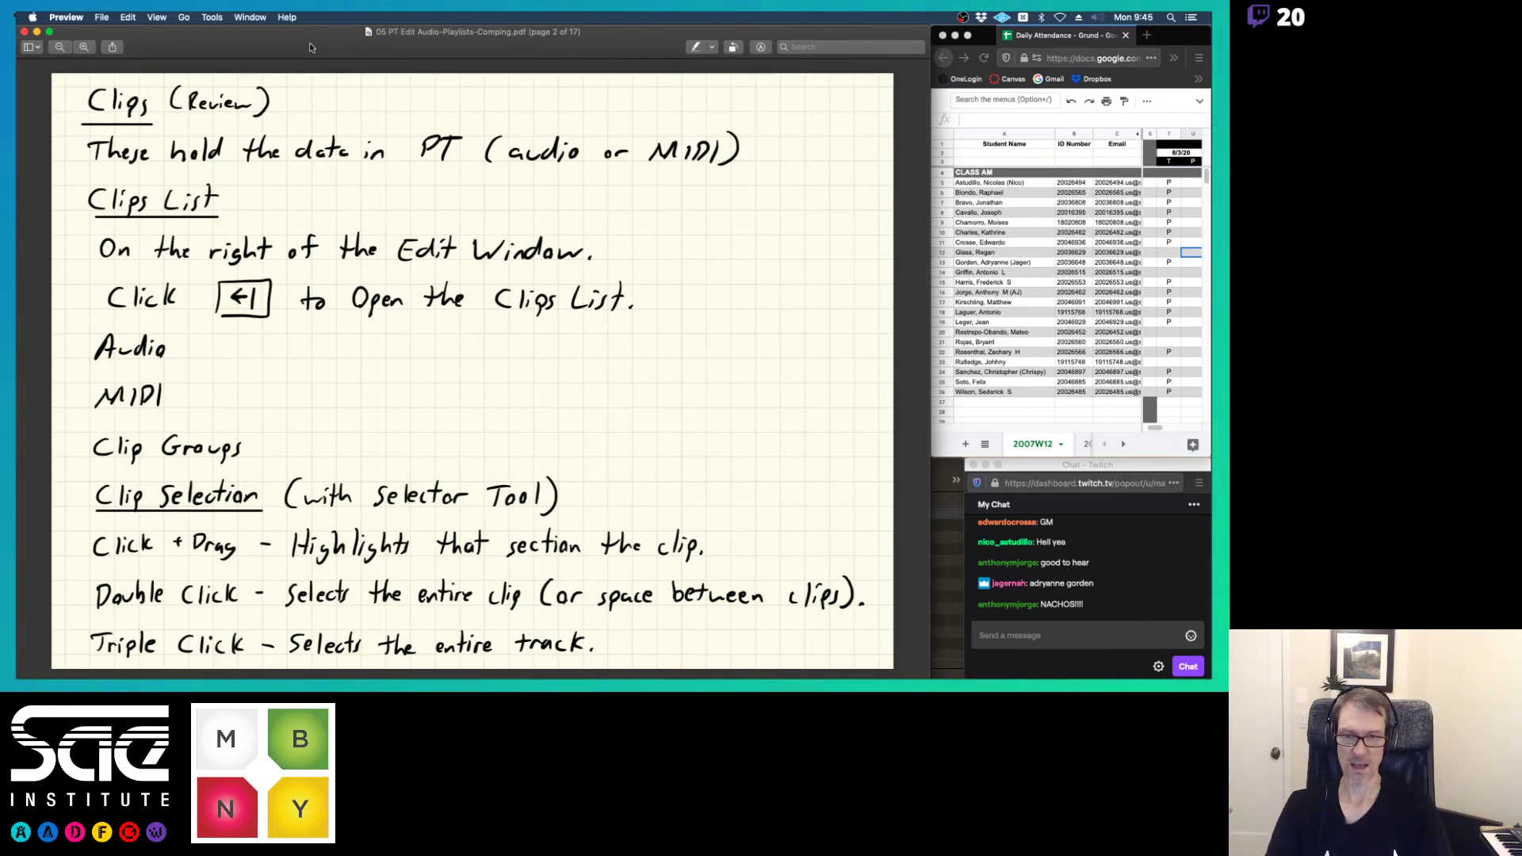
- Switch to Pro Tools and open the most recent session, the one ending in PT Lab 2
mouse_move(23, 128)
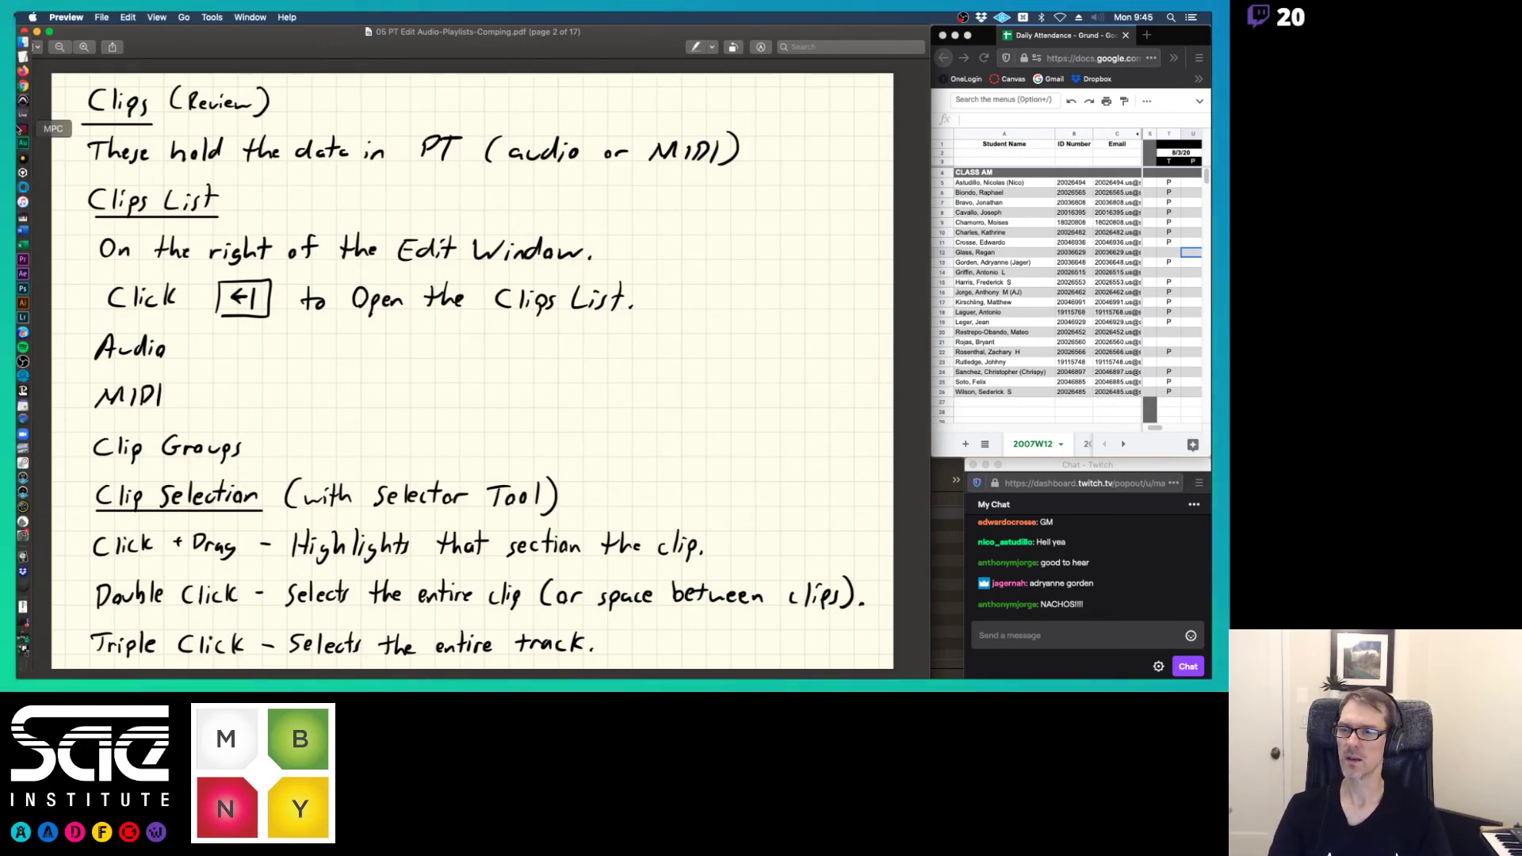
left_click(32, 99)
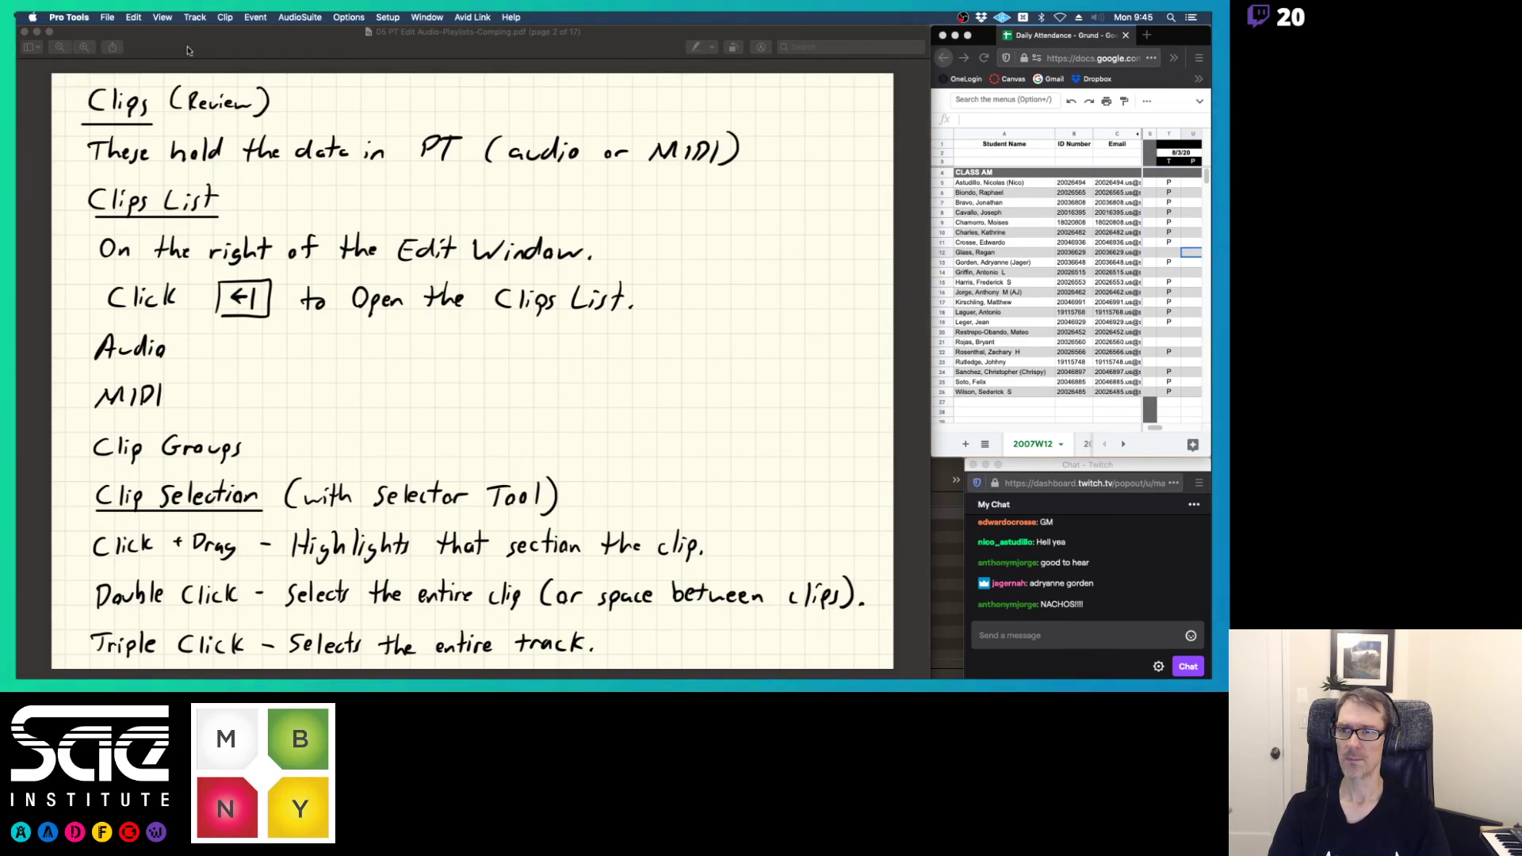
left_click(108, 17)
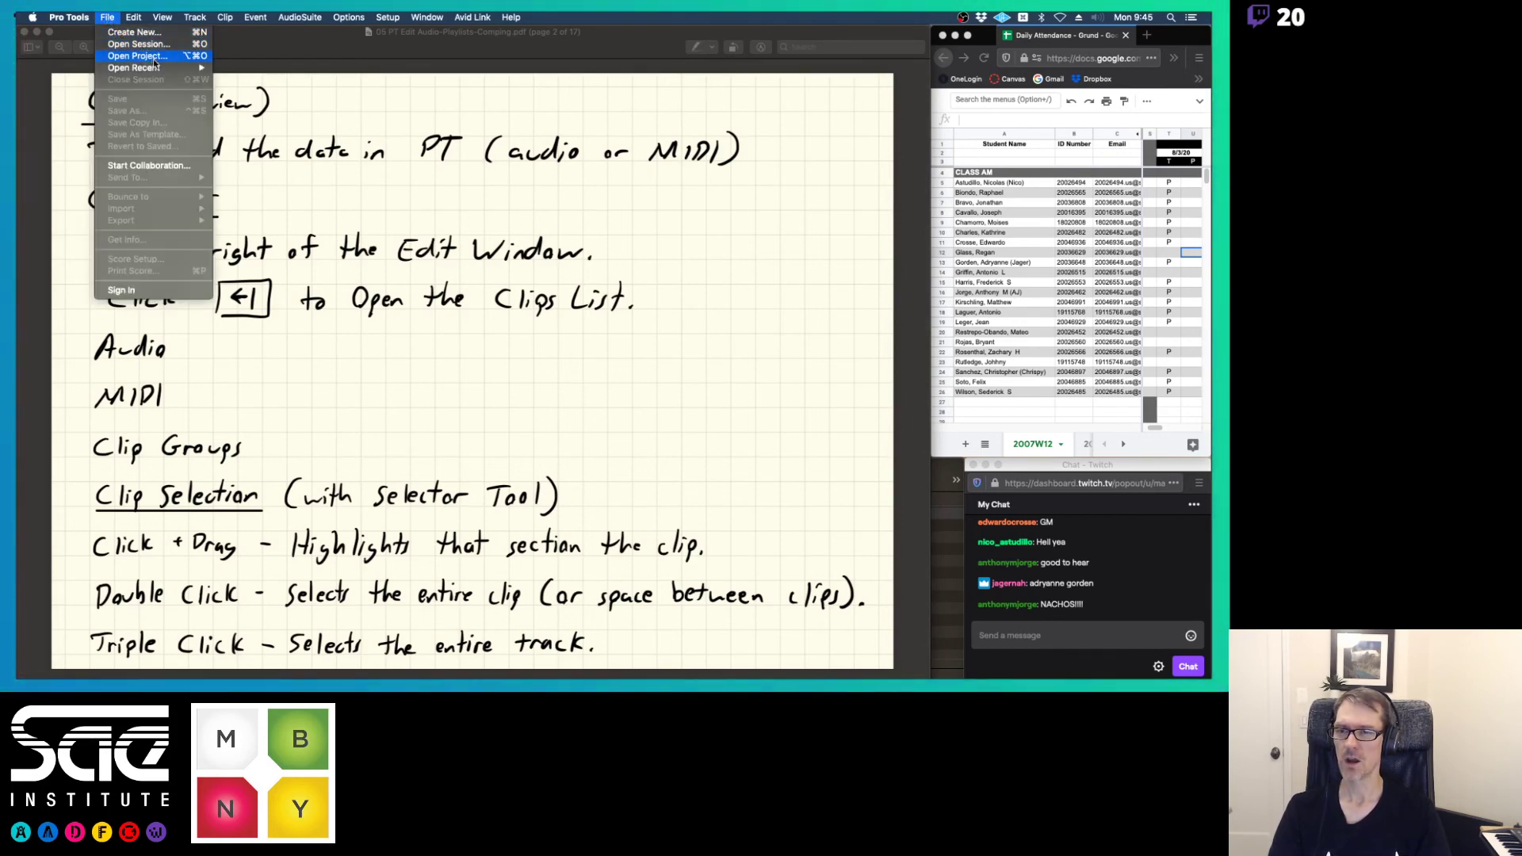
mouse_move(157, 70)
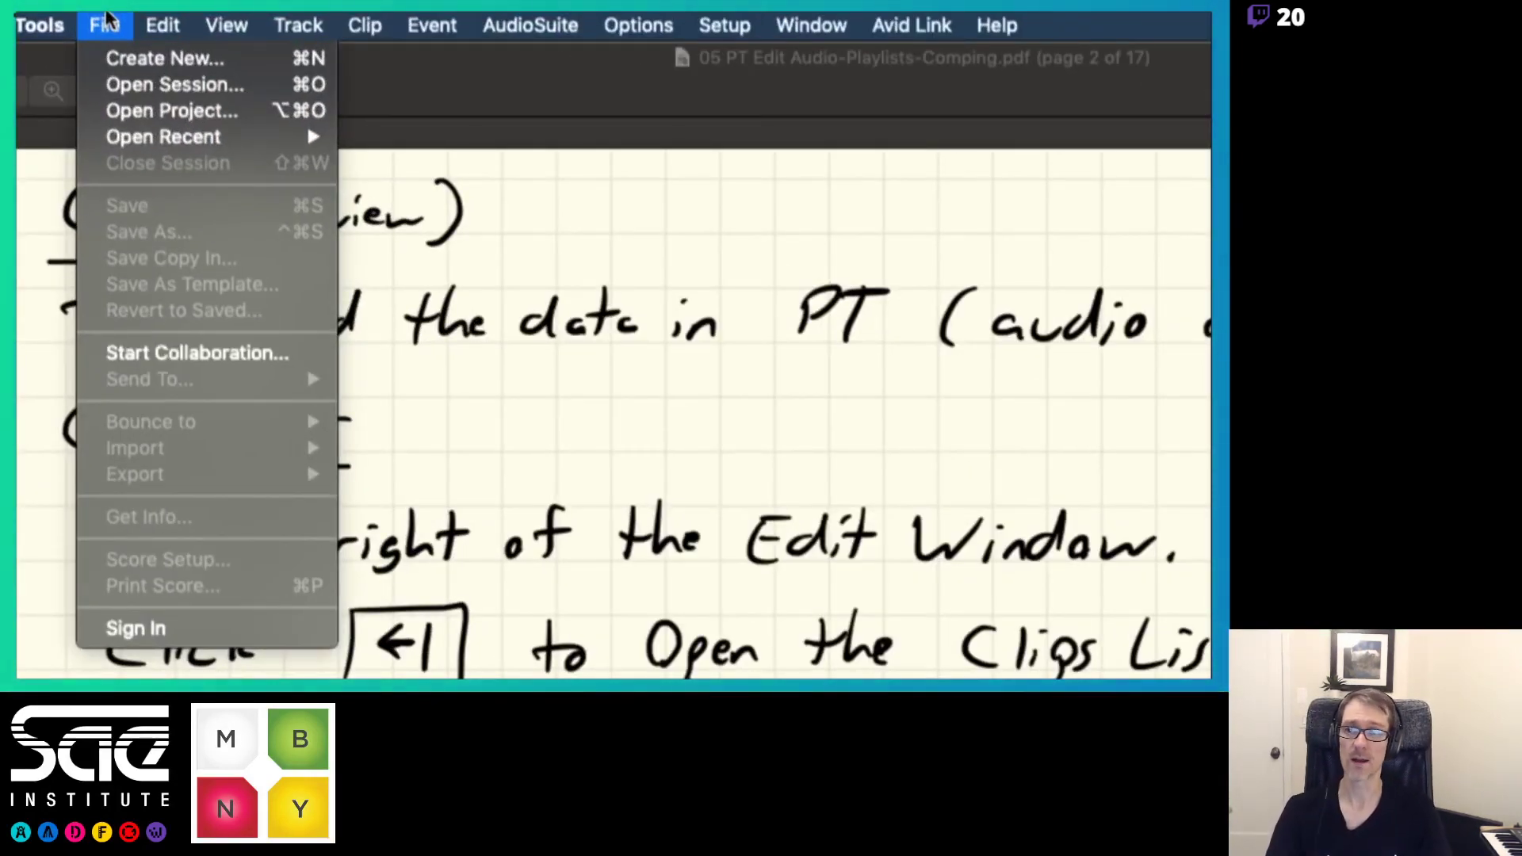
mouse_move(166, 137)
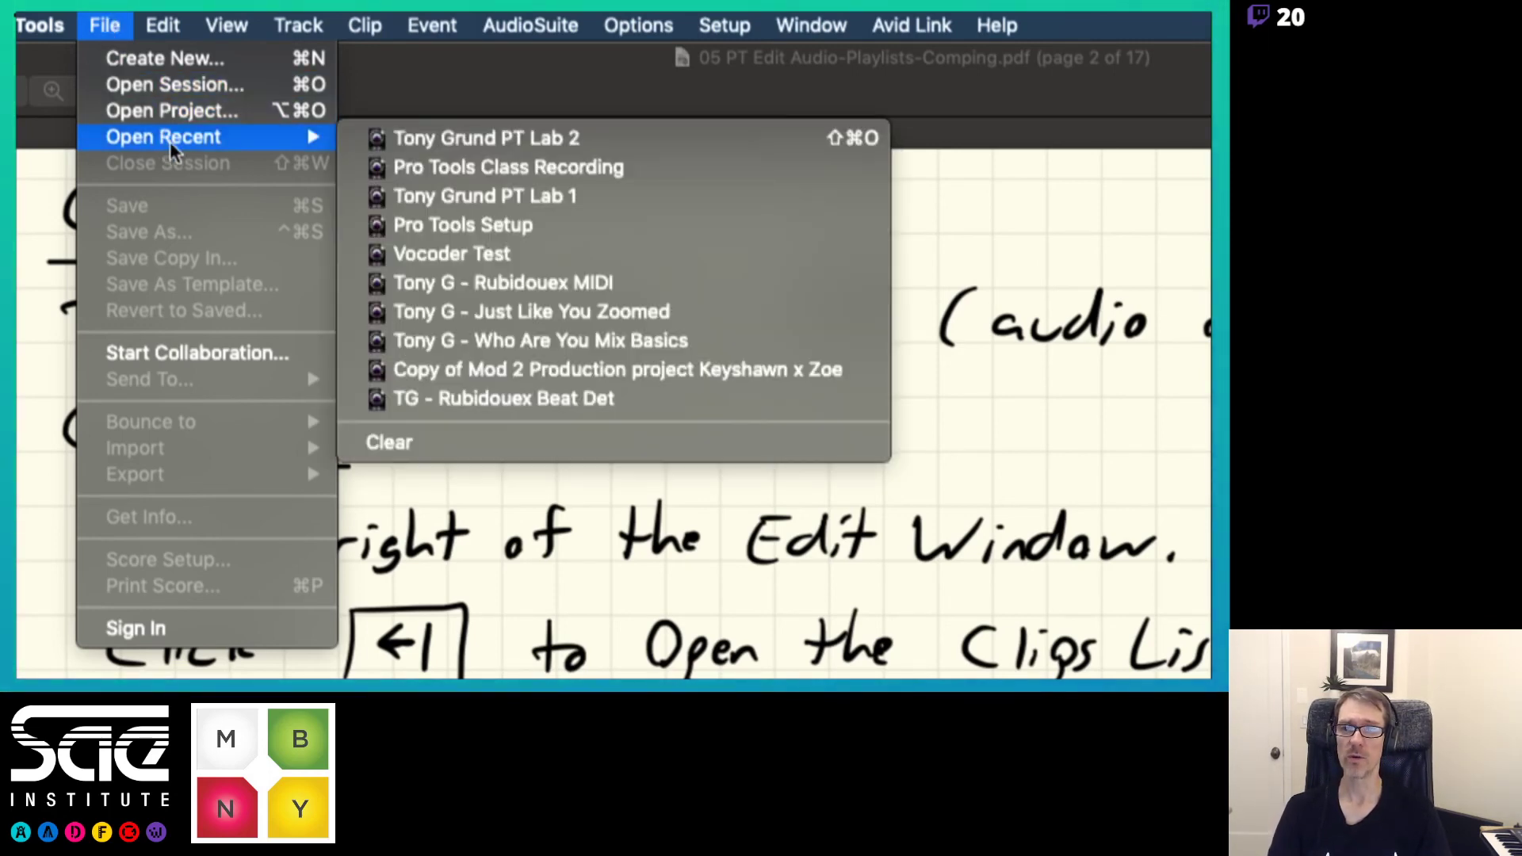
left_click(531, 137)
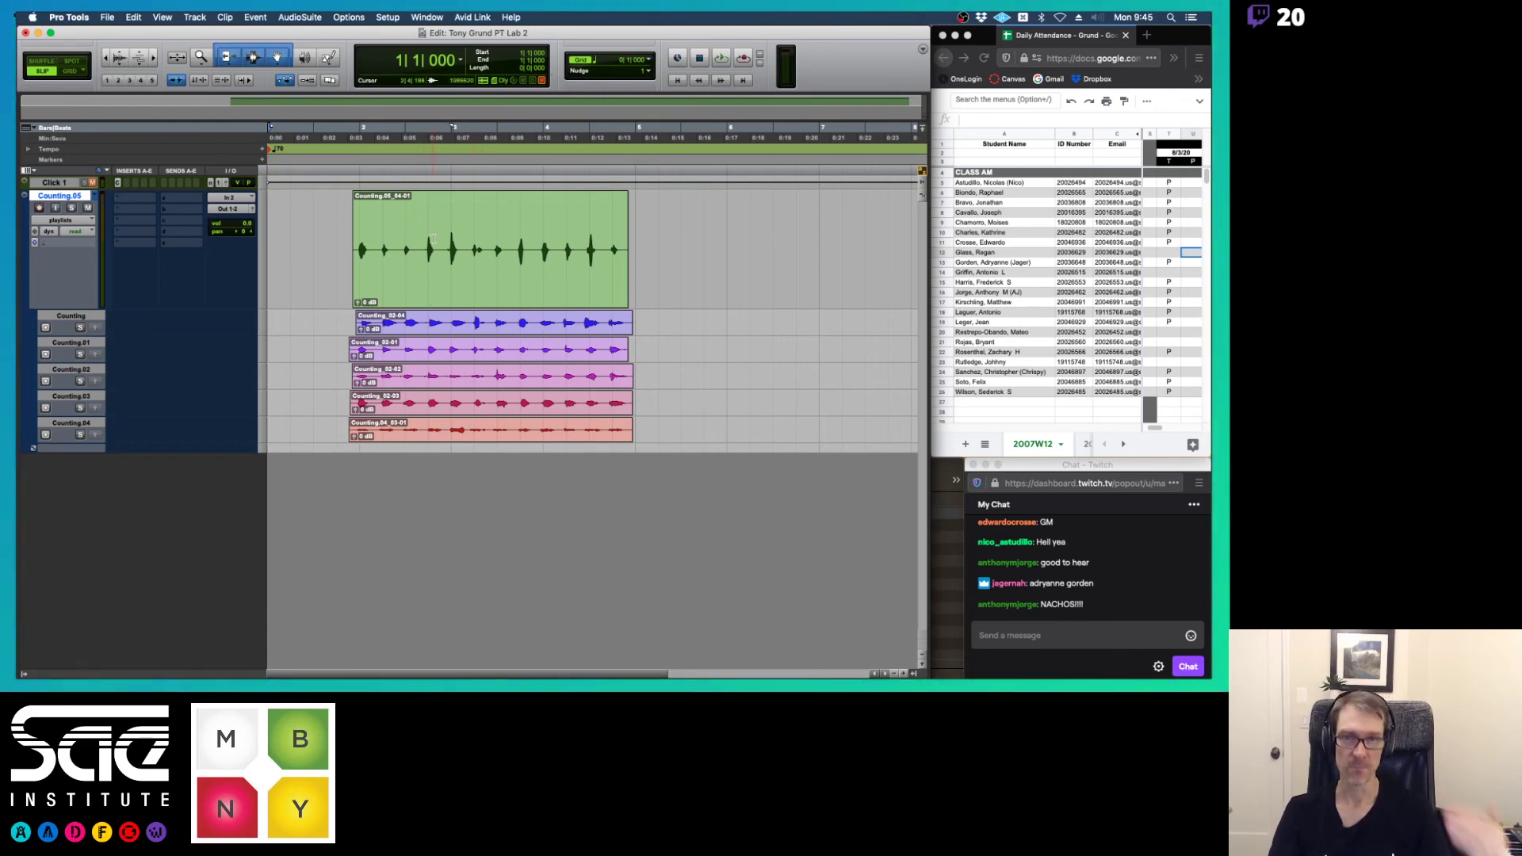
- Set the main track and all its playlist lanes to the same medium height, and switch the Counting.05 track to waveform view
left_click(261, 326)
left_click(266, 342, "alt")
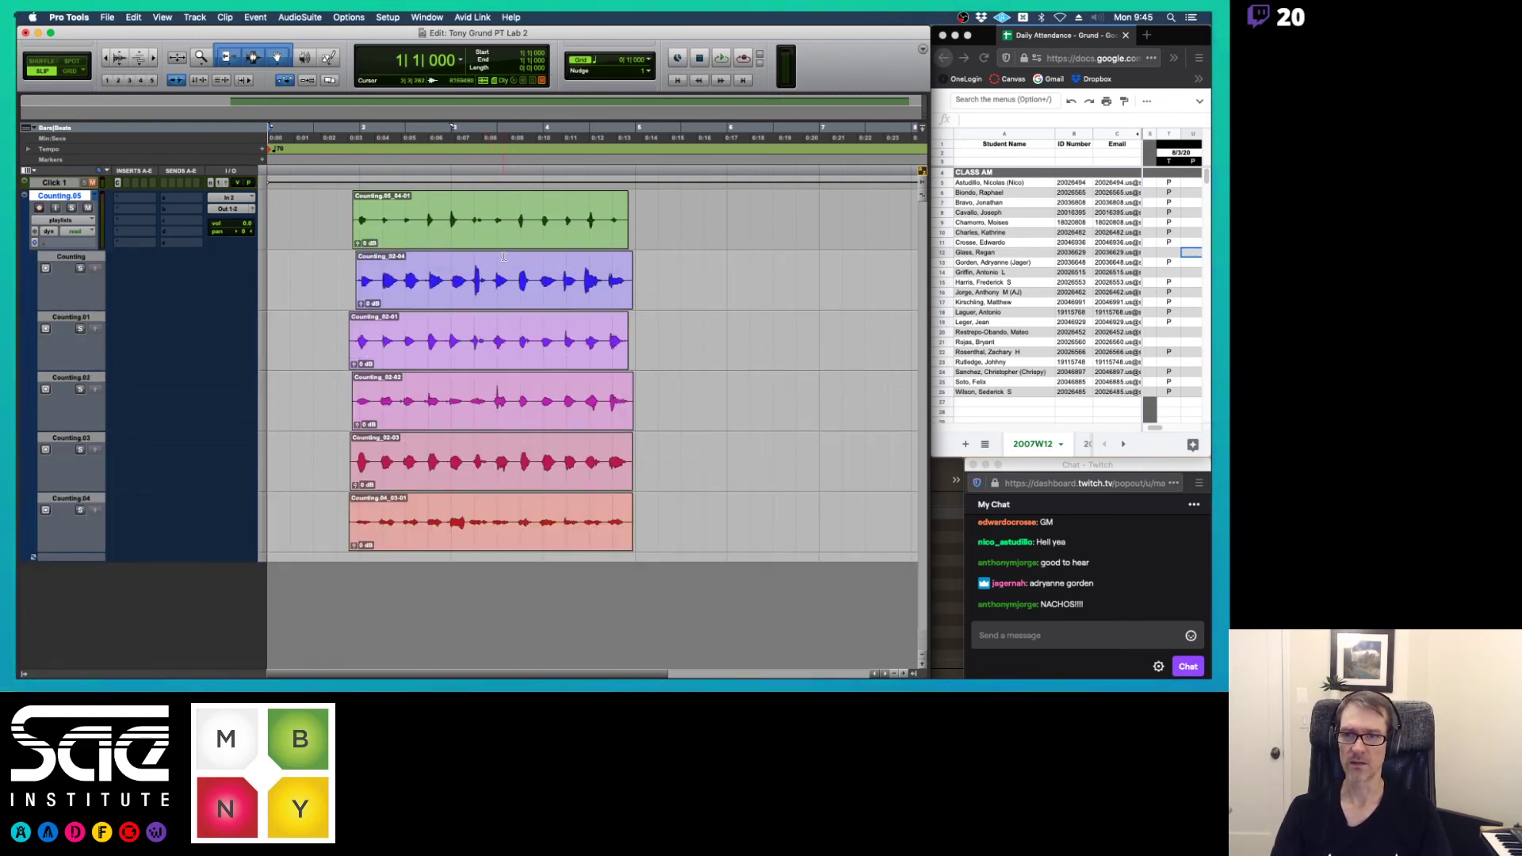
left_click(77, 223)
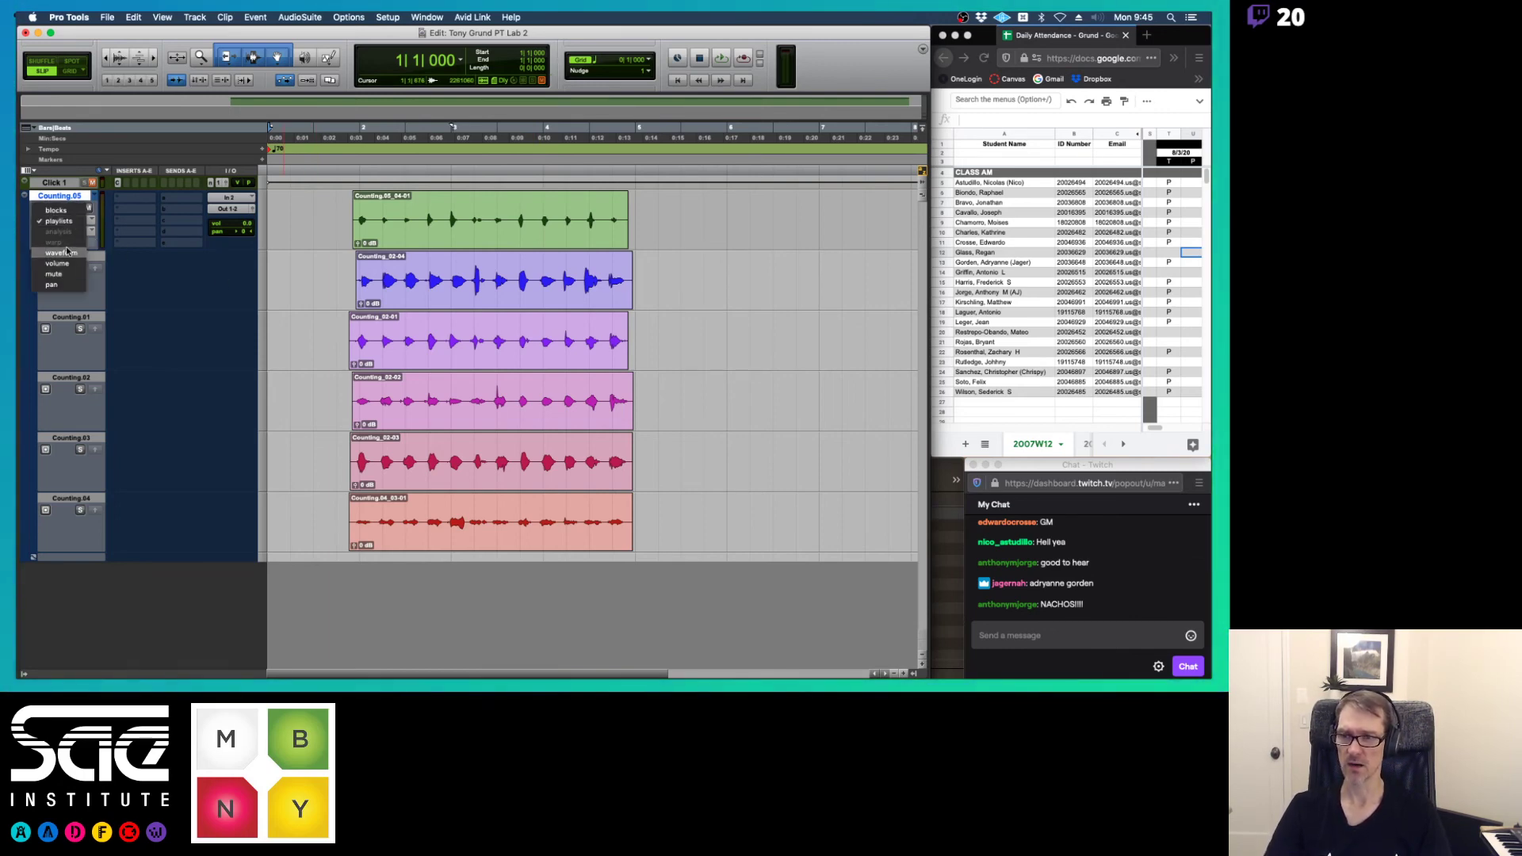
left_click(68, 249)
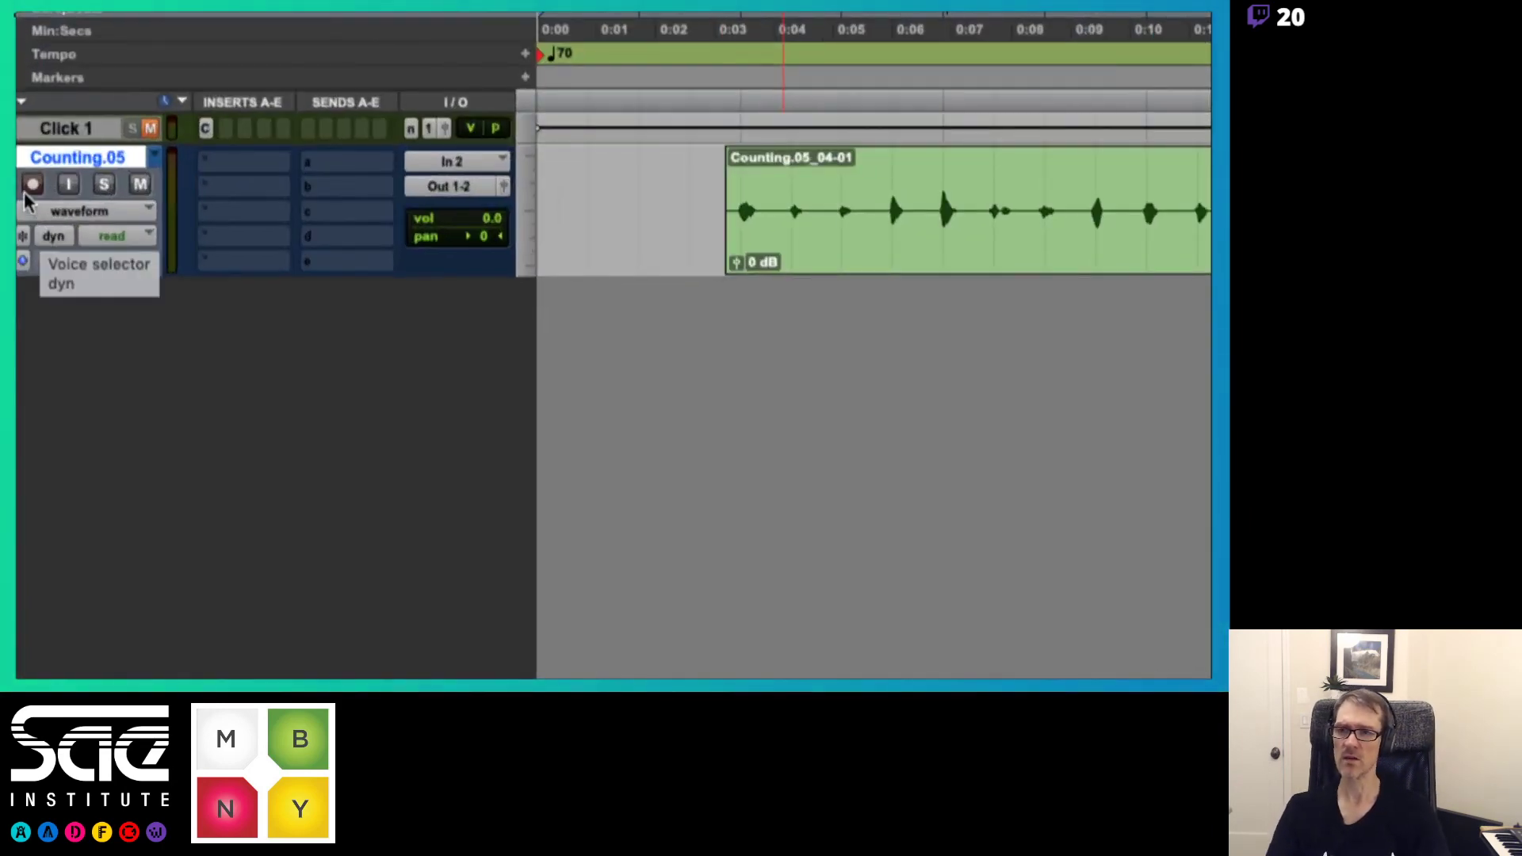
left_click(154, 211)
left_click(213, 216)
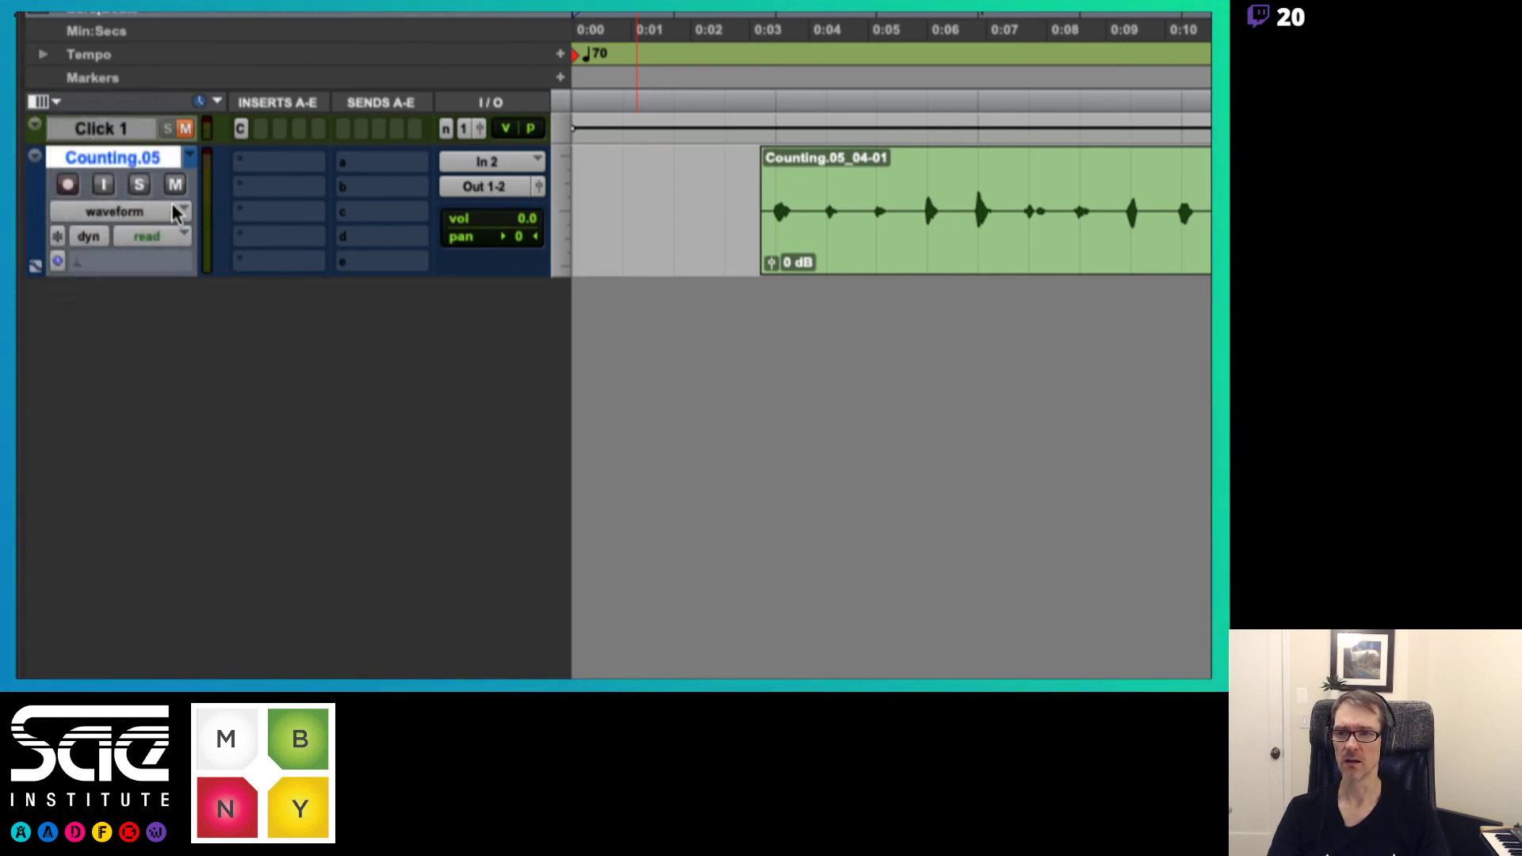
- Set the Counting.05 track height to small
left_click(563, 245)
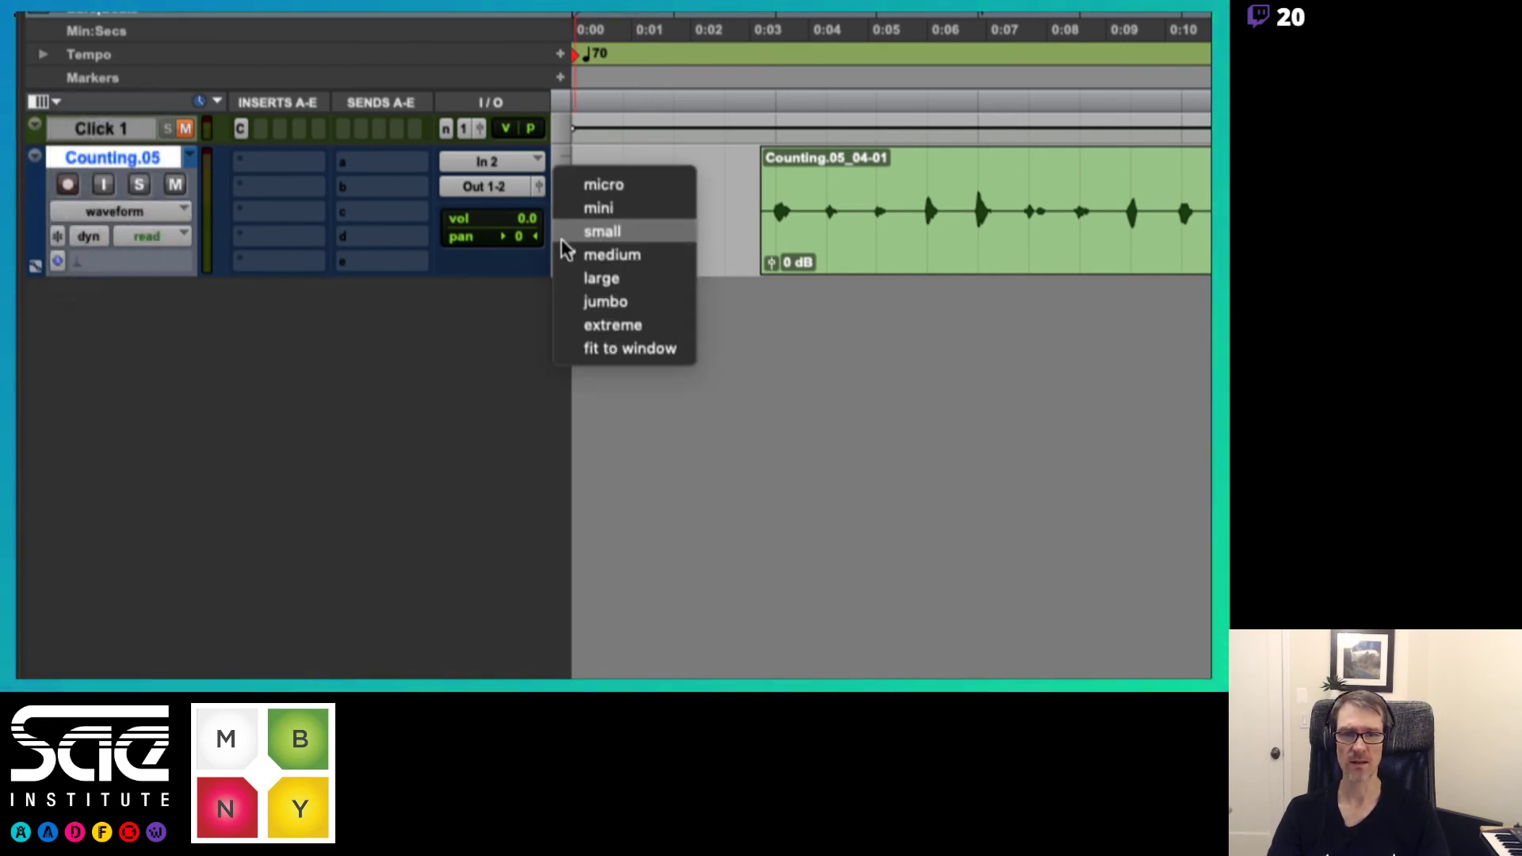
left_click(602, 232)
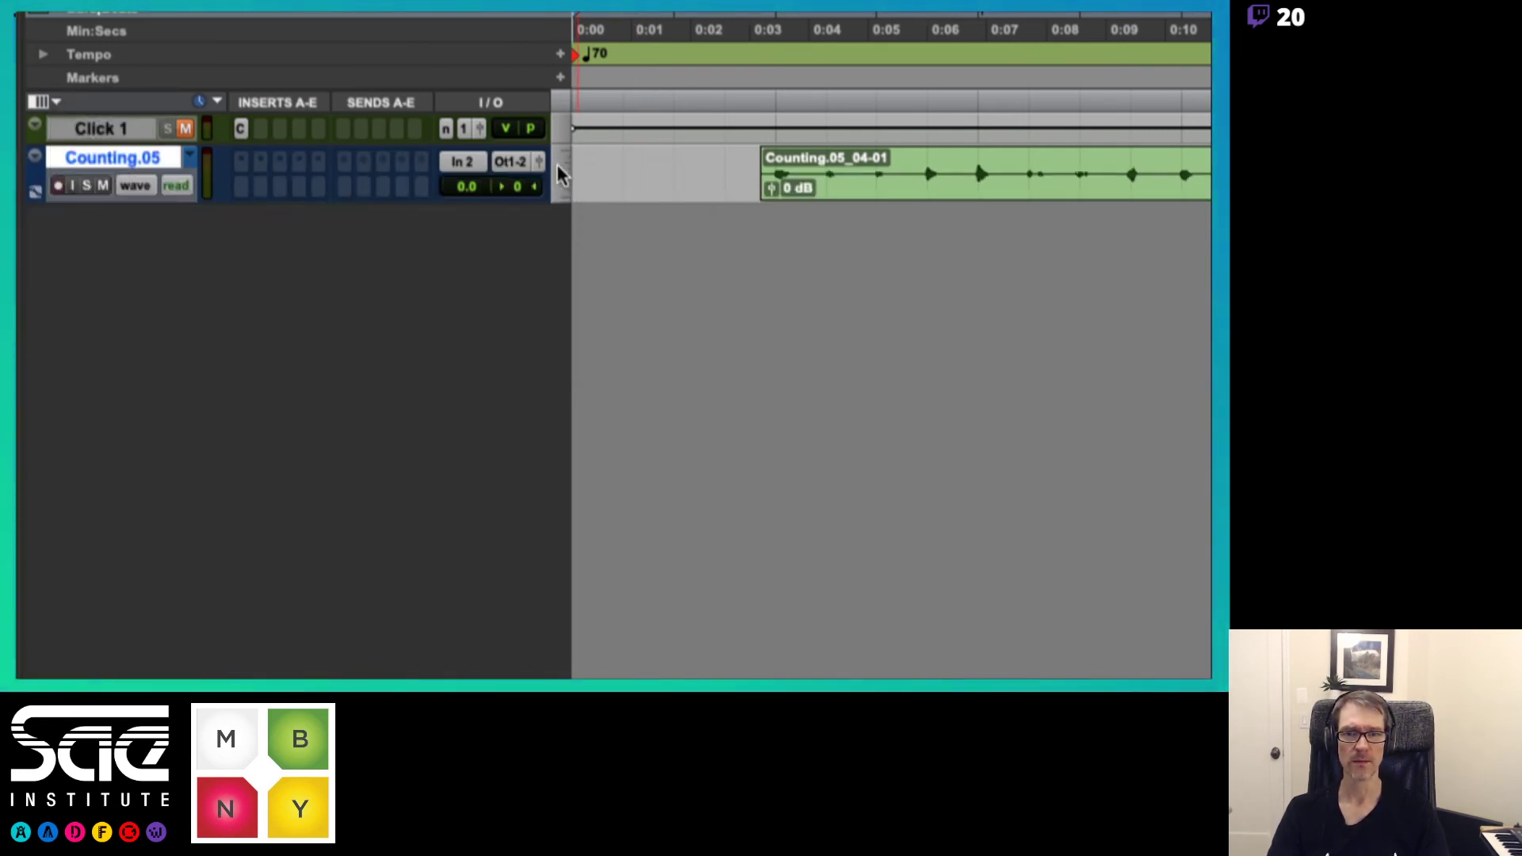
left_click(558, 181)
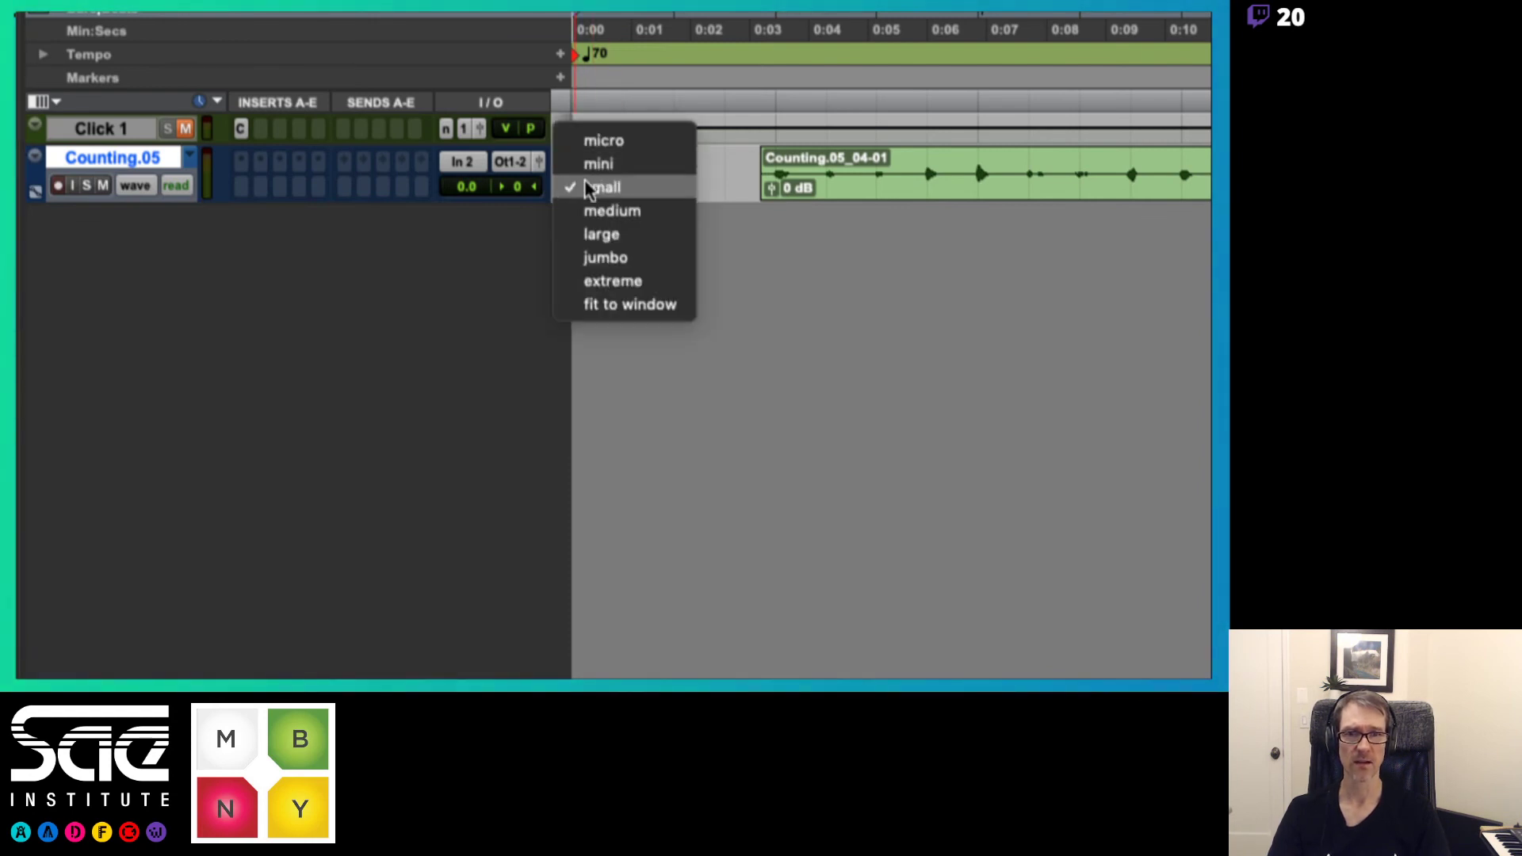
left_click(692, 169)
left_click(585, 168)
key("Return")
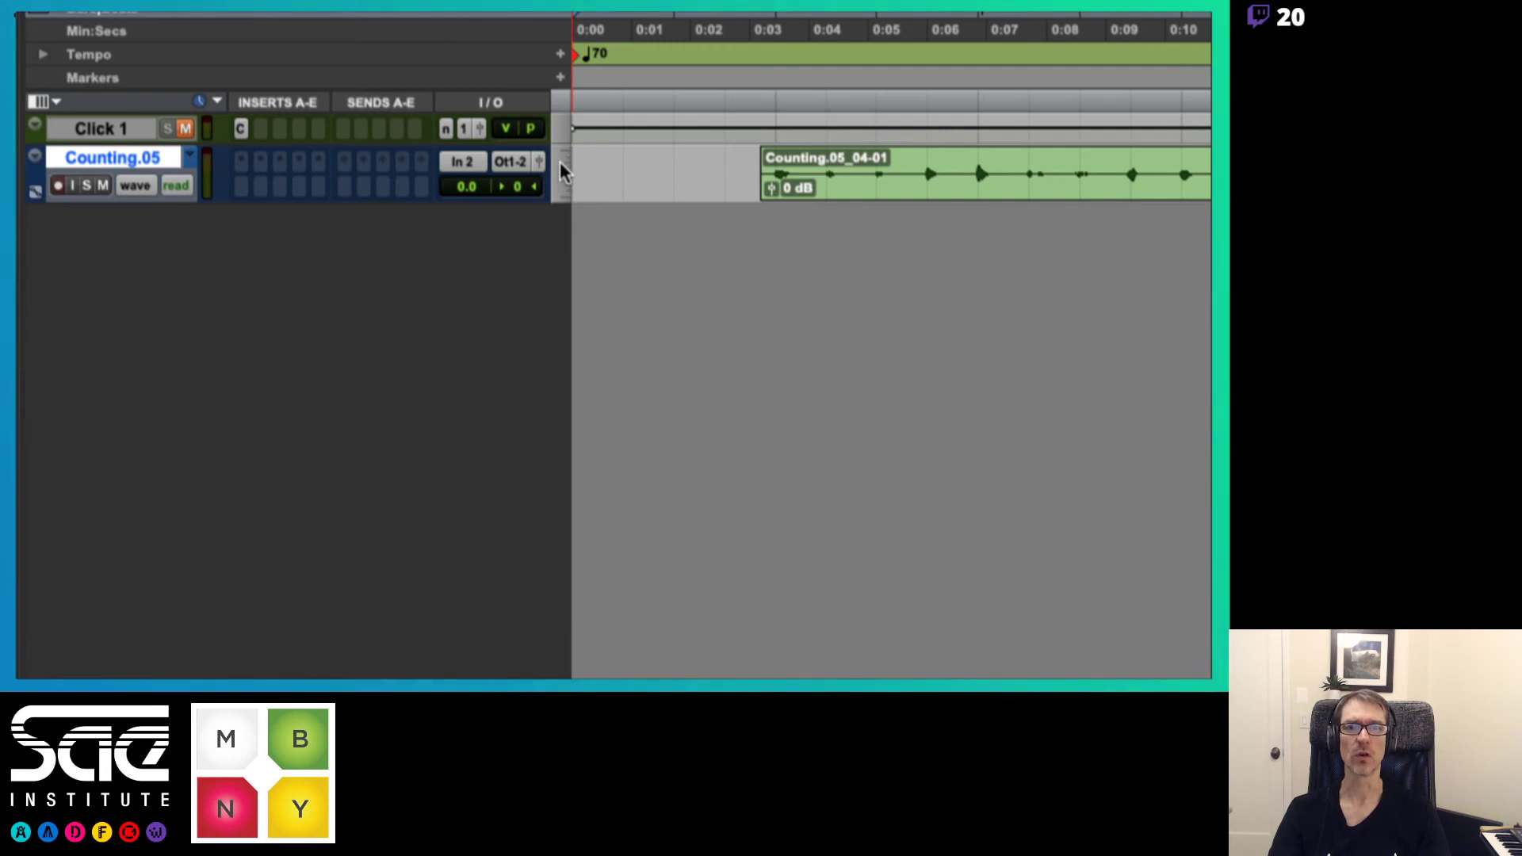
- Enlarge the Counting.05 track to medium and large height, and resize it back to medium by its lower border
left_click(562, 177)
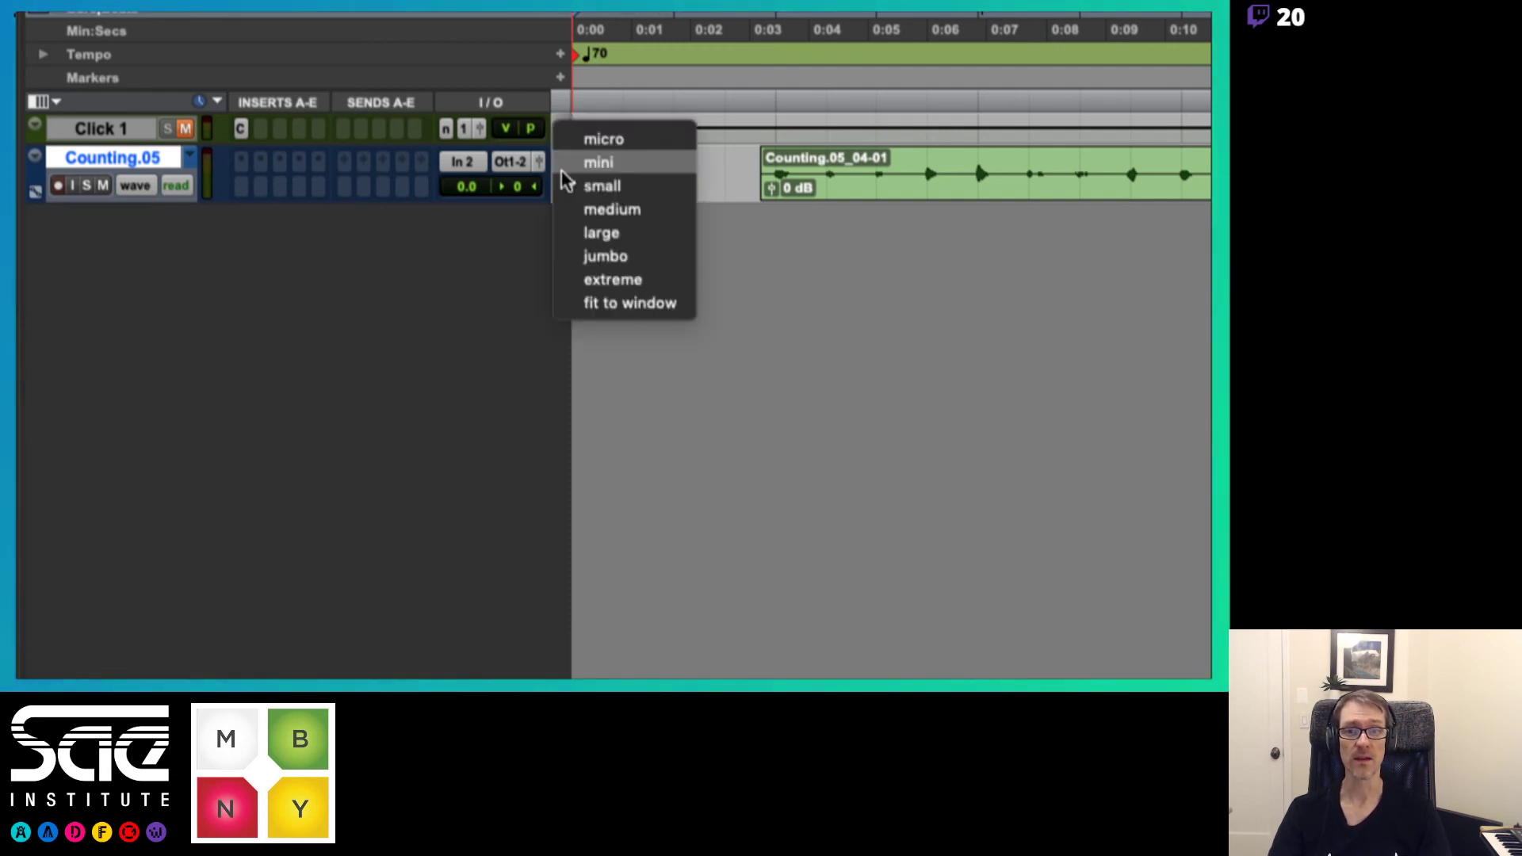
left_click(612, 209)
left_click(563, 198)
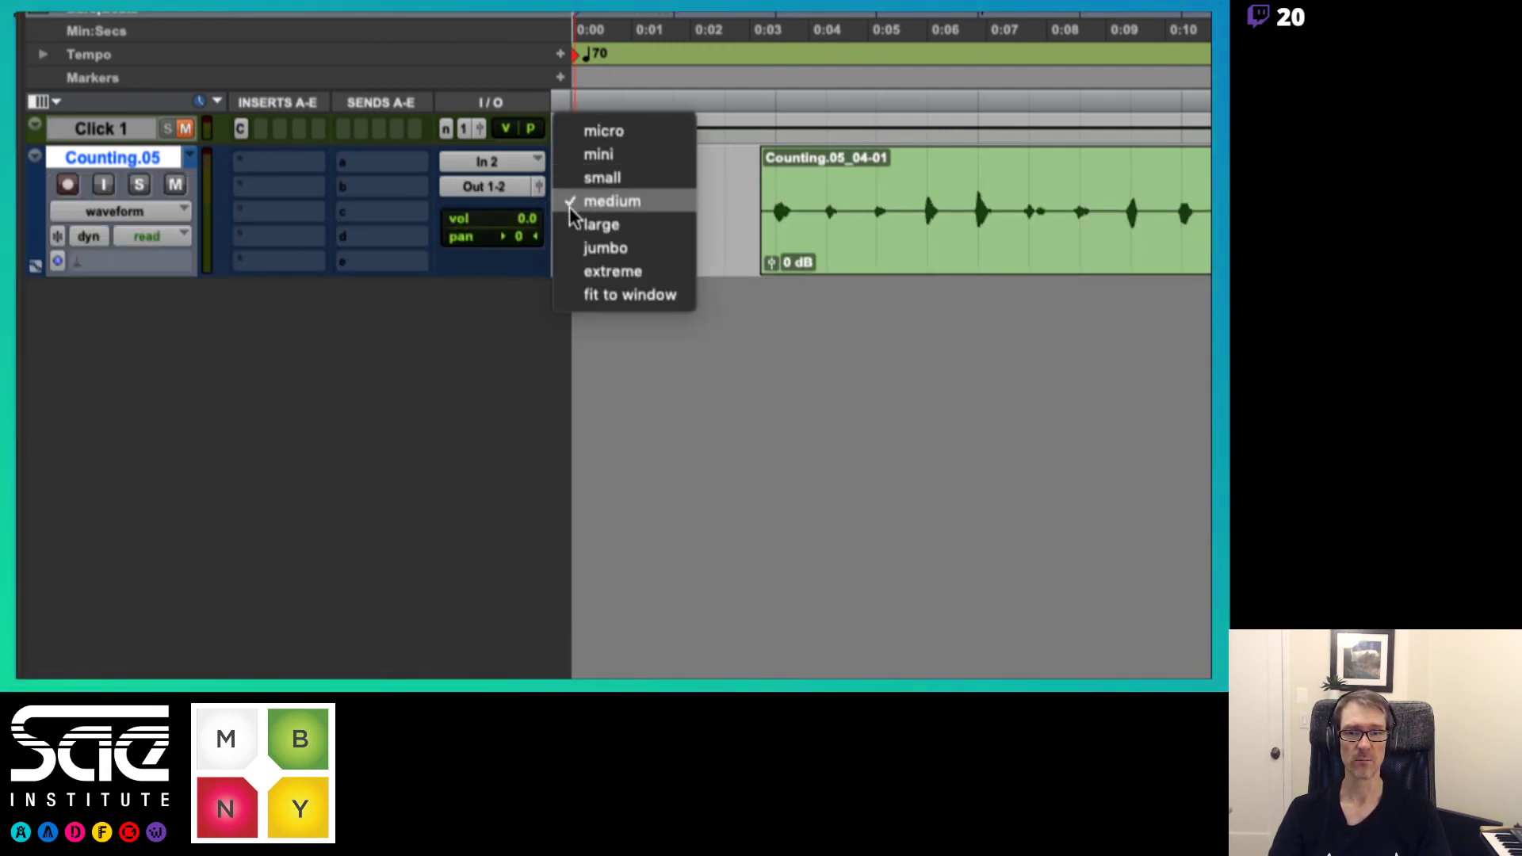
left_click(598, 225)
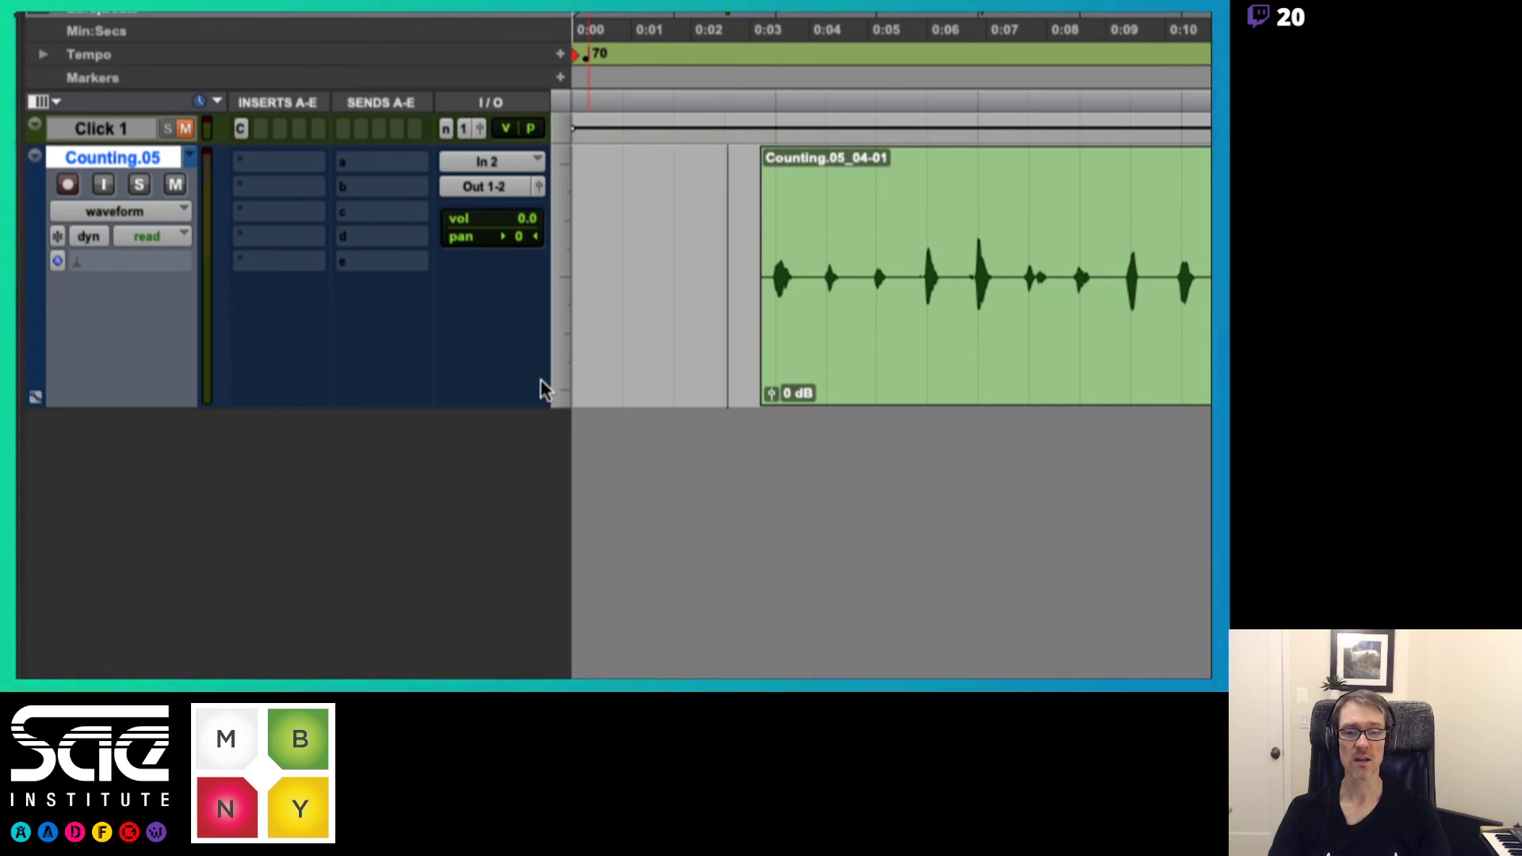
left_click_drag(520, 407, 501, 285)
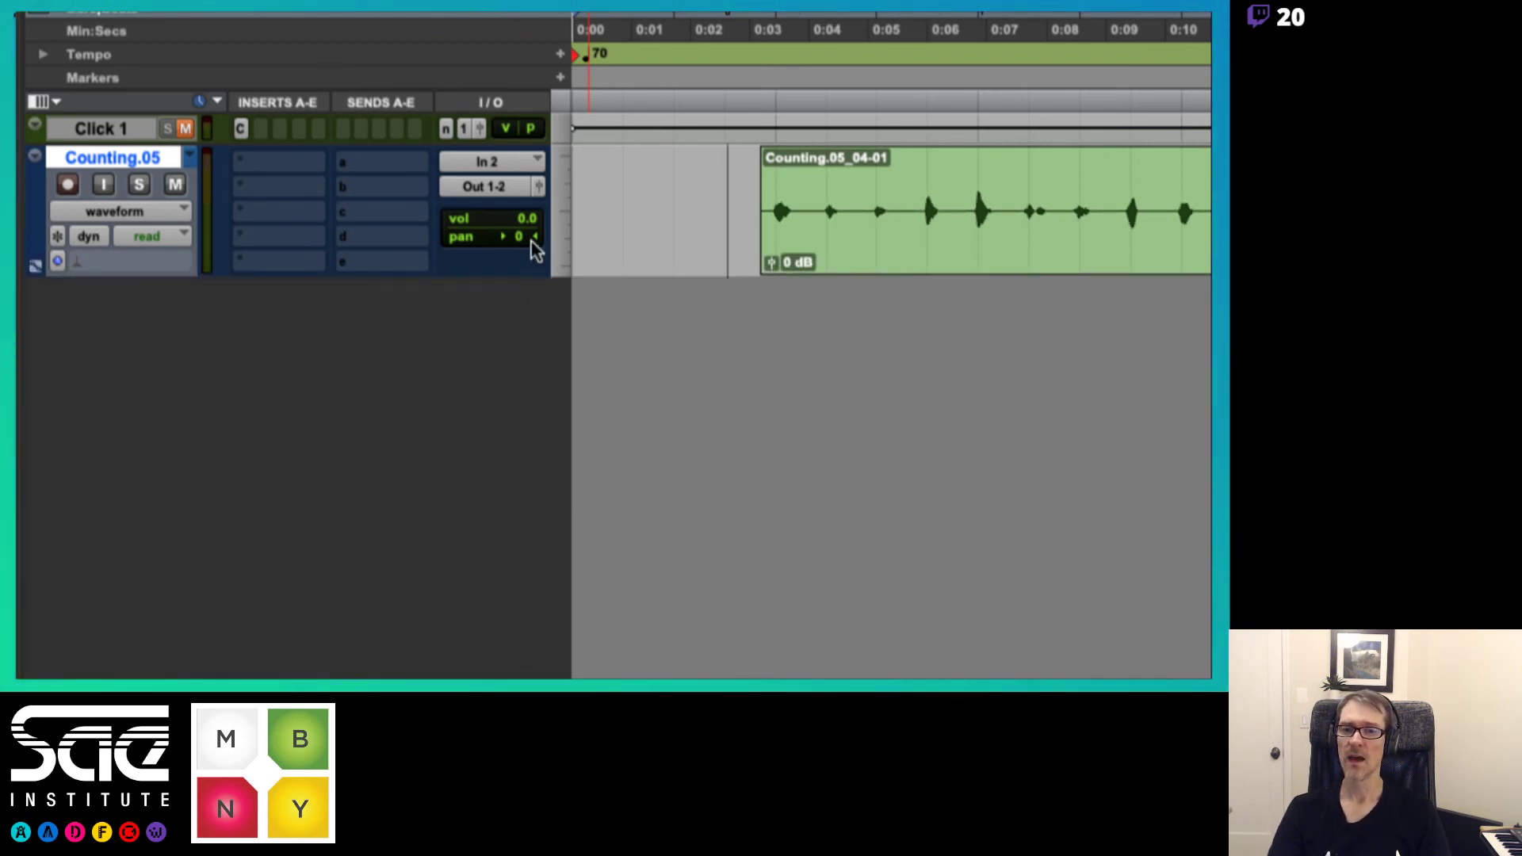
- Cycle the Counting.05 track height through micro, small and medium
left_click(561, 249)
left_click(577, 220)
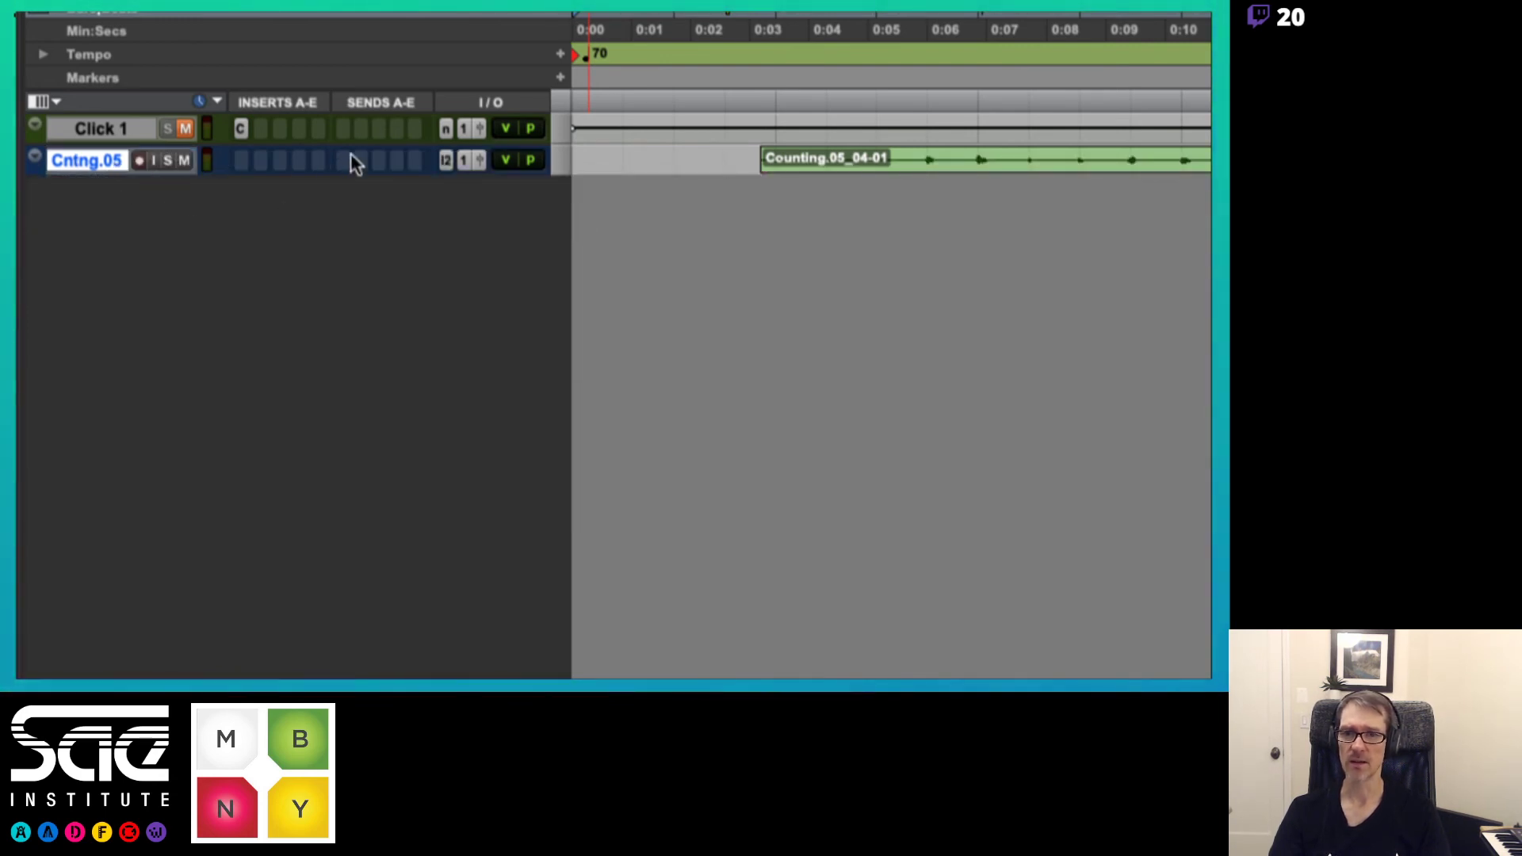
left_click(560, 164)
left_click(584, 193)
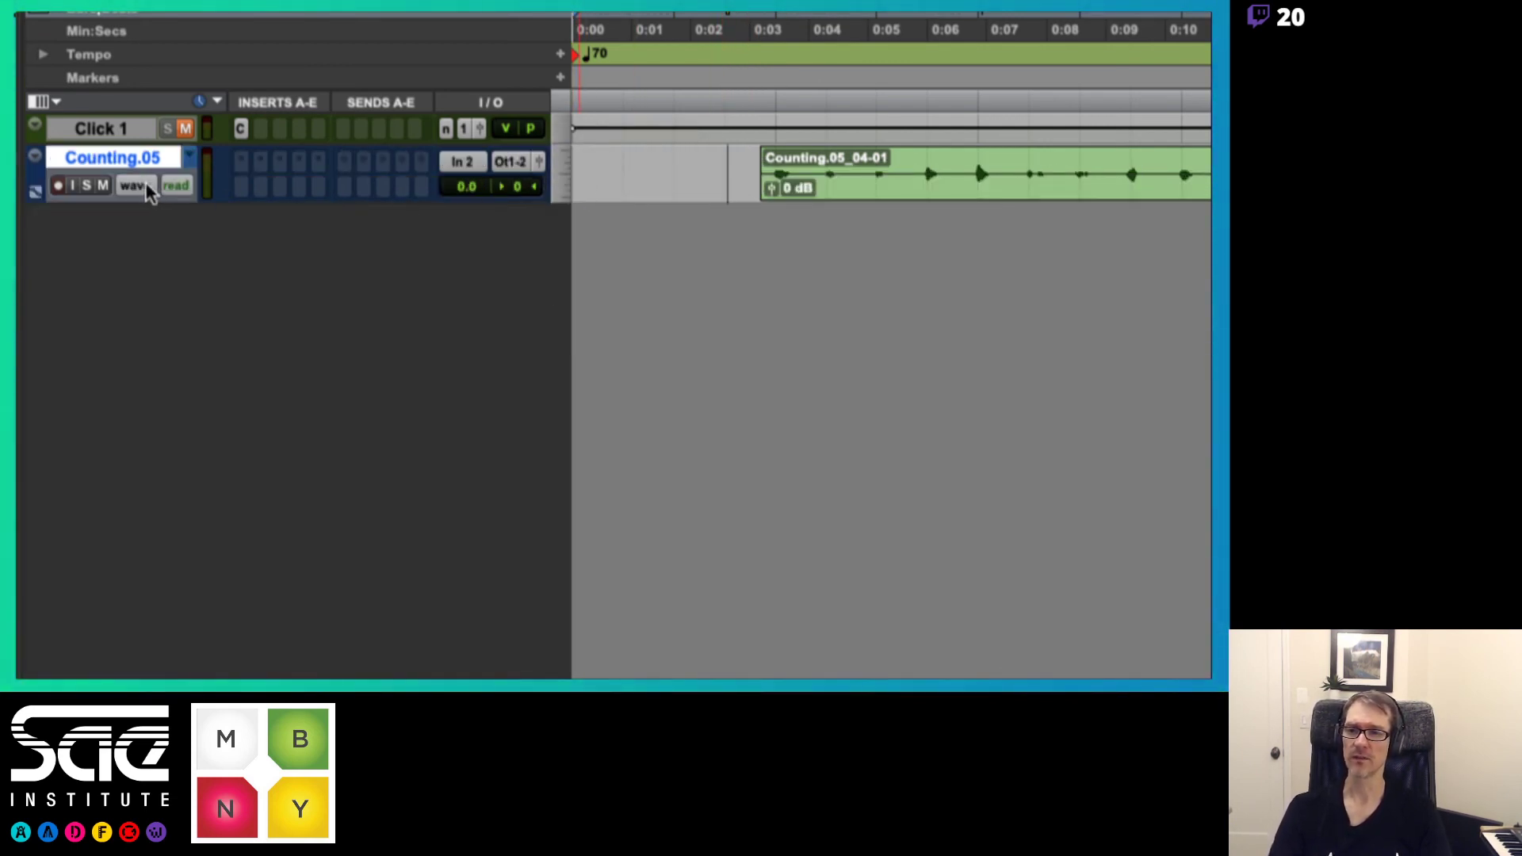
left_click(567, 187)
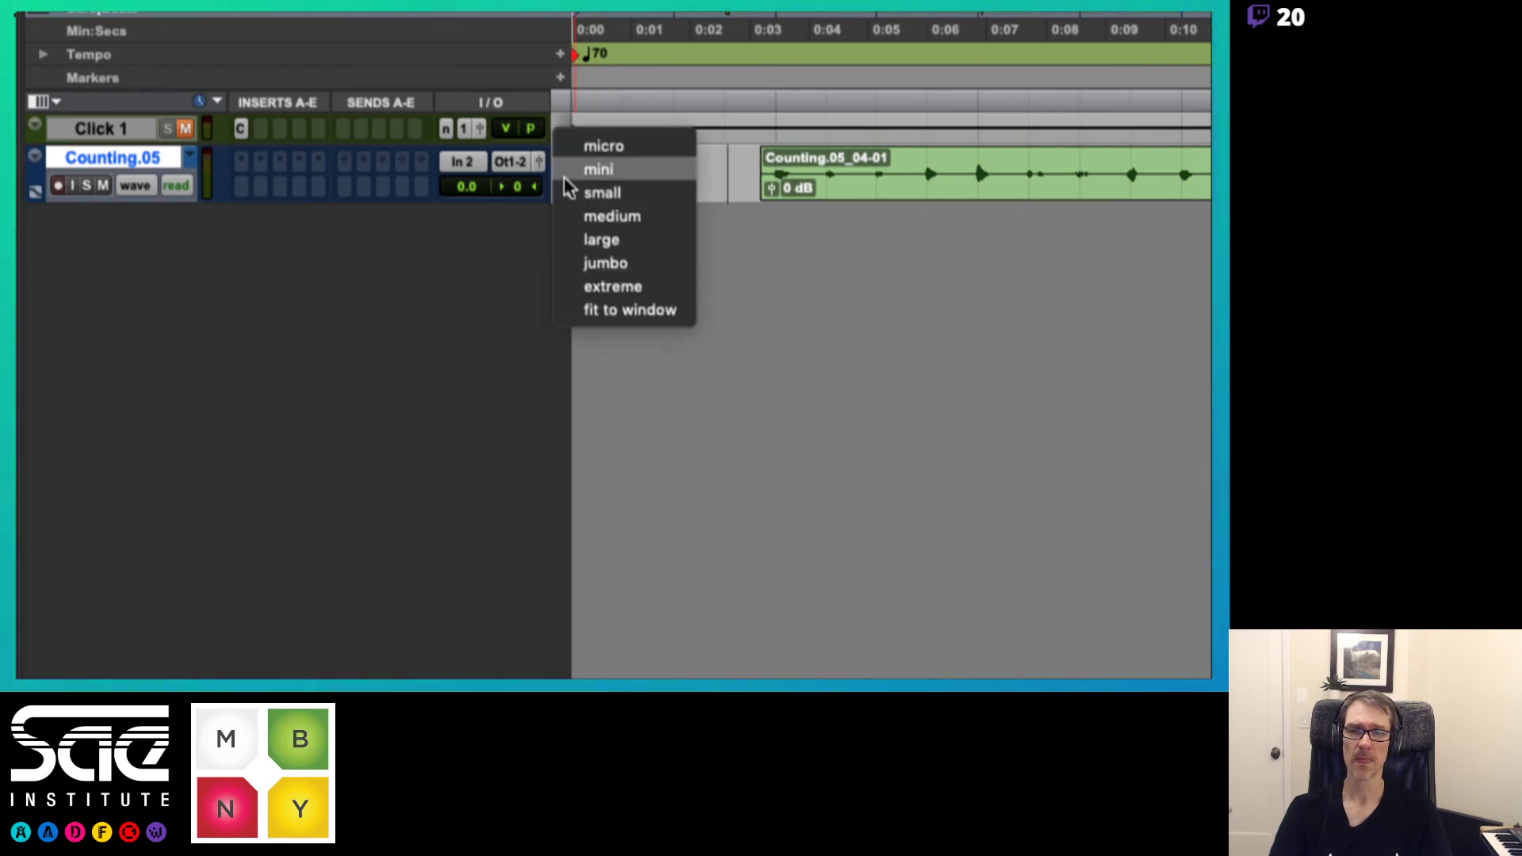
left_click(591, 216)
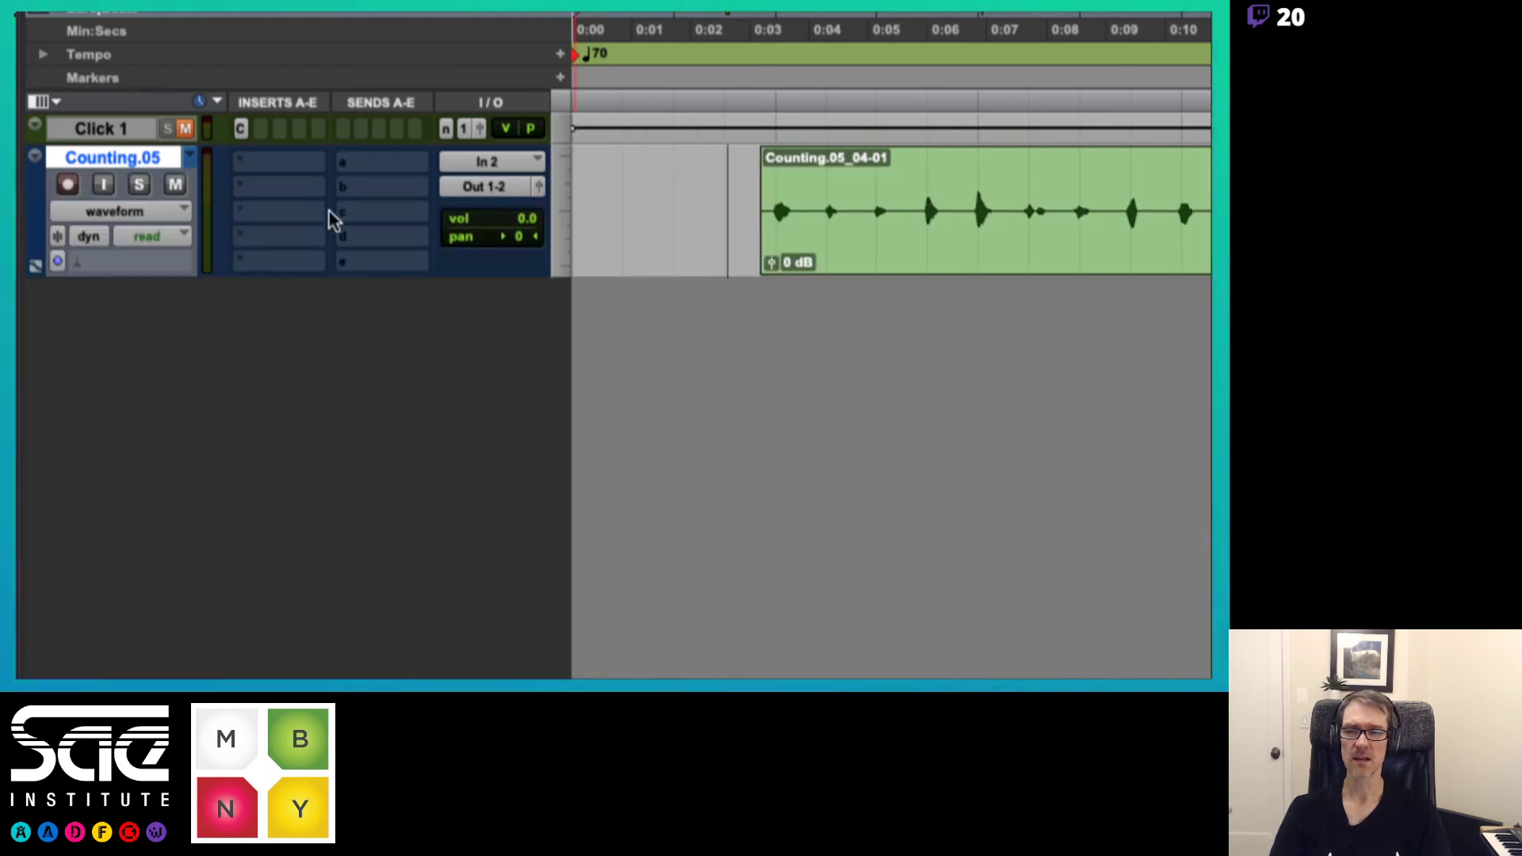
- Show the Counting.05 track in playlists view, and switch it back to waveform view
left_click(138, 220)
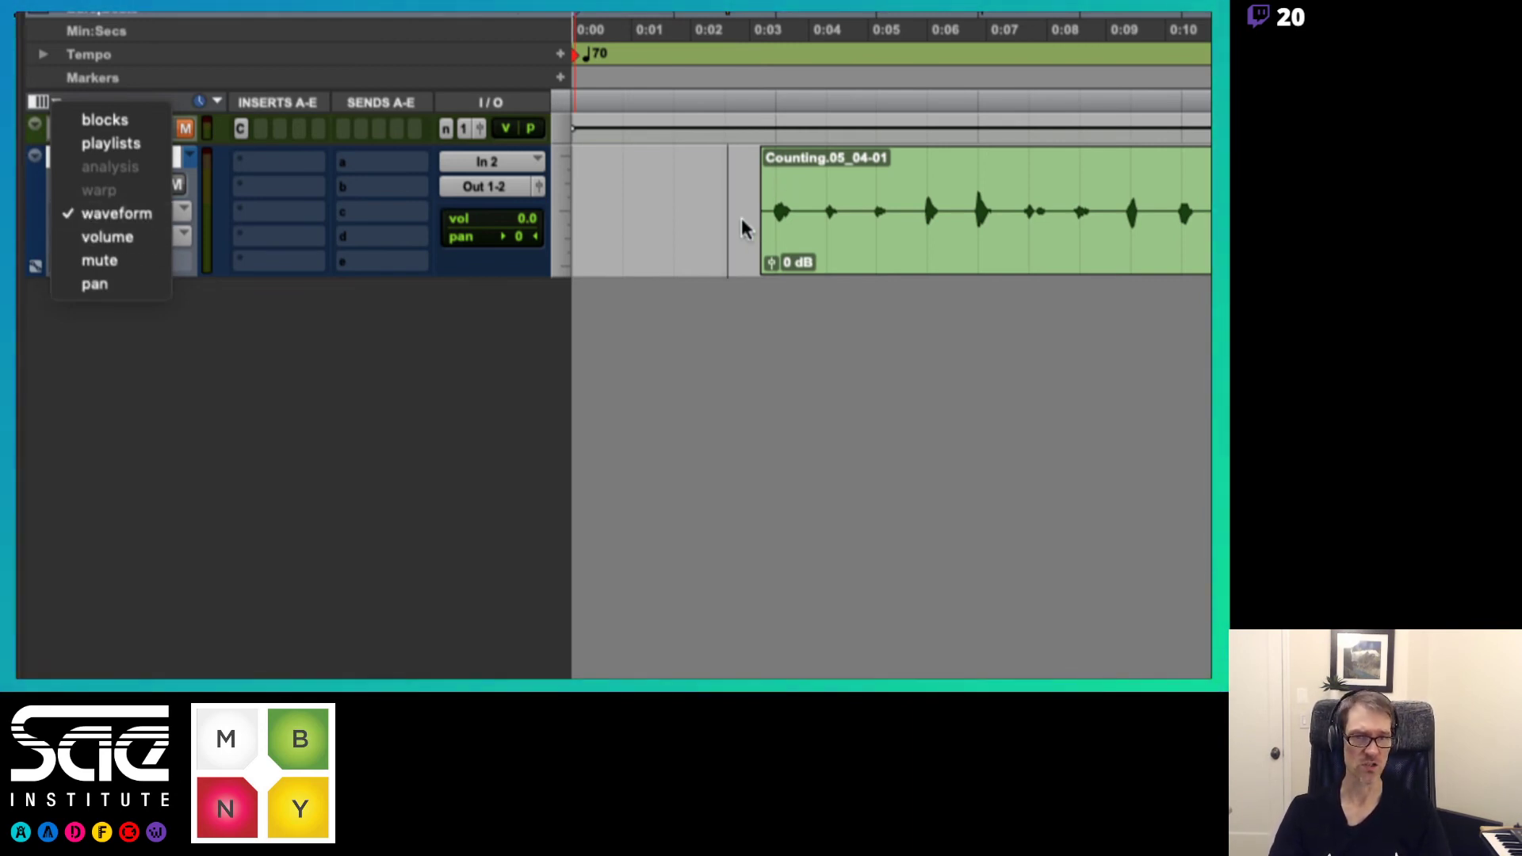
left_click(982, 212)
scroll(981, 230, "right", 10)
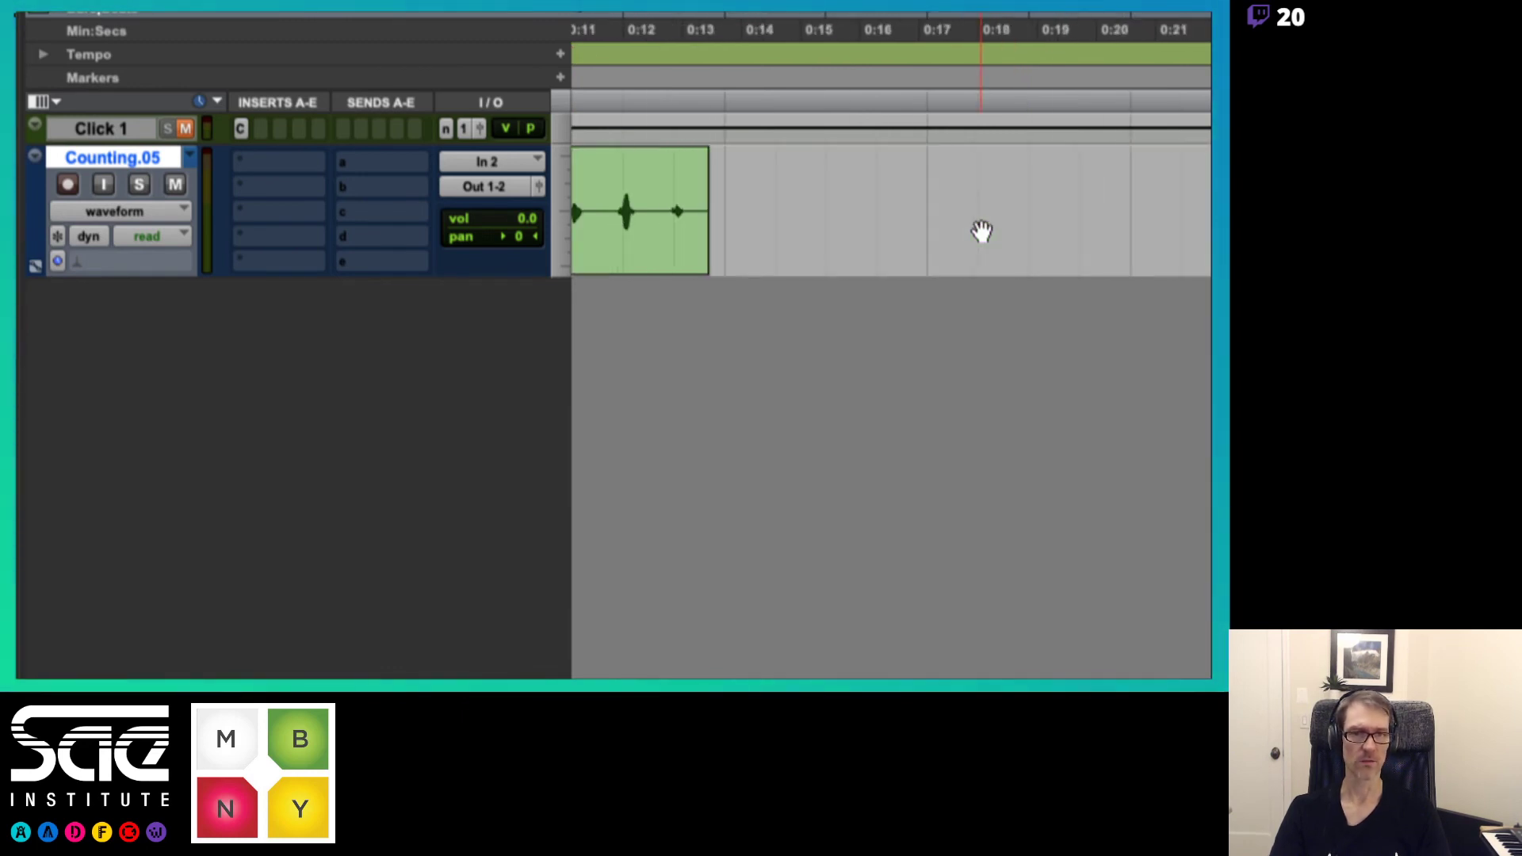
scroll(982, 230, "left", 10)
scroll(983, 231, "right", 3)
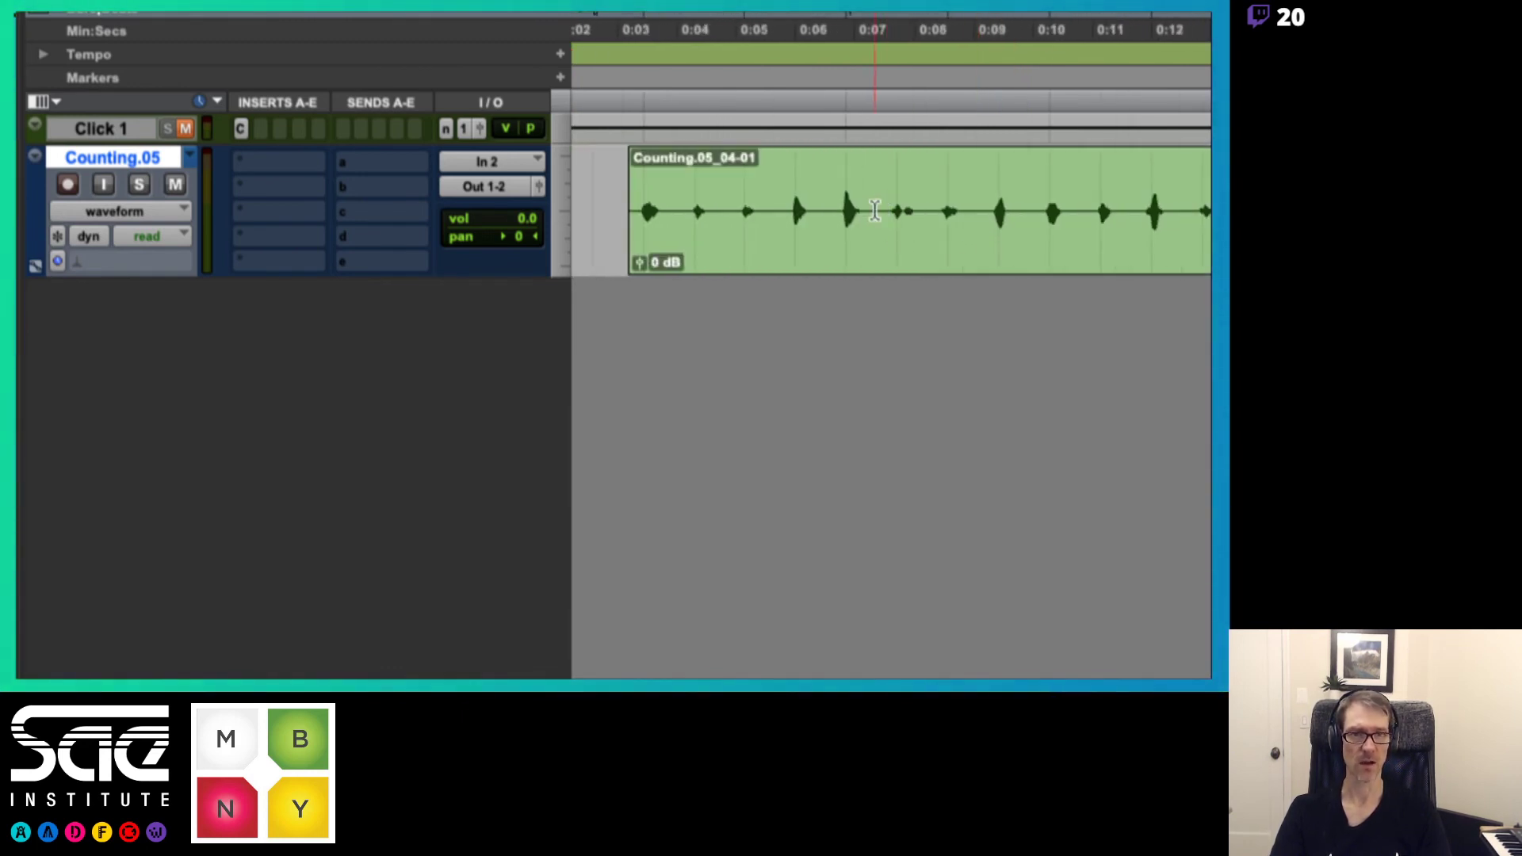
left_click(181, 211)
left_click(153, 145)
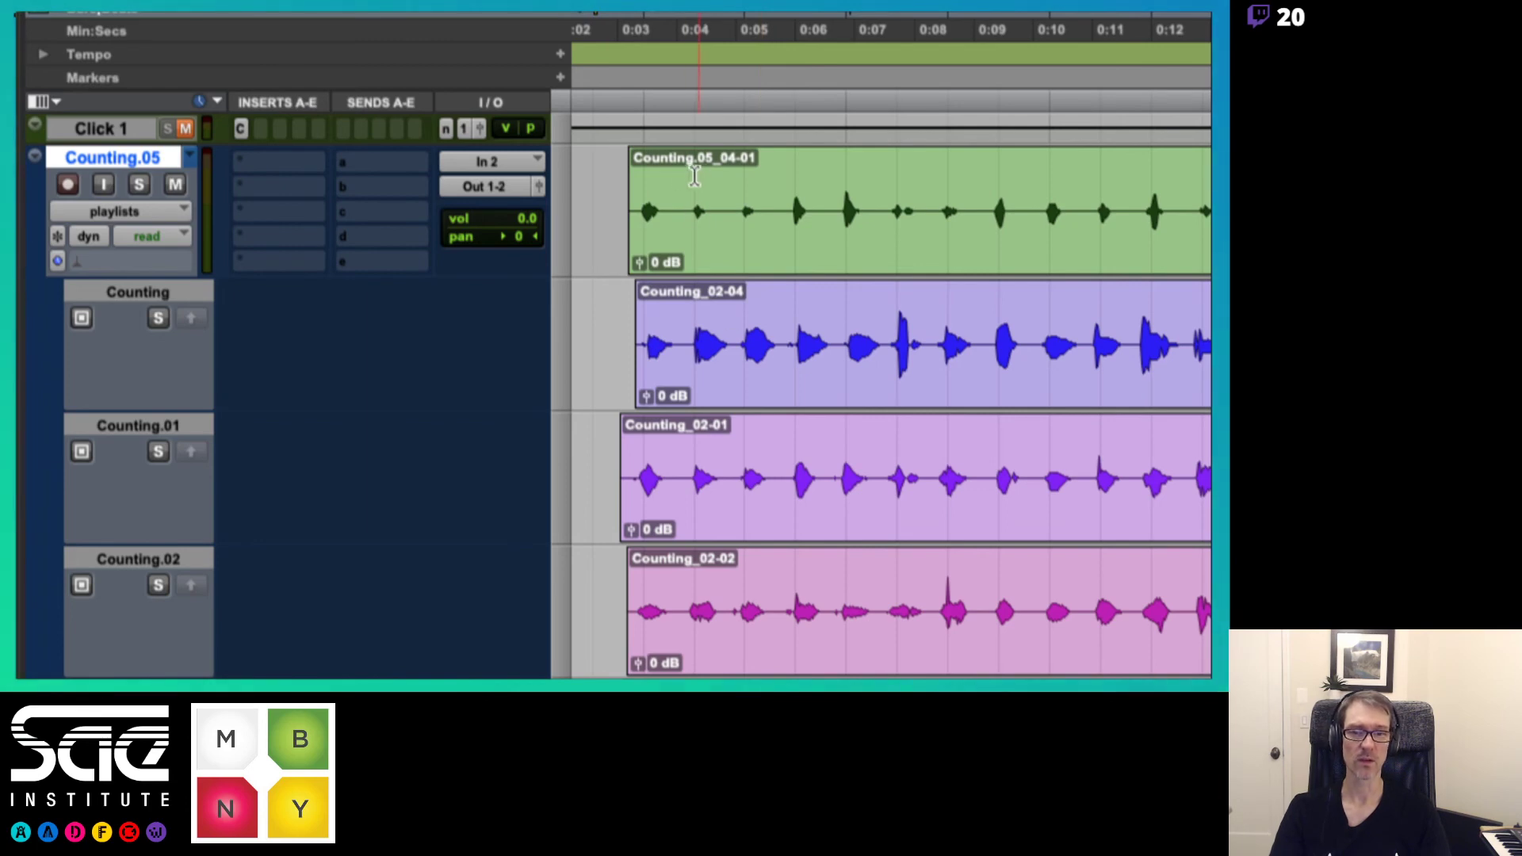
left_click(147, 216)
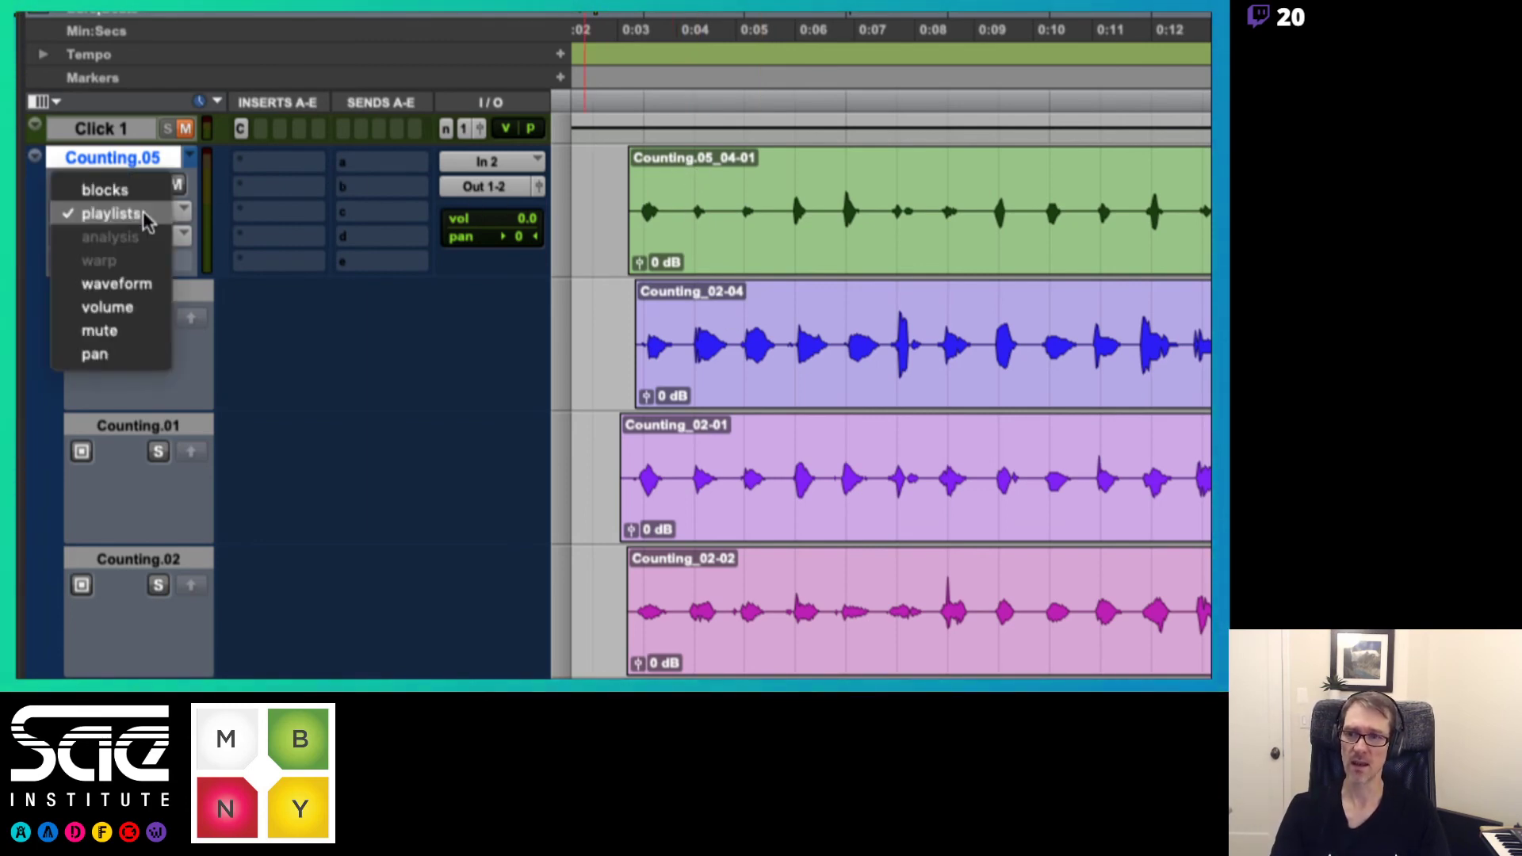
left_click(131, 284)
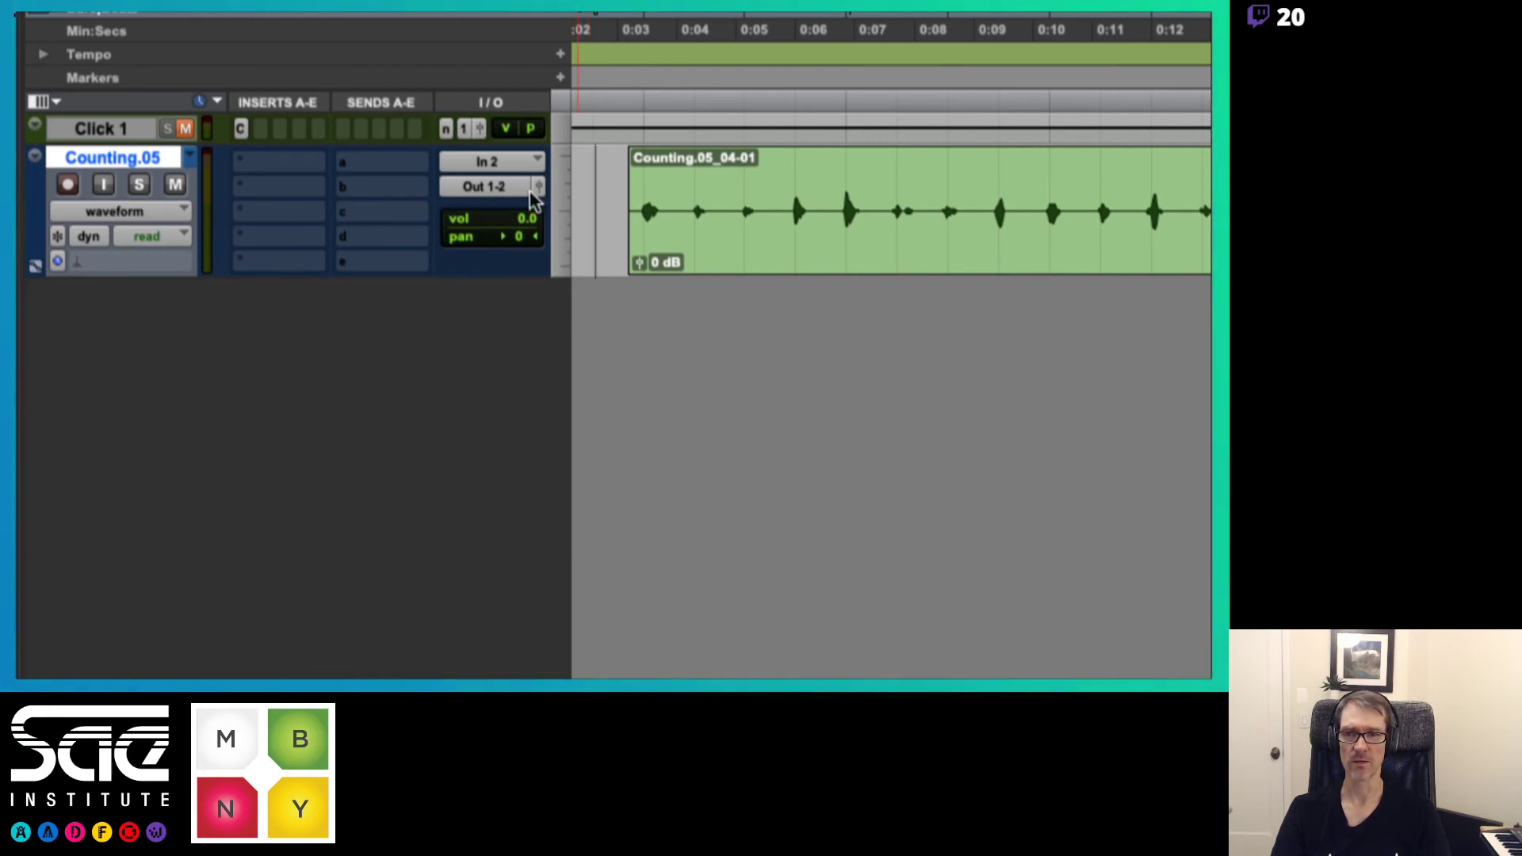
- Set the Counting.05 track height to jumbo and check the track's list of playlists
left_click(563, 203)
left_click(606, 262)
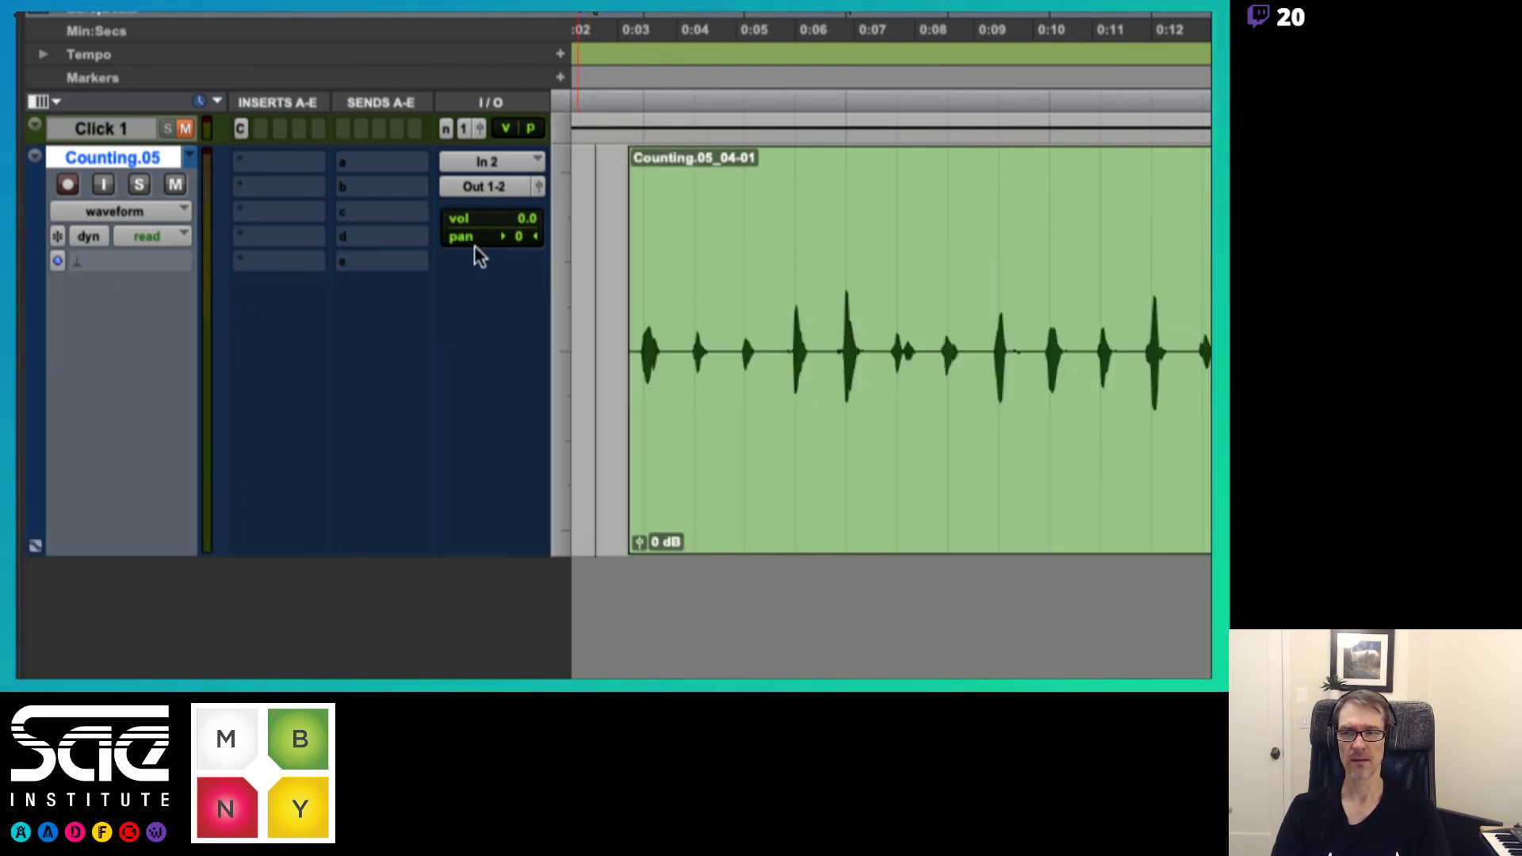
left_click(190, 158)
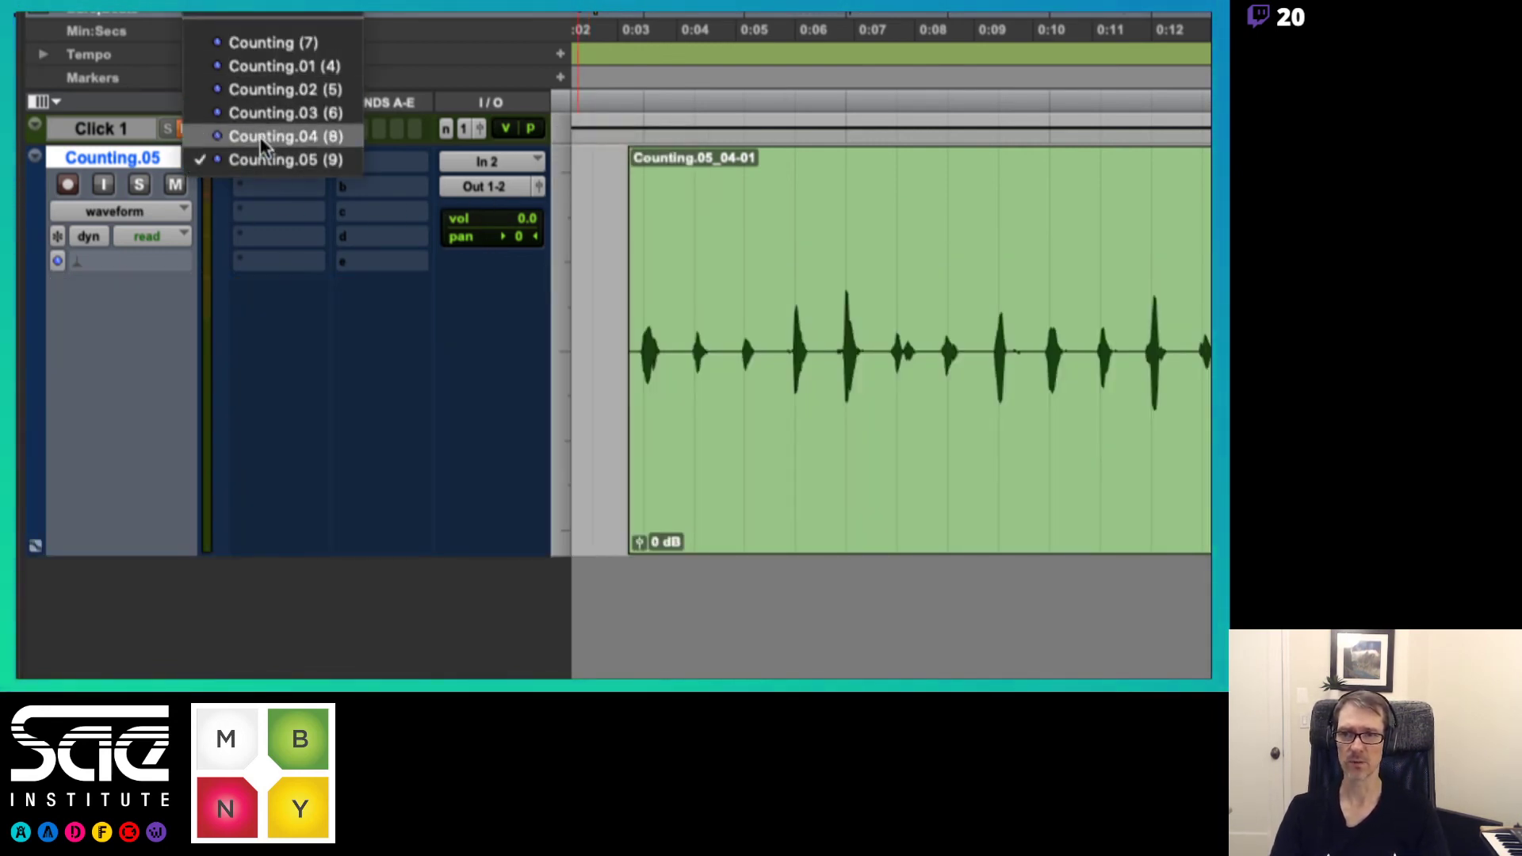
left_click(554, 218)
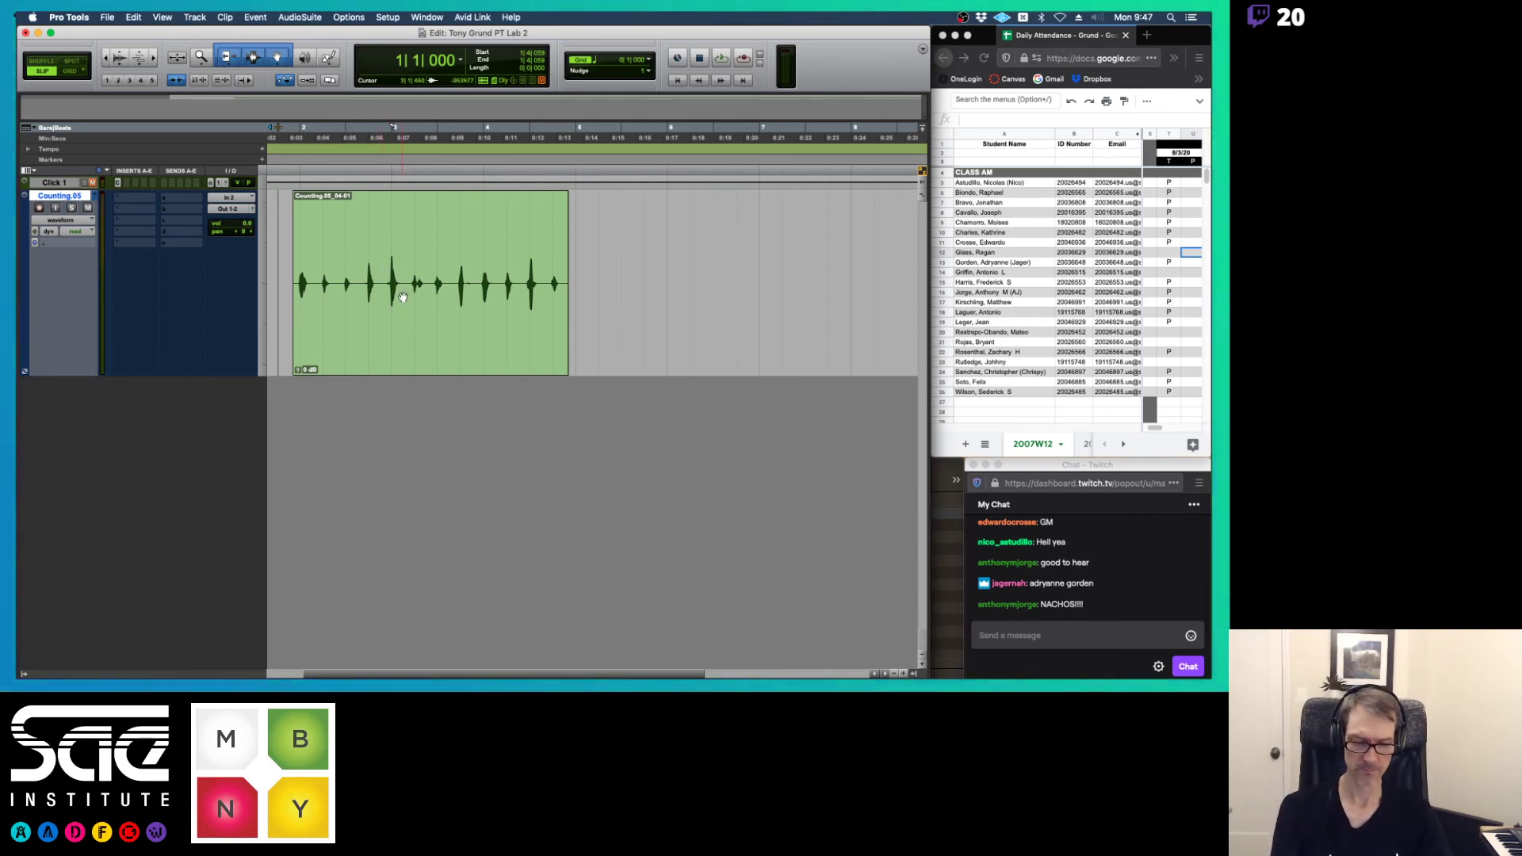
- Trim the Counting.05_04-01 clip slightly at its start and end, closer to the first and last counts
key("super+bracketright")
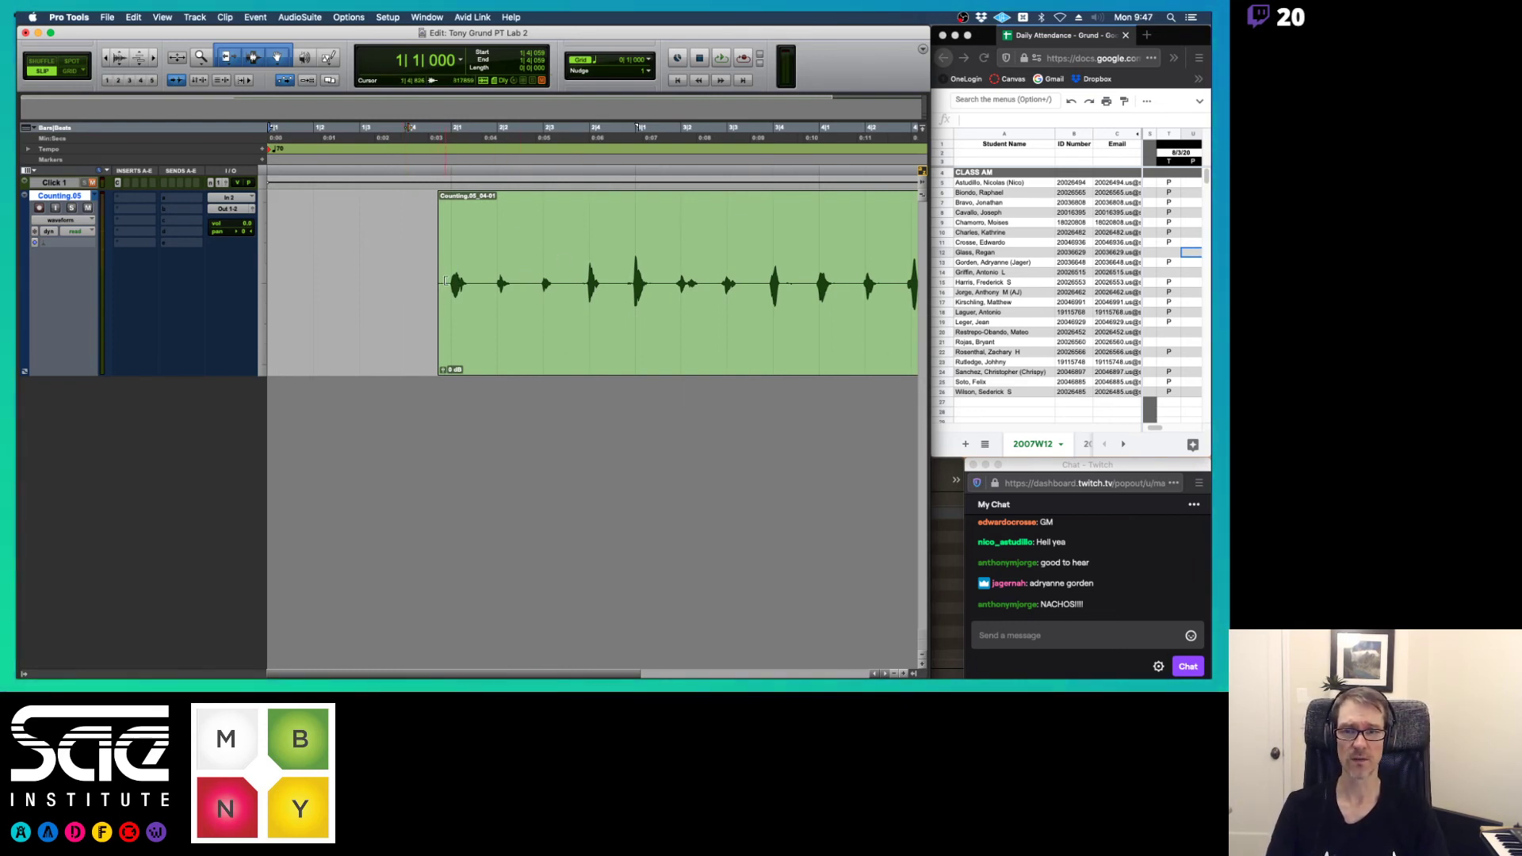
mouse_move(443, 284)
left_mouse_down()
mouse_move(391, 284)
mouse_move(442, 284)
left_mouse_up()
scroll(545, 291, "right", 5)
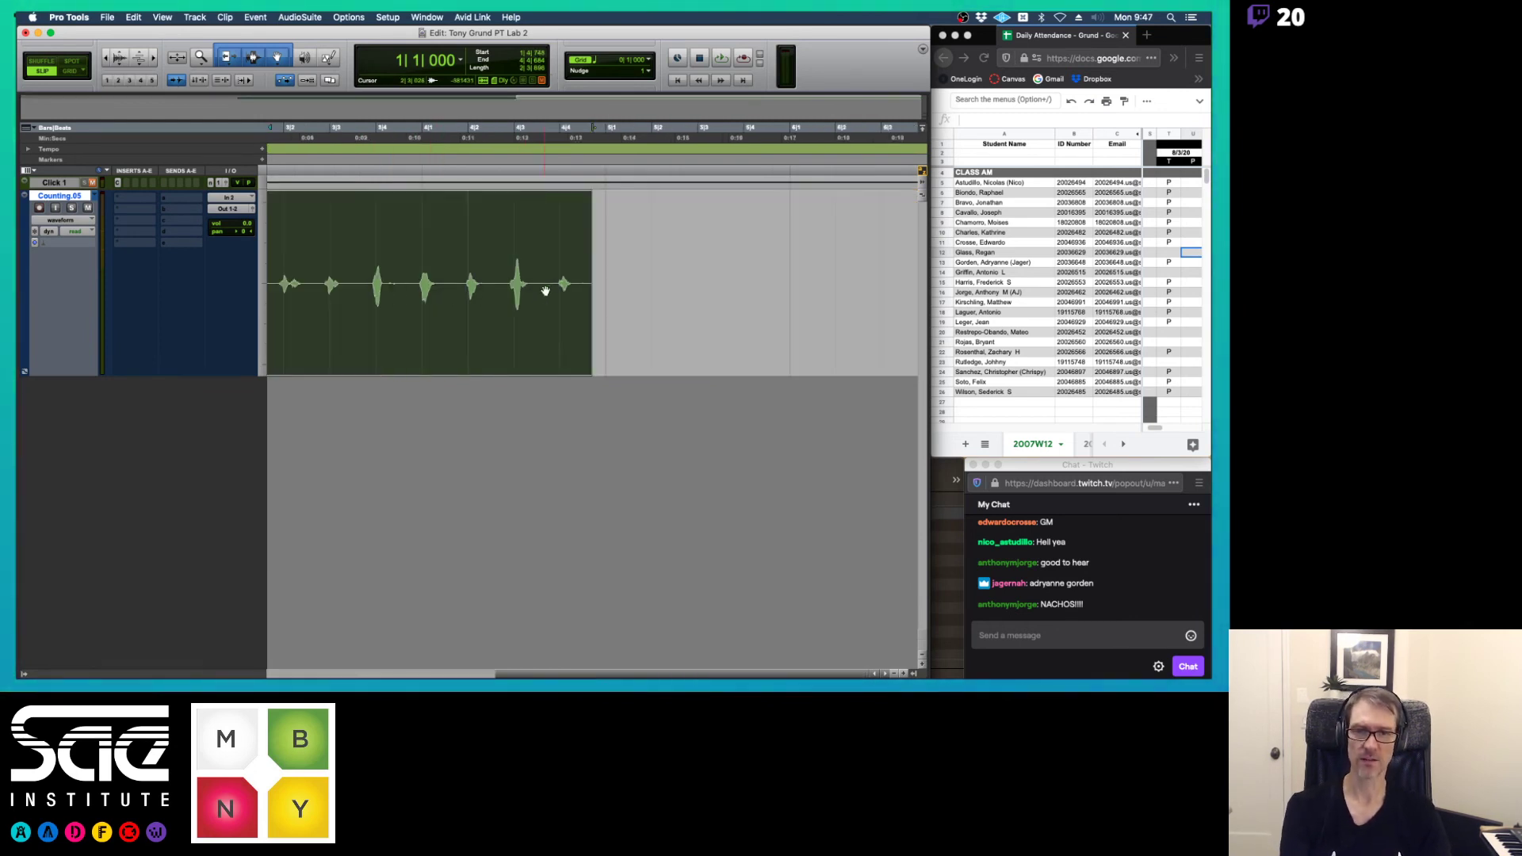
mouse_move(583, 277)
left_mouse_down()
mouse_move(452, 280)
mouse_move(635, 278)
mouse_move(566, 273)
mouse_move(583, 275)
left_mouse_up()
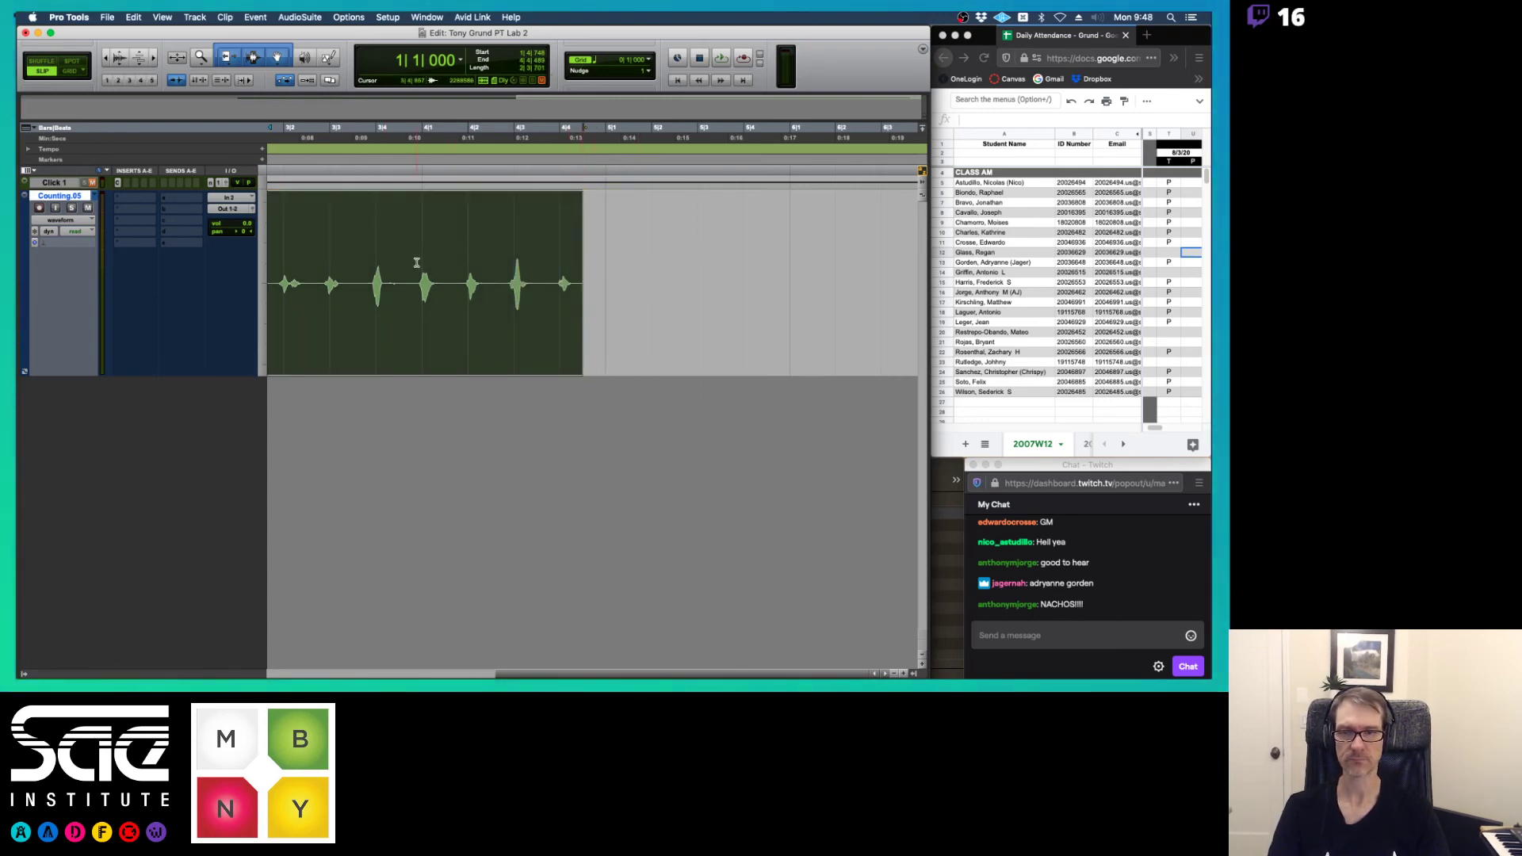
scroll(416, 262, "left", 5)
scroll(416, 263, "right", 3)
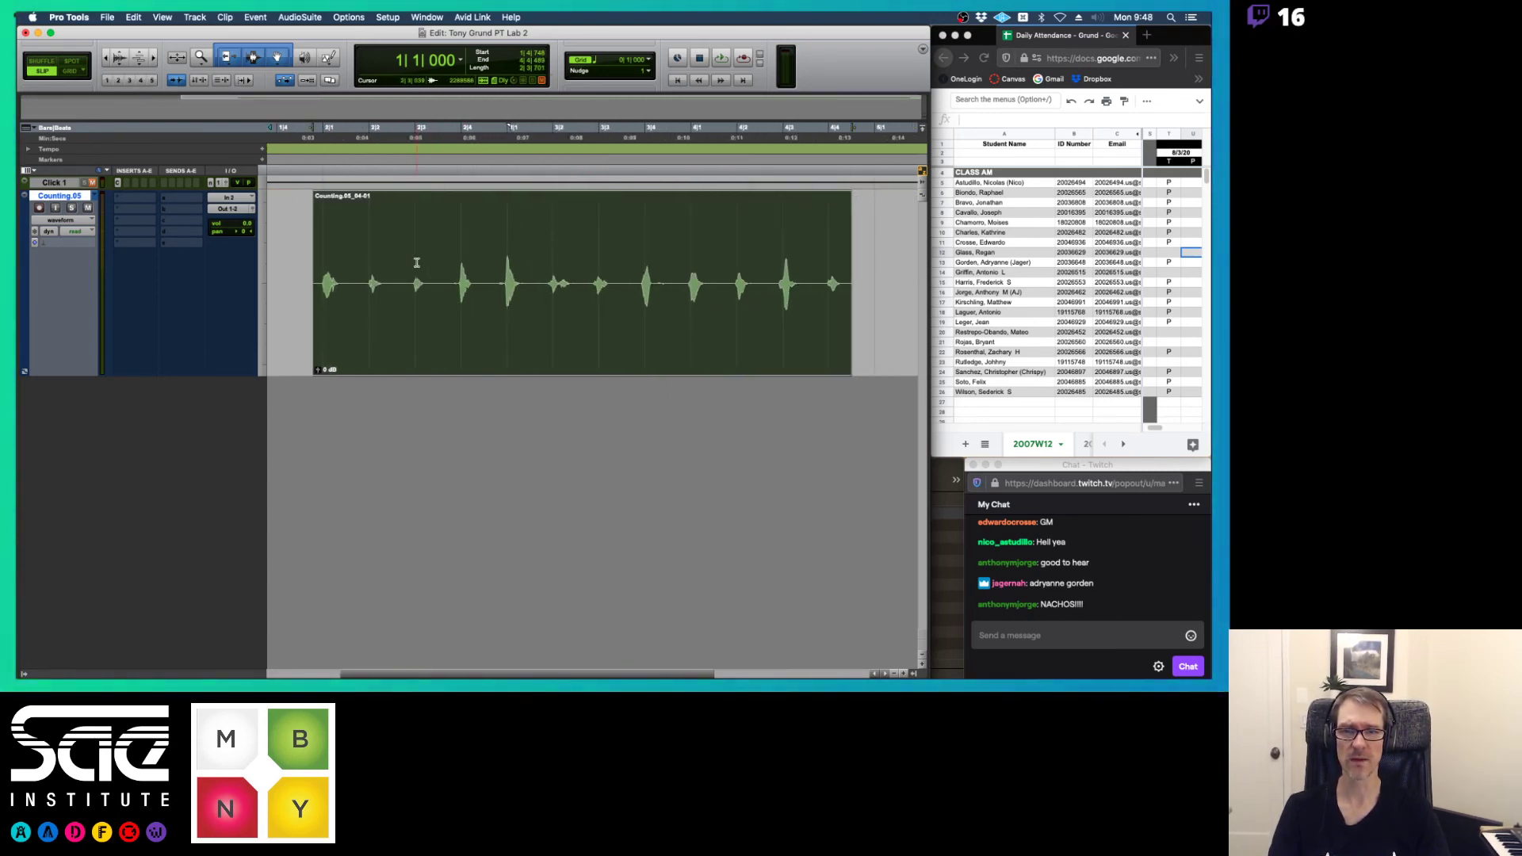
- Select the middle counts of the Counting.05_04-01 clip, and try to move the whole clip slightly earlier
left_click(476, 250)
left_click_drag(495, 247, 676, 225)
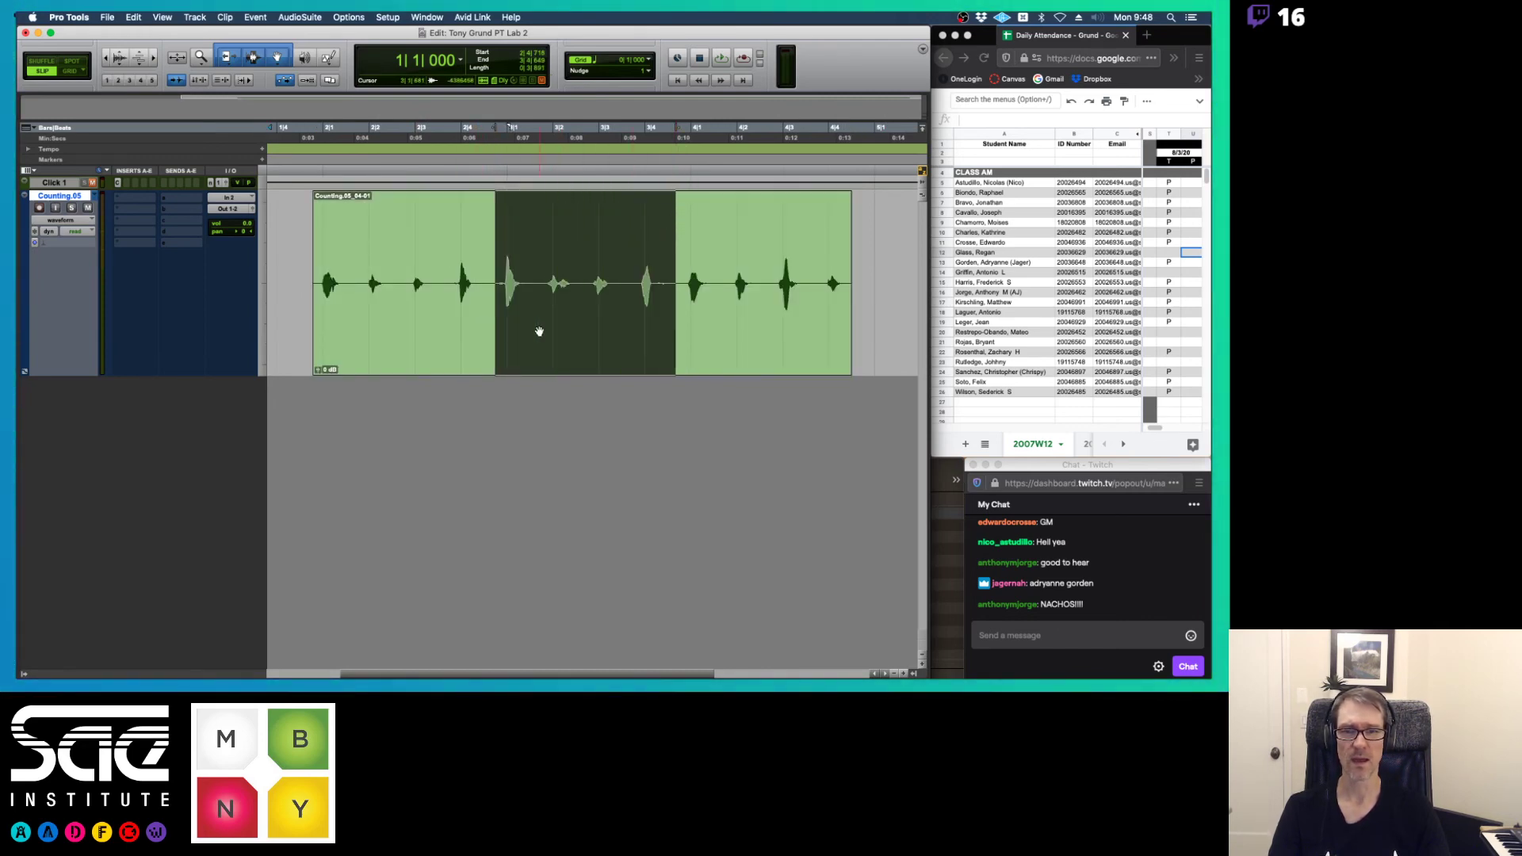
left_click(539, 332)
mouse_move(537, 333)
left_mouse_down()
mouse_move(486, 336)
mouse_move(550, 330)
mouse_move(520, 330)
left_mouse_up()
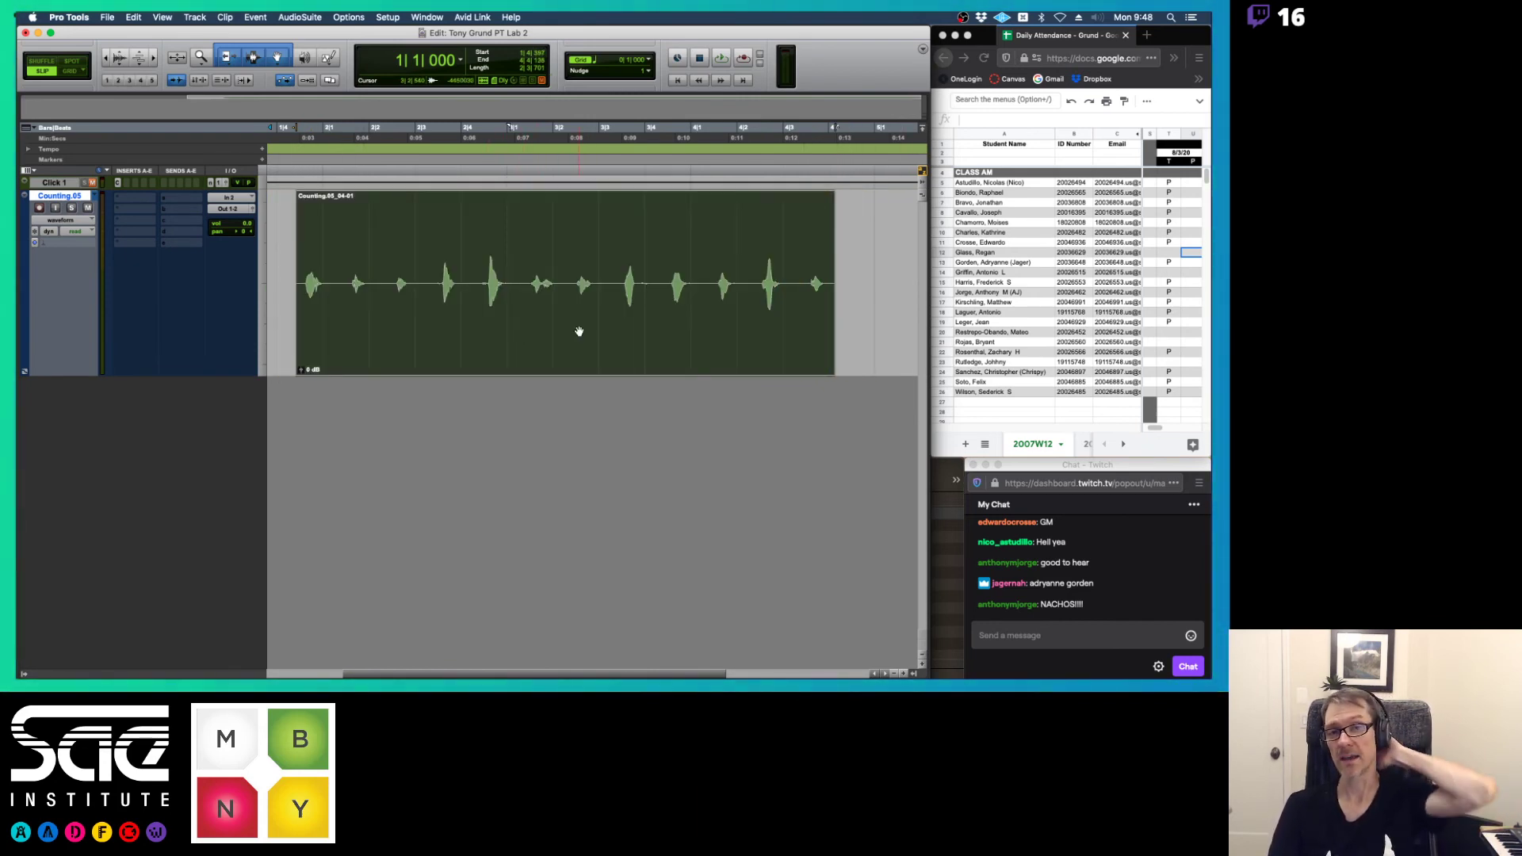
key("super+z")
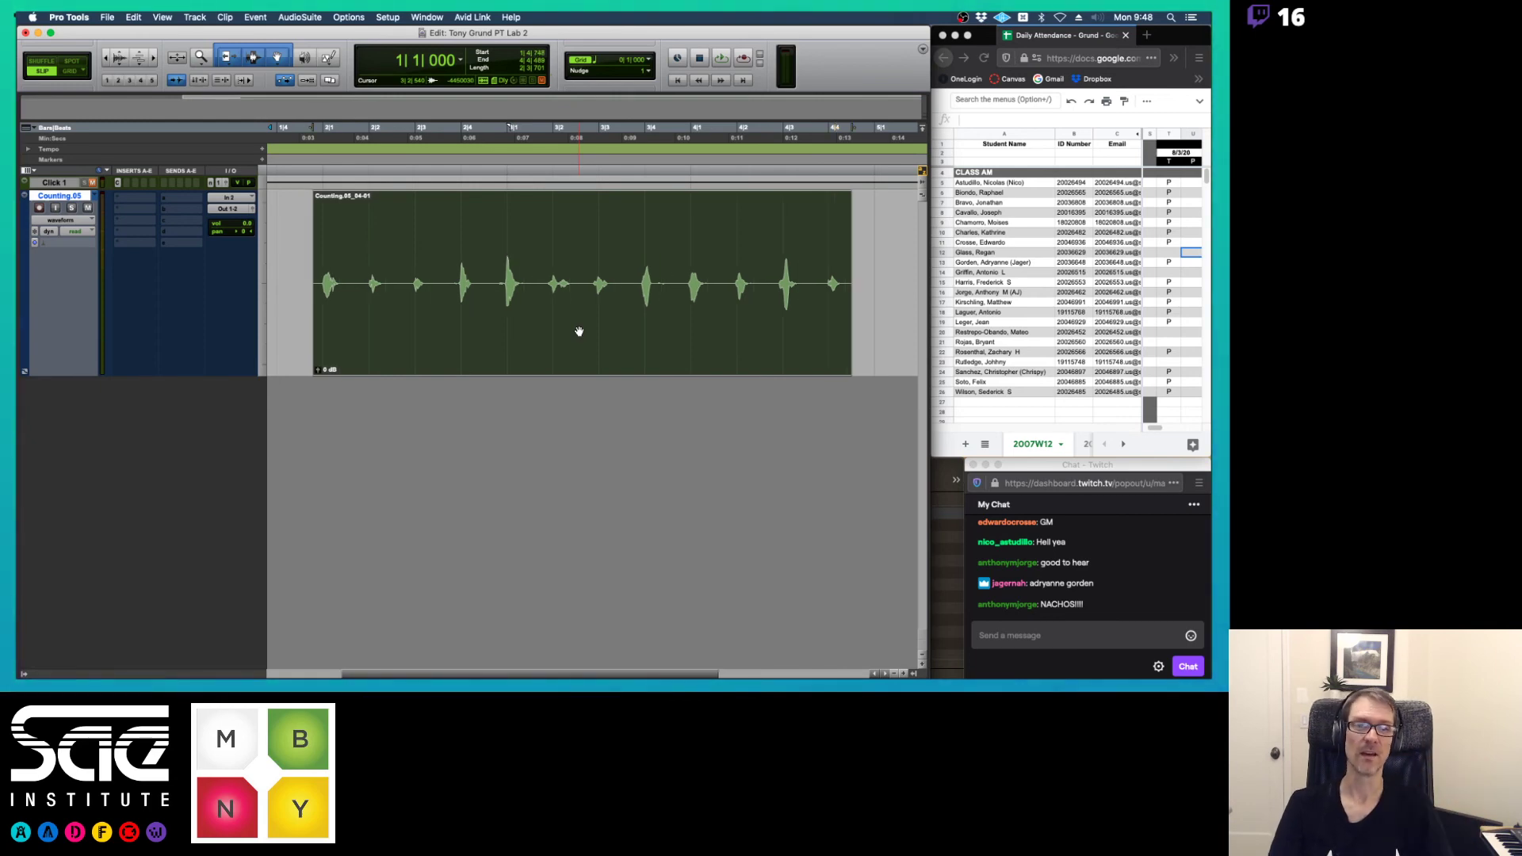
- Switch to Preview to read the PDF notes page on clips, and return to Pro Tools
key("super+Tab")
key("super+Tab")
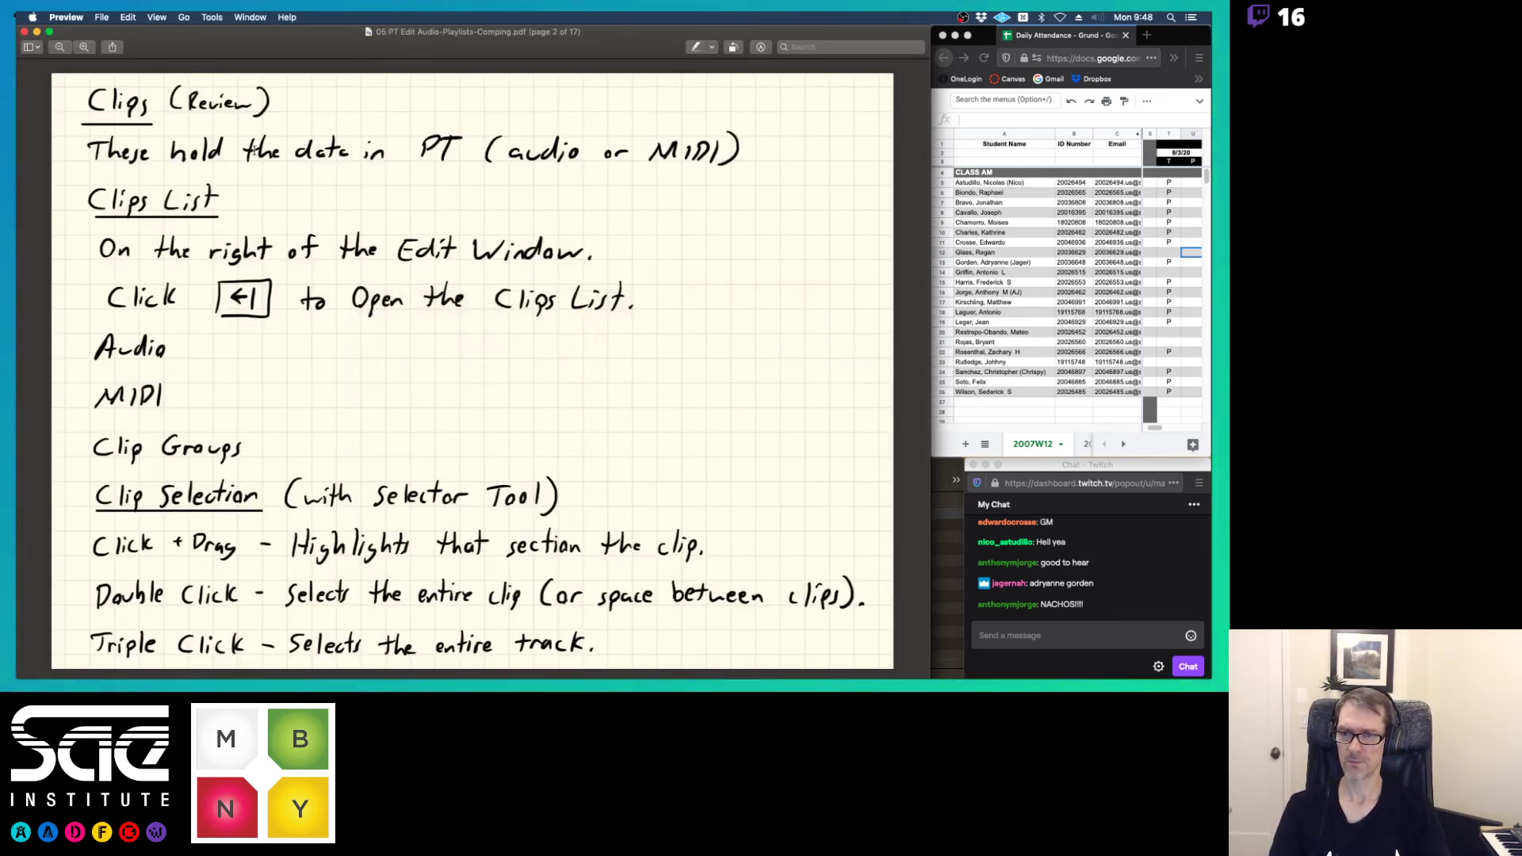
key("super+Tab")
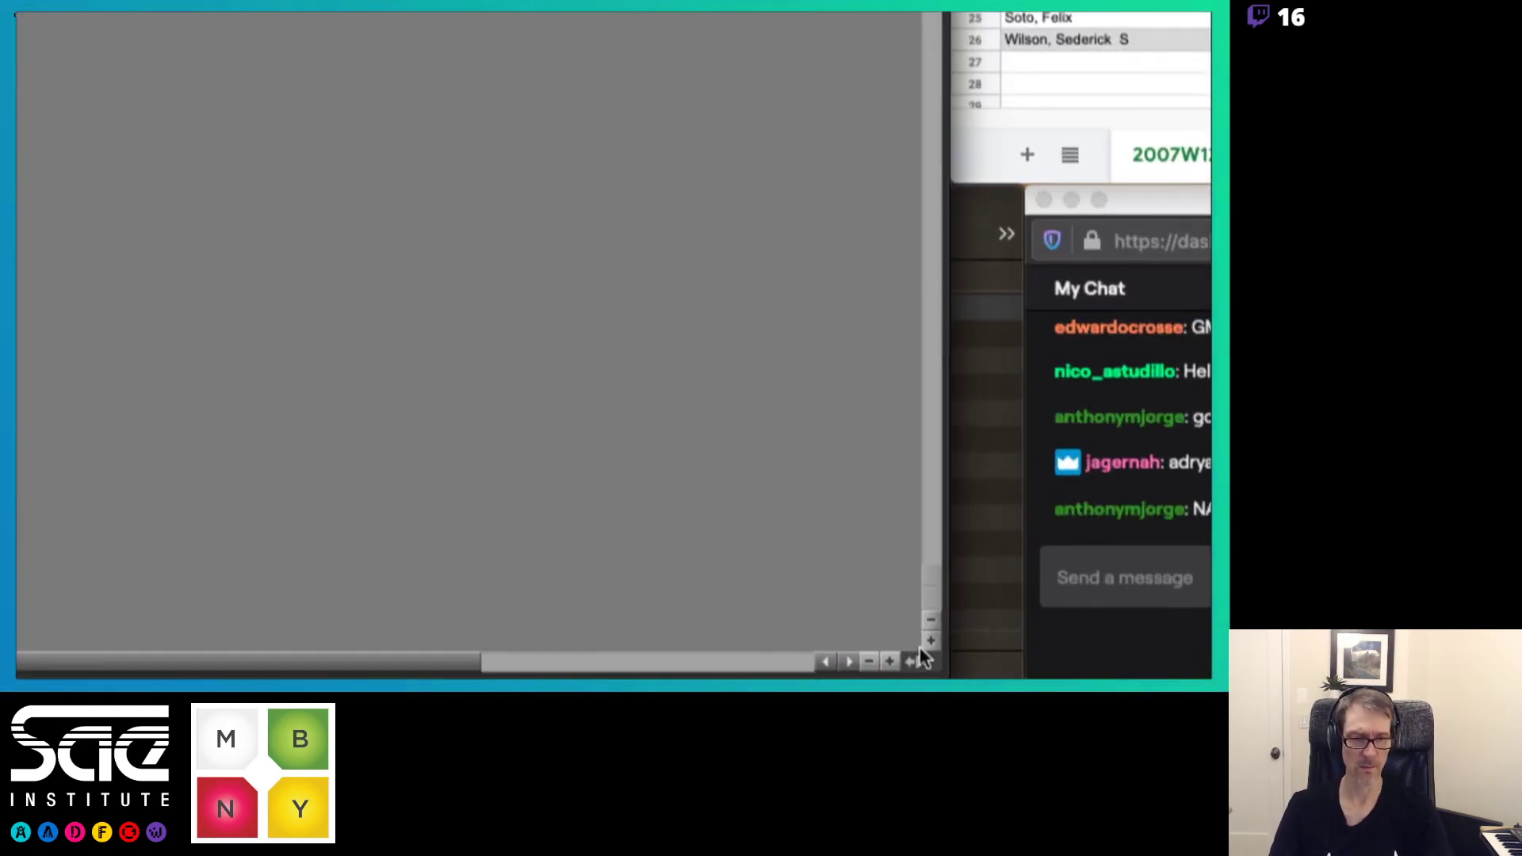
- Open the Clips List, widen it slightly, and select Counting_01 in it
left_click(911, 660)
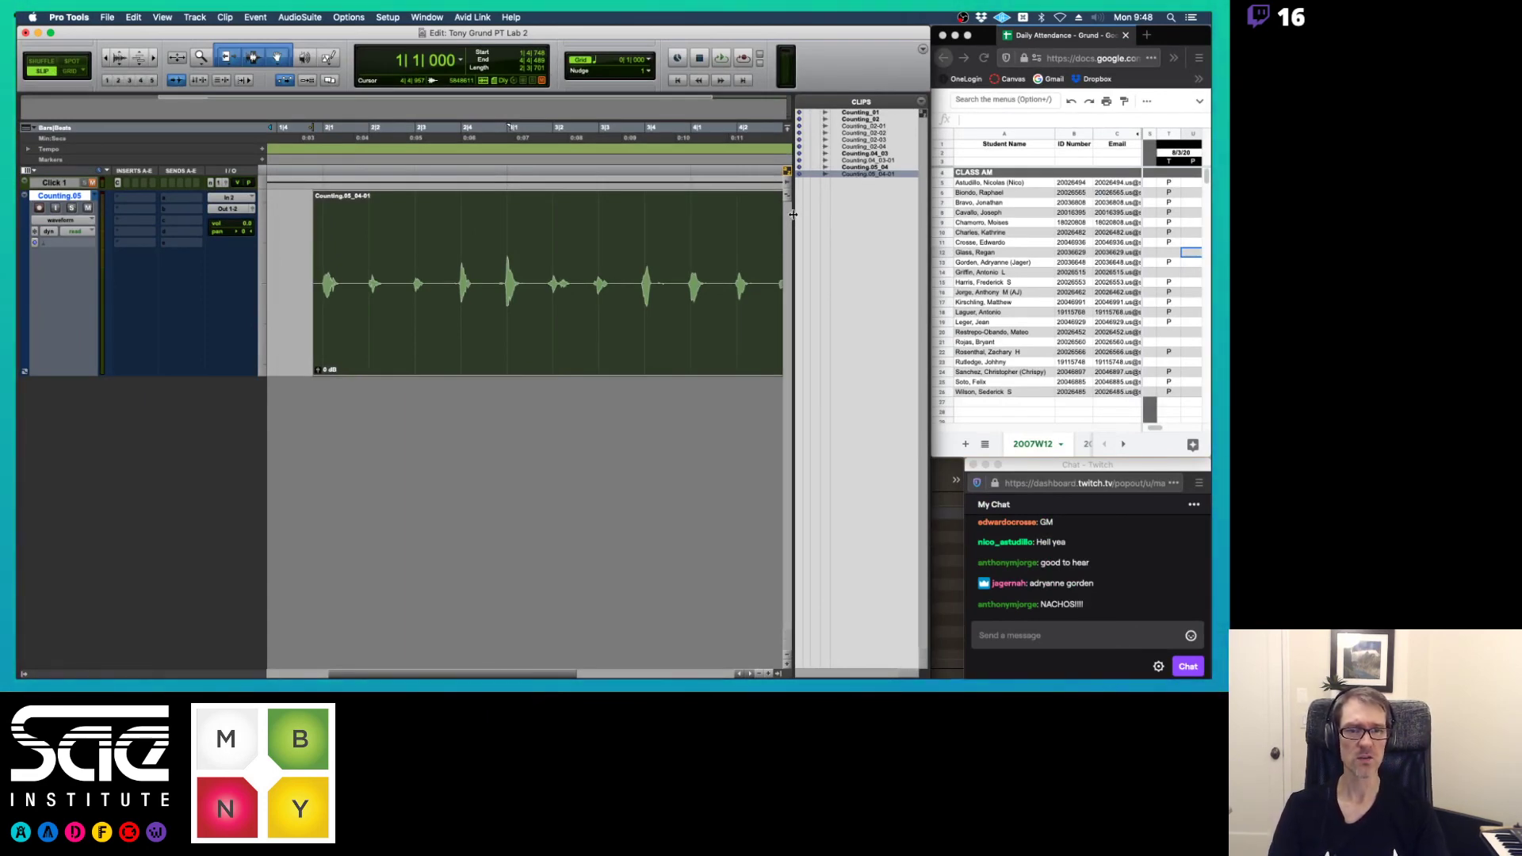
left_click_drag(793, 216, 763, 216)
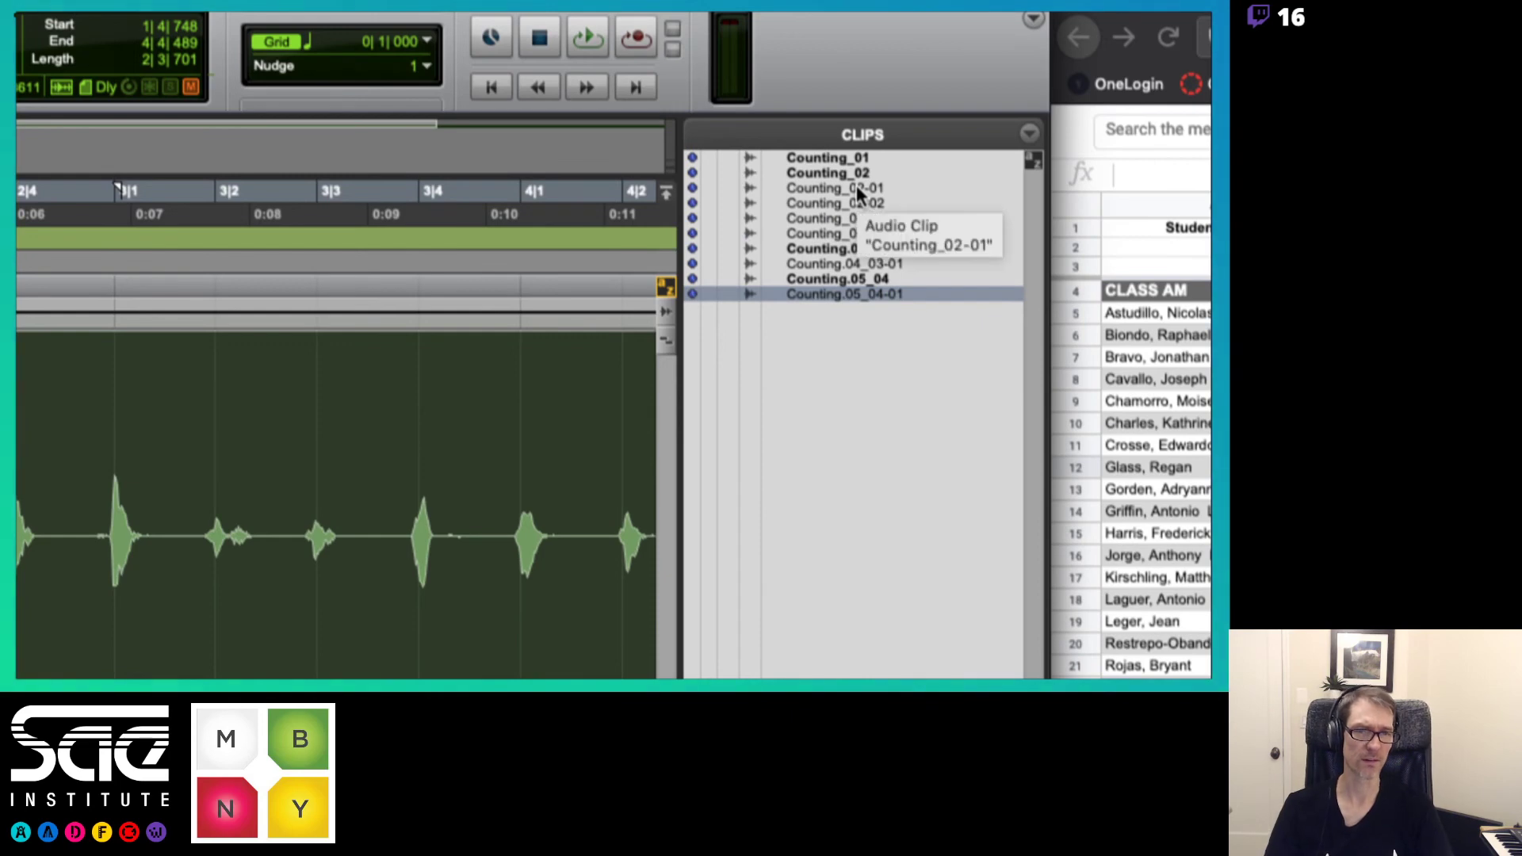
left_click(823, 161)
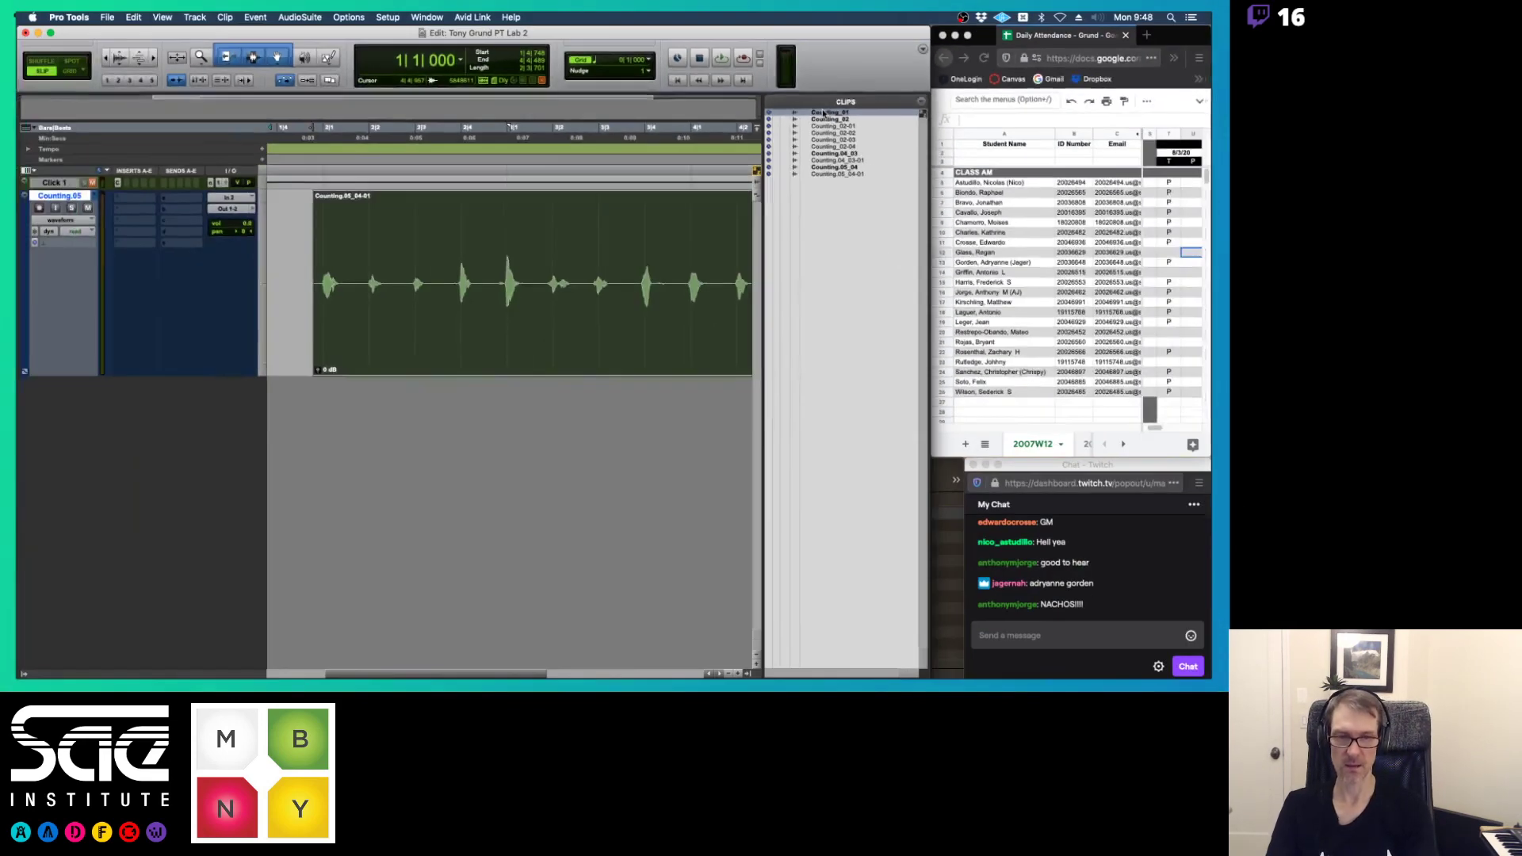
- Switch the track to the Counting playlist and on to Counting.01, and select the clip in Counting.01
left_click(94, 196)
left_click(140, 144)
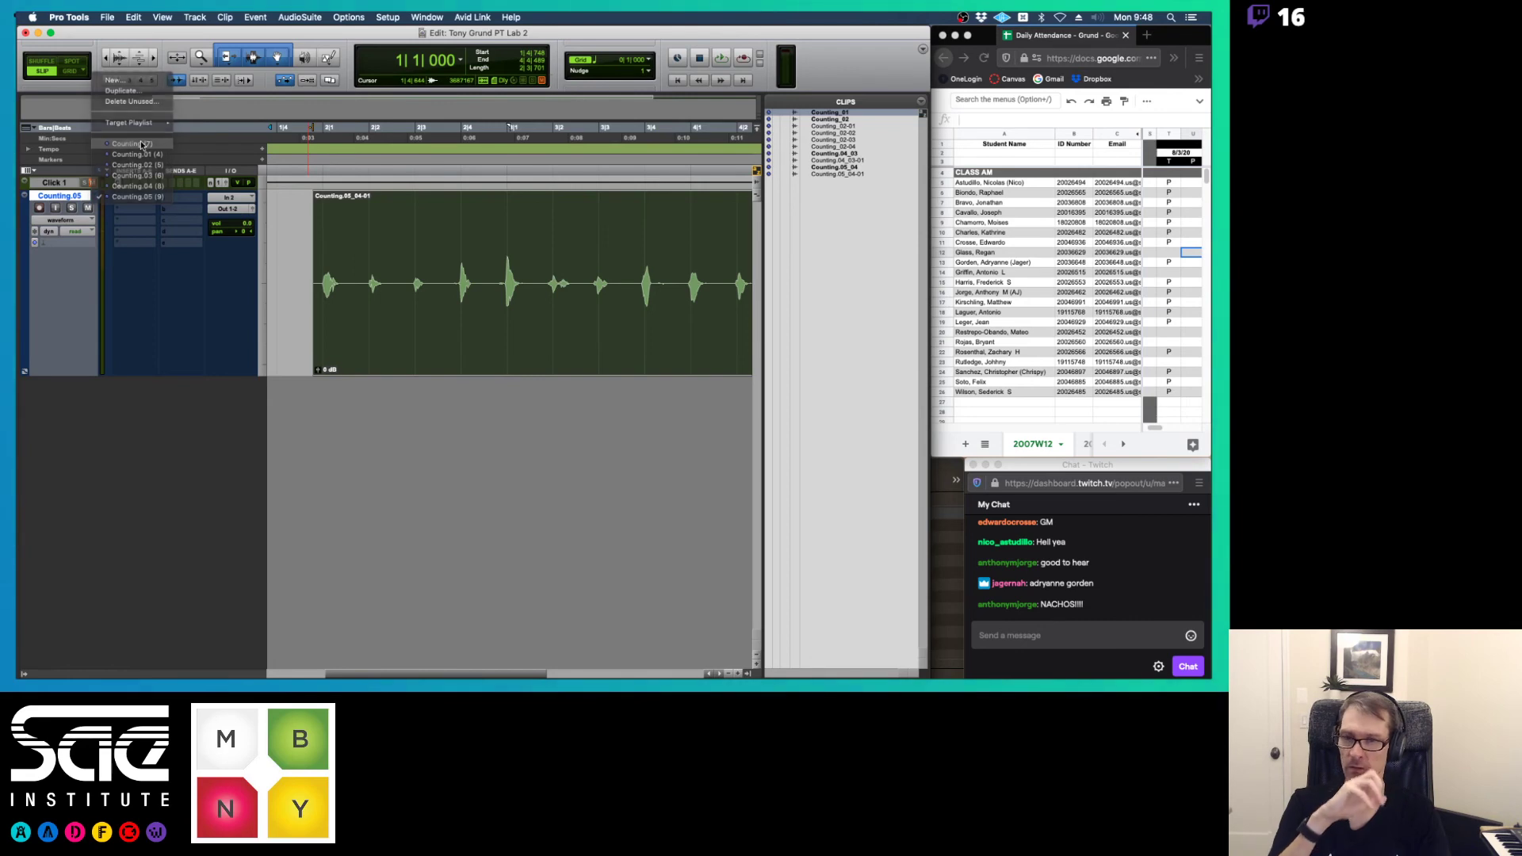
left_click(94, 198)
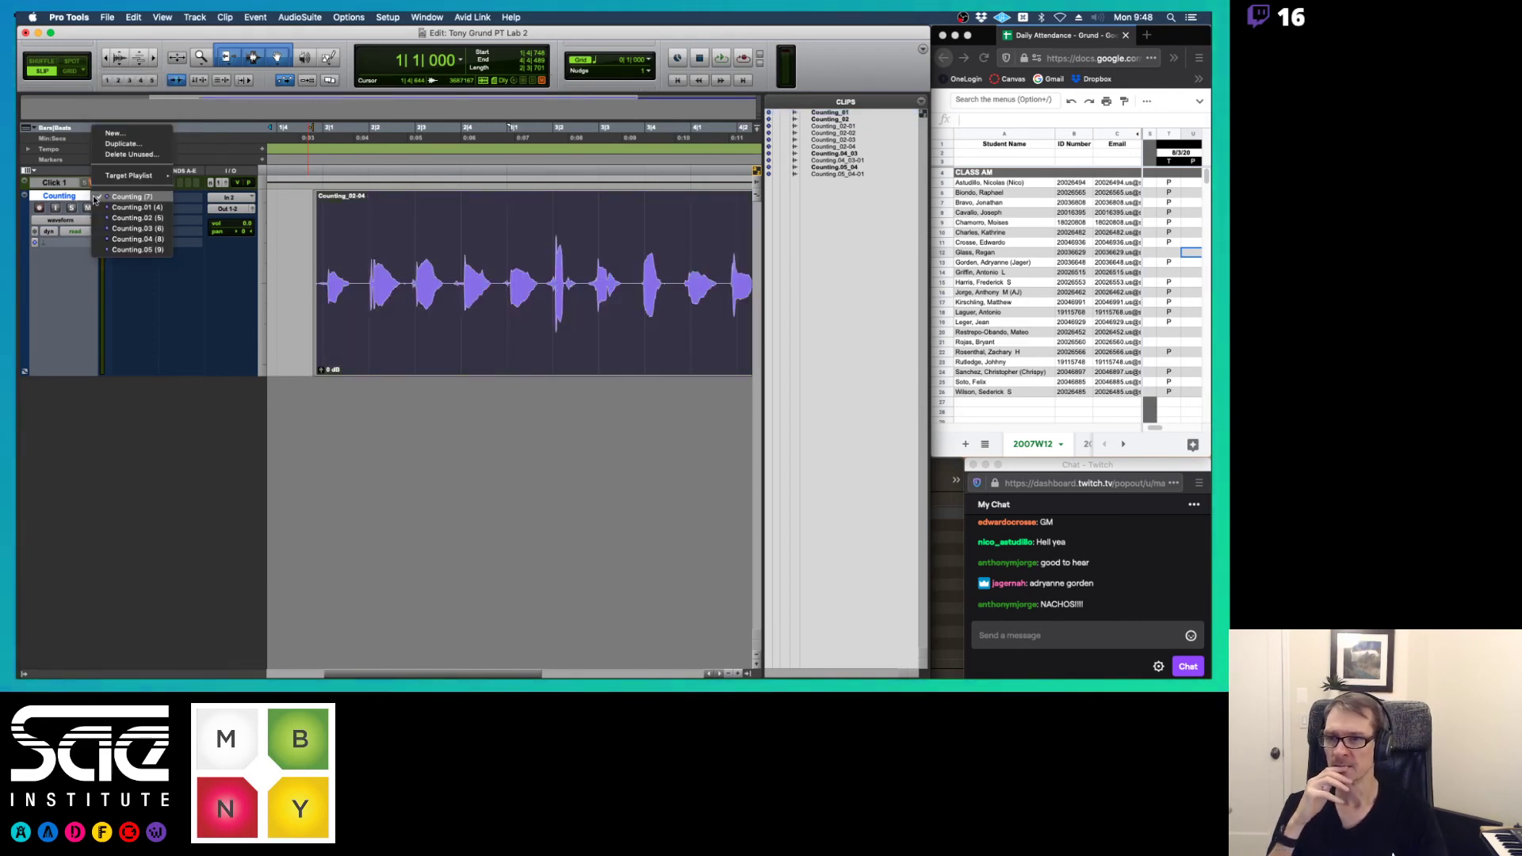
left_click(108, 210)
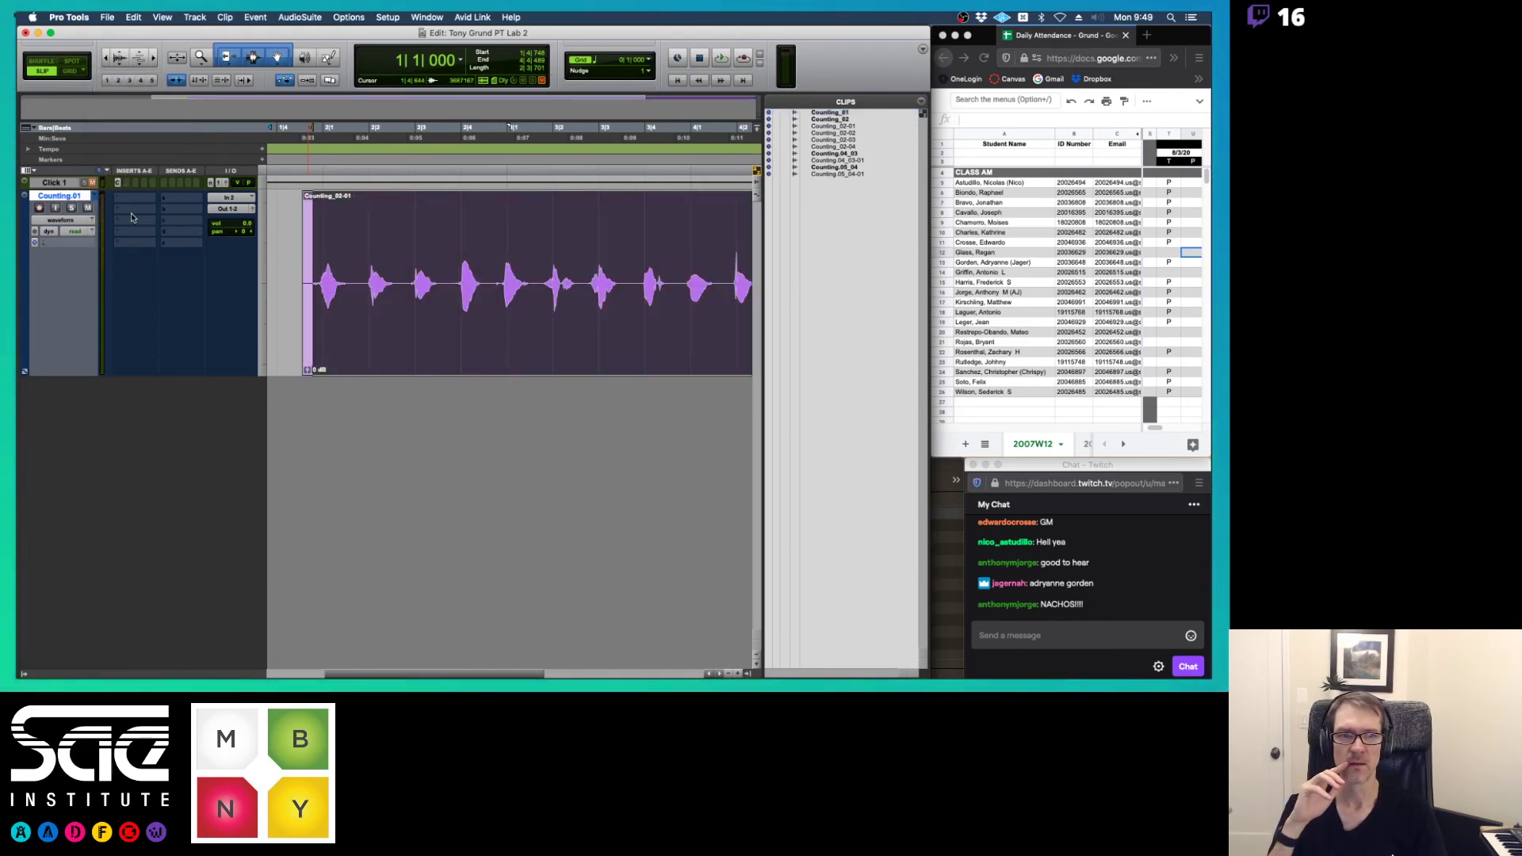
left_click(481, 265)
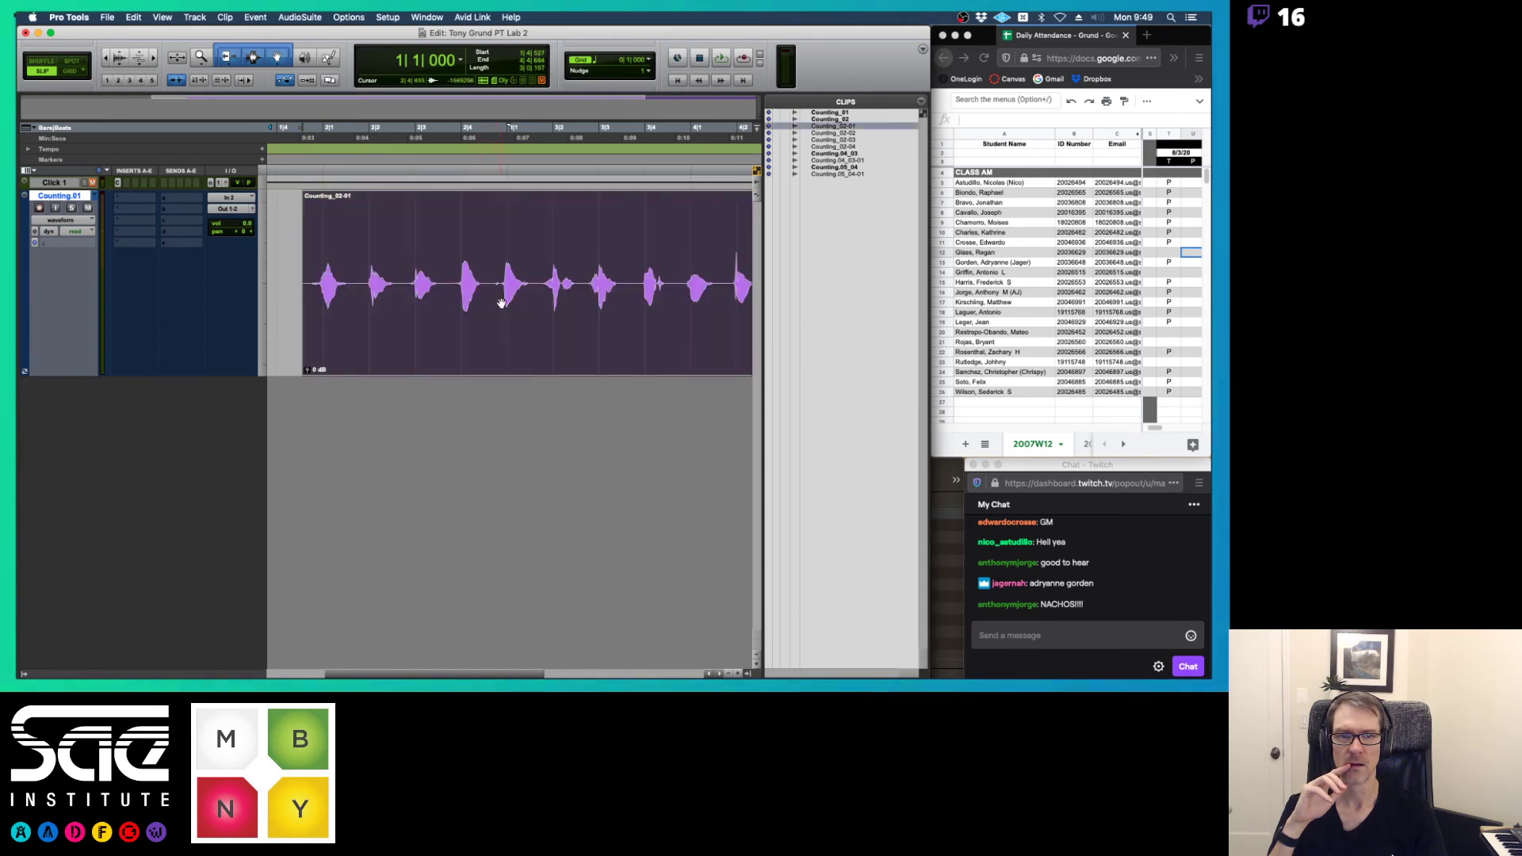
- Switch the track to the Counting.02 playlist and on to Counting.03, selecting the clip in each one
left_click(94, 196)
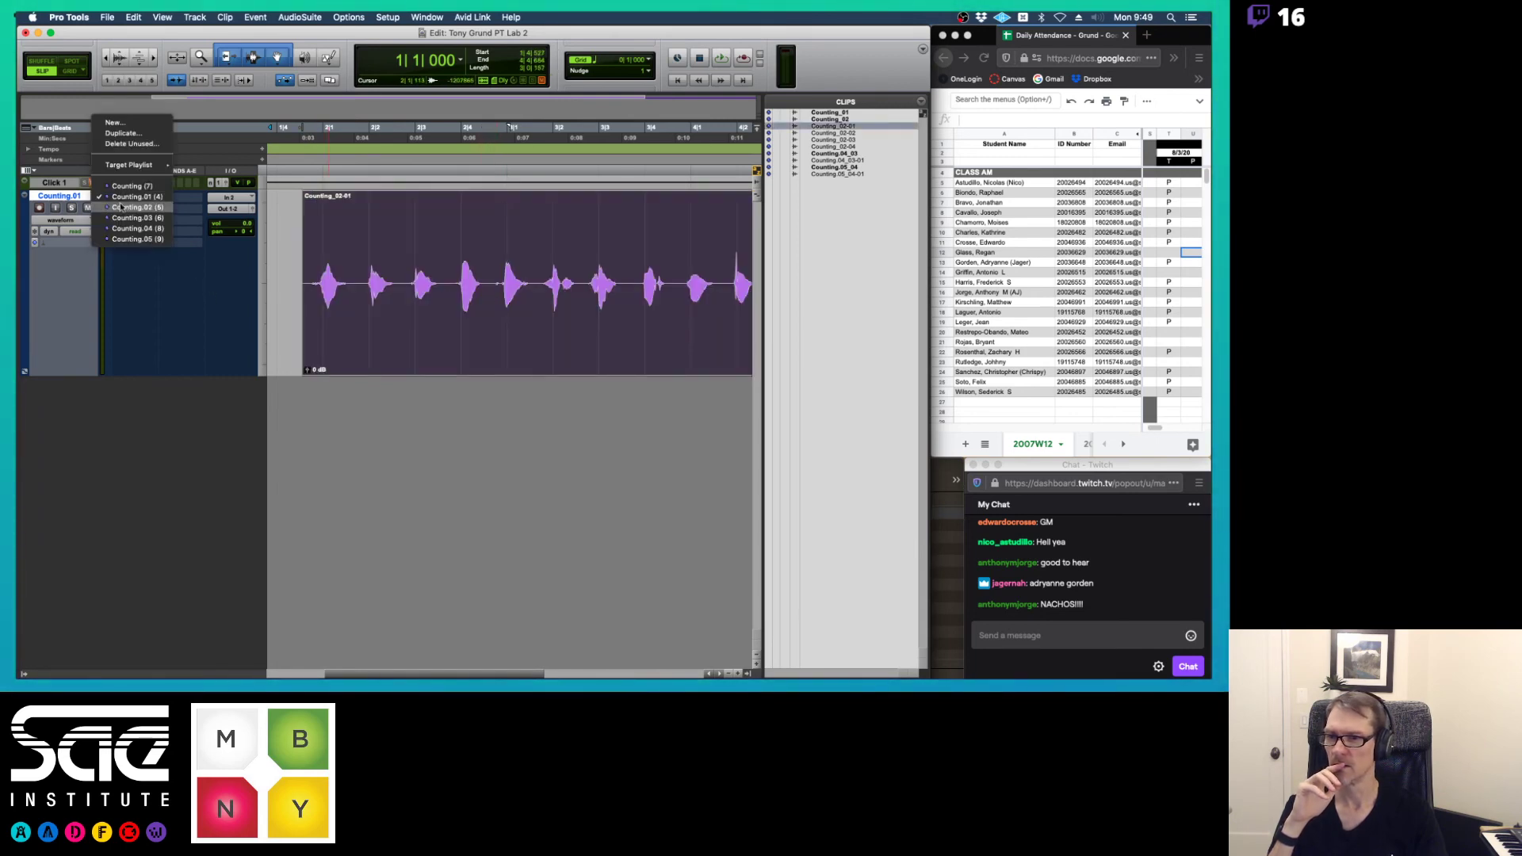
left_click(120, 207)
left_click(393, 303)
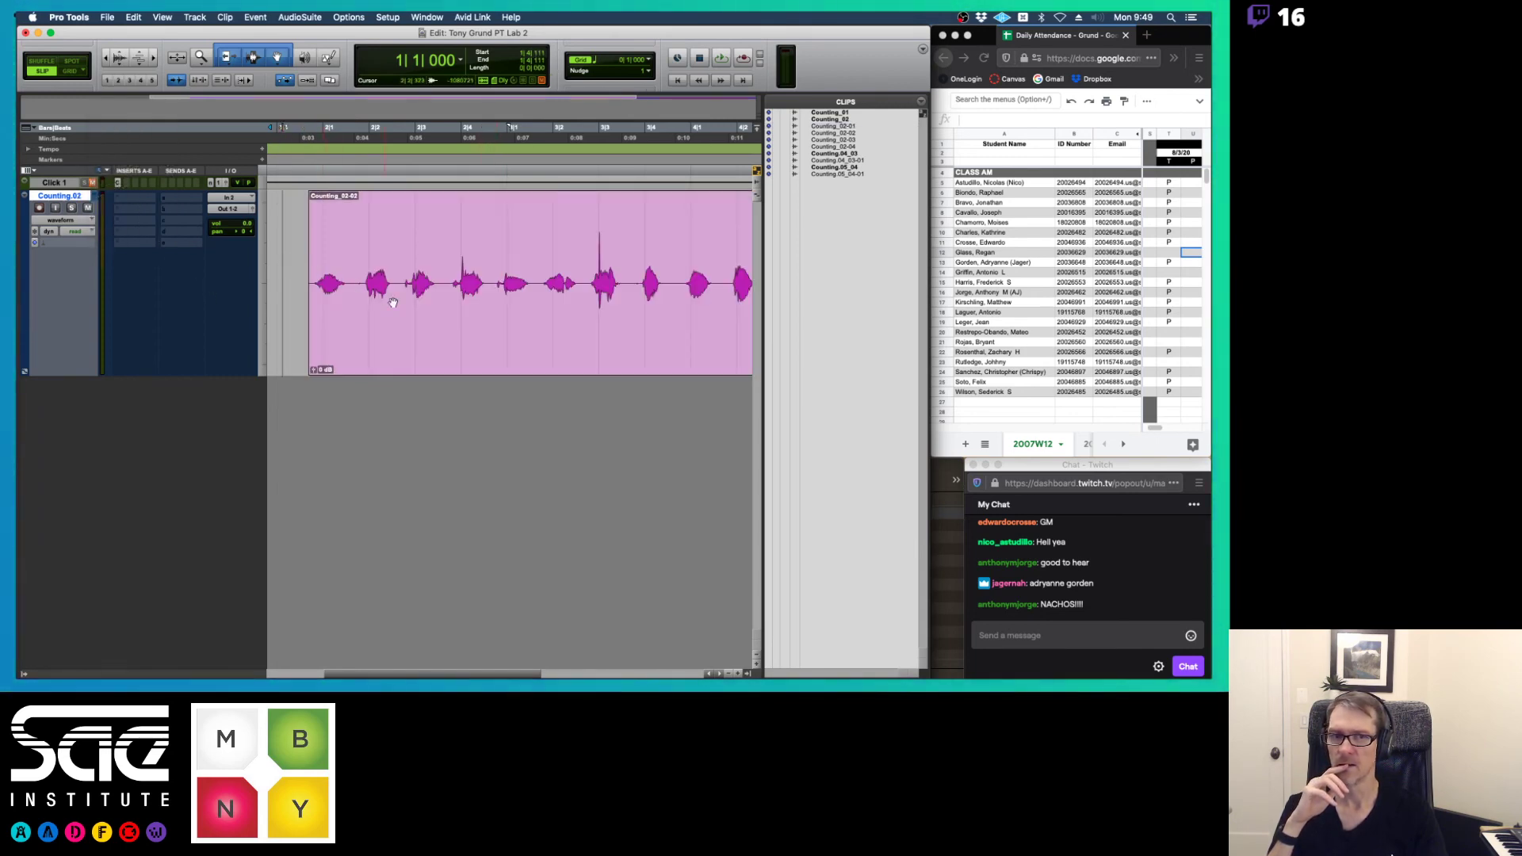
left_click(393, 303)
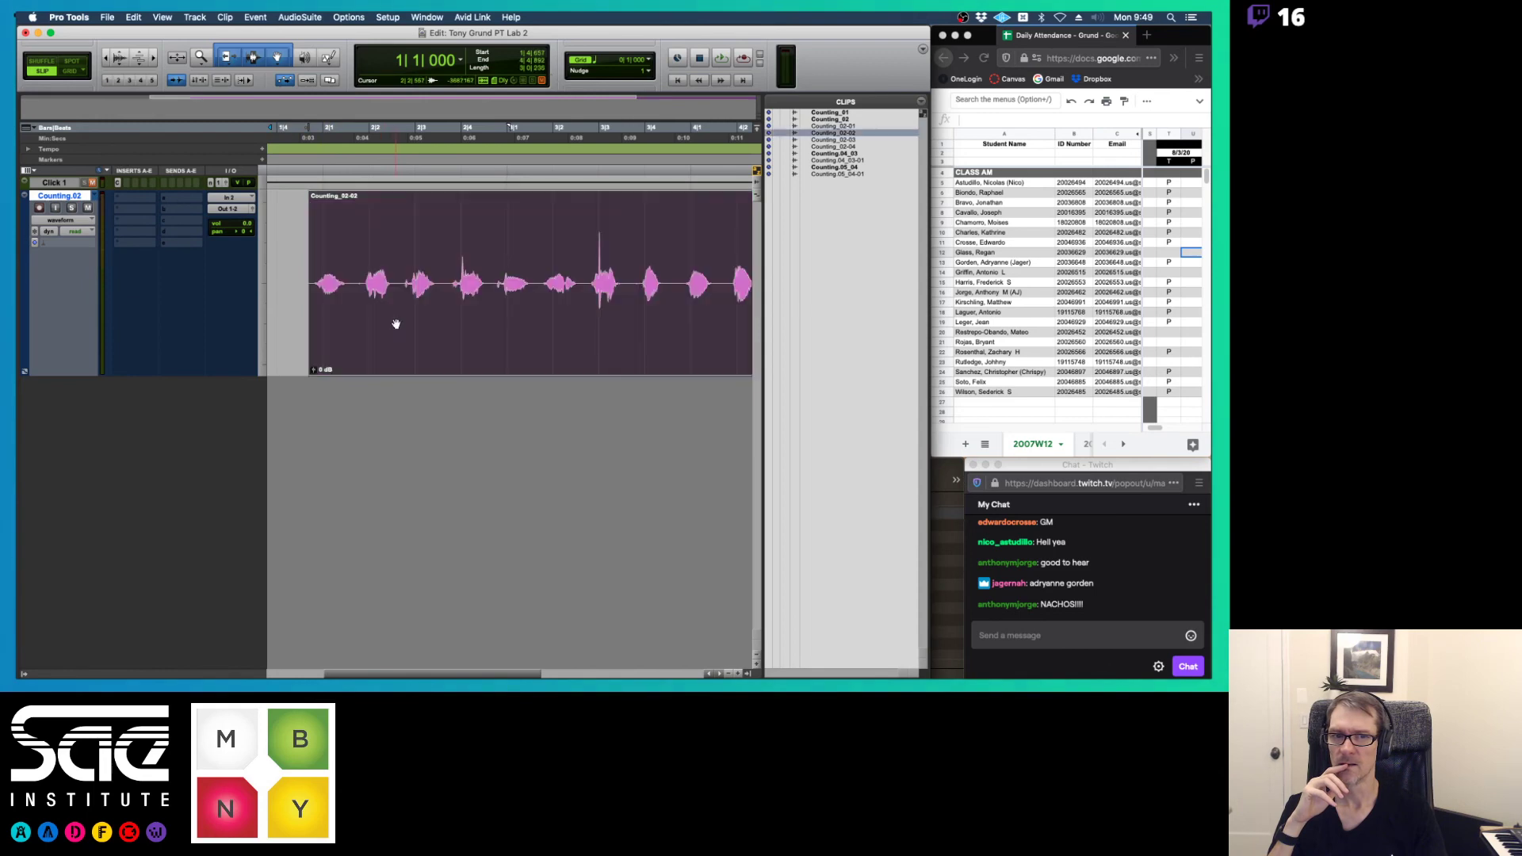
left_click(96, 196)
left_click(121, 206)
left_click(291, 247)
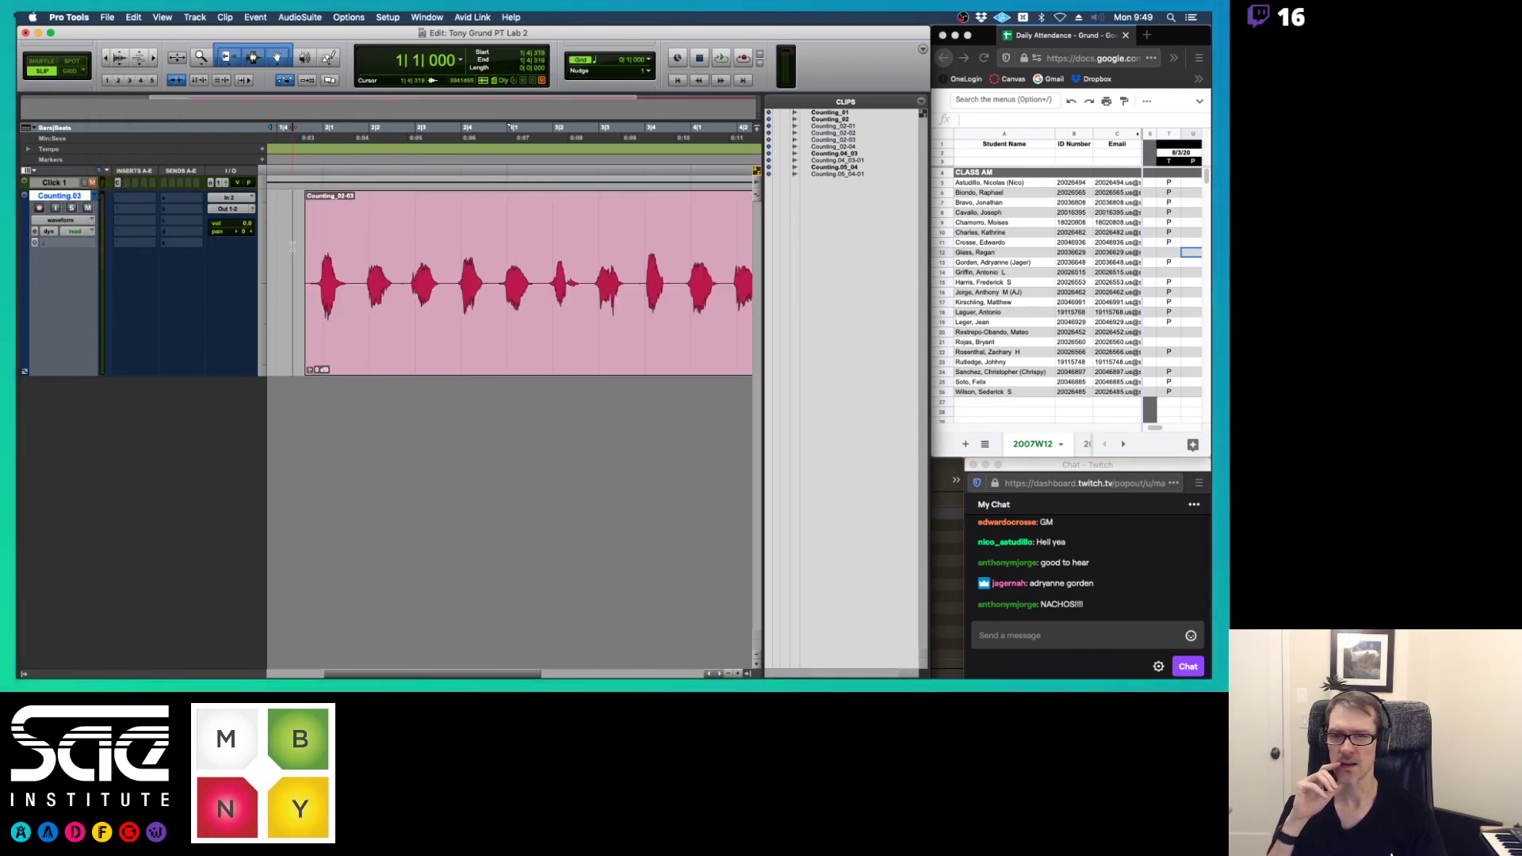
left_click(447, 305)
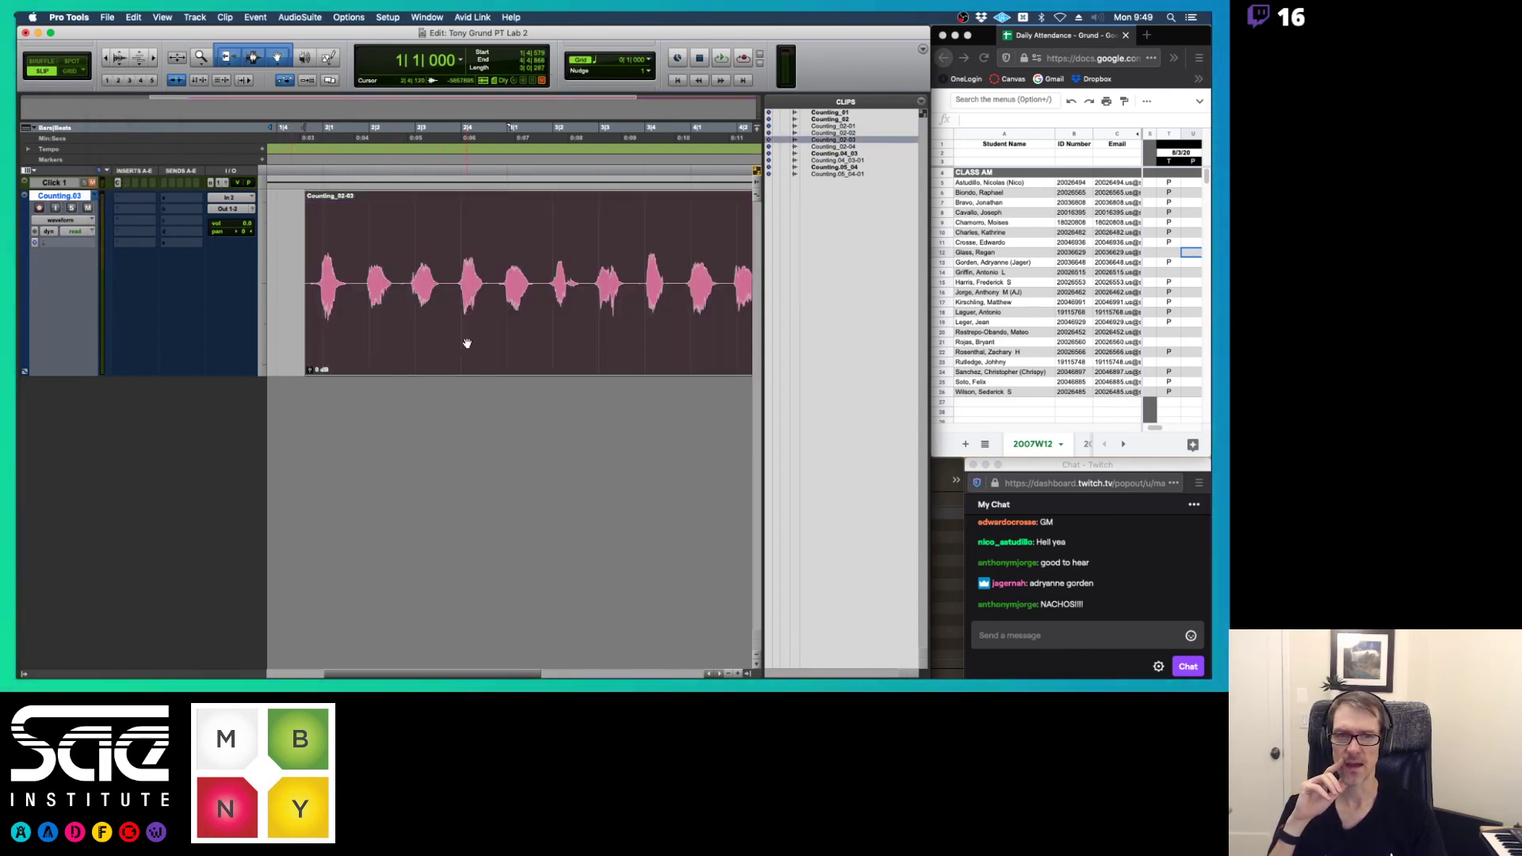
- Place the Counting_01 clip from the Clips List on the Counting.03 track at about bar 7
left_click(824, 113)
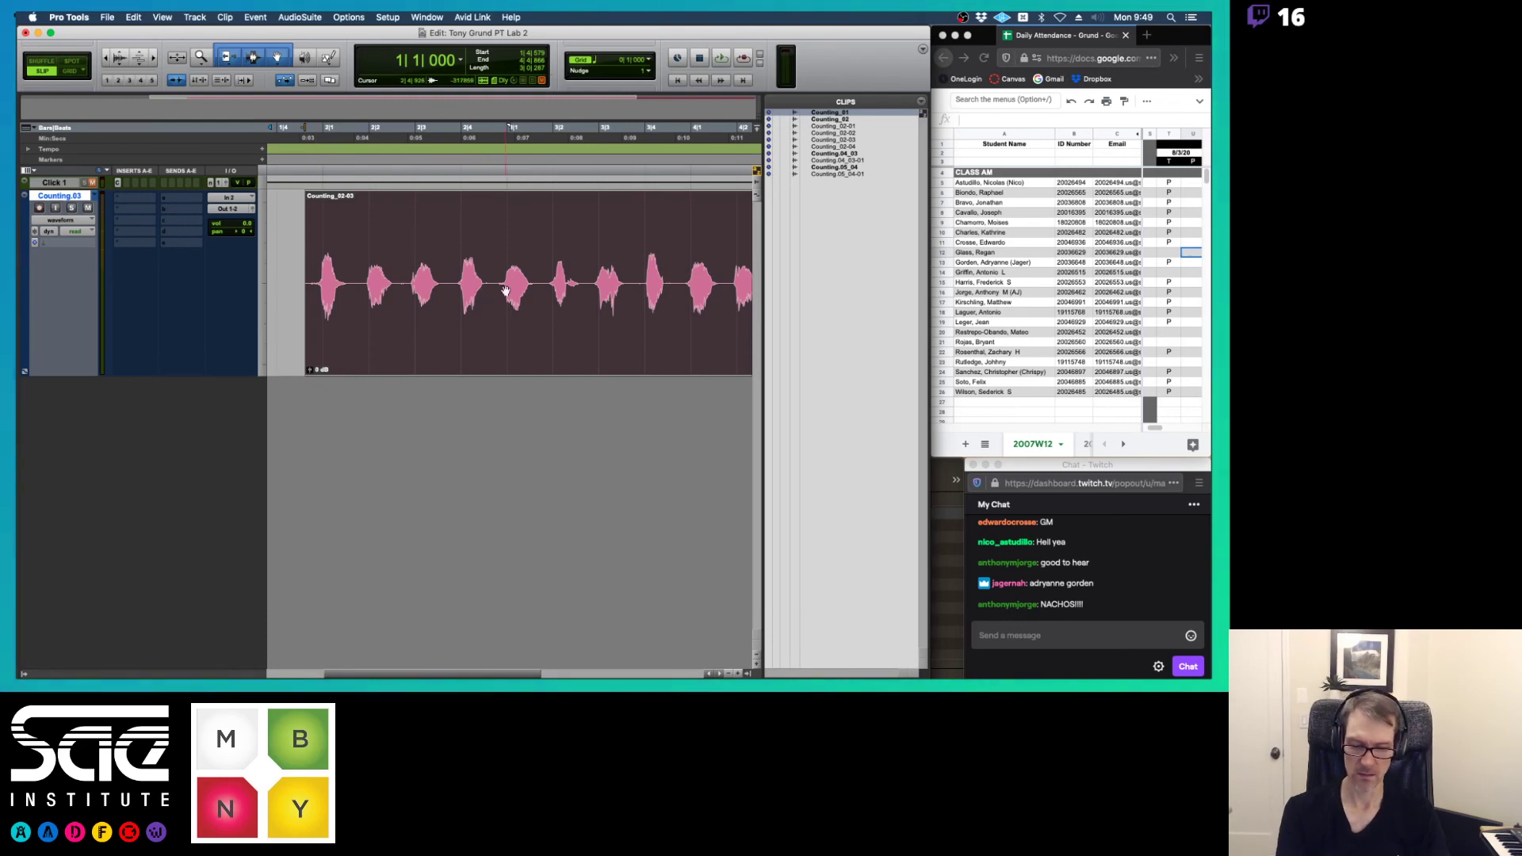
key("super+bracketleft")
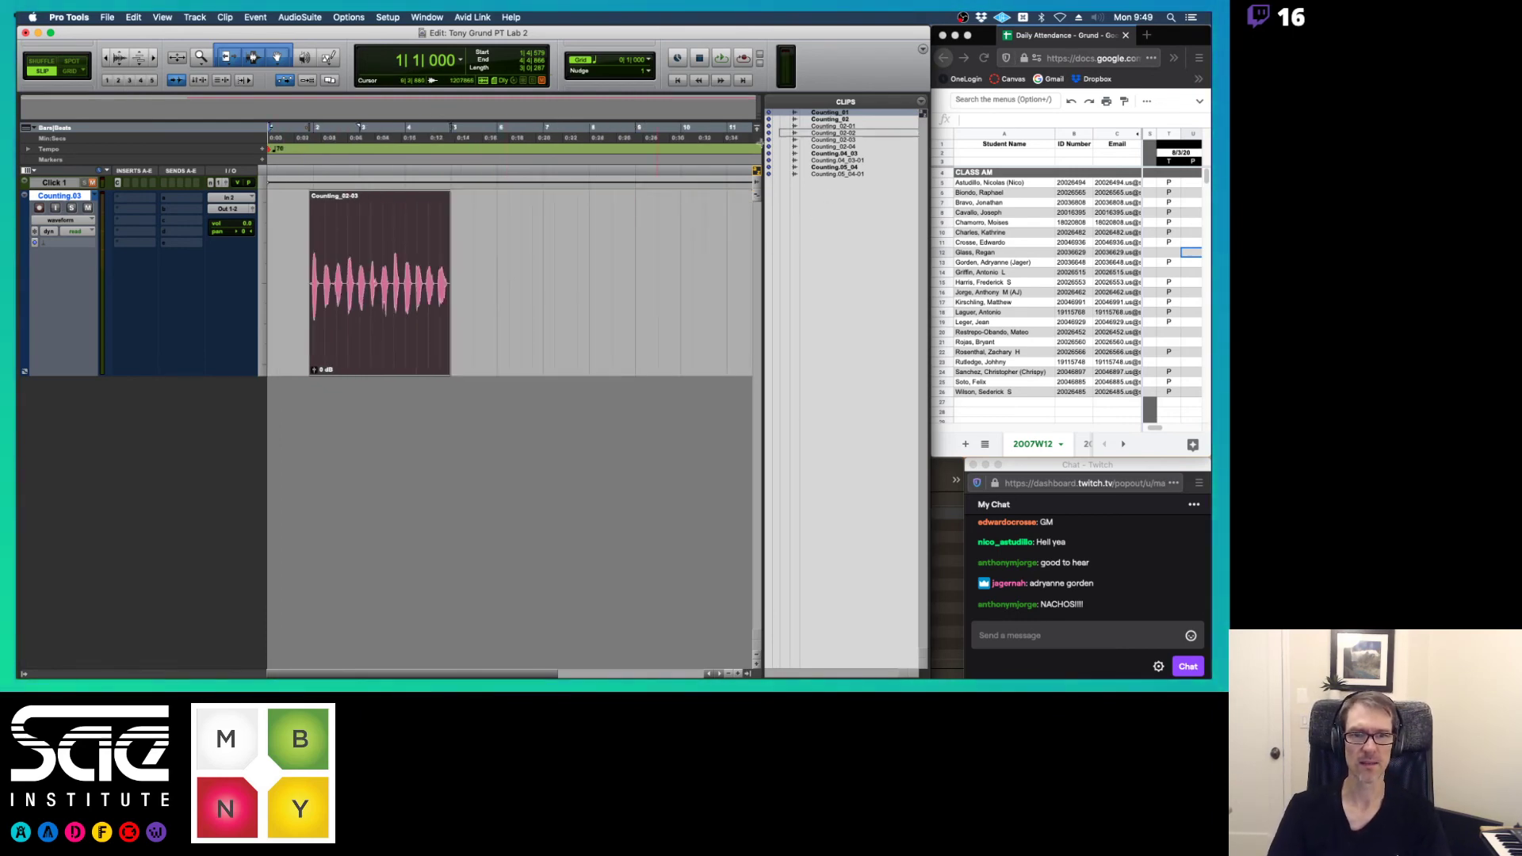
left_click_drag(832, 132, 545, 272)
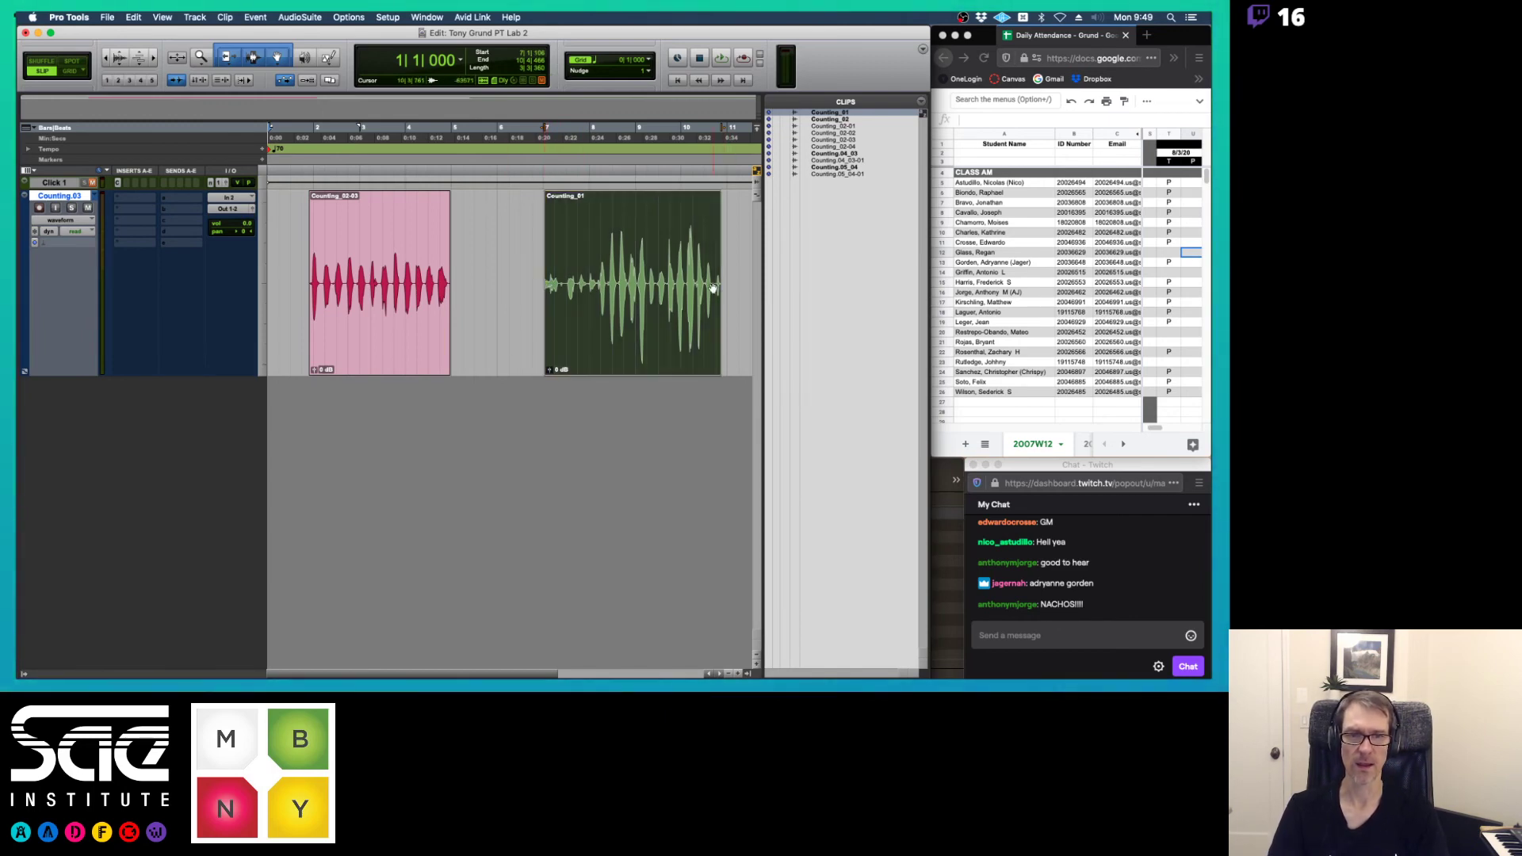
scroll(737, 282, "right", 3)
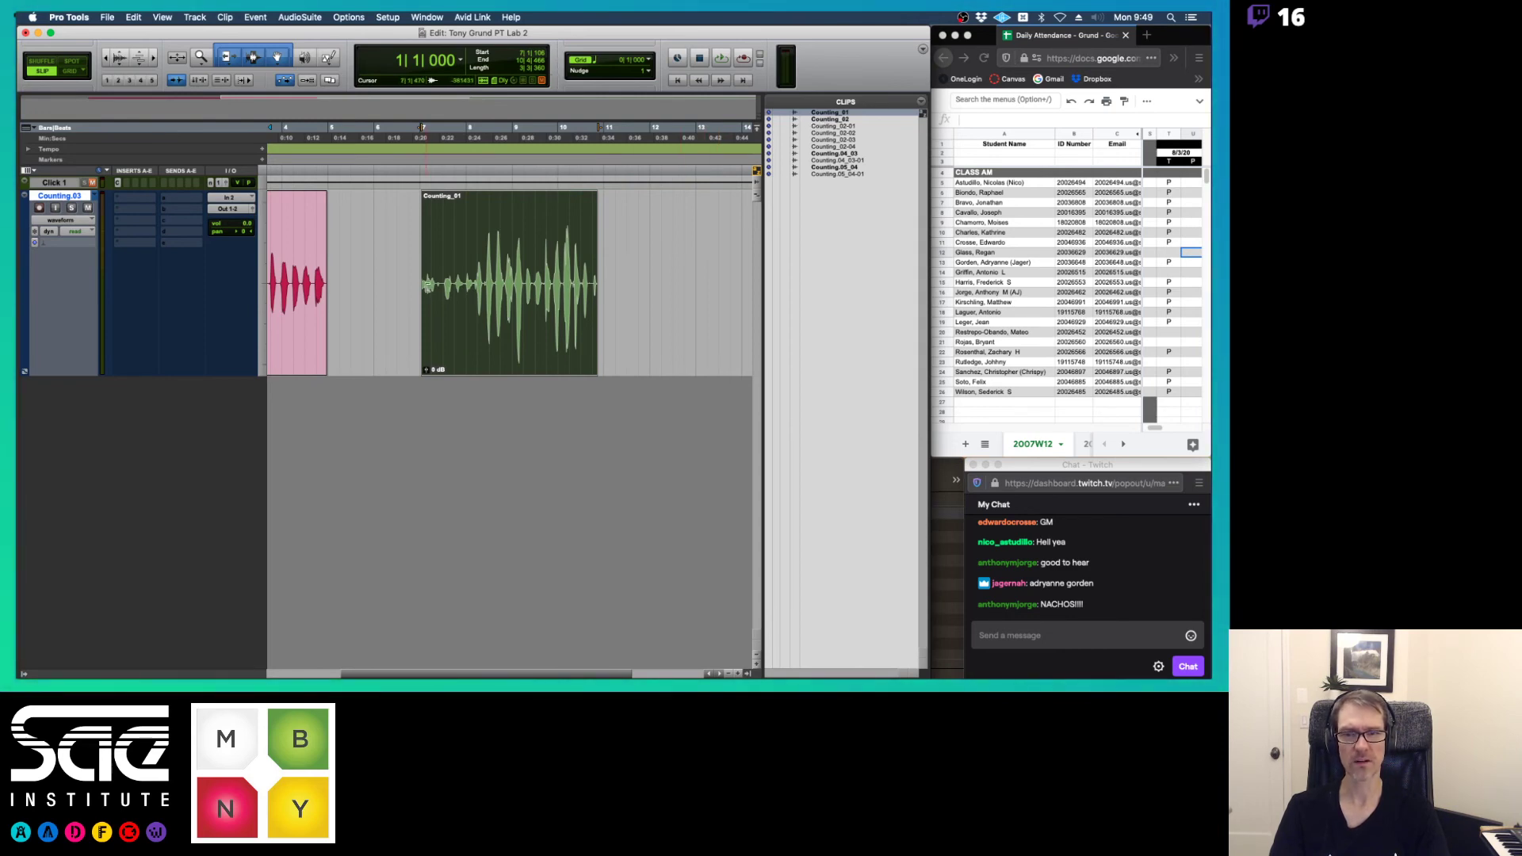
- Trim the start of the placed Counting_01 clip to just before bar 8, and remove the trimmed clip from the track
left_click_drag(426, 286, 462, 285)
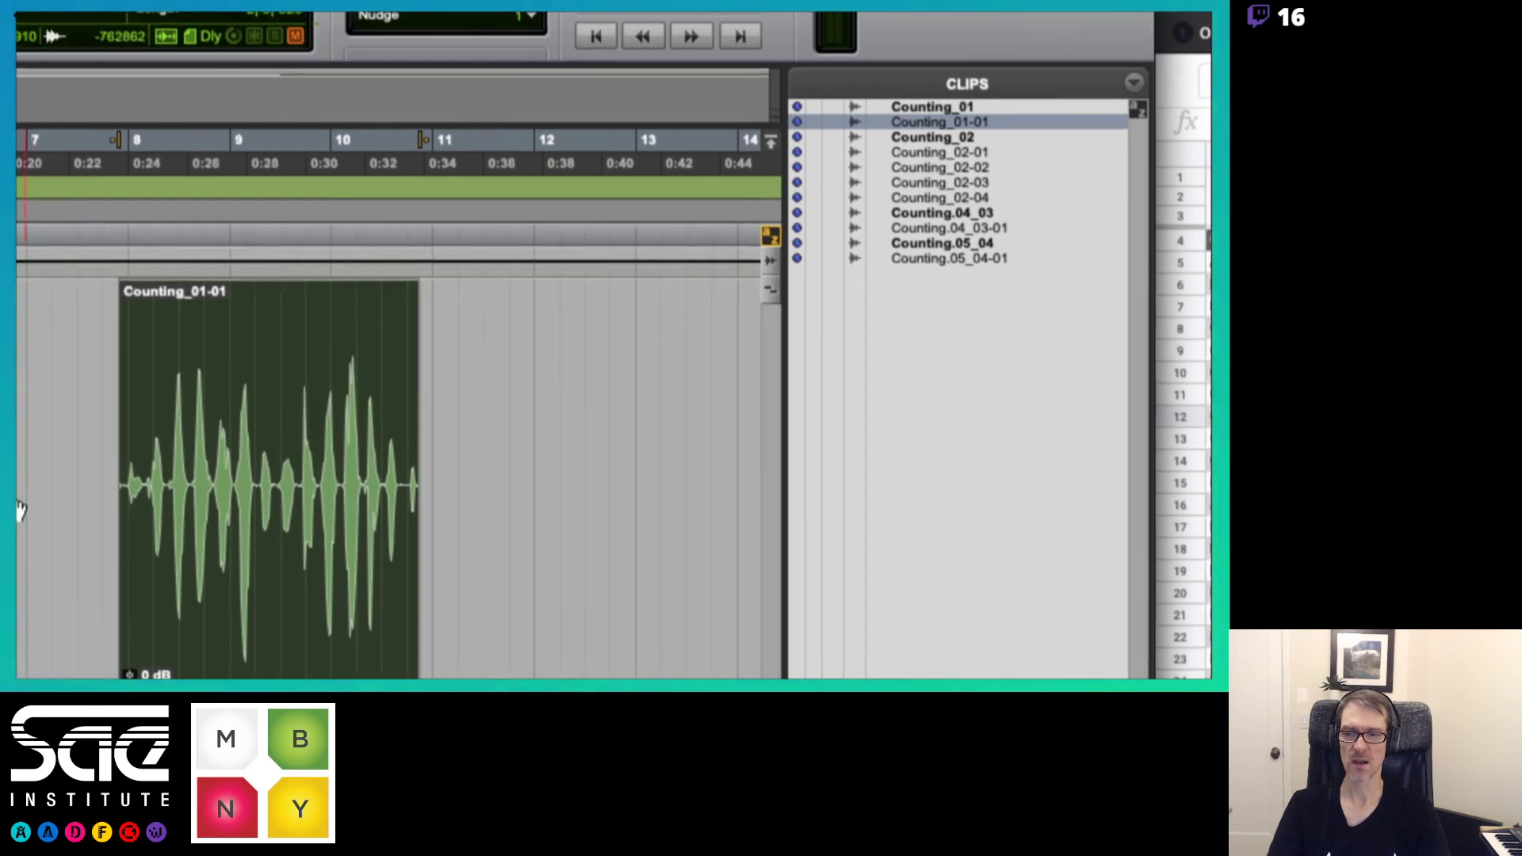
left_click(89, 505)
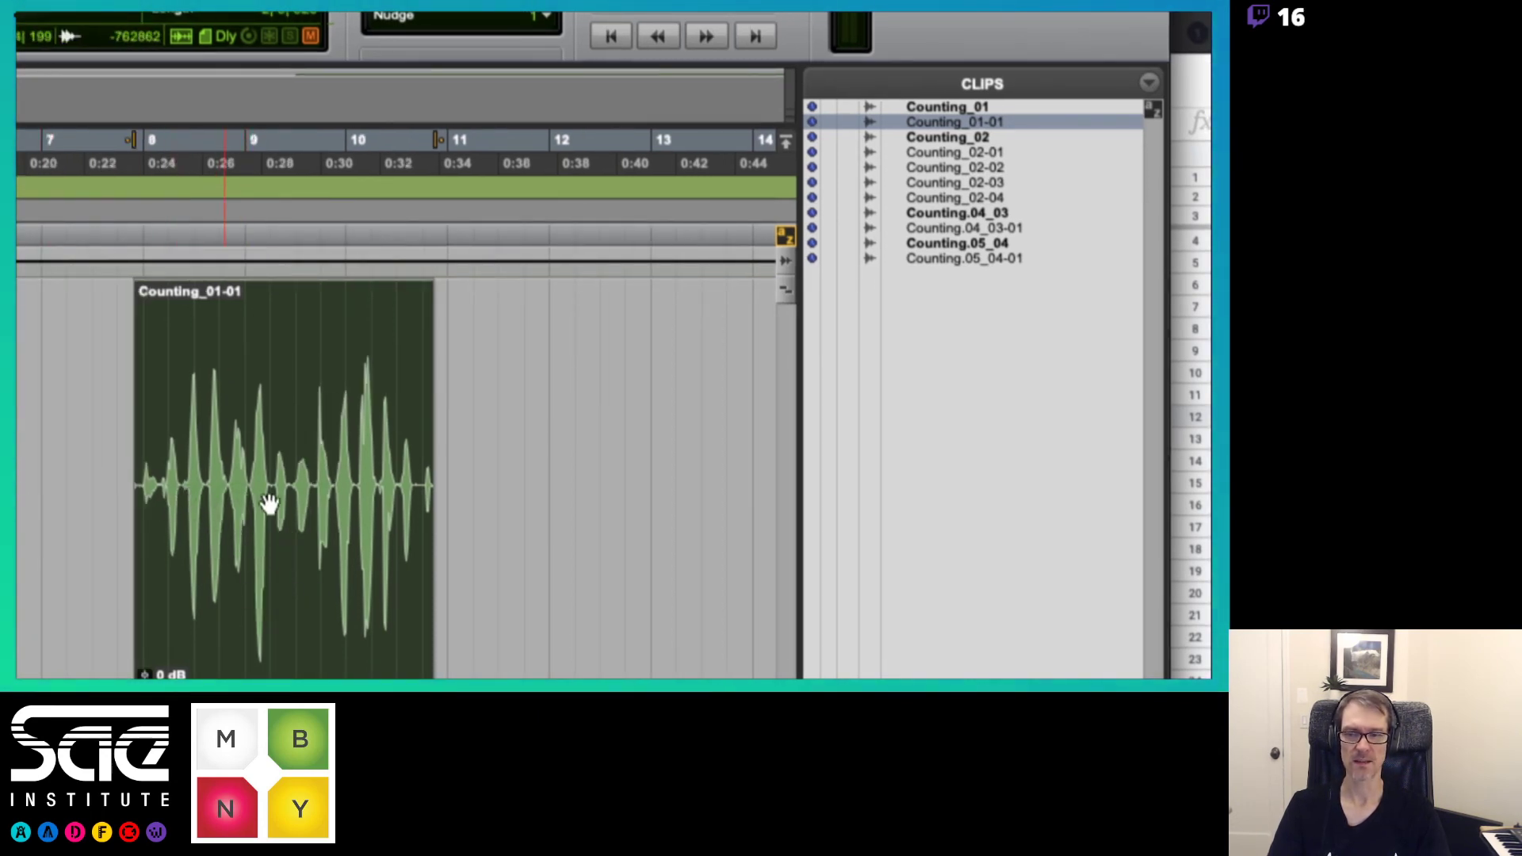
key("super+z")
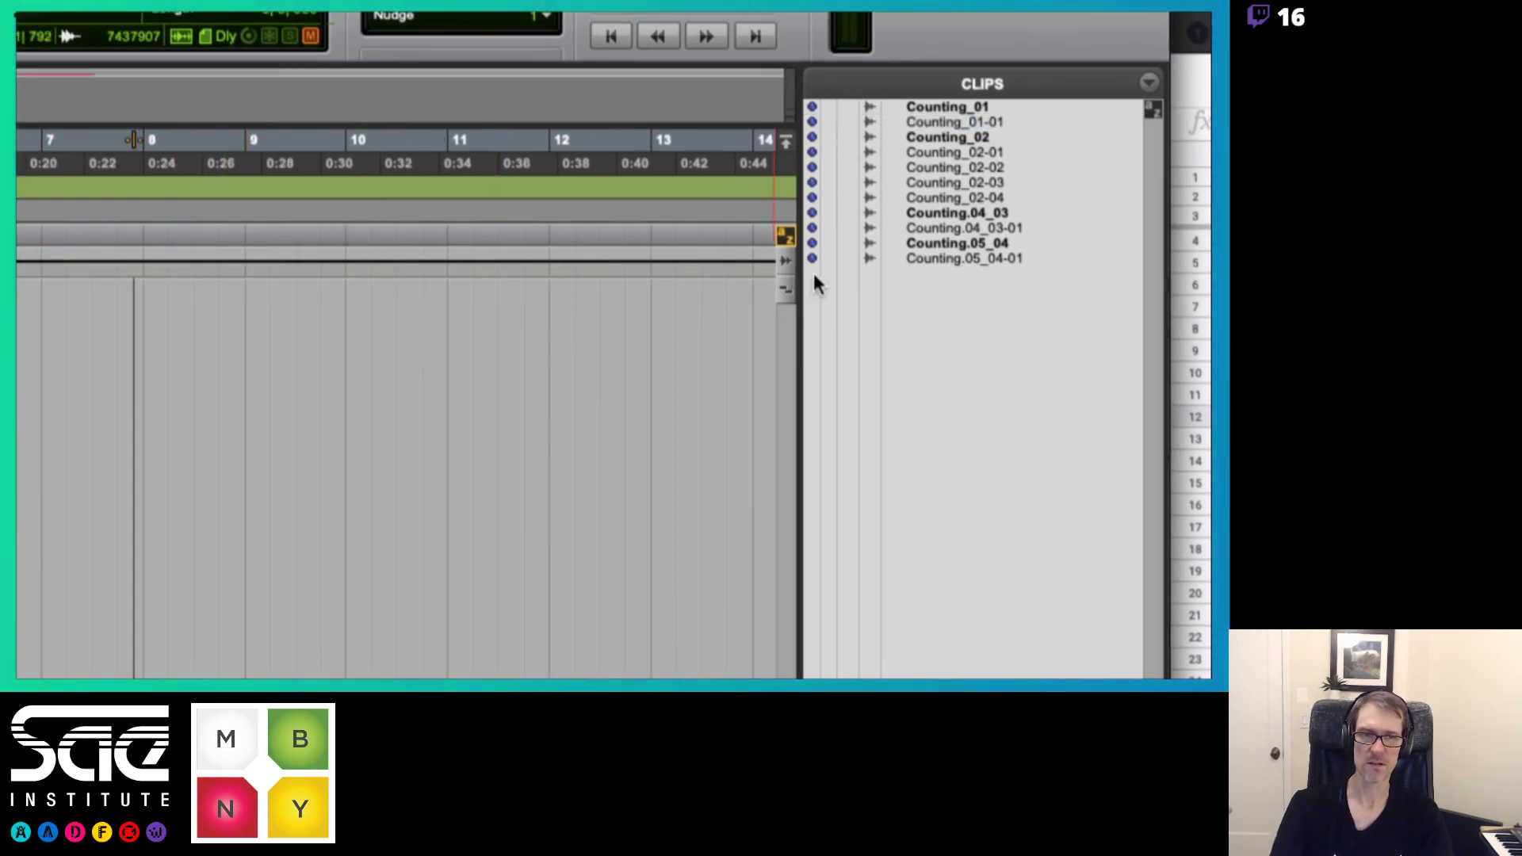
- Place Counting_01 on the track again at about bar 7, and trim its end back to shortly after bar 9
left_click_drag(940, 103, 49, 362)
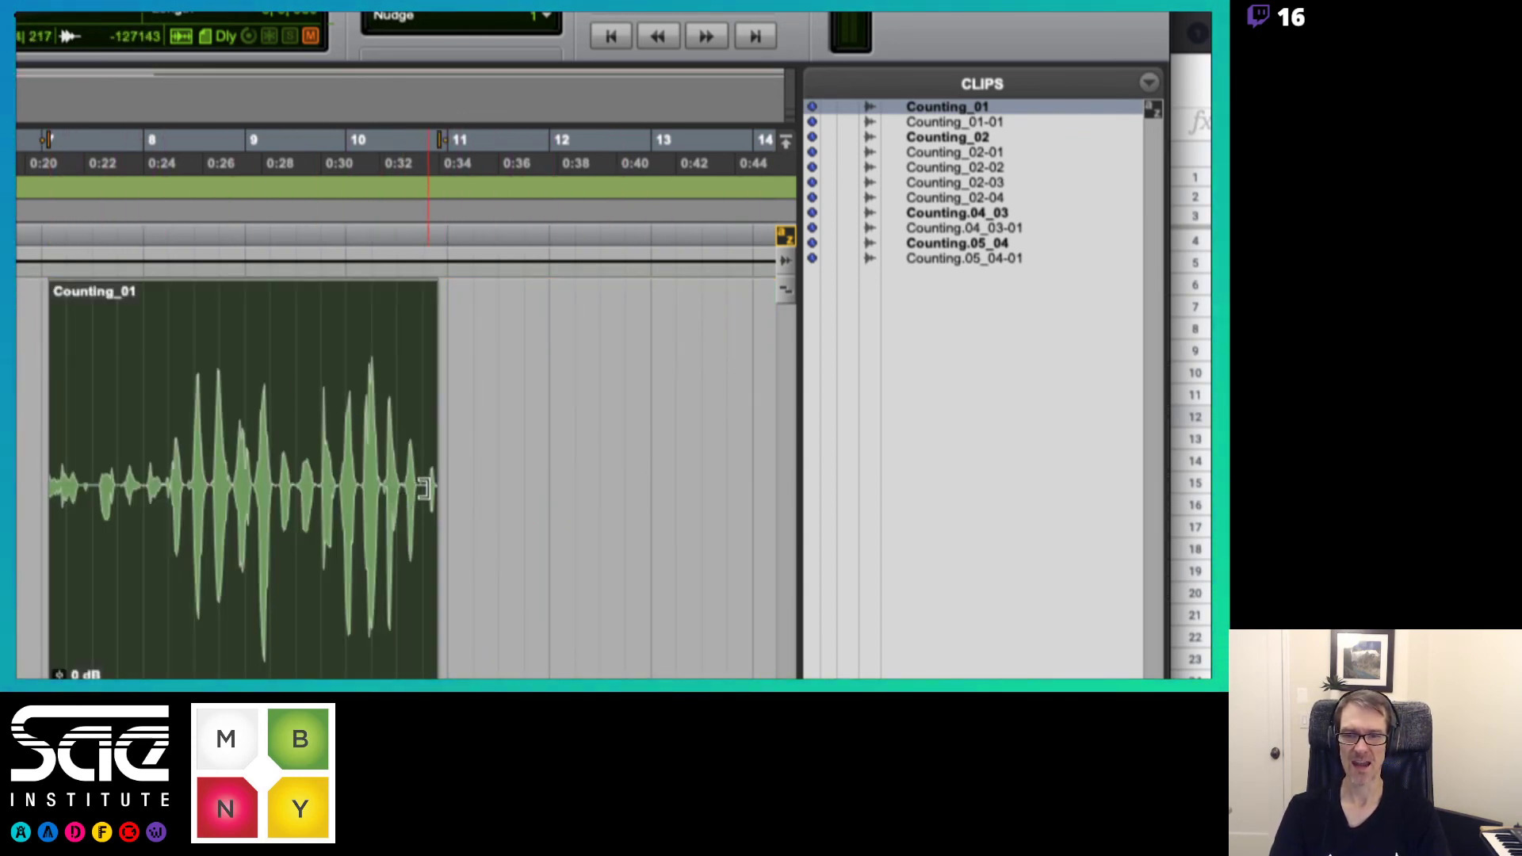
left_click(378, 492)
left_click_drag(378, 492, 287, 492)
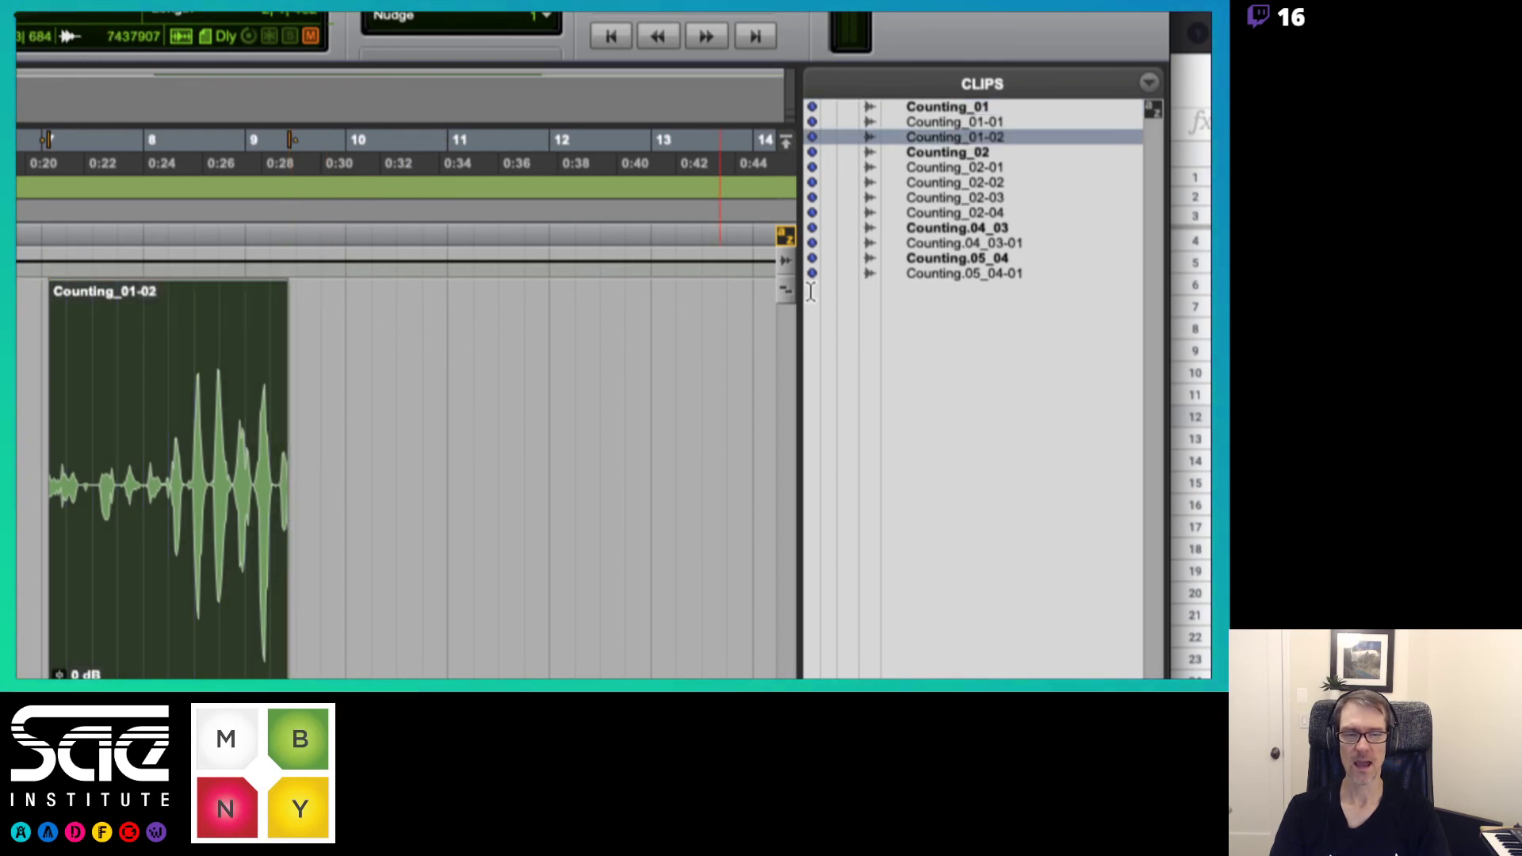
- Place Counting_01-01 from the Clips List at about bar 10, and Counting_01-02 between bars 13 and 14
left_click_drag(988, 121, 355, 433)
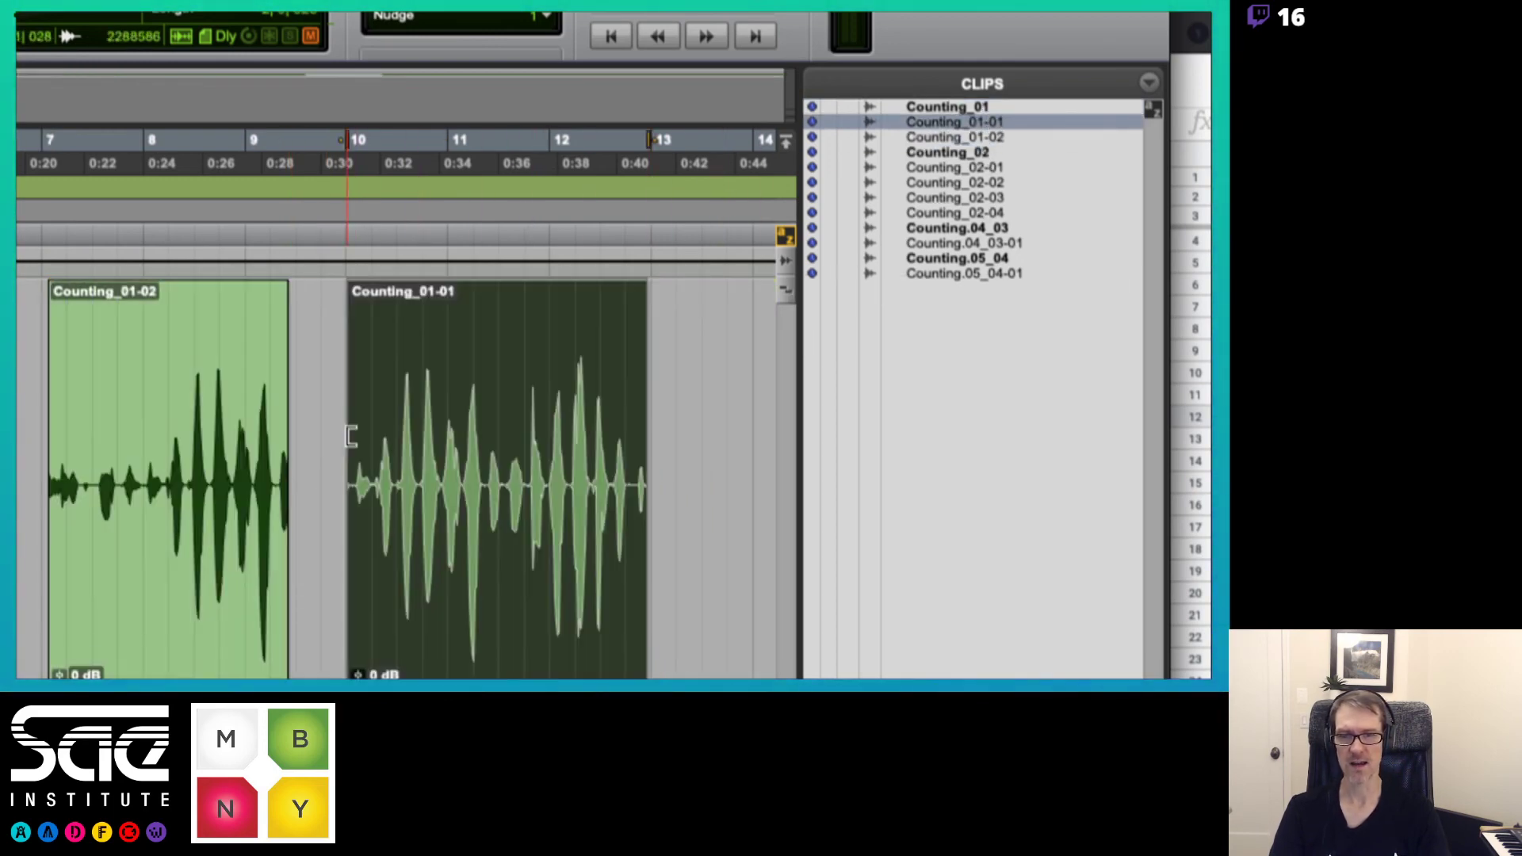
scroll(534, 417, "right", 5)
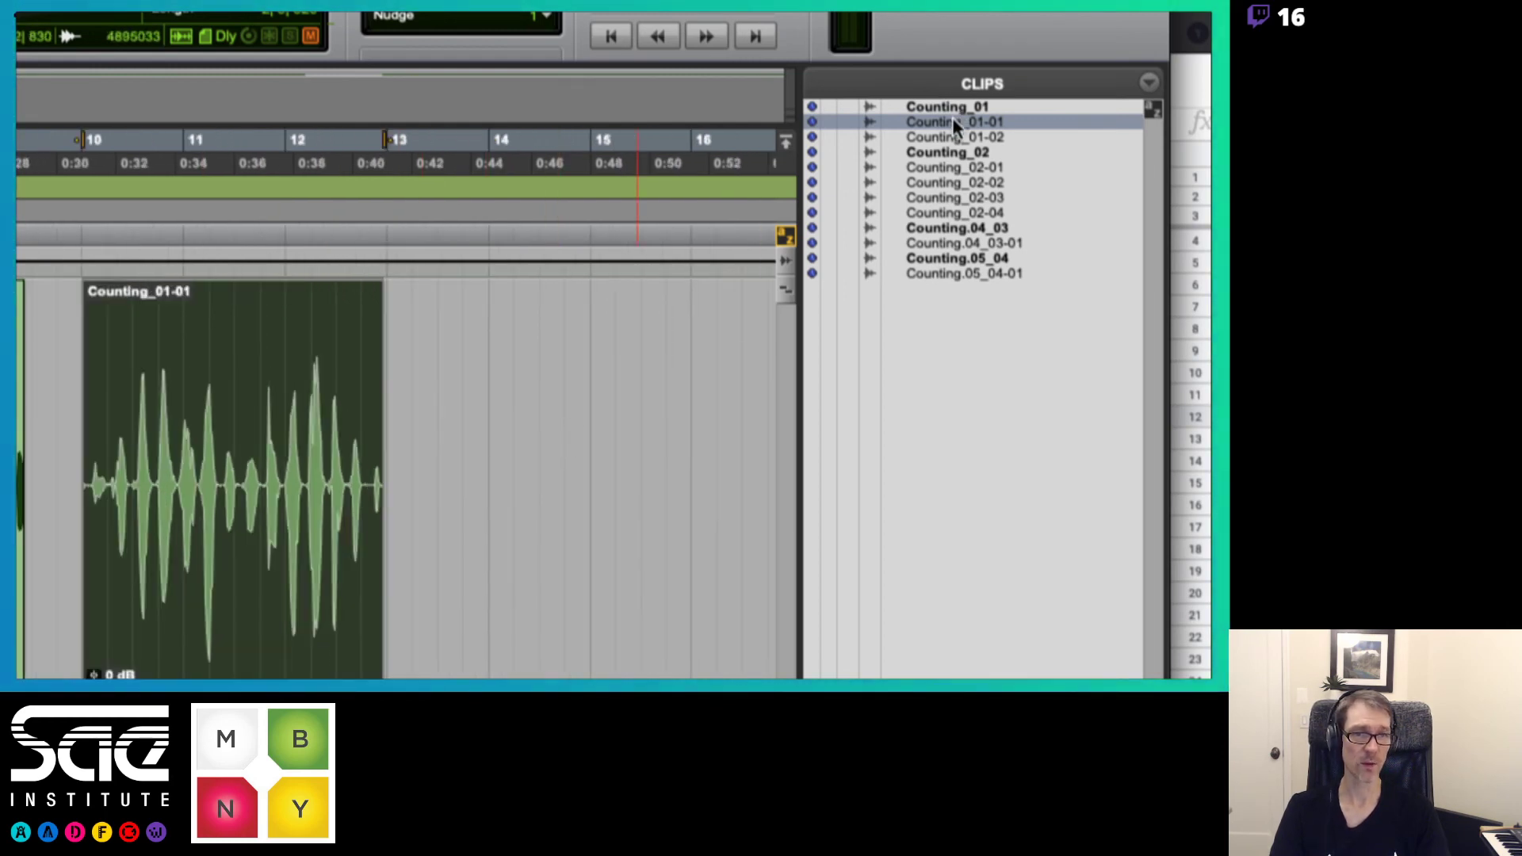
left_click_drag(949, 134, 441, 366)
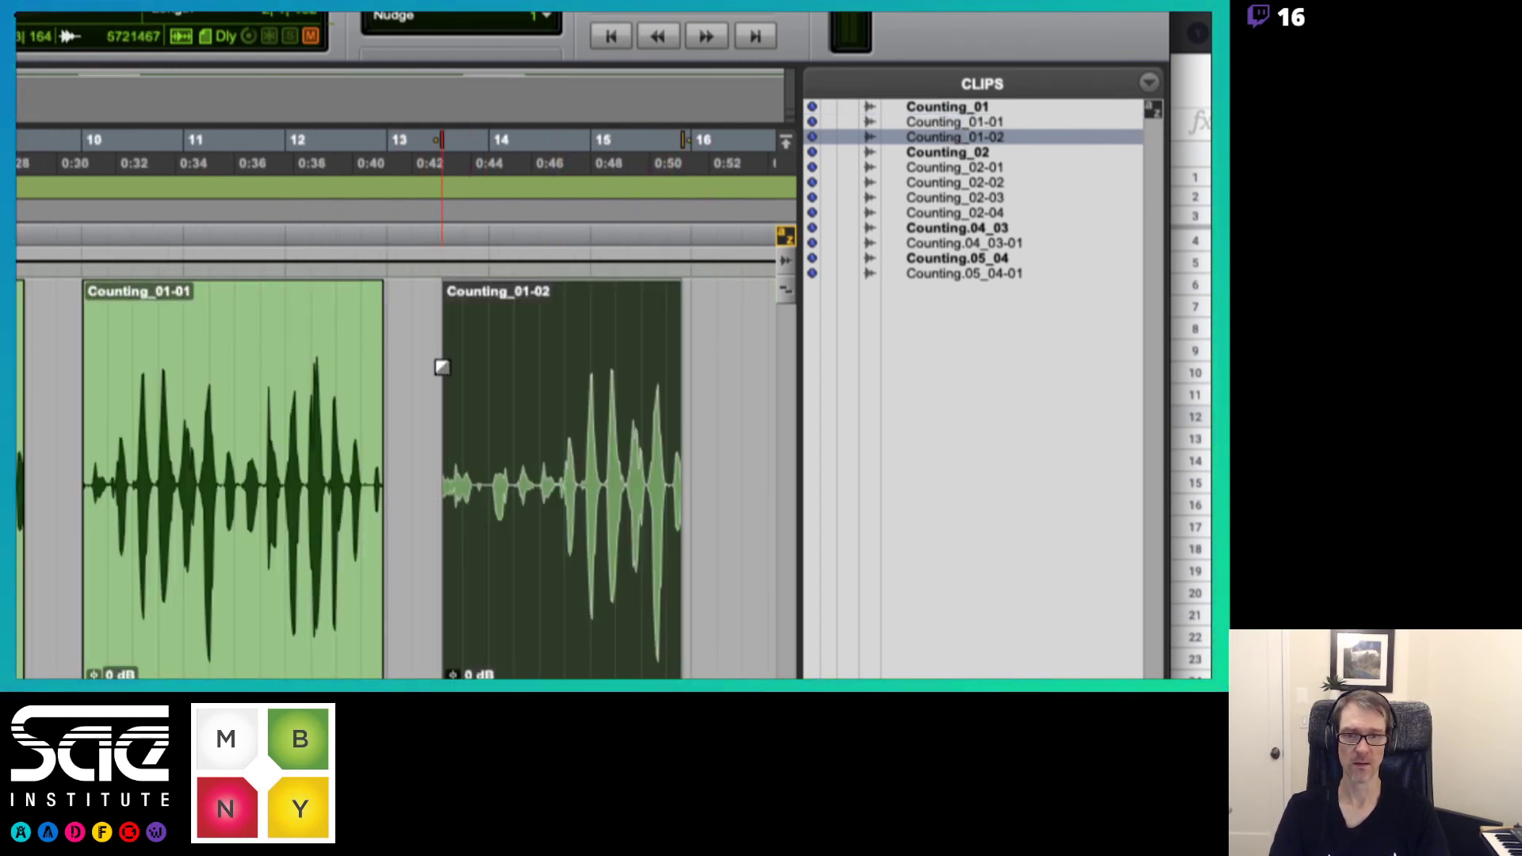
- Select each Counting_01-02 clip on the track, and extend the end of the first one back to the full recording
scroll(441, 367, "left", 5)
left_click(194, 560)
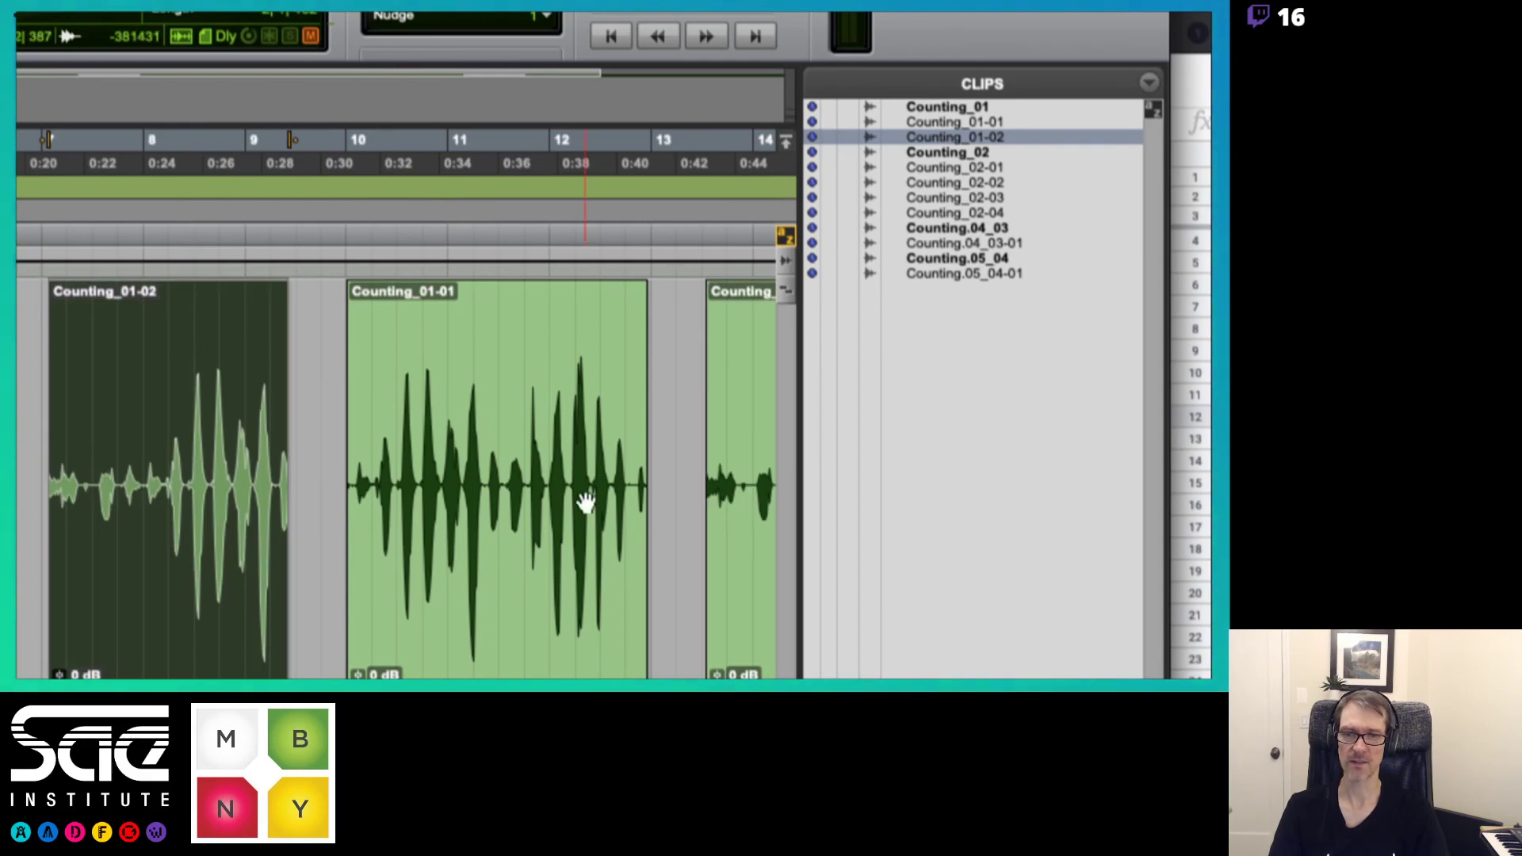
left_click(765, 587)
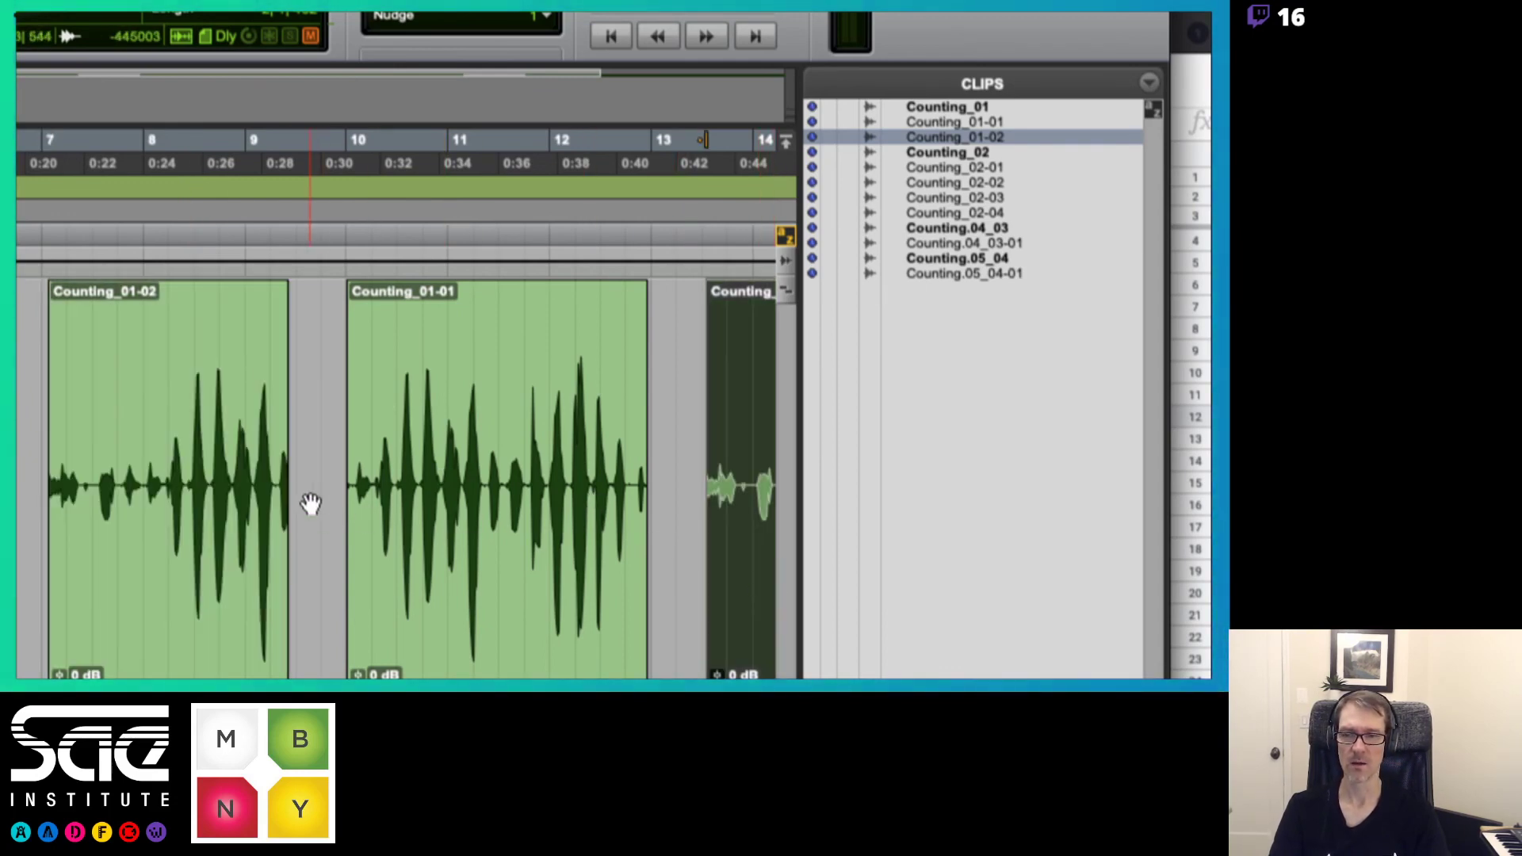
left_click_drag(287, 500, 502, 496)
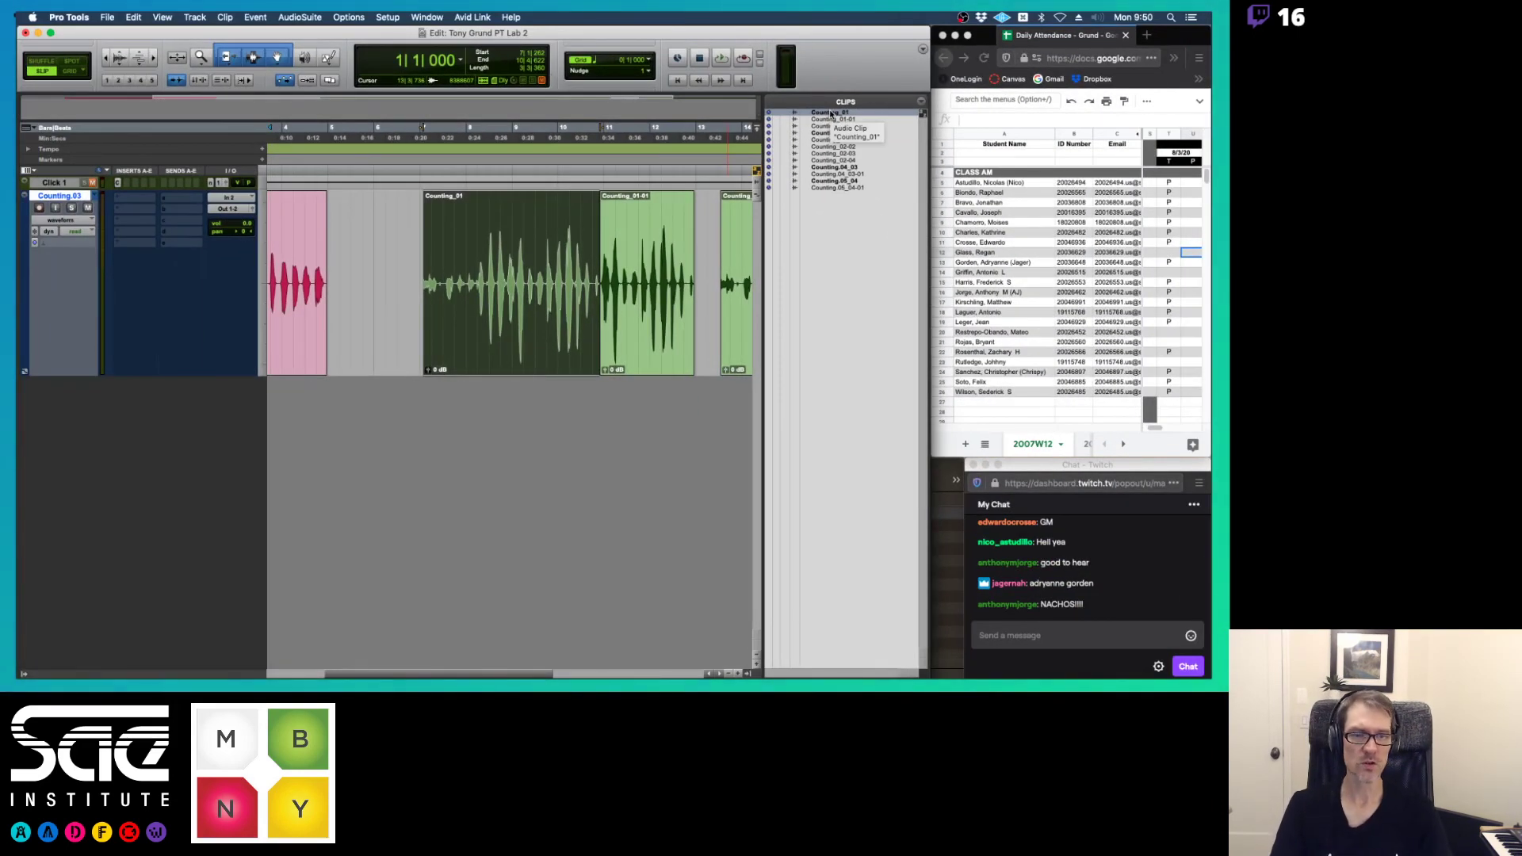
- Select the three placed Counting_01 clips together and remove them from the Counting.03 track
scroll(618, 346, "right", 1)
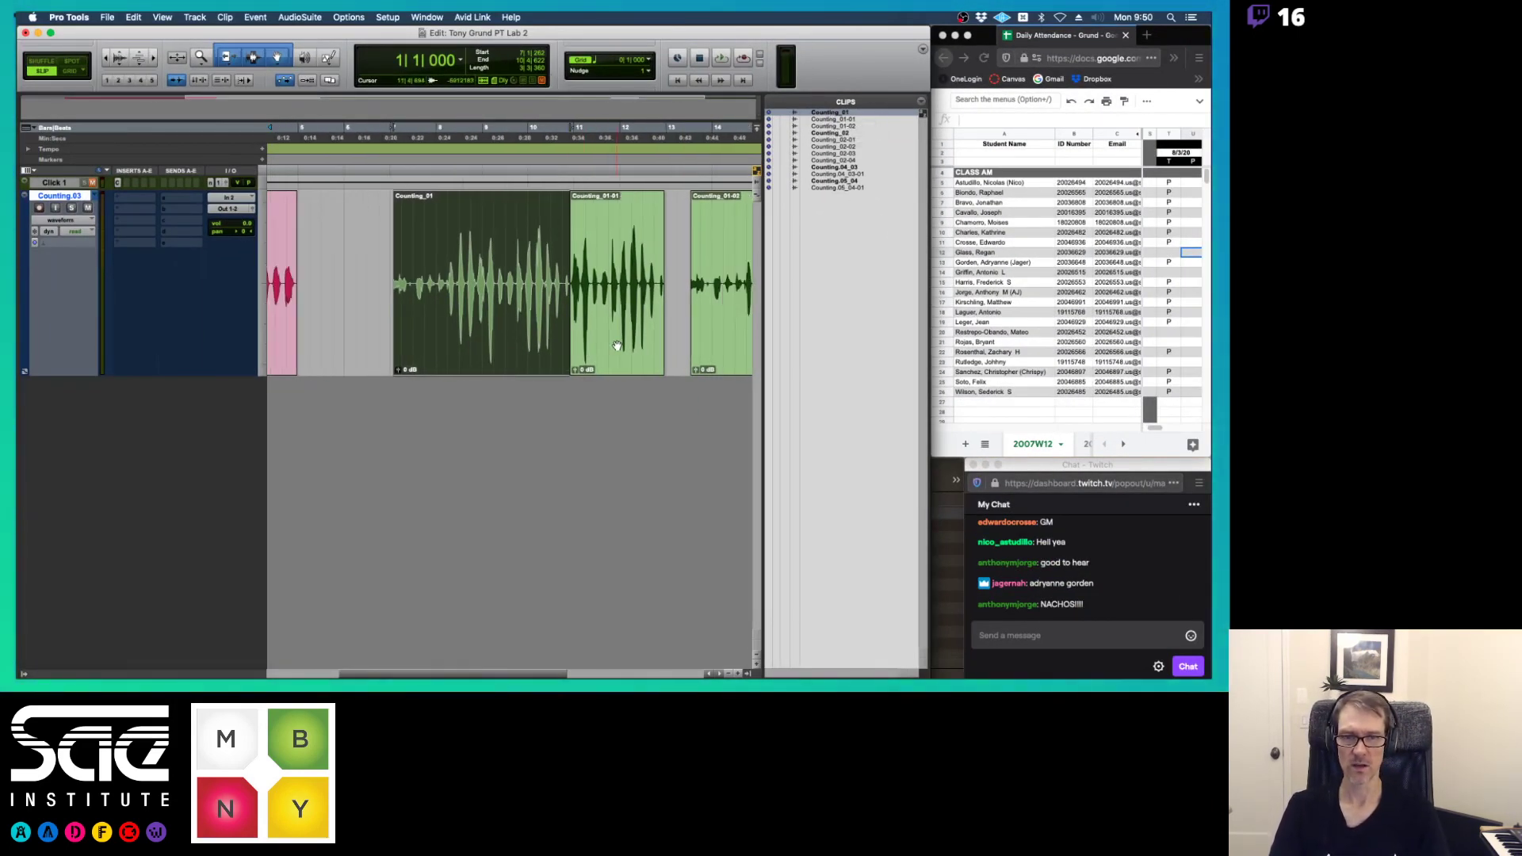
scroll(617, 346, "right", 5)
left_click(604, 364, "shift")
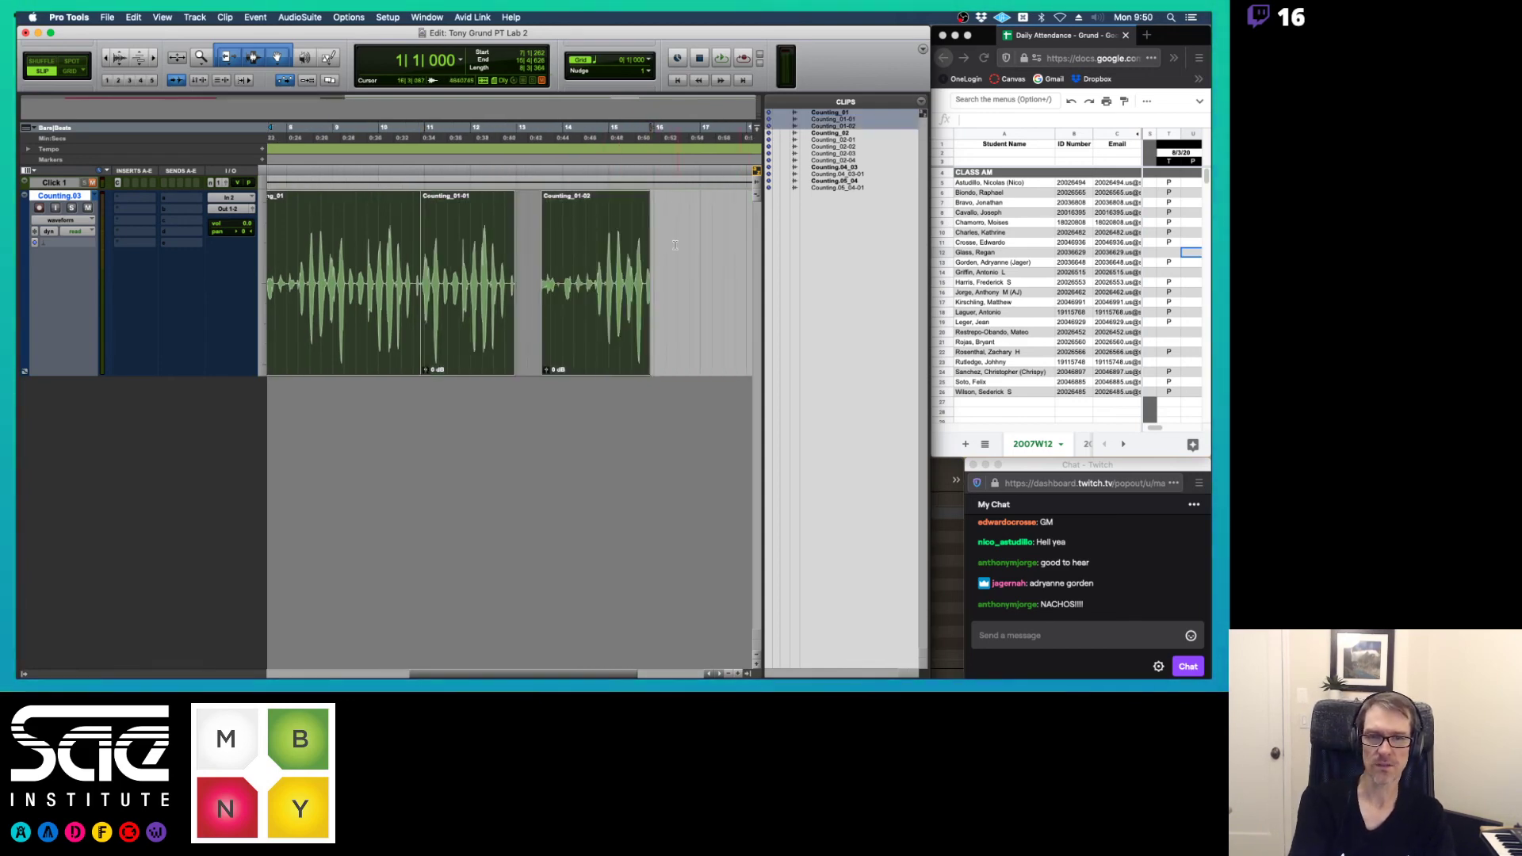
key("super+z")
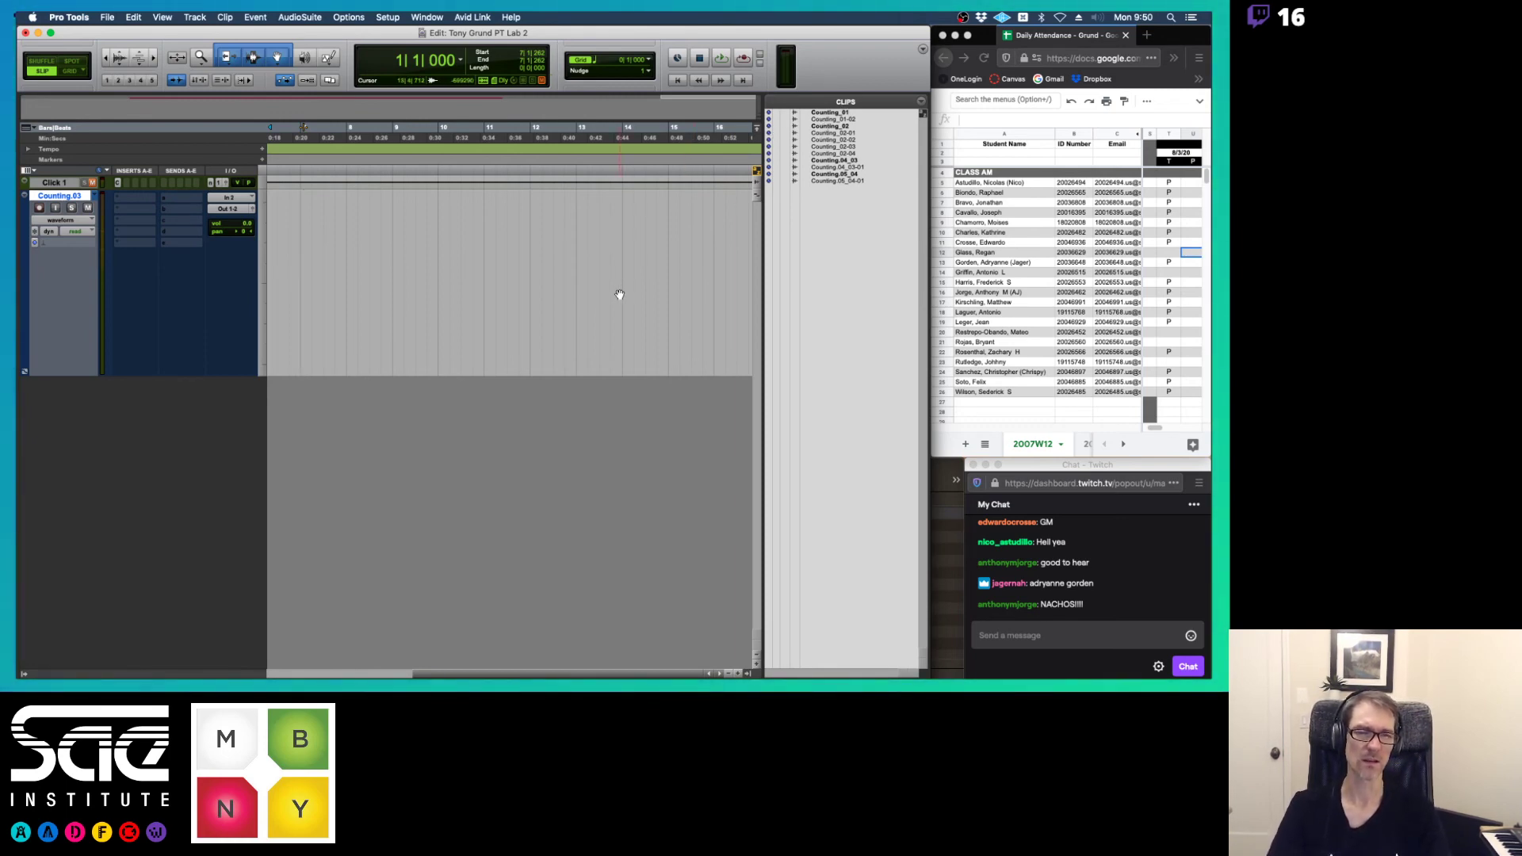
- Place Counting_02-03 from the Clips List on the Counting.03 track just before bar 2, and hide the Clips List
left_click_drag(837, 120, 560, 306)
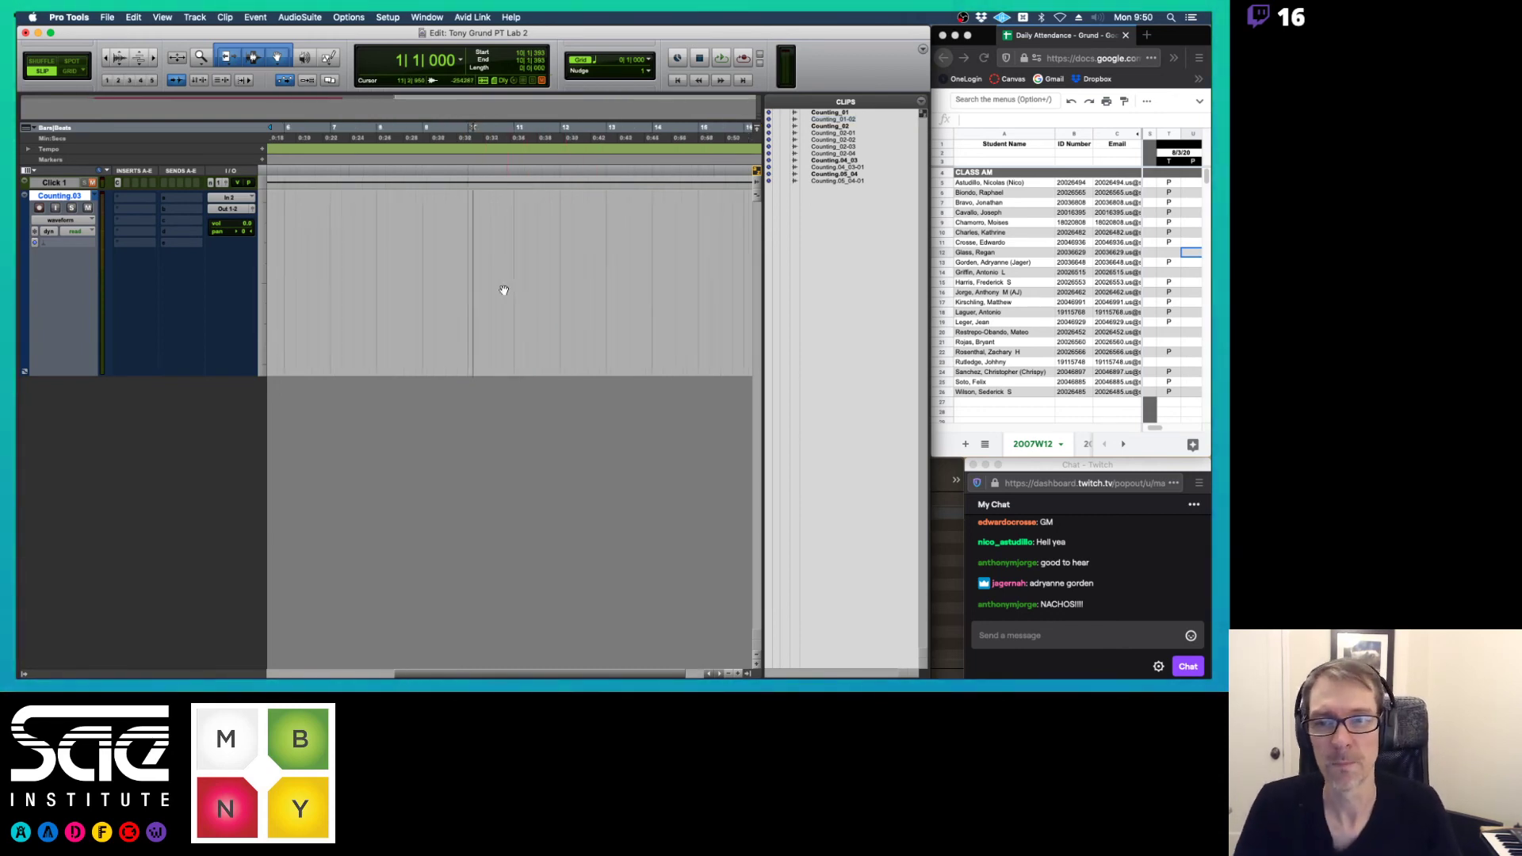
scroll(504, 288, "left", 10)
left_click(360, 291)
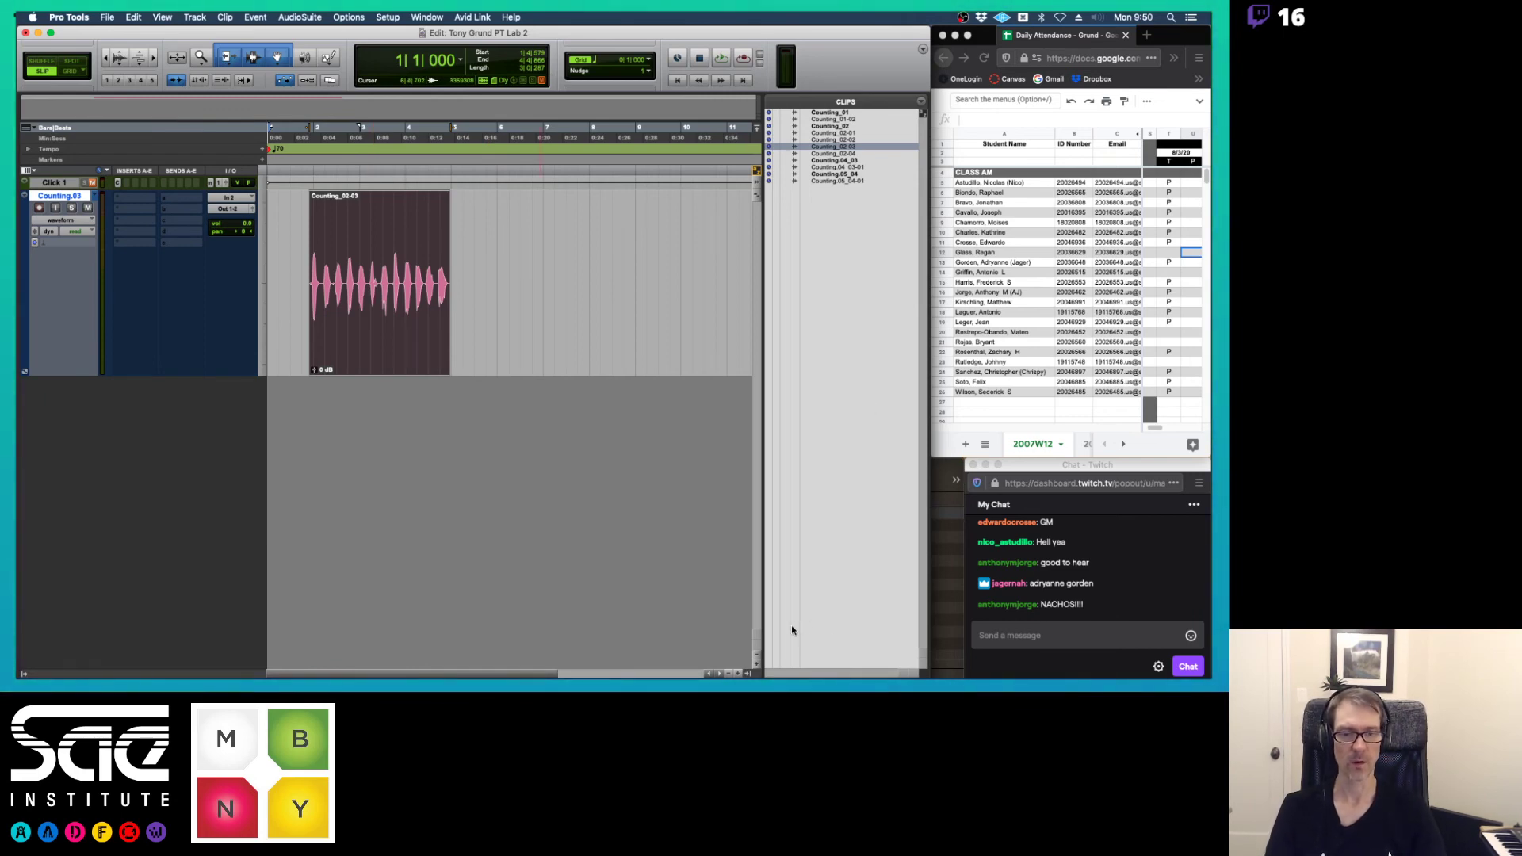
key("super+Tab")
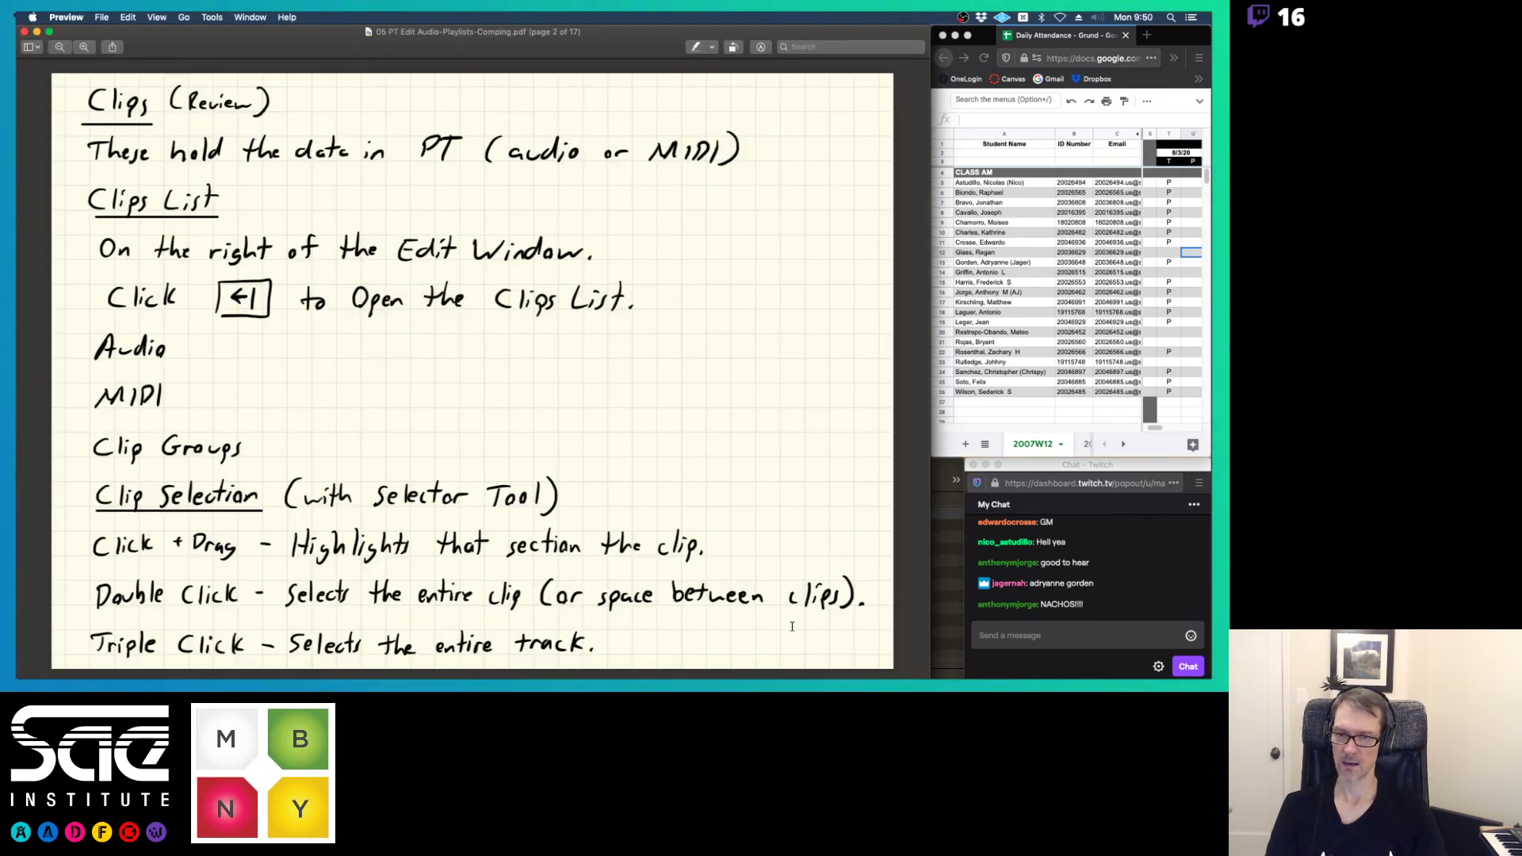
key("super+Tab")
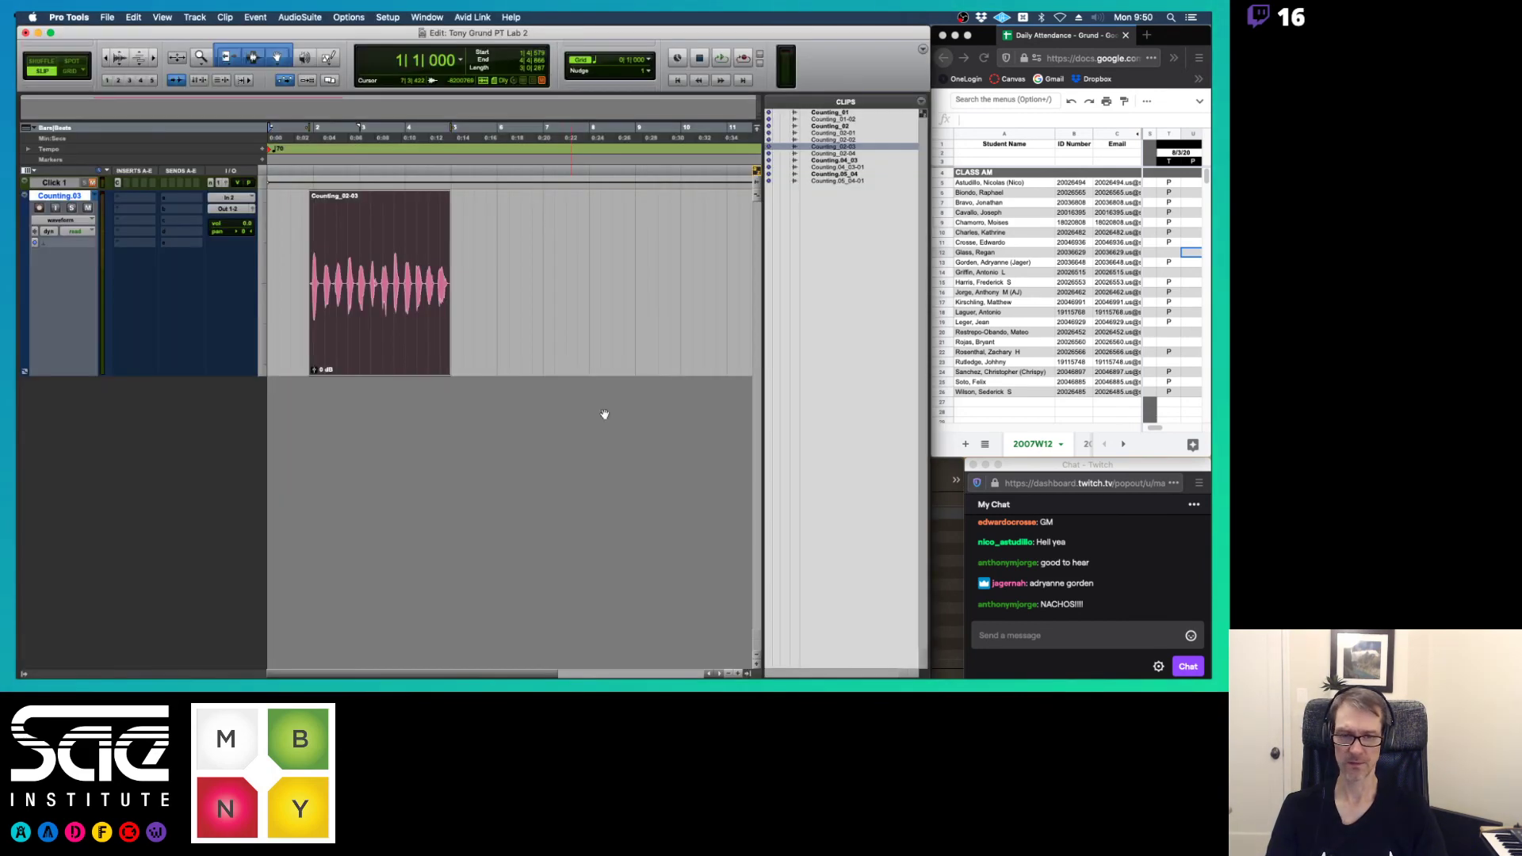
left_click(746, 673)
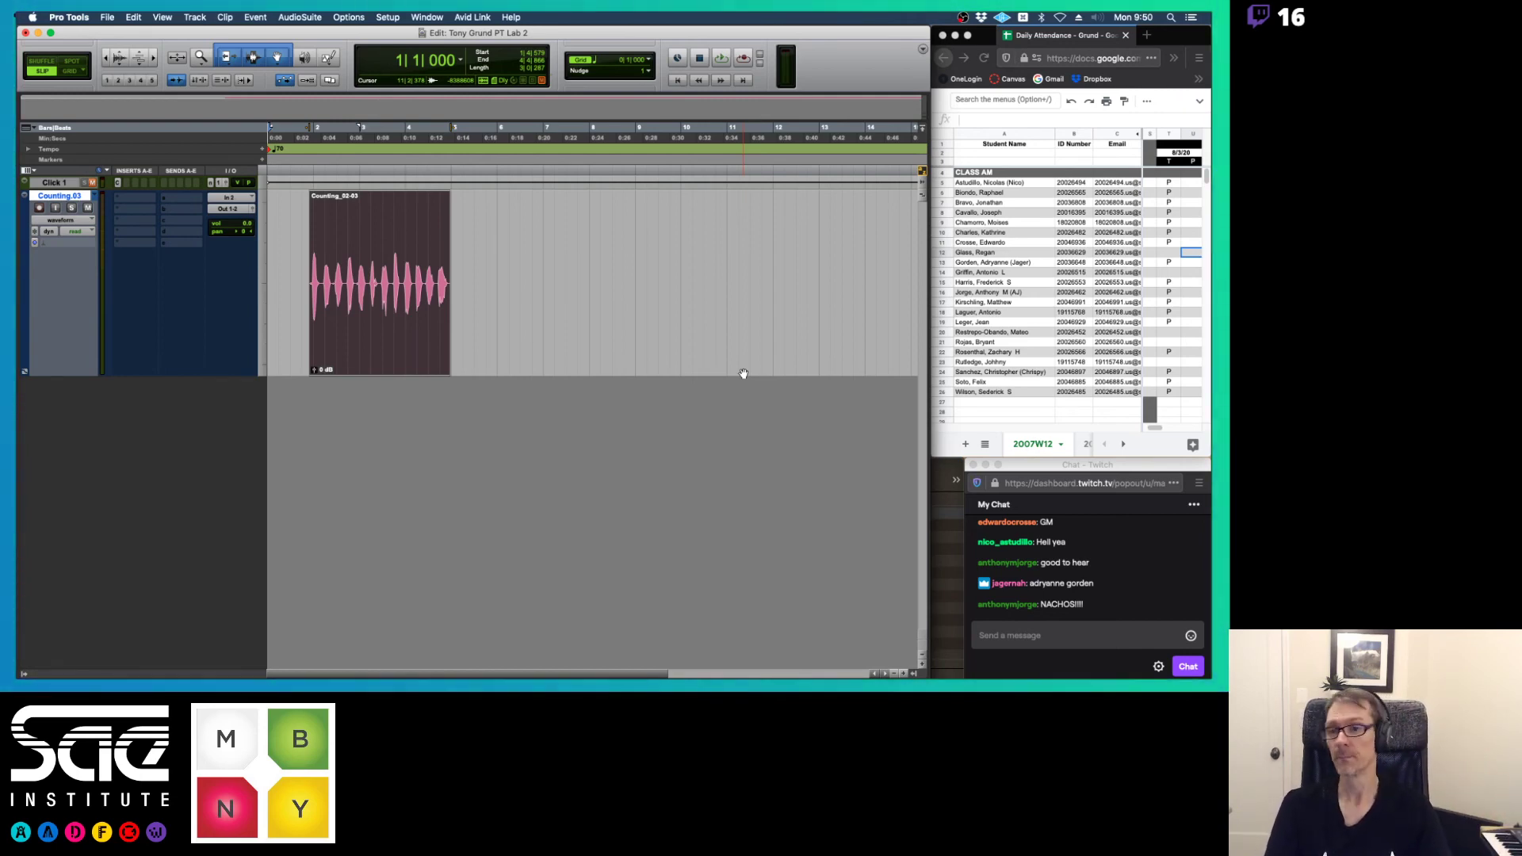
- Read through the Clips List, Edit Modes and Tools pages of the PDF notes in Preview, and return to Pro Tools
key("super+Tab")
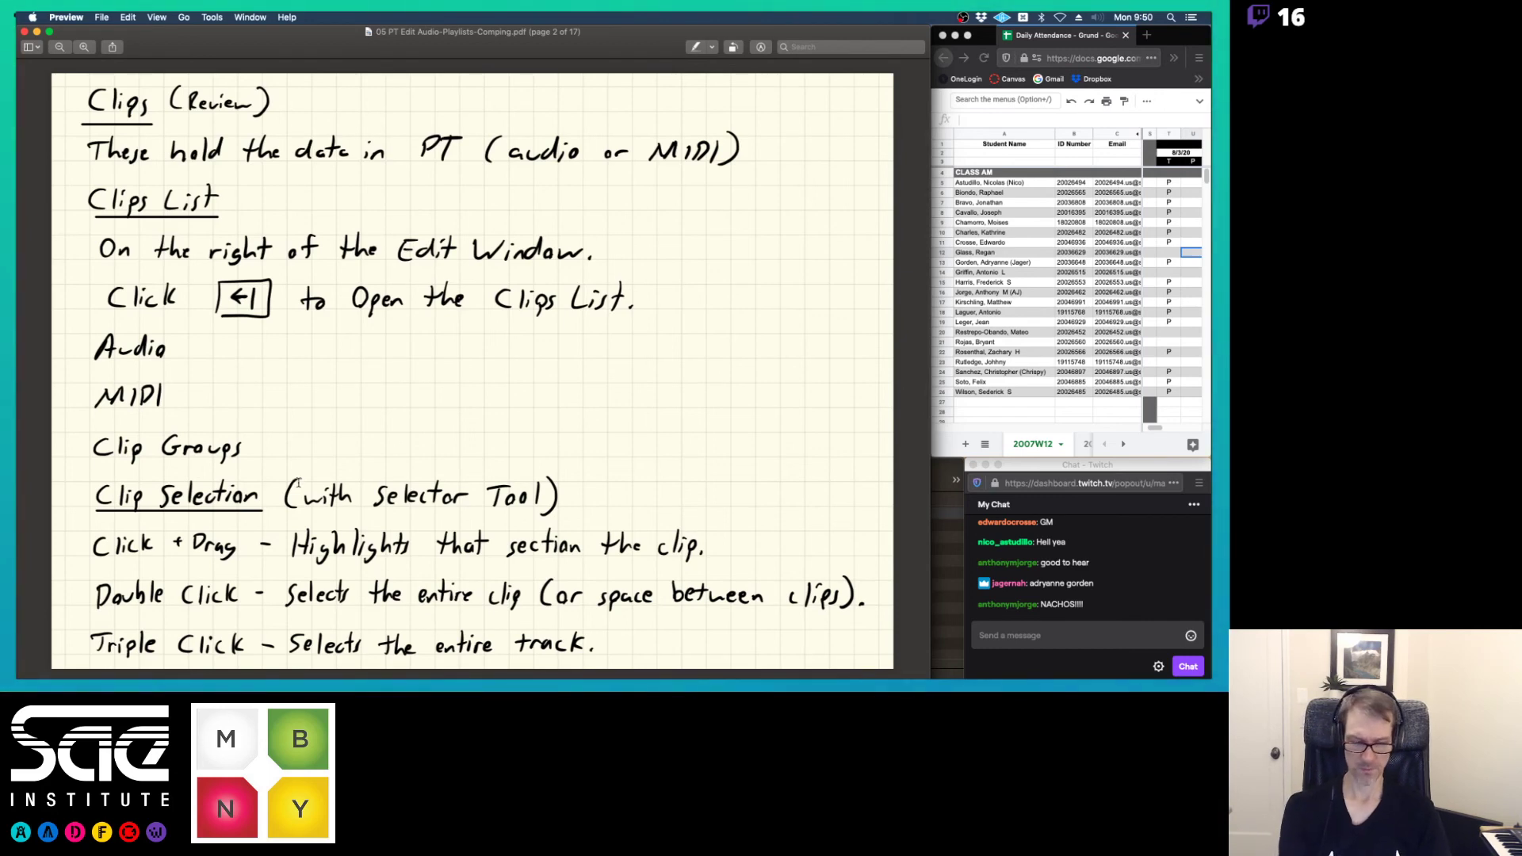
key("Down")
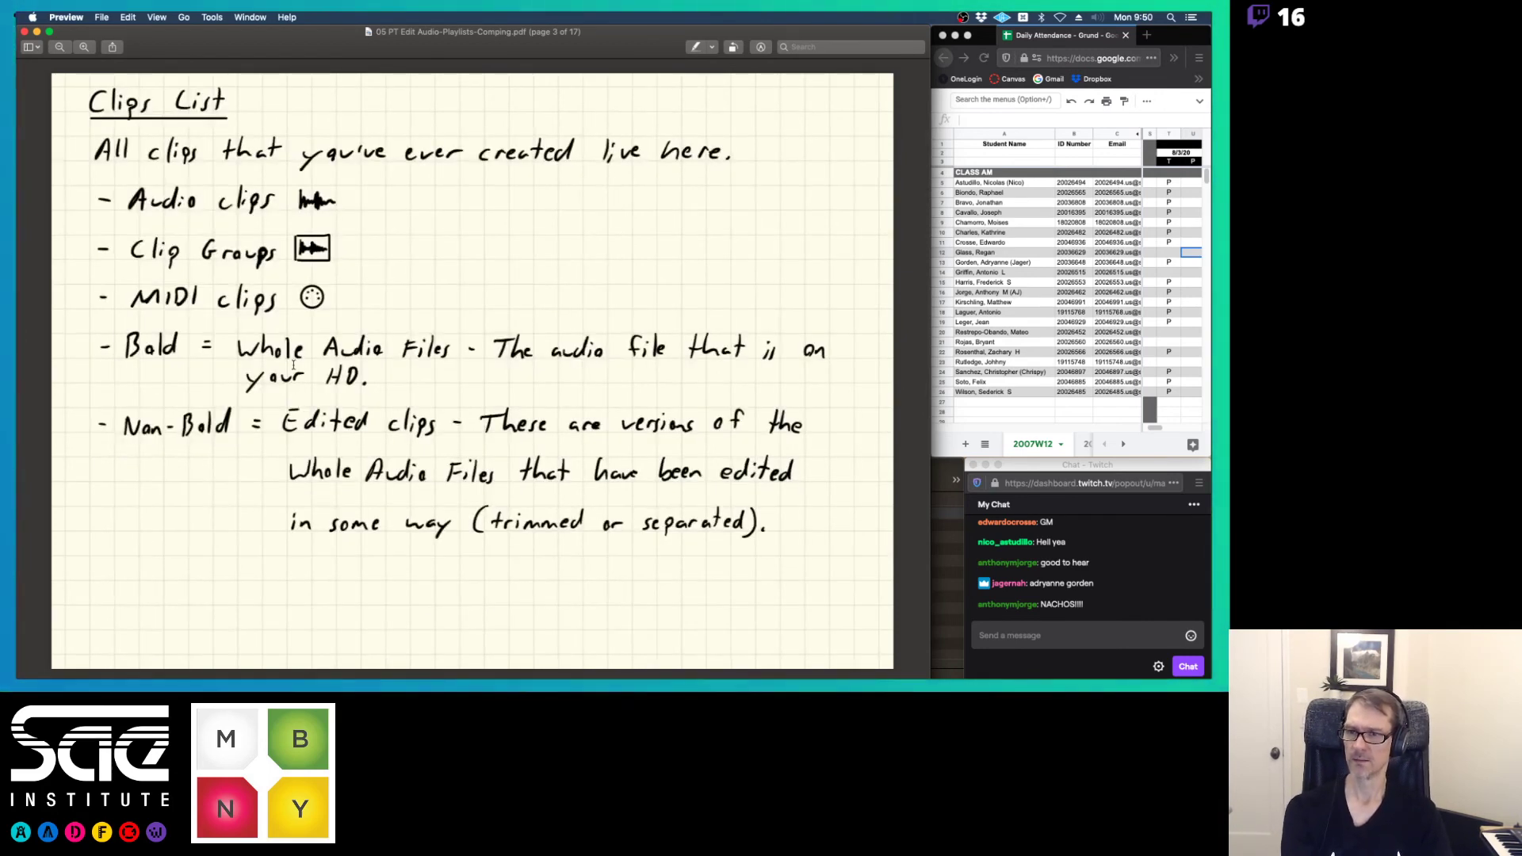
key("Down")
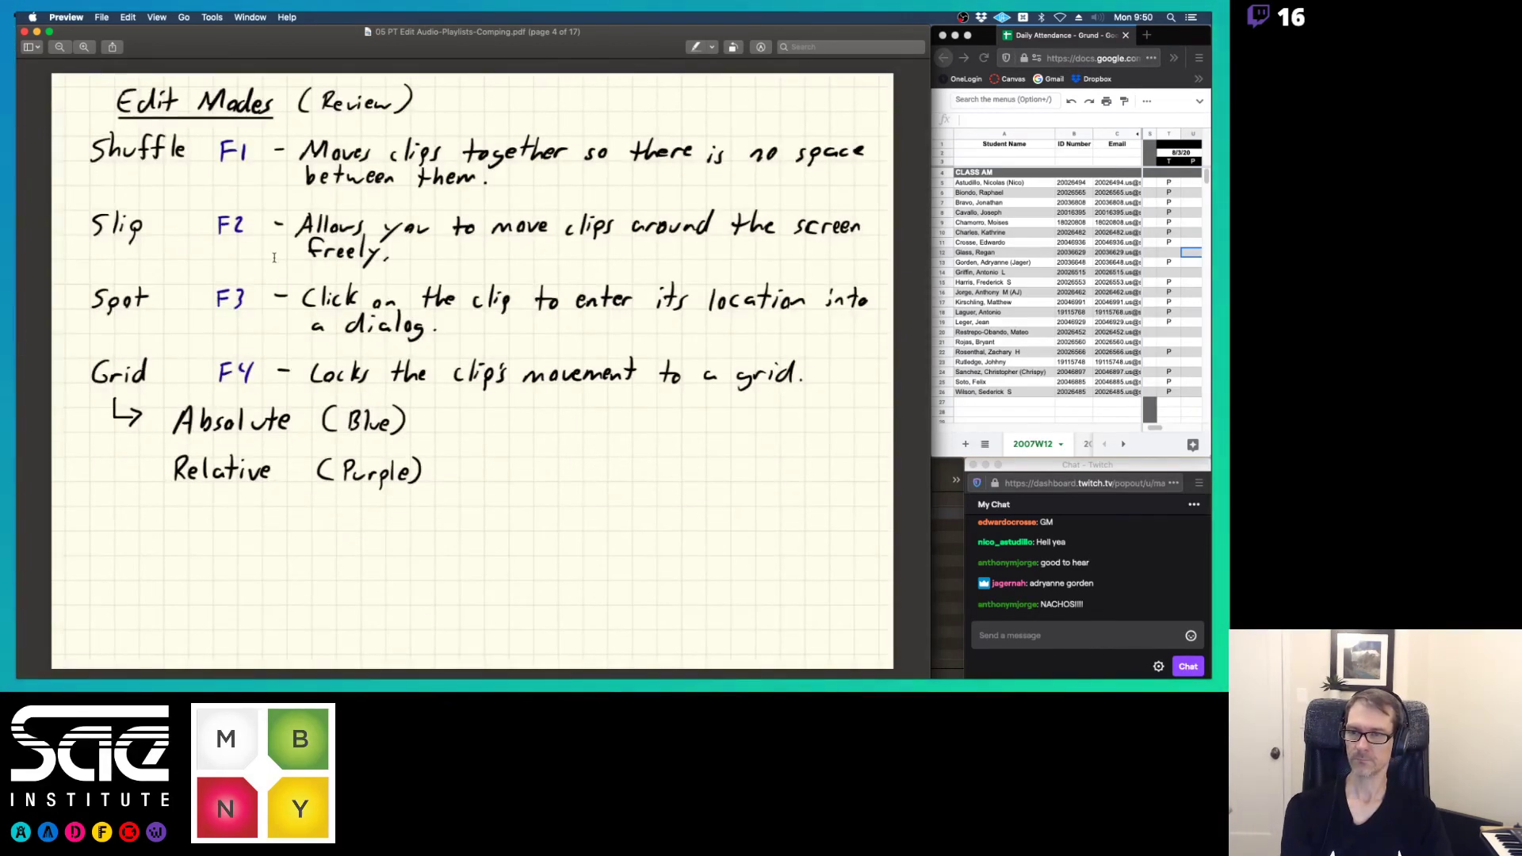
key("Down")
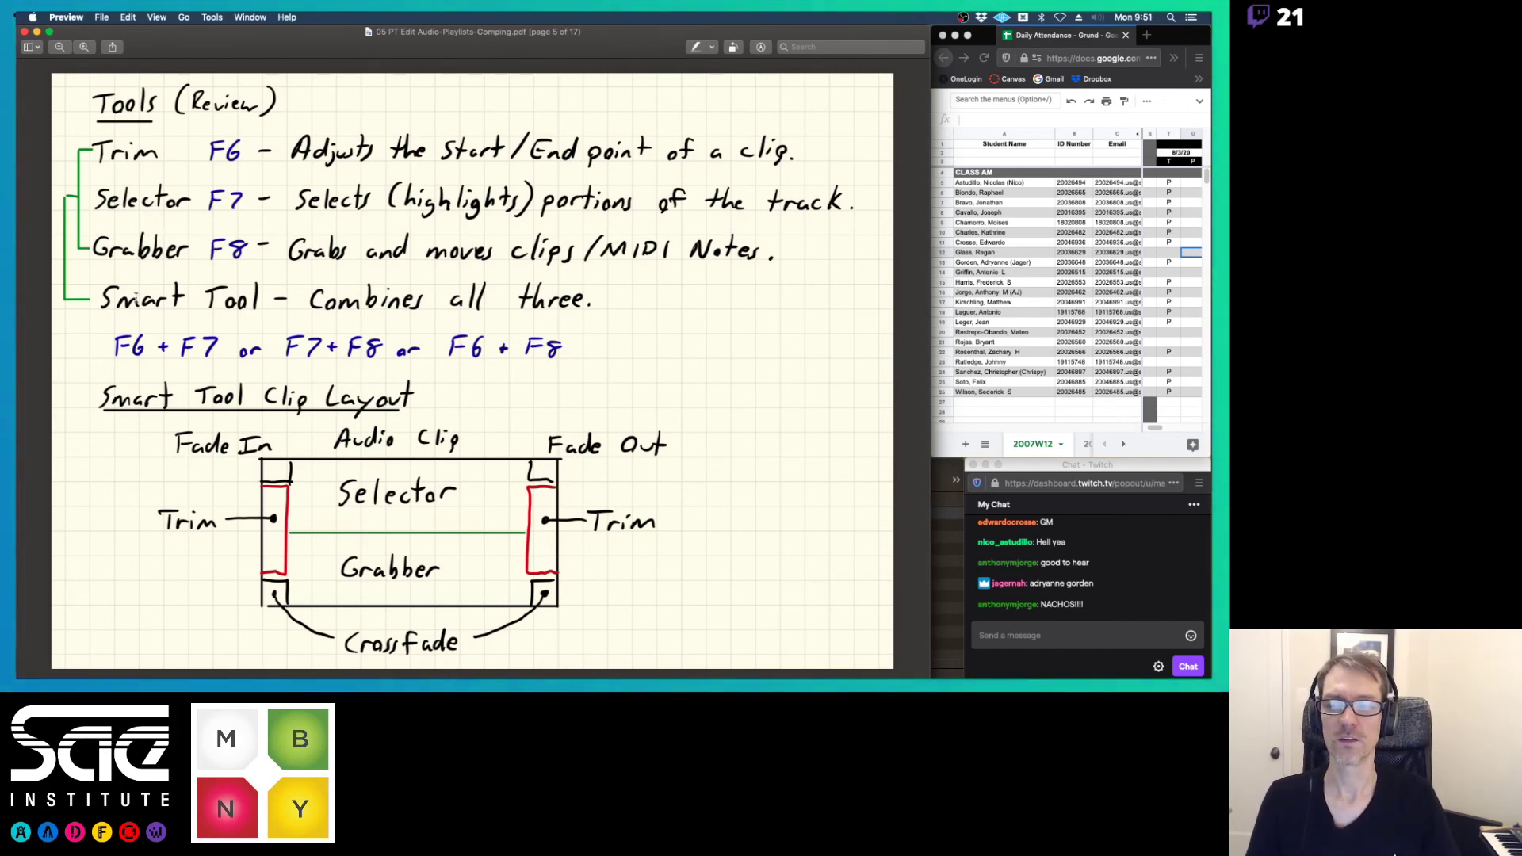
key("super+Tab")
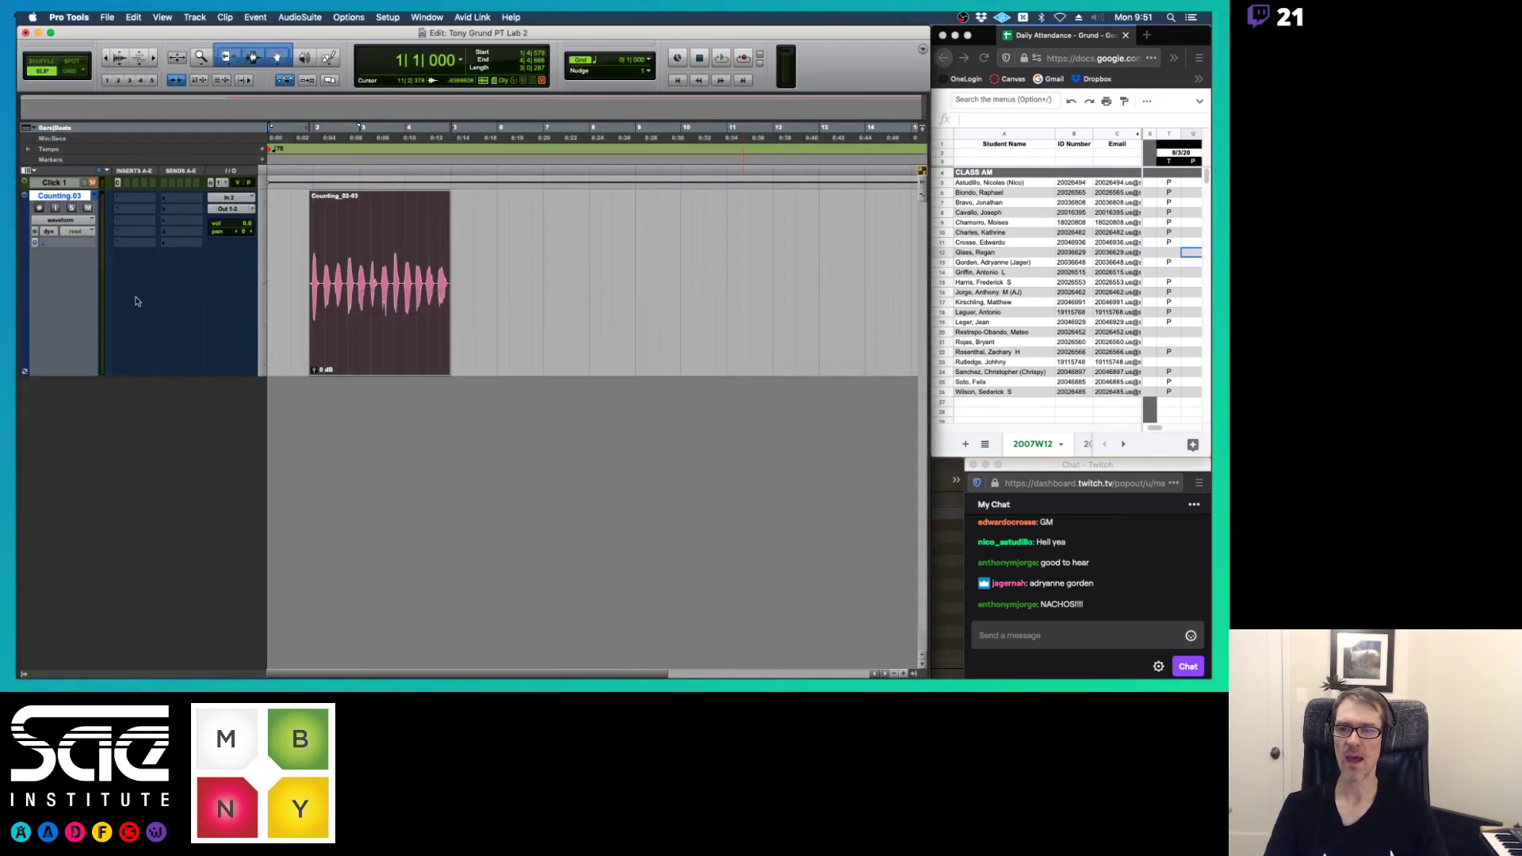
- Cycle through the Trim, Selector and Grabber edit tools over the Counting_02-03 clip
key("super+bracketright")
key("super+bracketright")
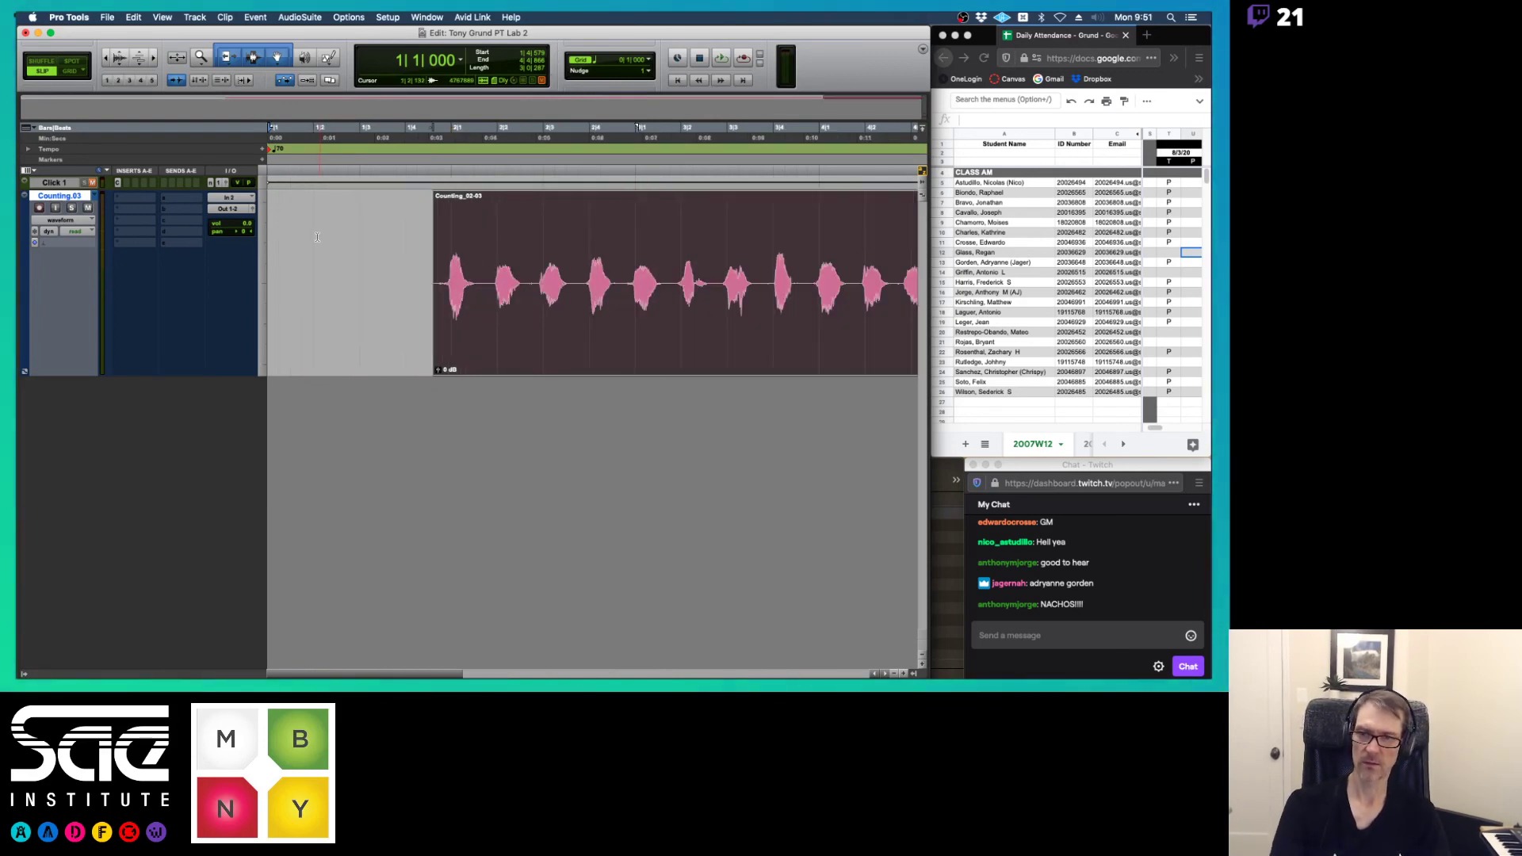
key("super+bracketleft")
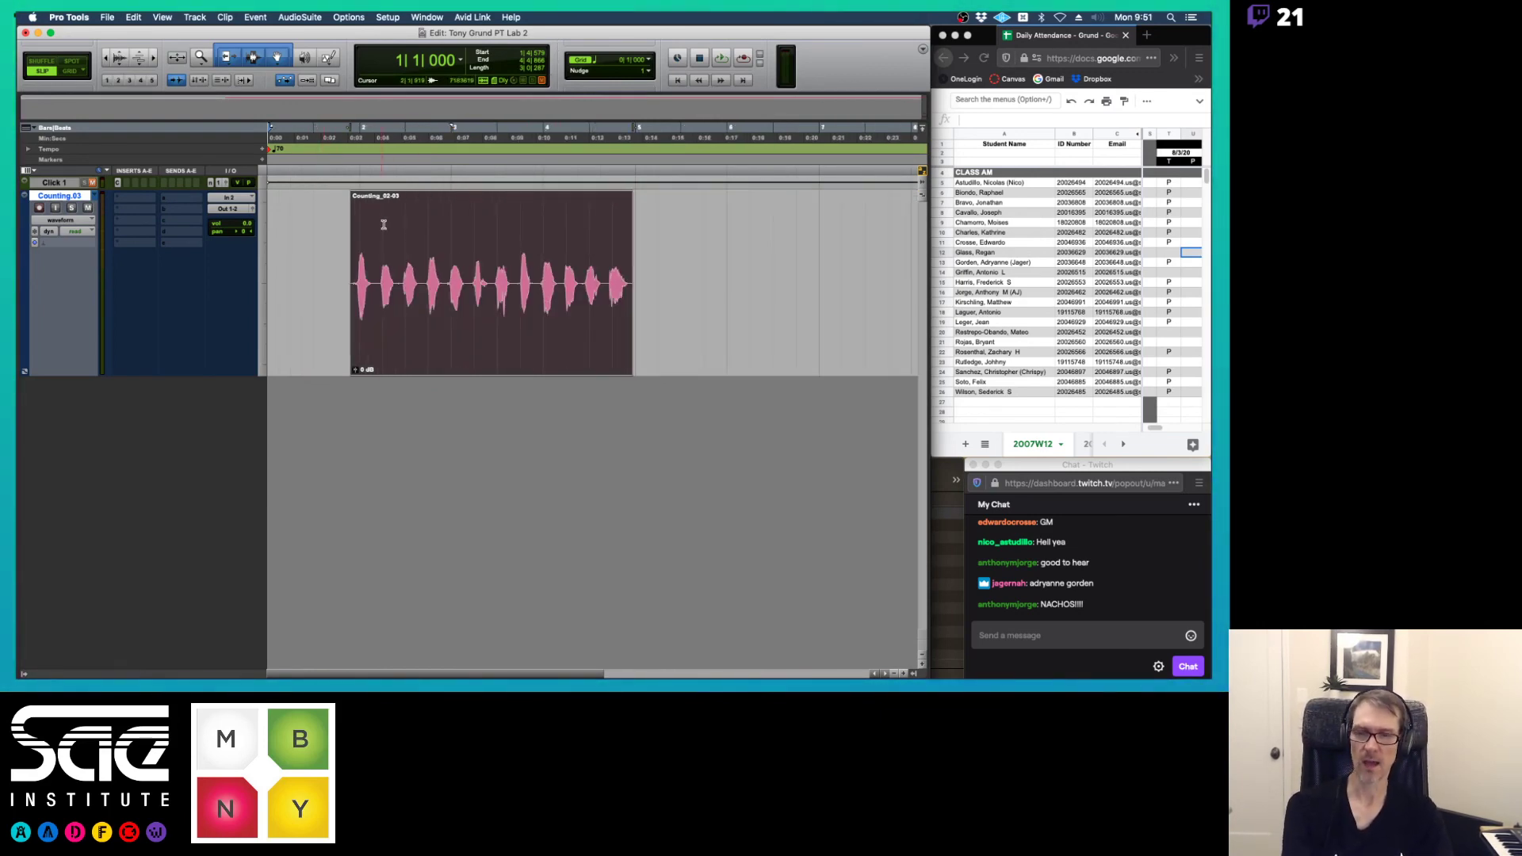
key("Escape")
key("Escape")
key("Escape")
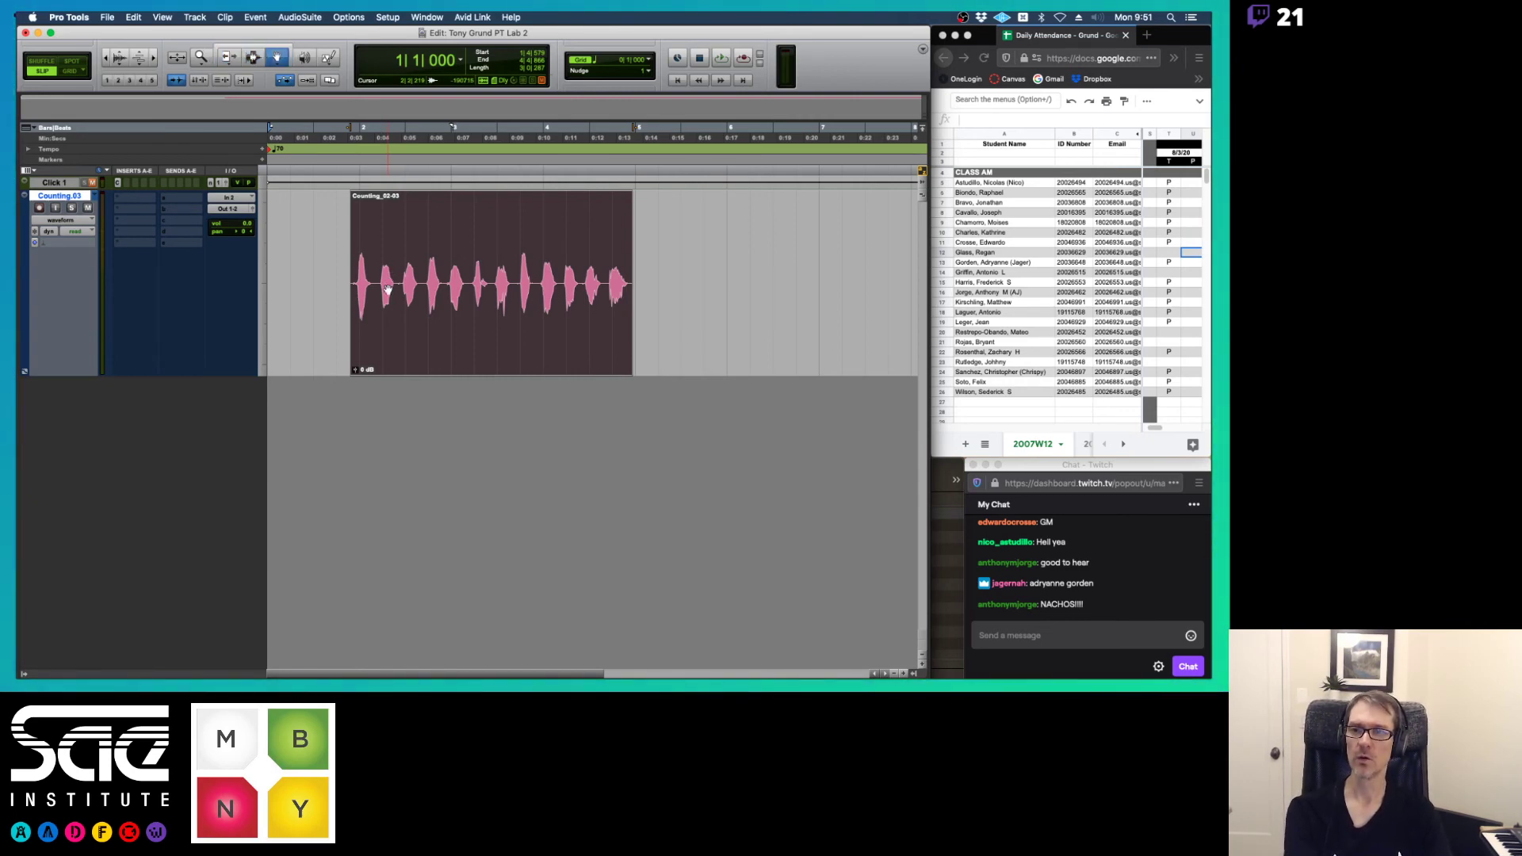
key("Escape")
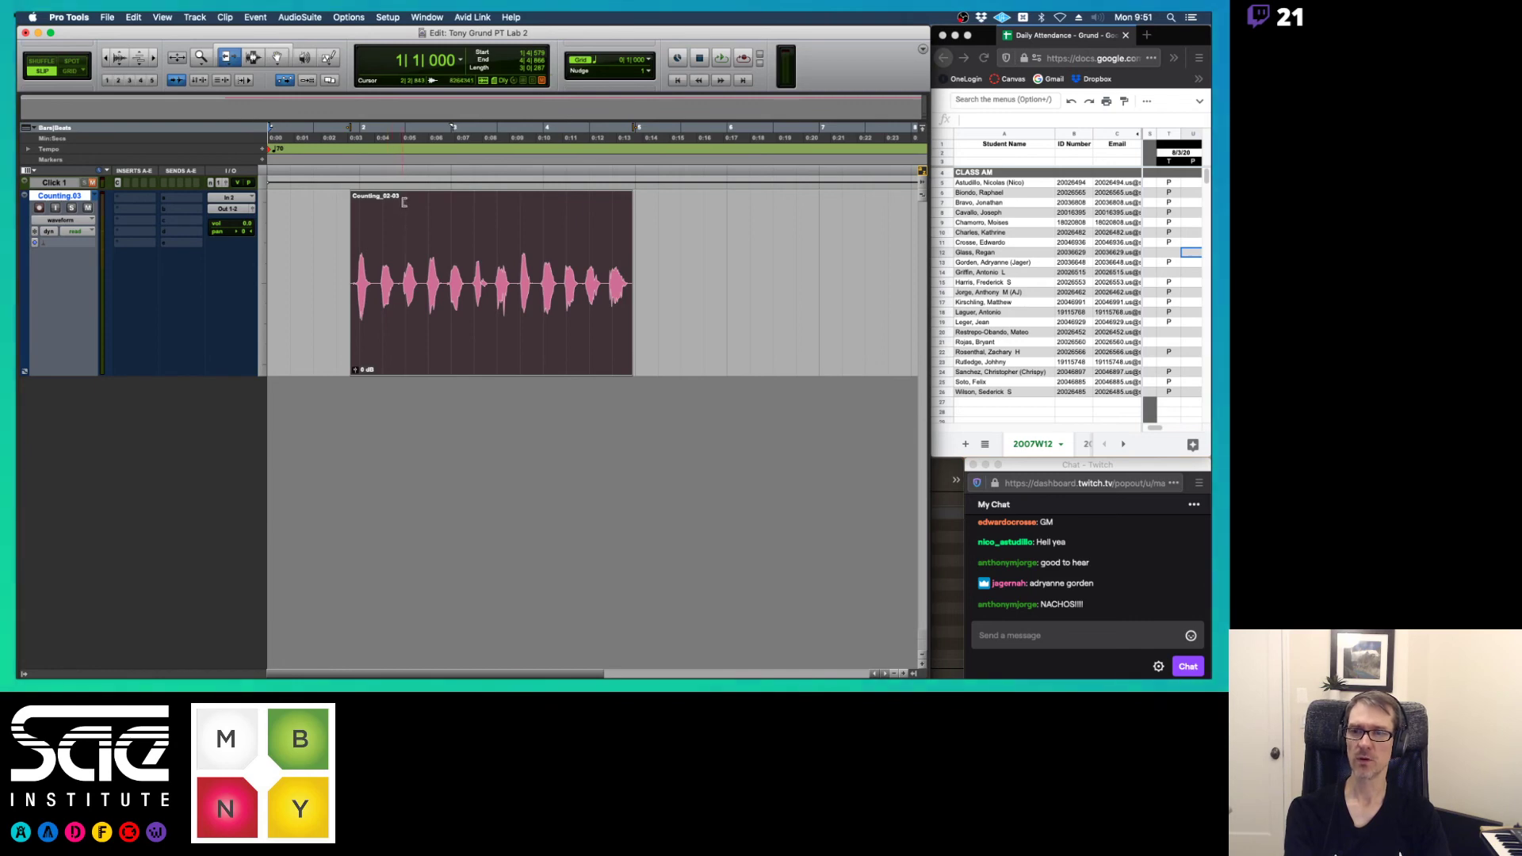
key("Escape")
key("Escape")
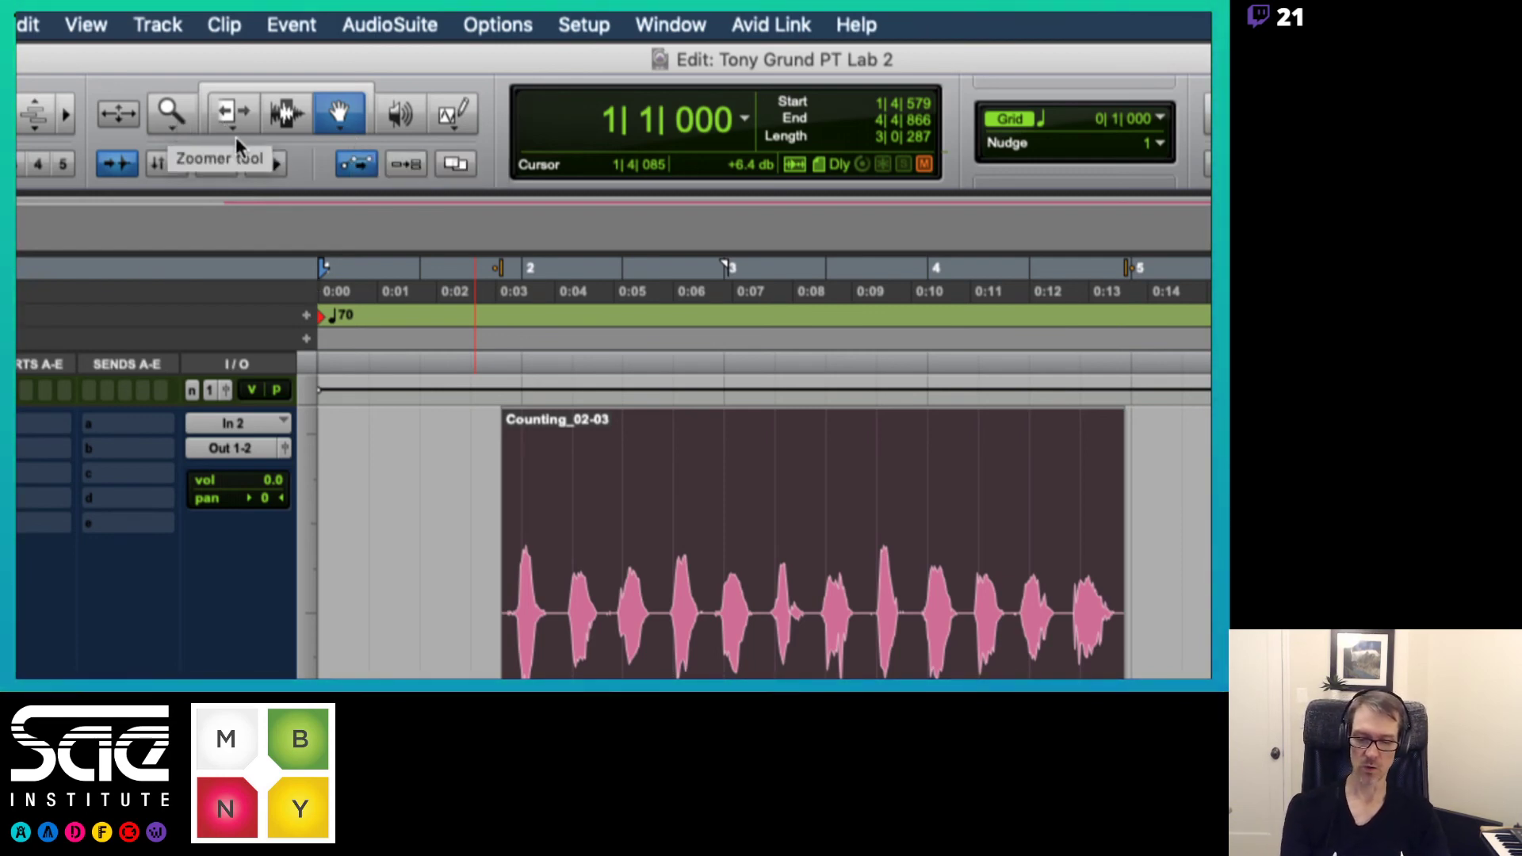
- Activate the Trim, Selector and Grabber tools one after another, finishing with the Selector tool alone
left_click(171, 114)
key("F6")
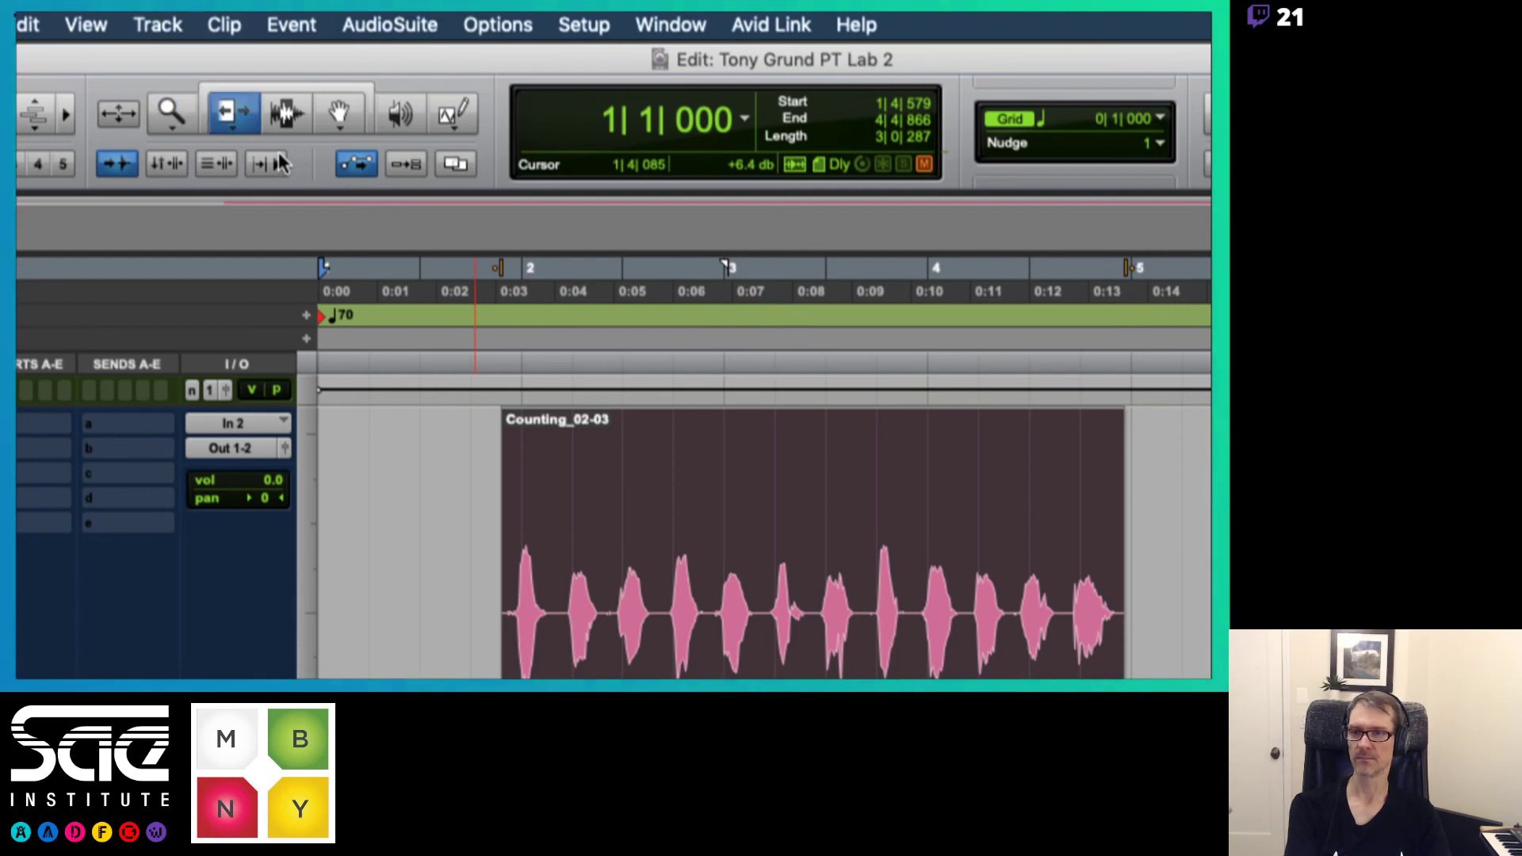
key("F7")
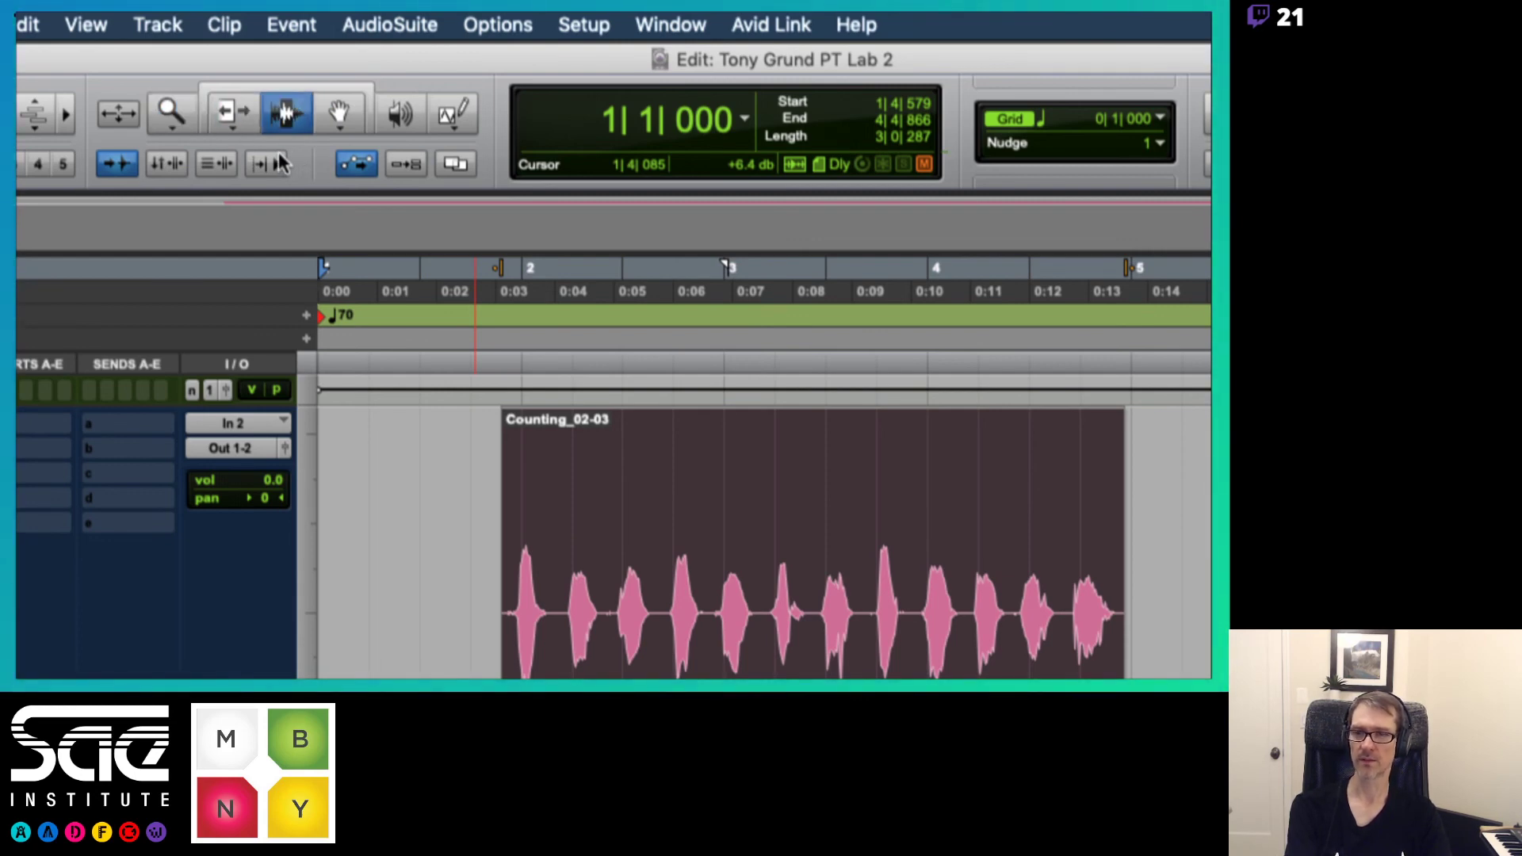
key("F8")
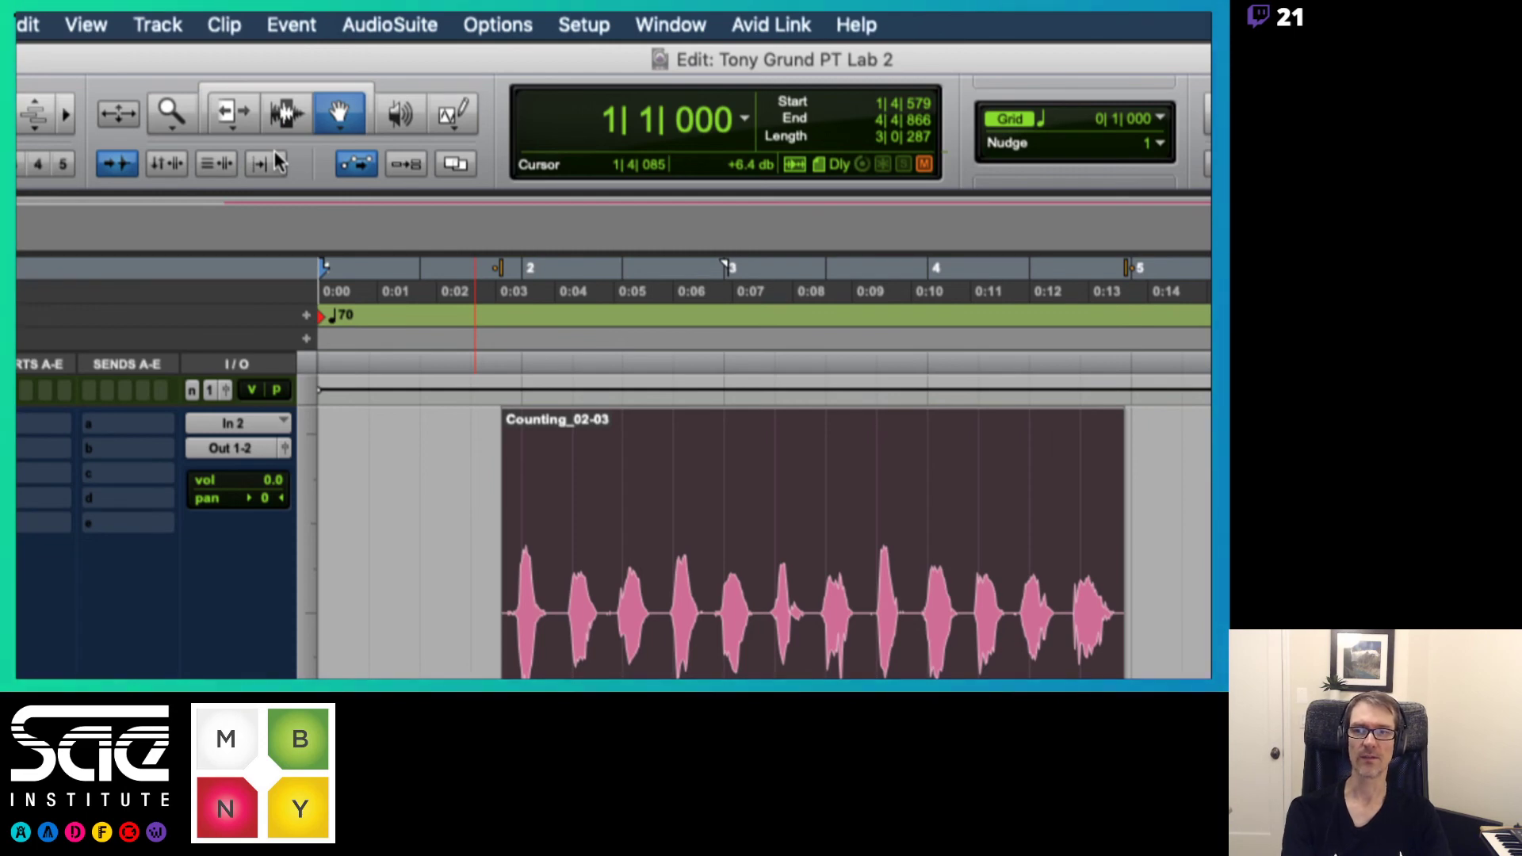
left_click(254, 111)
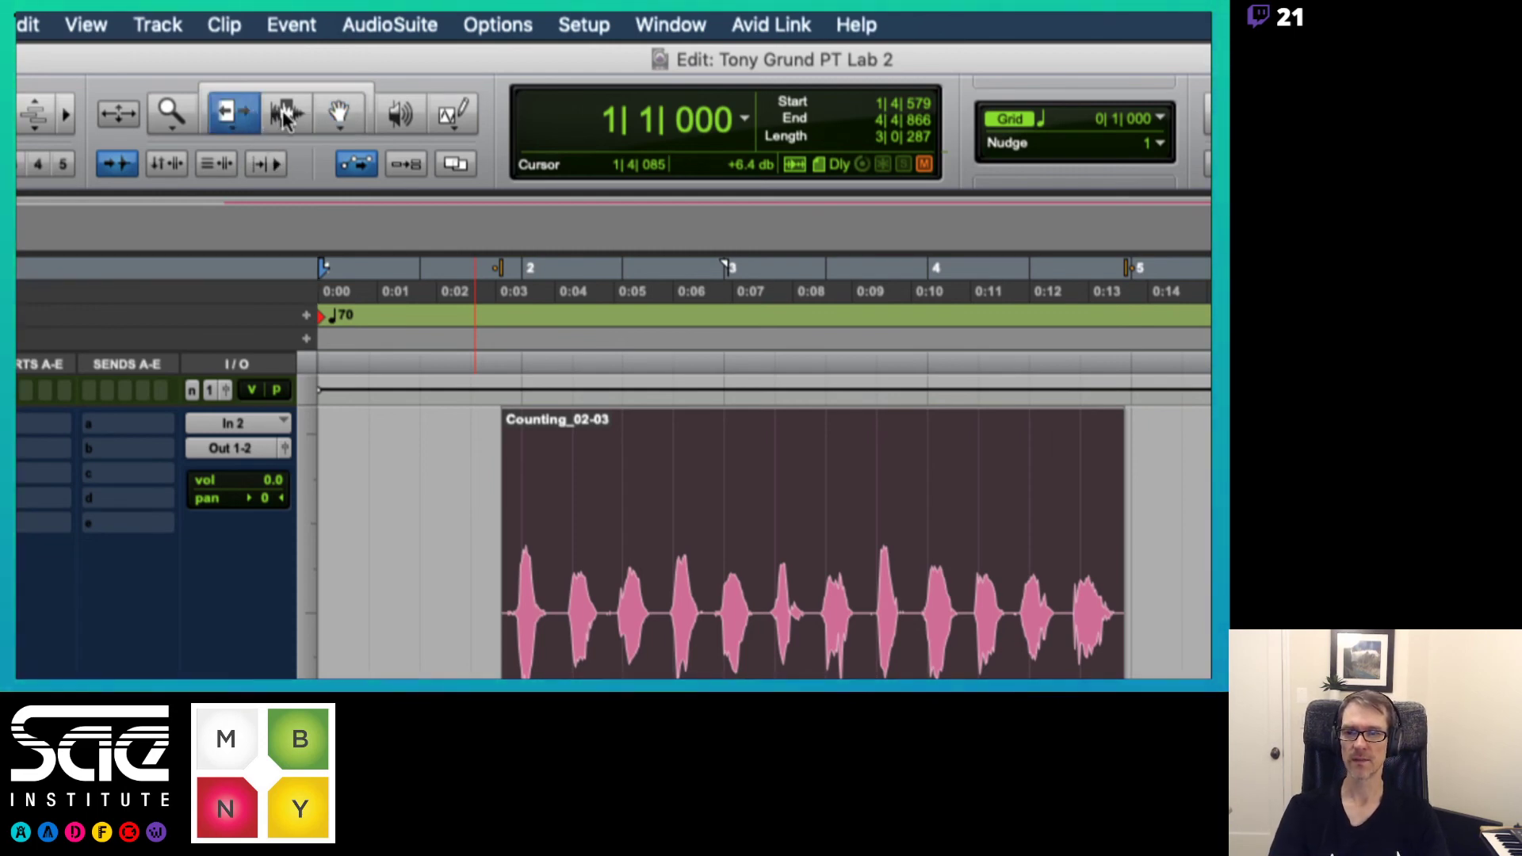
left_click(318, 111)
left_click(286, 114)
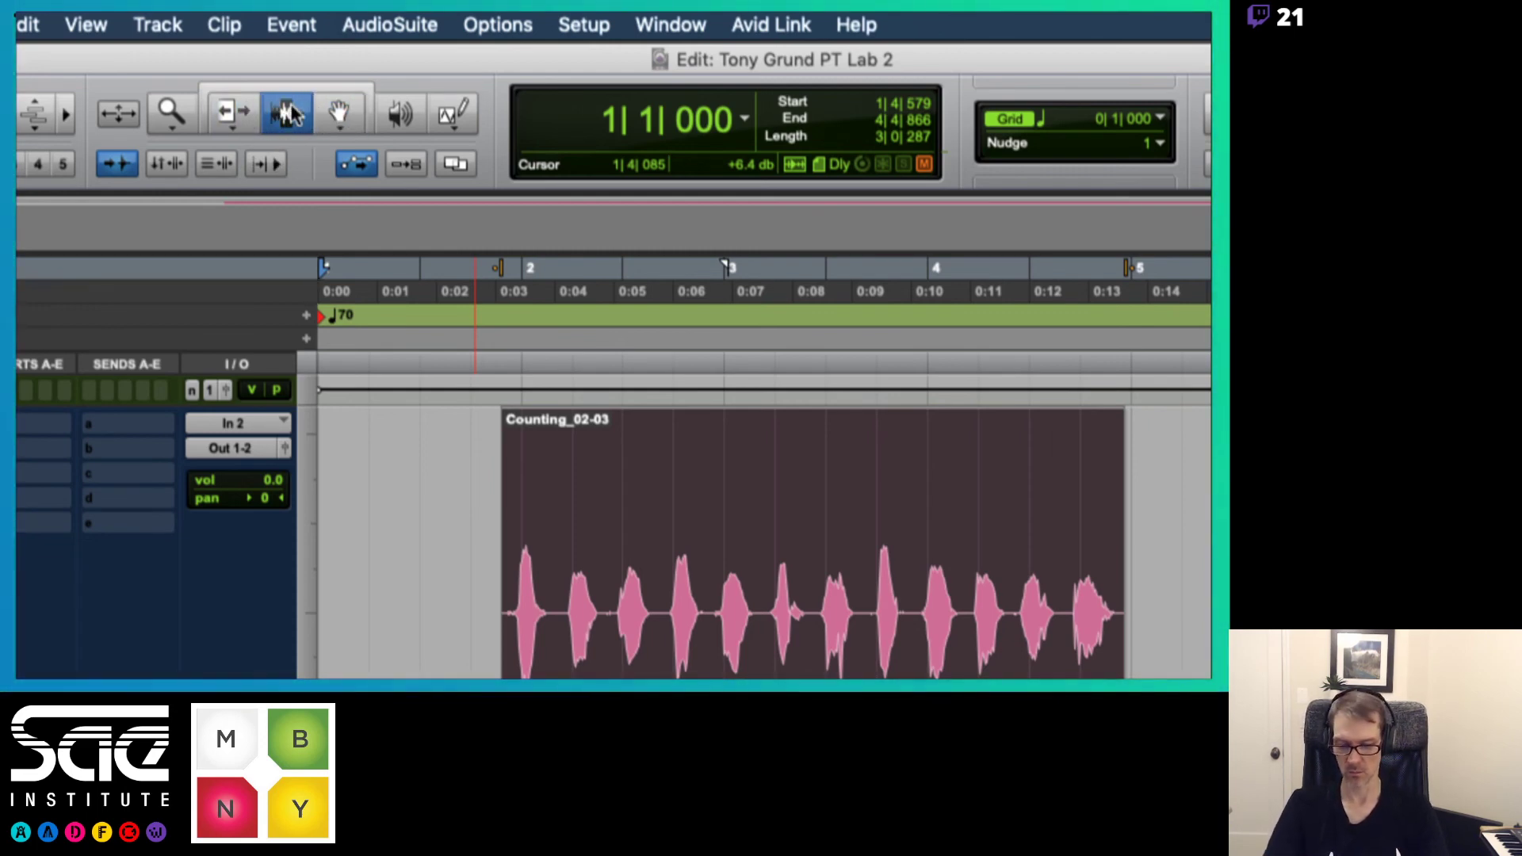
- Check the Clip Selection rules on the Clips page of the notes in Preview, and return to Pro Tools
key("super+Tab")
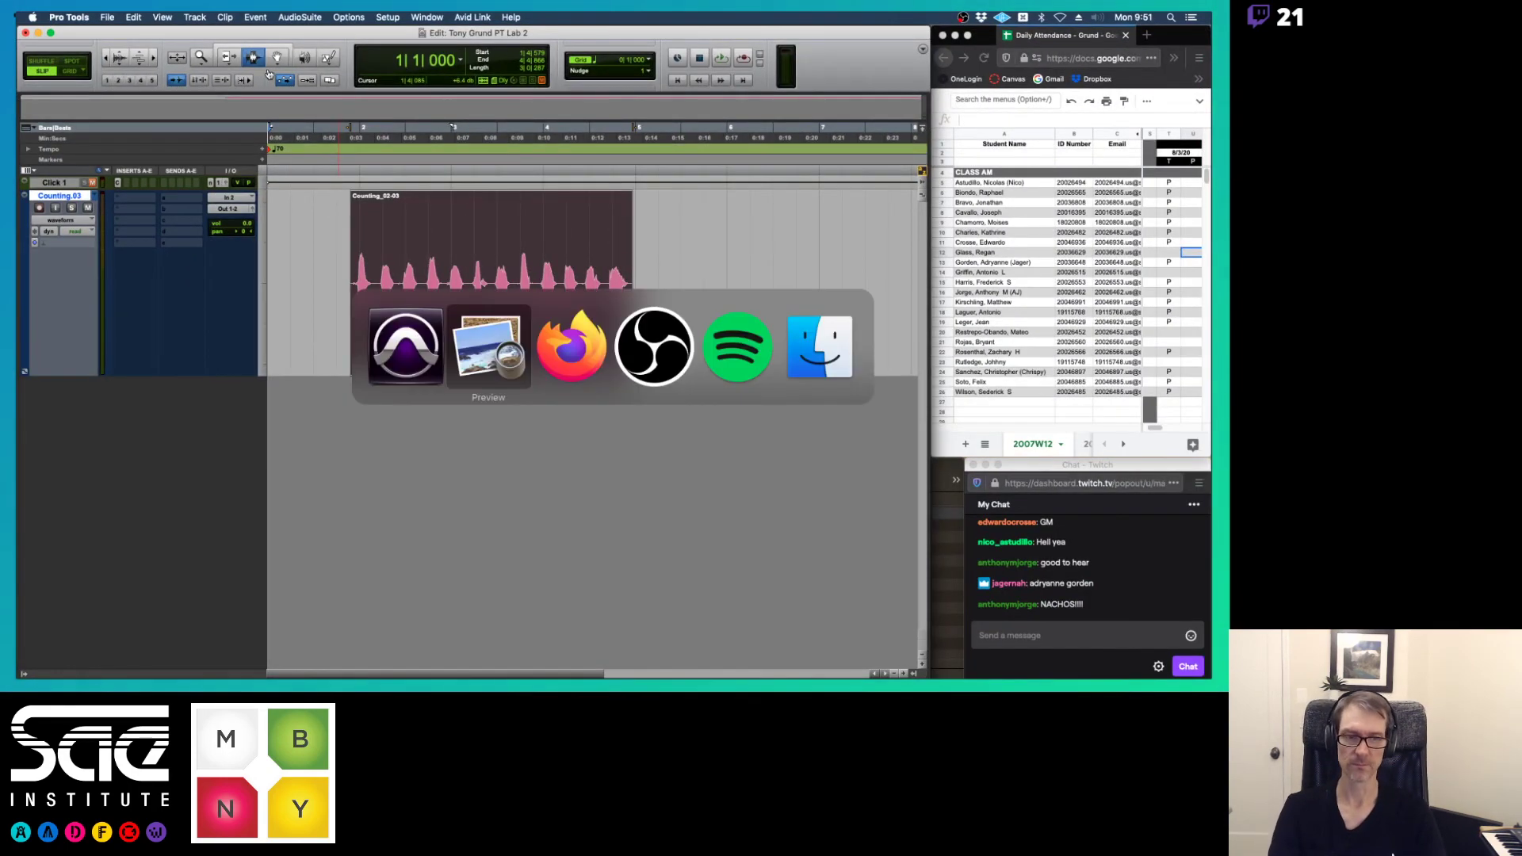
key("Up")
key("Up")
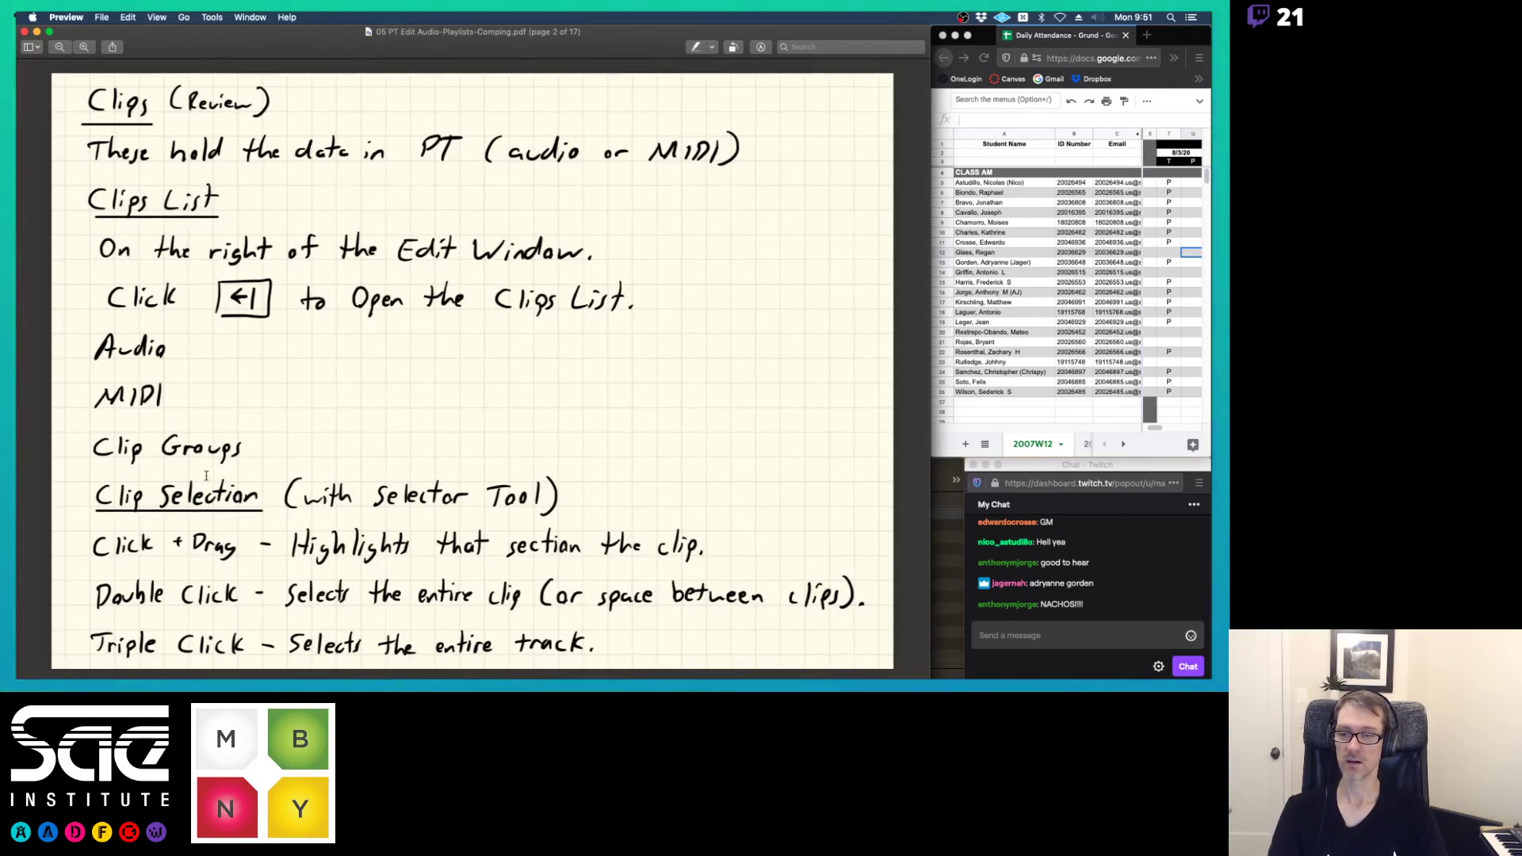
key("super+Tab")
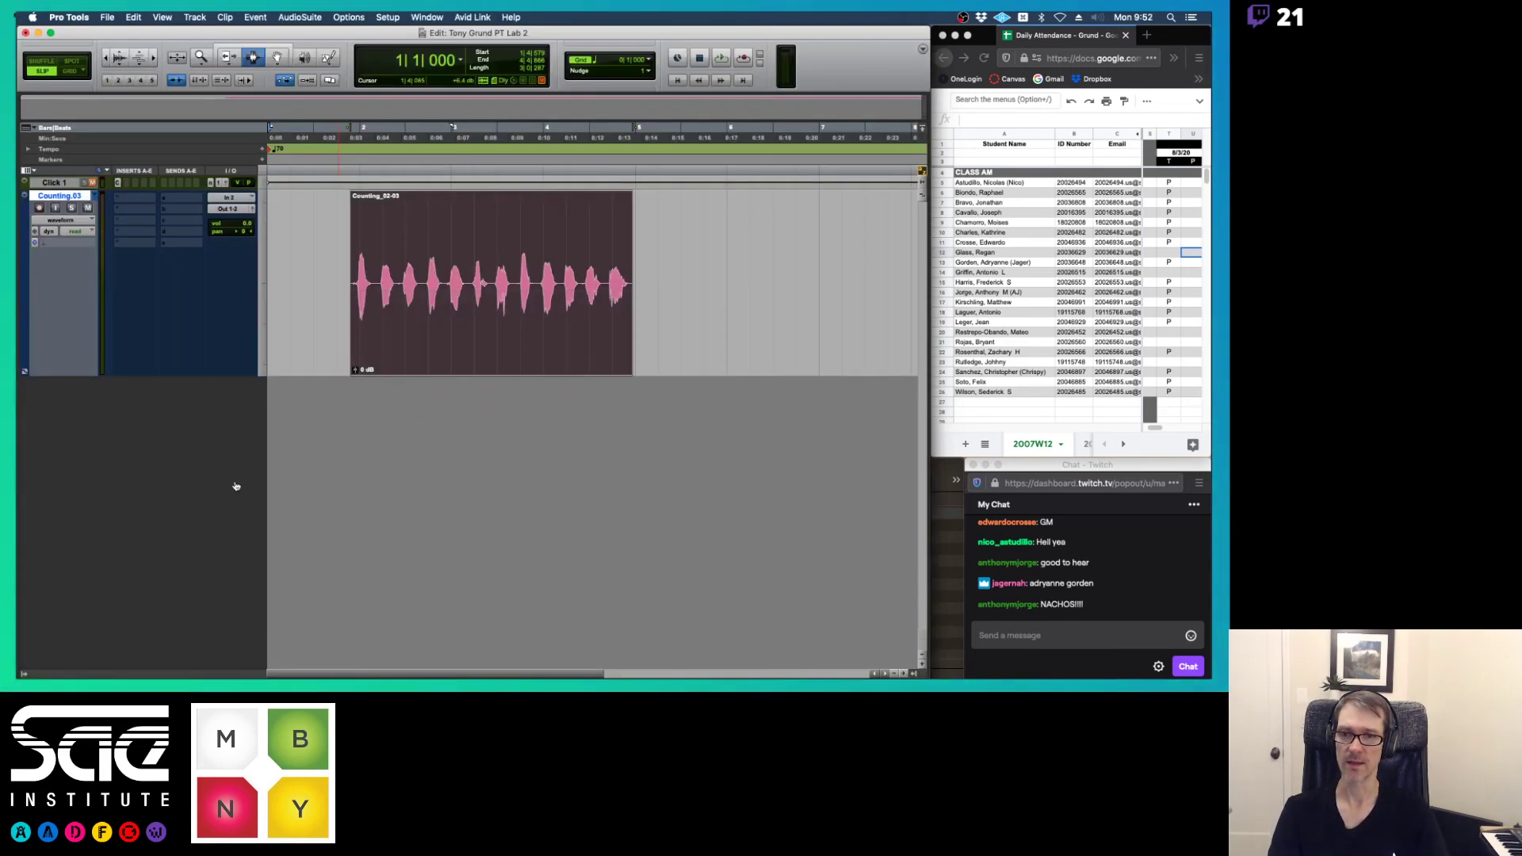
- Highlight a section of Counting_02-03 around bar 3 with the Selector, and set the Counting.03 track height to extreme
left_click(508, 221)
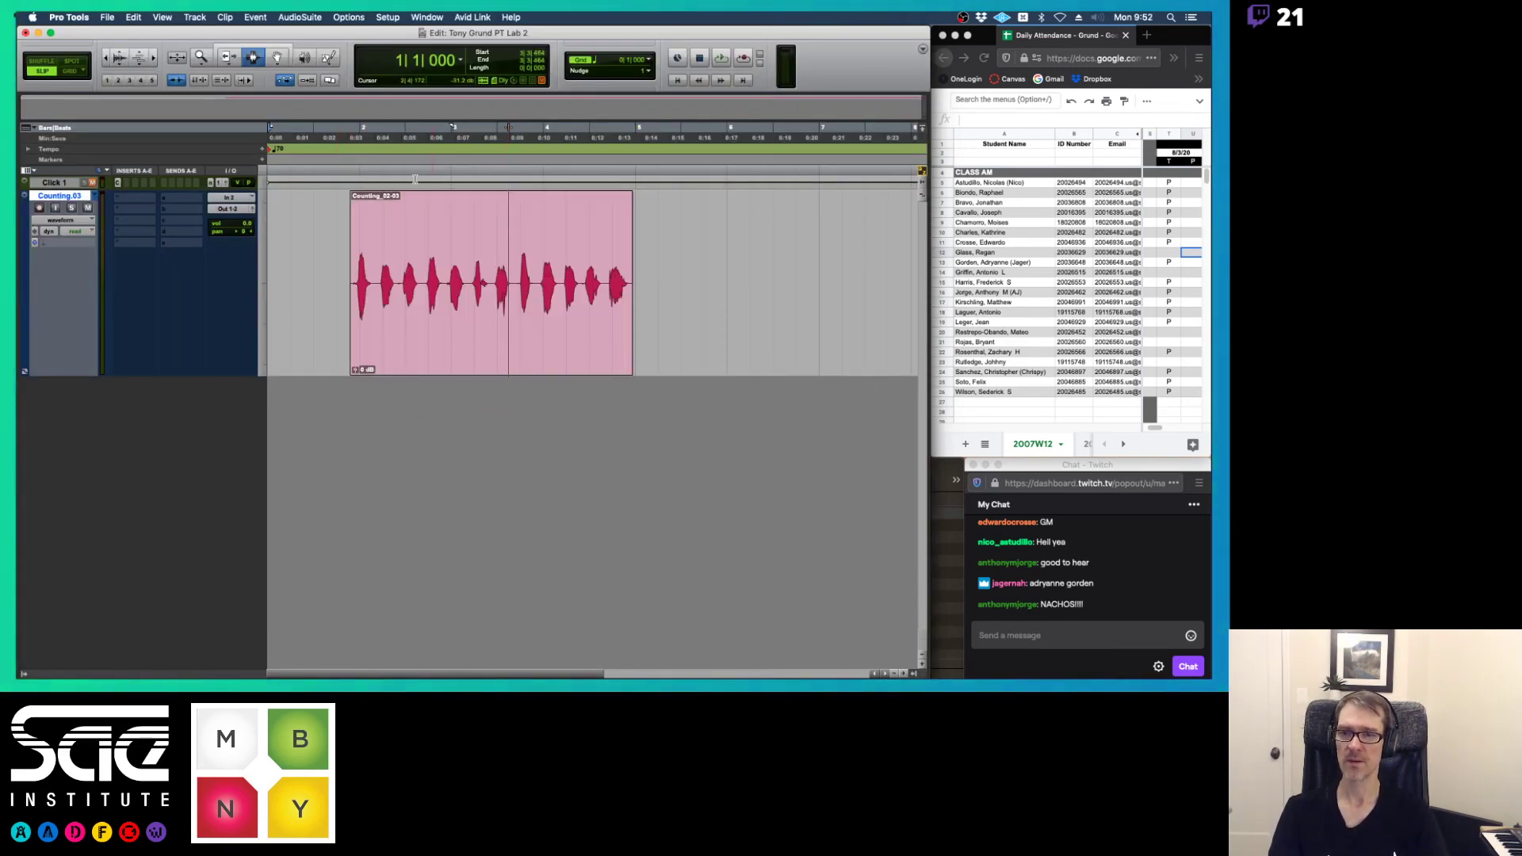
left_click_drag(424, 245, 495, 240)
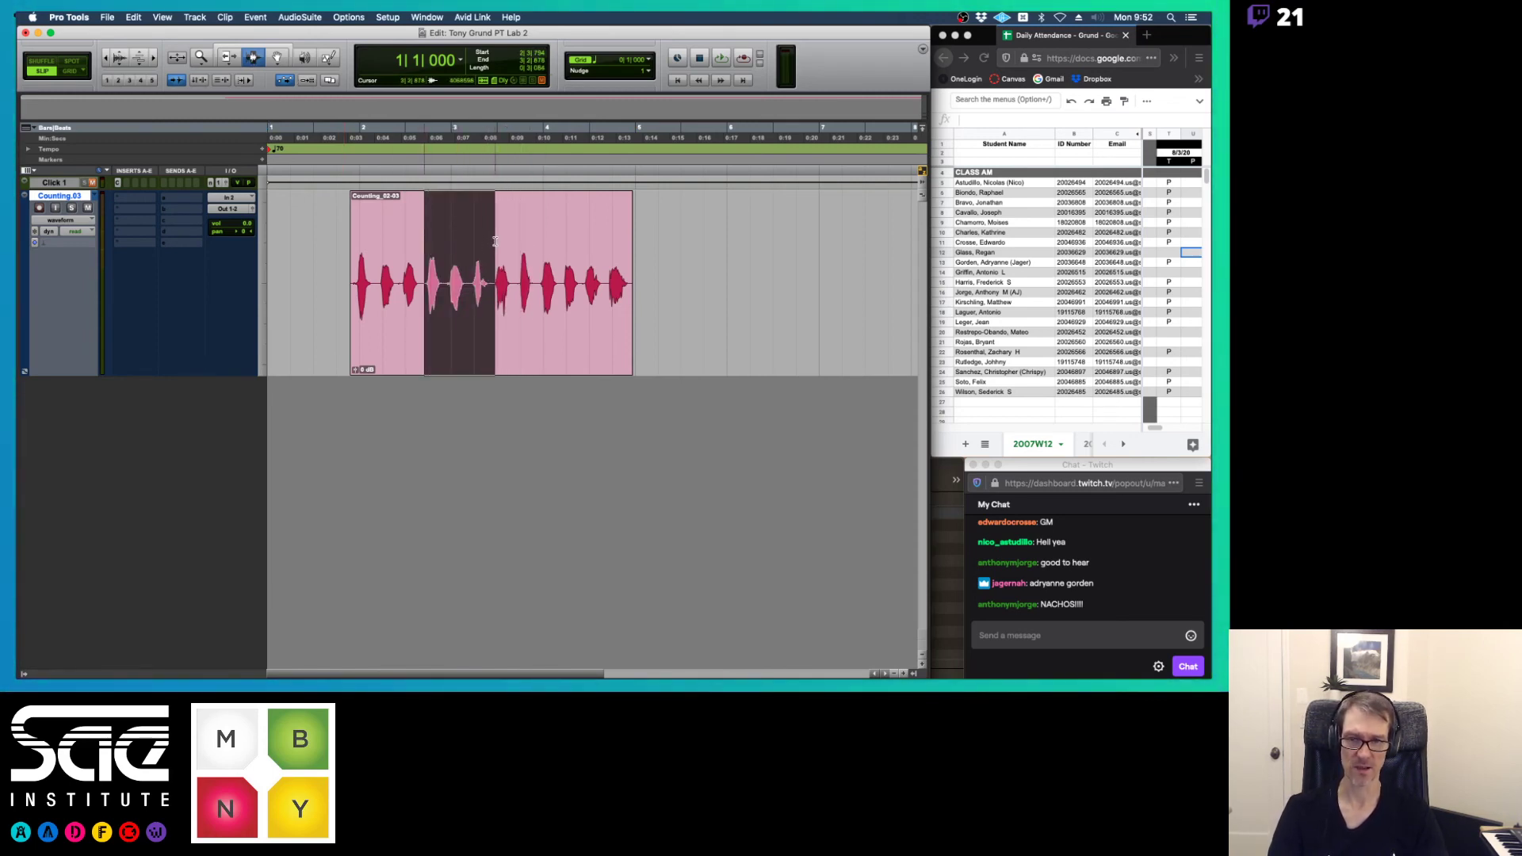
left_click(267, 346)
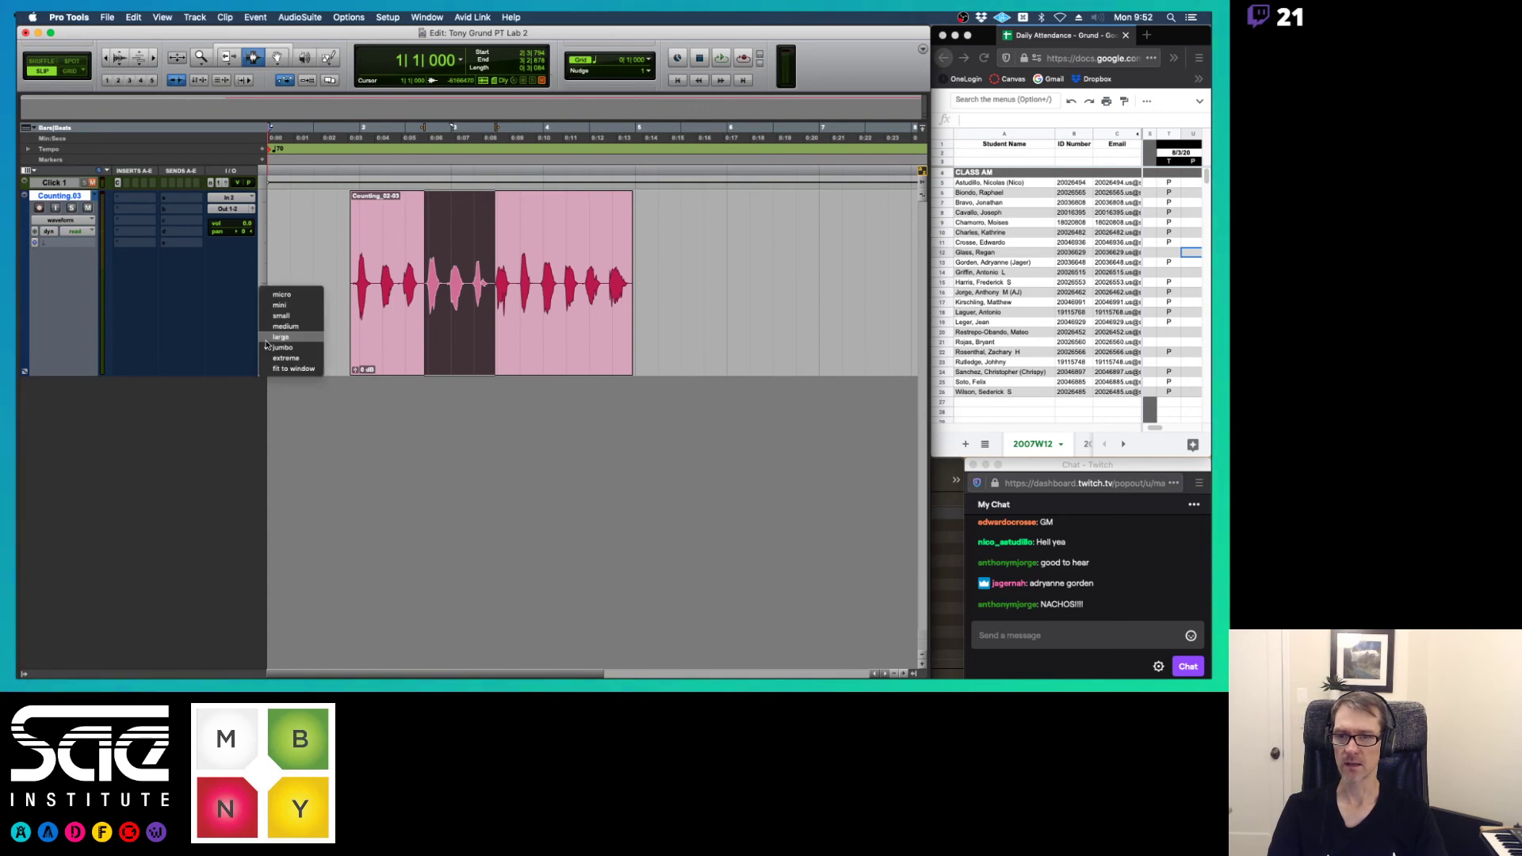
left_click(273, 361)
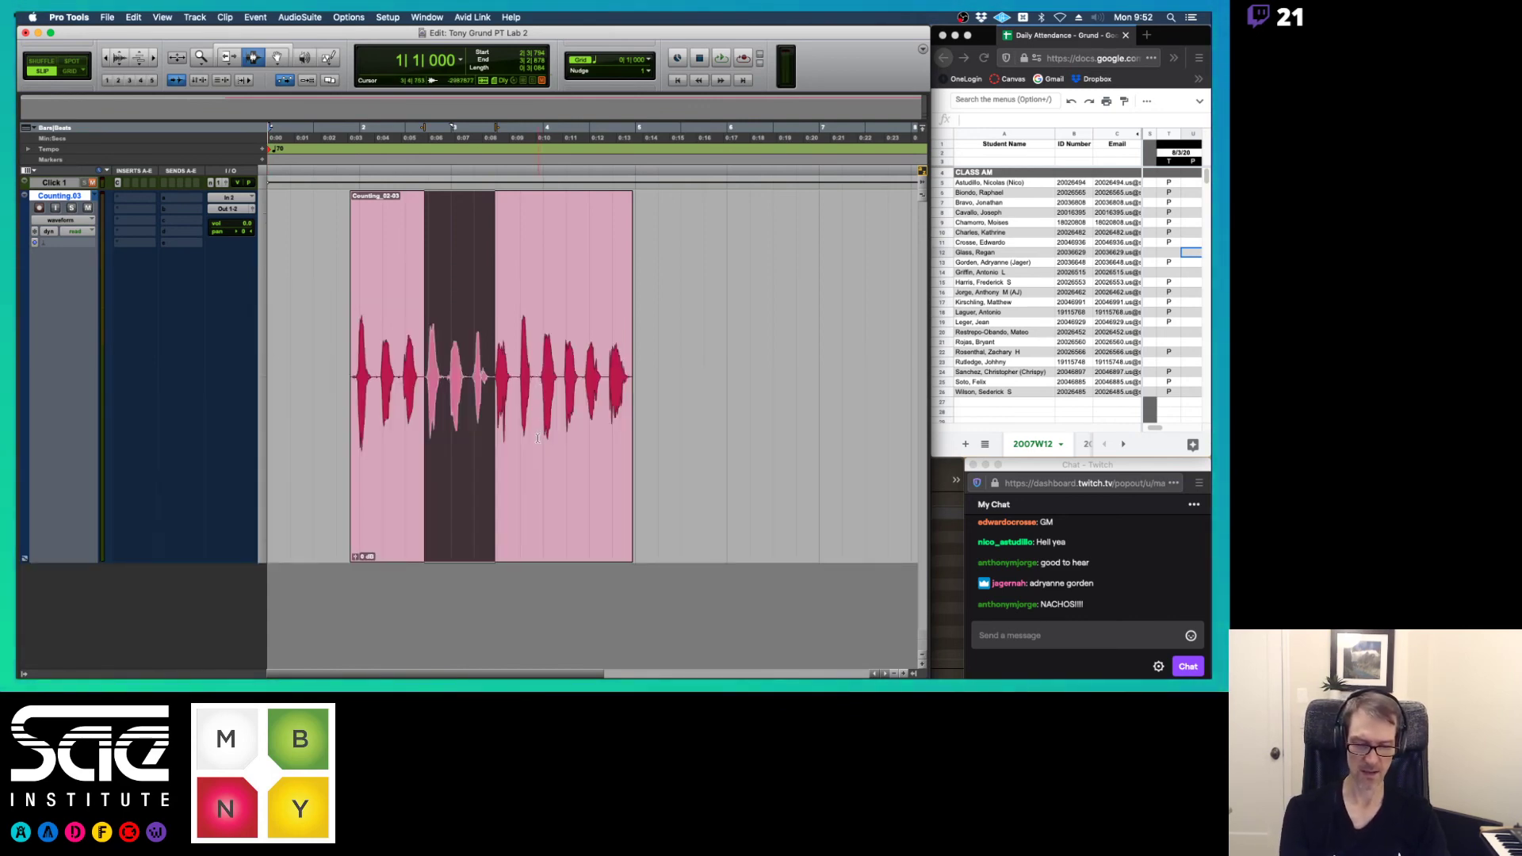
- Delete the highlighted section of Counting_02-03, and undo the deletion
key("super+bracketright")
scroll(621, 445, "right", 3)
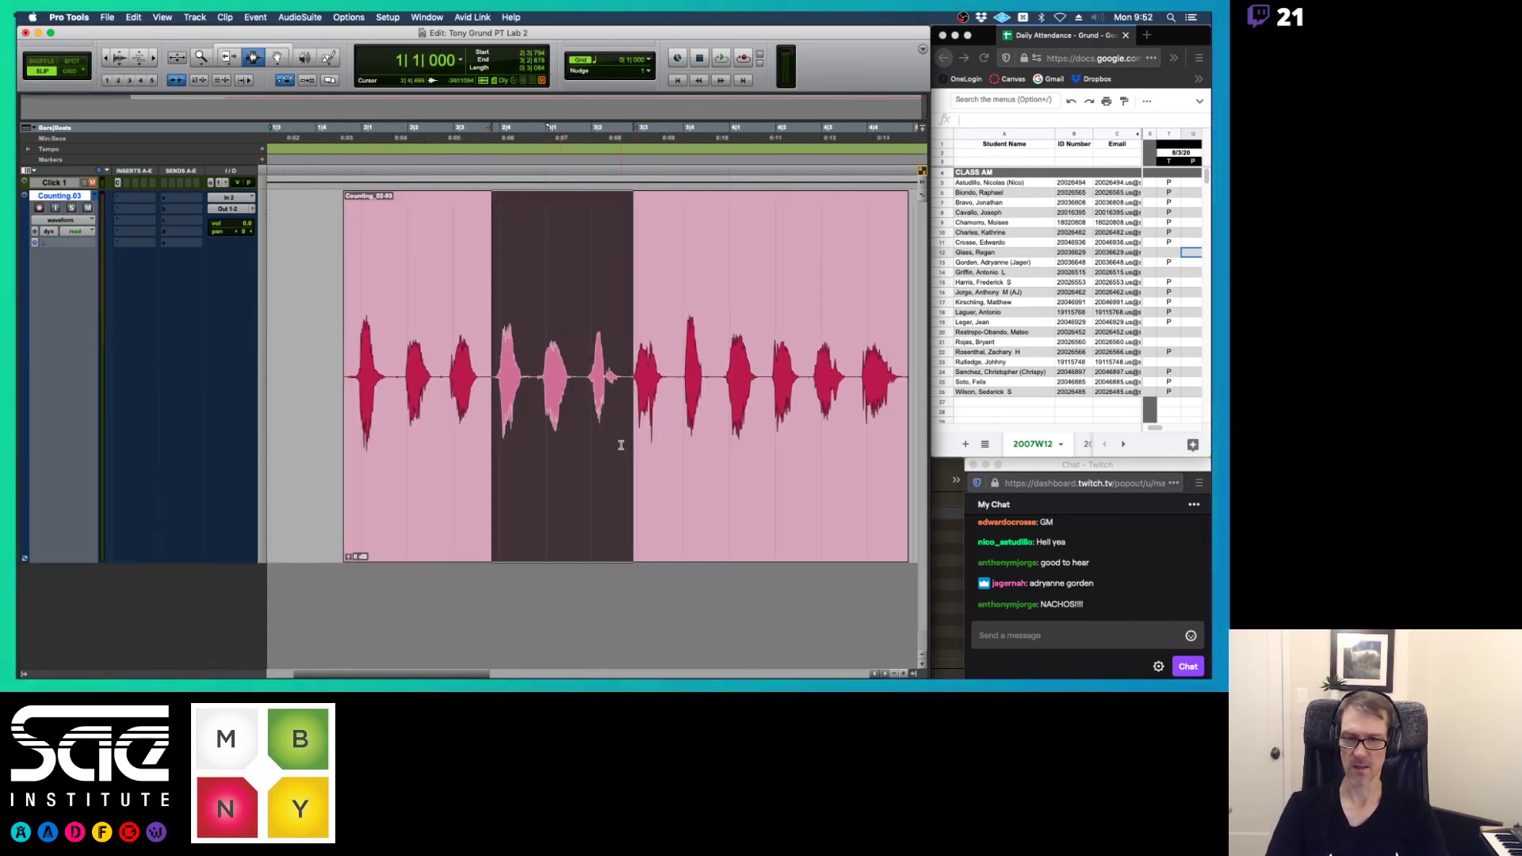
key("Delete")
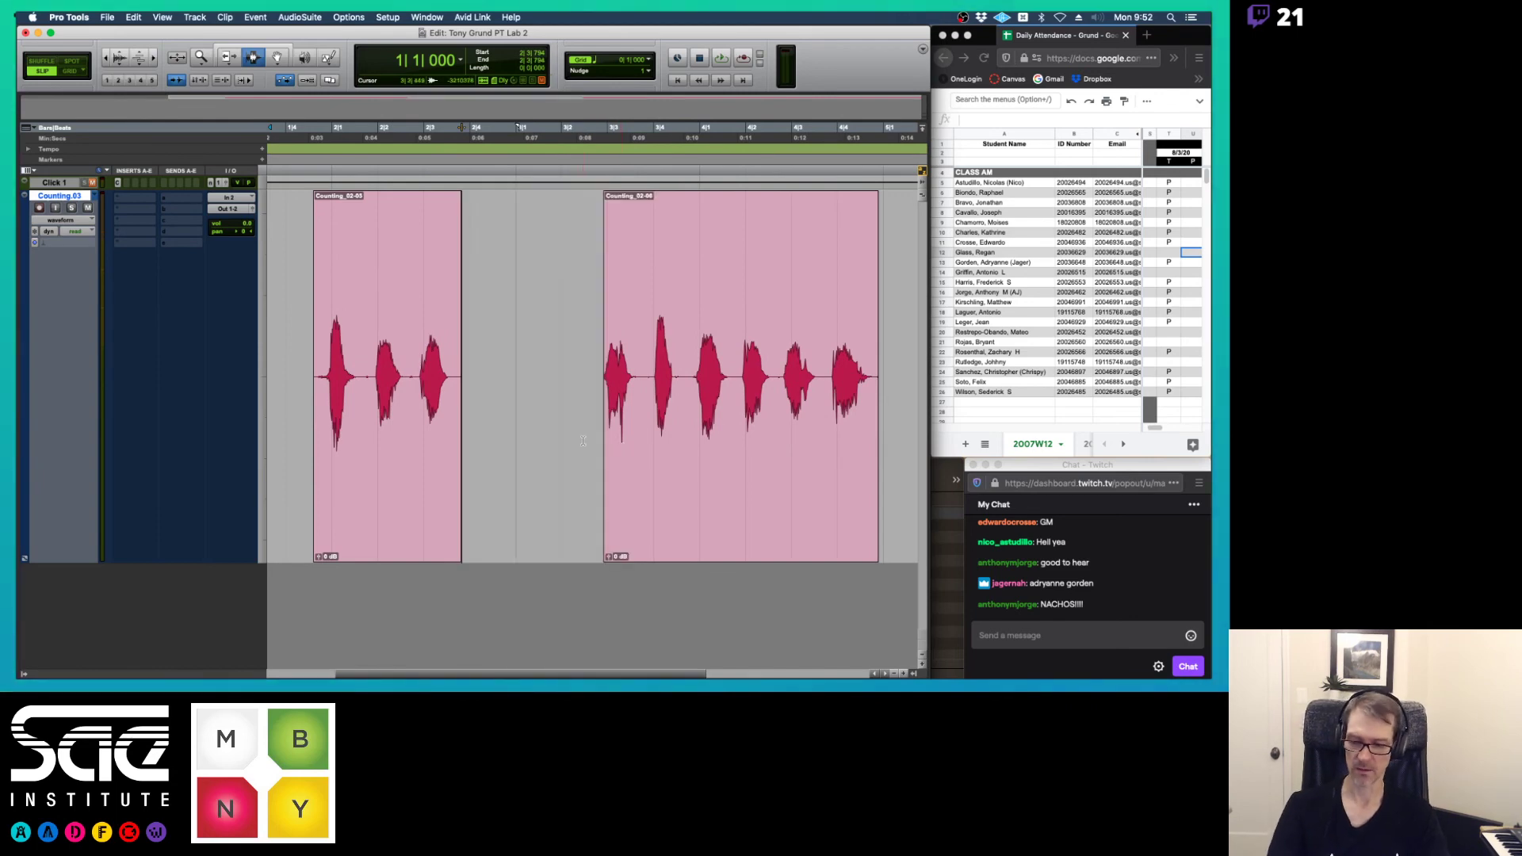
key("super+z")
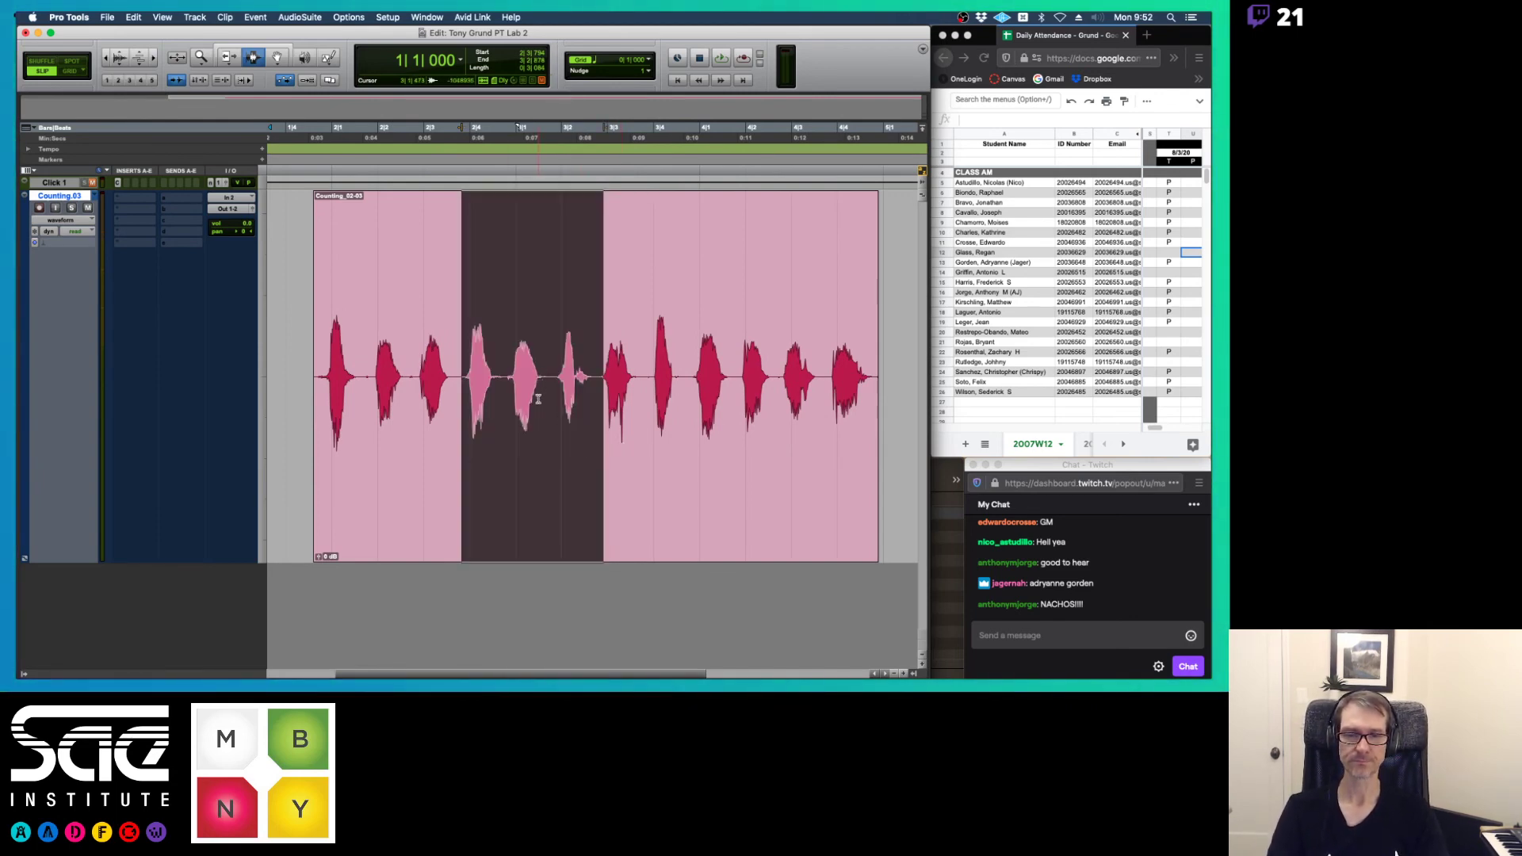
- Place the edit cursor inside Counting_02-03 with the Selector, and select the entire clip
left_click(550, 394)
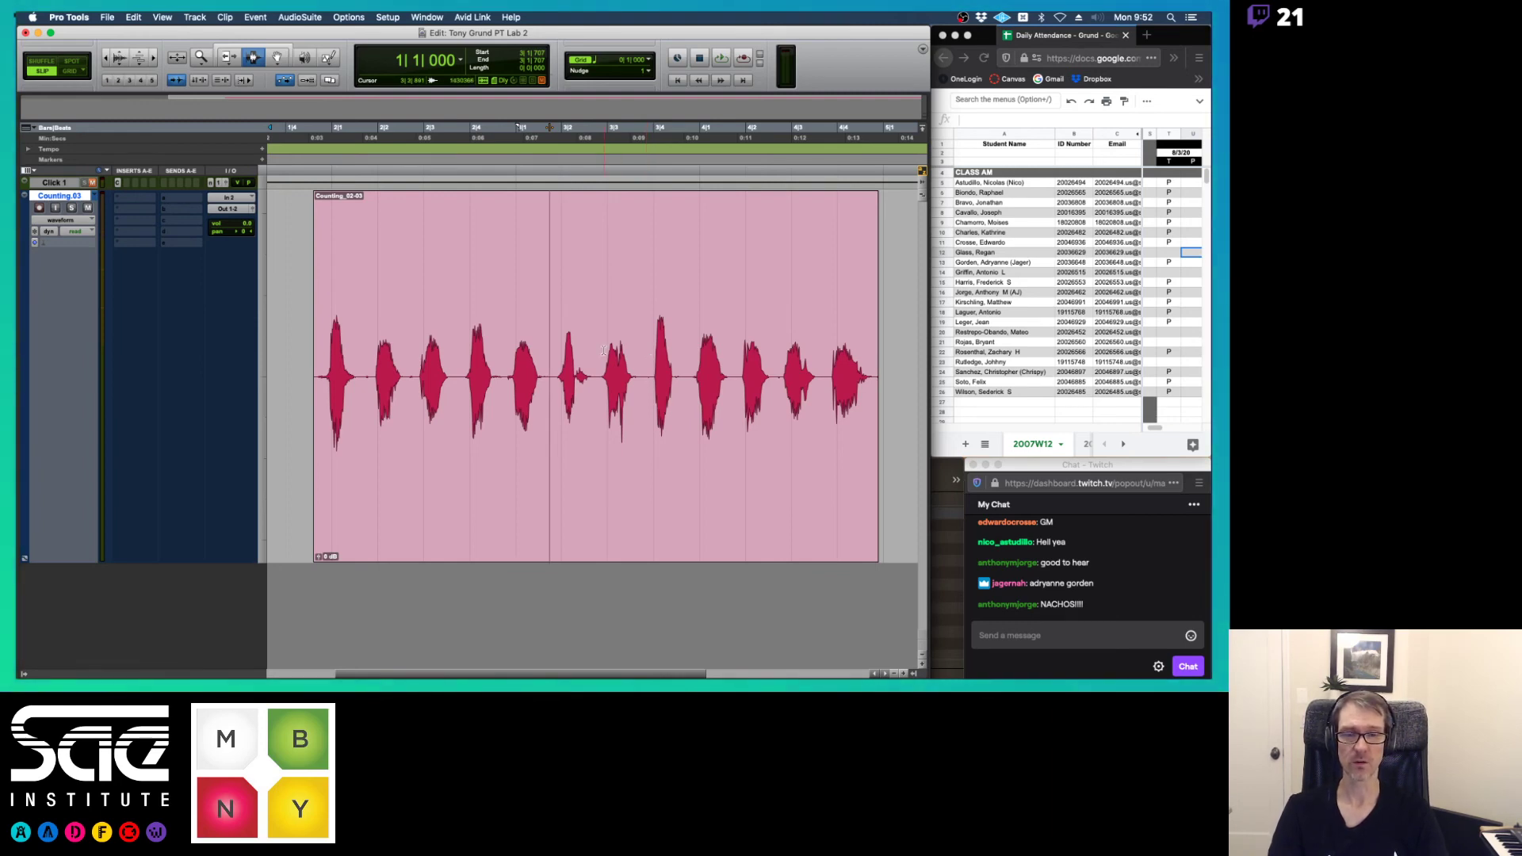
double_click(610, 343)
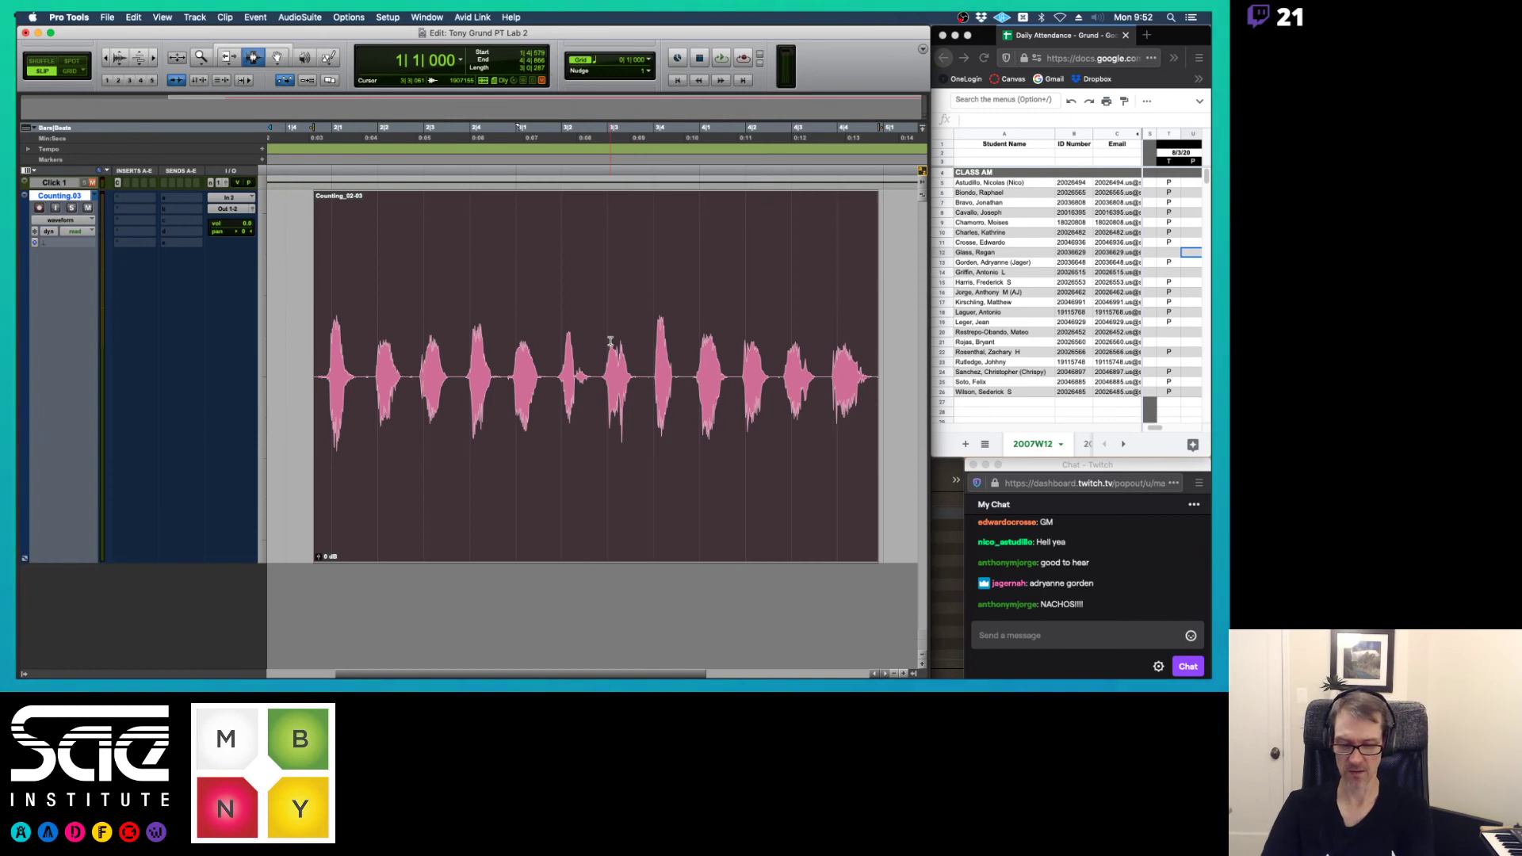
key("super+bracketleft")
key("super+bracketleft")
key("super+bracketleft")
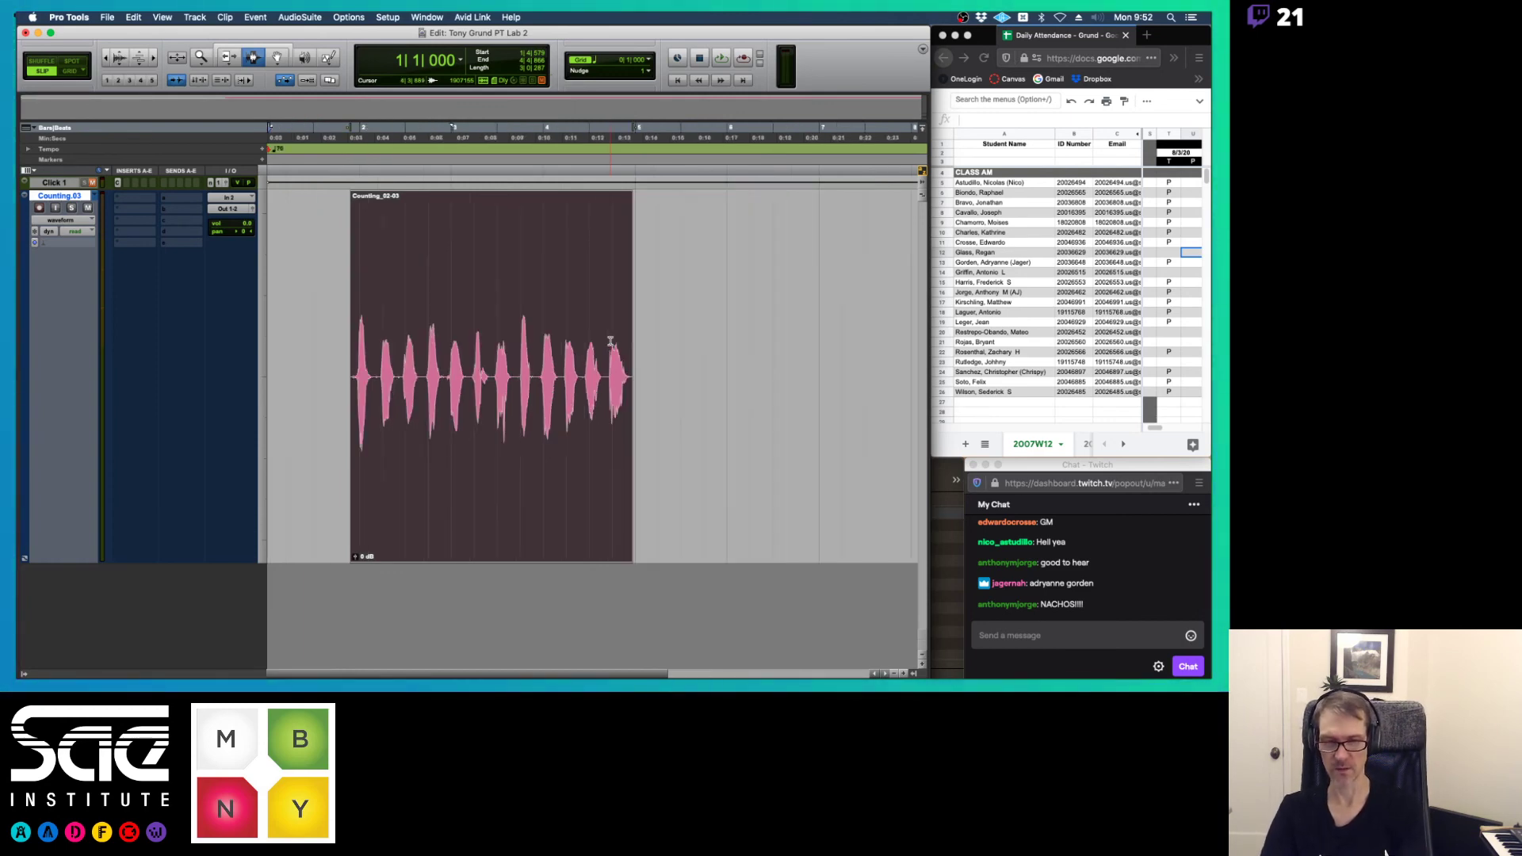
- Activate the Smart Tool and place three copies of Counting_02-03 along the track, at about bars 6, 10 and 15
key("F6")
key("F7")
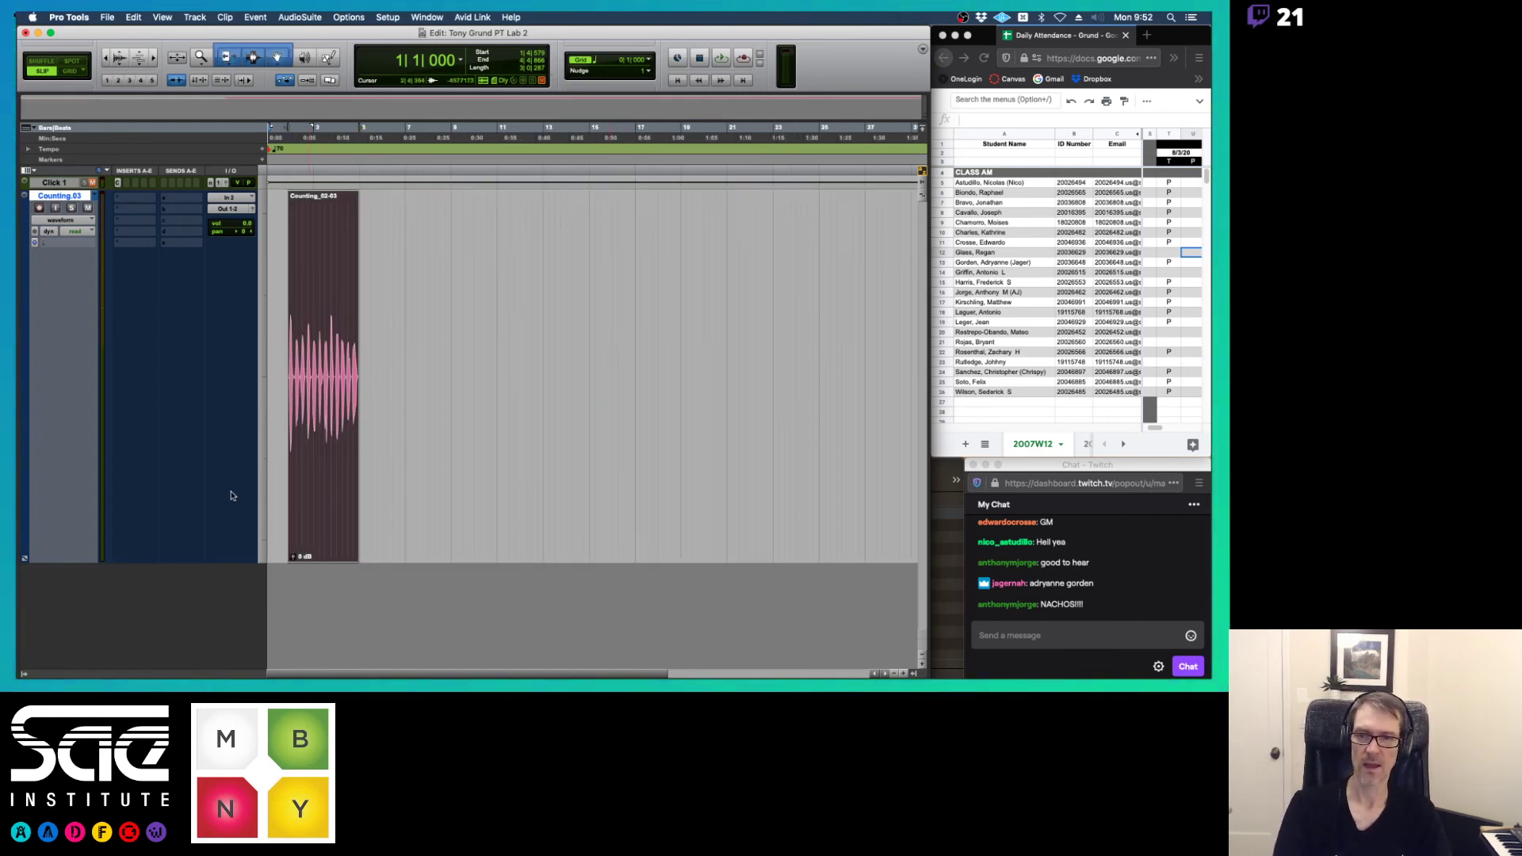
left_click_drag(326, 537, 626, 529)
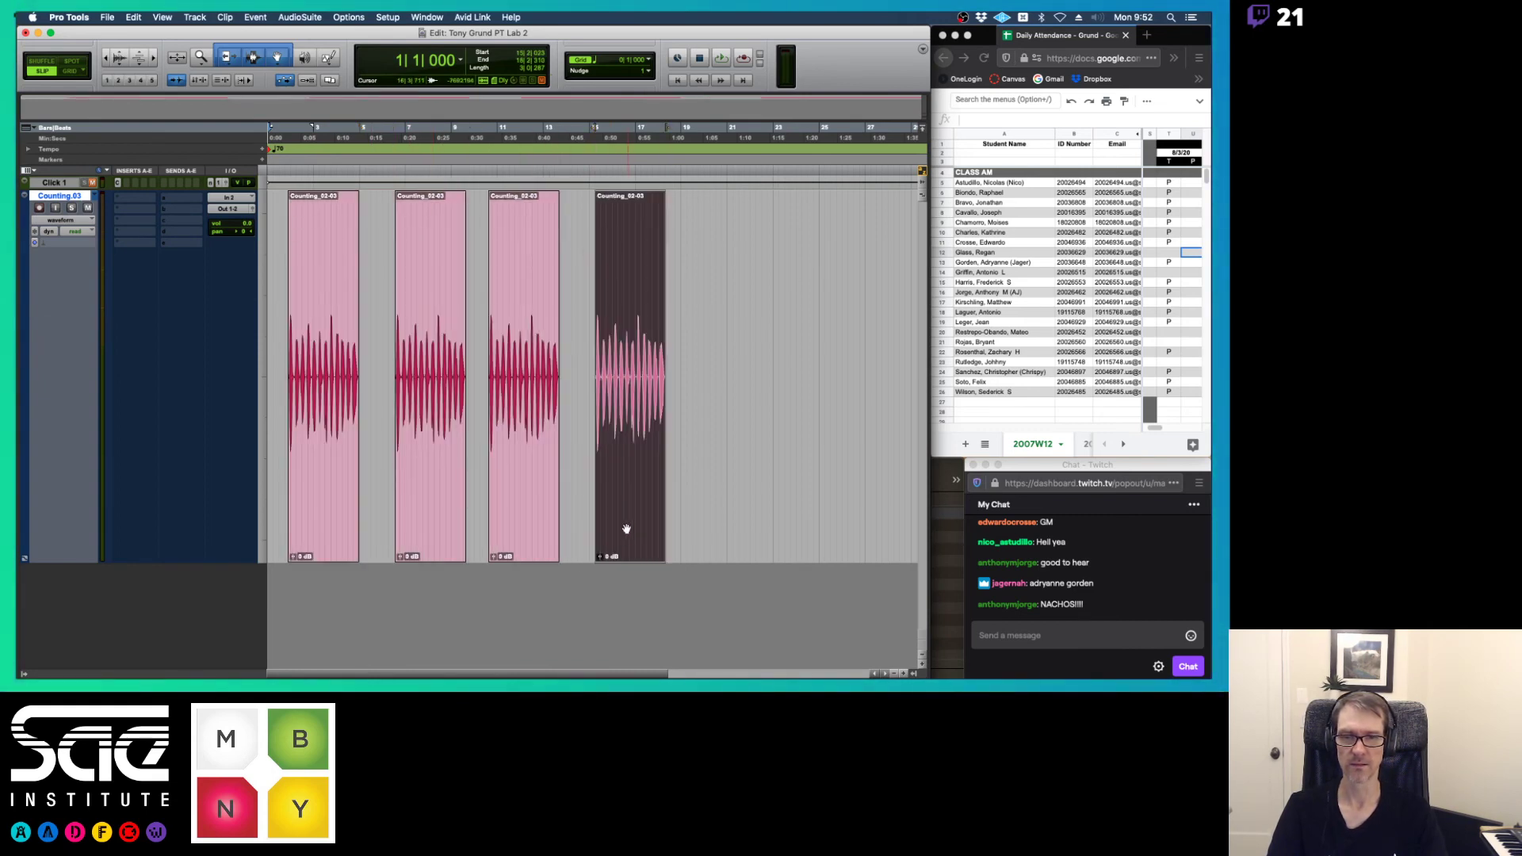
- Select all four Counting_02-03 clips and delete them, and undo the deletion
double_click(435, 291)
key("super+a")
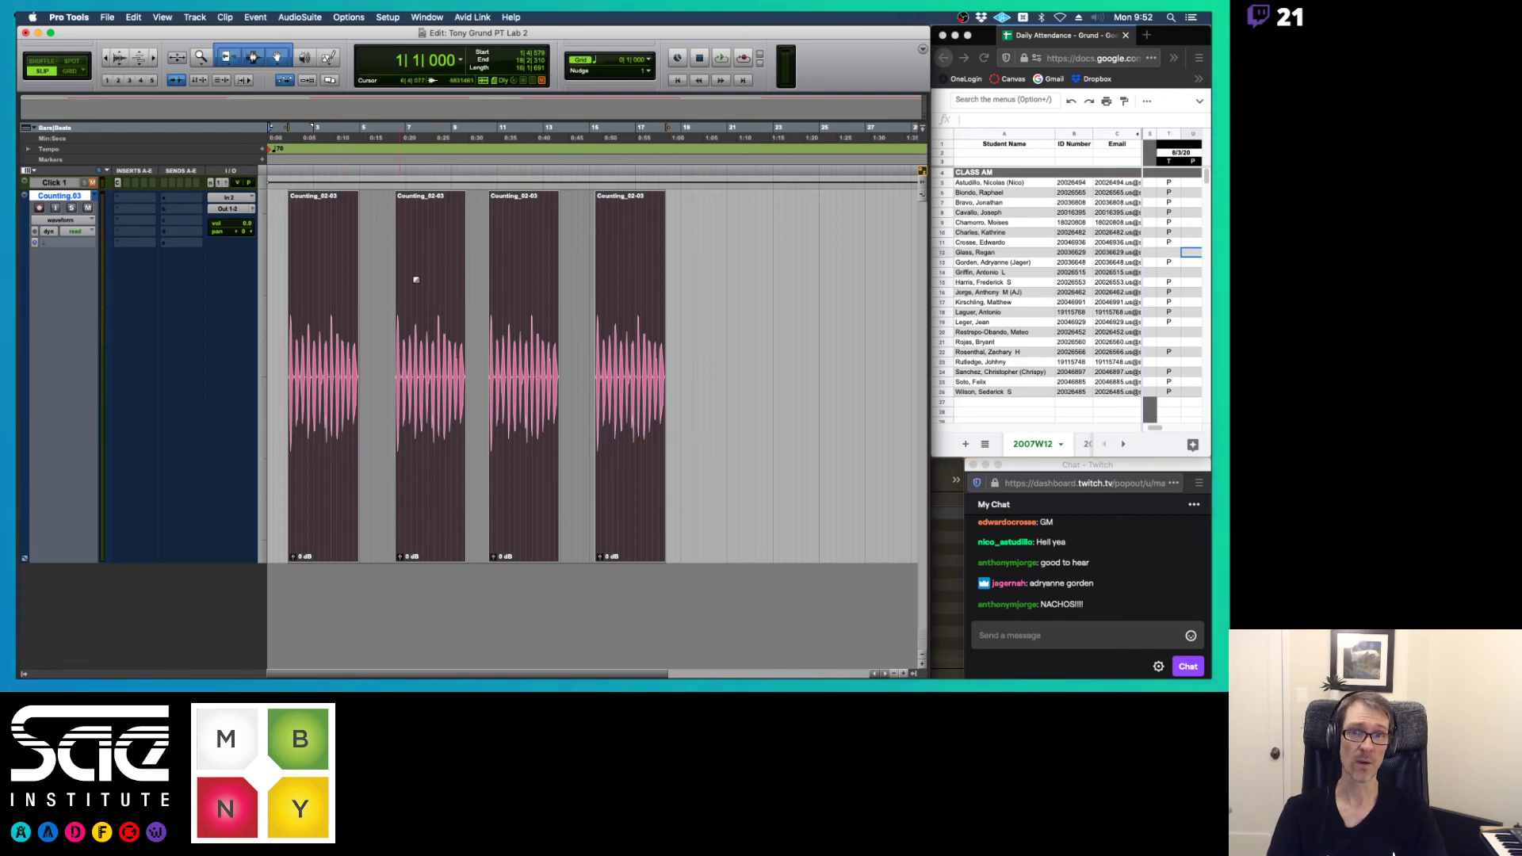
key("Delete")
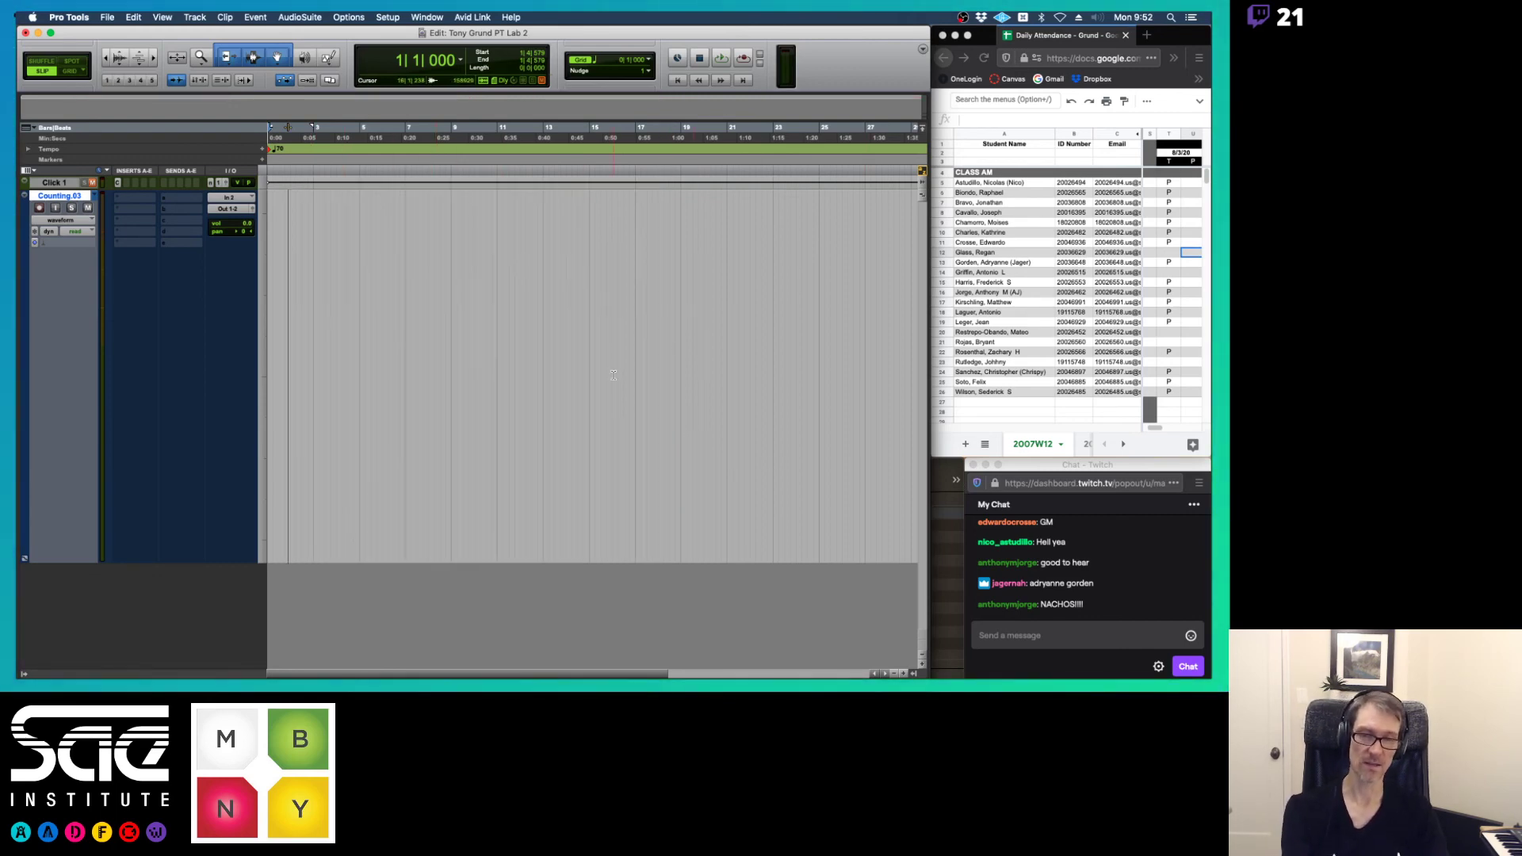
key("super+z")
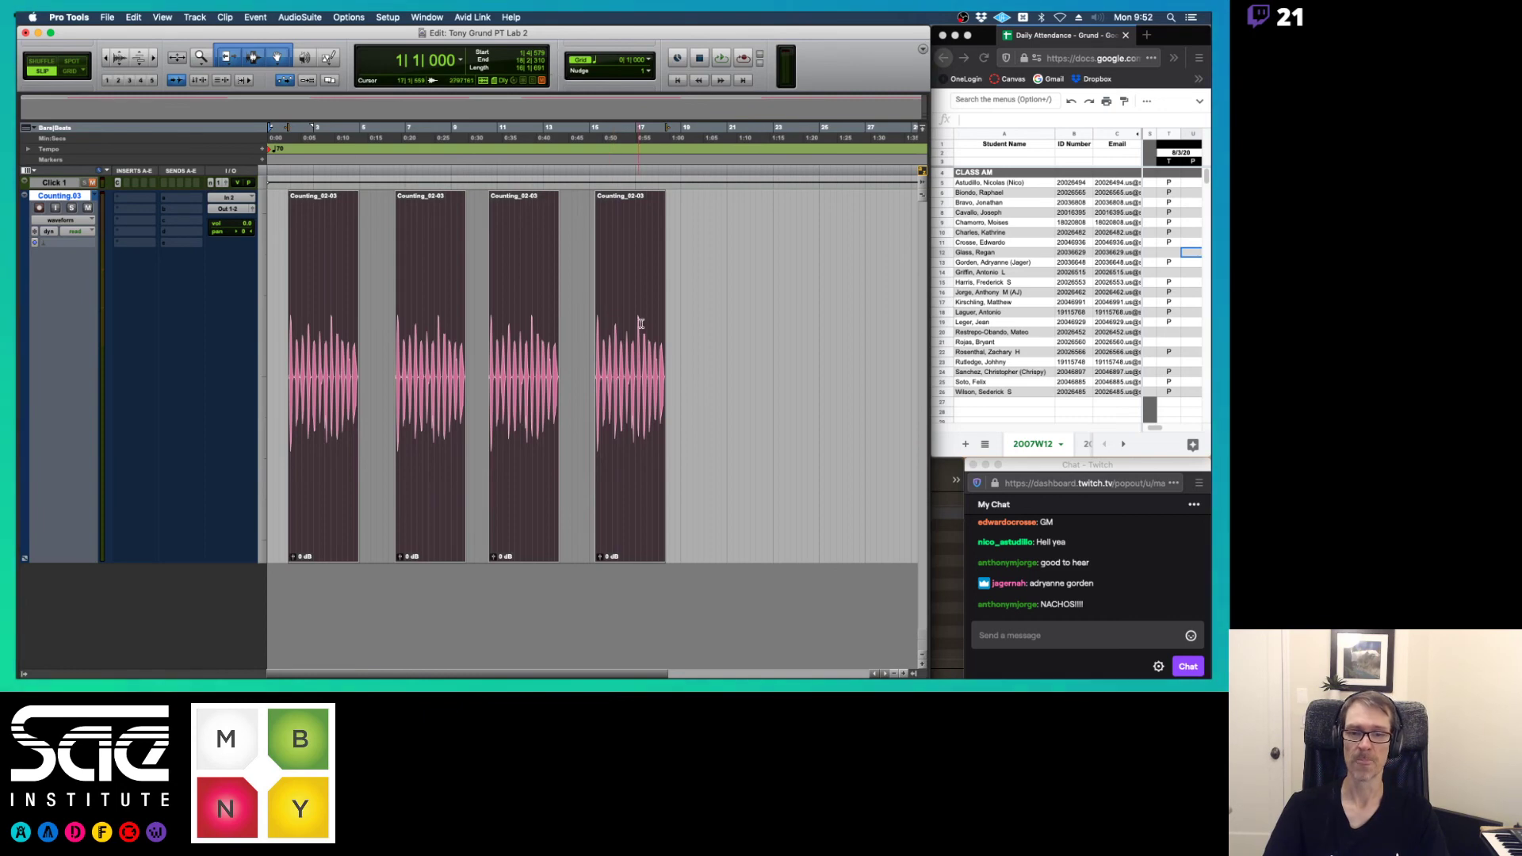
- Highlight the track from about bar 19 back to bar 5 across the last three clips, delete that range, and undo the deletion
left_click(689, 315)
left_click_drag(689, 316, 696, 282)
key("Delete")
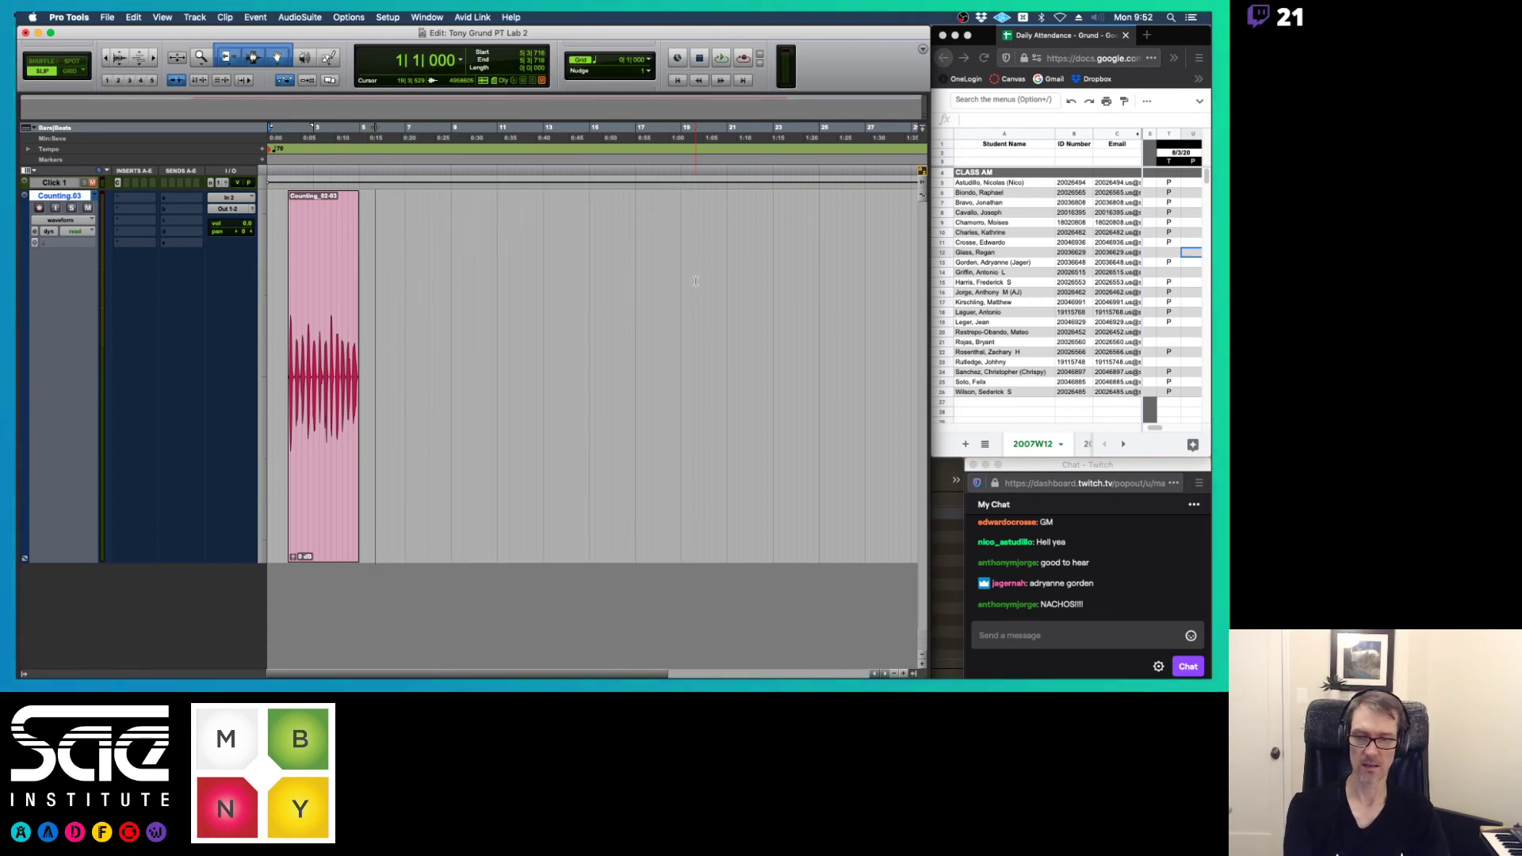
key("super+z")
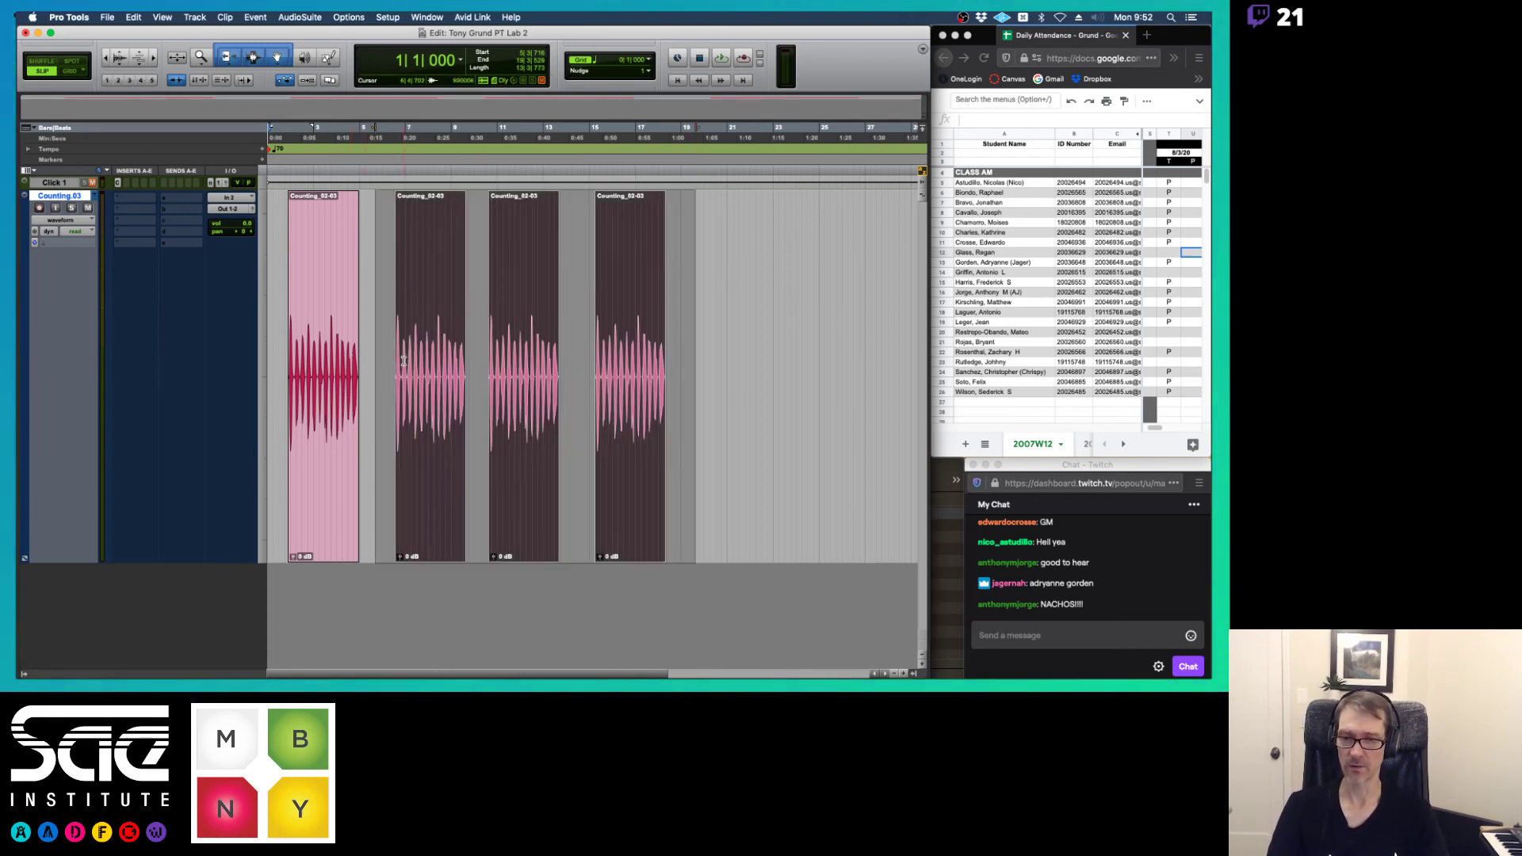
- Select the second Counting_02-03 clip and extend the selection through the last clip to the far end of the visible timeline
double_click(430, 287)
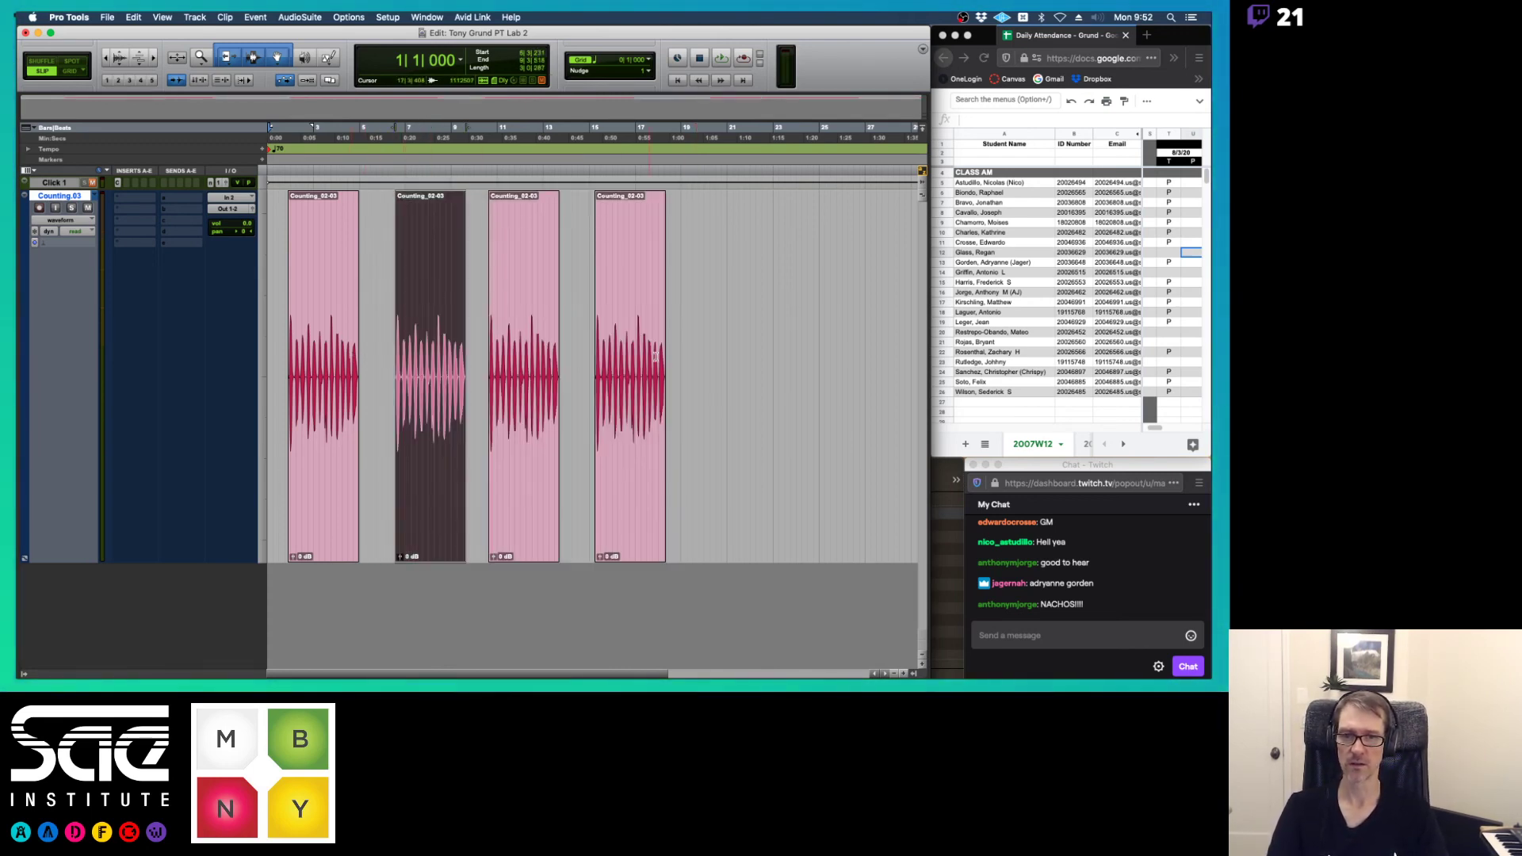
left_click(638, 336, "shift")
left_click_drag(649, 331, 797, 311)
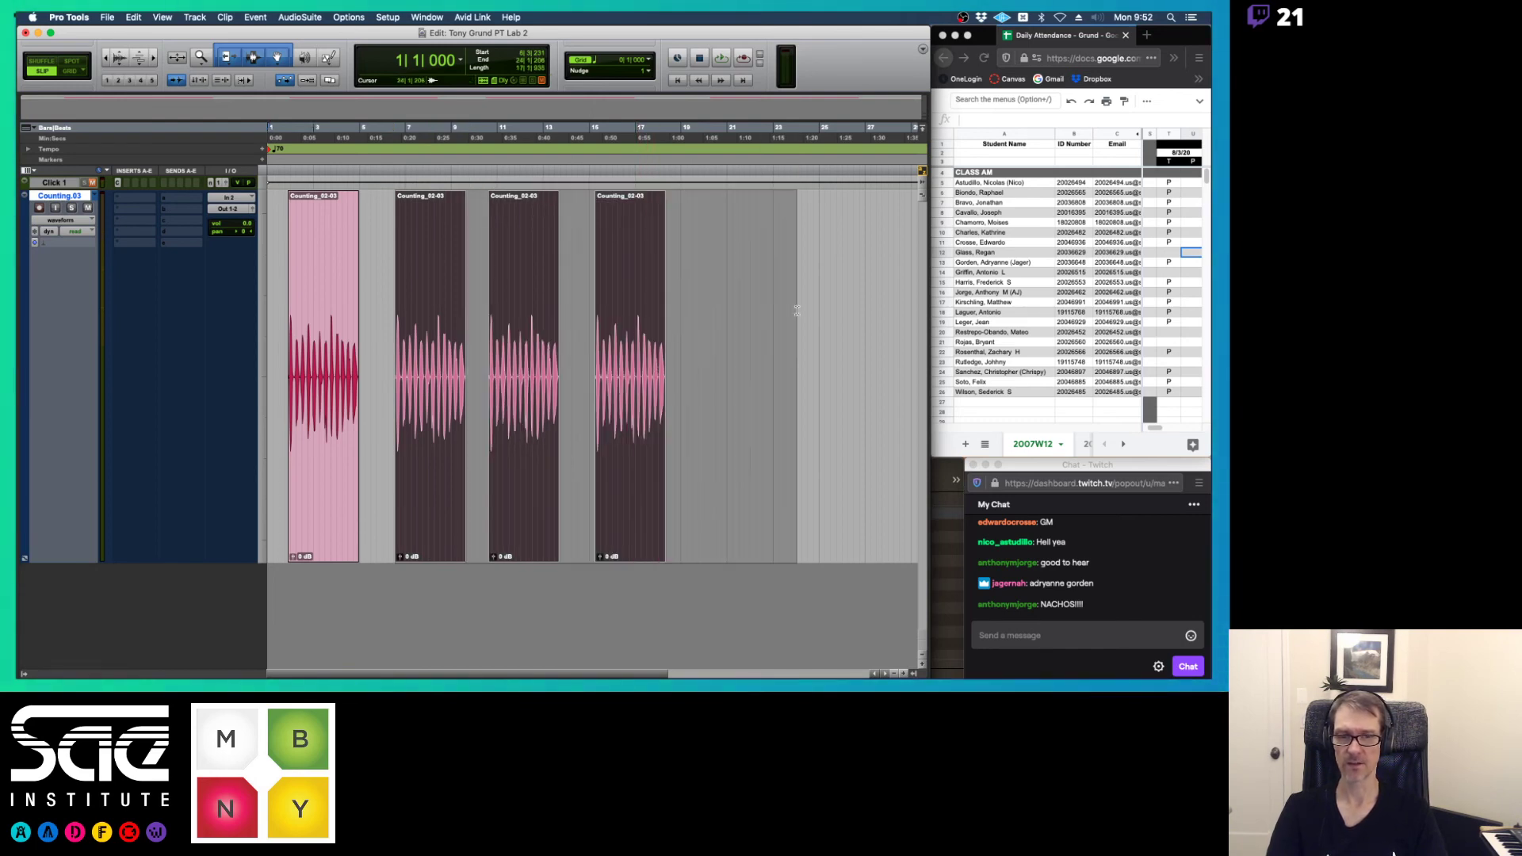
left_click_drag(898, 309, 899, 309)
- Place the edit cursor just before the first clip and extend the selection to several end points, finishing at about bar 28
left_click(281, 291)
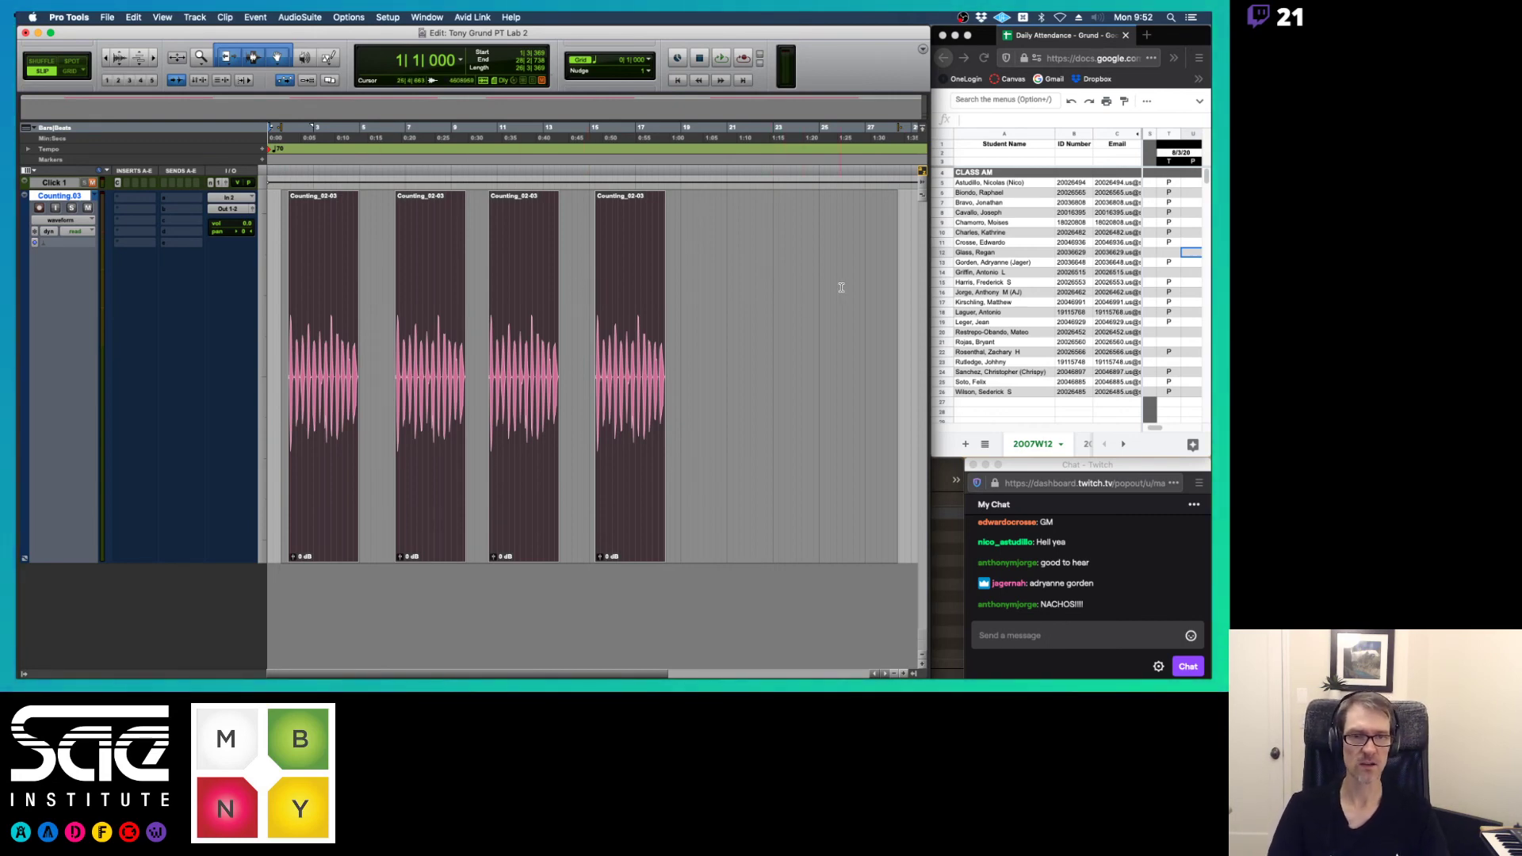
left_click(876, 310, "shift")
left_click(810, 310, "shift")
left_click(732, 306, "shift")
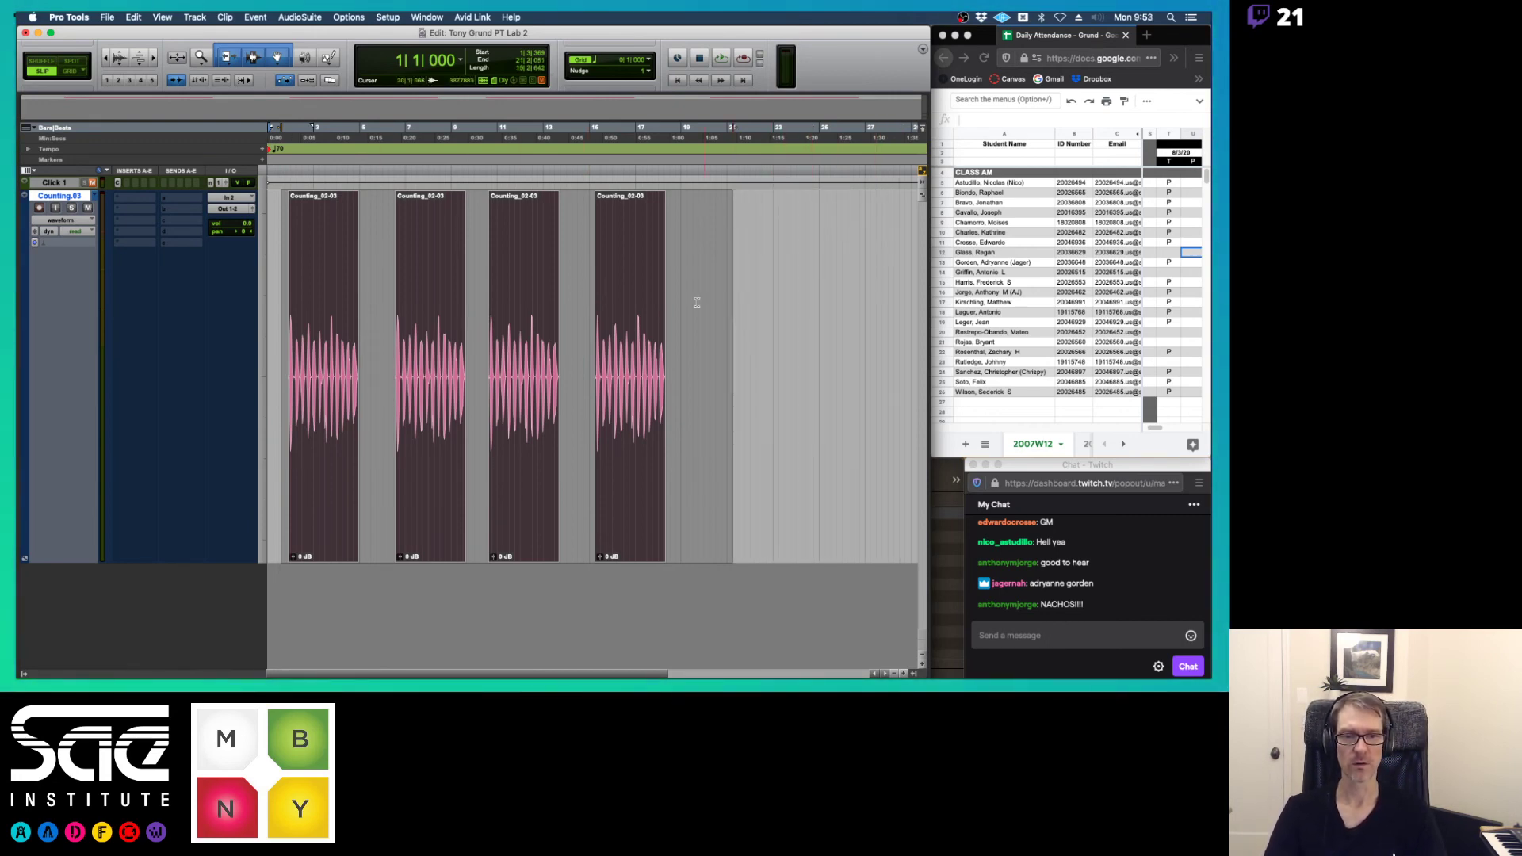
left_click(871, 286, "shift")
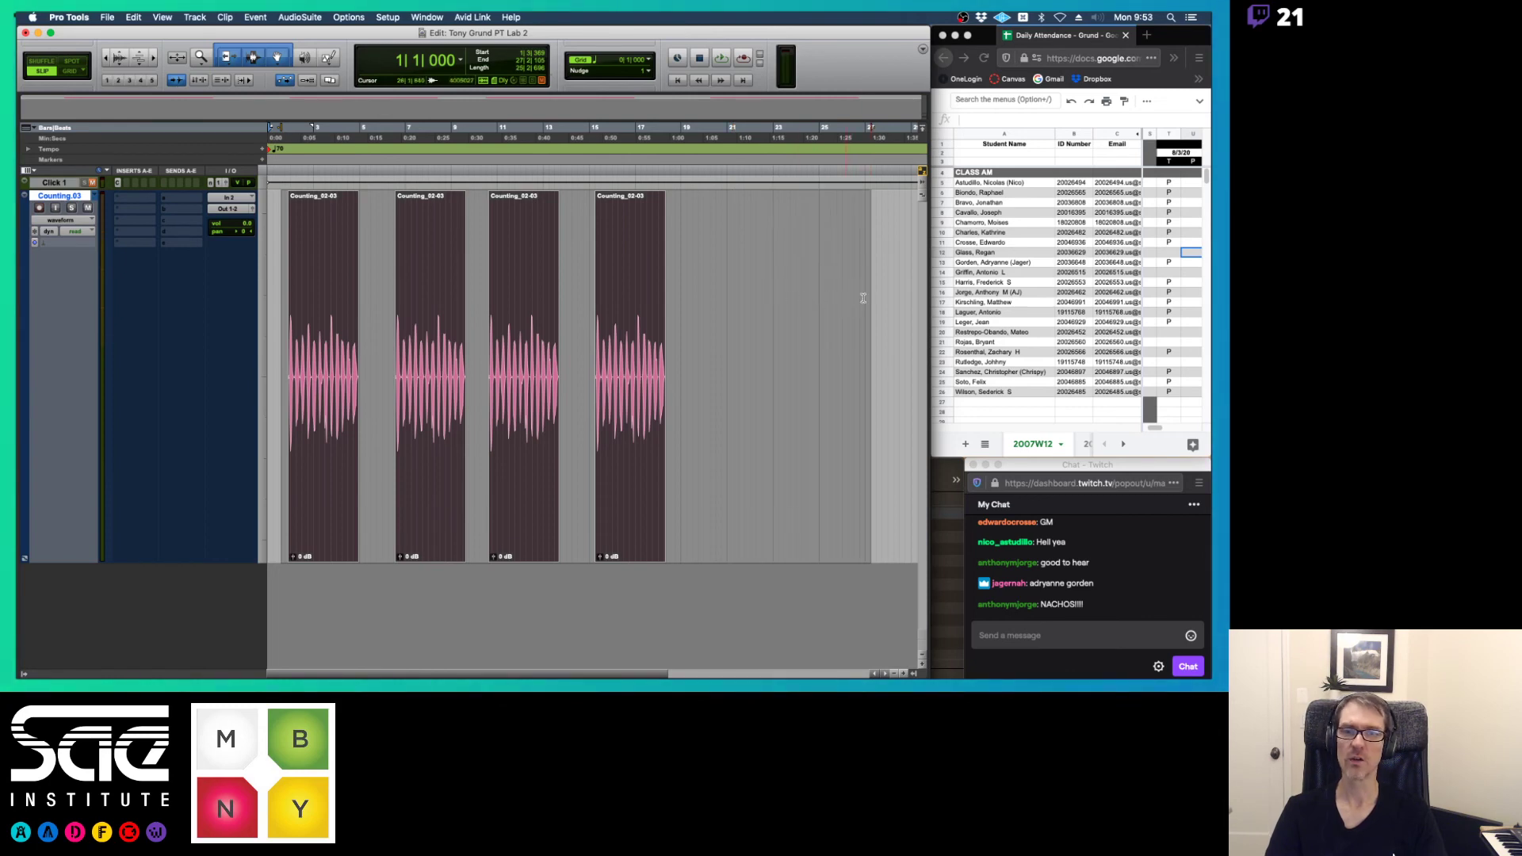
left_click(808, 296, "shift")
left_click(781, 297, "shift")
left_click(909, 298, "shift")
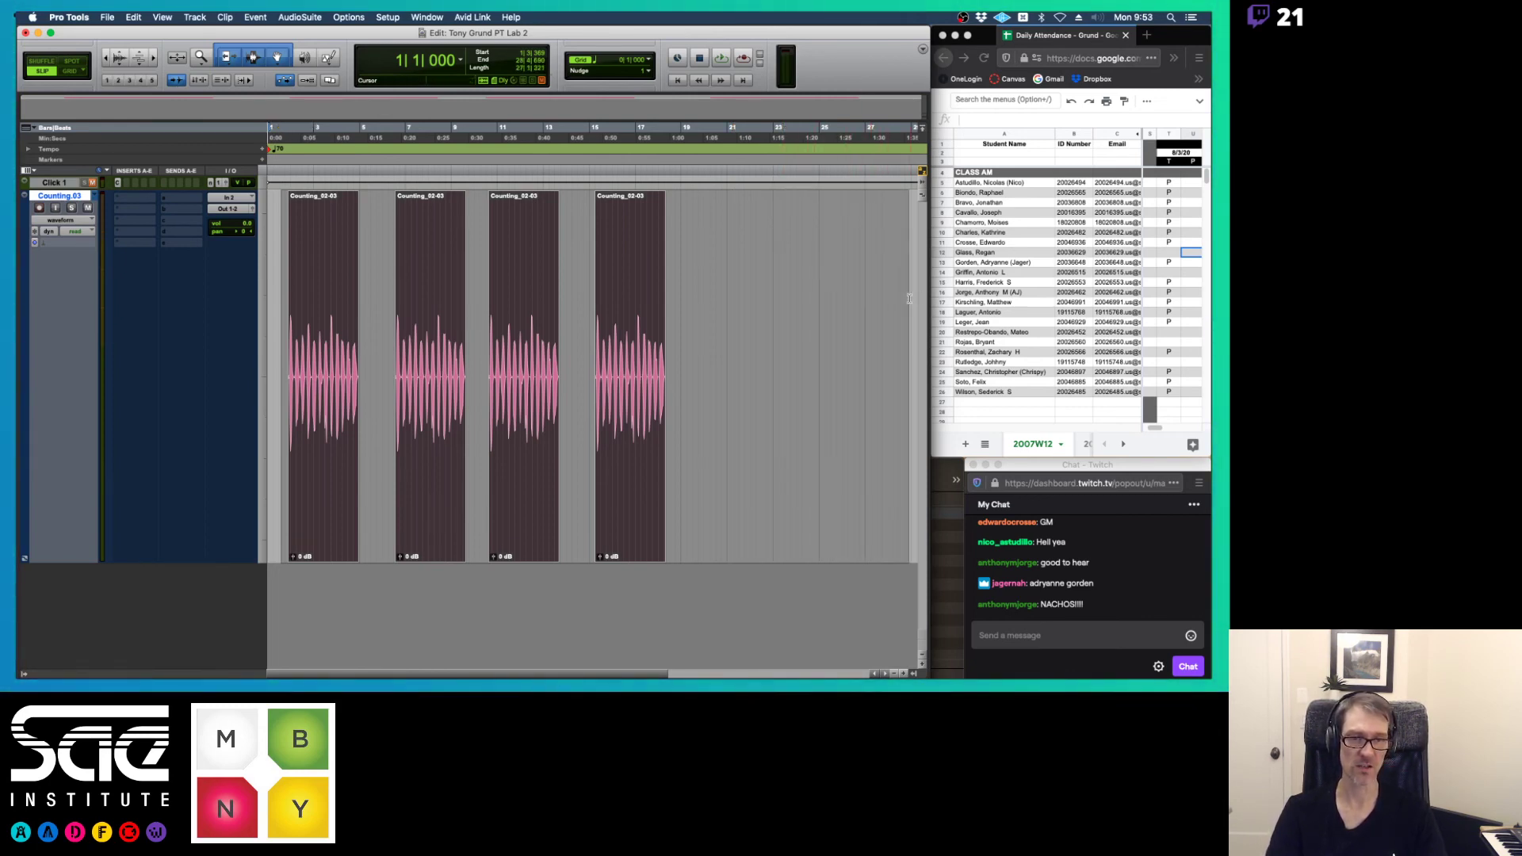
- Adjust the selection's start point to the end of the first clip, and clear the selection by placing the edit cursor after that clip
left_click_drag(271, 314, 310, 282)
left_click_drag(471, 278, 353, 279)
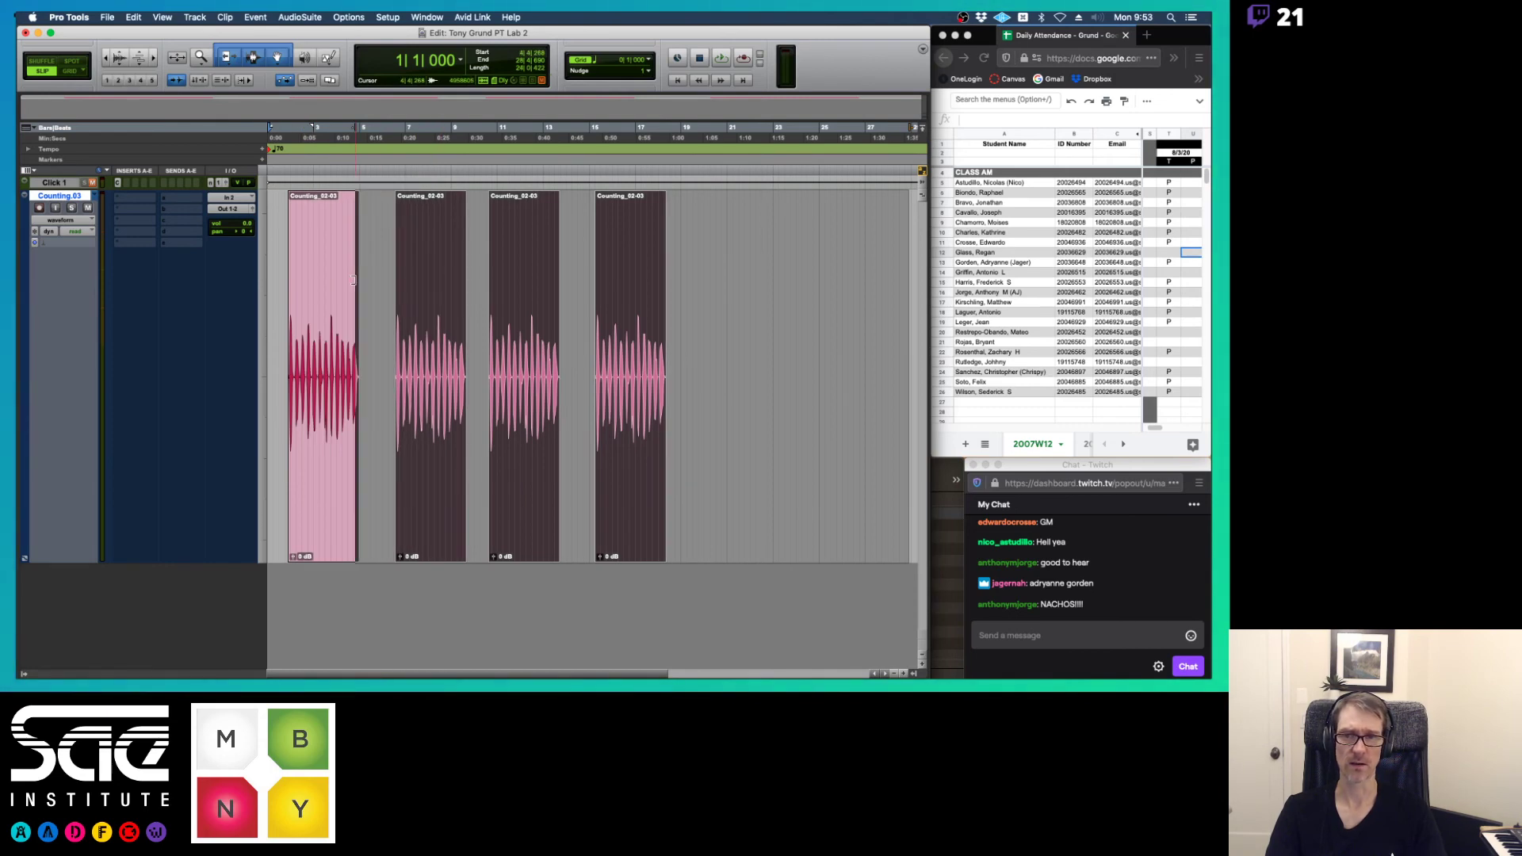
left_click(376, 281)
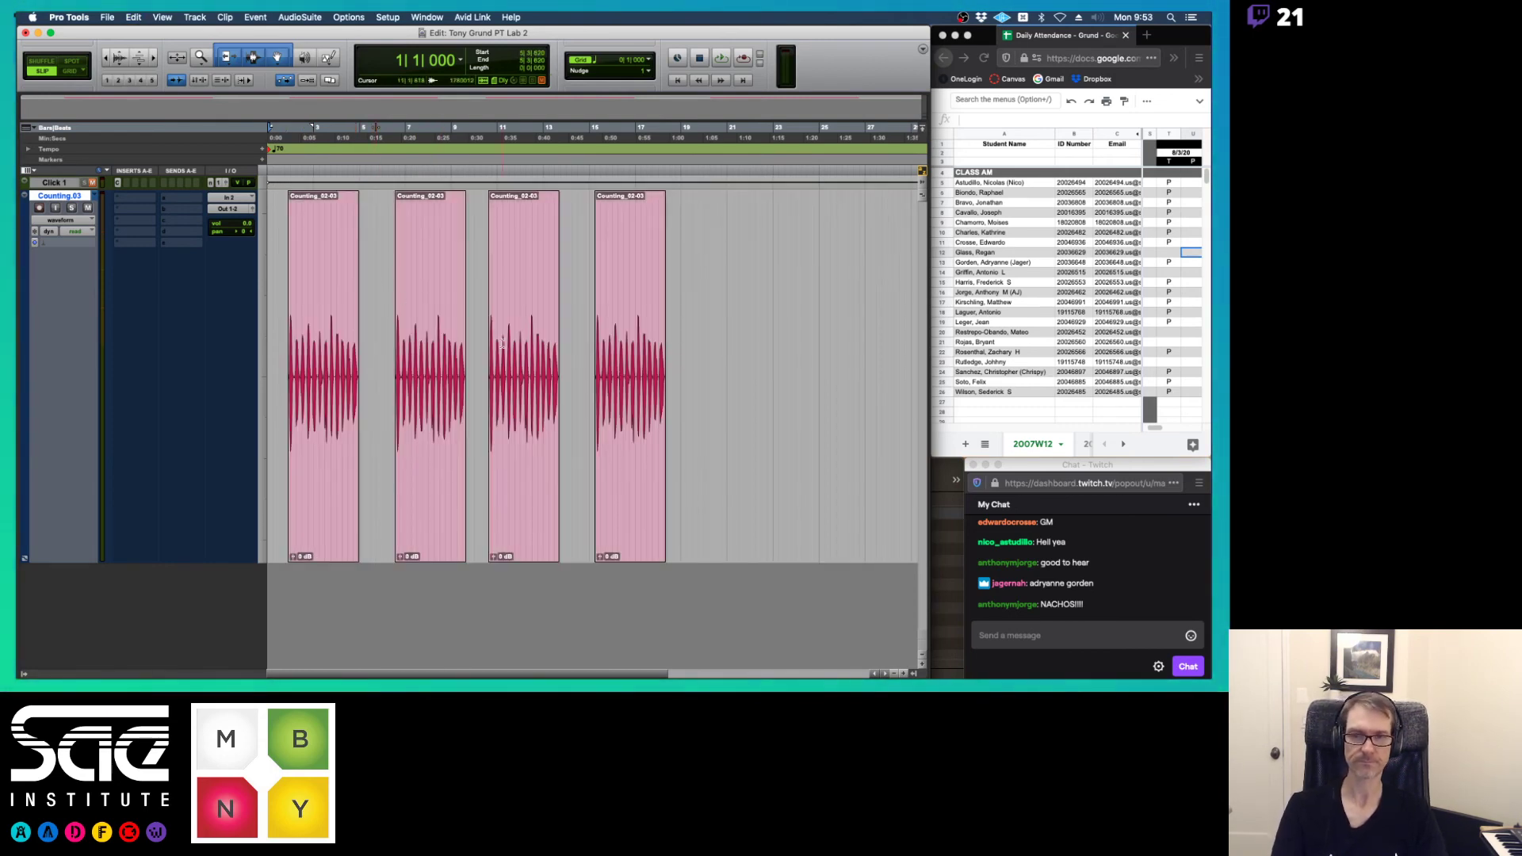
- Select from the second Counting_02-03 clip to just past the last clip, and delete the three clips
double_click(416, 340)
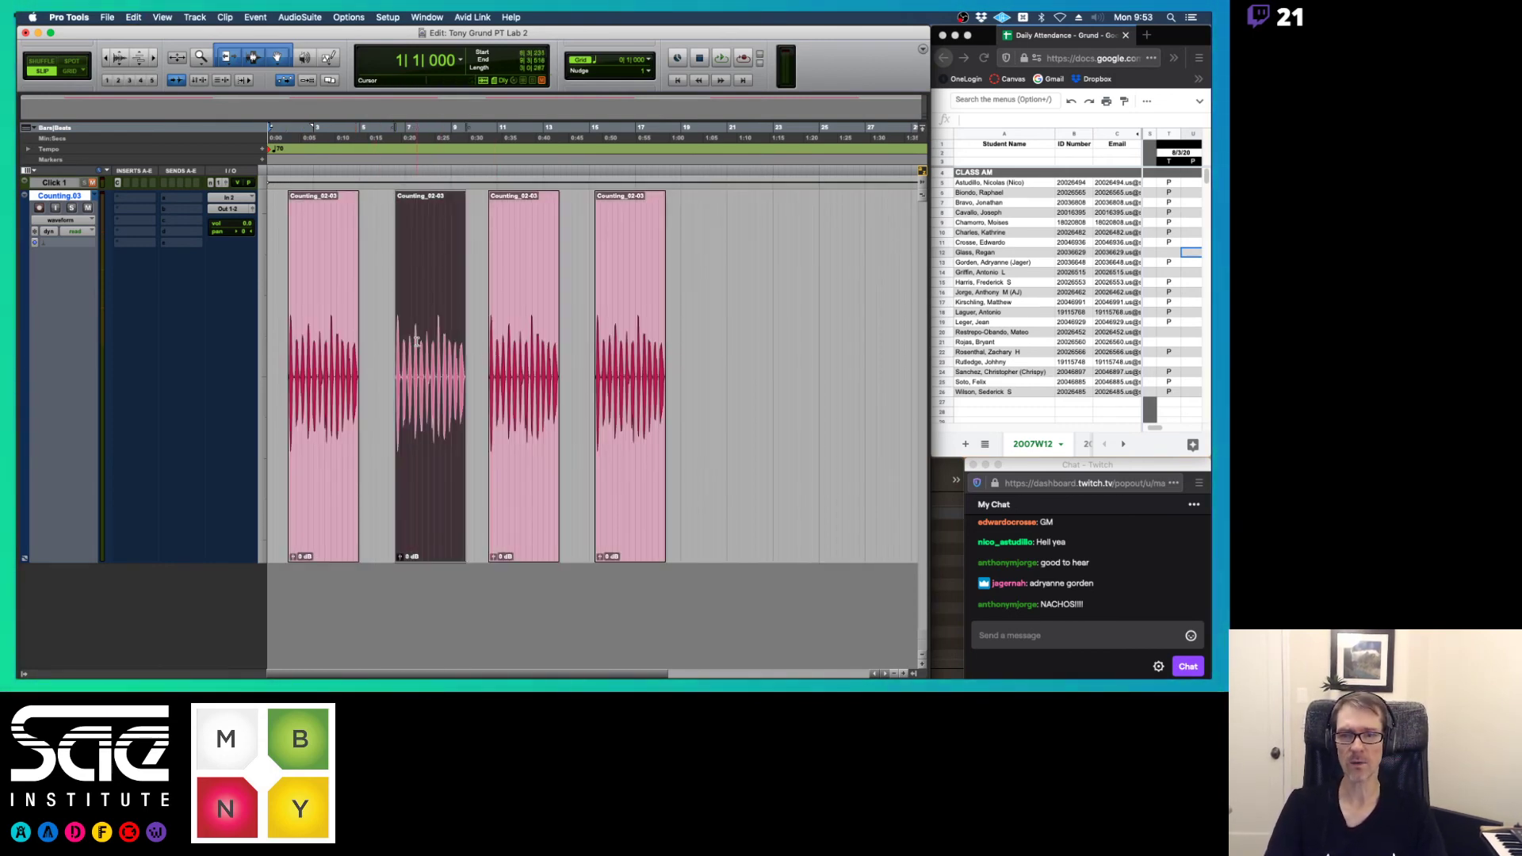
left_click(700, 343, "shift")
key("Delete")
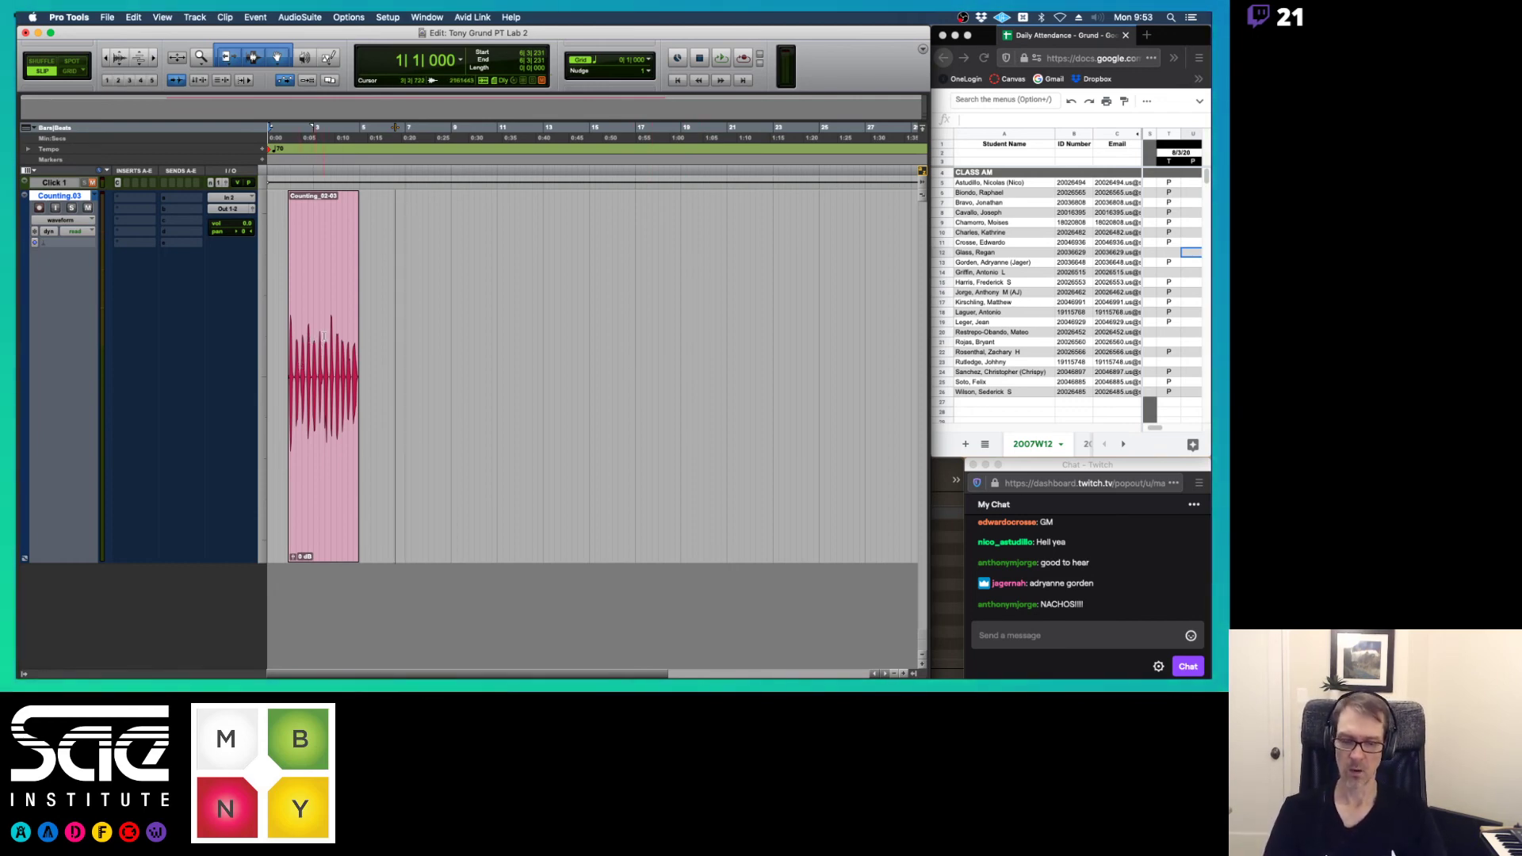
- Highlight the seventh spoken number in the remaining Counting_02-03 clip, around bar 3
key("super+bracketright")
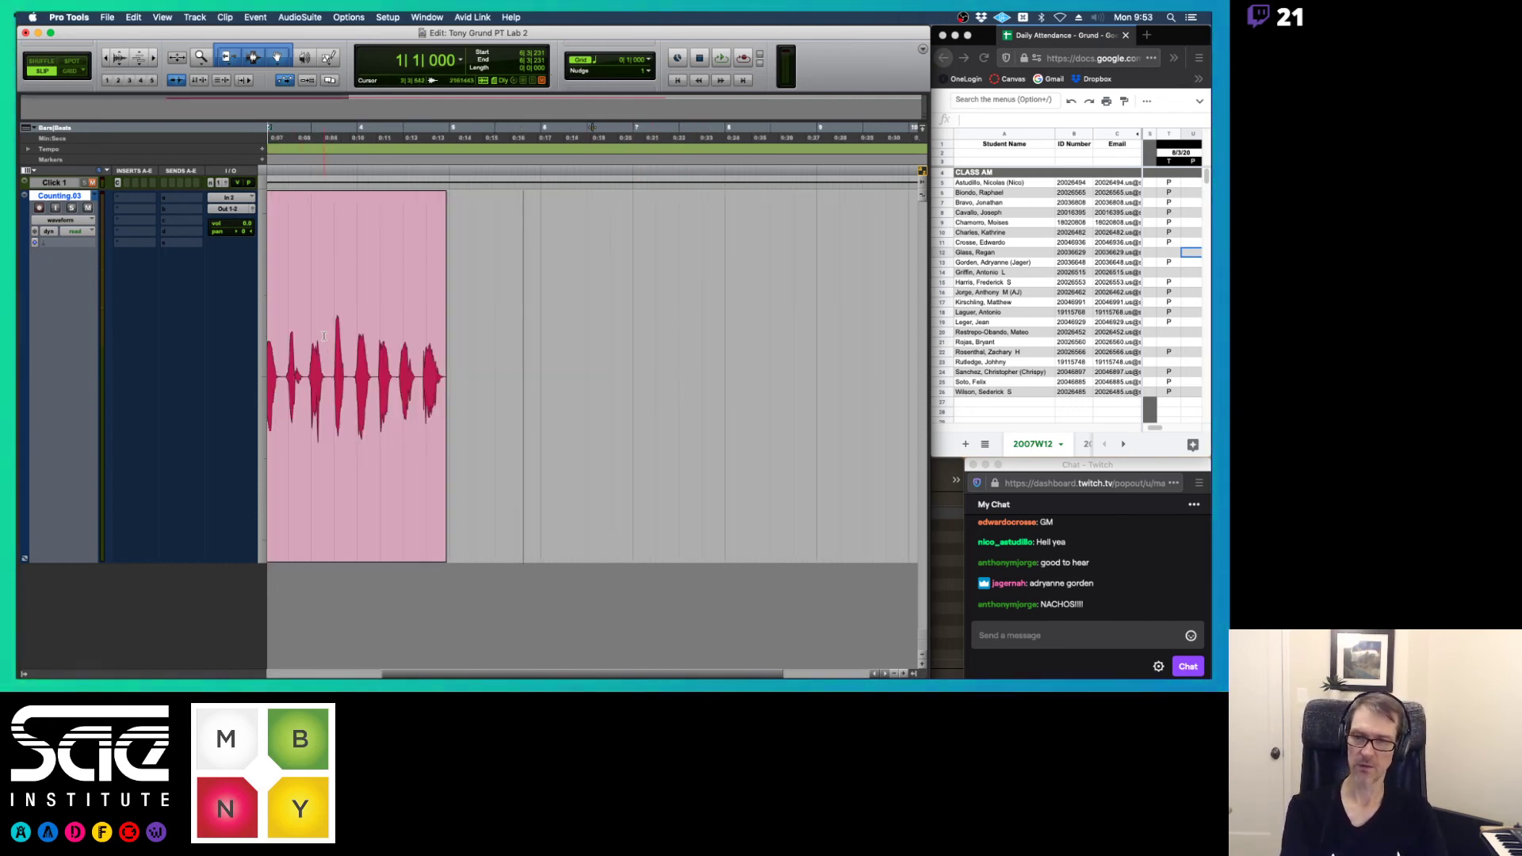
key("super+bracketleft")
key("super+bracketright")
key("super+bracketright")
key("super+bracketright")
key("super+bracketright")
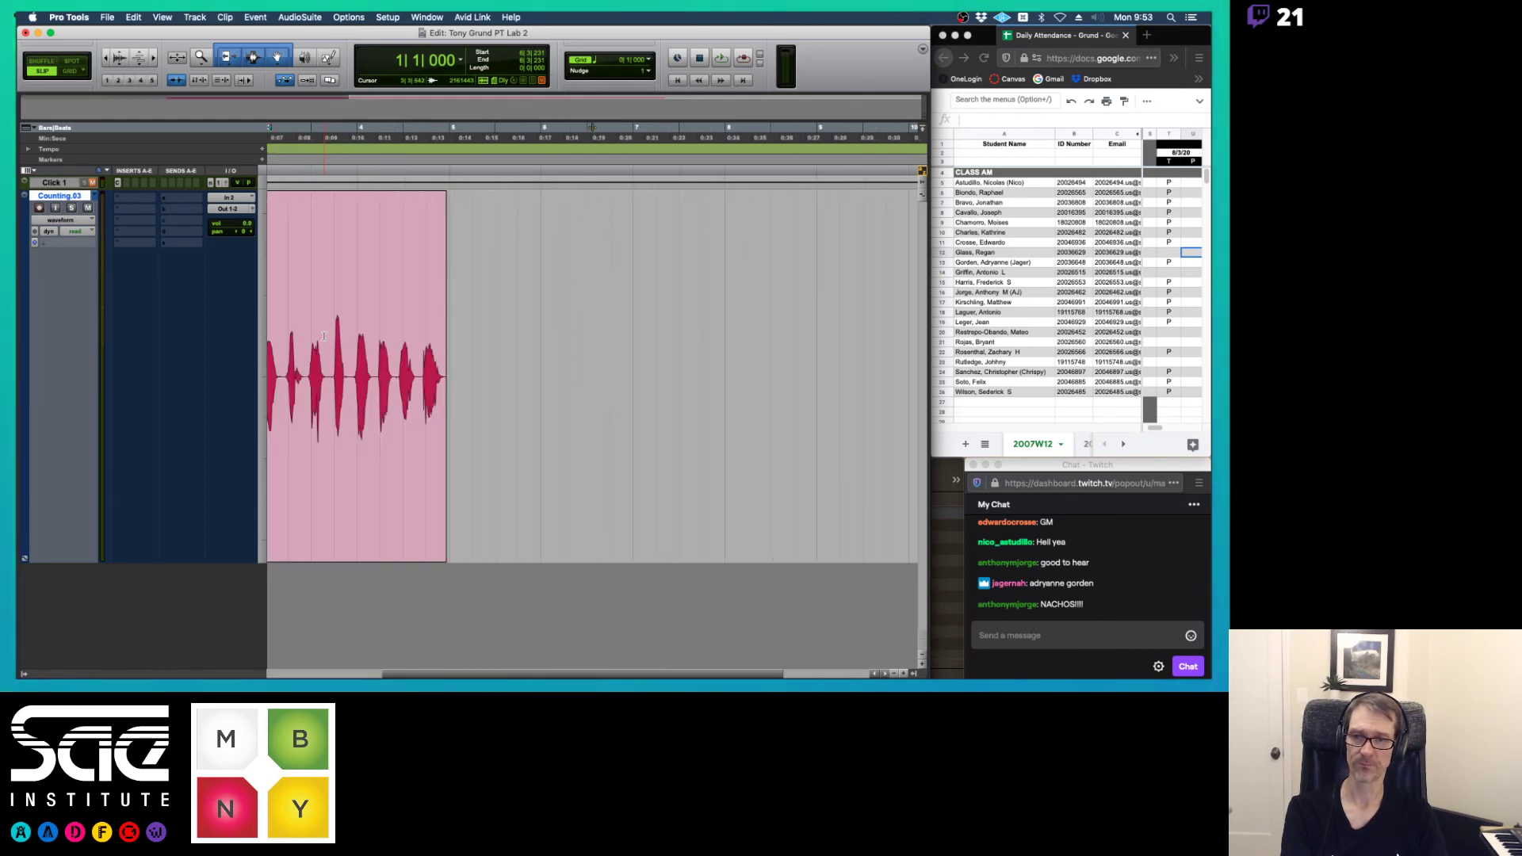
key("super+bracketleft")
key("super+bracketleft")
key("super+bracketleft")
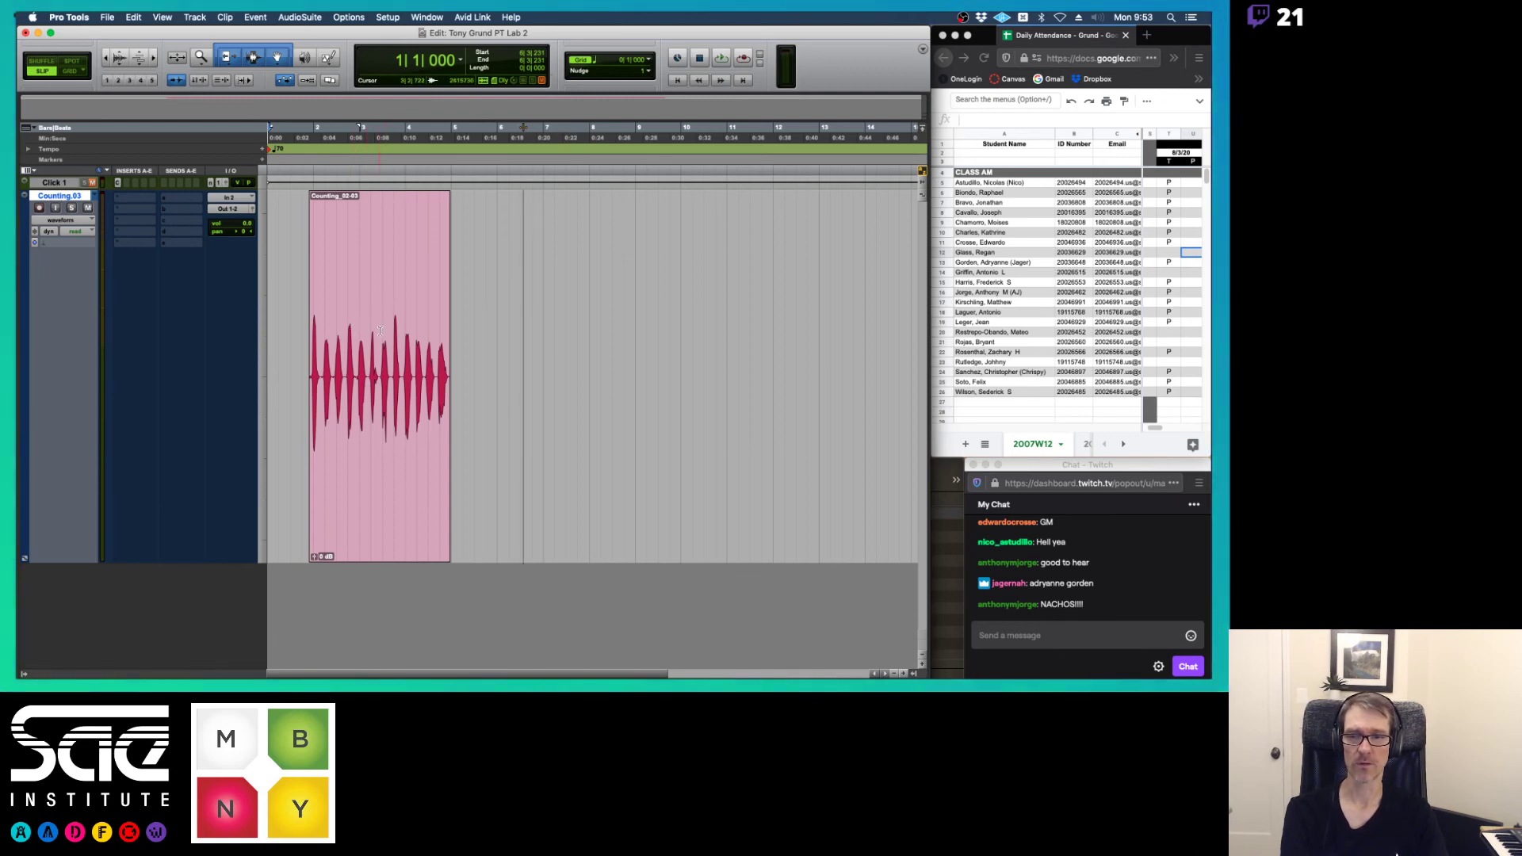
left_click_drag(379, 331, 389, 333)
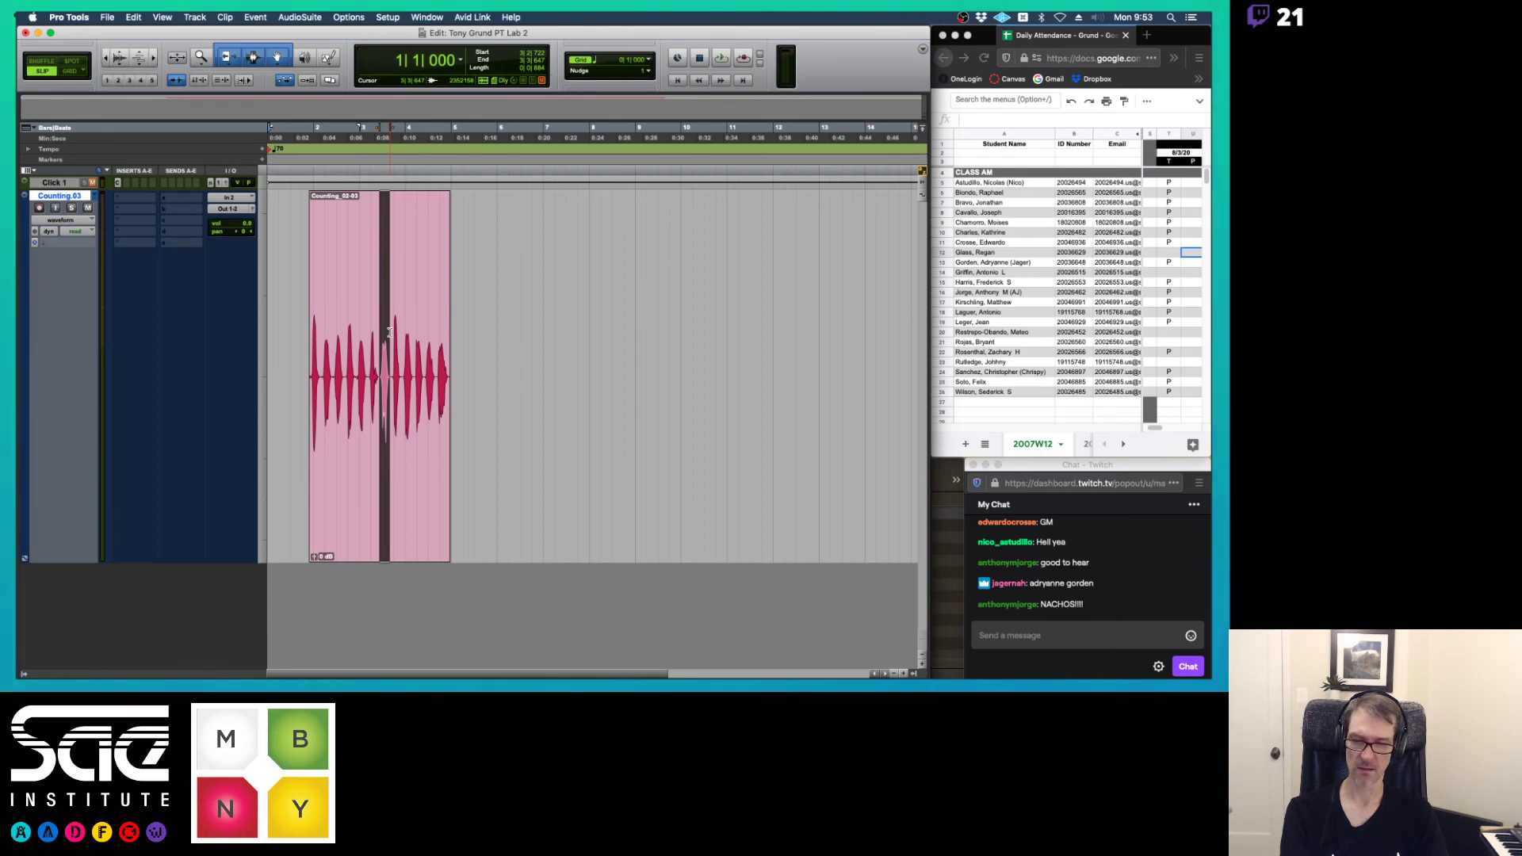
- Examine the start point of the highlighted section of Counting_02-03 at increasingly close zoom
key("super+bracketright")
key("super+bracketright")
key("super+bracketright")
key("super+bracketright")
key("super+bracketright")
key("super+bracketright")
key("super+bracketright")
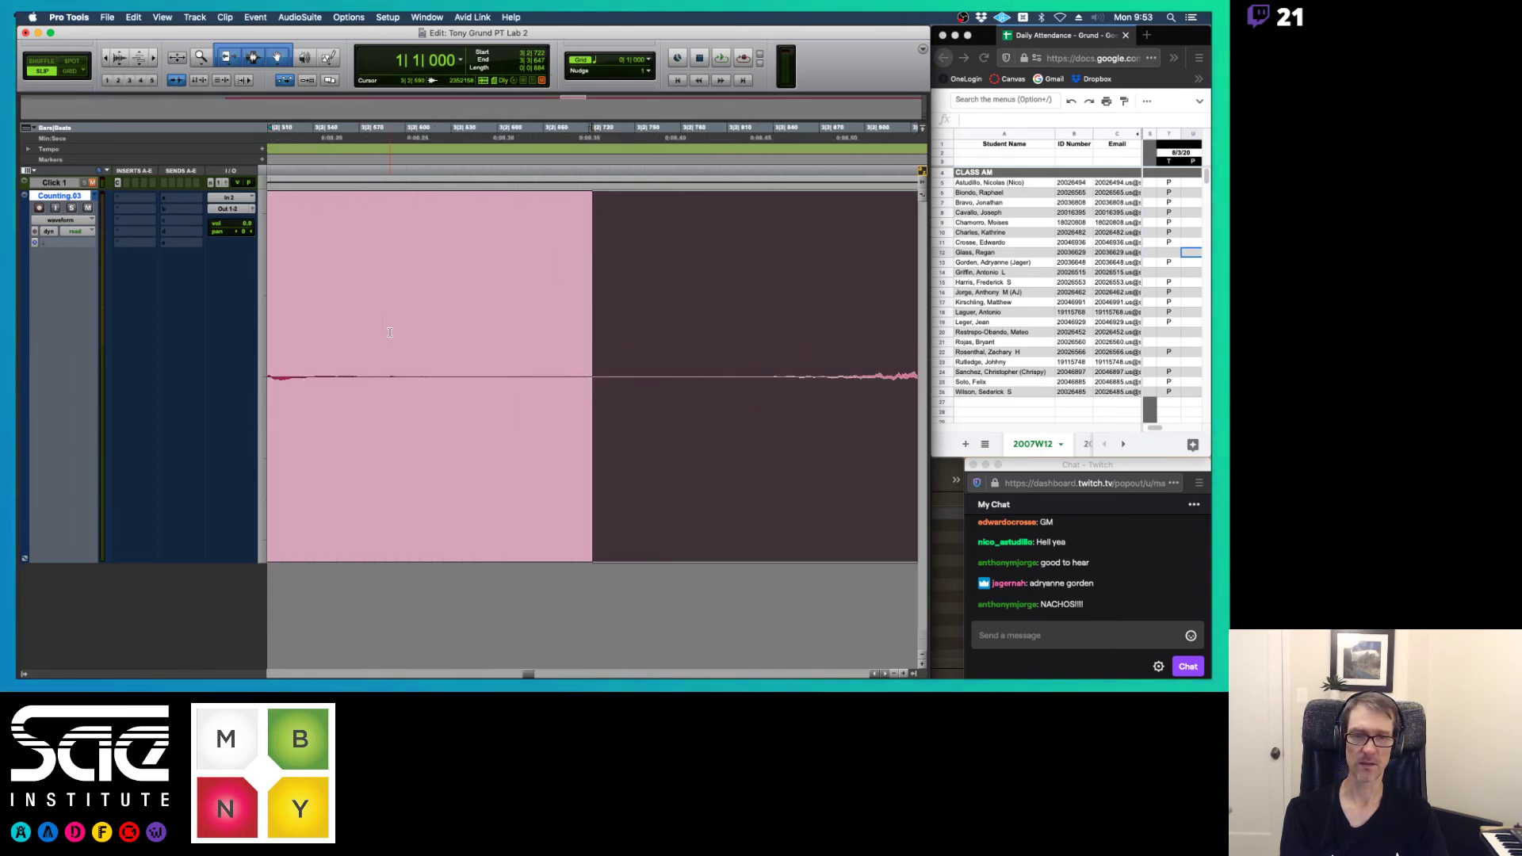
key("super+bracketright")
key("super+bracketright")
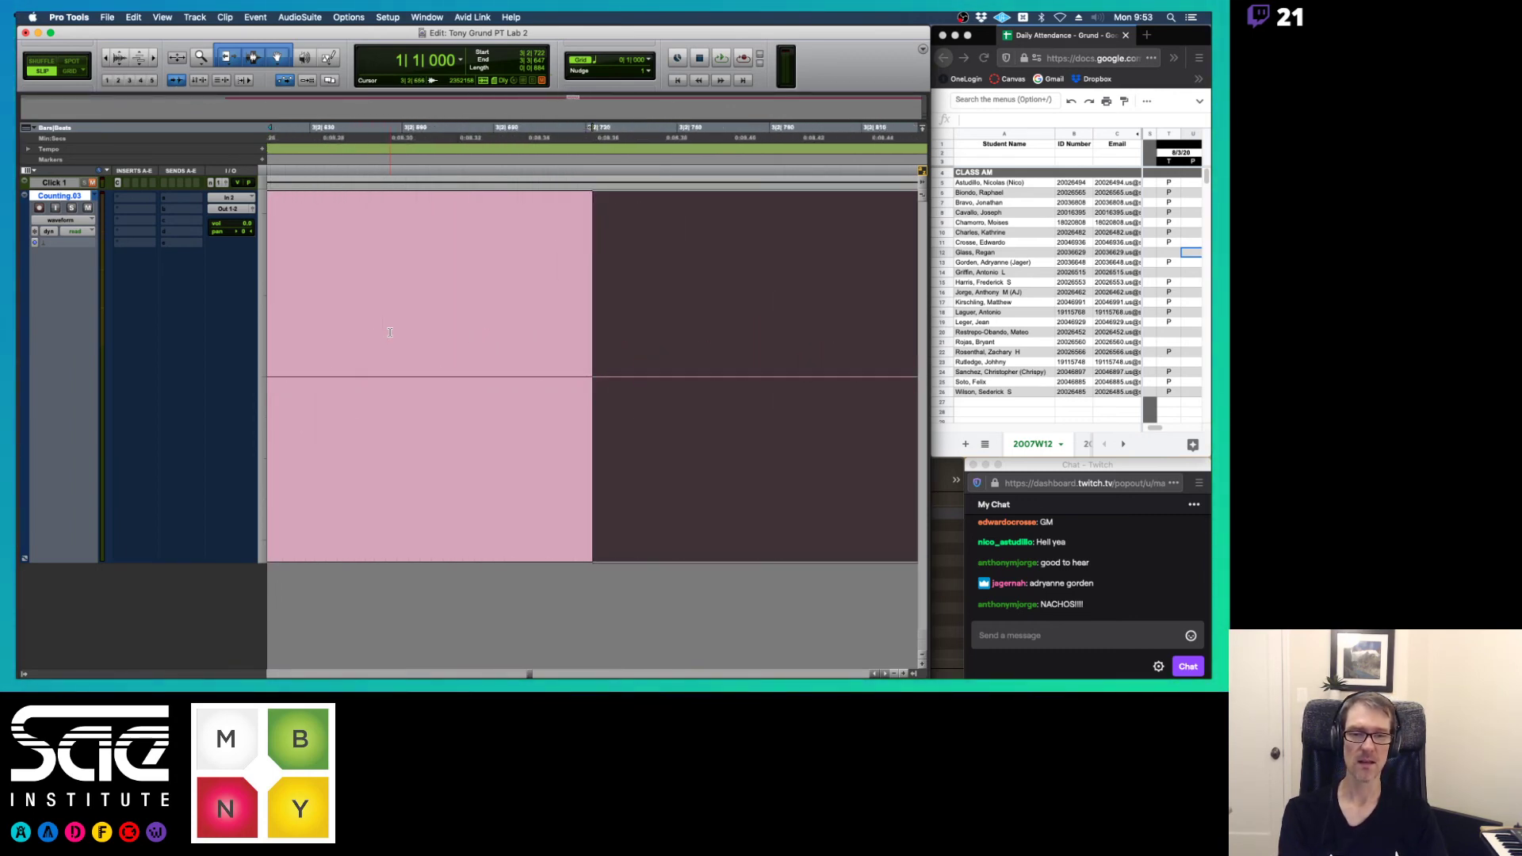
key("super+bracketleft")
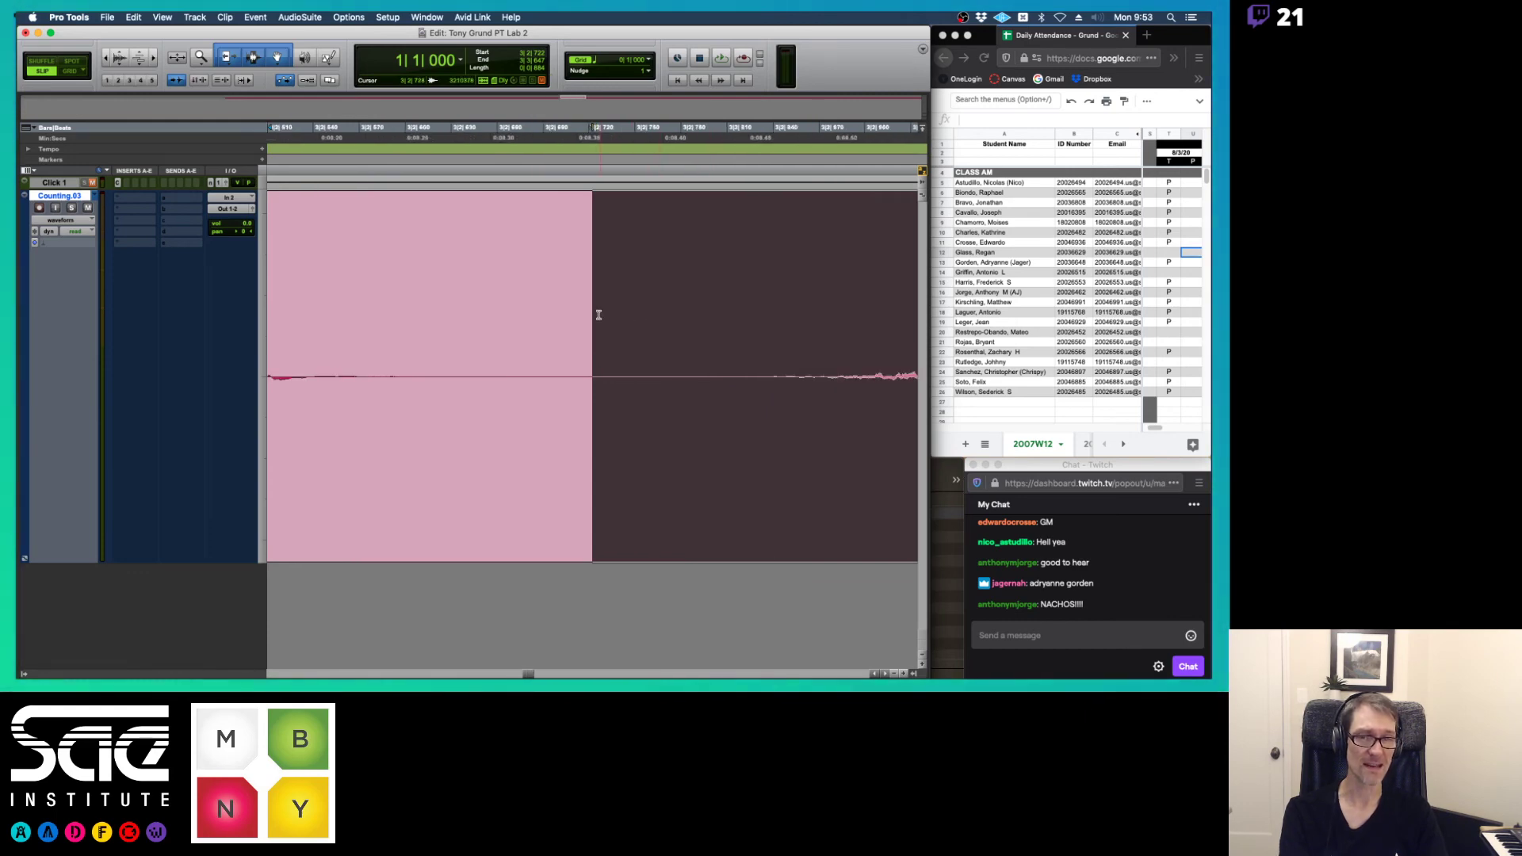
key("super+bracketleft")
key("super+bracketright")
key("super+bracketright")
key("super+bracketright")
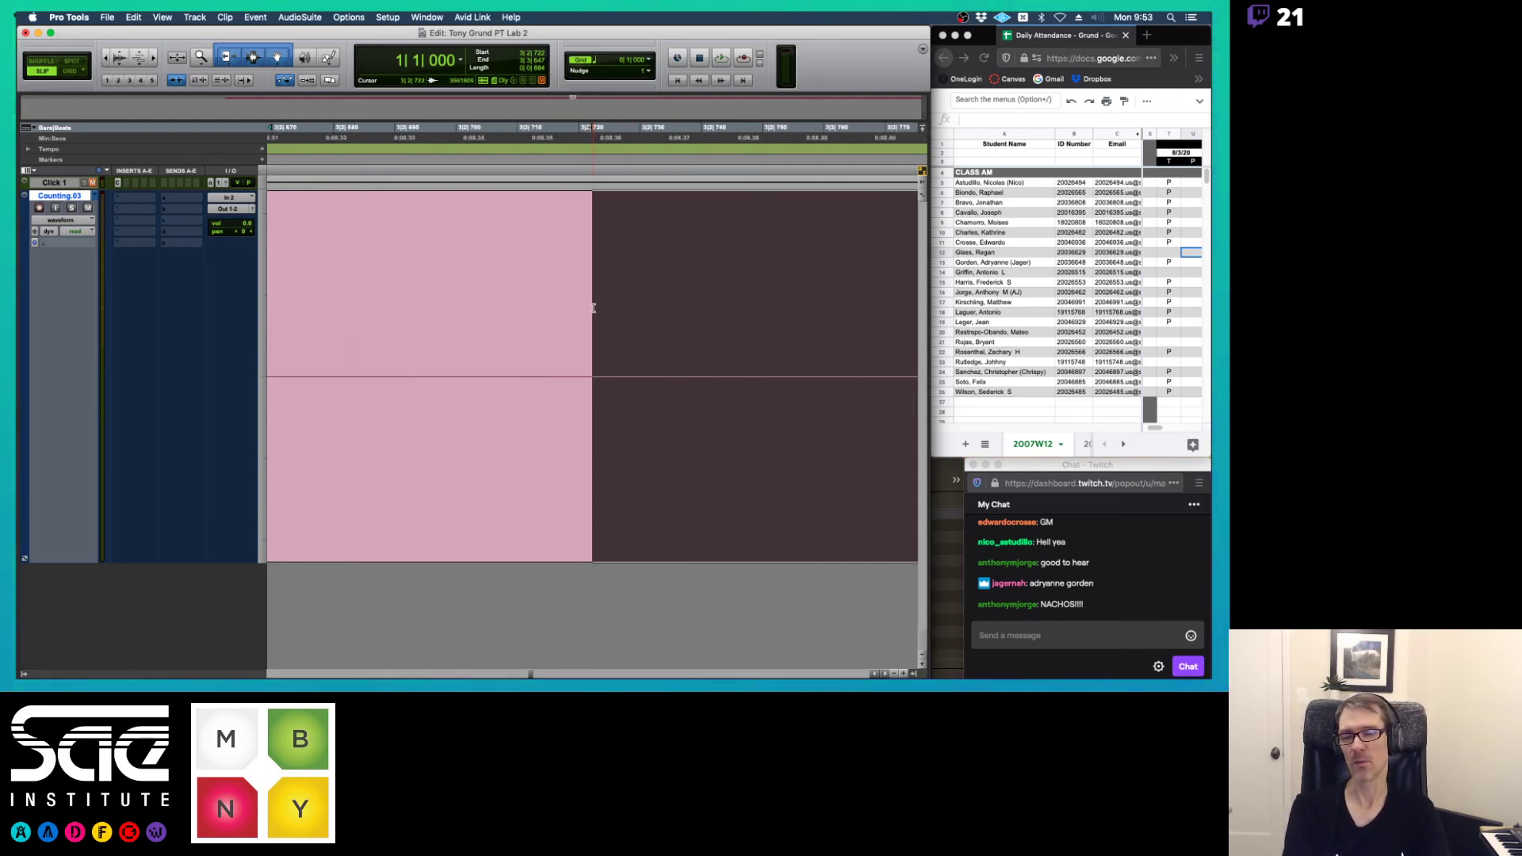
key("super+bracketright")
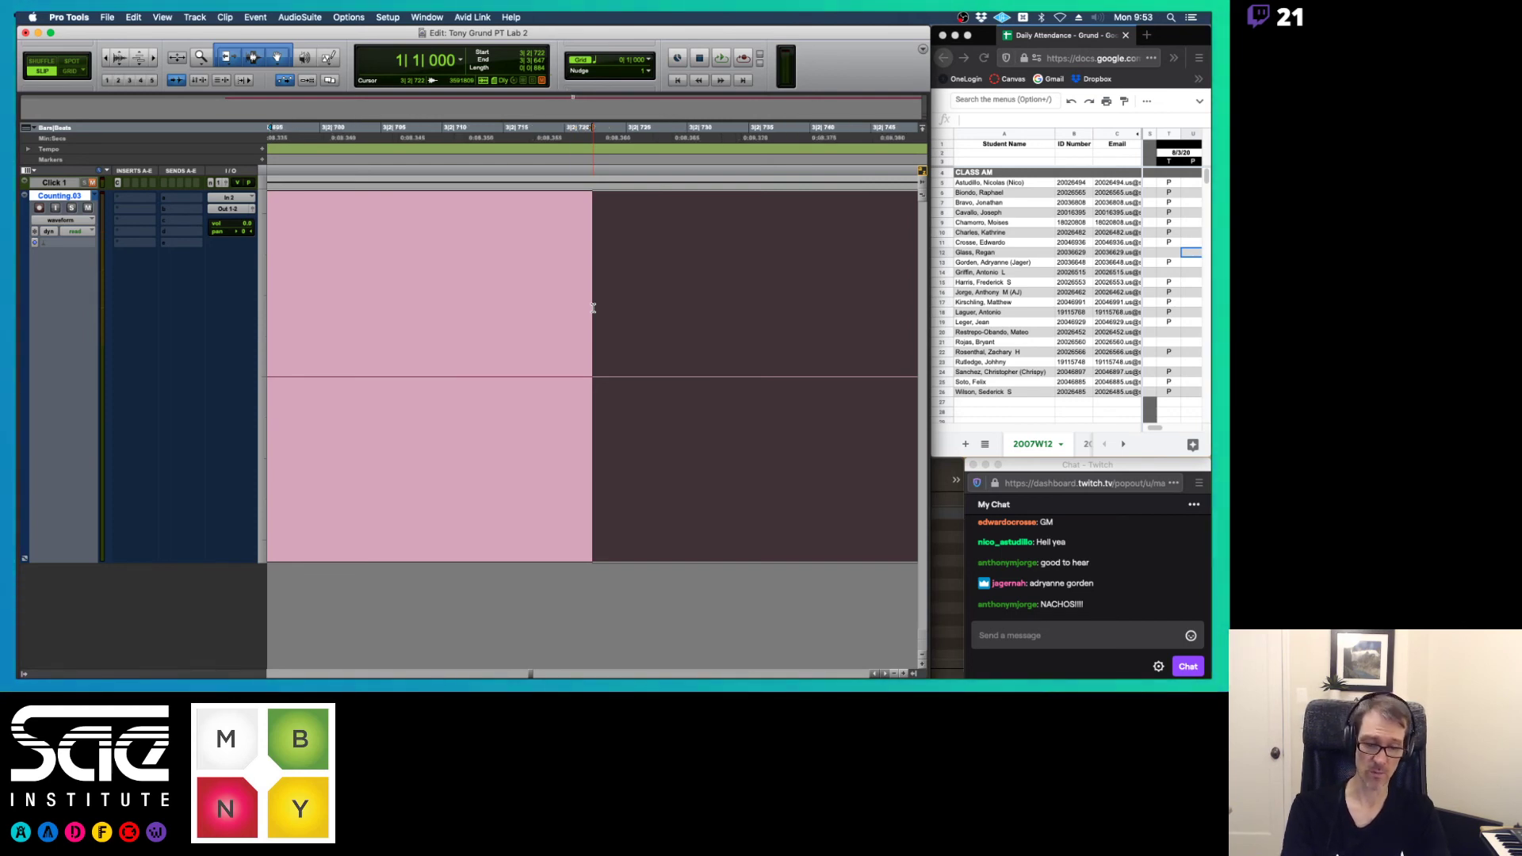
- Examine the end point of the highlighted section up close and return to its start point
scroll(593, 308, "right", 3)
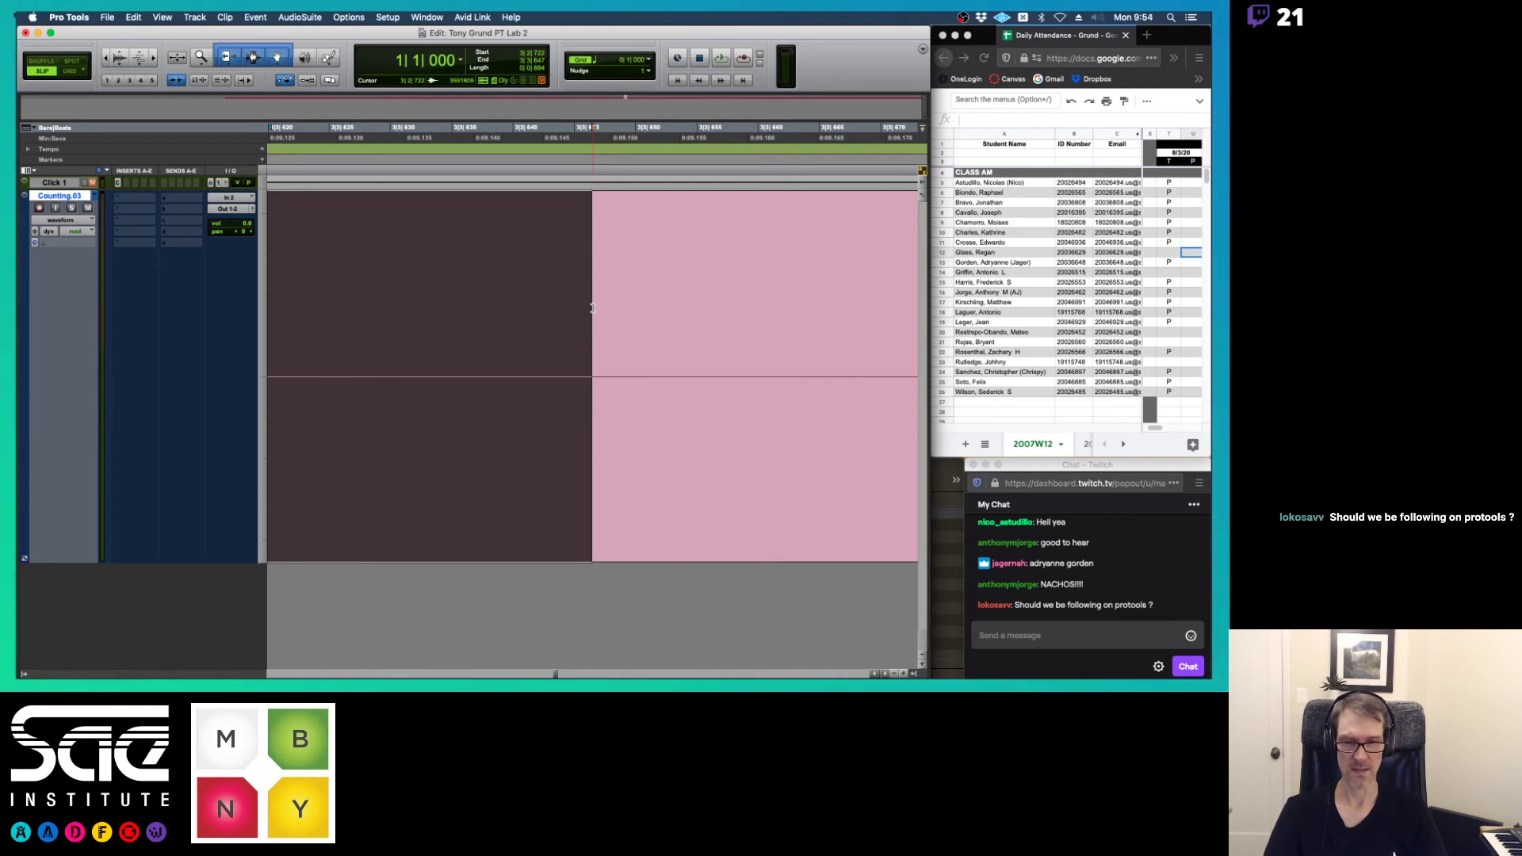
key("super+bracketleft")
key("super+bracketleft")
key("super+bracketleft")
key("super+bracketleft")
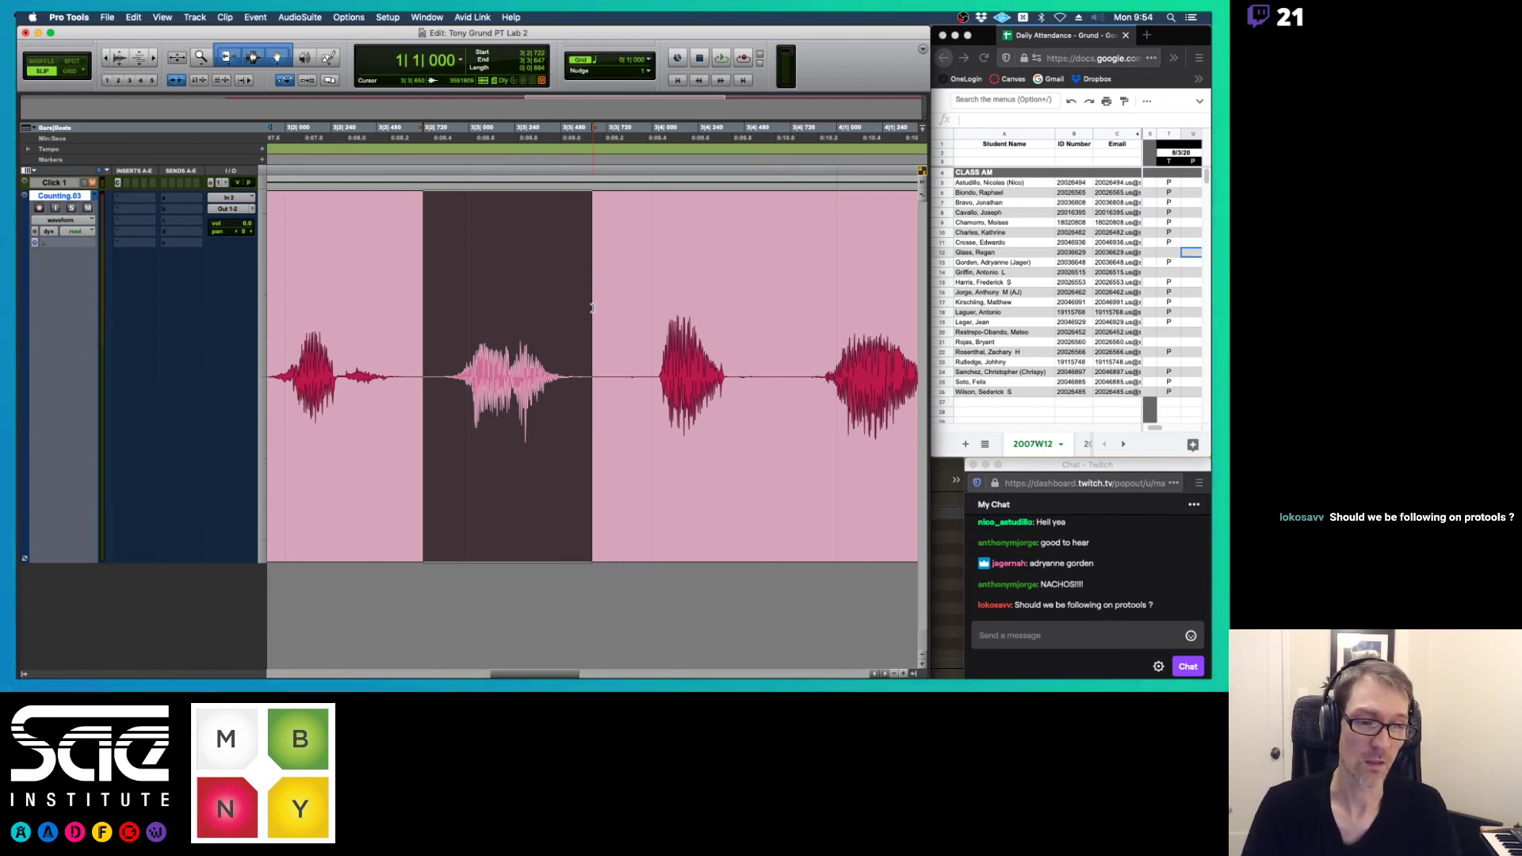
scroll(593, 308, "down", 2)
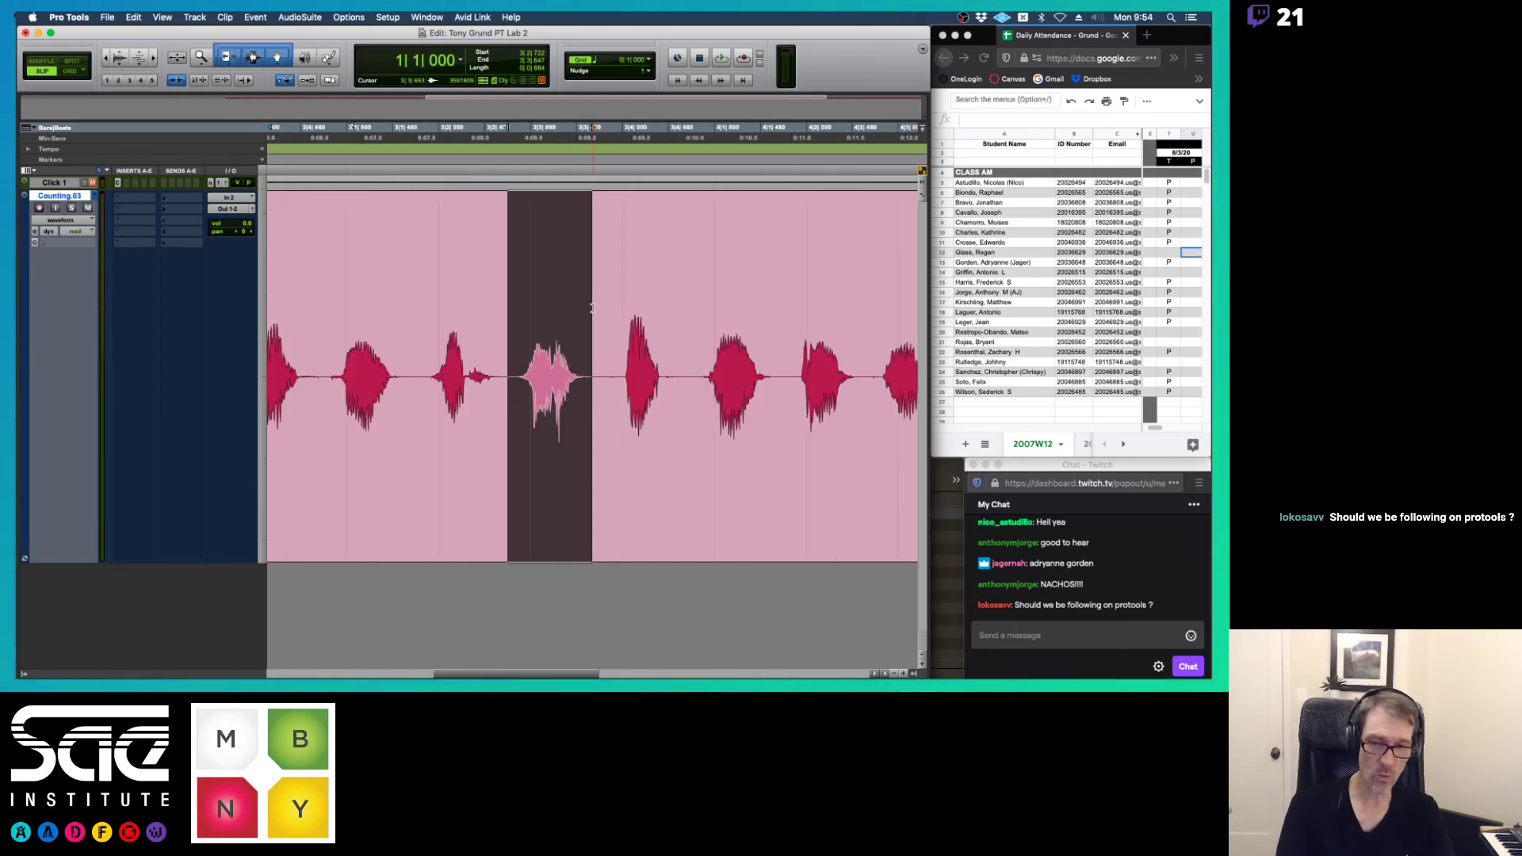
scroll(593, 308, "left", 3)
scroll(634, 310, "up", 4)
scroll(692, 315, "down", 2)
scroll(692, 315, "up", 1)
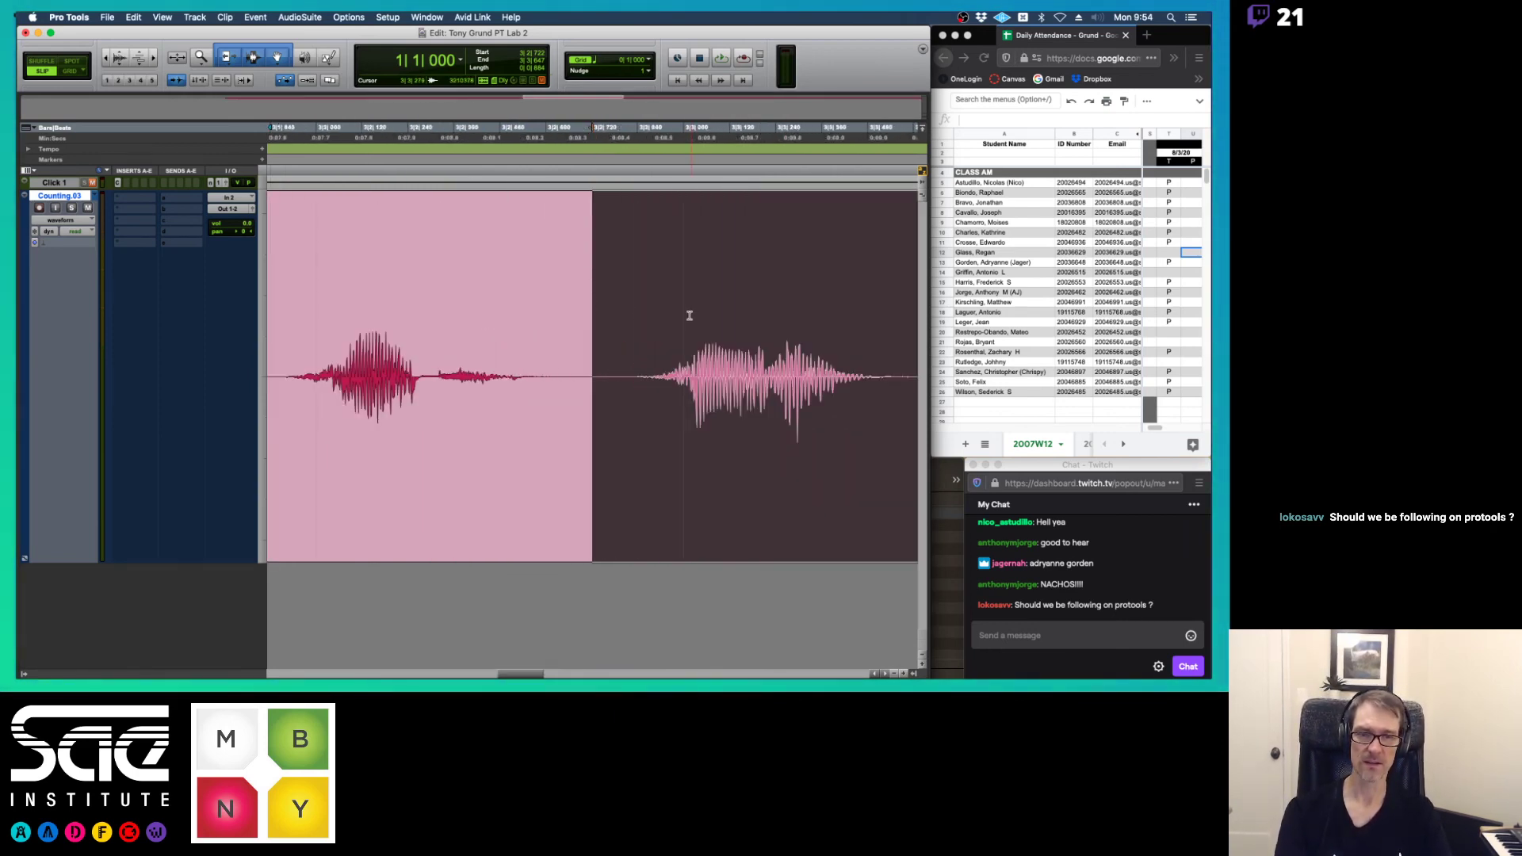
- Place the edit cursor in the middle of the seventh spoken number and examine the waveform around it at different zoom levels
left_click(728, 315)
scroll(729, 317, "up", 2)
scroll(728, 315, "down", 4)
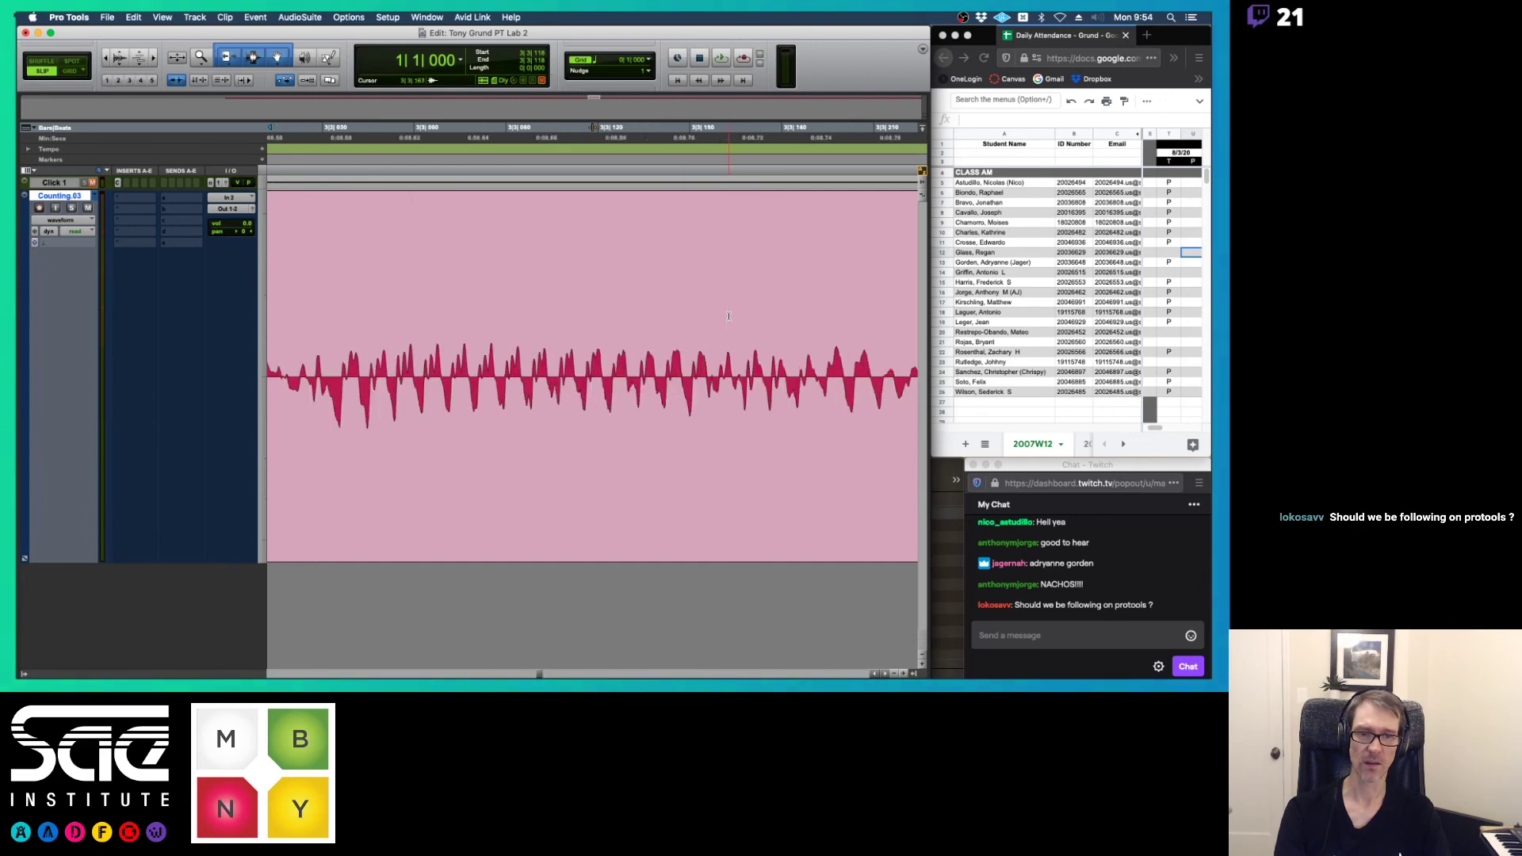
scroll(729, 315, "up", 3)
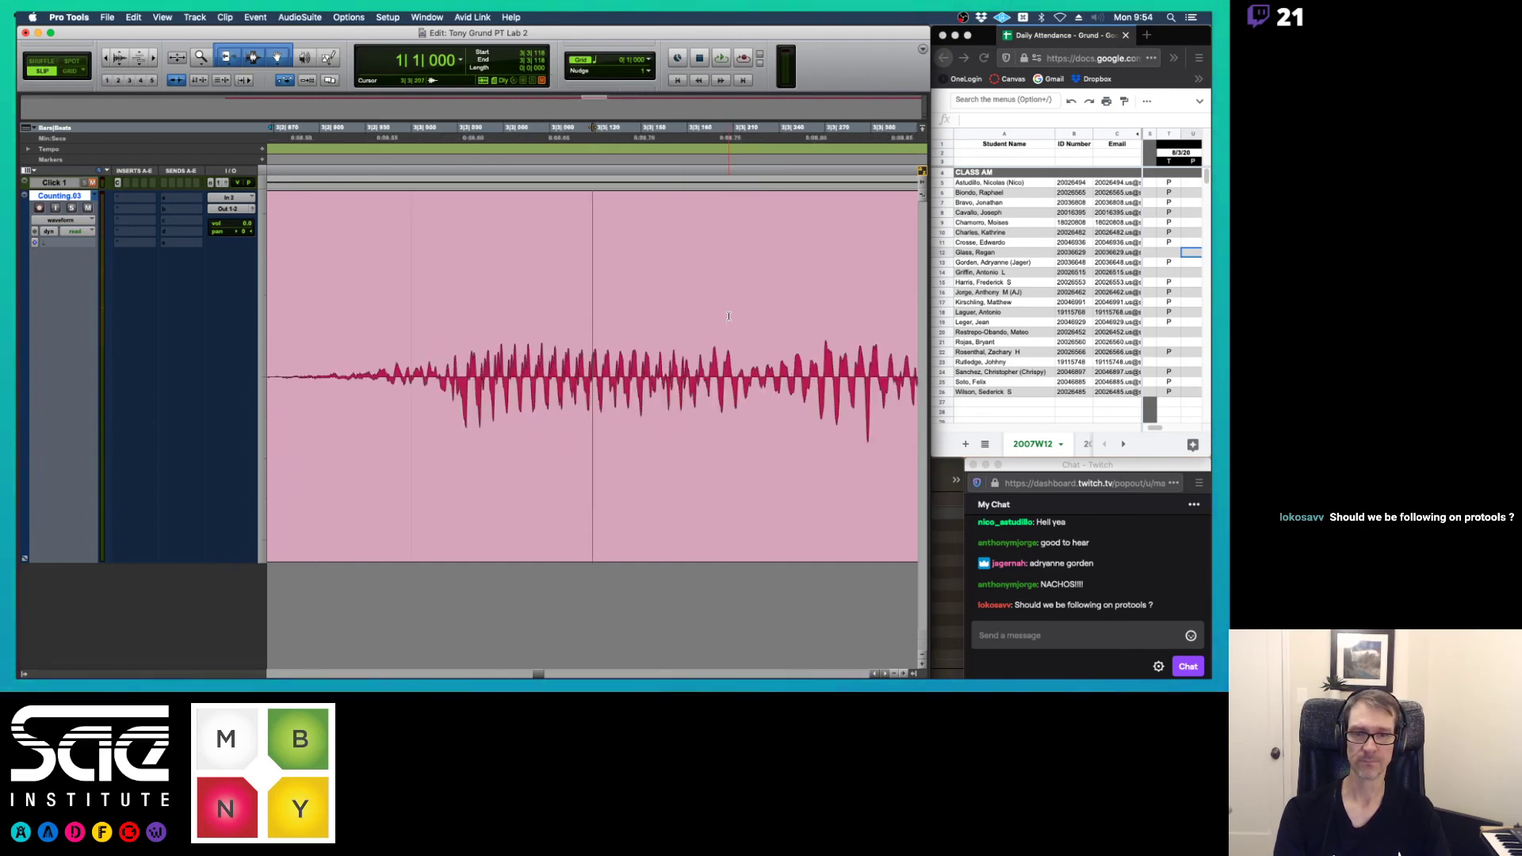
scroll(728, 316, "down", 1)
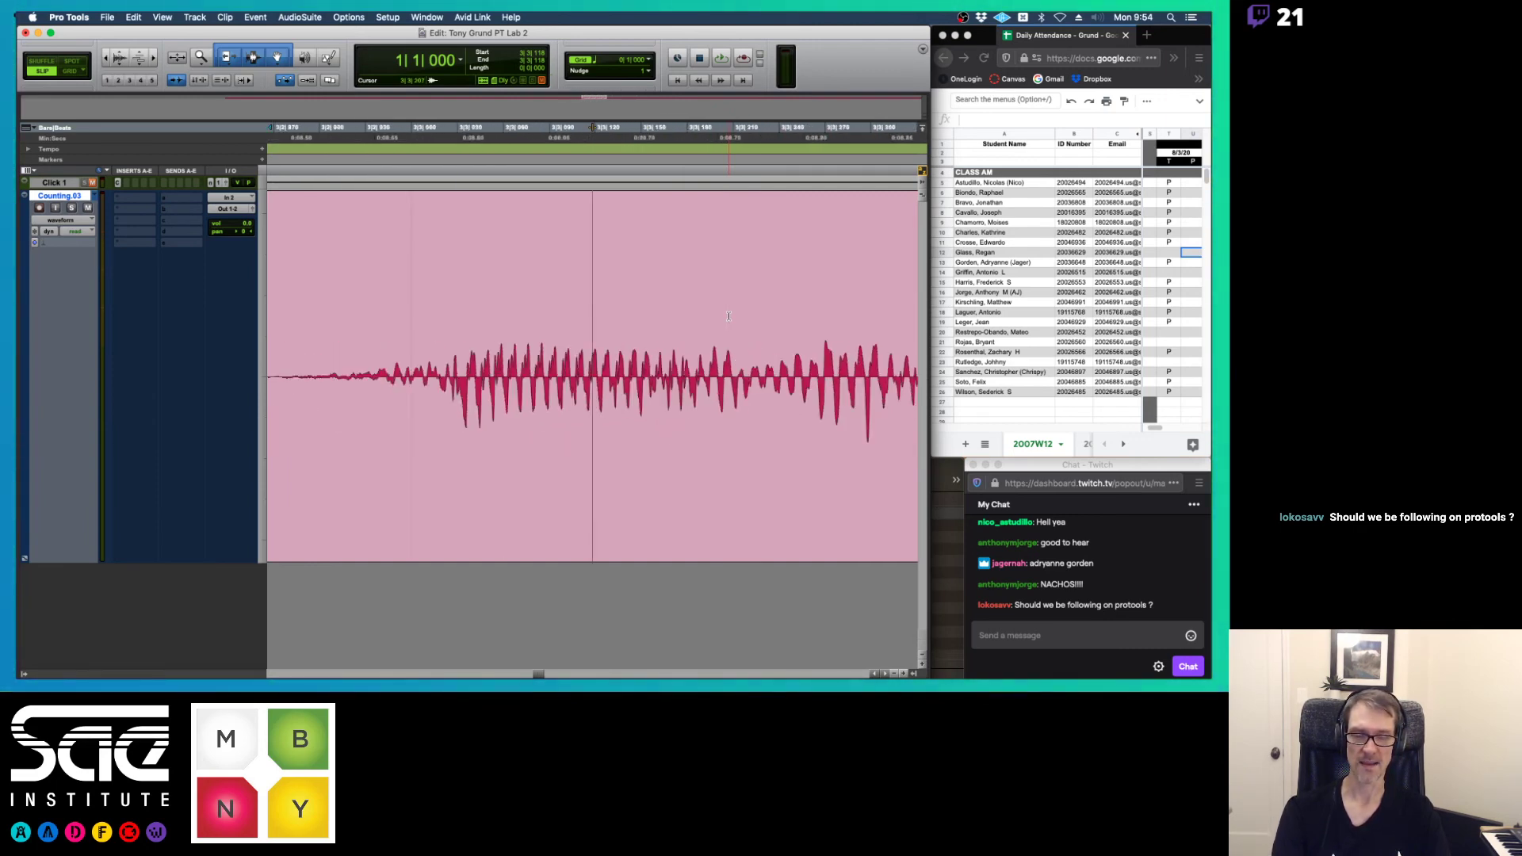
scroll(728, 315, "down", 2)
scroll(728, 316, "down", 4)
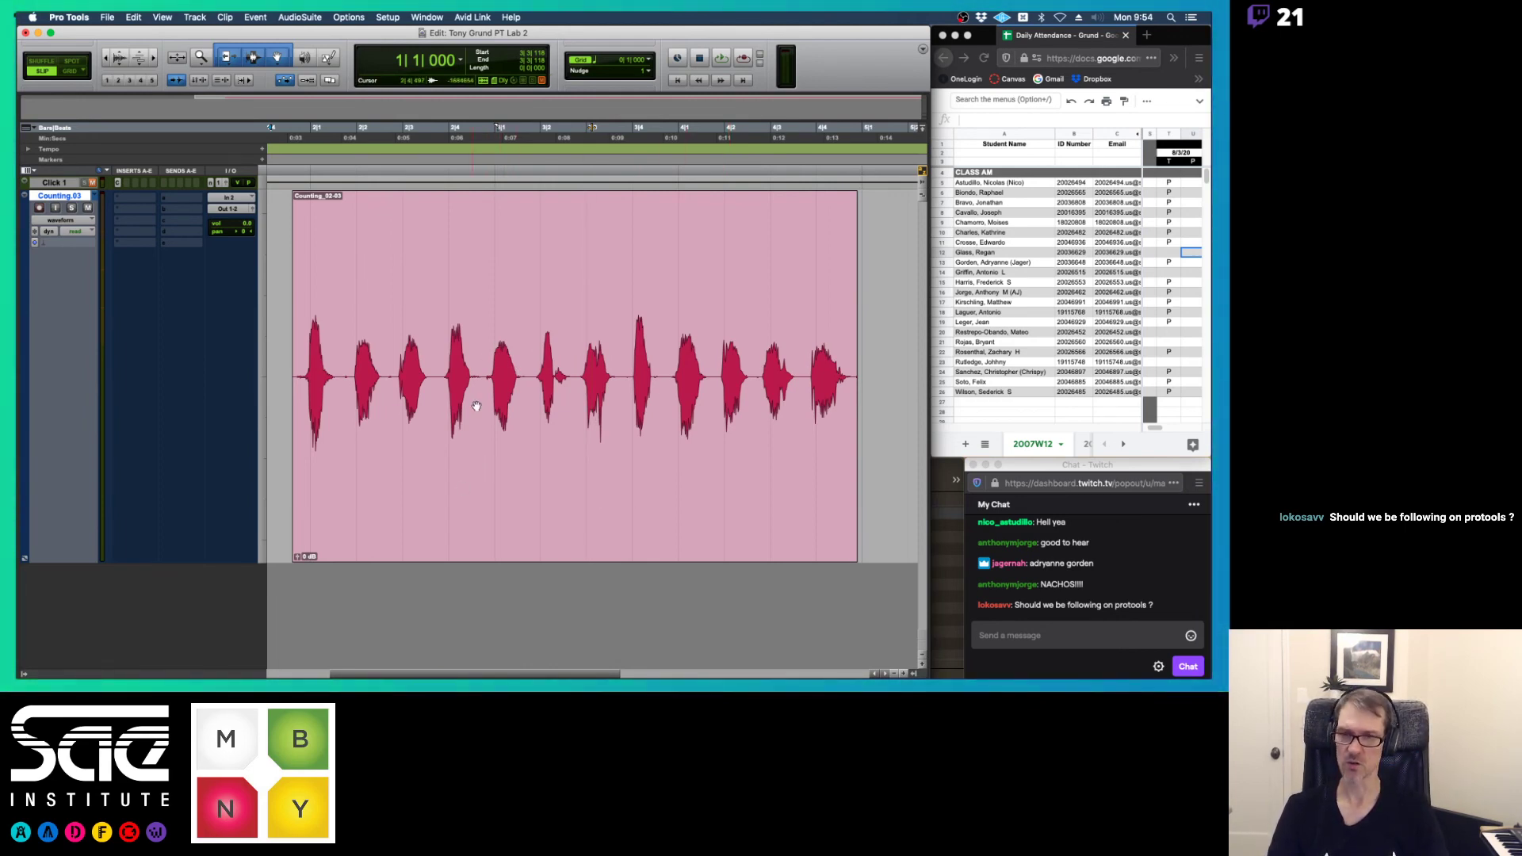
- Place the edit cursor in Counting_02-03 between the fifth and sixth spoken numbers
left_click(479, 379)
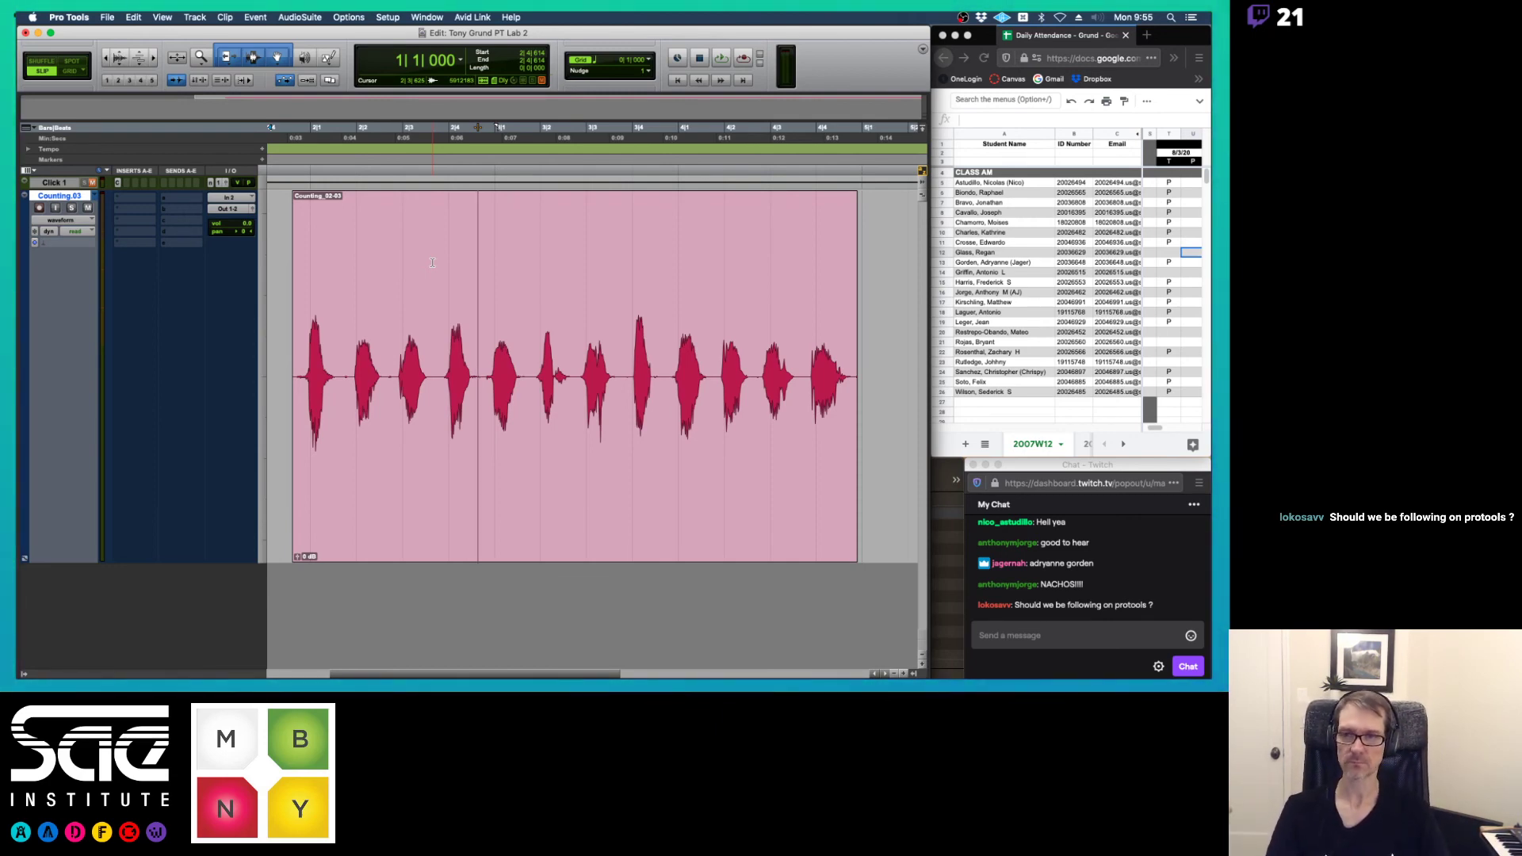
left_click(537, 299)
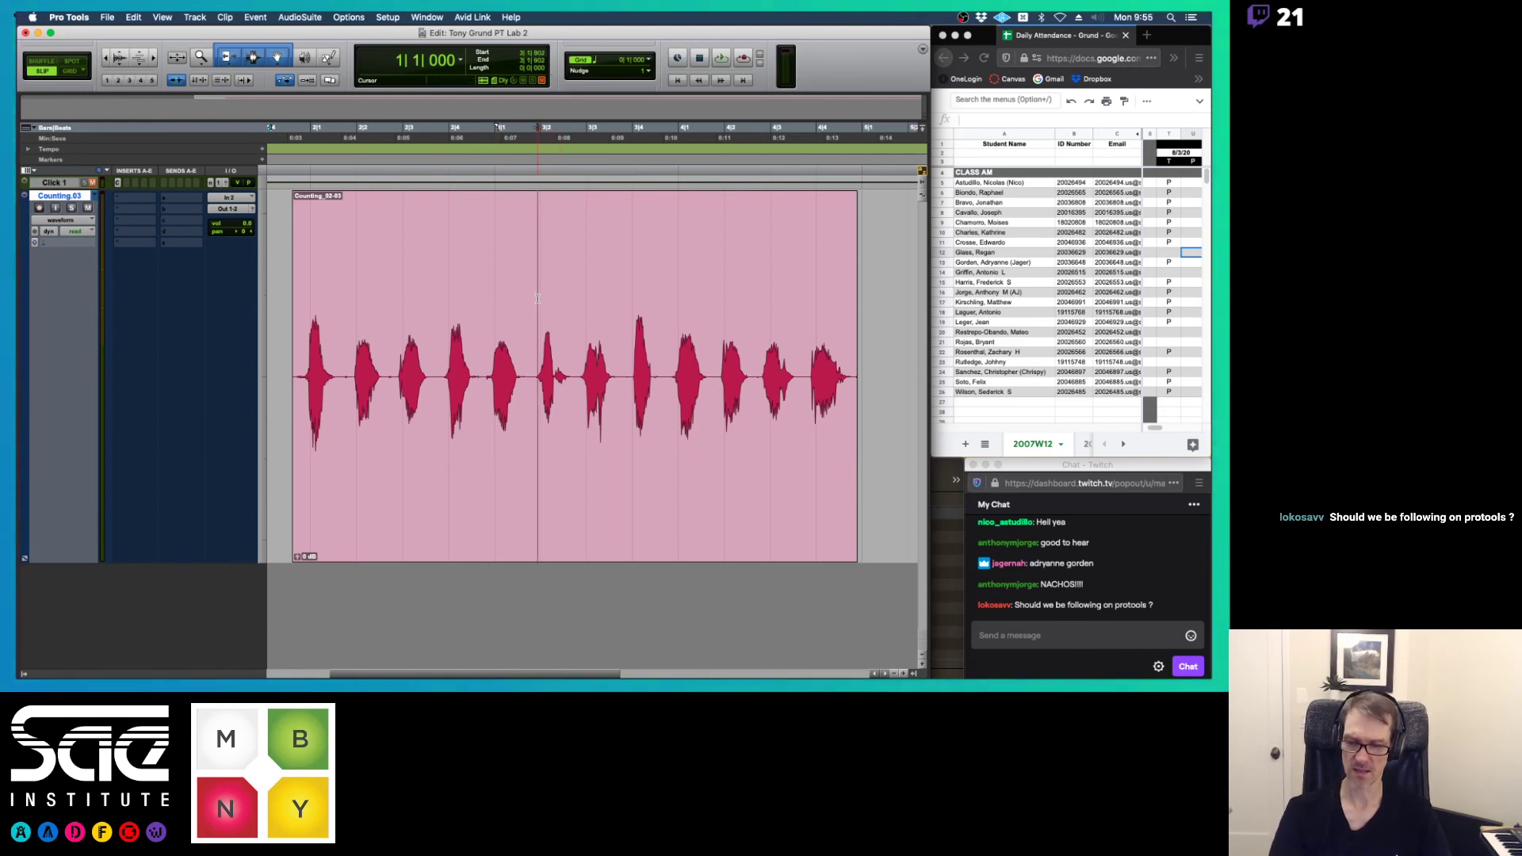
- Switch to Preview, read the Edit Modes review page of the Audio-Playlists-Comping notes, and return to Pro Tools
key("super+Tab")
key("super+Tab")
key("super+Tab")
key("super+Tab")
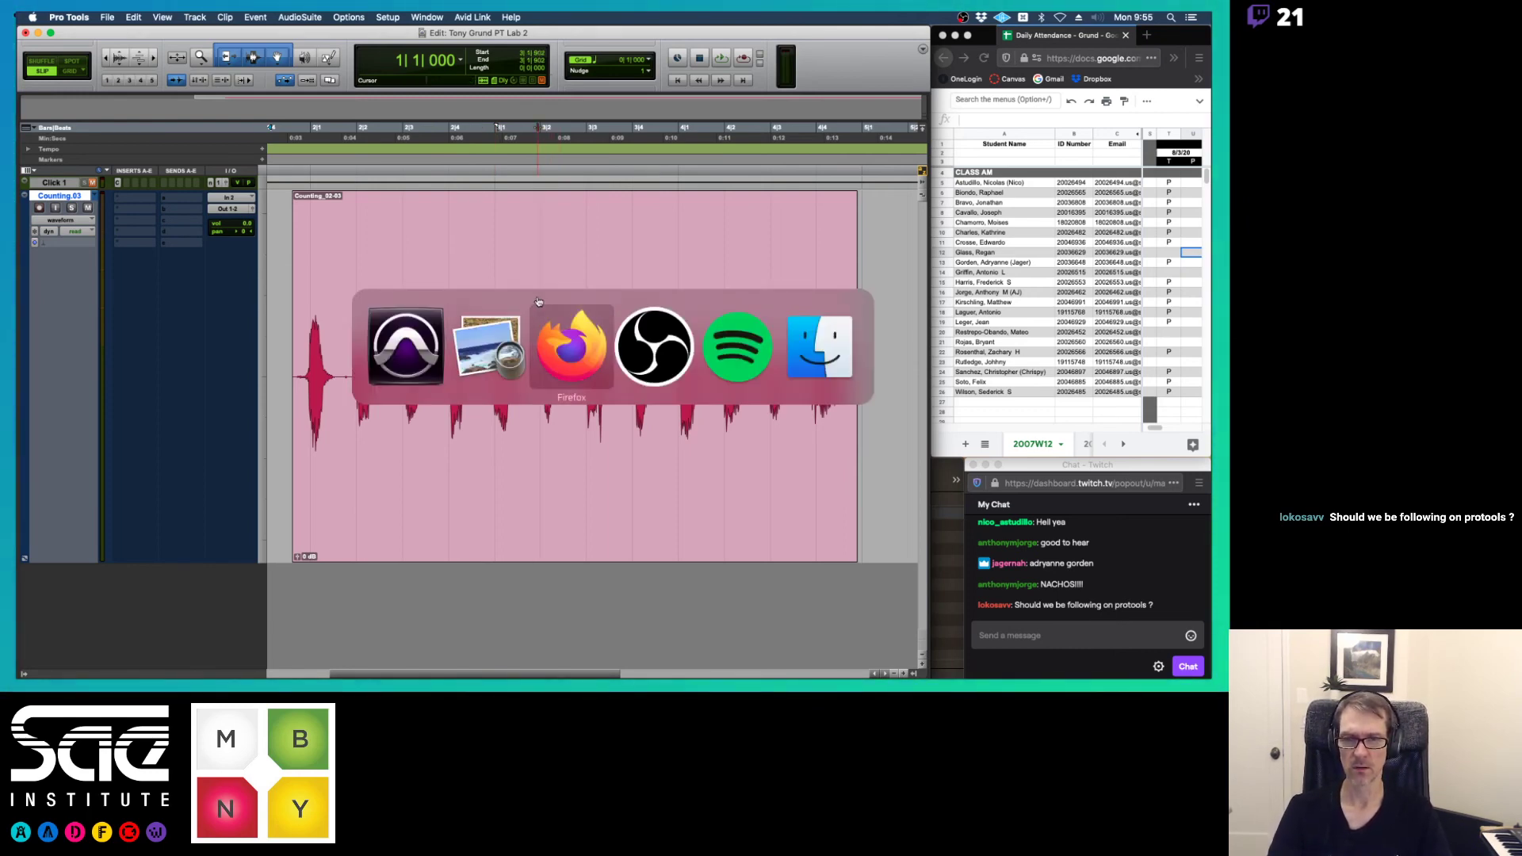
key("super+Tab")
key("super+Tab")
key("super+Tab")
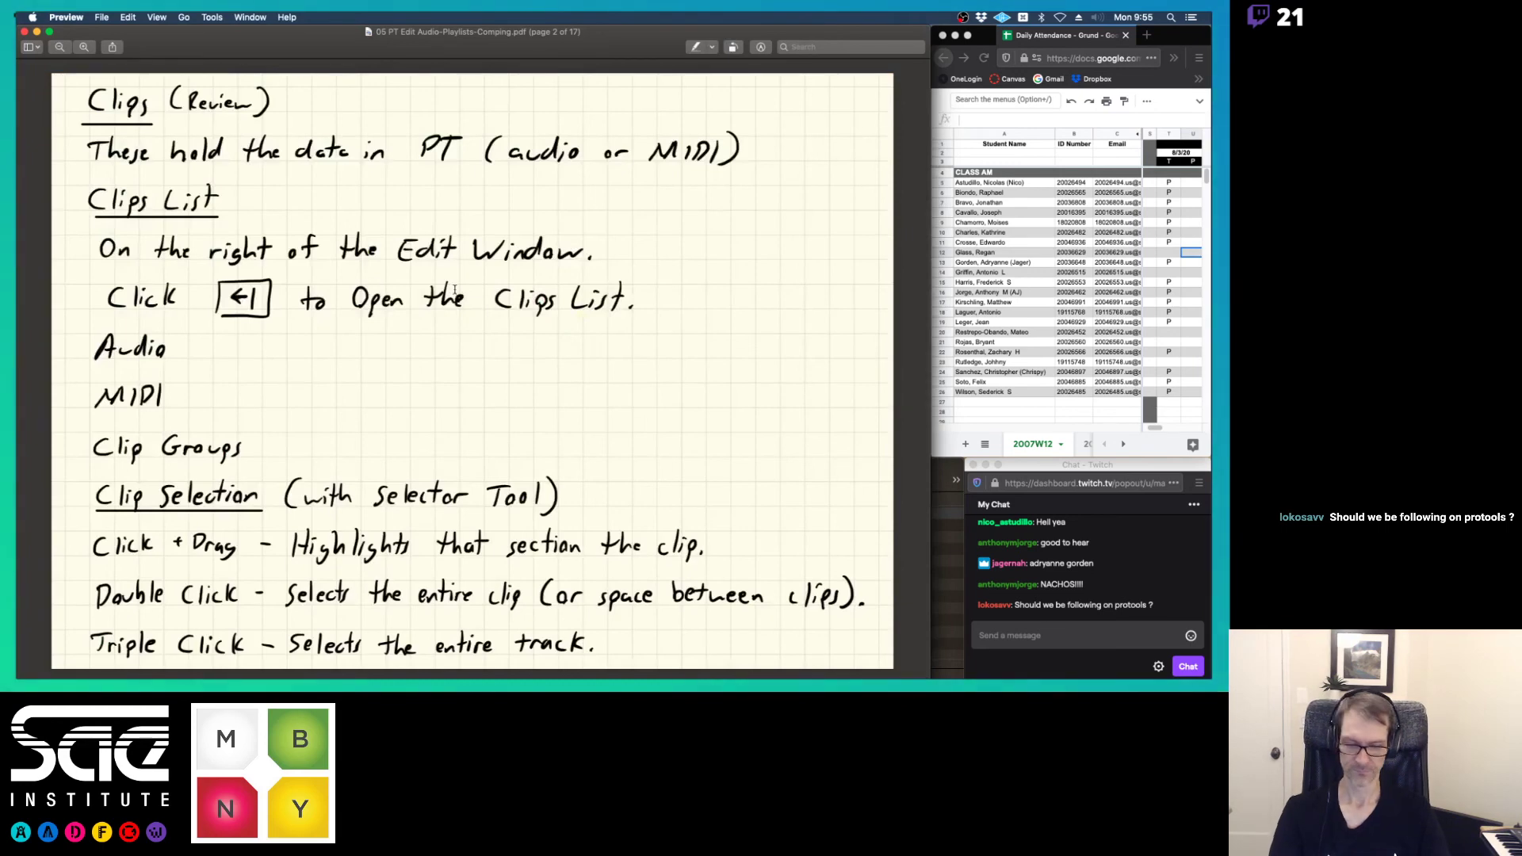
key("Down")
key("Down")
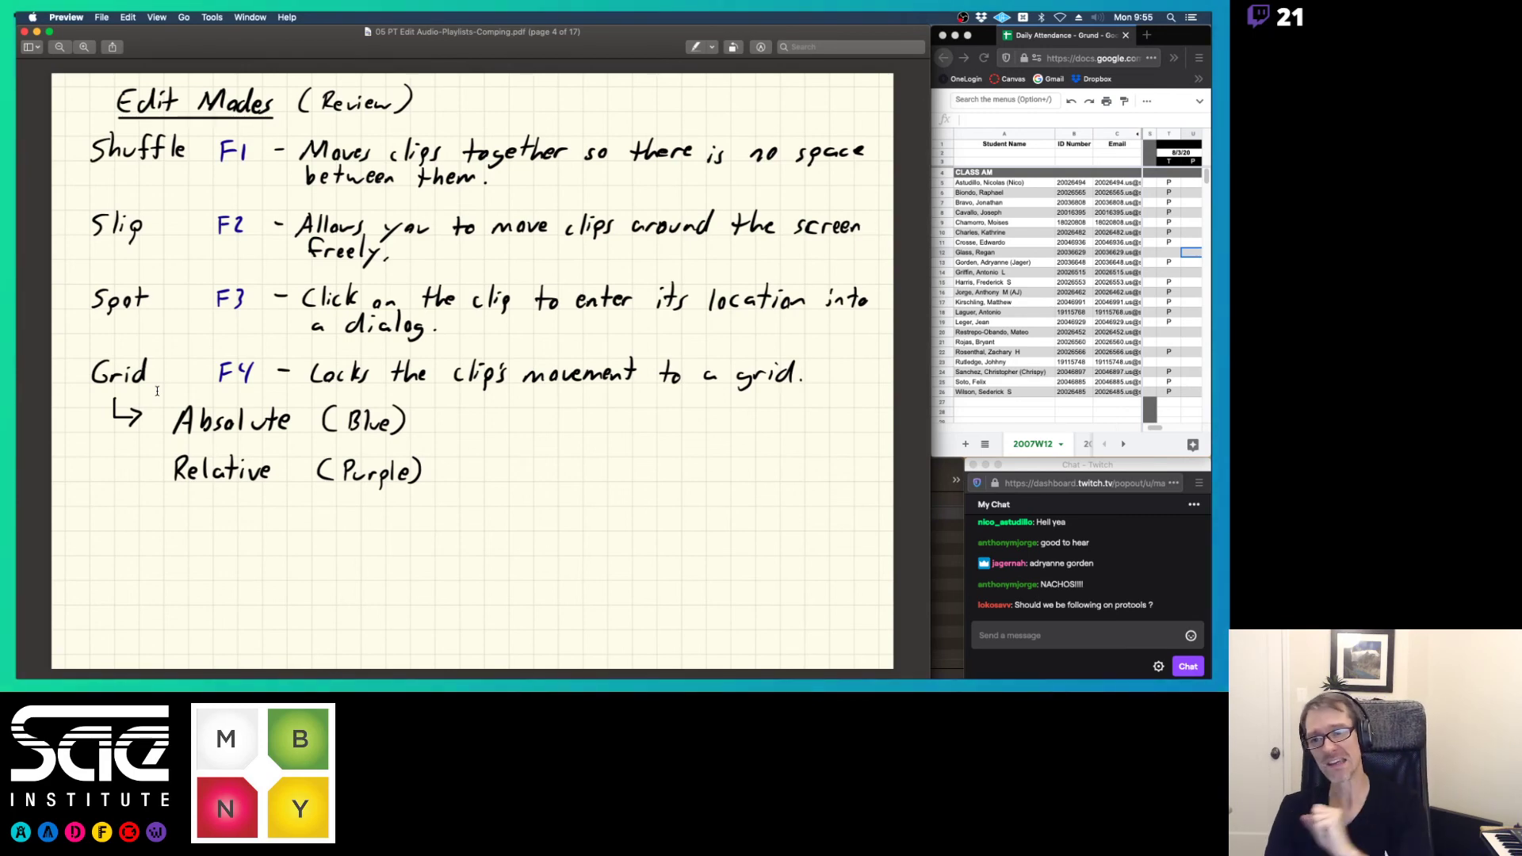
key("cmd+Tab")
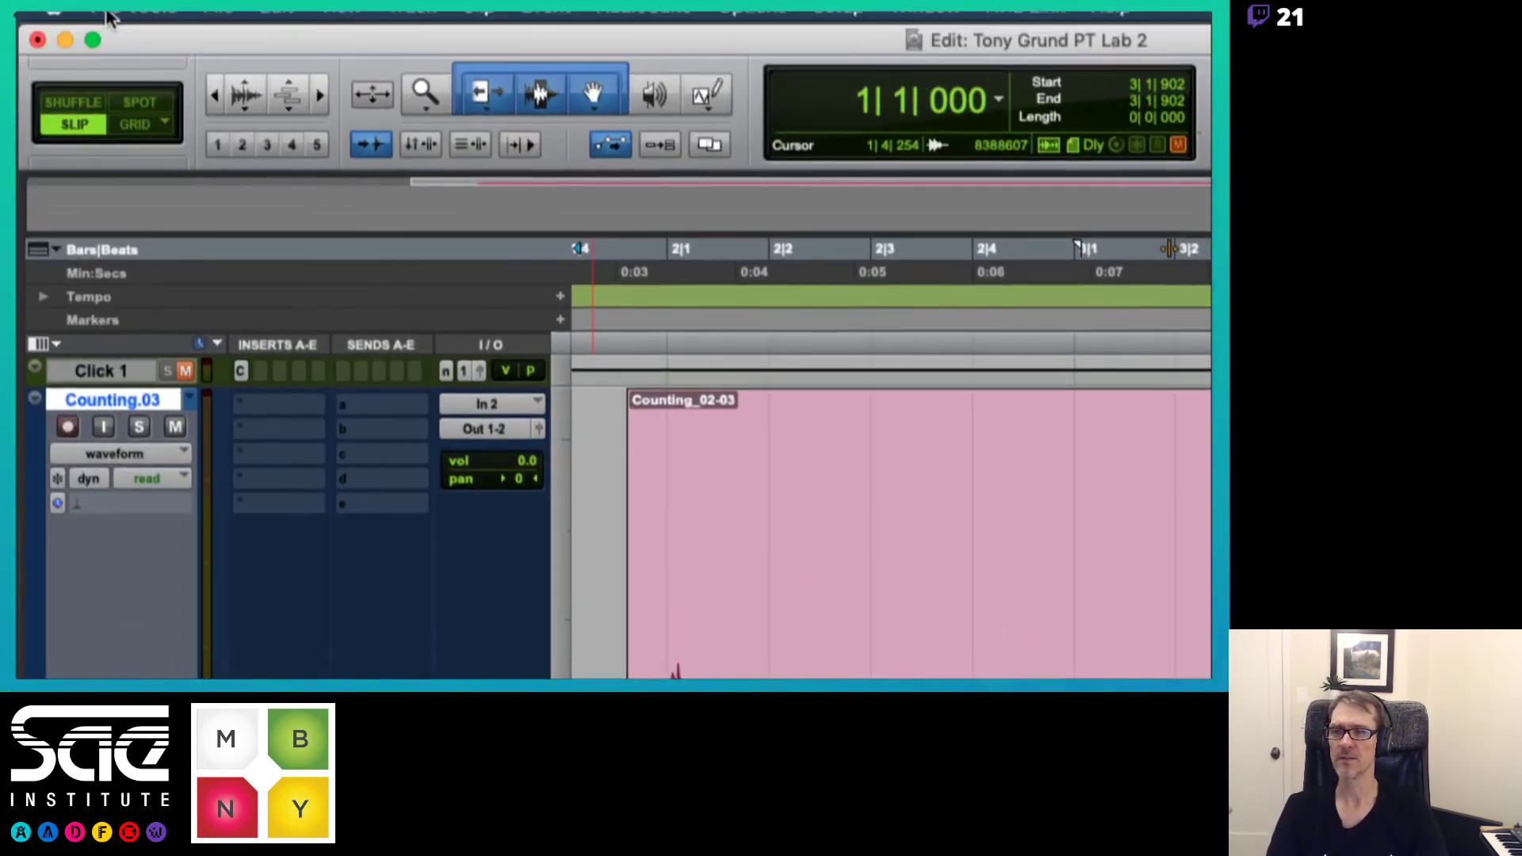
- Switch the edit mode between Shuffle and Slip, ending in Spot mode
left_click(118, 107)
left_click(78, 126)
left_click(88, 108)
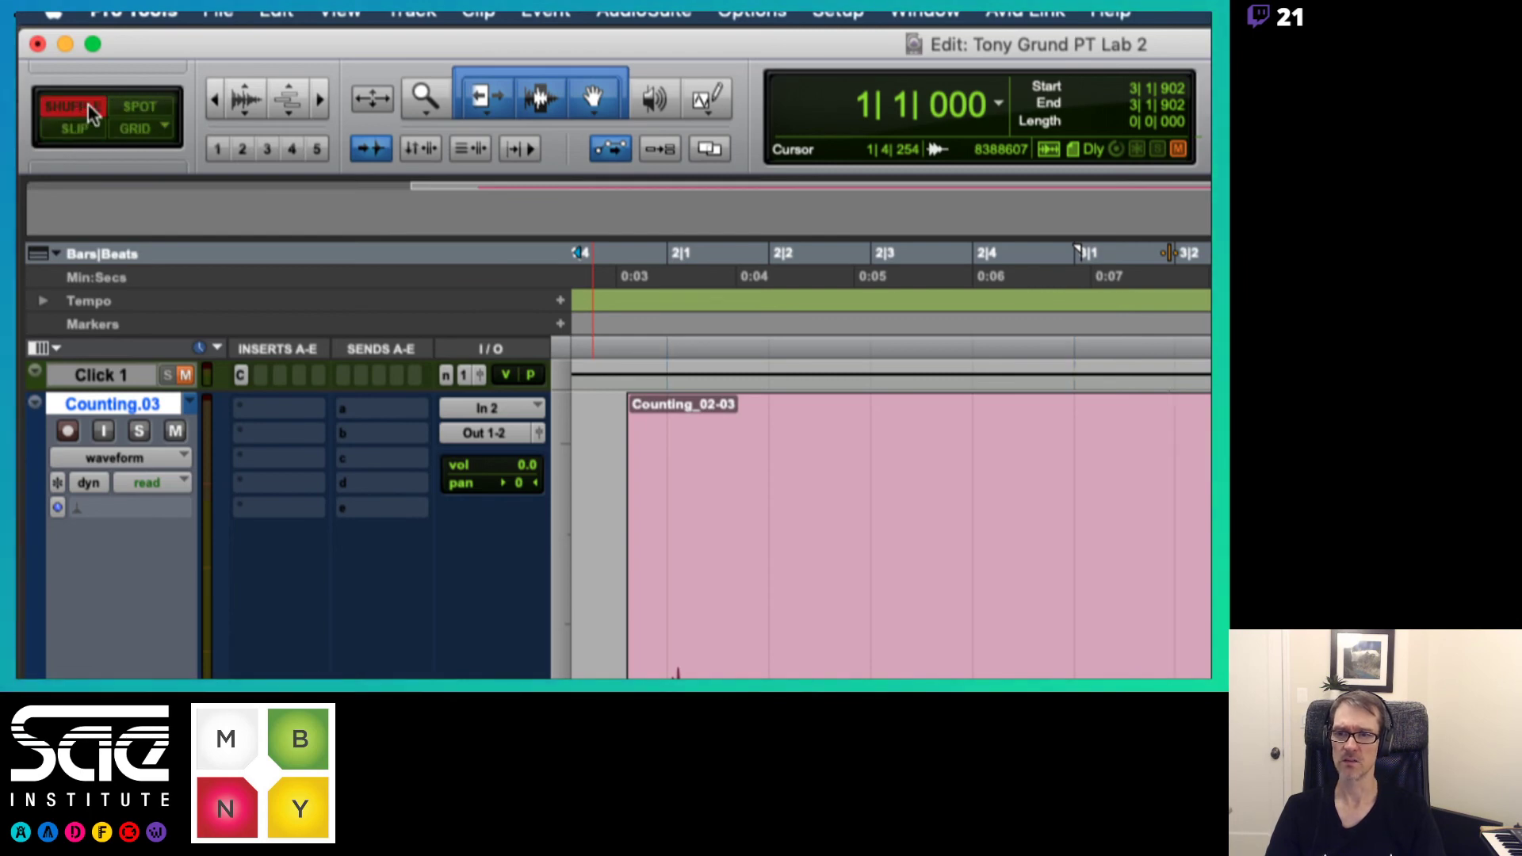
left_click(83, 129)
left_click(87, 109)
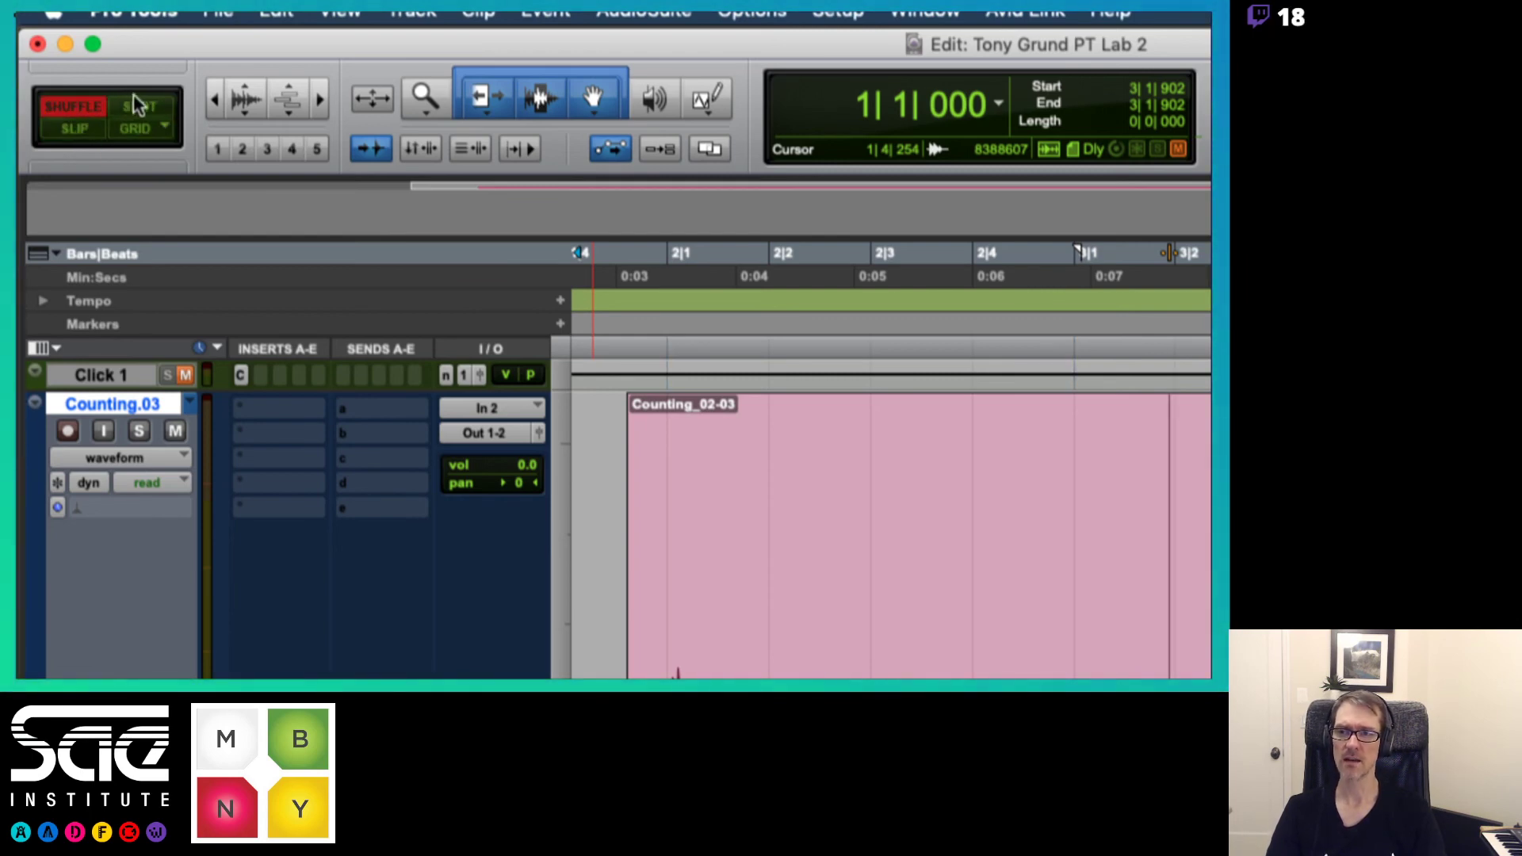
left_click(140, 107)
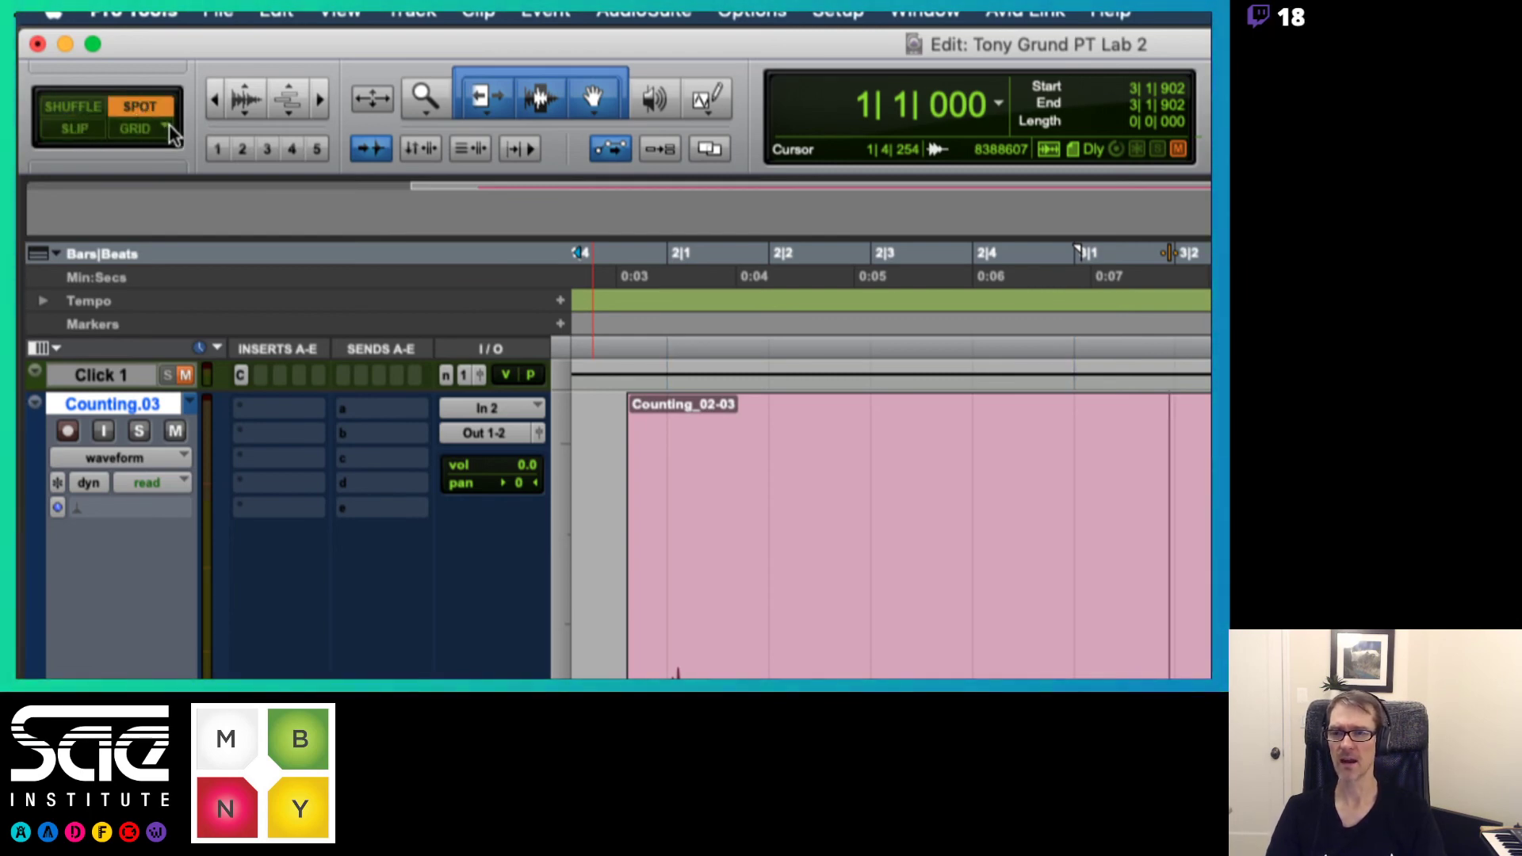
- Review the Absolute and Relative Grid options and set the edit mode to Absolute Grid
left_click(163, 125)
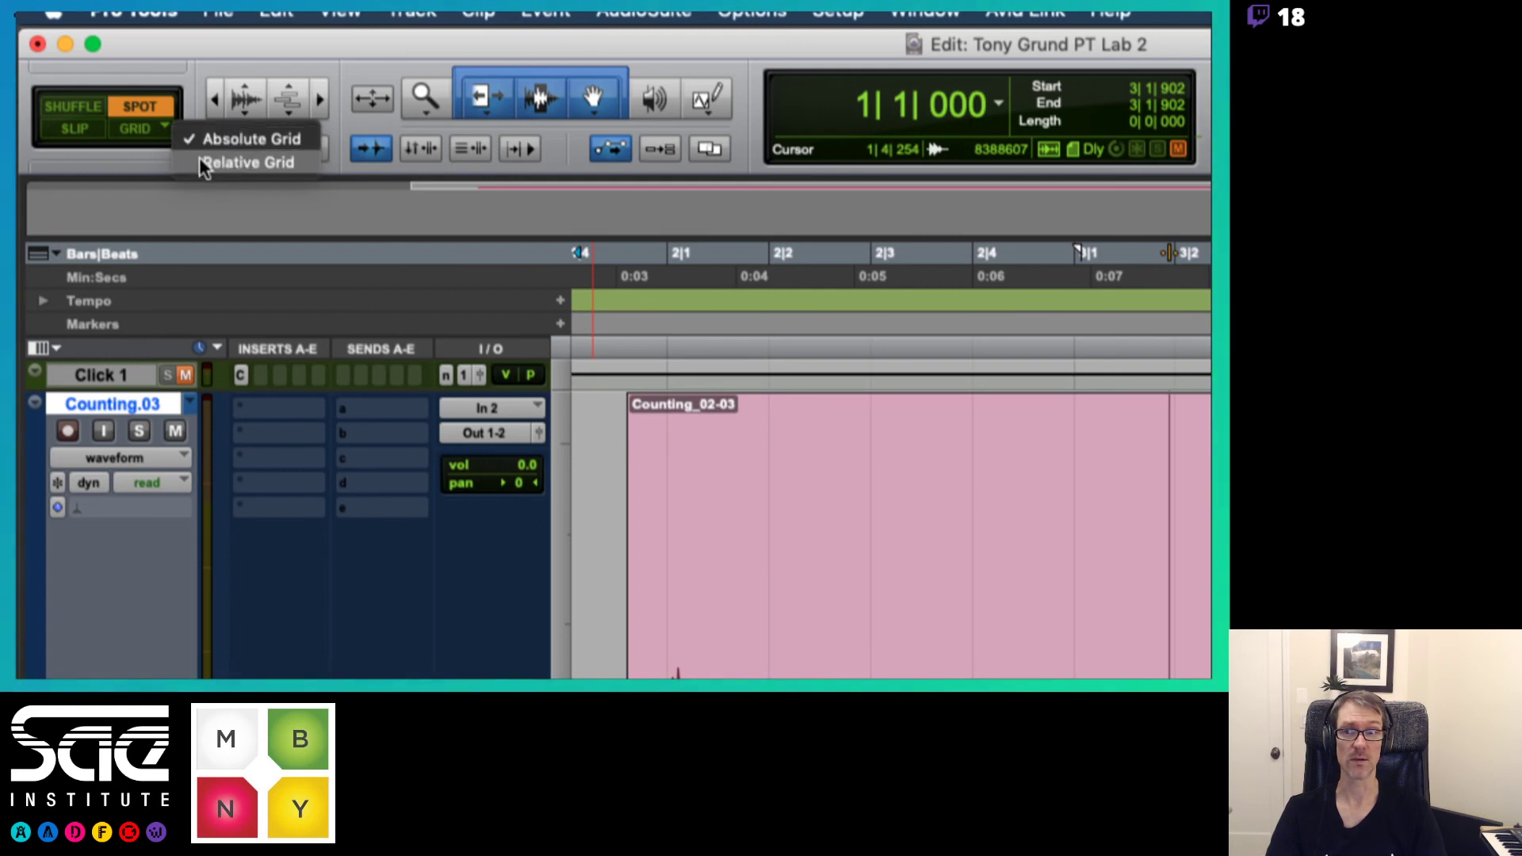
left_click(192, 98)
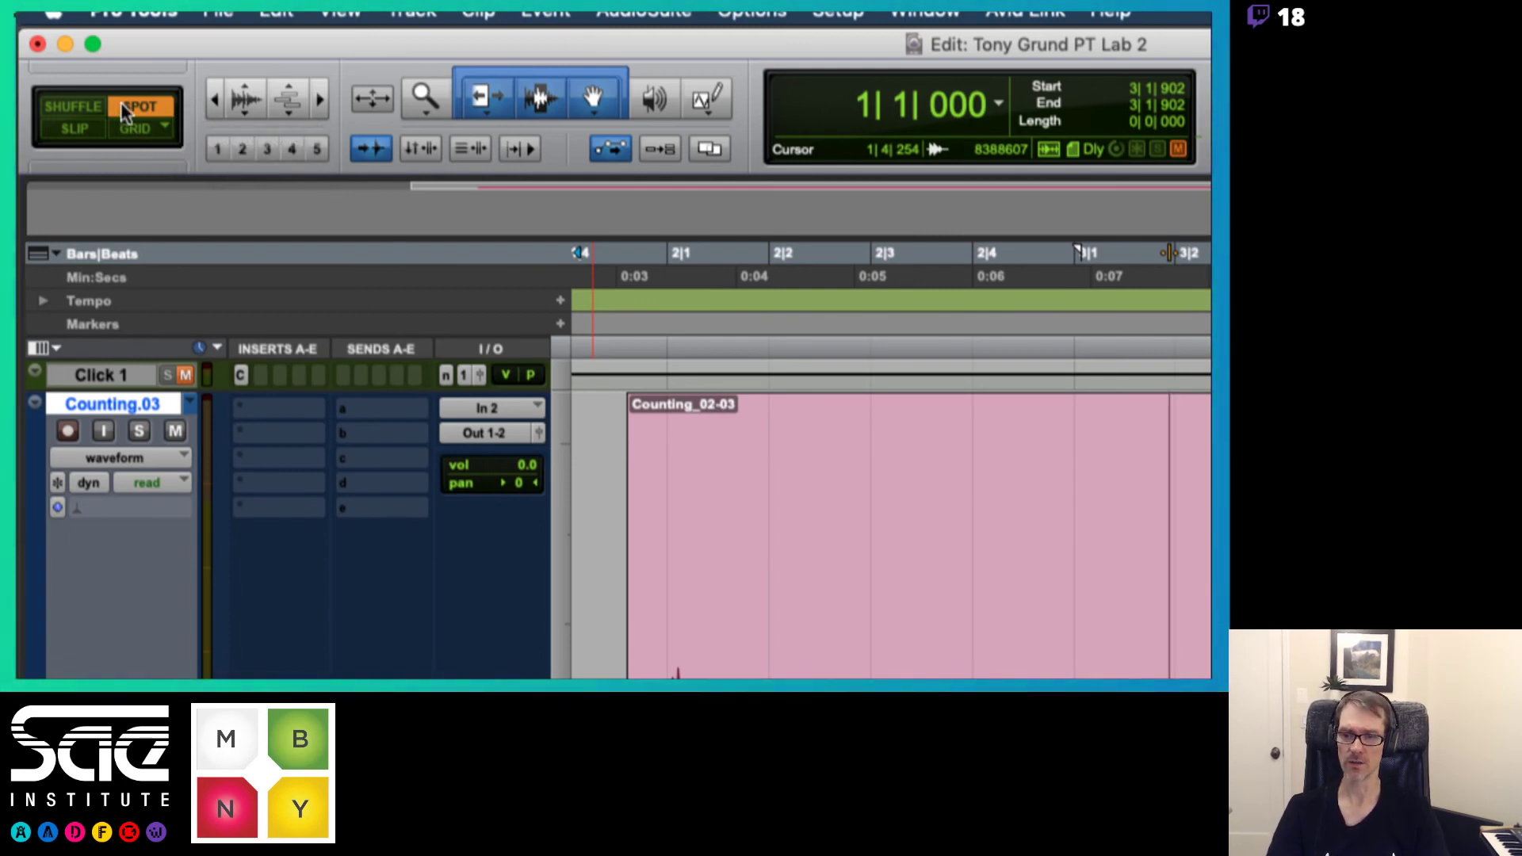
left_click(162, 122)
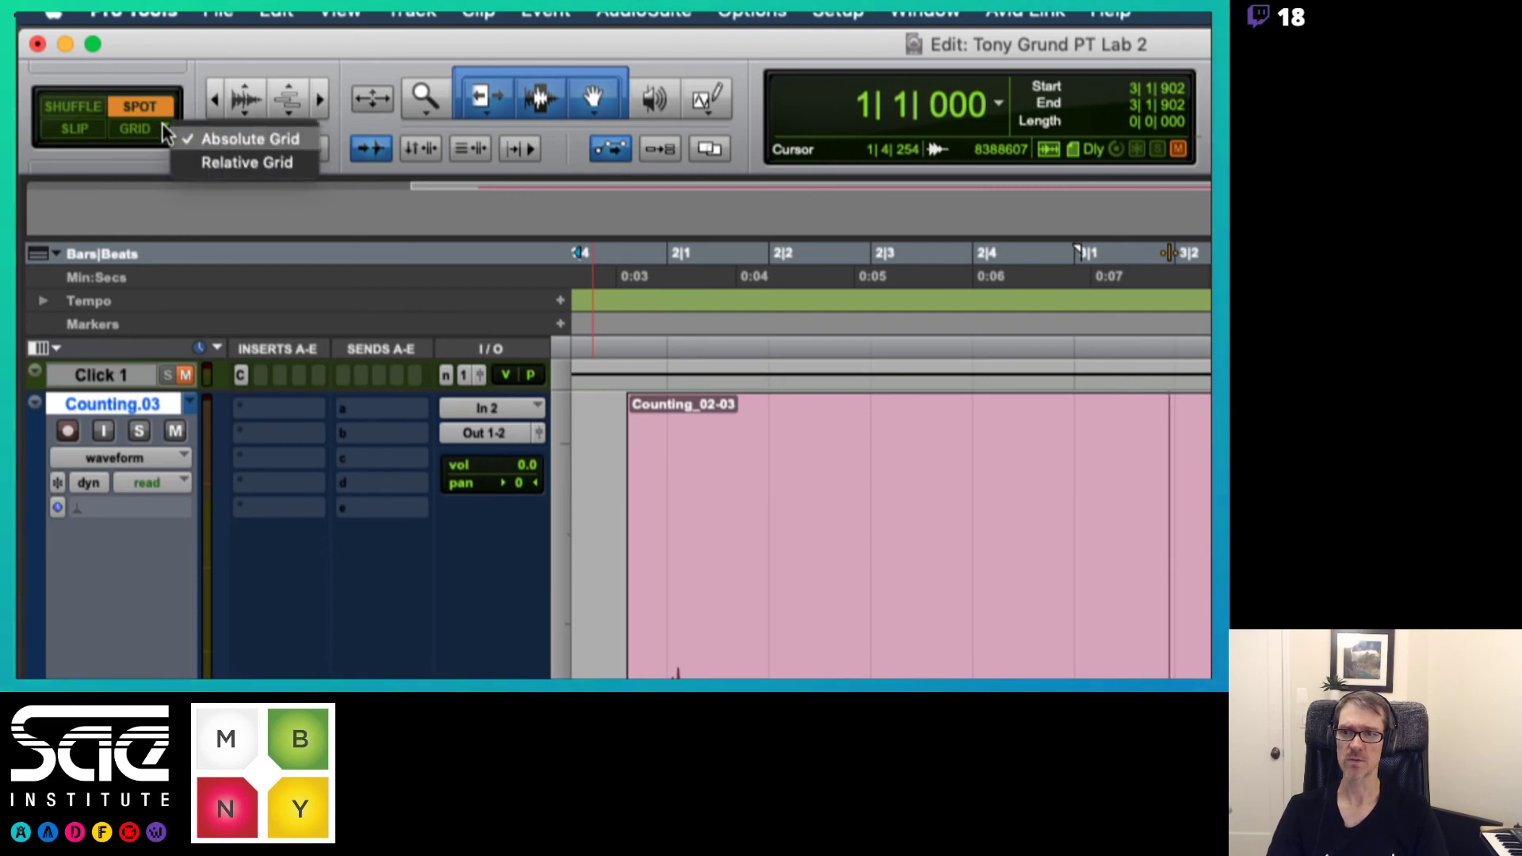
left_click(212, 140)
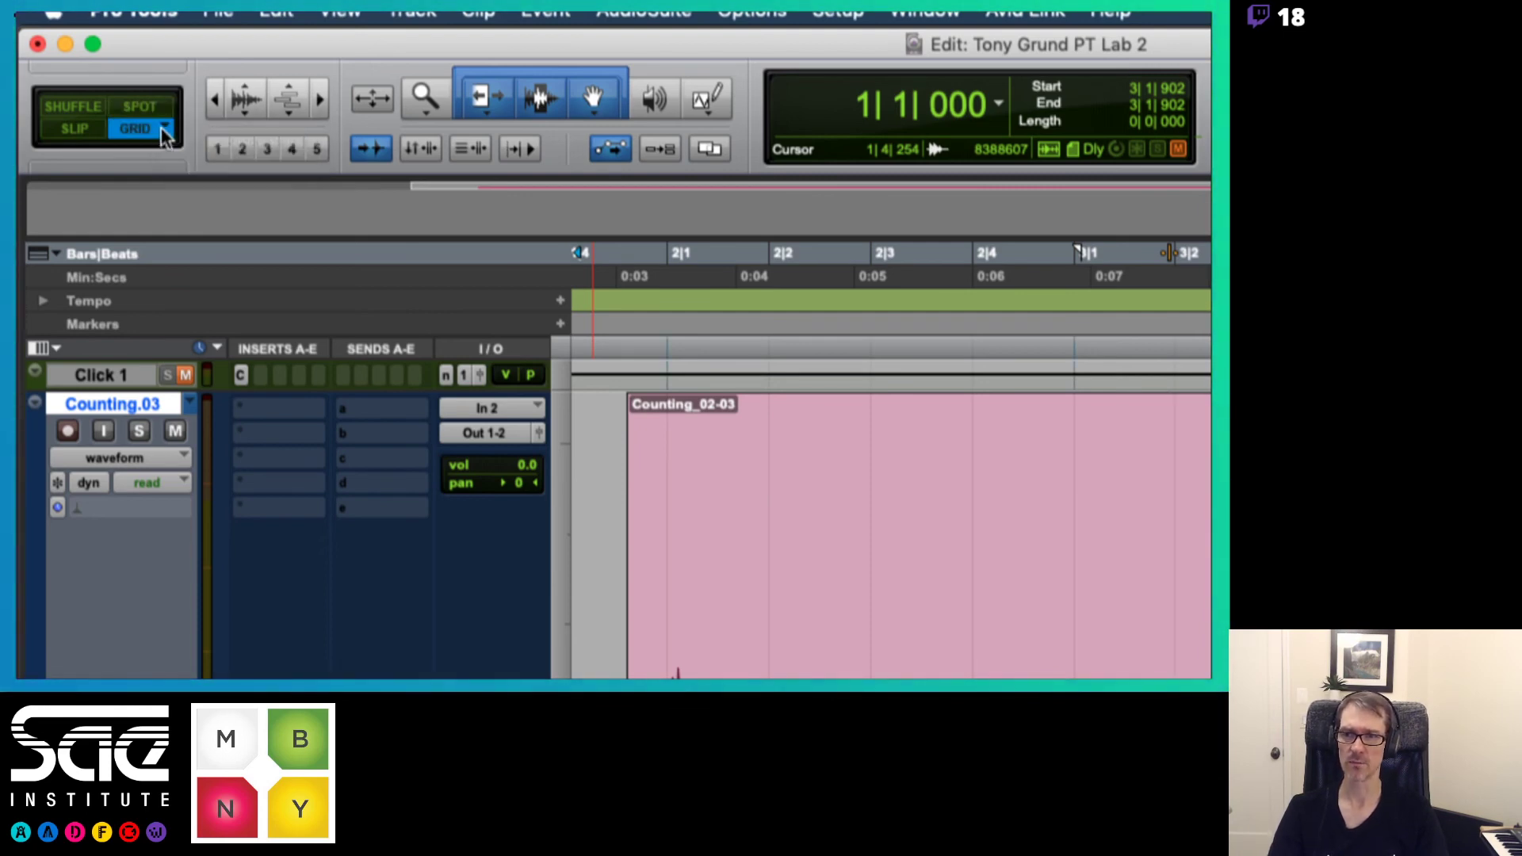
- Switch from Slip to Relative Grid mode and move Counting_02-03 one beat later
left_click(93, 106)
left_click(79, 127)
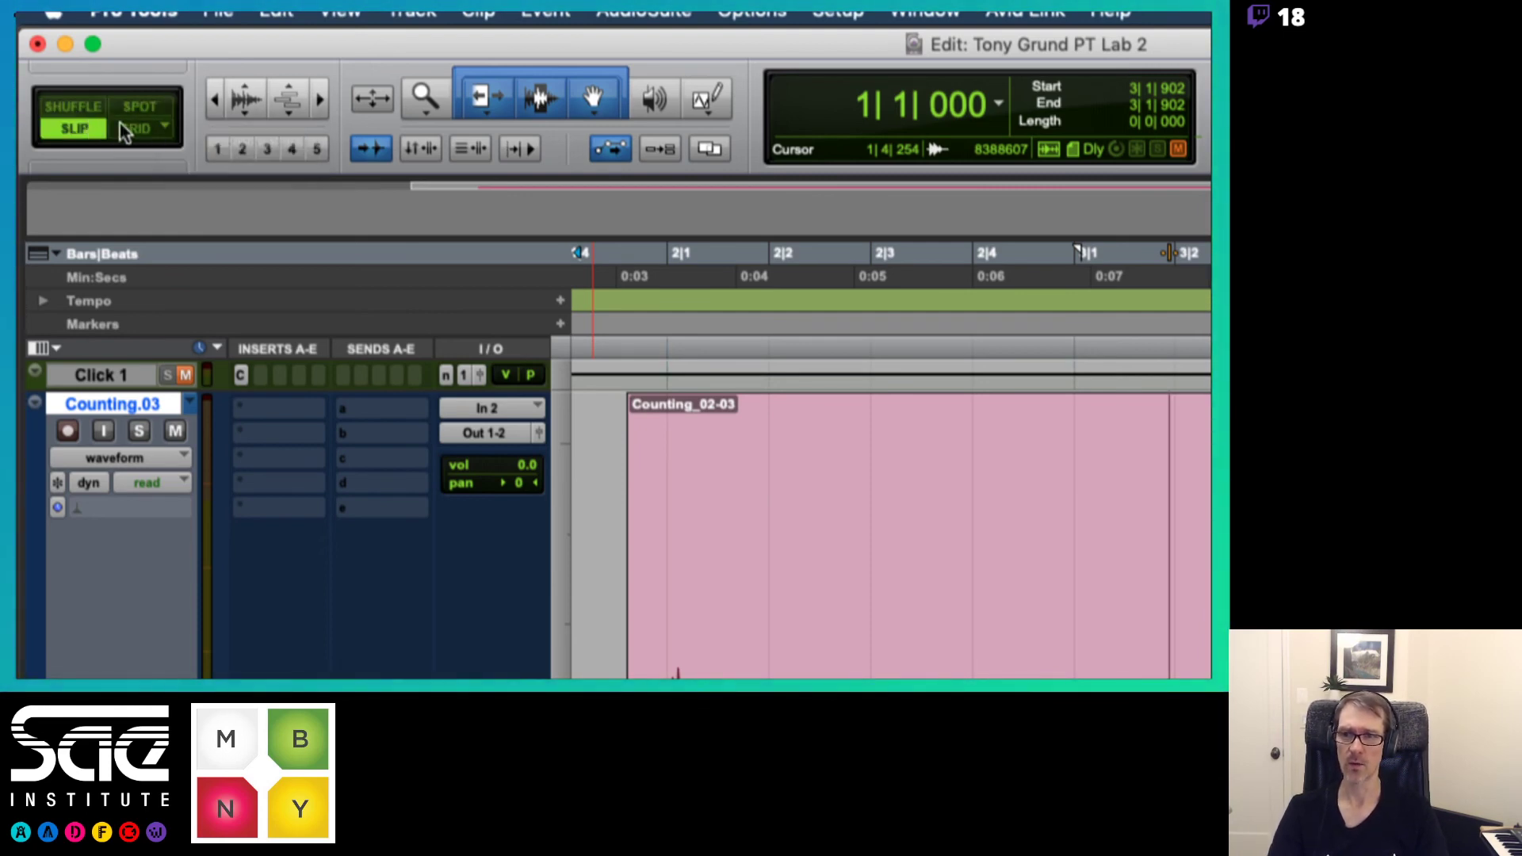
left_click(123, 130)
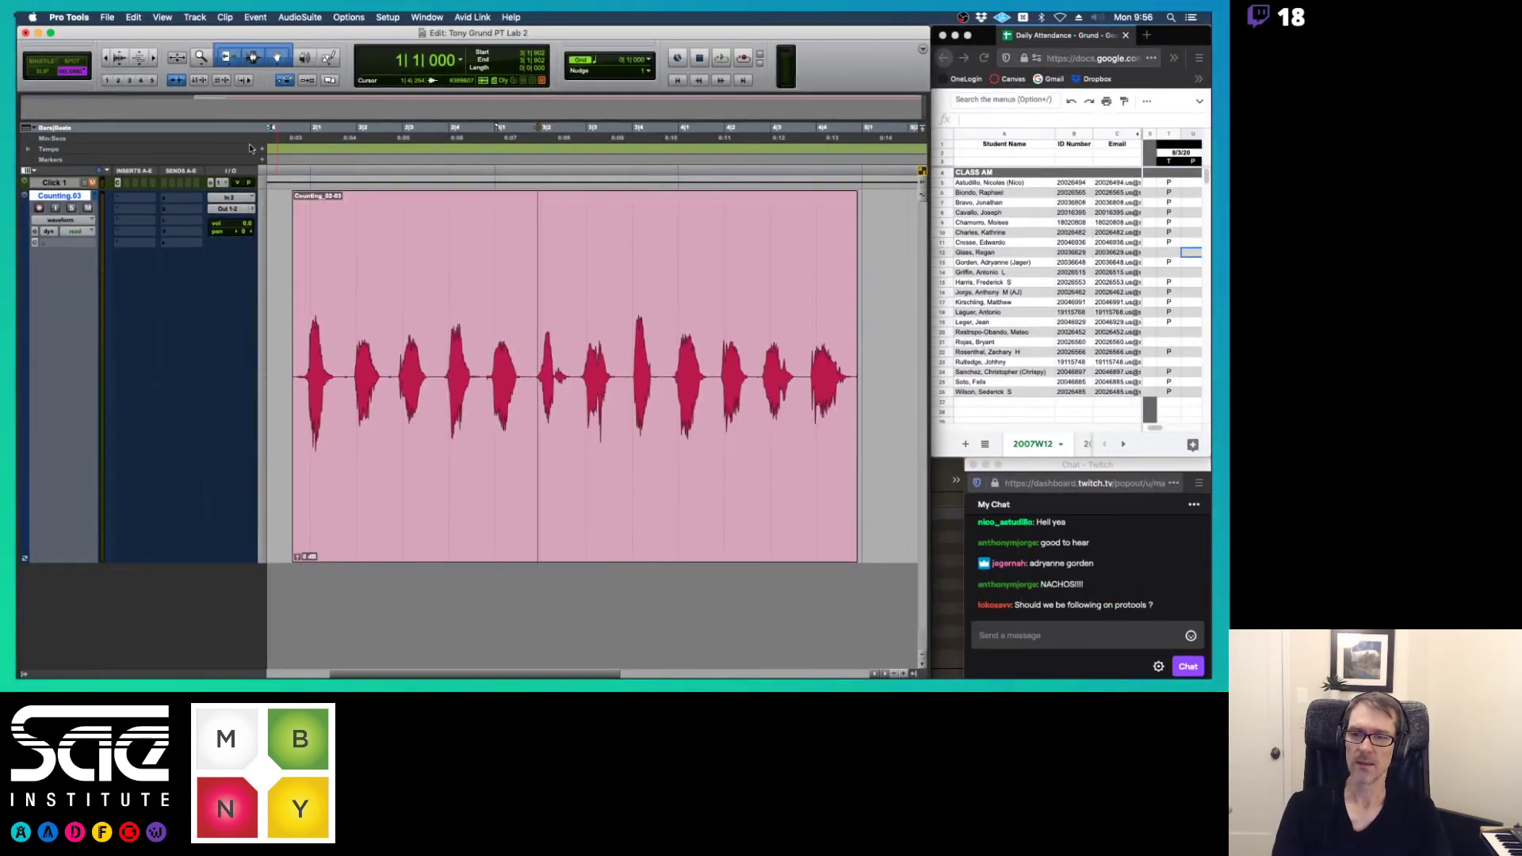
left_click_drag(453, 552, 523, 536)
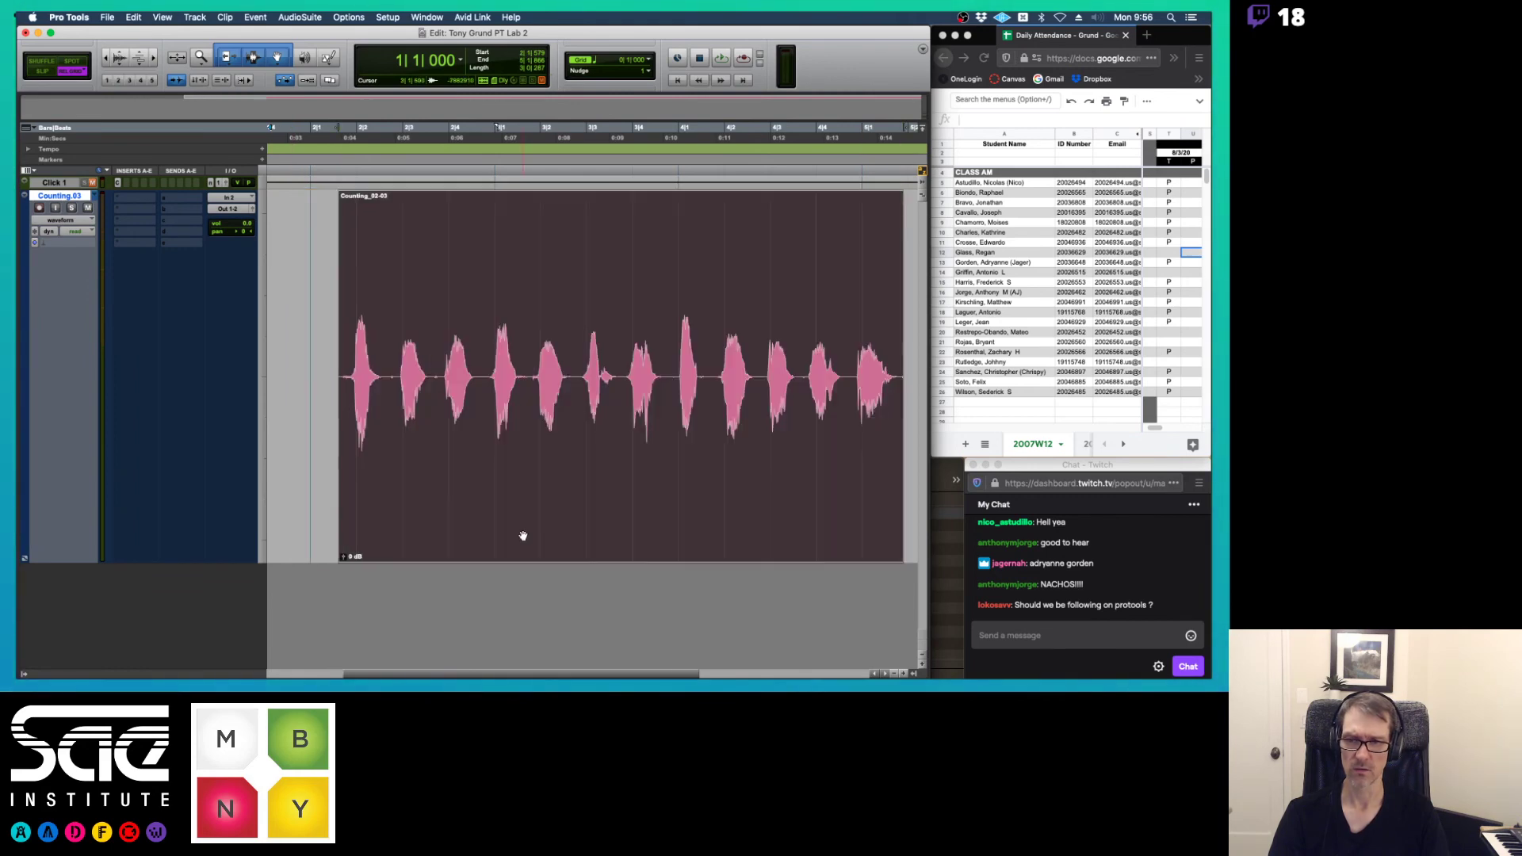
- Switch to Absolute Grid mode and snap the start of Counting_02-03 to beat 2|3
left_click(84, 73)
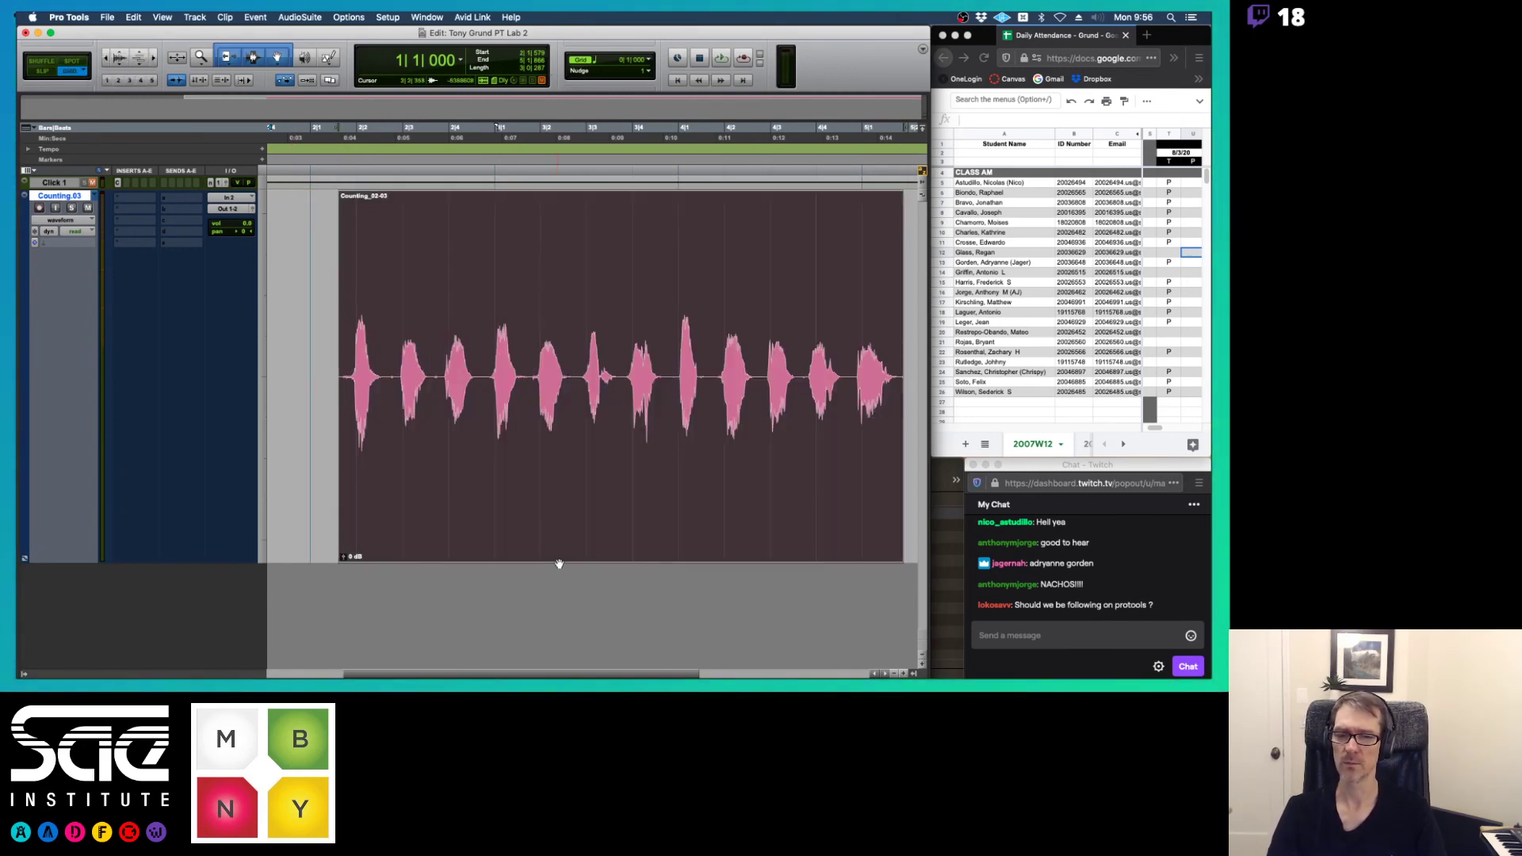
left_click_drag(559, 563, 639, 533)
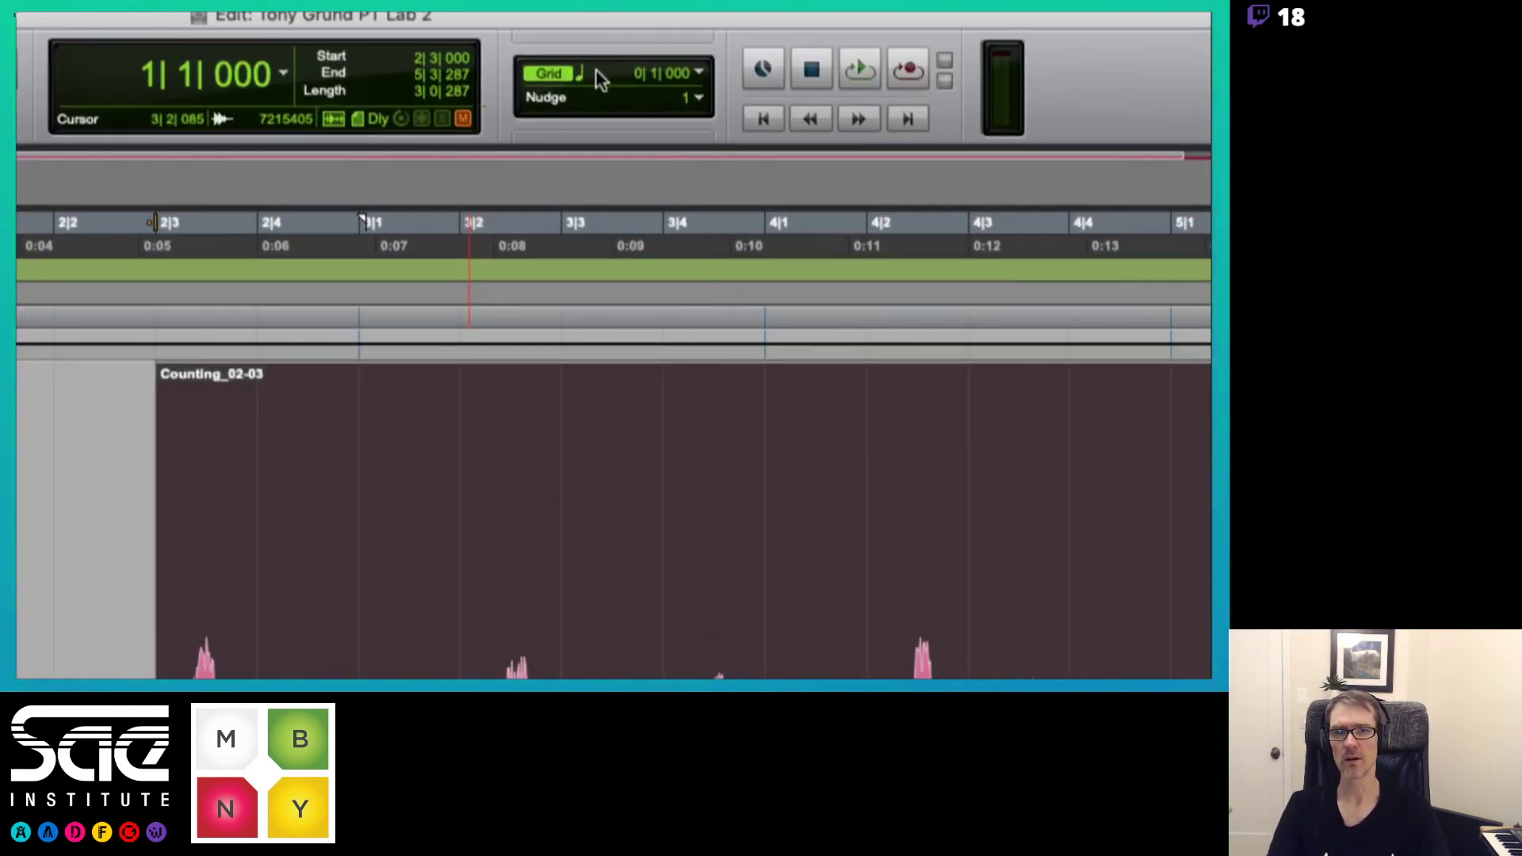
- Set the grid value to 1/64 note, and change it to 1 bar
left_click(698, 72)
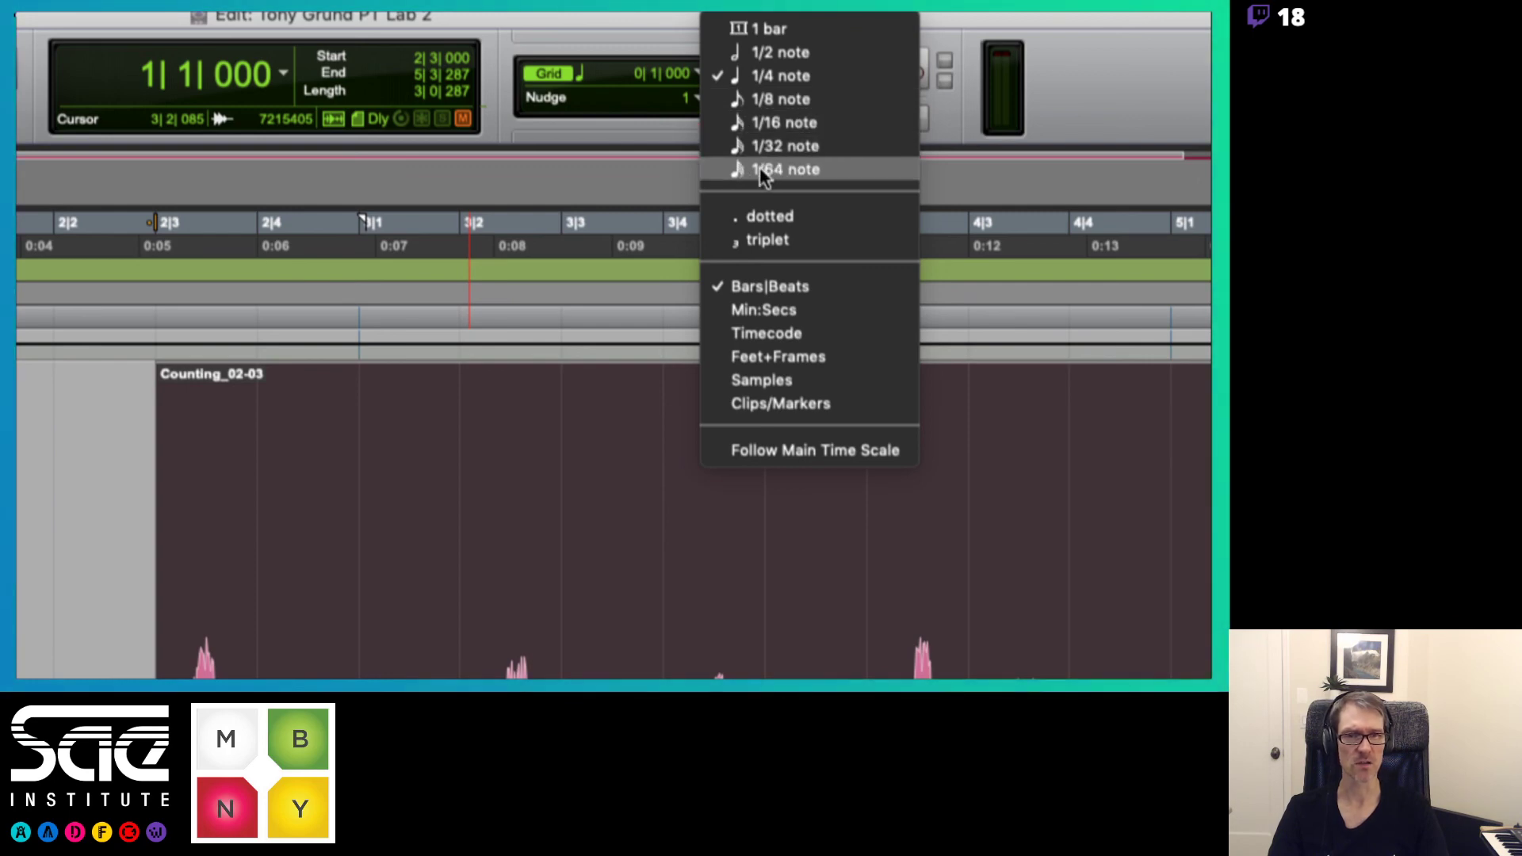
left_click(780, 170)
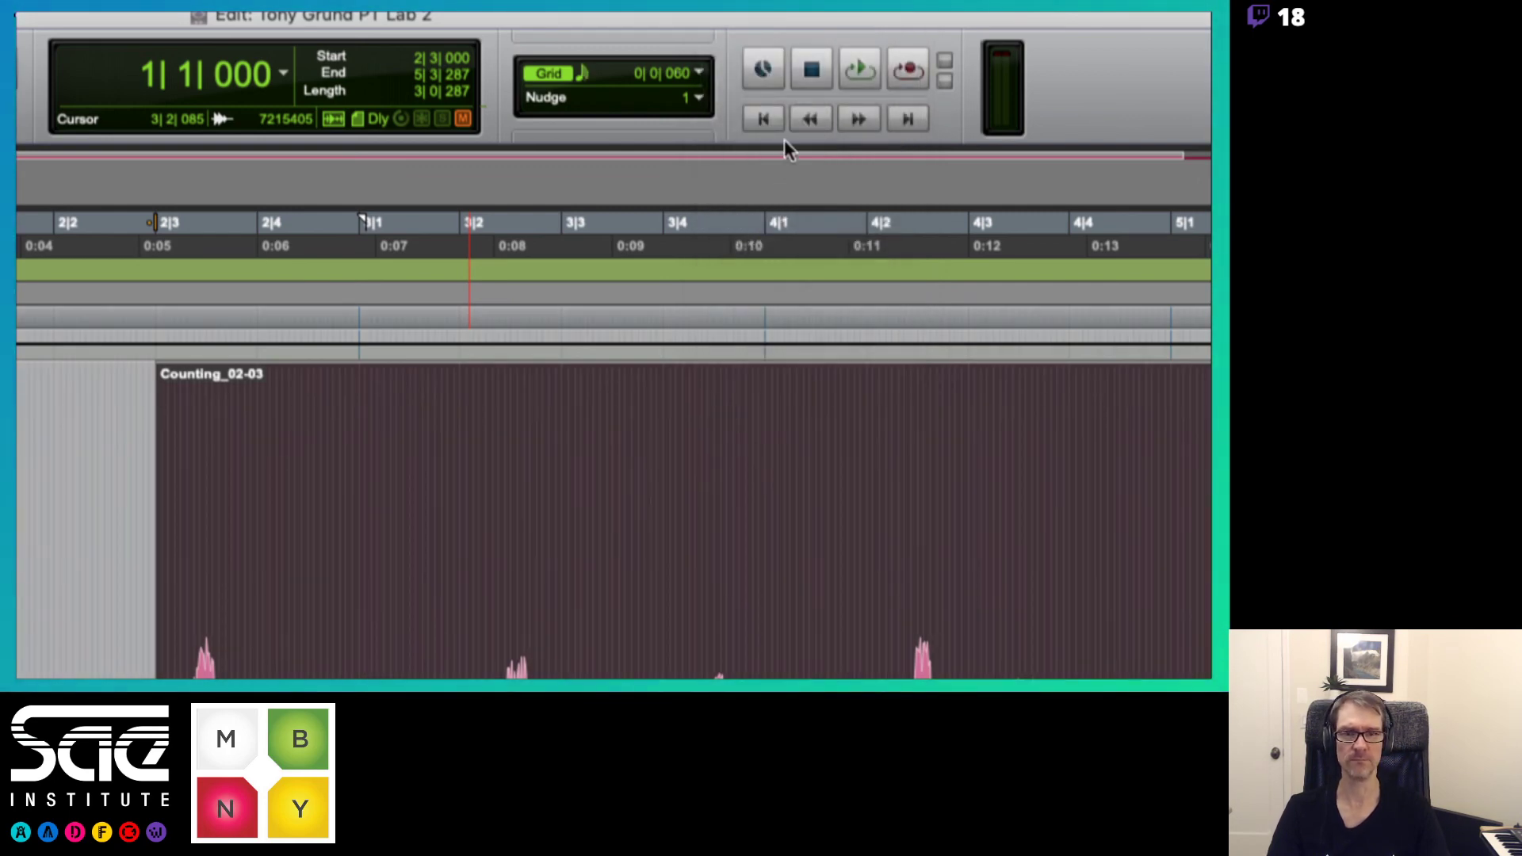
left_click(698, 73)
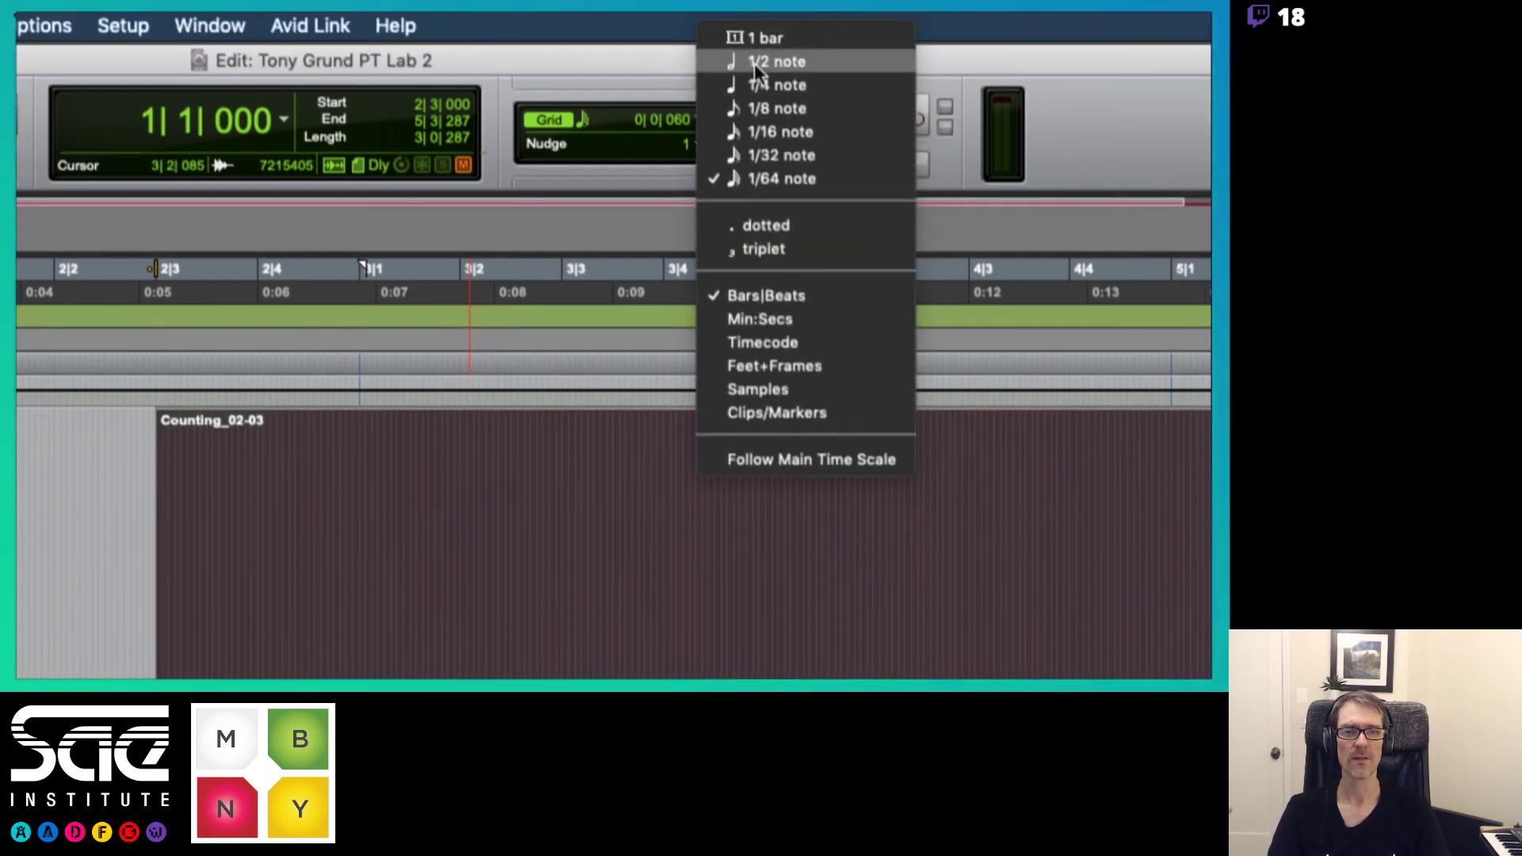
left_click(751, 32)
- Place the edit cursor at bar 3 and move Counting_02-03 so that it starts at bar 2
left_click(488, 646)
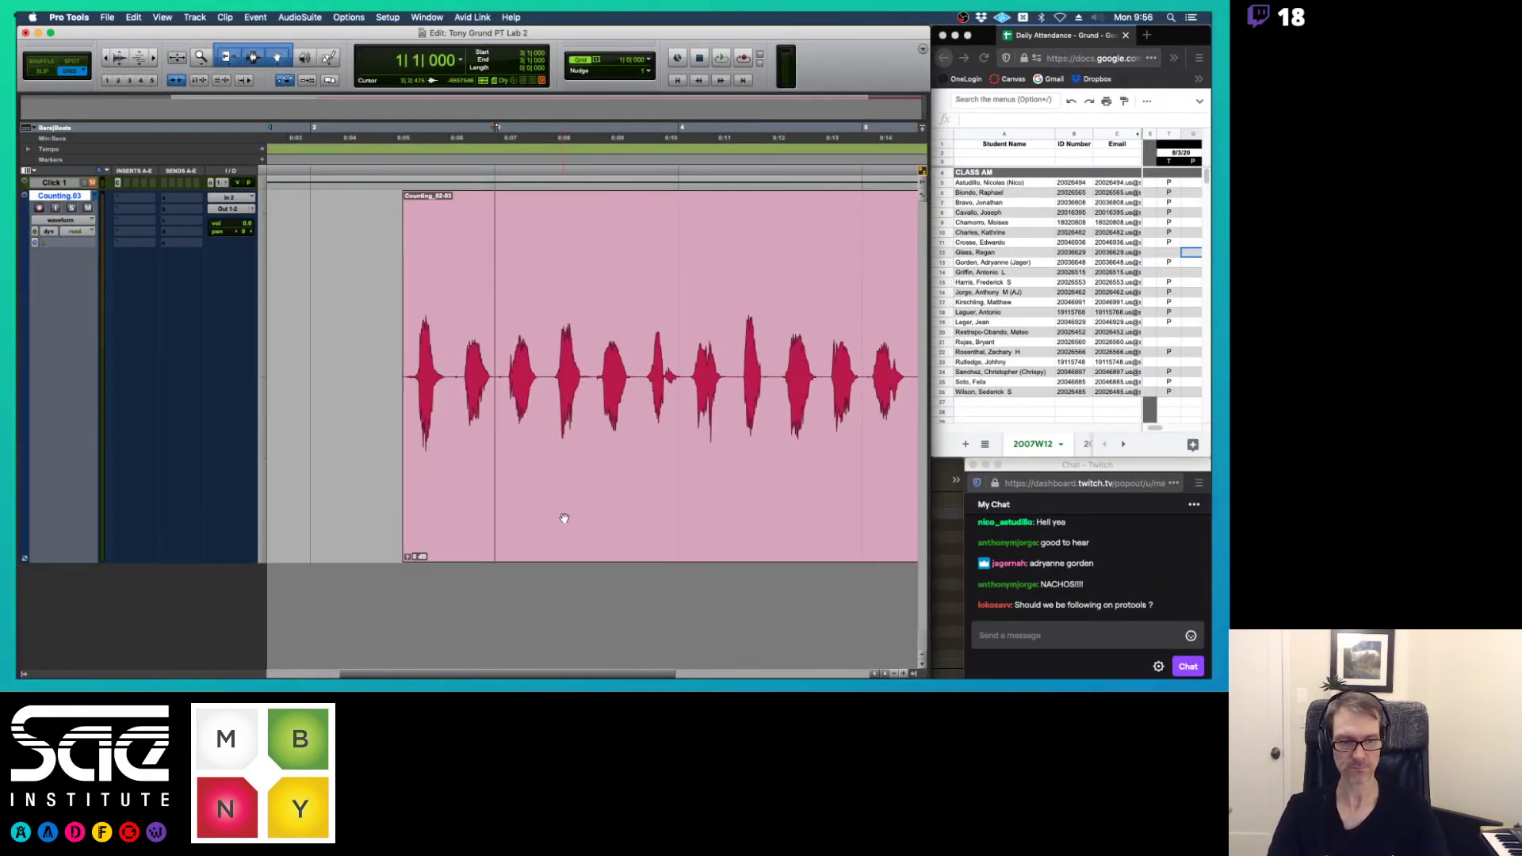
left_click(532, 524)
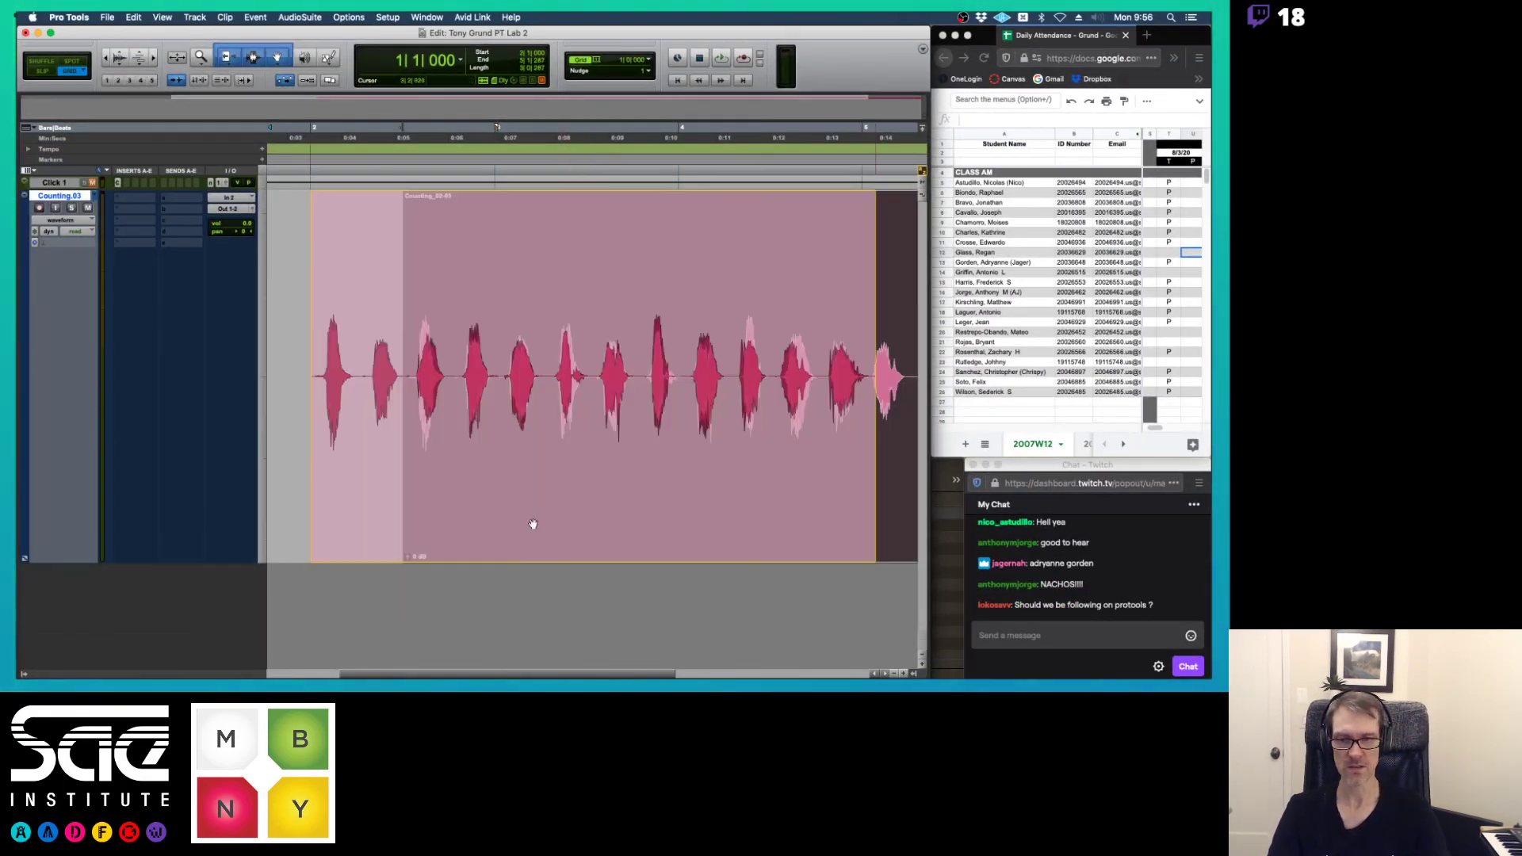
mouse_move(533, 524)
left_mouse_down()
mouse_move(629, 526)
mouse_move(533, 515)
left_mouse_up()
- Set the grid value to 1/4 note, move Counting_02-03 later along the grid, and undo the clip moves
left_click(649, 61)
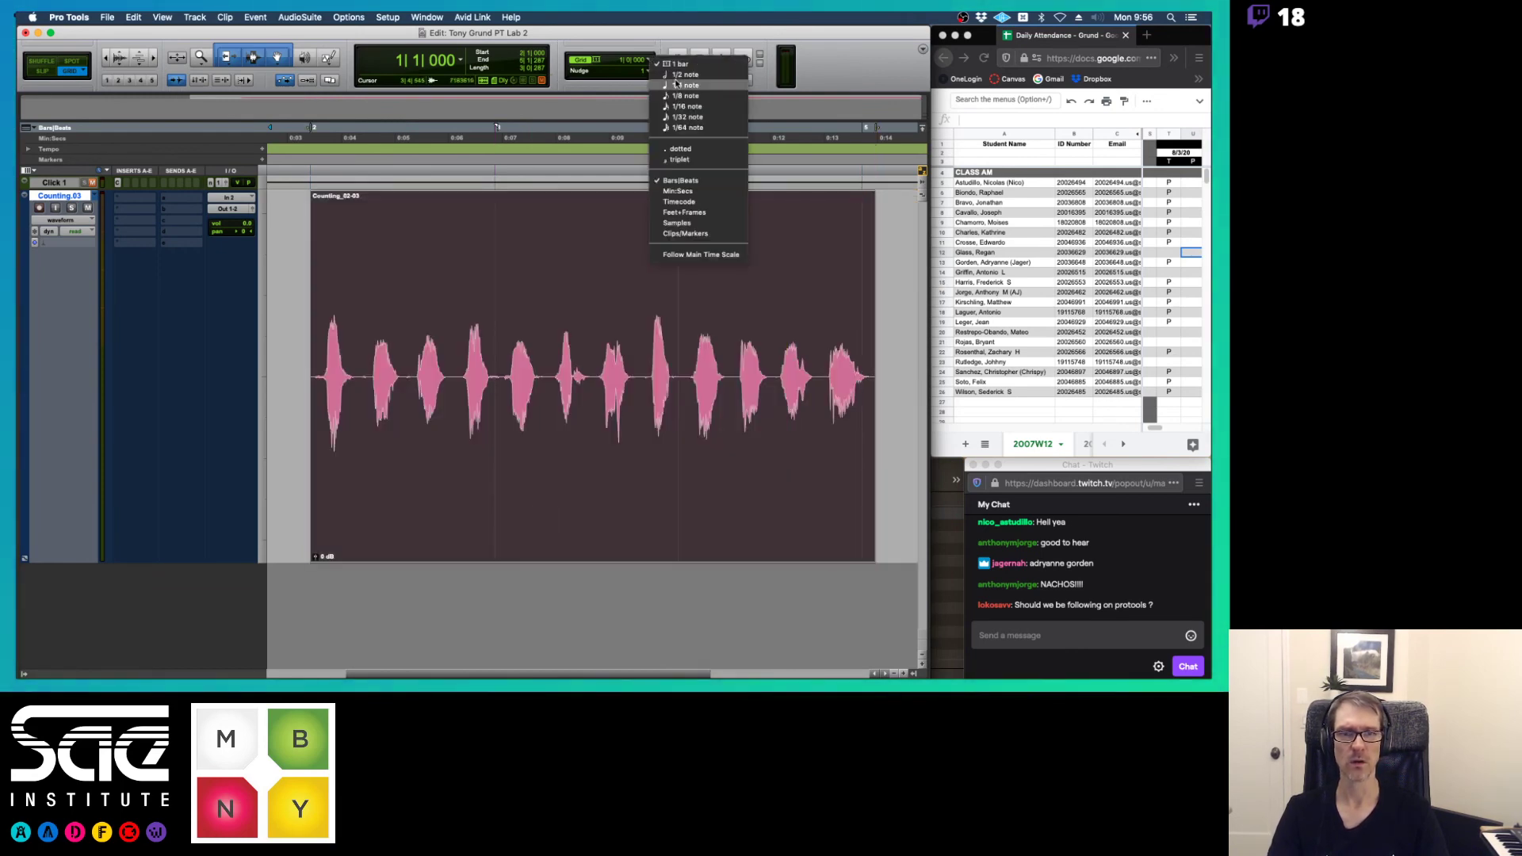
left_click(678, 85)
left_click_drag(530, 534, 629, 538)
key("super+z")
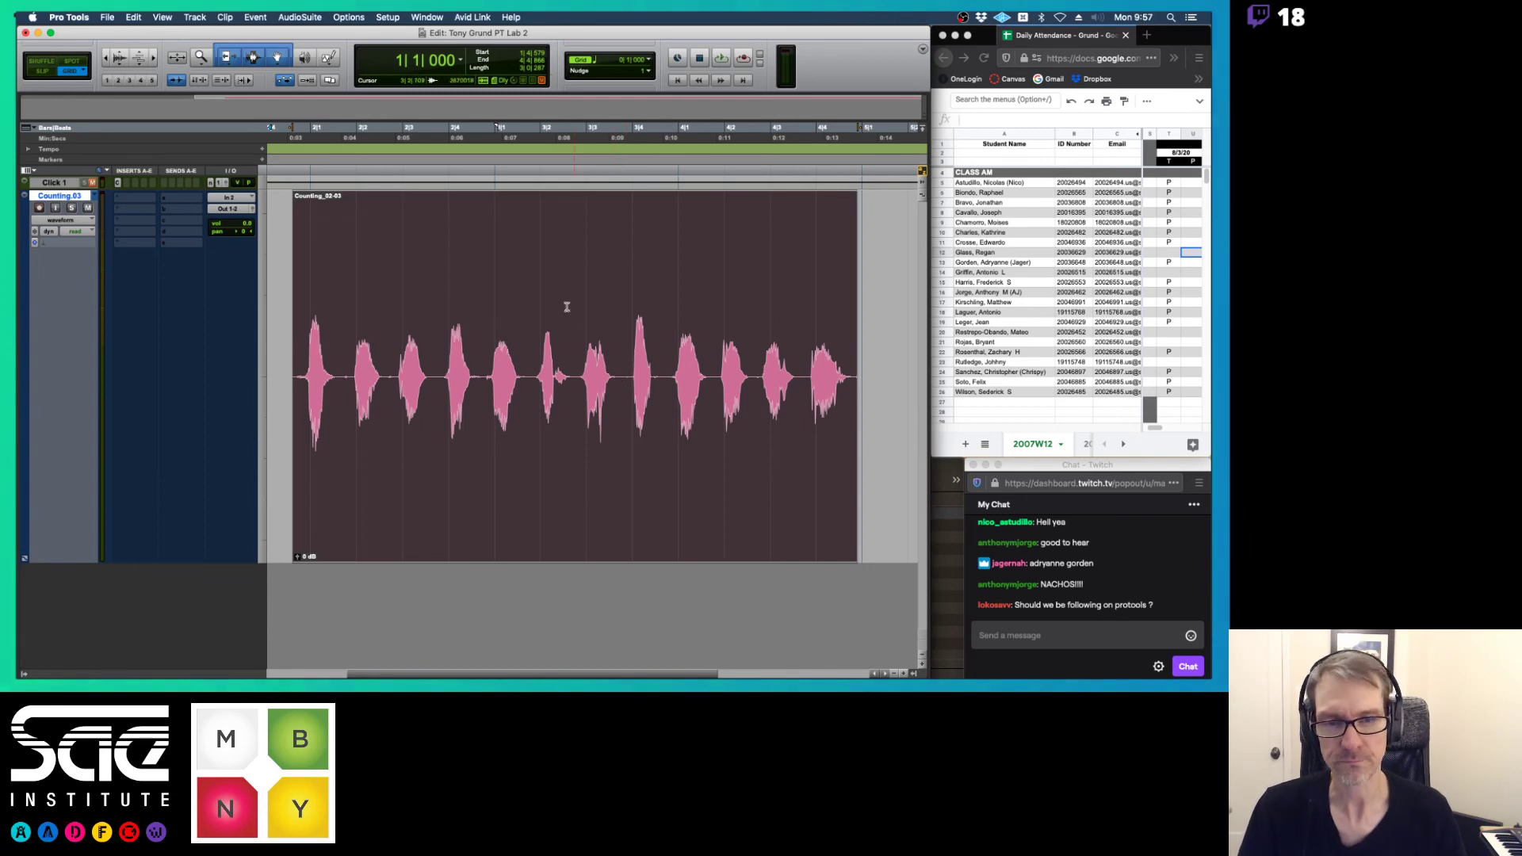
- Review the available grid values and place the edit cursor at the start of the fourth spoken number
left_click(651, 60)
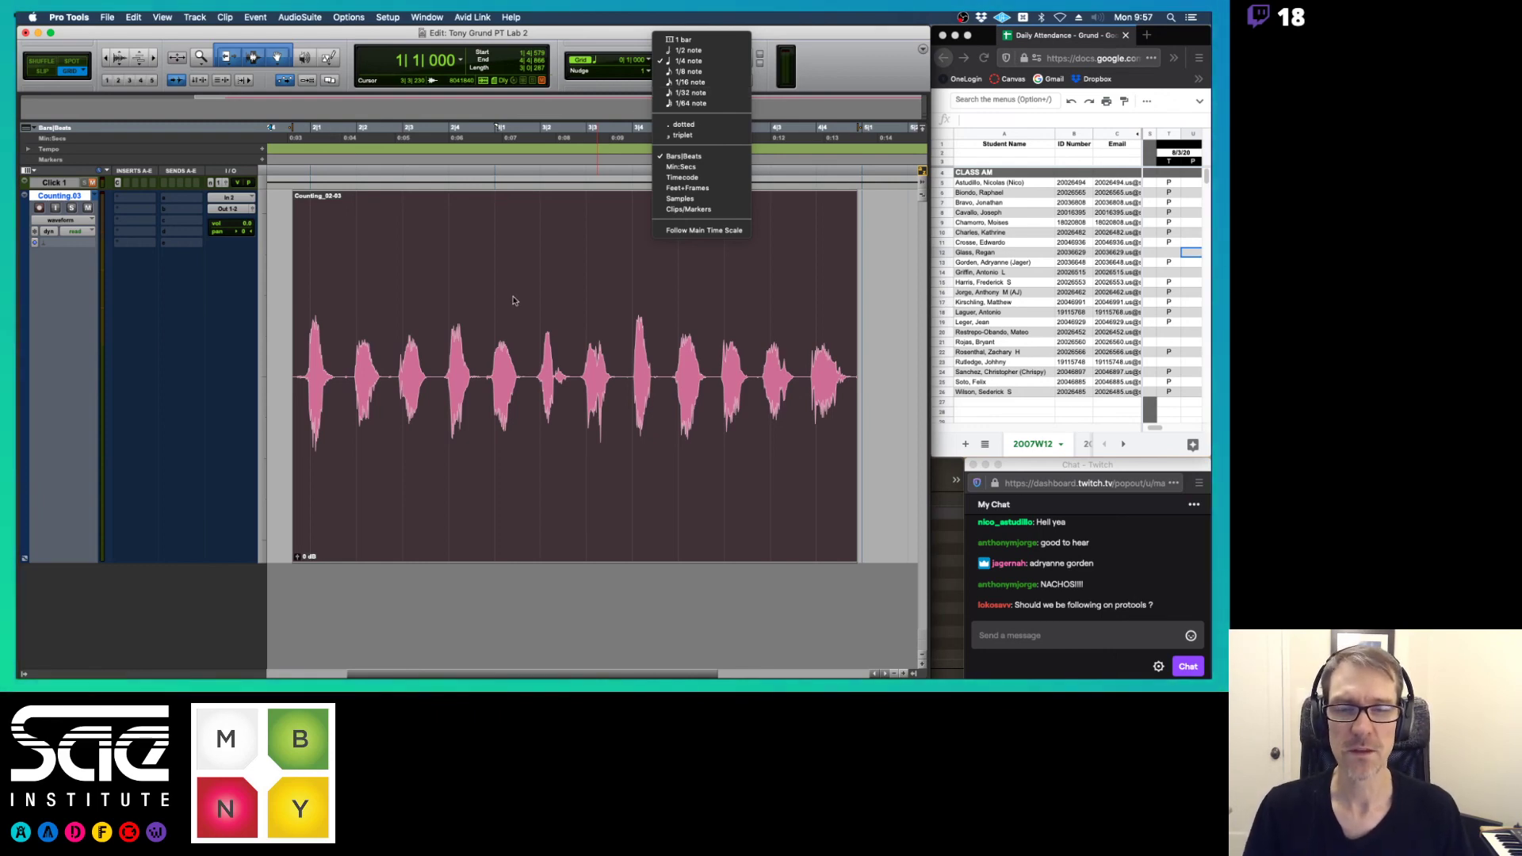
left_click(454, 326)
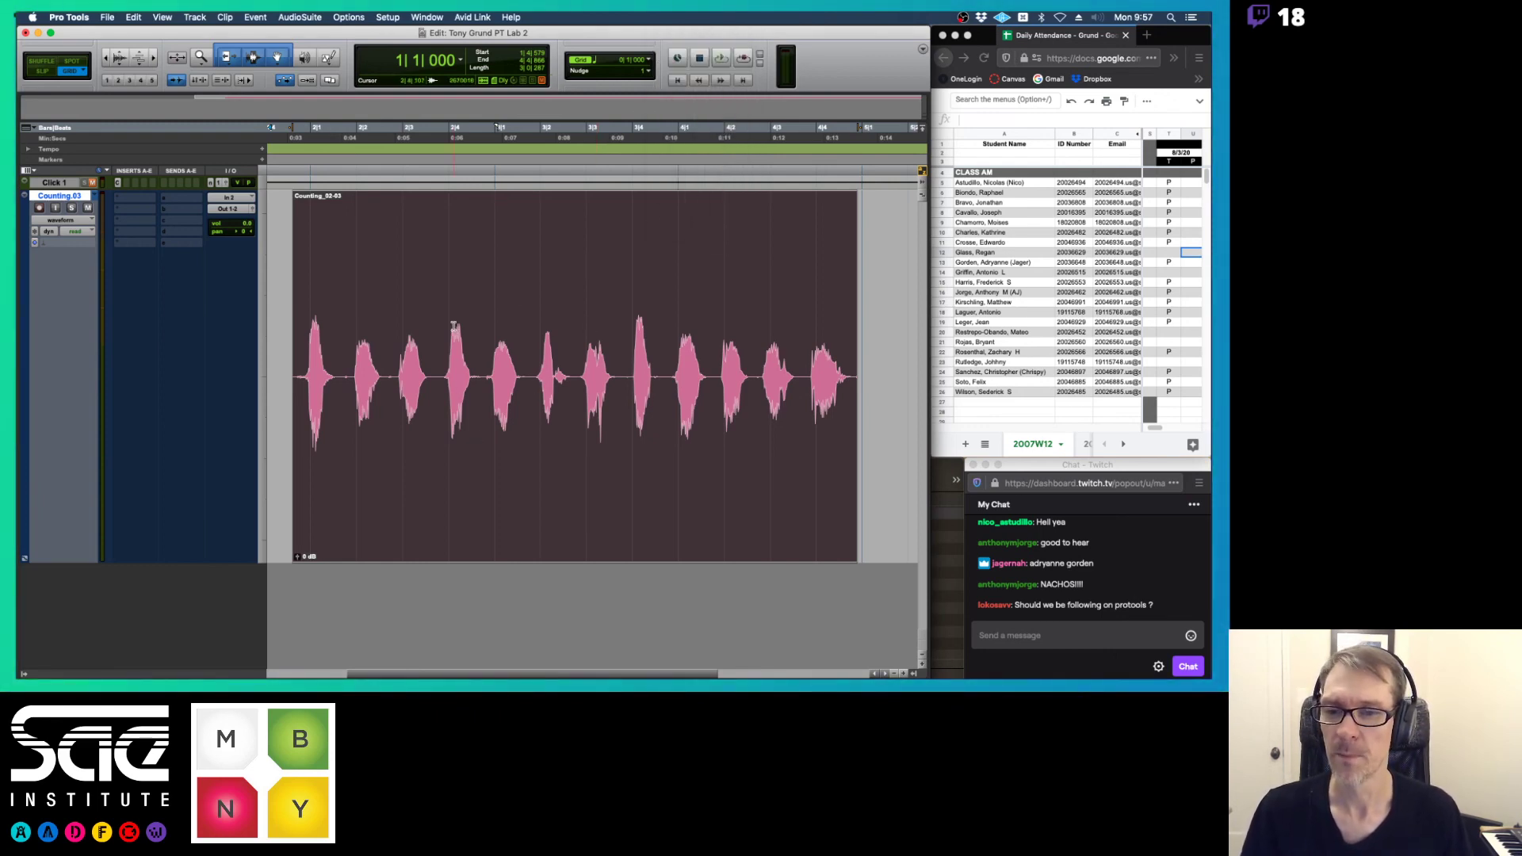
left_click(444, 287)
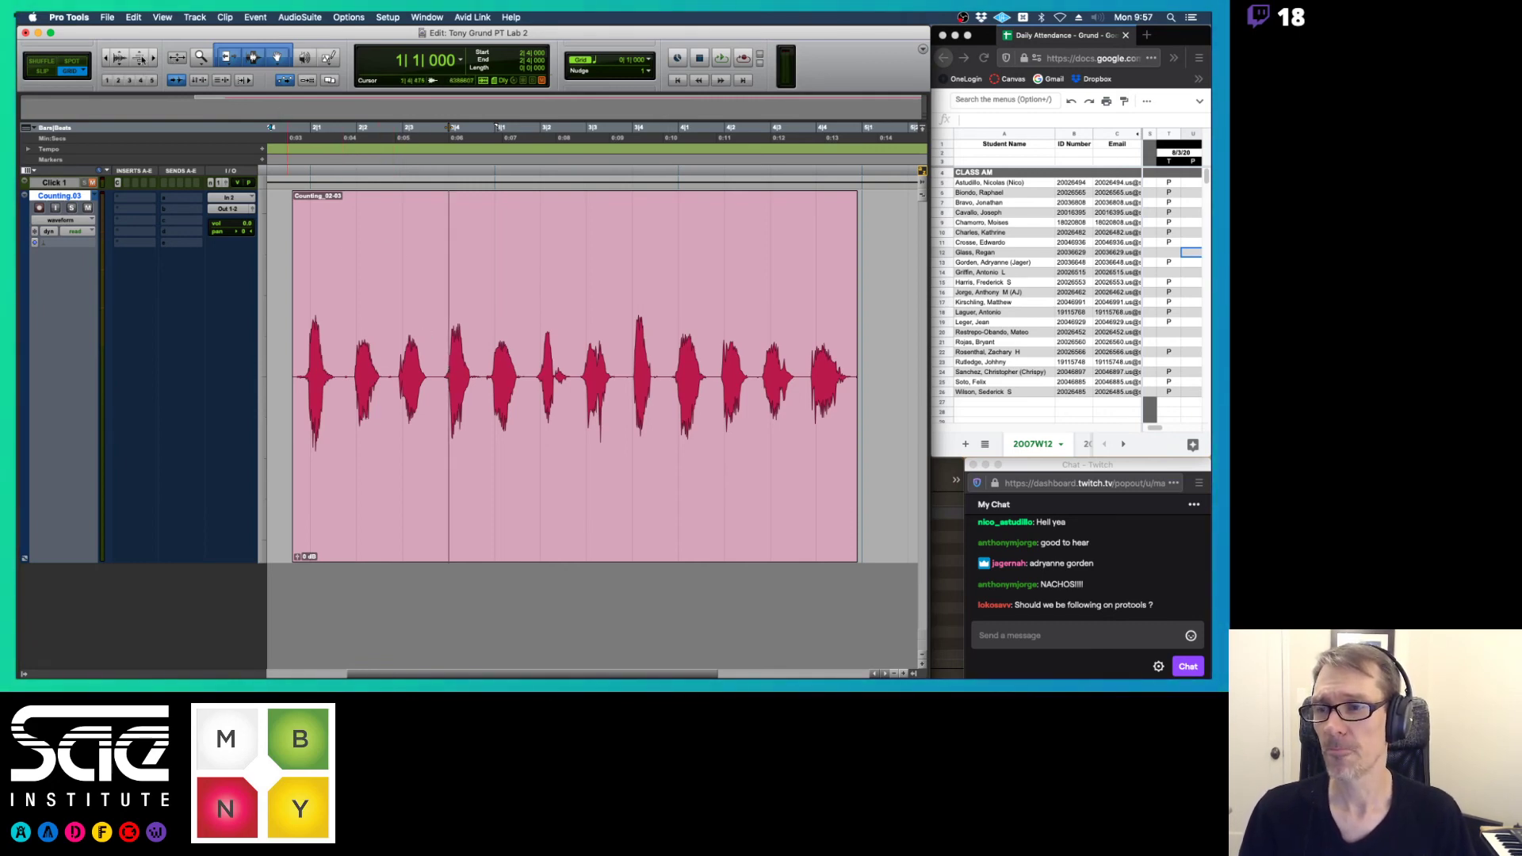
- Switch to Slip mode, move Counting_02-03 freely to a later position, and undo the move
left_click(42, 71)
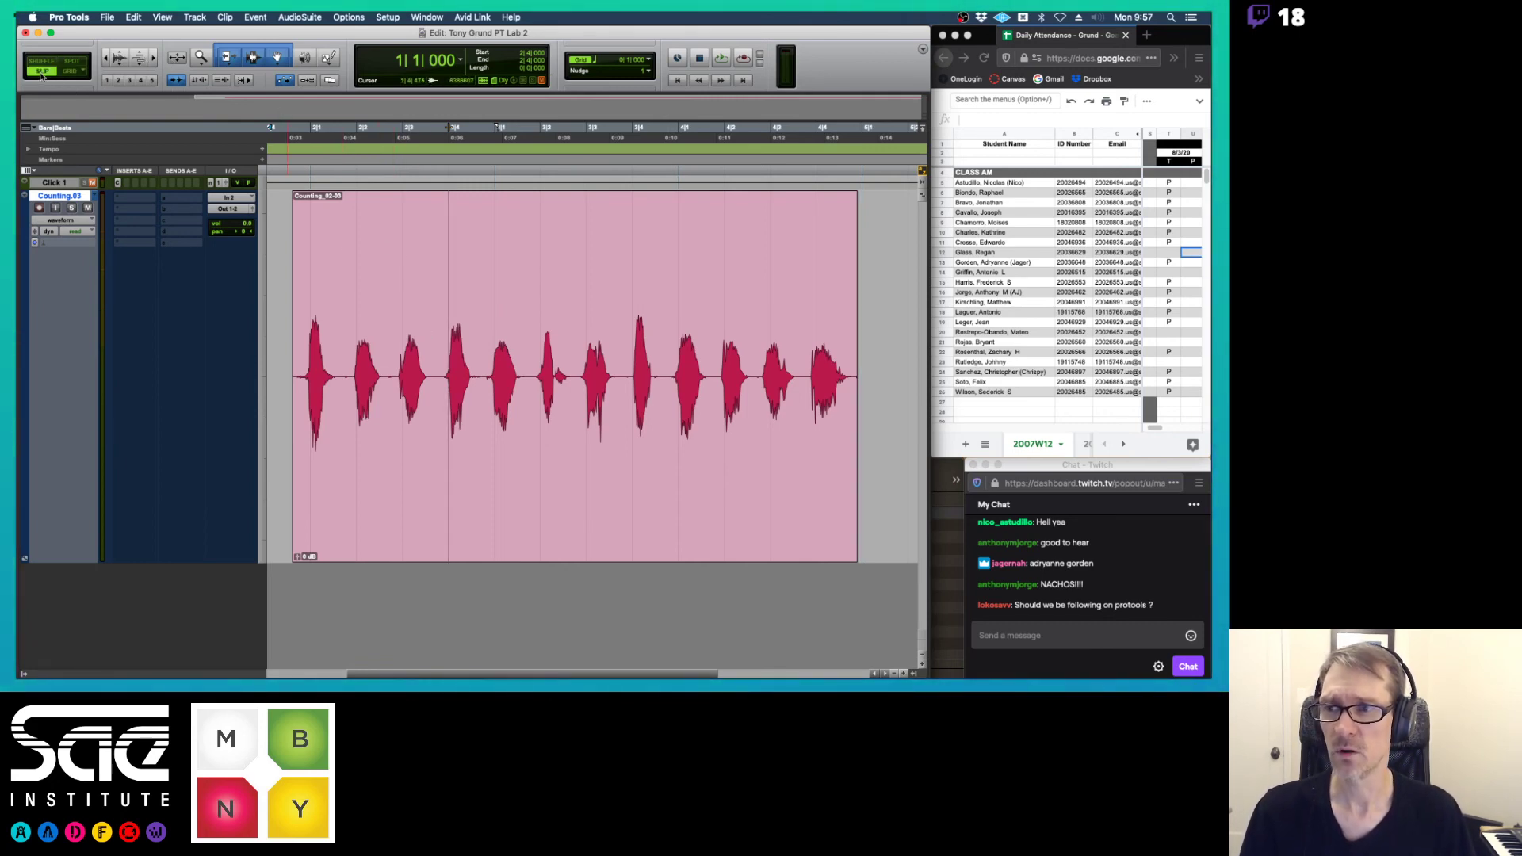
left_click_drag(486, 510, 666, 501)
key("super+z")
key("super+z")
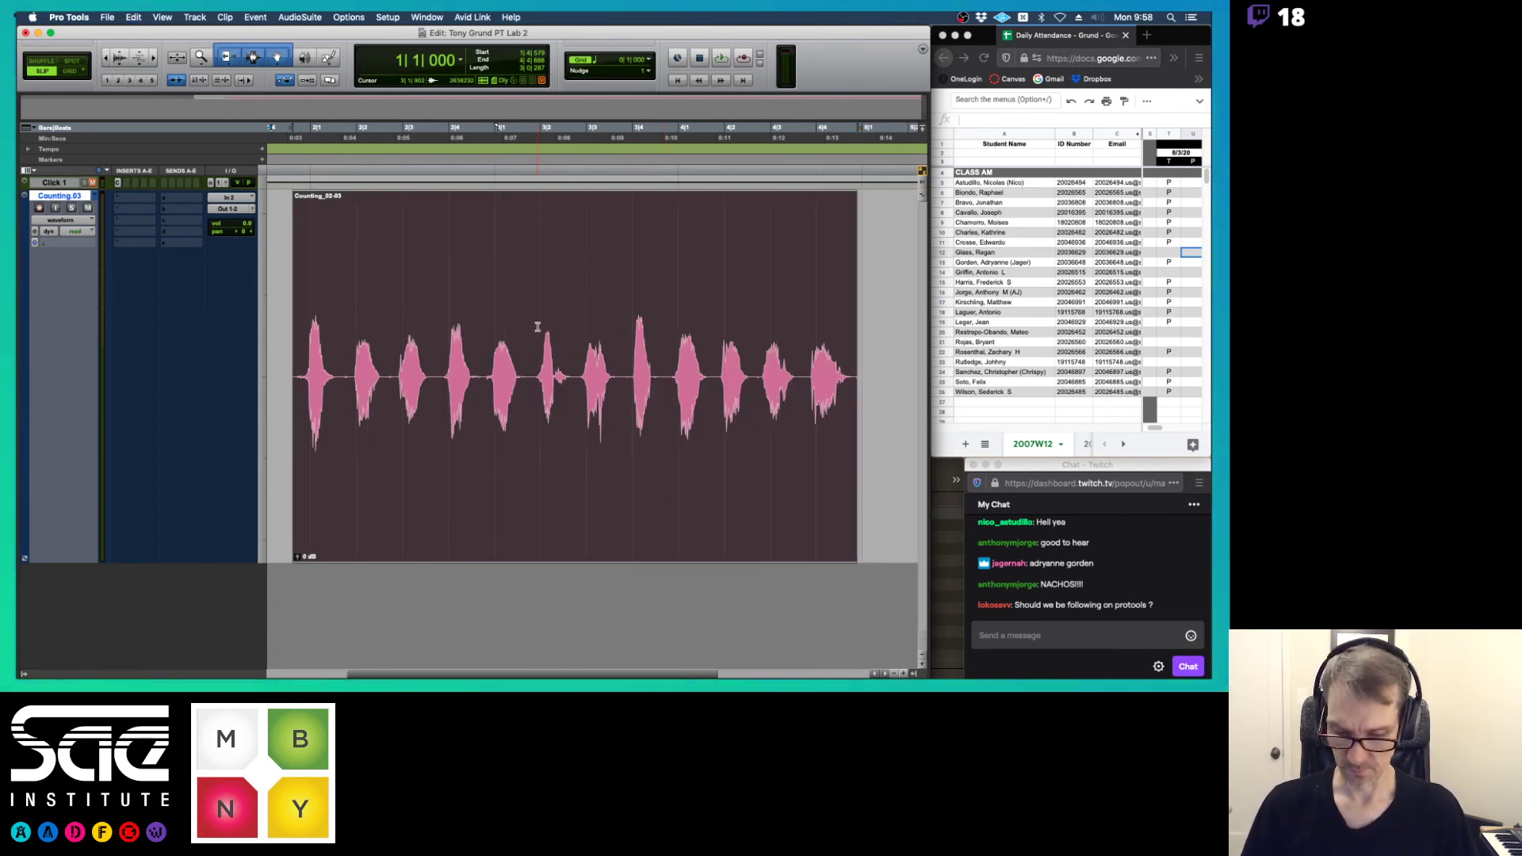
- With the Selector tool, highlight beats 2|4 to 3|3 in Grid mode and a free section around the fourth to sixth spoken numbers in Slip mode
left_click_drag(525, 337, 617, 322)
left_click(617, 322)
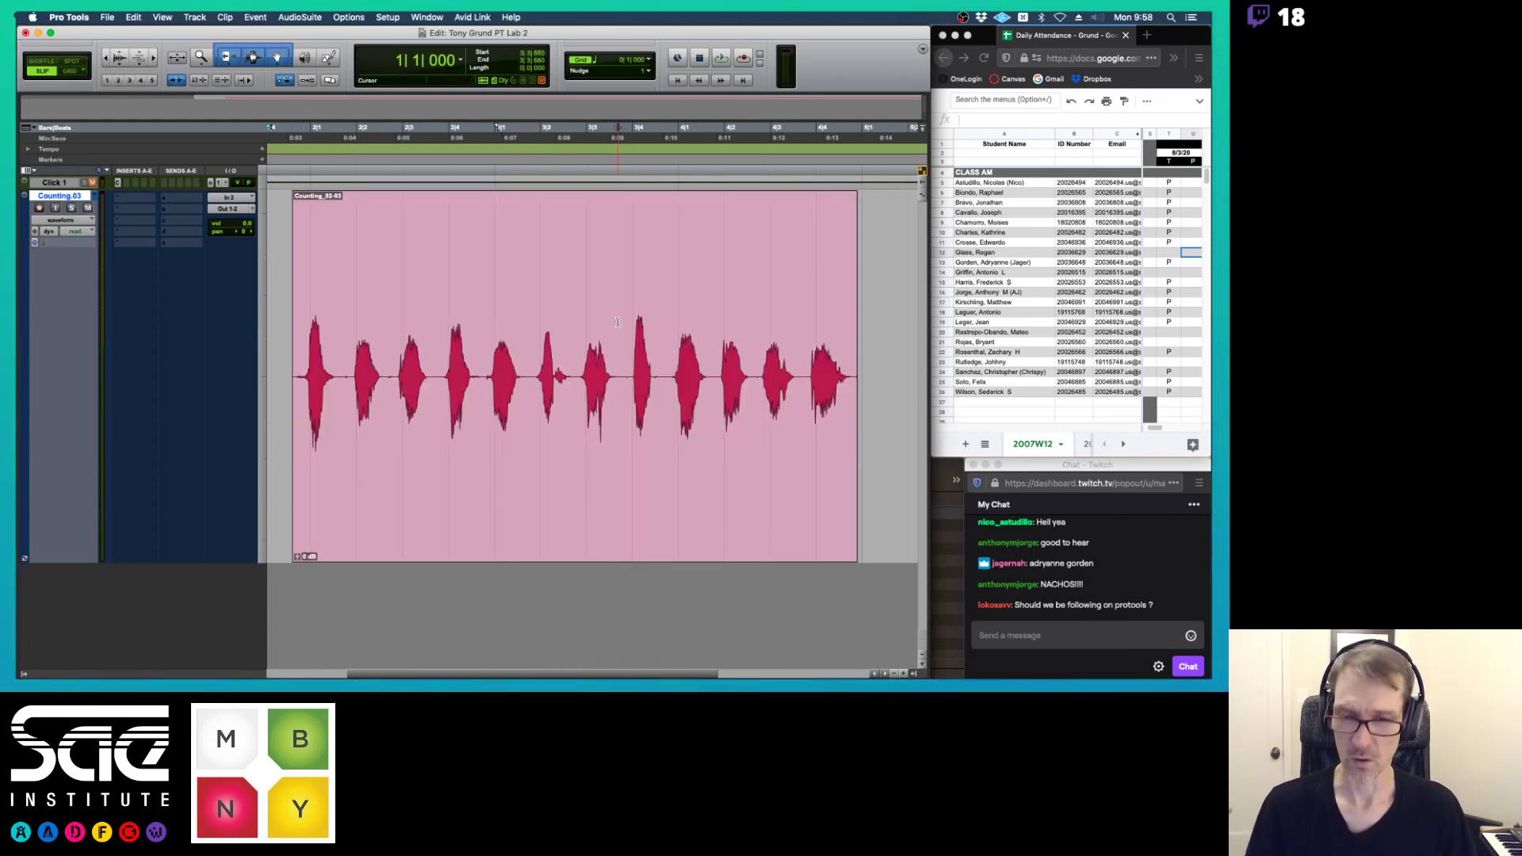
key("F8")
key("F4")
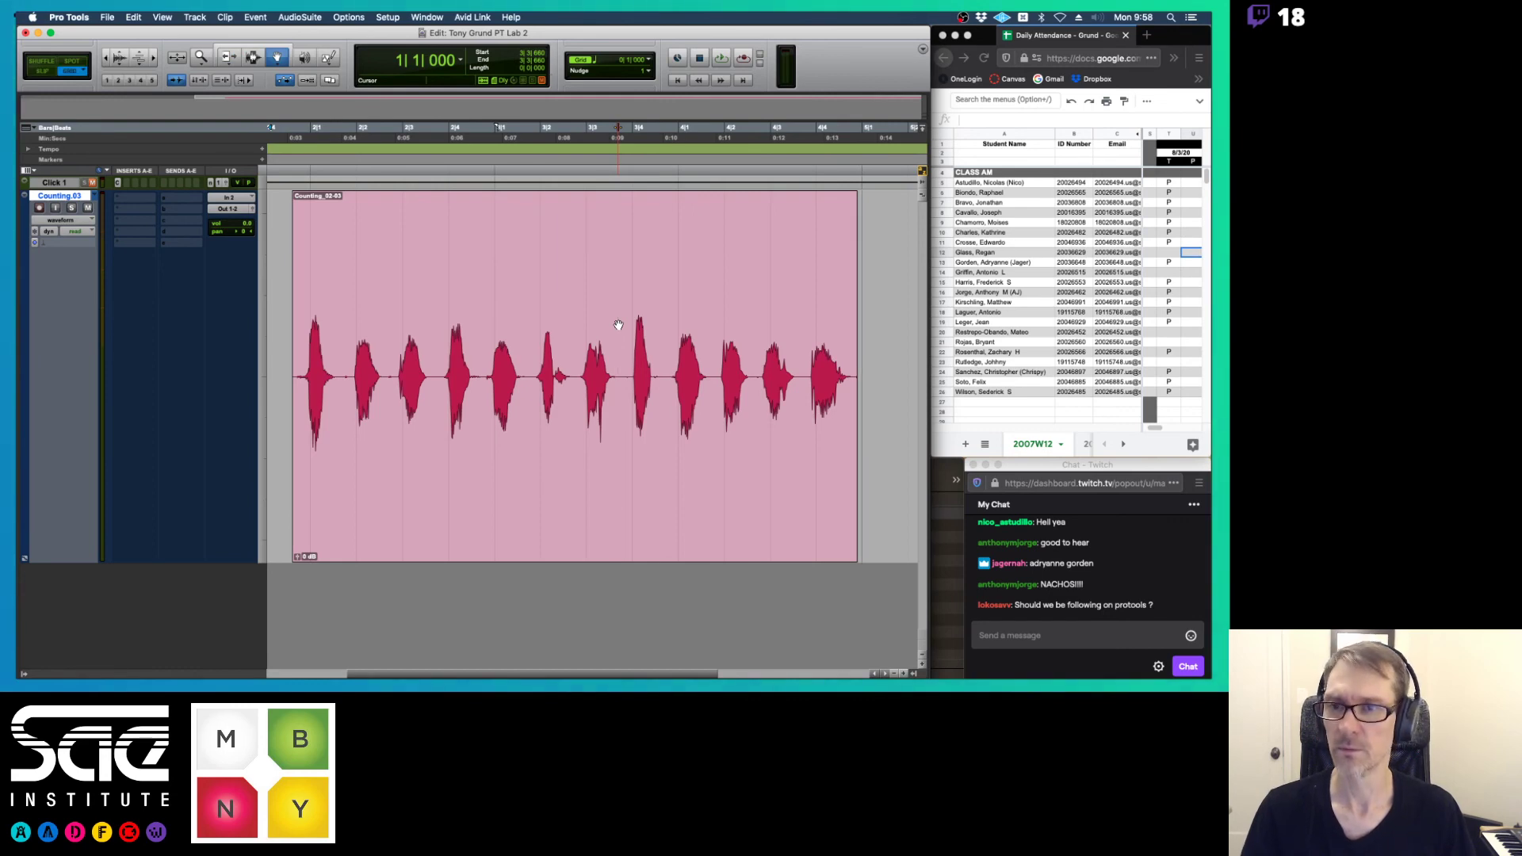
key("F7")
left_click_drag(496, 317, 585, 296)
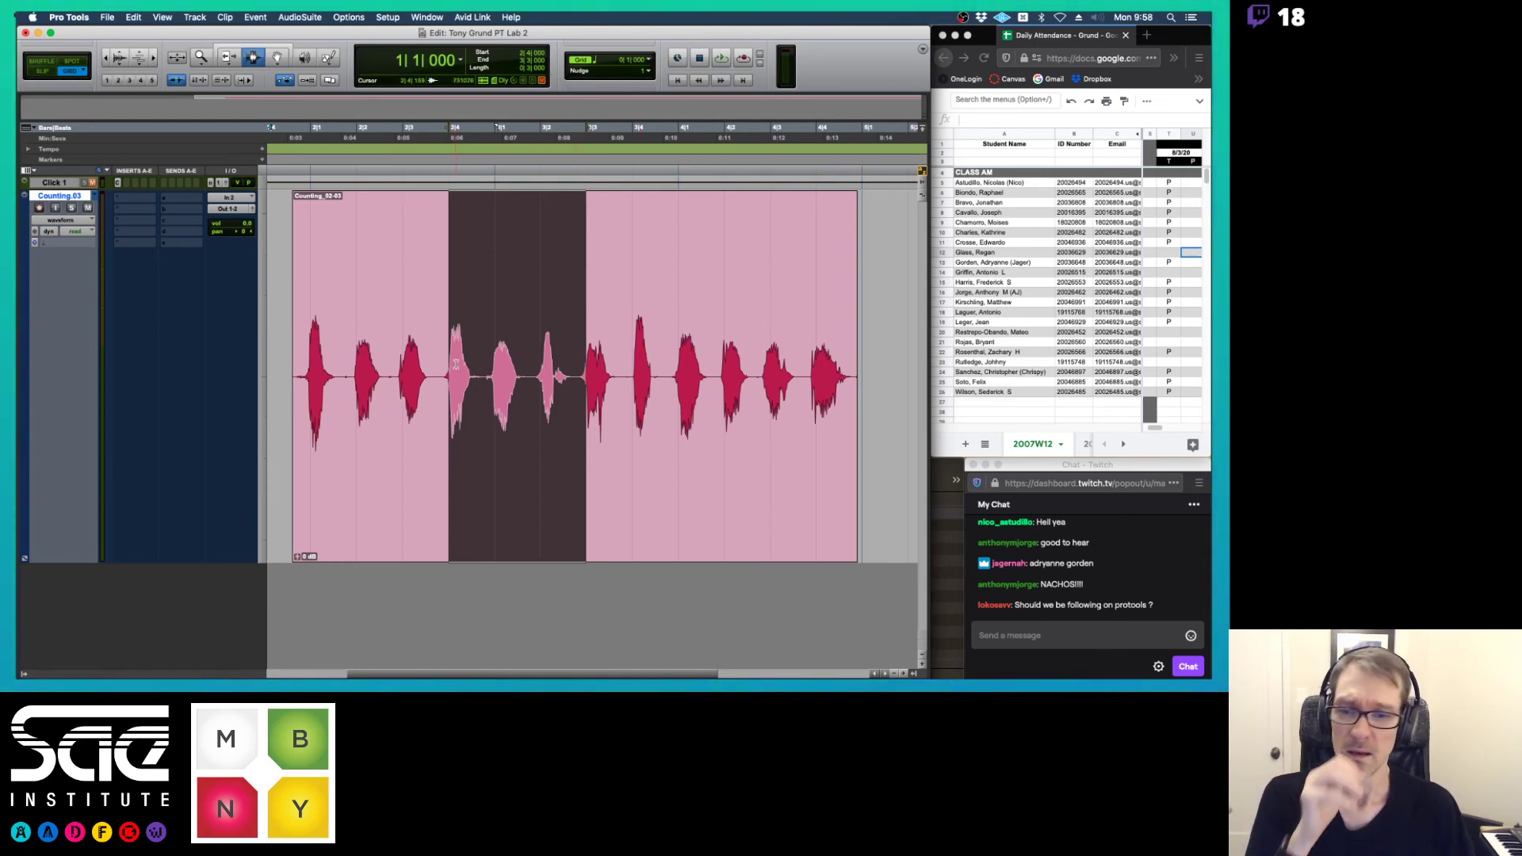
left_click_drag(456, 365, 545, 311)
left_click(392, 338)
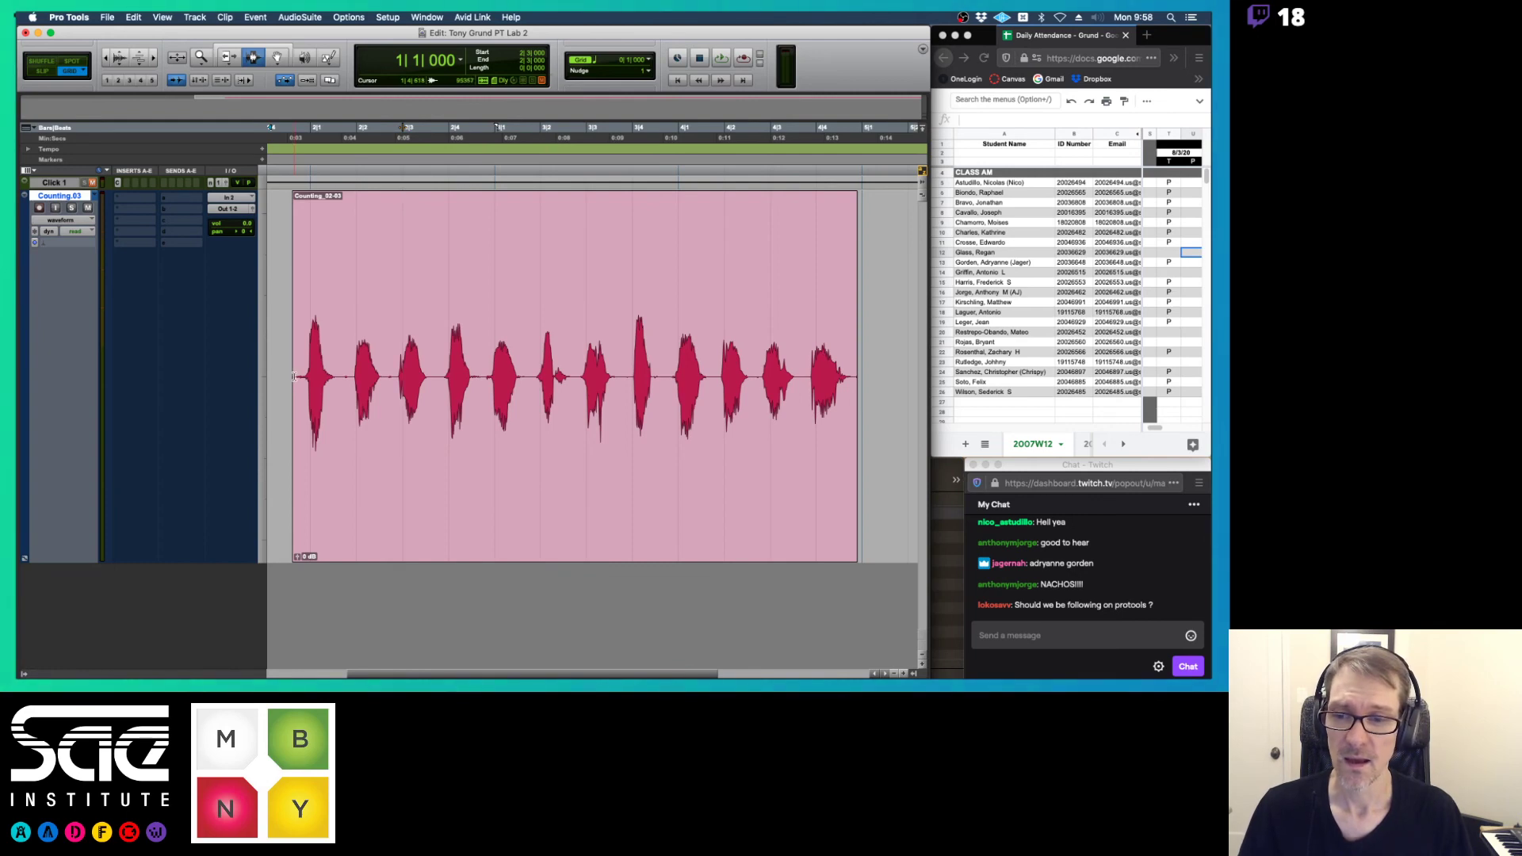
- Trim the start of Counting_02-03 to beat 2|1 in Grid mode, and extend it freely back before the first spoken number in Slip mode
mouse_move(293, 376)
left_mouse_down()
mouse_move(602, 362)
mouse_move(292, 358)
left_mouse_up()
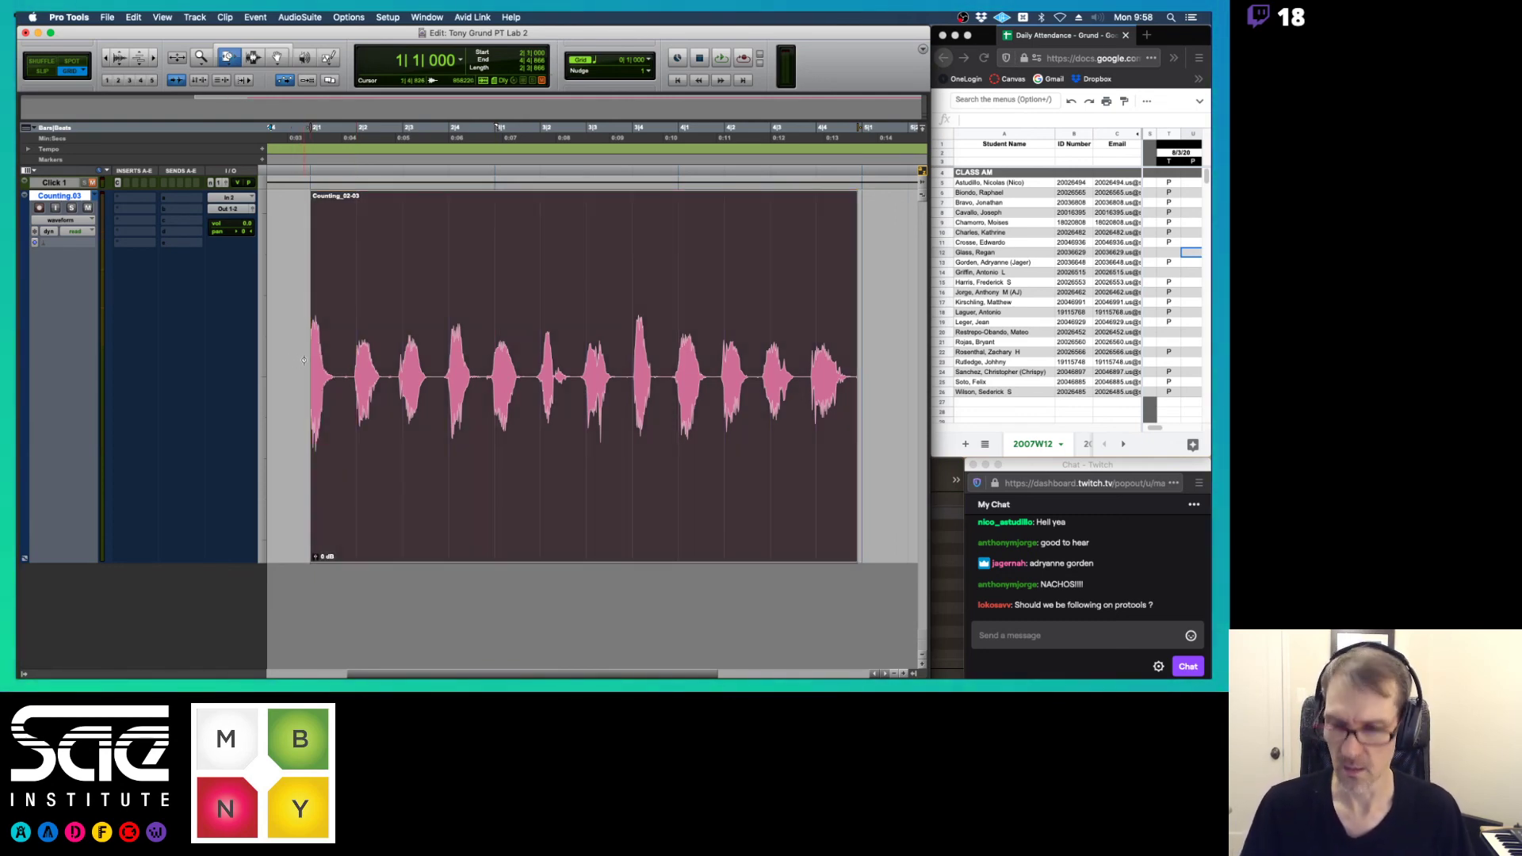
key("F2")
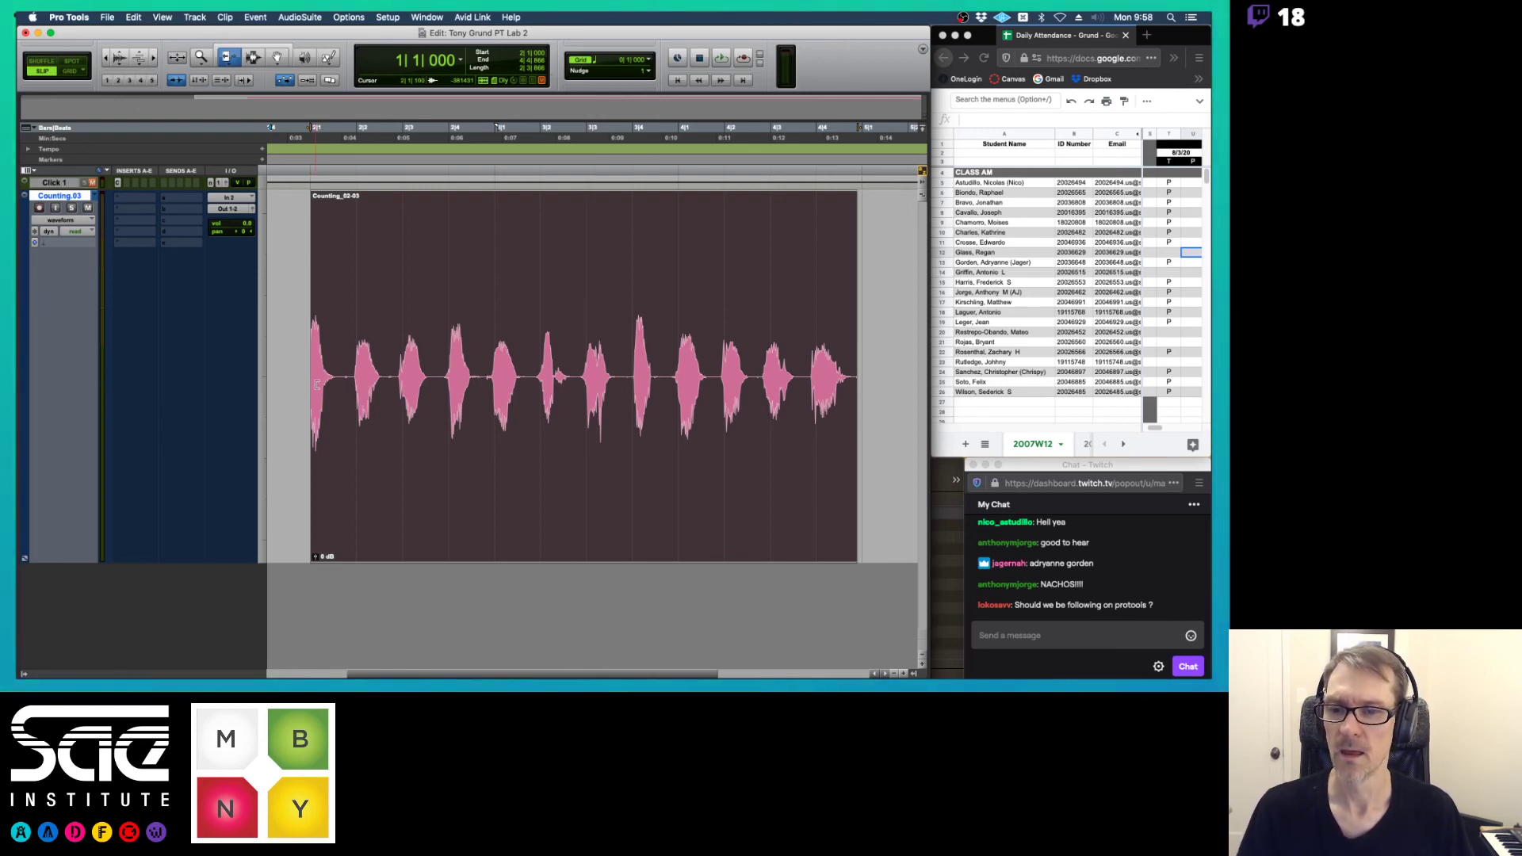
left_click_drag(308, 384, 434, 349)
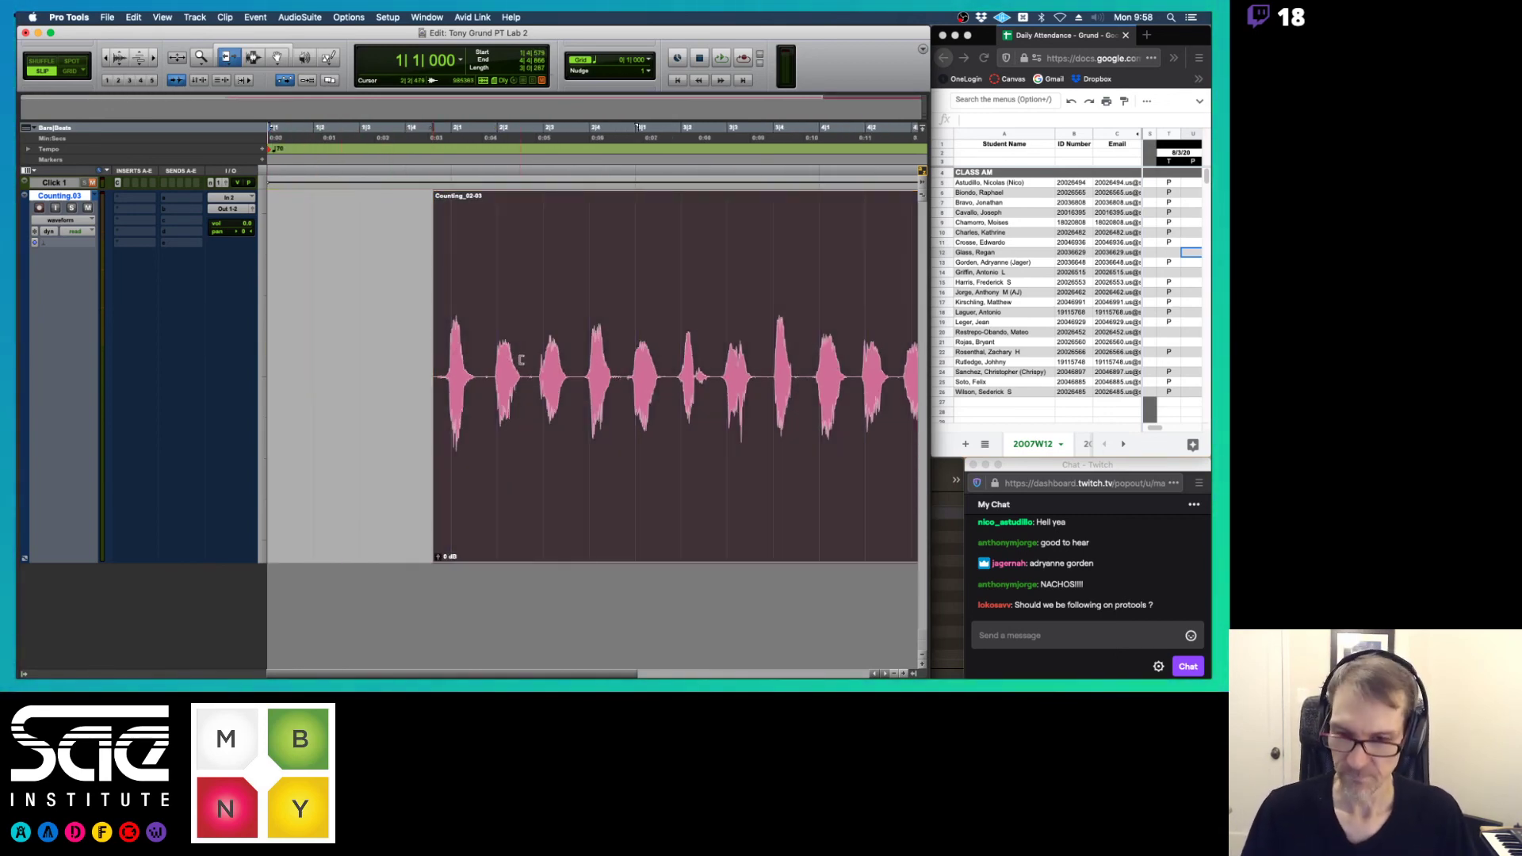
- Switch to Grid mode, choose Relative Grid for comparison, and set the mode back to Absolute Grid
scroll(525, 371, "right", 5)
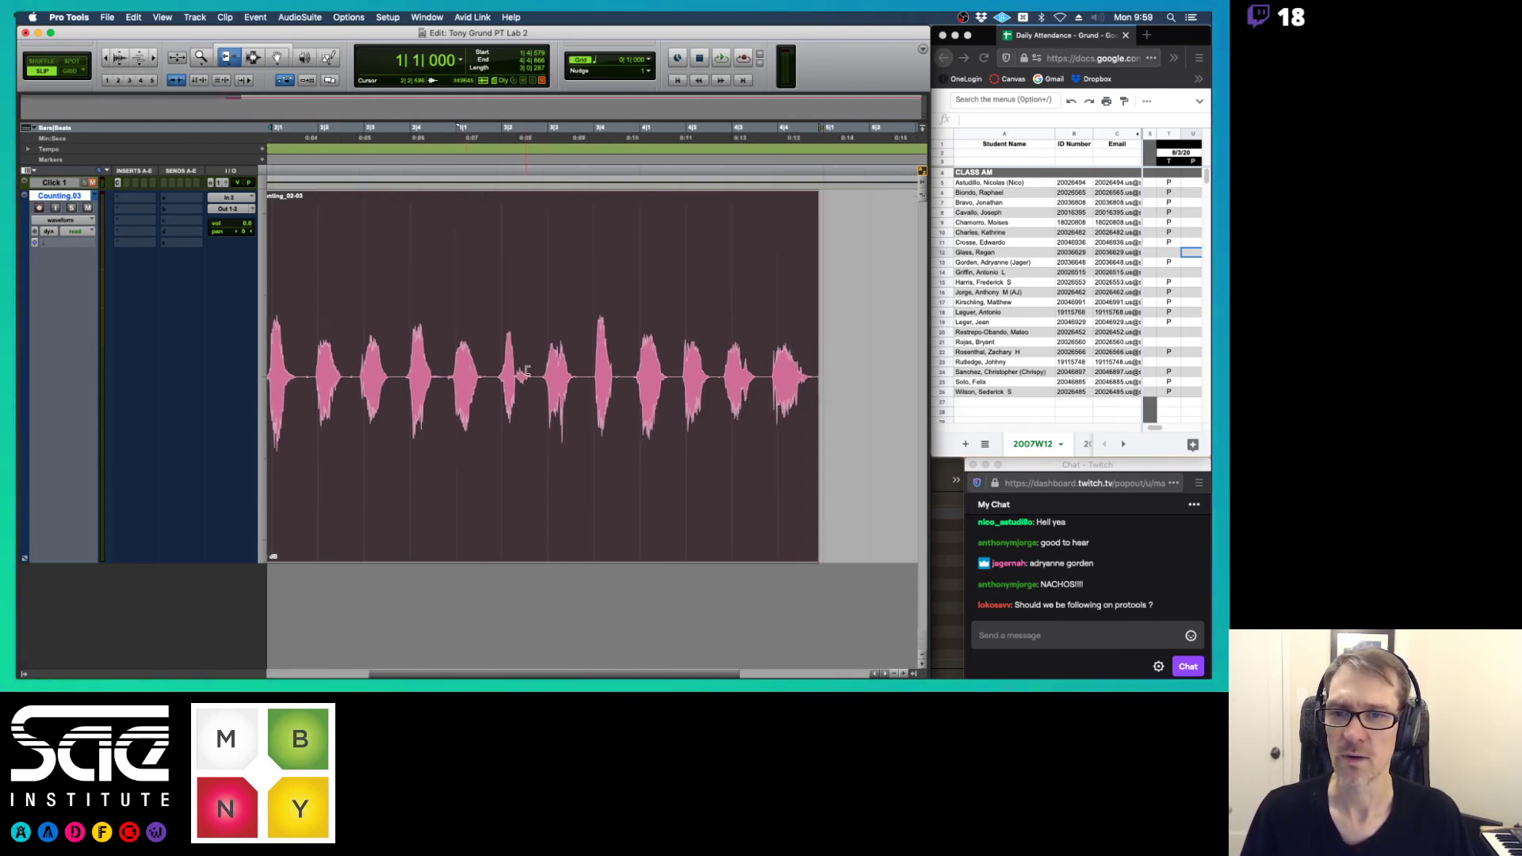
scroll(525, 371, "left", 1)
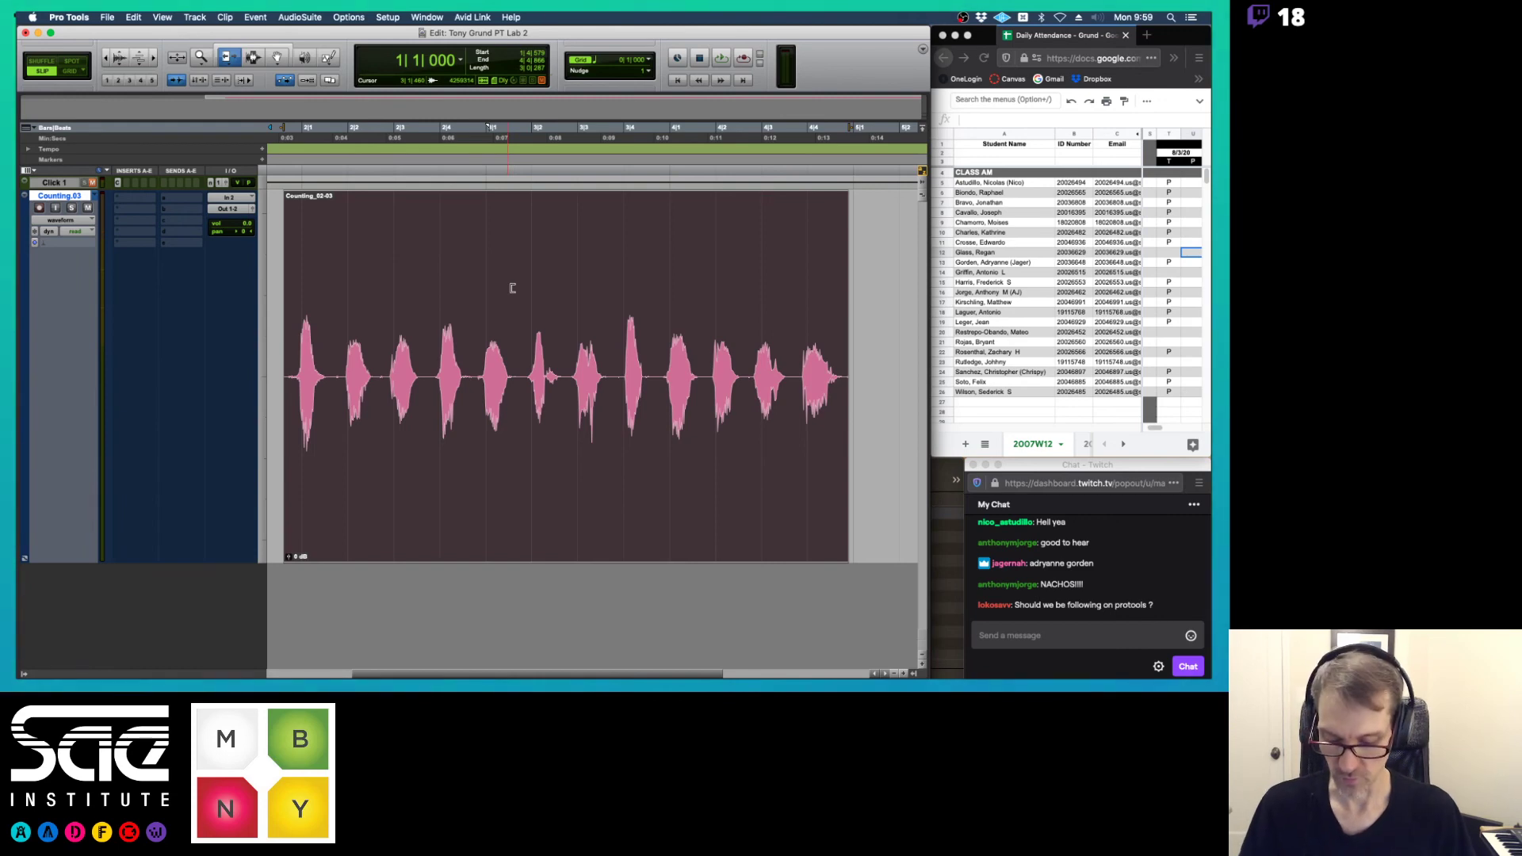
key("F4")
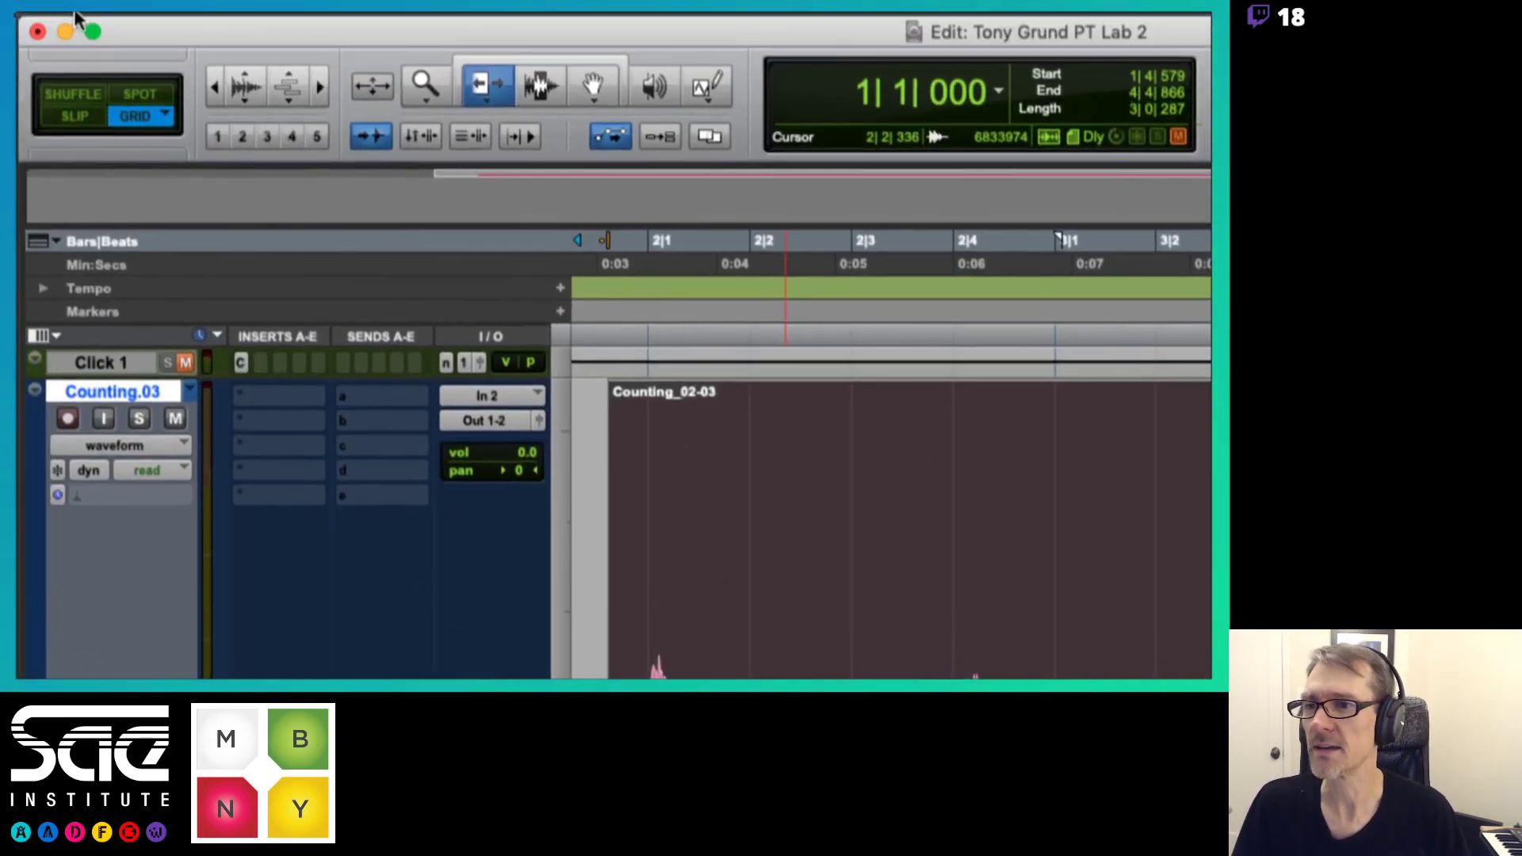
left_click(166, 115)
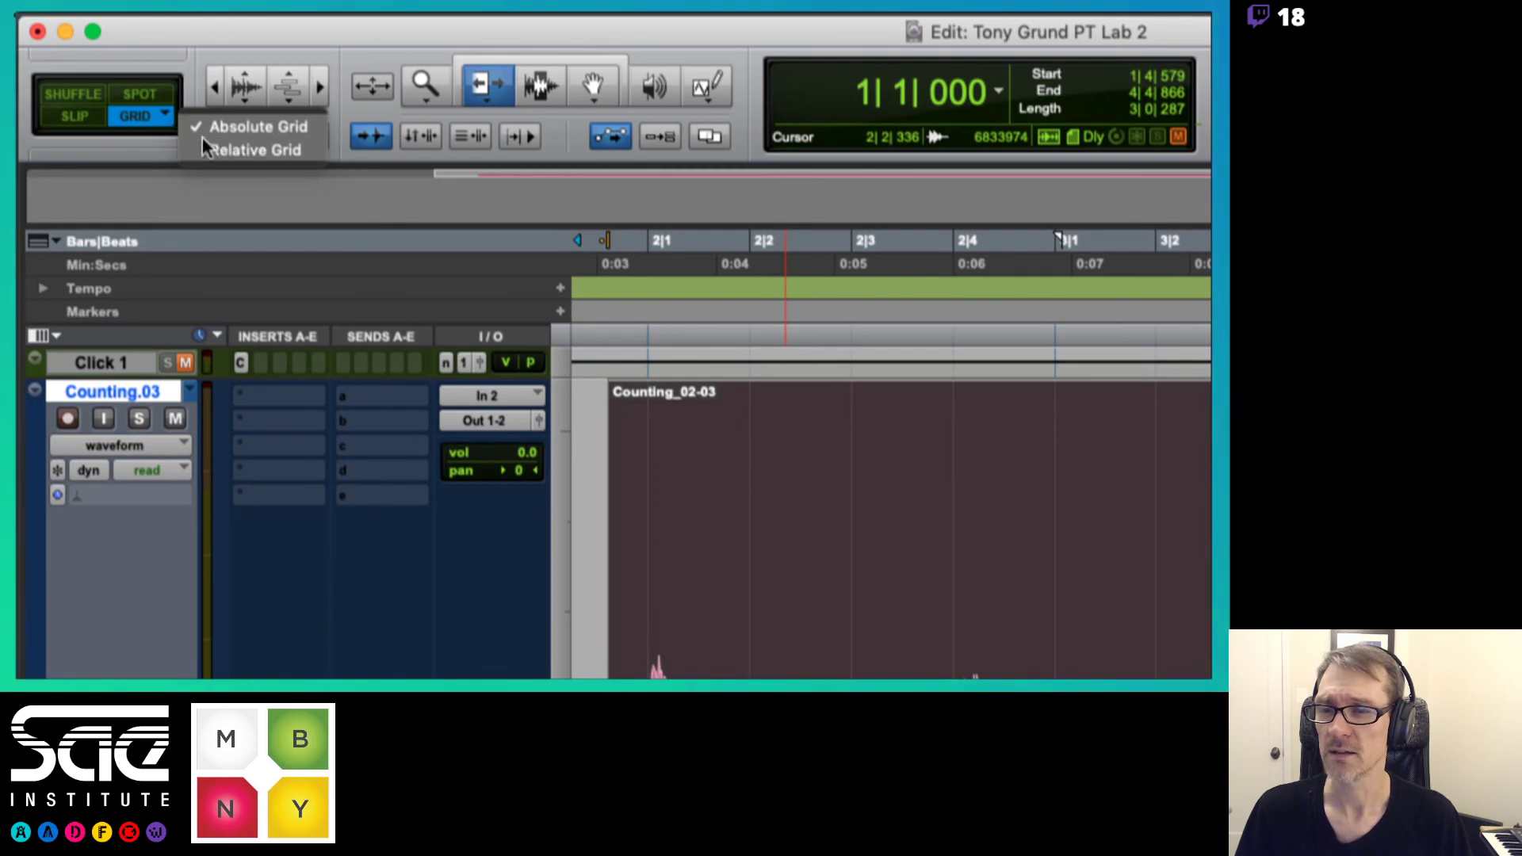
left_click(231, 150)
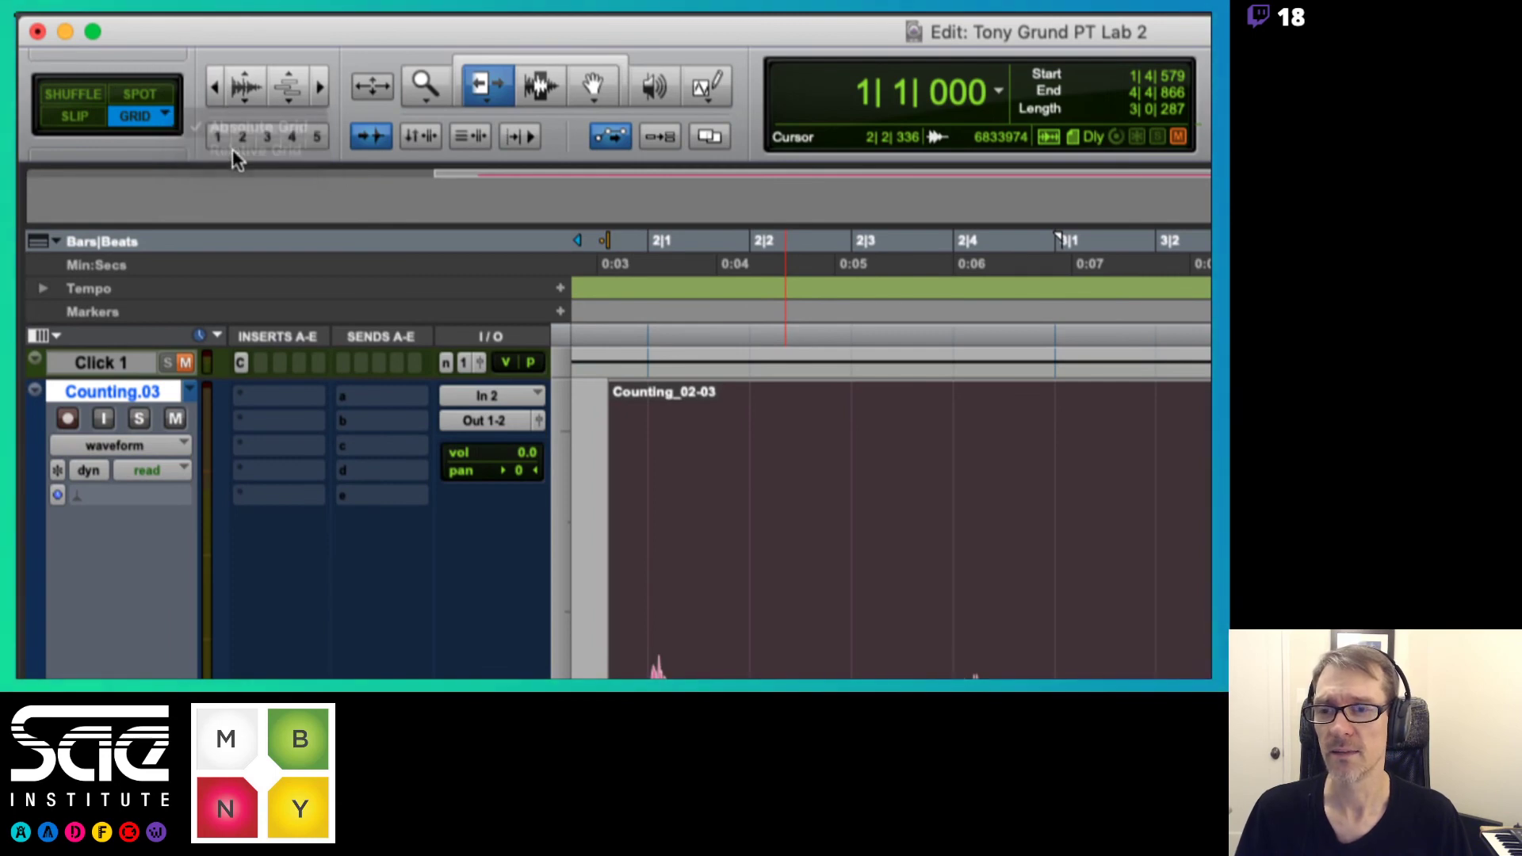
left_click(173, 119)
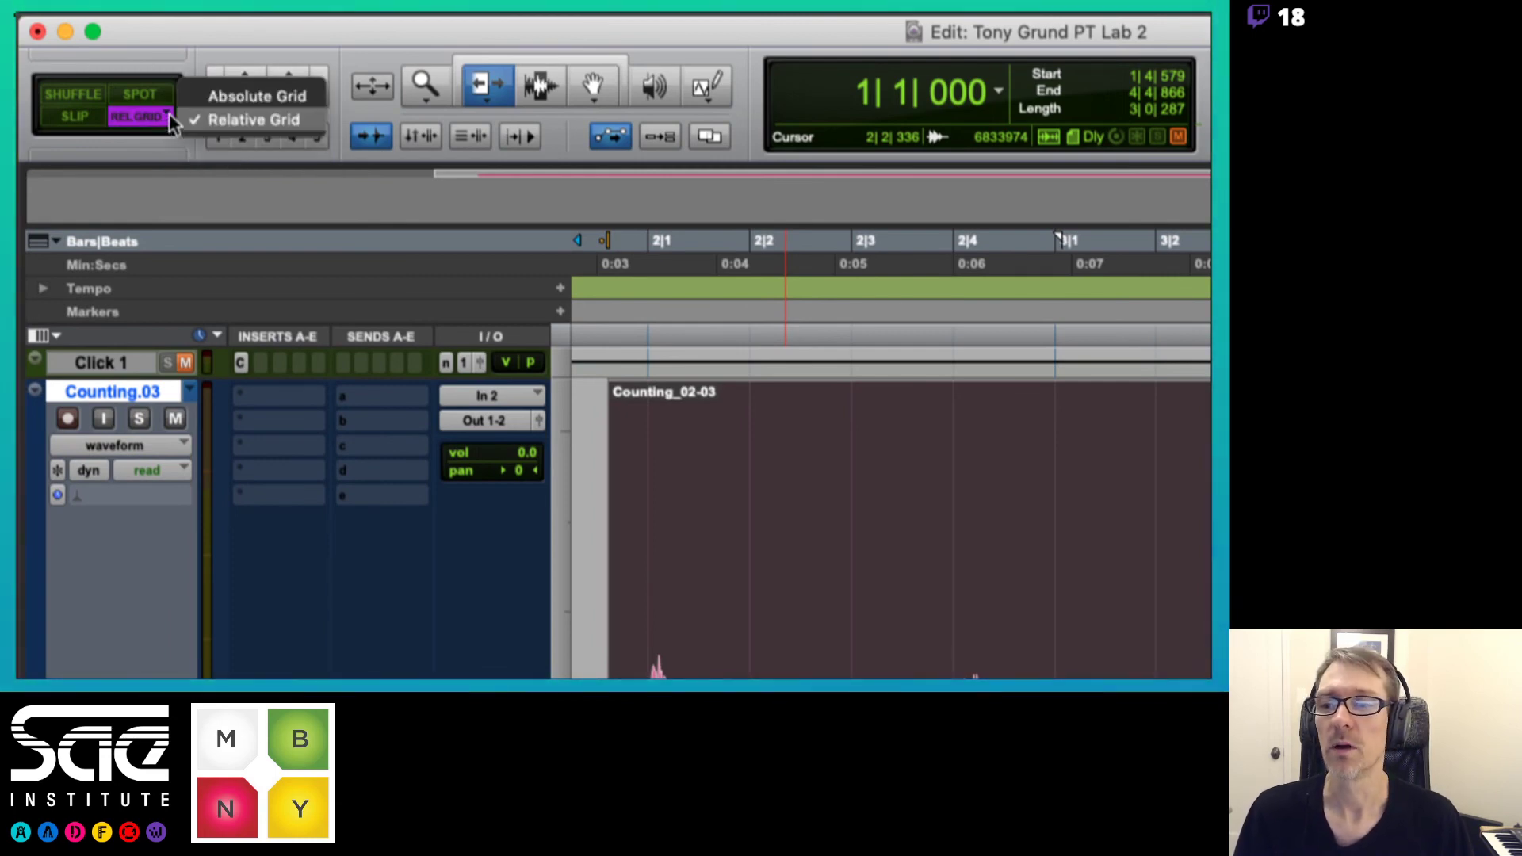
left_click(222, 100)
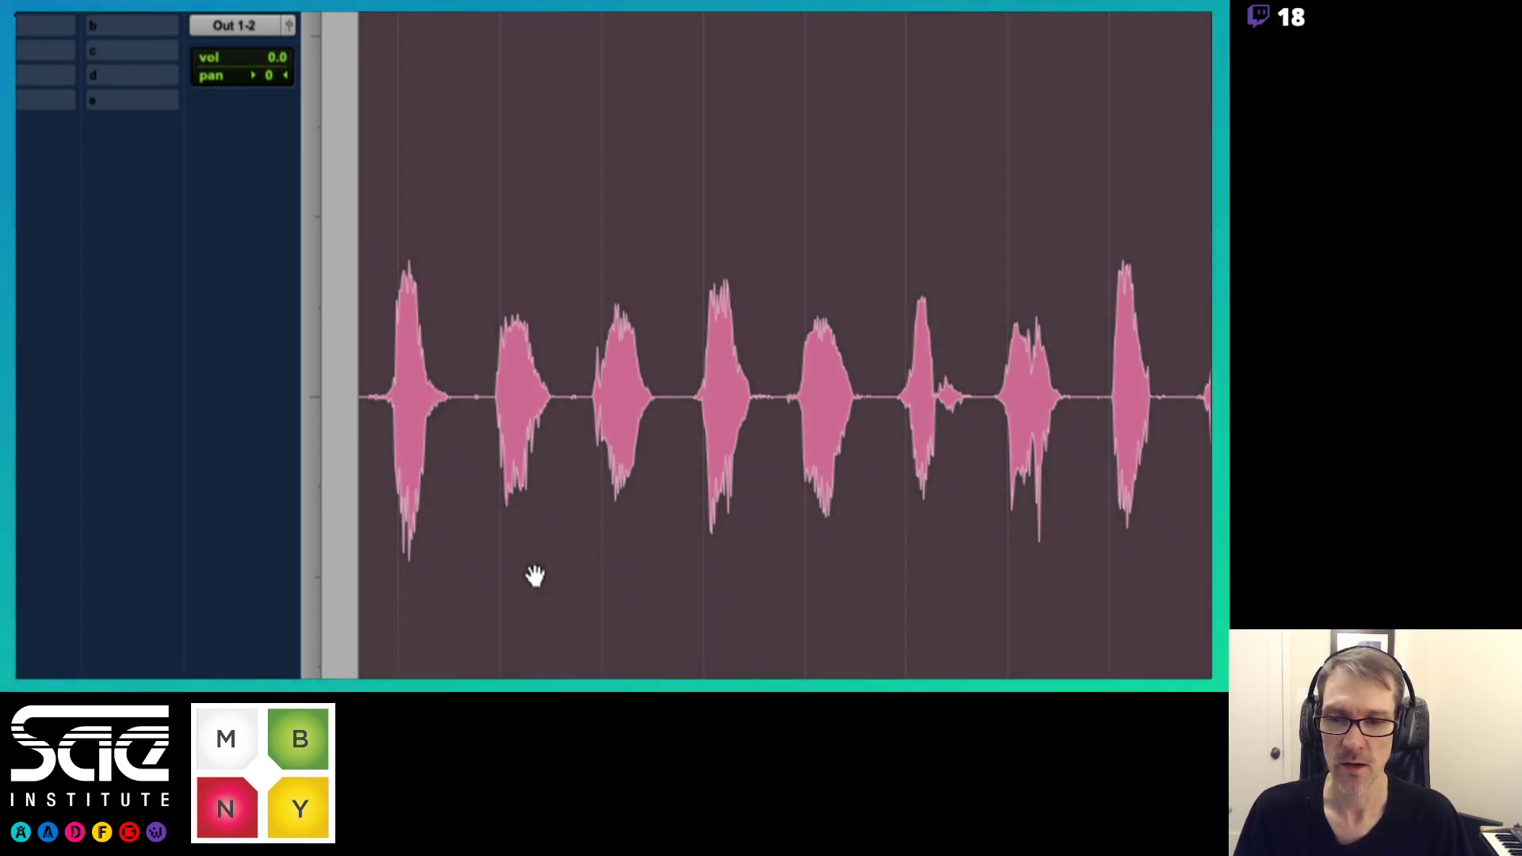
- In Absolute Grid, repeatedly move Counting_02-03 with the Grabber so its start snaps to beat 2|1, undoing each move
left_click_drag(533, 577, 551, 573)
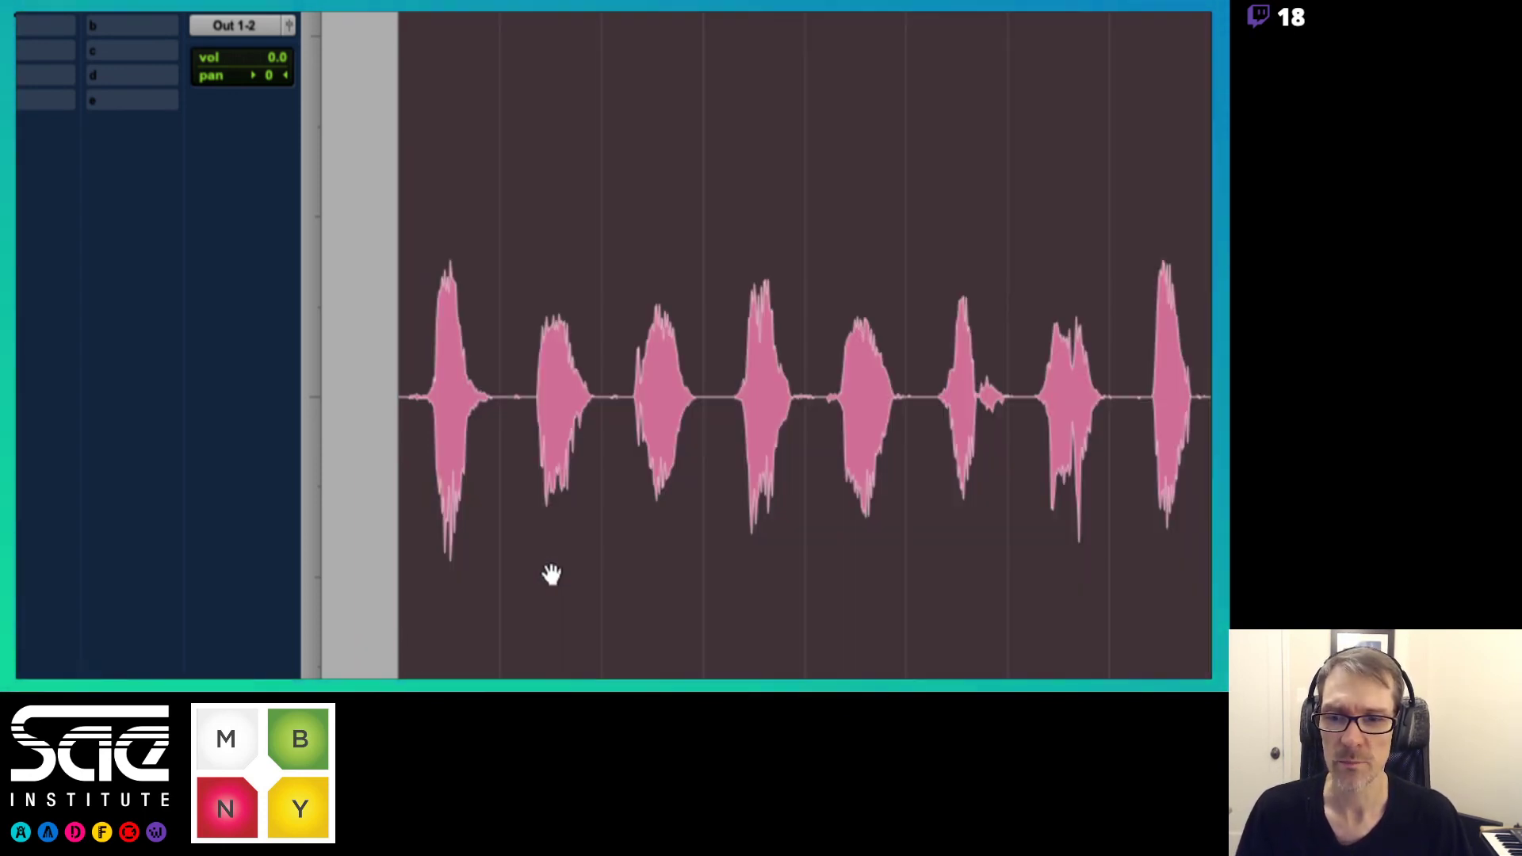
key("ctrl+z")
left_click_drag(383, 367, 448, 381)
scroll(449, 380, "left", 2)
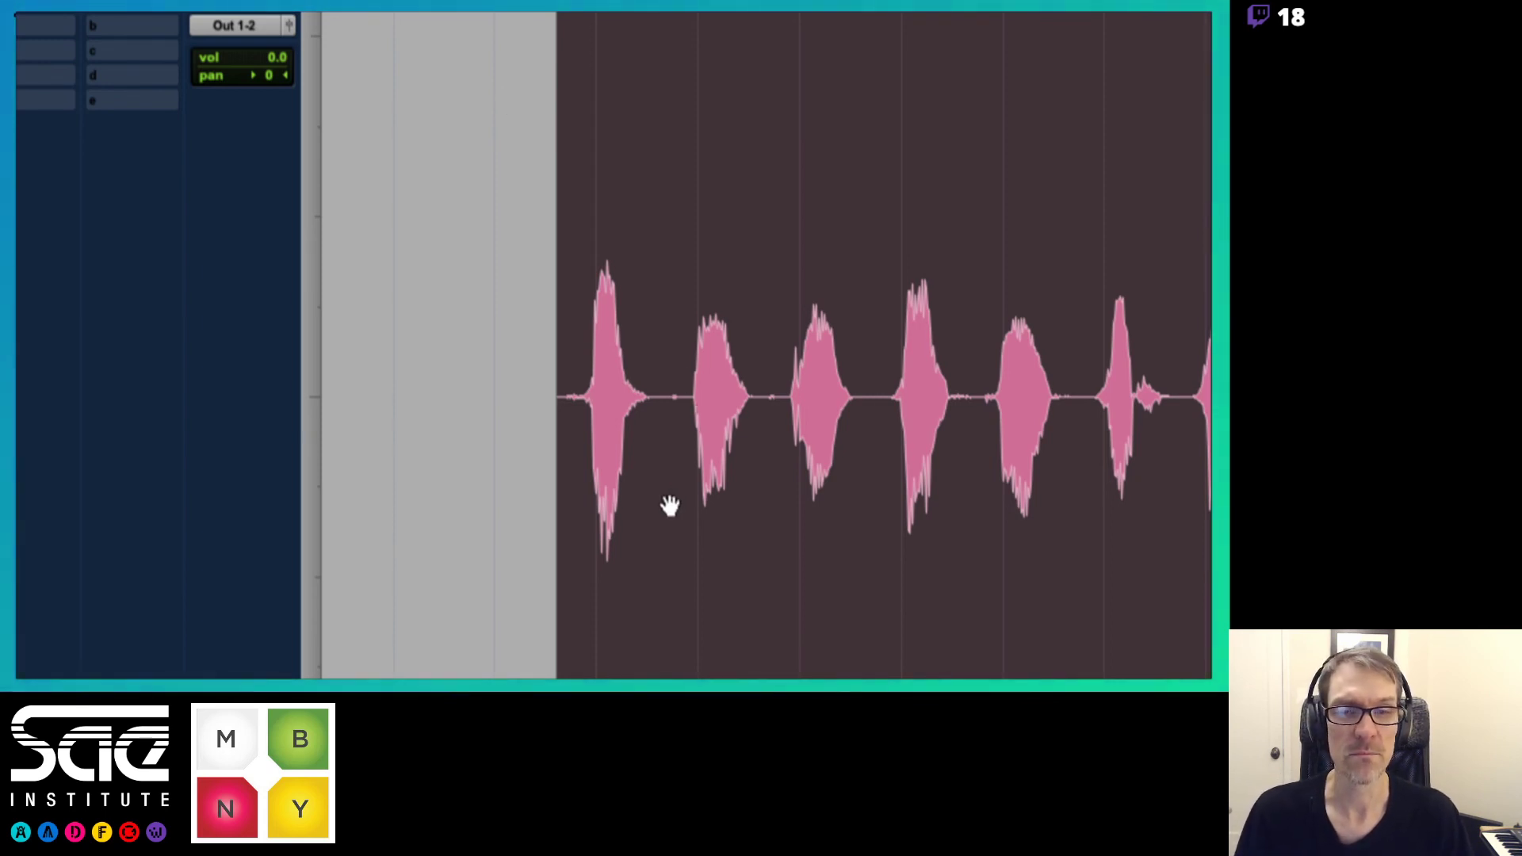
left_click_drag(670, 509, 705, 509)
key("ctrl+z")
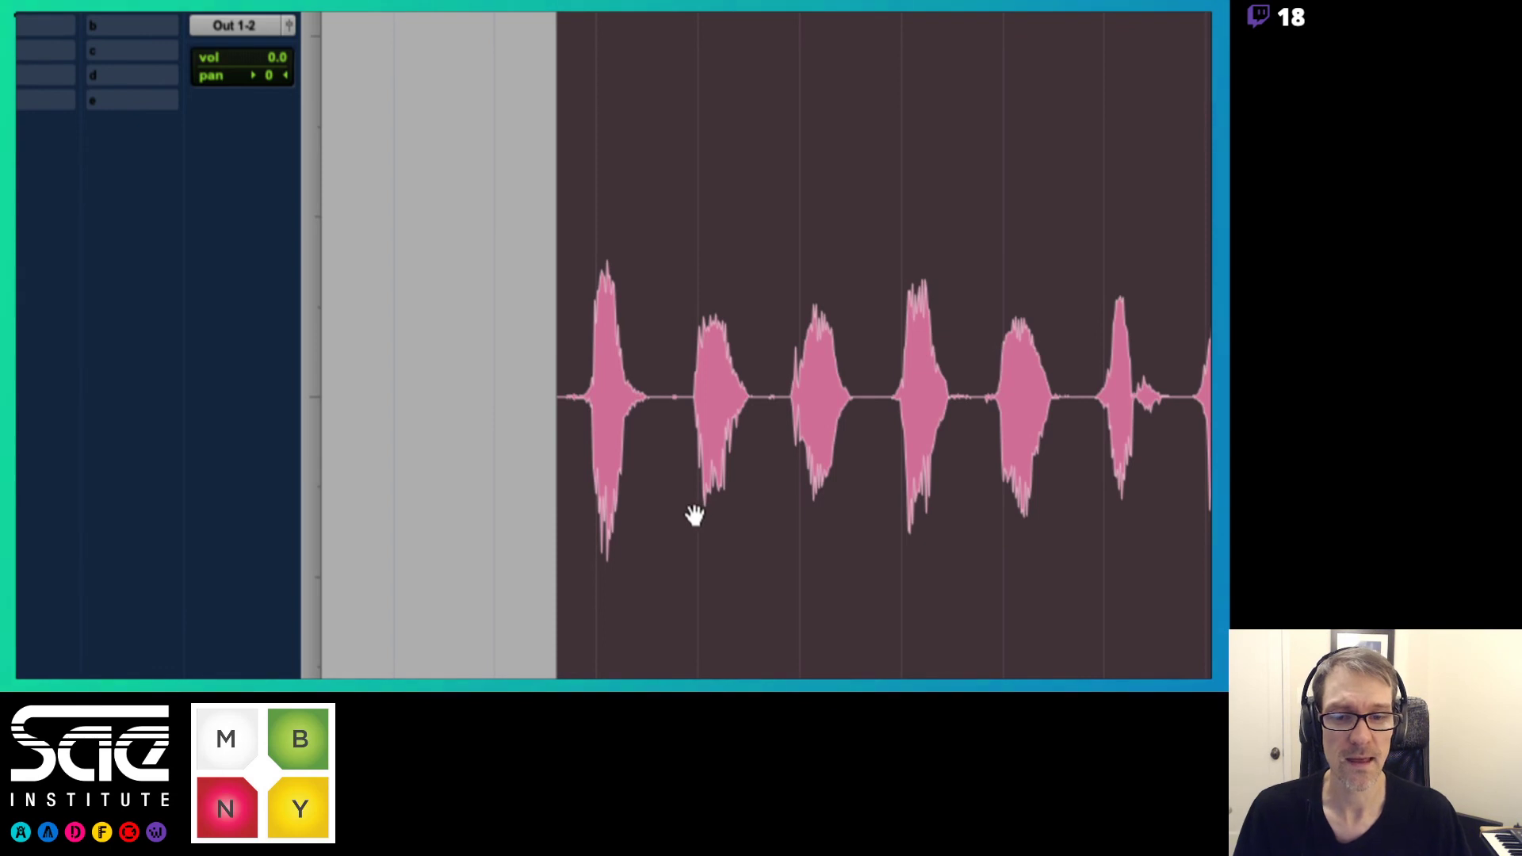
left_click_drag(694, 516, 714, 516)
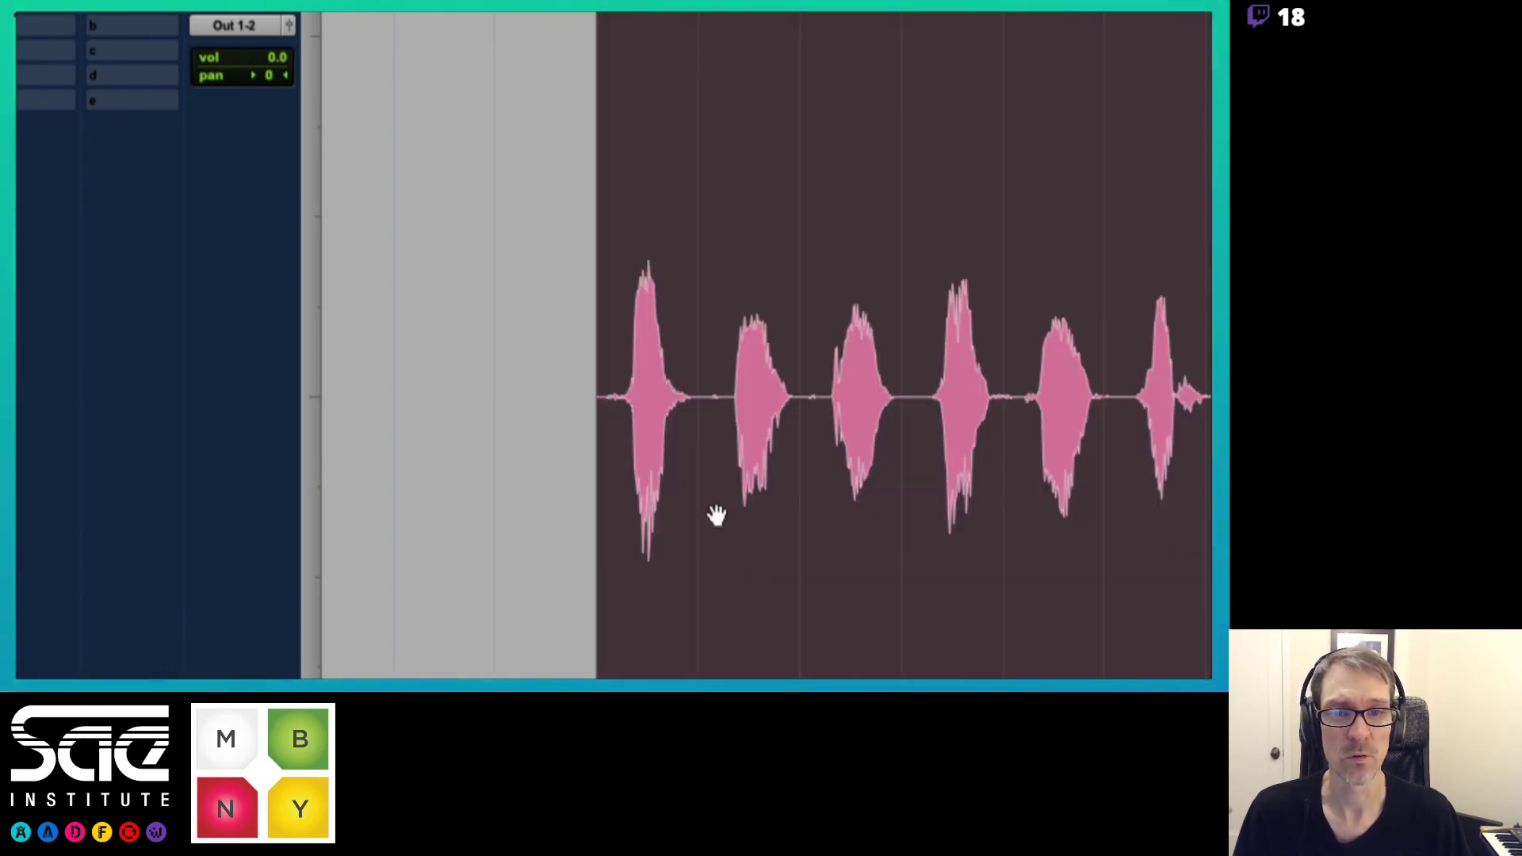
key("ctrl+z")
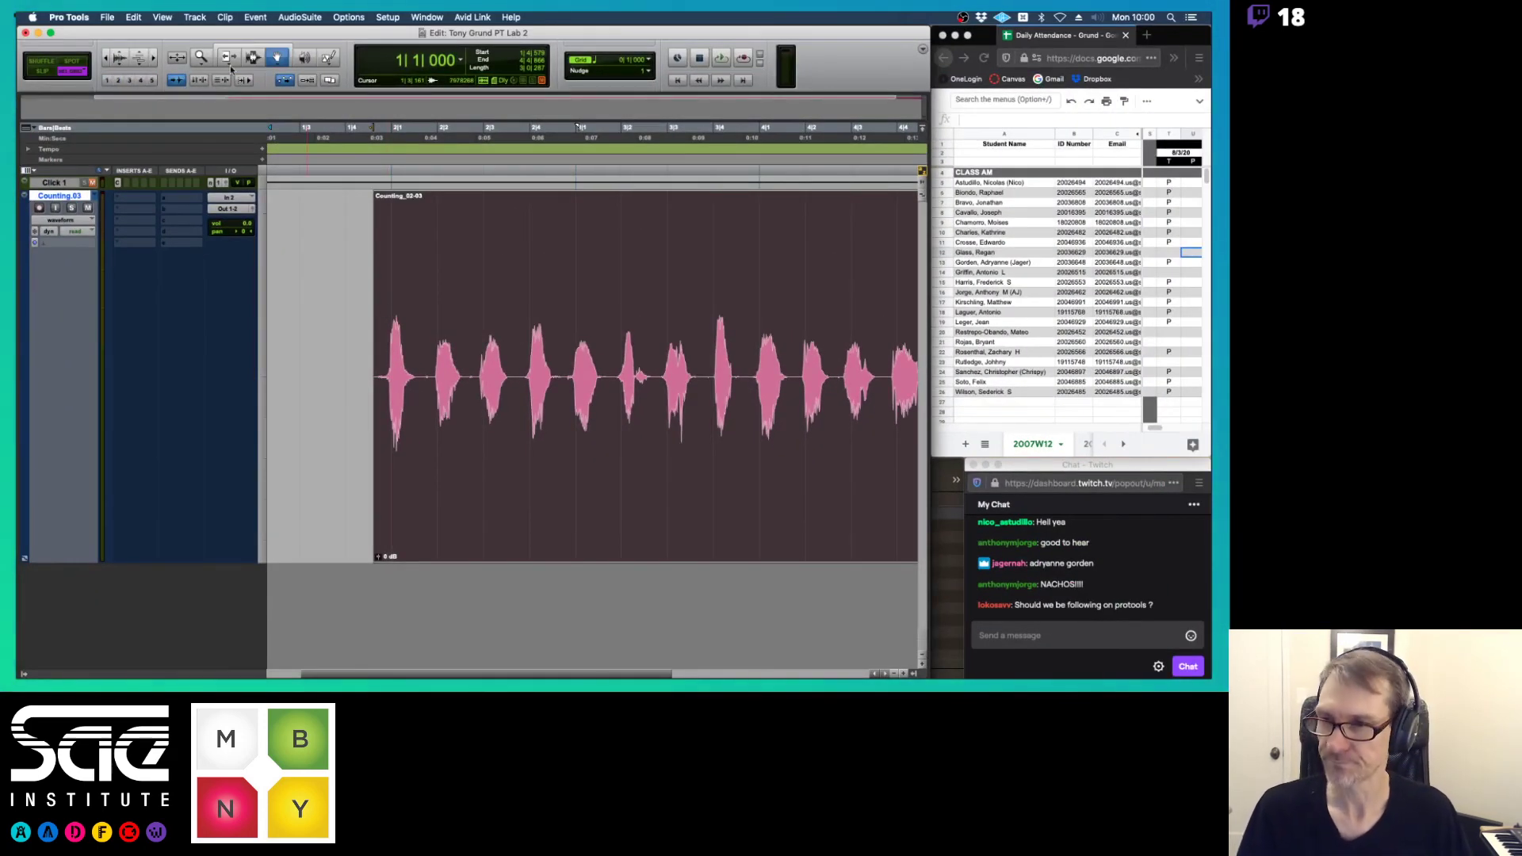
- Switch to Relative Grid, move Counting_02-03 one beat later while keeping its offset from the grid, and undo the move
key("F3")
key("F3")
key("F4")
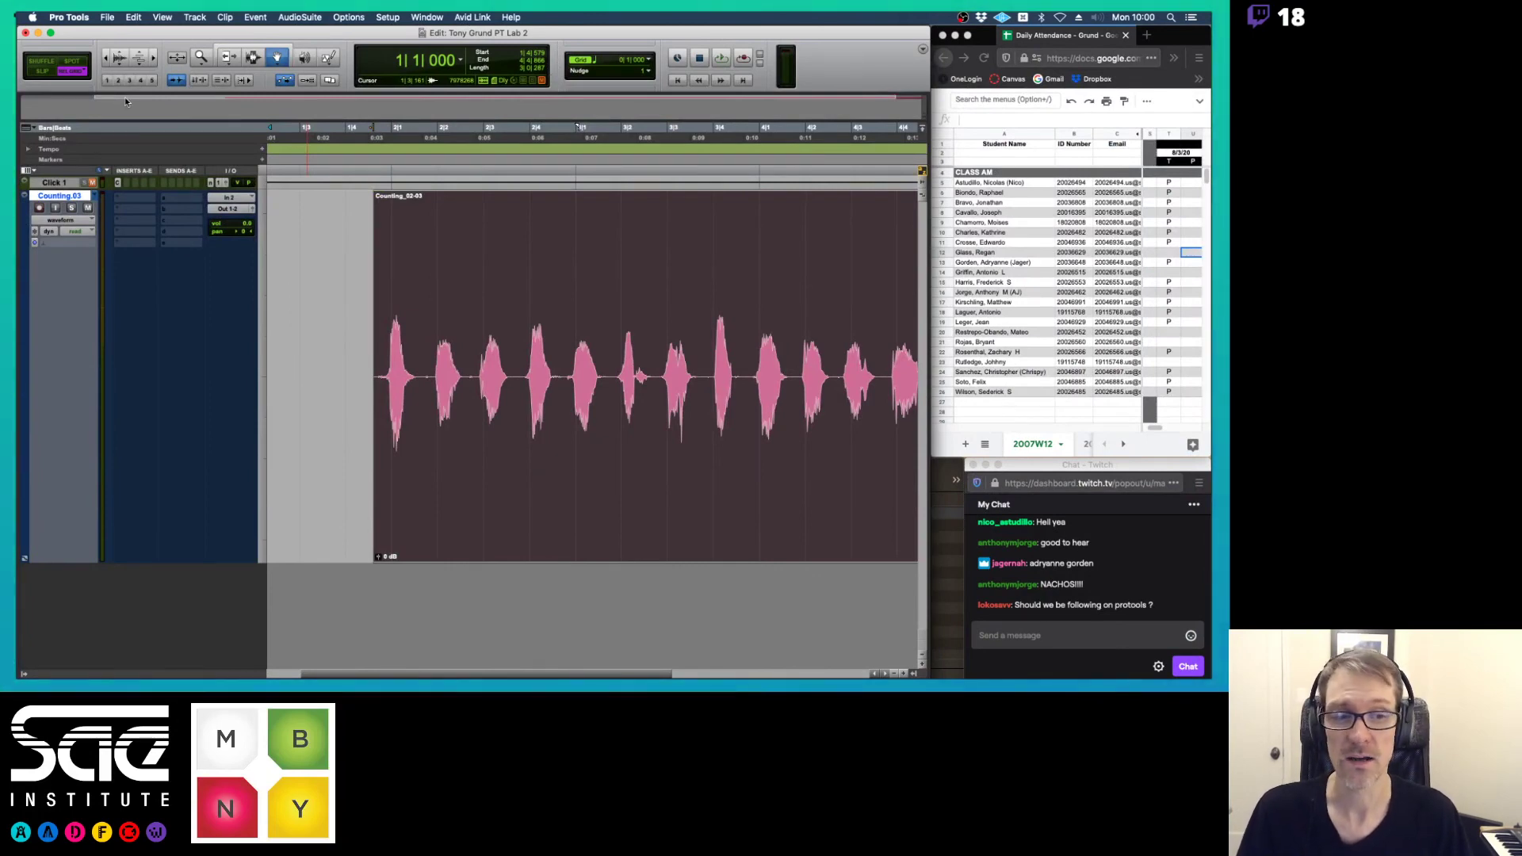
key("F4")
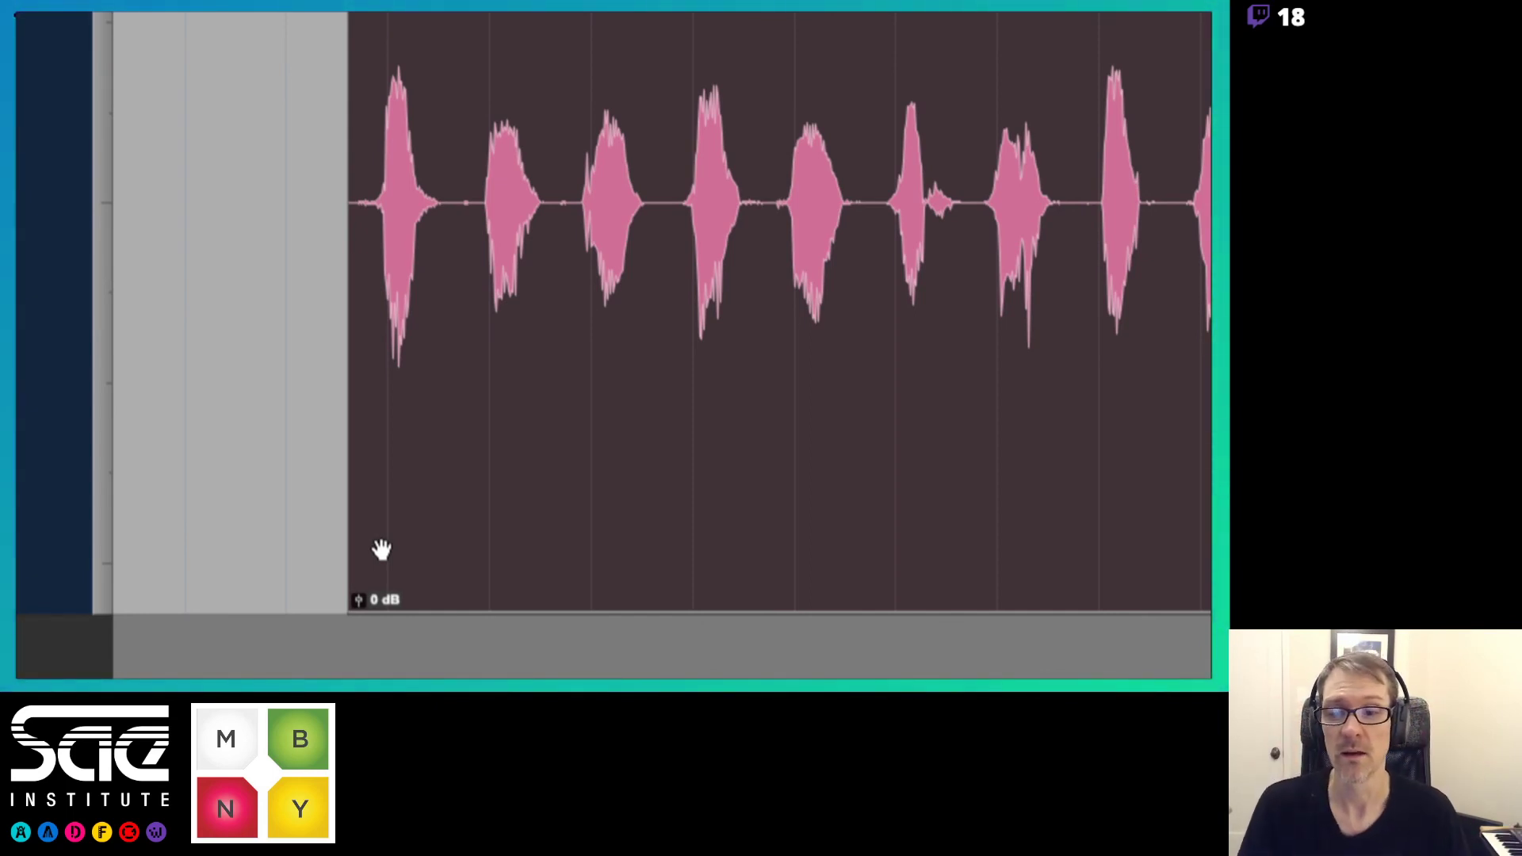
left_click_drag(381, 550, 424, 483)
key("ctrl+z")
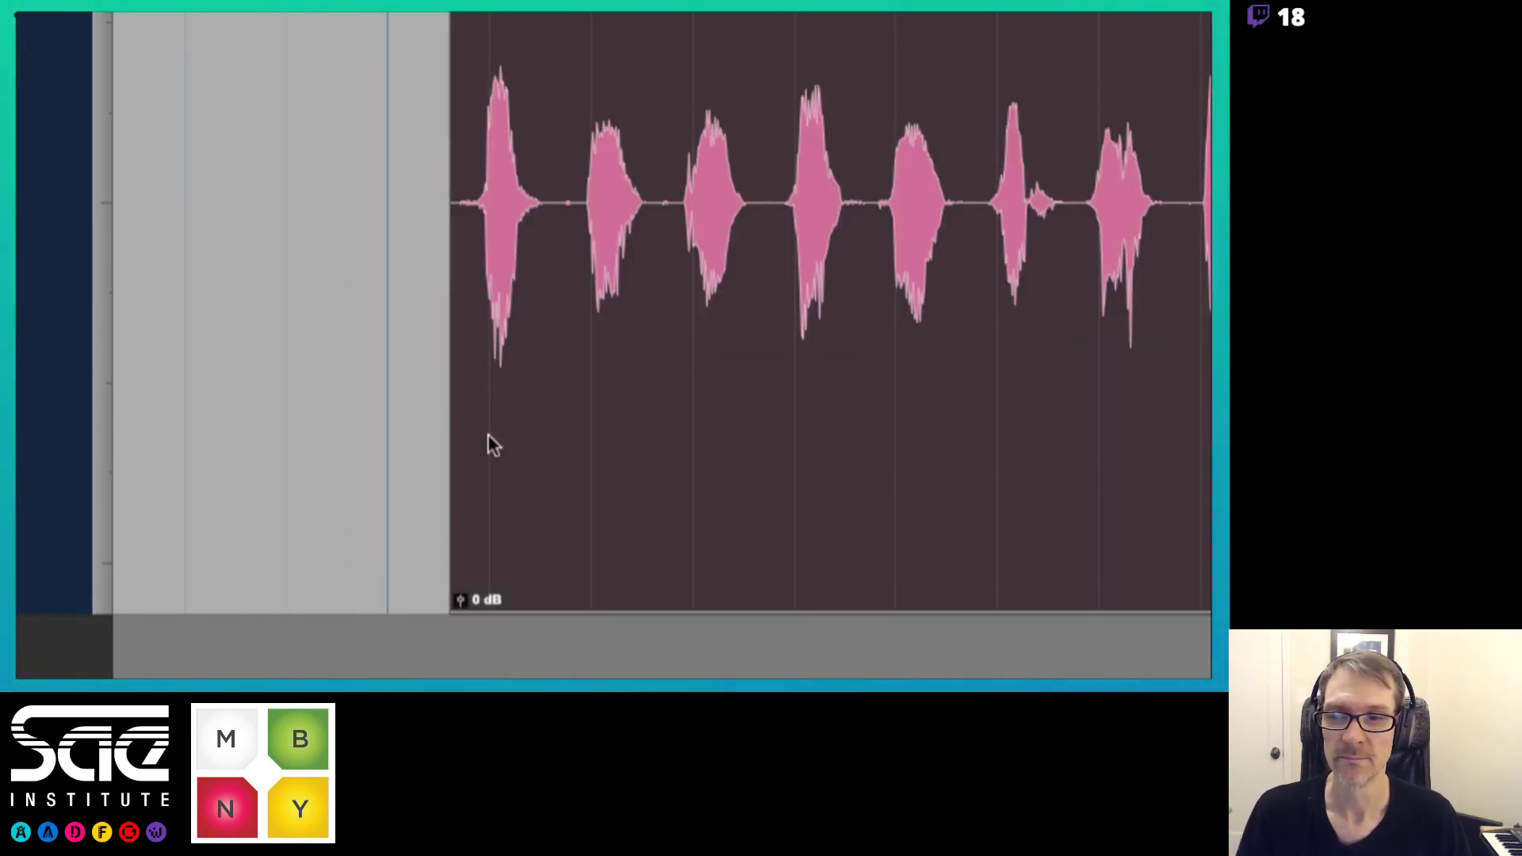
key("ctrl+z")
key("ctrl+z")
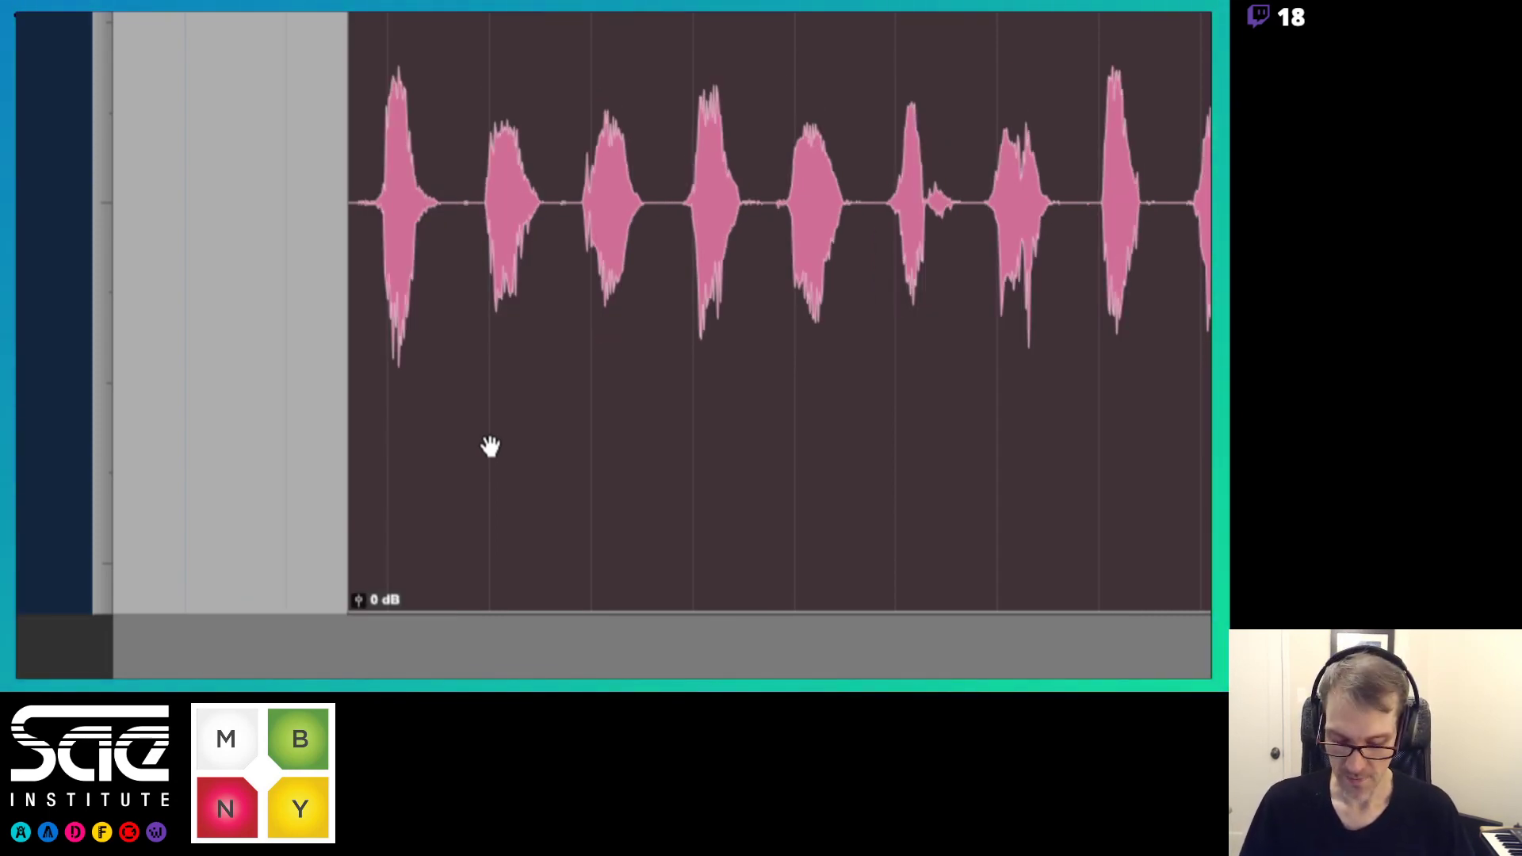
key("F12")
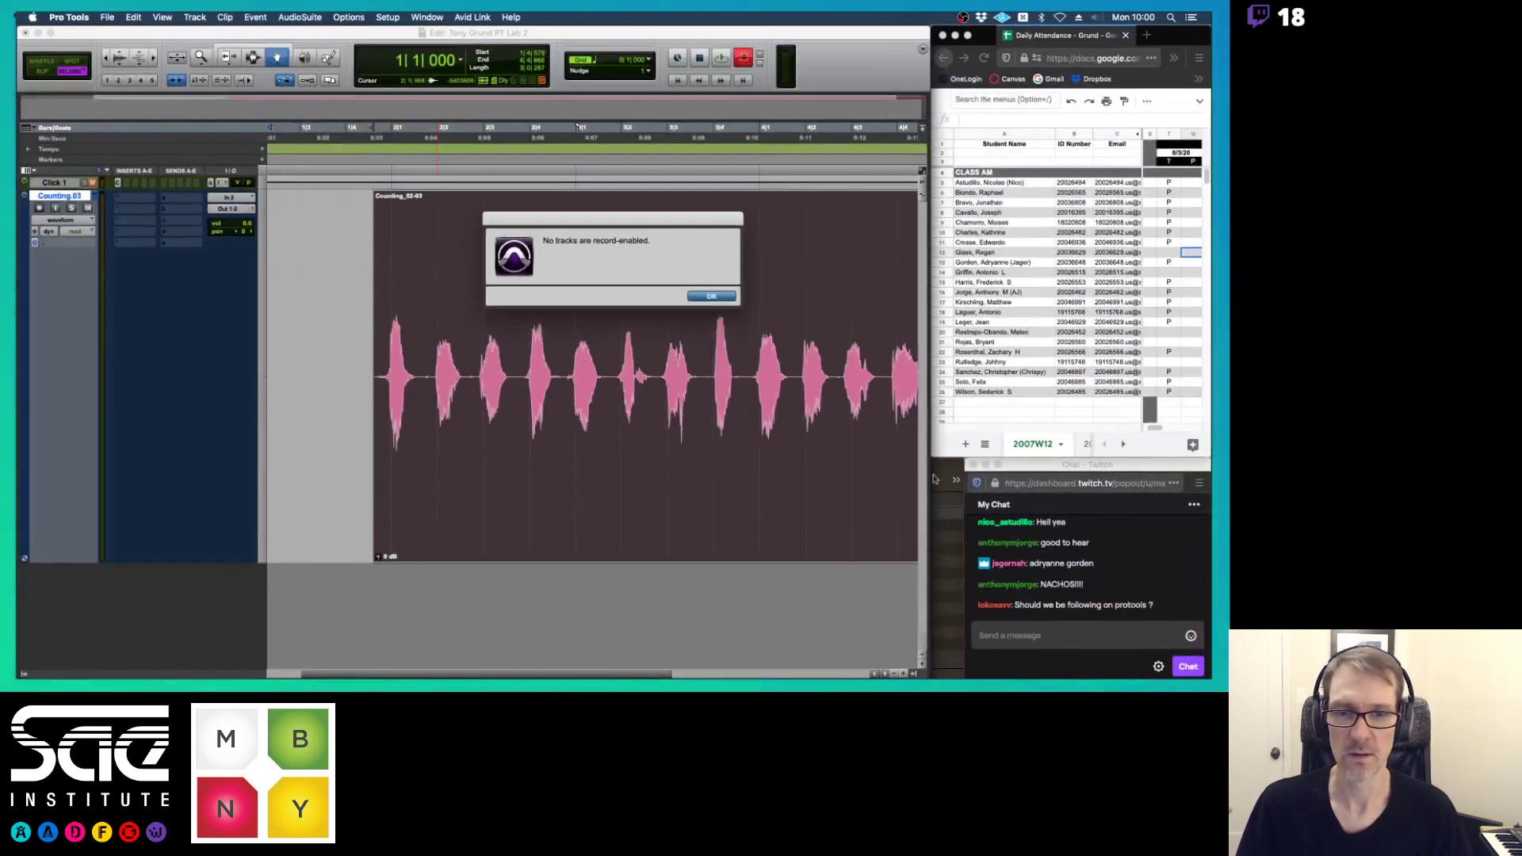
left_click(718, 297)
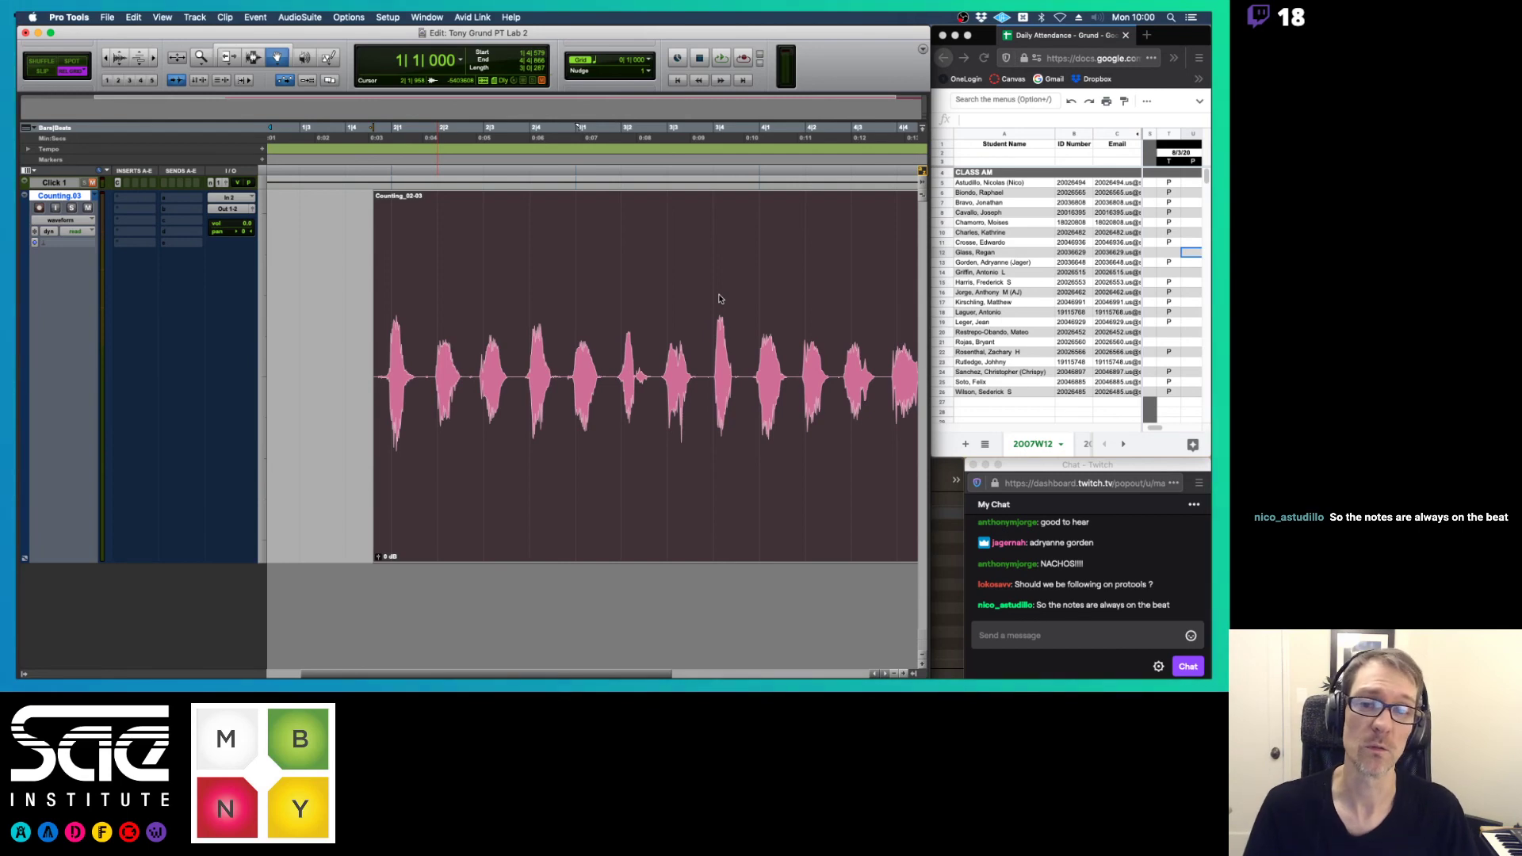
- Set the grid to 1 bar, move Counting_02-03 one bar later, undo the move, and return the grid to 1/4 note
left_click(653, 61)
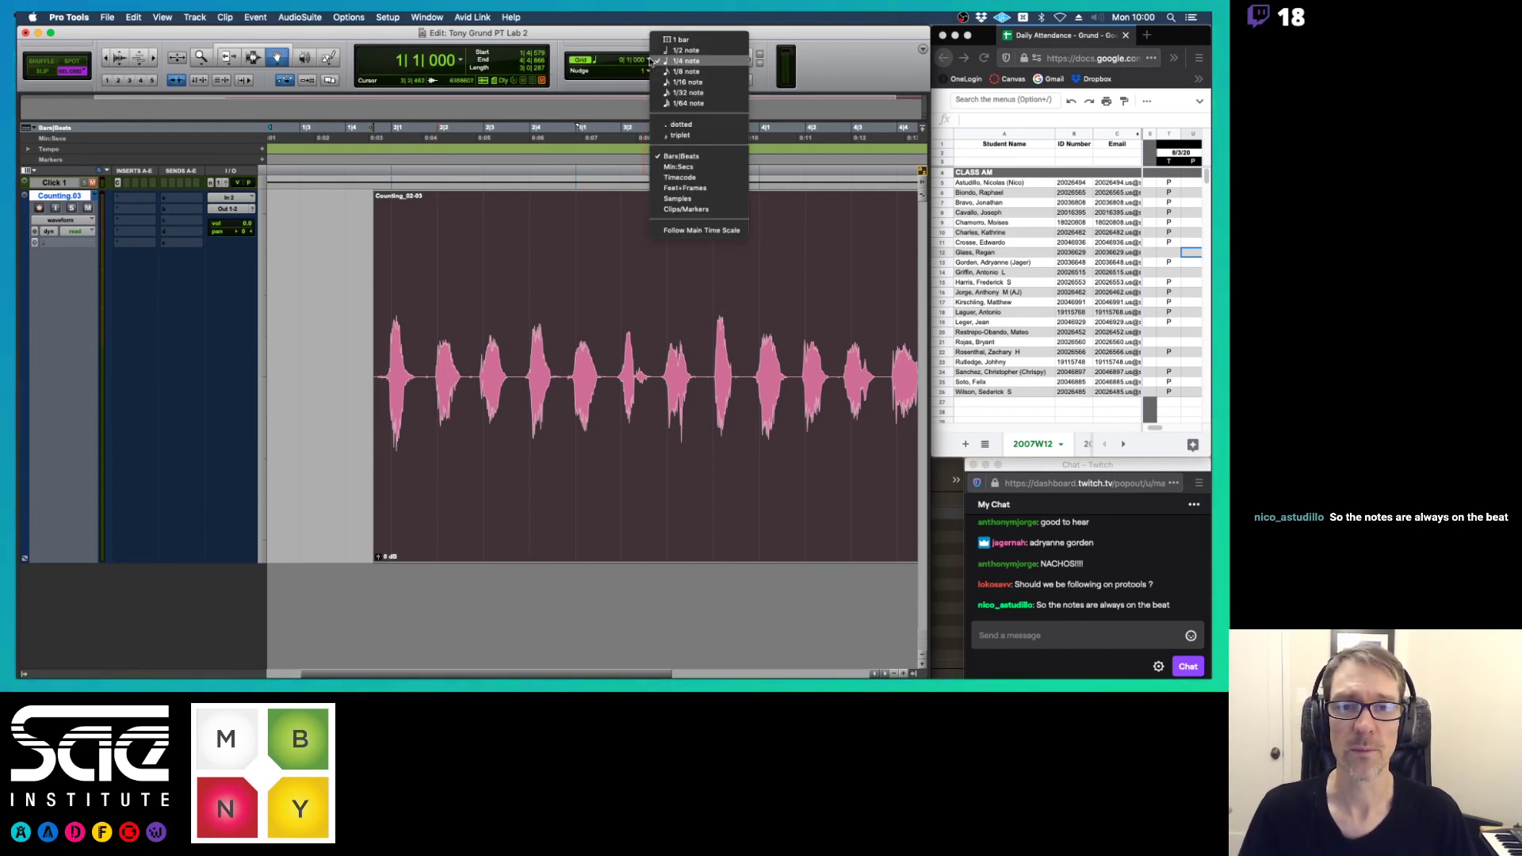
left_click(681, 39)
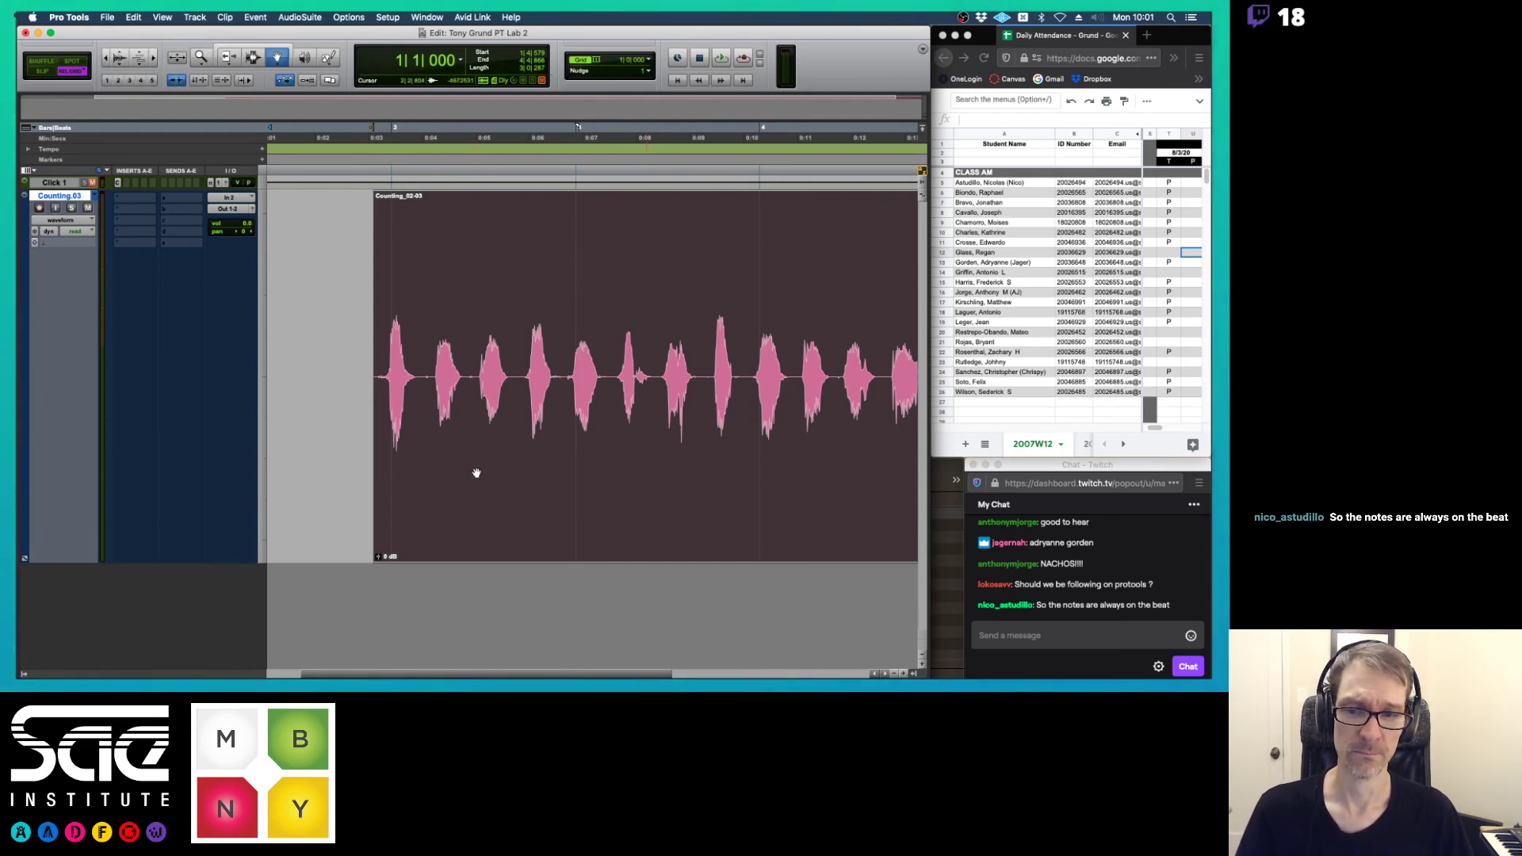
left_click(503, 469)
left_click_drag(502, 469, 629, 467)
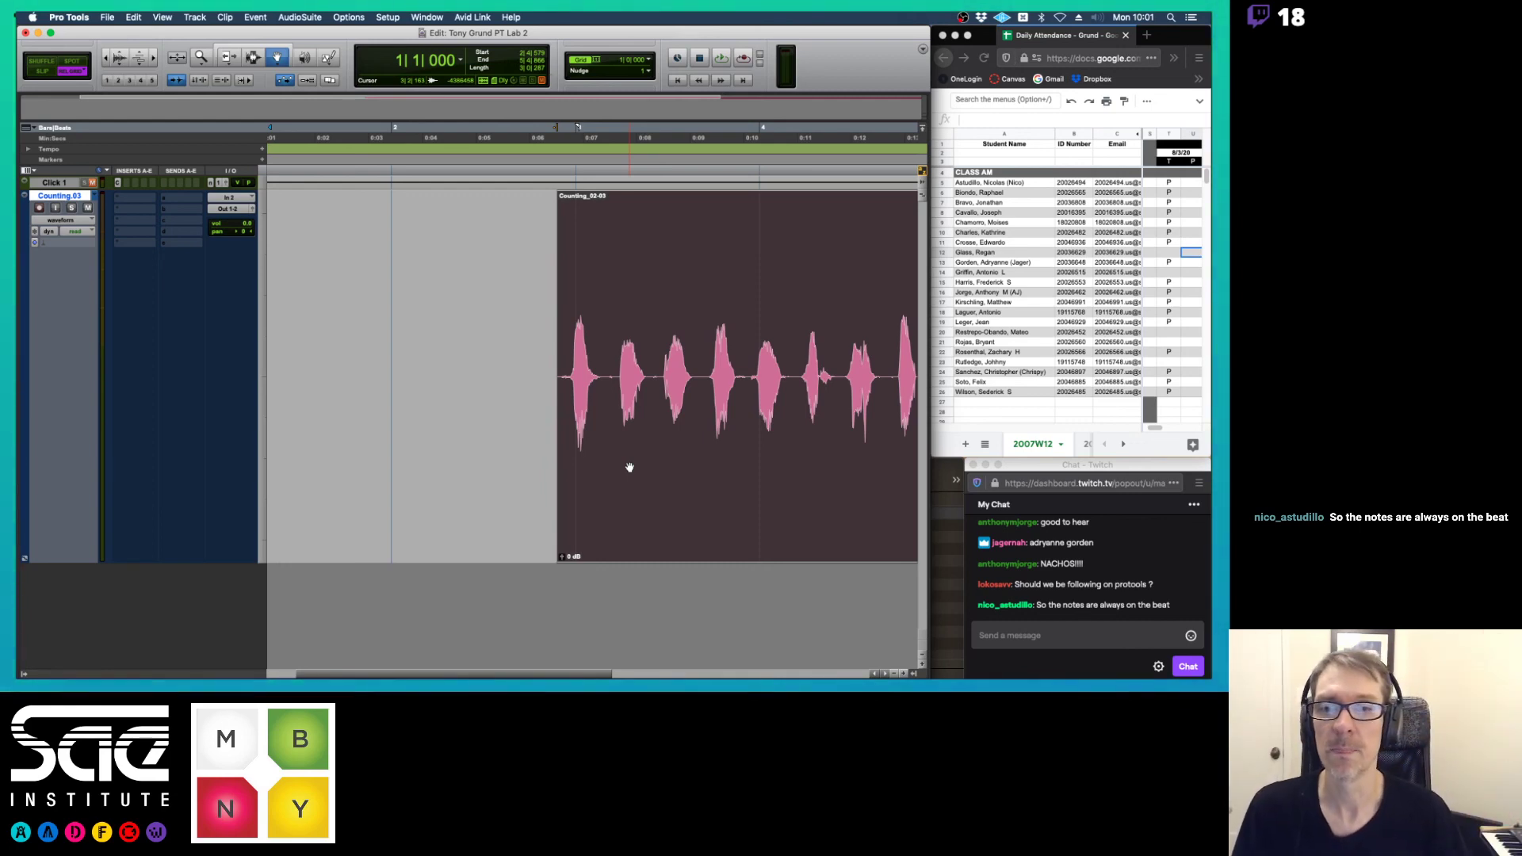
key("super+z")
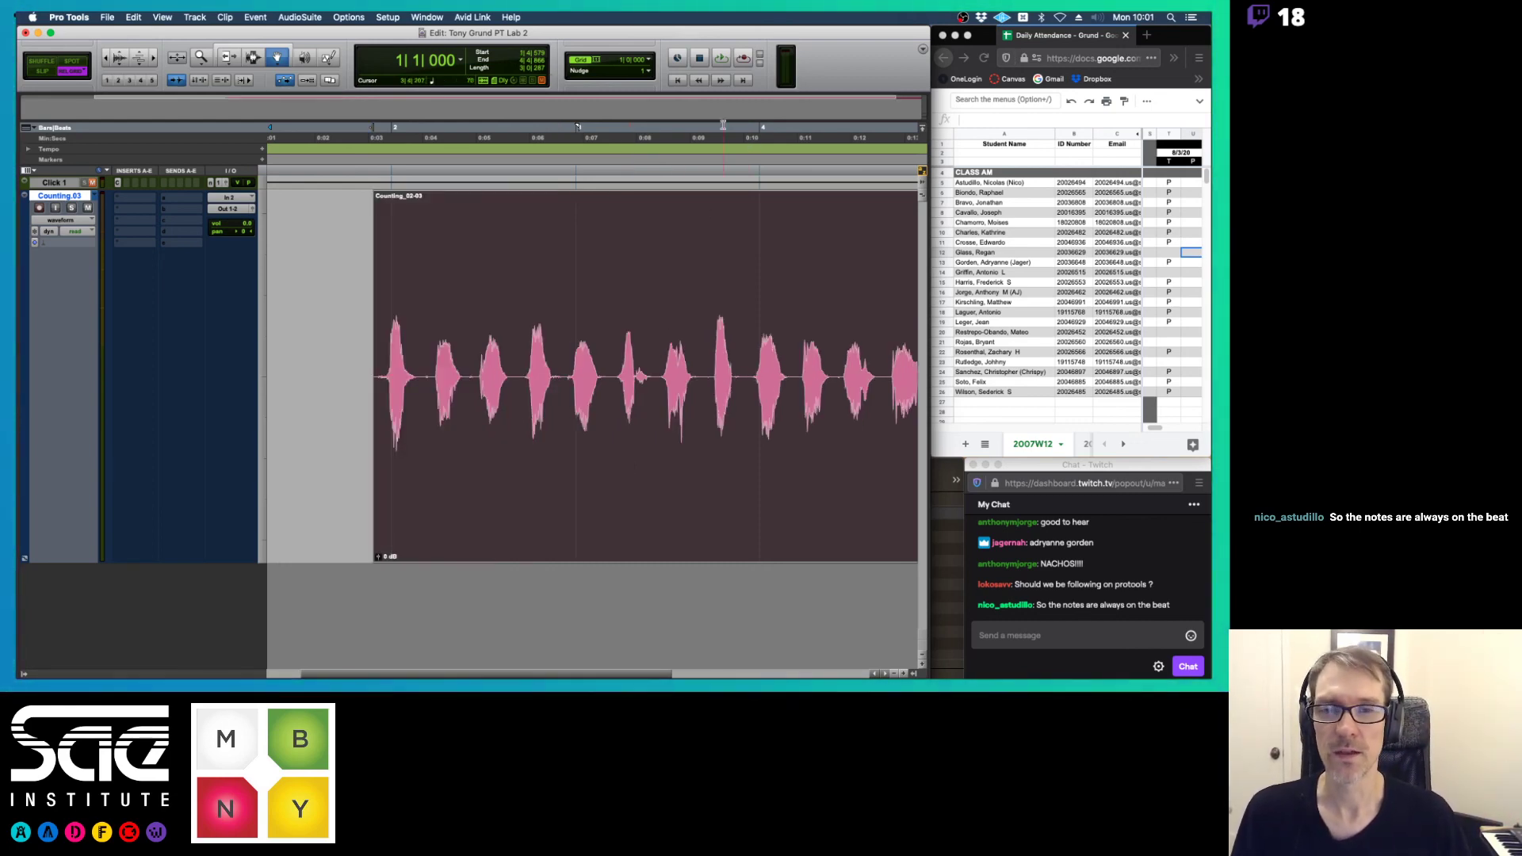
left_click(648, 60)
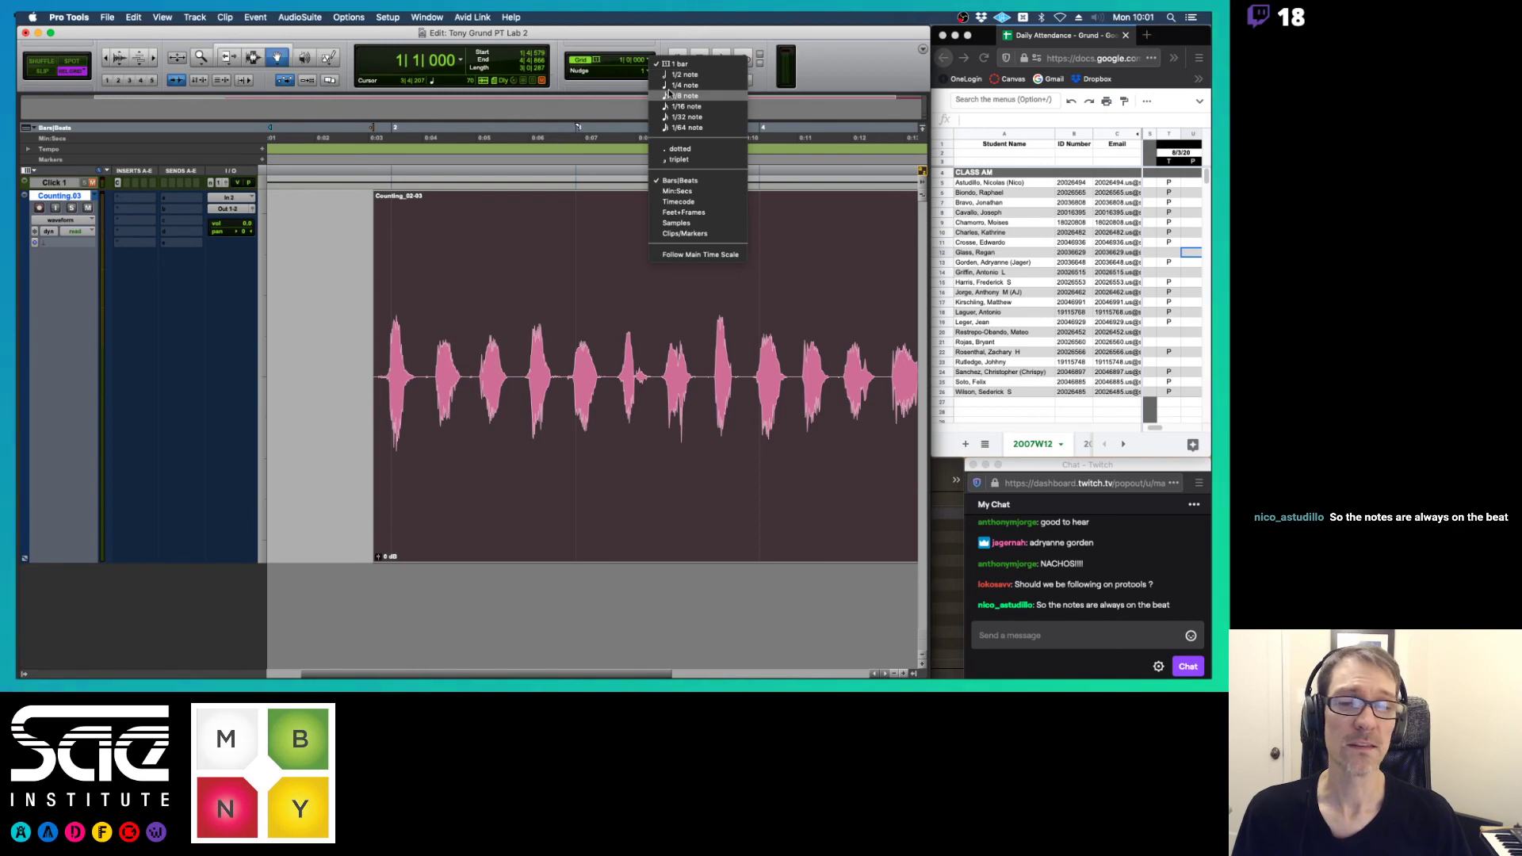
left_click(670, 86)
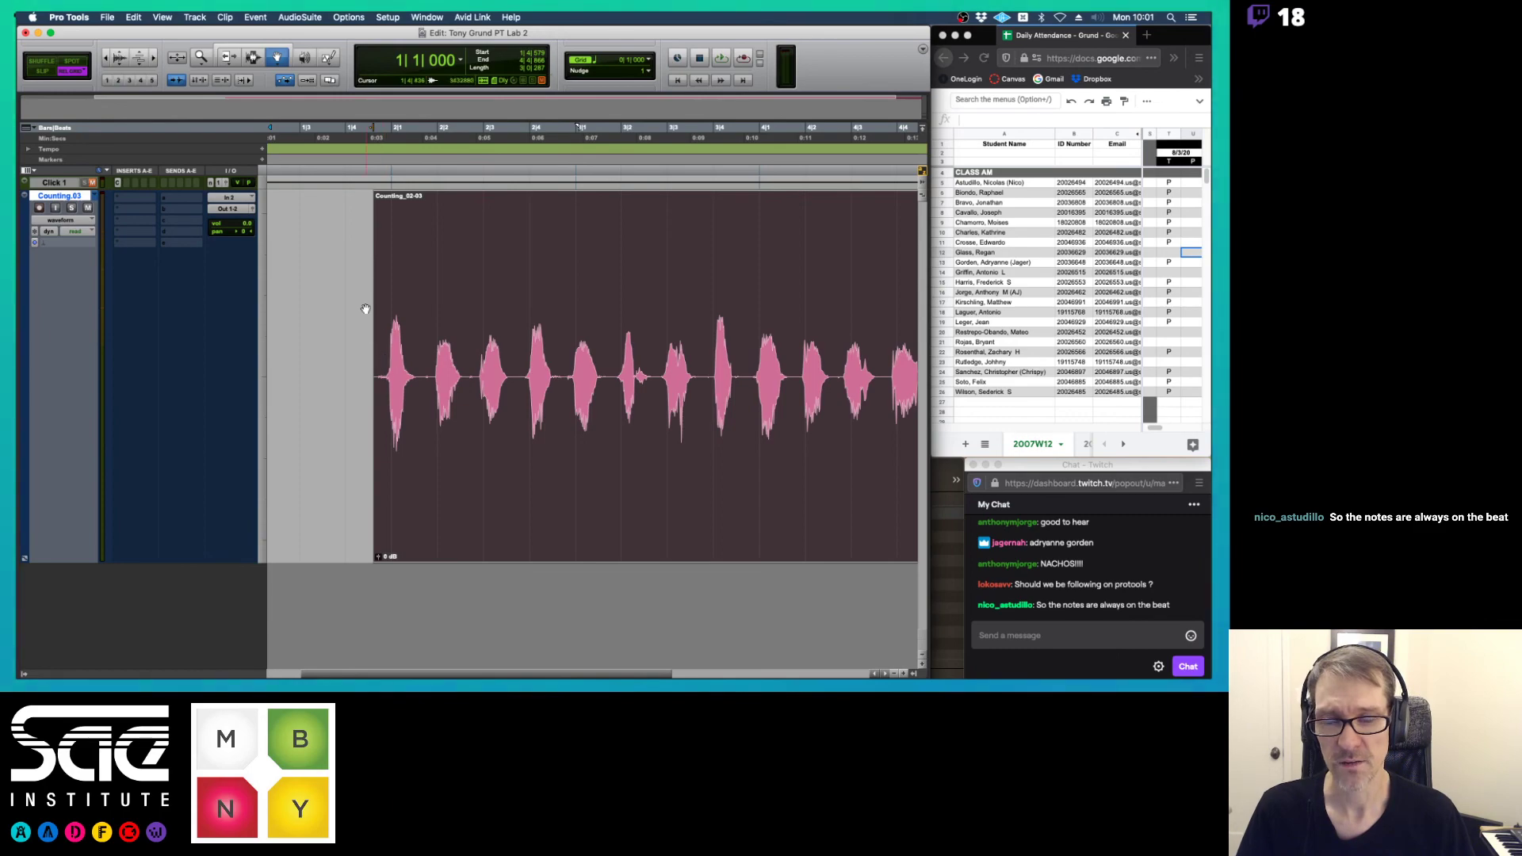
- Move Counting_02-03 to beat 2|1 in Absolute Grid and one beat later in Relative Grid, restoring its position after each move
key("ctrl+Up")
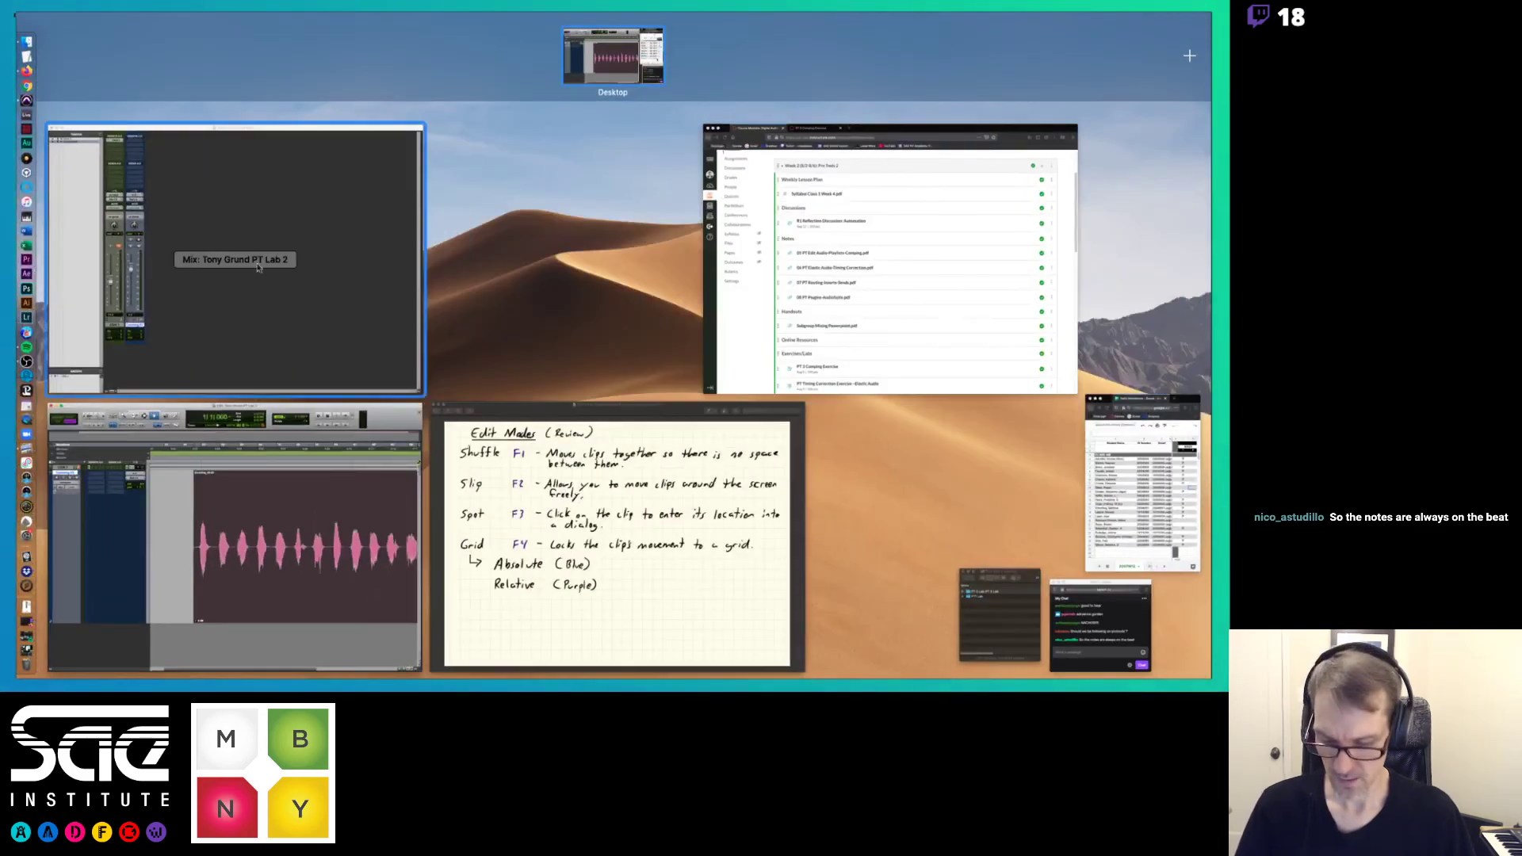
left_click(73, 58)
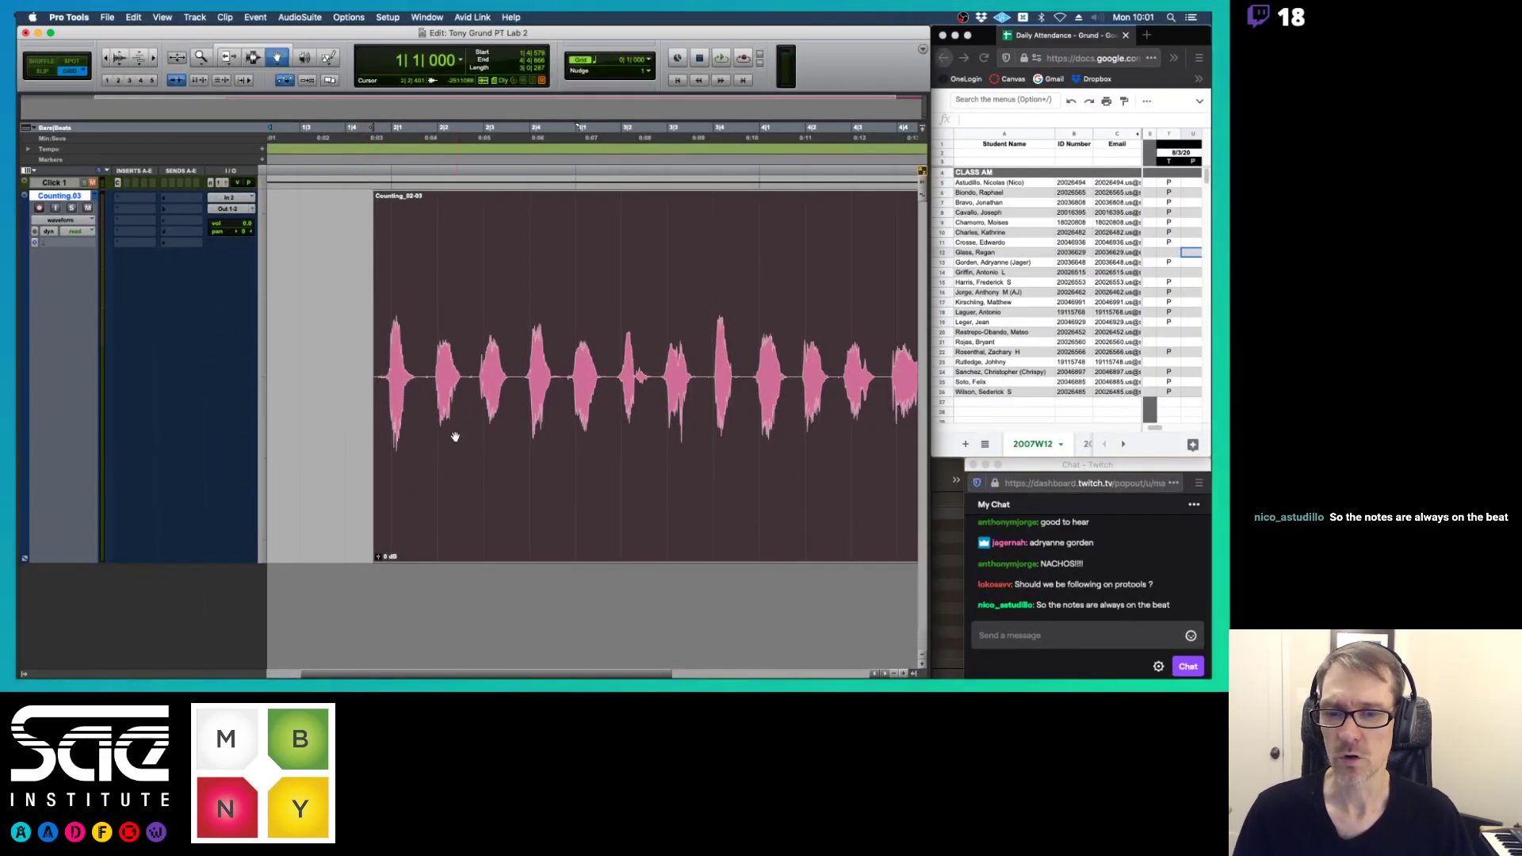
left_click_drag(452, 546, 460, 539)
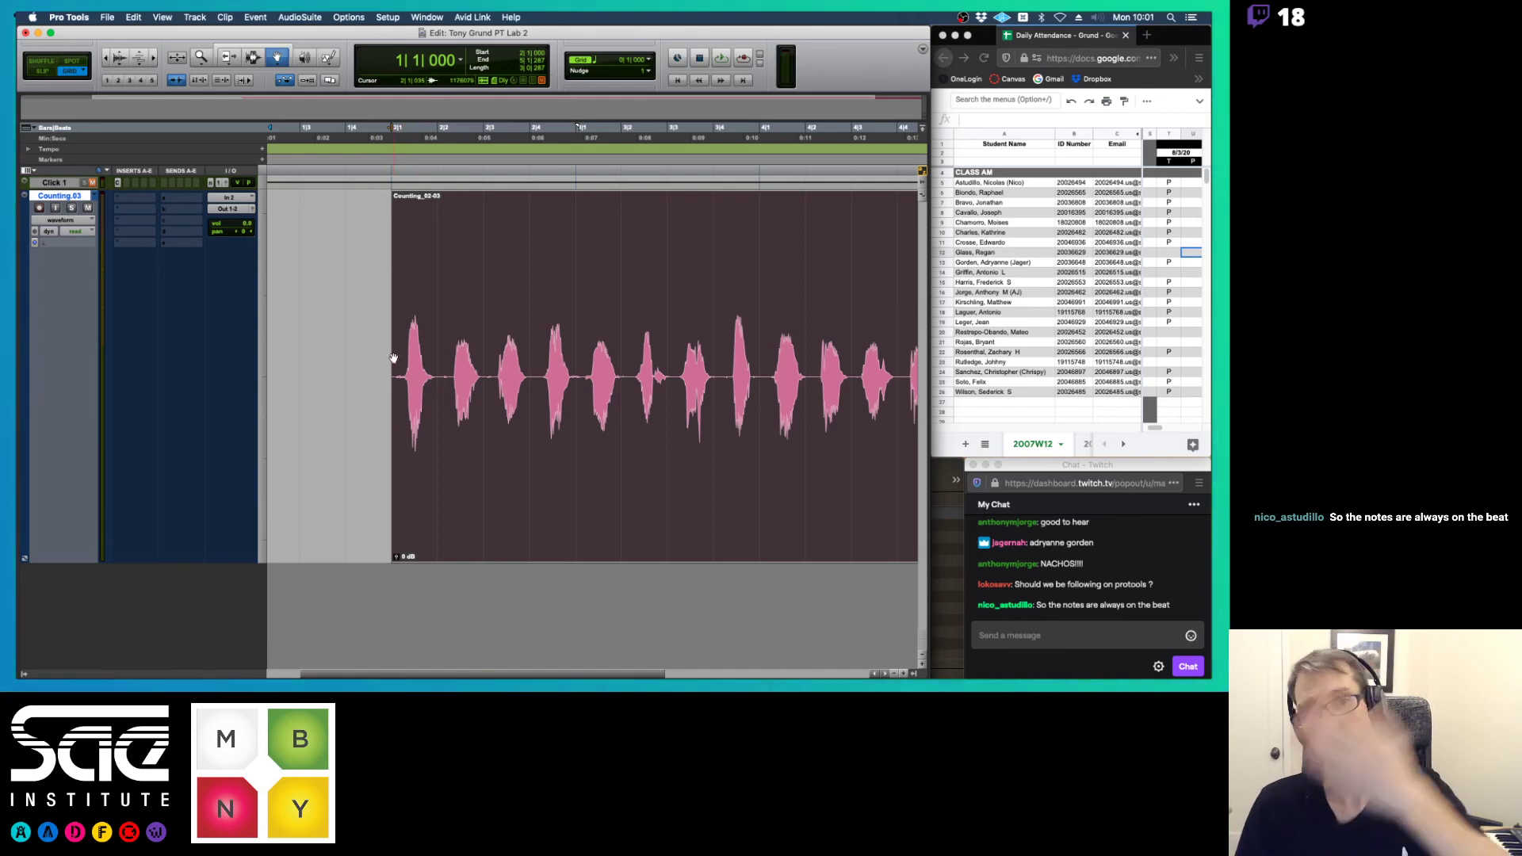
left_click_drag(393, 358, 375, 358)
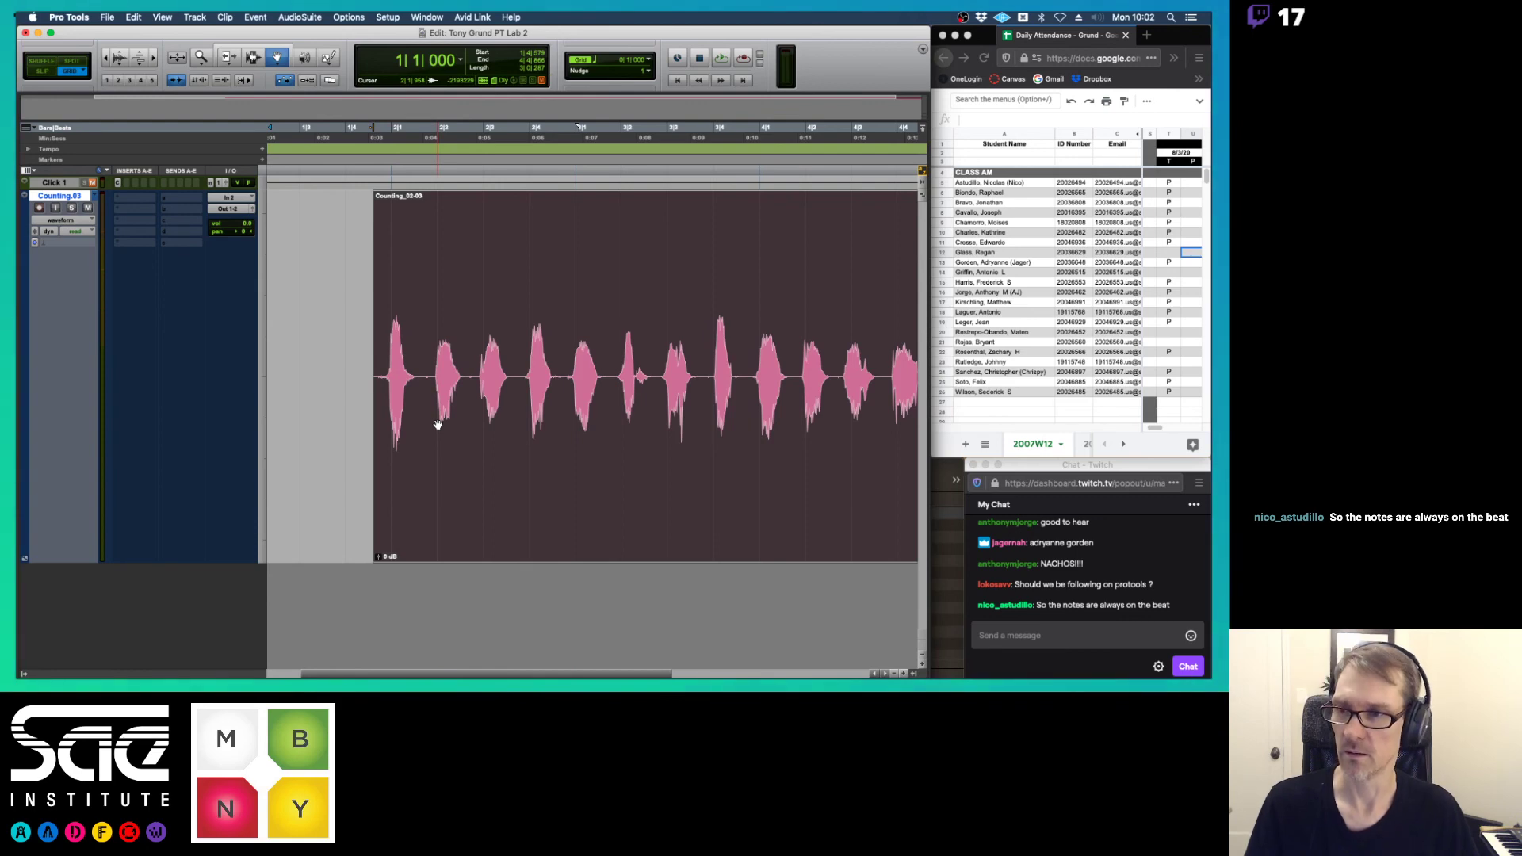
left_click_drag(433, 553, 497, 548)
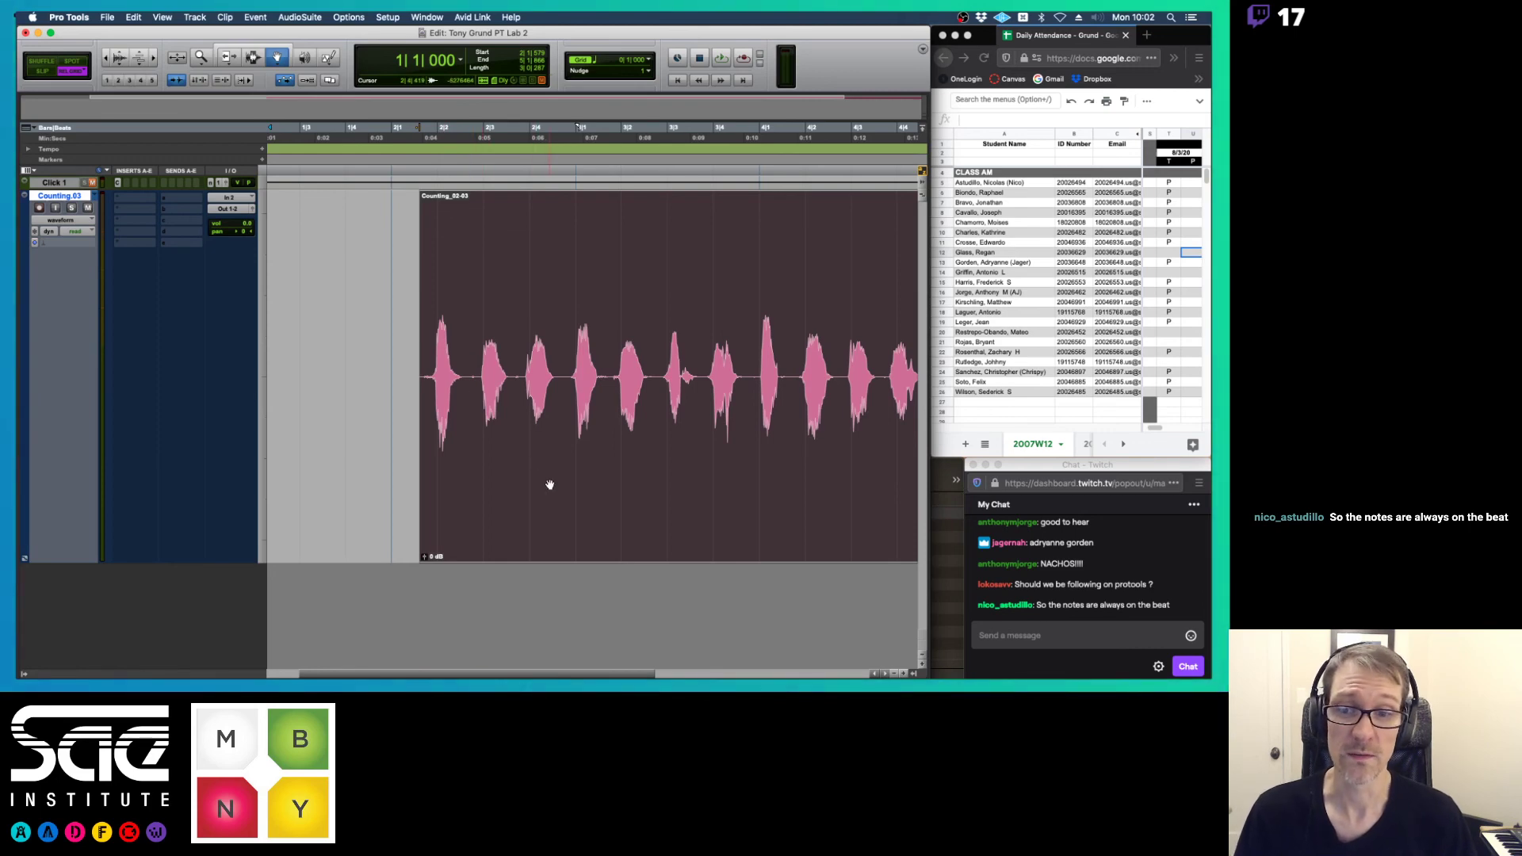
key("super+z")
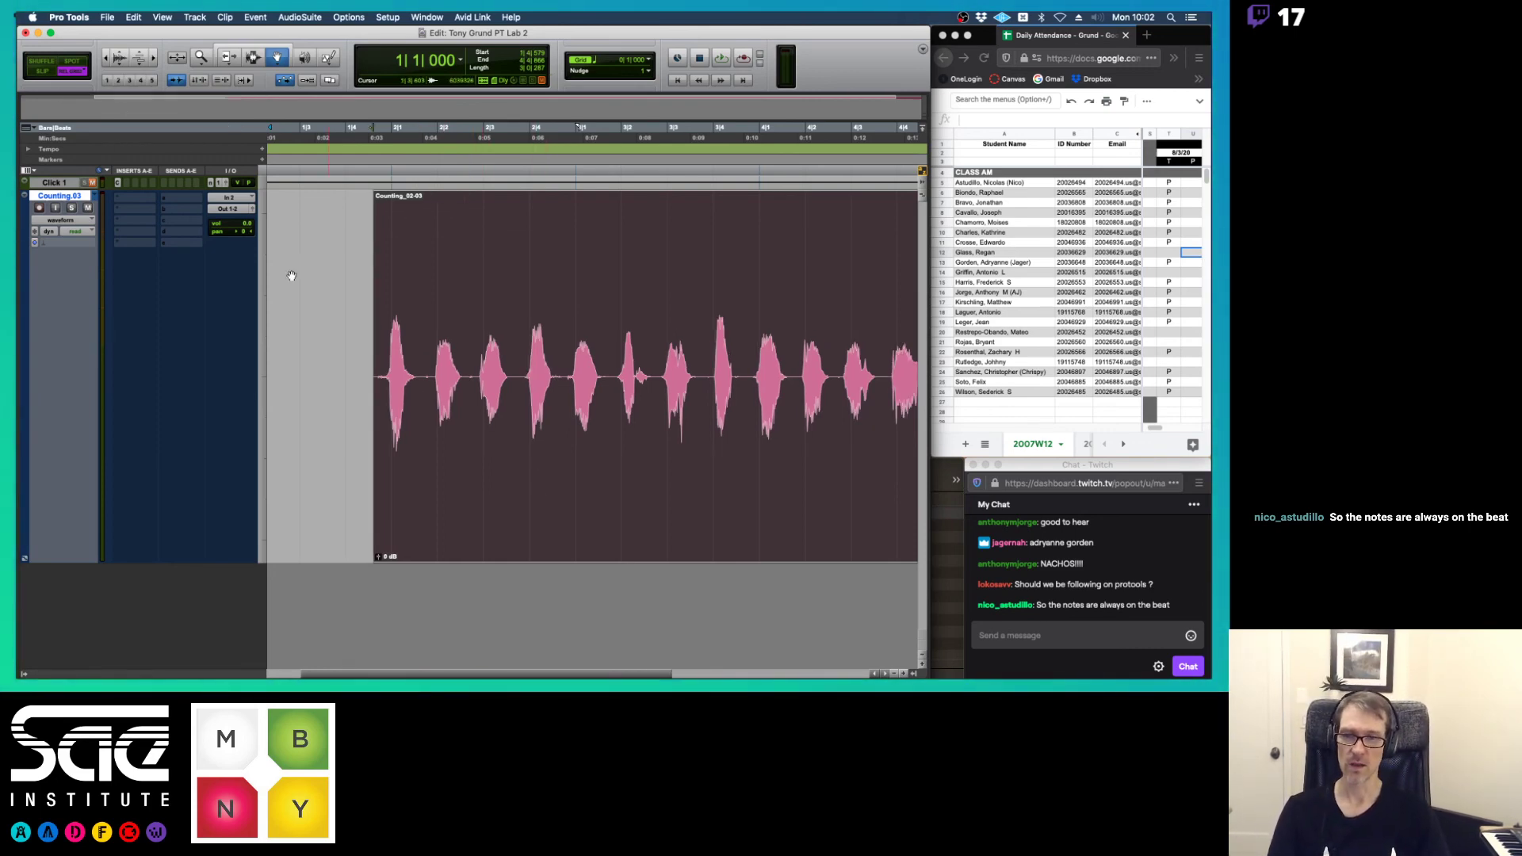
- Trim the start of Counting_02-03 to beat 2|1 in Absolute Grid, and switch to the Grabber tool with Relative Grid
key("F5")
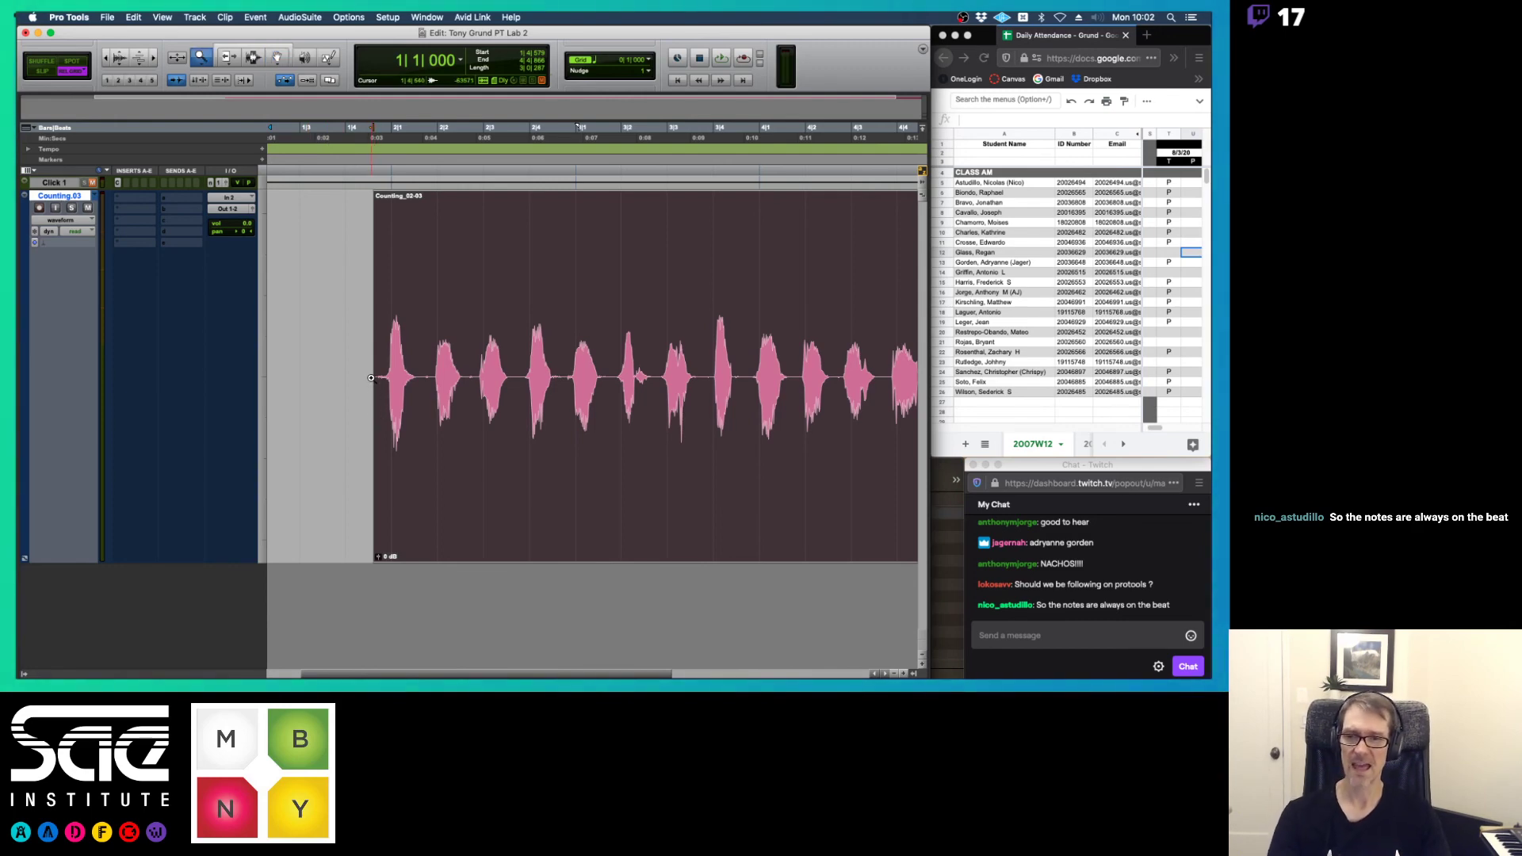
key("F6")
left_click(378, 378)
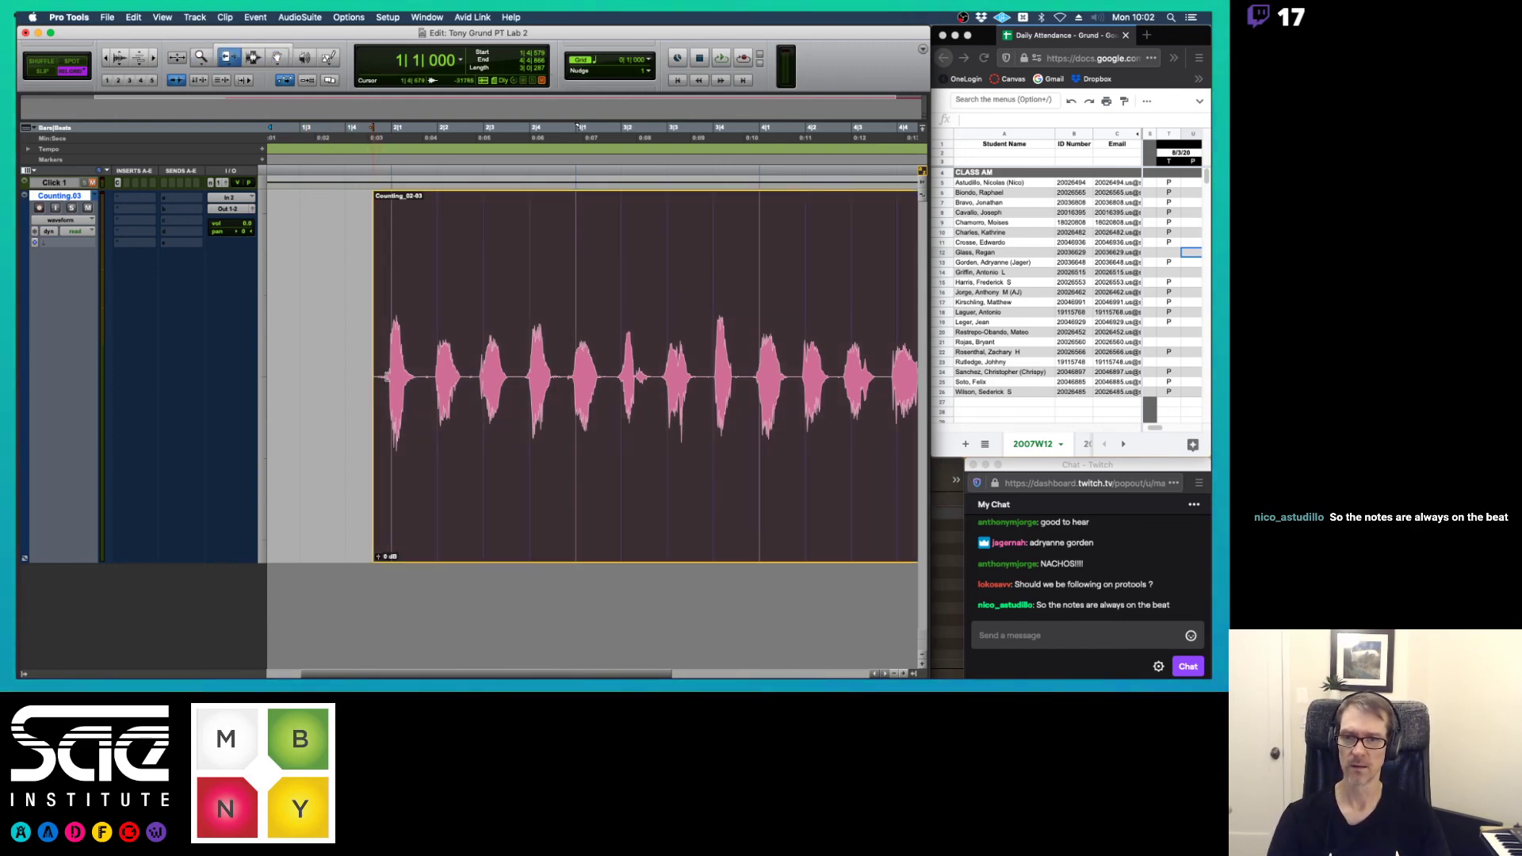
left_click(408, 374)
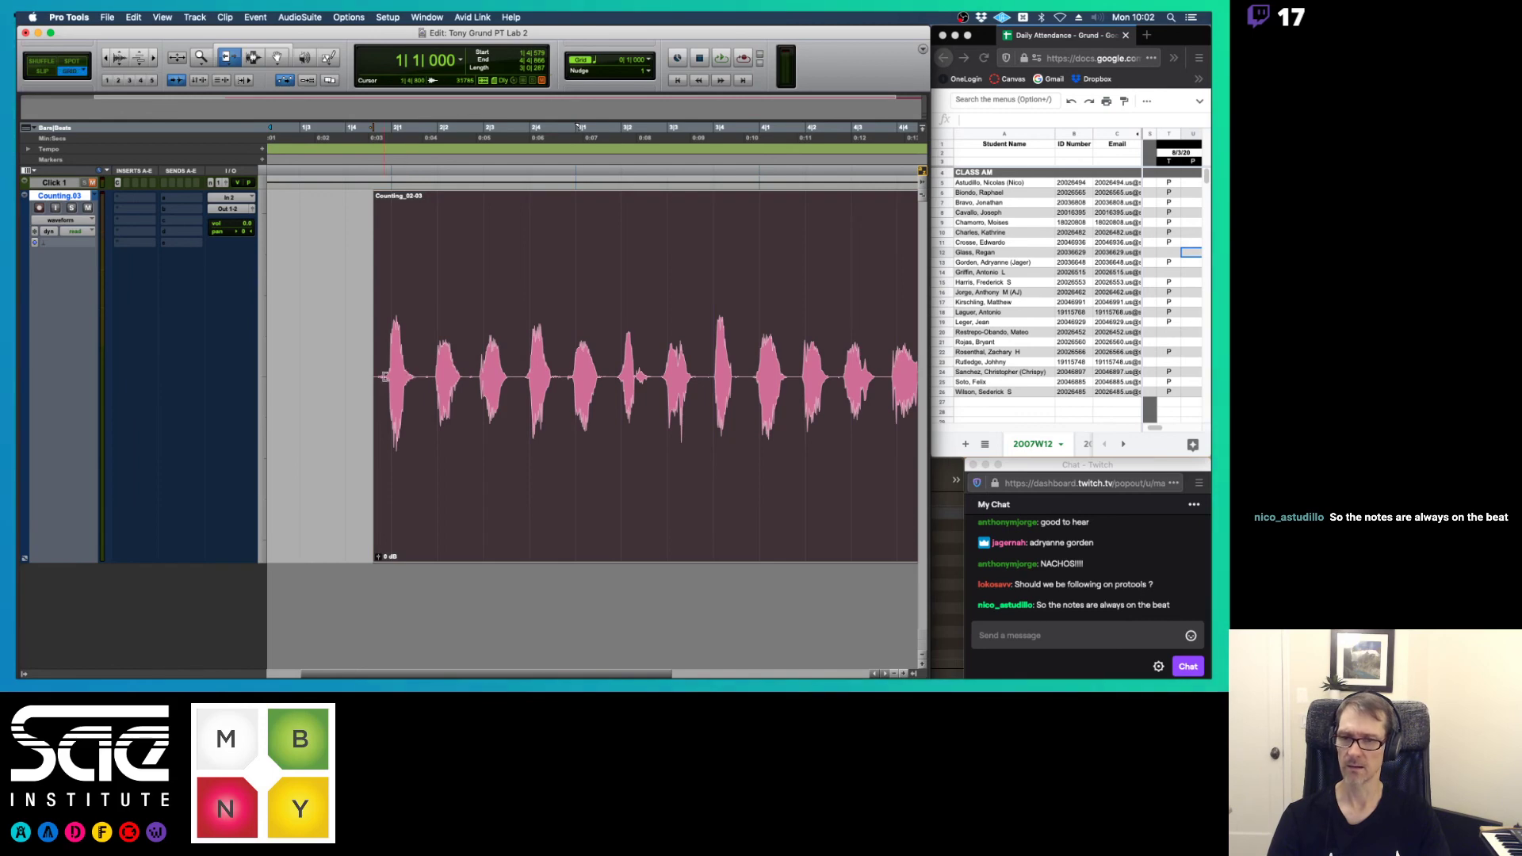
left_click_drag(384, 377, 391, 376)
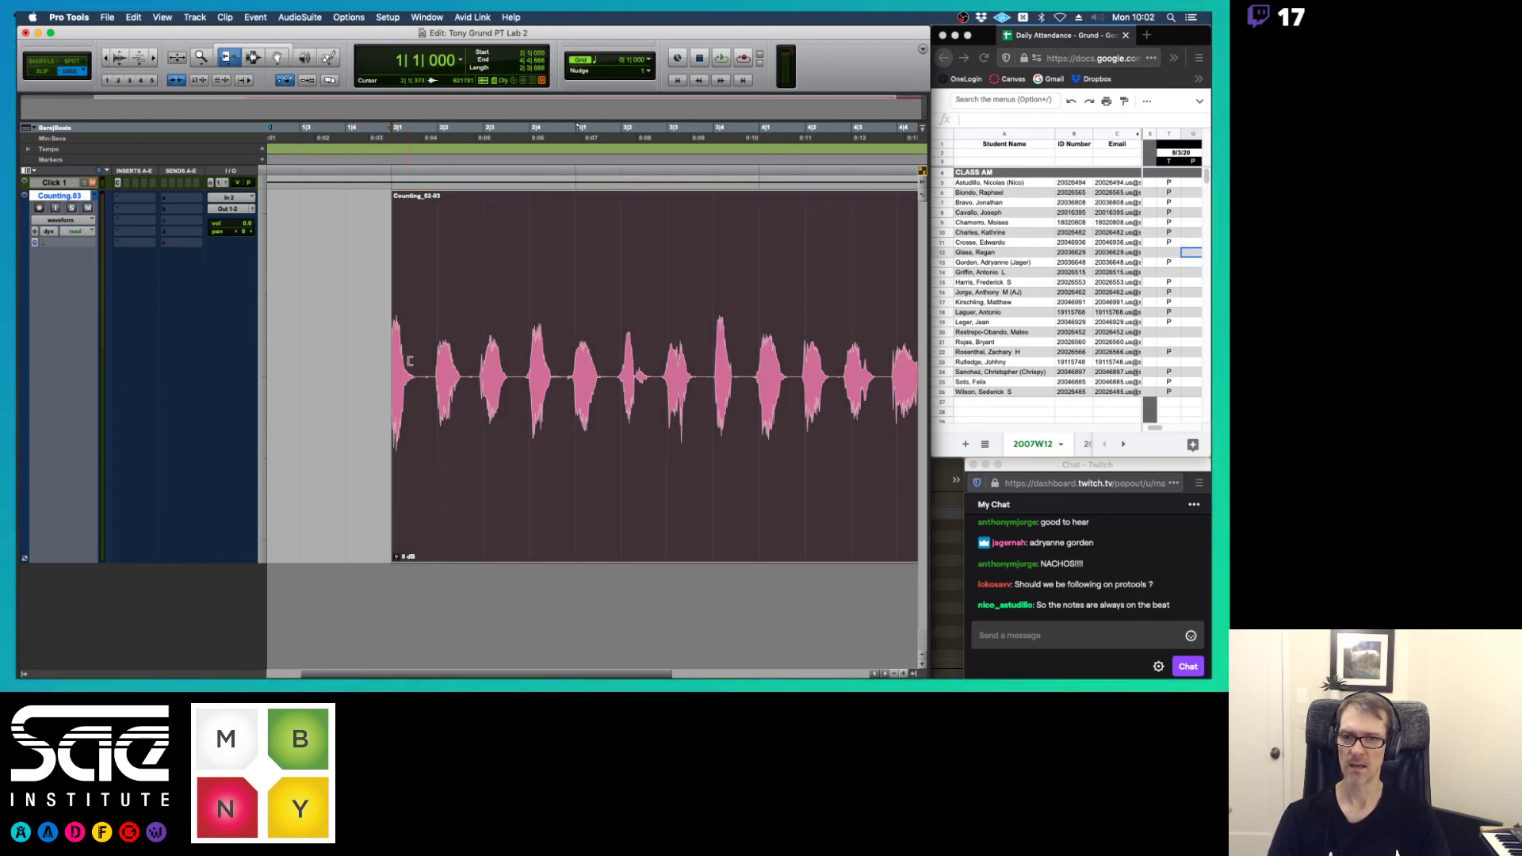
key("F8")
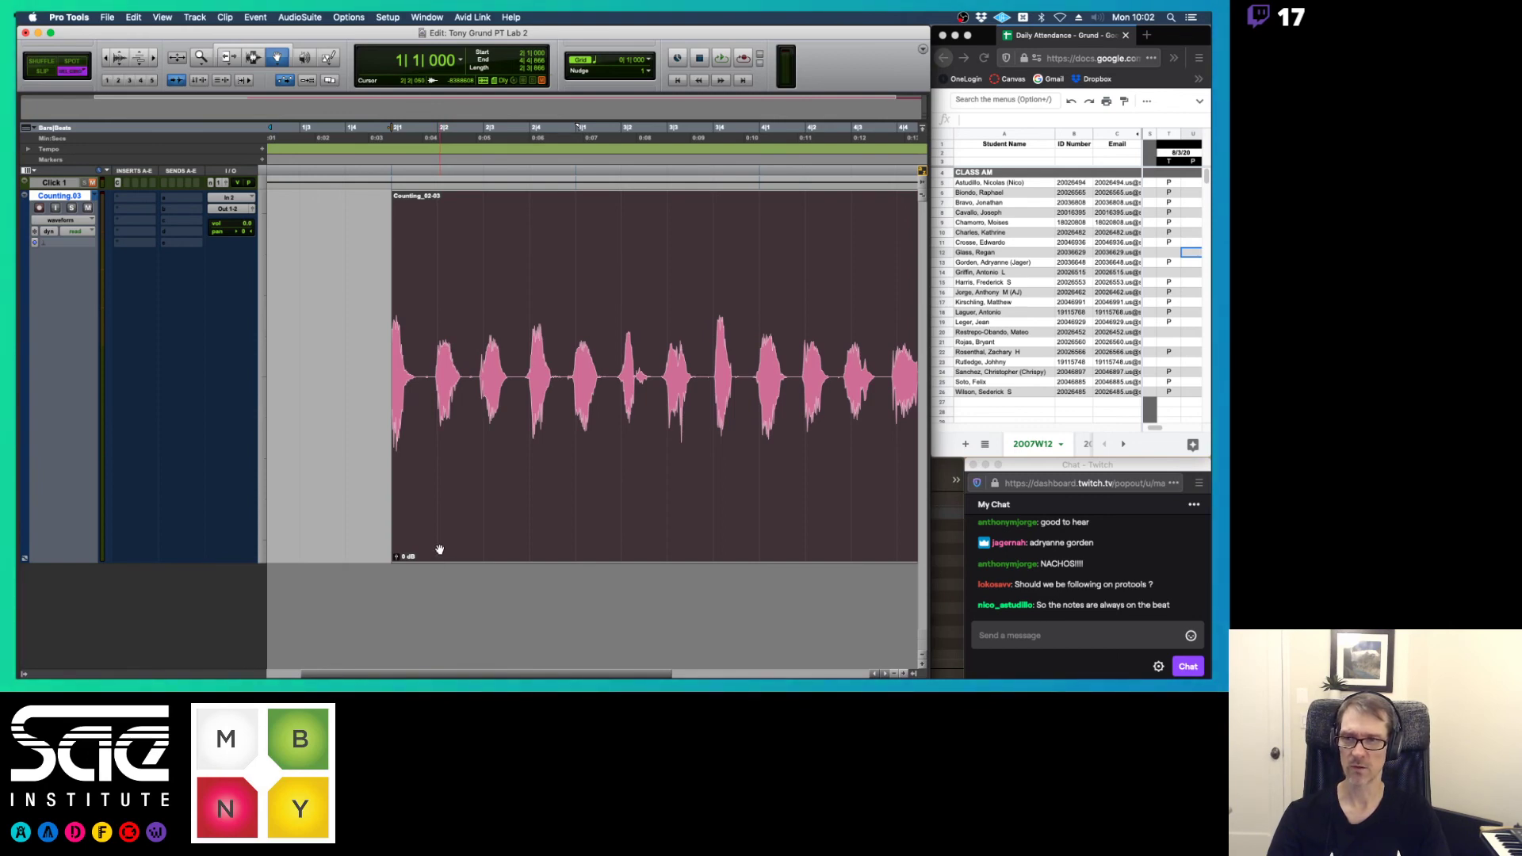
- Switch to Slip mode and extend the start of Counting_02-03 freely to a point before beat 2|1 using the Trimmer
left_click_drag(440, 549, 468, 526)
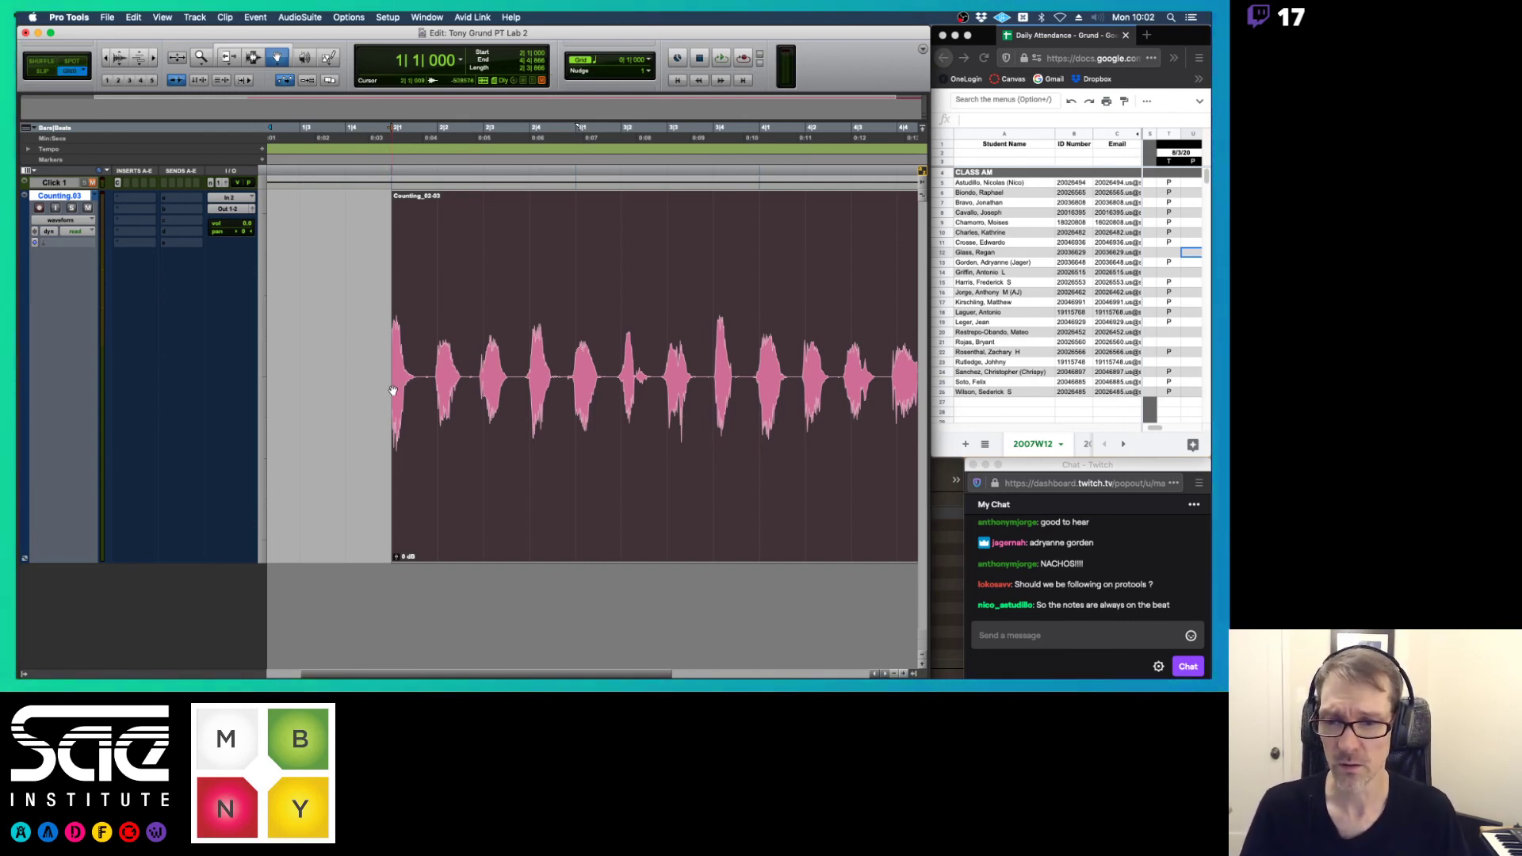
key("F6")
key("F2")
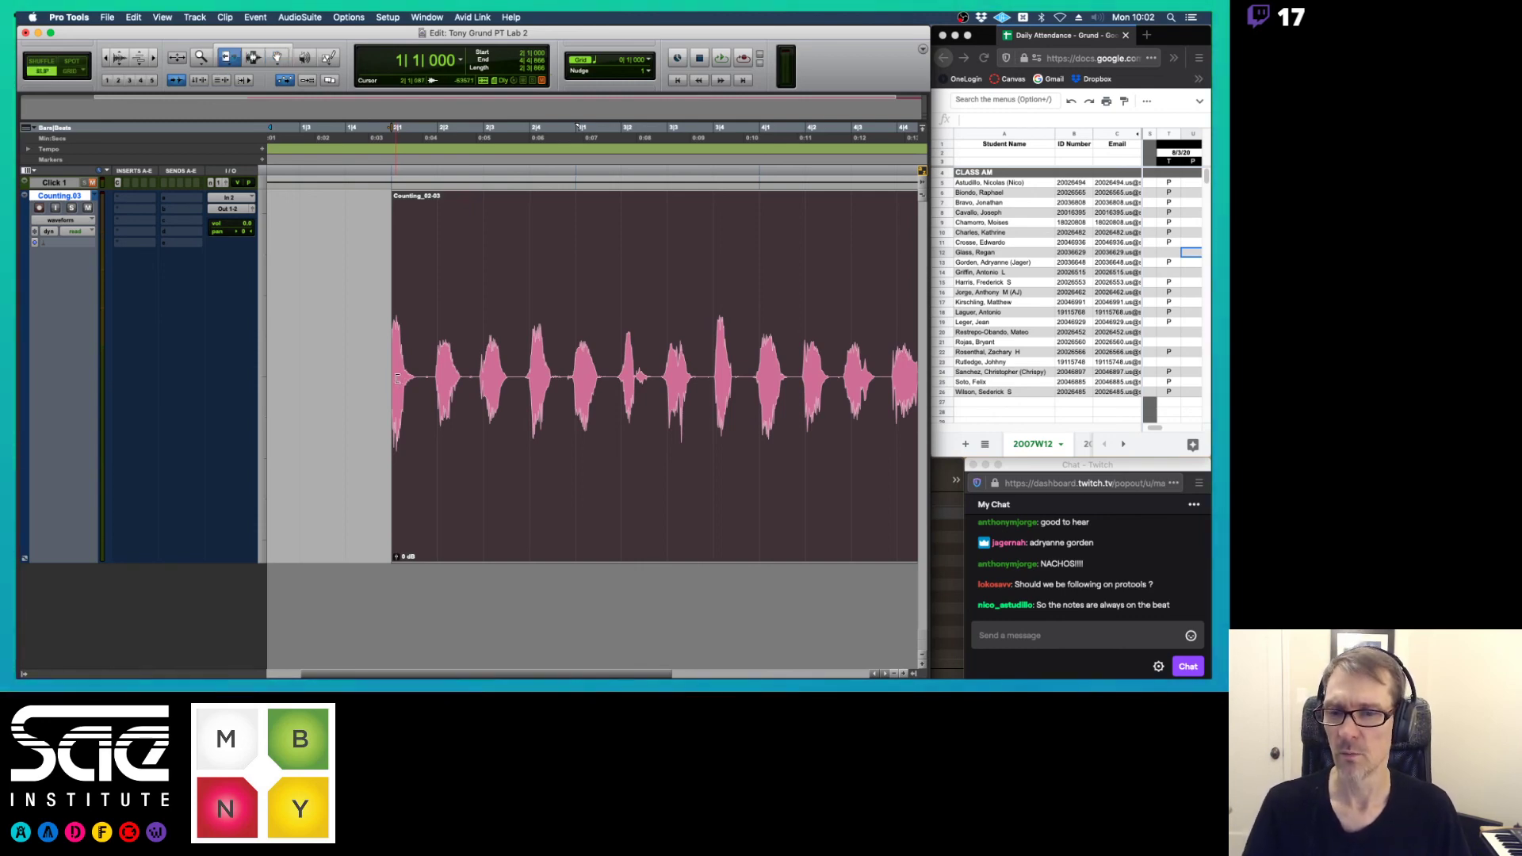
mouse_move(395, 385)
left_mouse_down()
mouse_move(308, 385)
mouse_move(407, 380)
mouse_move(316, 381)
mouse_move(375, 378)
left_mouse_up()
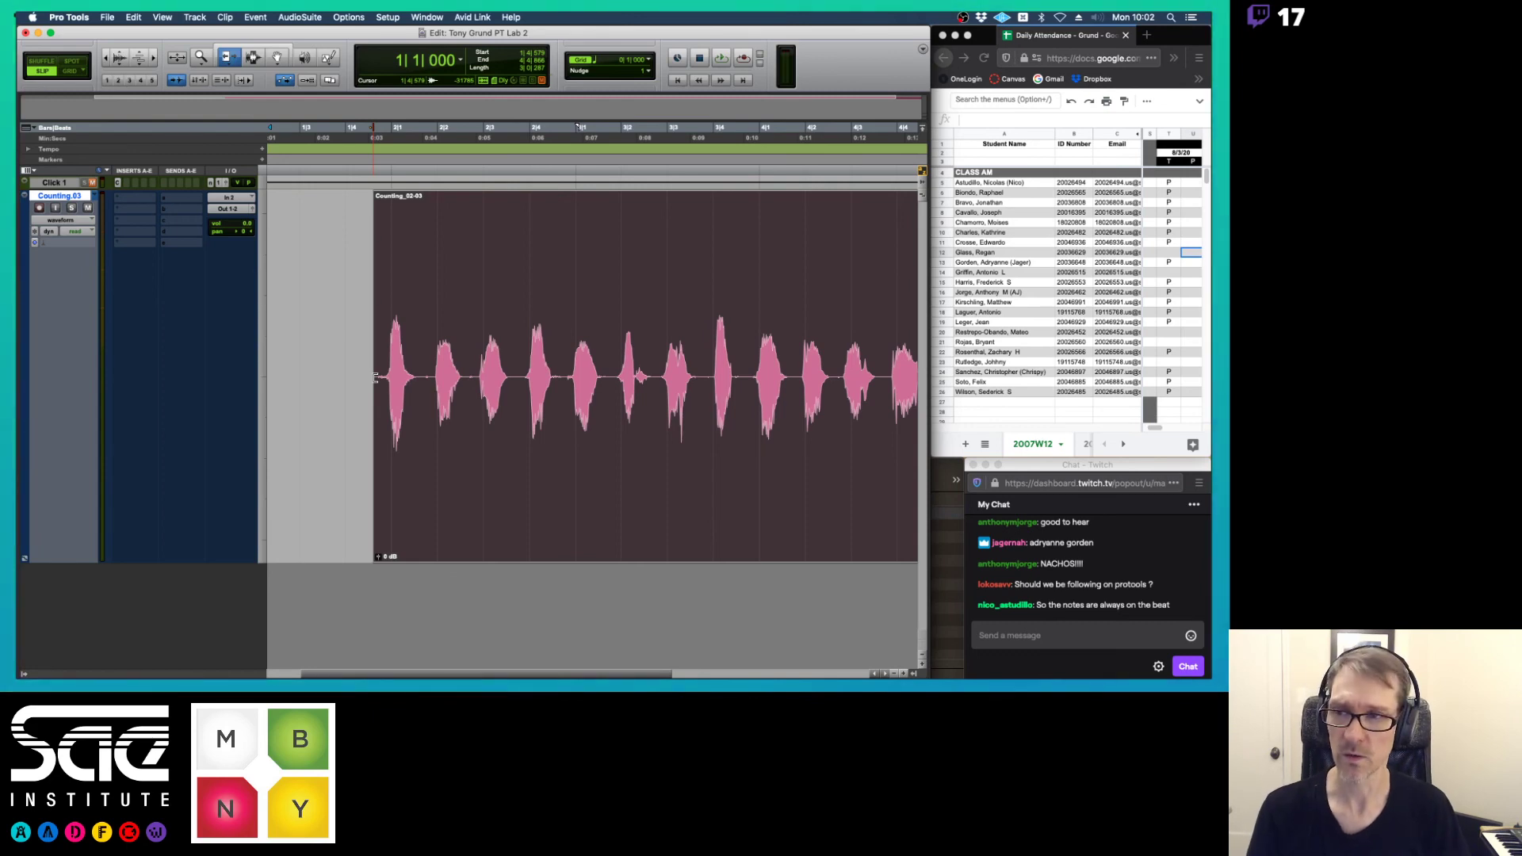
- Switch to Shuffle mode with the Smart Tool, and play Counting_02-03 from just before its start
key("F1")
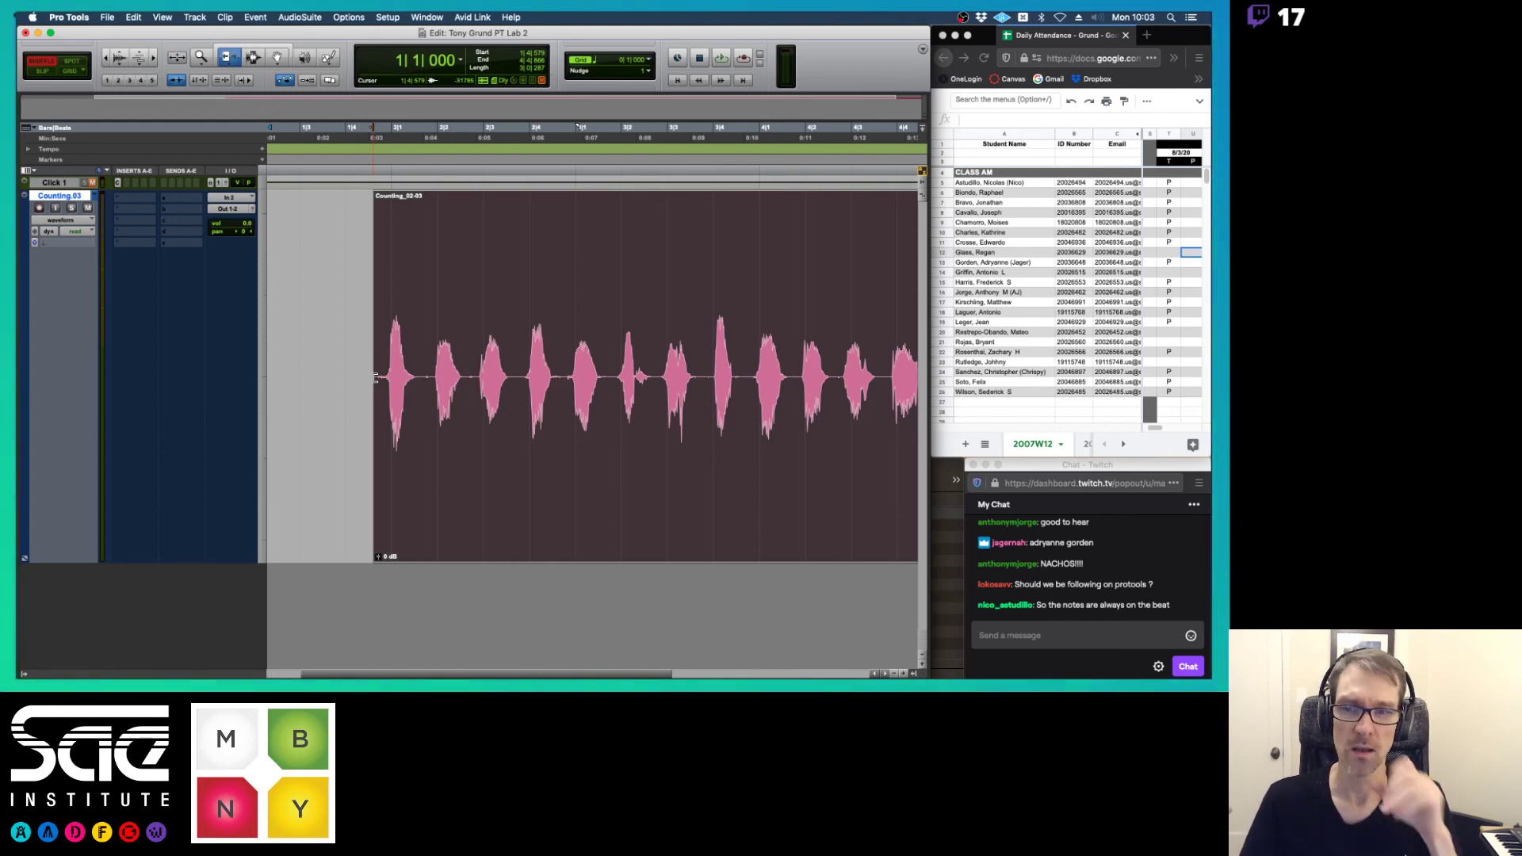
scroll(525, 456, "right", 3)
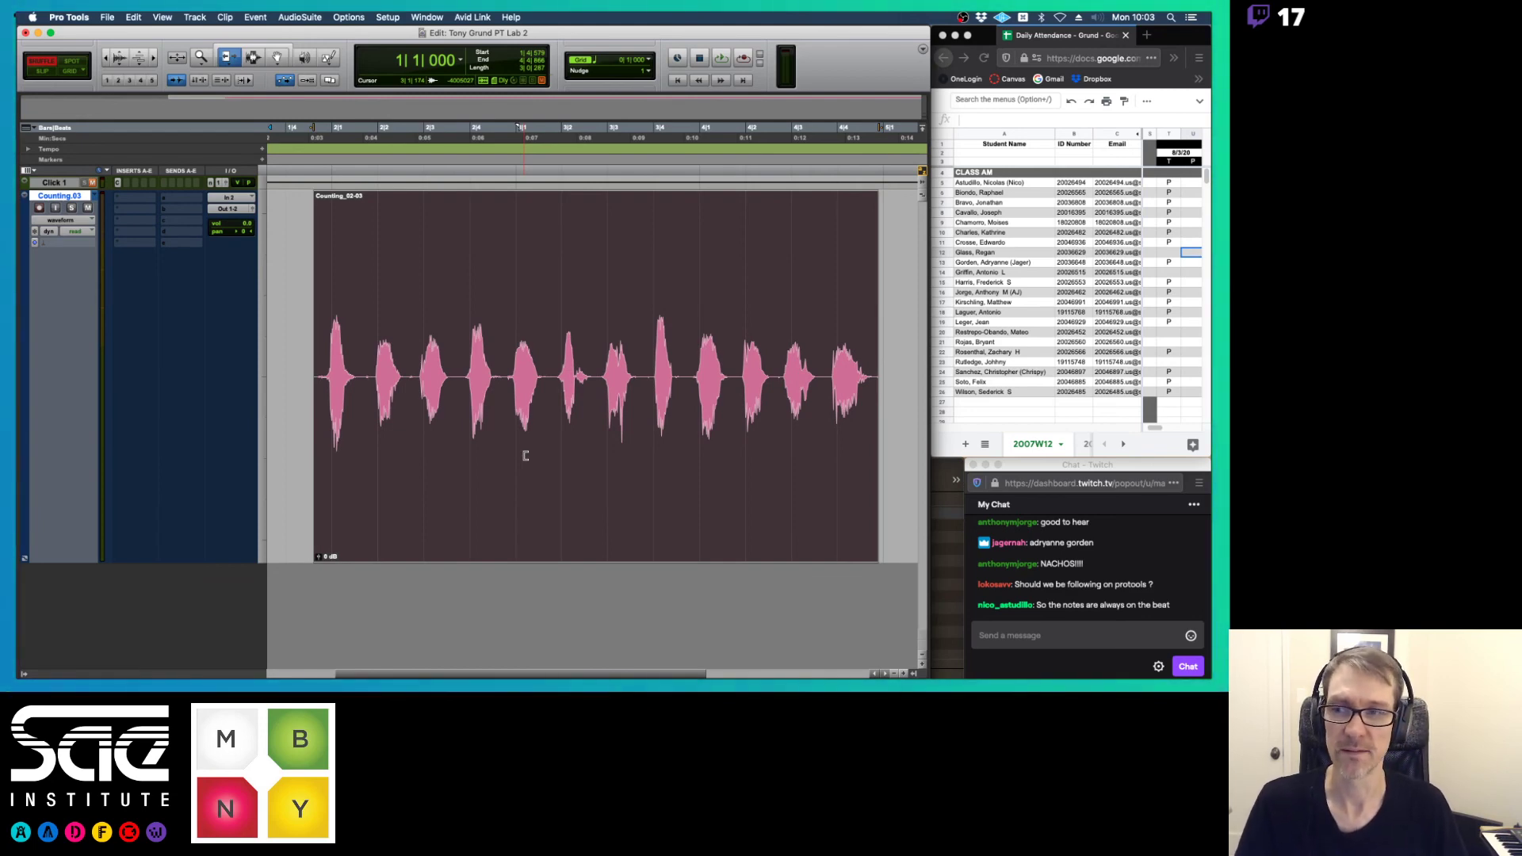
key("super+7")
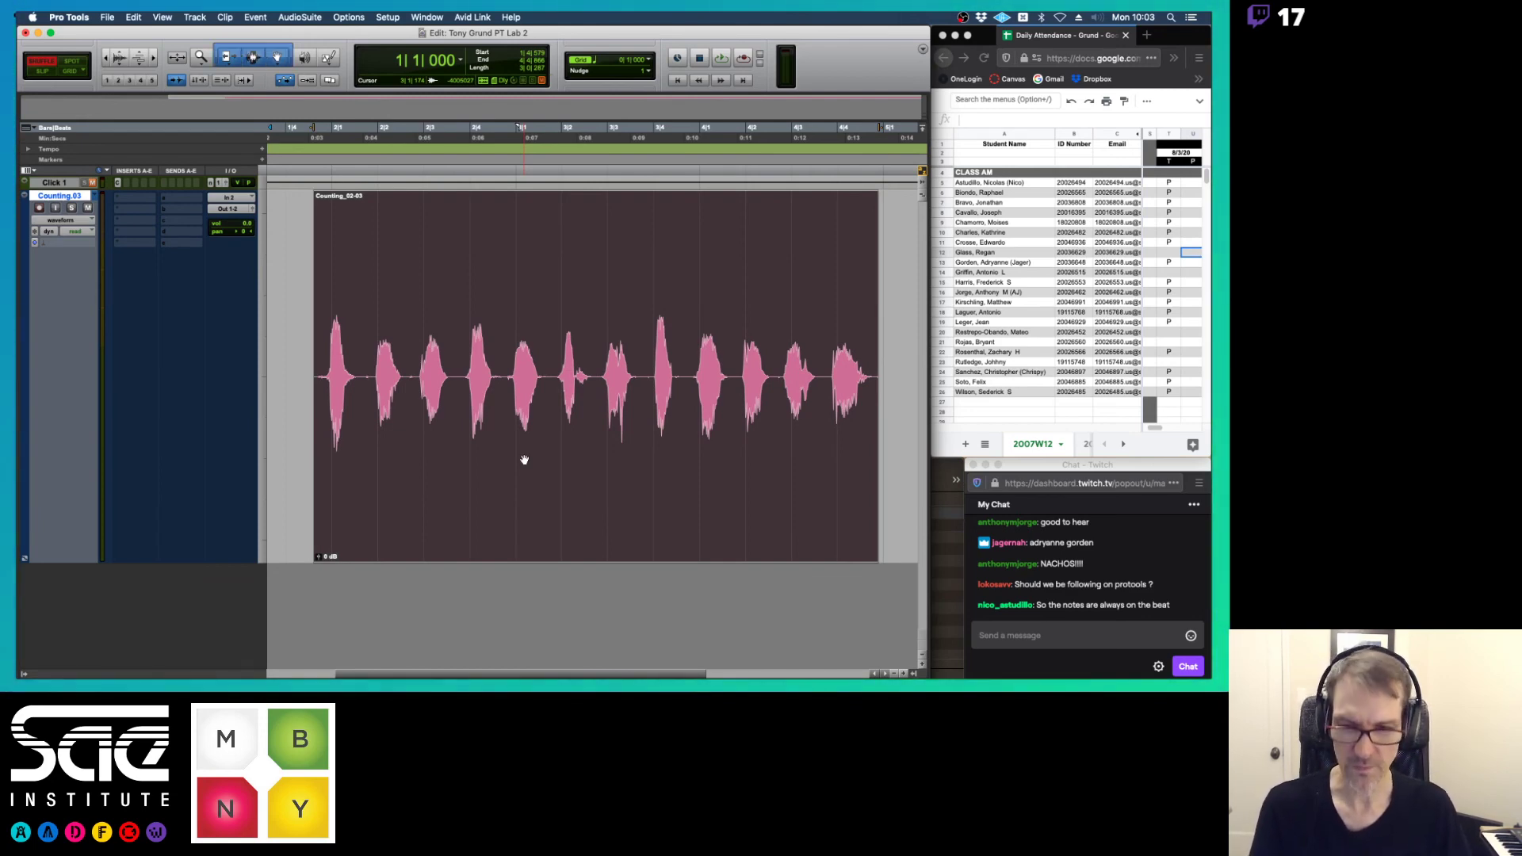
left_click(308, 314)
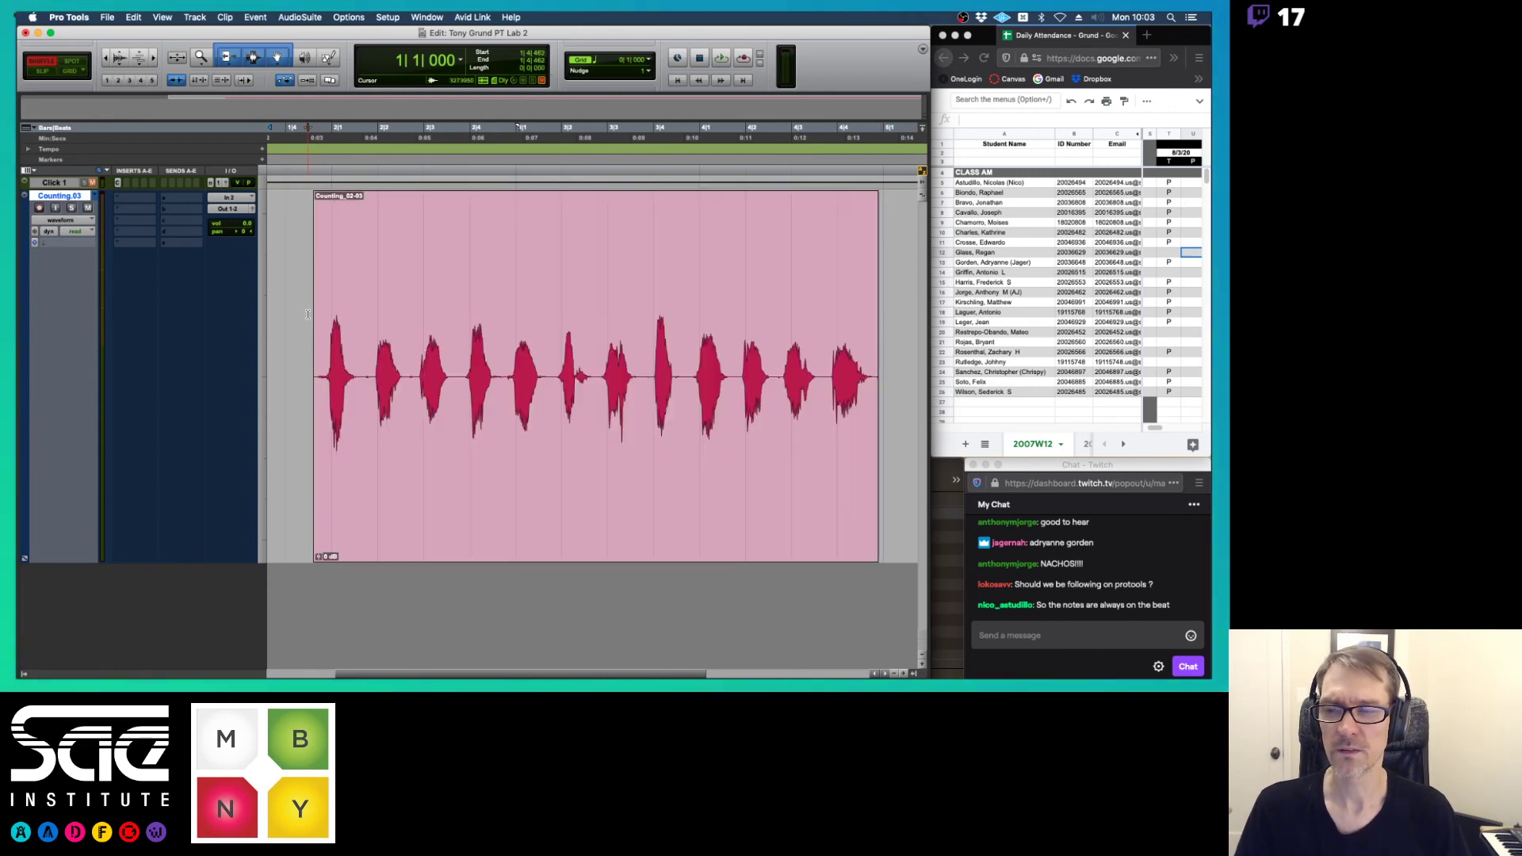
key("space")
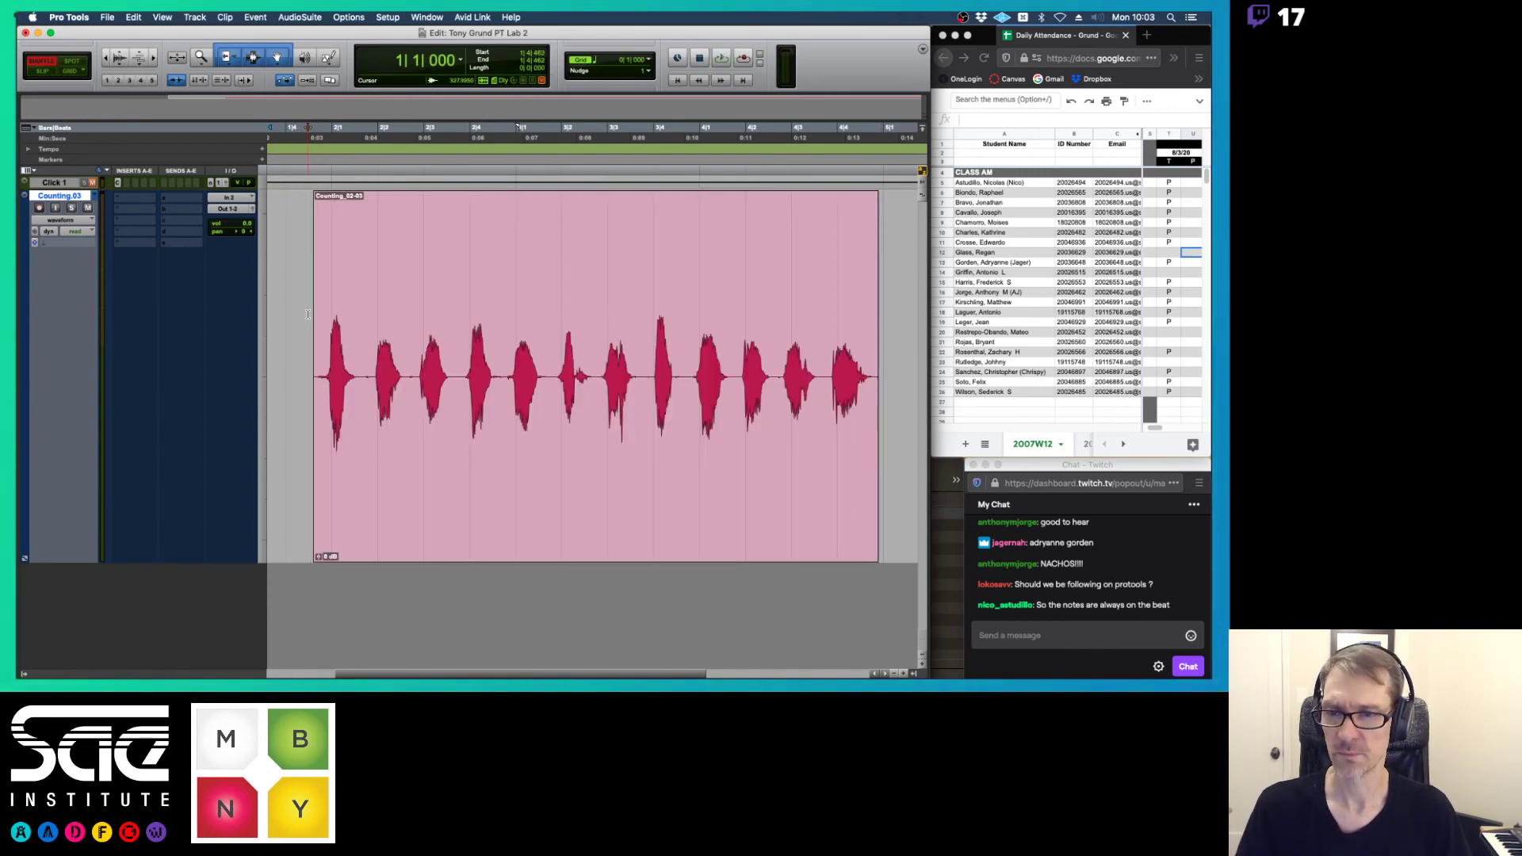
key("space")
key("space")
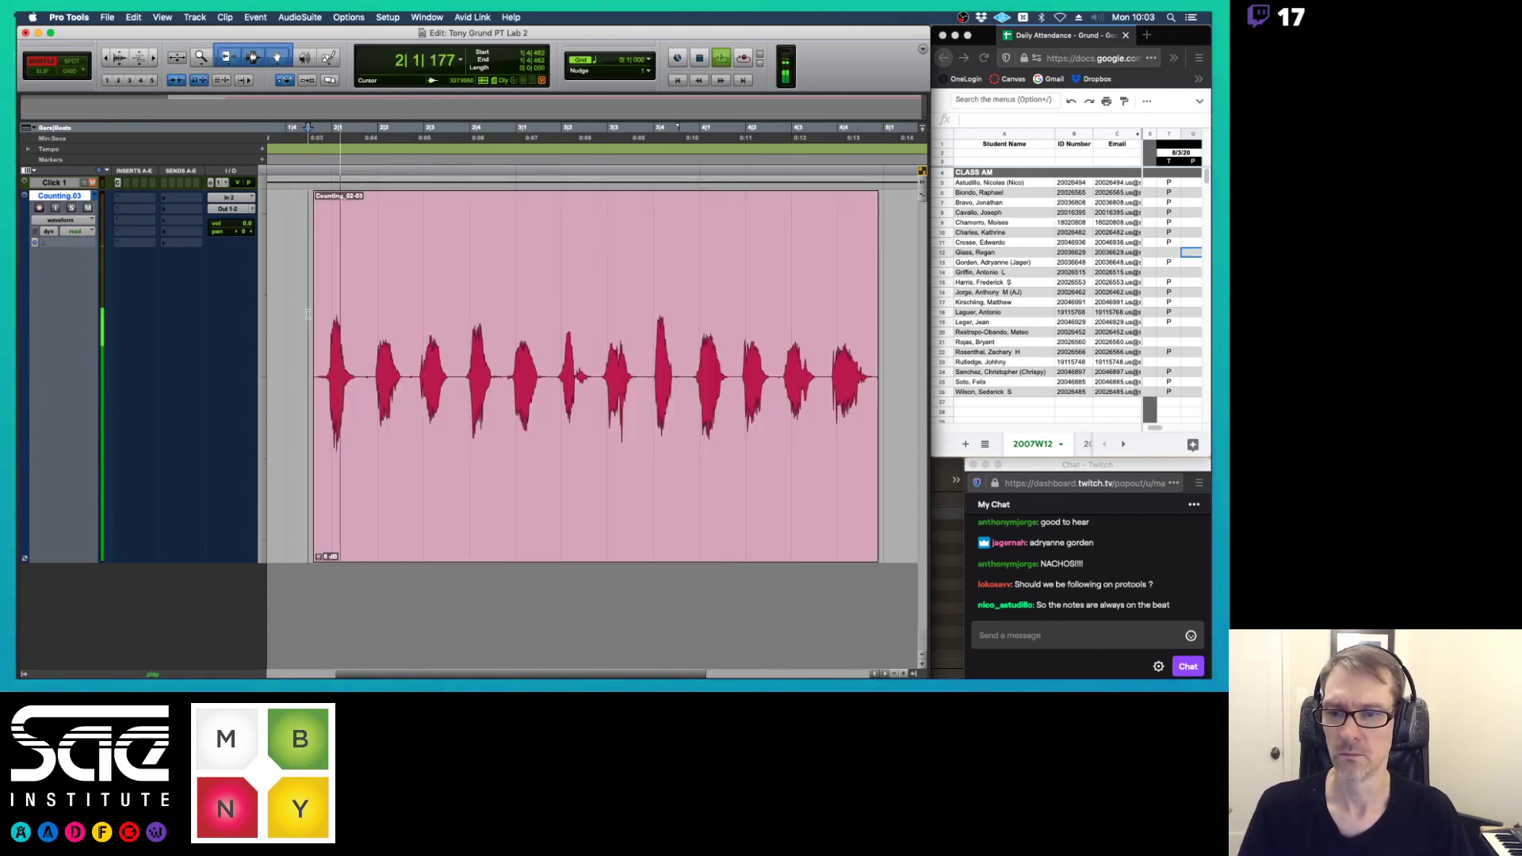
key("space")
- Audition the Counting playlist, and switch the track to the Counting.01 playlist and play it
left_click(95, 195)
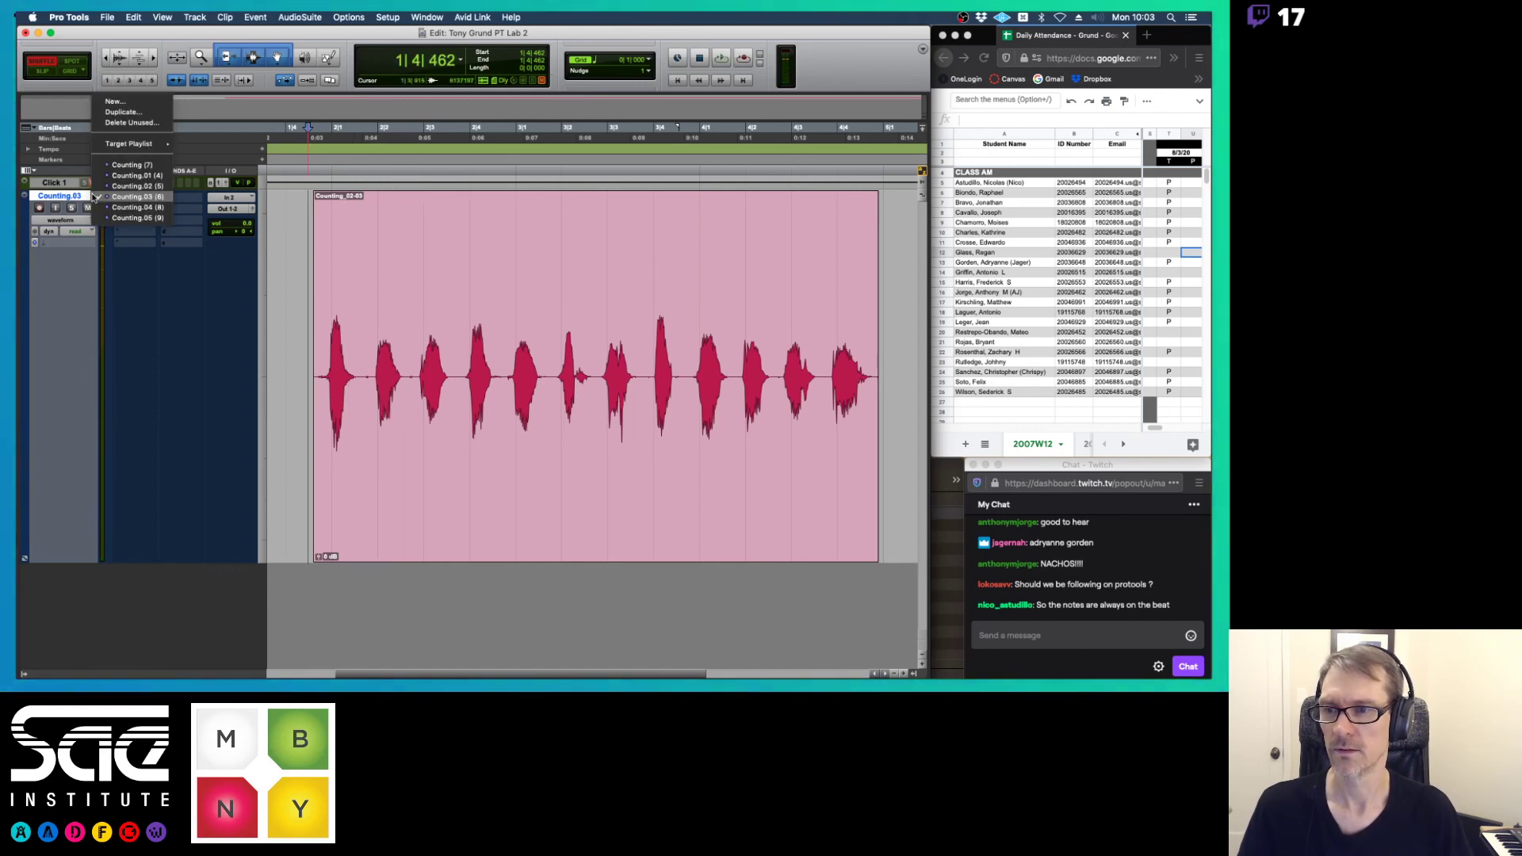
left_click(117, 165)
key("space")
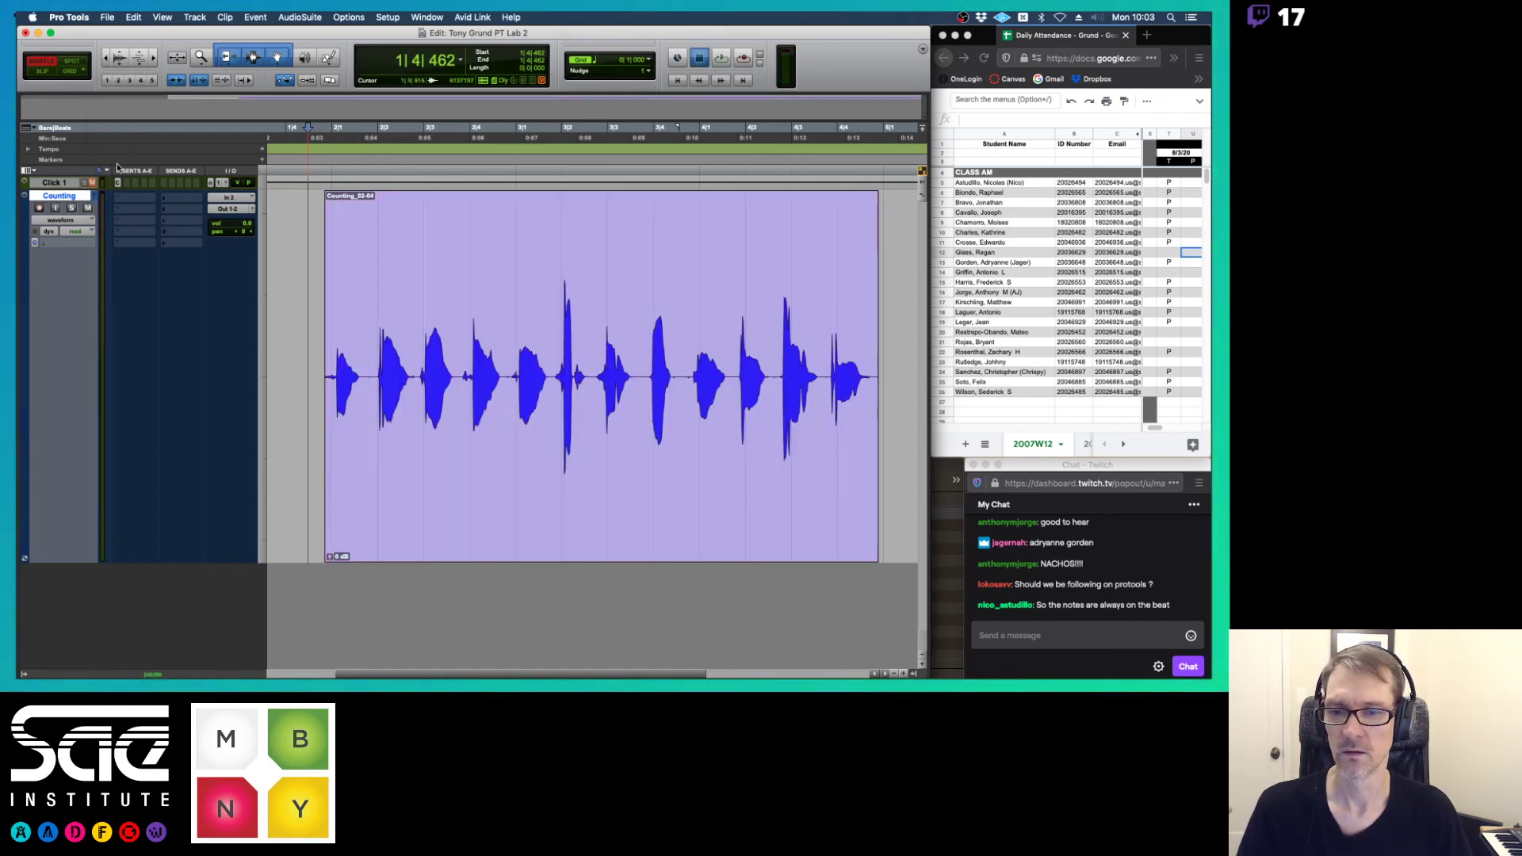
key("space")
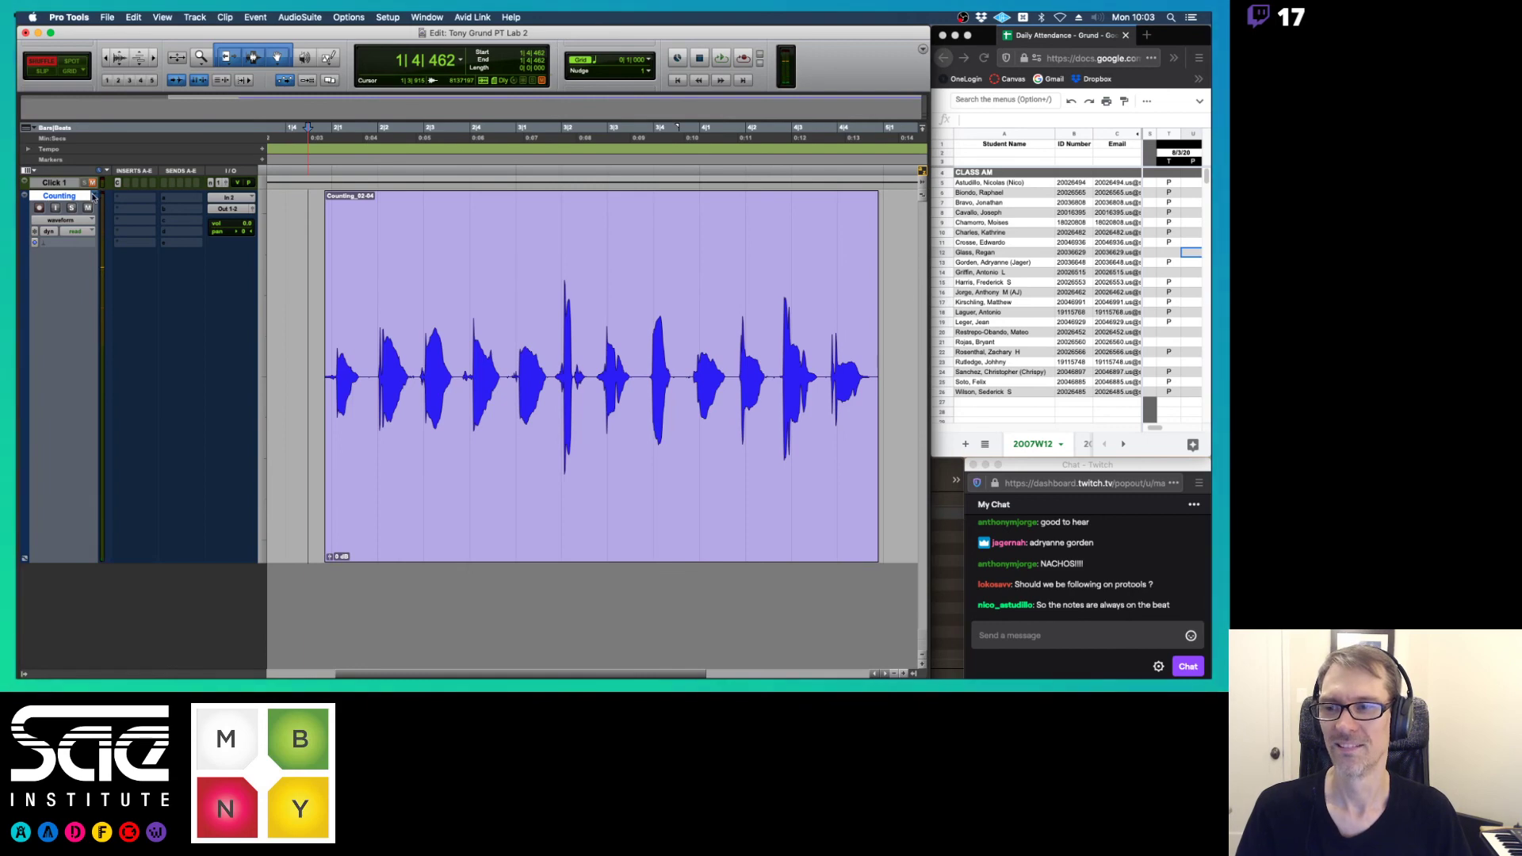
left_click(95, 196)
left_click(106, 209)
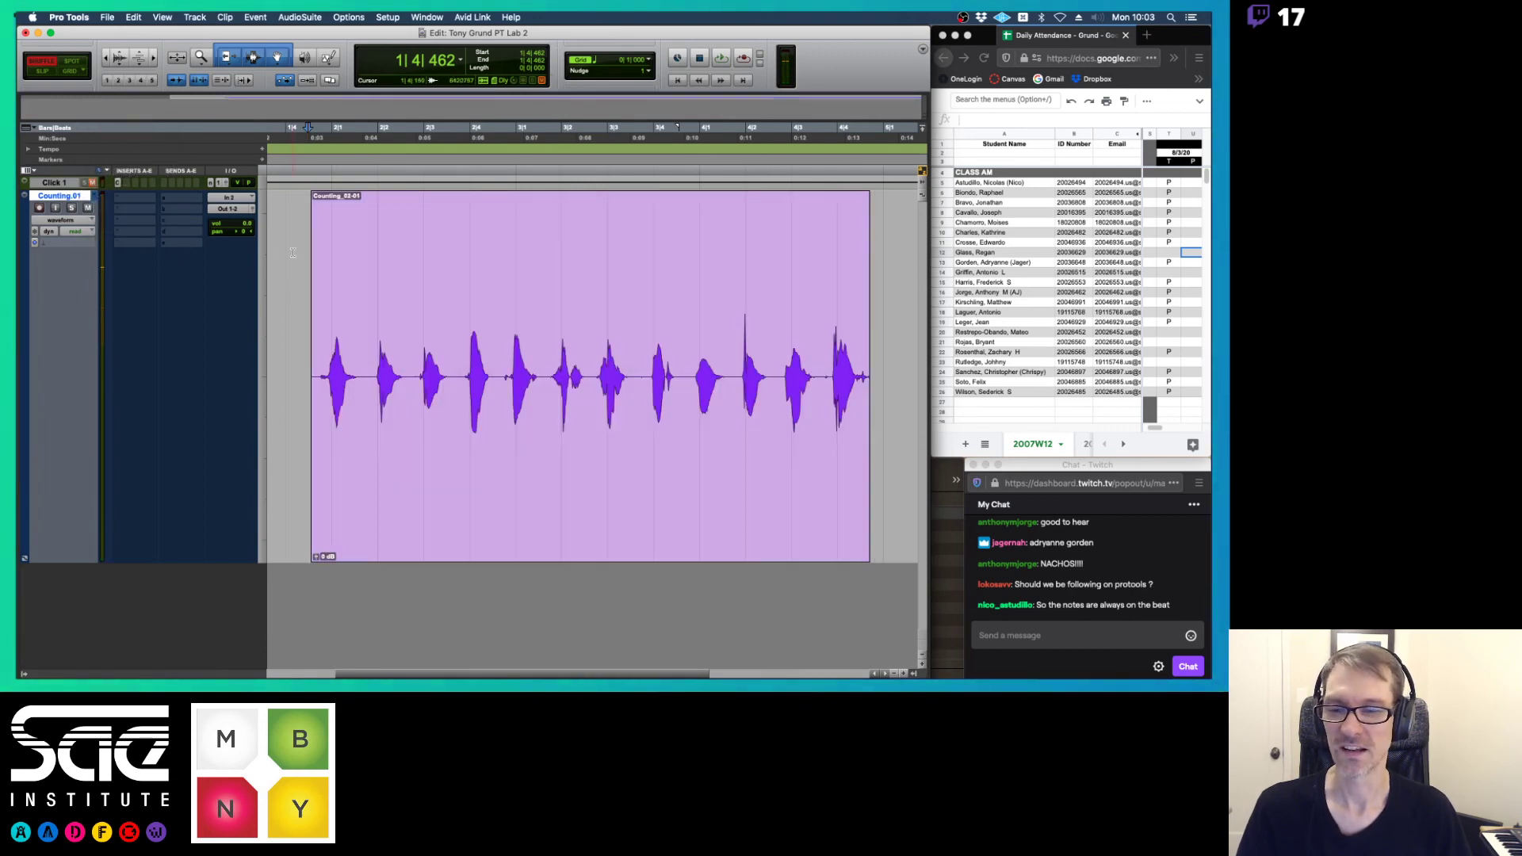
key("space")
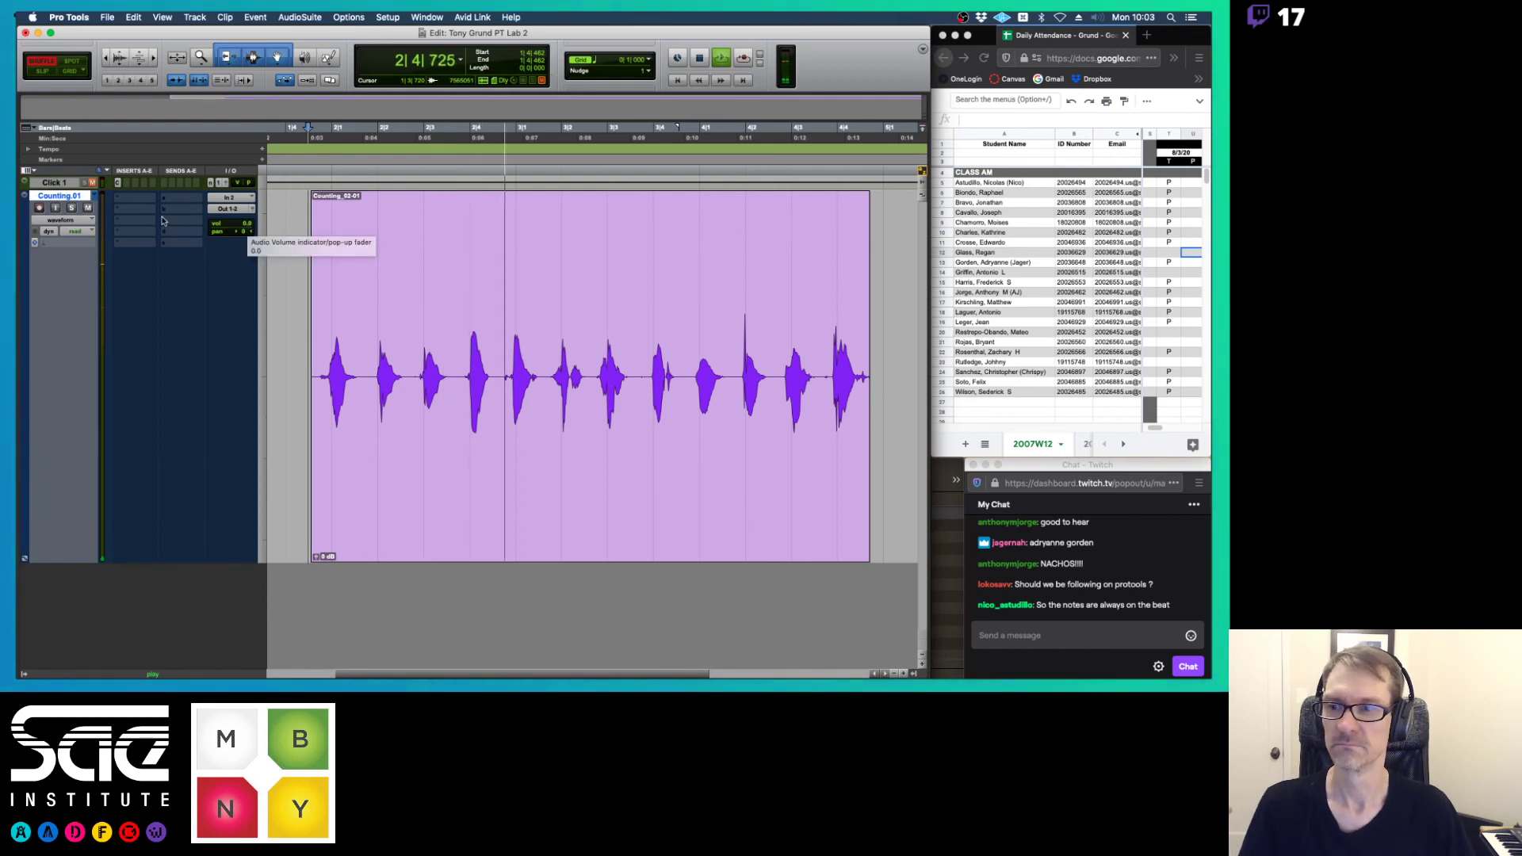
key("space")
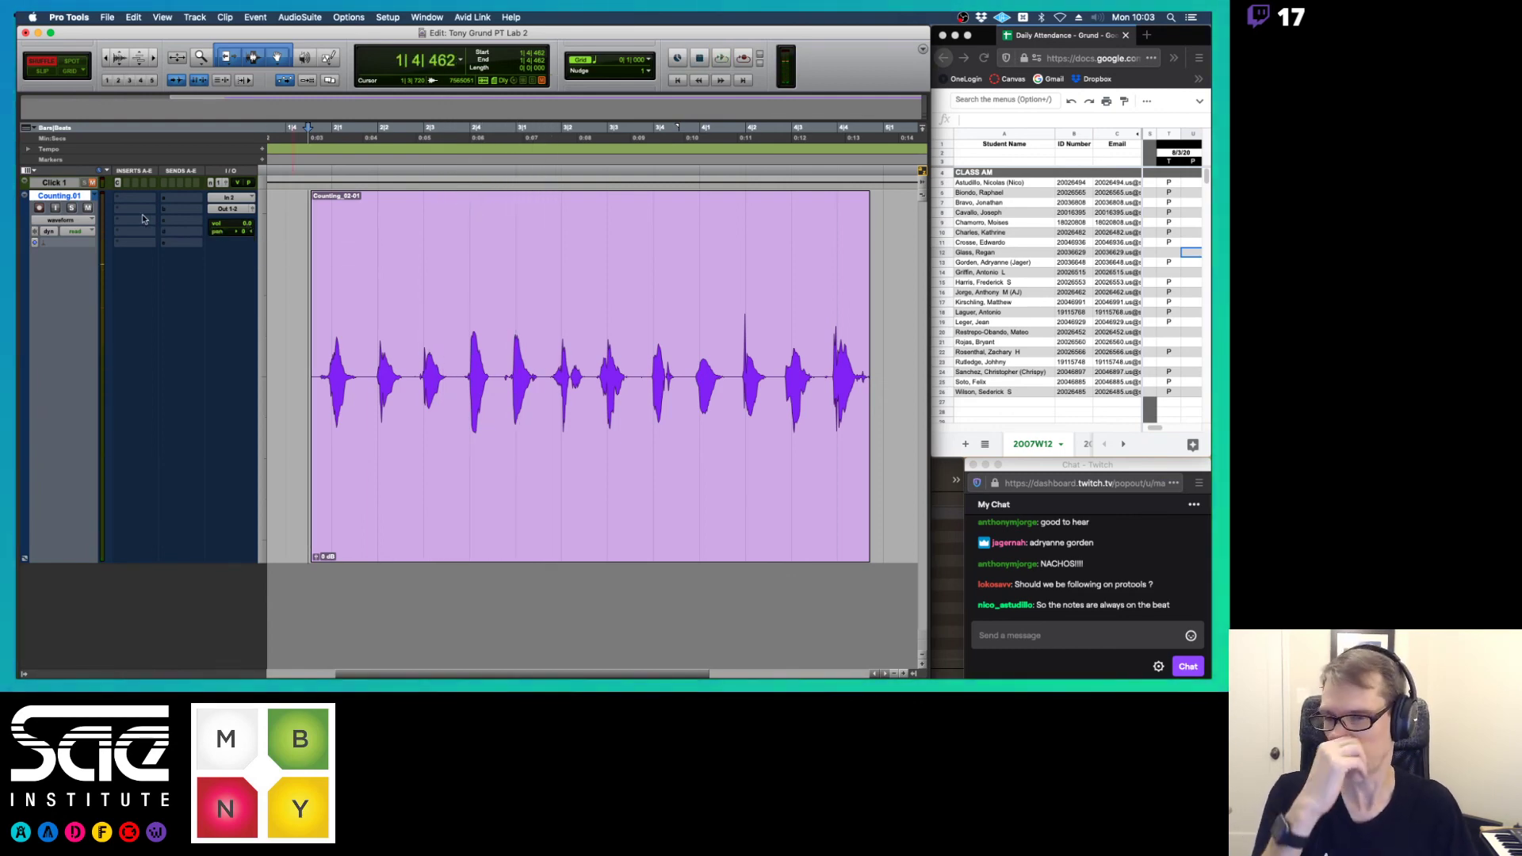
- Insert EQ3 1-Band on the track's first insert, set its high-pass frequency to 147.1 Hz, and audition the result
left_click(142, 198)
mouse_move(157, 200)
mouse_move(238, 201)
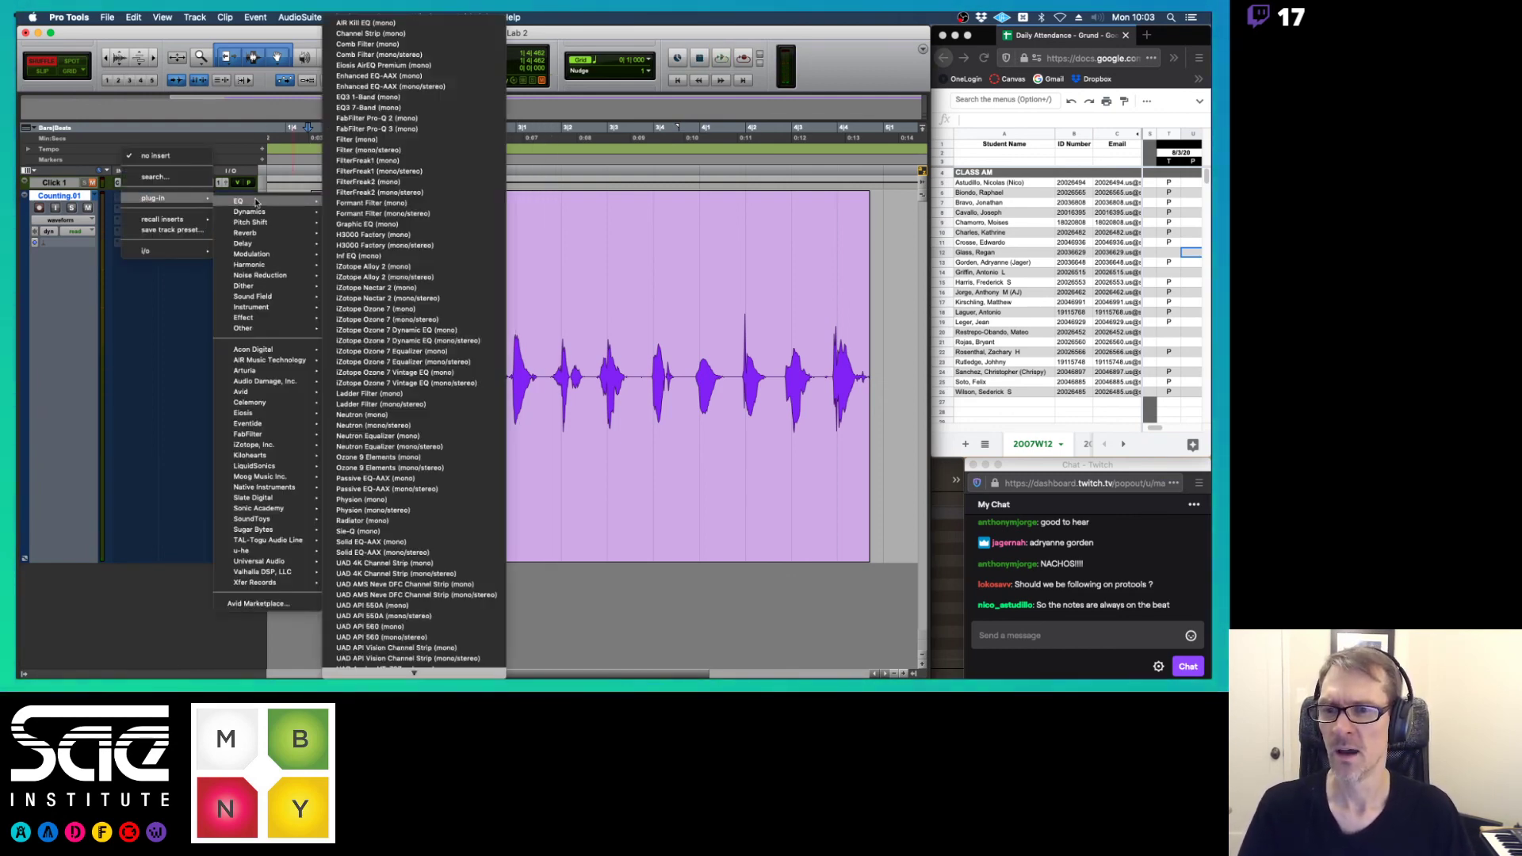
left_click(370, 107)
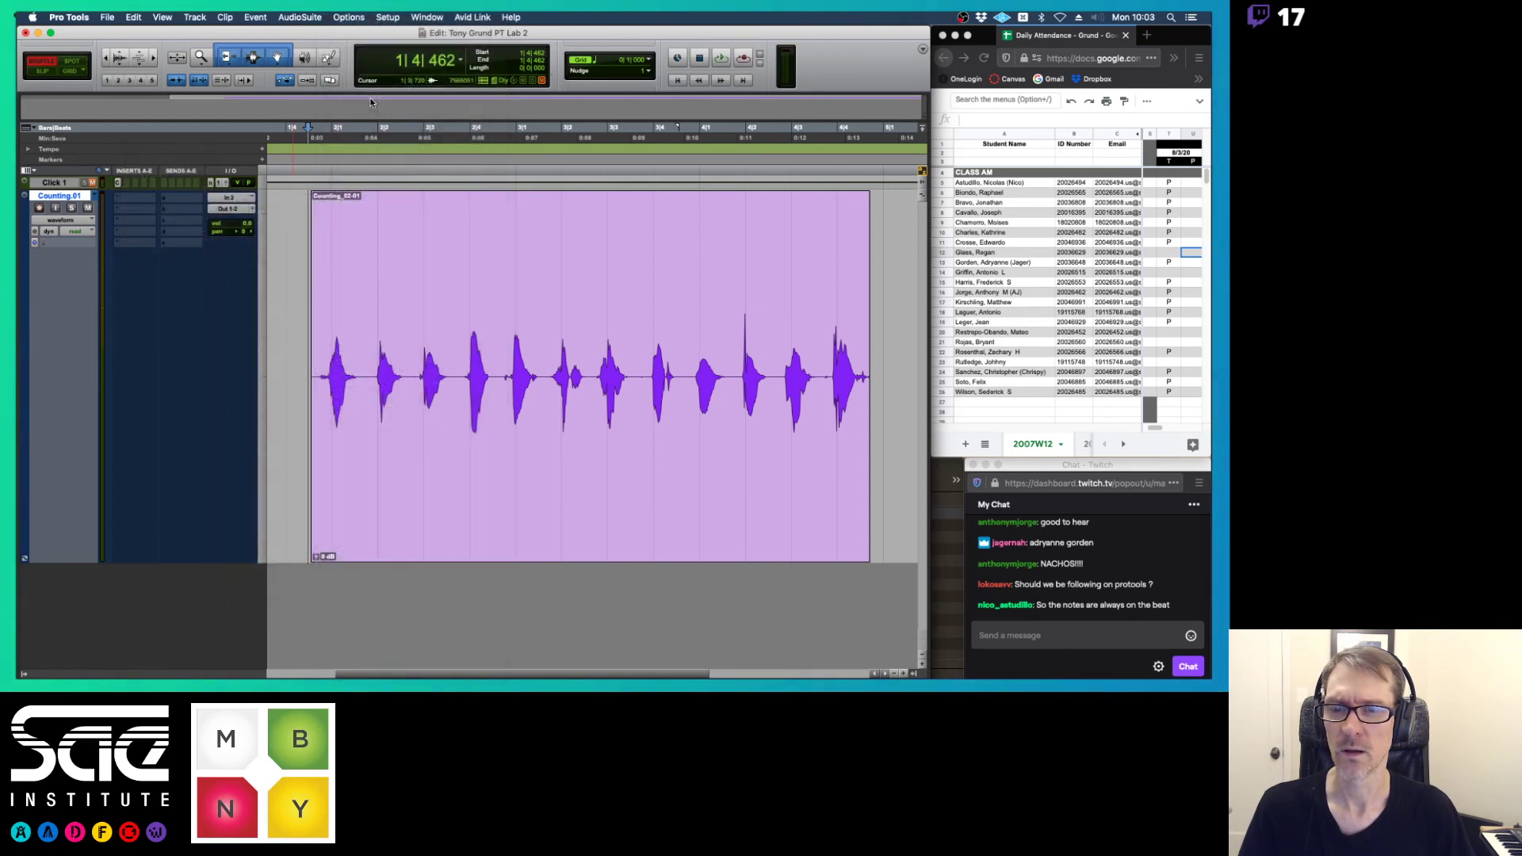
left_click(349, 334)
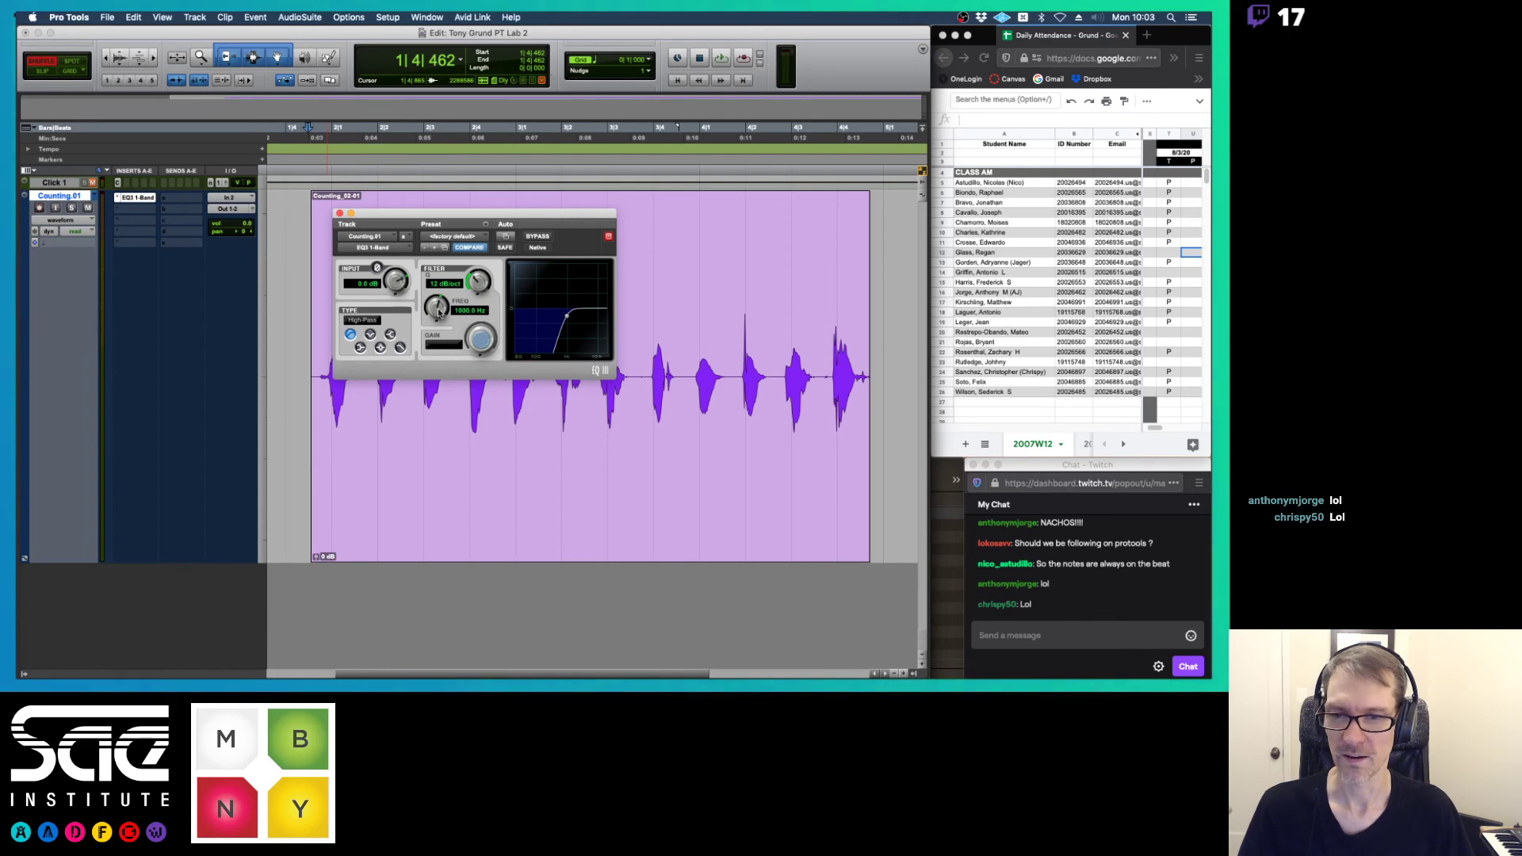
left_click_drag(439, 313, 406, 222)
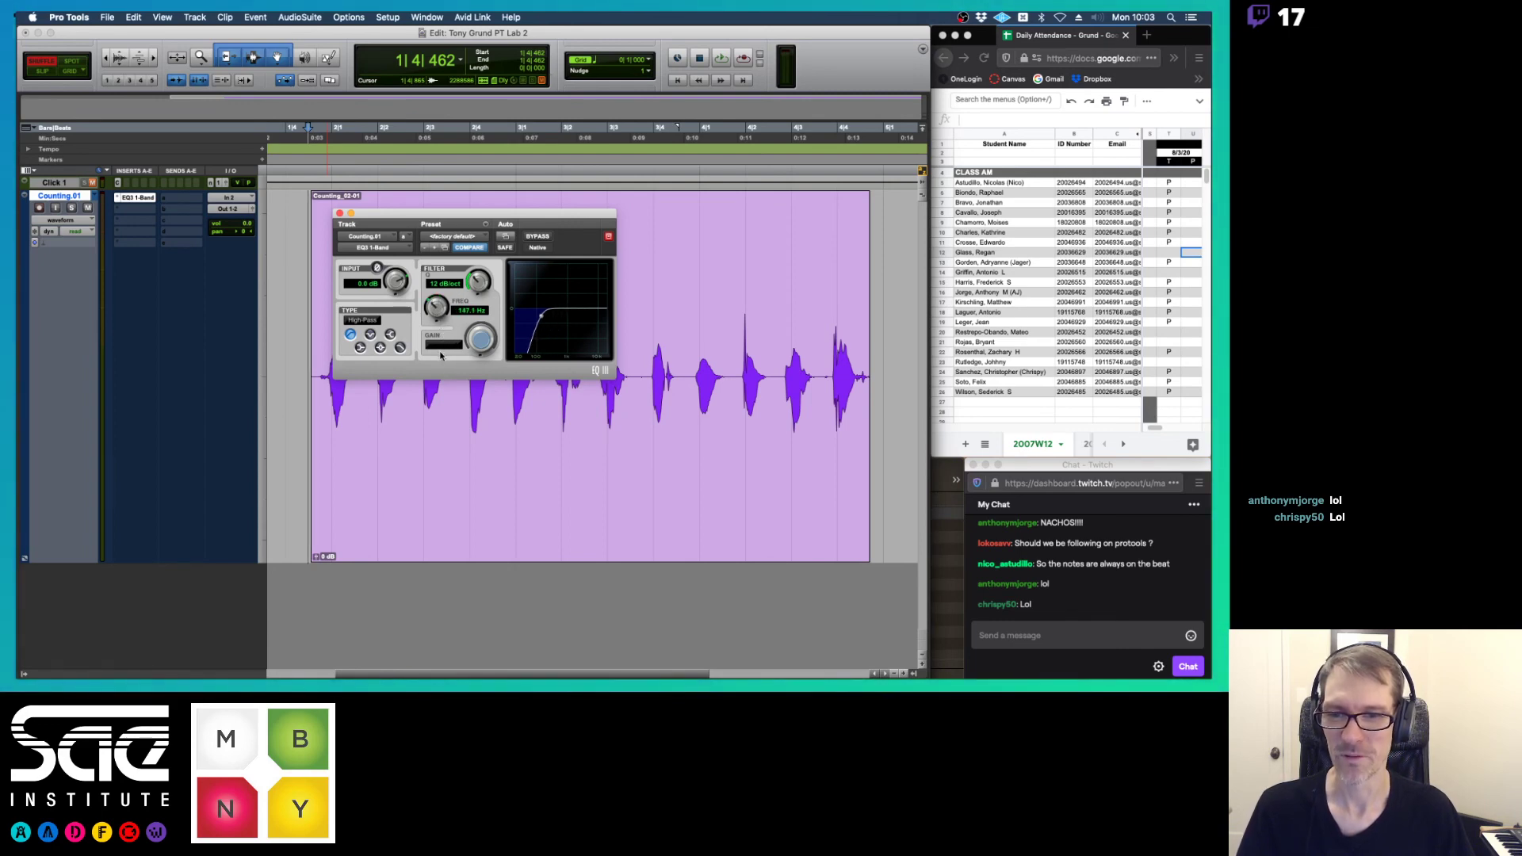
key("space")
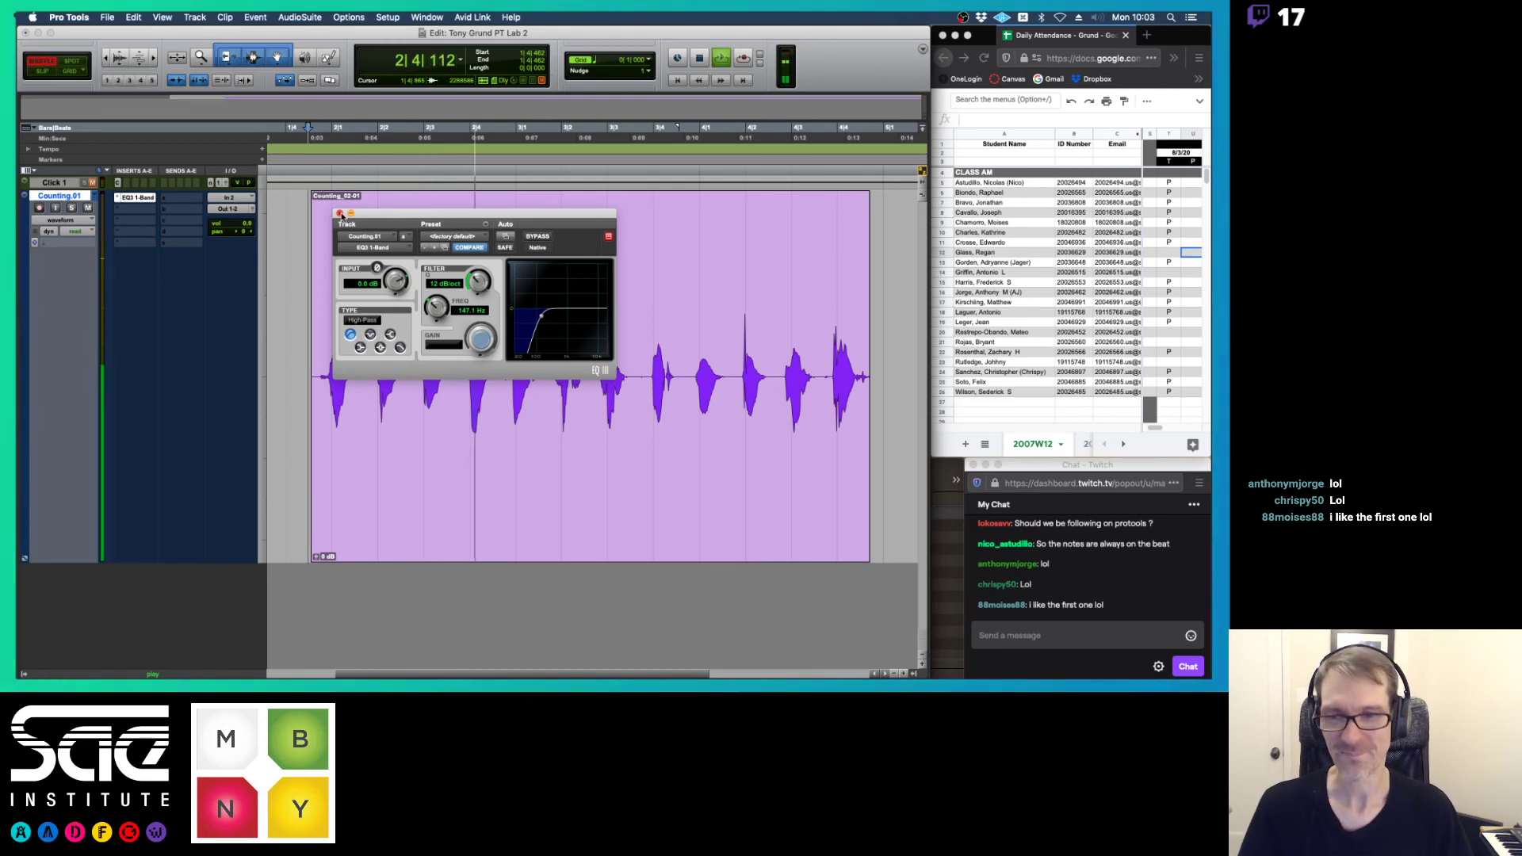
key("space")
left_click(340, 214)
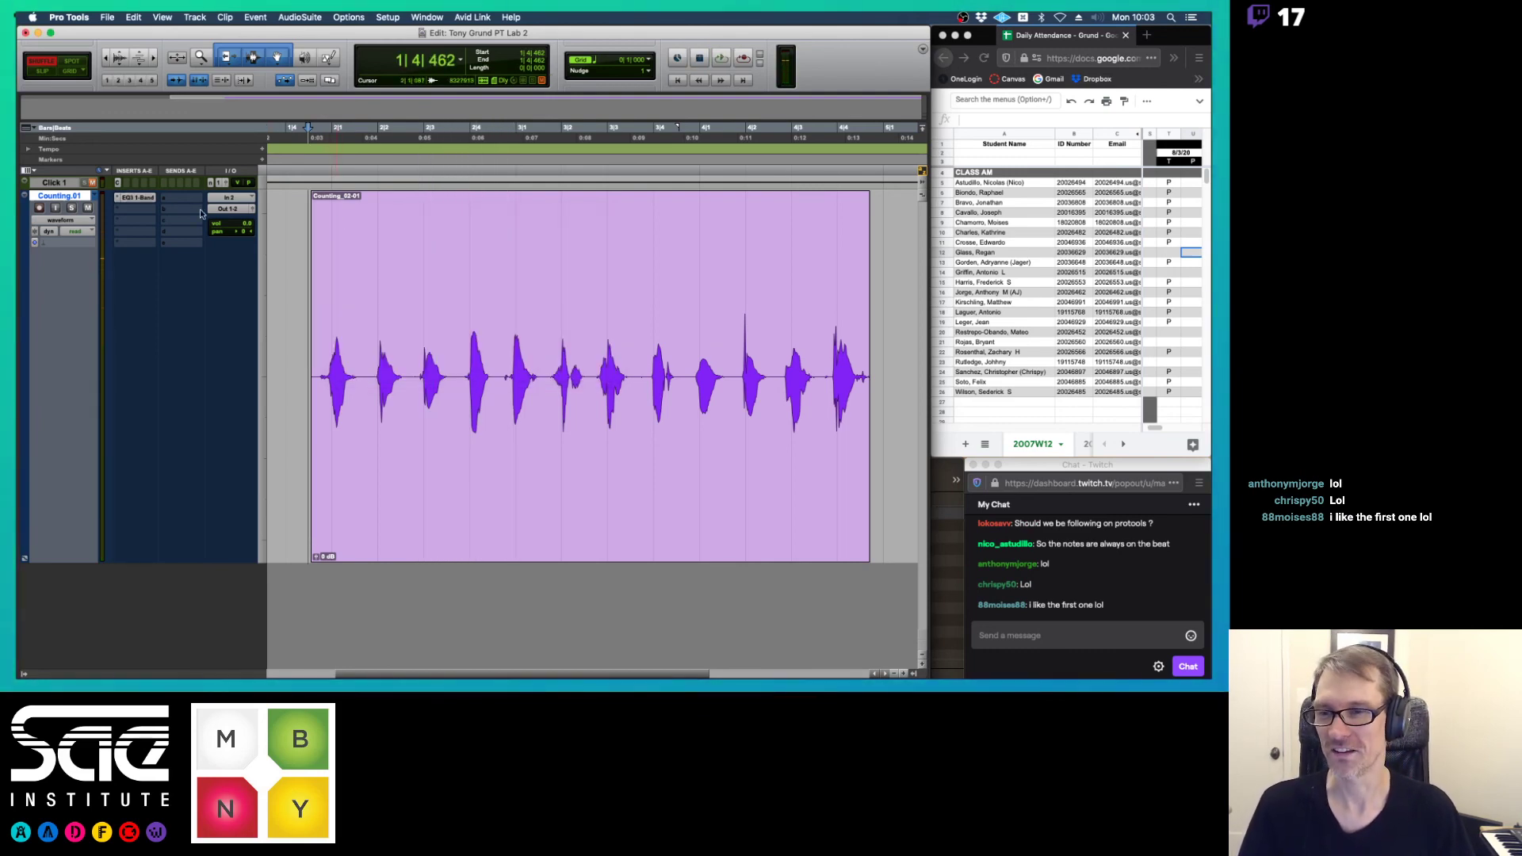
- Insert the Compressor (mono) dynamics plug-in on the track's second insert and close its window
left_click(133, 212)
mouse_move(158, 212)
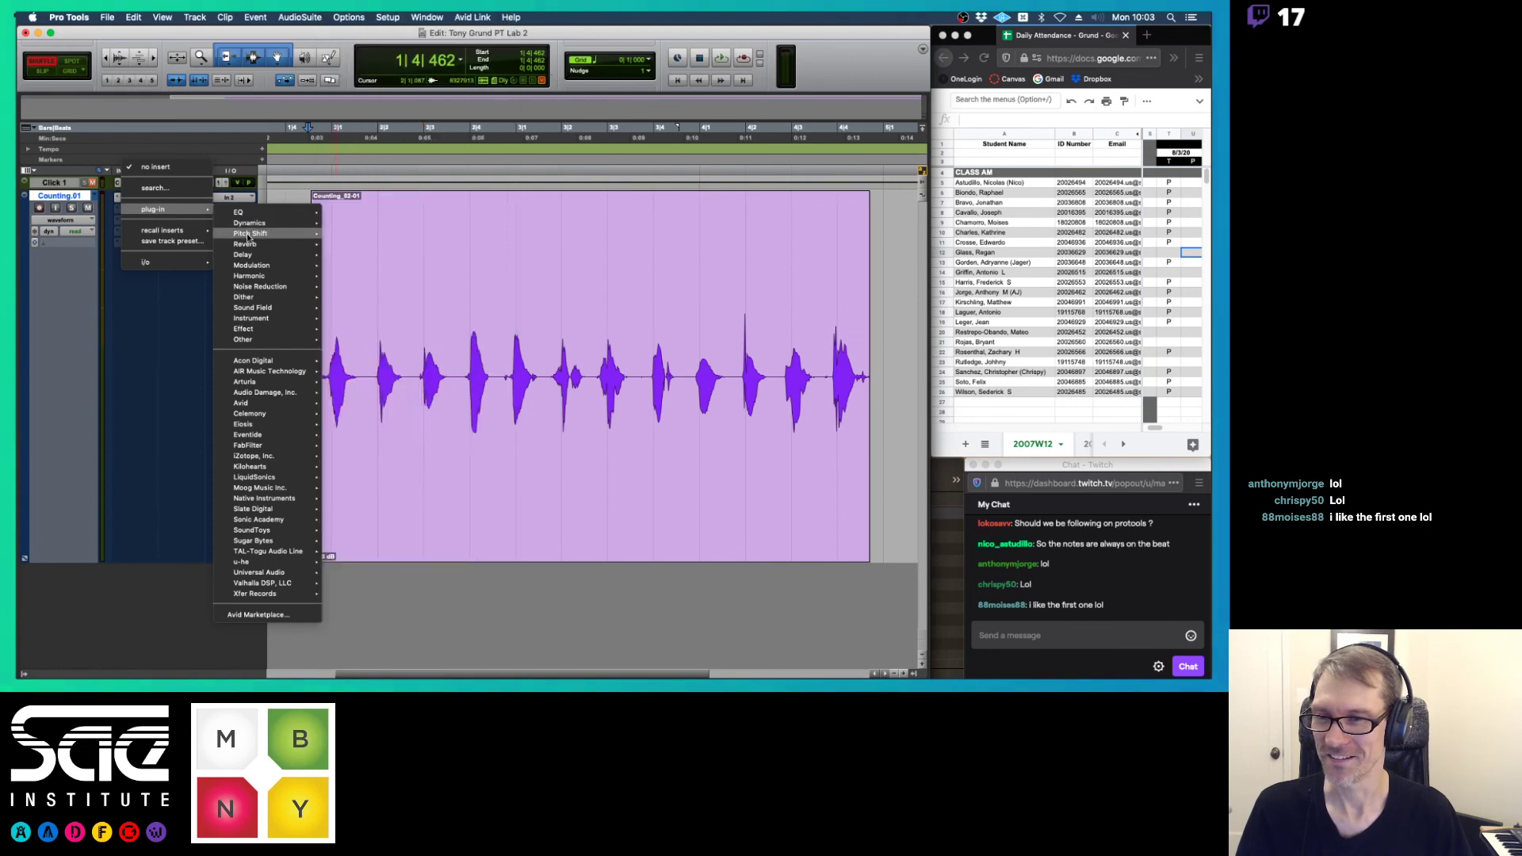
mouse_move(269, 223)
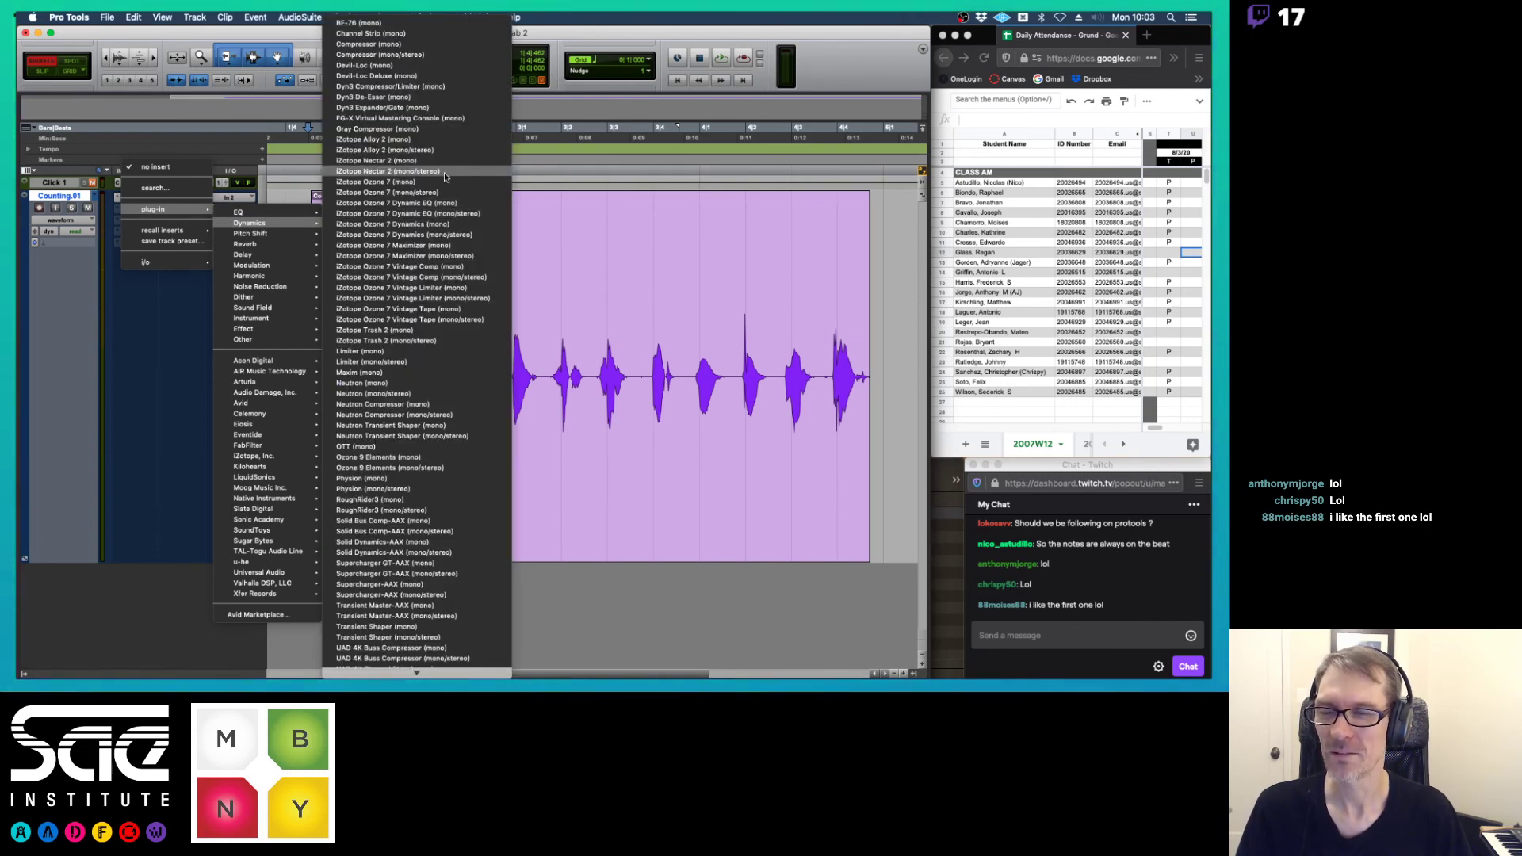
left_click(407, 44)
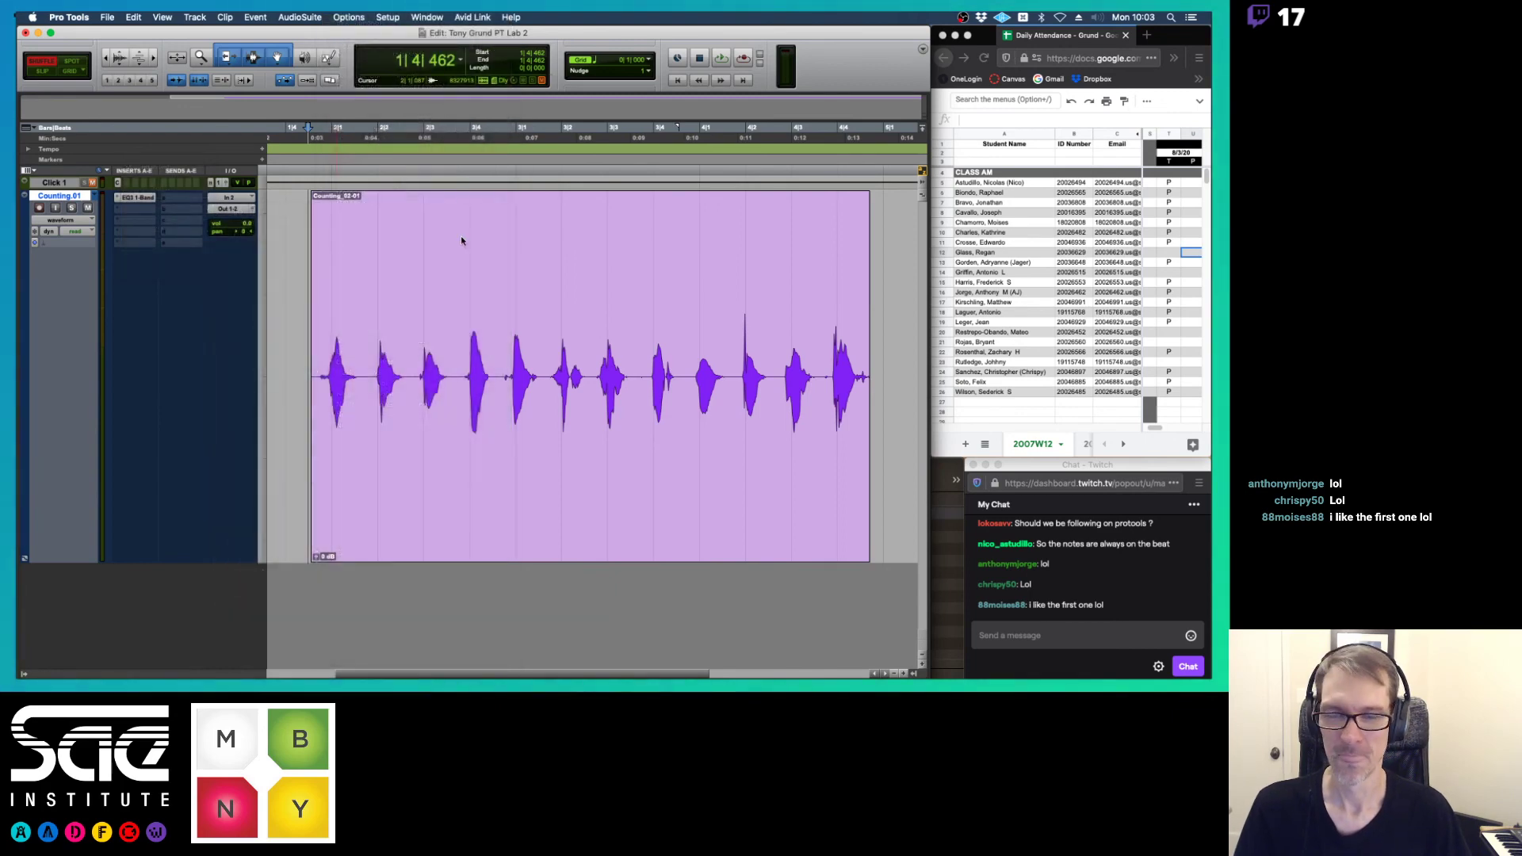
left_click(341, 212)
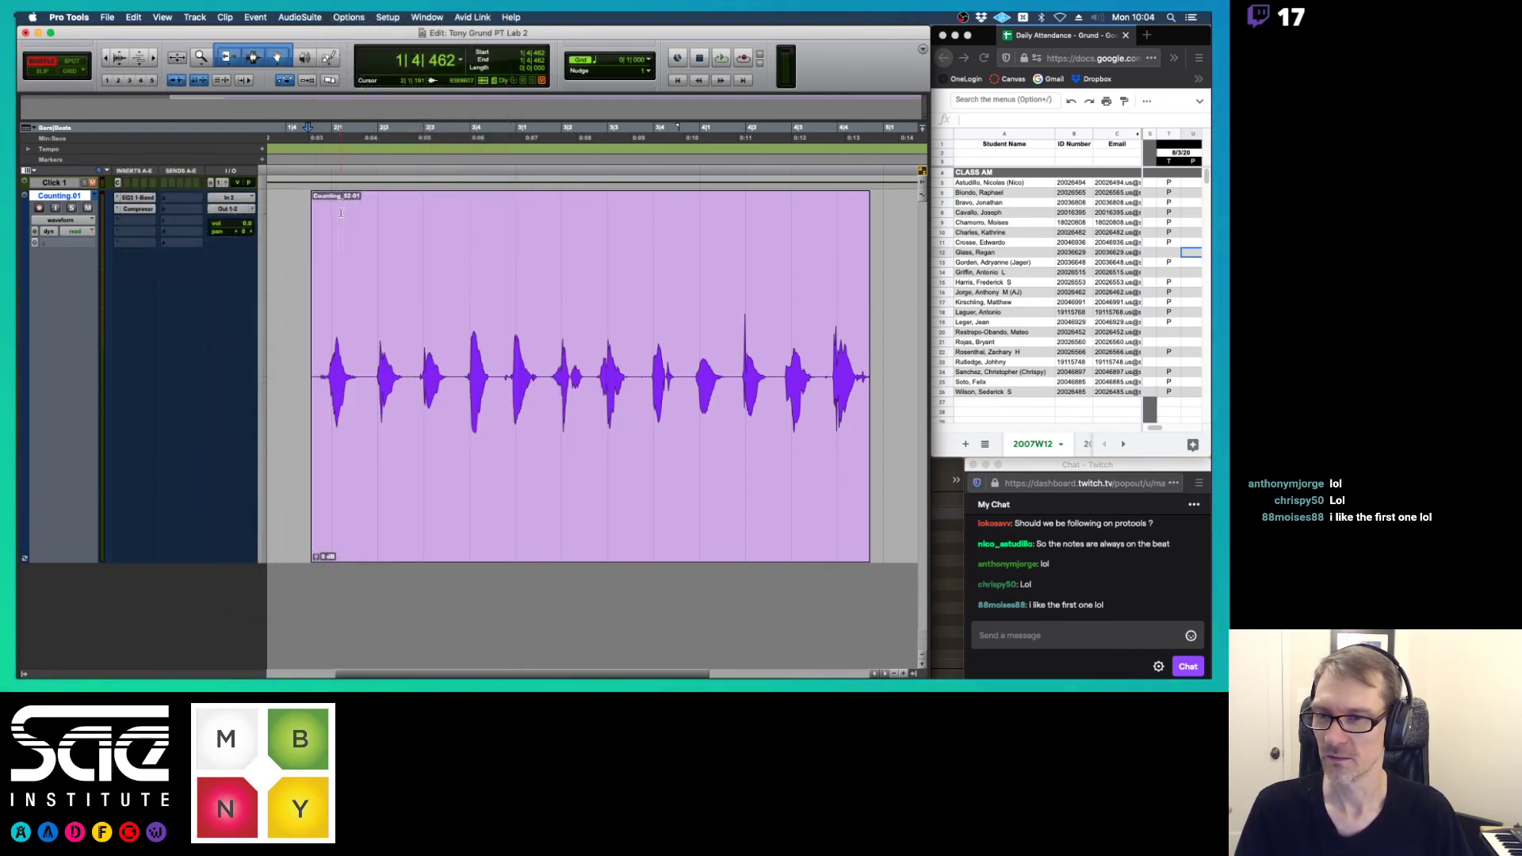
- Replace the second insert's plug-in with Dyn3 Compressor/Limiter (mono) and load its Vocal Comp preset
left_click(128, 211)
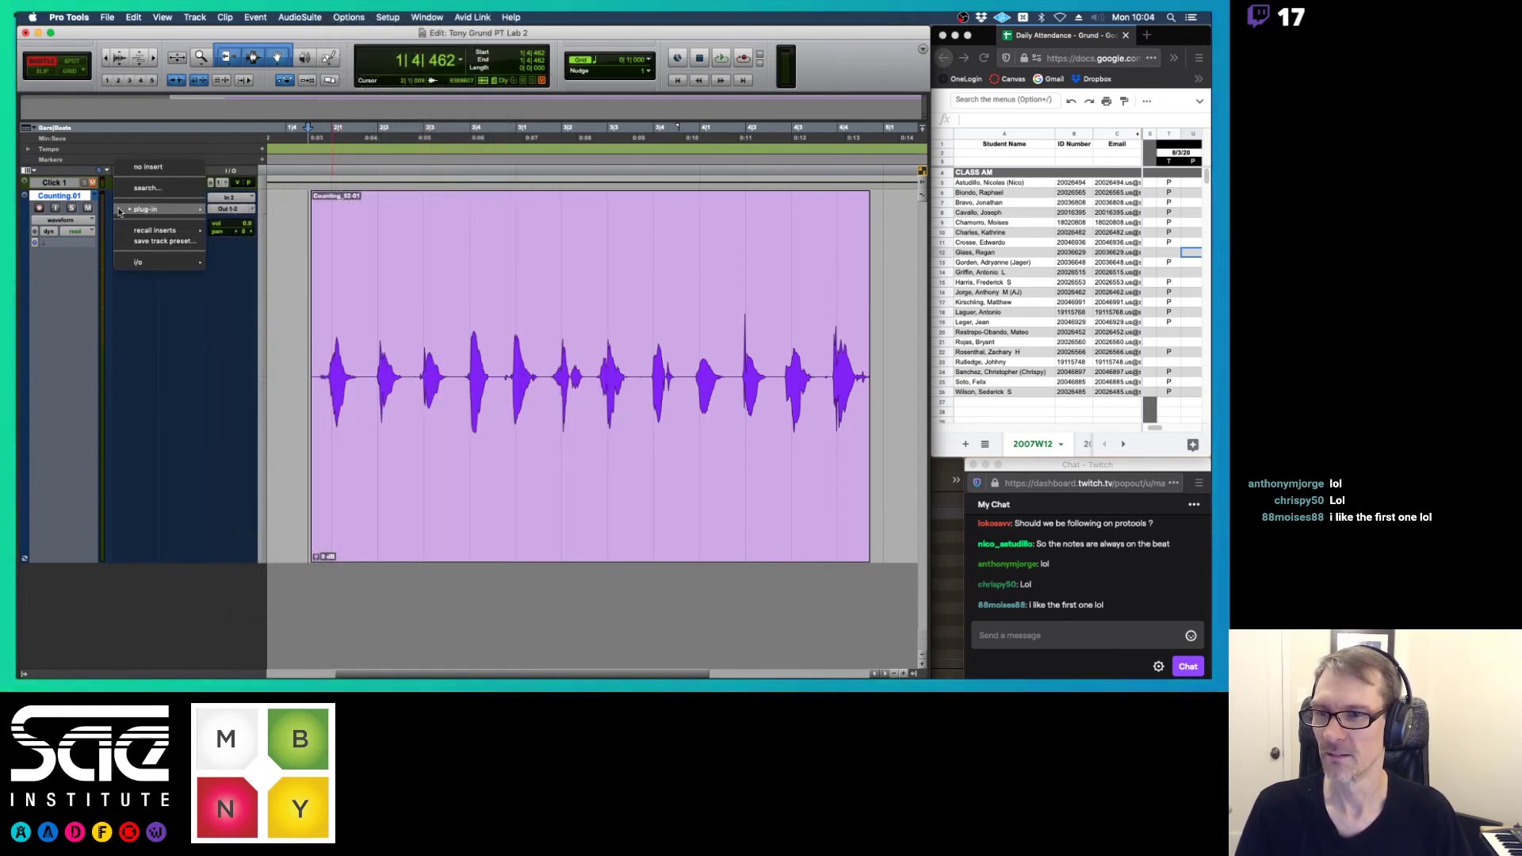
mouse_move(170, 209)
mouse_move(266, 225)
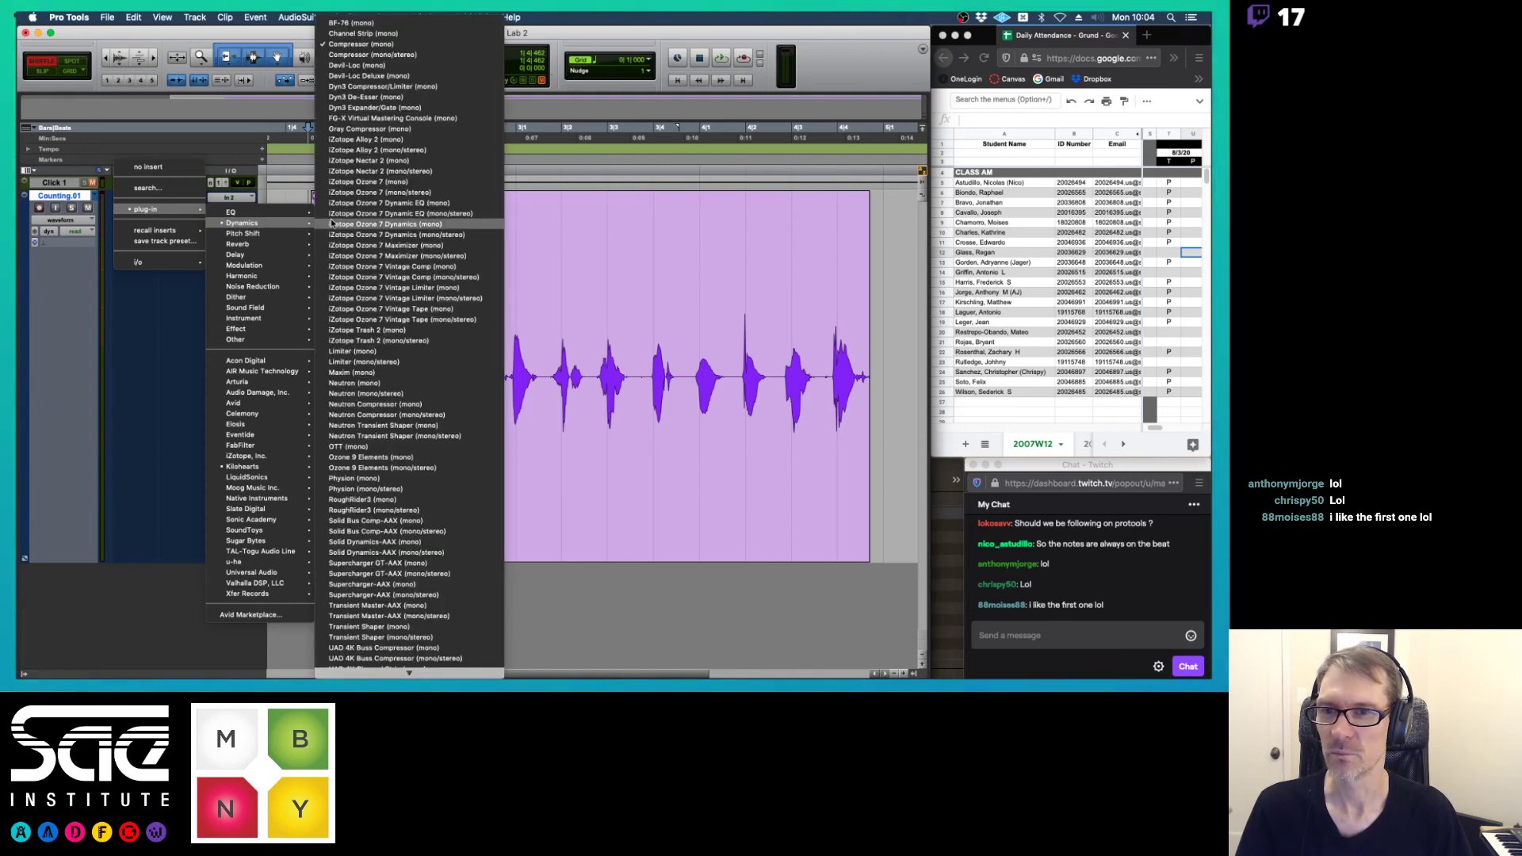
left_click(403, 86)
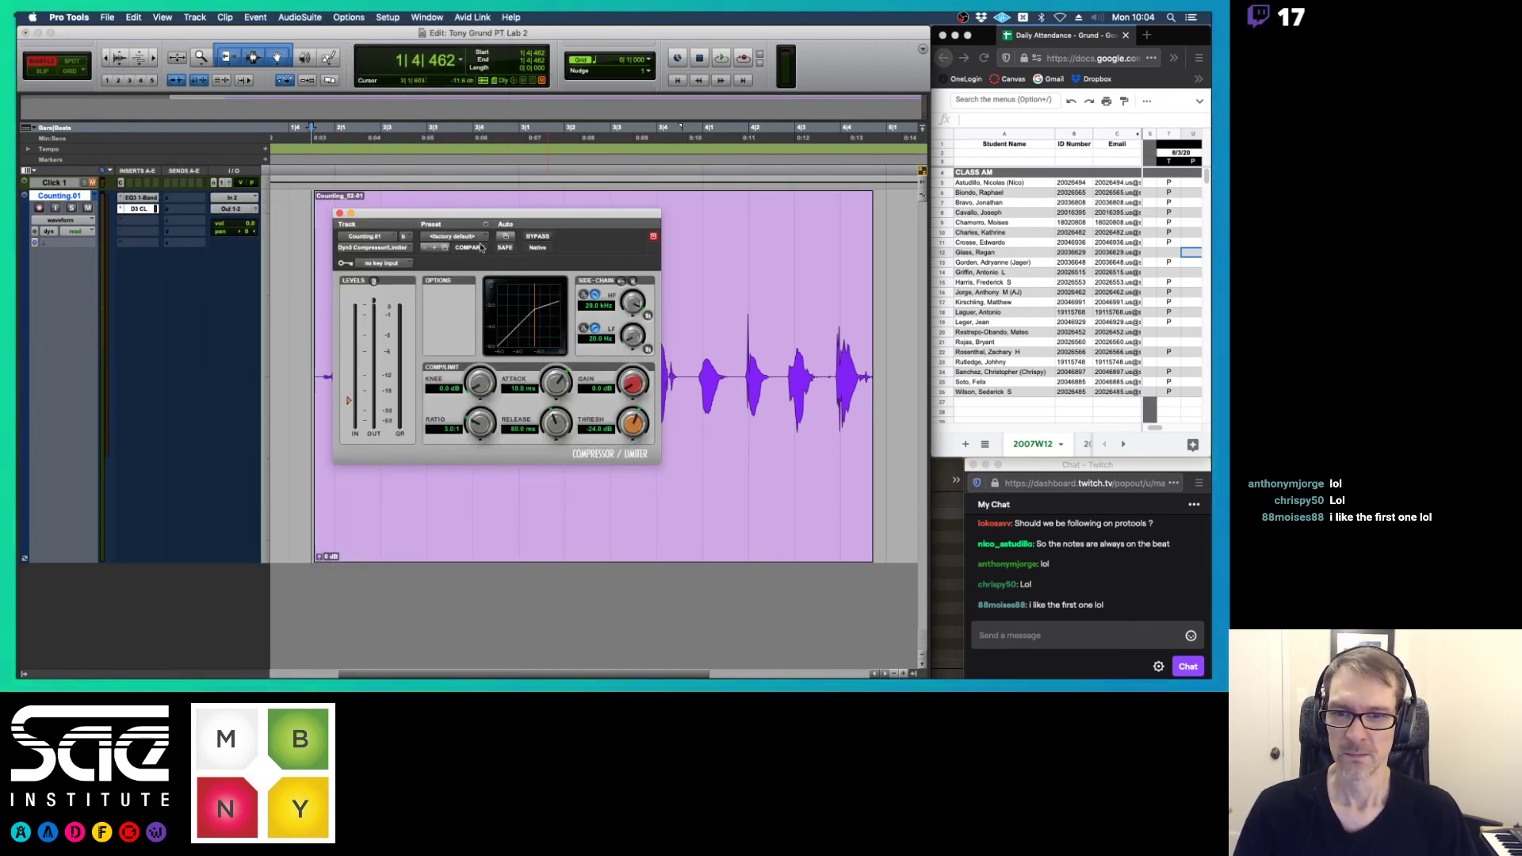
left_click(486, 234)
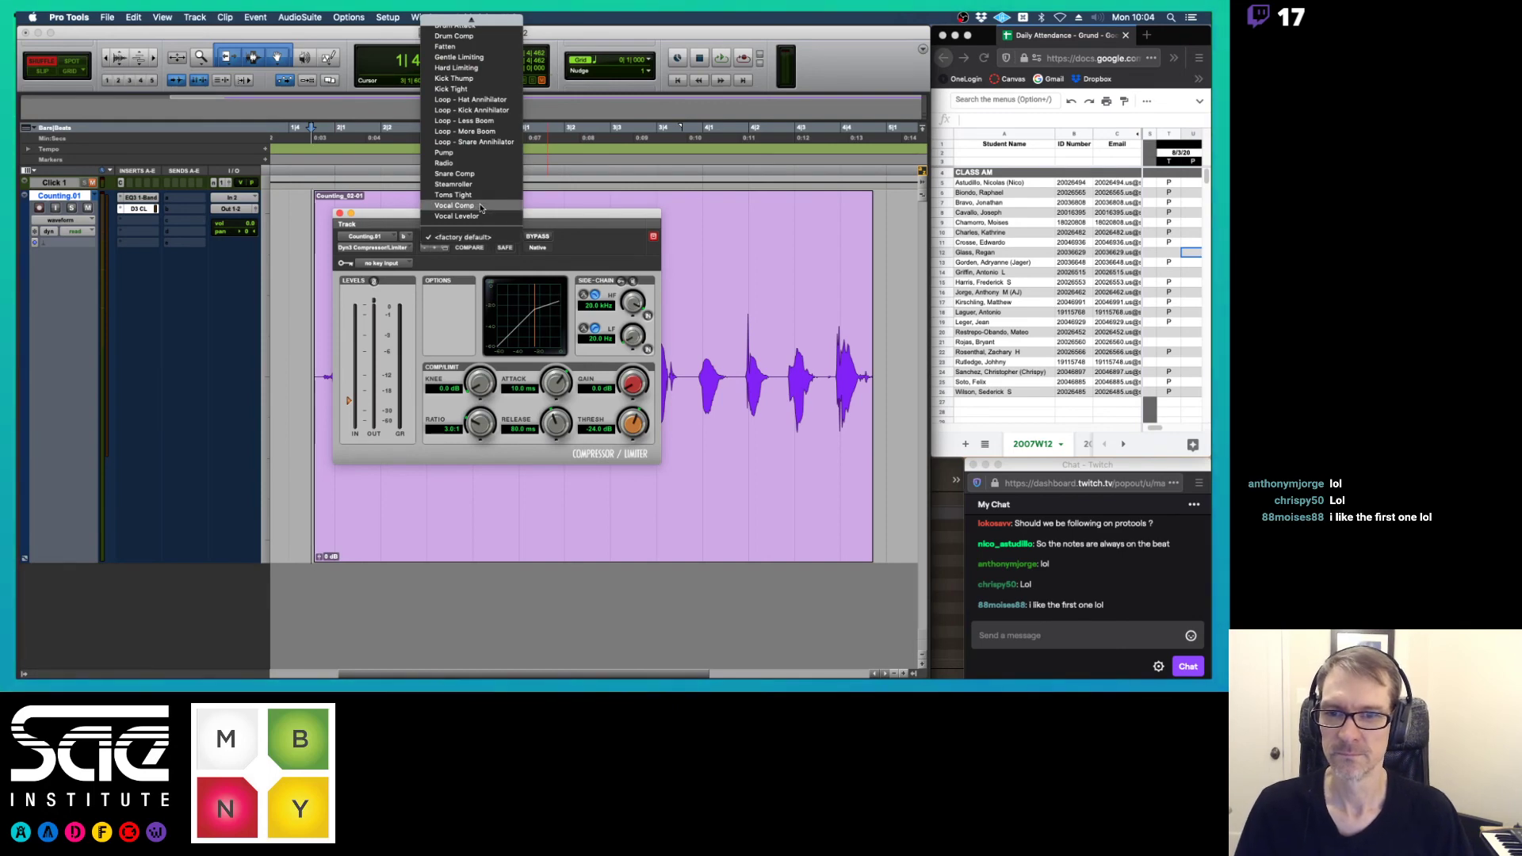
left_click(479, 205)
- Play the track while raising the compressor threshold slightly, close the plug-in window, and stop playback
key("space")
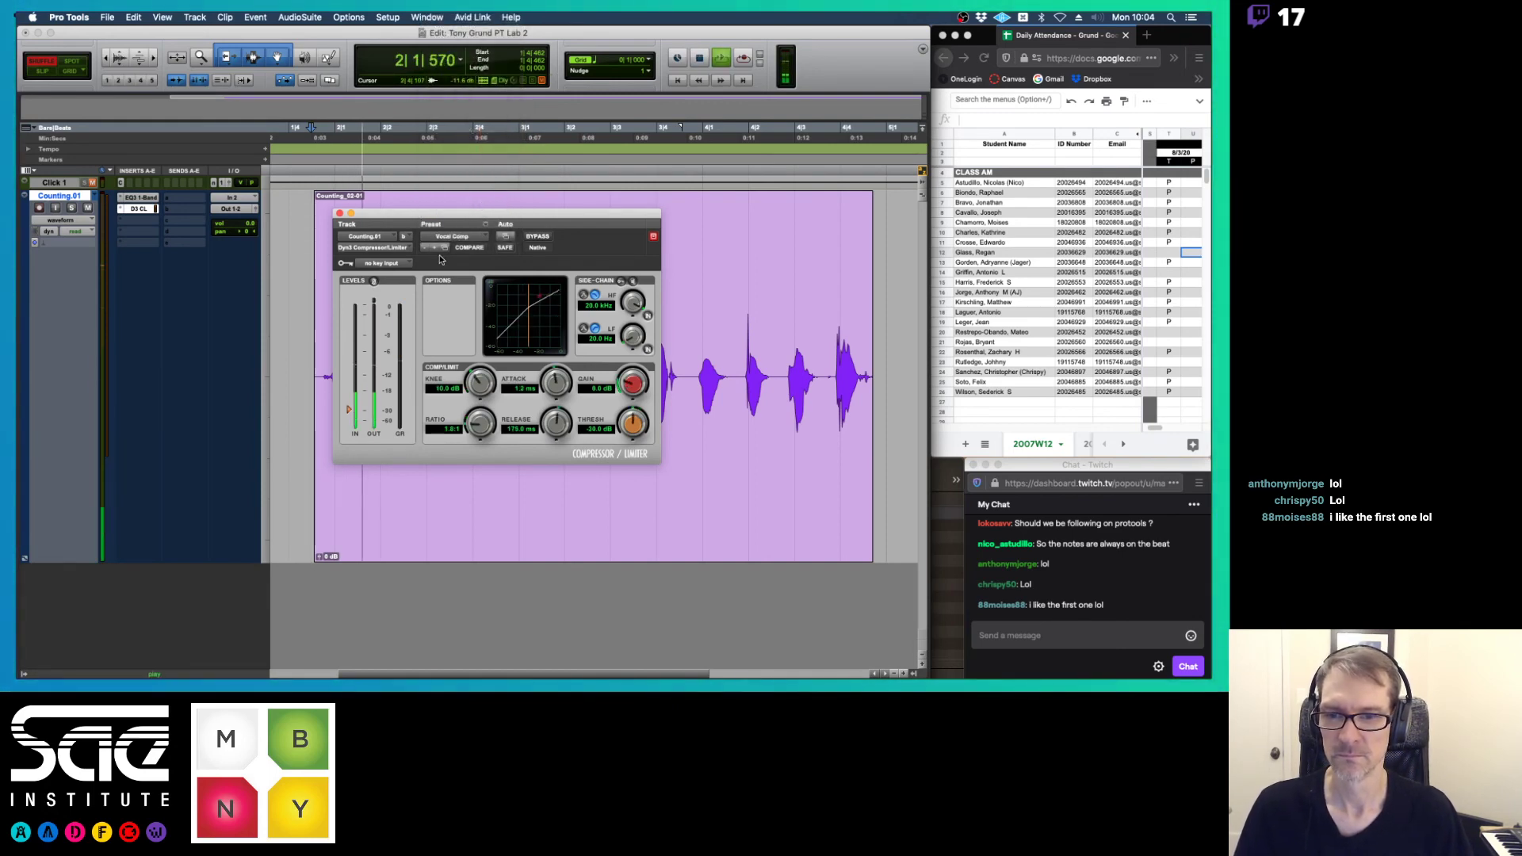
left_click_drag(349, 410, 352, 405)
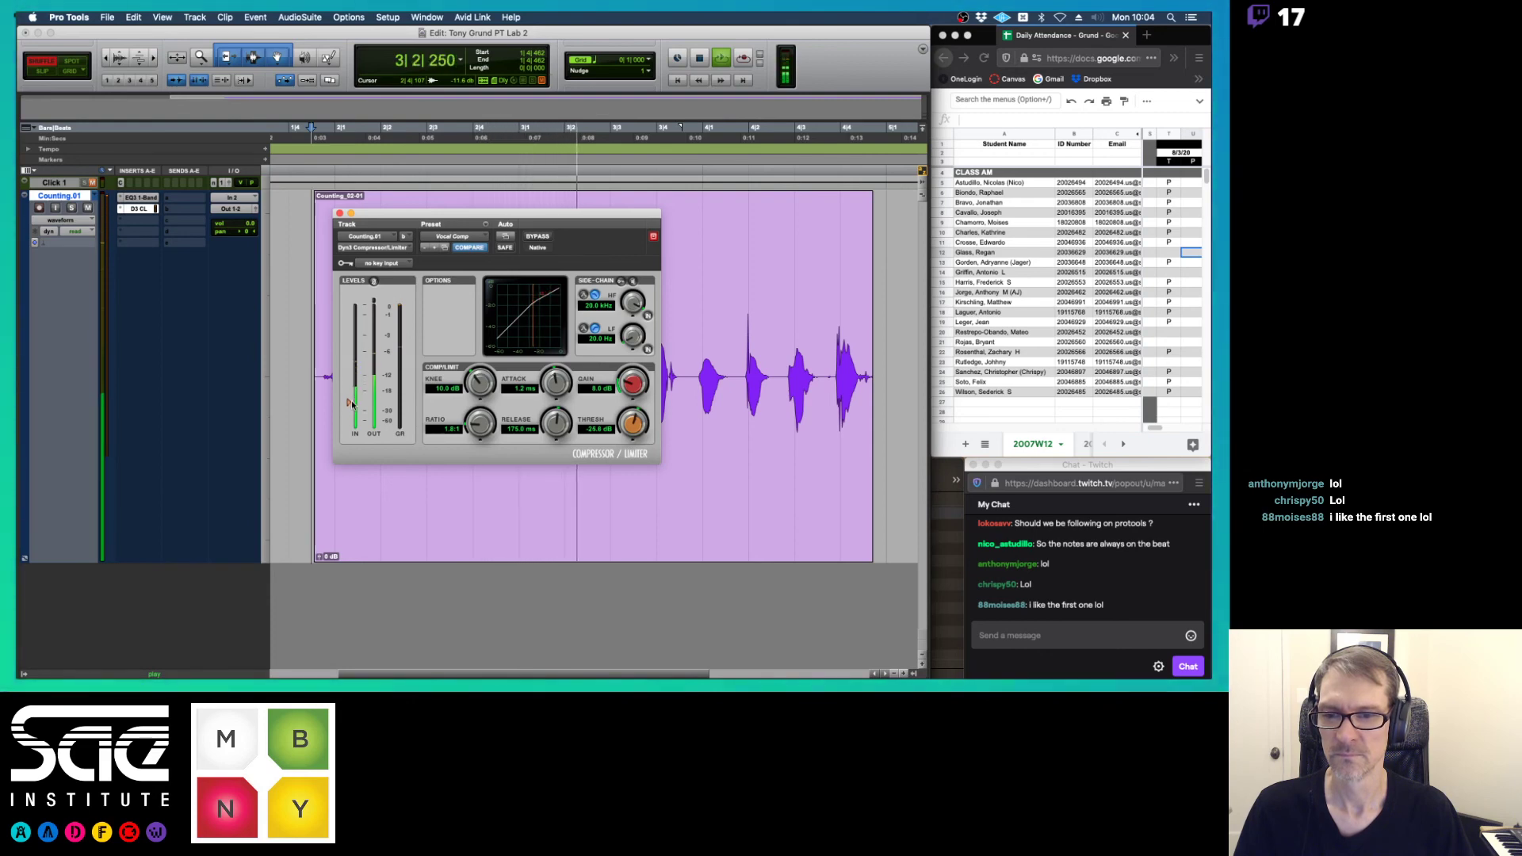
left_click(339, 213)
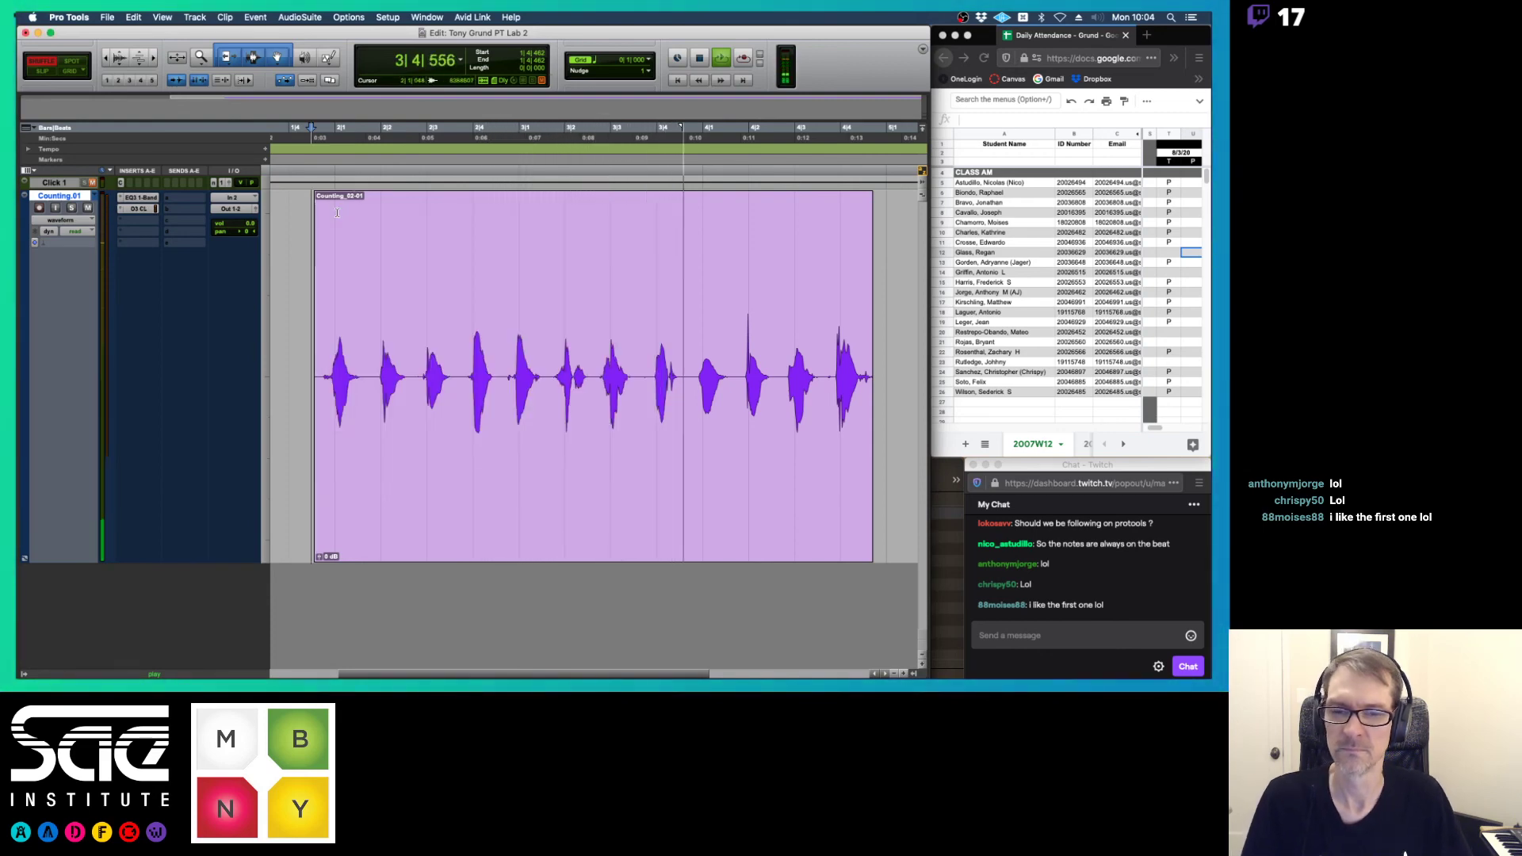
key("space")
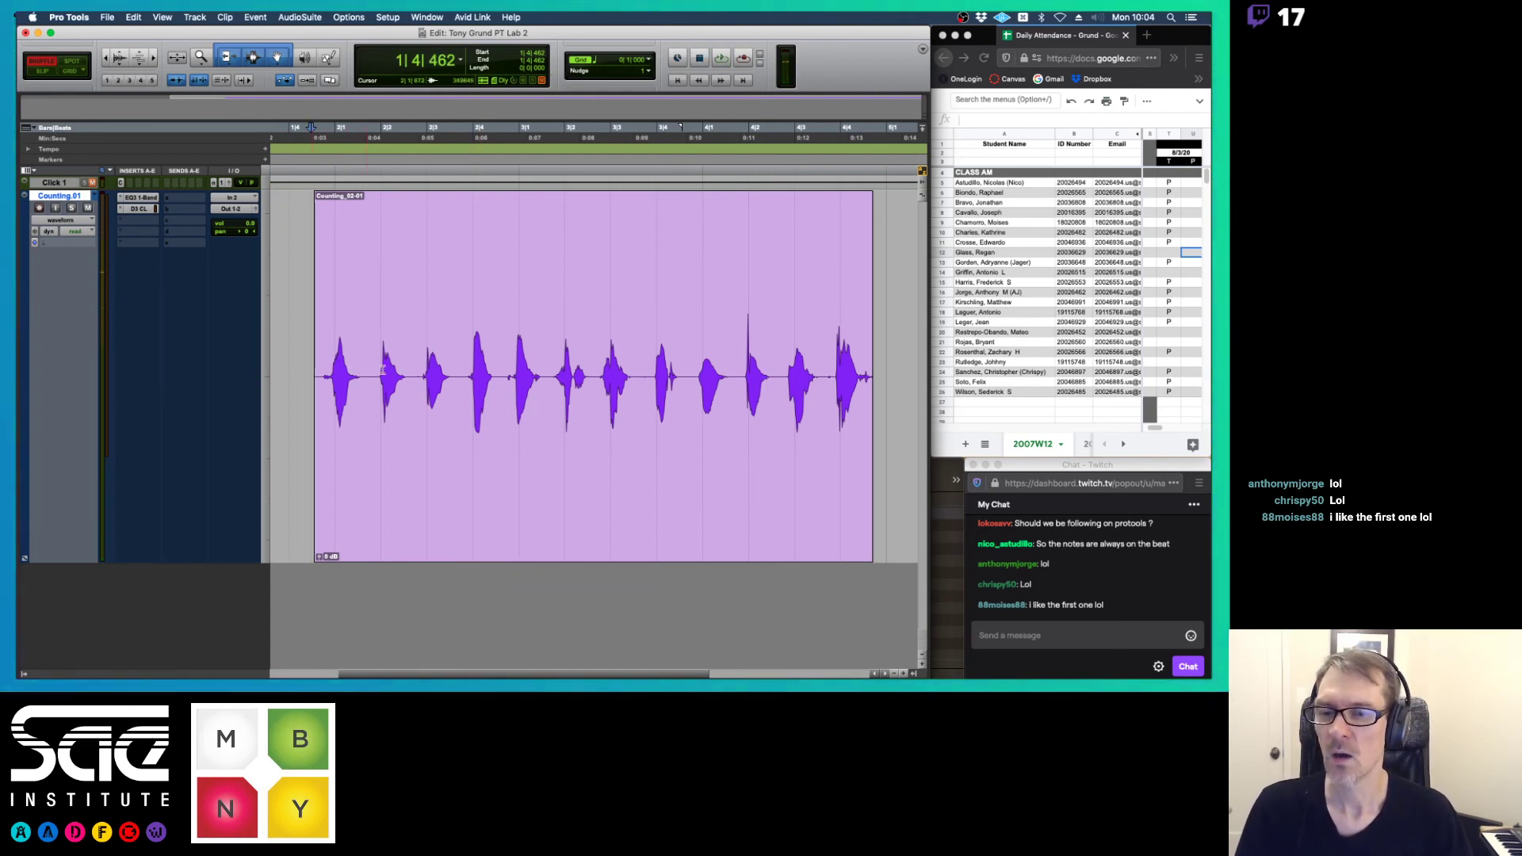
- Select the fourth through seventh counts in Counting_02-01, starting at 2|3|612, and delete them in Shuffle mode
left_click(456, 337)
left_click_drag(456, 337, 640, 300)
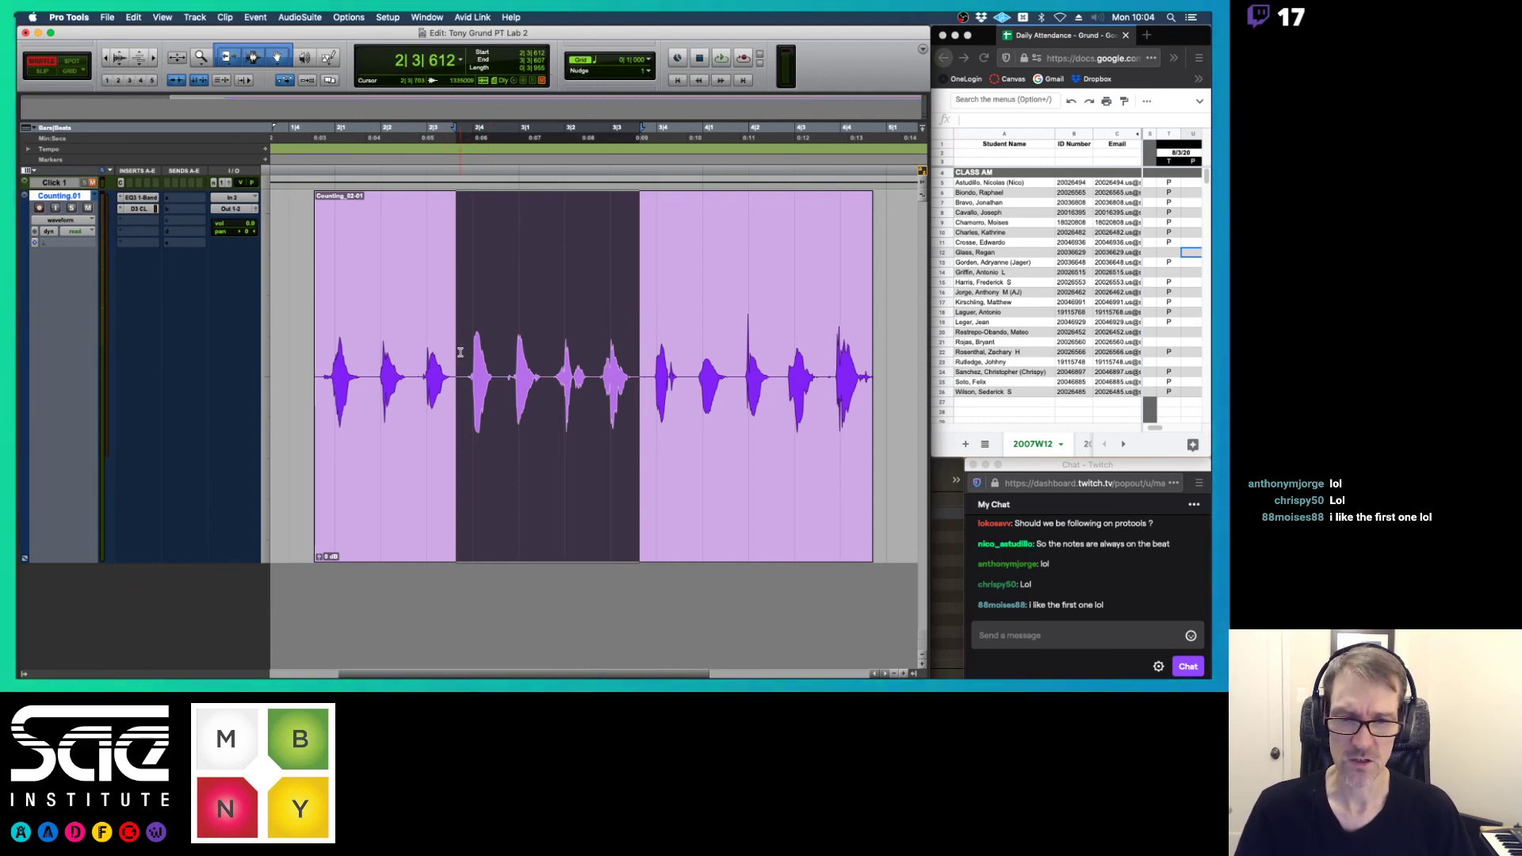
key("Delete")
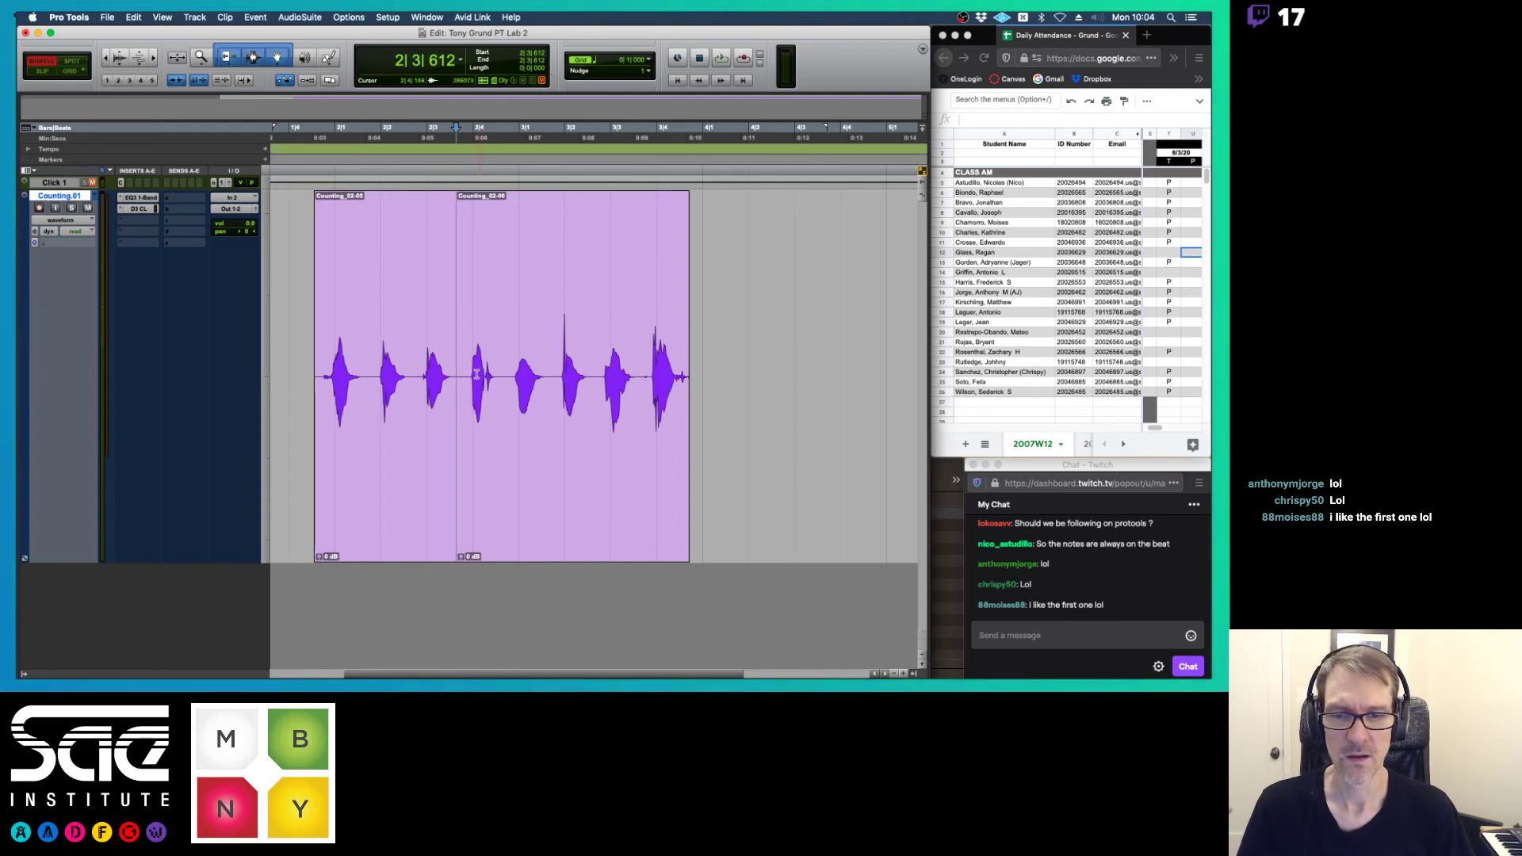
- Undo the Shuffle deletion and split the counting clip at 2|2|700, 3|1|564, 3|3|673, 4|1|755 and 4|3|707
key("super+z")
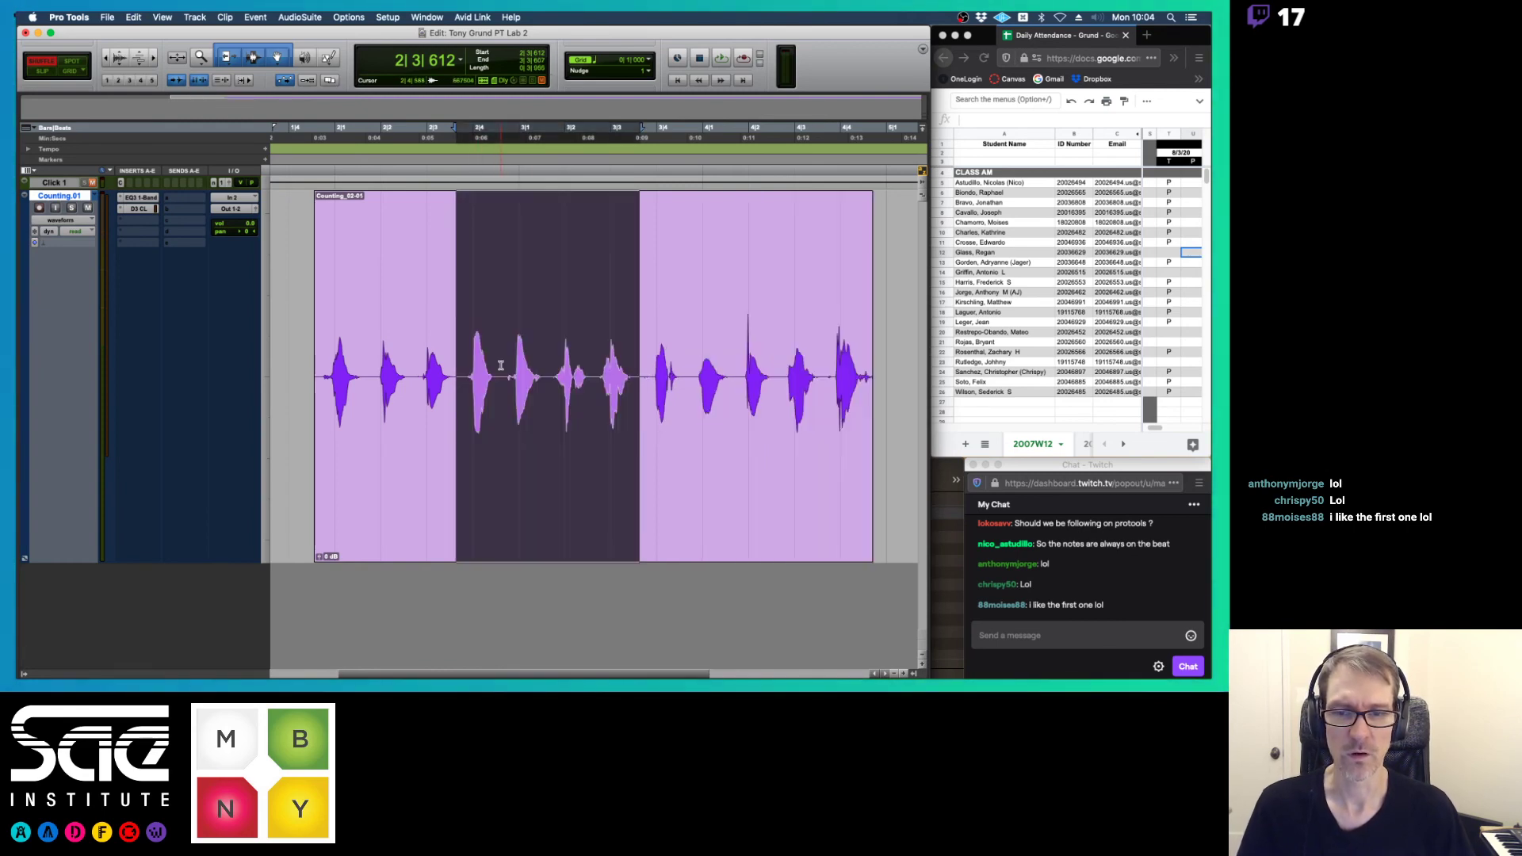
left_click(400, 321)
key("super+shift+z")
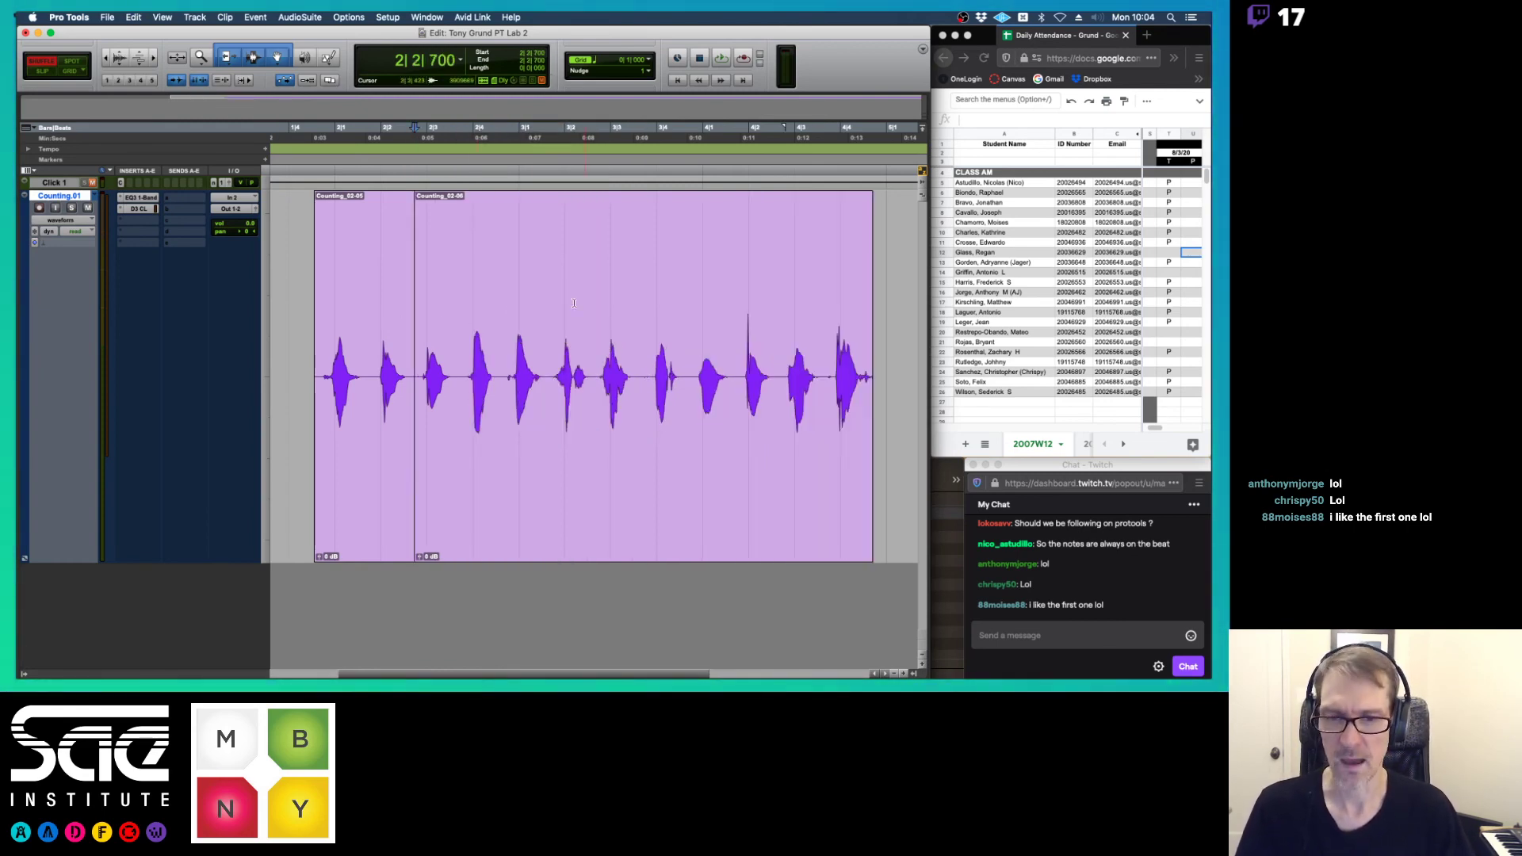
left_click(545, 304)
key("super+e")
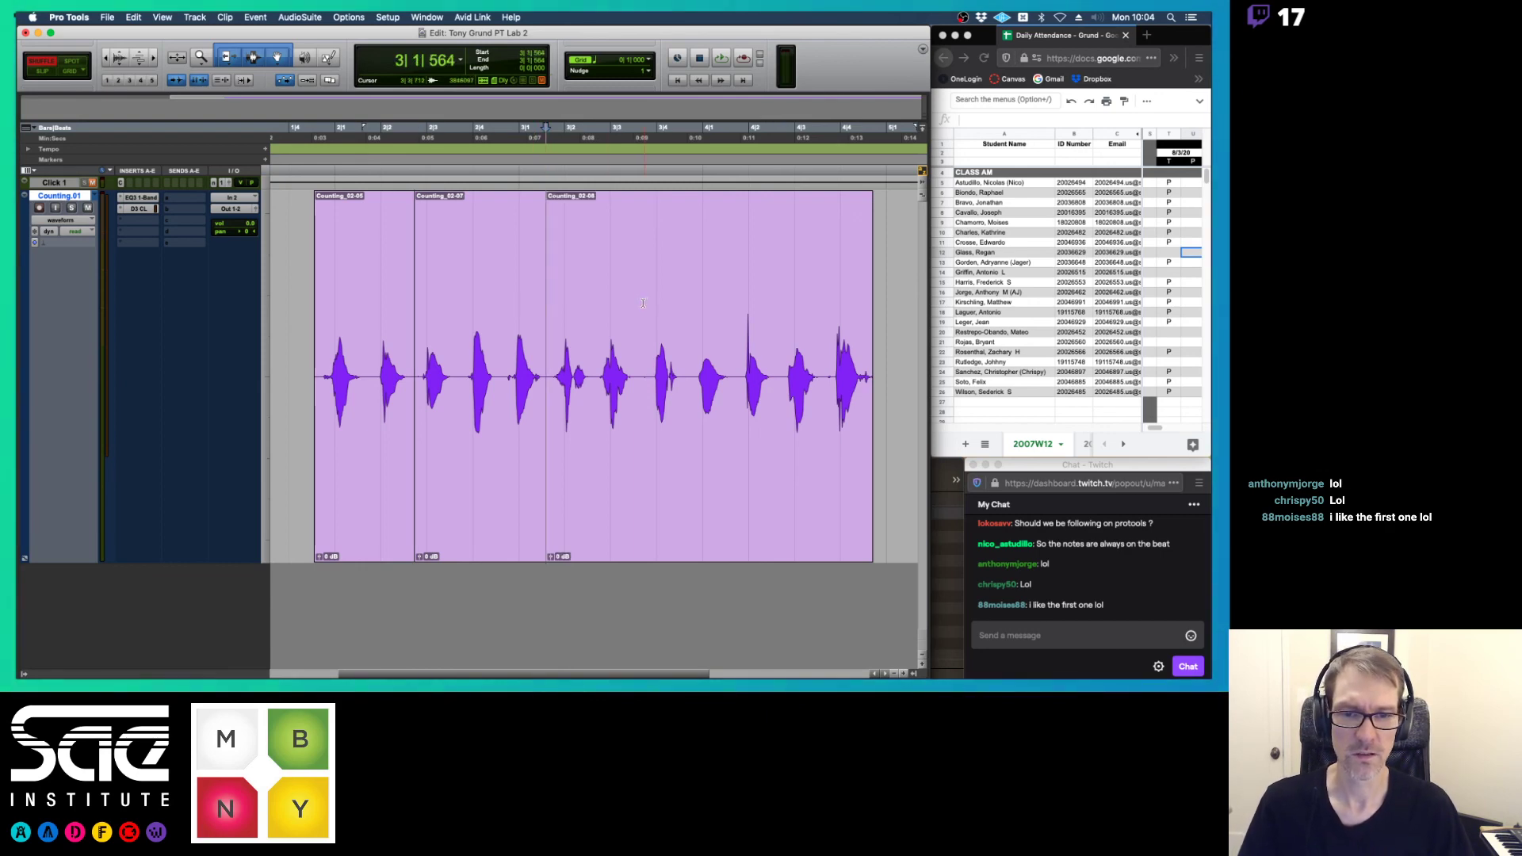
left_click(643, 303)
key("super+e")
left_click(738, 324)
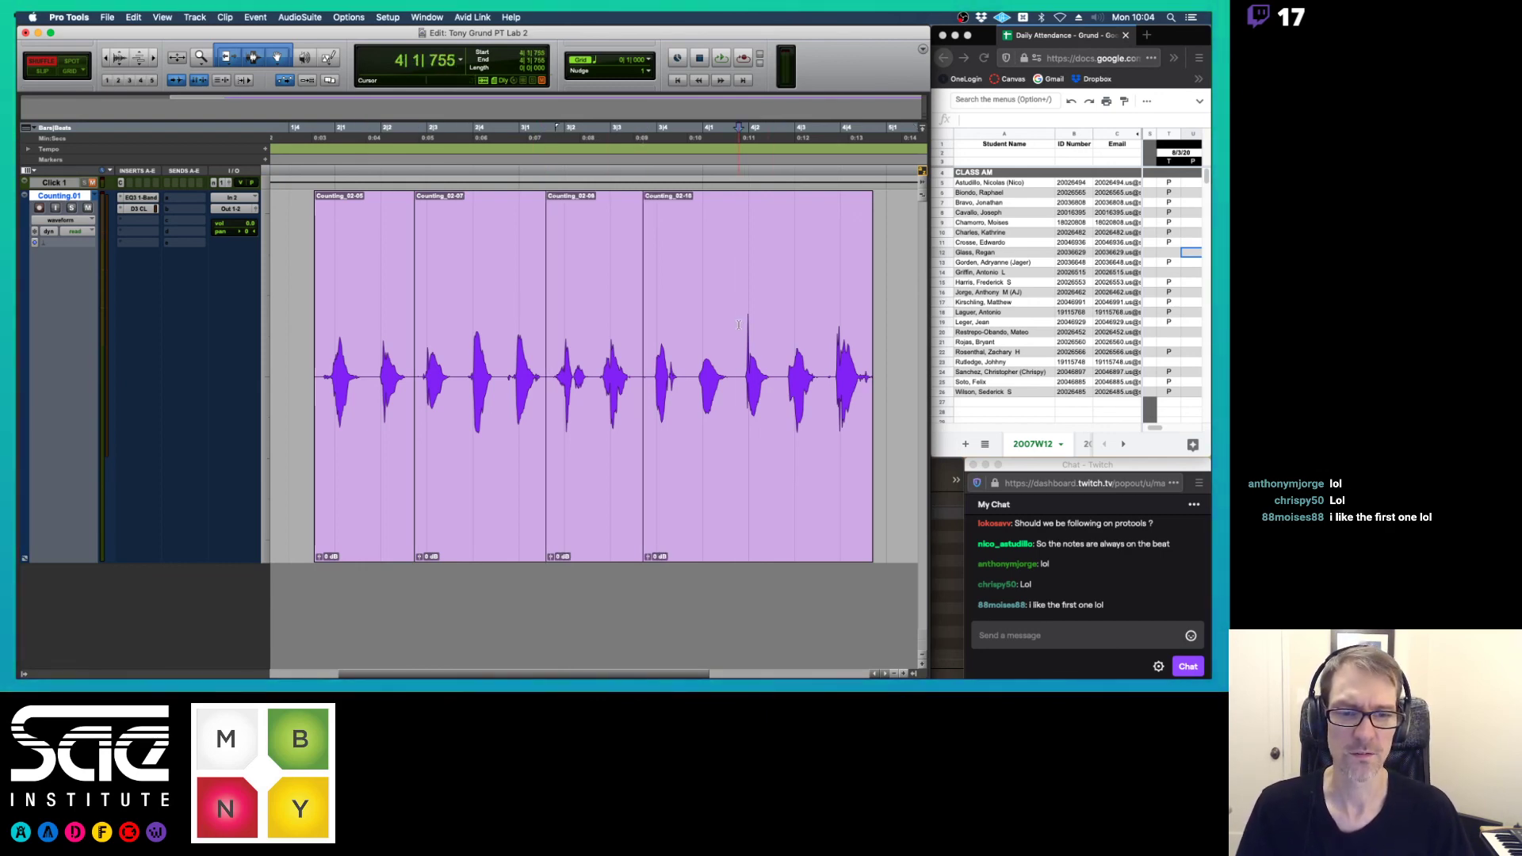
key("super+e")
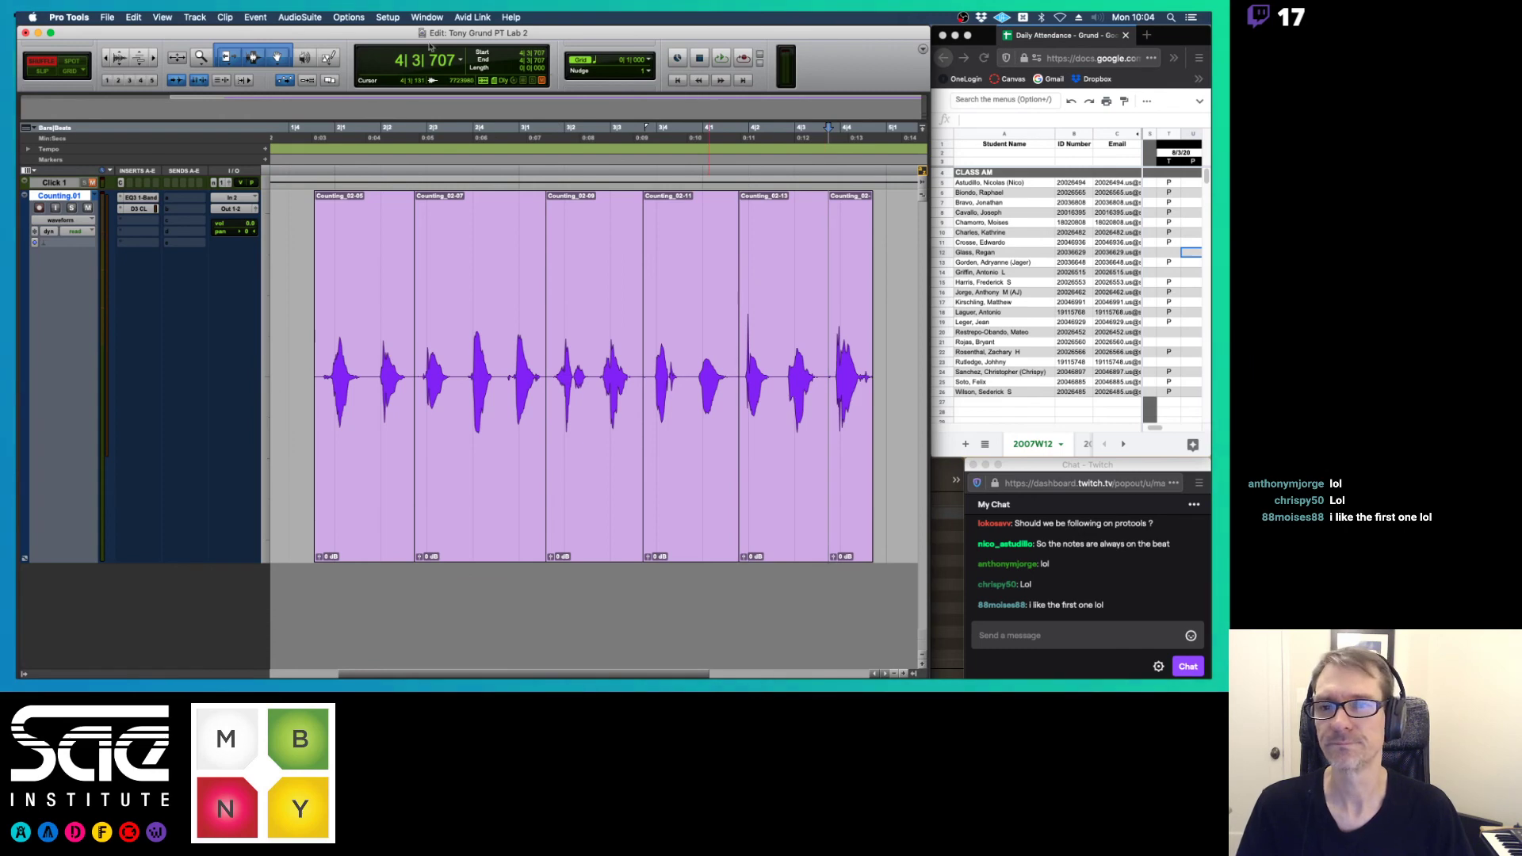
- Open the Color Palette and color the second counting clip red and the third clip green
left_click(426, 16)
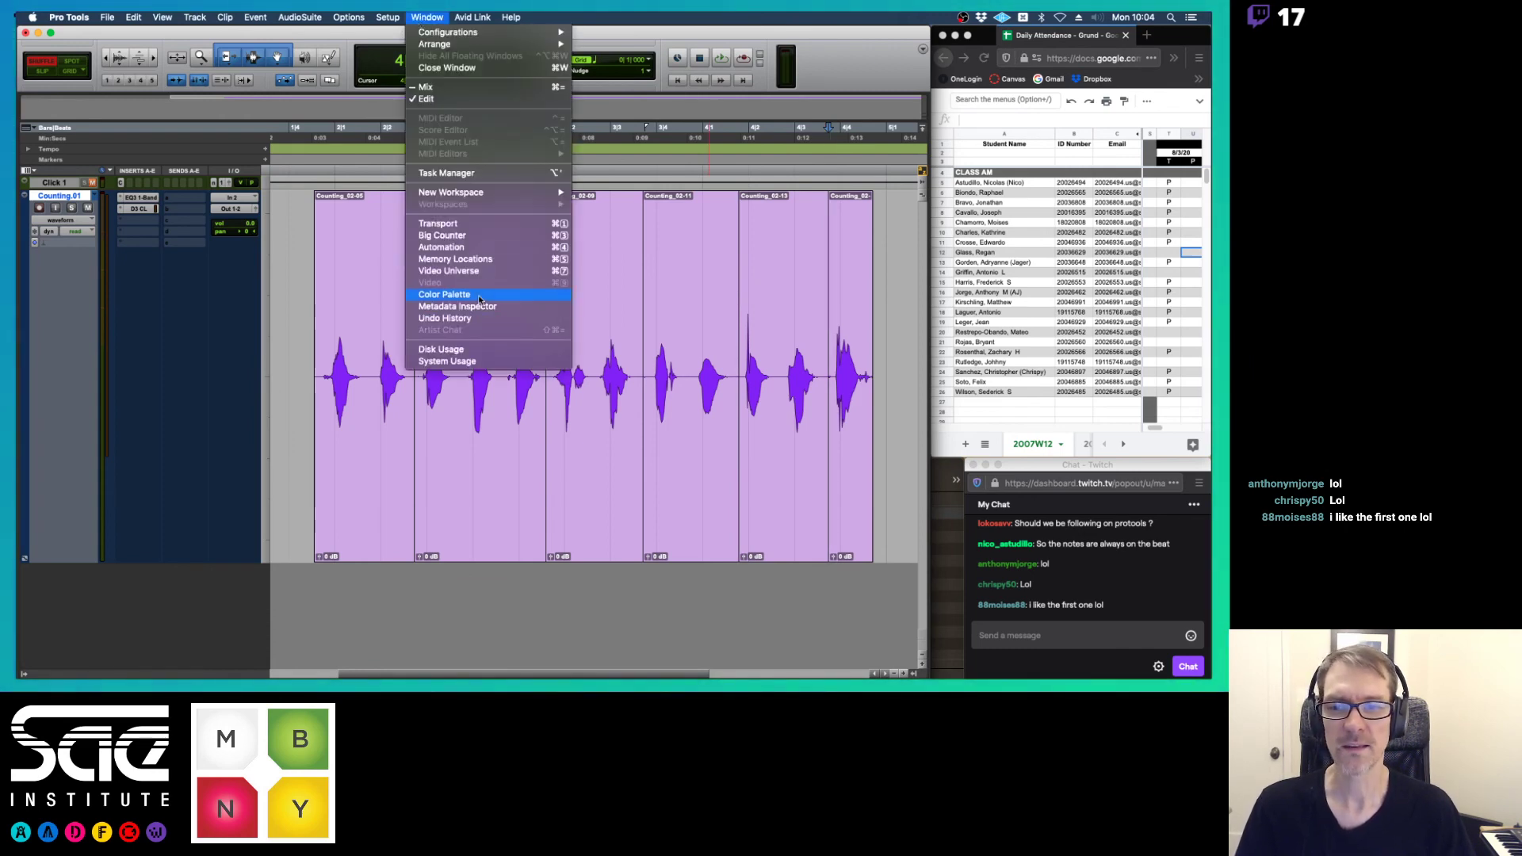
left_click(446, 294)
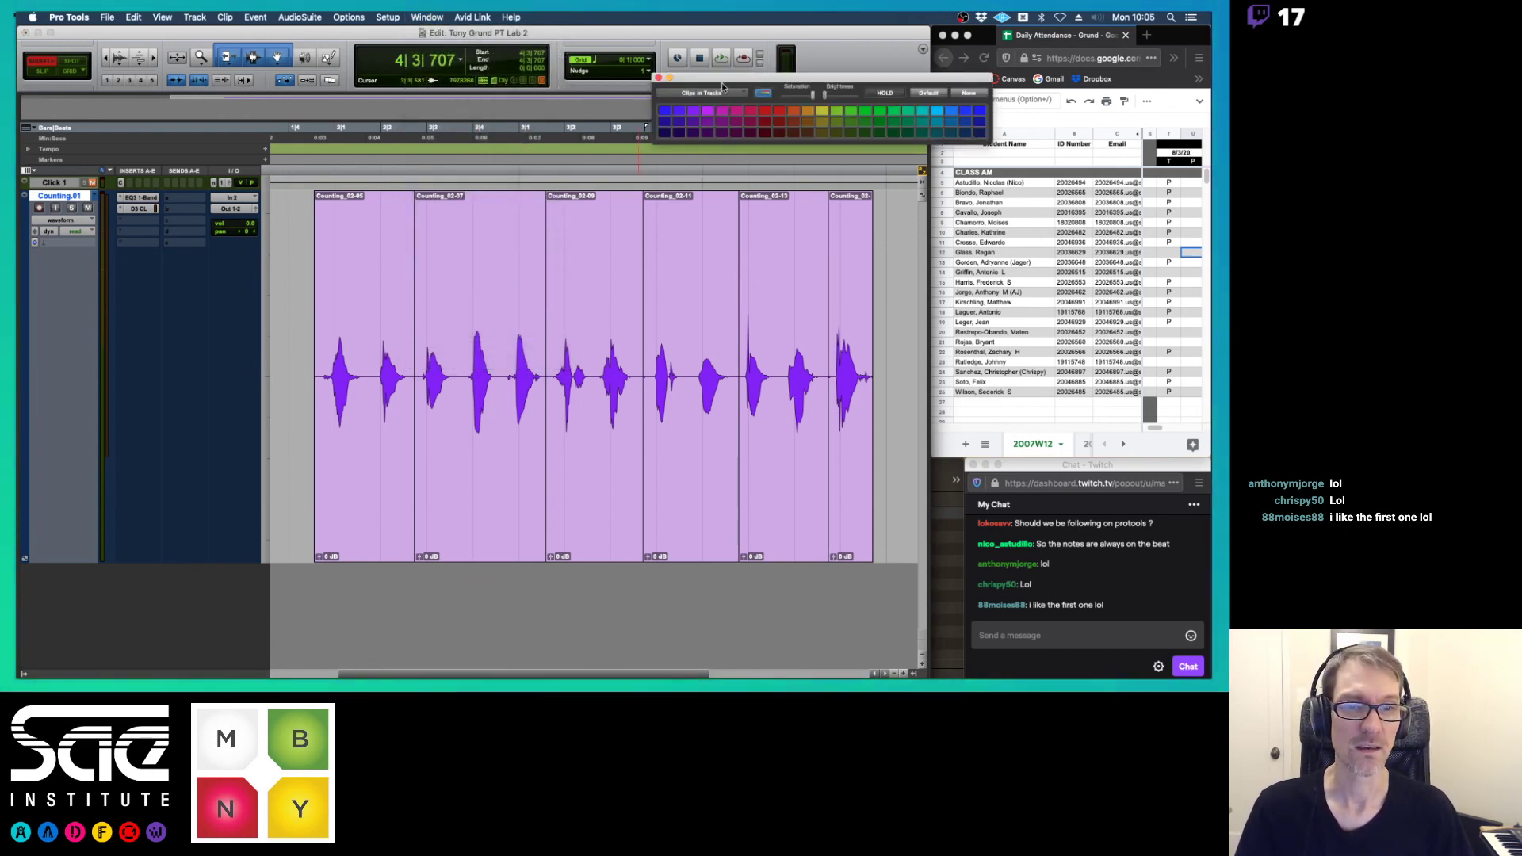
left_click_drag(724, 81, 617, 53)
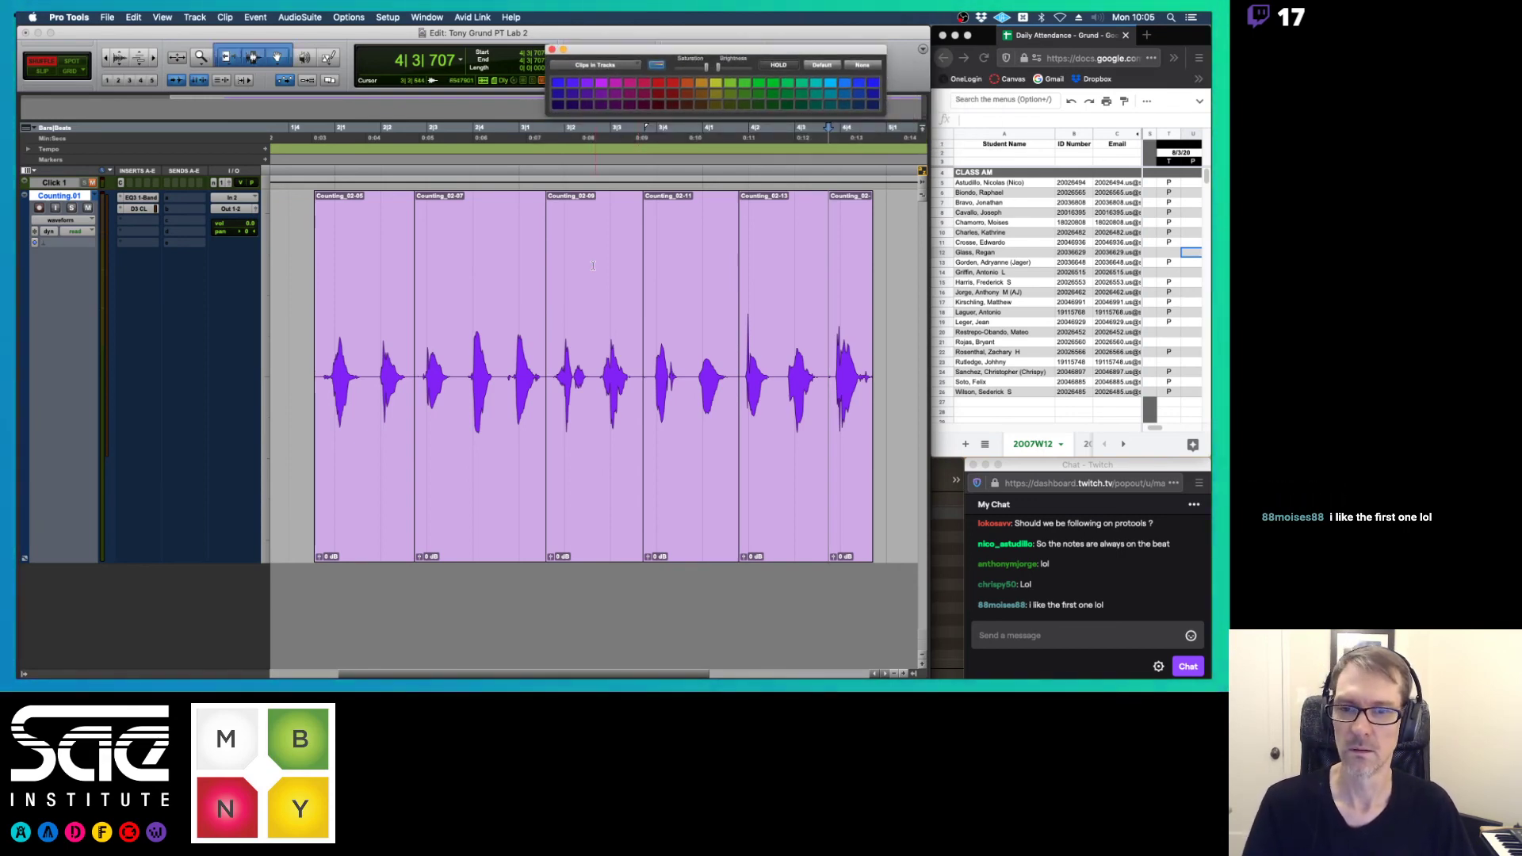
left_click(506, 509)
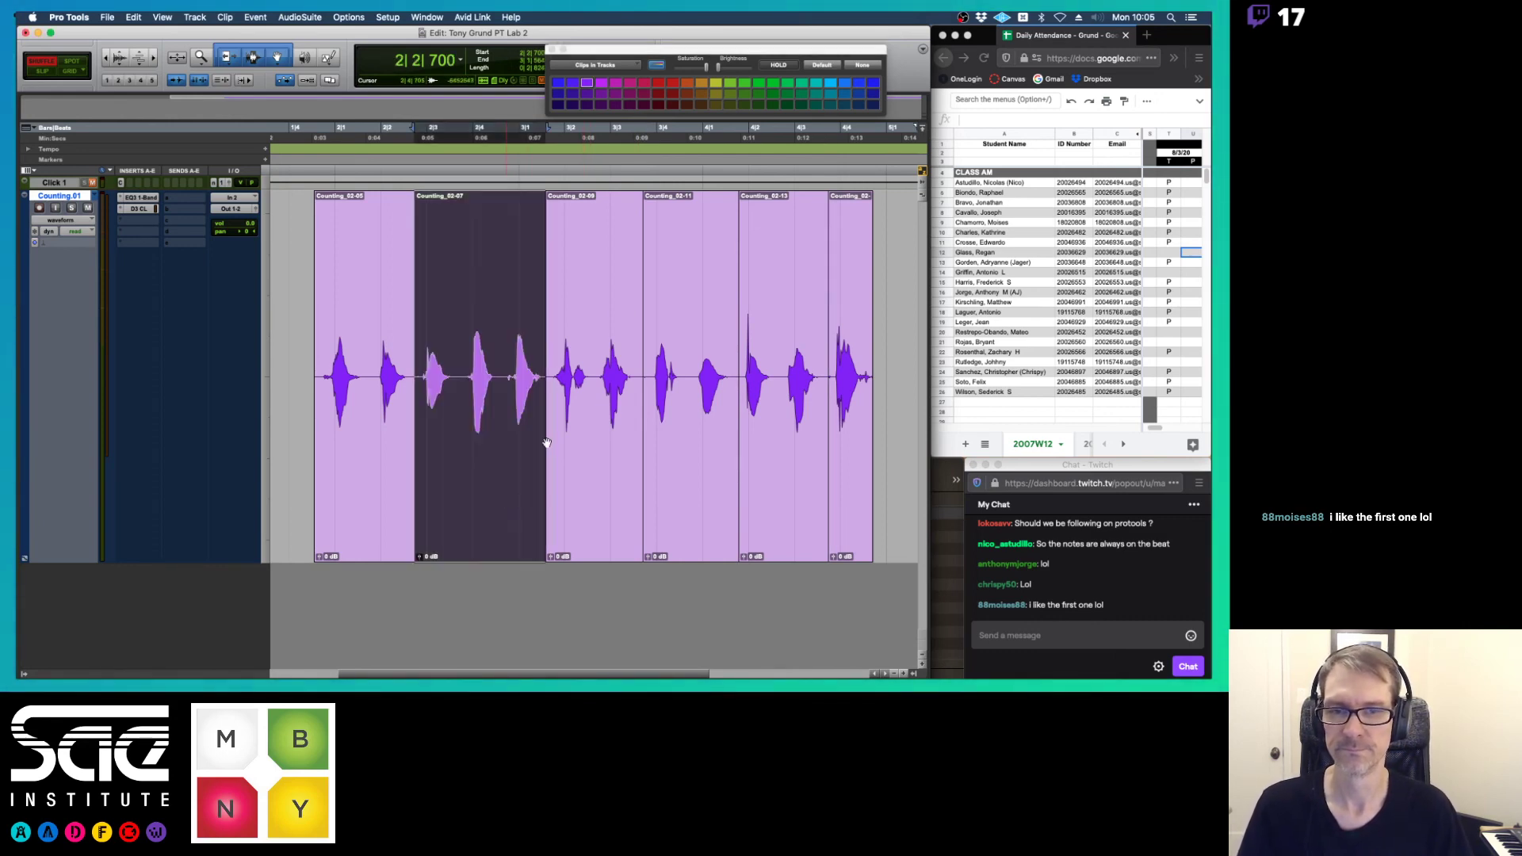
left_click(672, 82)
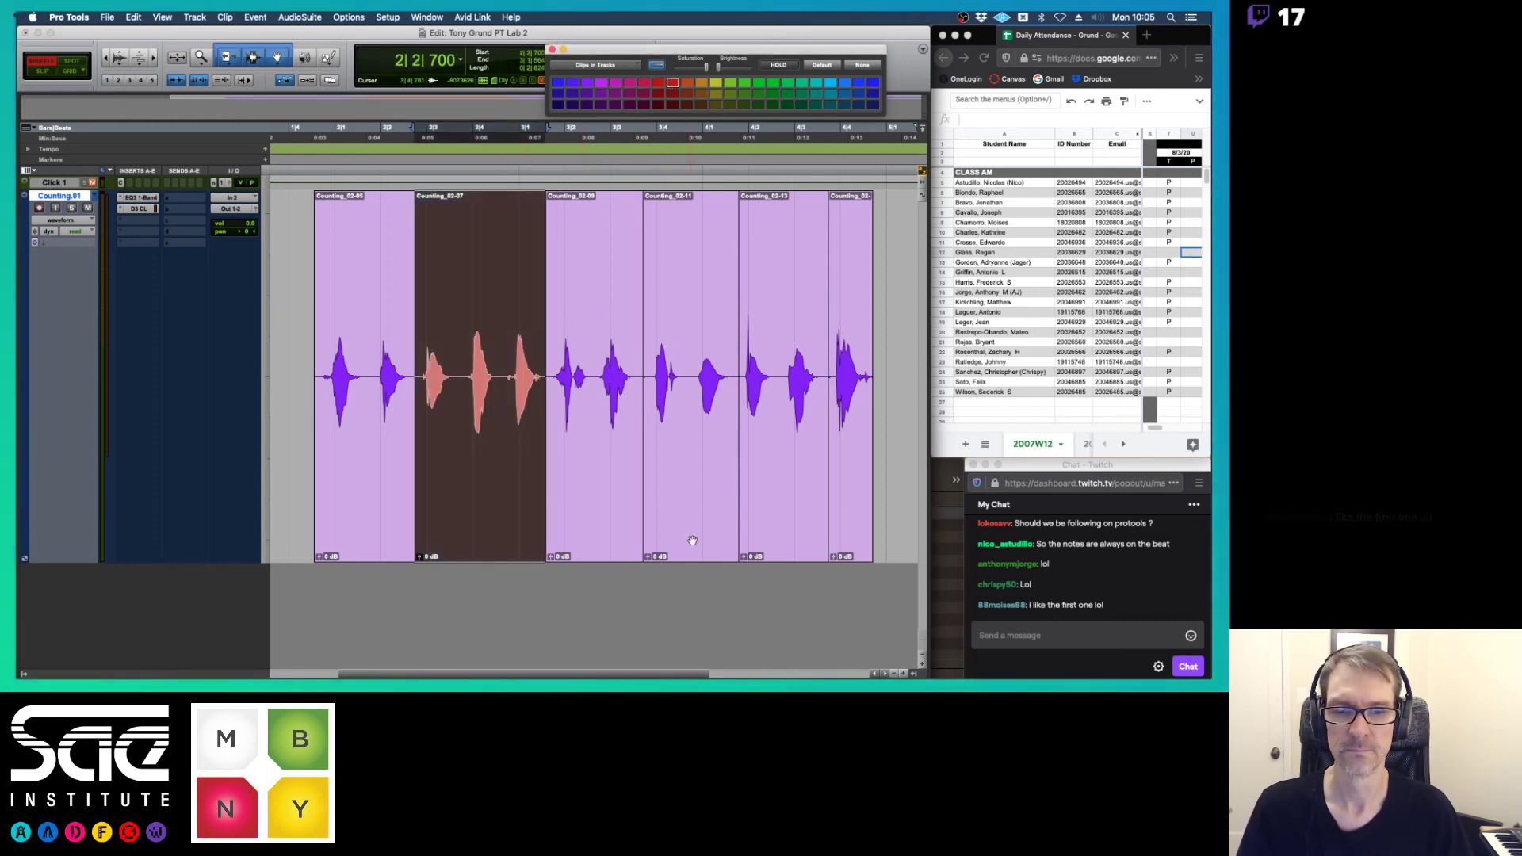
left_click(596, 538)
left_click(743, 84)
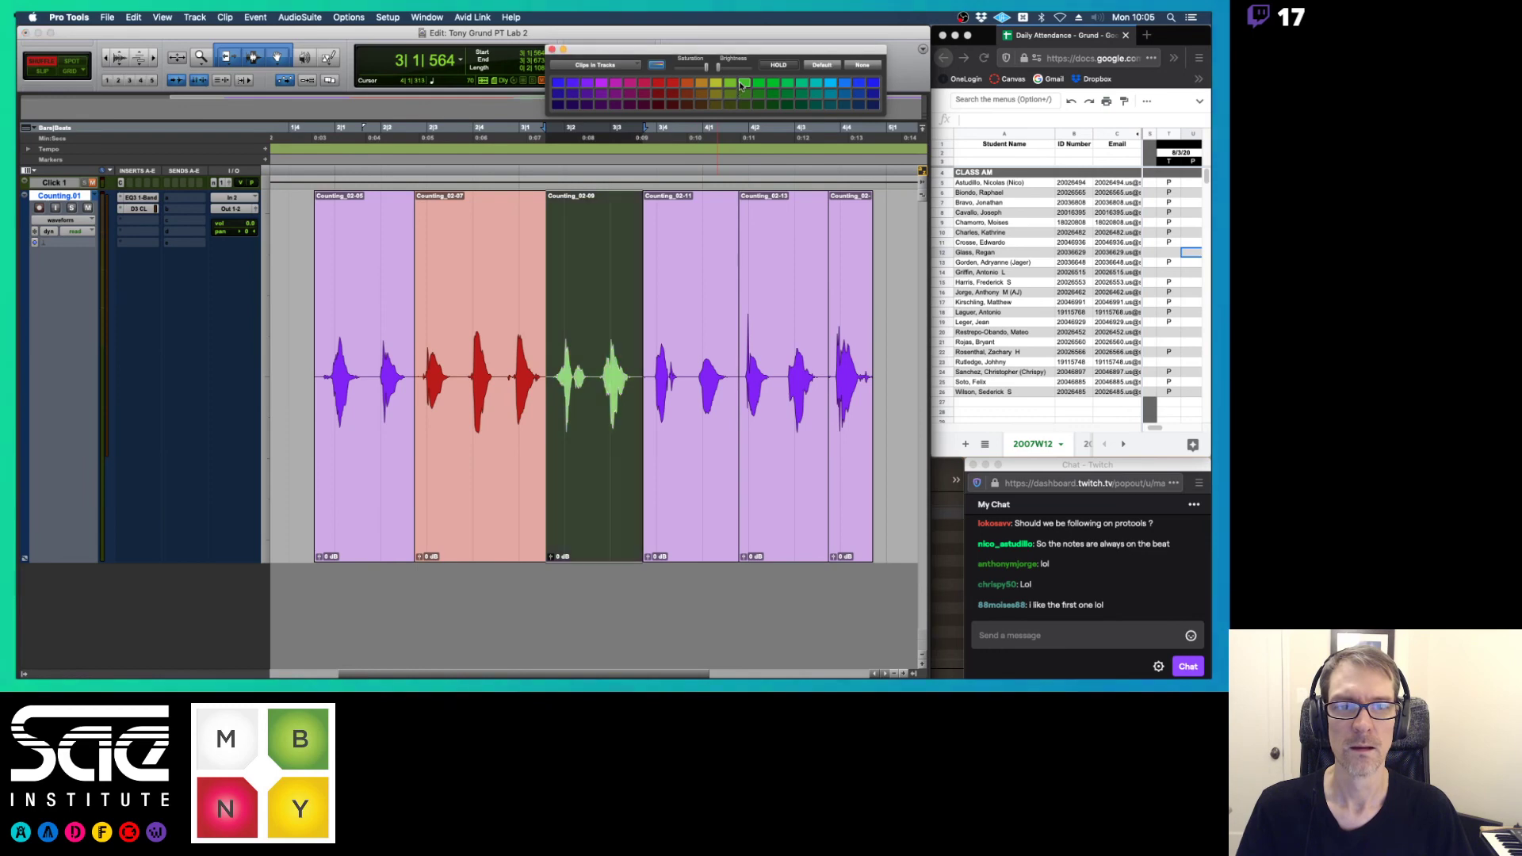
- Color the fourth counting clip turquoise, the fifth dark blue and the last one maroon, and deselect the clips
left_click(686, 479)
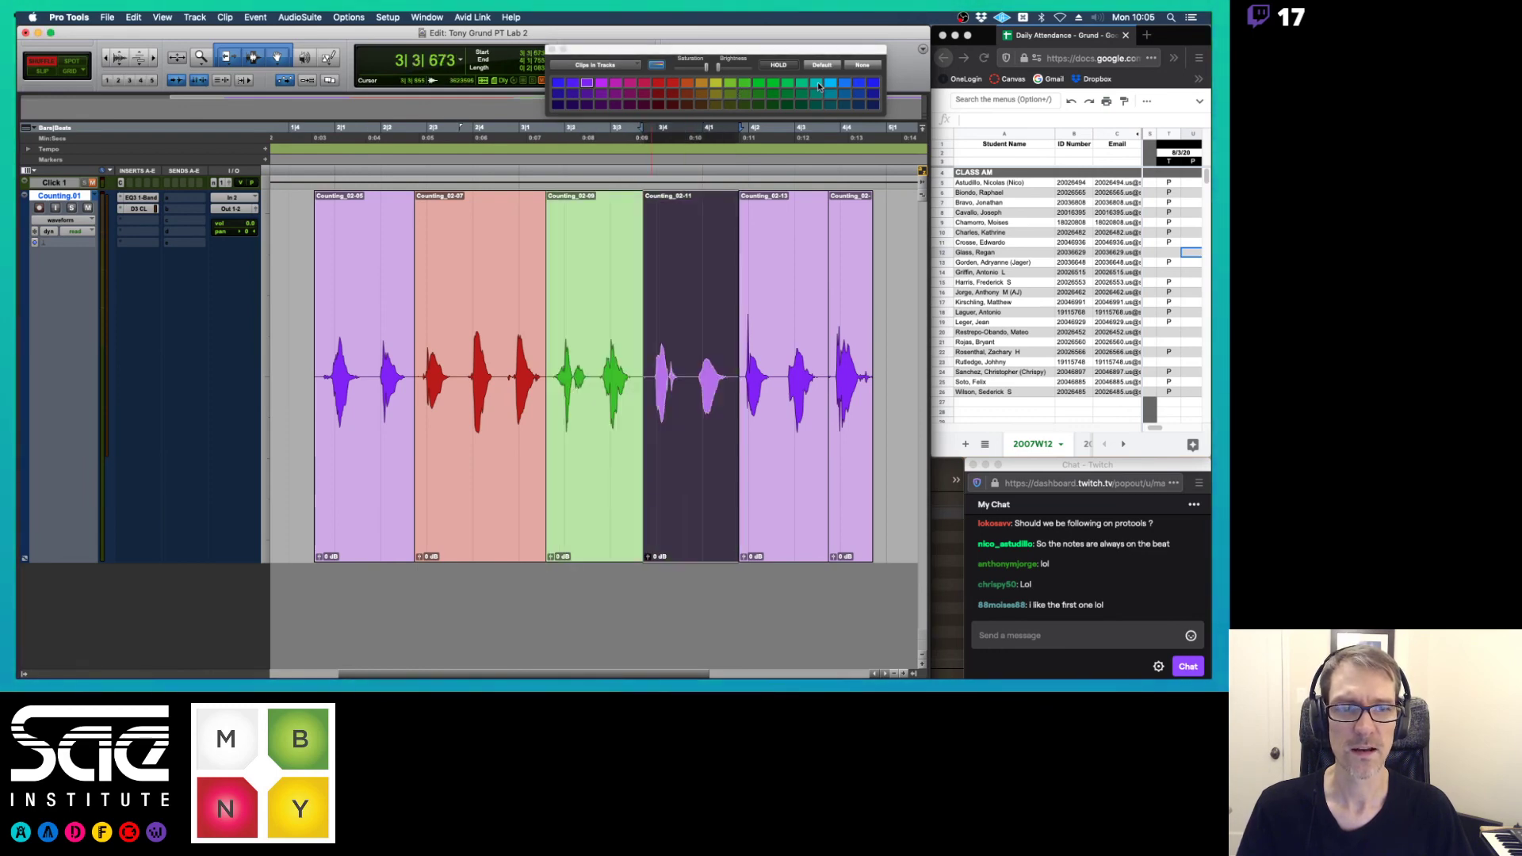
left_click(819, 87)
left_click(802, 514)
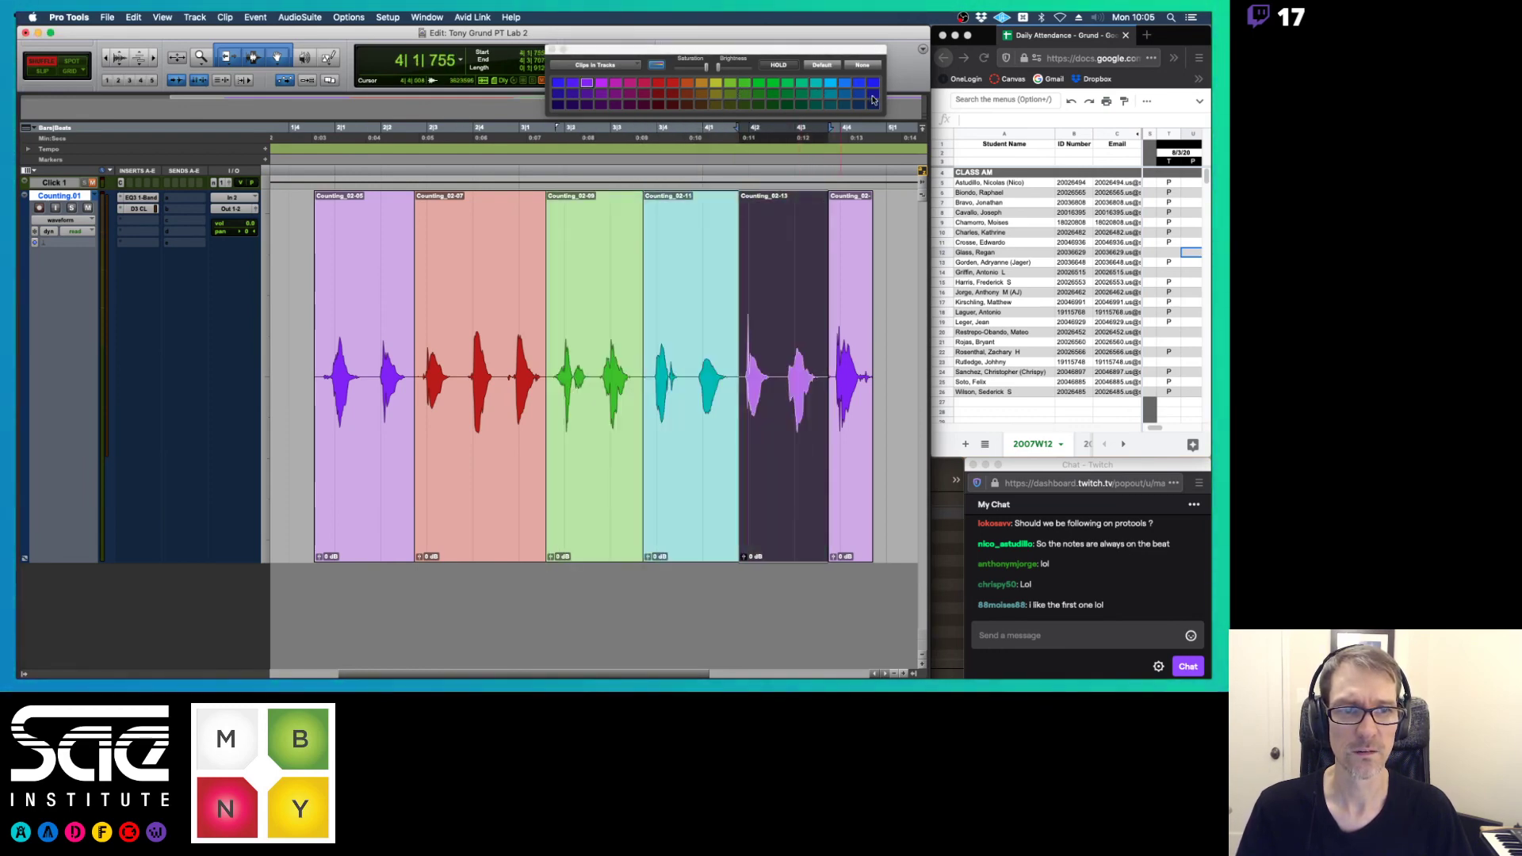
left_click(873, 99)
left_click(860, 536)
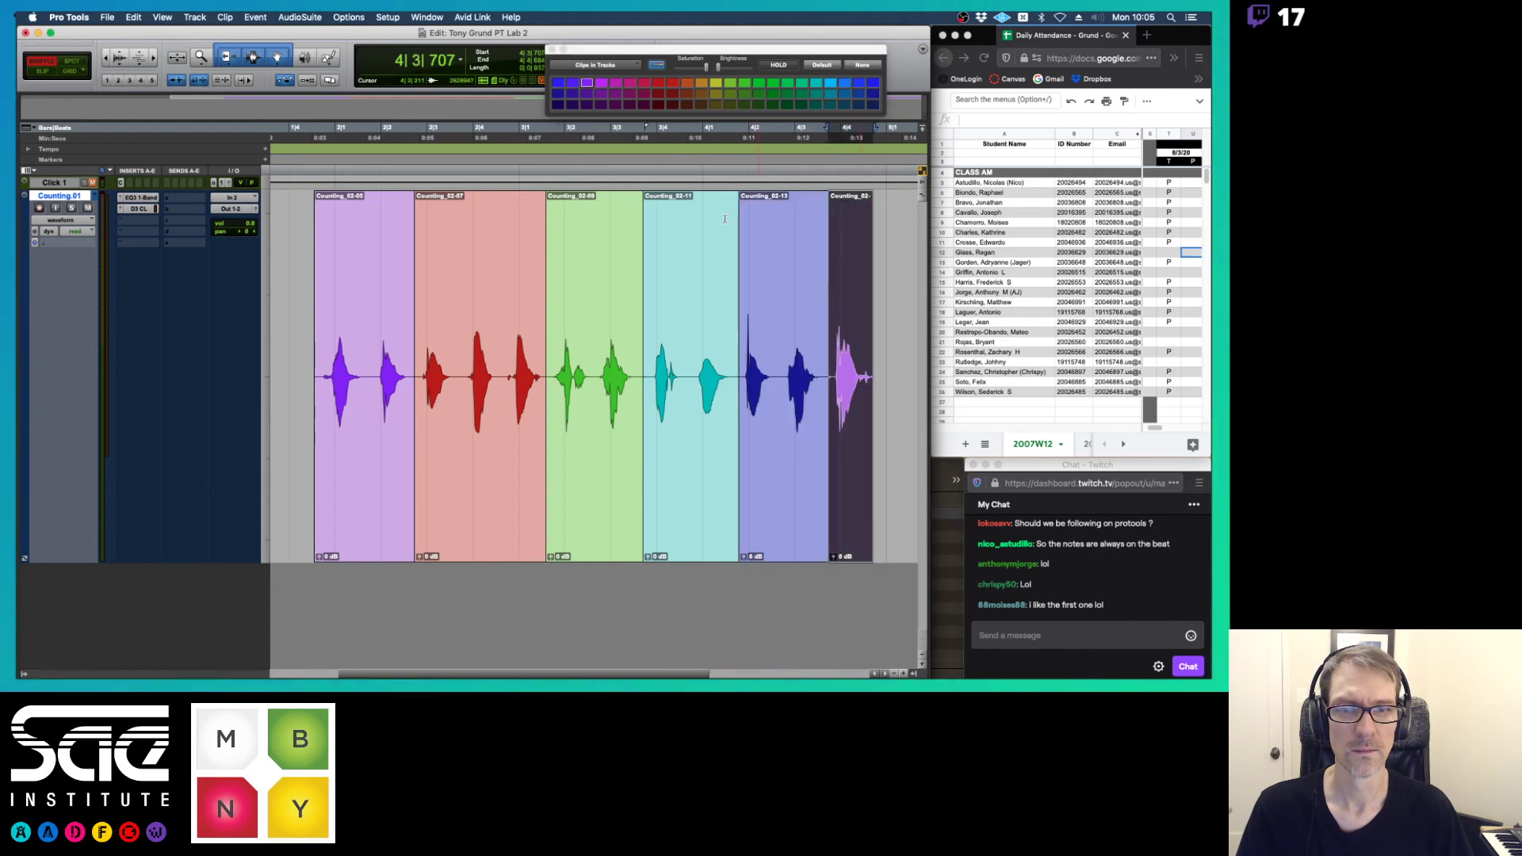
left_click(644, 93)
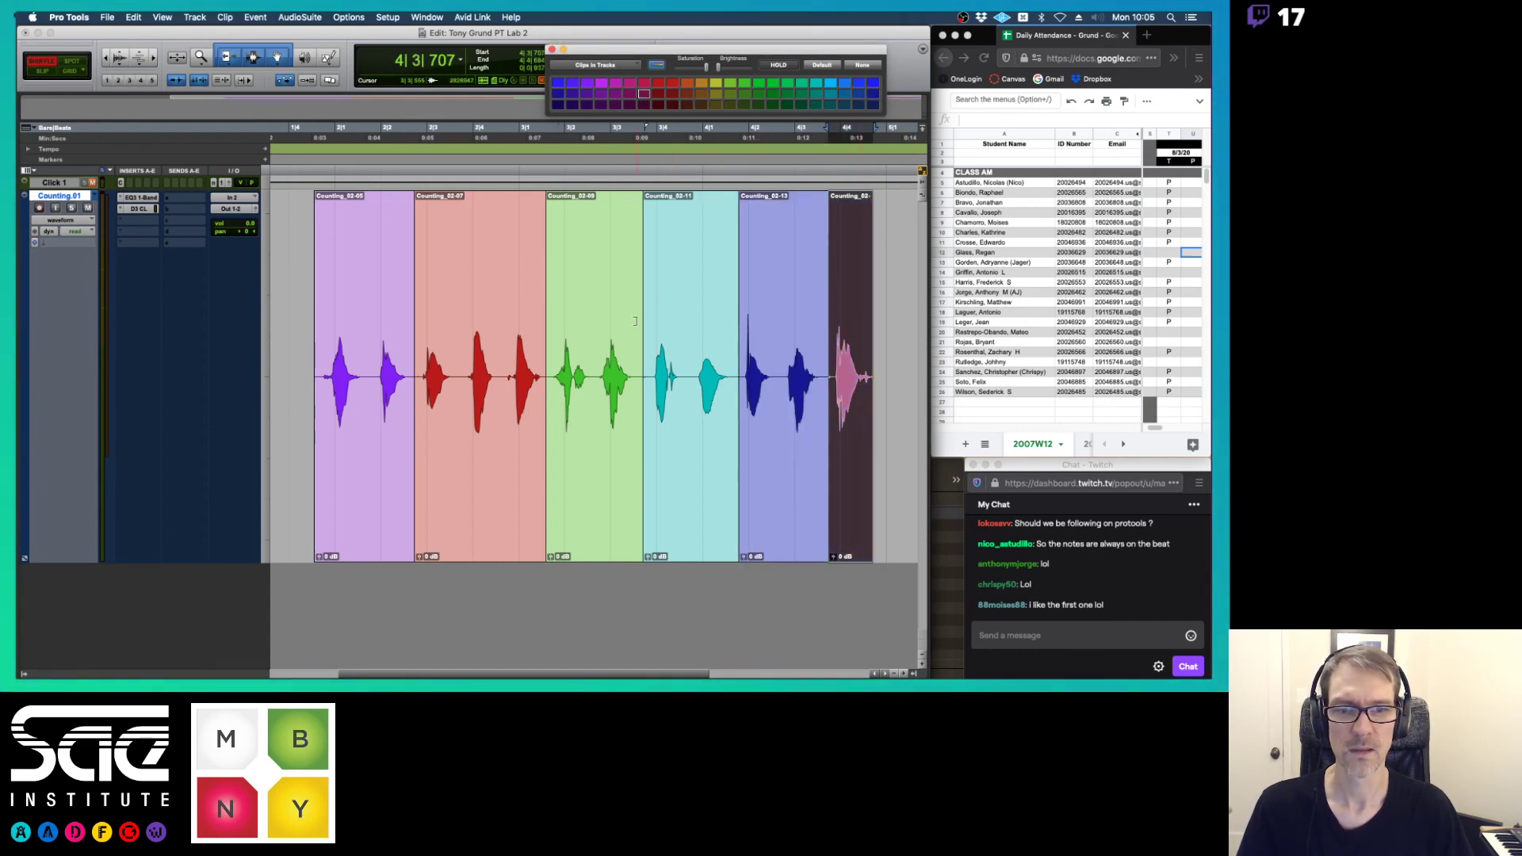
left_click(673, 321)
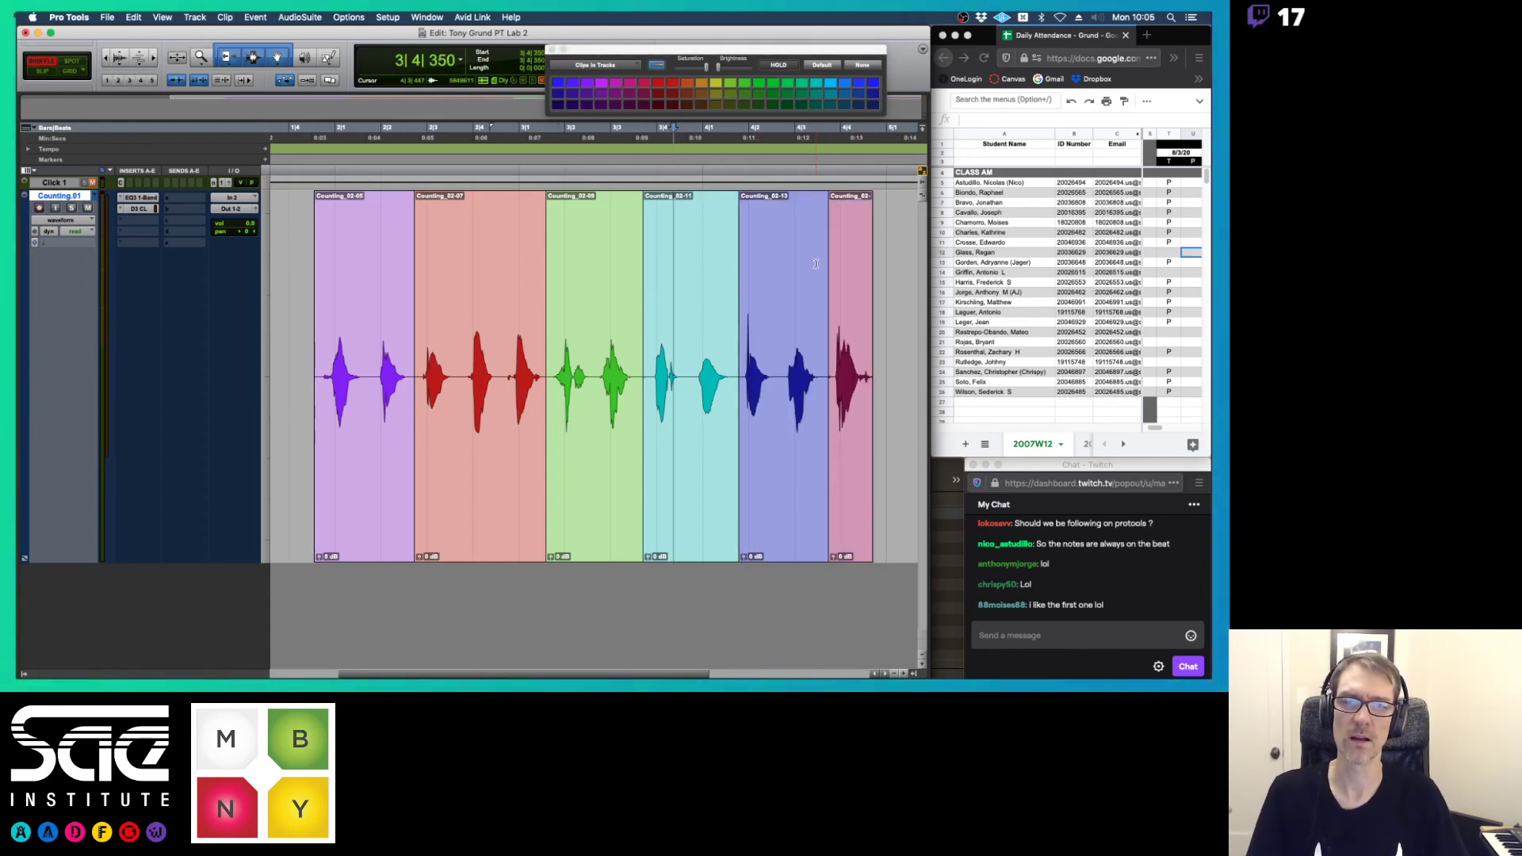
- Delete the green clip in Shuffle mode and undo it, and do the same with the dark blue clip
left_click(587, 498)
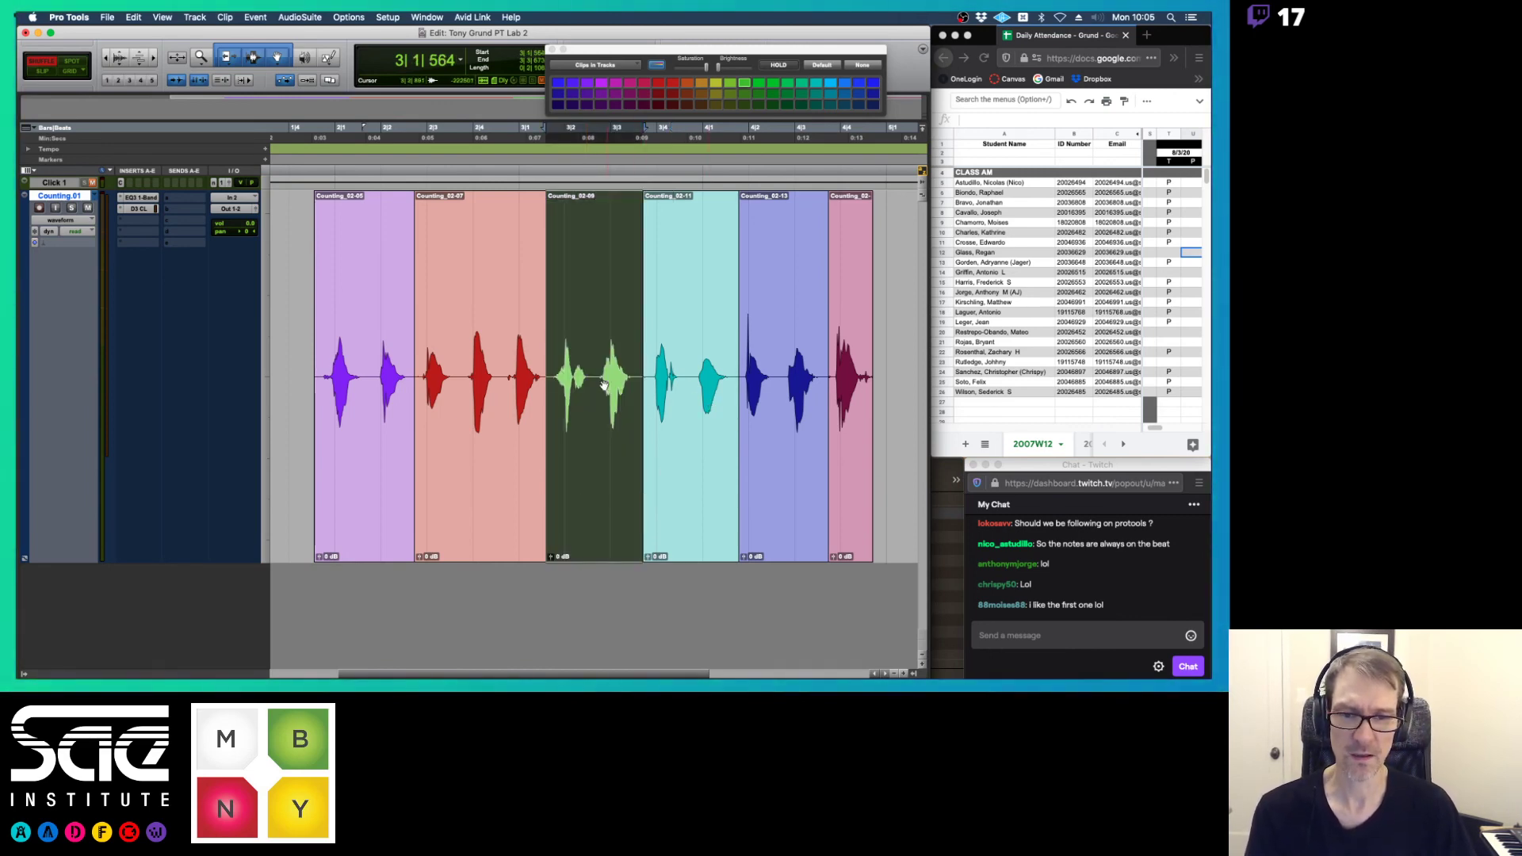
key("Delete")
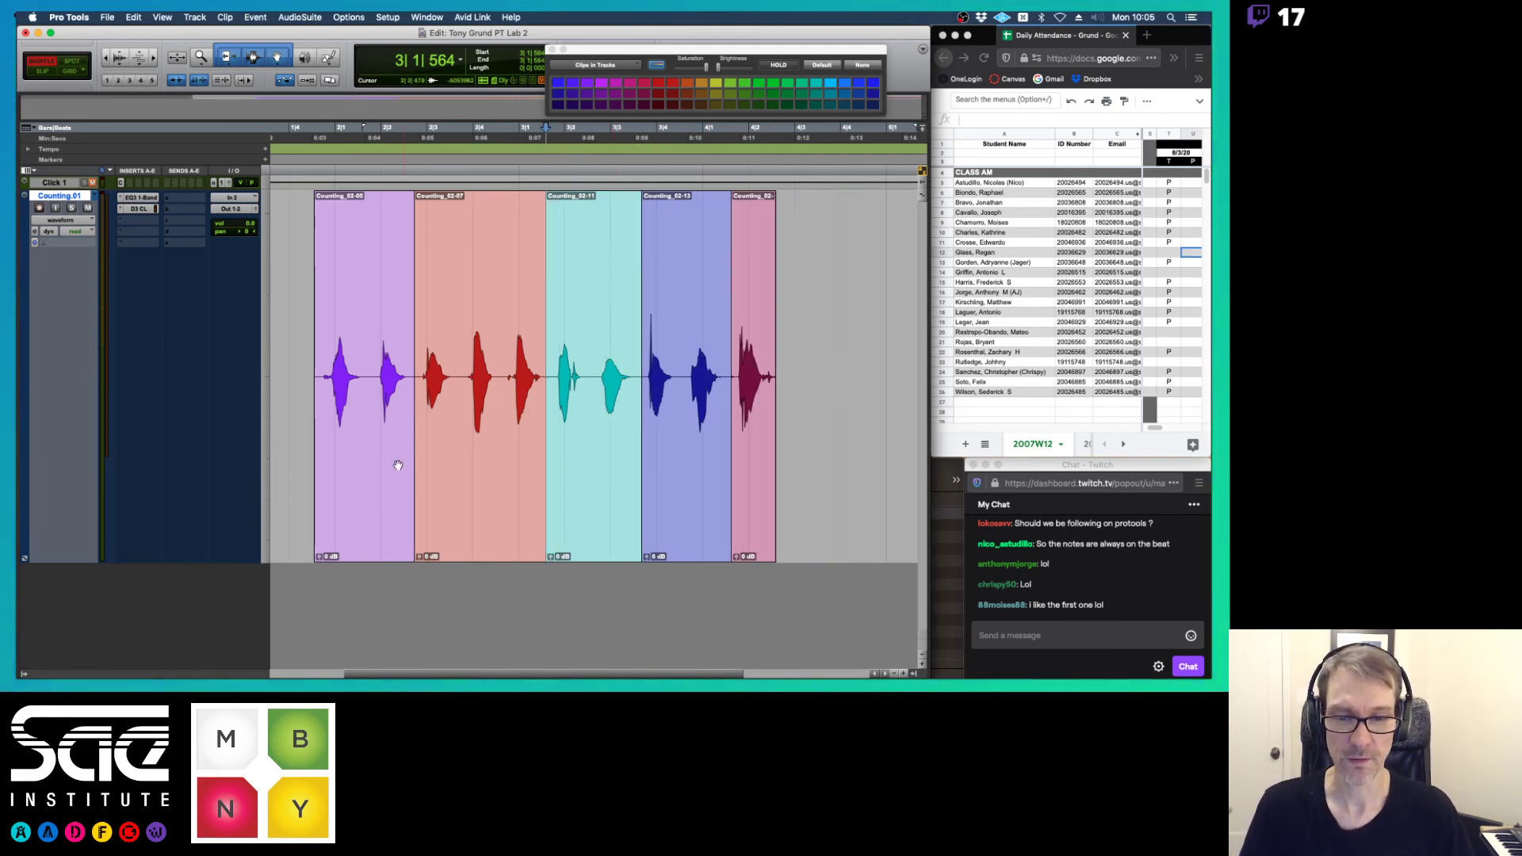
key("super+z")
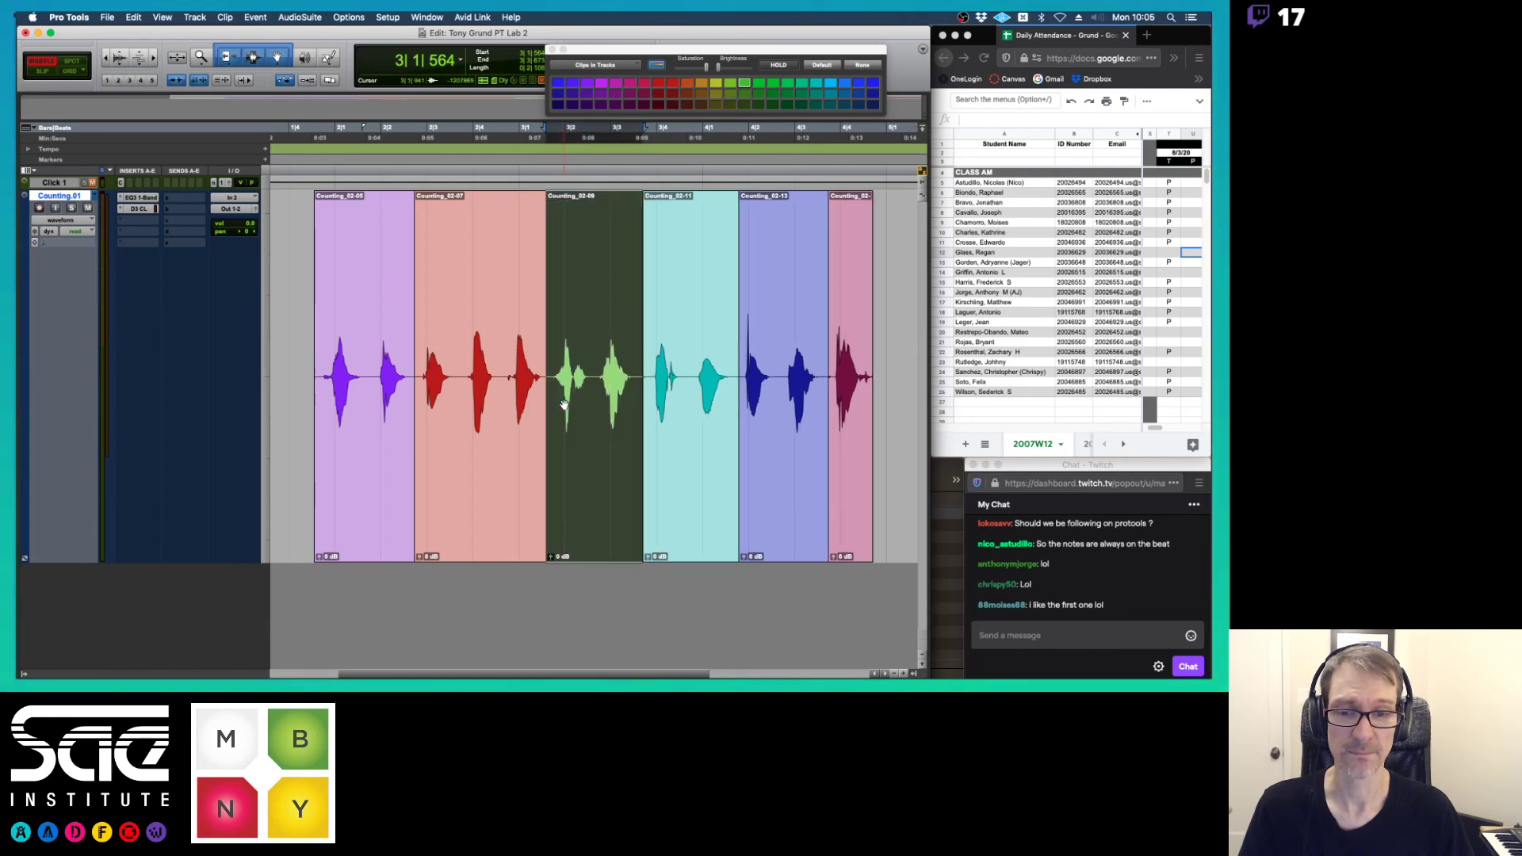
left_click(779, 505)
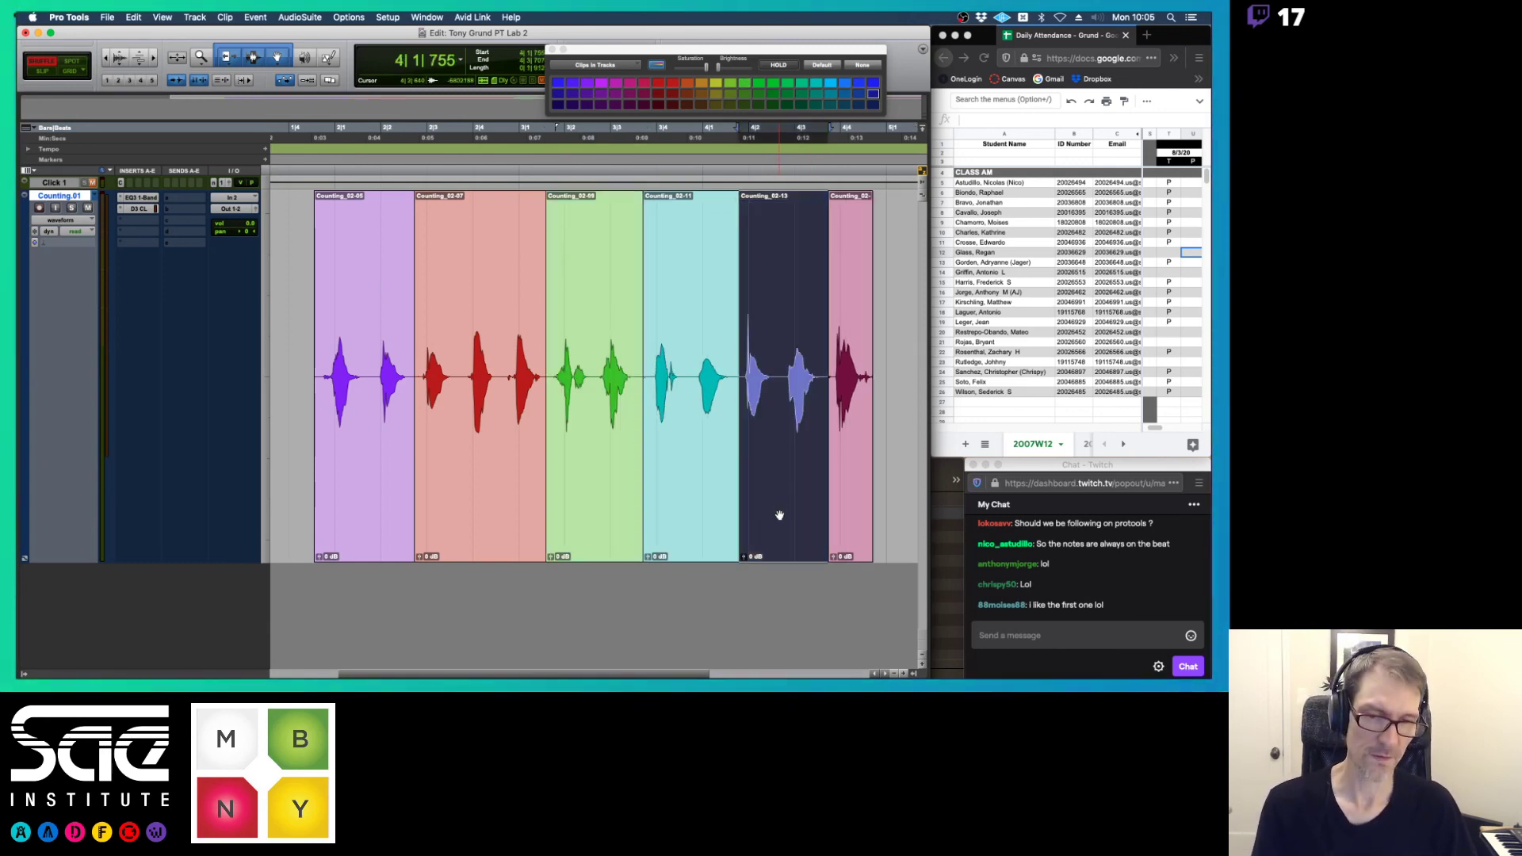
key("Delete")
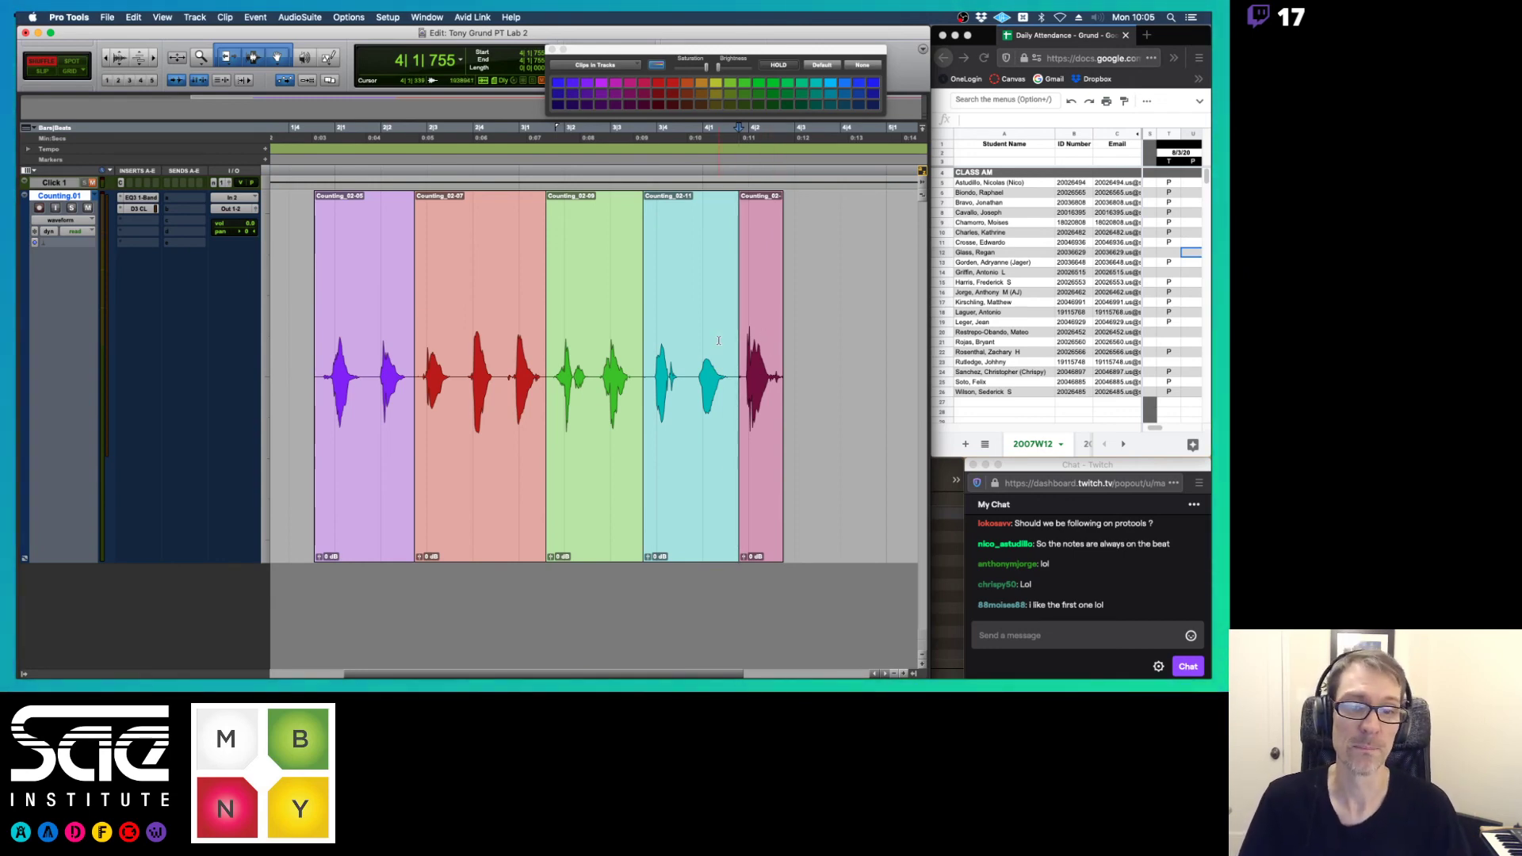
key("super+z")
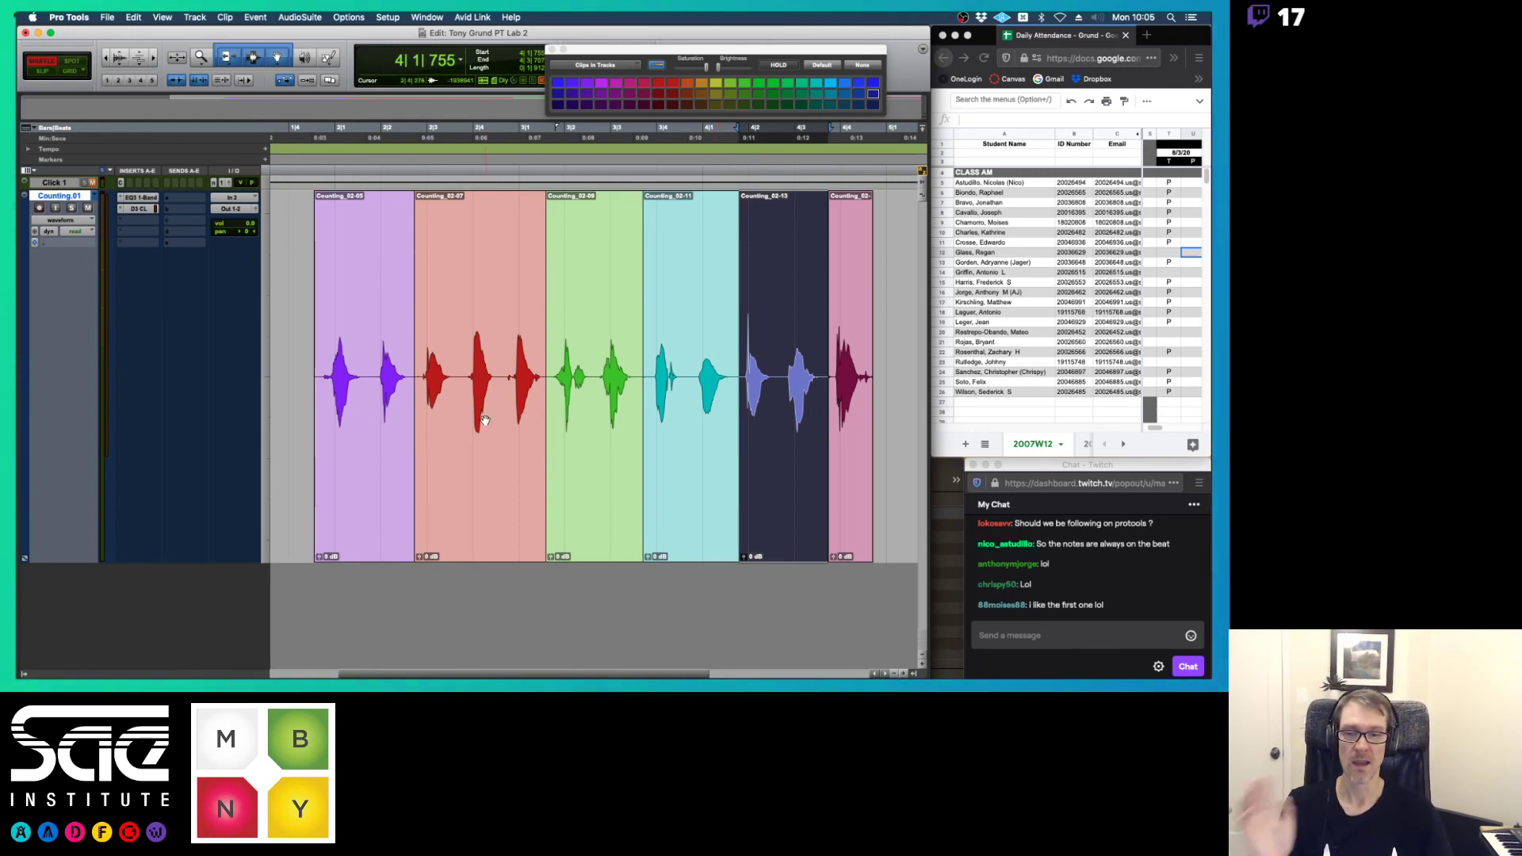
- In Slip mode, move the maroon clip onto the middle of the red clip, play the result, and undo the move
left_click(469, 492)
left_click(581, 488)
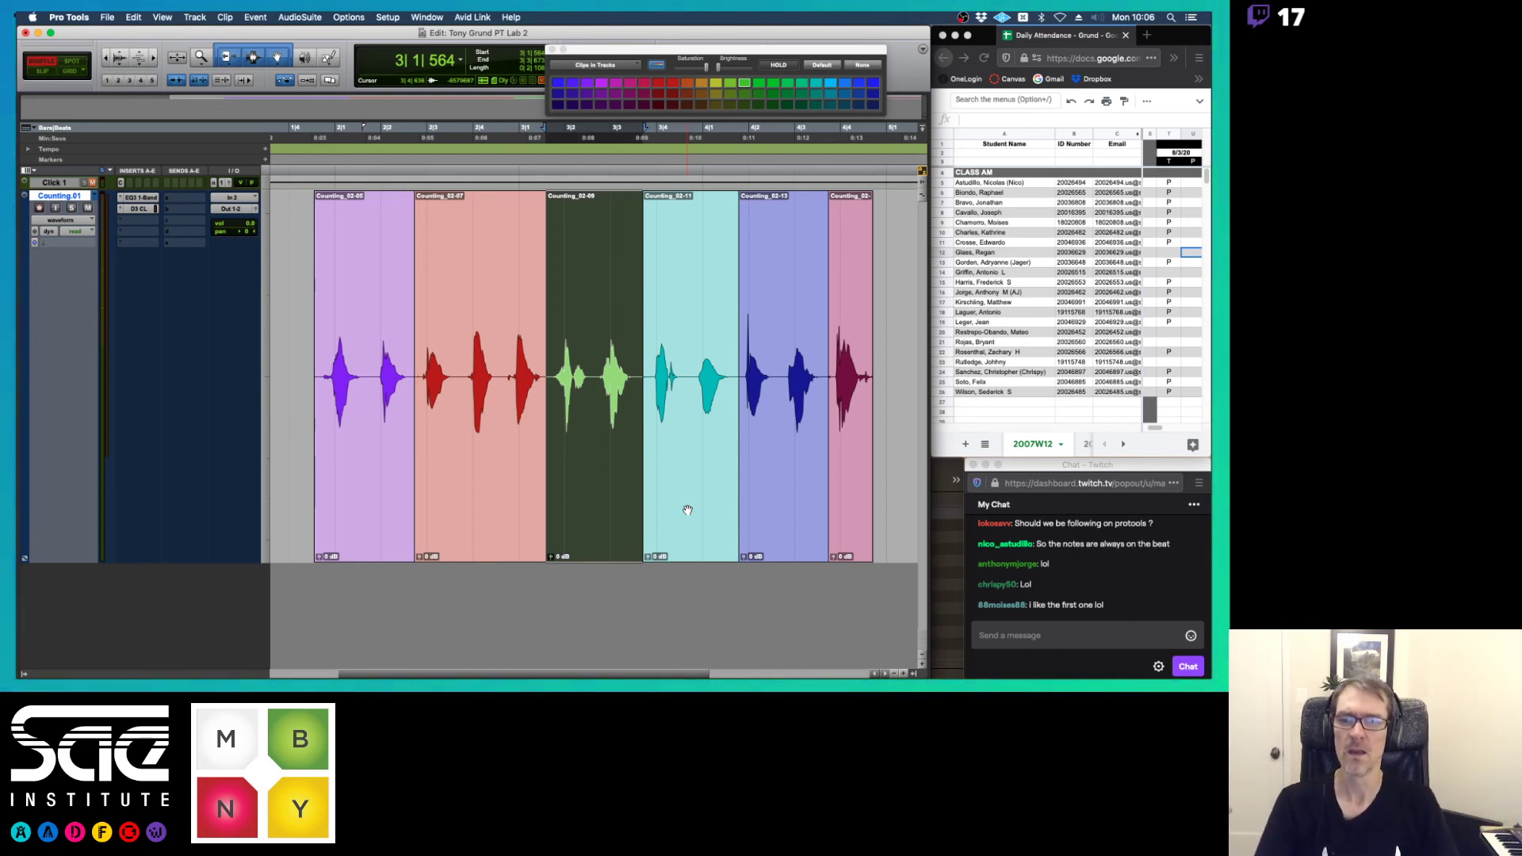
key("F2")
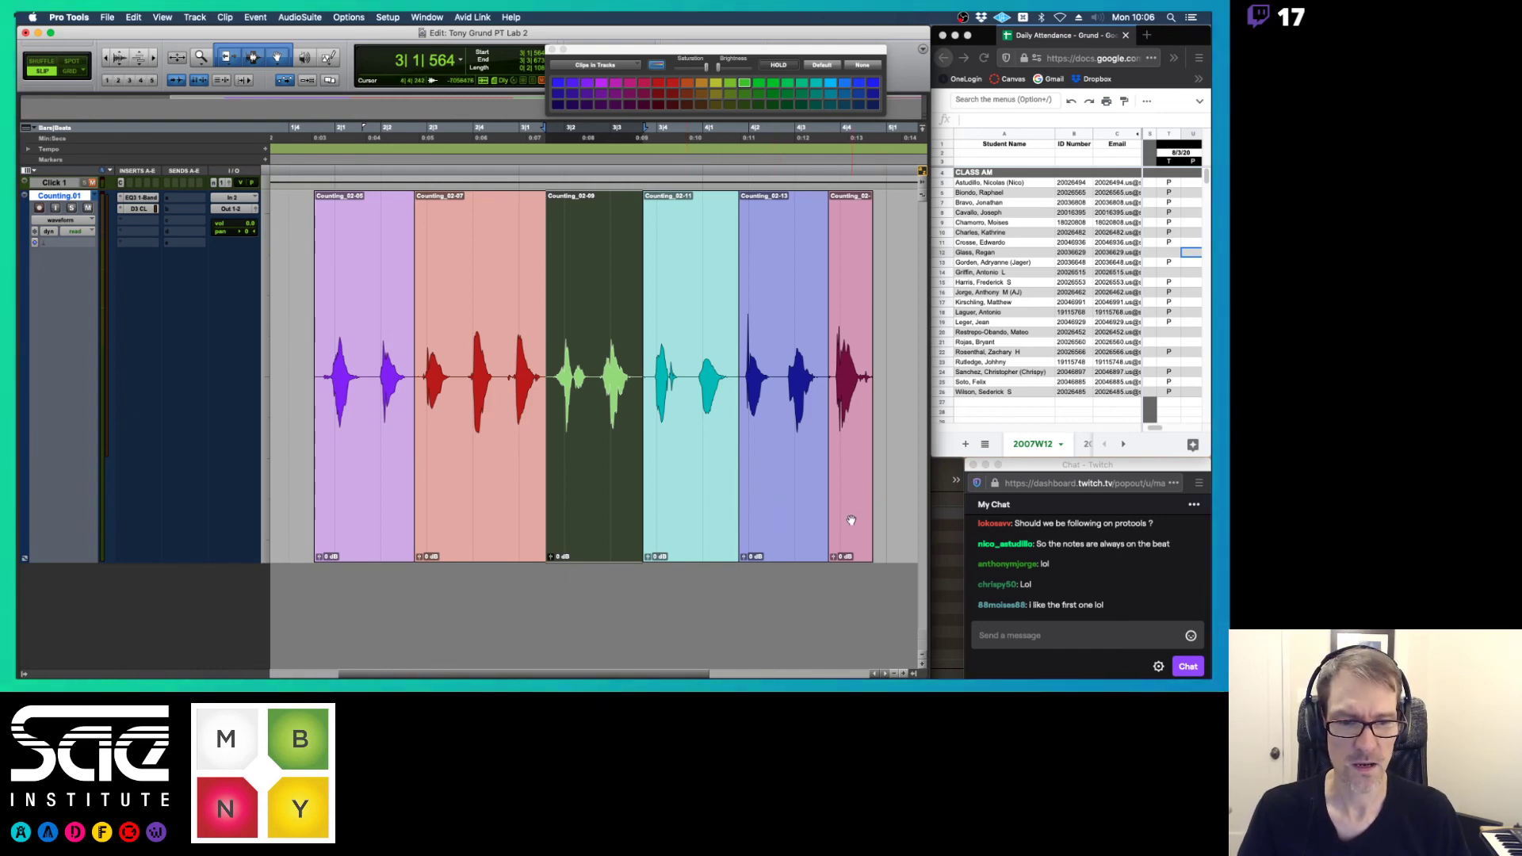
left_click_drag(850, 520, 477, 527)
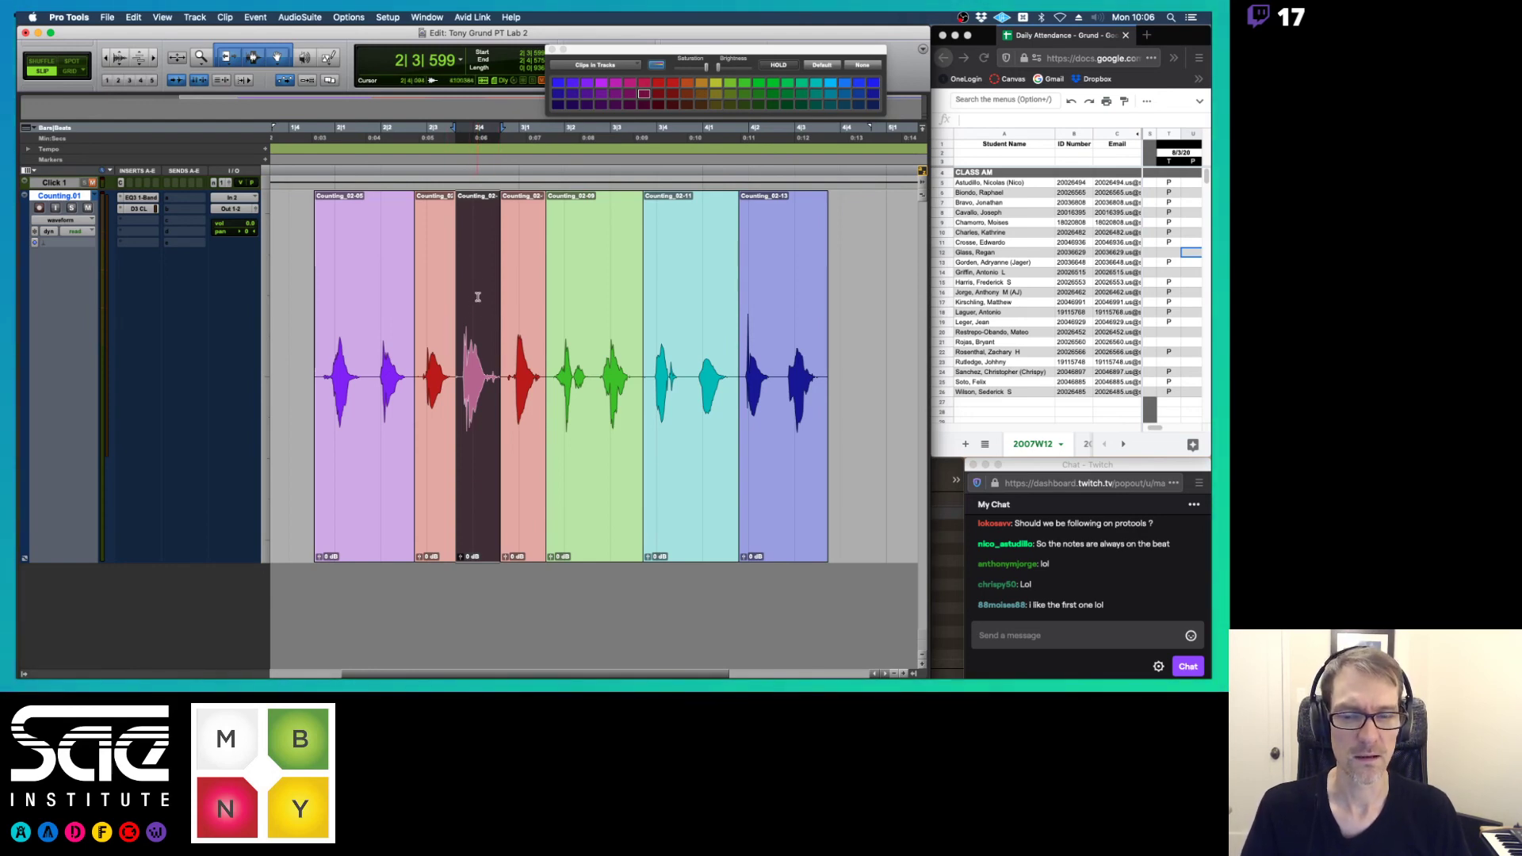
left_click(305, 335)
key("space")
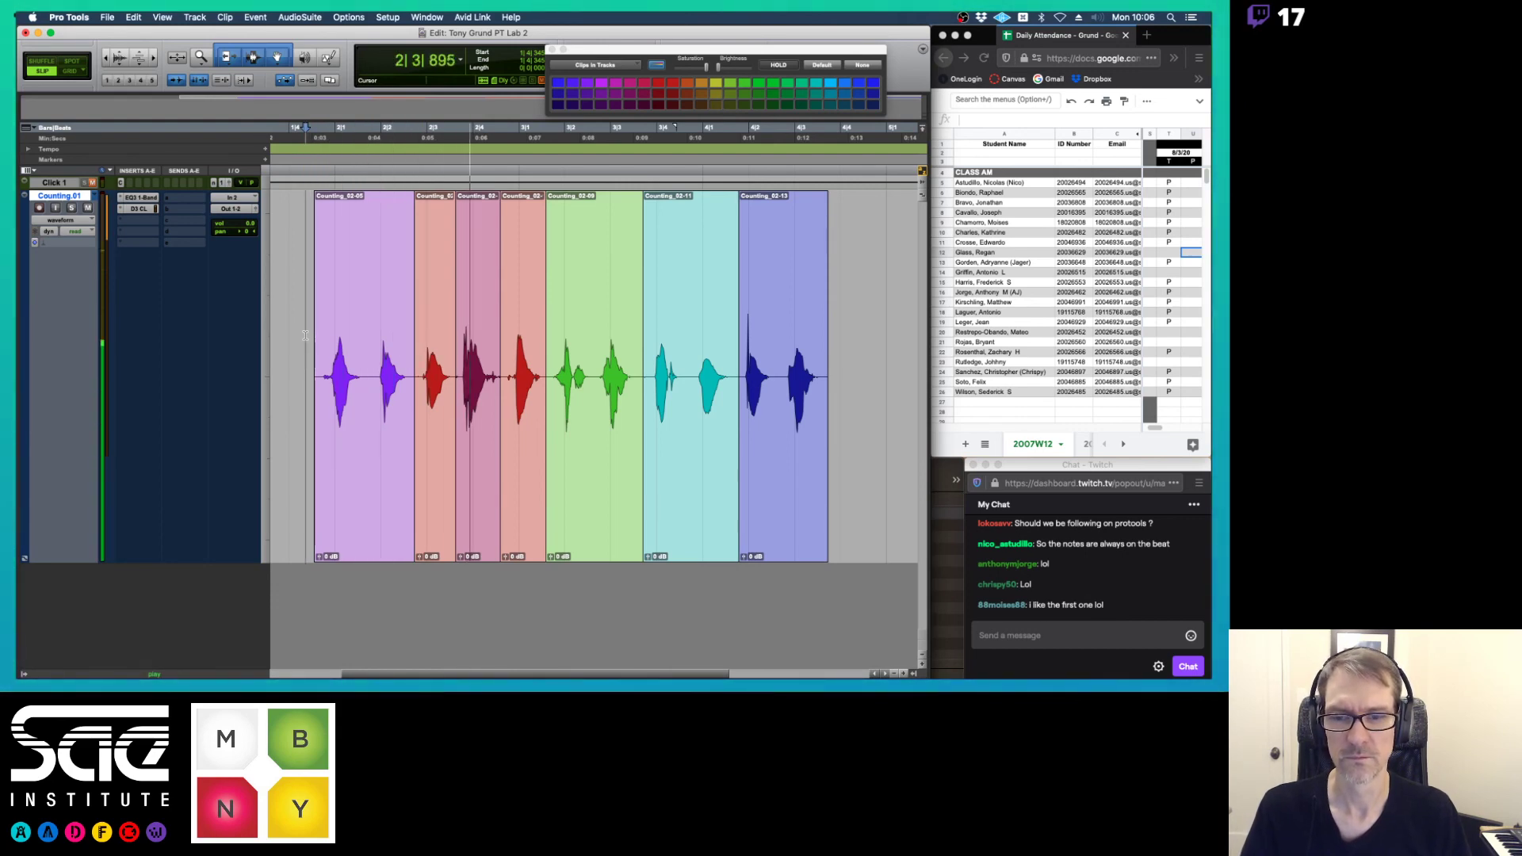
key("space")
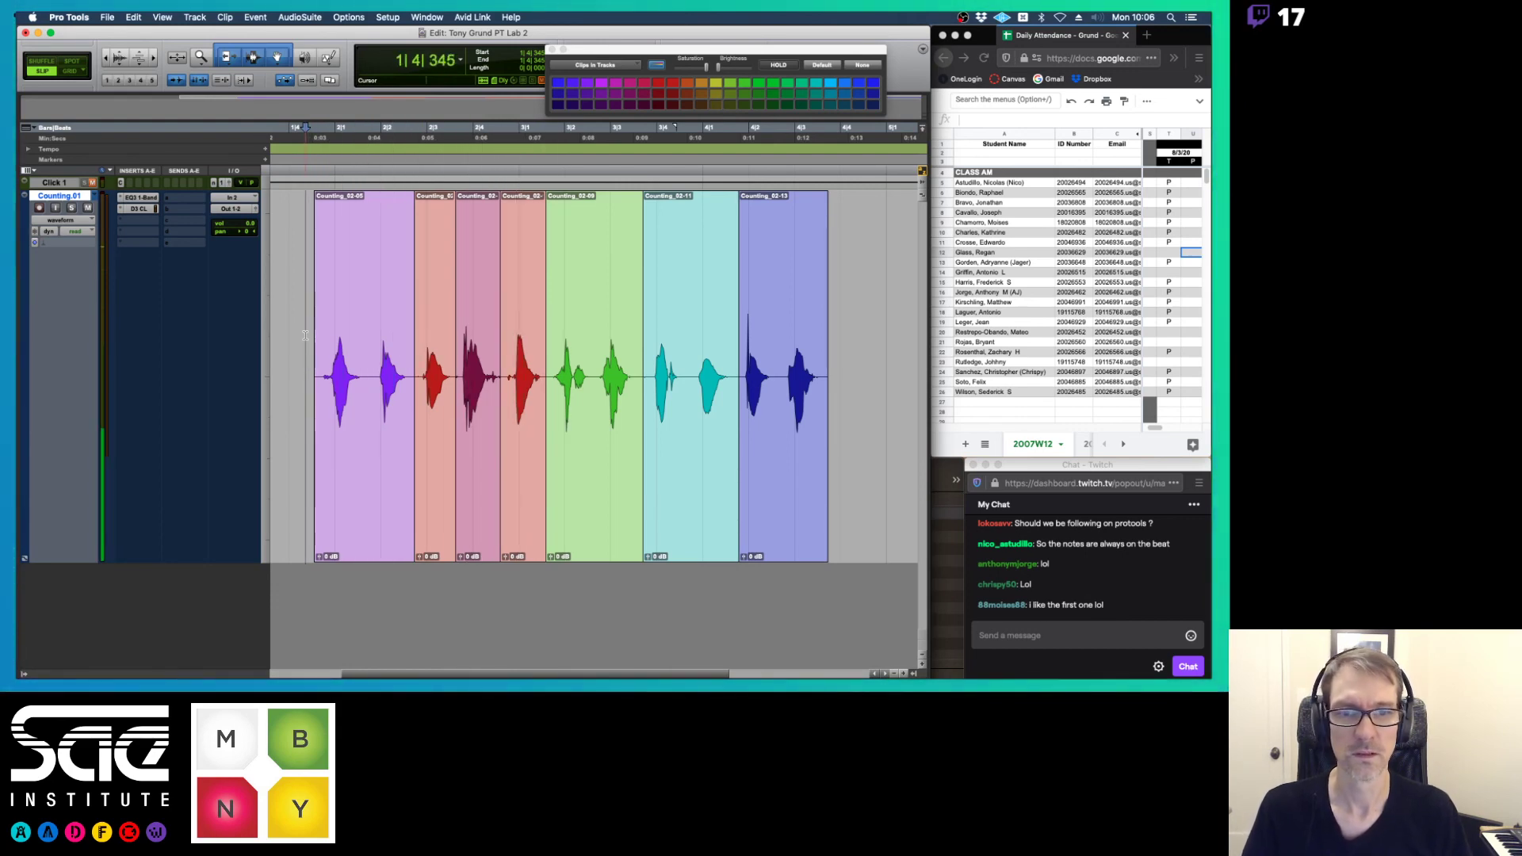
key("super+z")
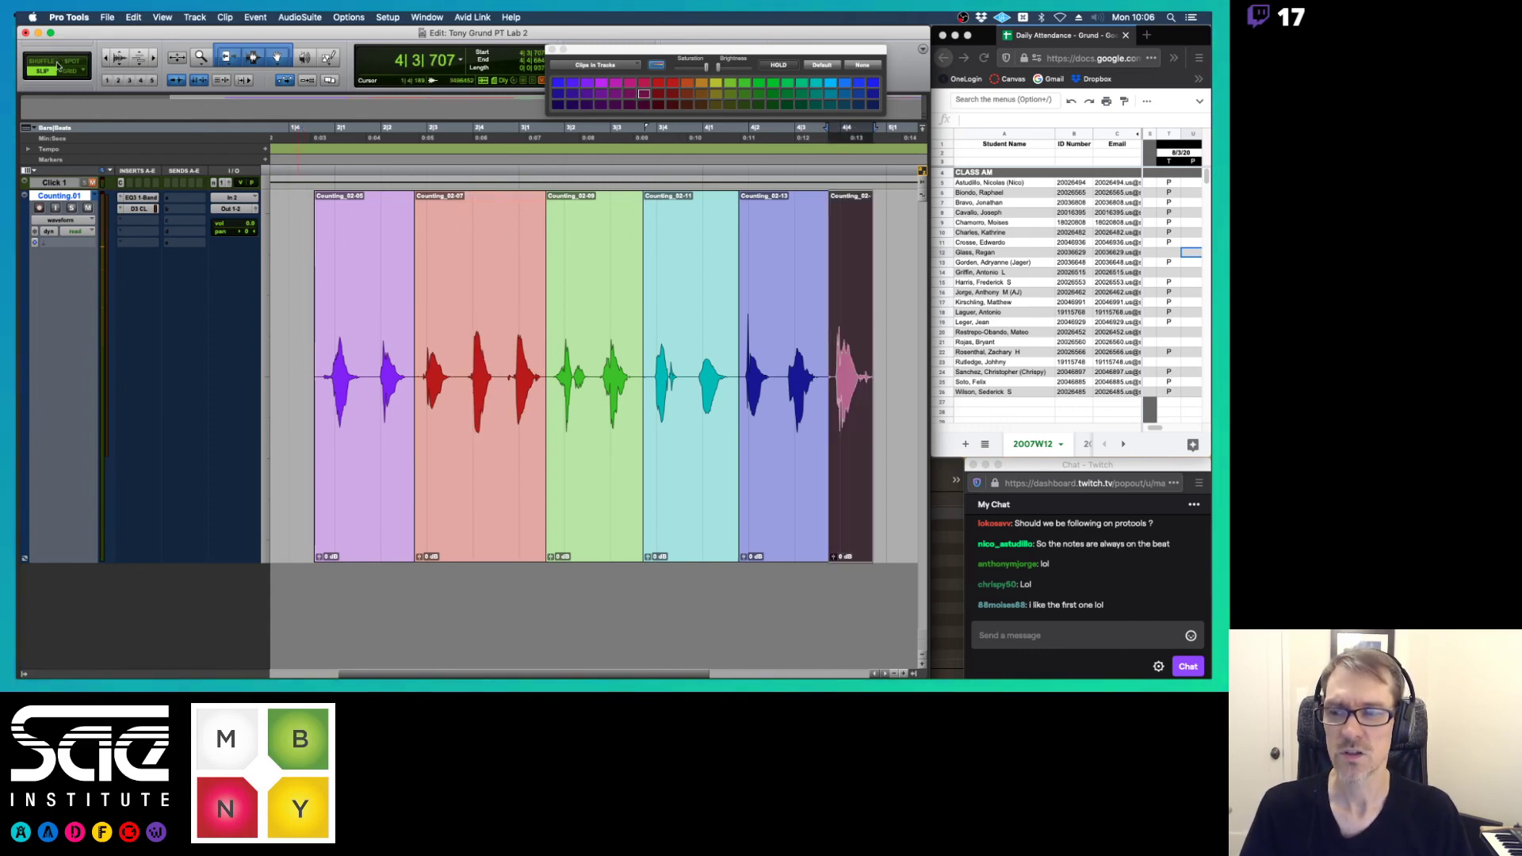
- In Shuffle mode, move the maroon clip between the red and green clips, play the track from before the first clip, and undo the move
key("F1")
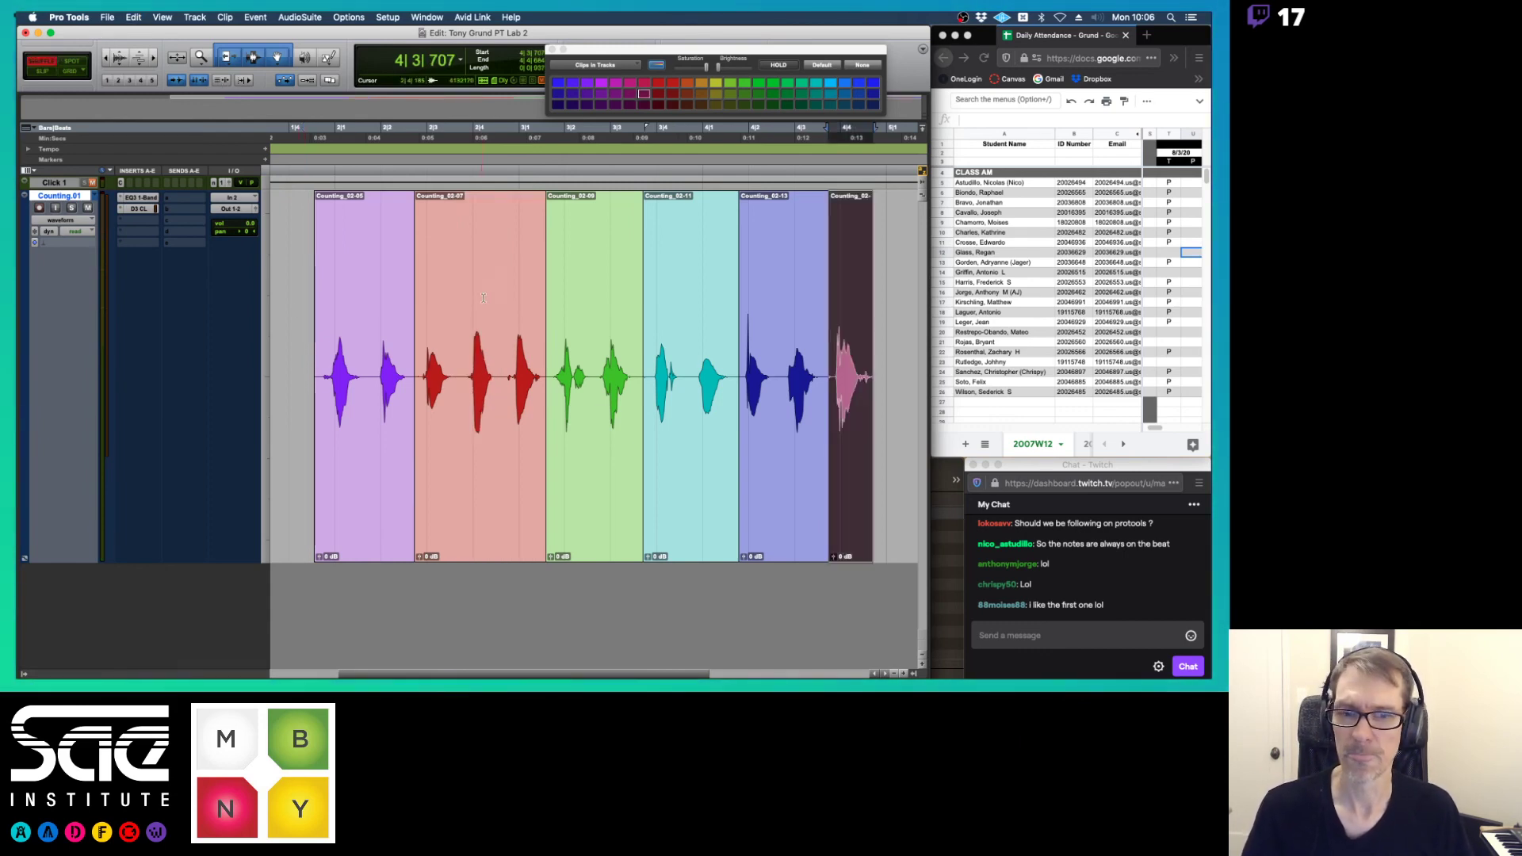
left_click_drag(847, 546, 504, 472)
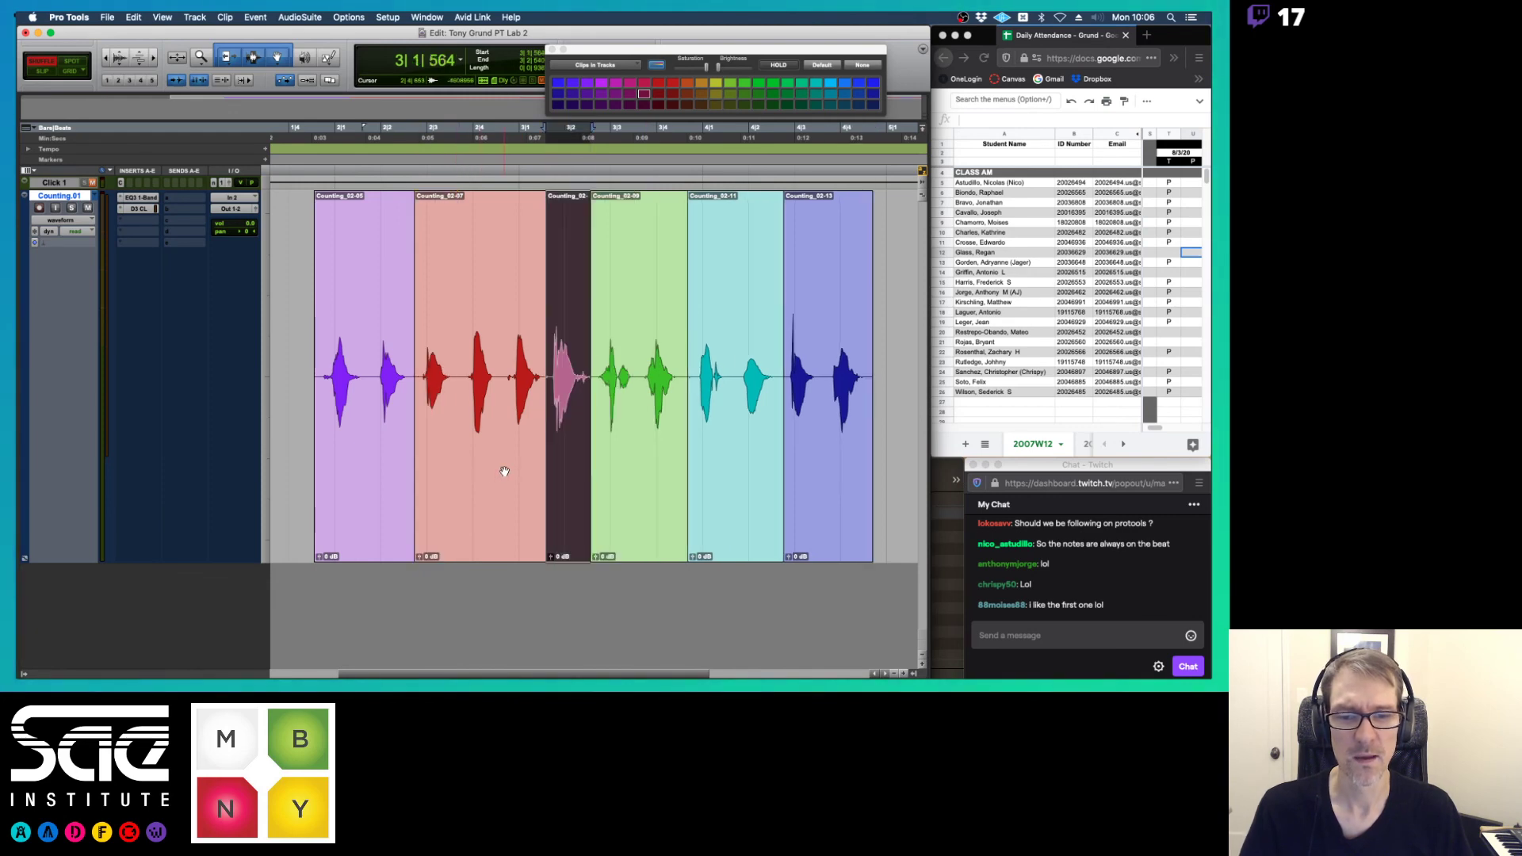
key("space")
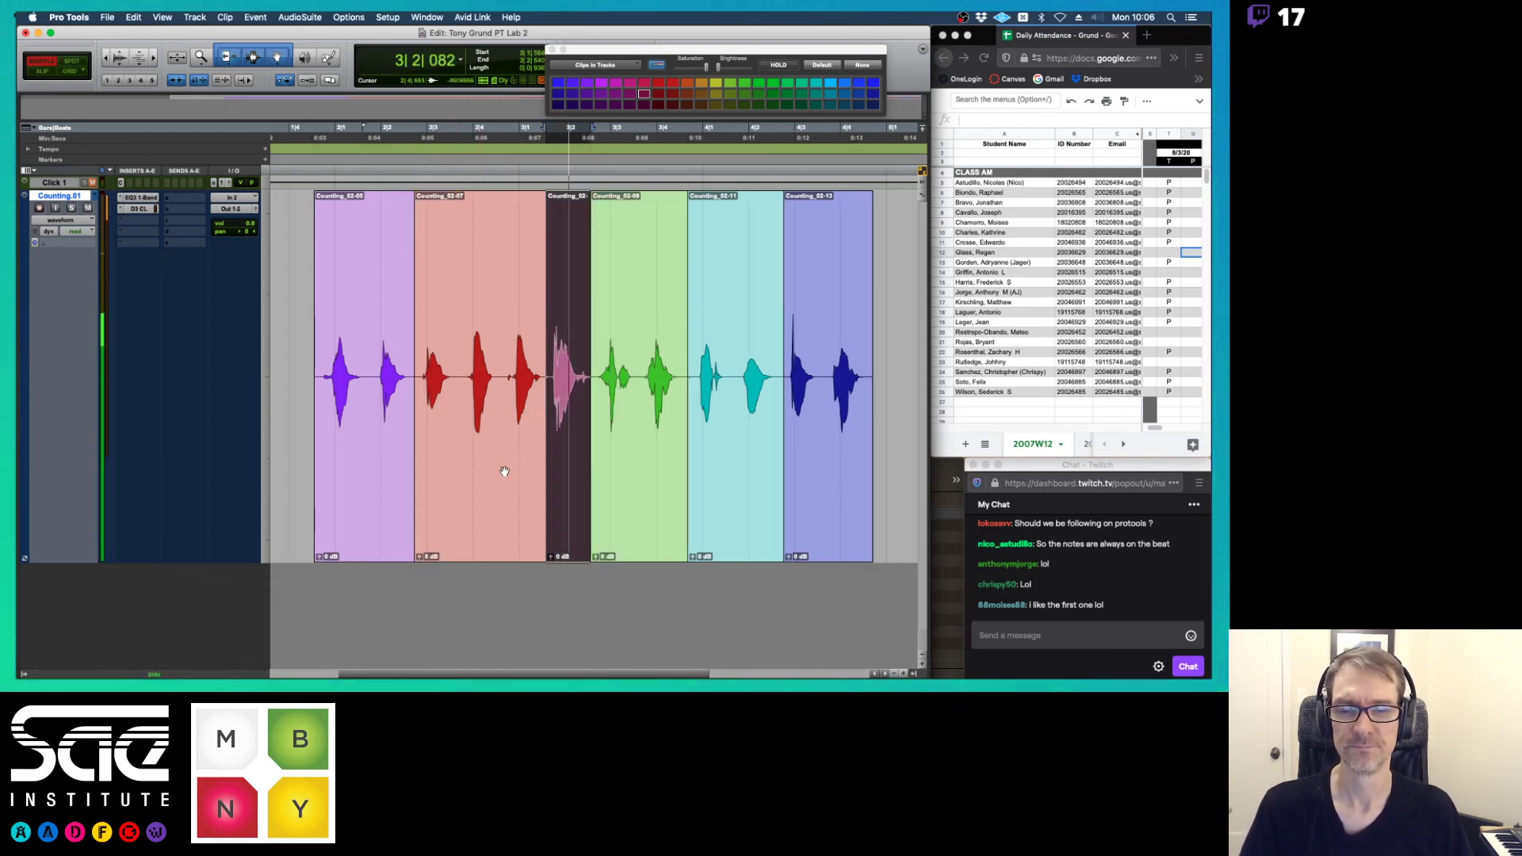
left_click(292, 377)
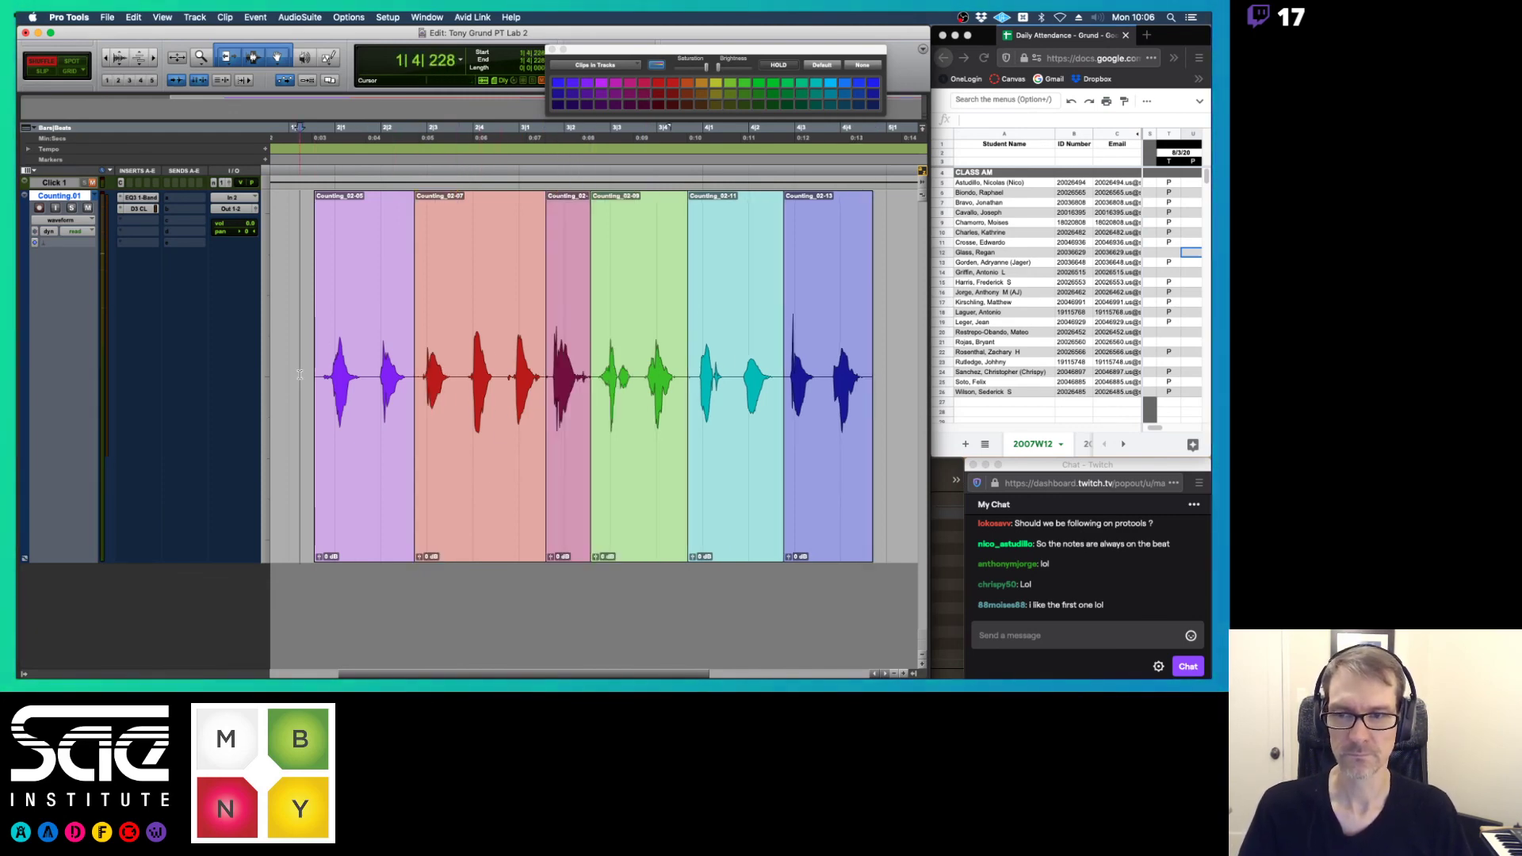
key("space")
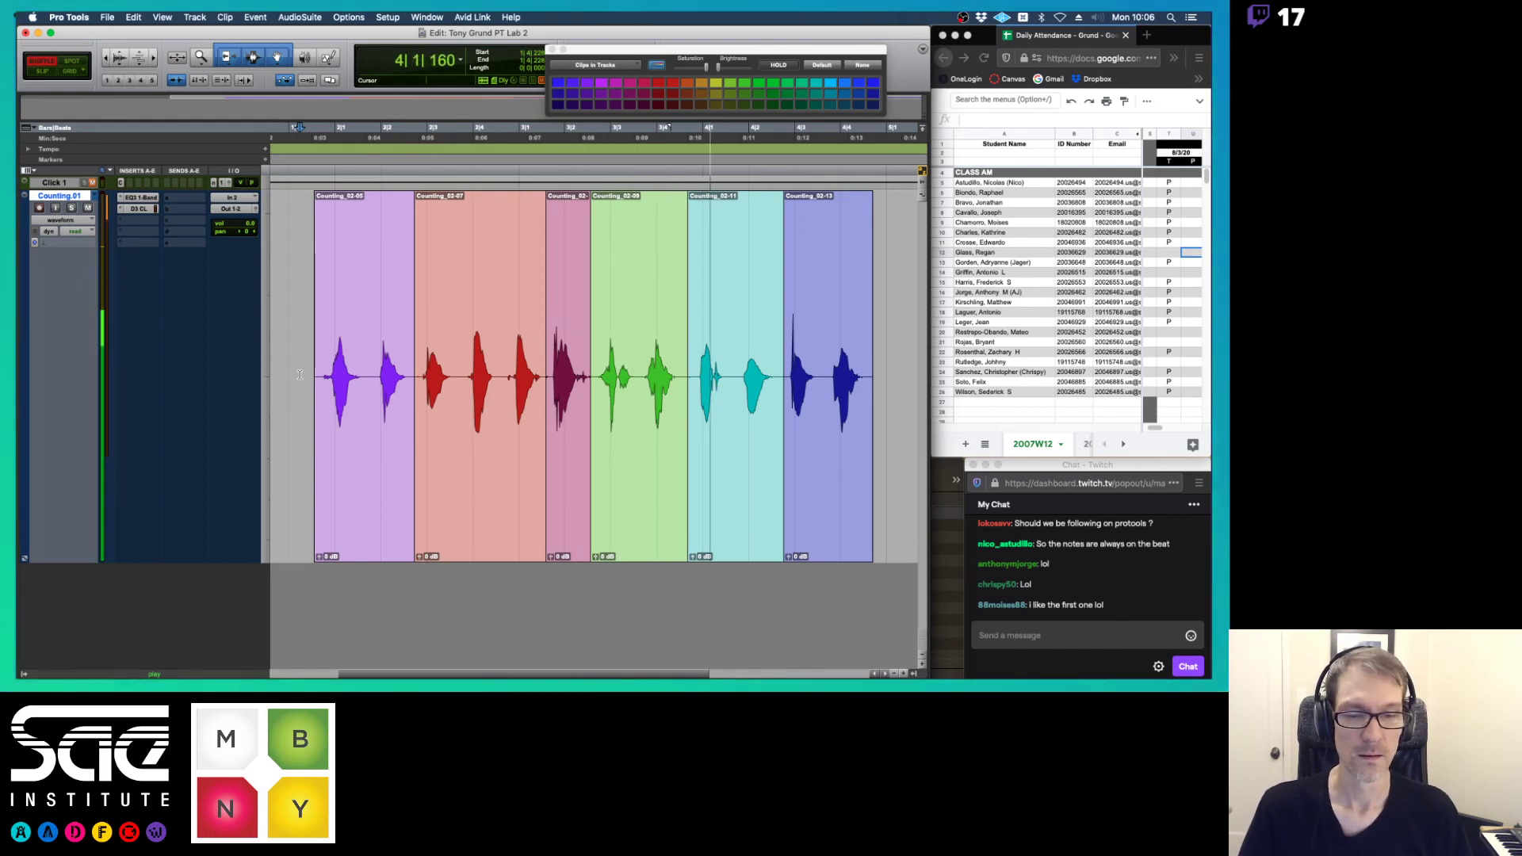
key("space")
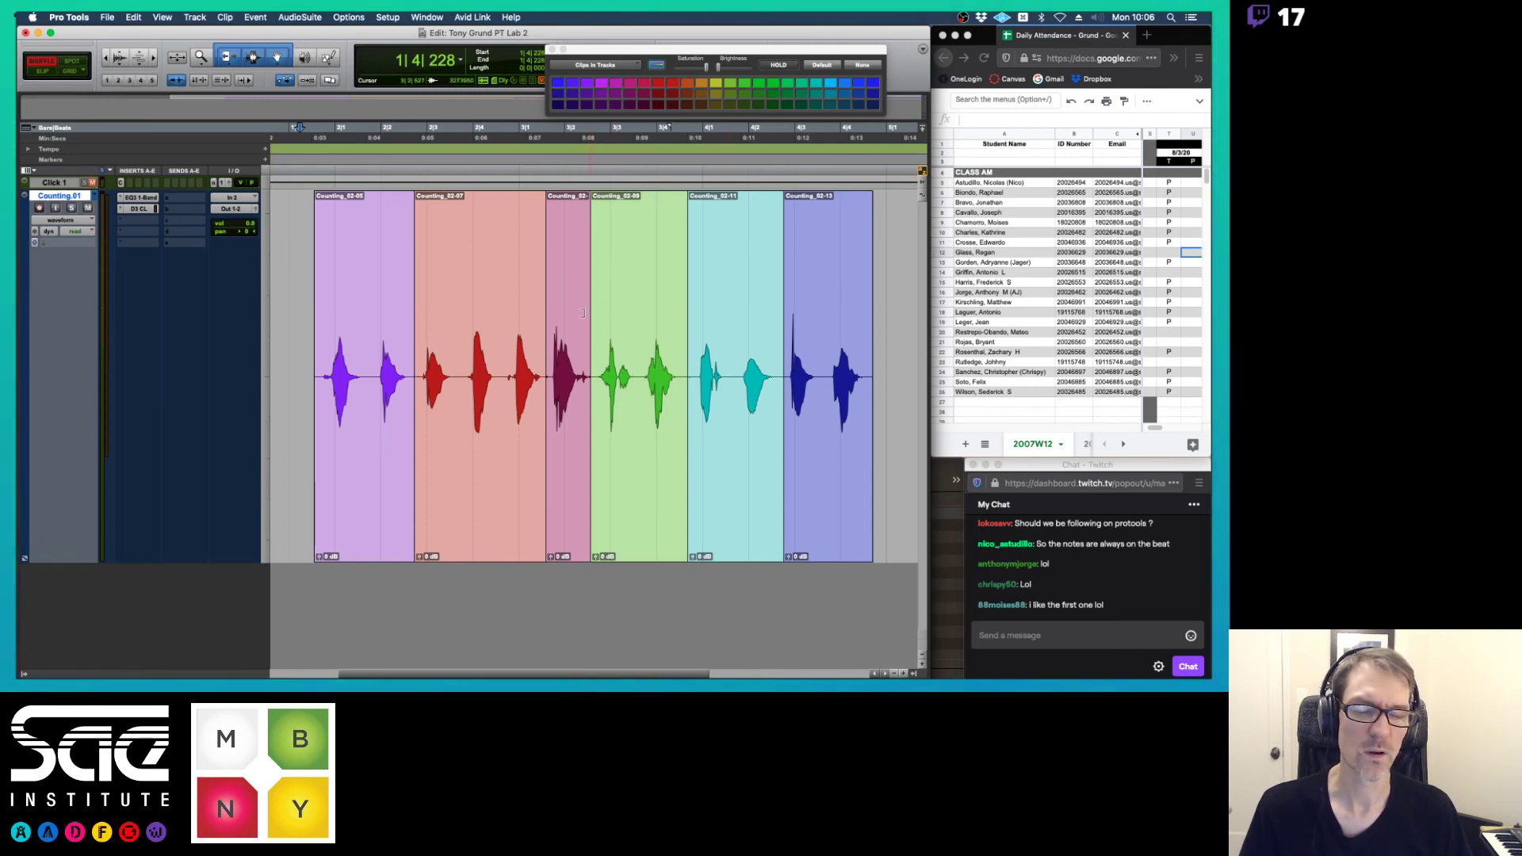
key("super+z")
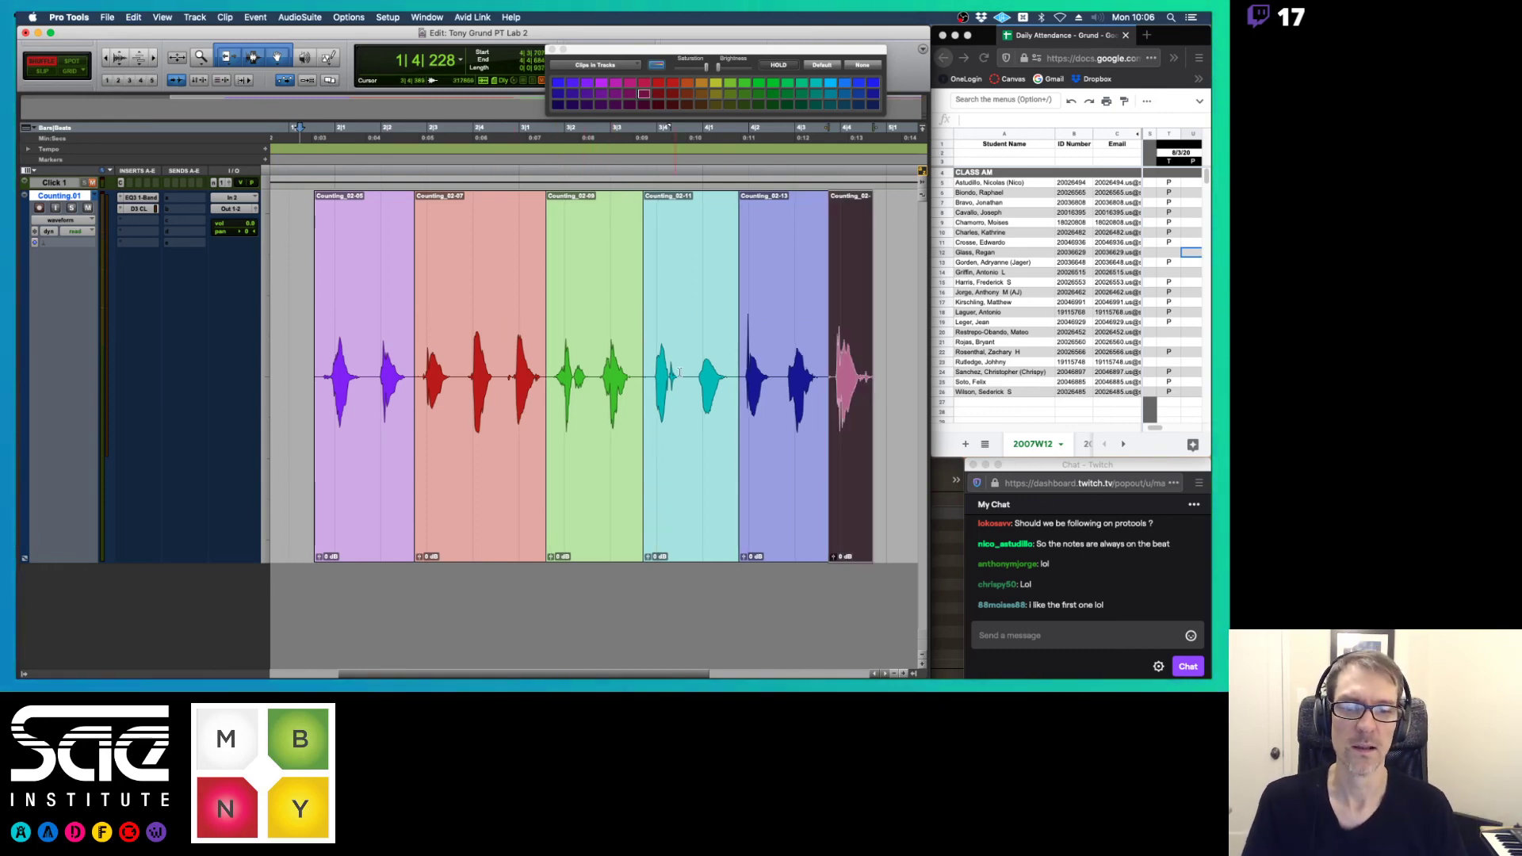
- In Shuffle mode, move the turquoise clip between the purple and red clips, play the result, and undo the move
left_click_drag(687, 529, 471, 544)
key("space")
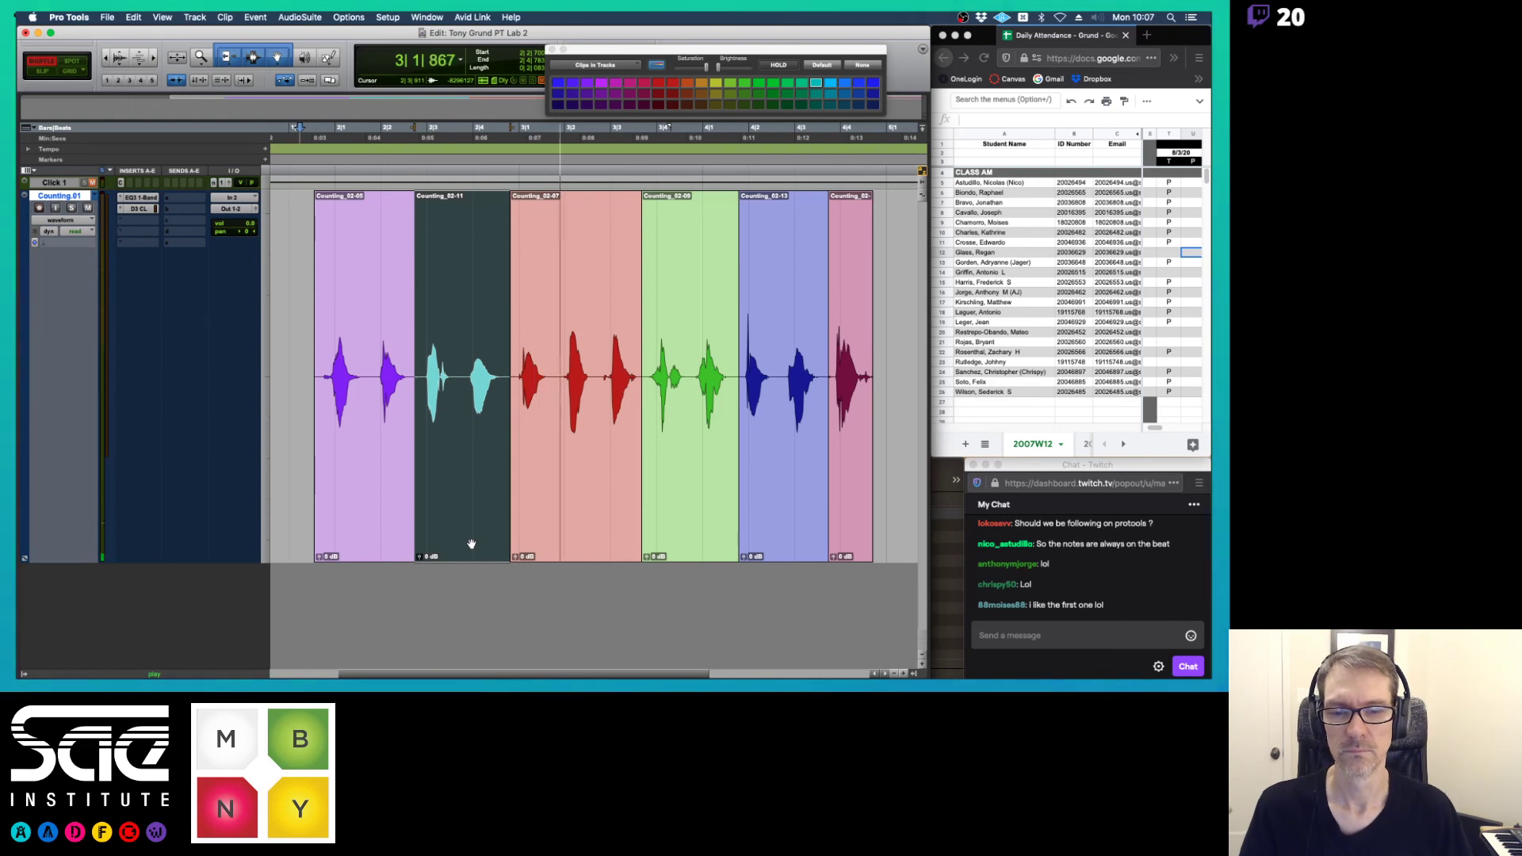
key("space")
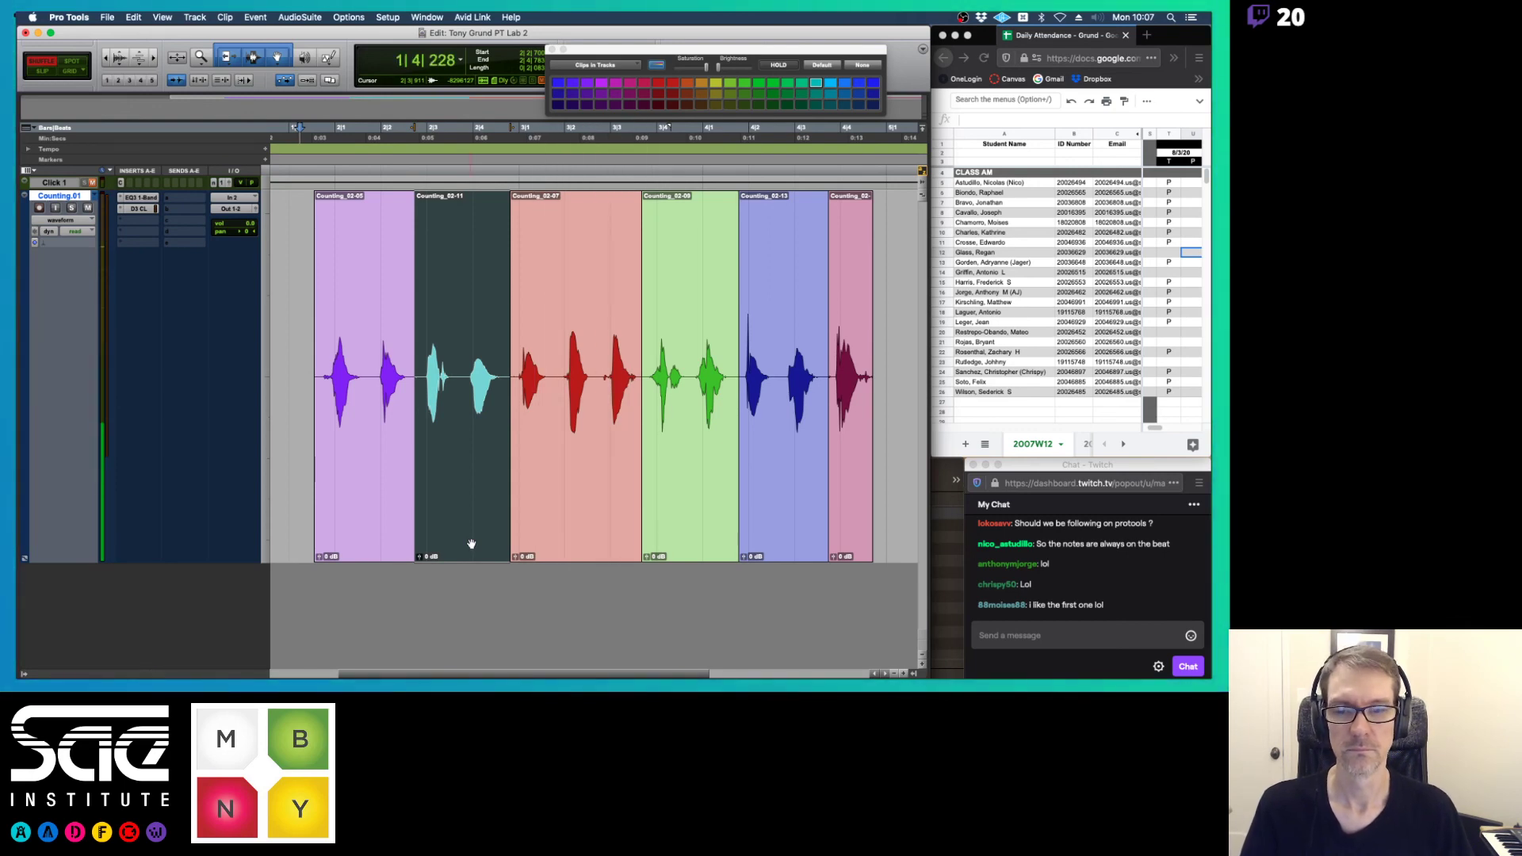
key("super+z")
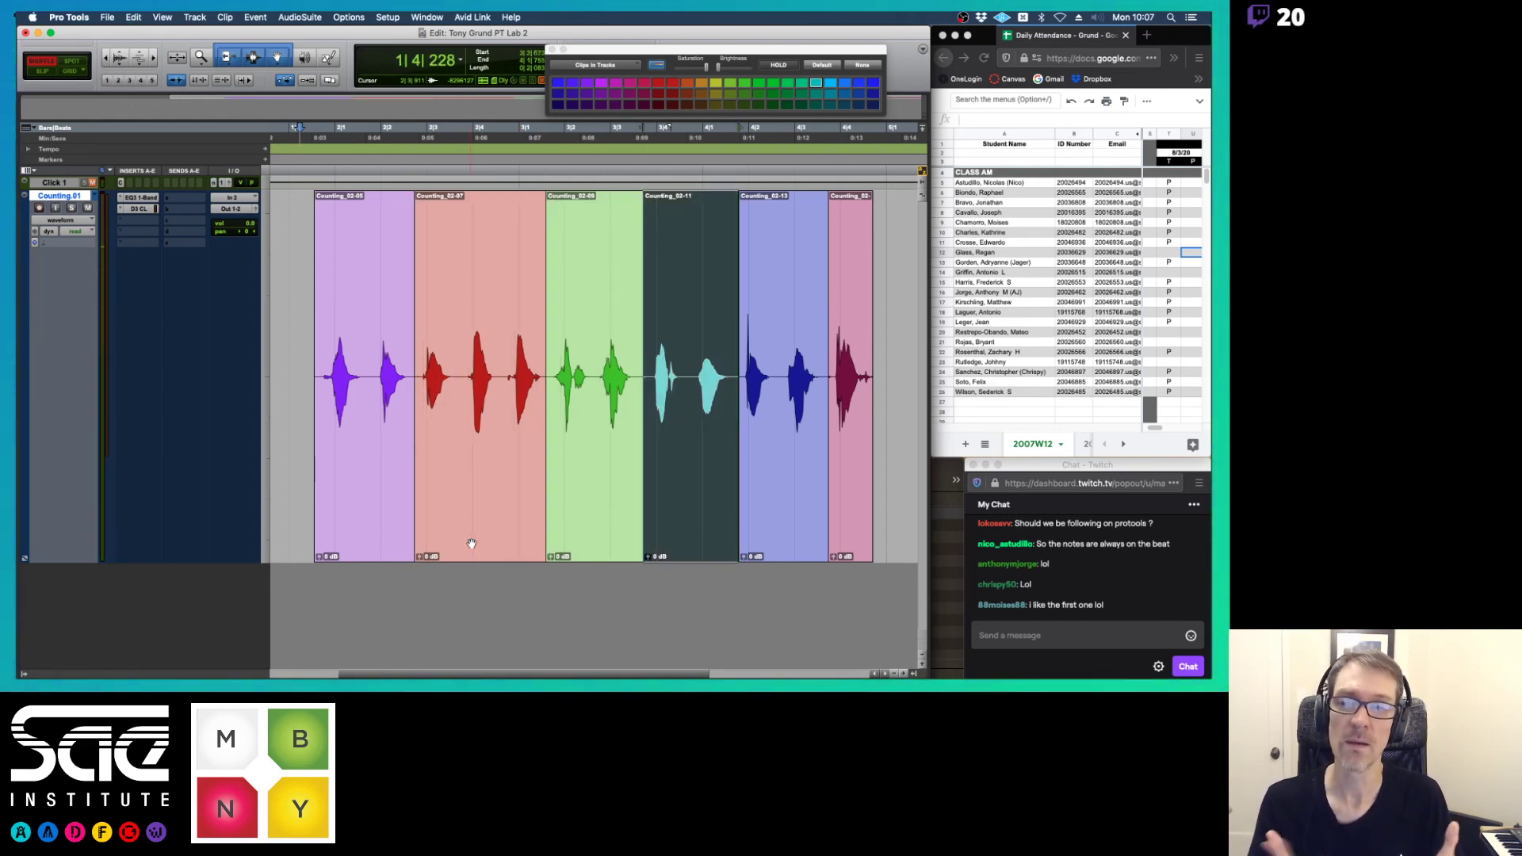
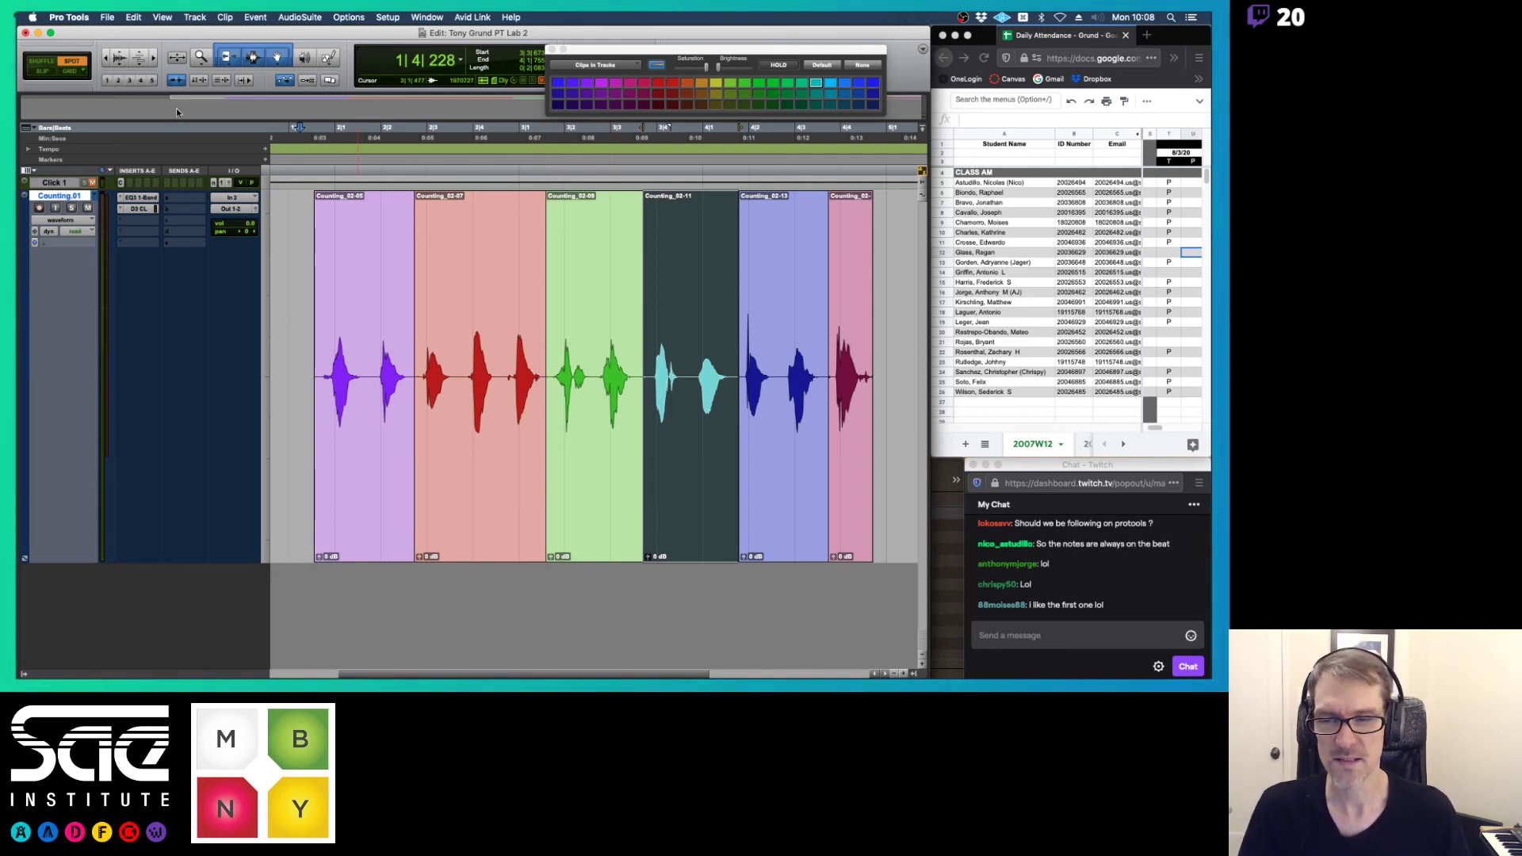
- In Spot mode, place the green clip at a start of bar 15 in Bars|Beats, and undo the placement
left_click(601, 539)
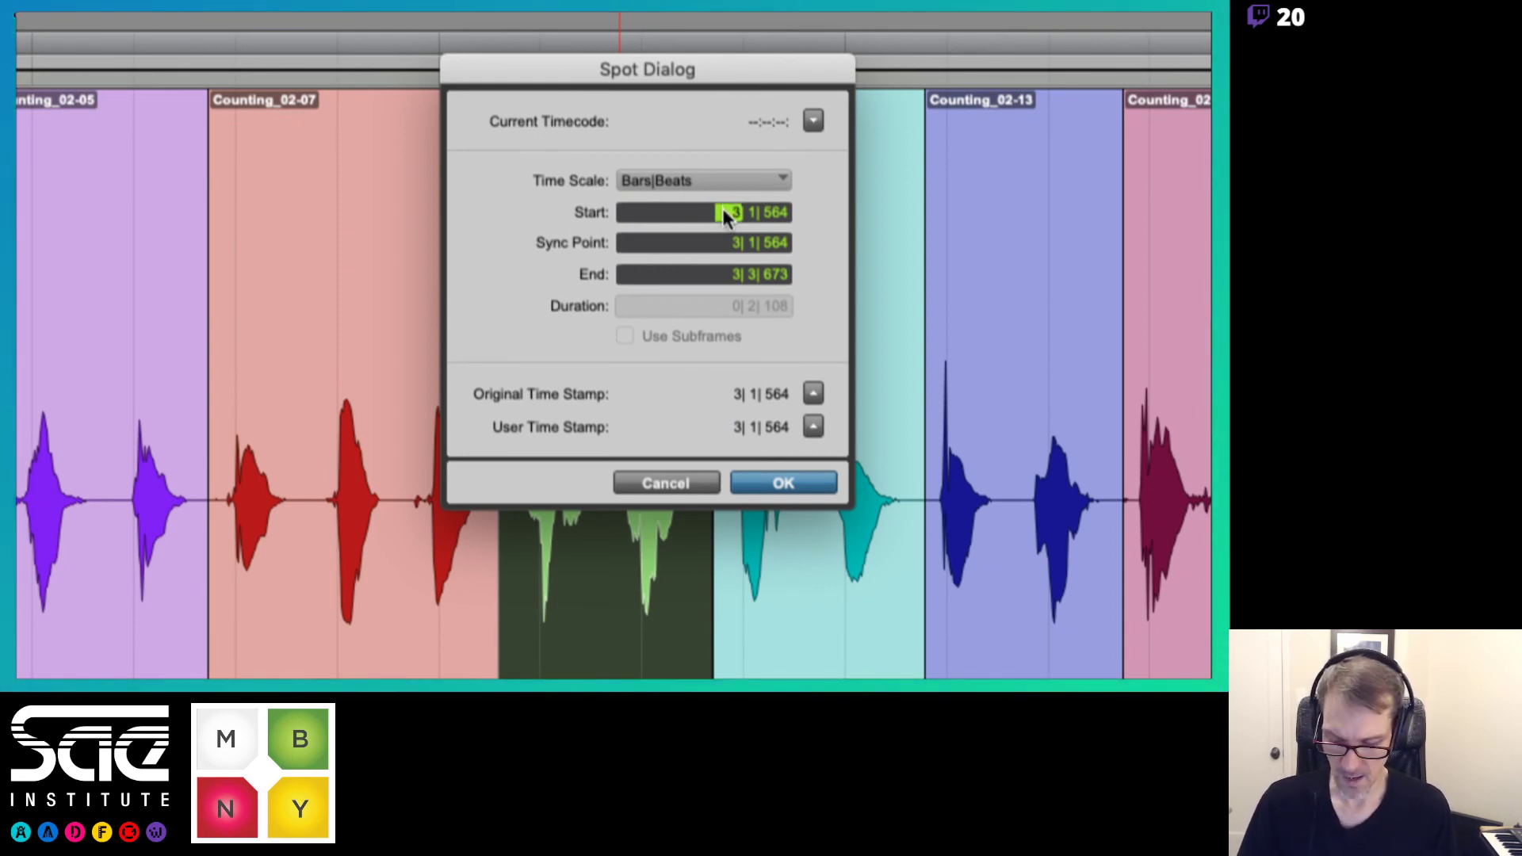
type("15")
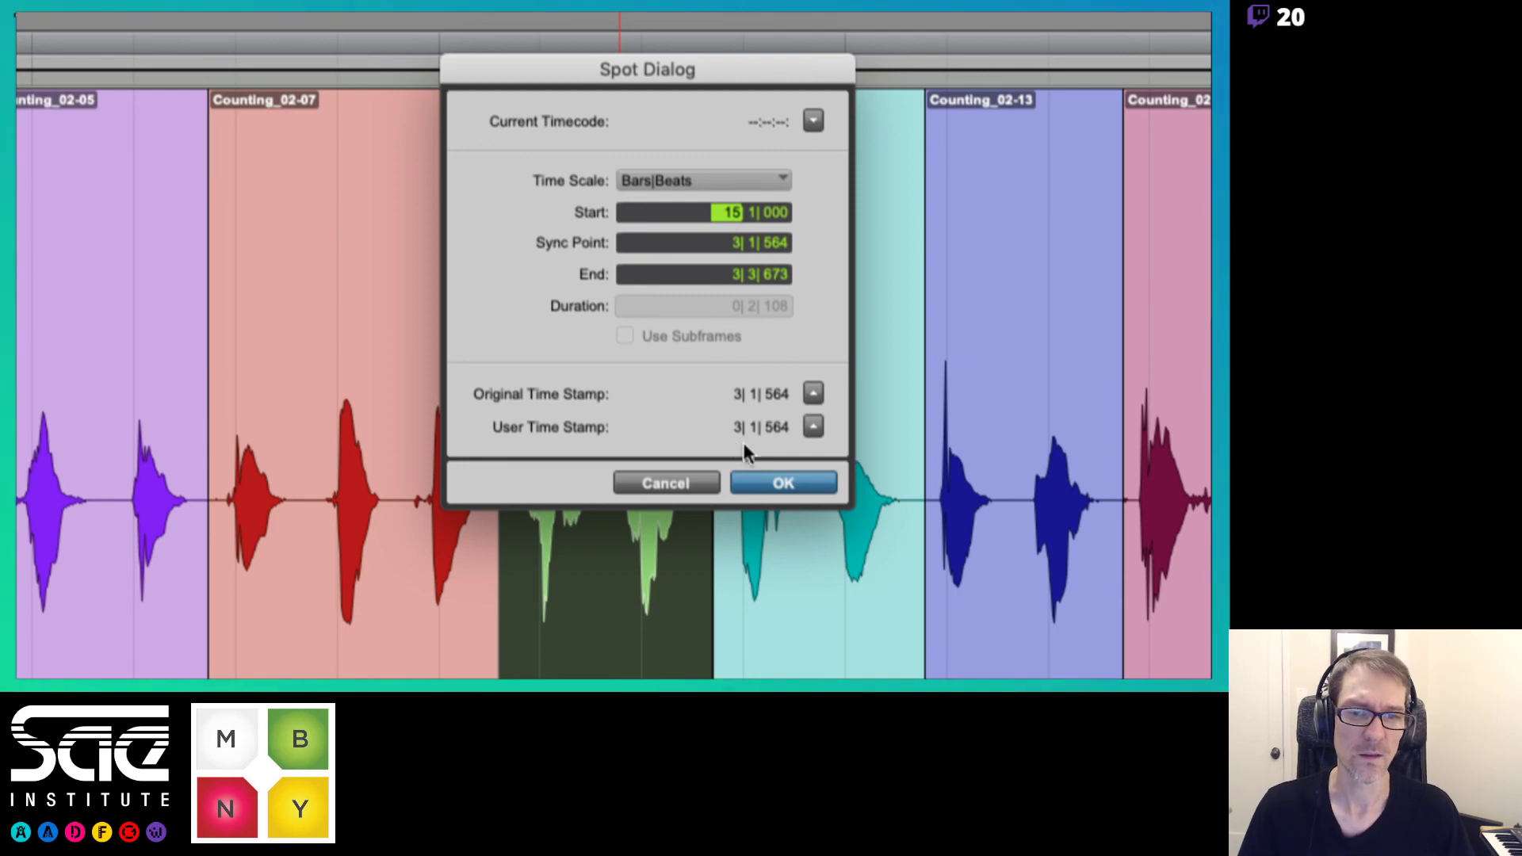
left_click(765, 487)
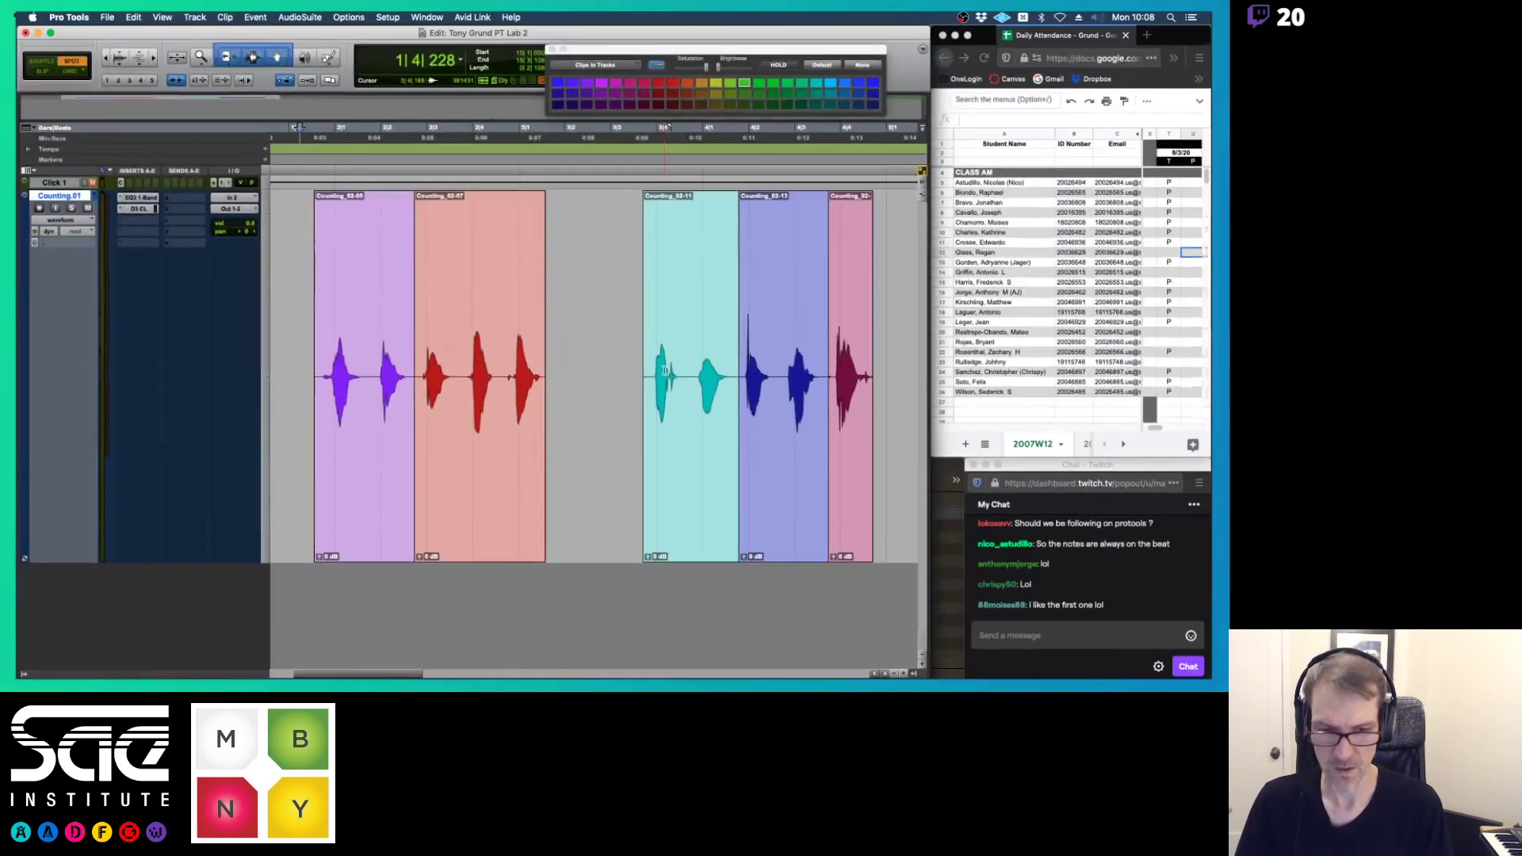
key("r")
key("r")
key("r")
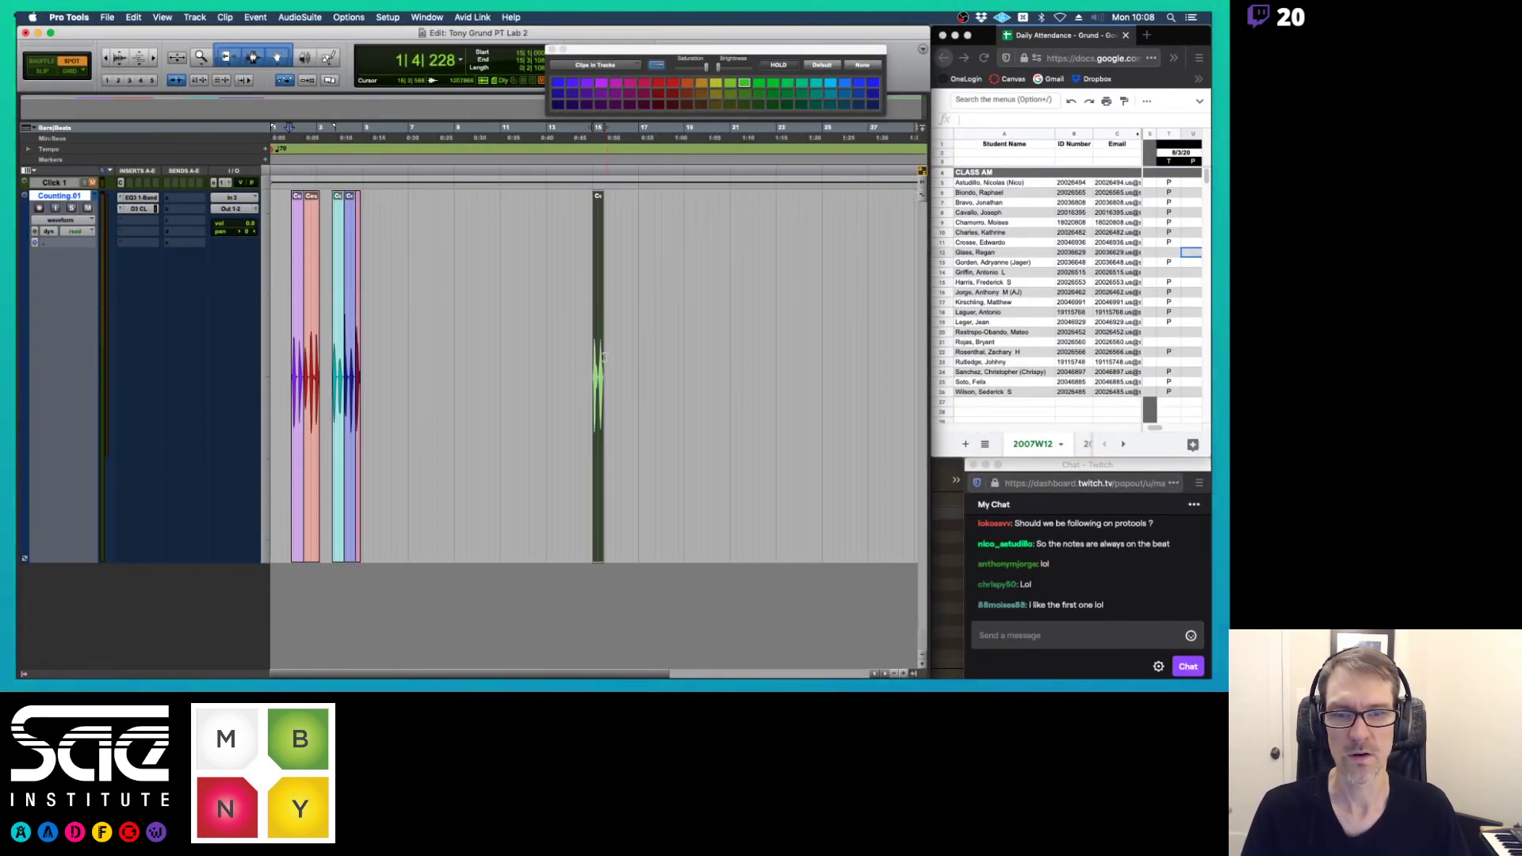
key("super+z")
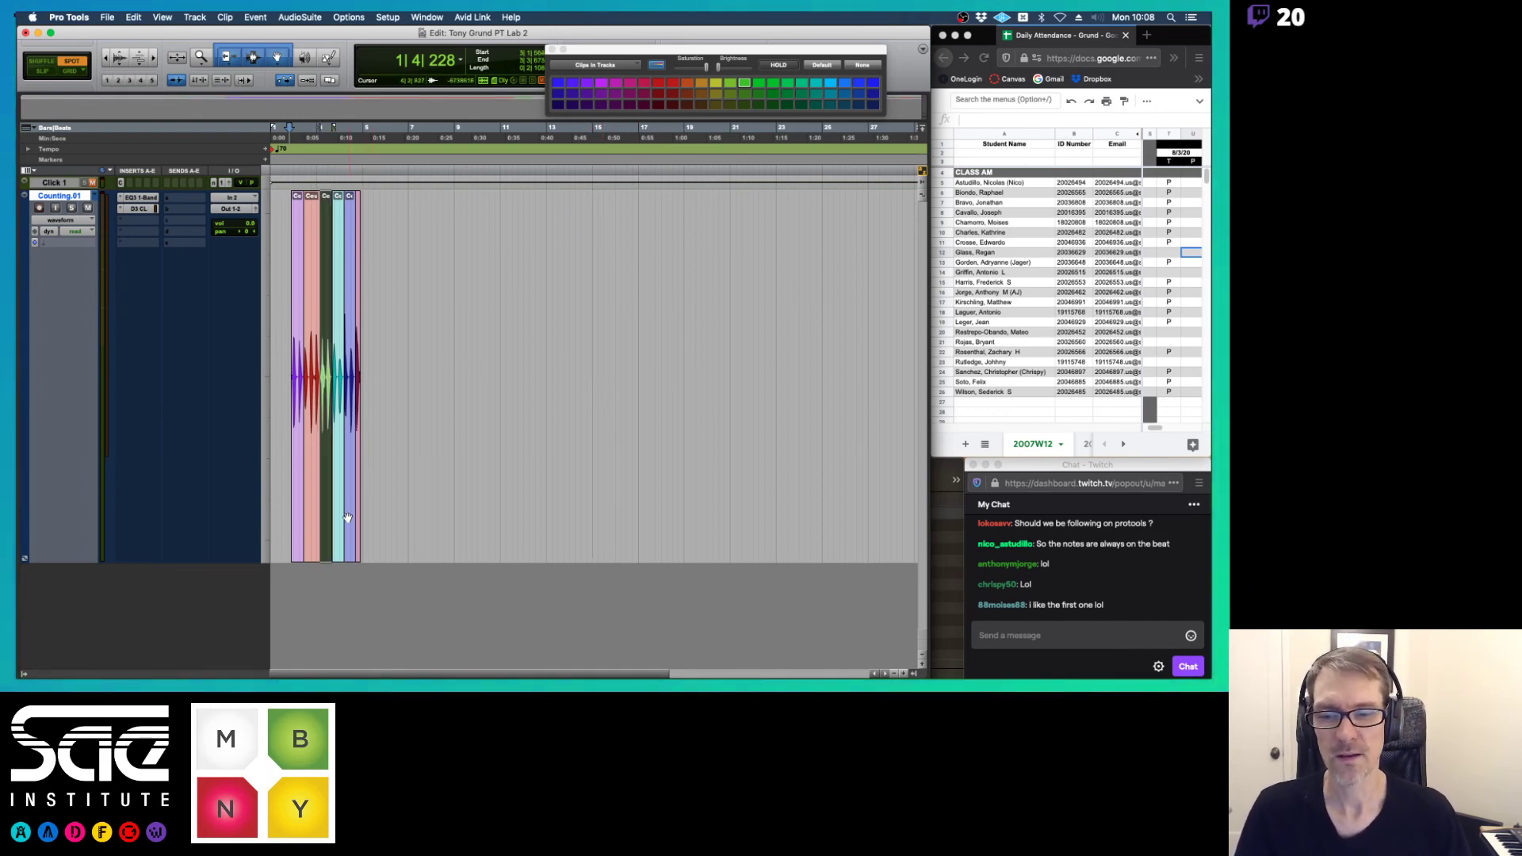
- Show the clip list, spot Counting_02-13 onto the track at 1:00.000 using the Min:Secs time scale, and undo the placement
left_click(915, 674)
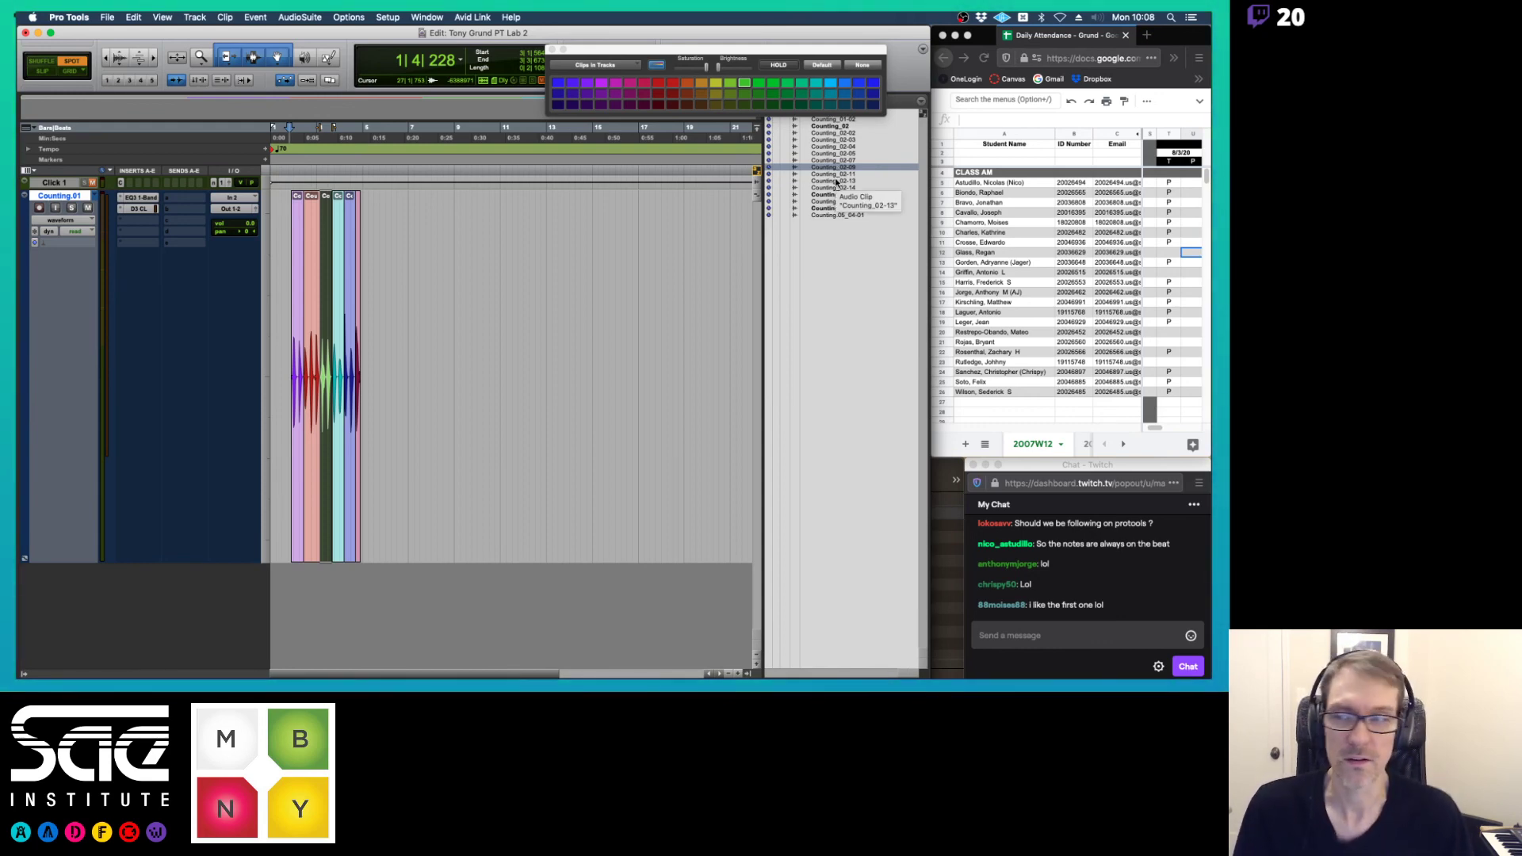
left_click_drag(836, 182, 601, 273)
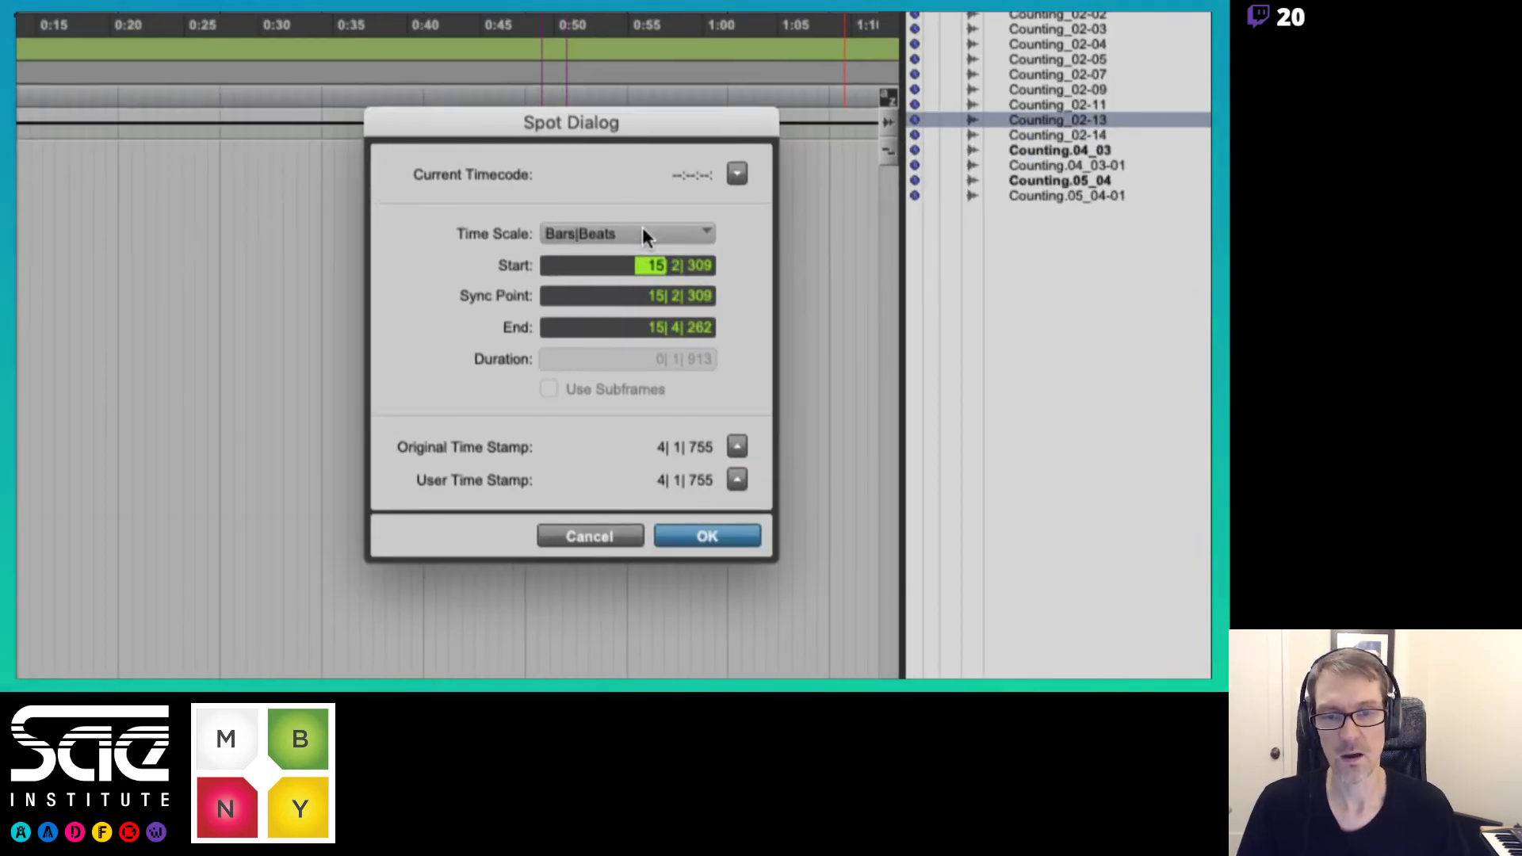
left_click(645, 232)
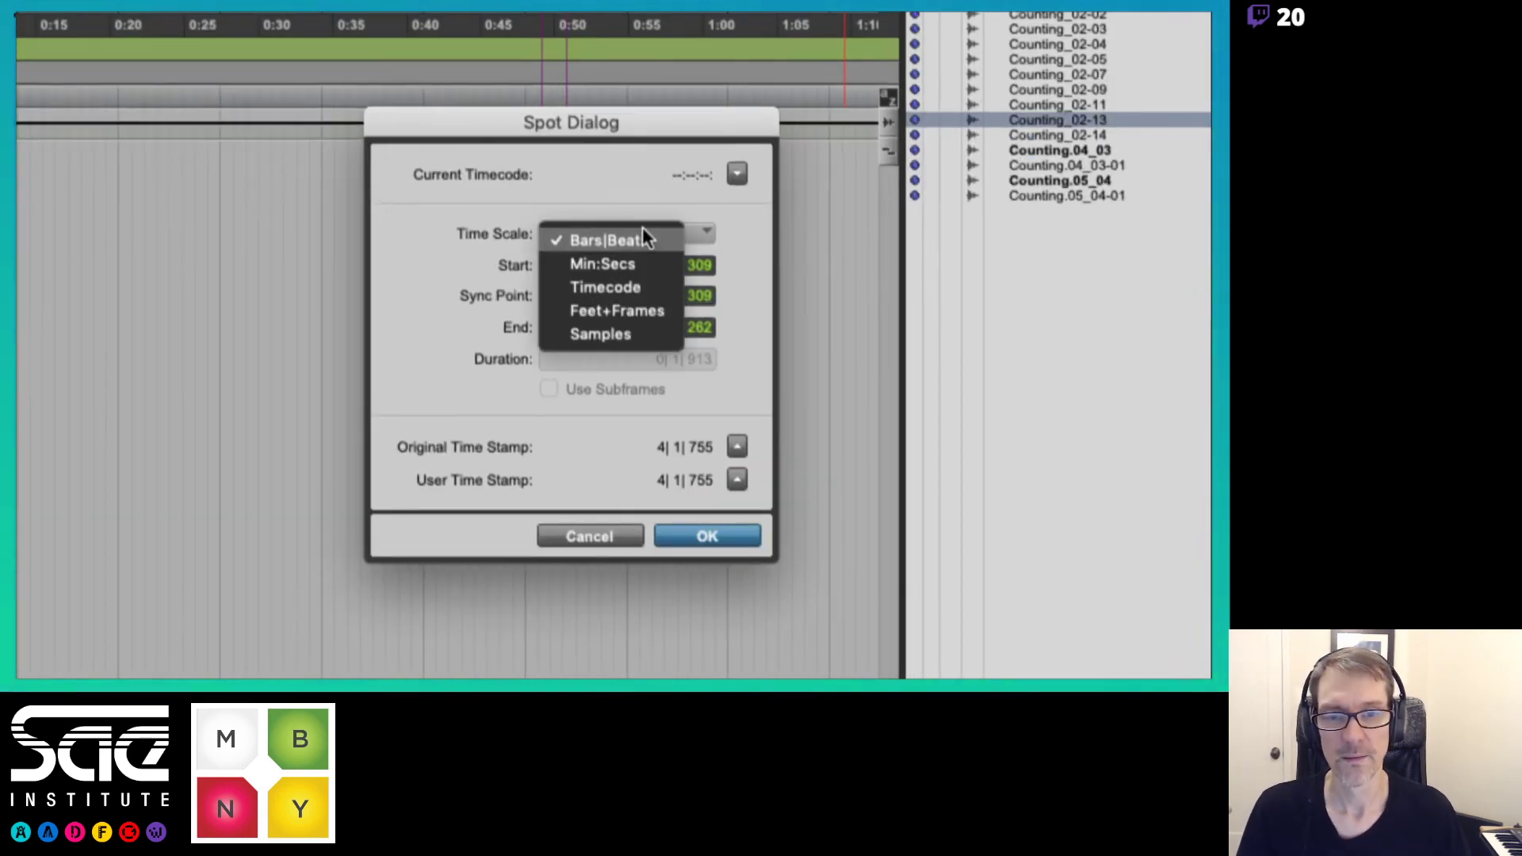
left_click(617, 261)
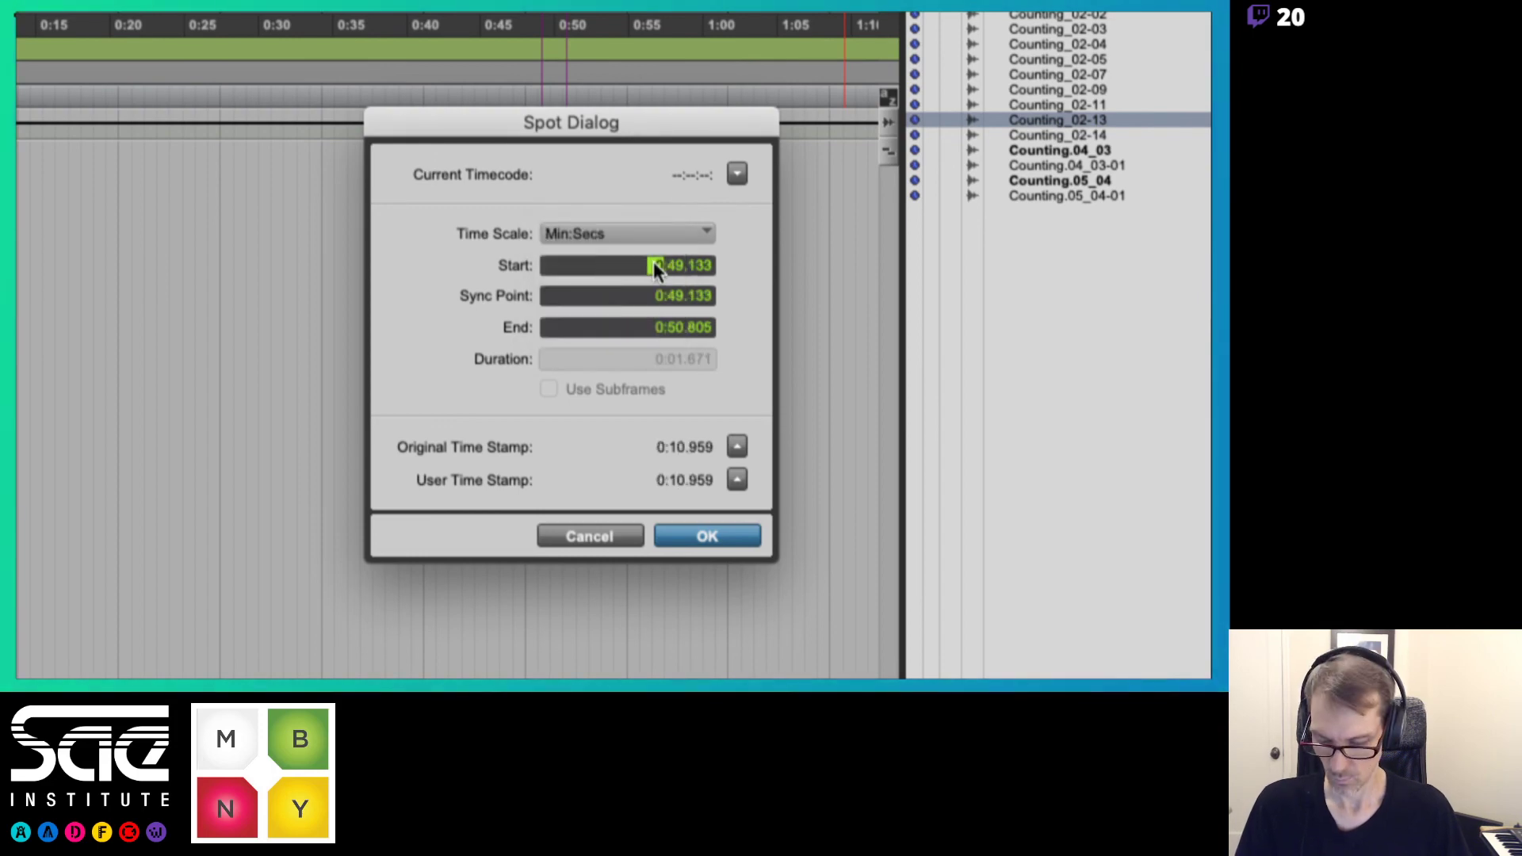
key("period")
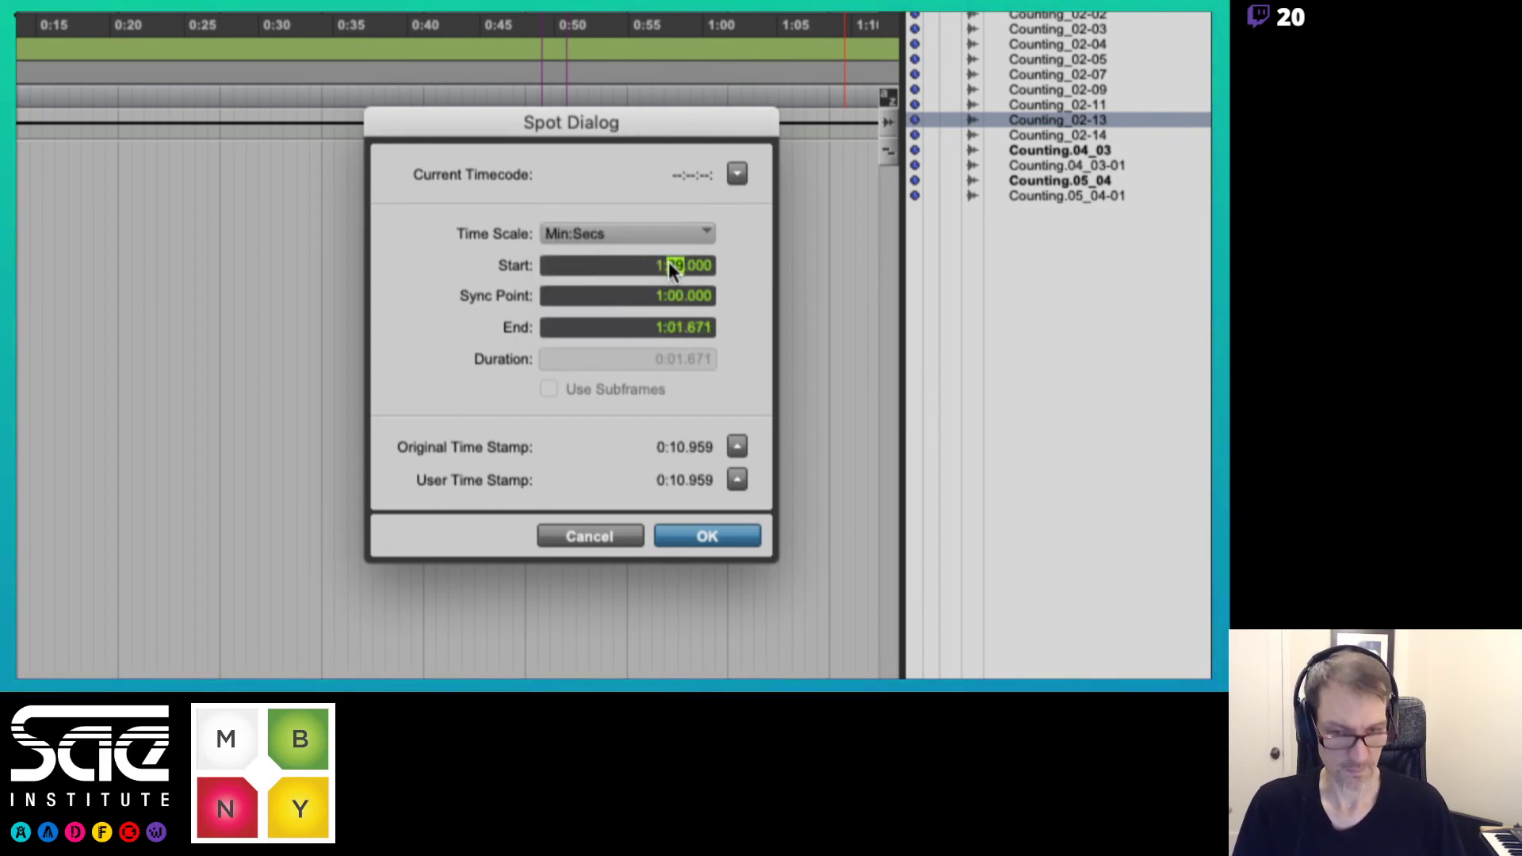
left_click(701, 533)
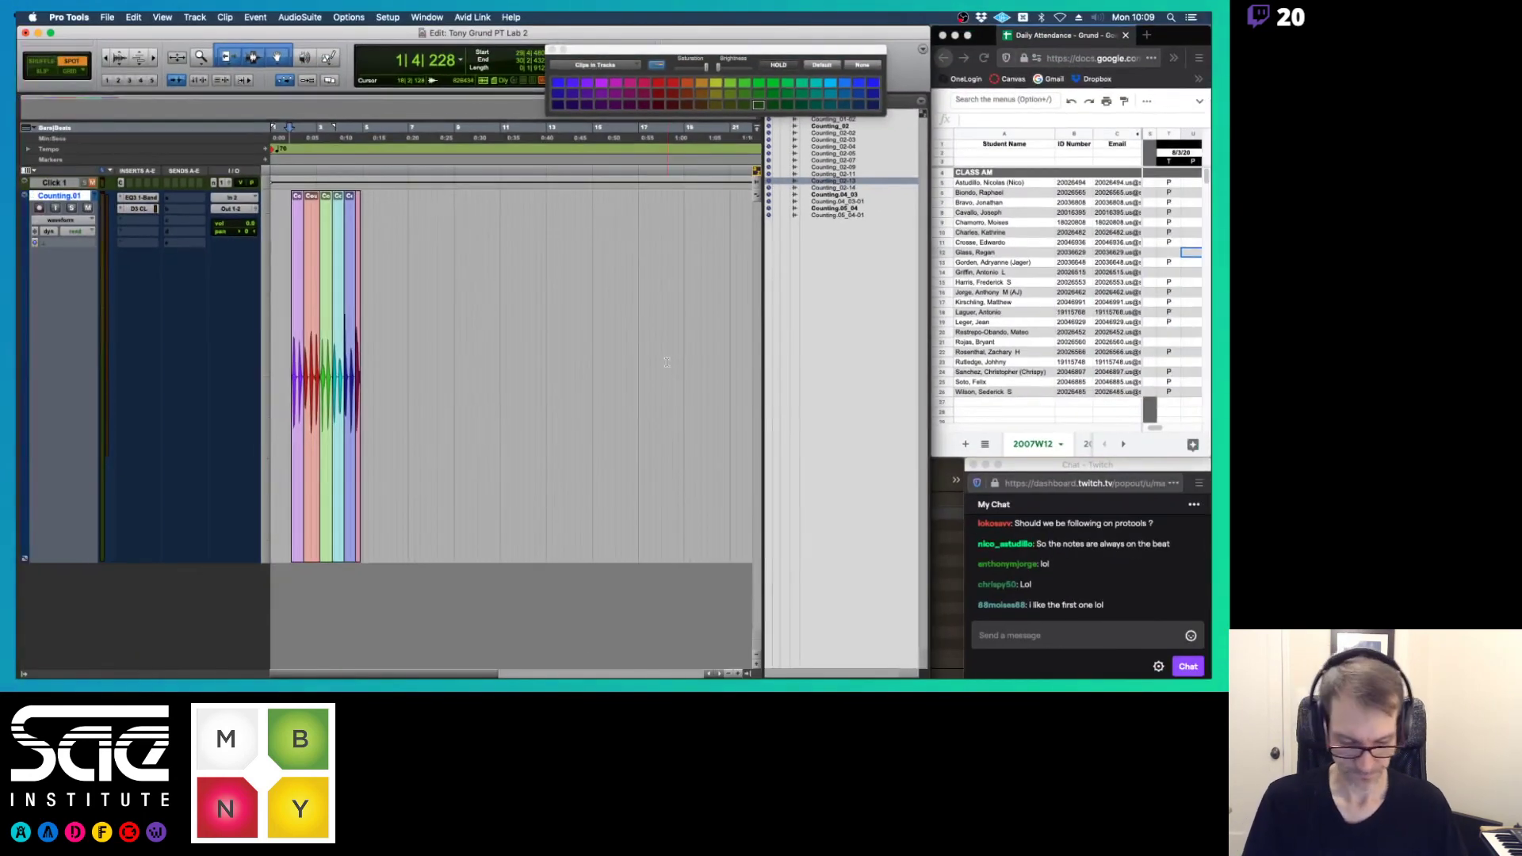
key("super+bracketleft")
key("super+bracketleft")
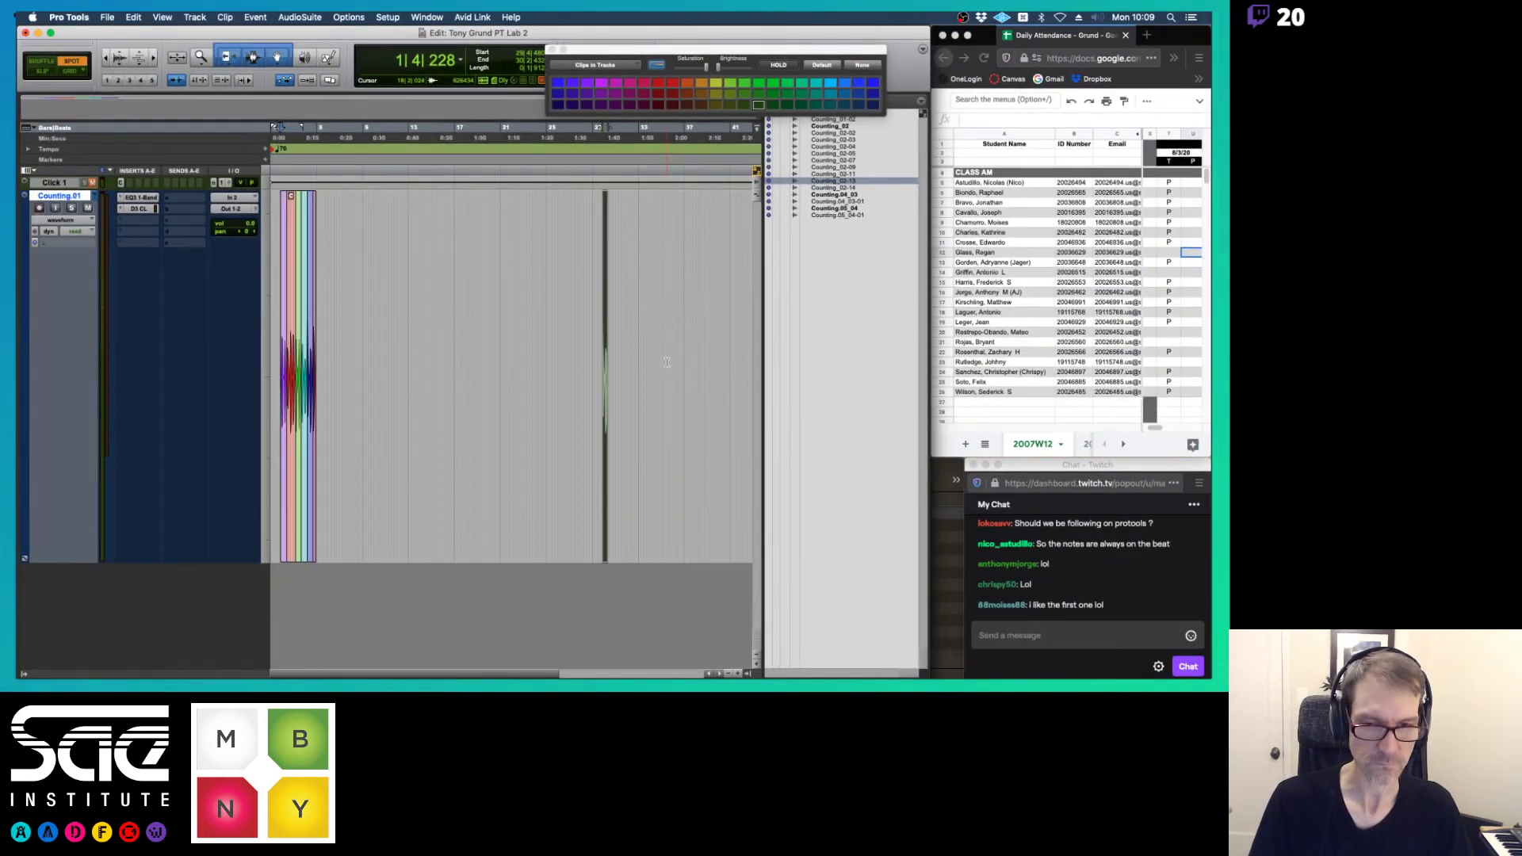
key("super+bracketright")
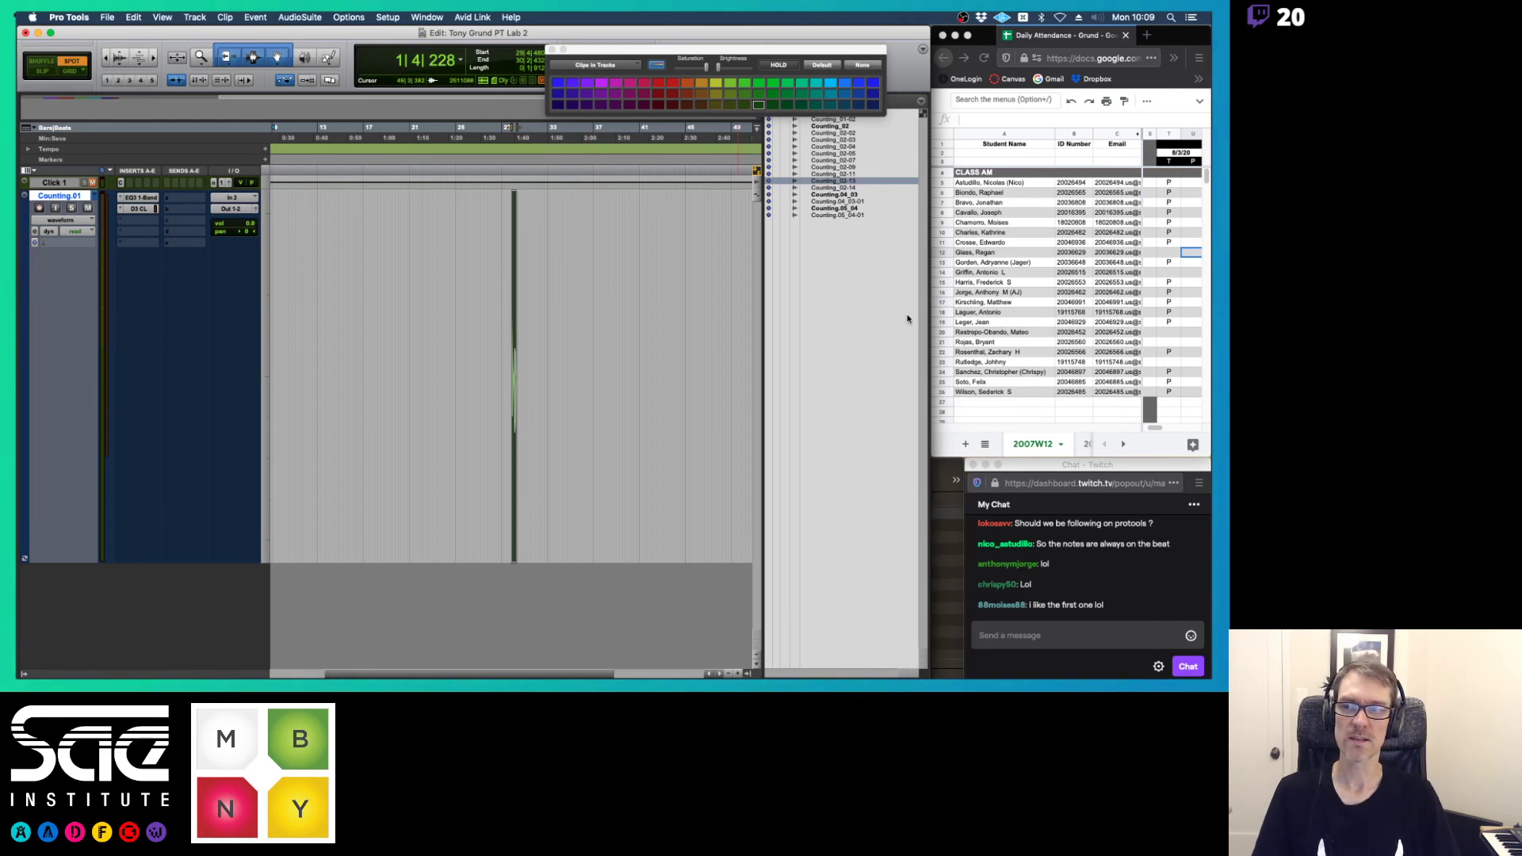
key("super+z")
scroll(713, 341, "left", 3)
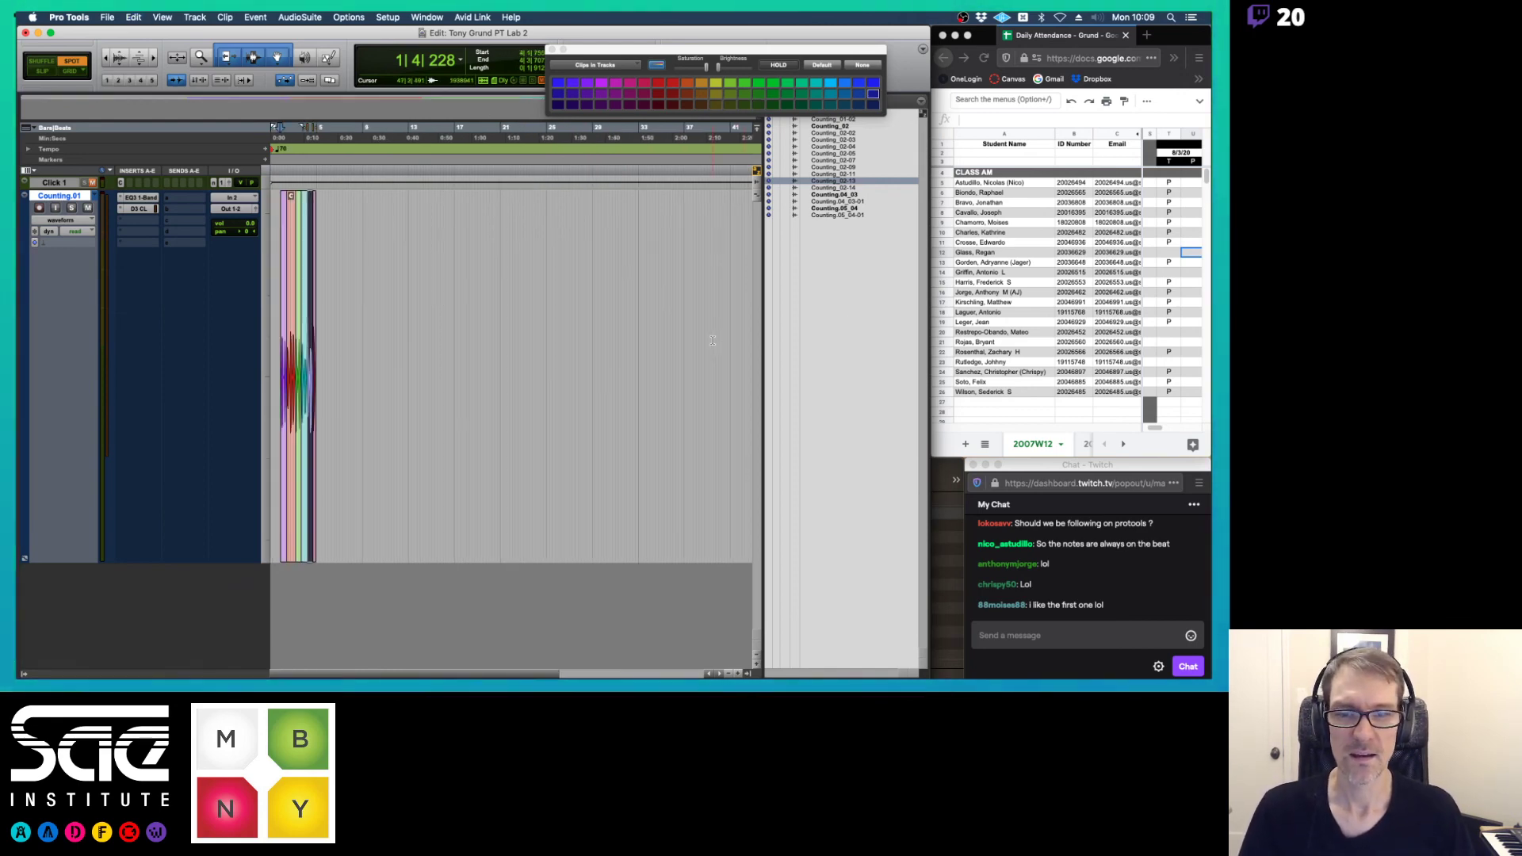
- Select the green clip and zoom in on the counting clips
left_click(297, 406)
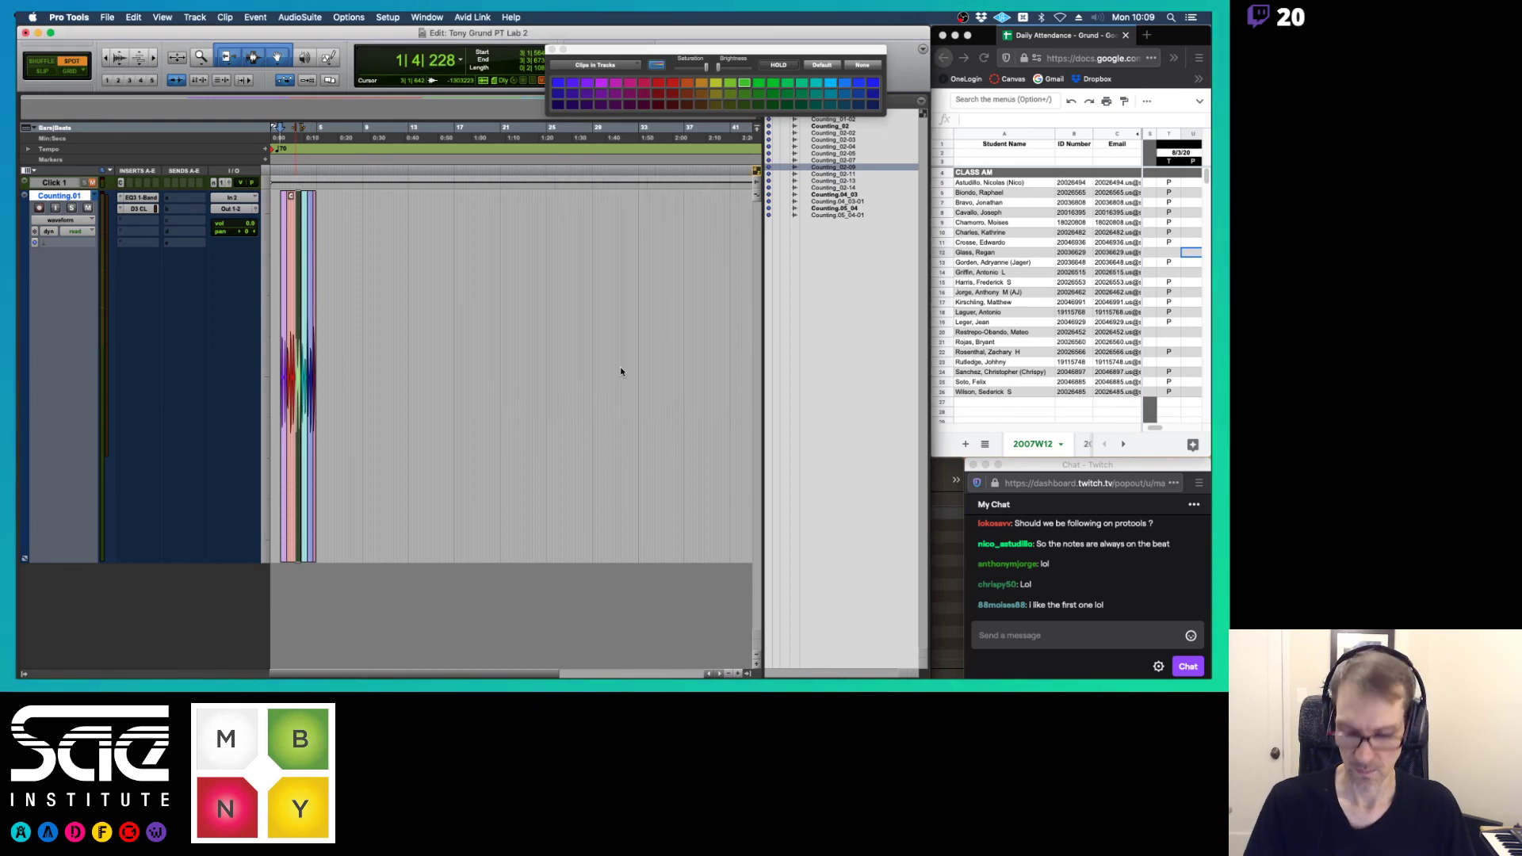
left_click(621, 370)
key("super+bracketright")
key("super+bracketright")
key("super+bracketright")
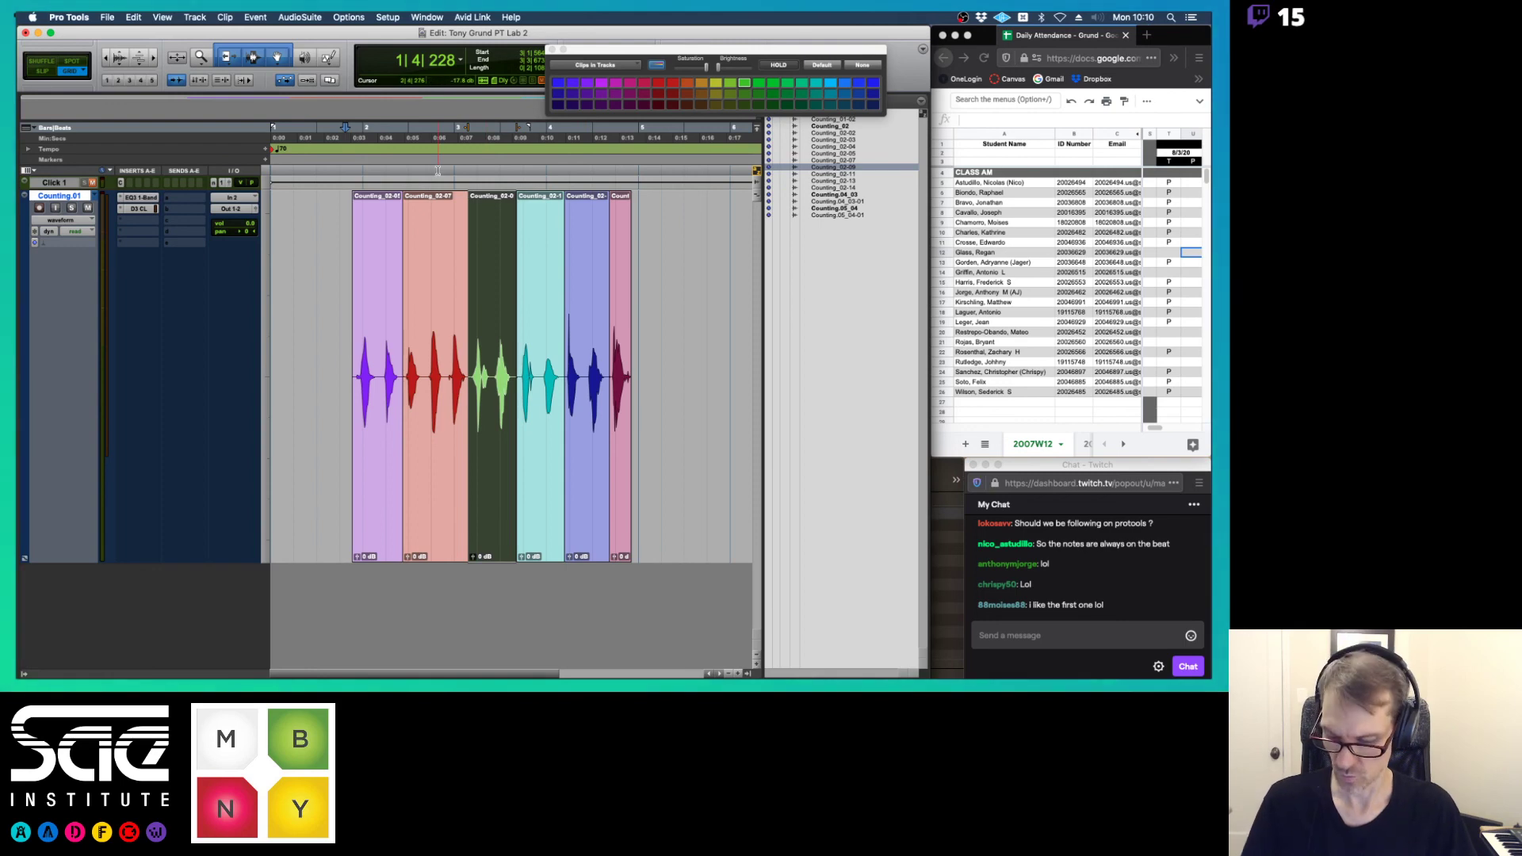
- Switch to the notes PDF in Preview, review the edit modes, tools and Grabber pages, and return to Pro Tools
key("super+Tab")
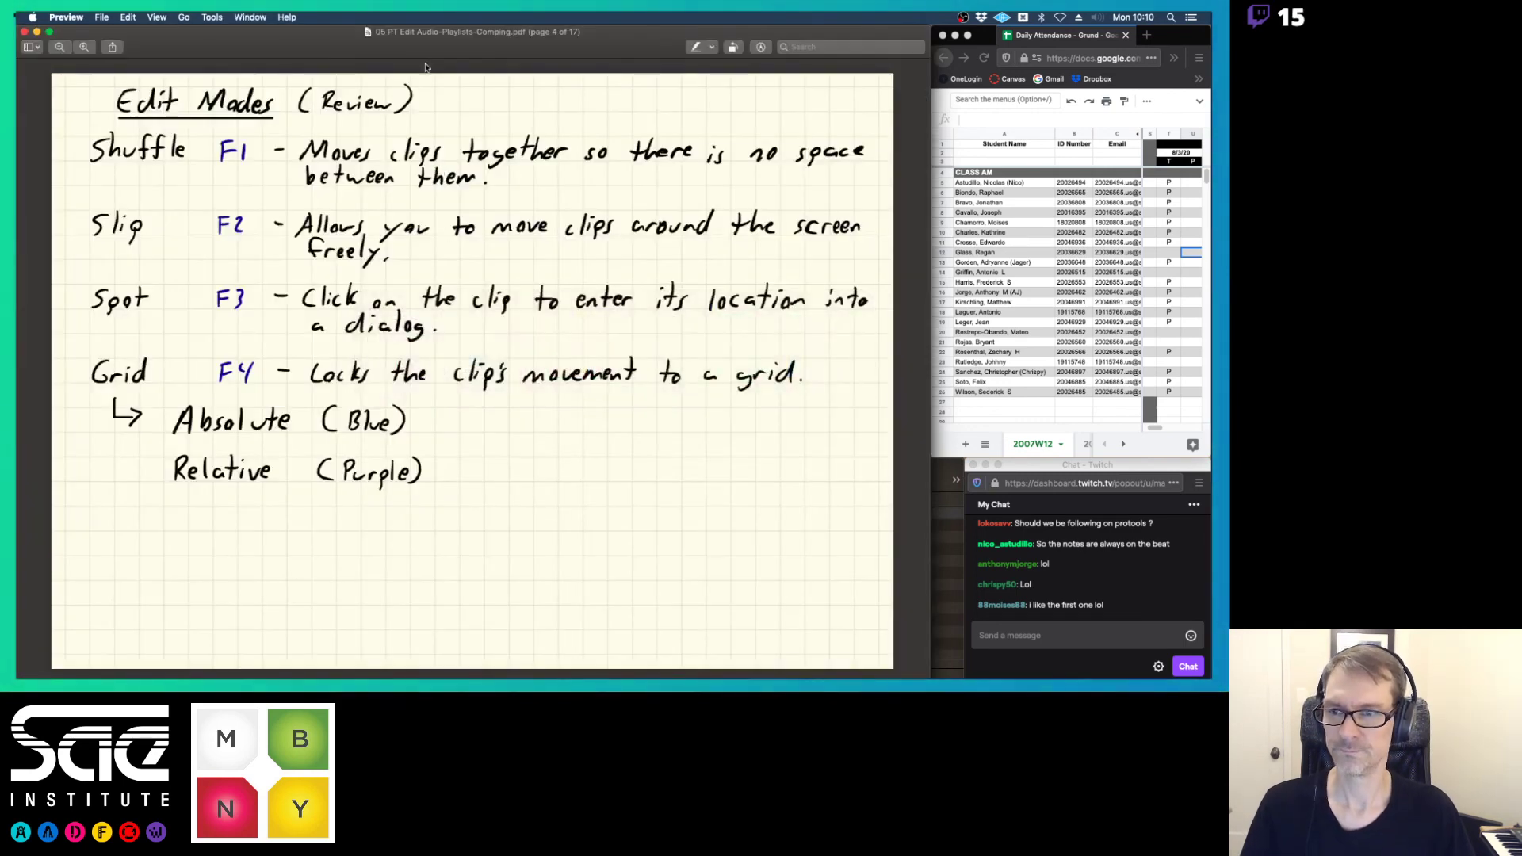
key("Down")
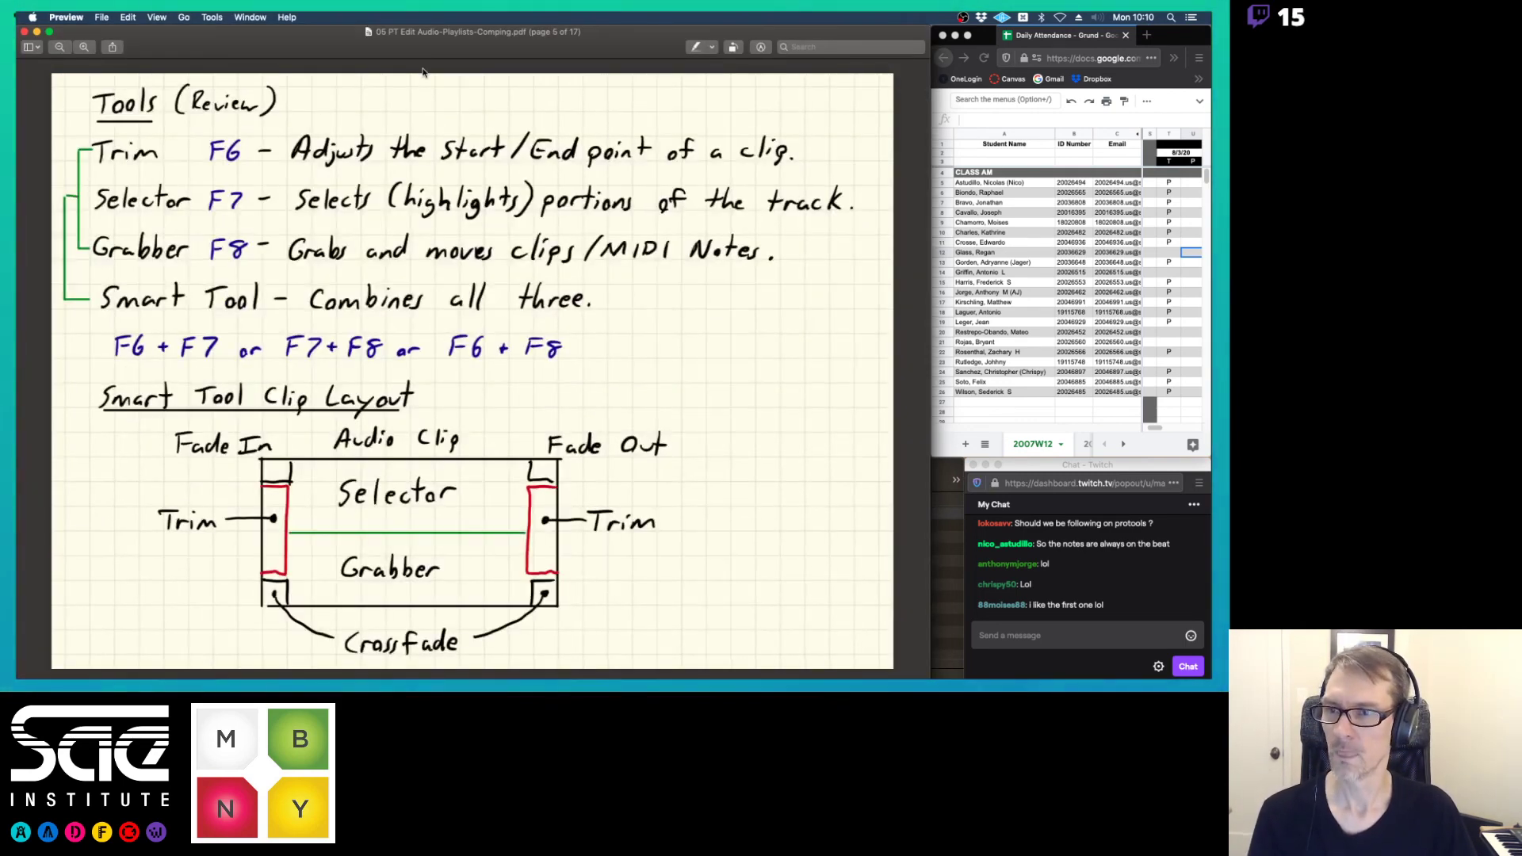
key("Down")
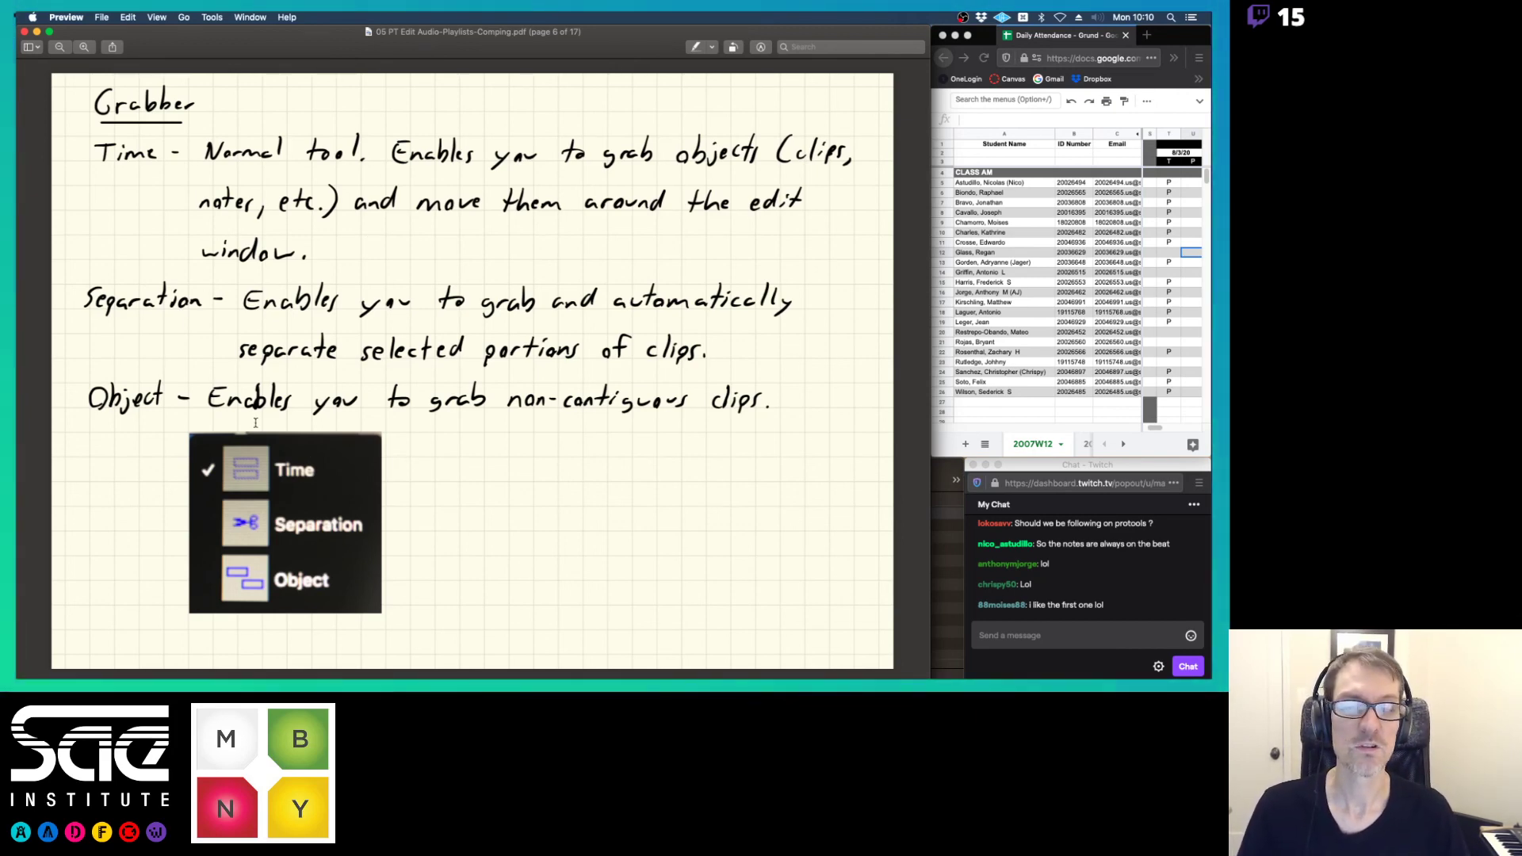
key("super+Tab")
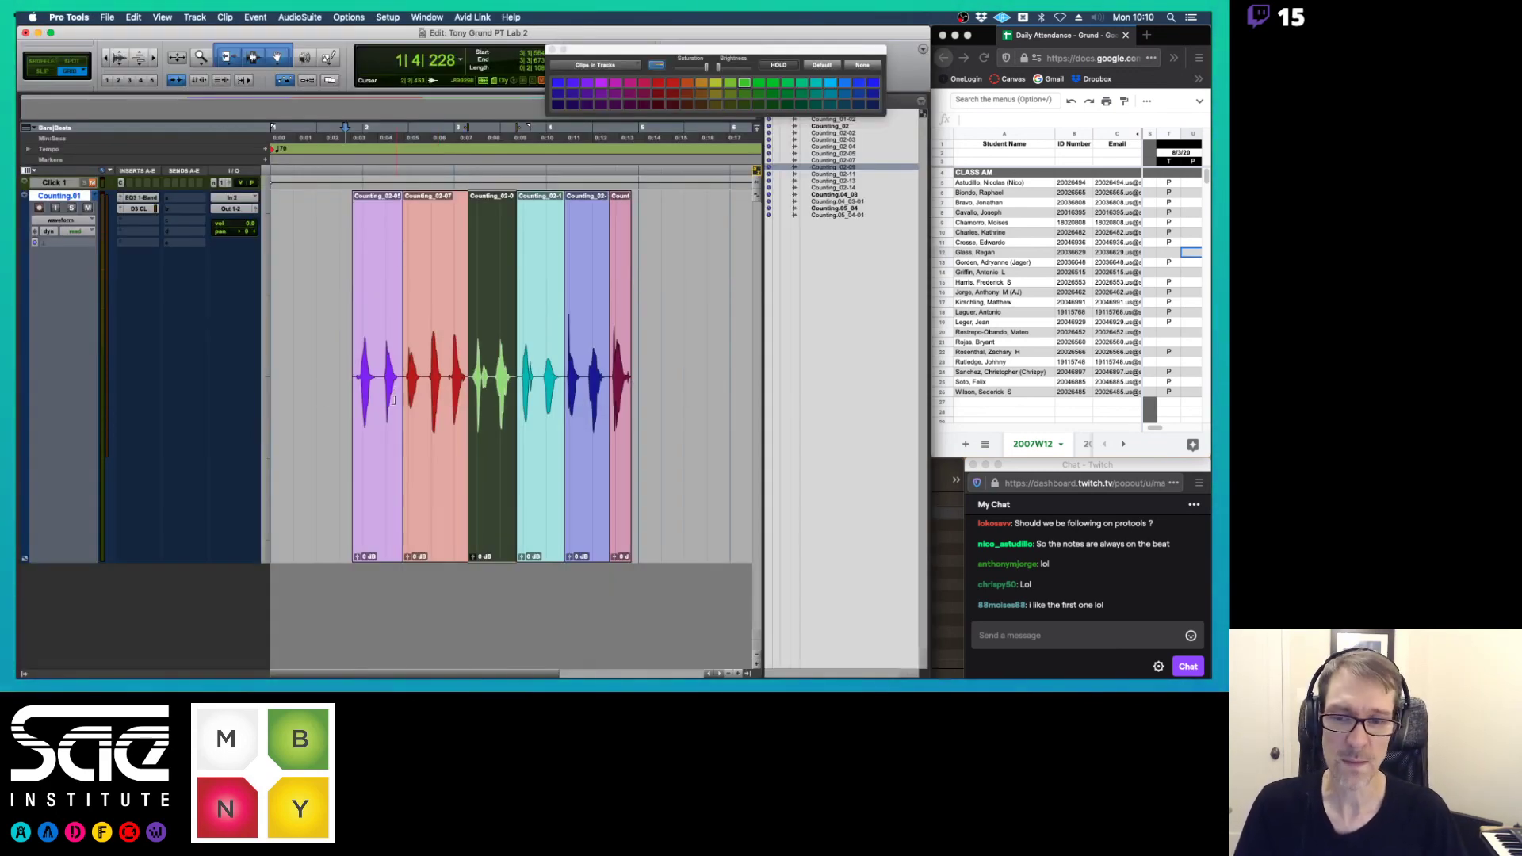
- With the Time Grabber tool, select the contiguous clips from the purple one through the dark blue one
left_click(365, 463)
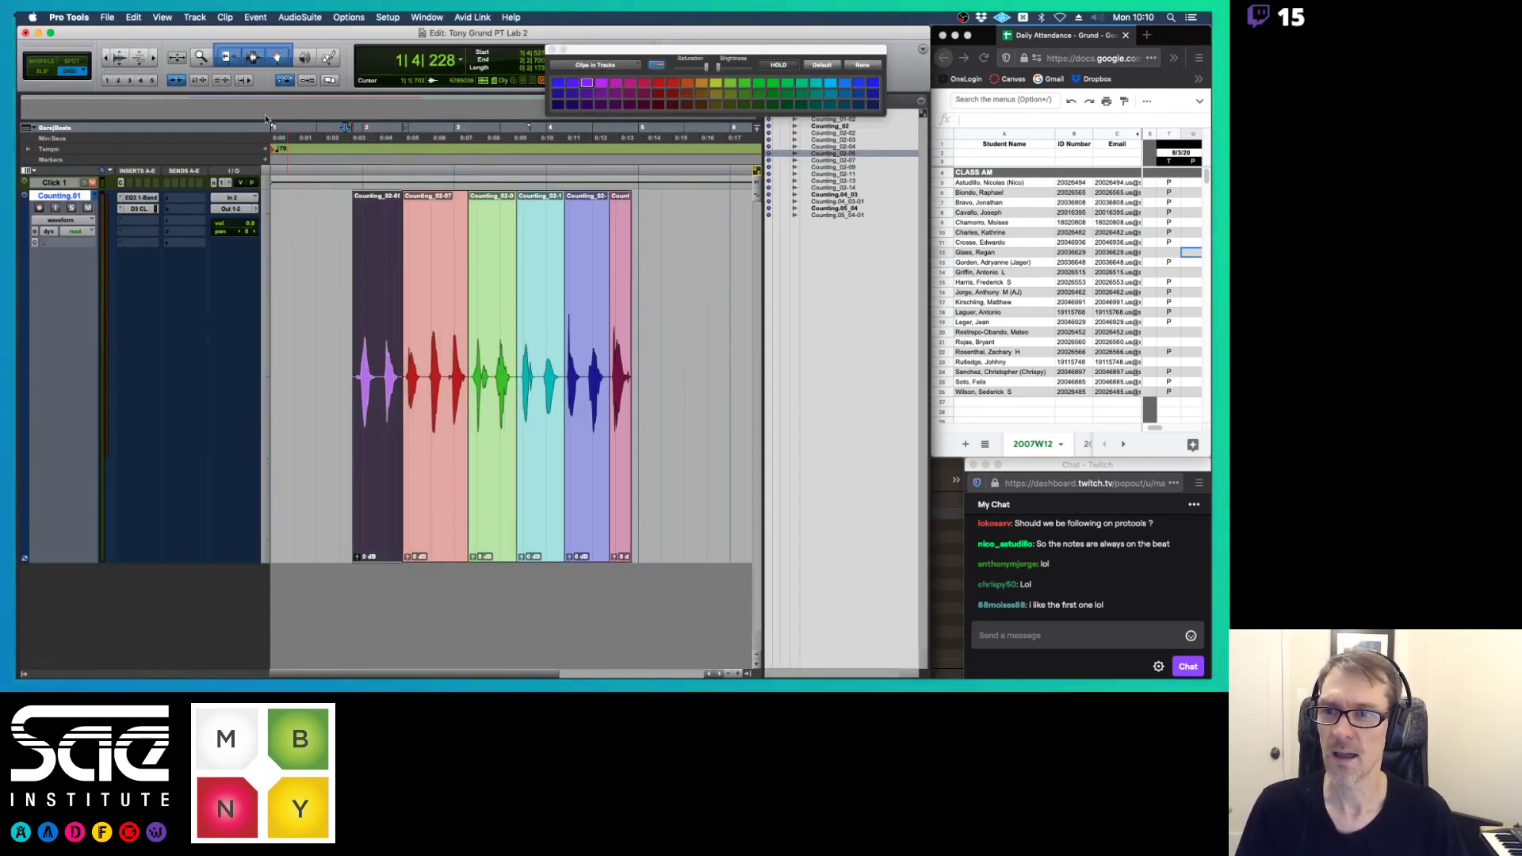
left_click(276, 58)
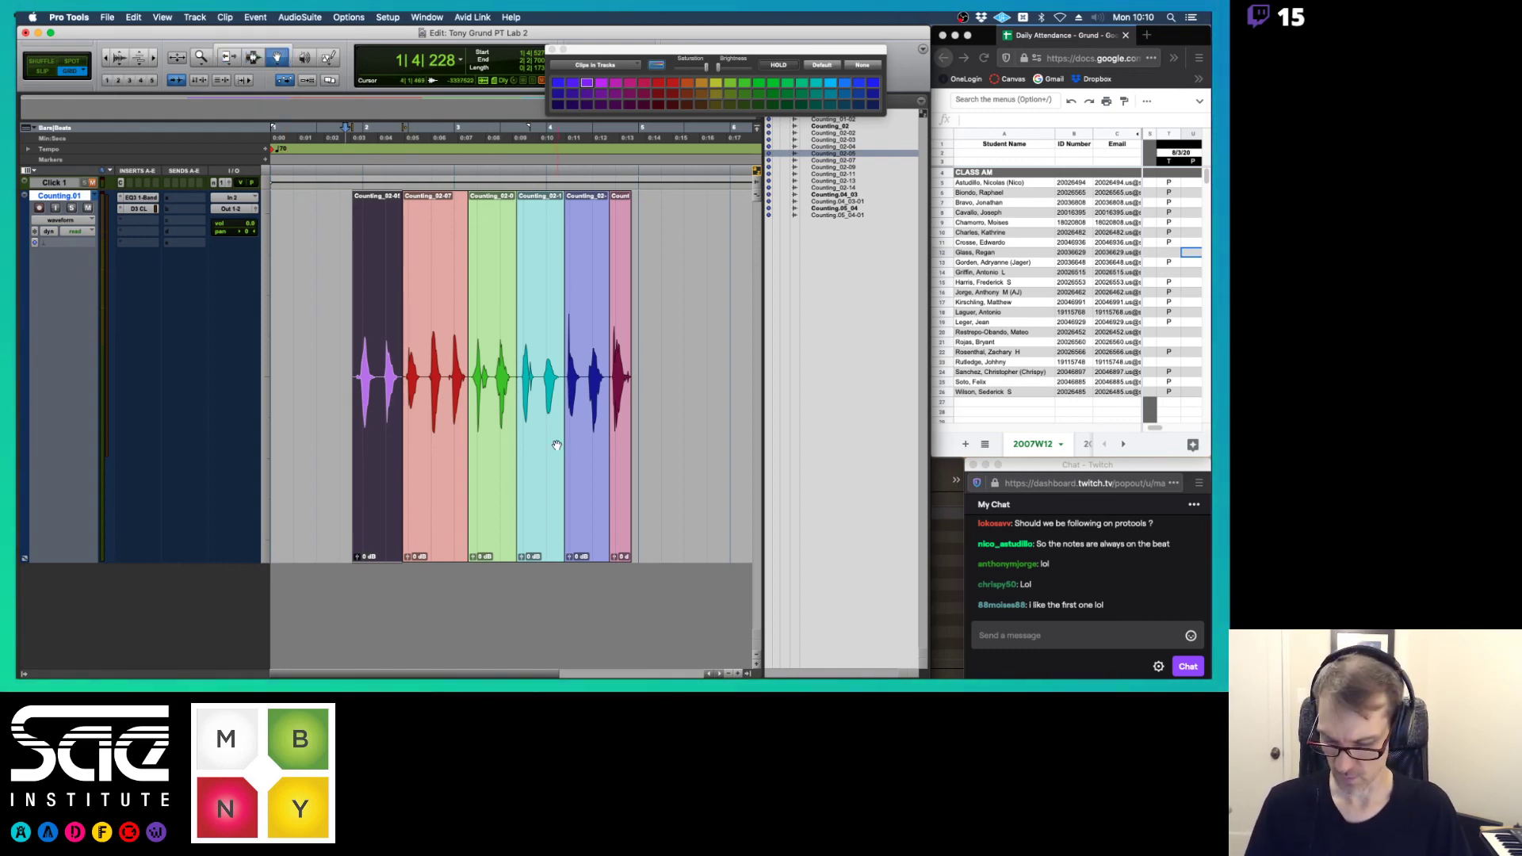
left_click(580, 479, "shift")
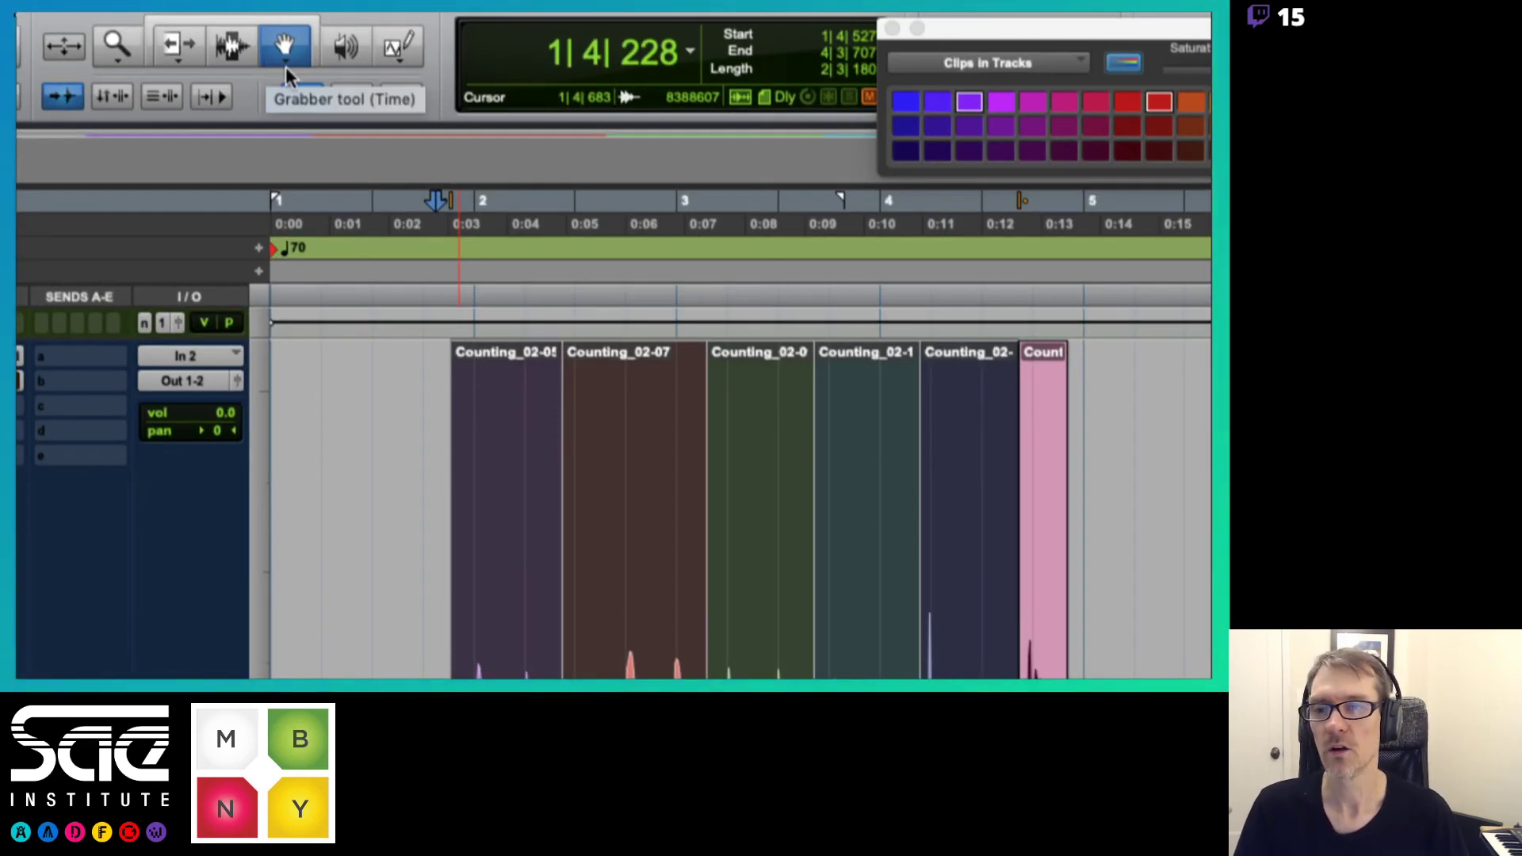
left_click(286, 61)
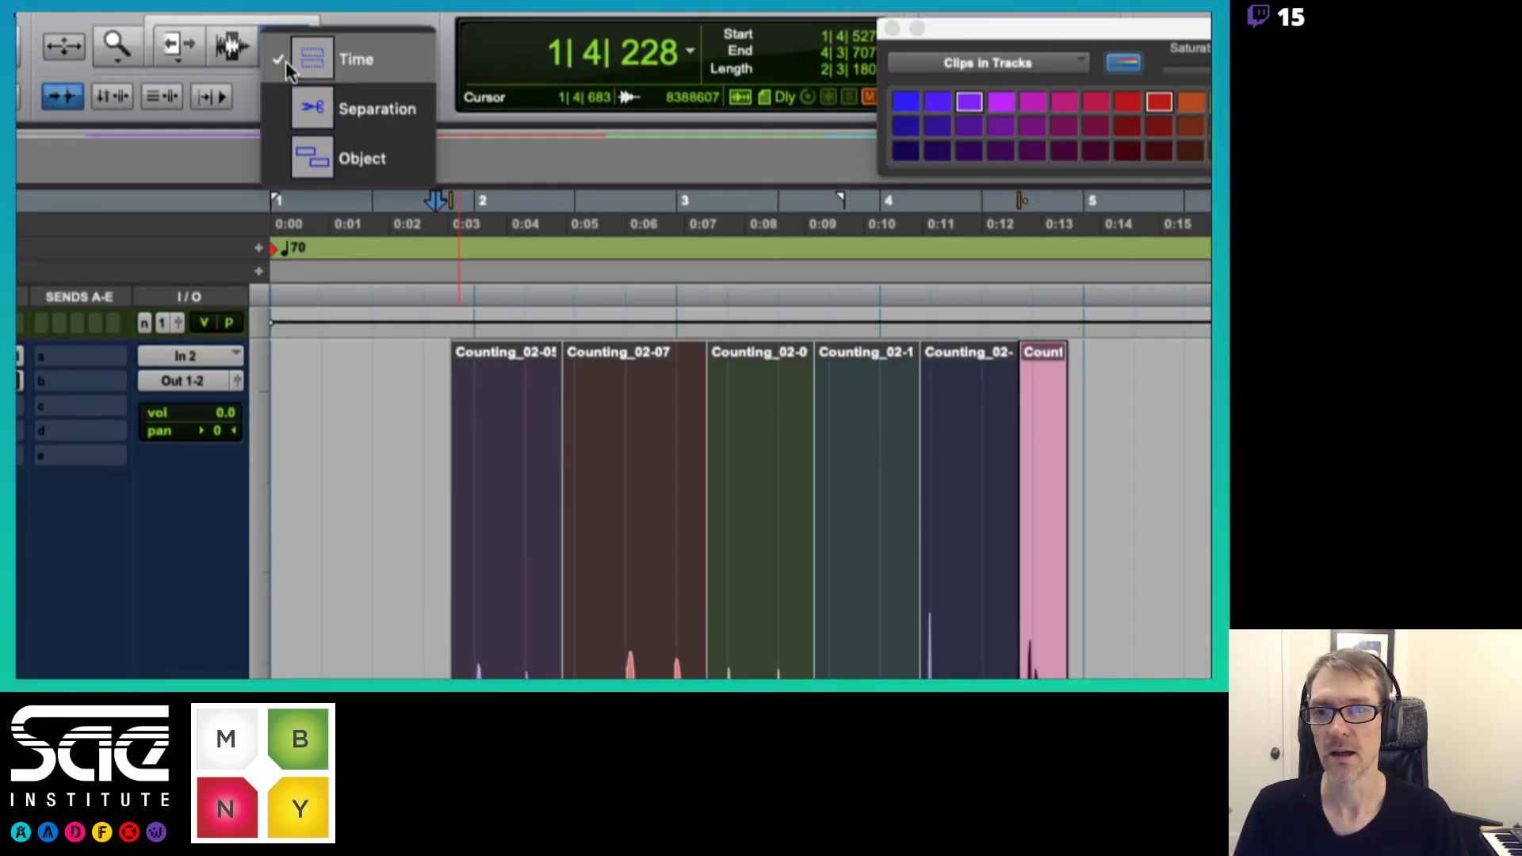
left_click(327, 155)
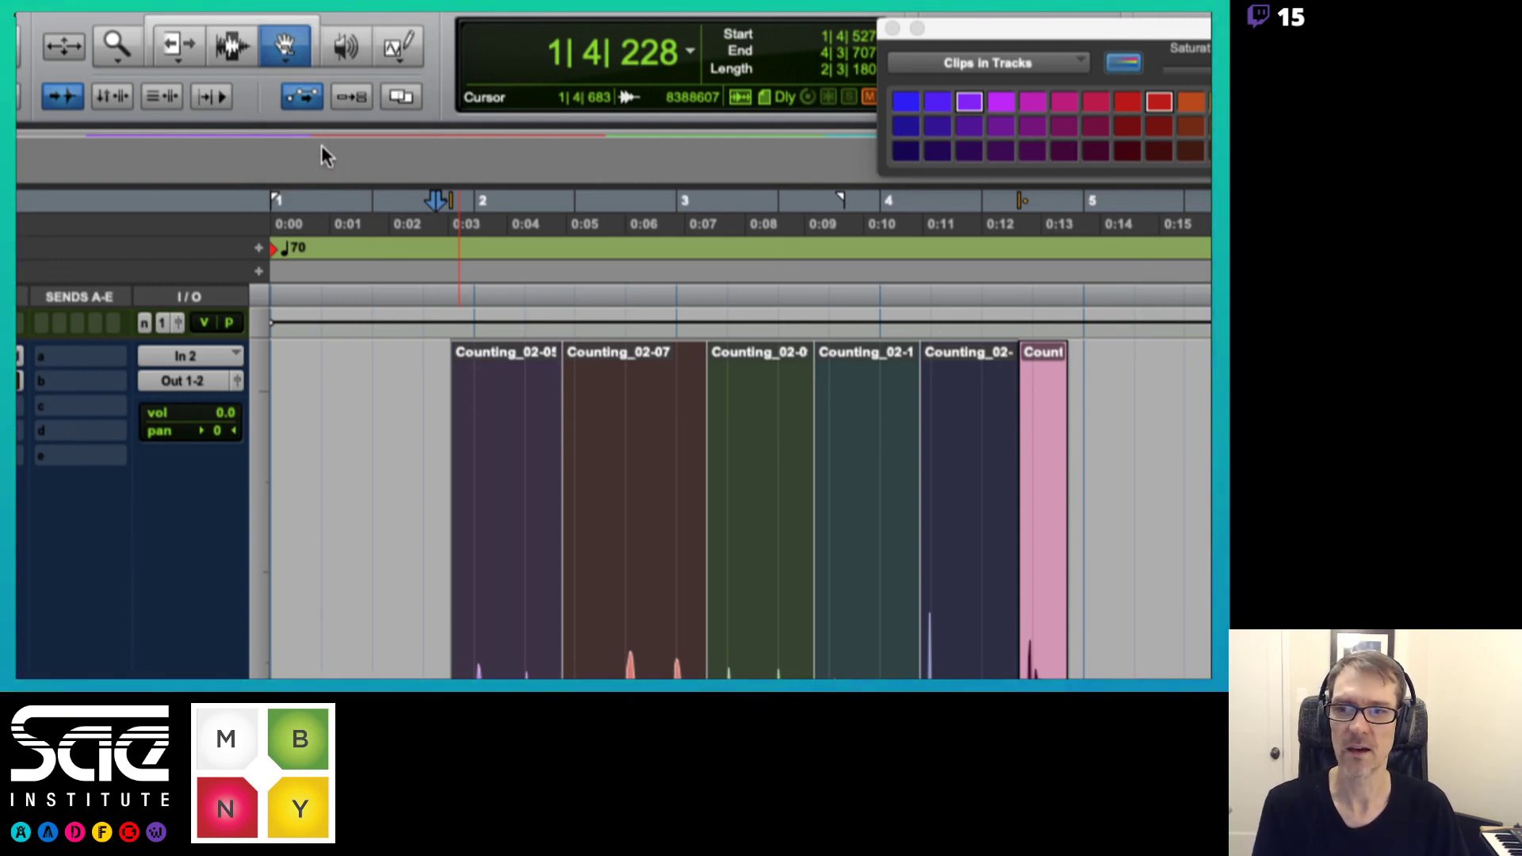
left_click(293, 64)
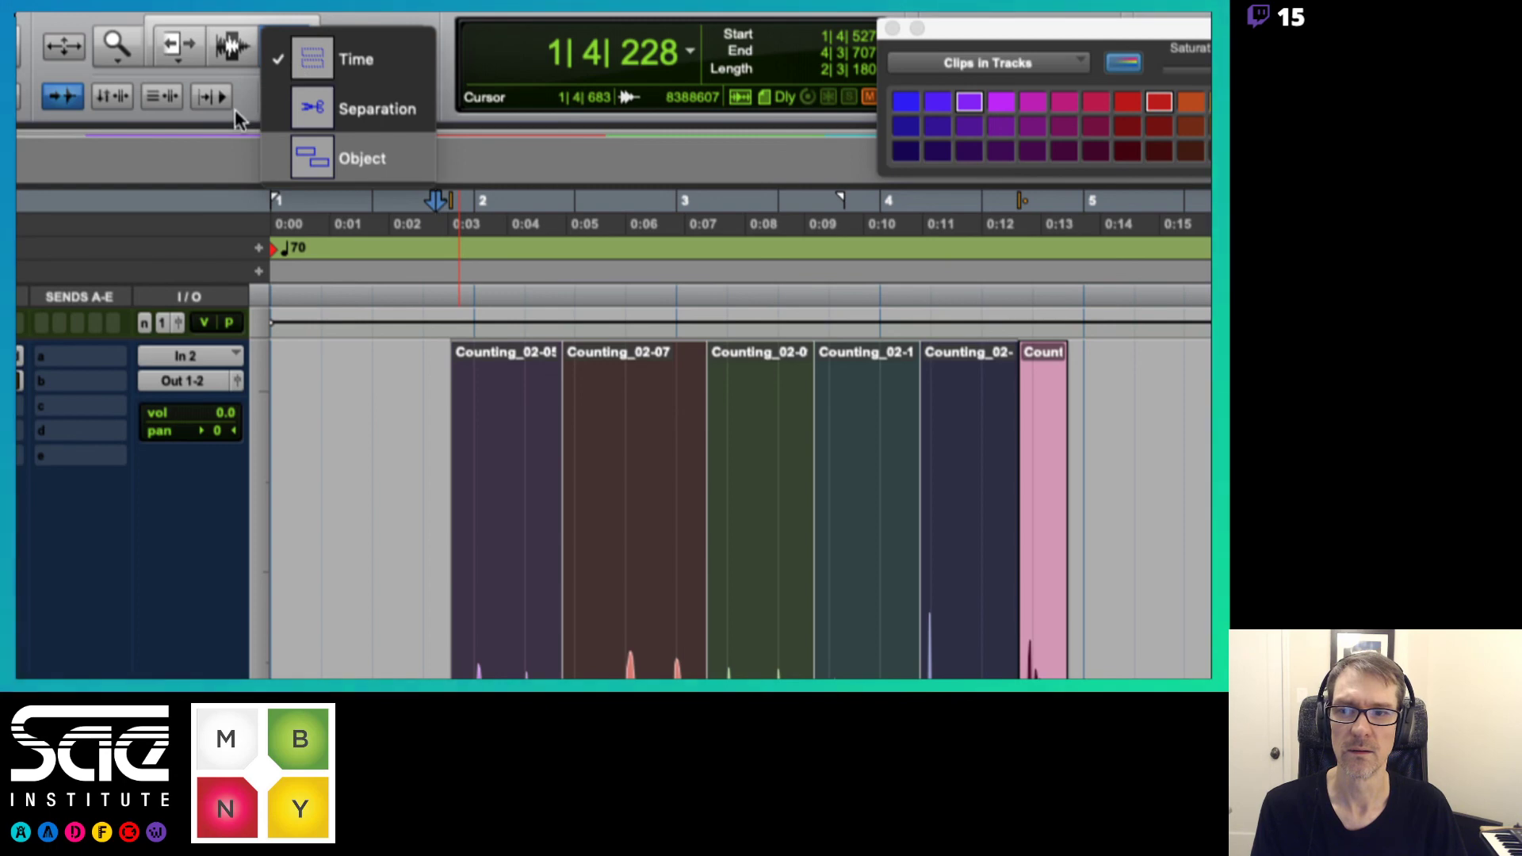
left_click(367, 64)
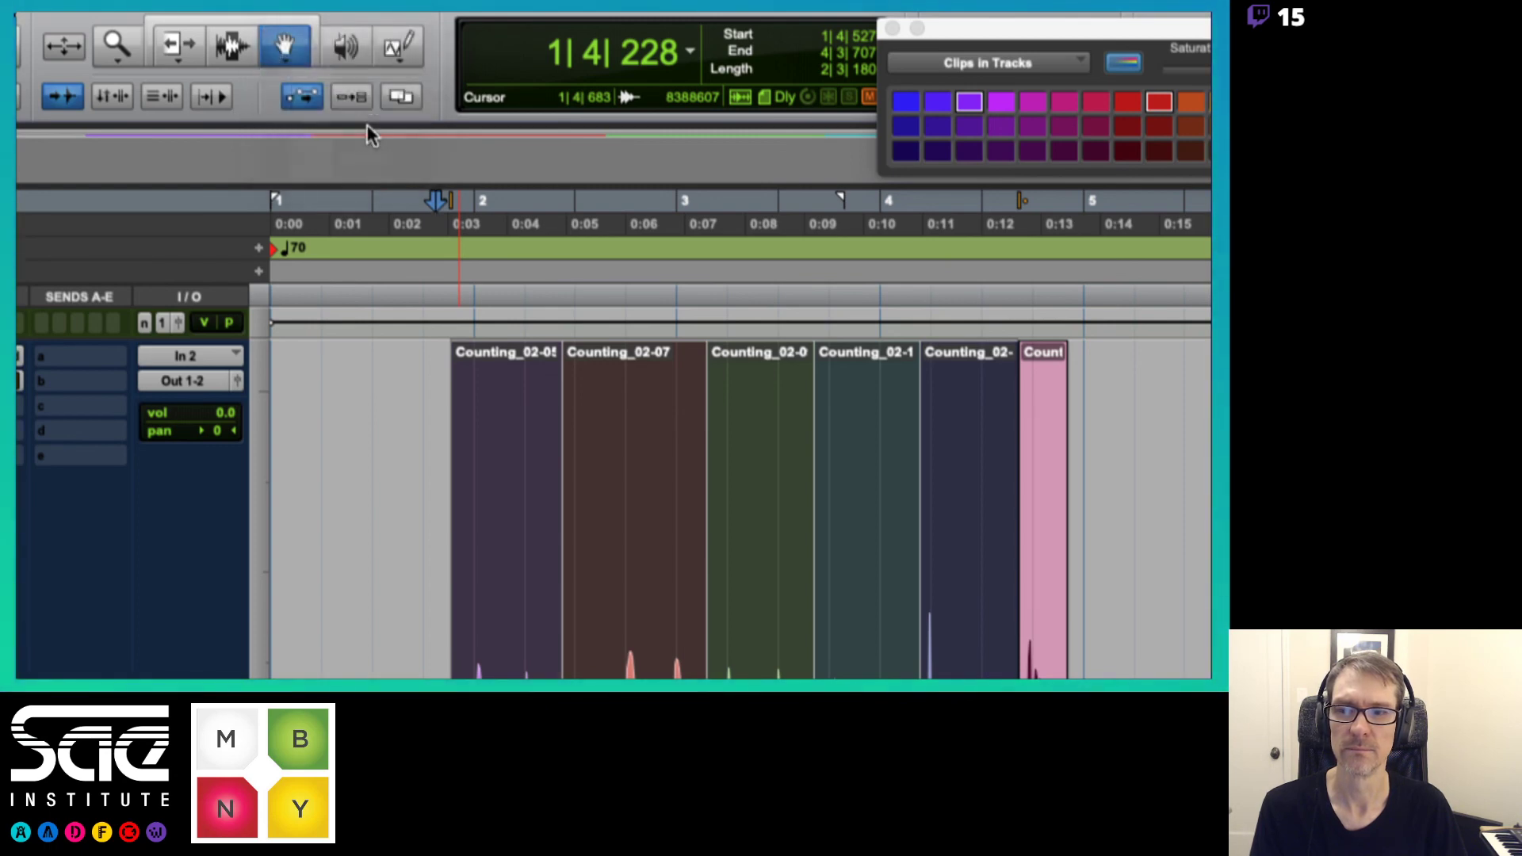
- Set the Grabber tool to Object mode, clear the current selection, and select only the purple and turquoise clips
left_click(286, 67)
left_click(334, 151)
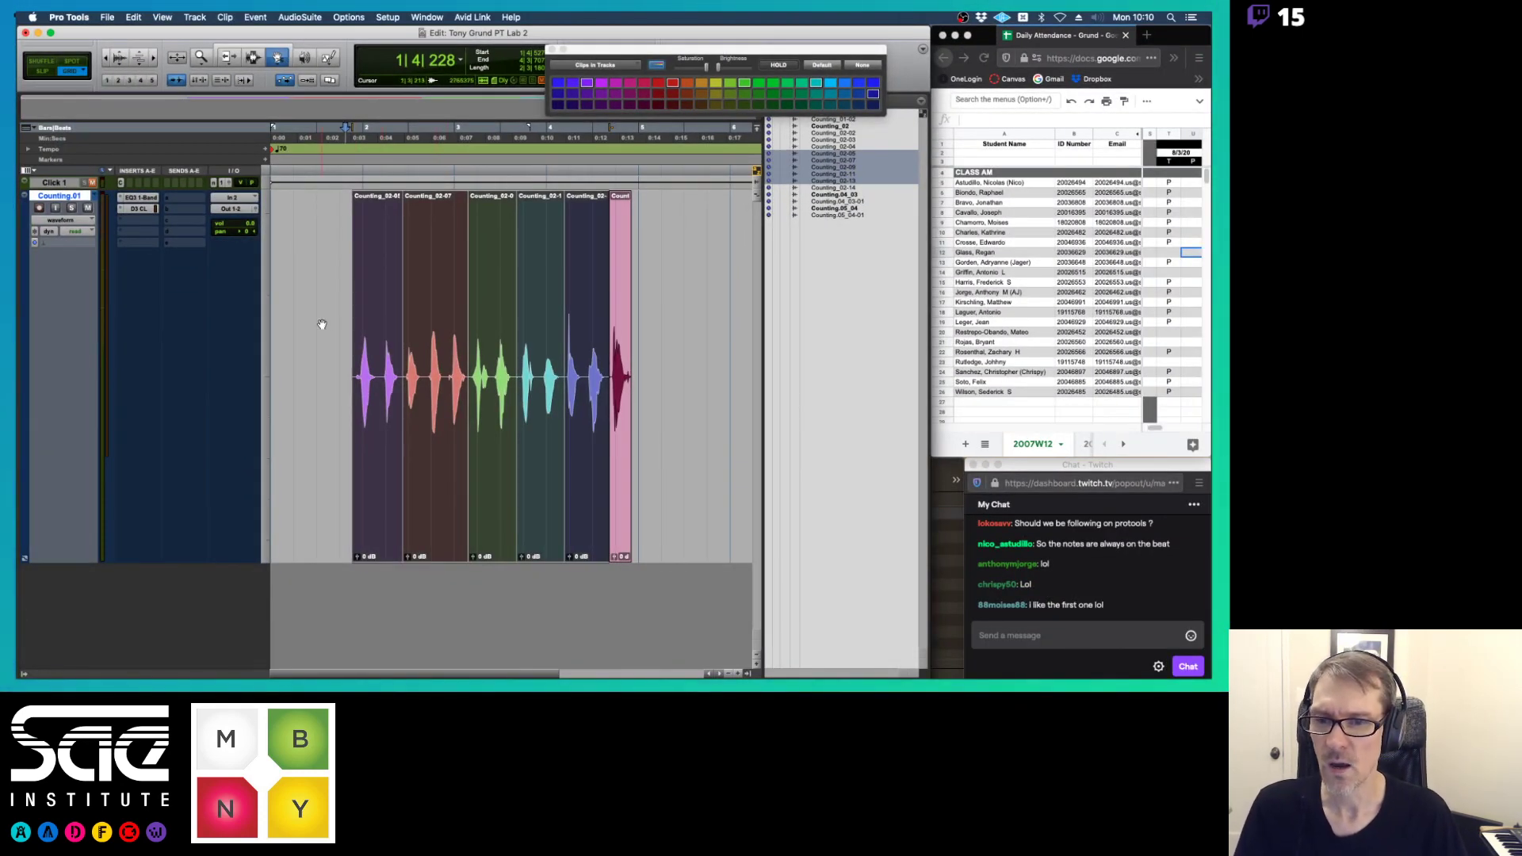
left_click(322, 324)
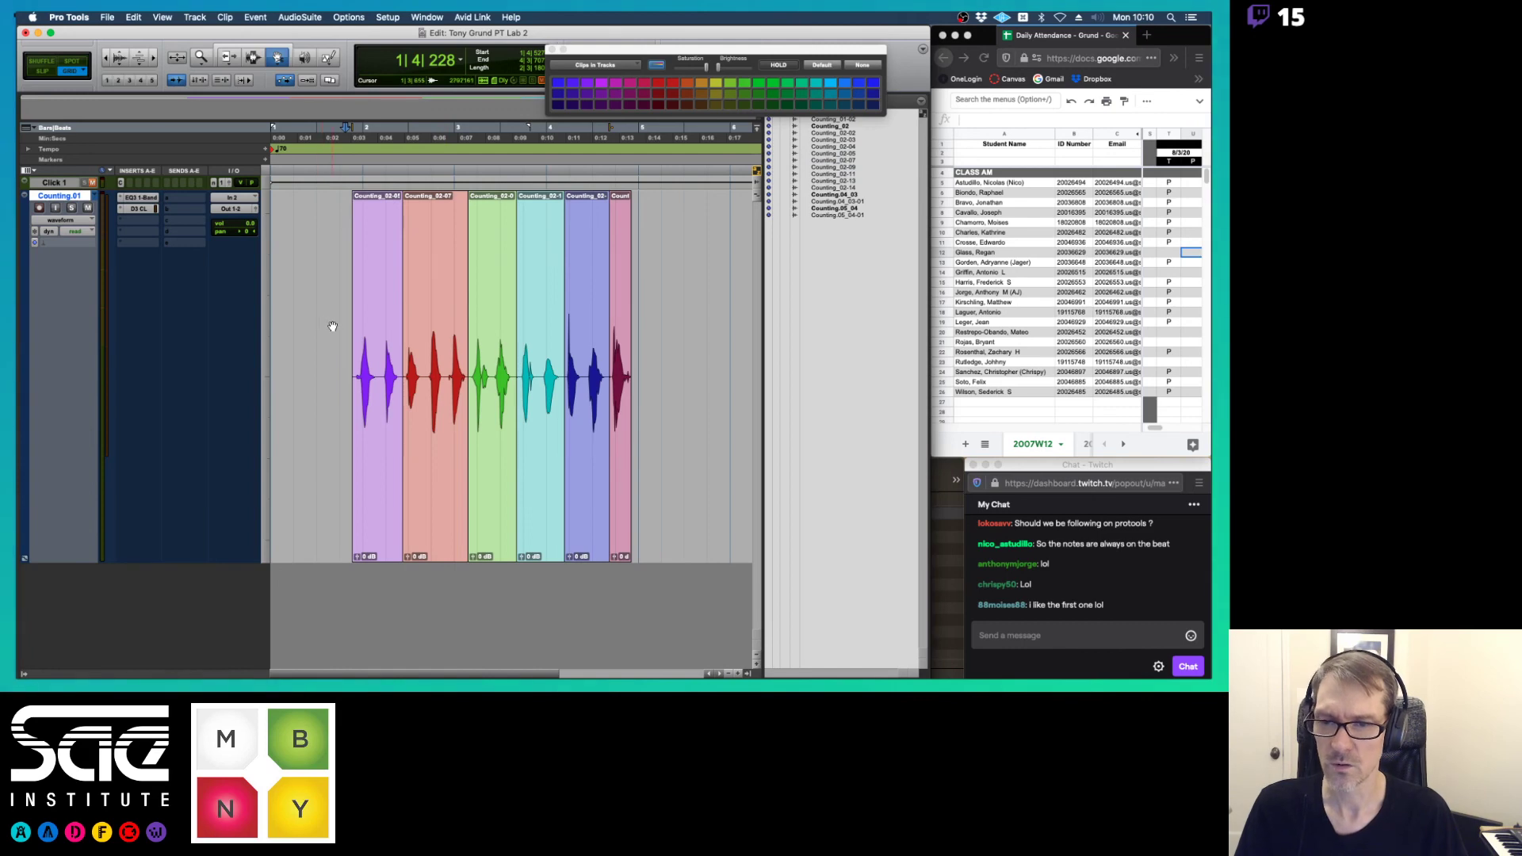
left_click(377, 481)
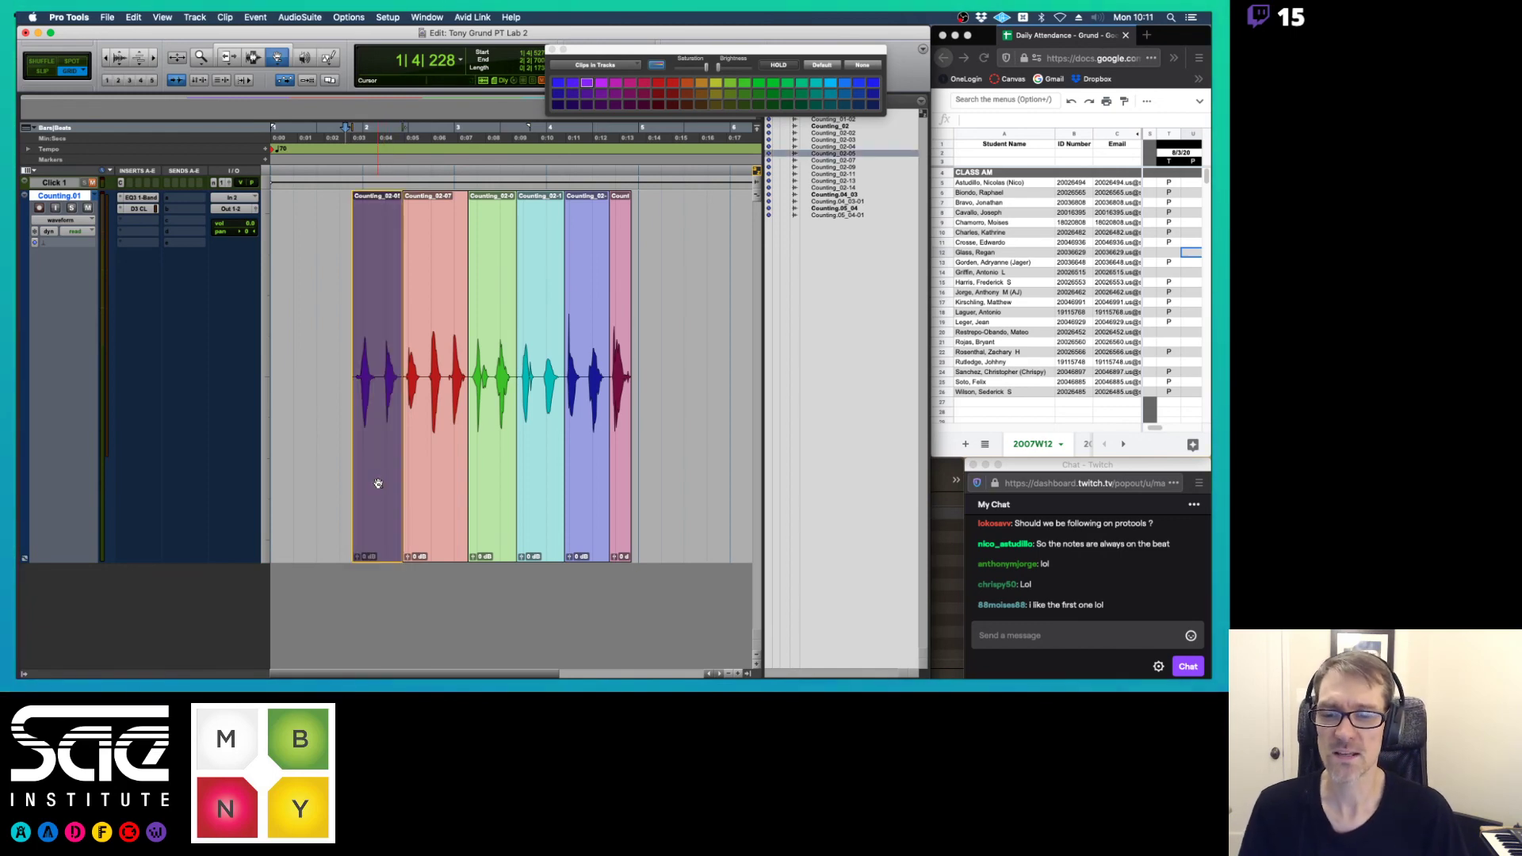
left_click(549, 486, "shift")
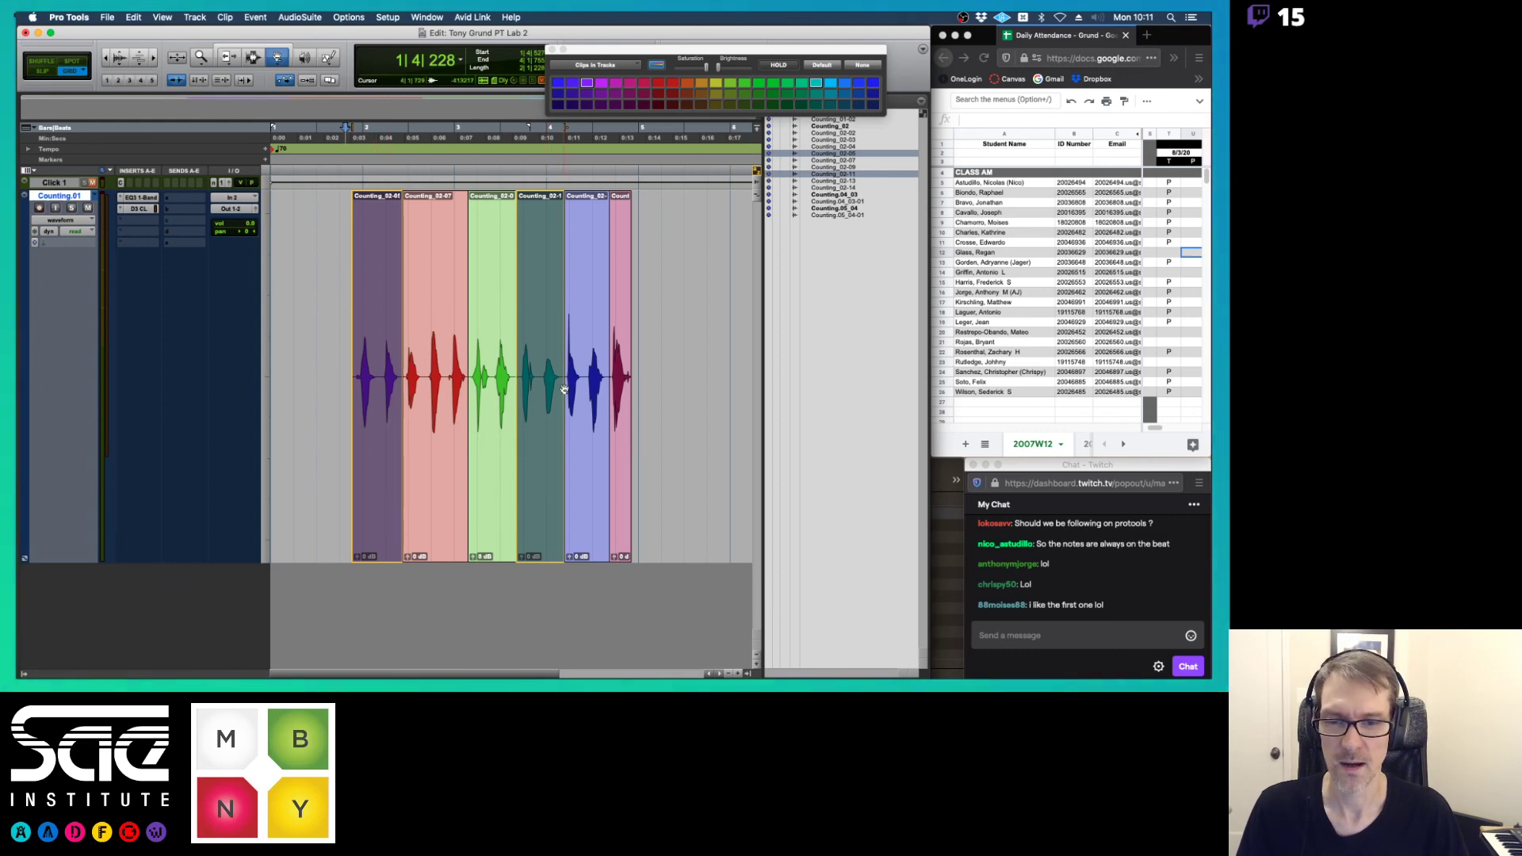
- Clear the selection and, with the Object Grabber, select only the red, turquoise and maroon clips
left_click(679, 311)
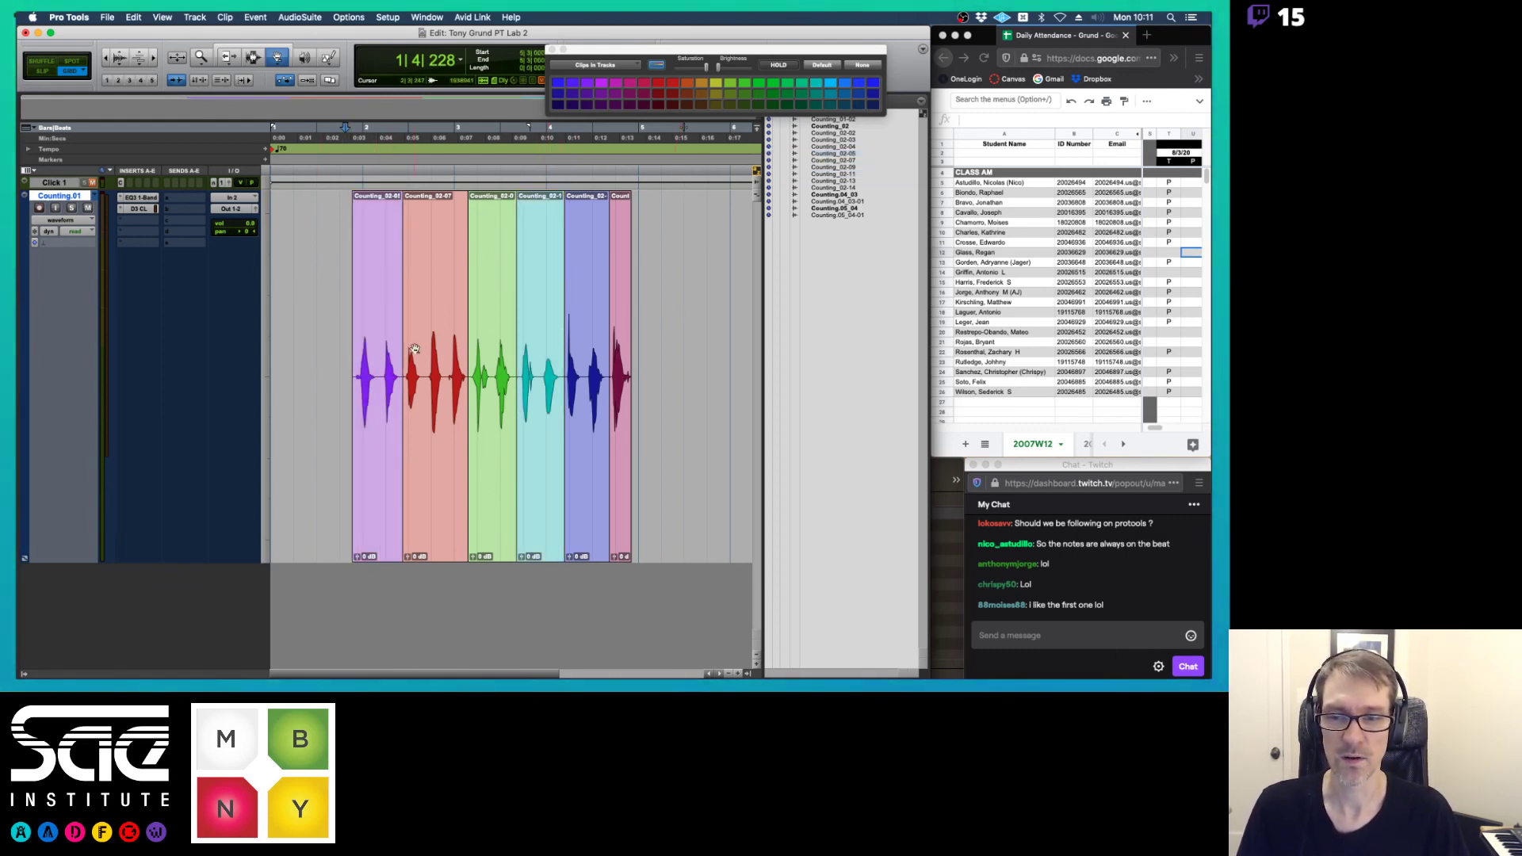
left_click(428, 446)
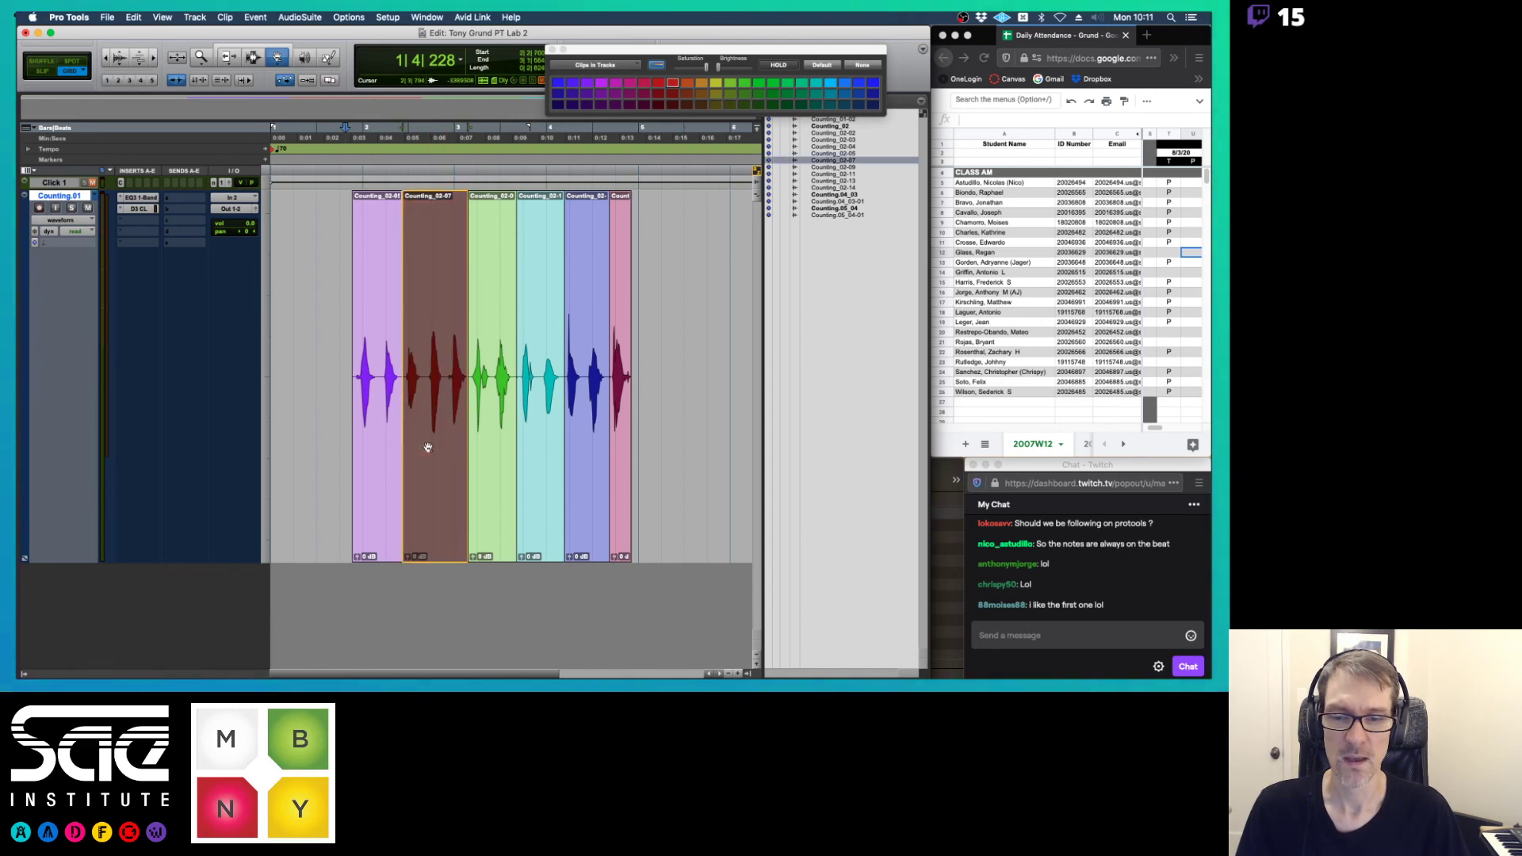
left_click(548, 455, "super")
left_click(619, 462, "super")
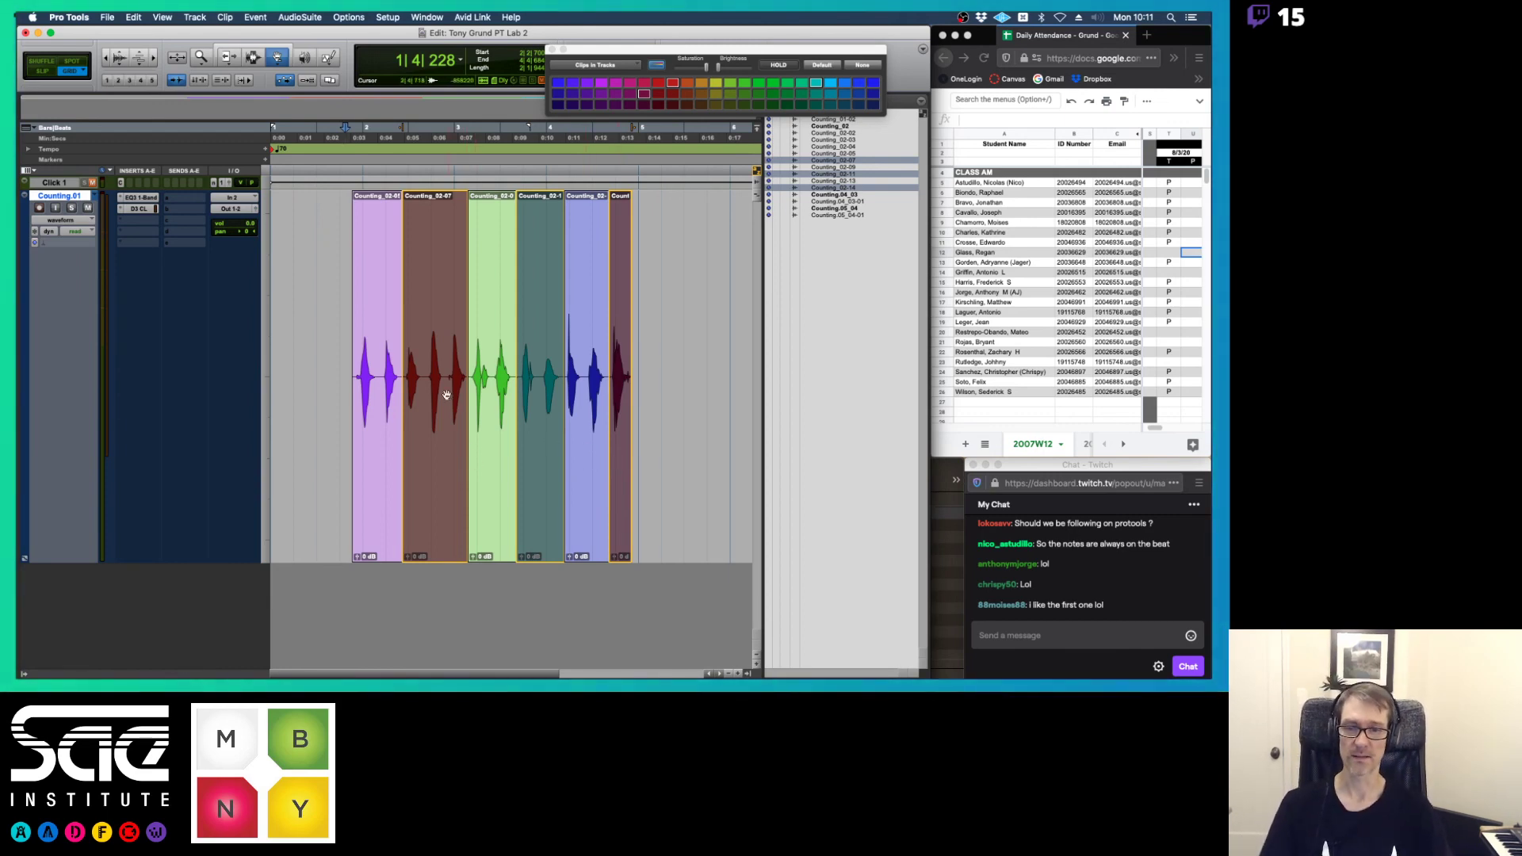
left_click(262, 391)
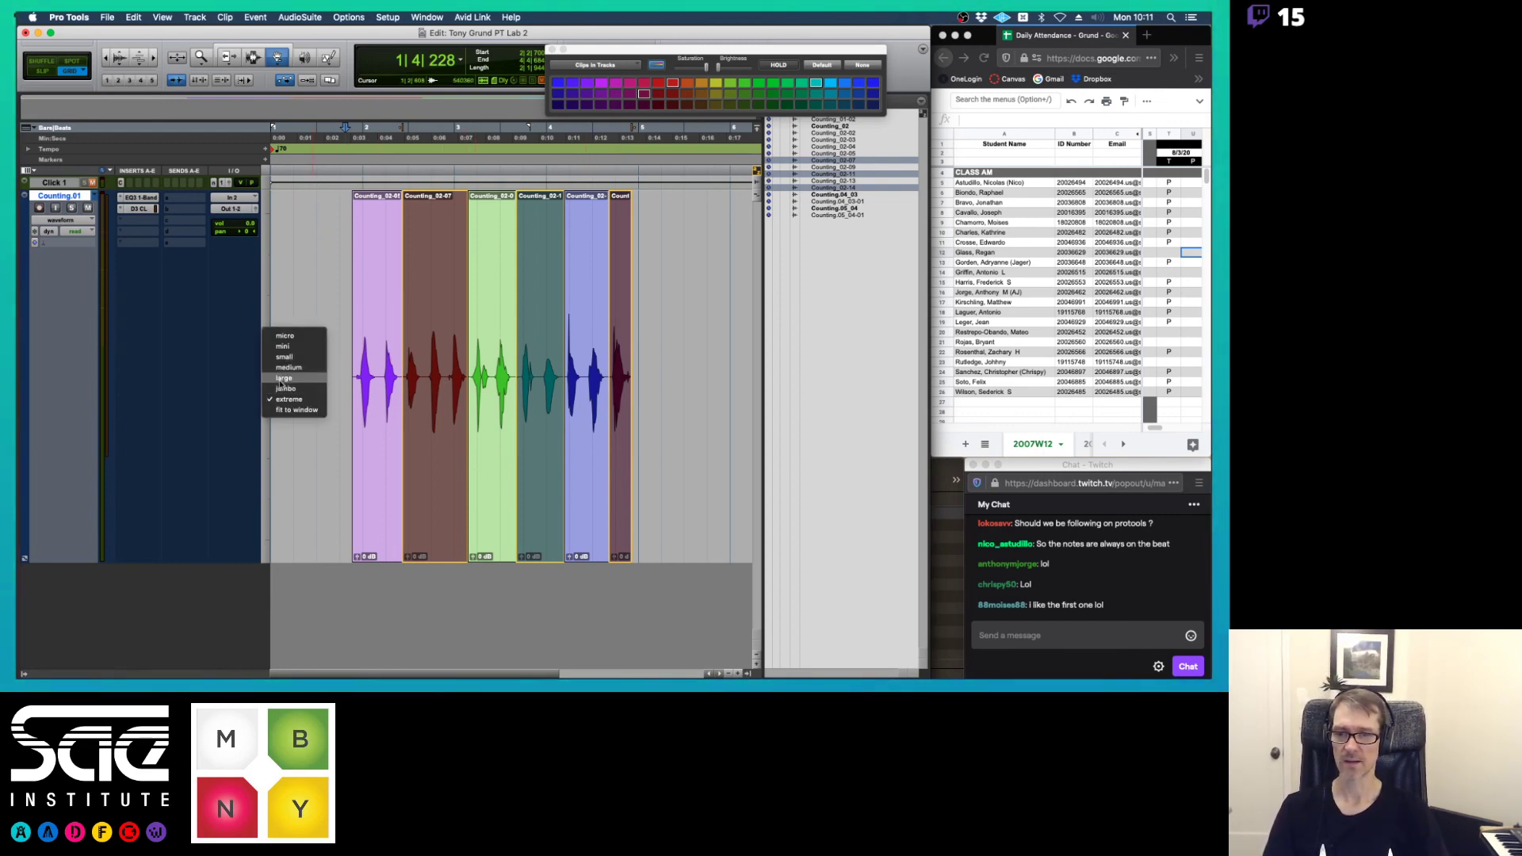
left_click(280, 282)
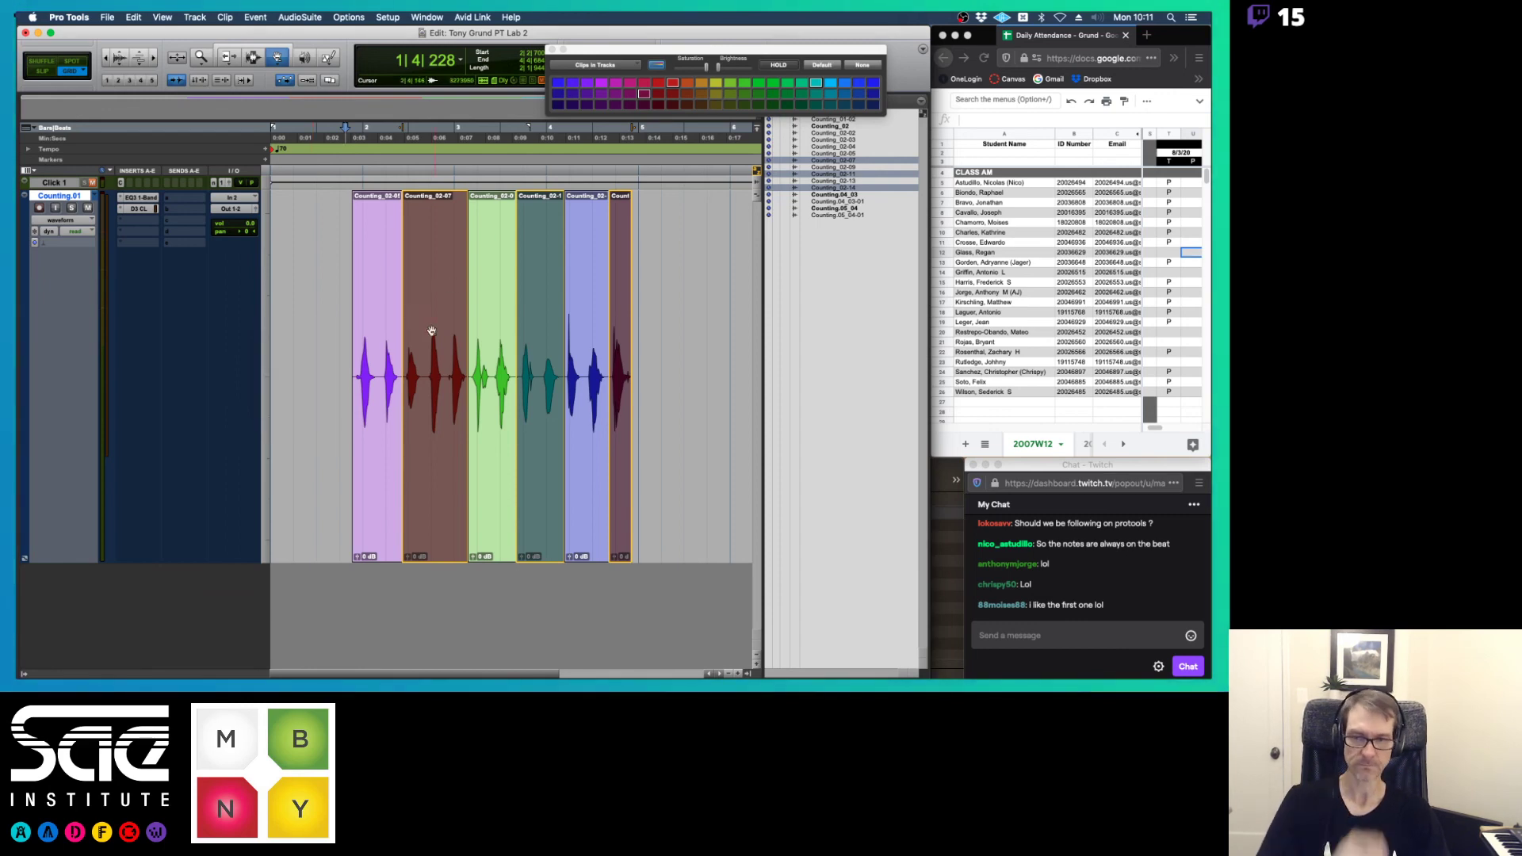
- Try moving the red, turquoise and maroon clips later on the track, then copy them to about bar 8 and delete the copies
key("super+bracketleft")
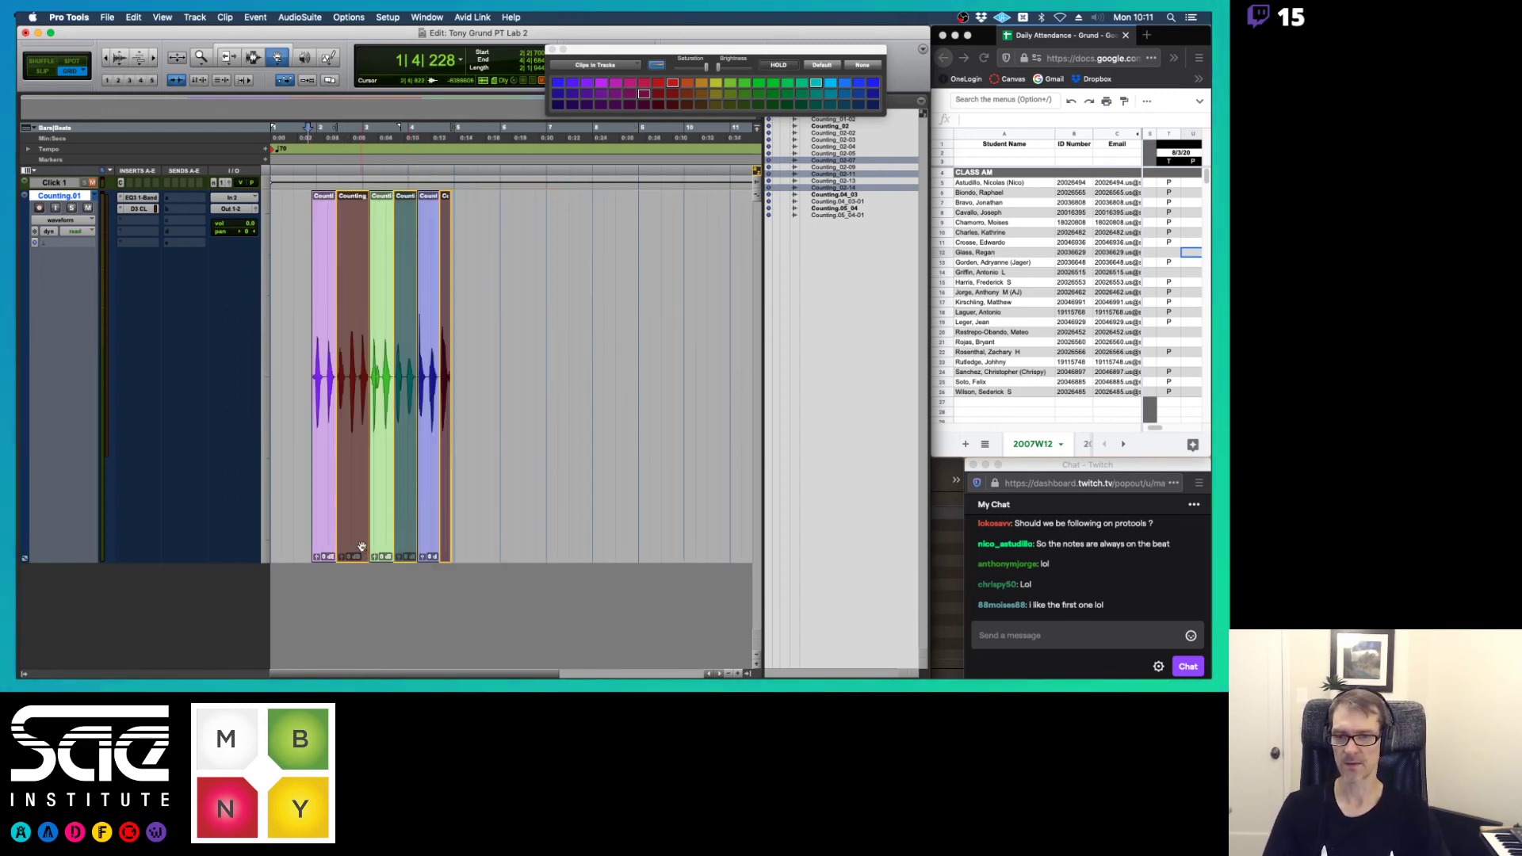
left_click_drag(362, 547, 570, 531)
key("super+z")
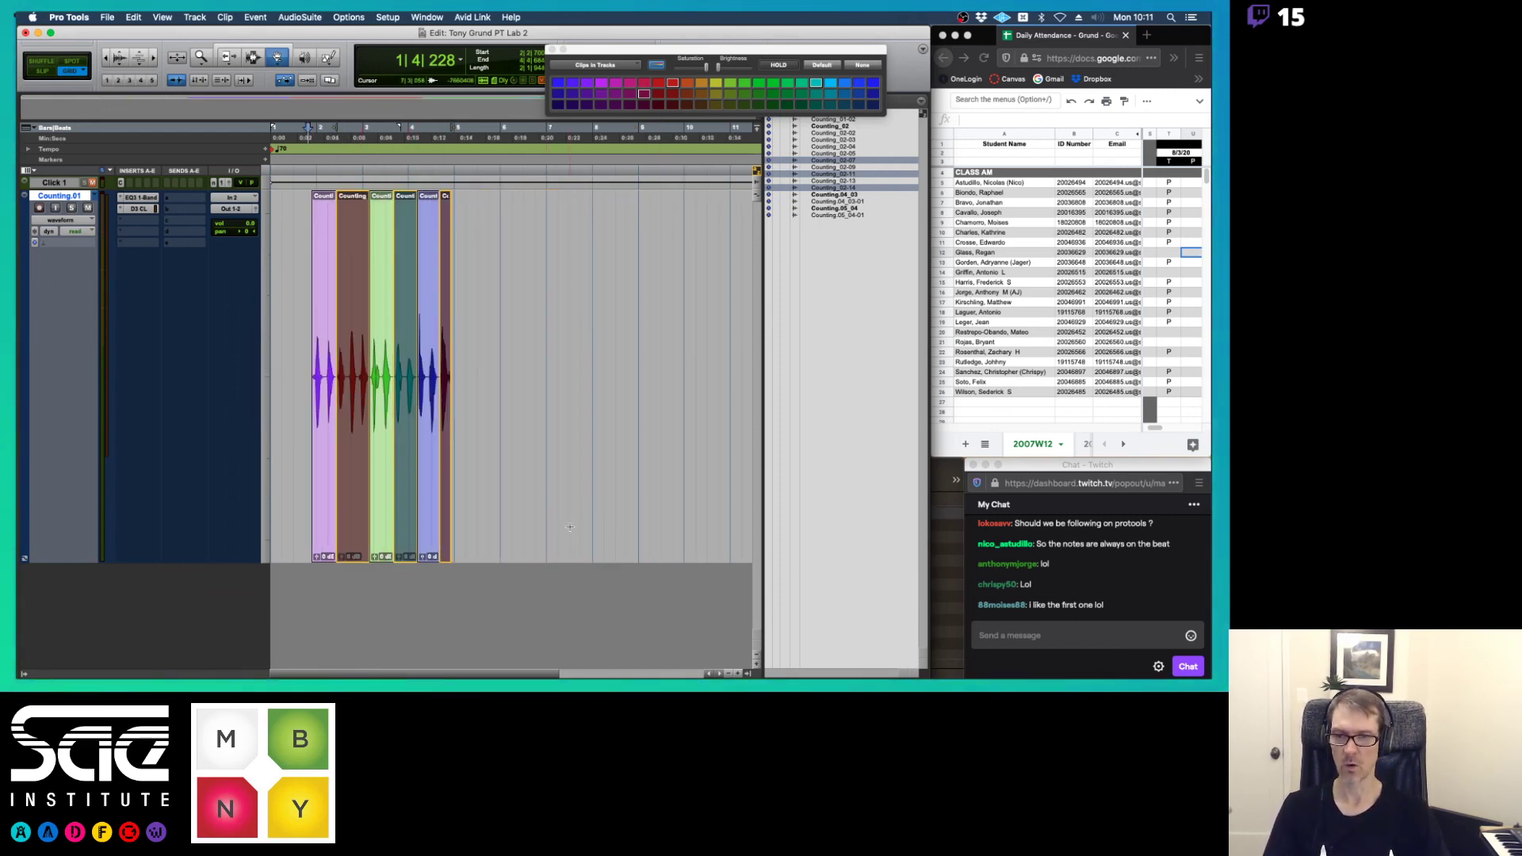
left_click_drag(355, 542, 610, 492)
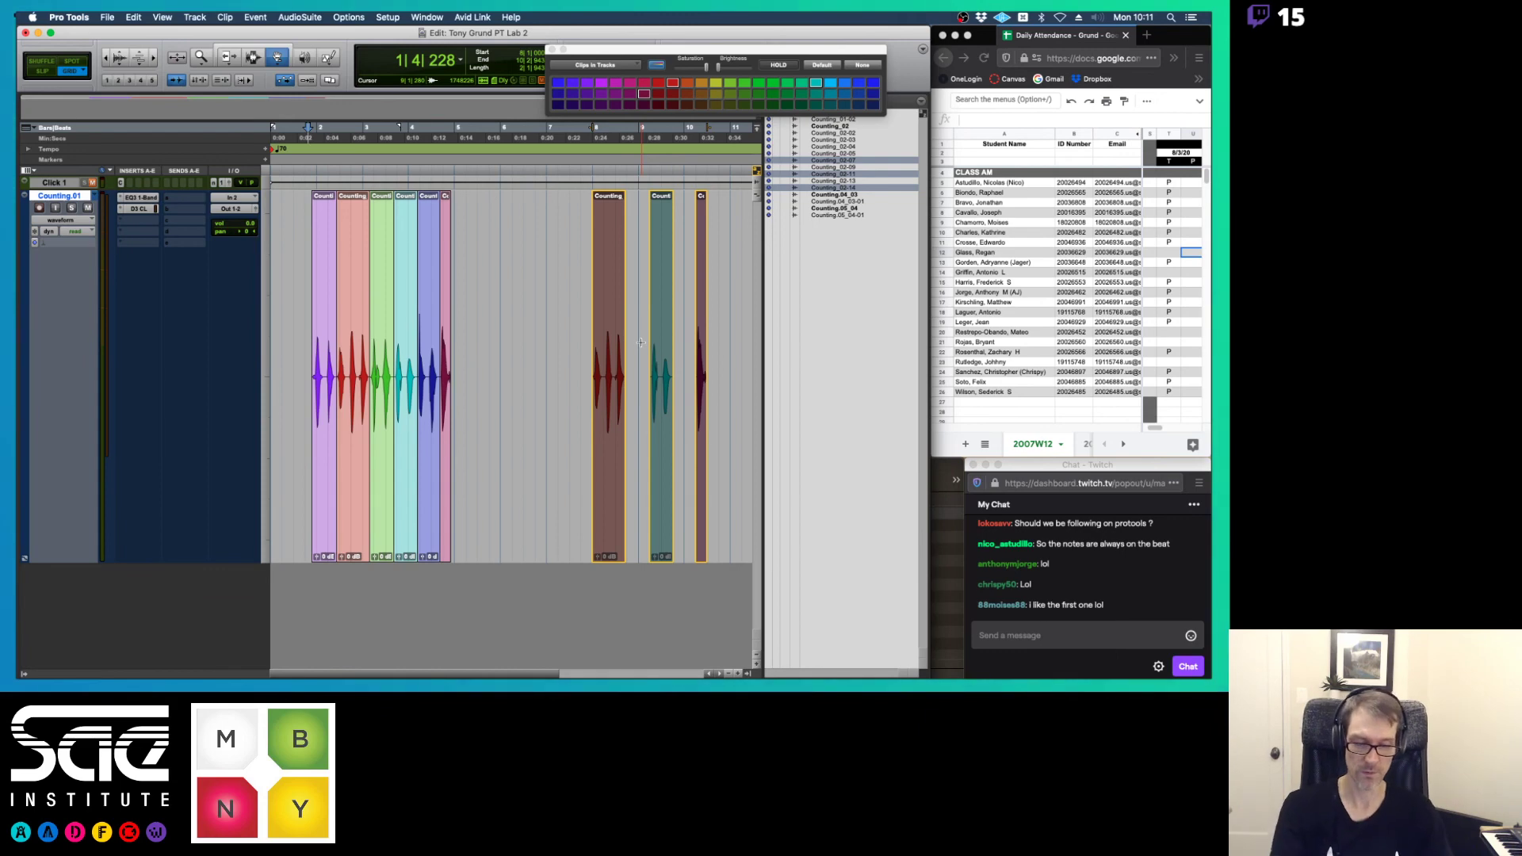
key("Delete")
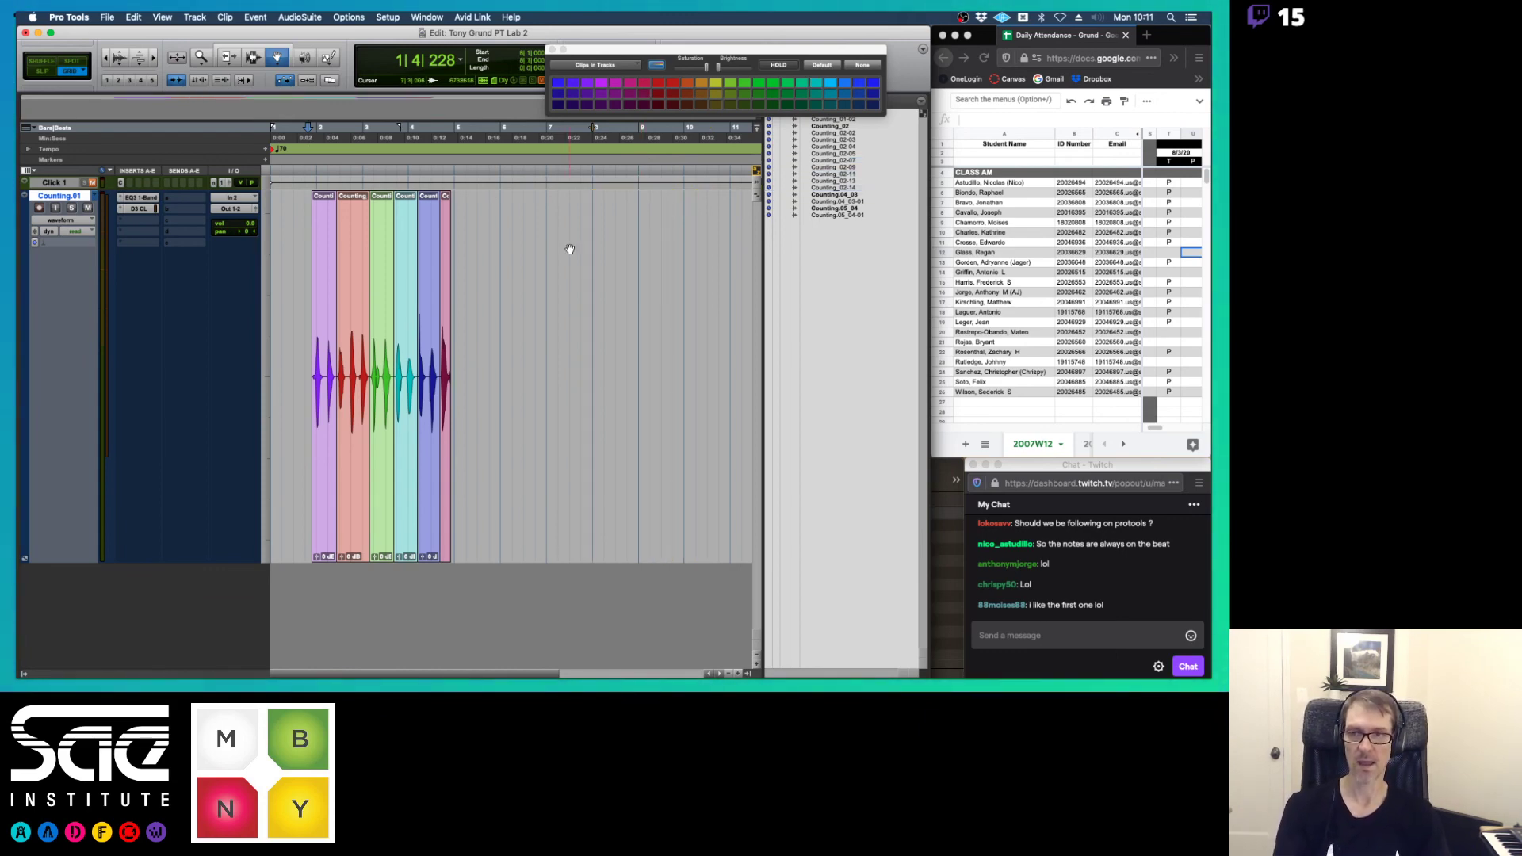
- With the Time Grabber, select the contiguous clips from purple through dark blue, move them later on the track, and undo the move
left_click(323, 523)
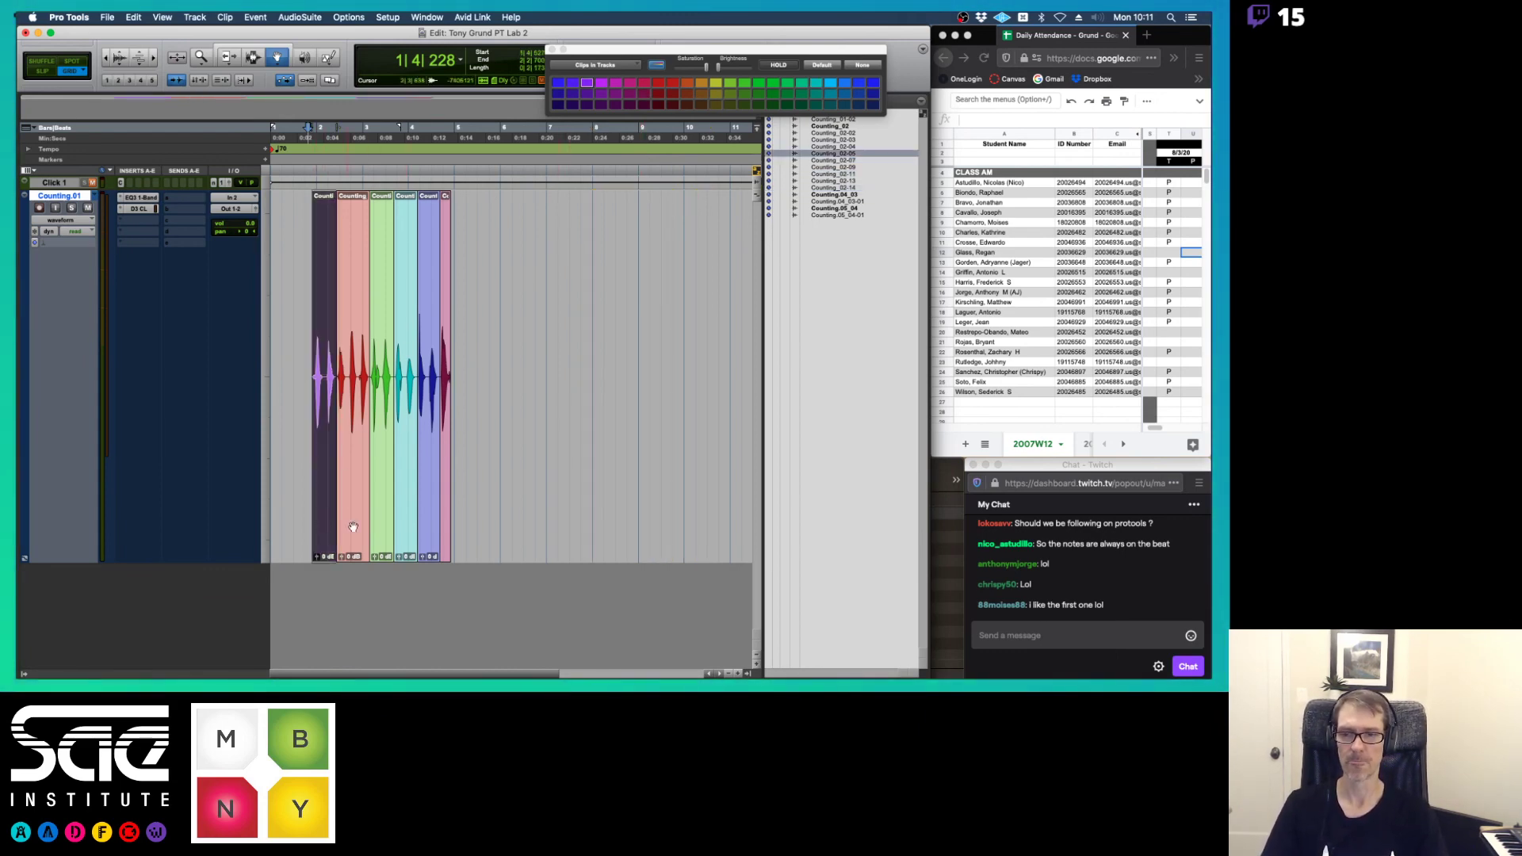
left_click(429, 531, "shift")
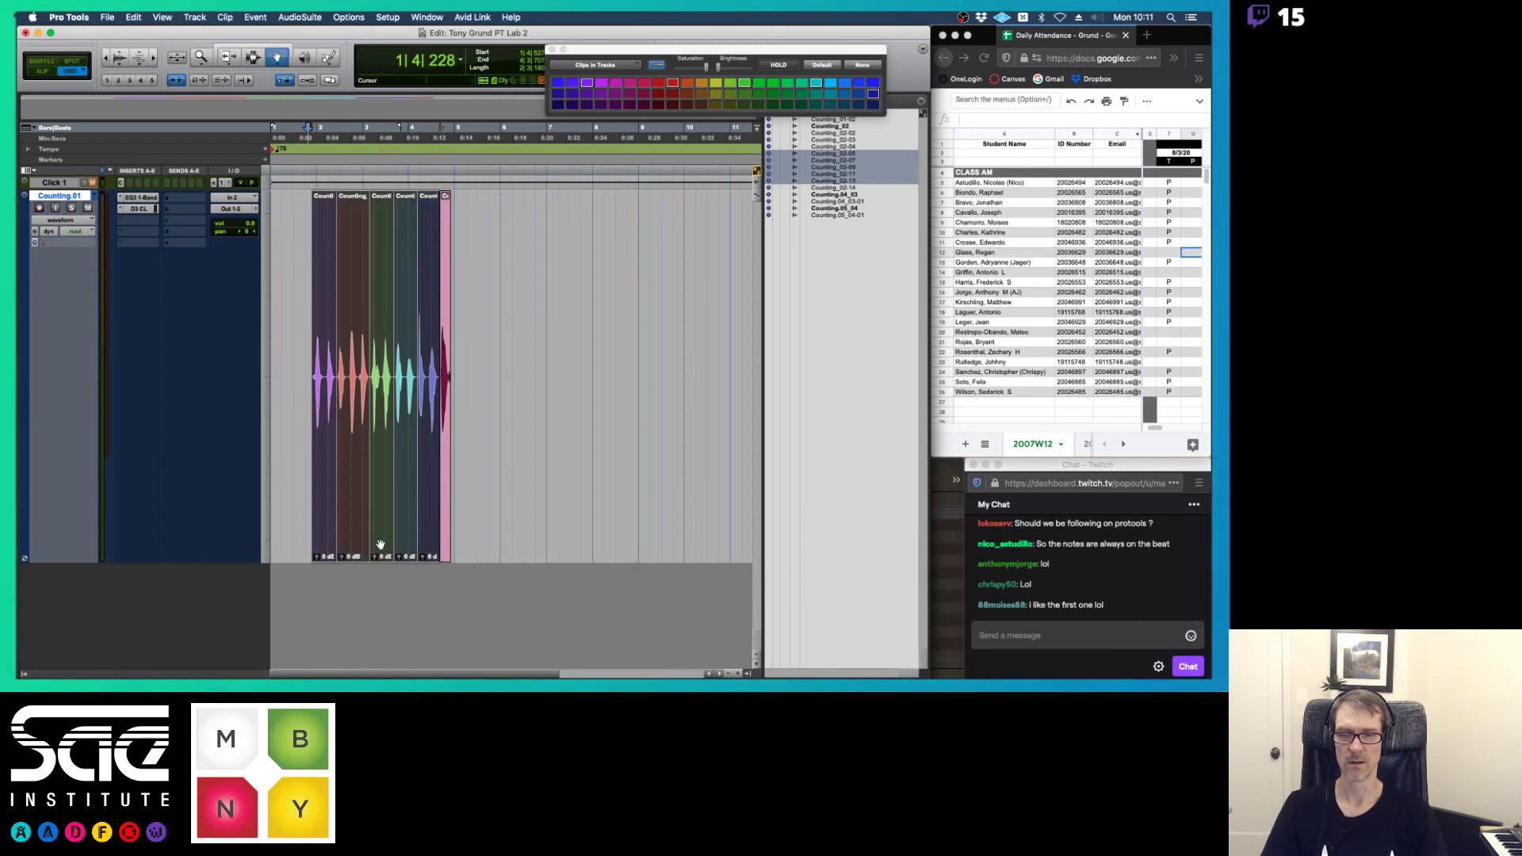
left_click_drag(380, 546, 550, 520)
key("super+z")
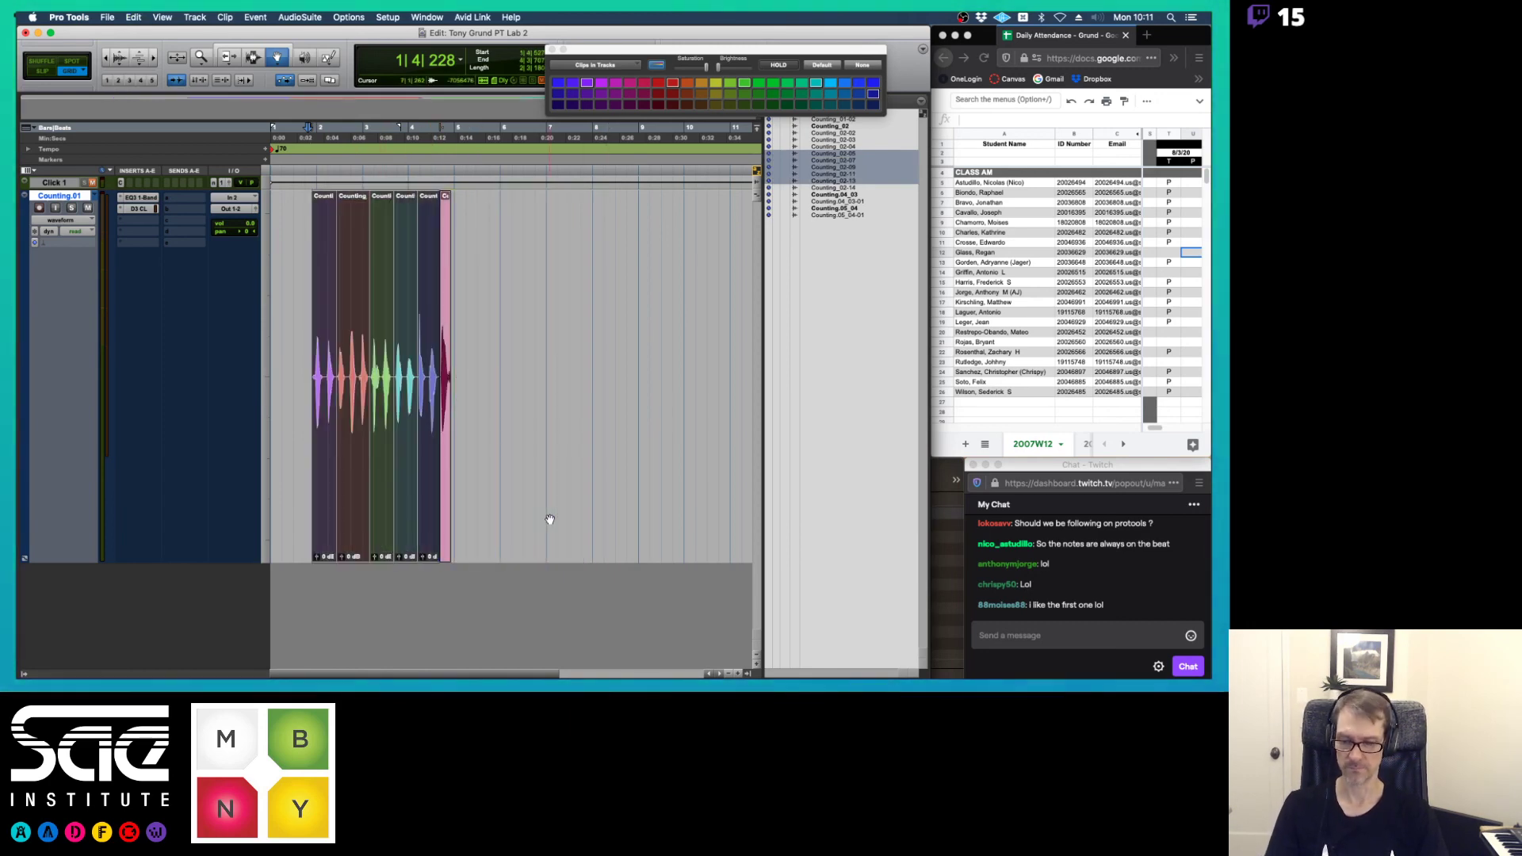
- Switch to Slip mode and, with the Smart Tool, extend the maroon clip's start and end to cover the entire counting take
key("F2")
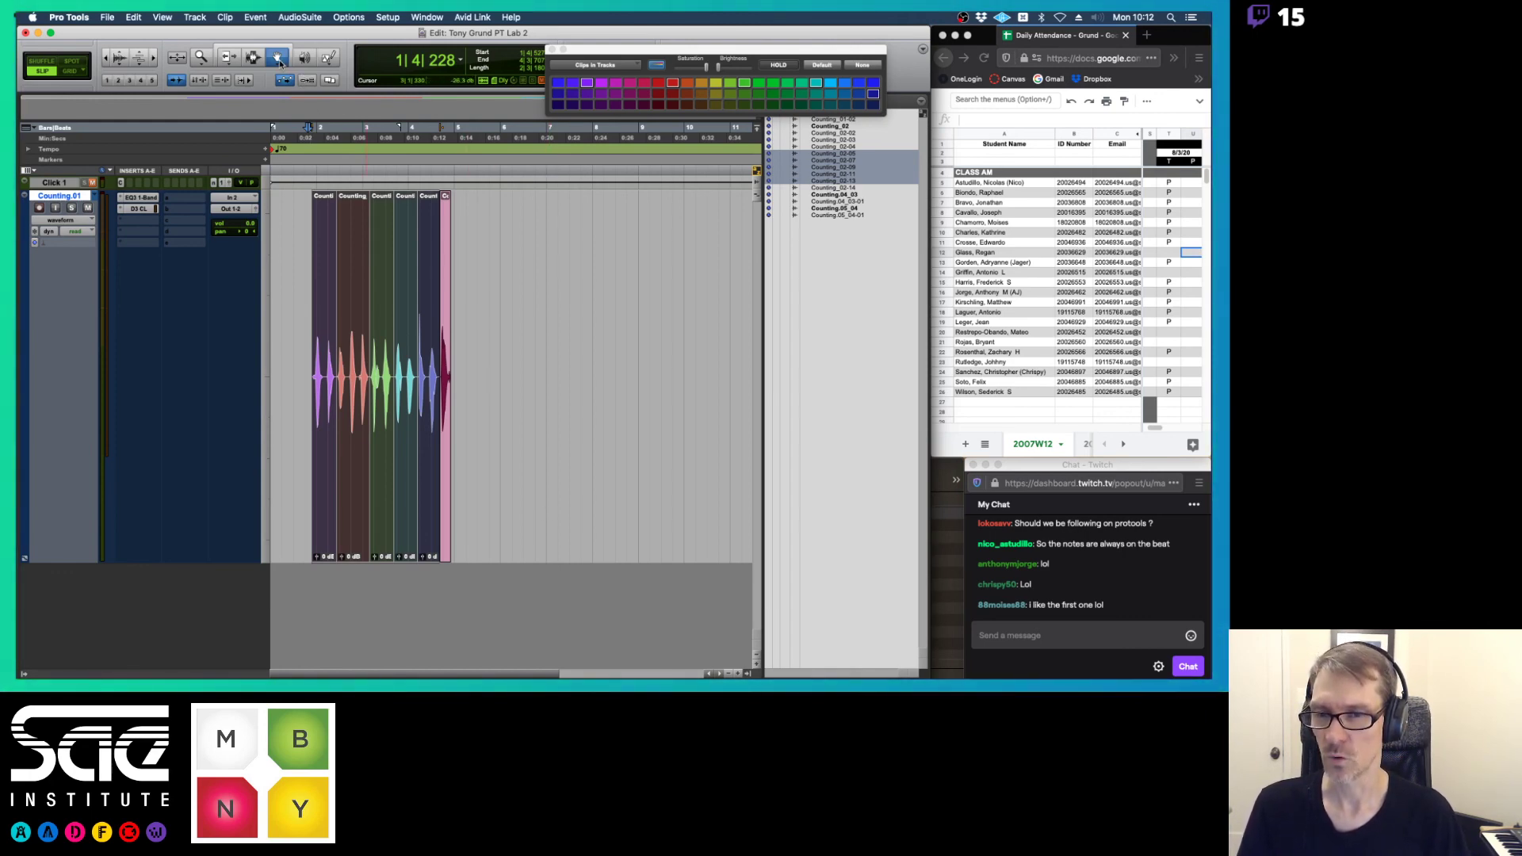
left_click(454, 279)
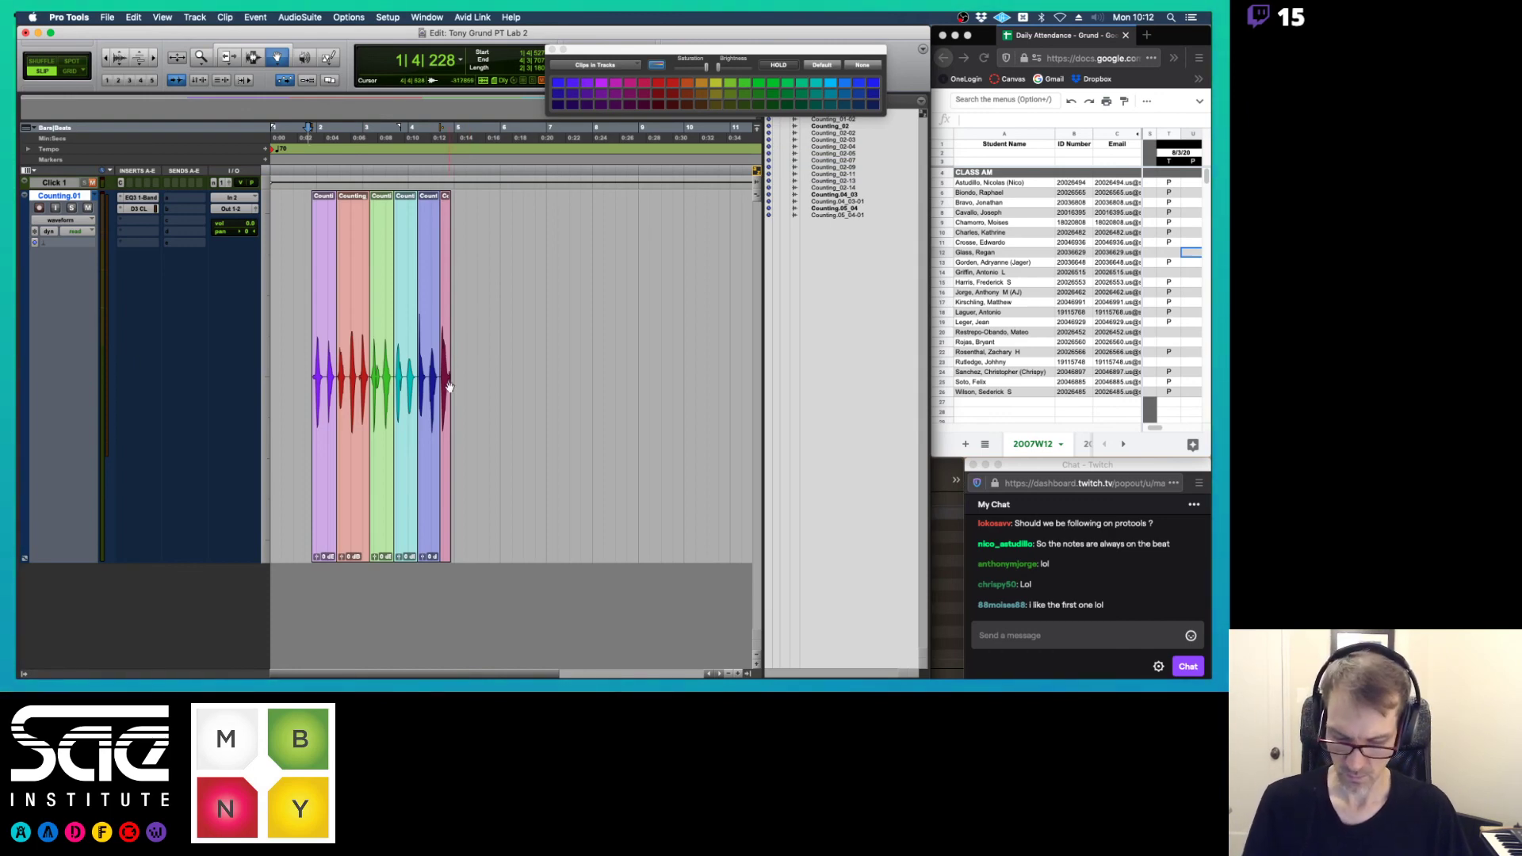
key("F7+F8")
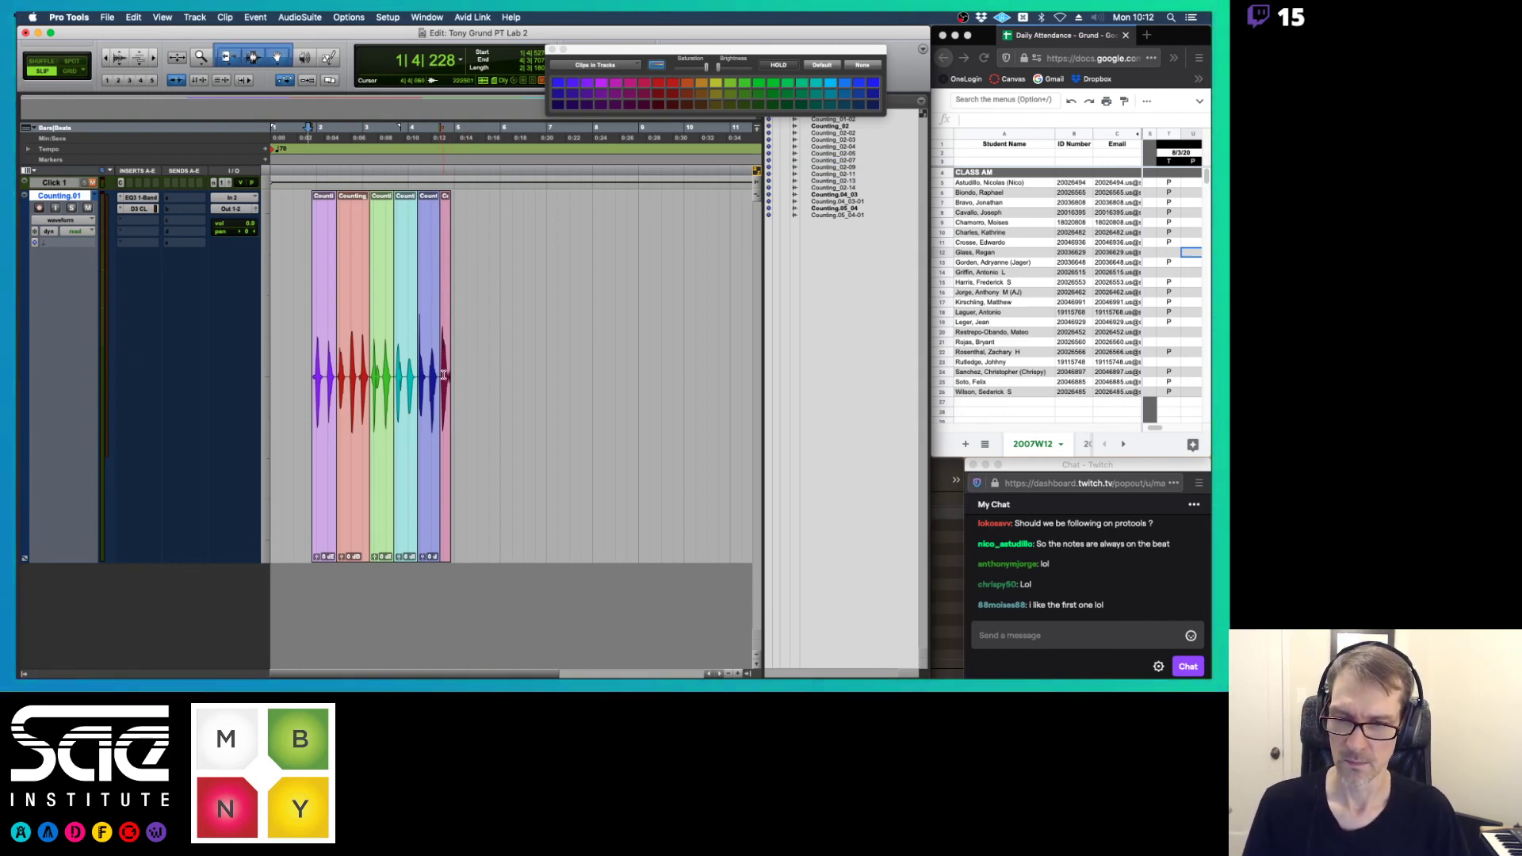
key("super+bracketright")
left_click_drag(618, 361, 348, 375)
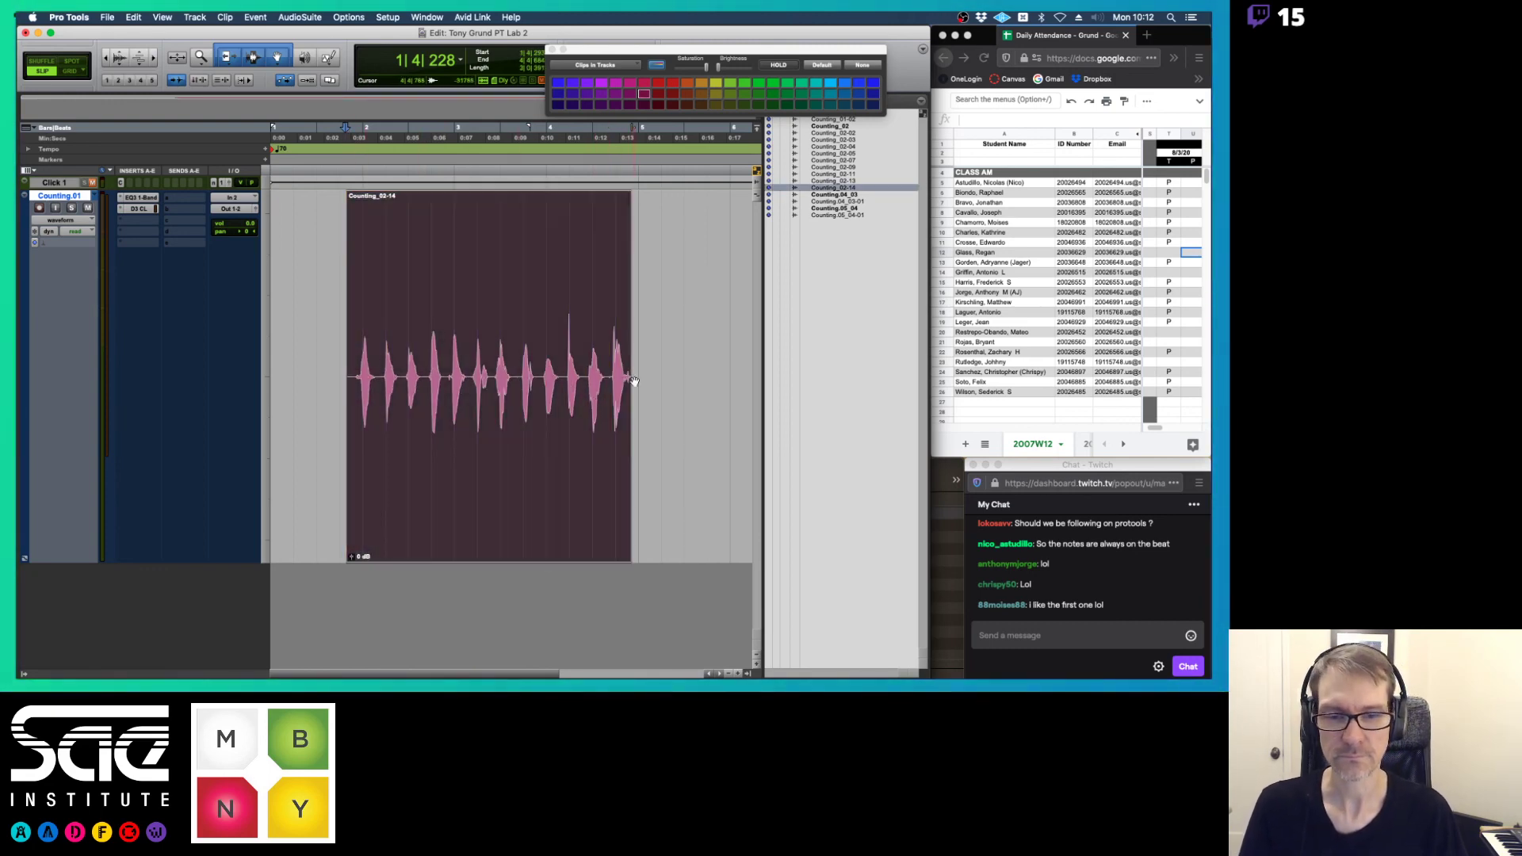
mouse_move(631, 379)
left_mouse_down()
mouse_move(661, 377)
mouse_move(640, 379)
left_mouse_up()
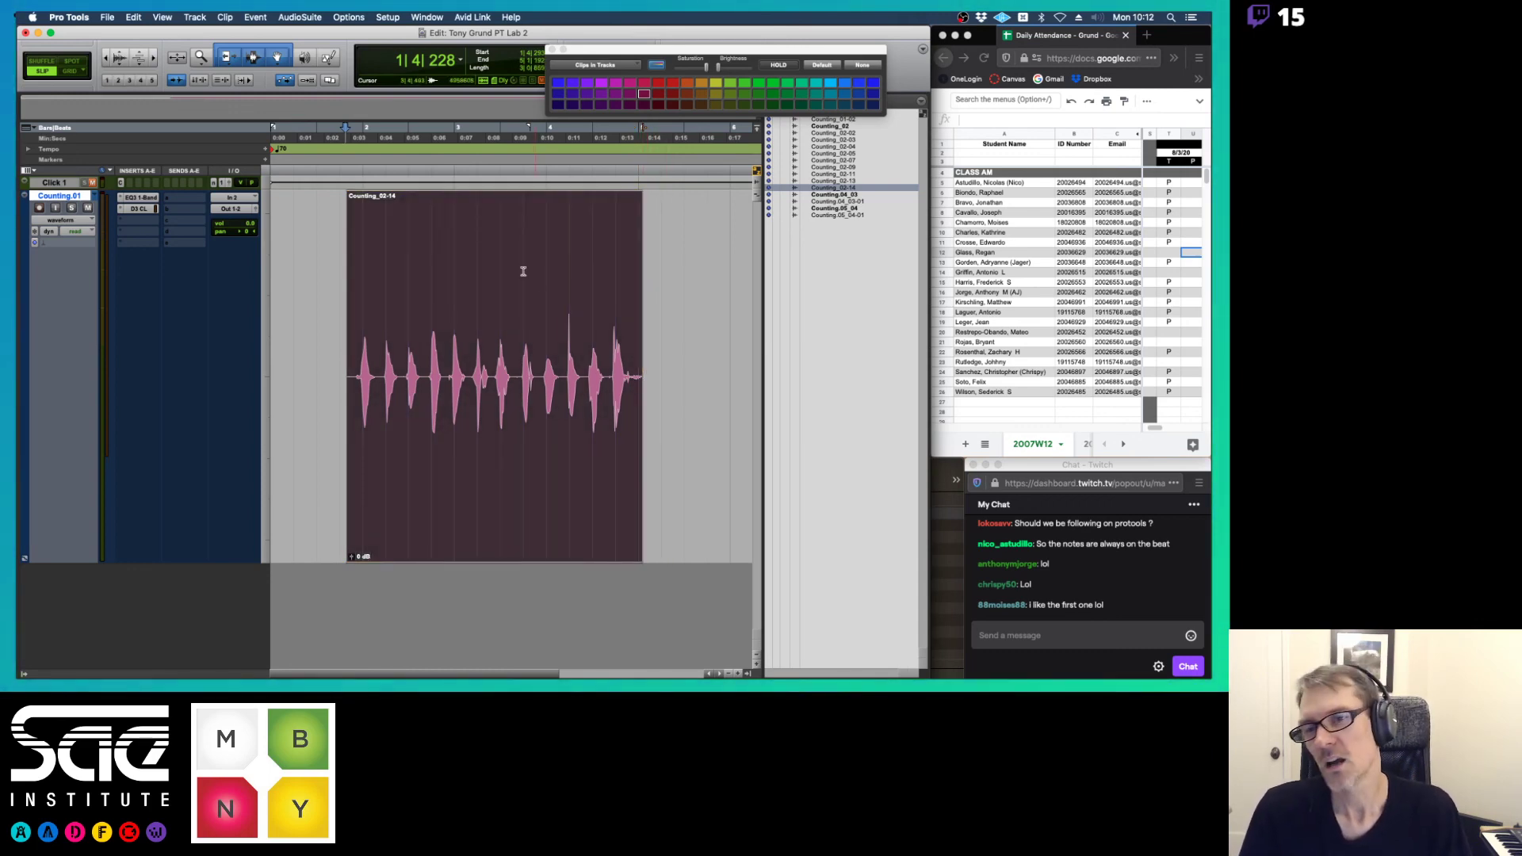
- Set the Grabber tool to Separation mode, review the Separation notes page in Preview, and return to Pro Tools
left_click(276, 60)
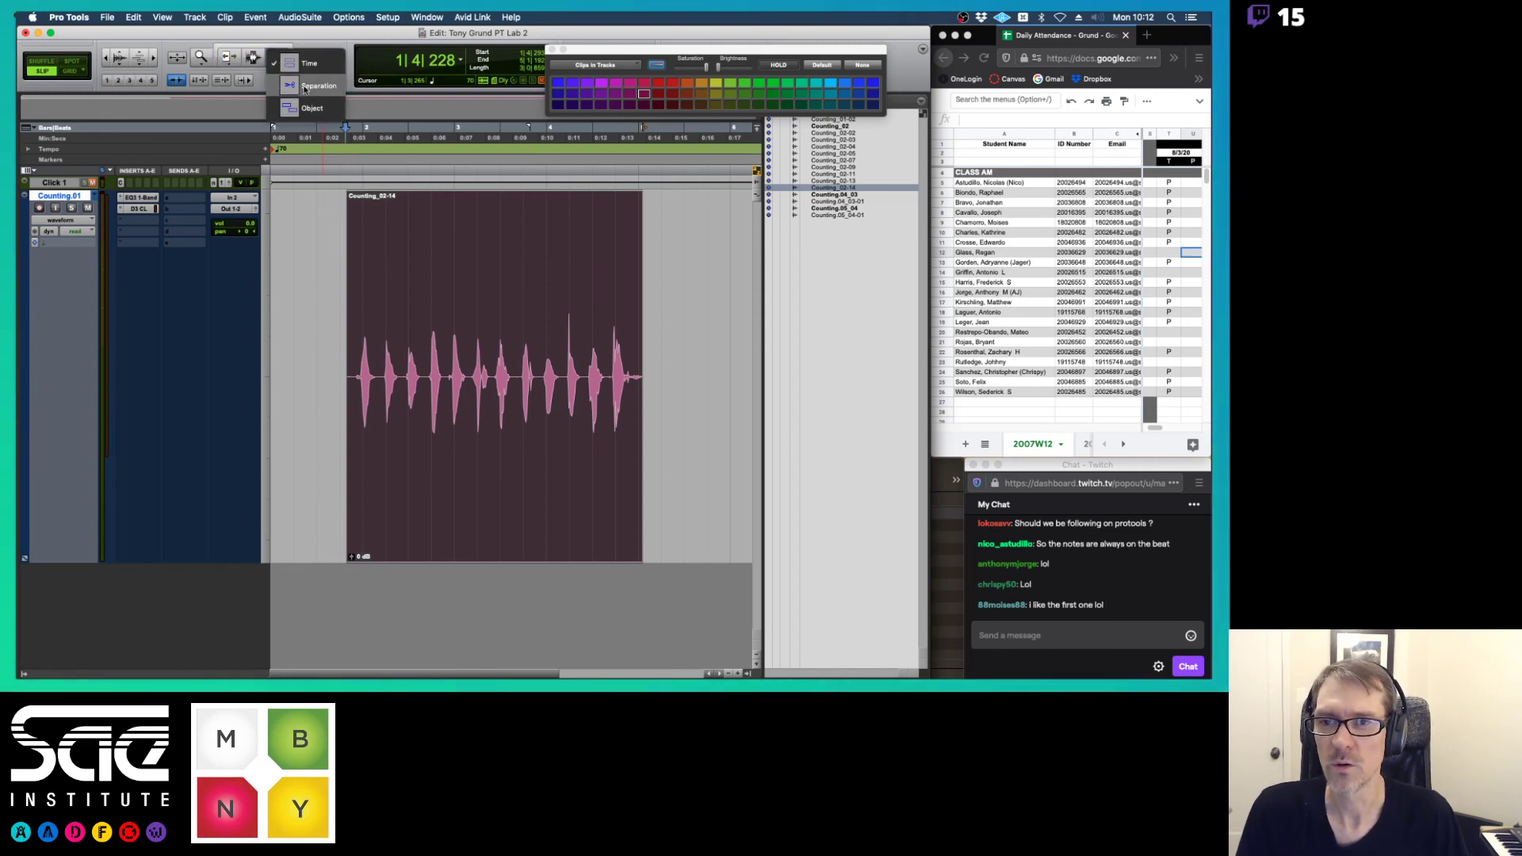
key("super+Tab")
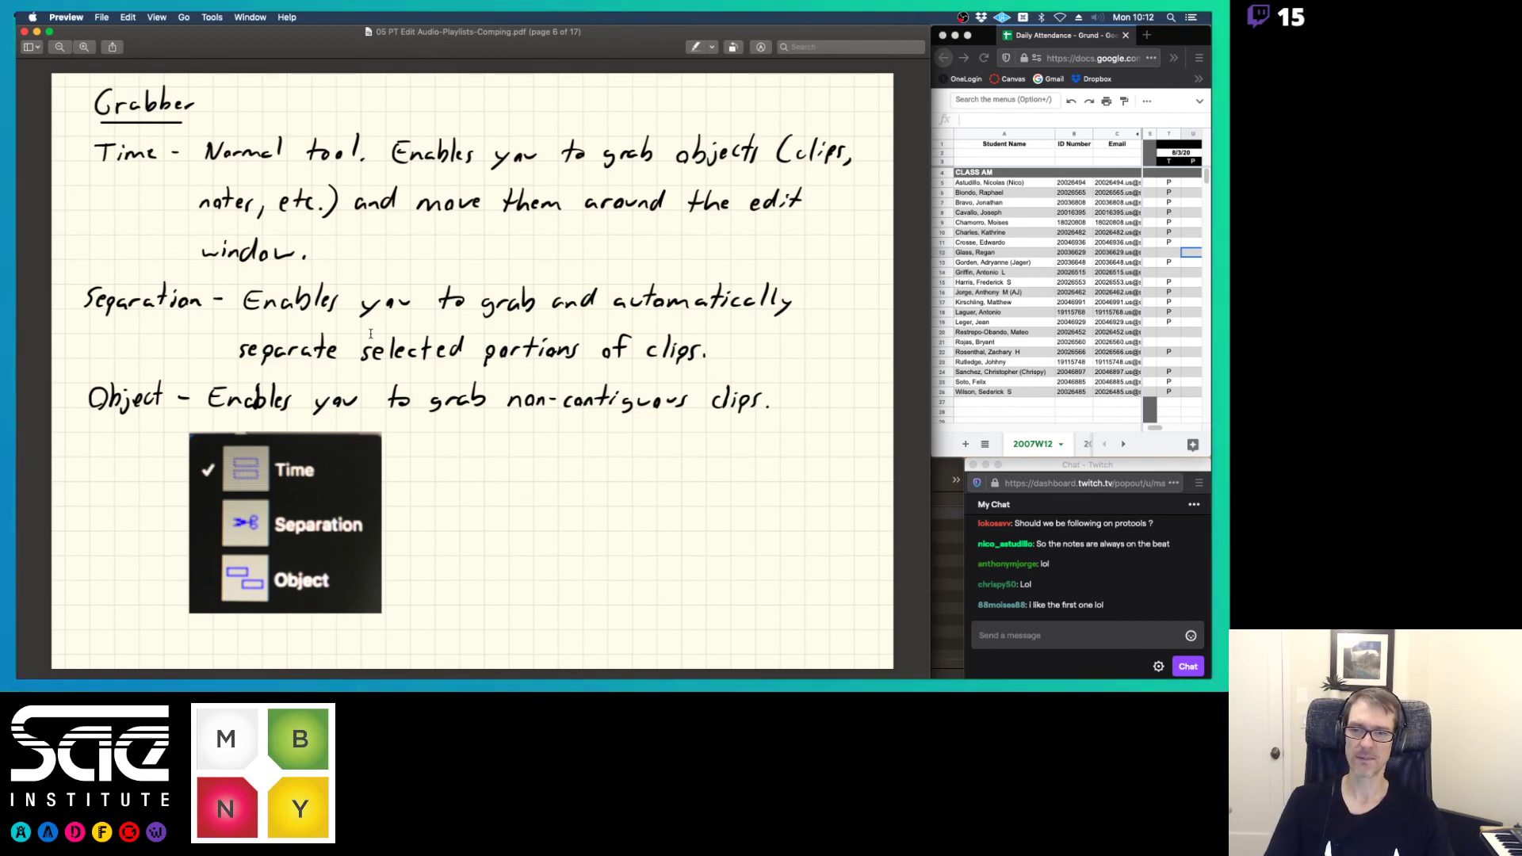
key("Down")
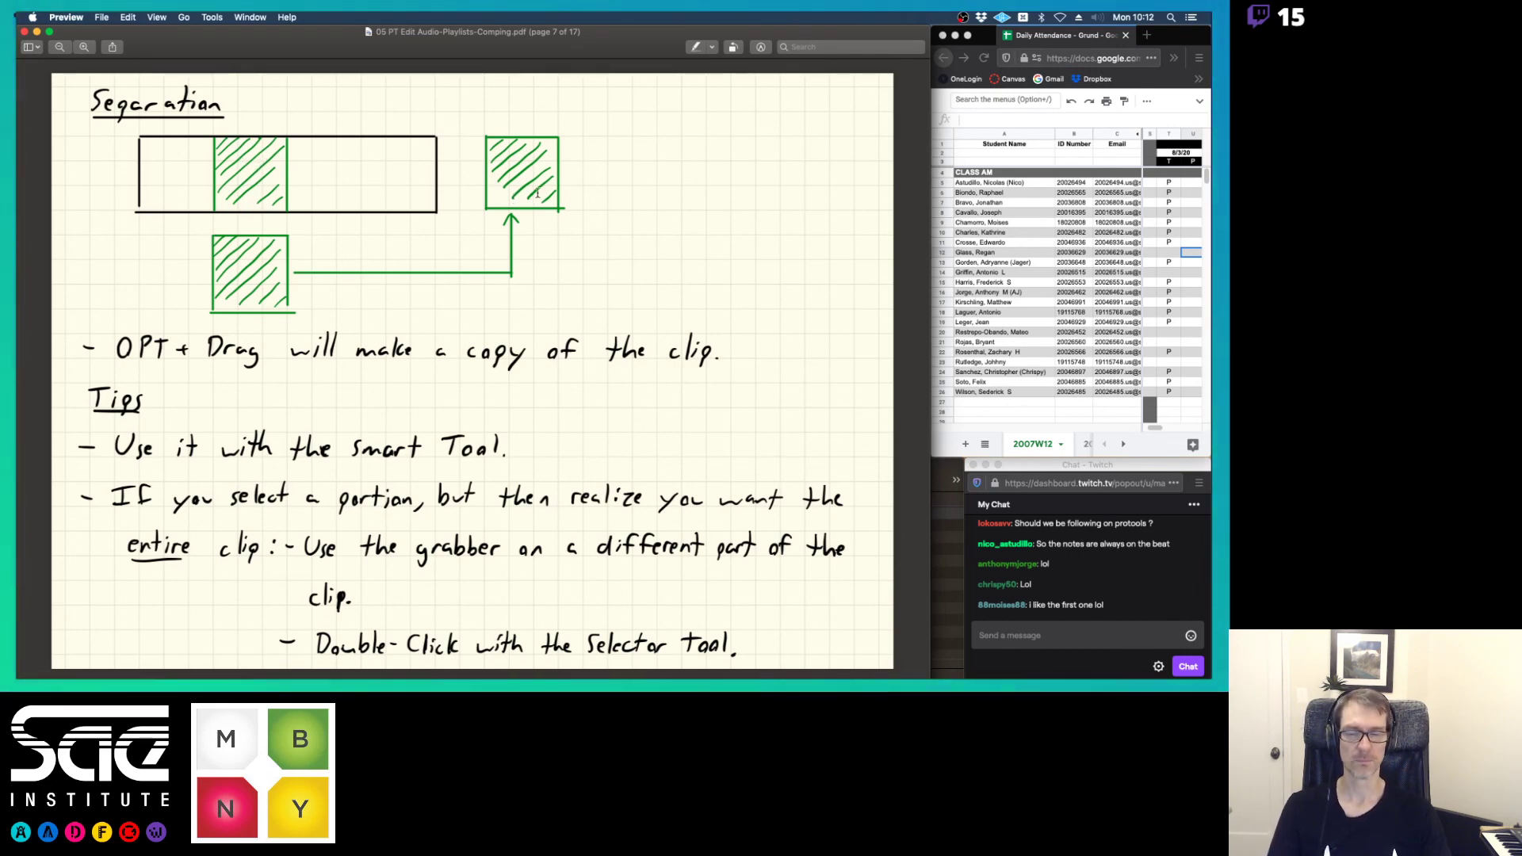
key("super+Tab")
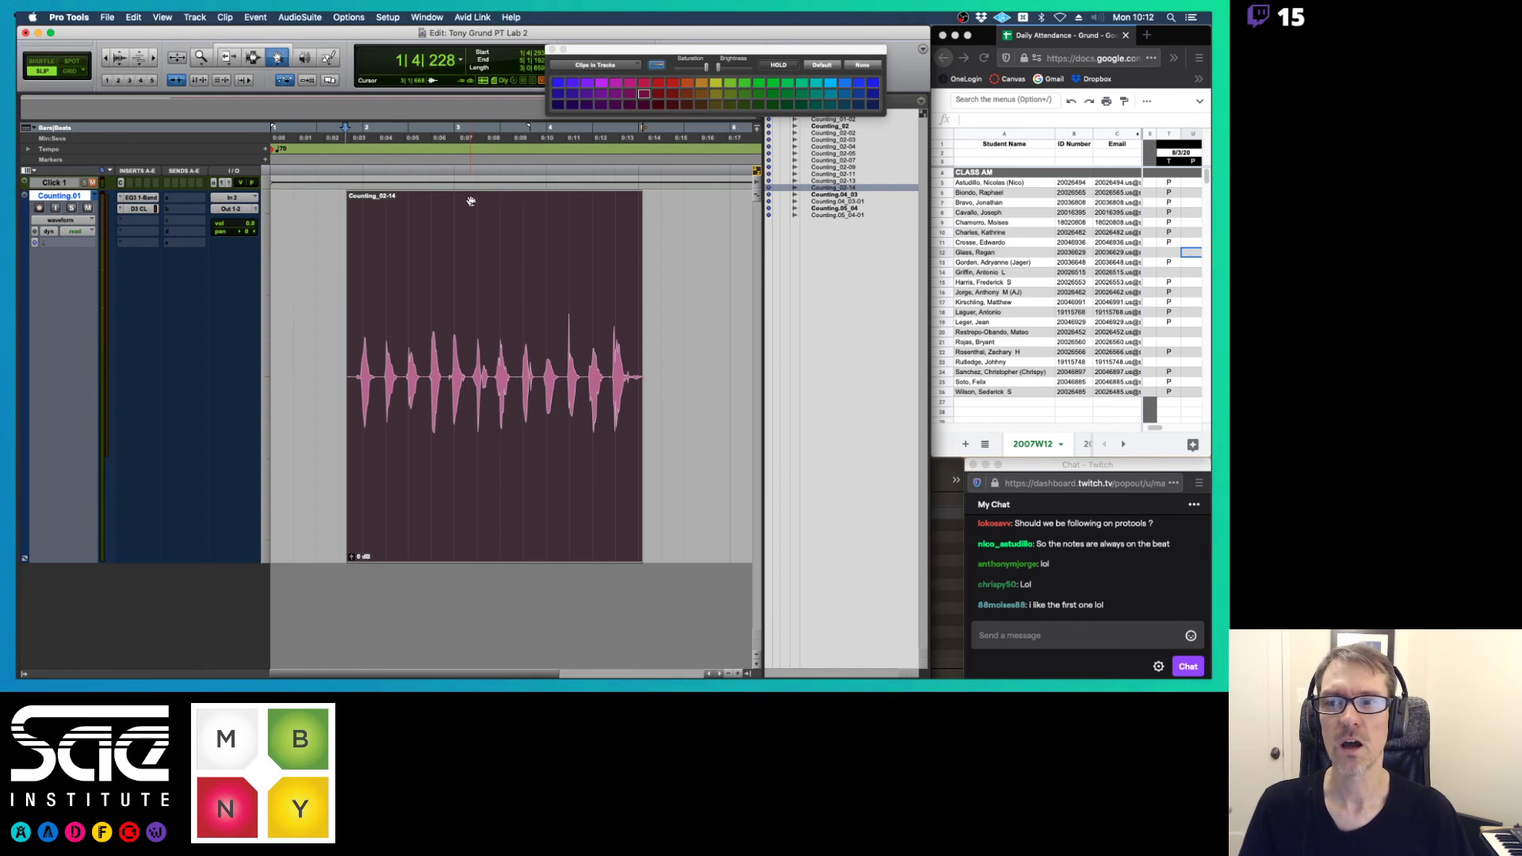
- Activate the Smart Tool, clear the clip selection, and select only the fifth counted word inside the pink clip
key("F6+F7")
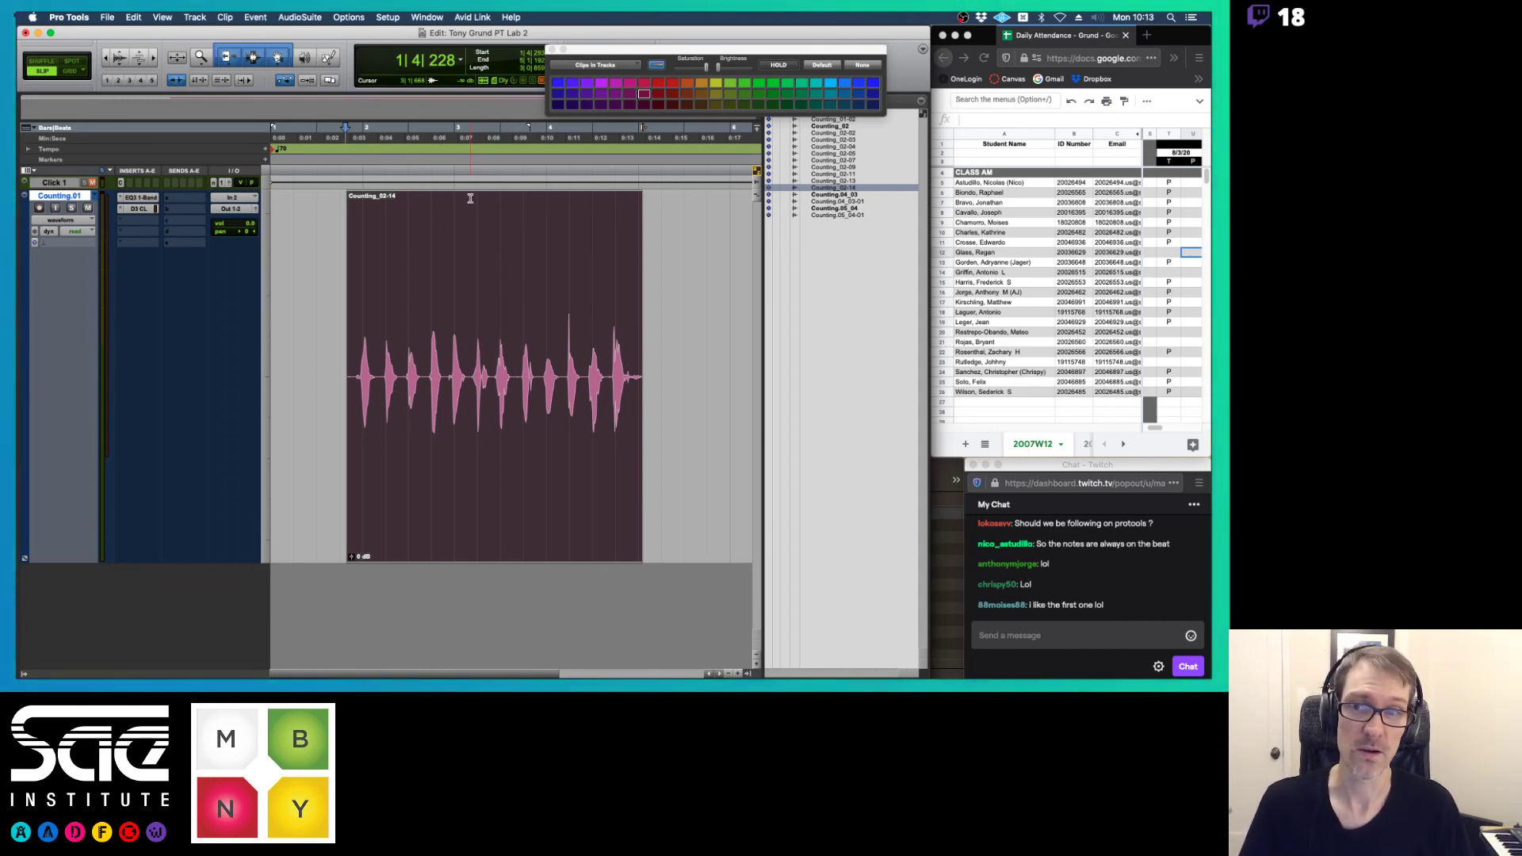
double_click(470, 200)
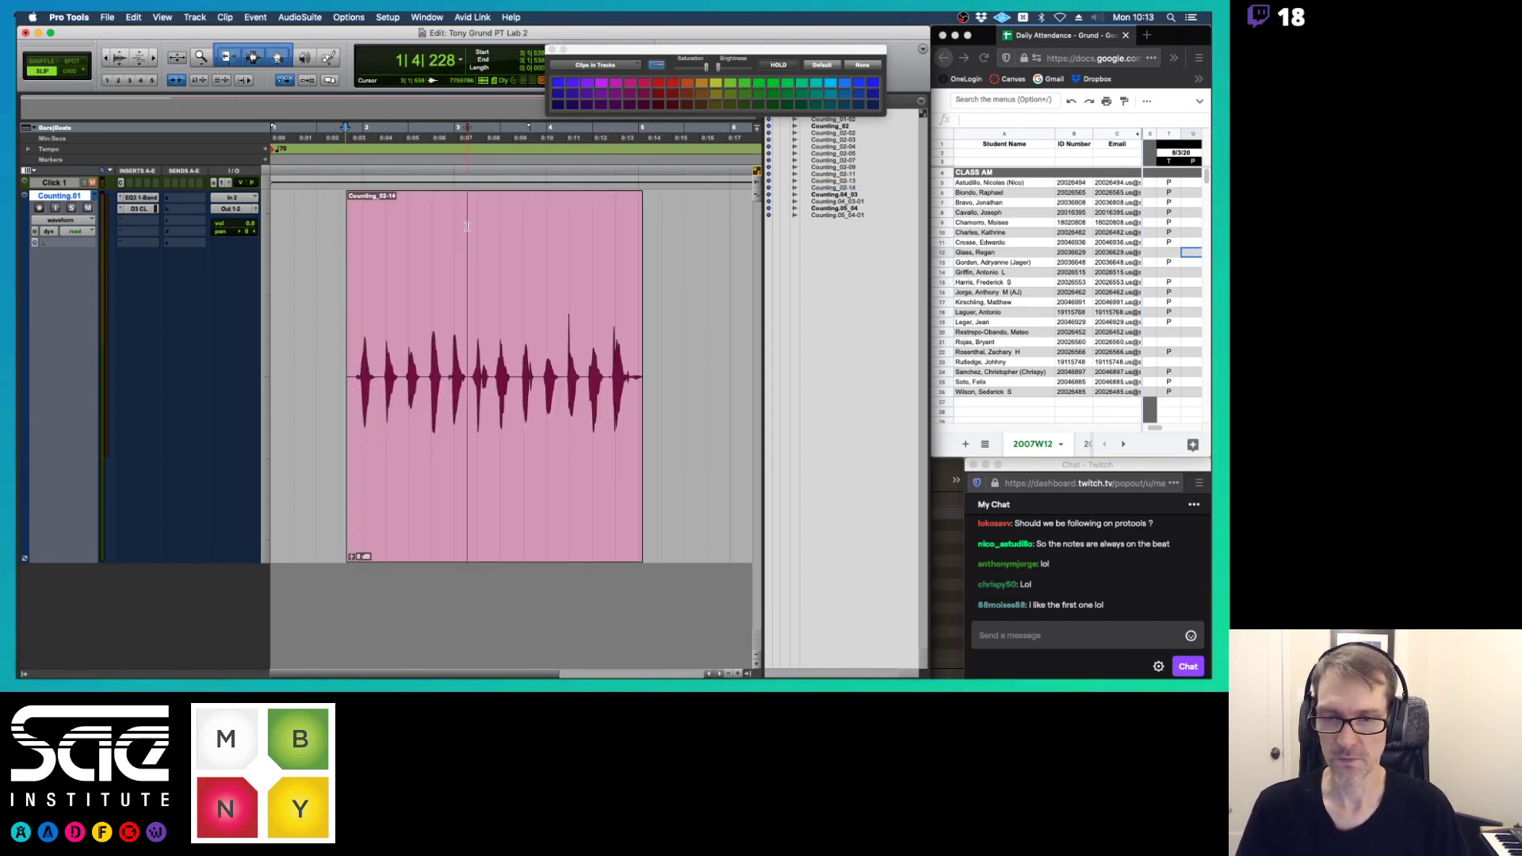
key("super+bracketright")
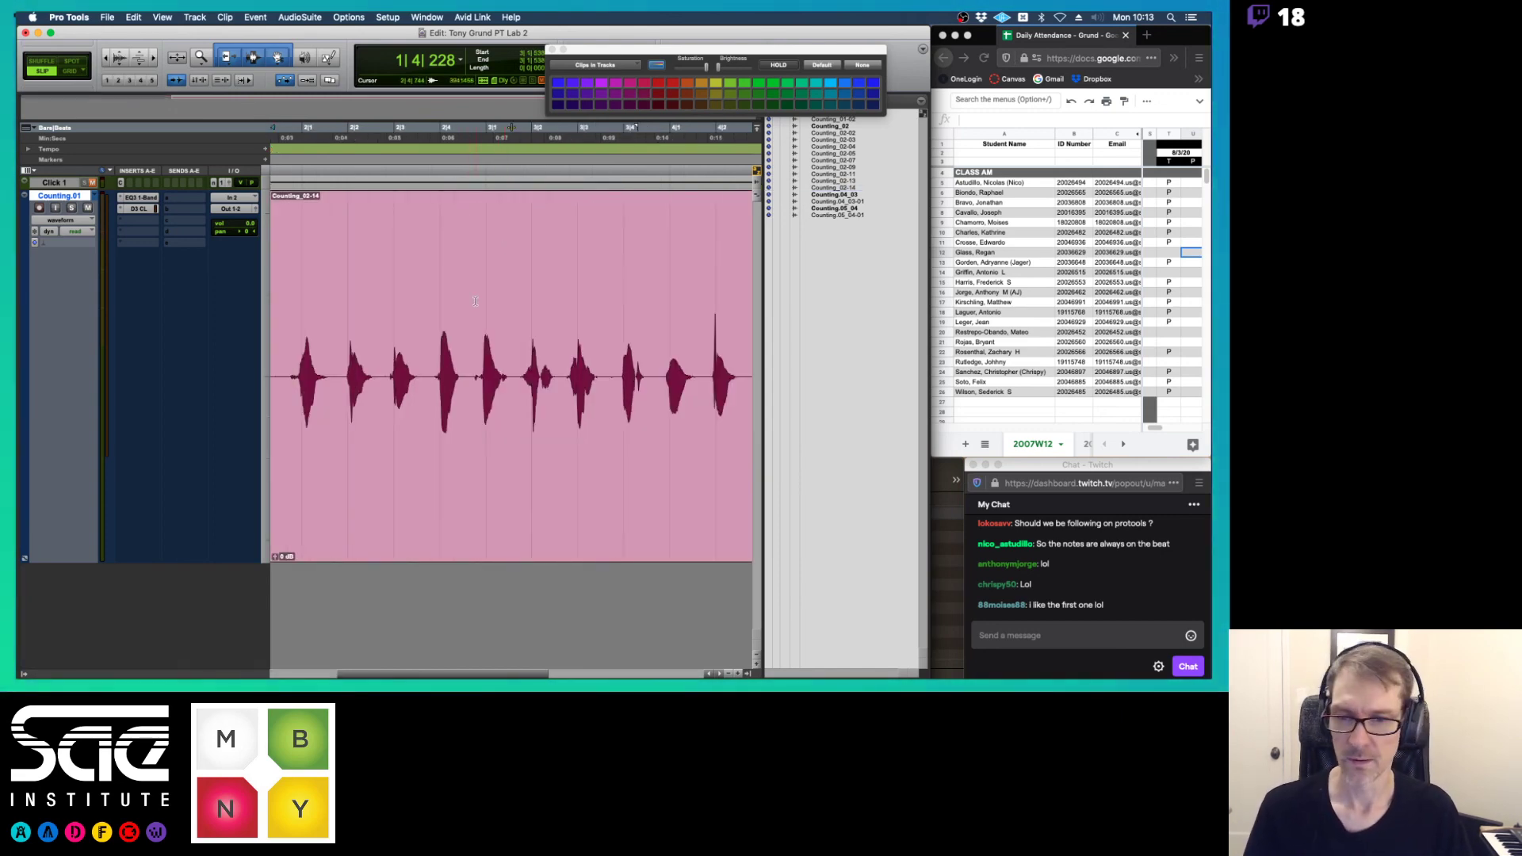
left_click_drag(467, 303, 518, 304)
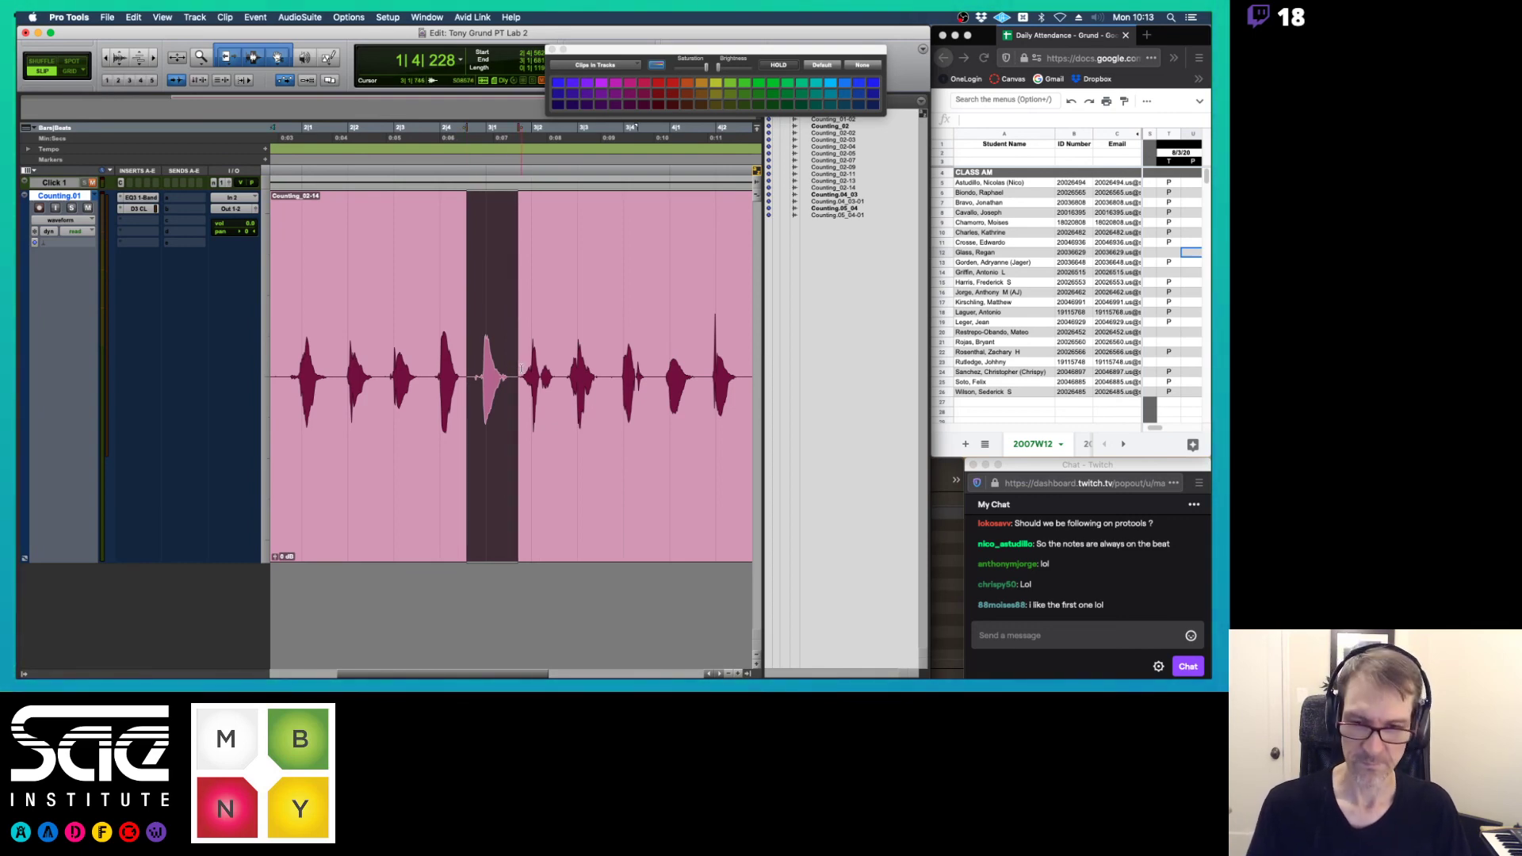
key("super+bracketleft")
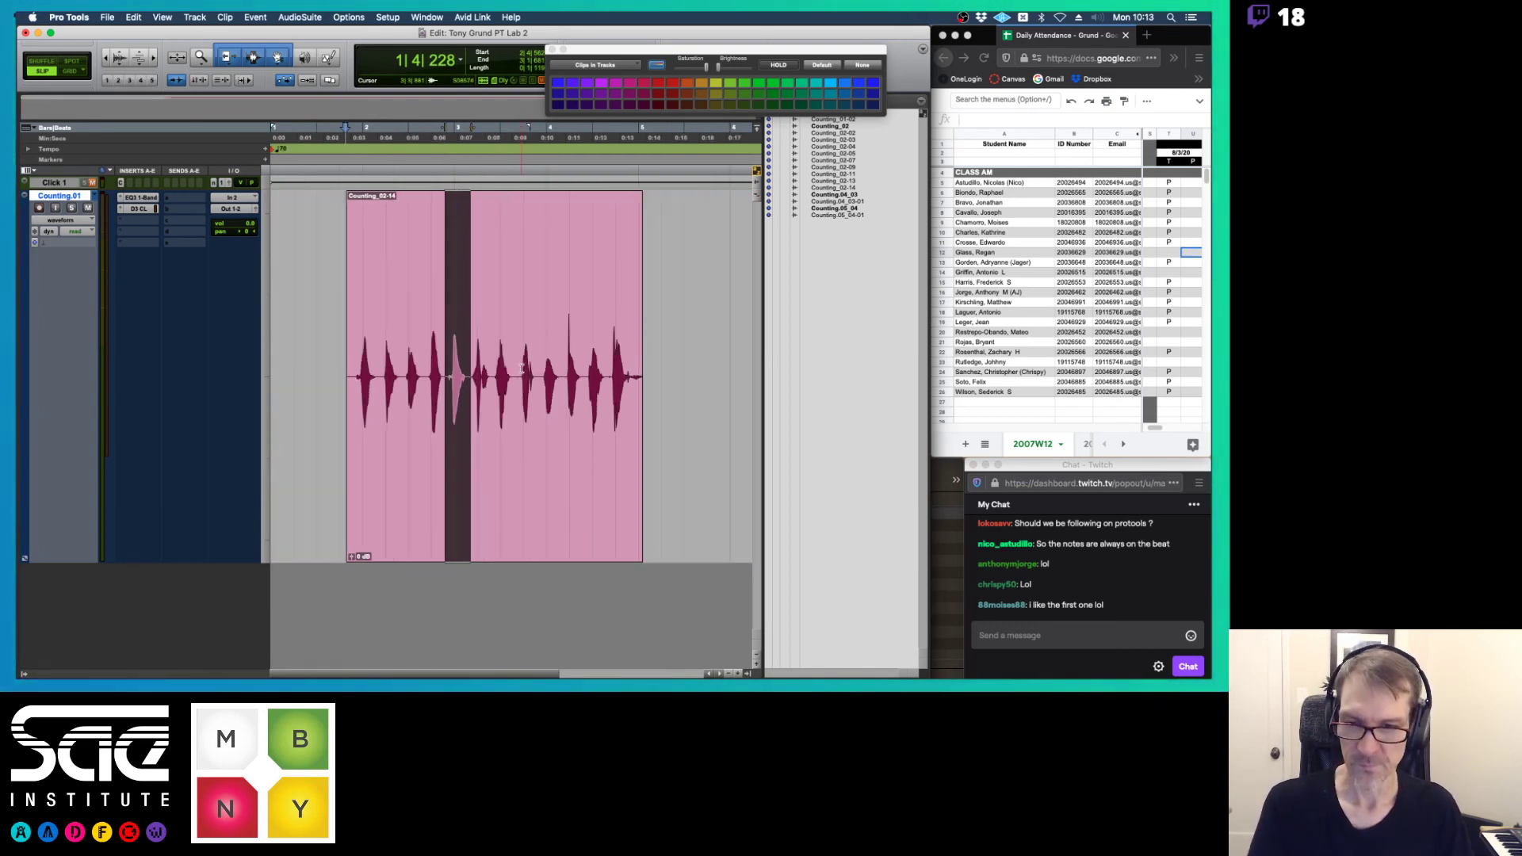
- Reselect the fifth counted word, pull it out of the clip to beyond the clip's end, and undo the separation
left_click(449, 300)
left_click_drag(448, 299, 470, 300)
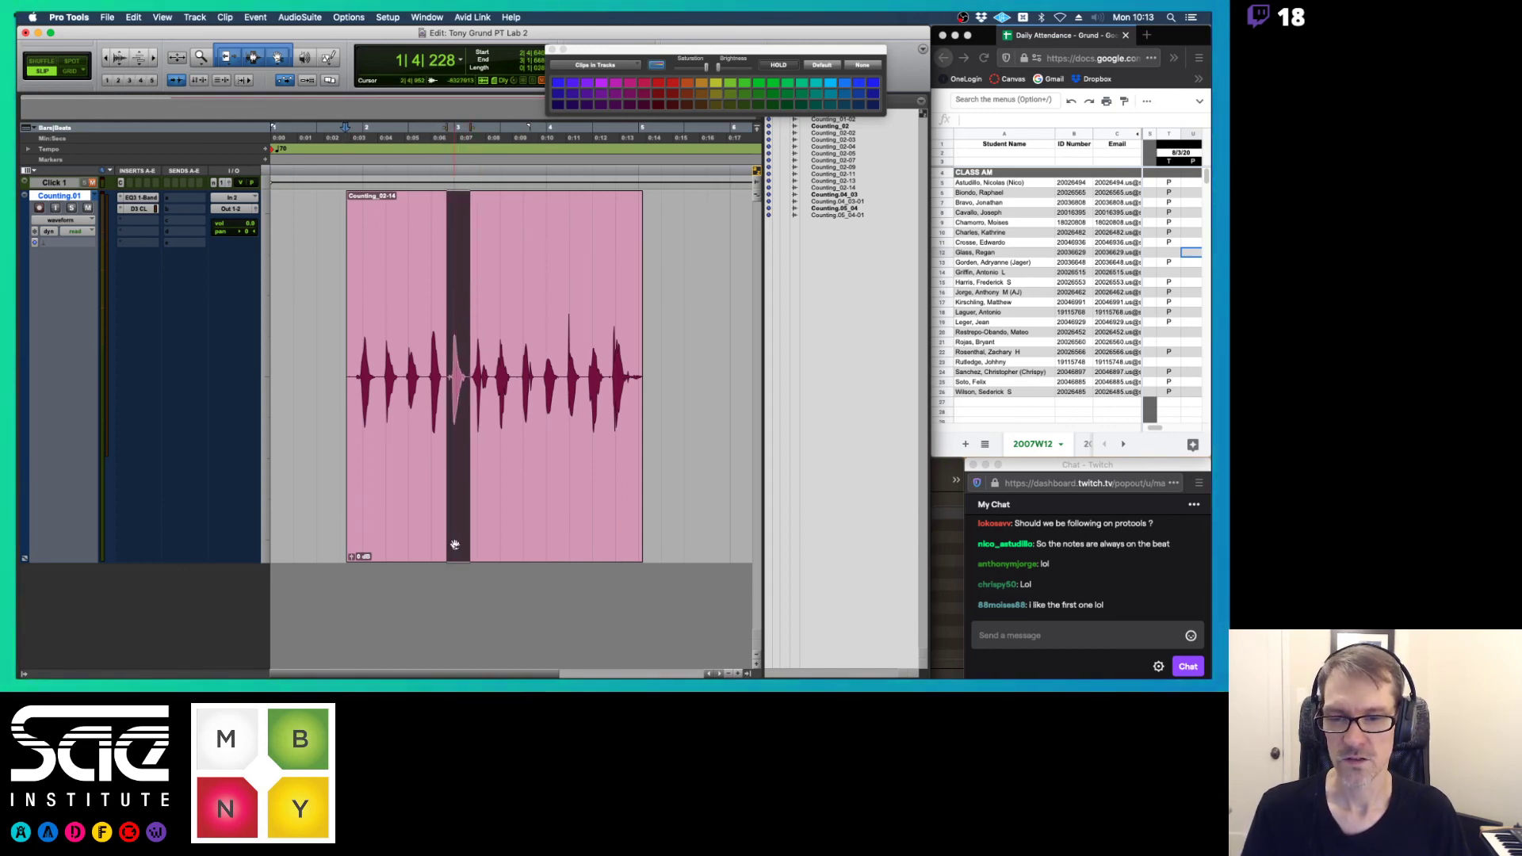
left_click_drag(459, 546, 694, 556)
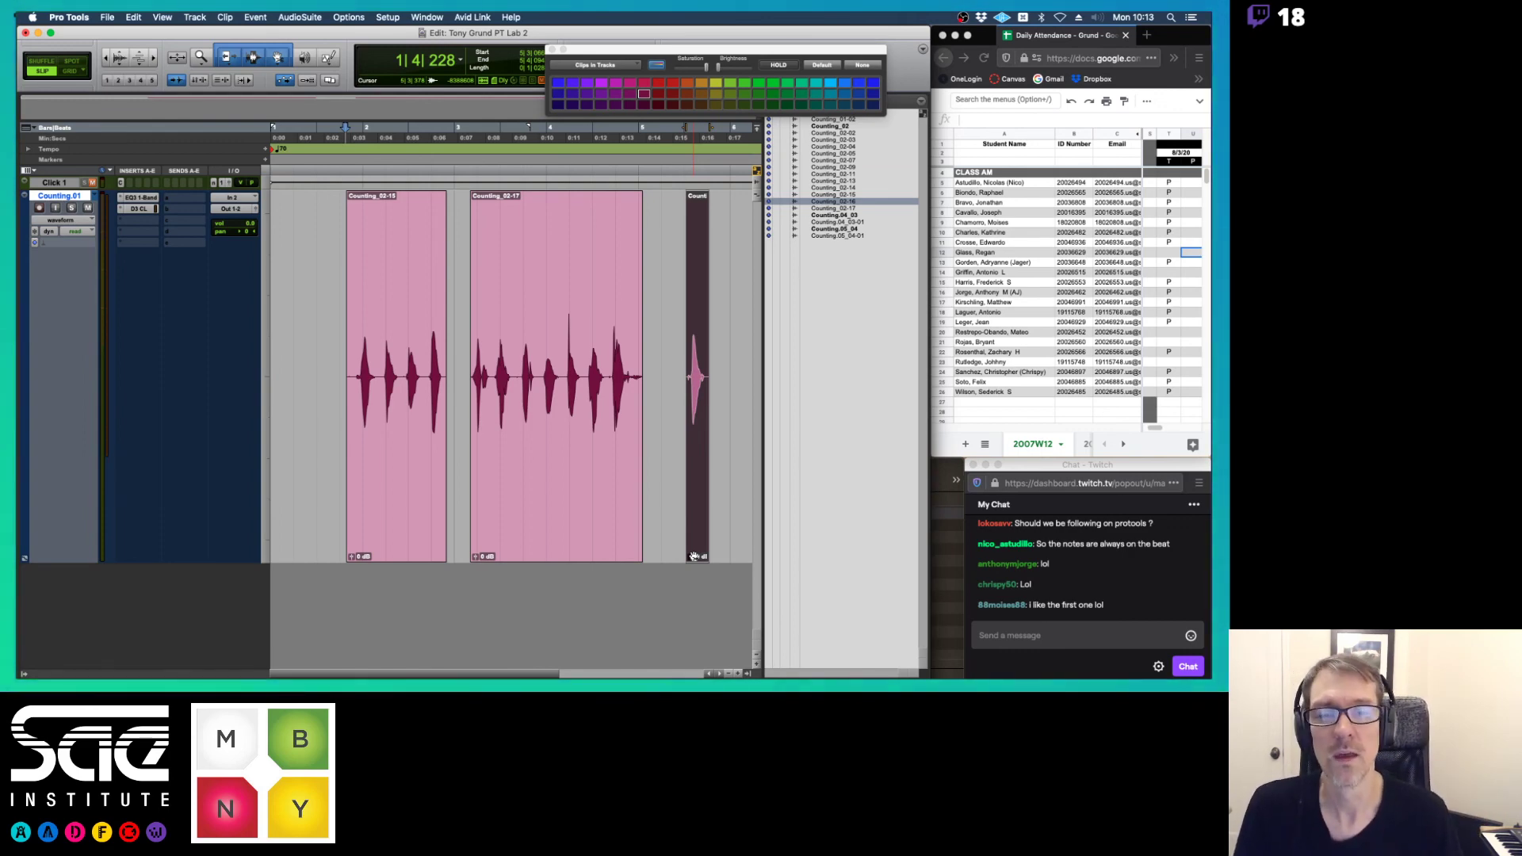
key("super+z")
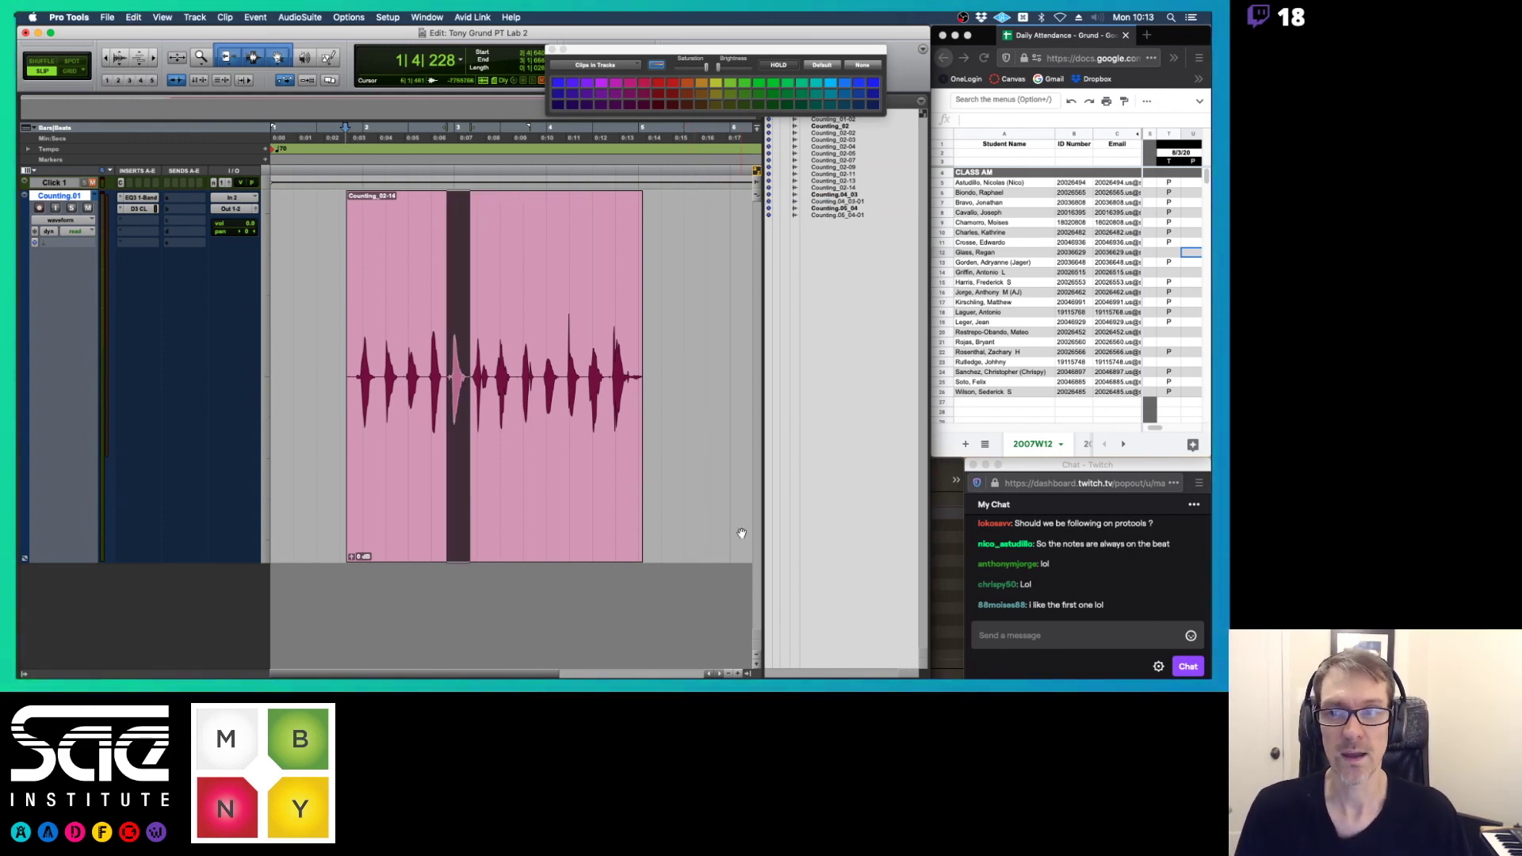
- Place a copy of the selected fifth word at about bar 6, leaving the source clip whole, and undo the copy
scroll(599, 401, "right", 3)
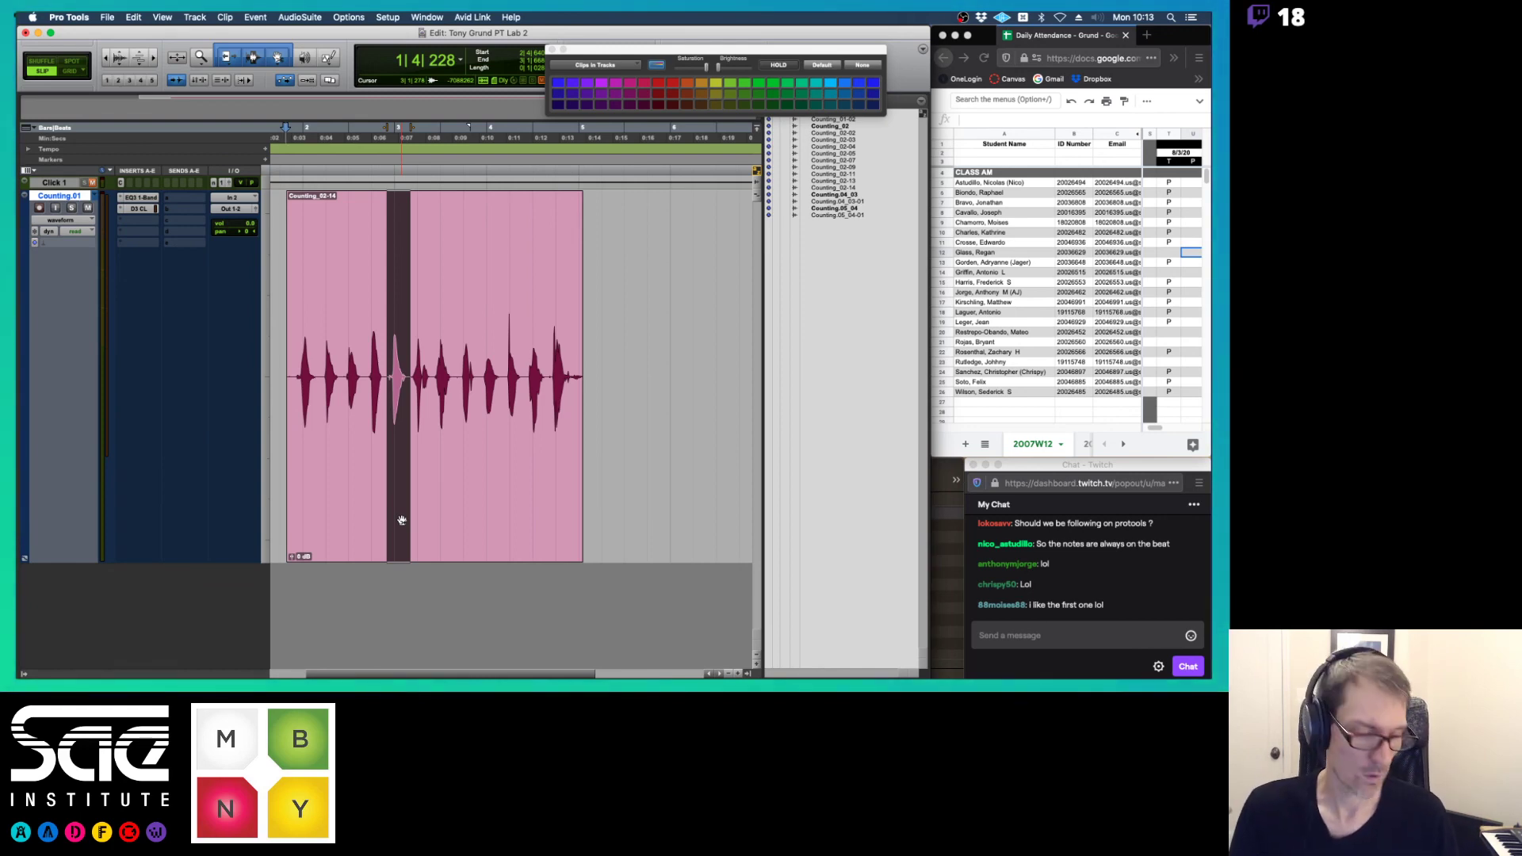
left_click_drag(402, 520, 676, 514)
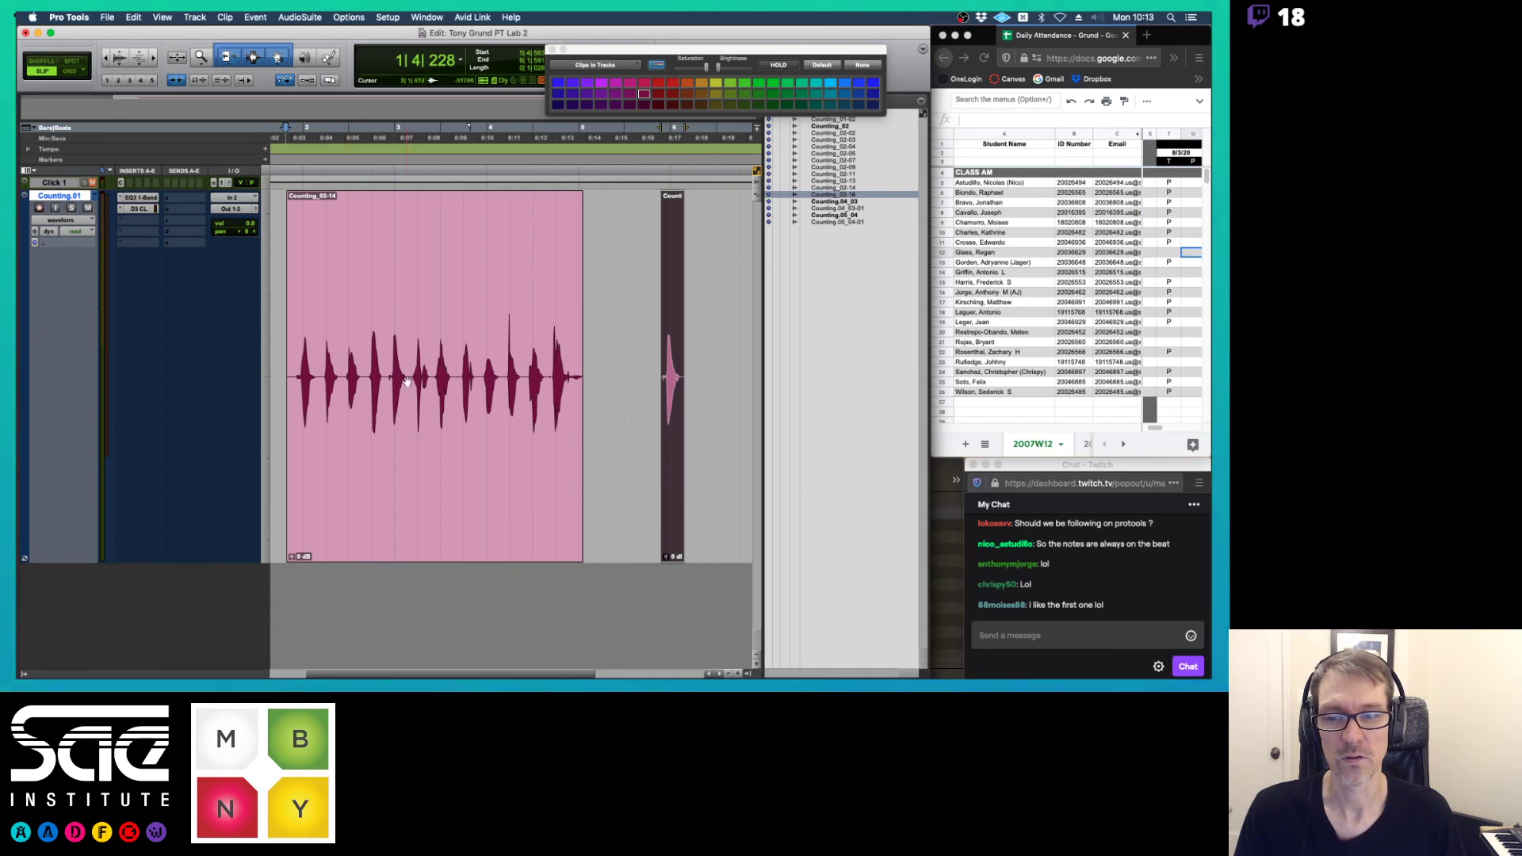
key("super+z")
- Select the seventh and eighth counted words in the pink clip and separate them by moving them past the clip's end
left_click(448, 269)
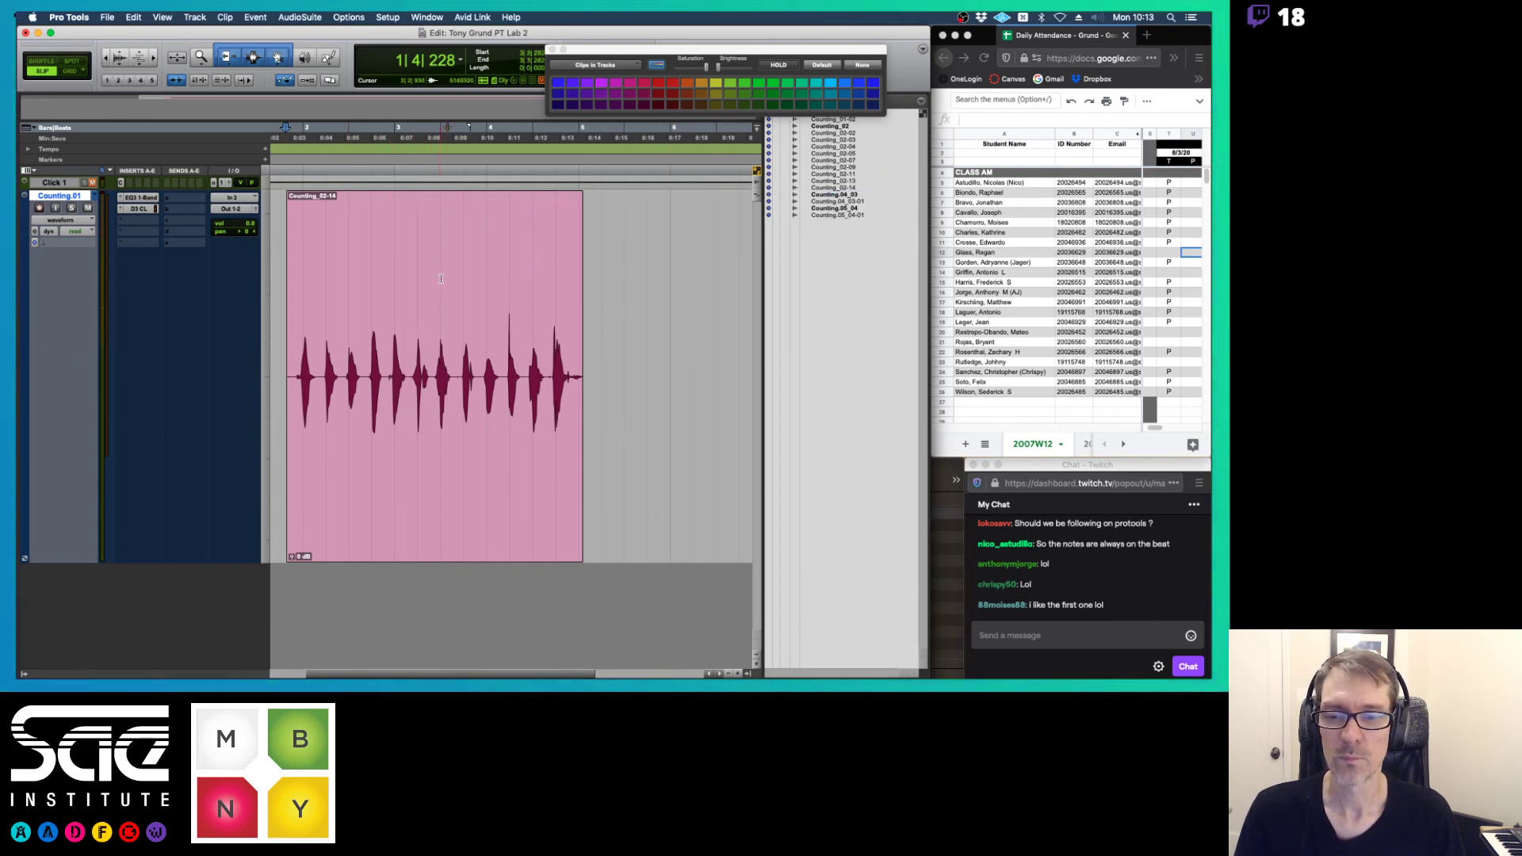
left_click(428, 274)
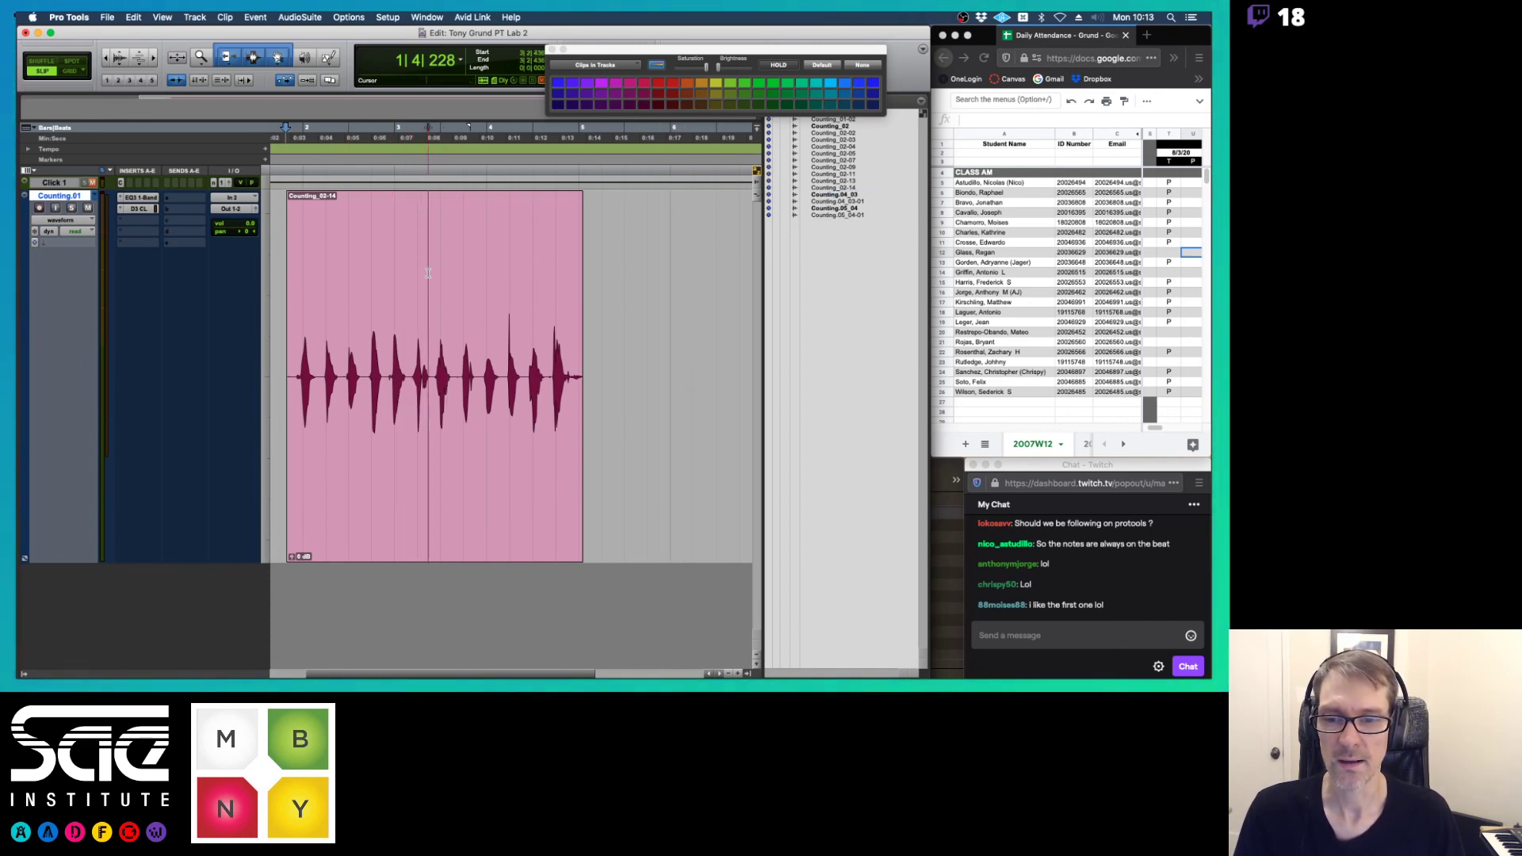
left_click(433, 274)
left_click_drag(433, 274, 479, 274)
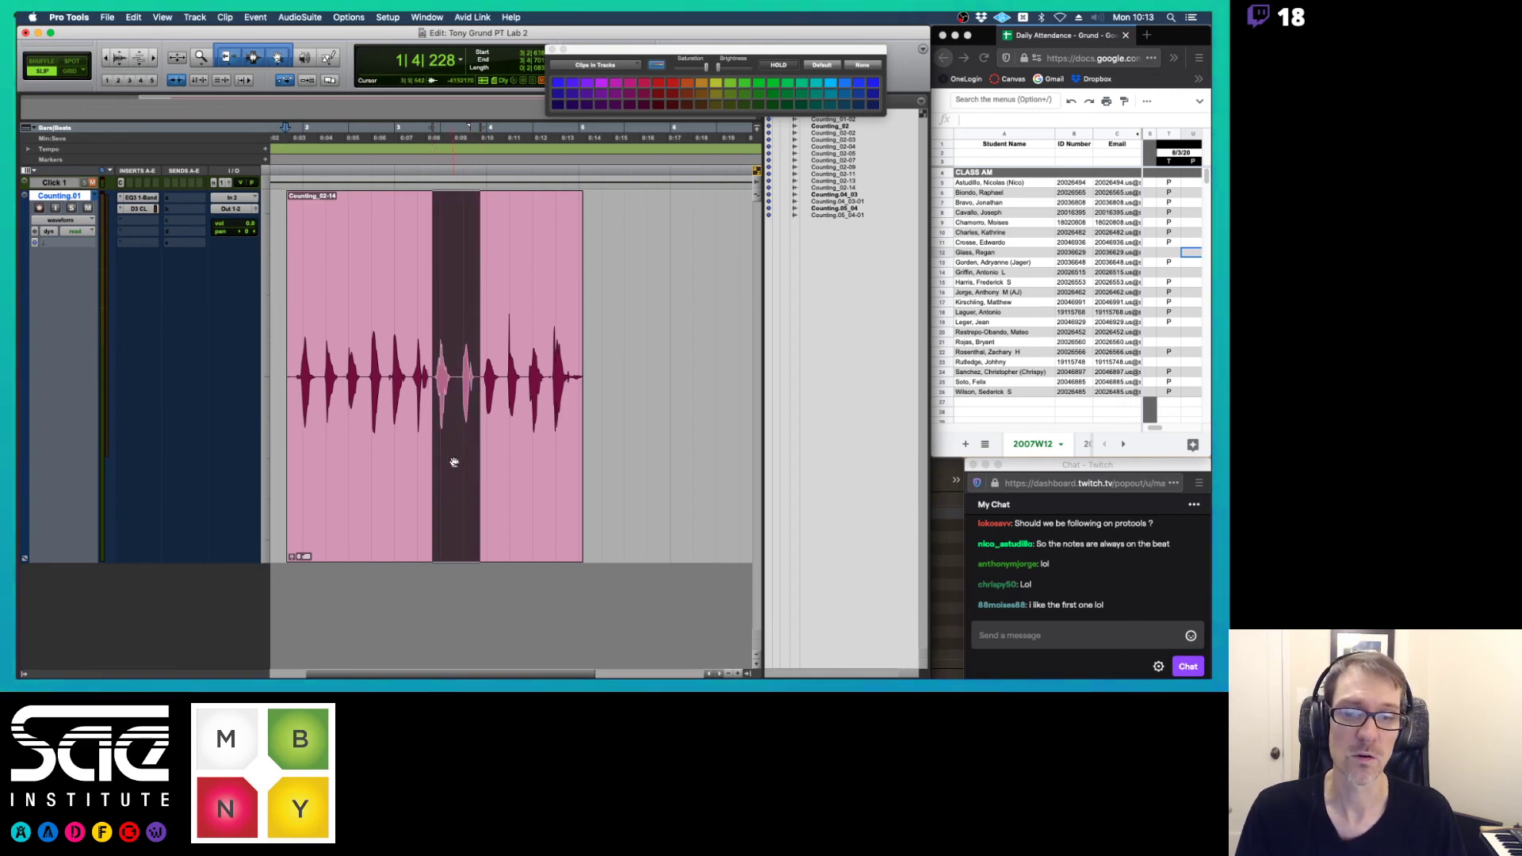
left_click_drag(454, 462, 650, 469)
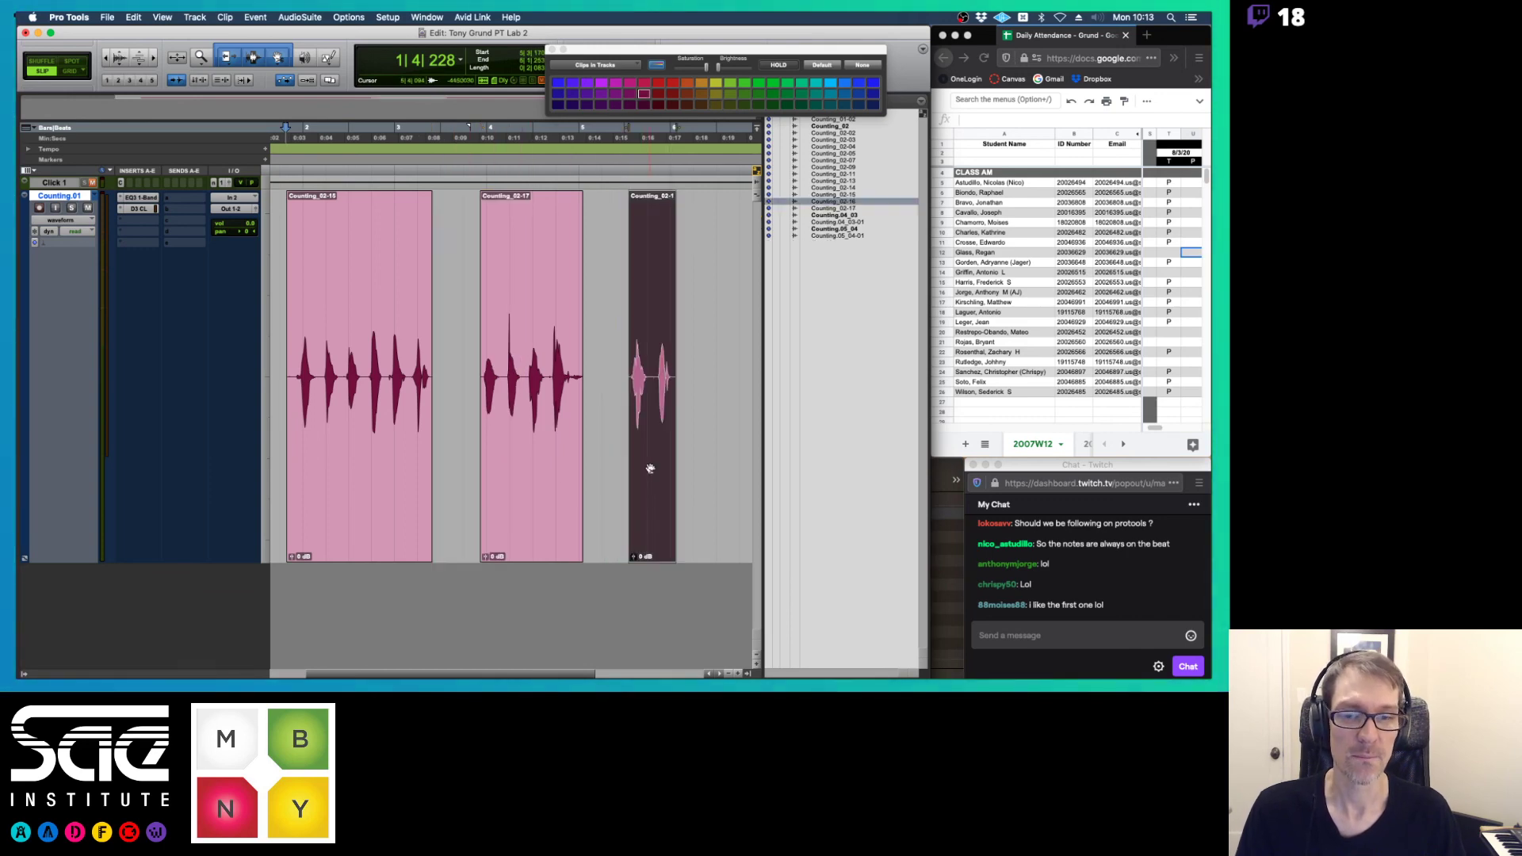
- Undo the separation of the seventh and eighth words, review the Separation Grabber notes in Preview, and return to Pro Tools
key("super+z")
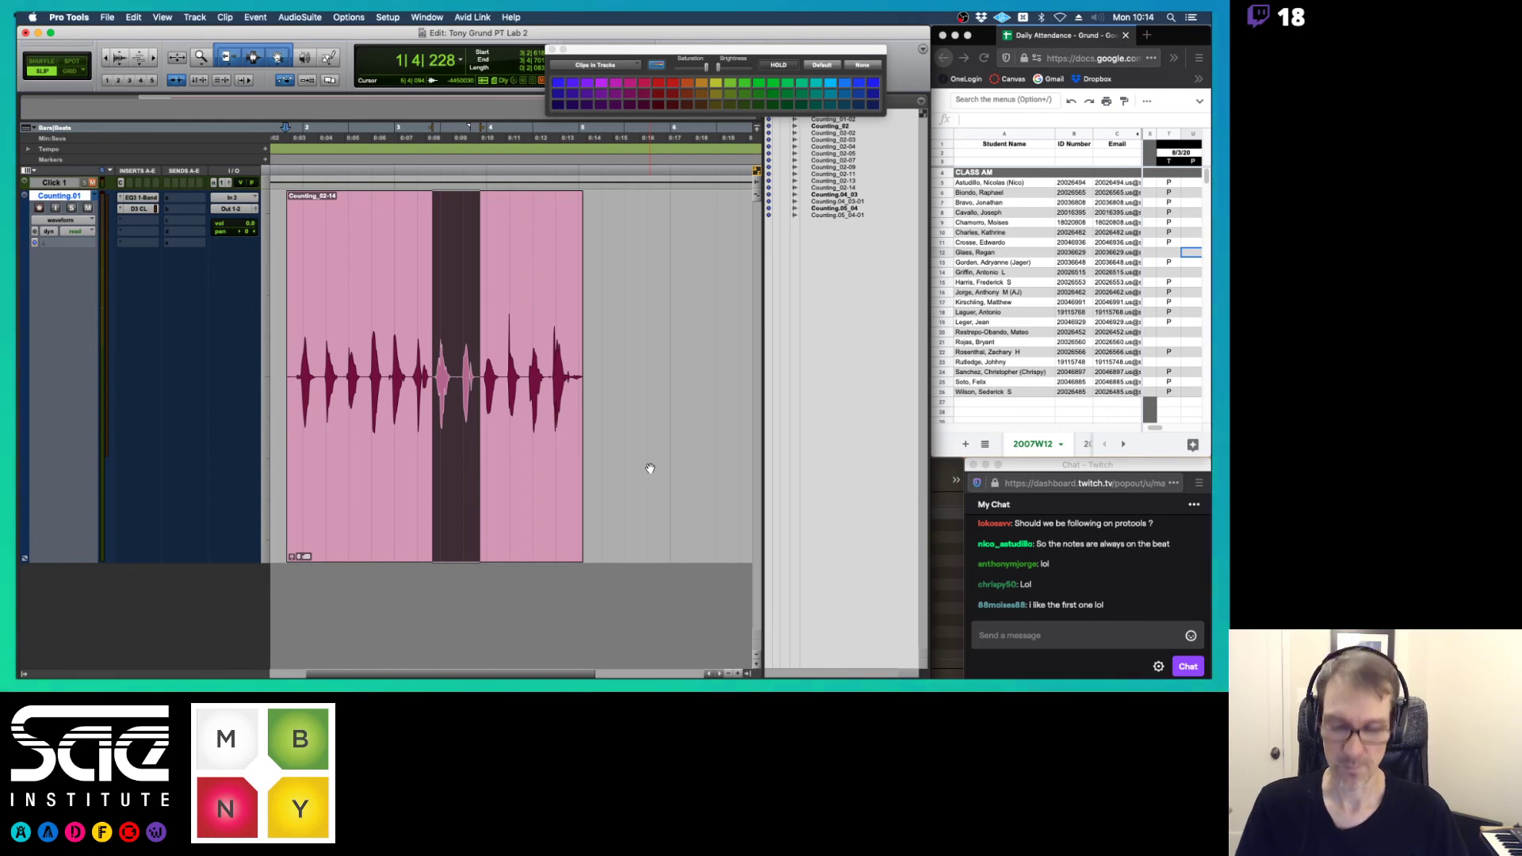
key("super+Tab")
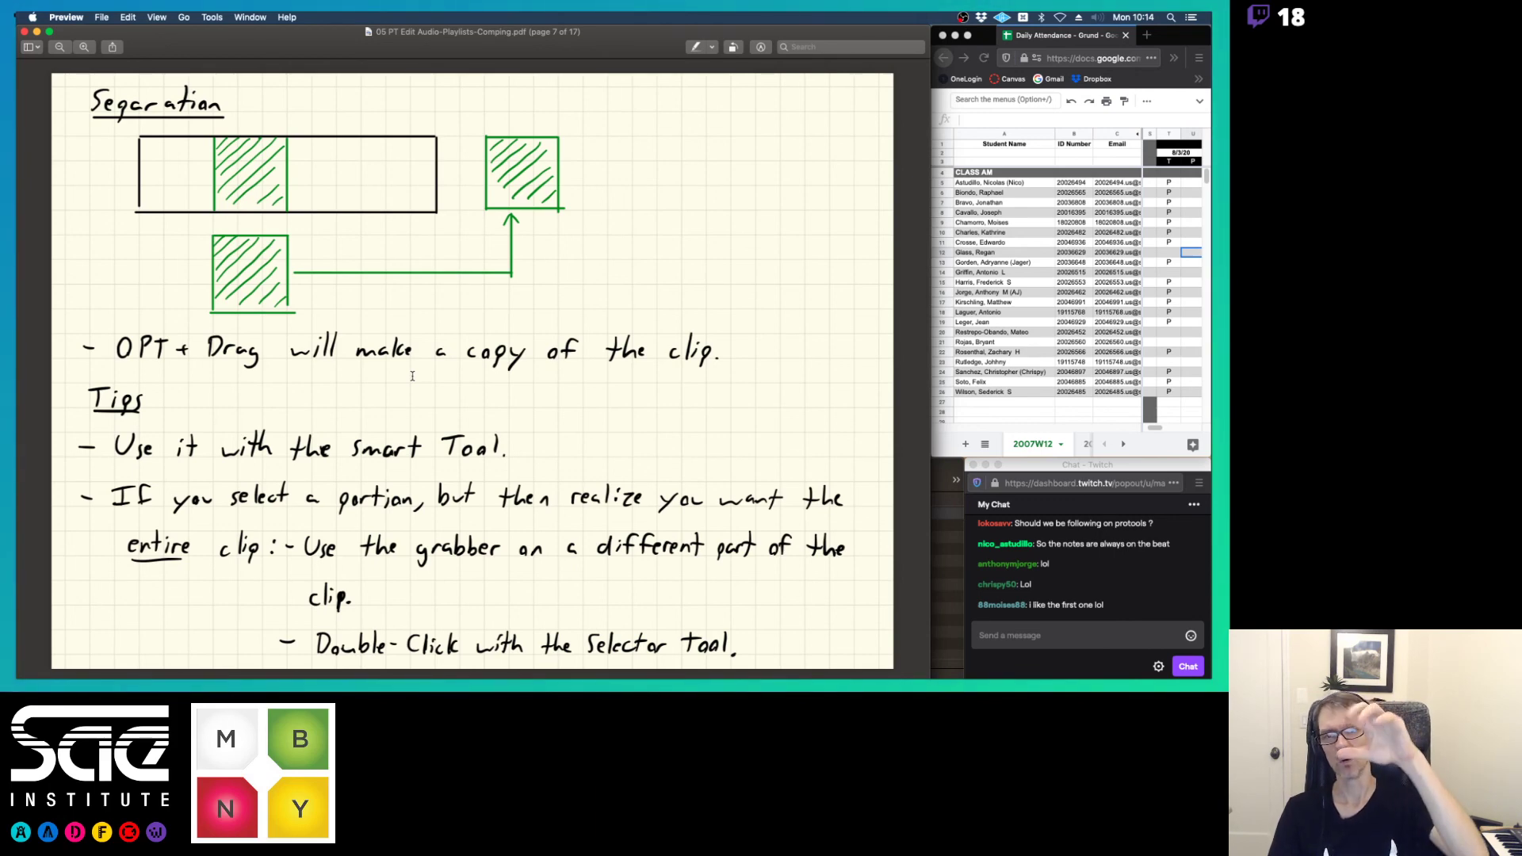
key("super+Tab")
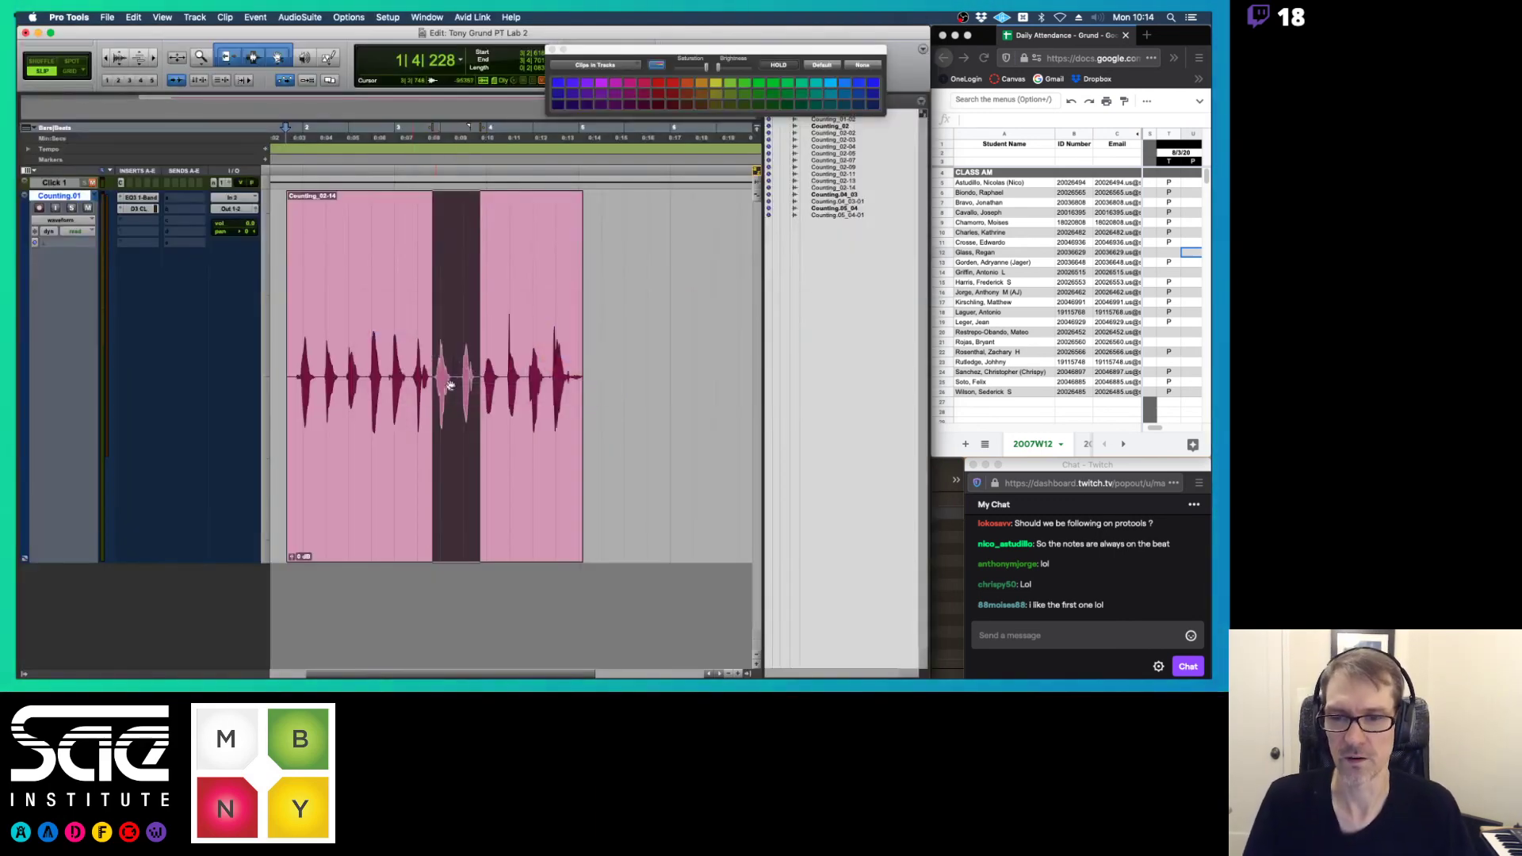
- Select the sixth and seventh counted words, try moving the clip by grabbing it outside that selection, and undo the move
left_click(418, 302)
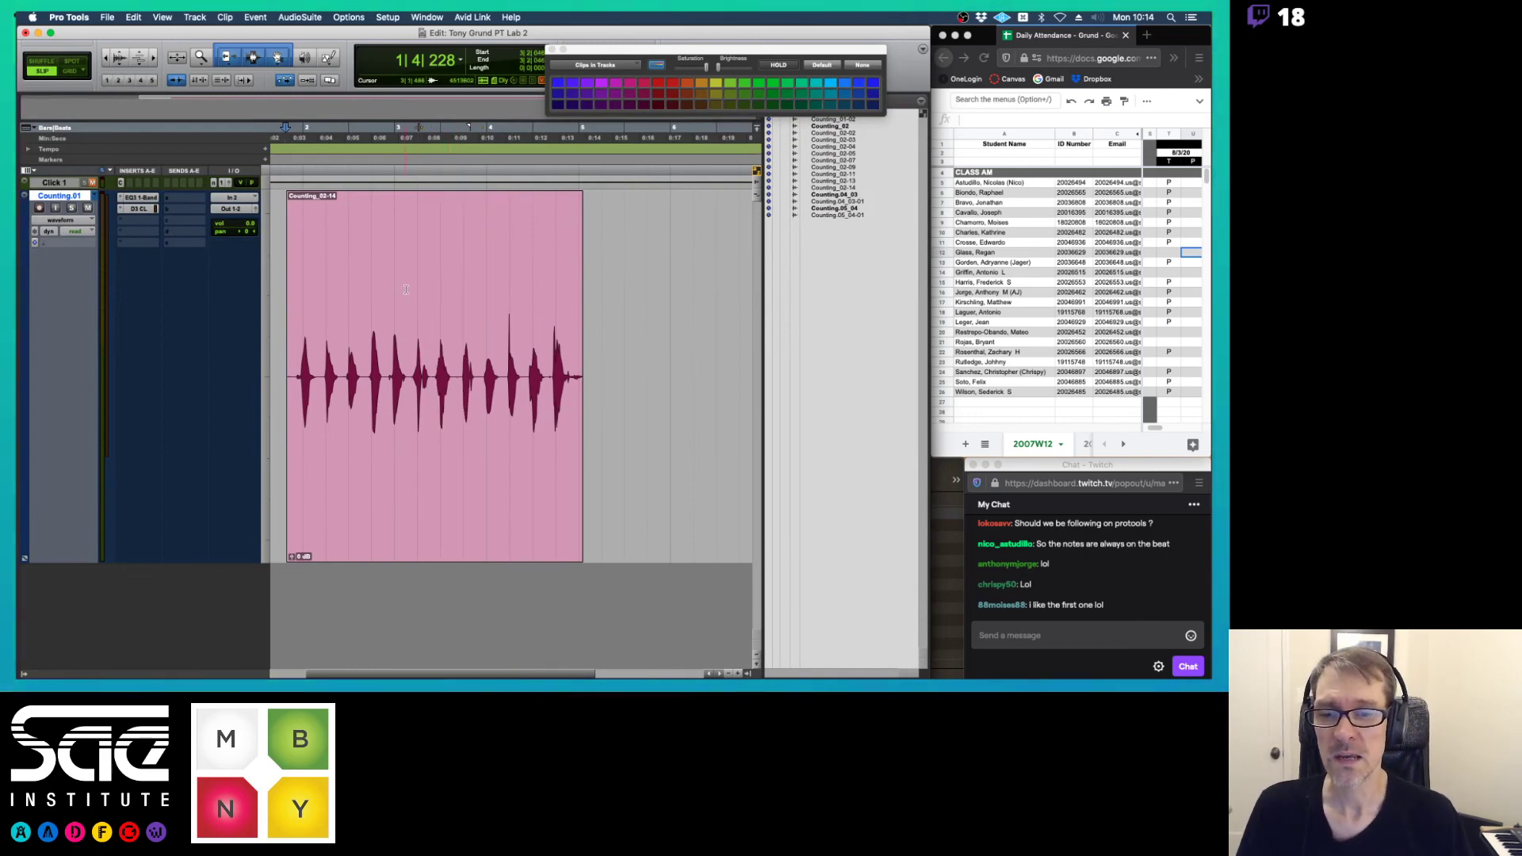
left_click(407, 287)
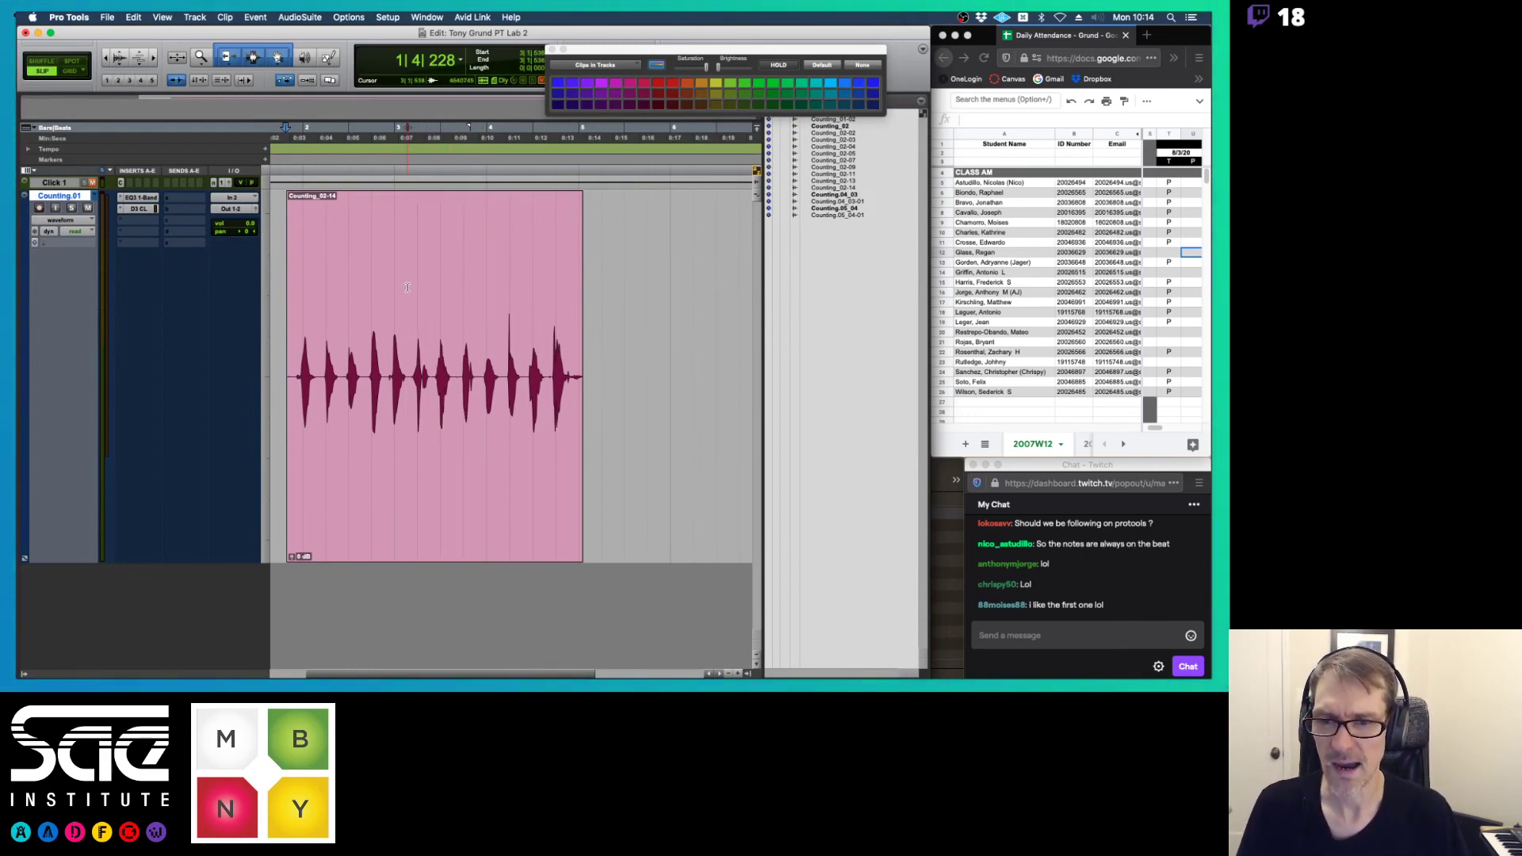
left_click_drag(407, 287, 456, 284)
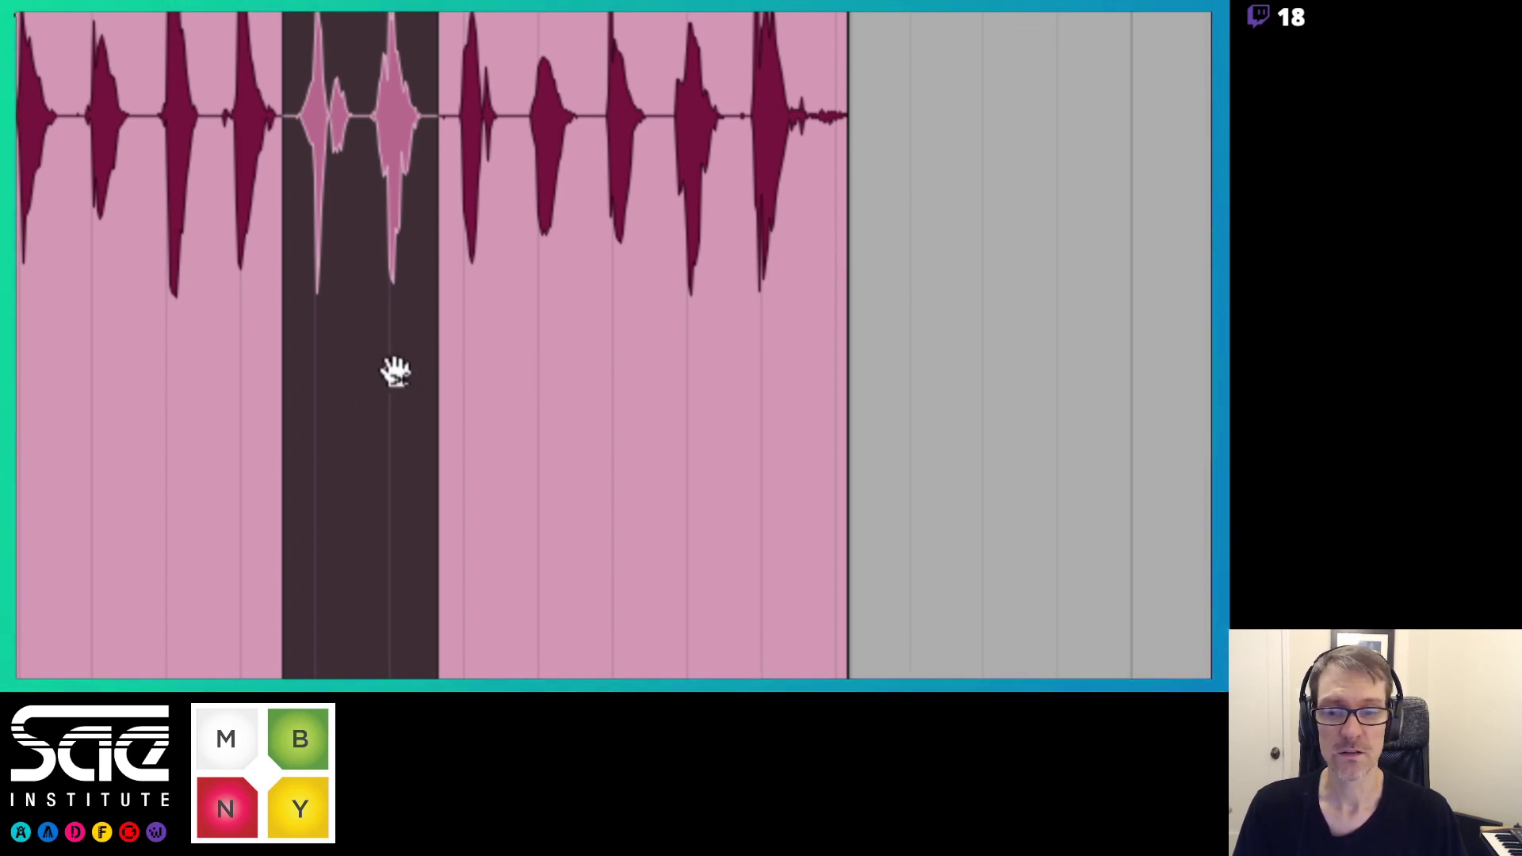
left_click_drag(488, 411, 638, 424)
key("ctrl+z")
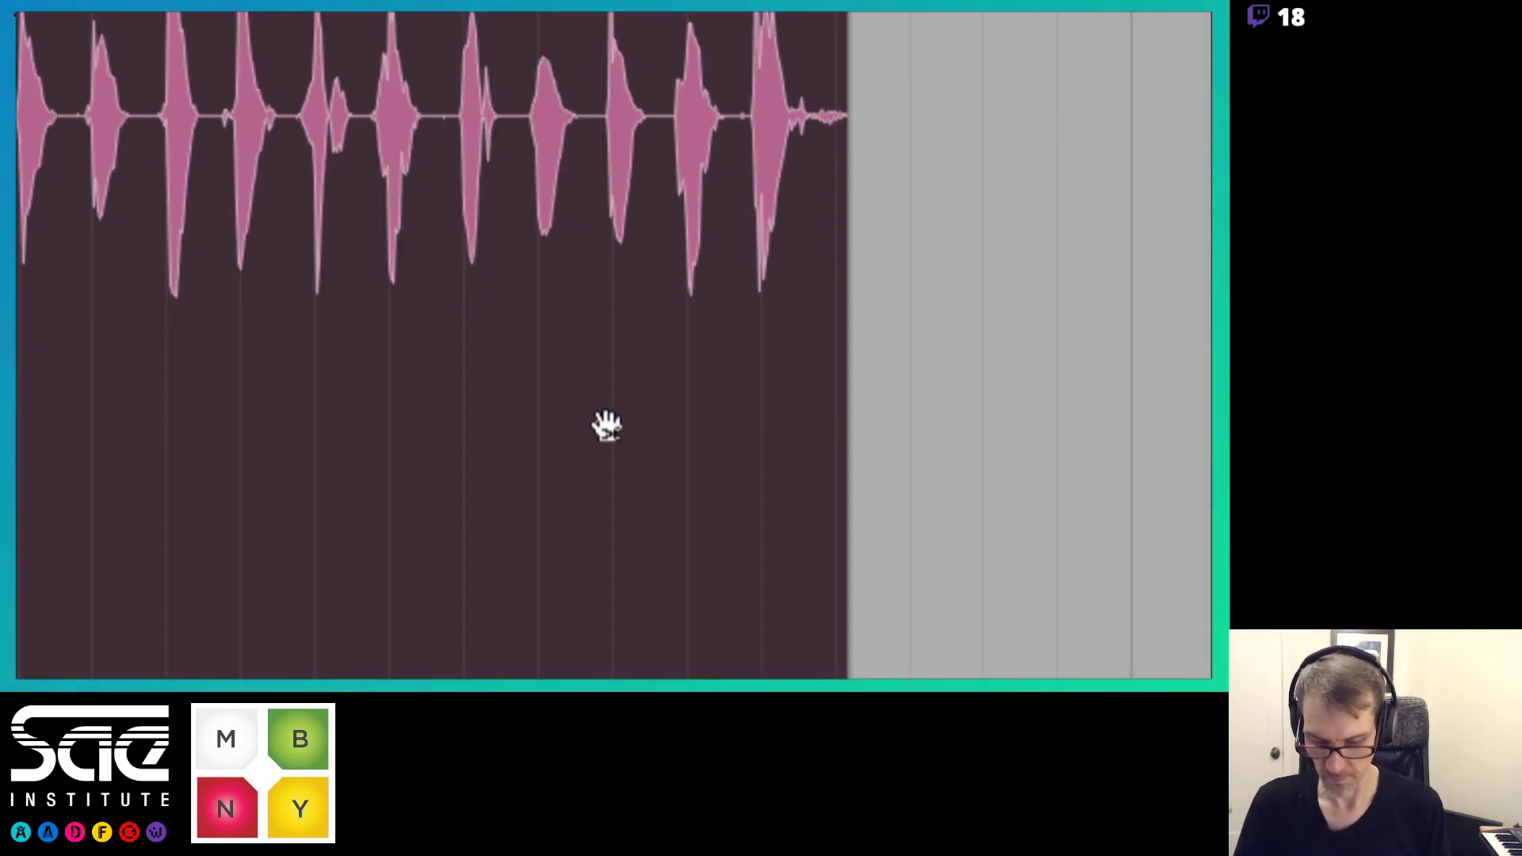
- Reselect the sixth and seventh words, separate them by moving them further along within the clip's span, and undo the separation
left_click_drag(291, 58, 429, 114)
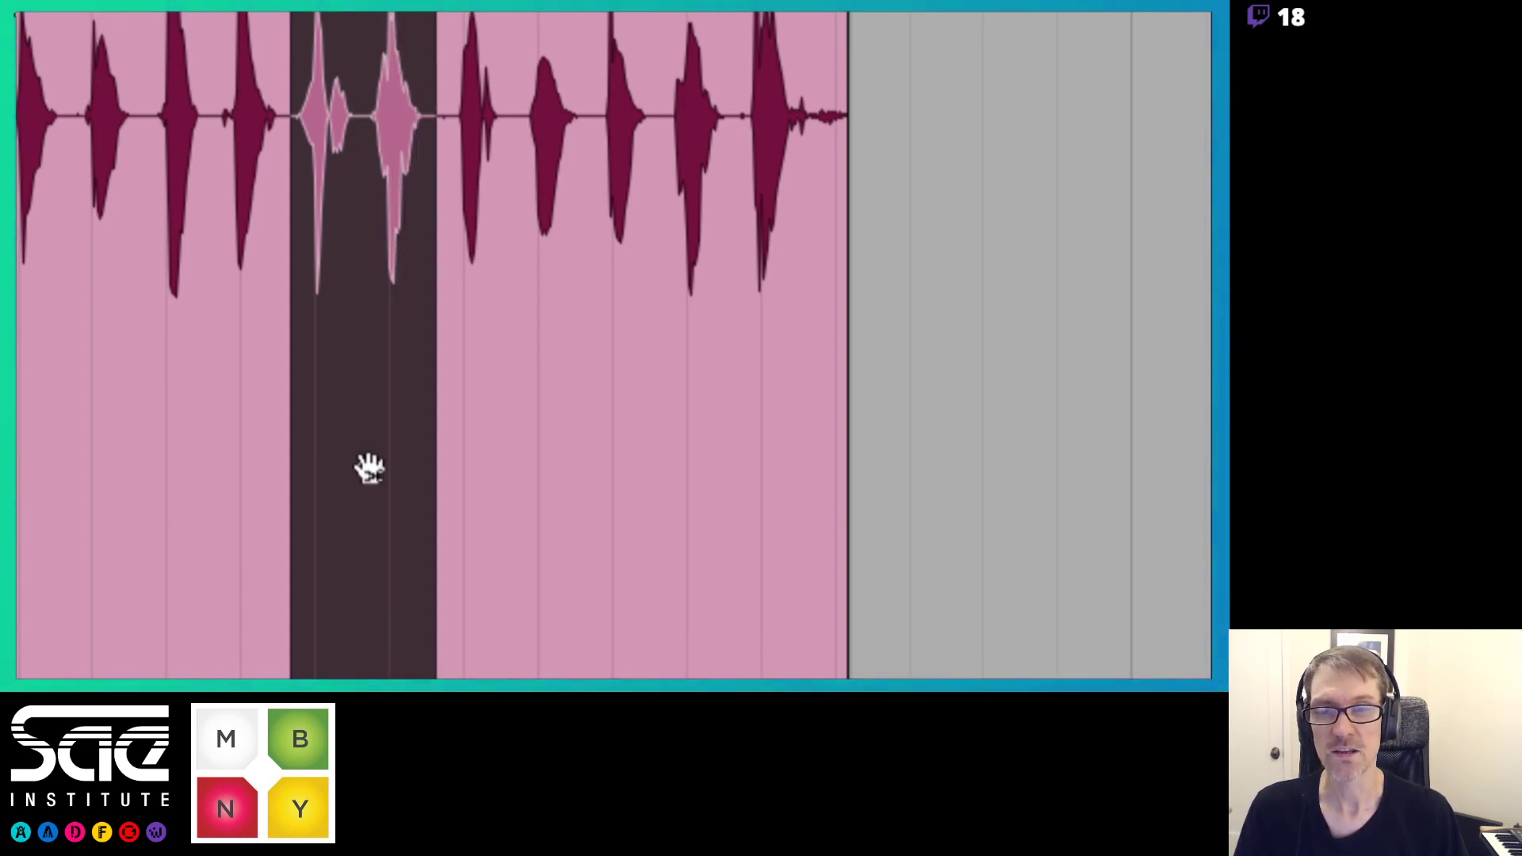
left_click_drag(370, 469, 568, 468)
key("ctrl+z")
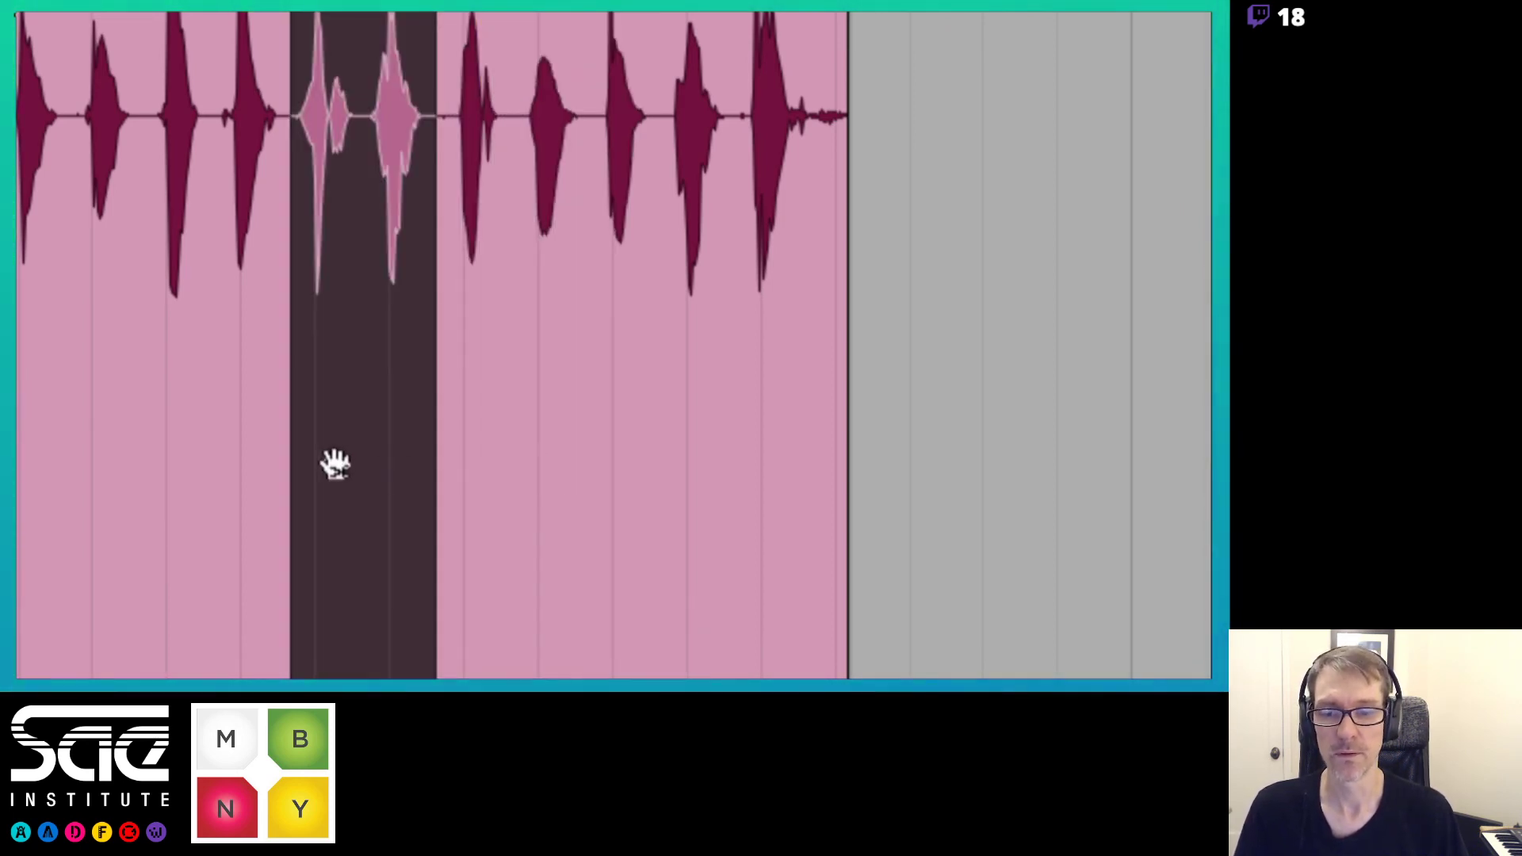
- Pull the selected words past the clip's end, undo the separation, and grab the clip outside the selection to select it entirely
left_click_drag(335, 465, 978, 441)
key("ctrl+z")
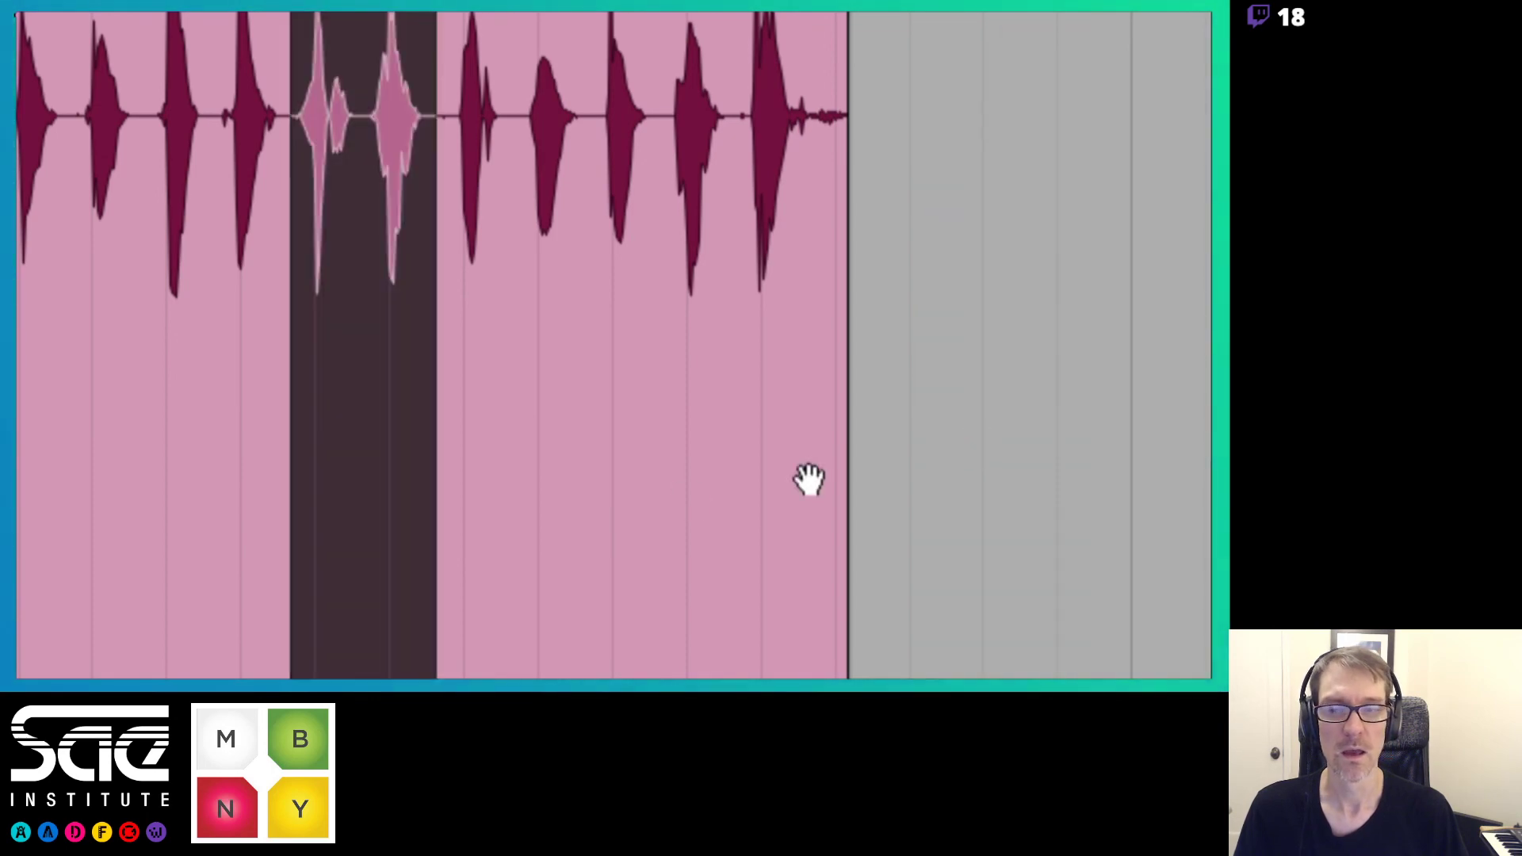
left_click_drag(510, 492, 679, 481)
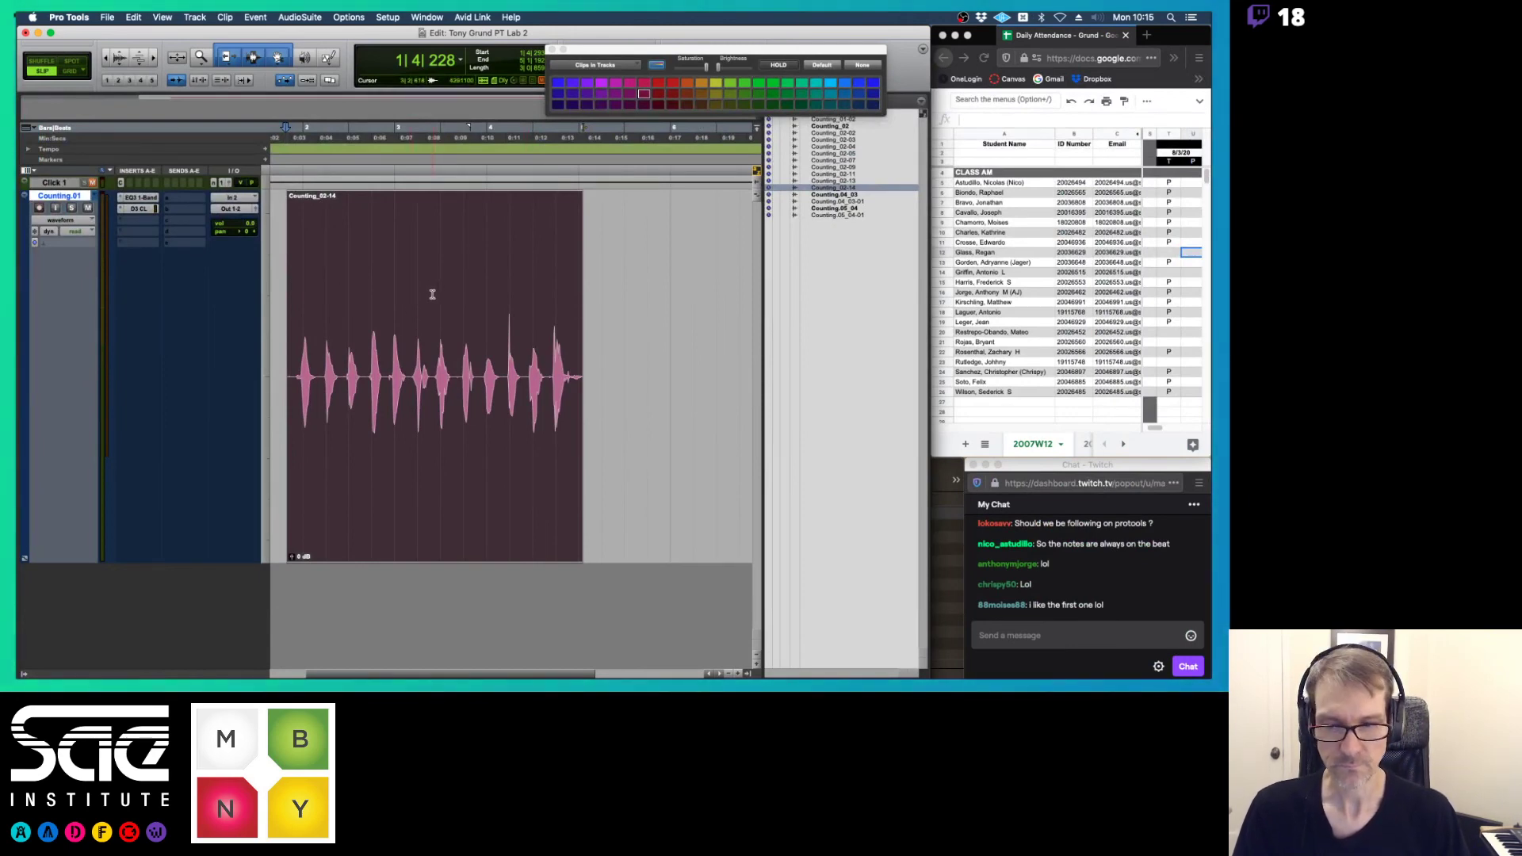
- Select the seventh and eighth words, extend the selection to the entire clip with the Selector, and clear it
left_click_drag(432, 291, 482, 317)
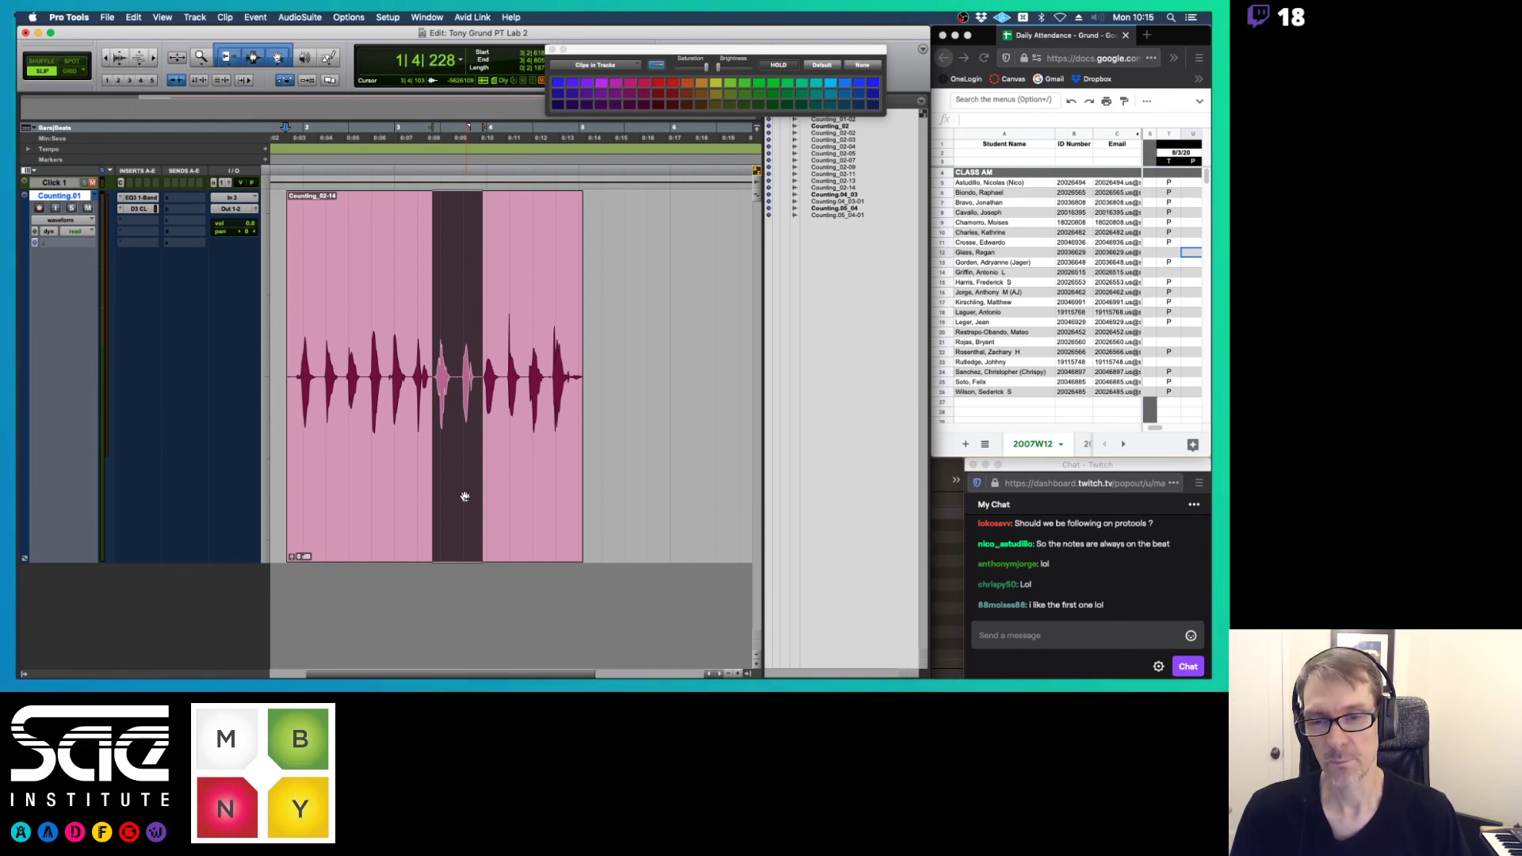
double_click(436, 269)
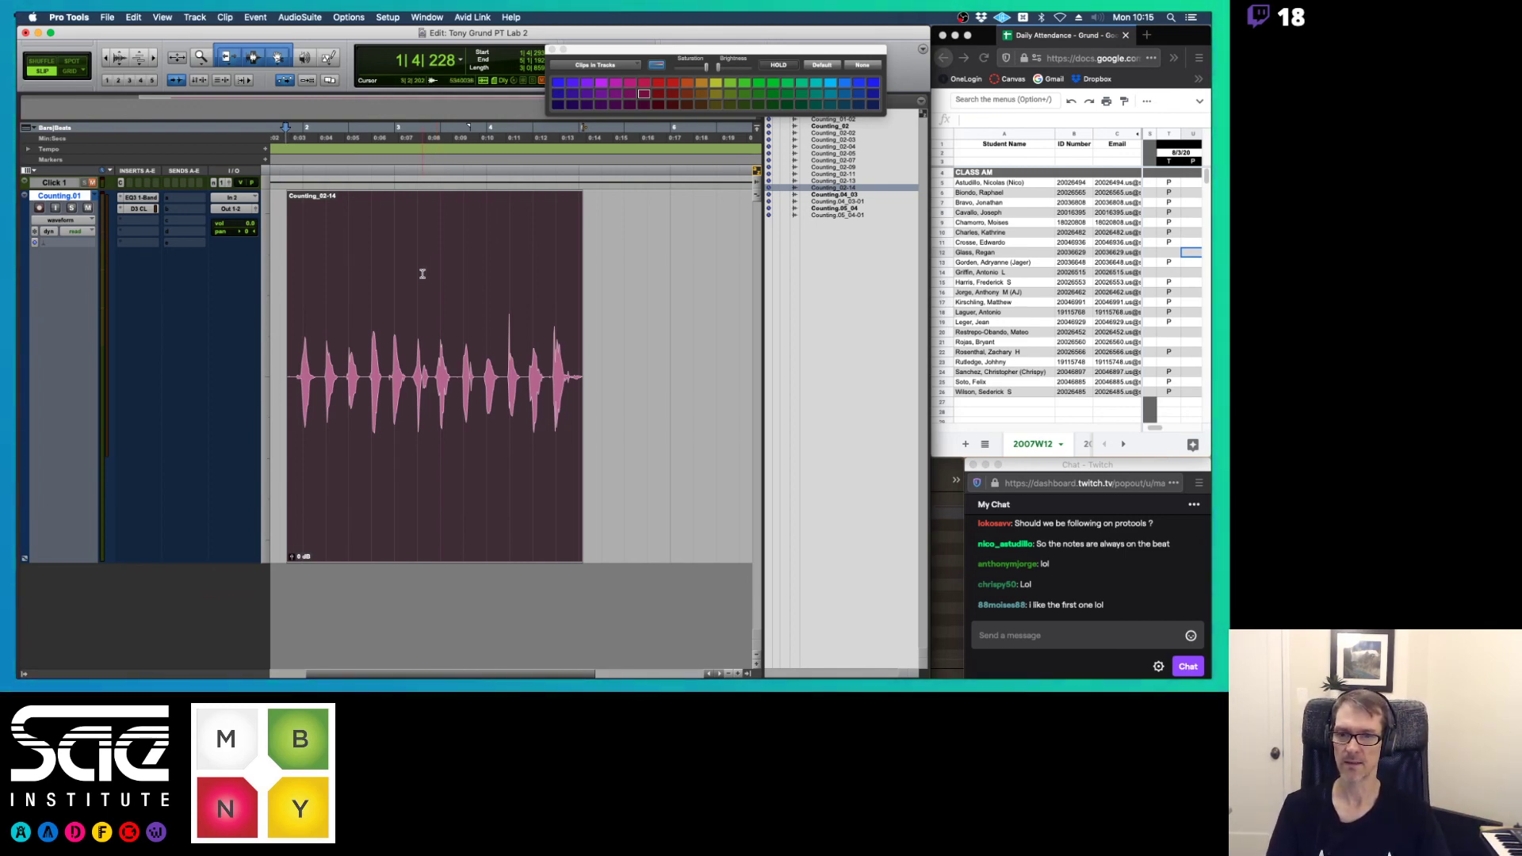
left_click(436, 281)
- Switch to the lesson notes in Preview and advance to the page on the Object Grabber tool
key("super+Tab")
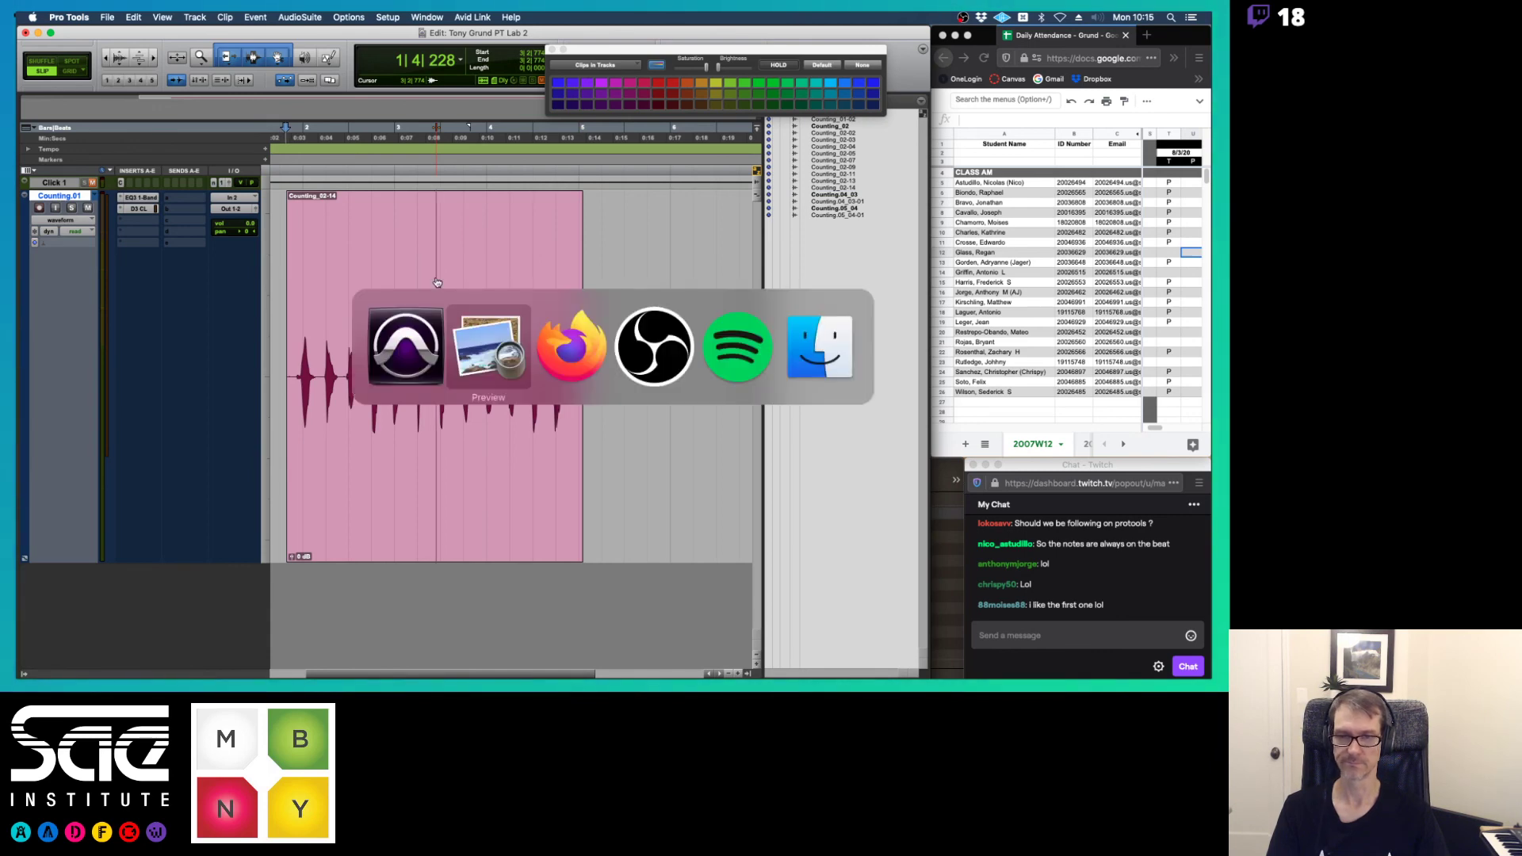
key("Down")
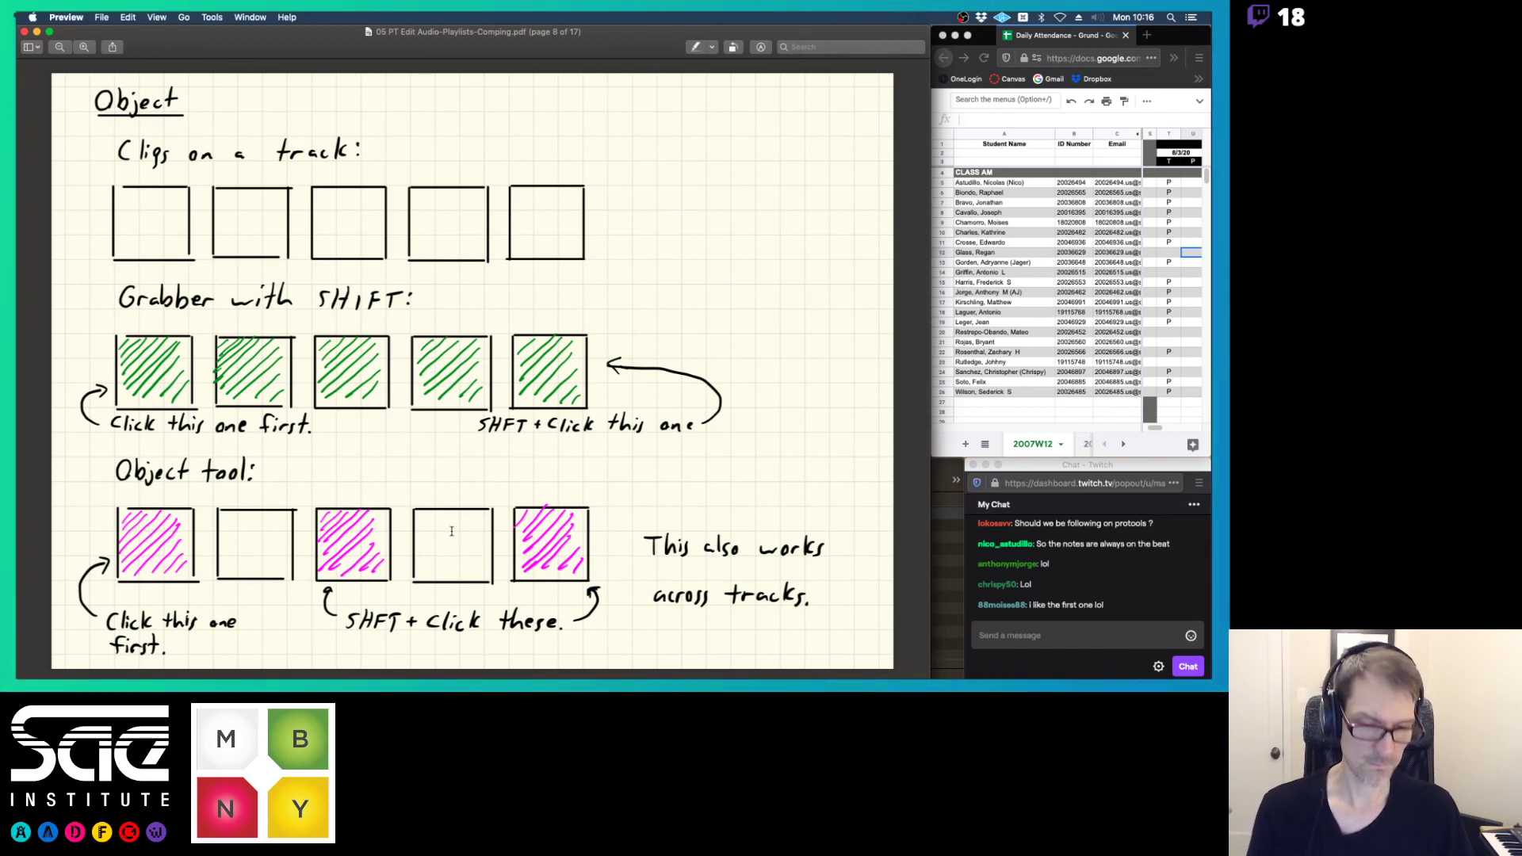
- Turn the lesson notes to the Zoom page, then switch to the Pro Tools Edit window
key("Right")
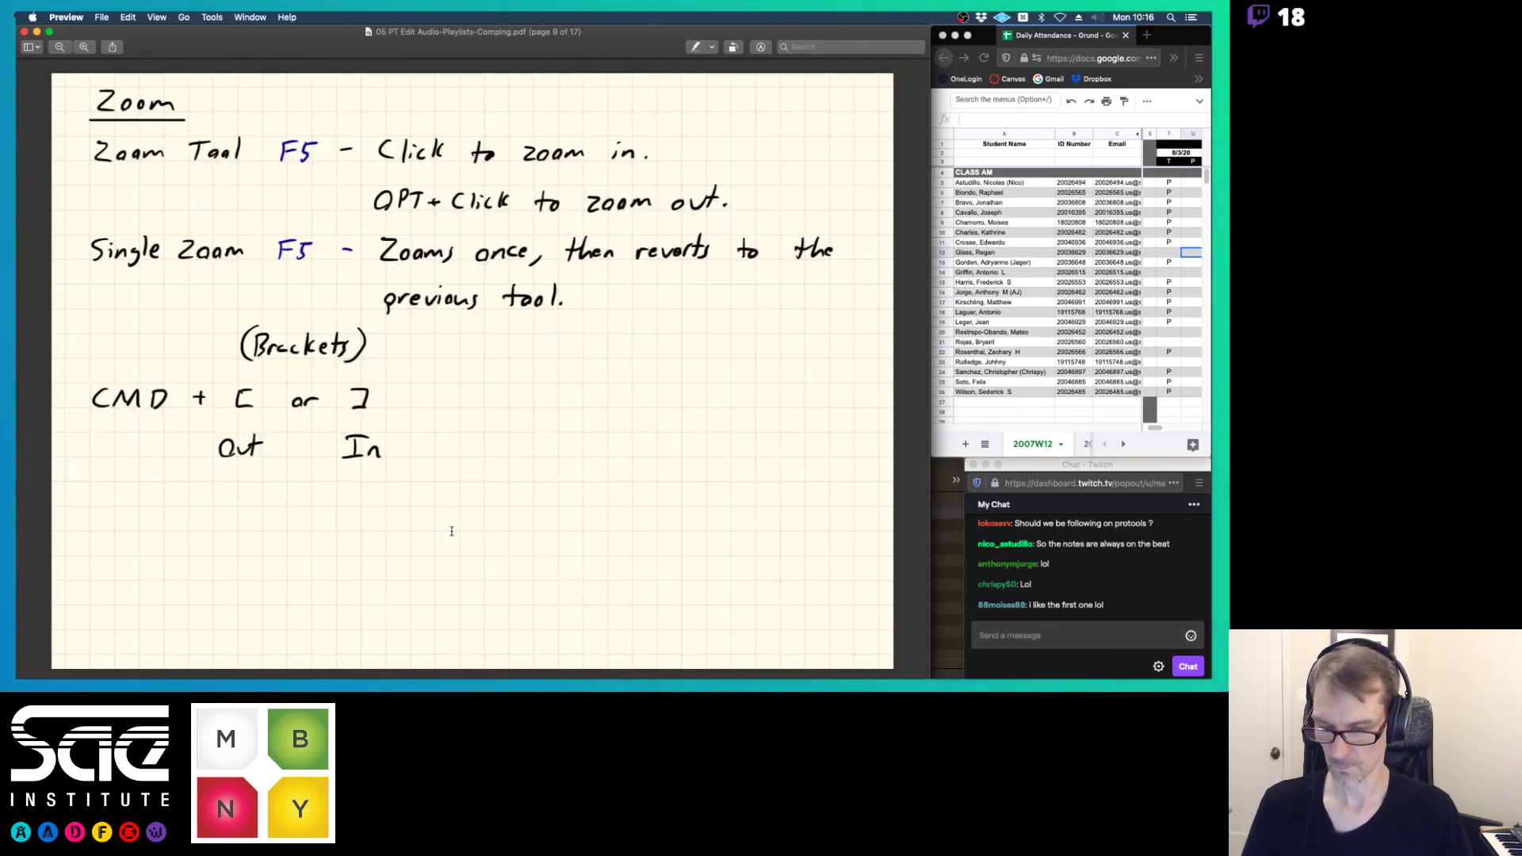
key("super+Tab")
key("super+shift+Tab")
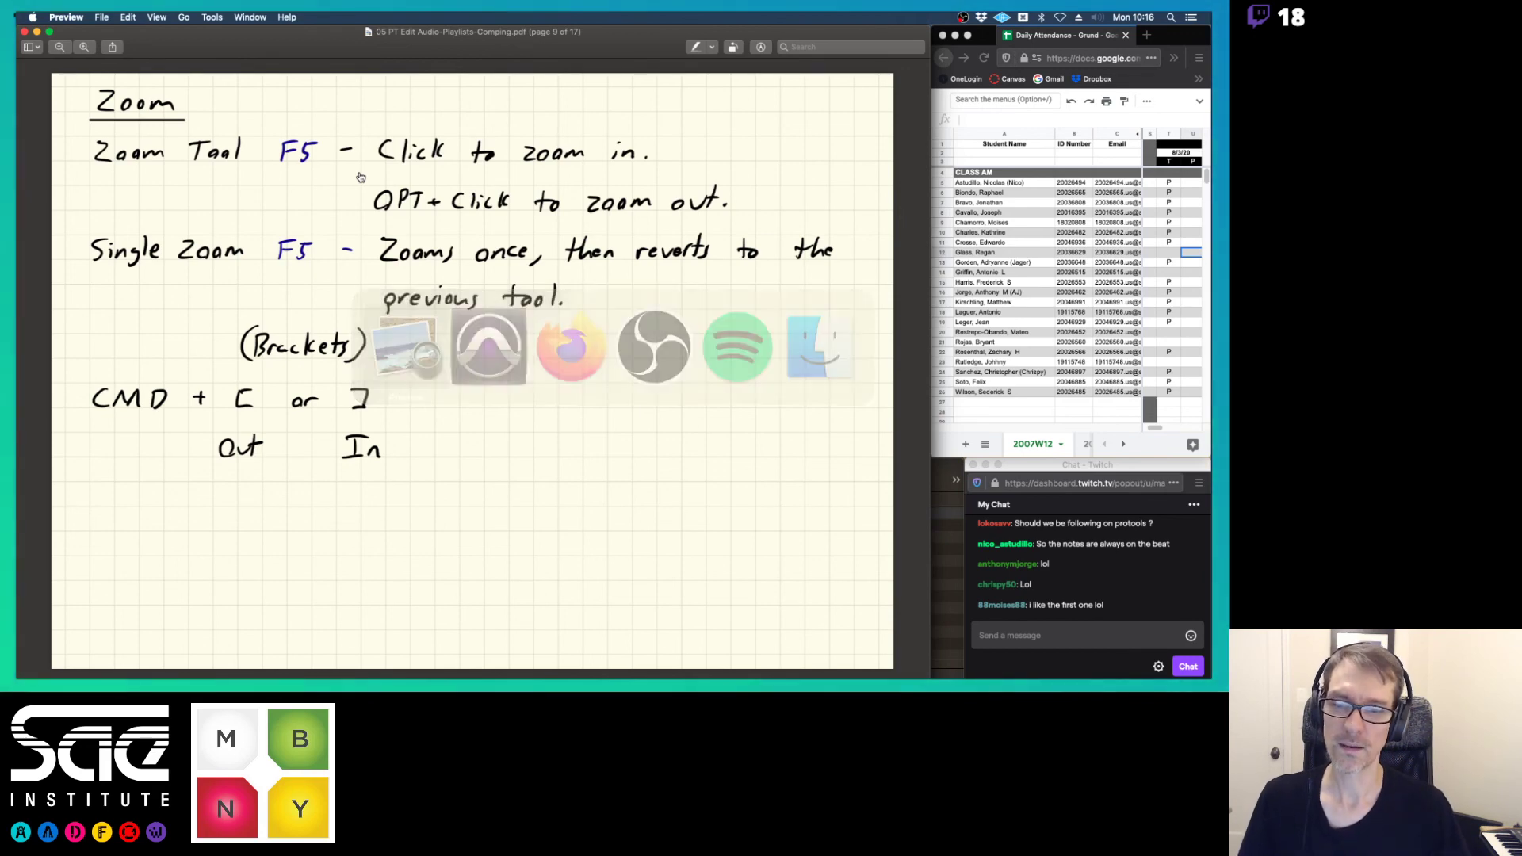
key("super+Tab")
key("super+Tab")
key("super+Tab")
key("super+Tab")
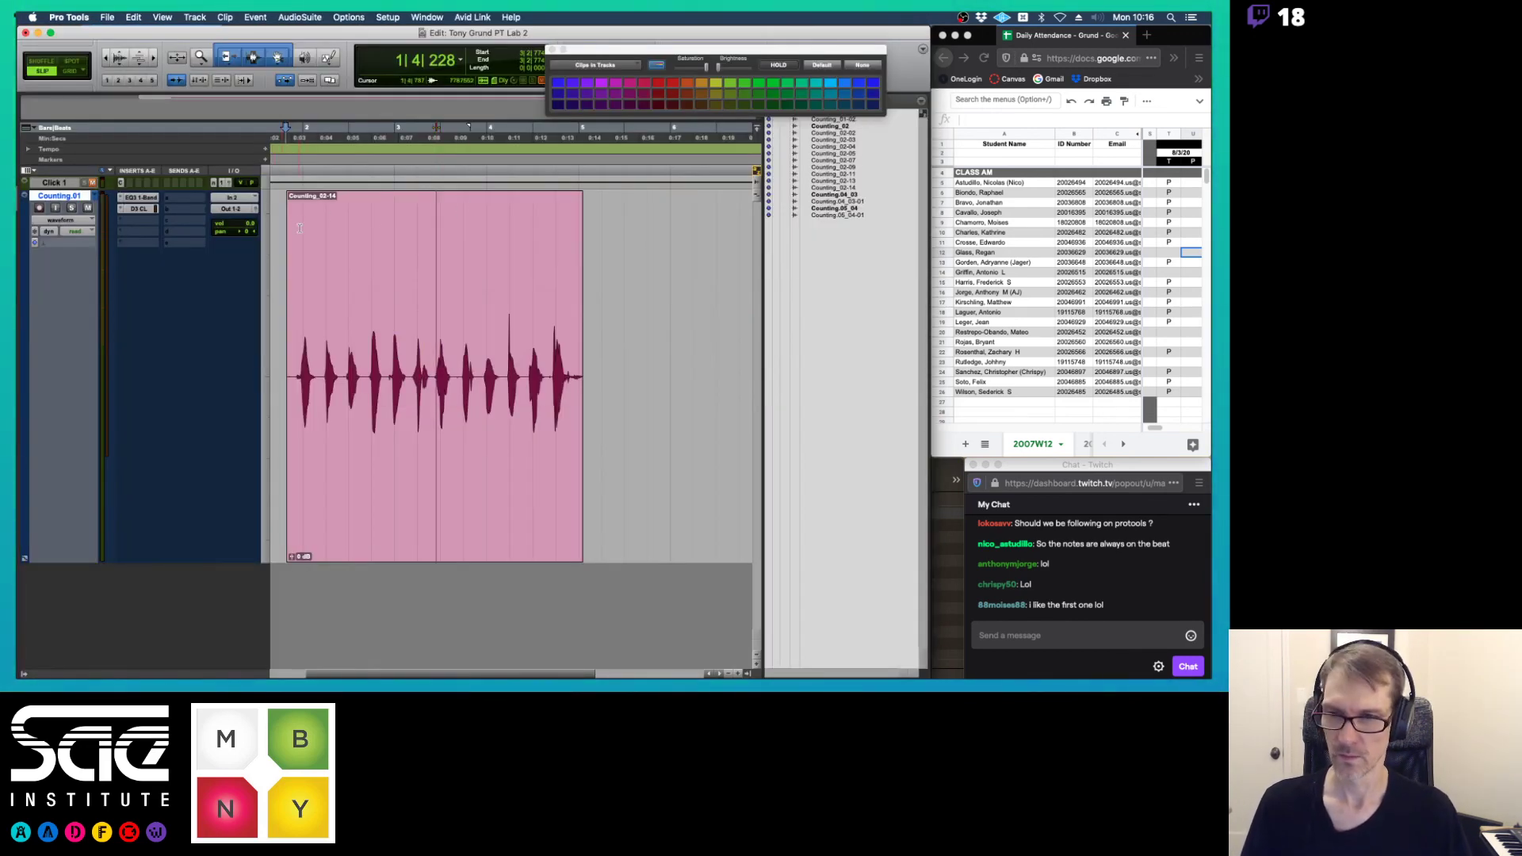
- Select a range in the middle of the Counting_02-14 clip and magnify that area with the Zoom tool in Normal Zoom mode
left_click_drag(412, 303, 452, 304)
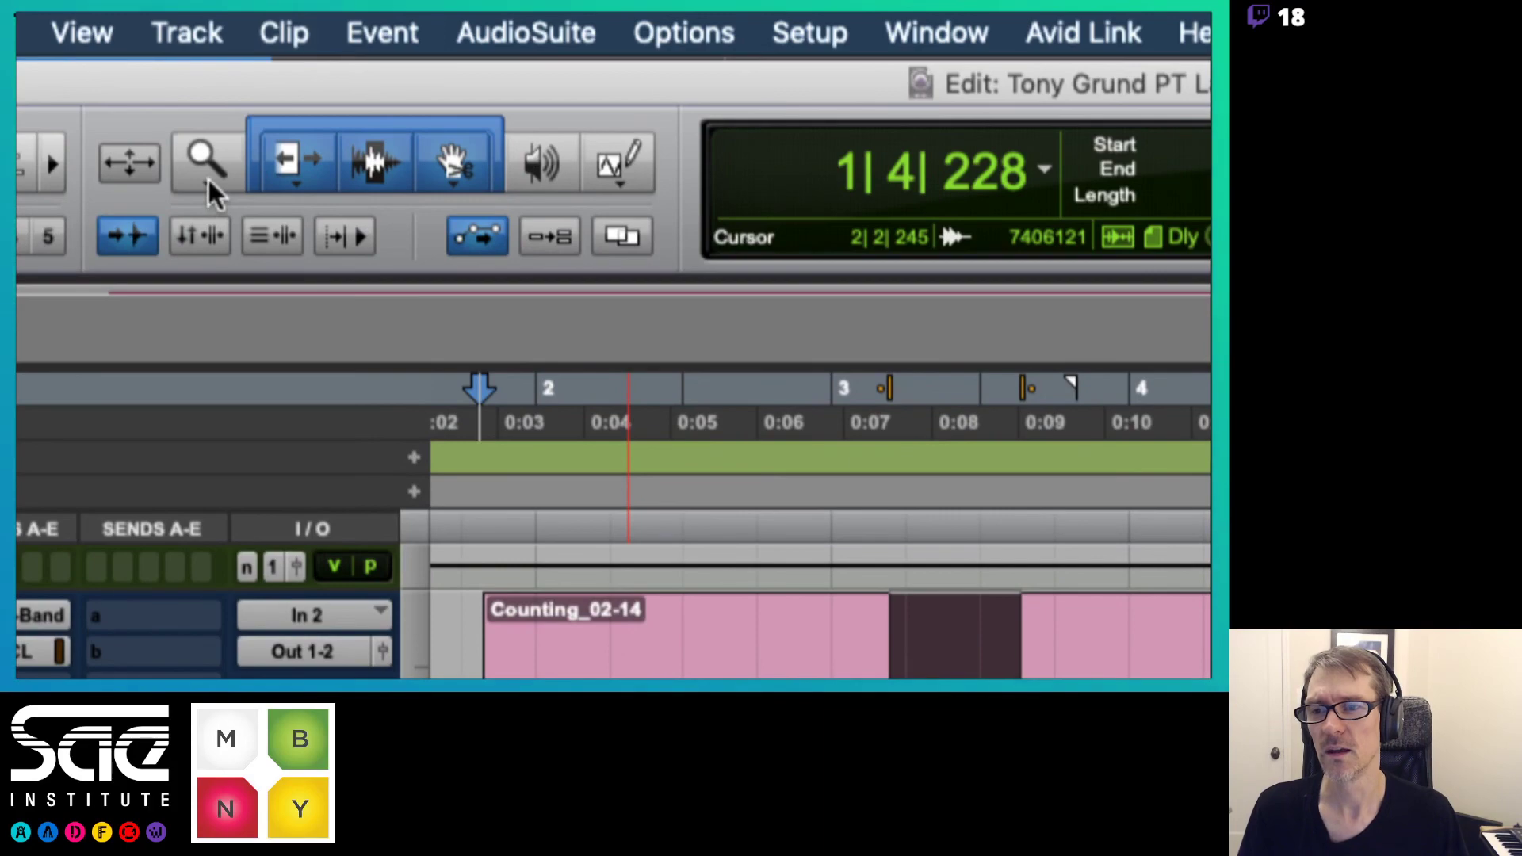
left_click(205, 67)
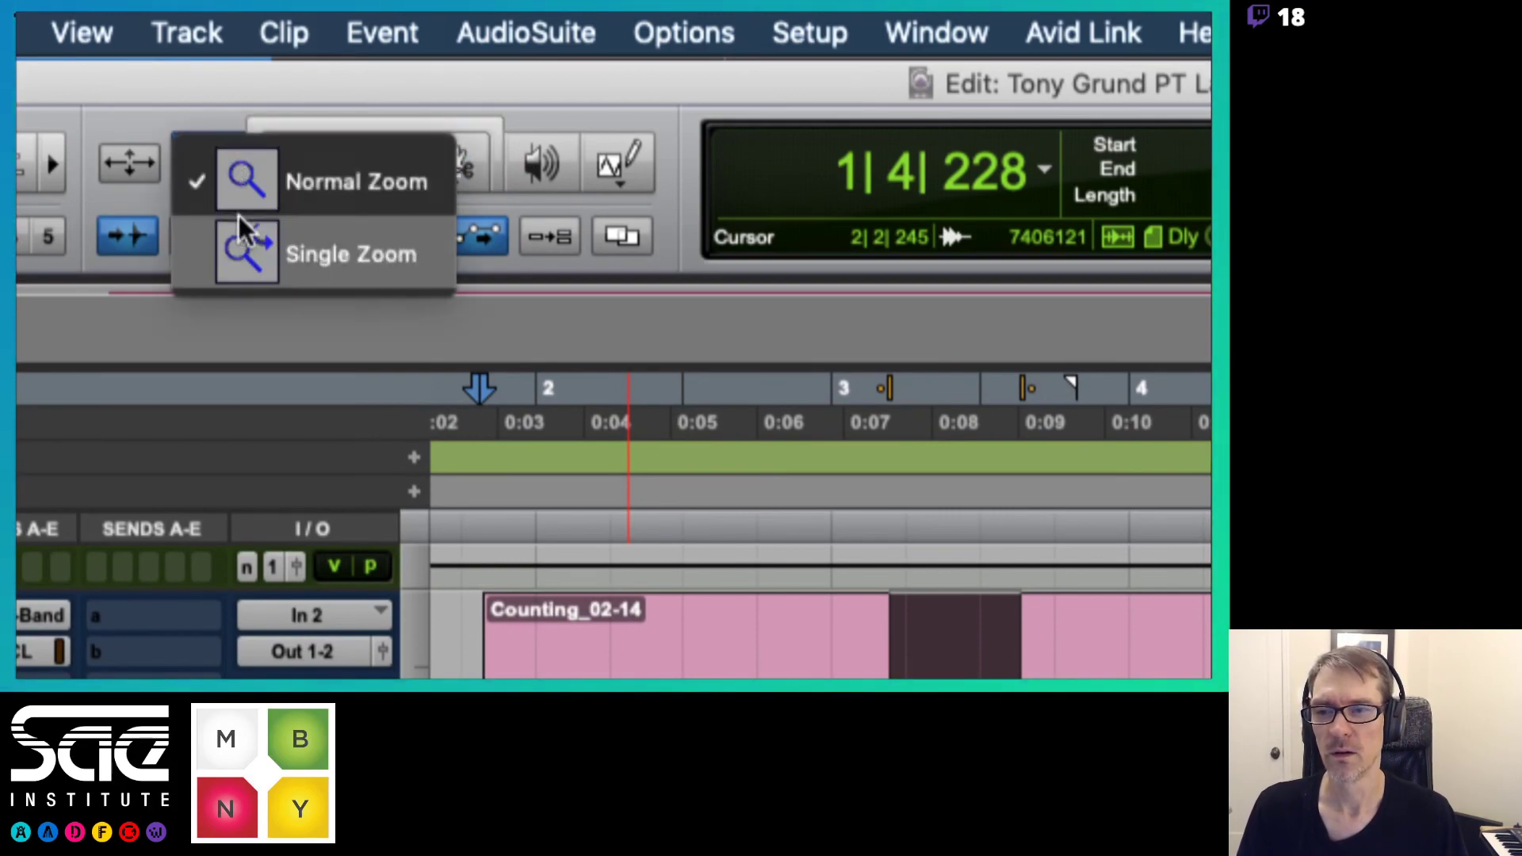
left_click(317, 190)
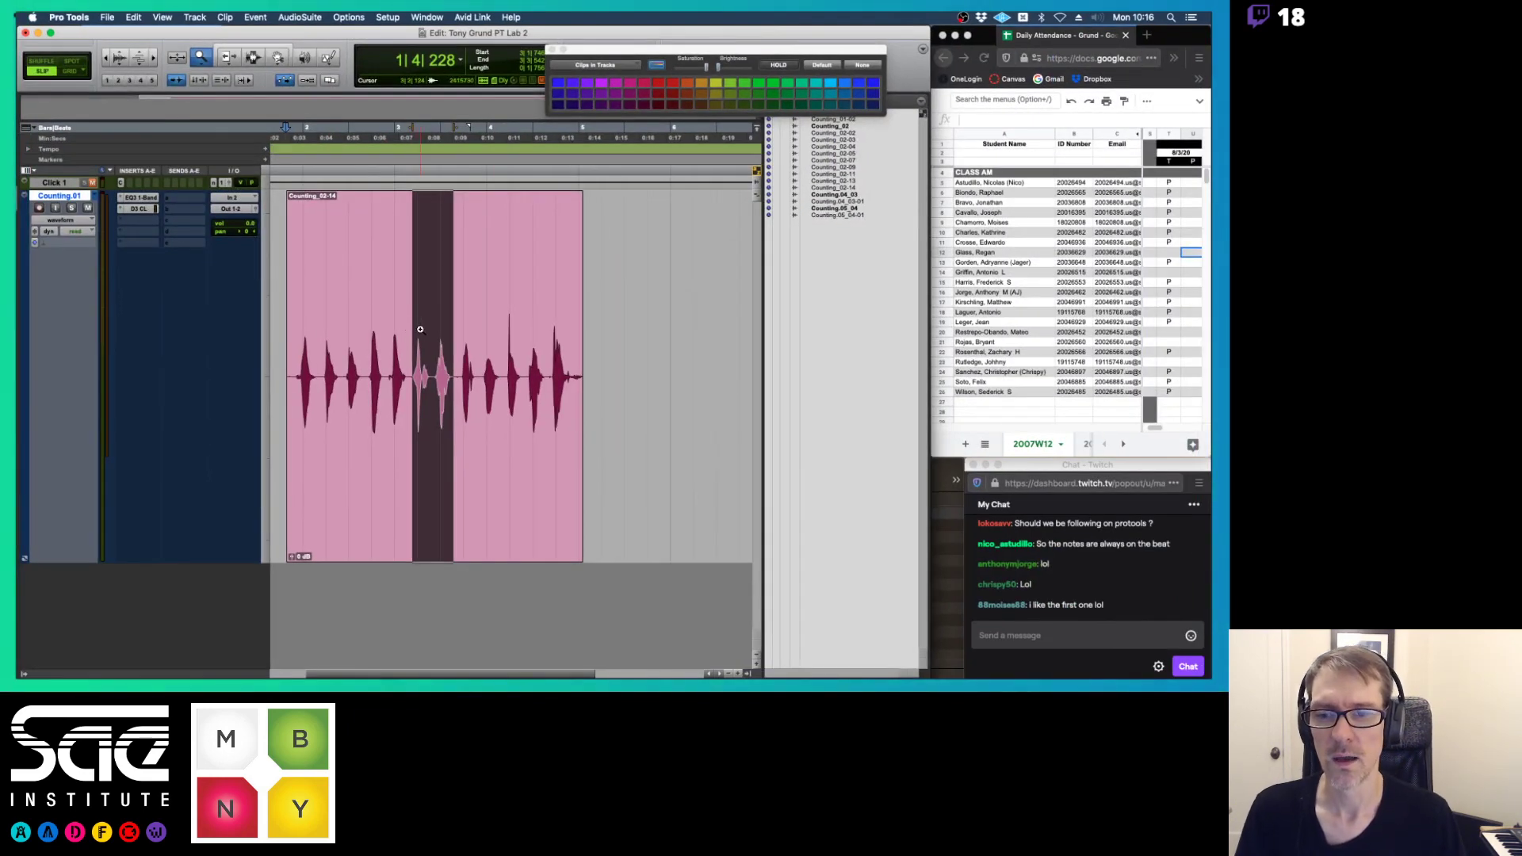
left_click_drag(409, 329, 482, 330)
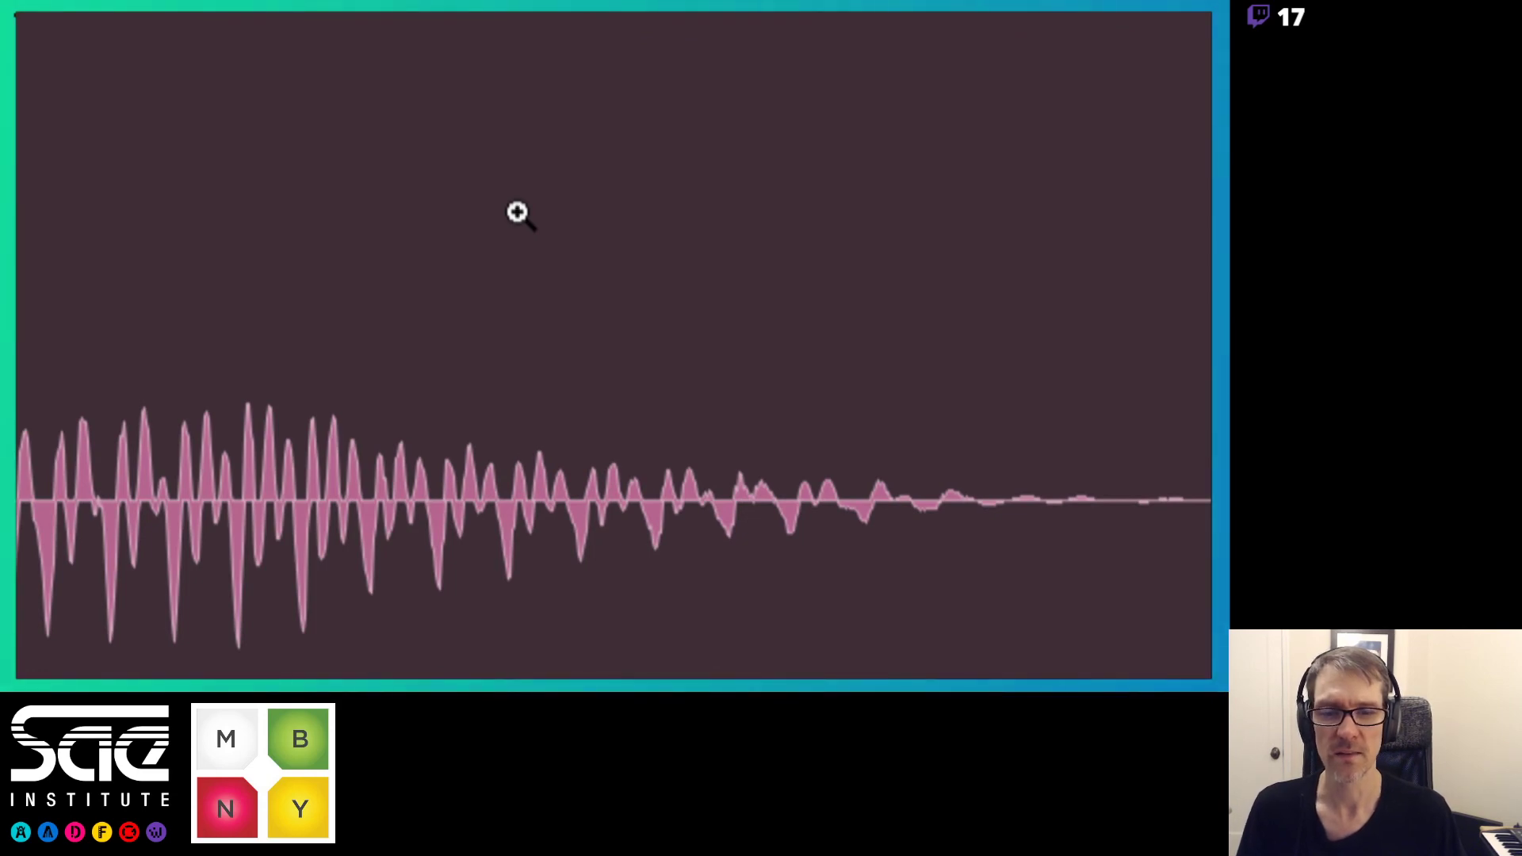
- Use the Zoom tool to zoom out until the entire Counting_02-14 clip fills only a small part of the timeline
key("alt")
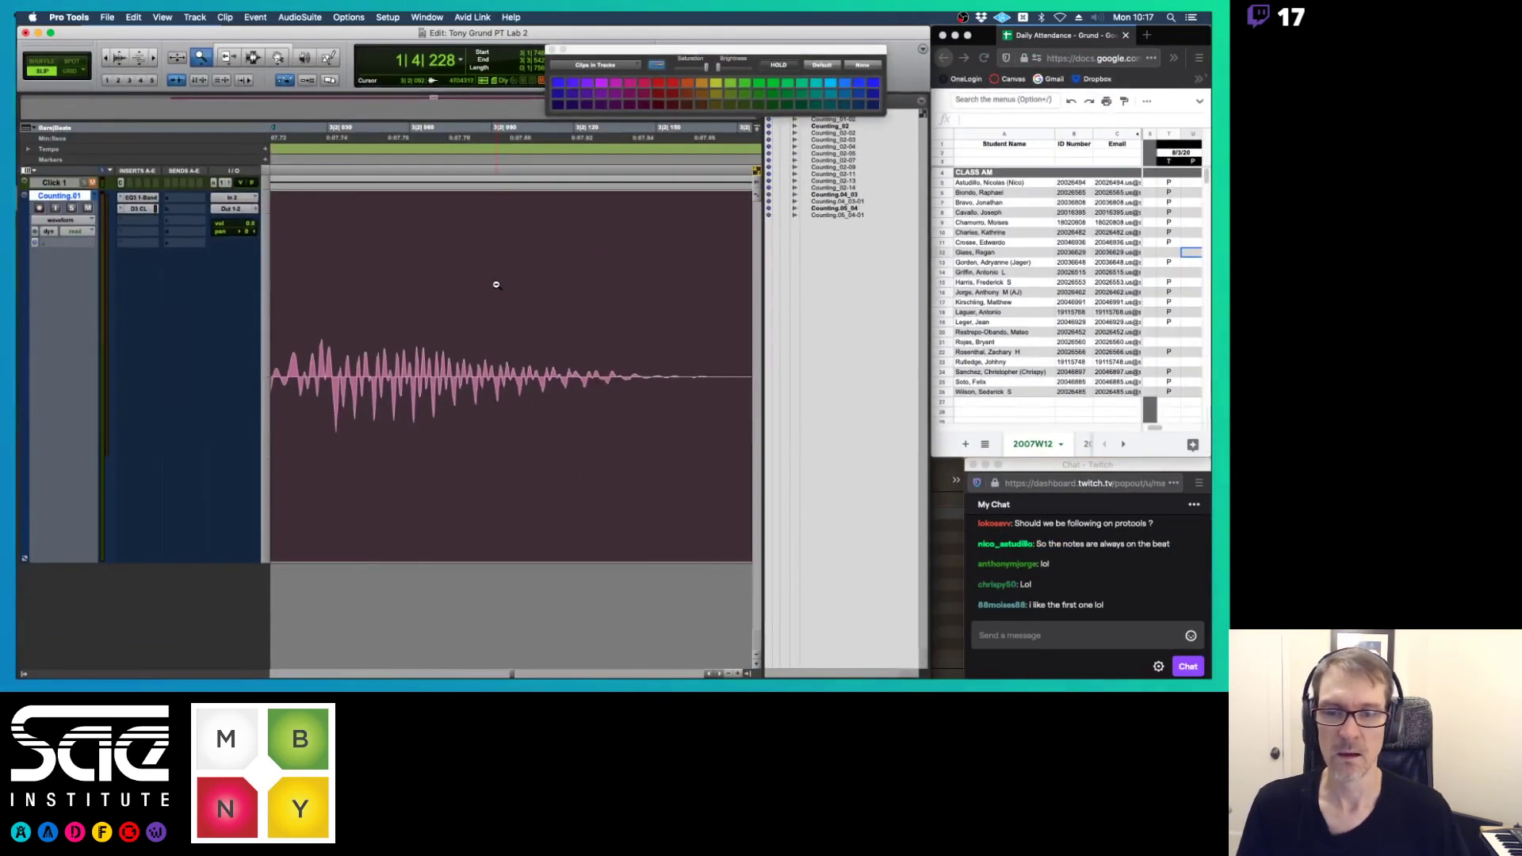
left_click(482, 312, "alt")
left_click(482, 311, "alt")
left_click(482, 312, "alt")
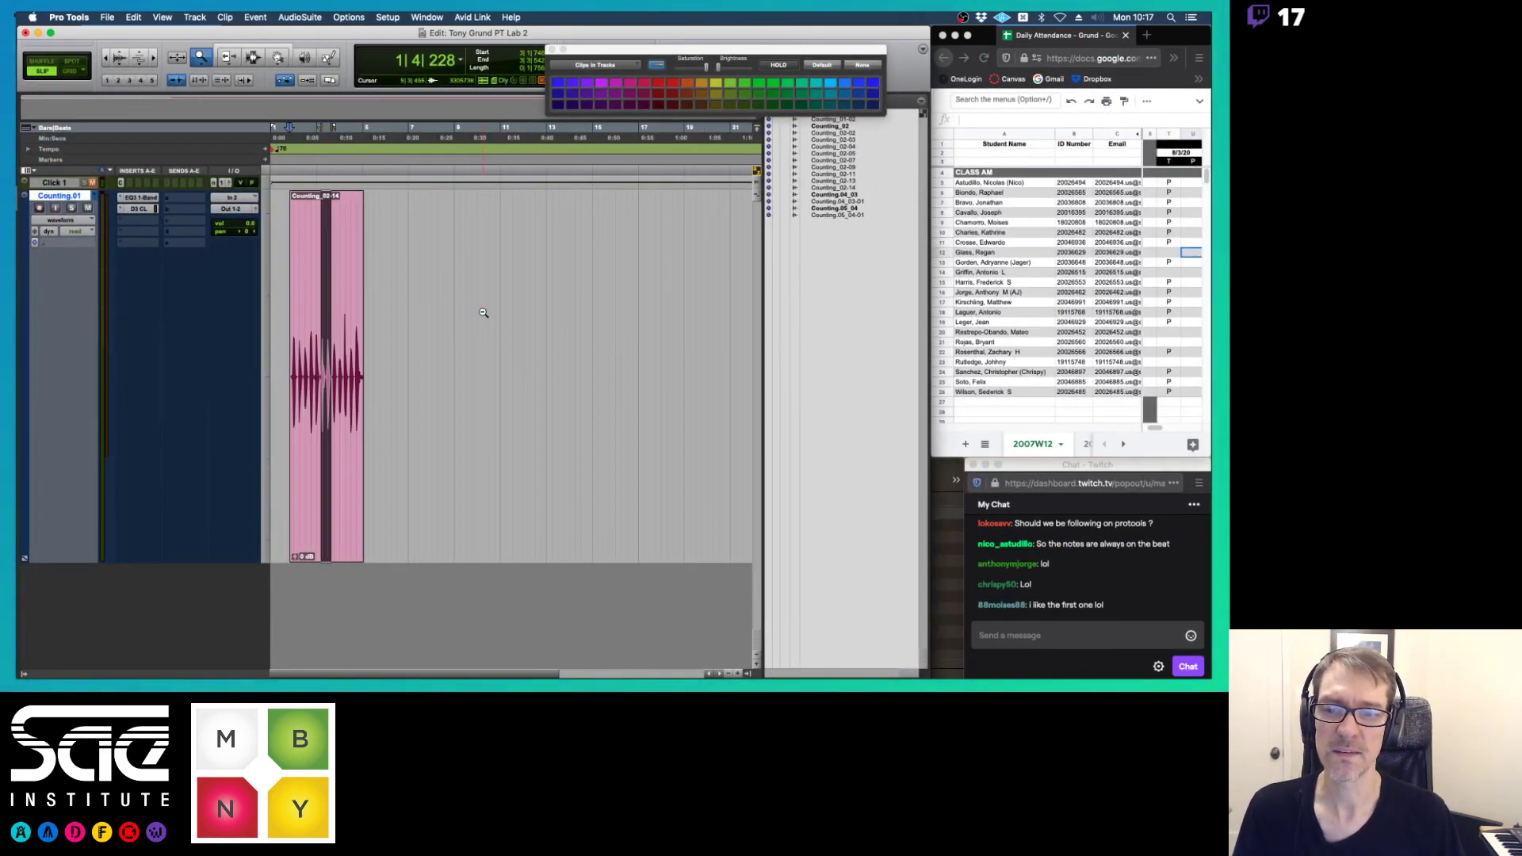
left_click(325, 371, "alt")
left_click(325, 371, "alt")
- Zoom back in on the Counting_02-14 clip in stages with the Zoom tool, ending on its first half
left_click(283, 374)
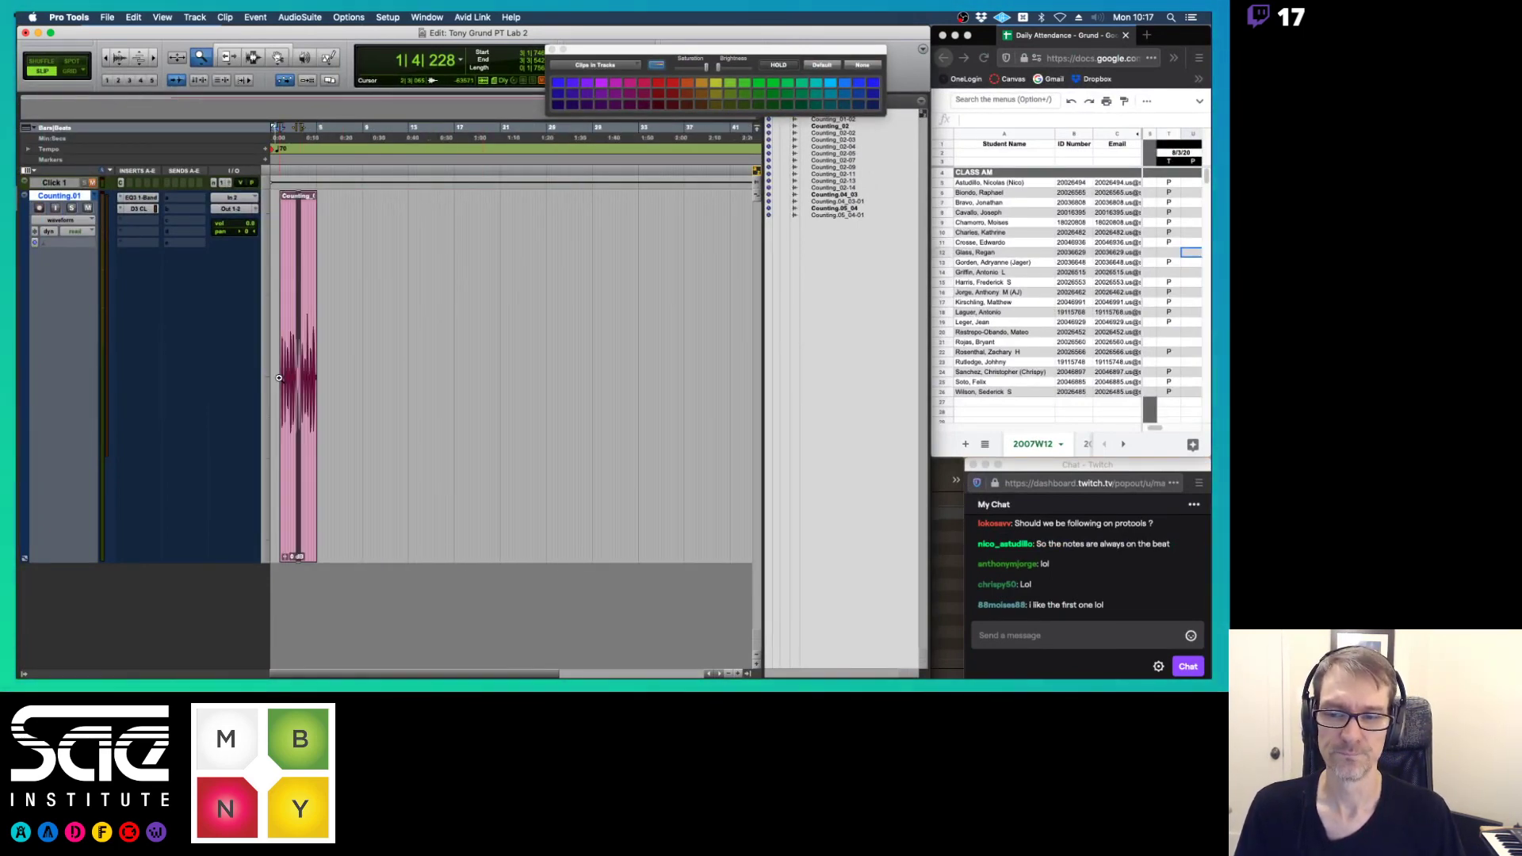
left_click(283, 373)
left_click(325, 371)
left_click(325, 371)
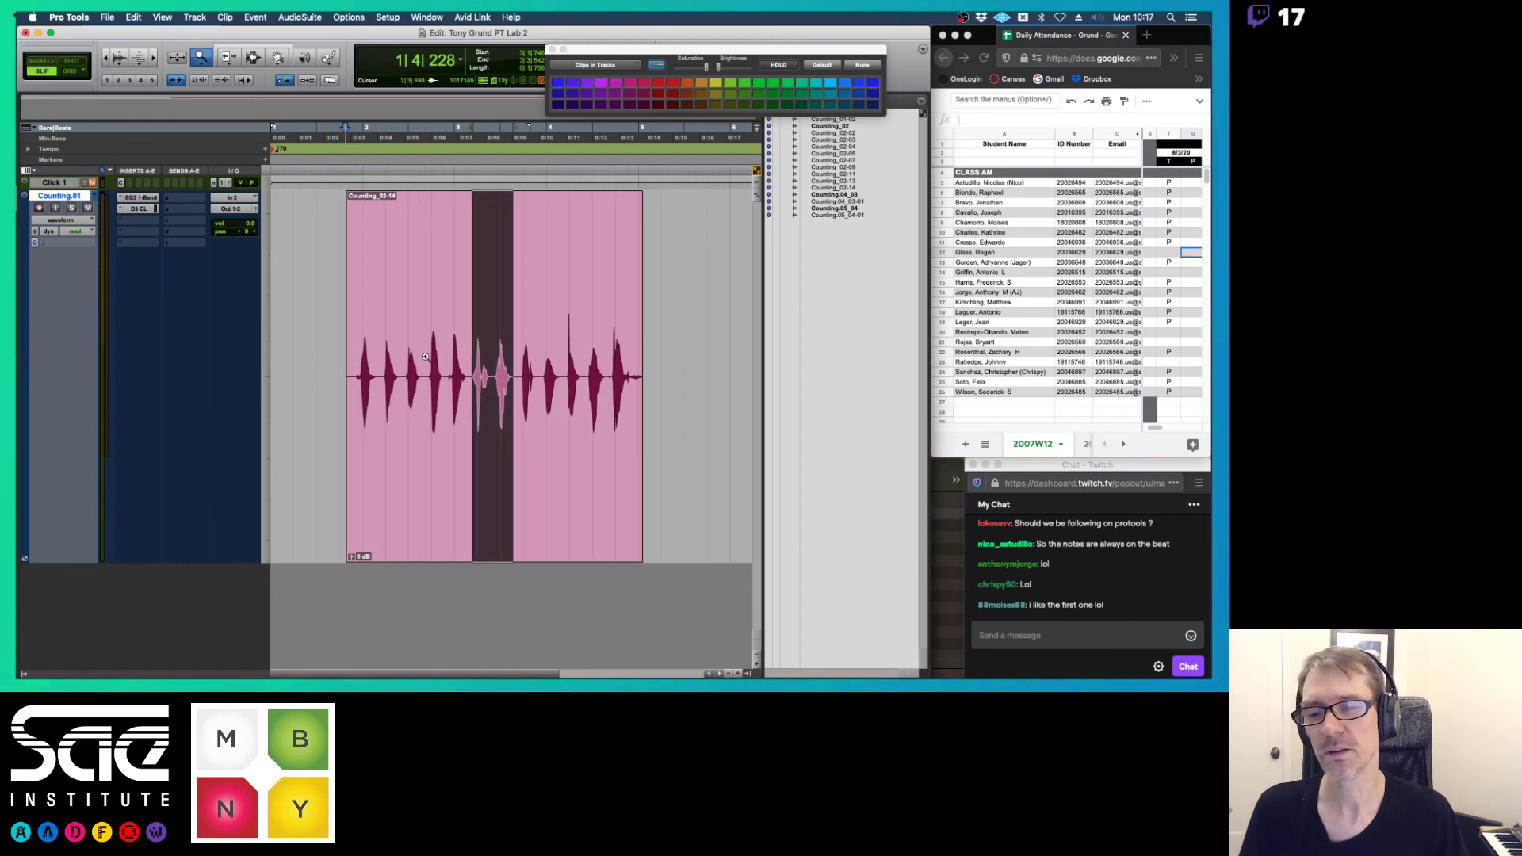
left_click(427, 371)
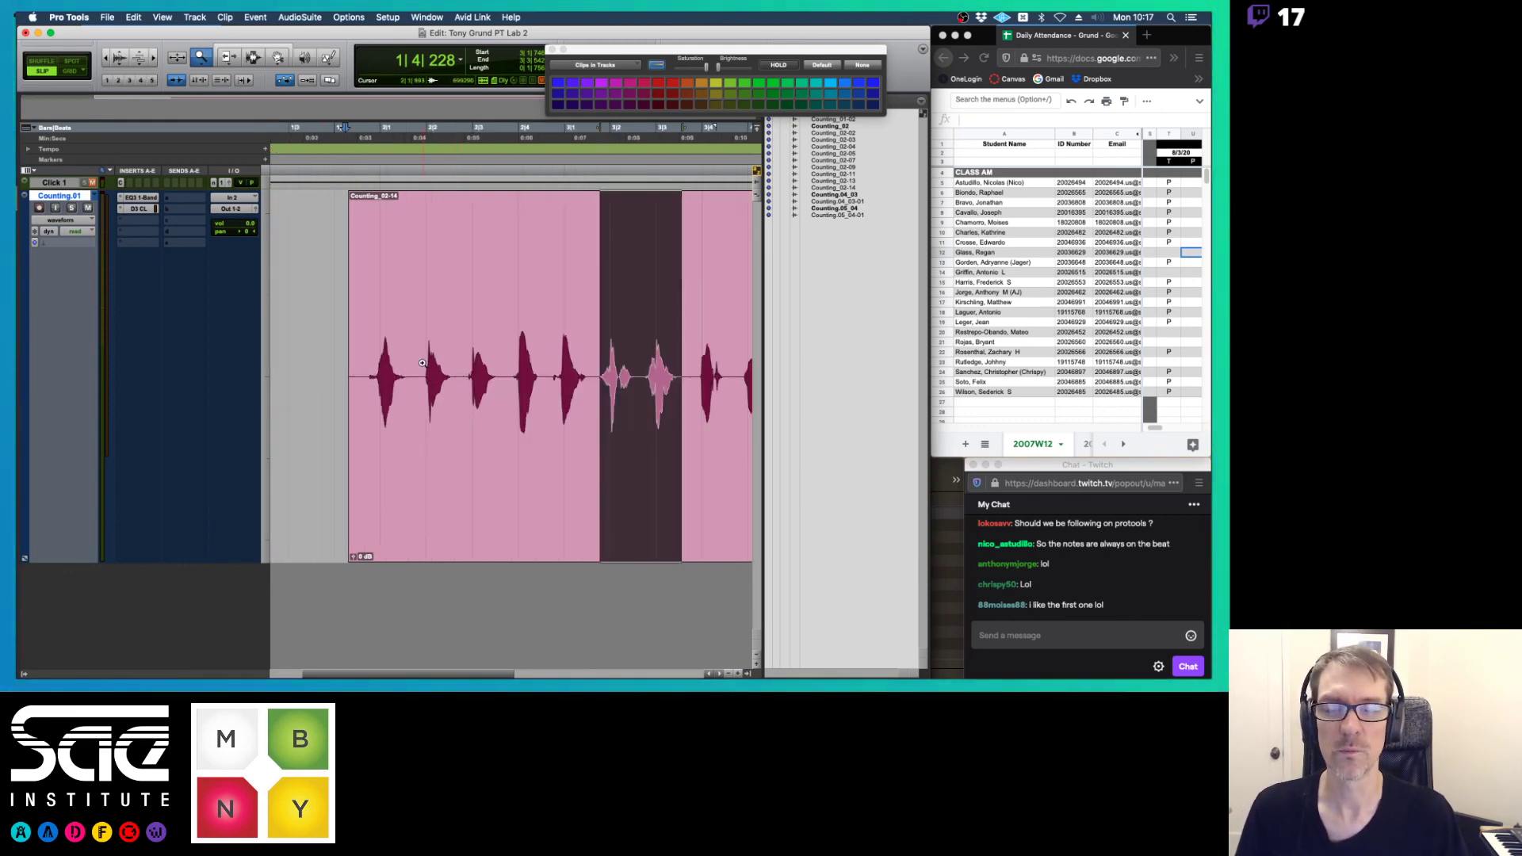
- Zoom the timeline out two levels, then magnify the count with the tall spike near the clip's end
key("super+bracketleft")
key("super+bracketleft")
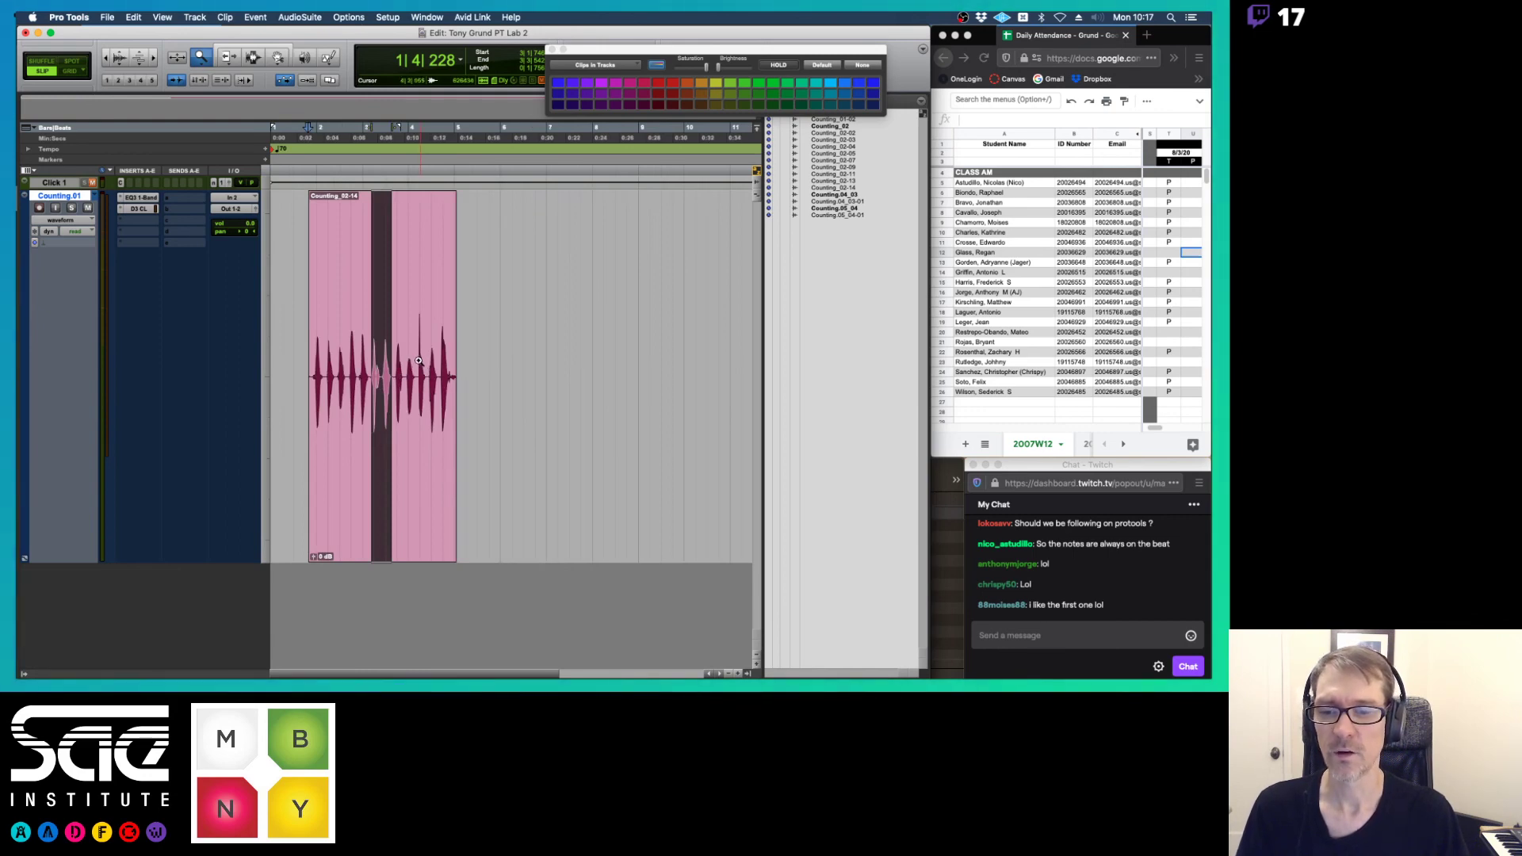
left_click(421, 363)
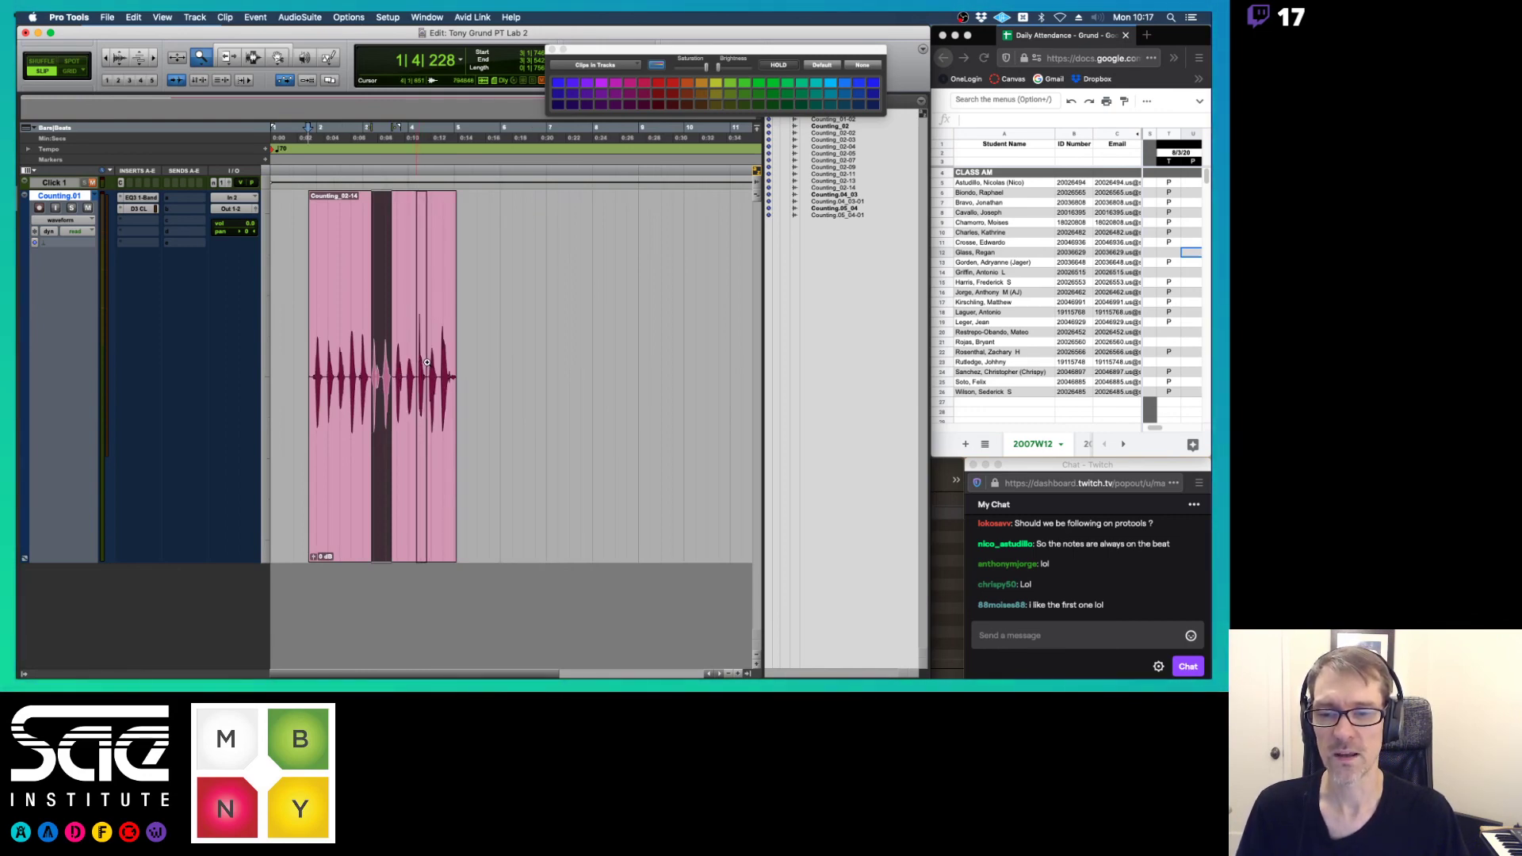
key("e")
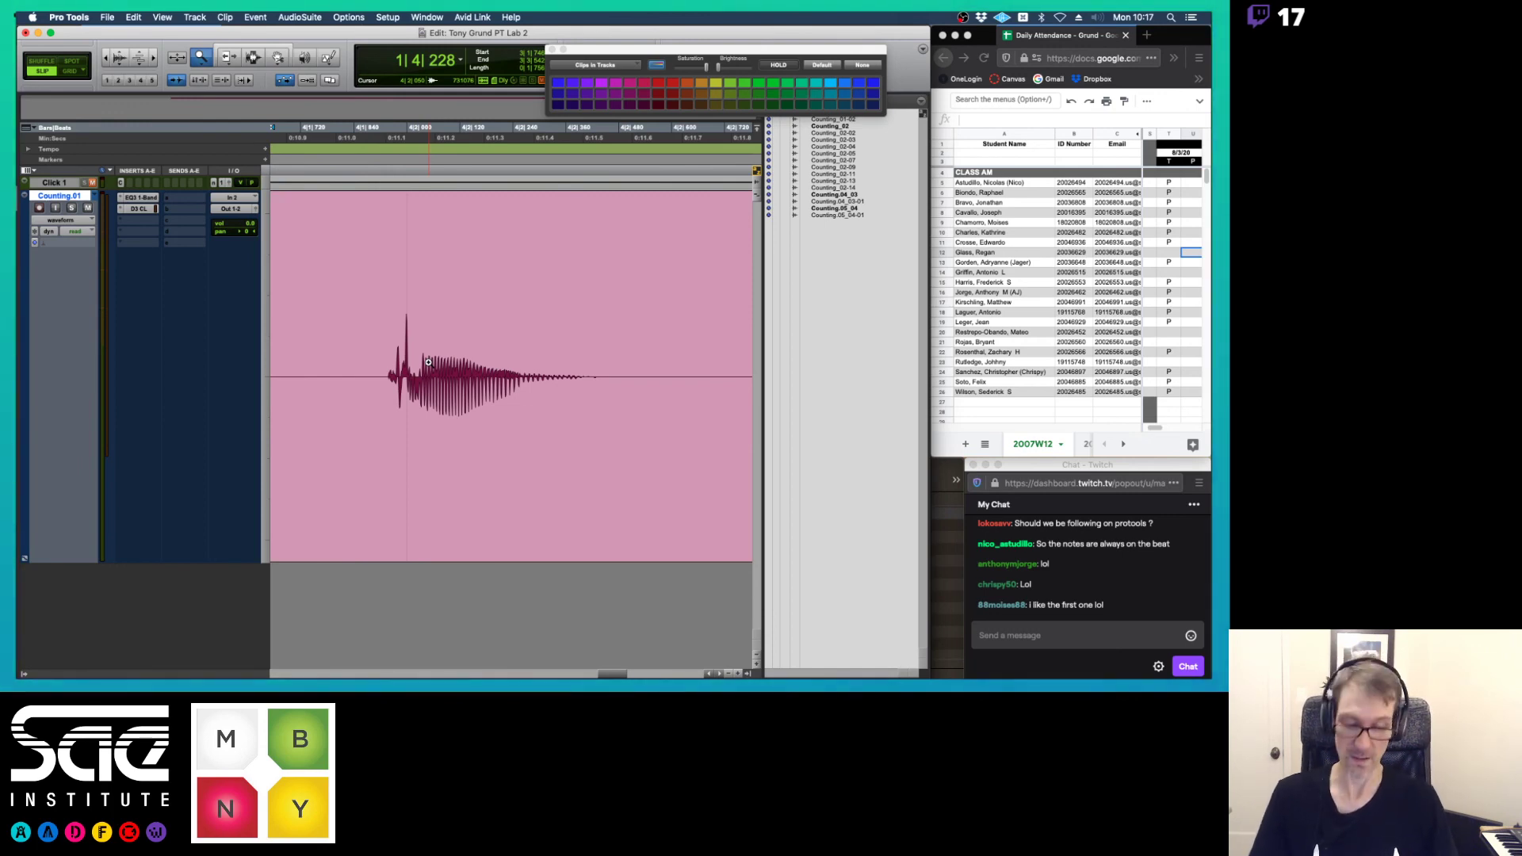
key("super+space")
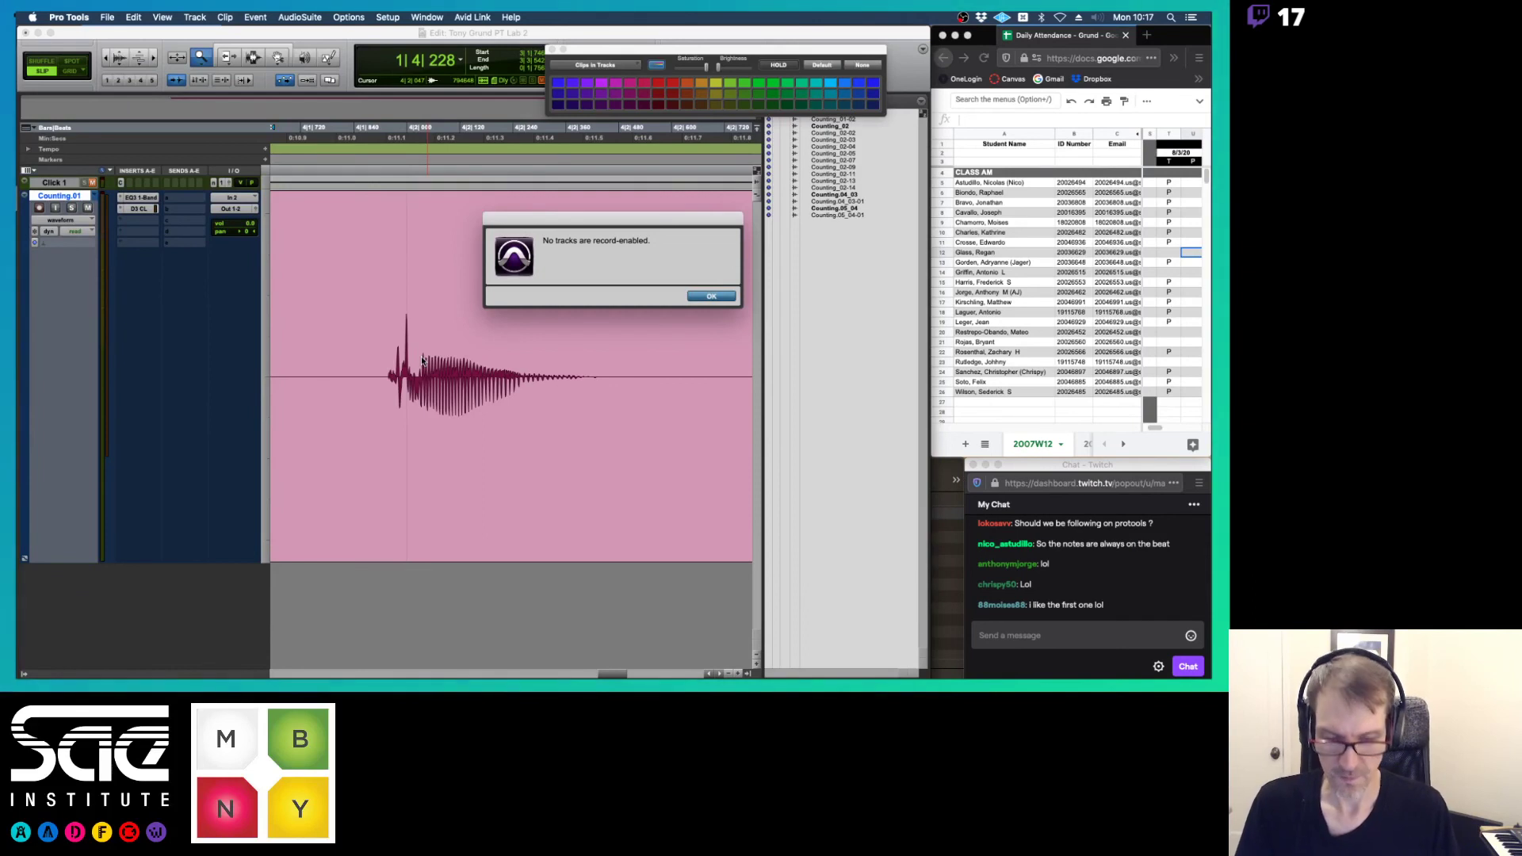
key("Return")
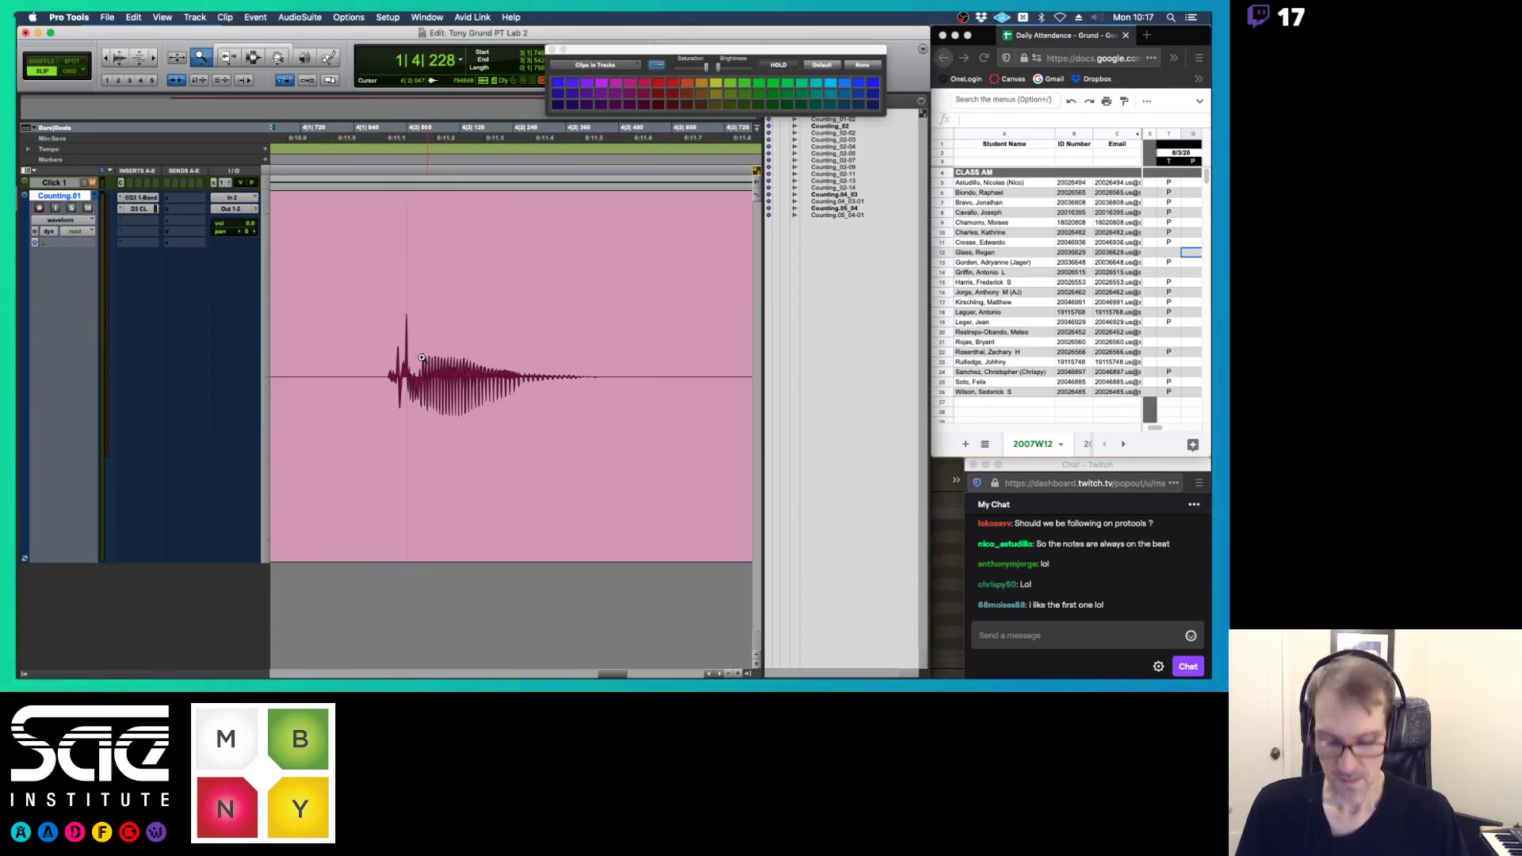
- Set the Zoom tool to Single Zoom, activate the Selector, and magnify the start of the spiked count with one zoom
left_click(201, 63)
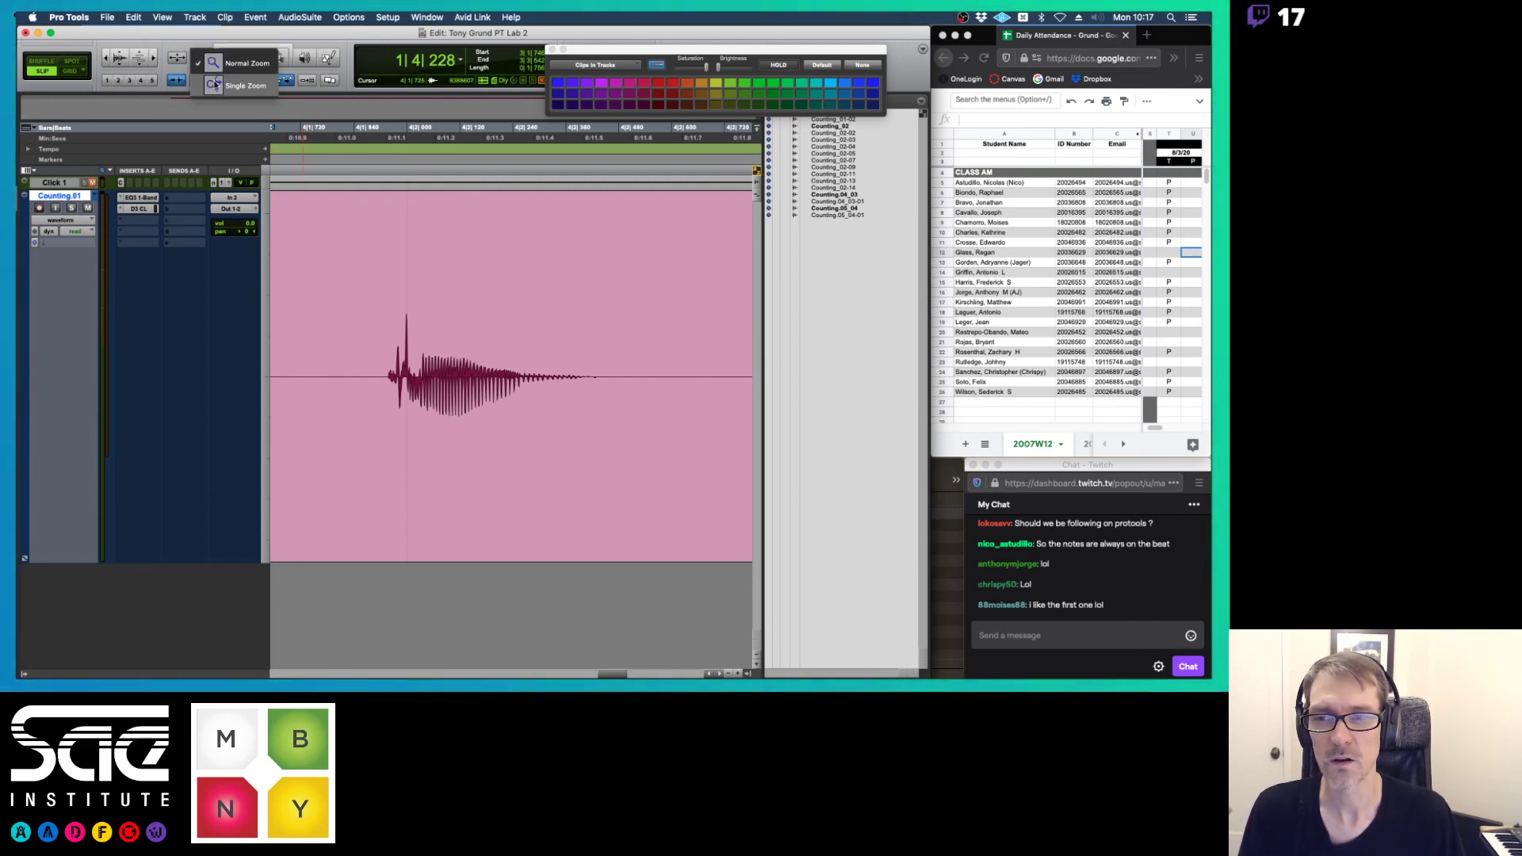
left_click(215, 85)
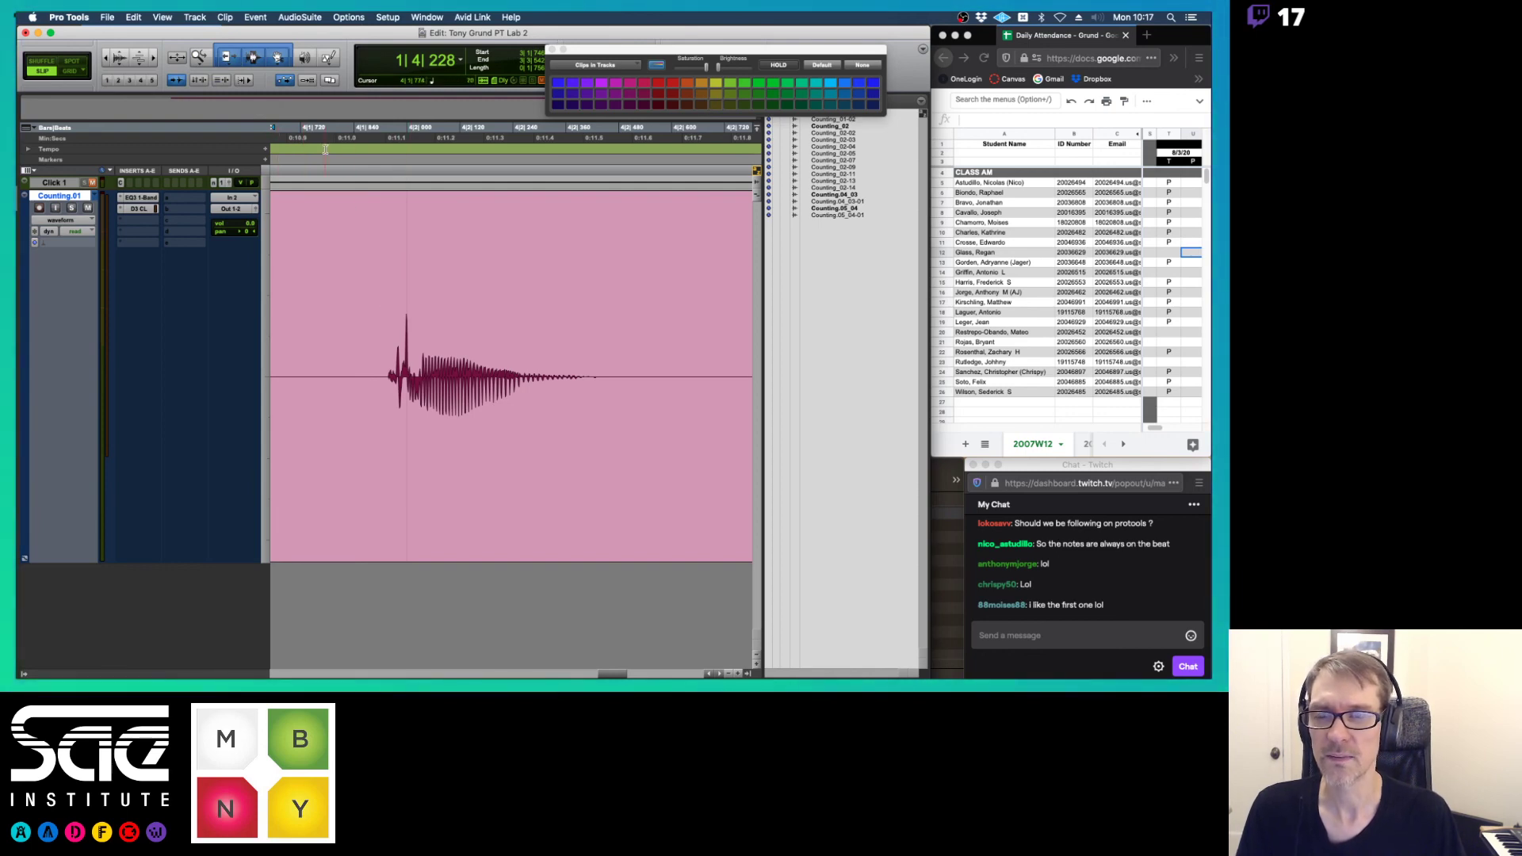
left_click(253, 57)
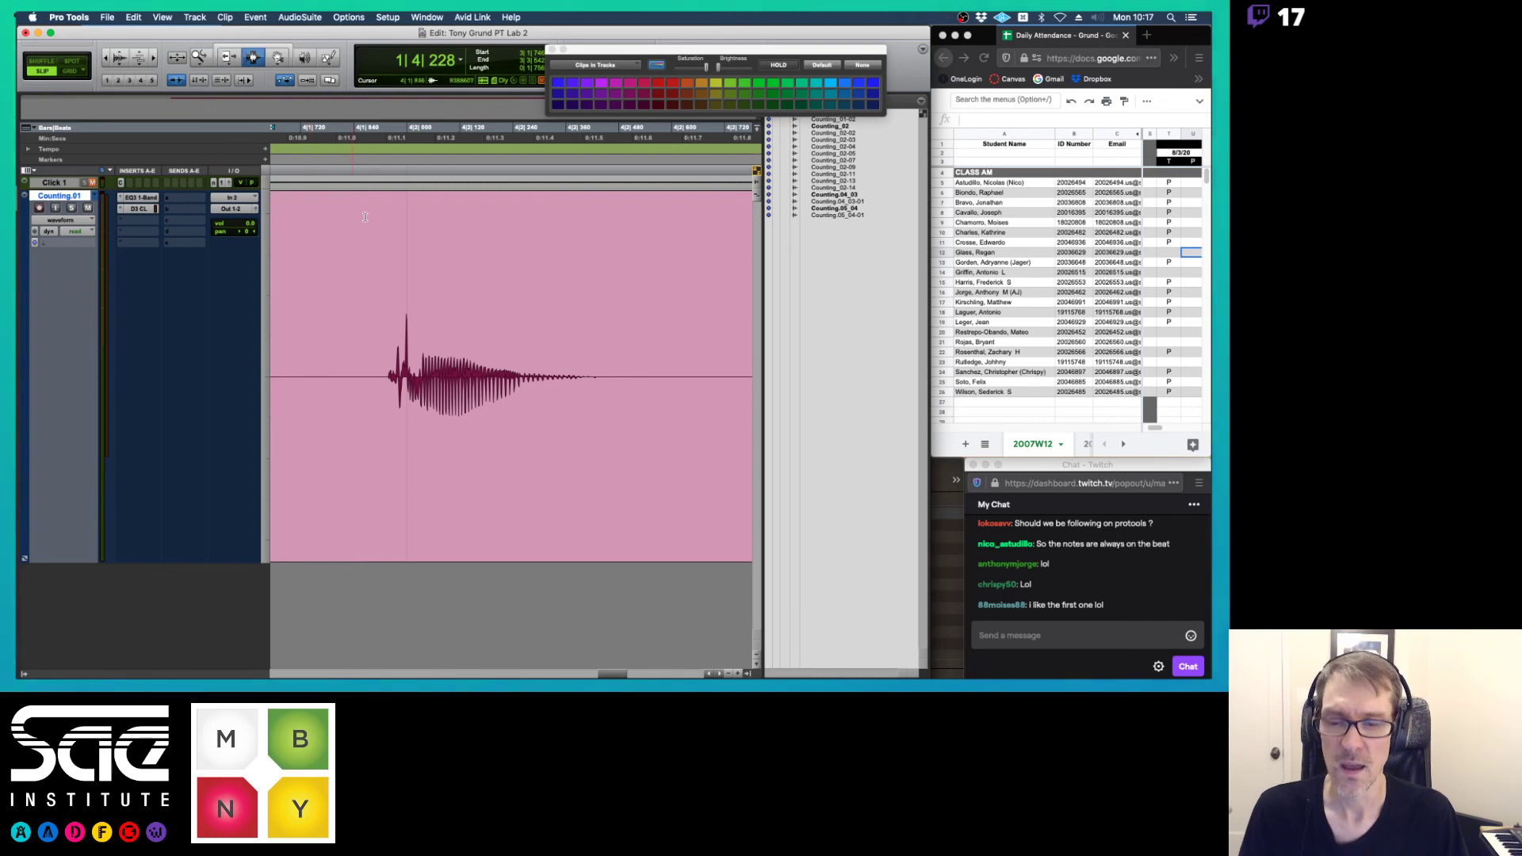
key("F5")
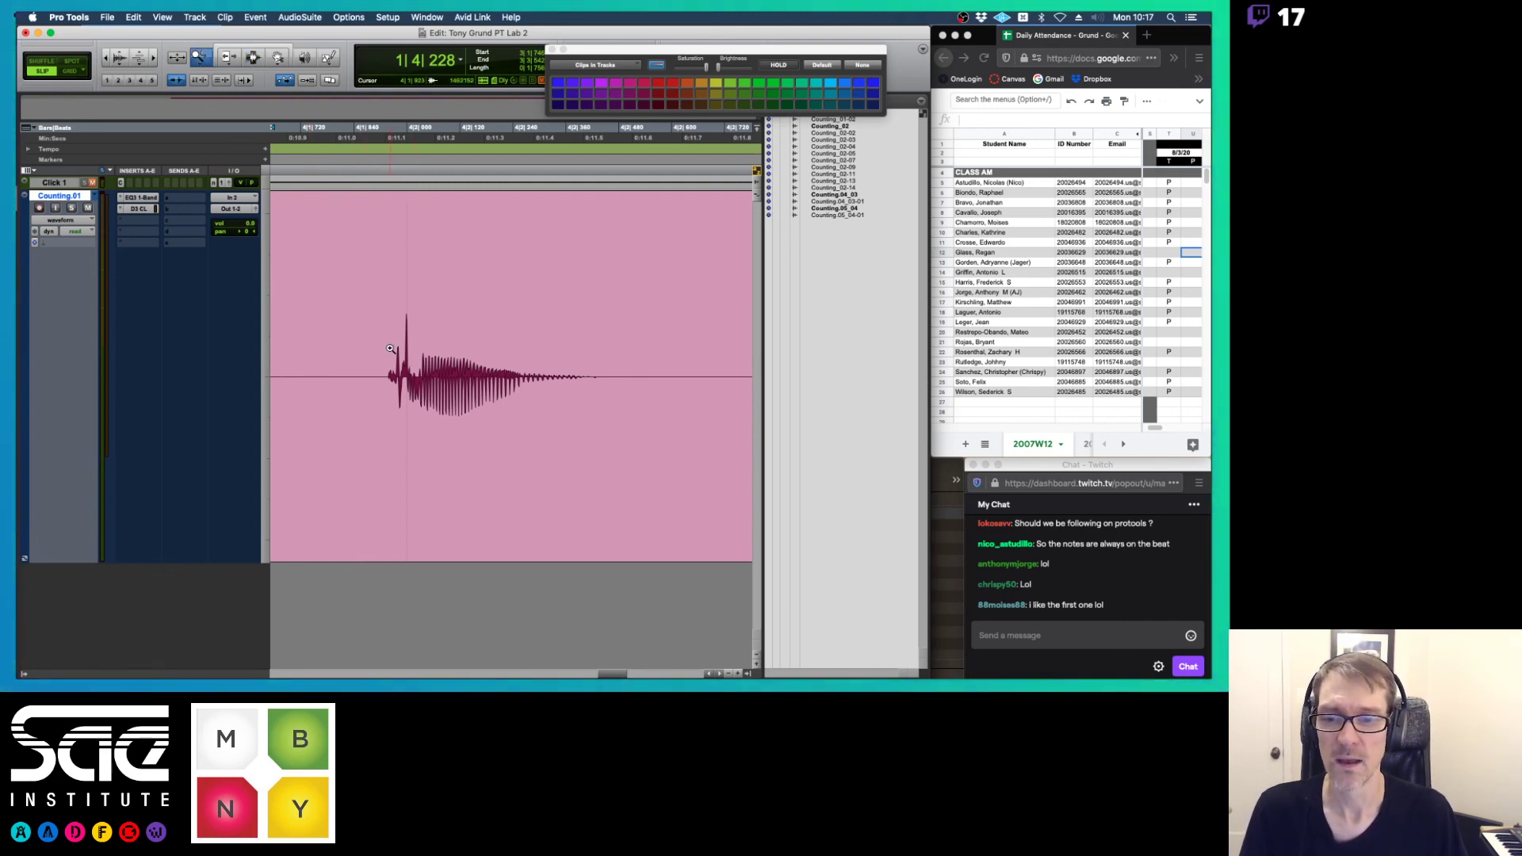
left_click_drag(386, 352, 423, 352)
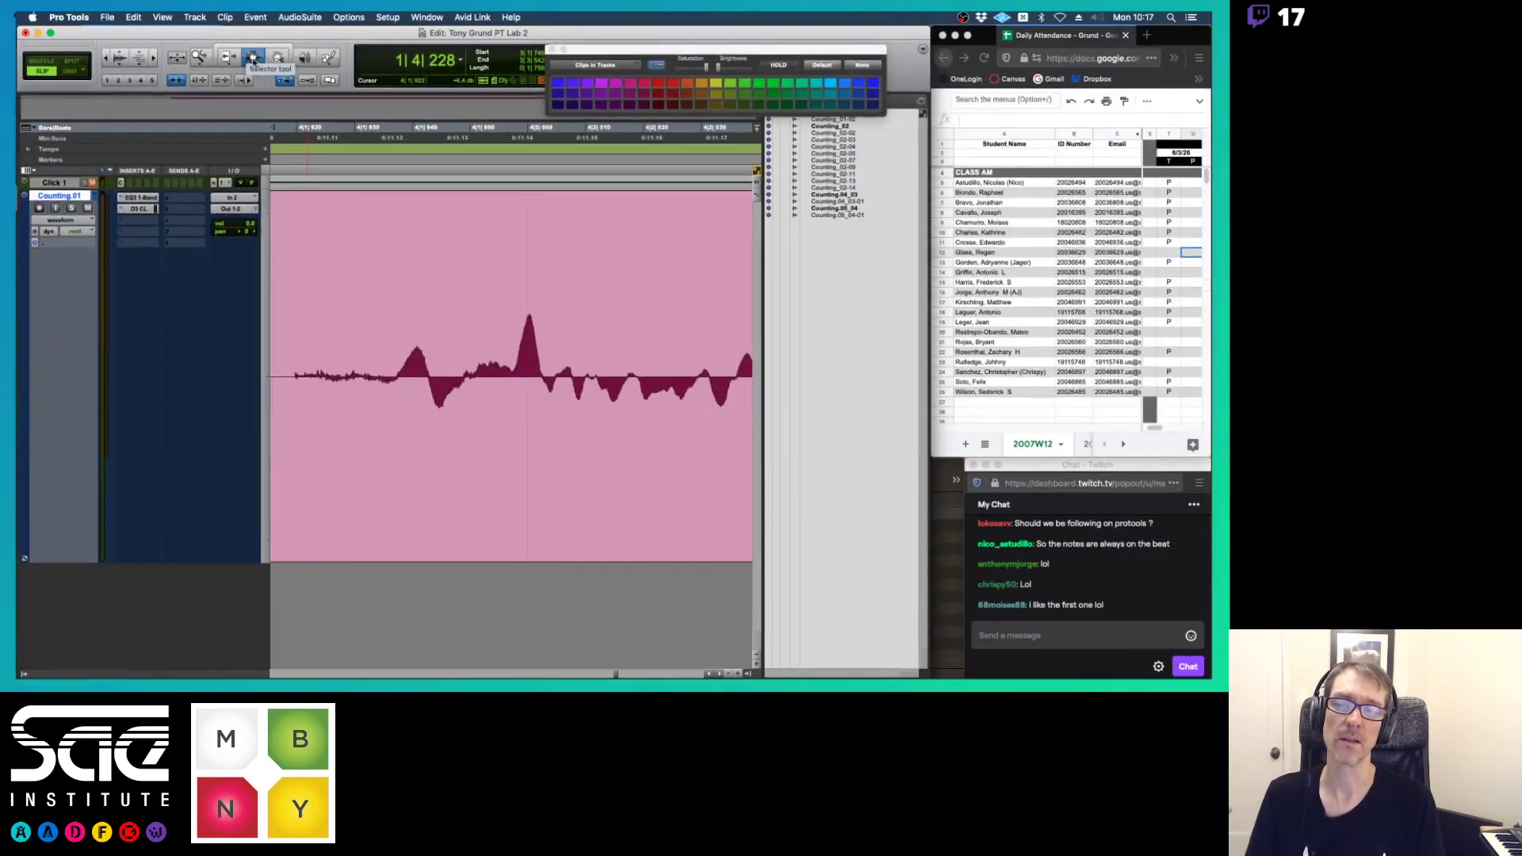
- Select a short range around the waveform's first peak, place the edit cursor just after it, and activate the Smart tool
left_click_drag(401, 329, 440, 329)
left_click(442, 328)
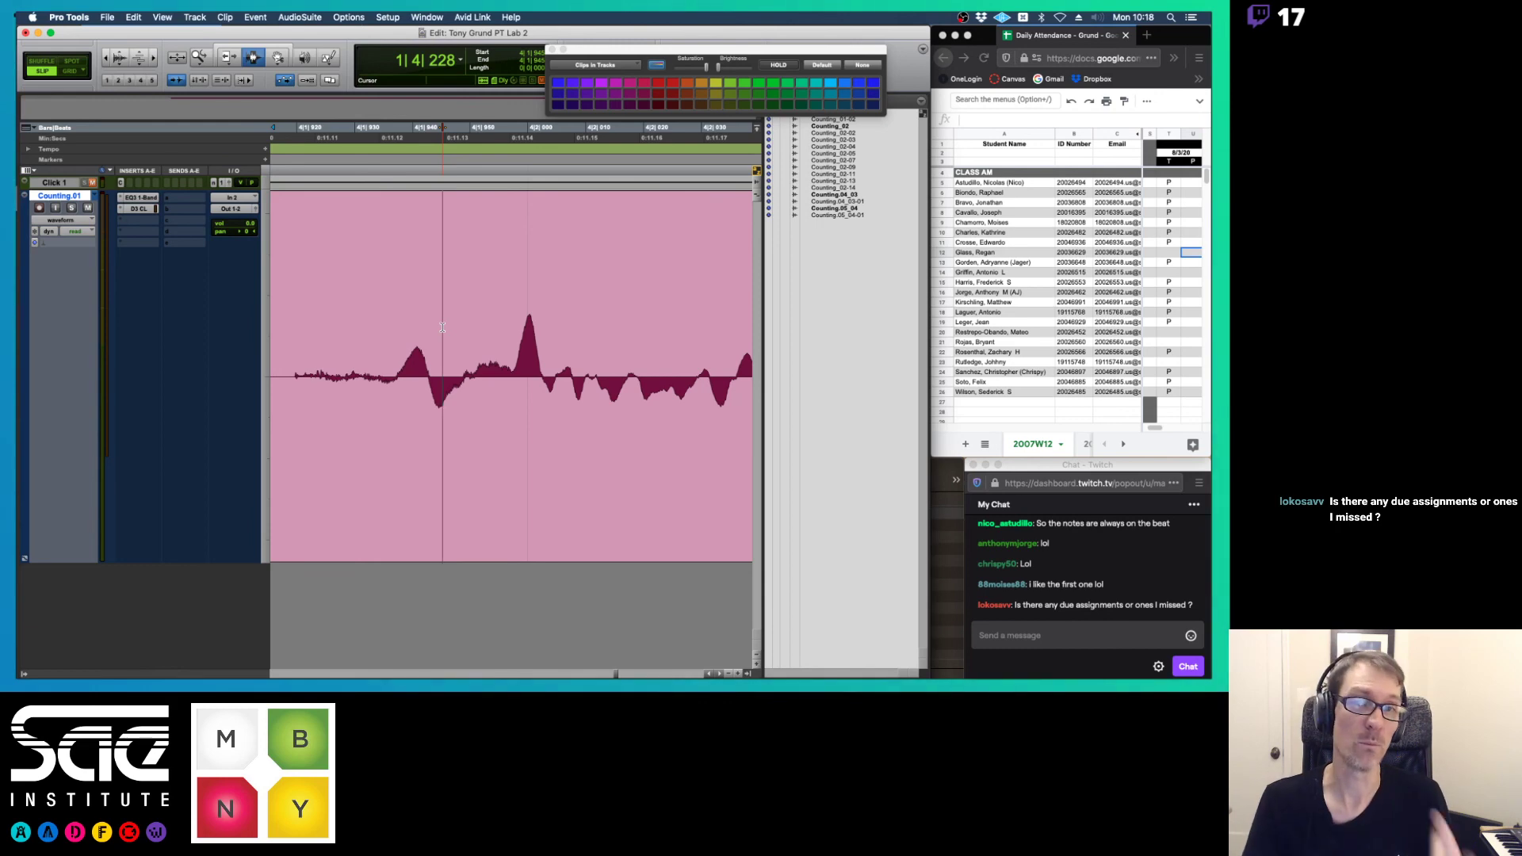
key("super+7")
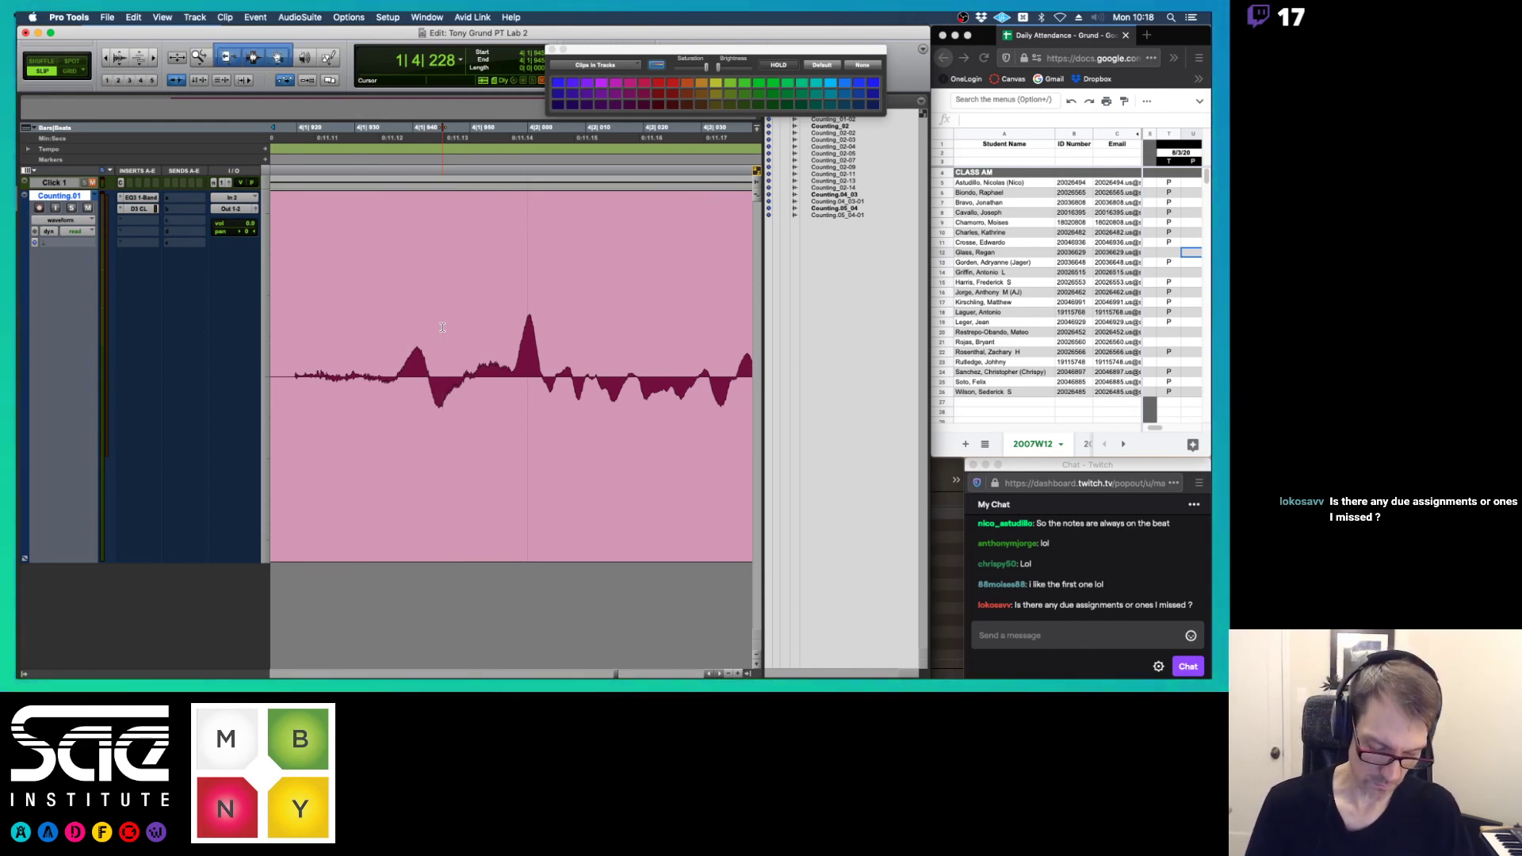
- Zoom out until the end of the clip shows, then magnify a single mid-clip count with Single Zoom
key("super+bracketleft")
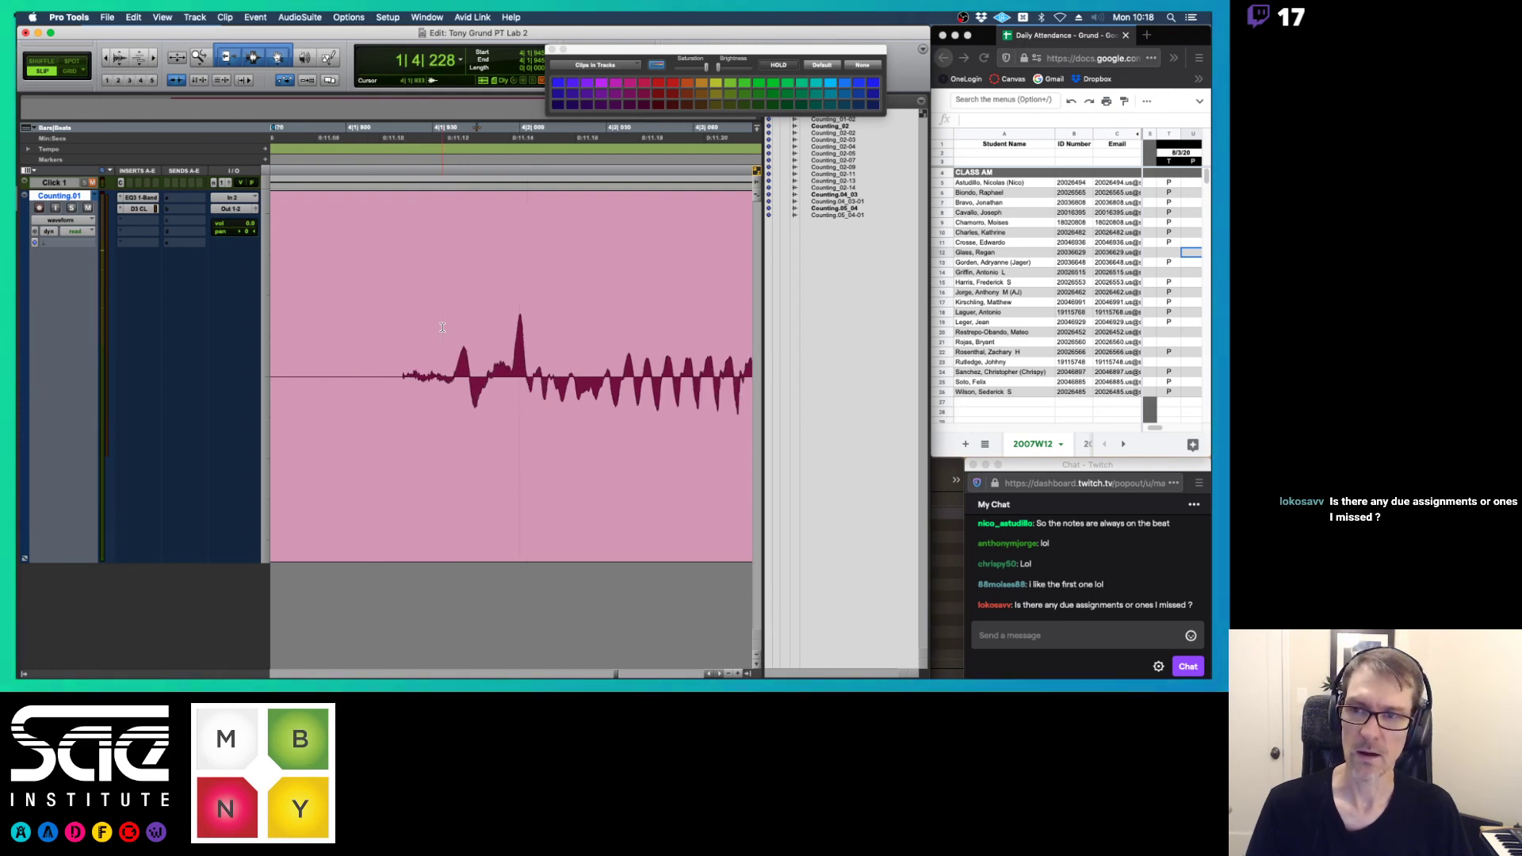
key("super+bracketleft")
key("super+bracketleft")
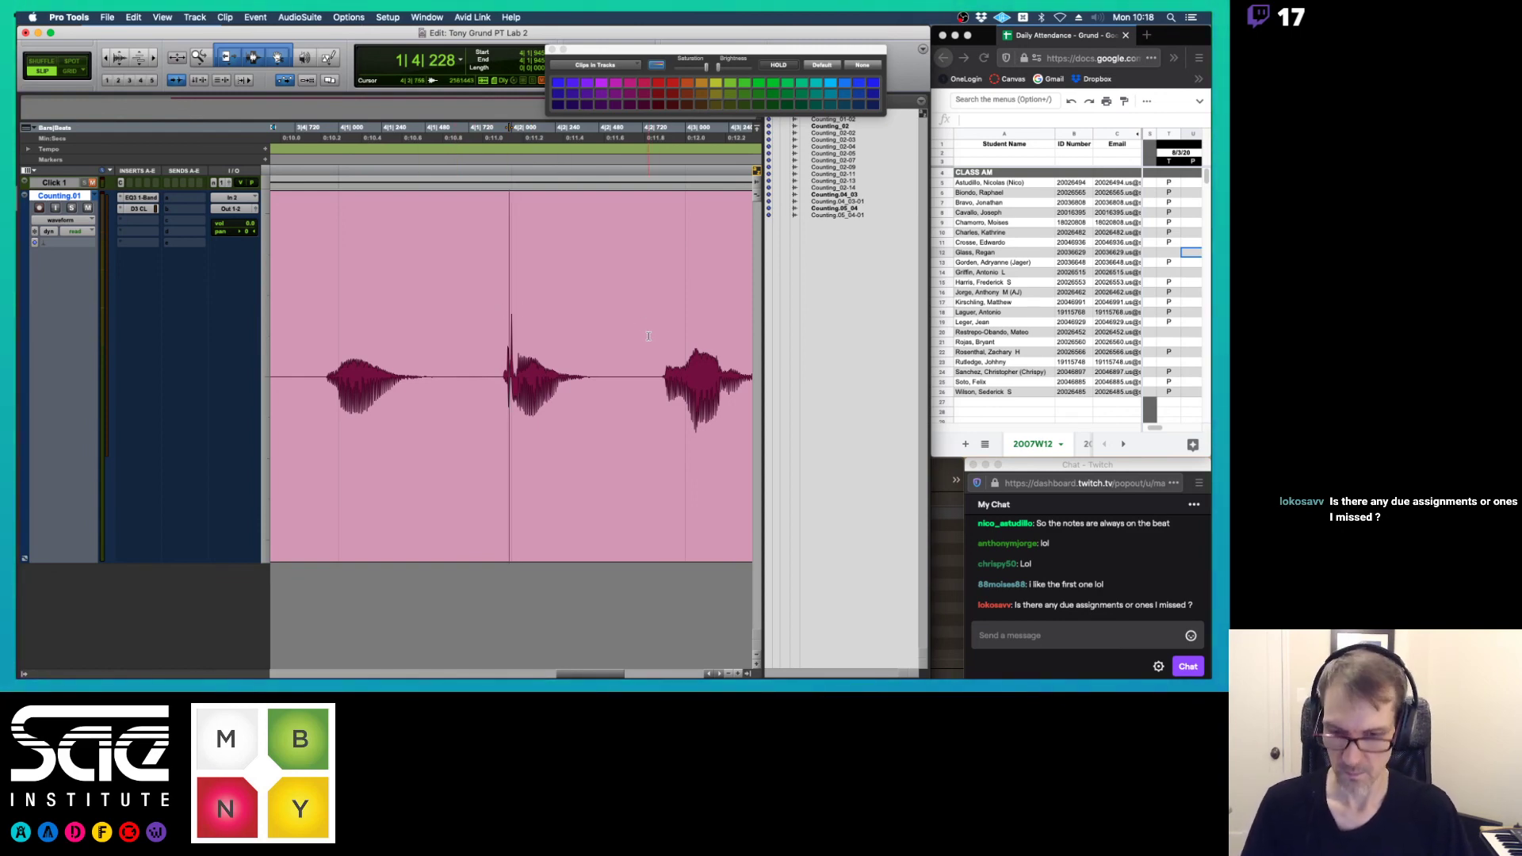
key("super+bracketleft")
key("super+bracketleft")
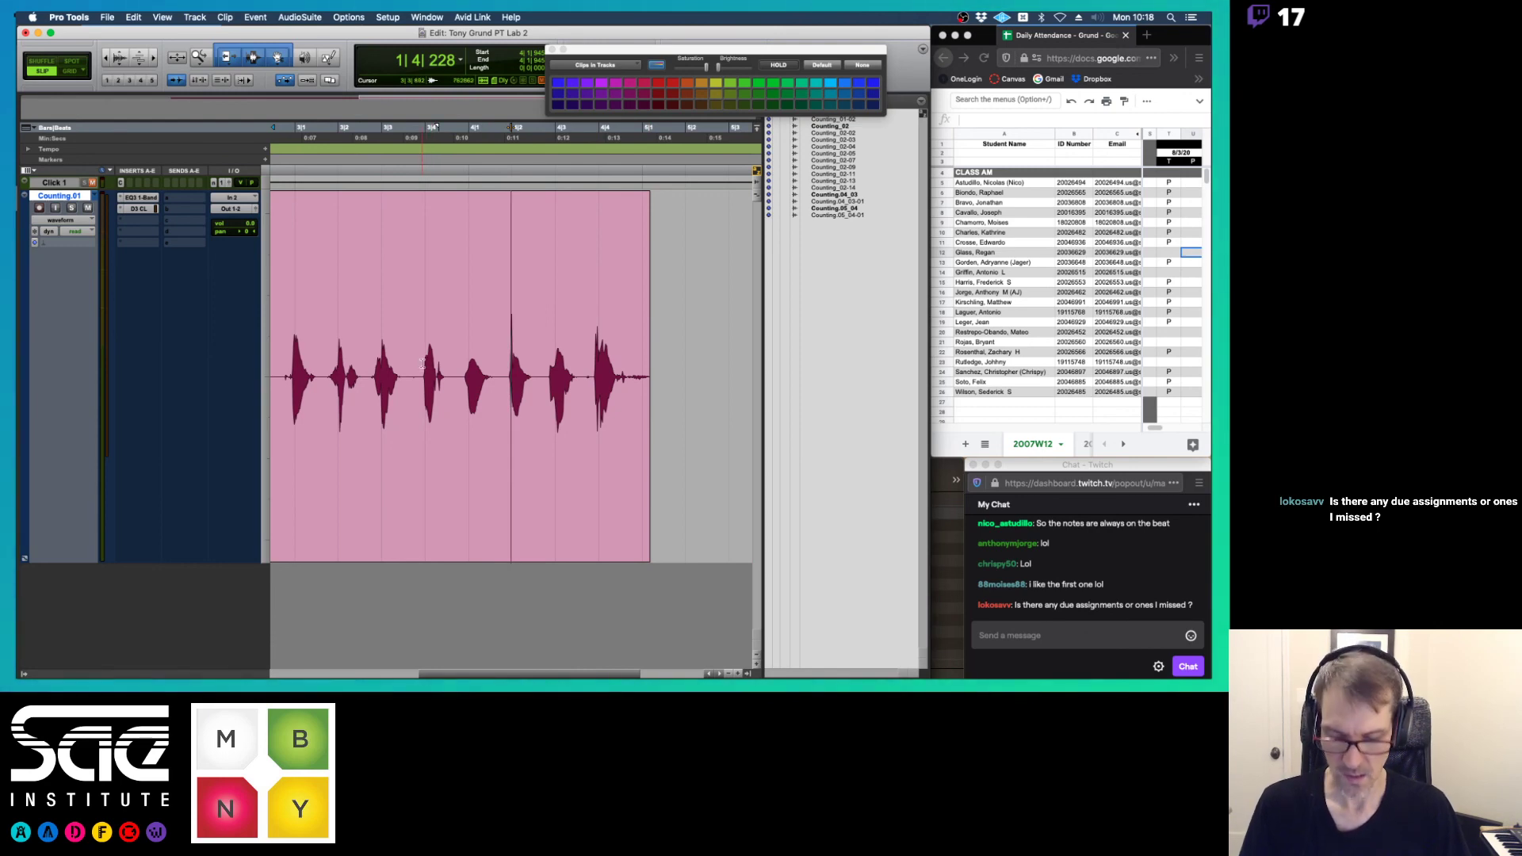
key("F5")
left_click_drag(422, 363, 448, 364)
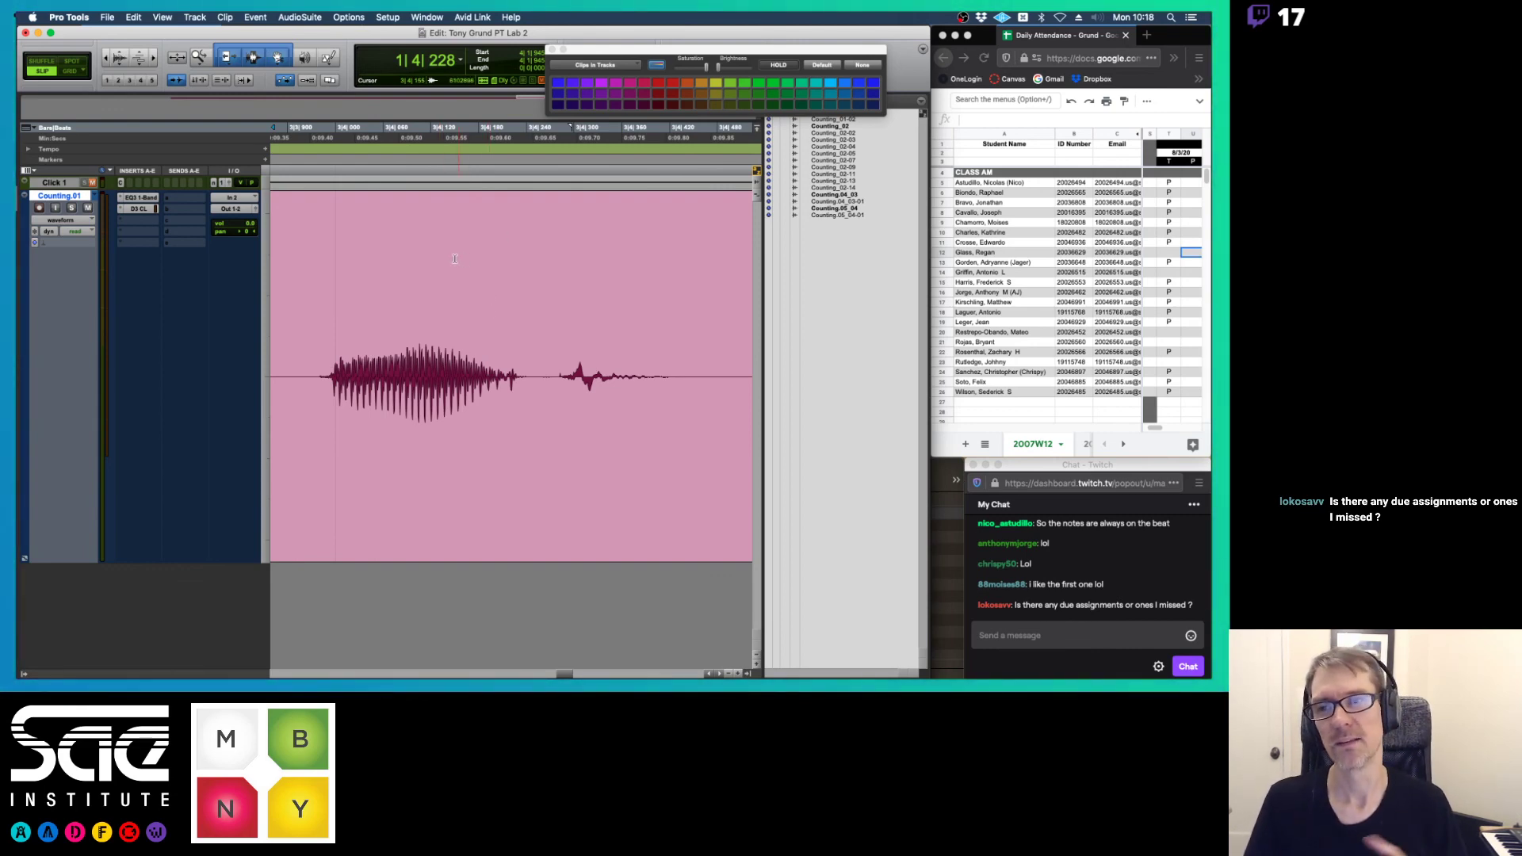
- Zoom out to the whole clip, select one count in its middle, and zoom in four levels on the selection's start
key("super+bracketleft")
key("super+bracketleft")
key("super+bracketleft")
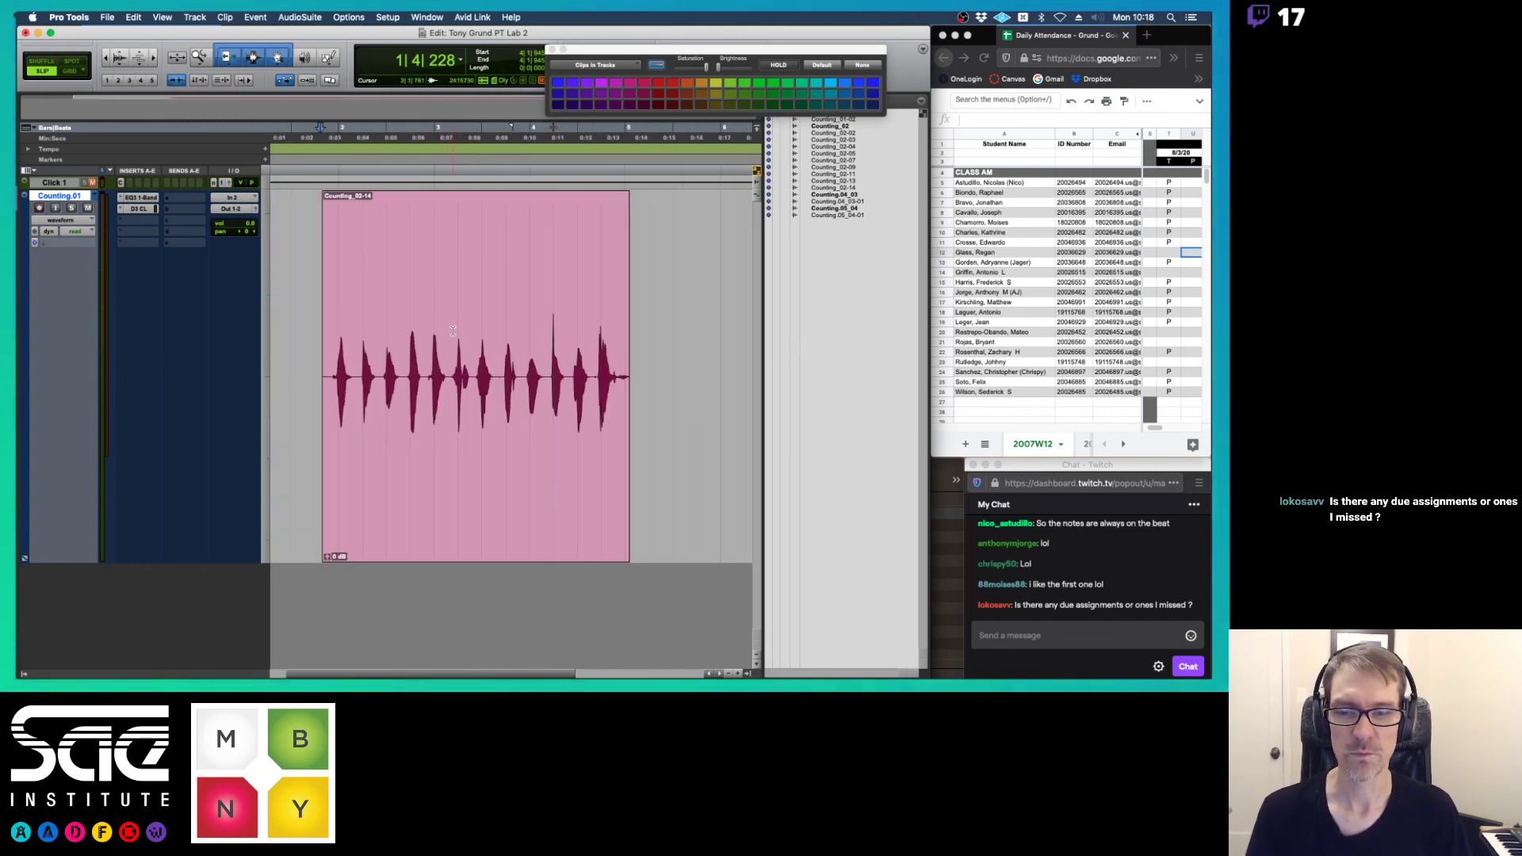
left_click_drag(452, 325, 470, 331)
key("super+bracketright")
key("super+bracketright")
key("super+bracketright")
key("super+bracketright")
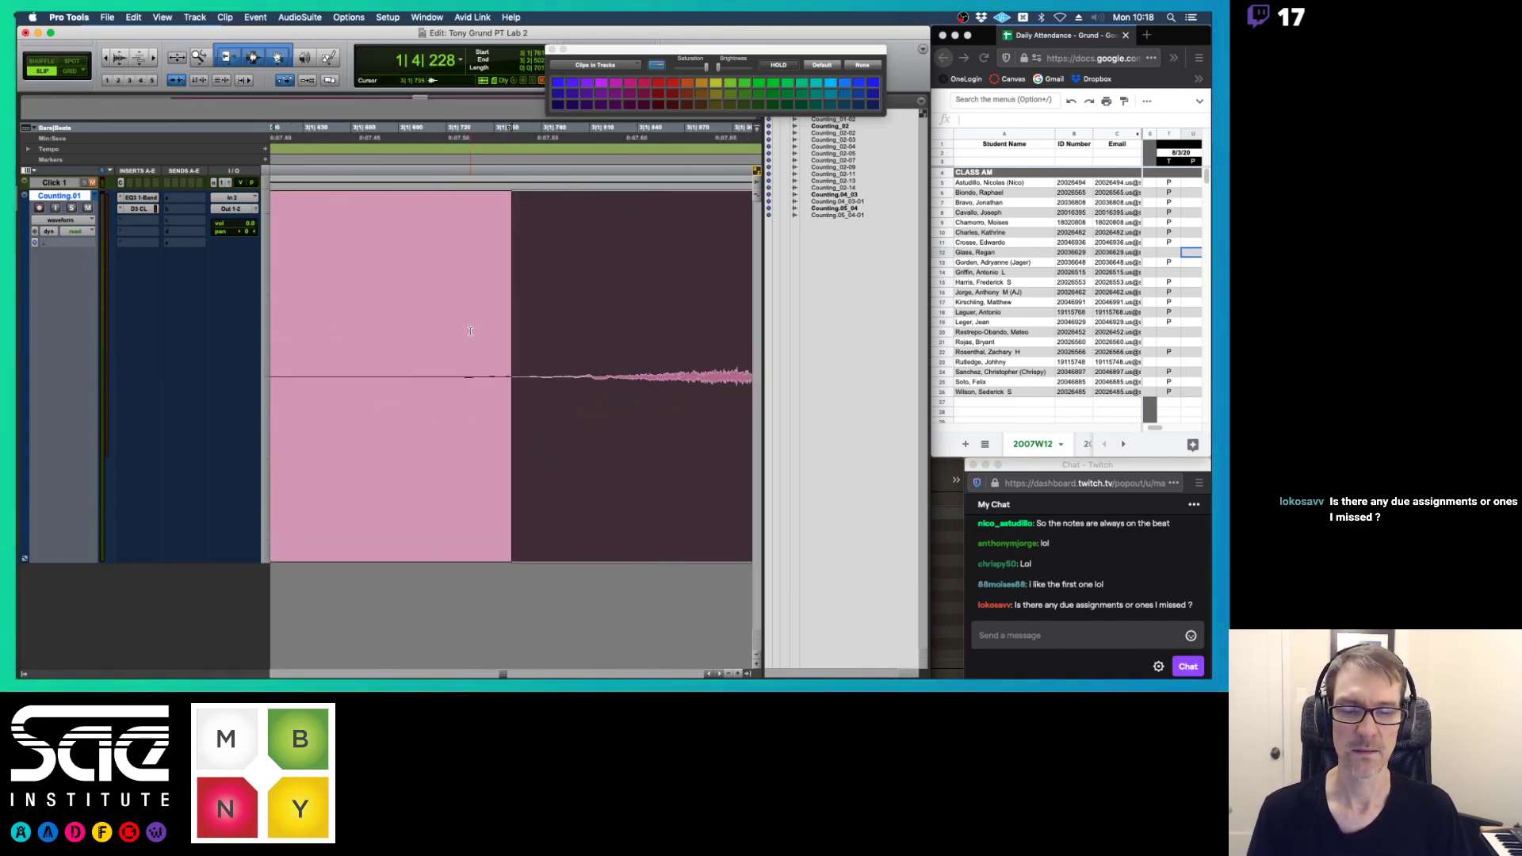
- Zoom the timeline out four levels to show the whole Counting_02-14 clip with its selected count
key("super+bracketleft")
key("super+bracketleft")
key("super+bracketleft")
key("super+bracketleft")
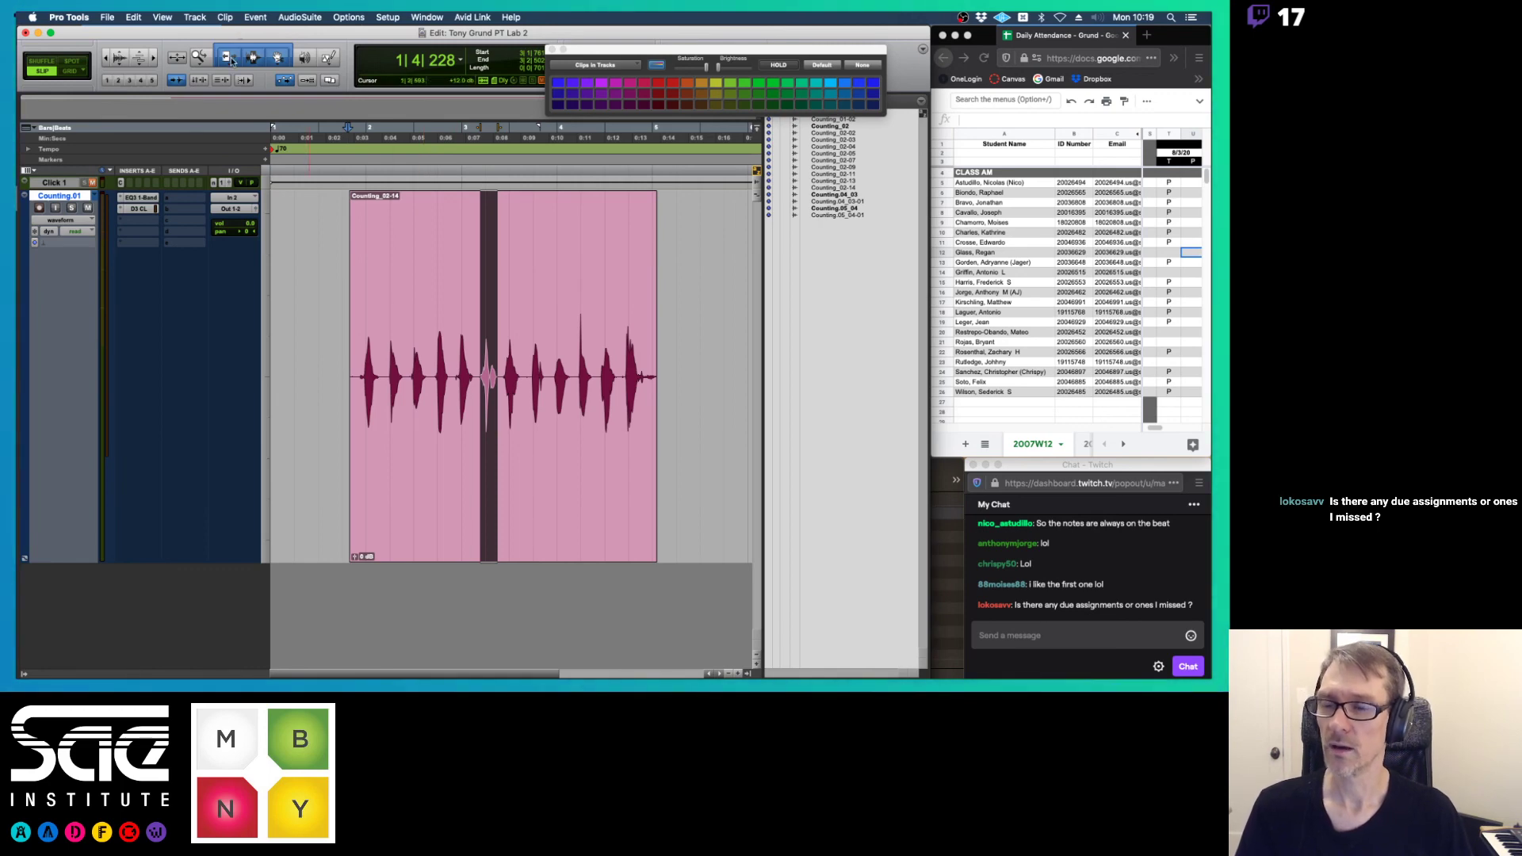
- Switch back to the lesson notes in Preview and turn to the Option Key page
key("super+Tab")
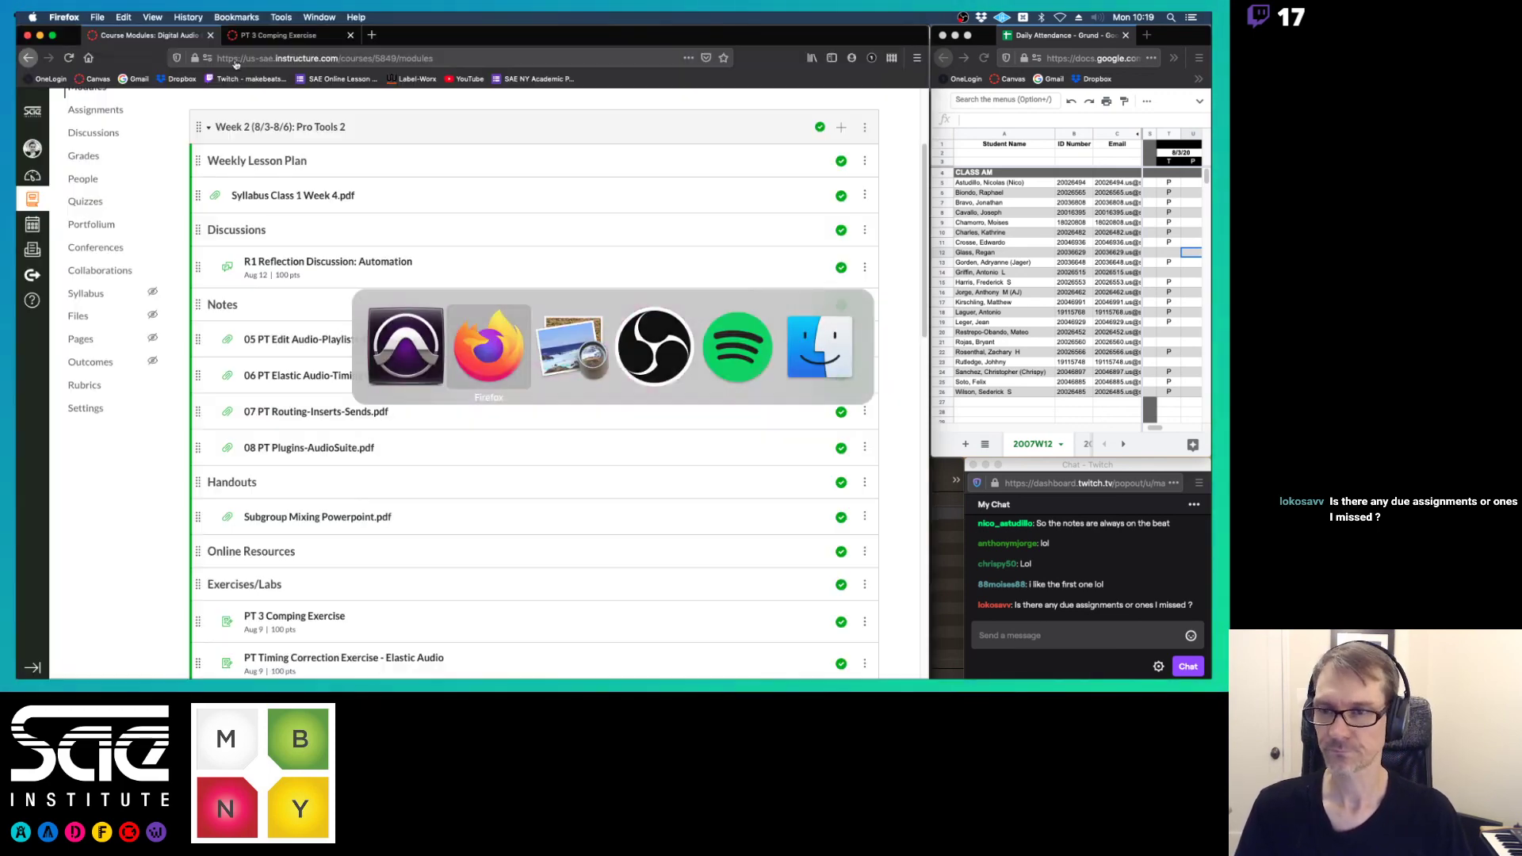
key("super+Tab")
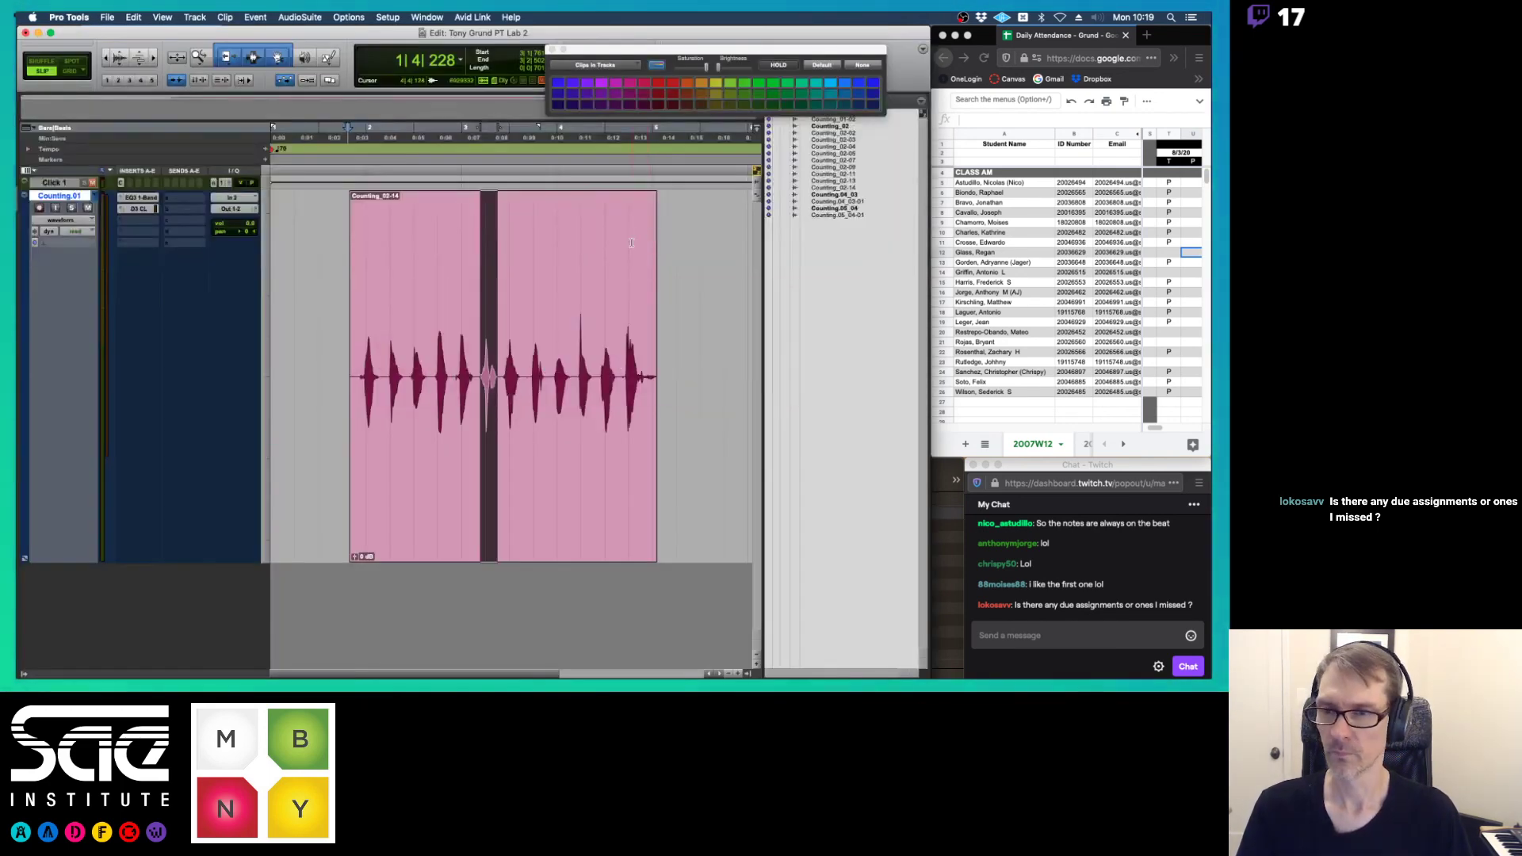
key("super+Tab")
key("super+Tab")
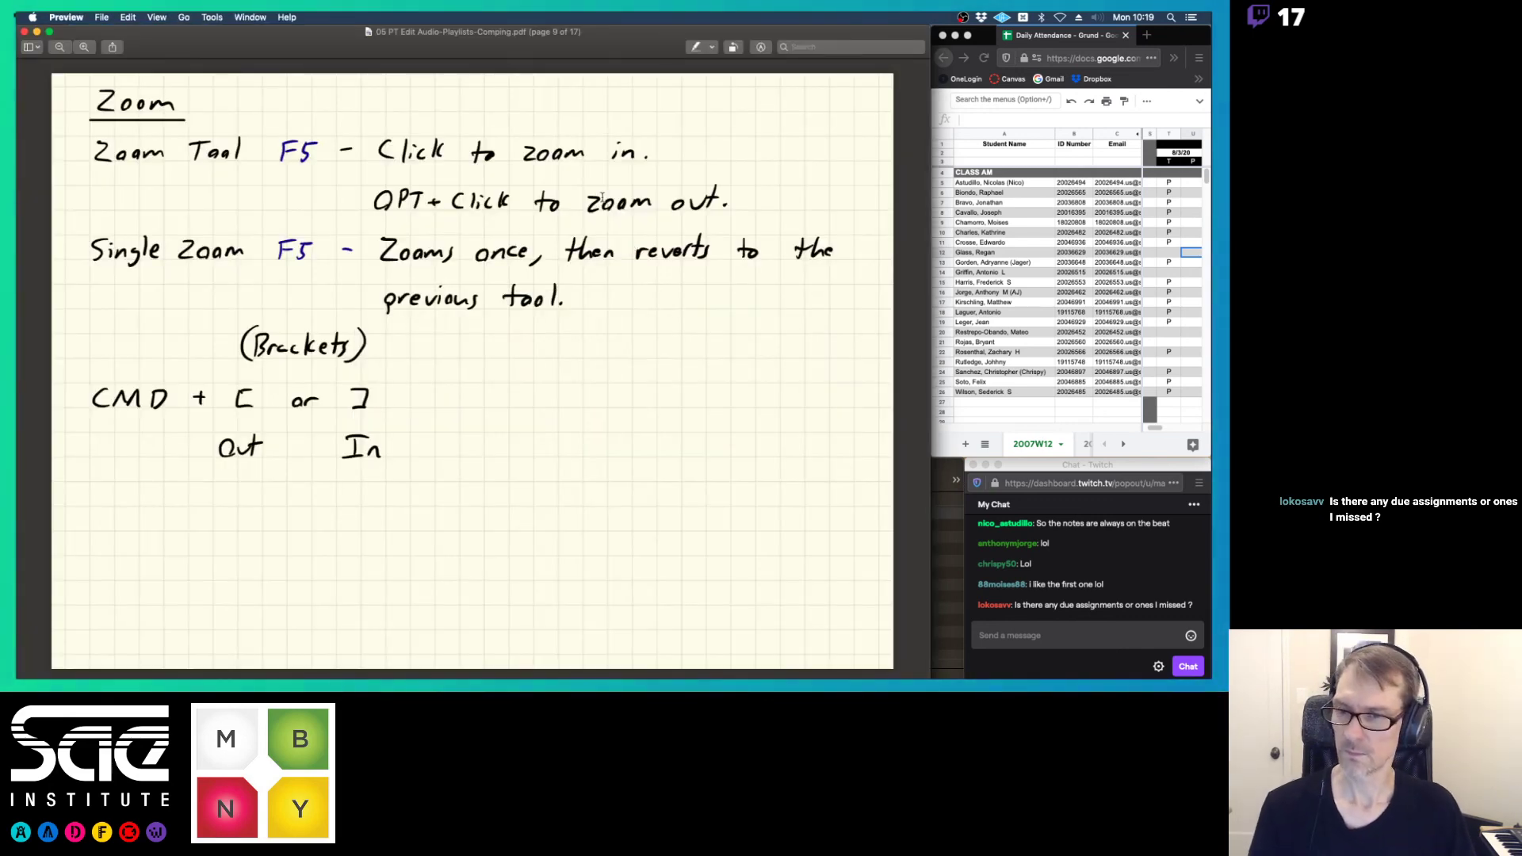
key("Down")
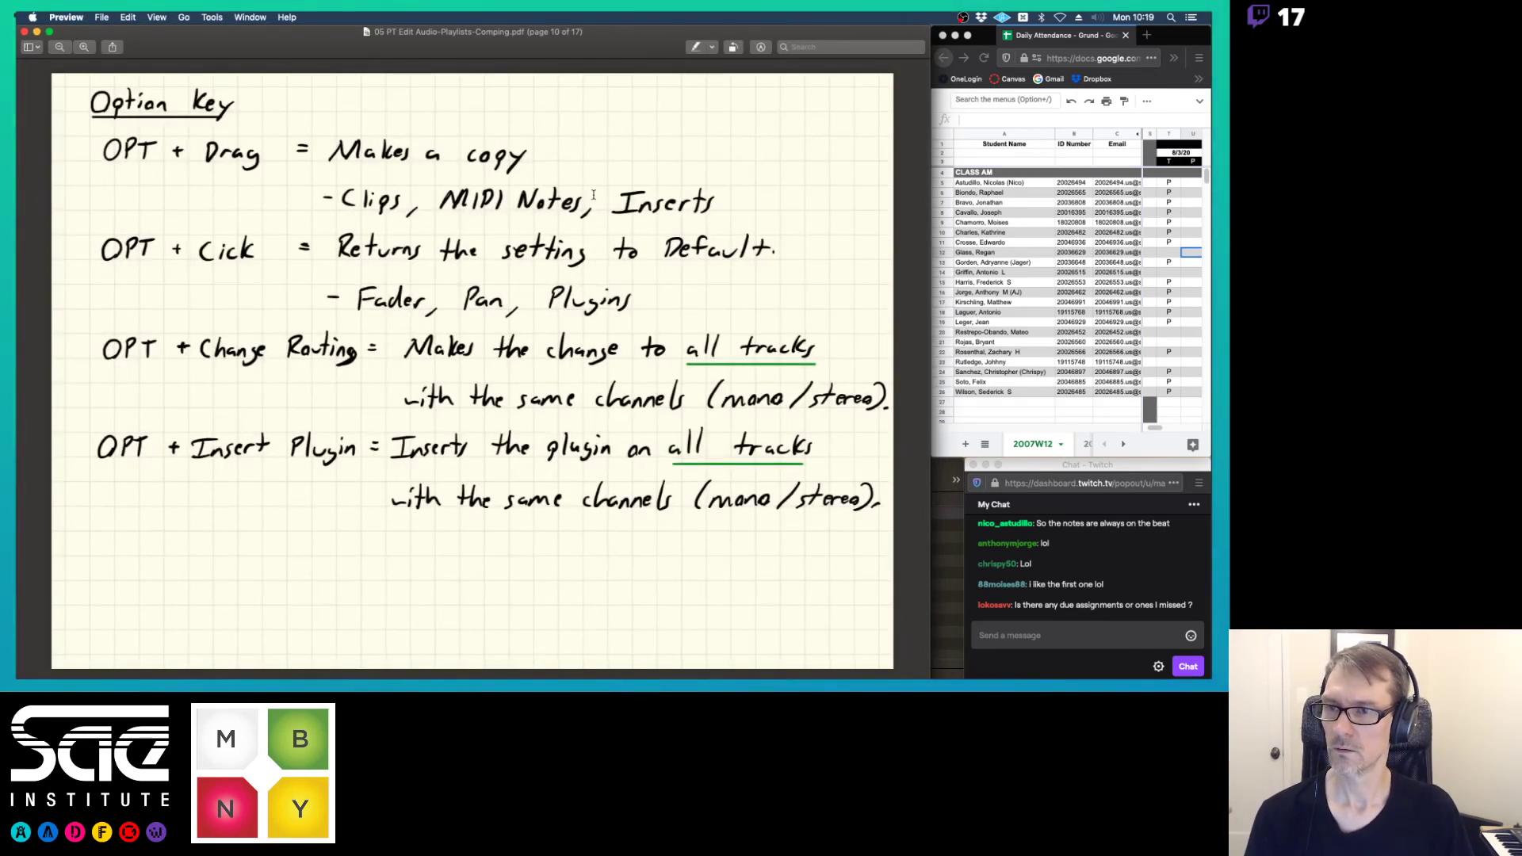
- Turn back through the lesson notes from the Option Key page to the Tools (Review) page
key("Down")
key("Down")
key("Up")
key("Up")
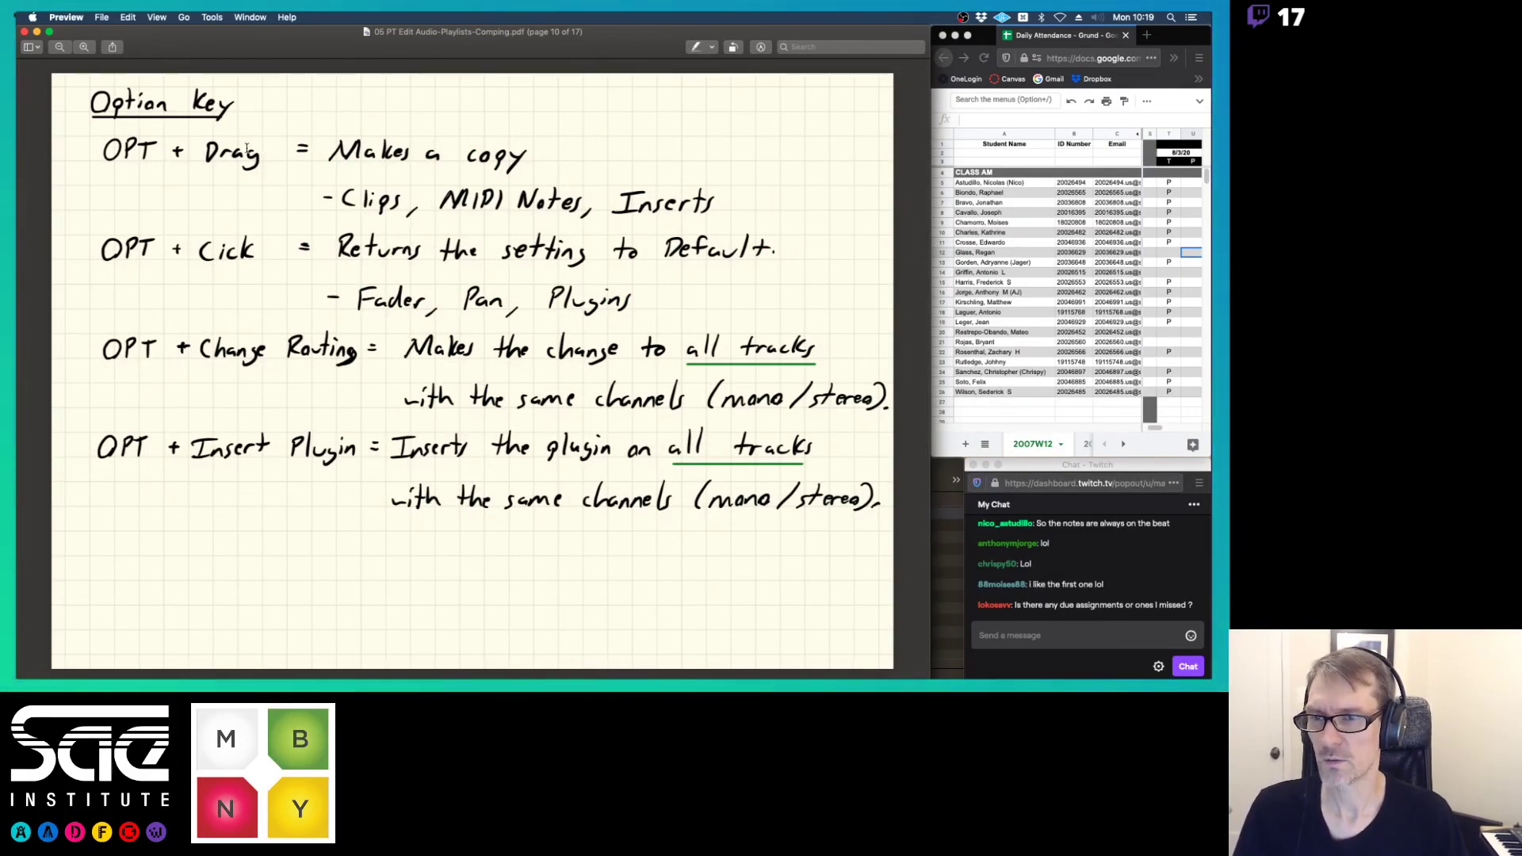
key("Left")
key("Left")
key("Left")
key("Left")
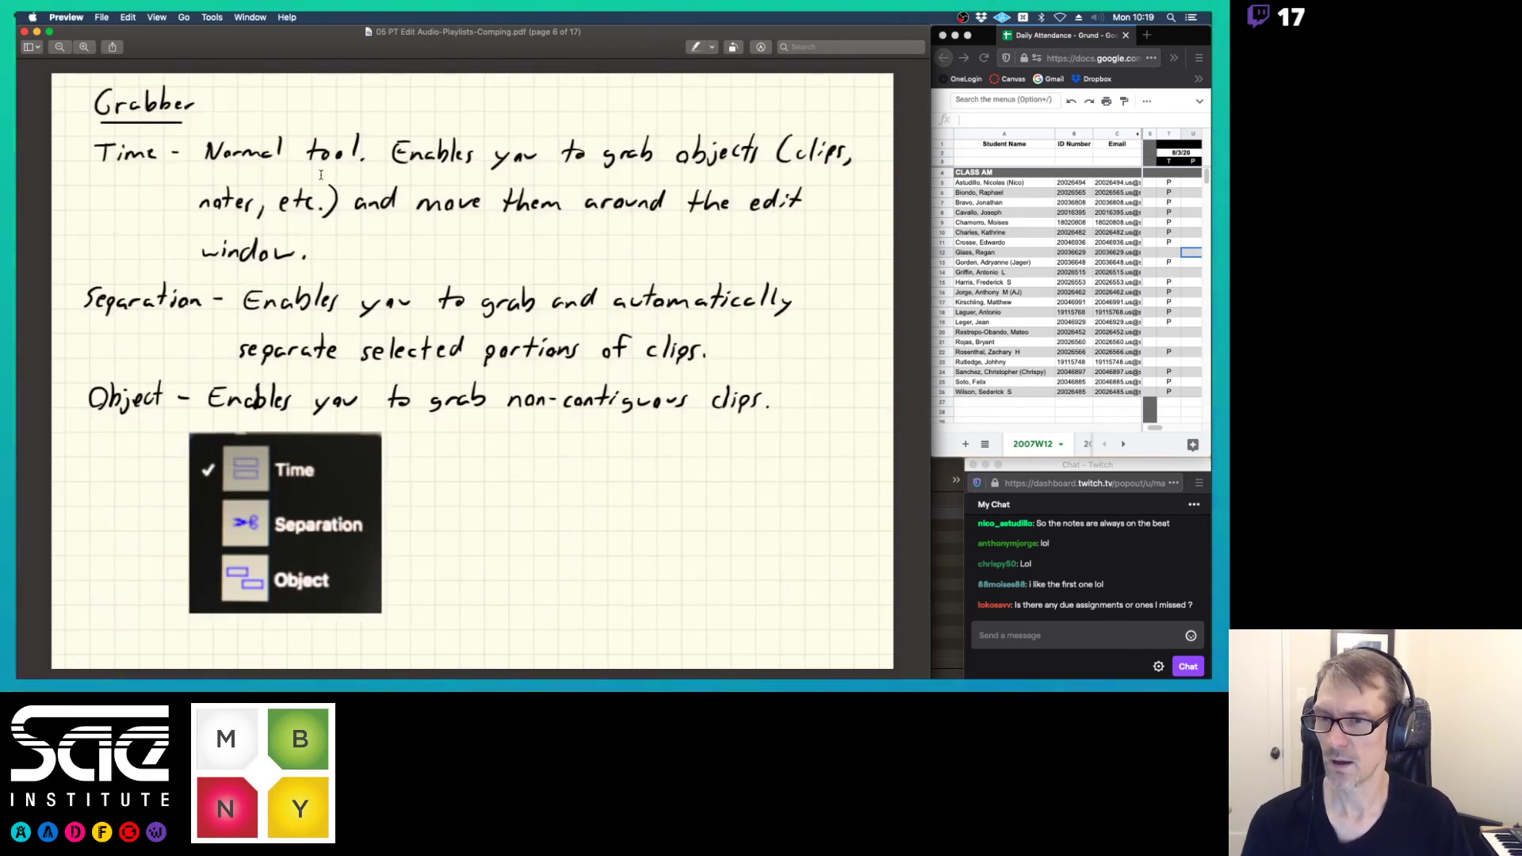
key("Left")
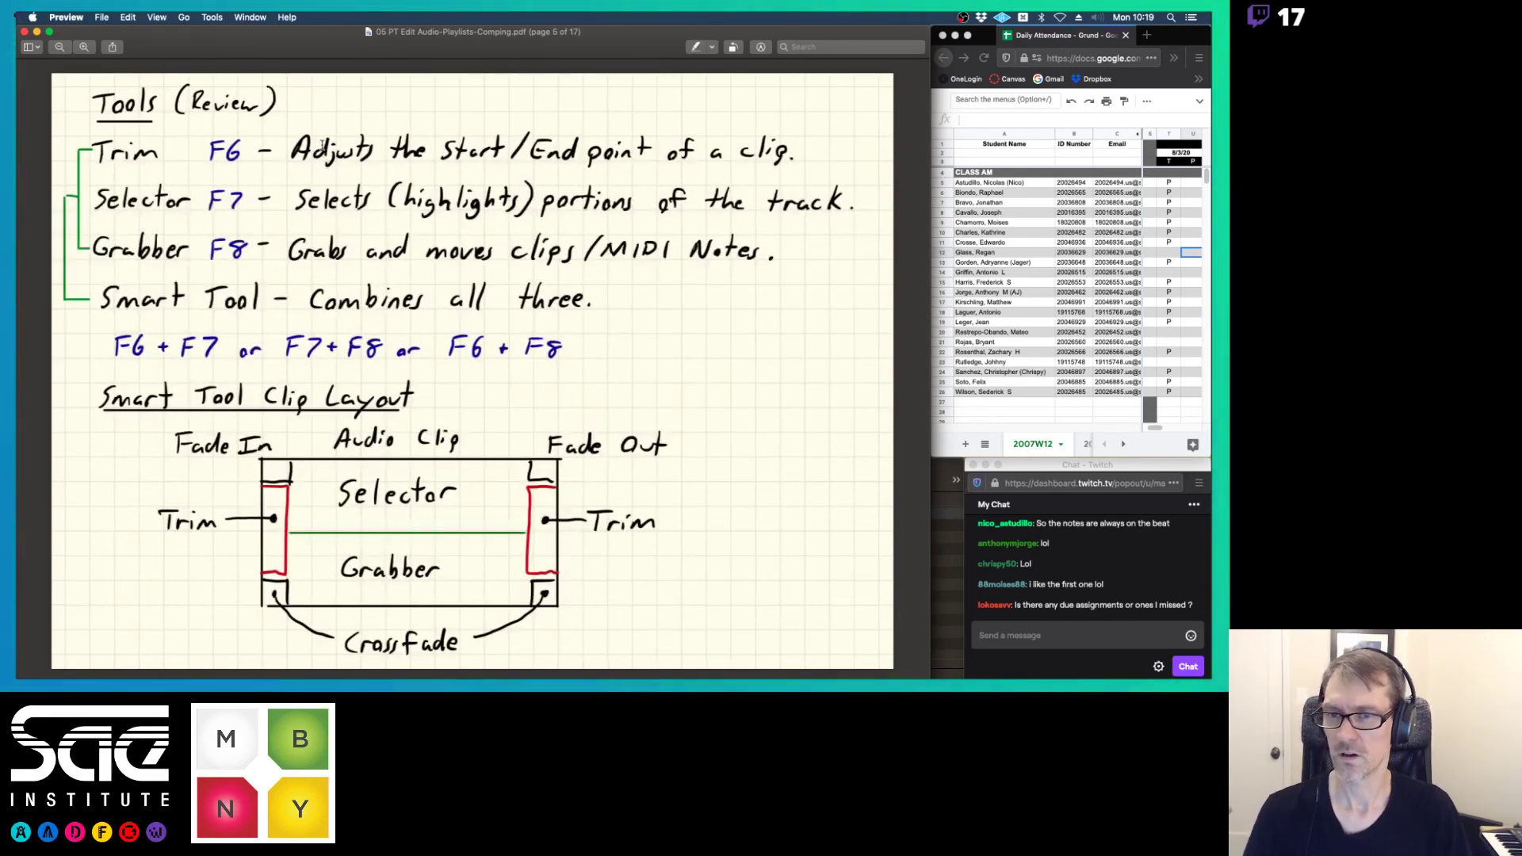
- Switch to Pro Tools and set the Trim tool to its Loop variant
key("super+Tab")
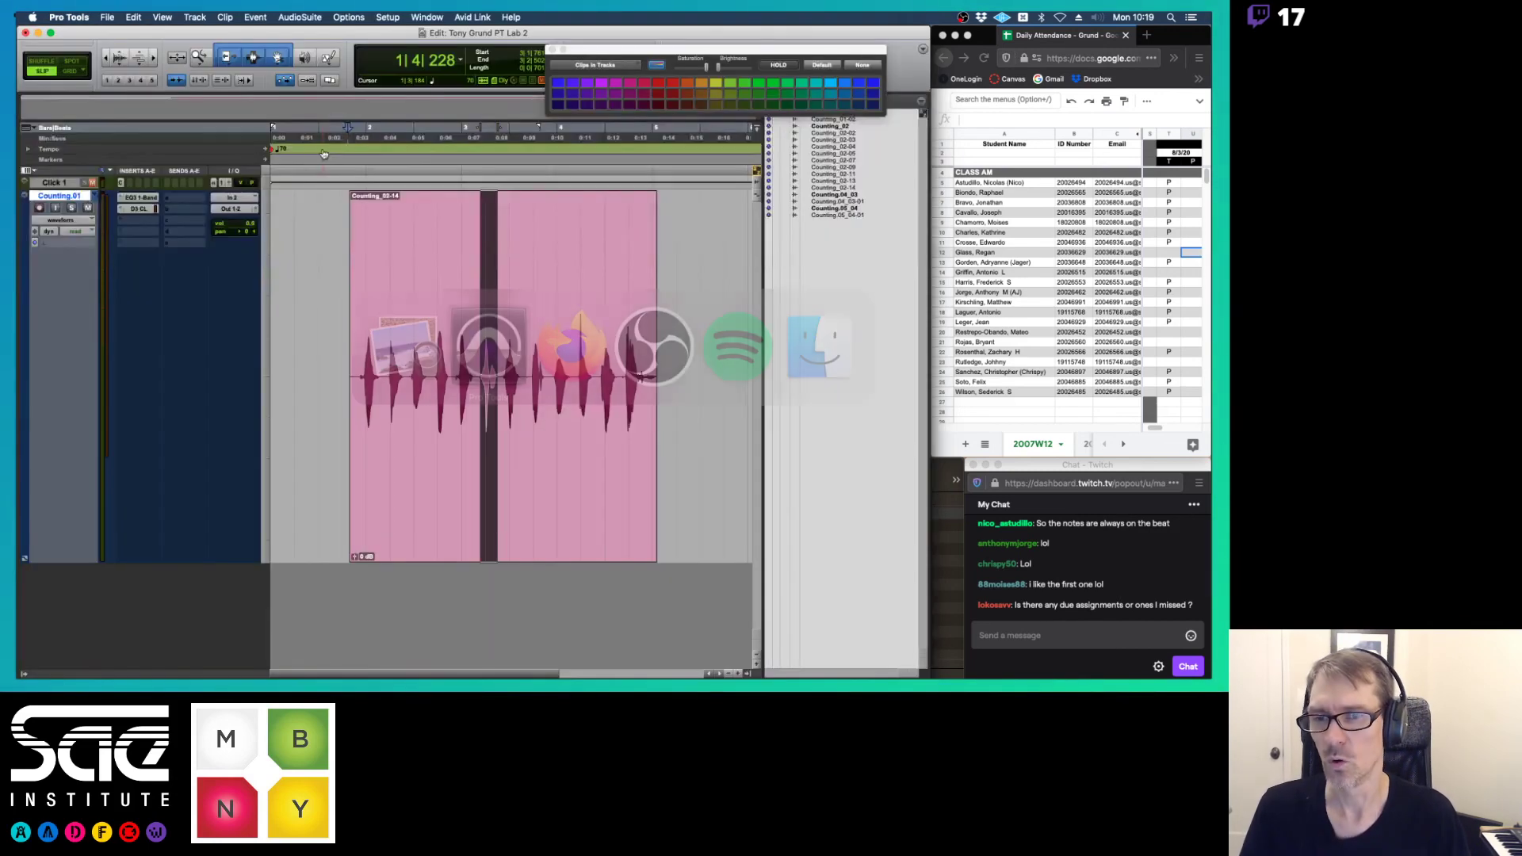
left_click(230, 58)
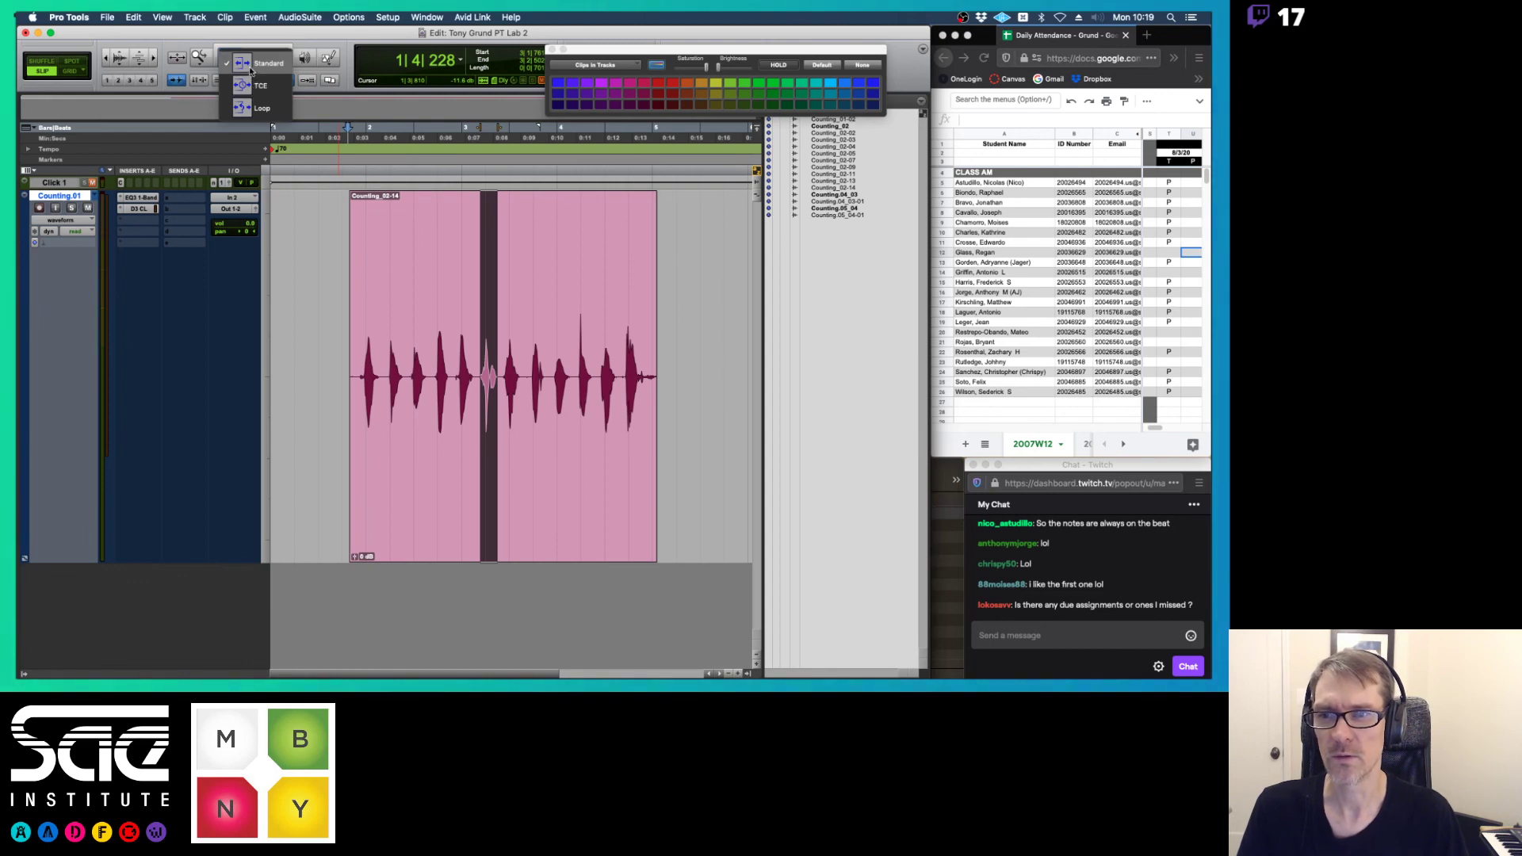
left_click(253, 109)
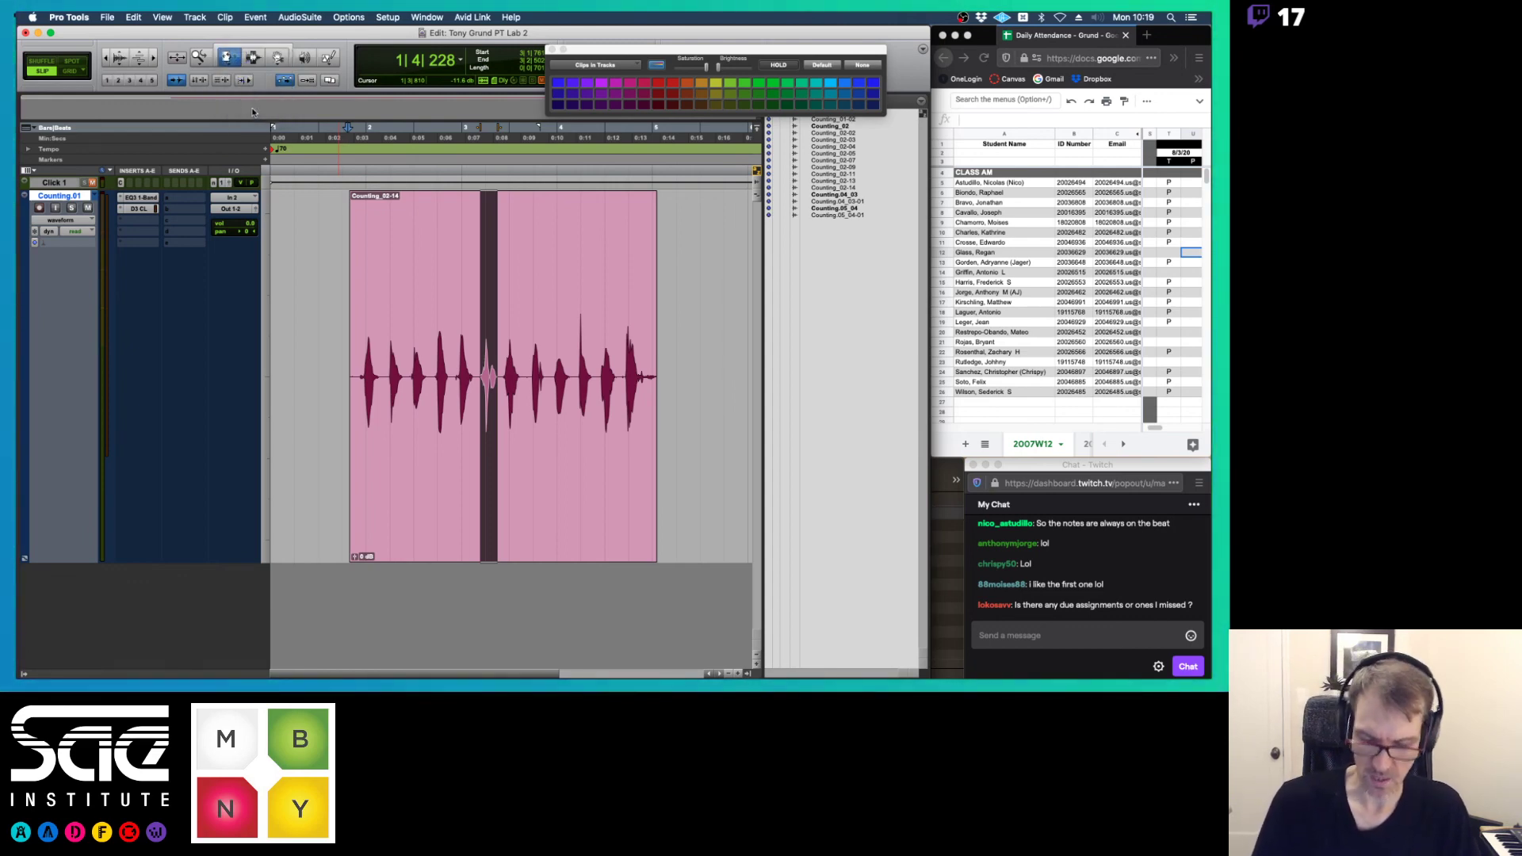
- Zoom out three levels, loop the Counting_02-14 clip out to about bar 20, and undo the looping
key("r")
key("r")
key("r")
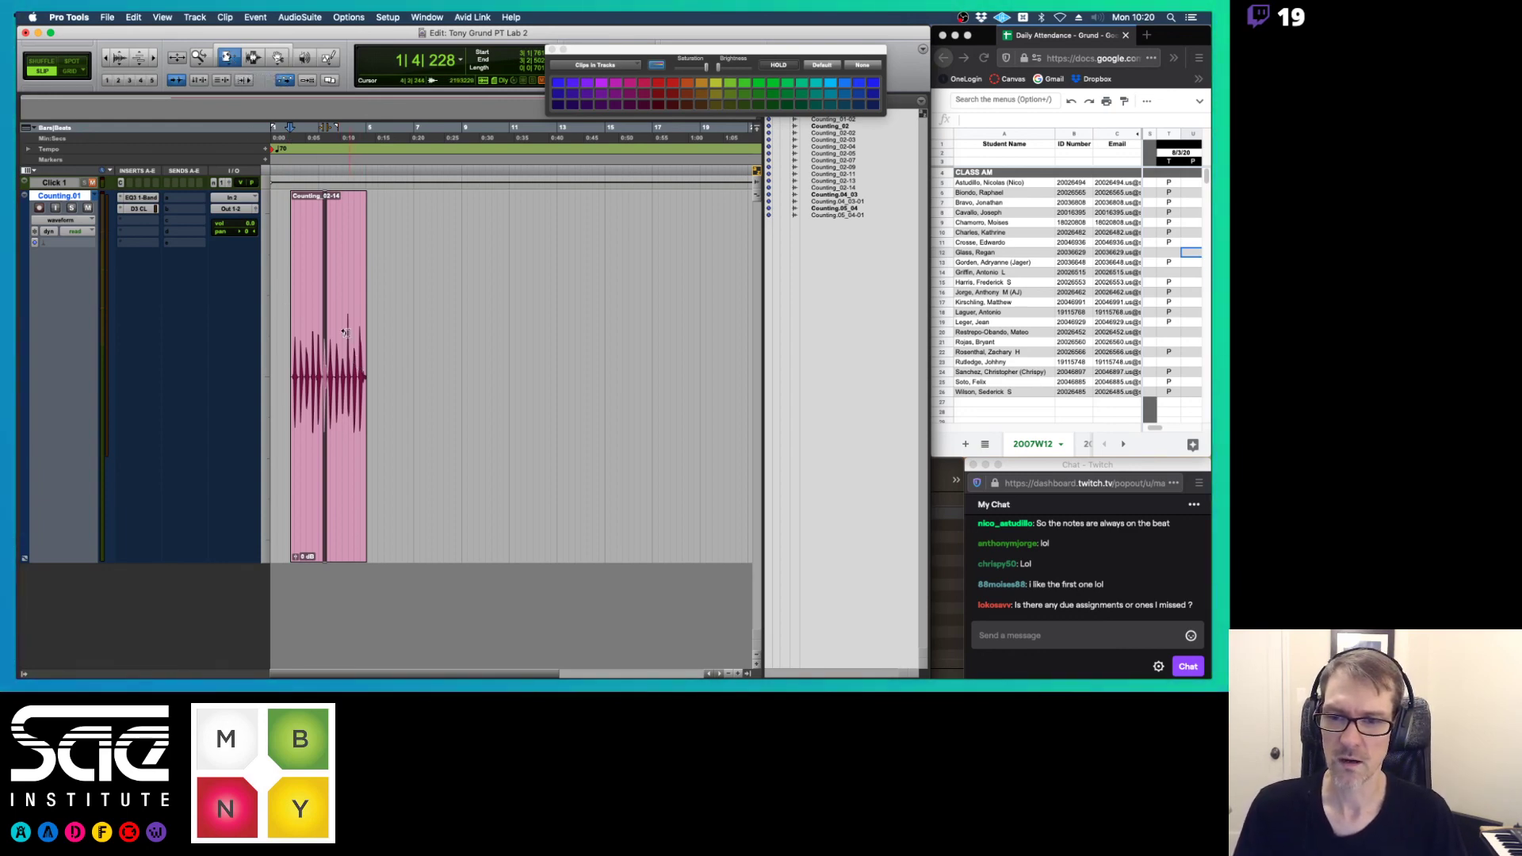
left_click_drag(360, 331, 737, 307)
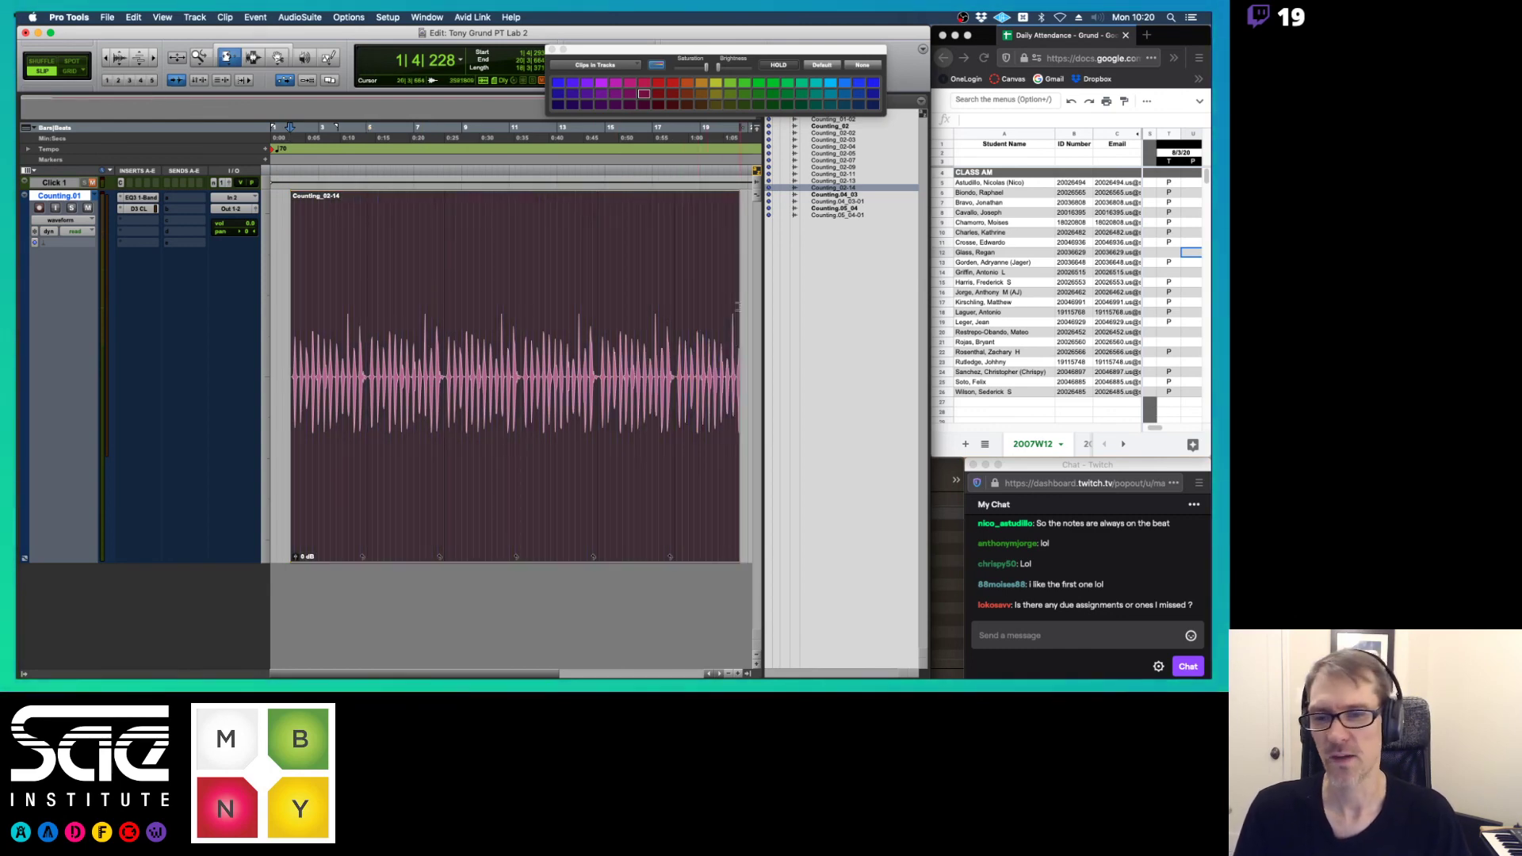
key("super+z")
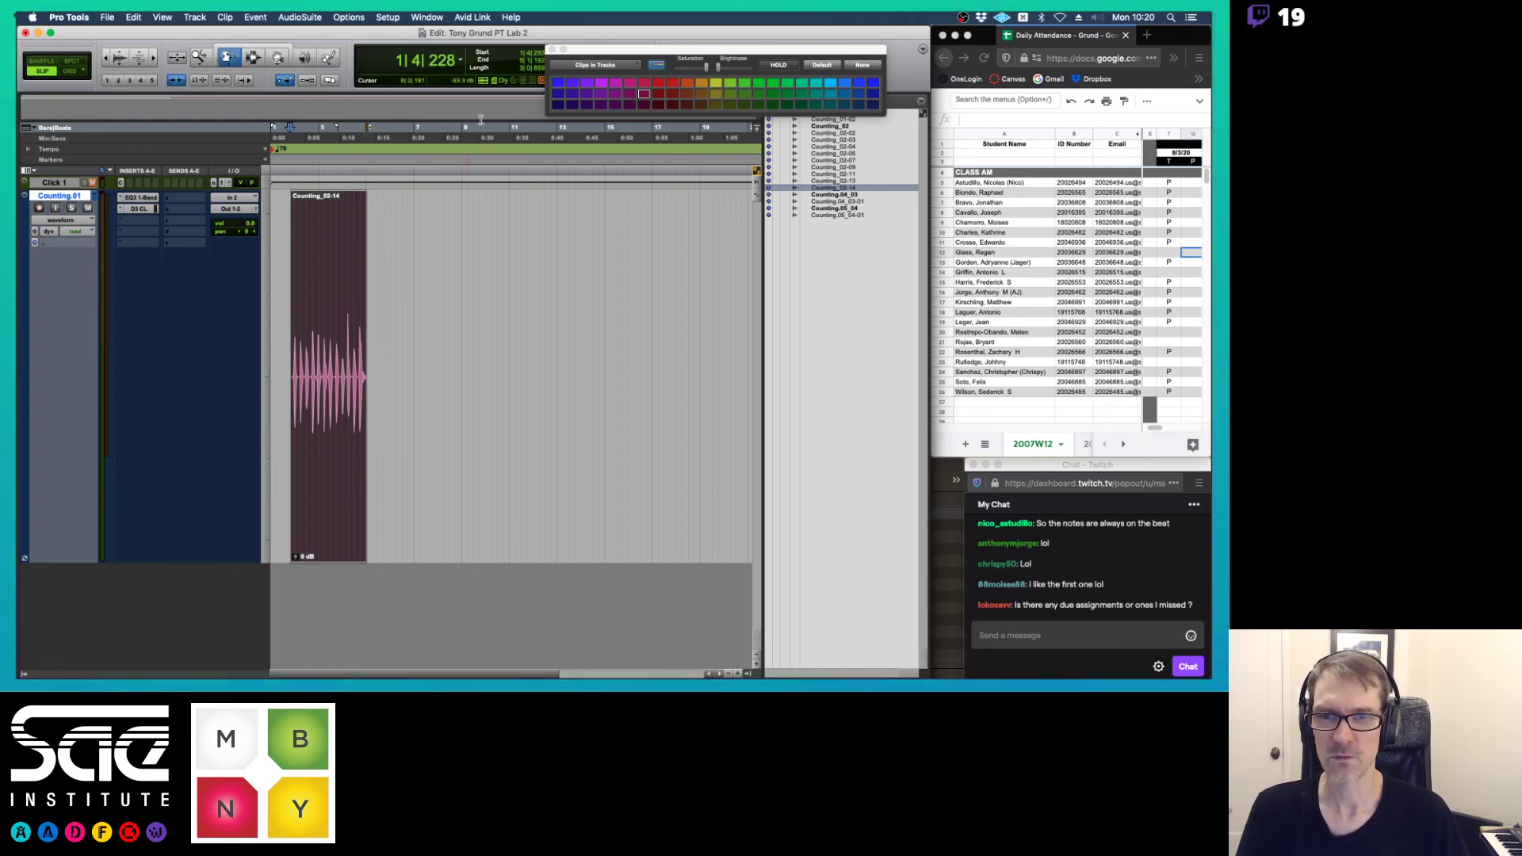
- Move the color palette off the edit area, zoom in two levels on the clip, and close the palette
left_click_drag(601, 51, 650, 178)
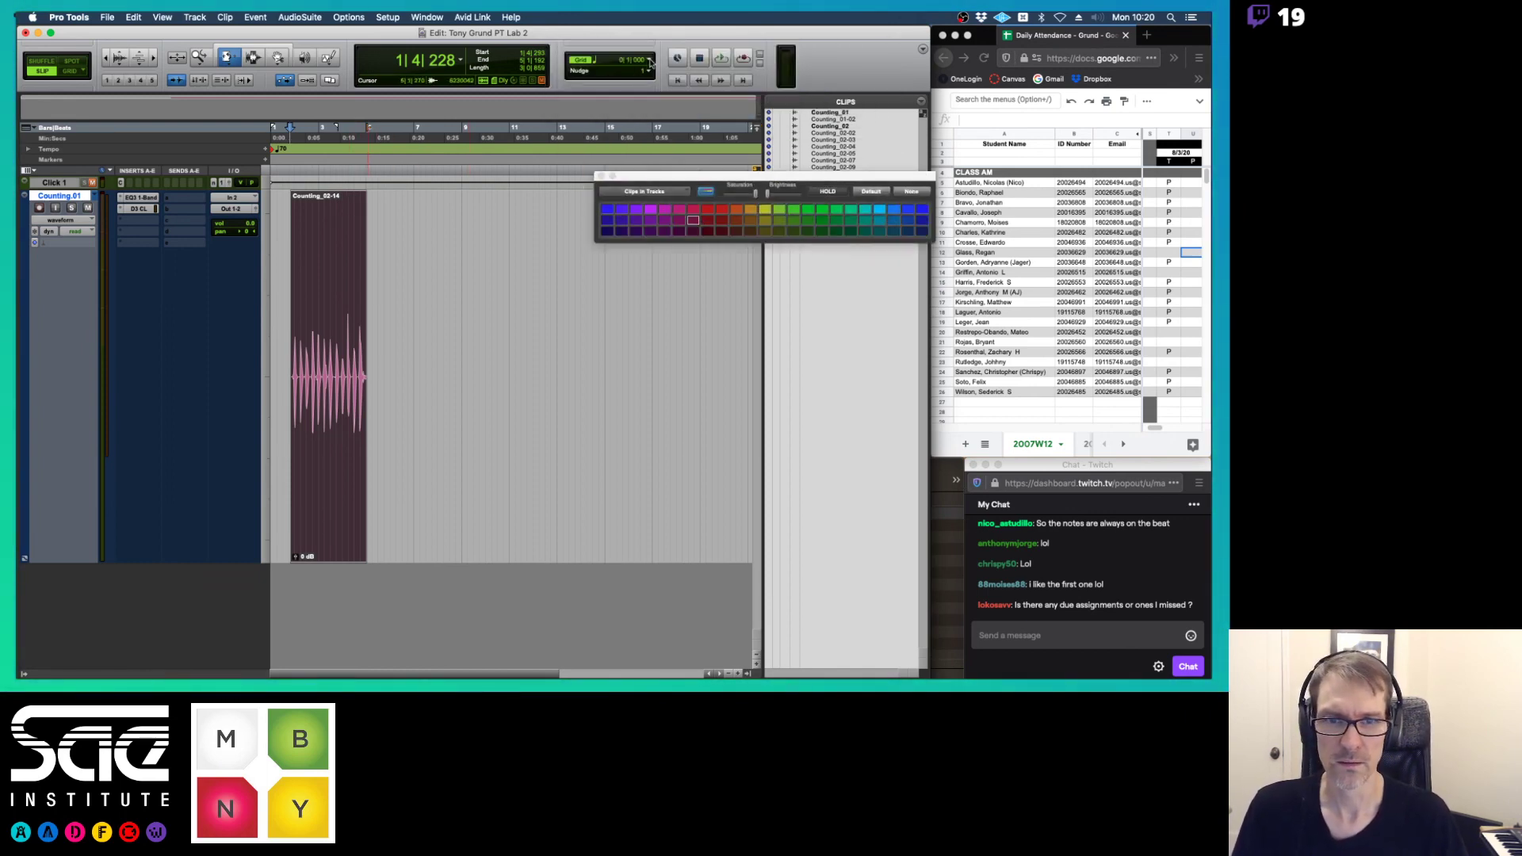
key("super+bracketright")
key("super+bracketright")
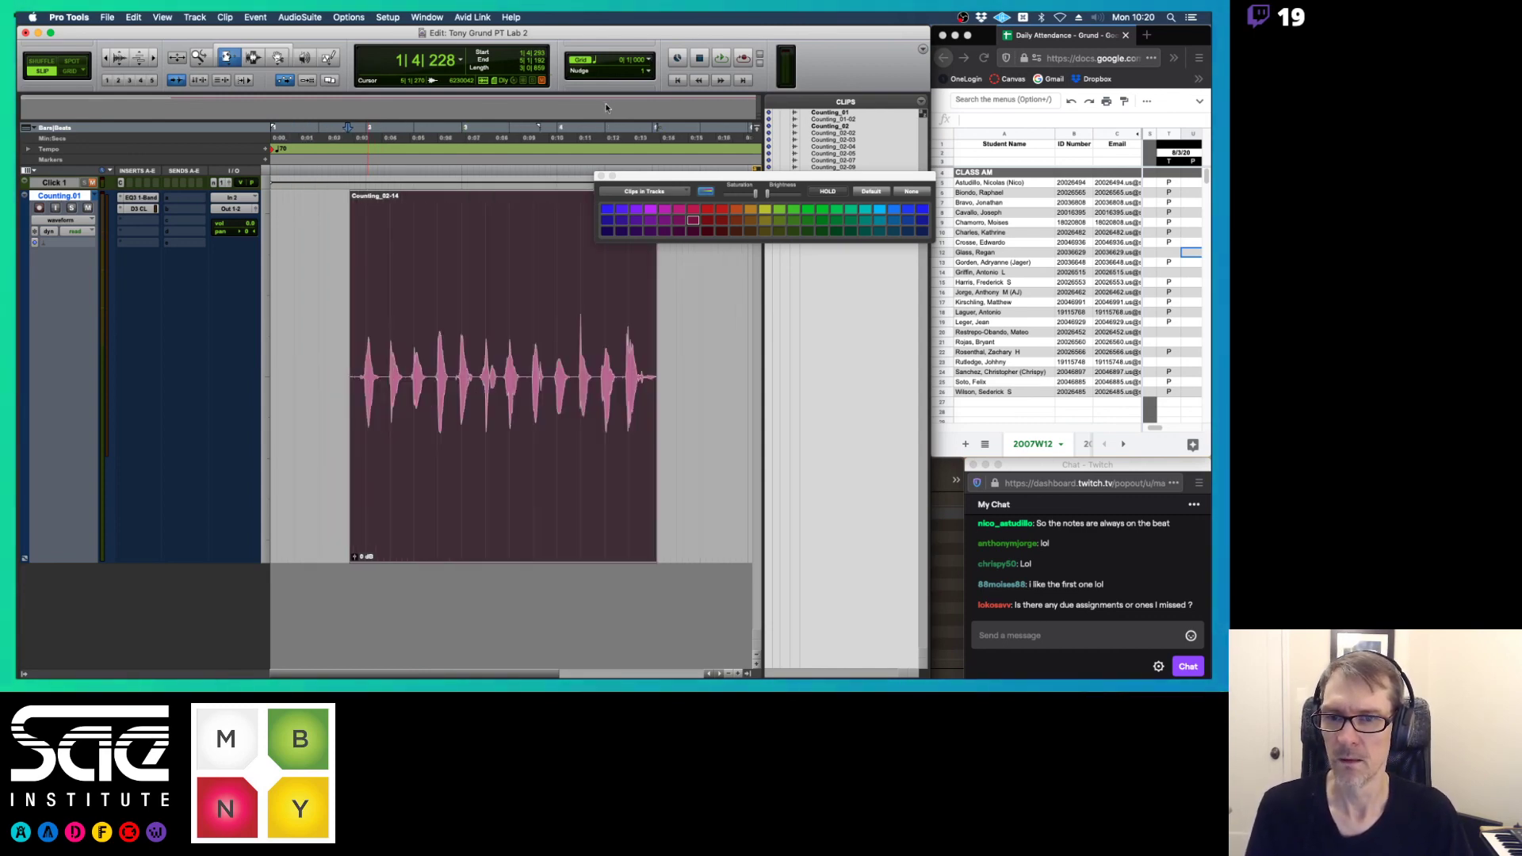
left_click_drag(673, 176, 845, 224)
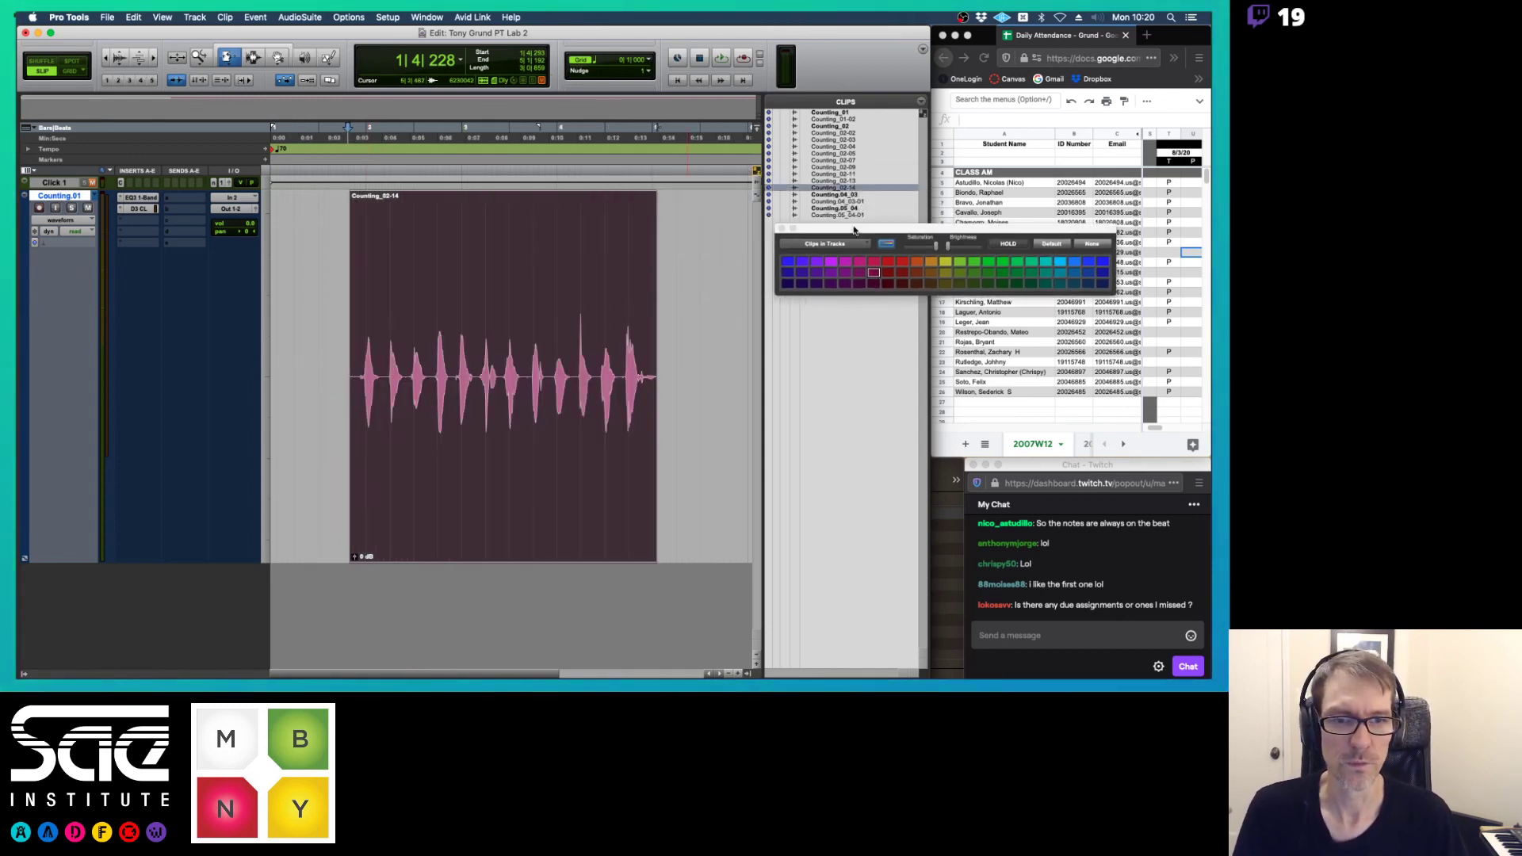
left_click(773, 225)
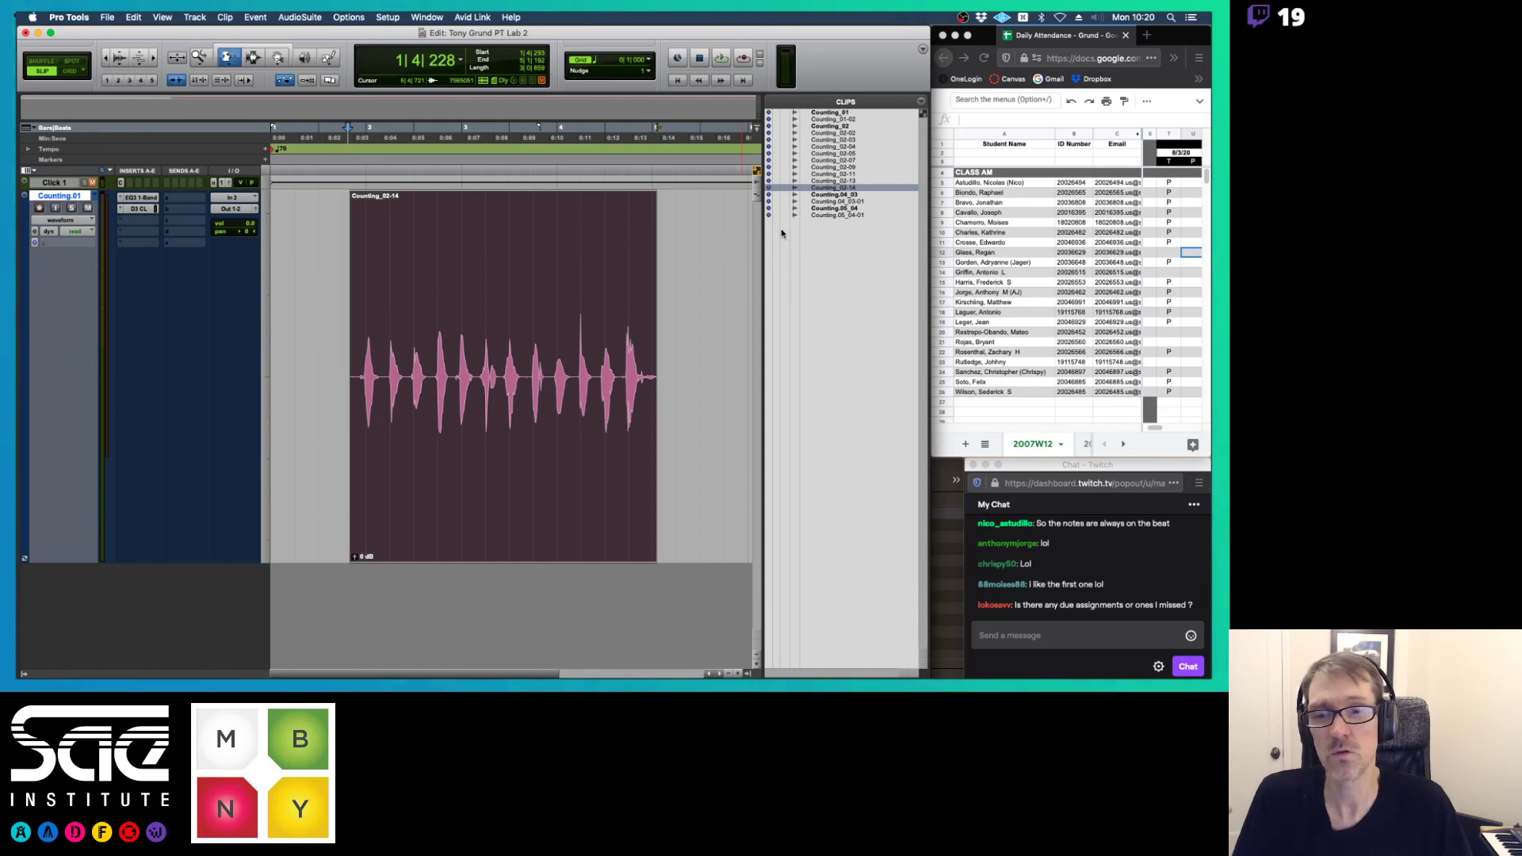
- Zoom out one level and try extending the clip's end from its middle height to about bar 6, undoing each trim
key("super+bracketleft")
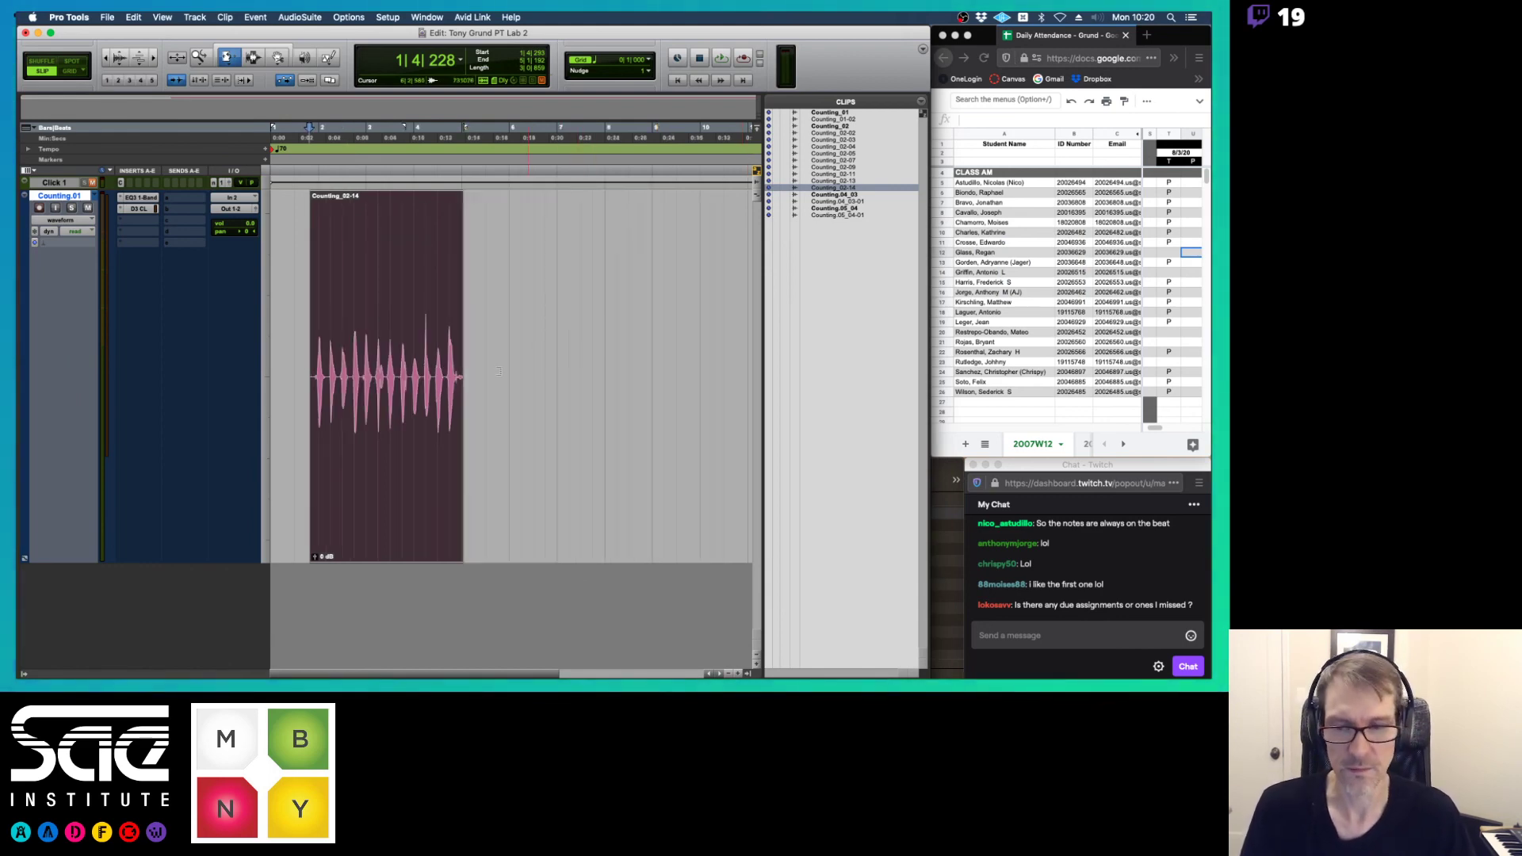
left_click_drag(459, 374, 530, 365)
key("super+z")
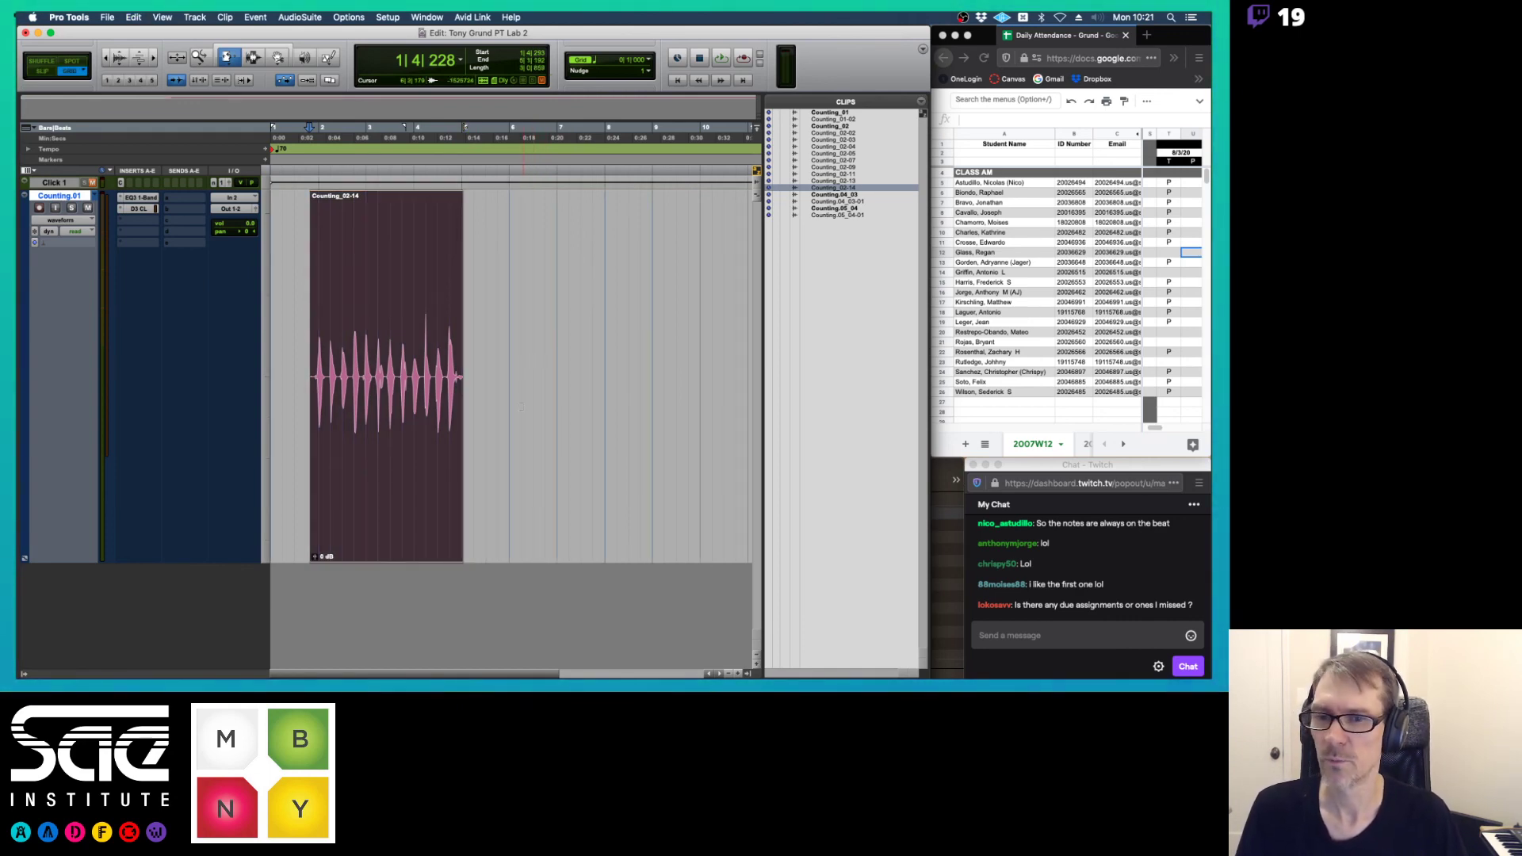
left_click_drag(461, 384, 531, 389)
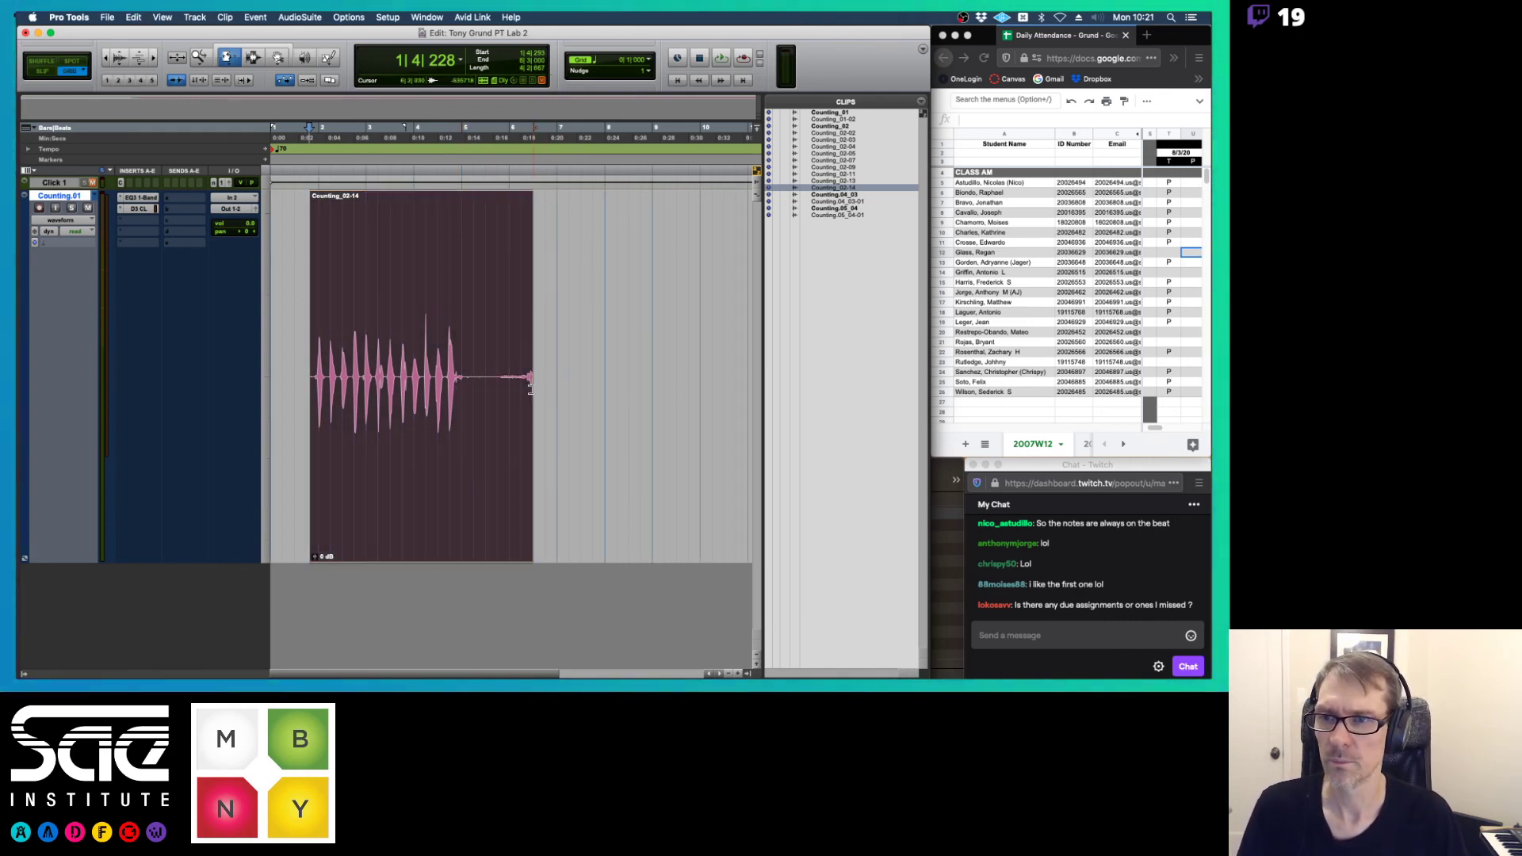
key("super+z")
- Audition the Counting_02-14 clip looped from its upper part out to about bar 10, and undo the looping
left_click_drag(462, 279, 734, 268)
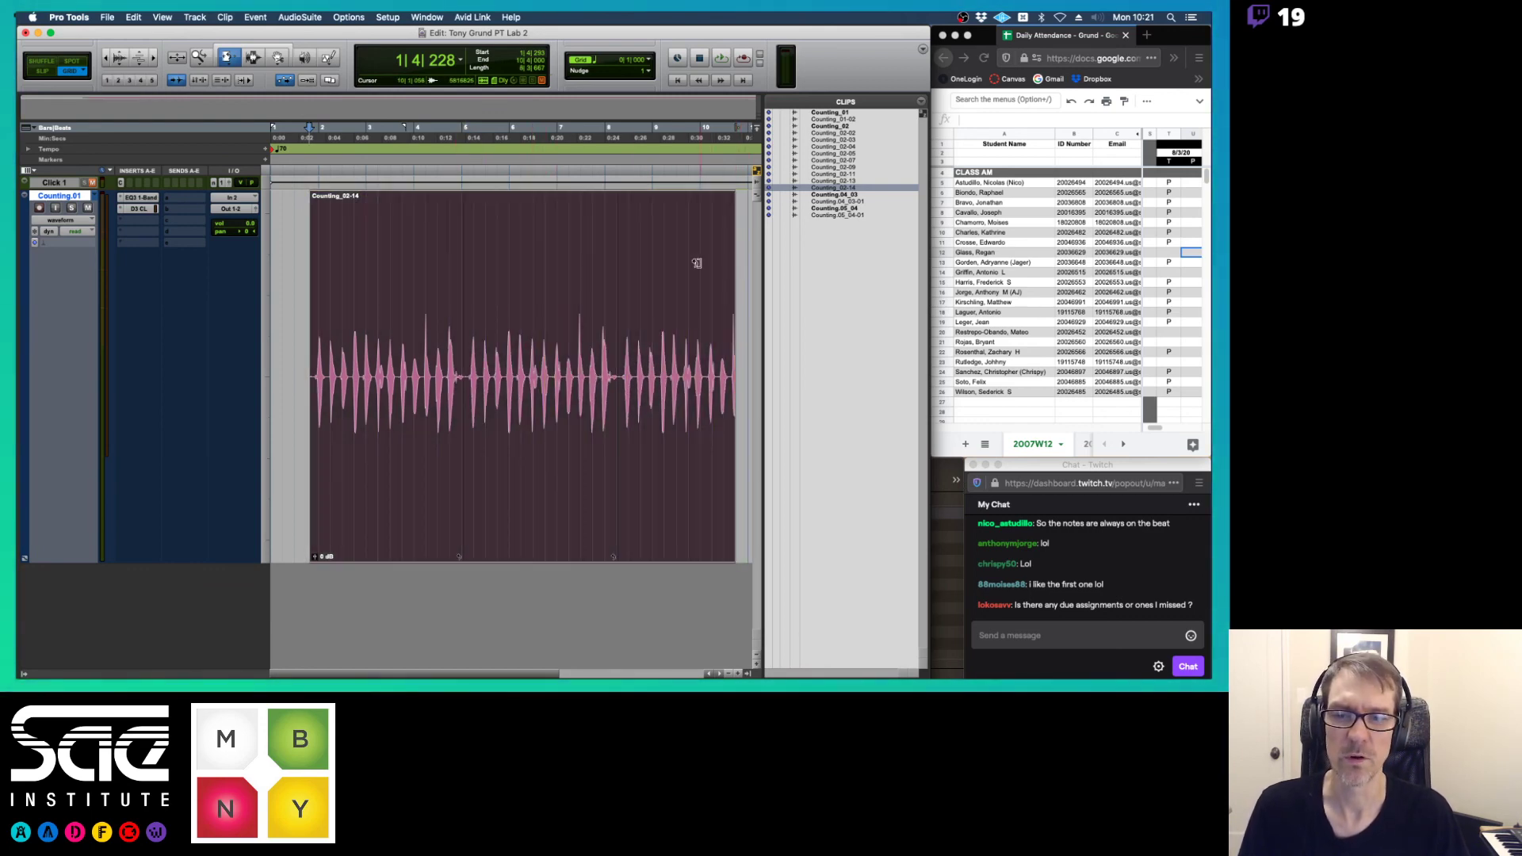
key("space")
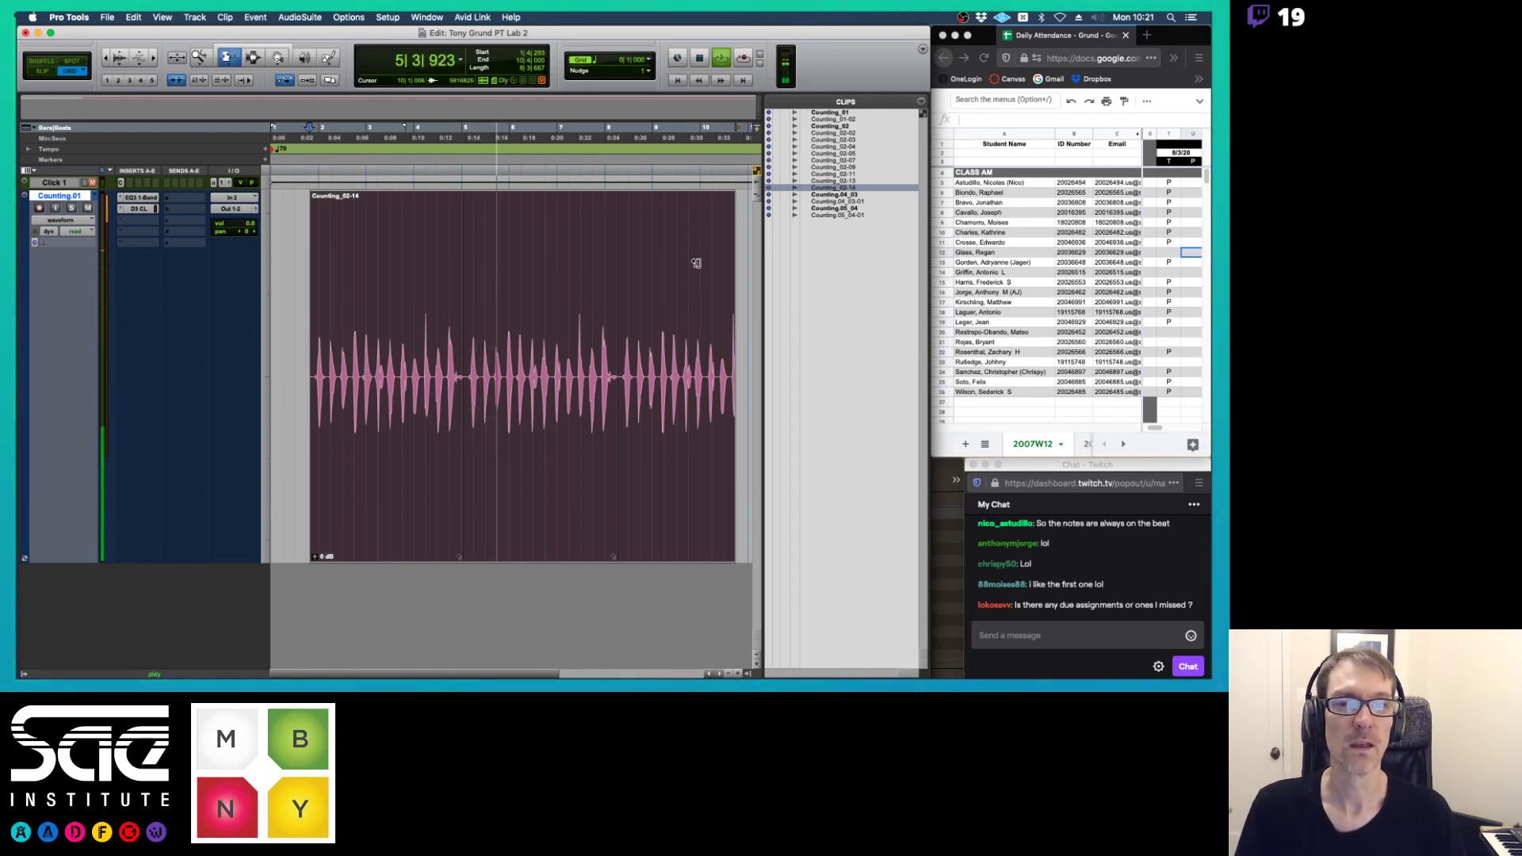
key("space")
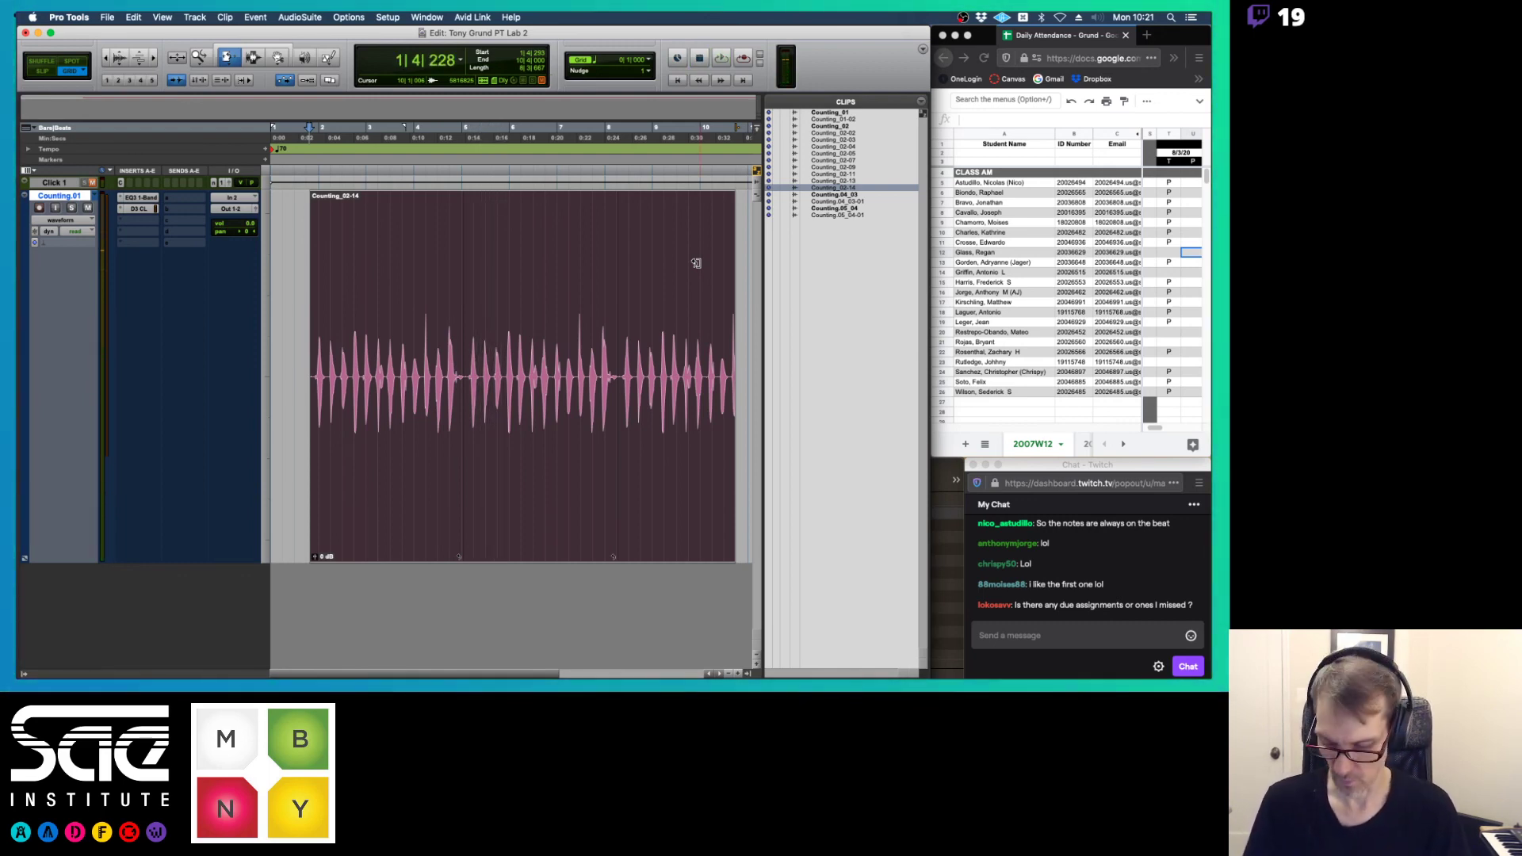
key("super+z")
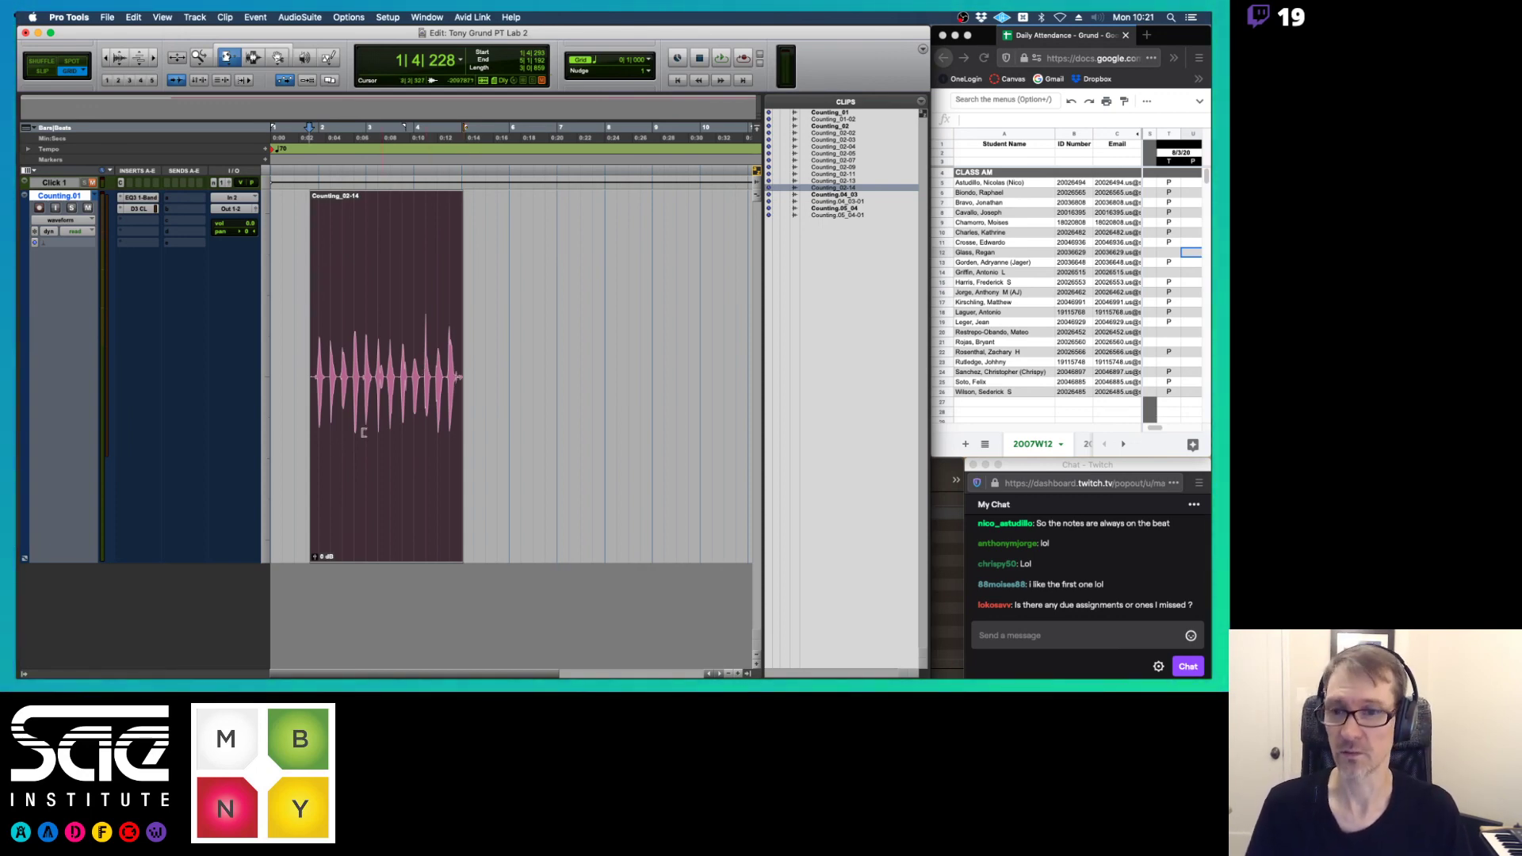
- Duplicate the Counting_02-14 clip repeatedly end to end with the Smart Tool active, and undo the duplicates
key("F6+F7")
left_click(405, 296)
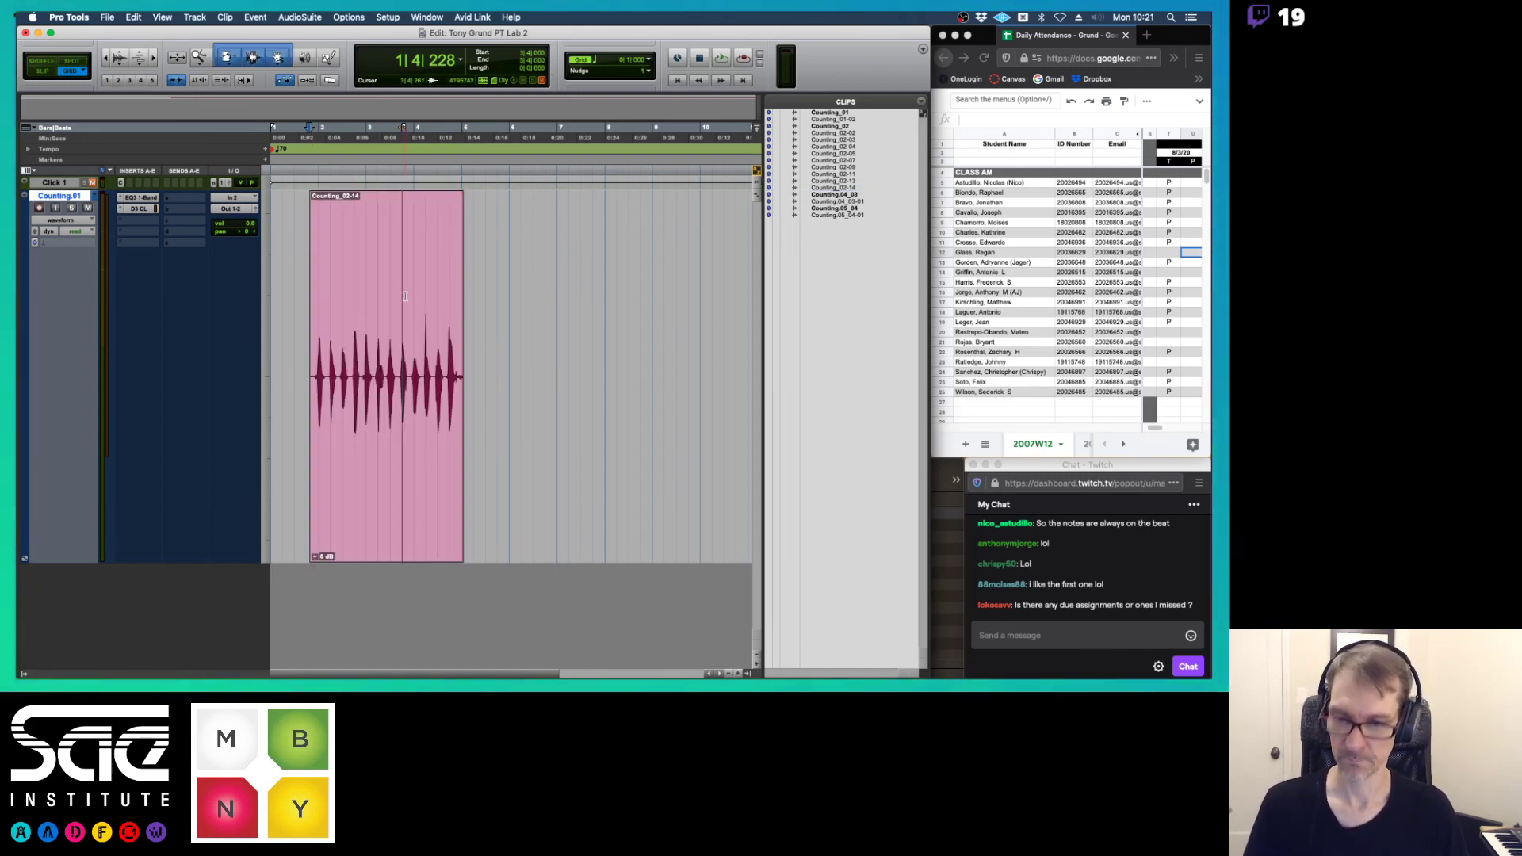
key("super+d")
key("super+d")
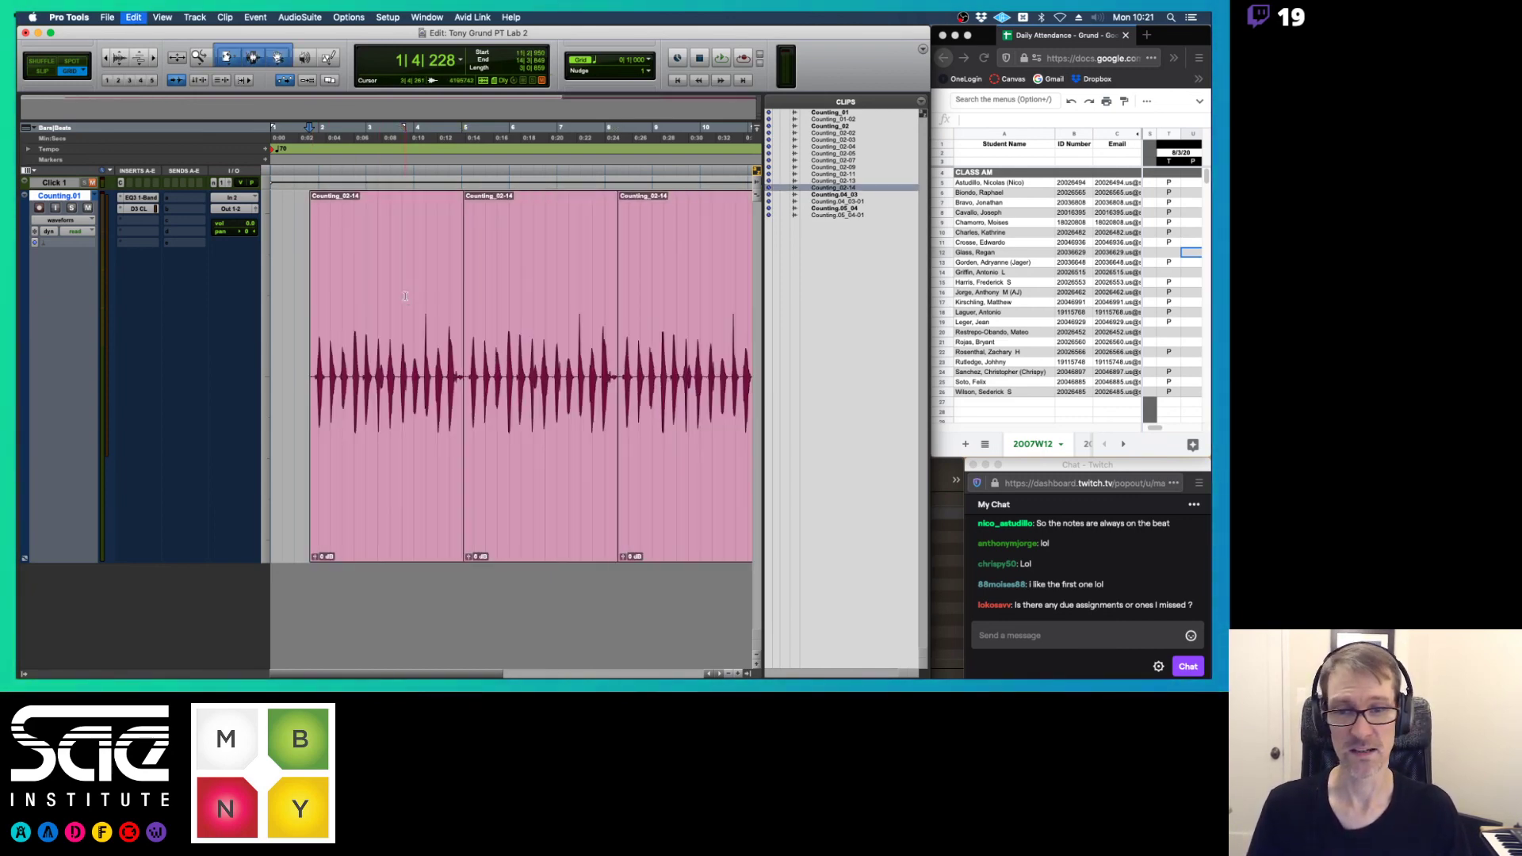
key("super+z")
key("super+z")
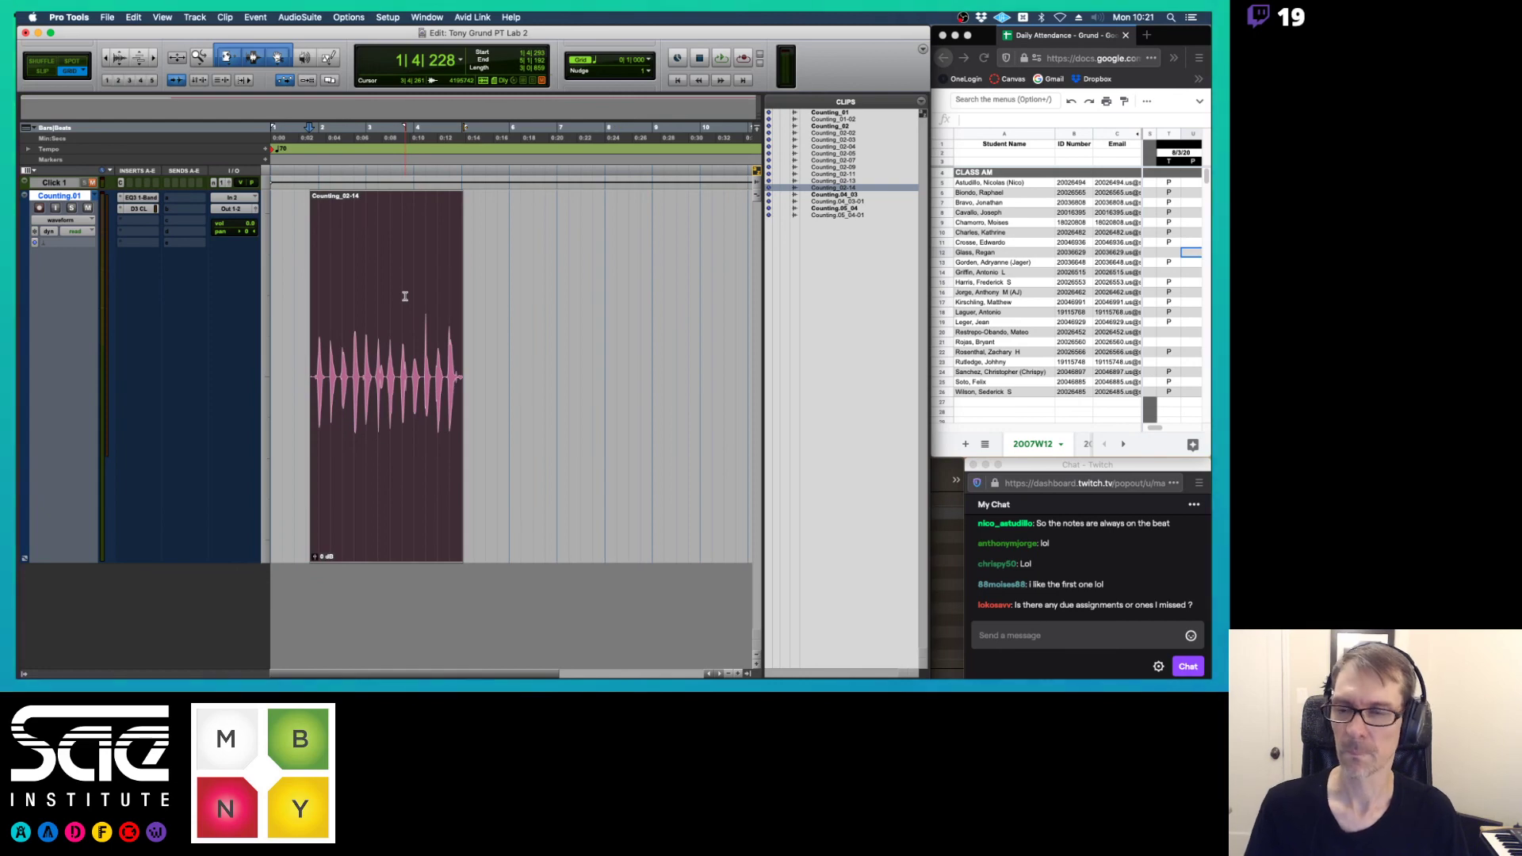
- Change the active edit tool to the Grabber
key("F8")
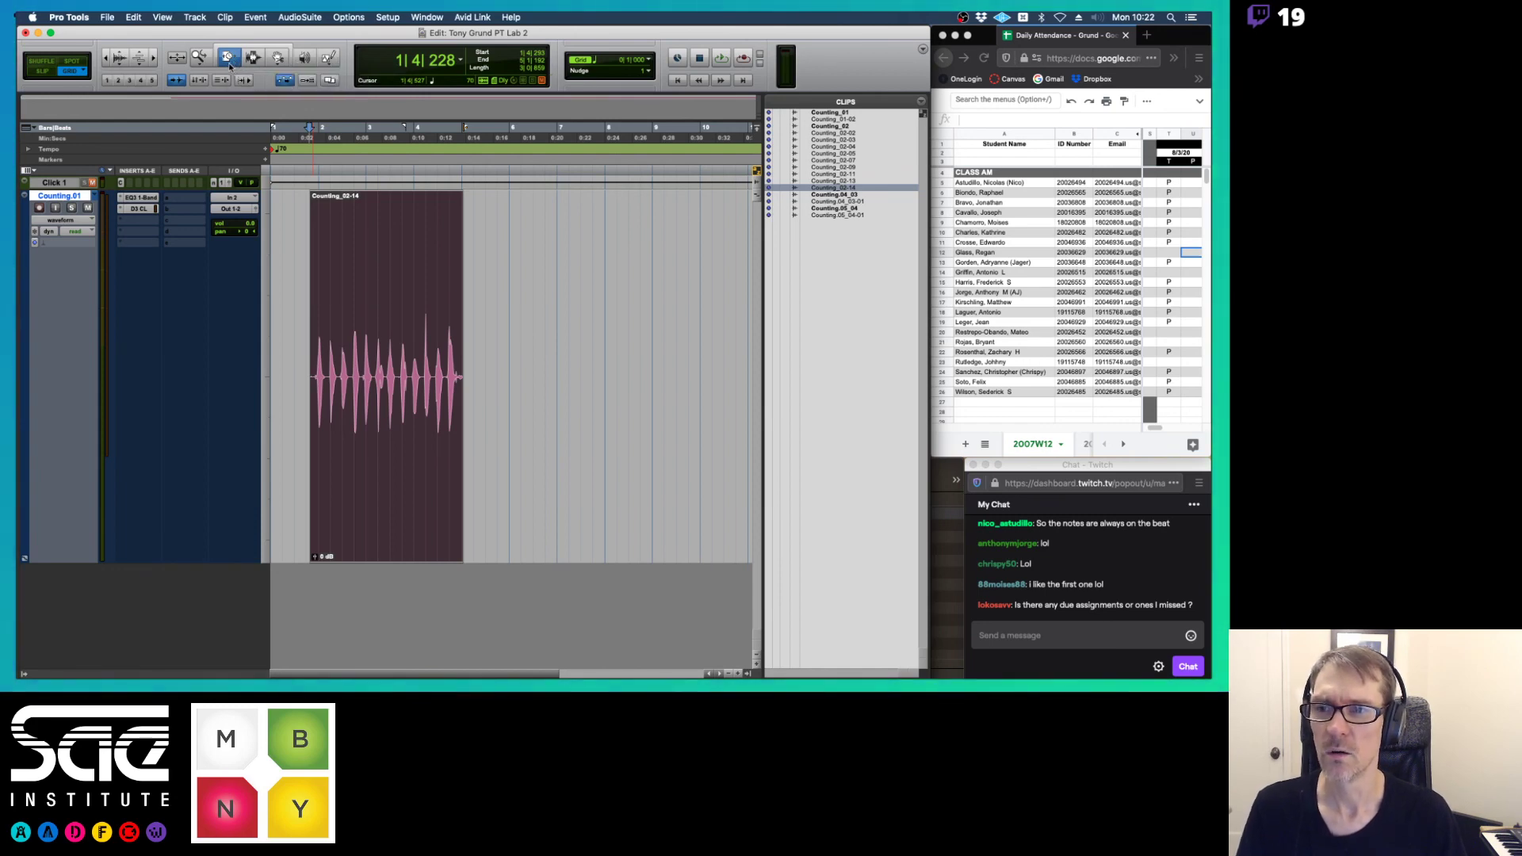
left_click(278, 58)
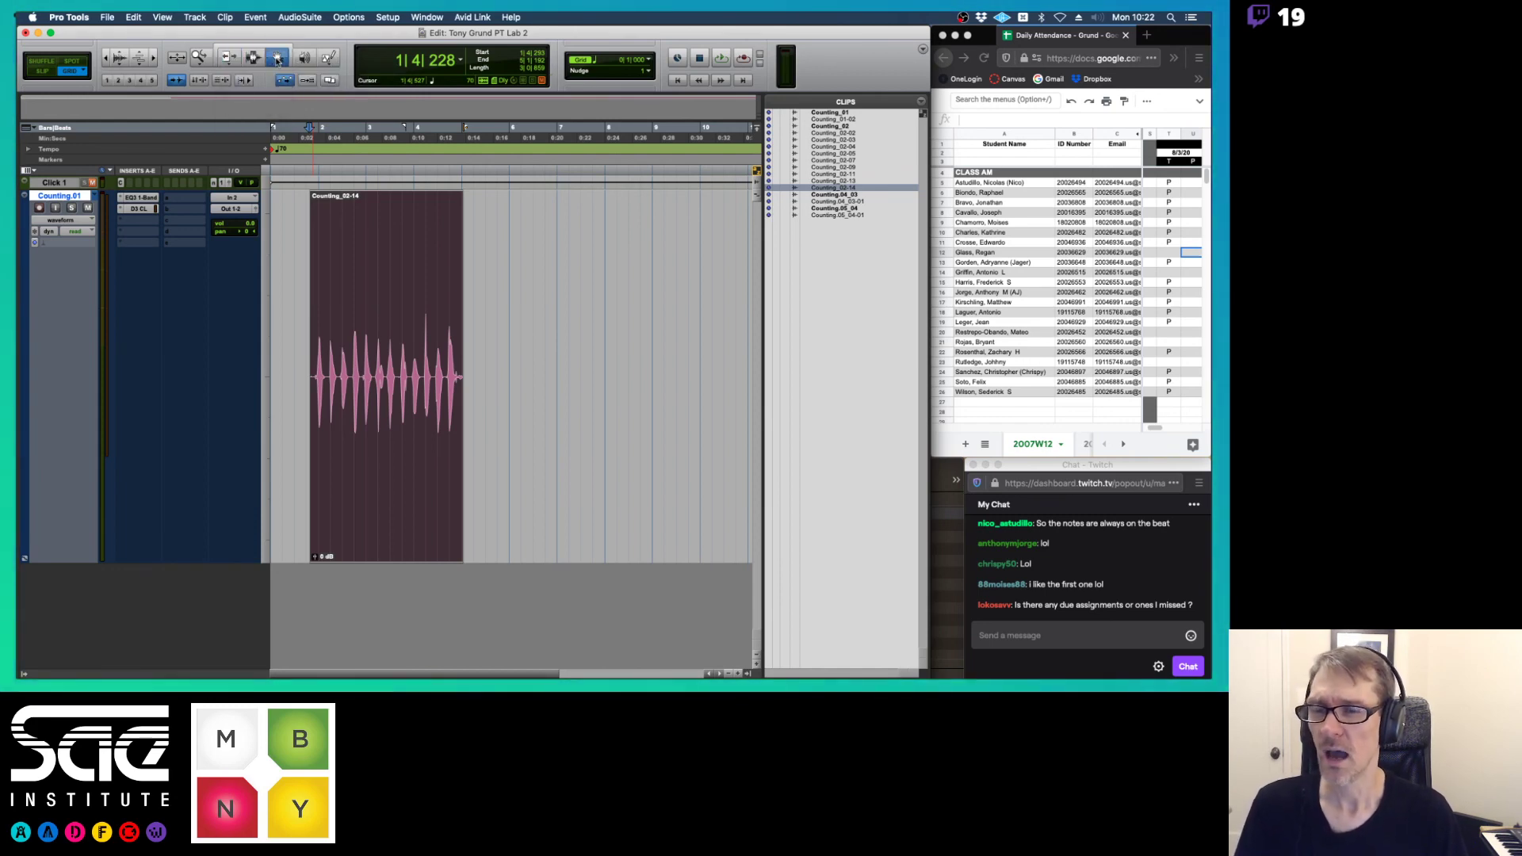
- Switch to the lesson notes in Preview and page forward past Zoom to the Option Key page
key("super+Tab")
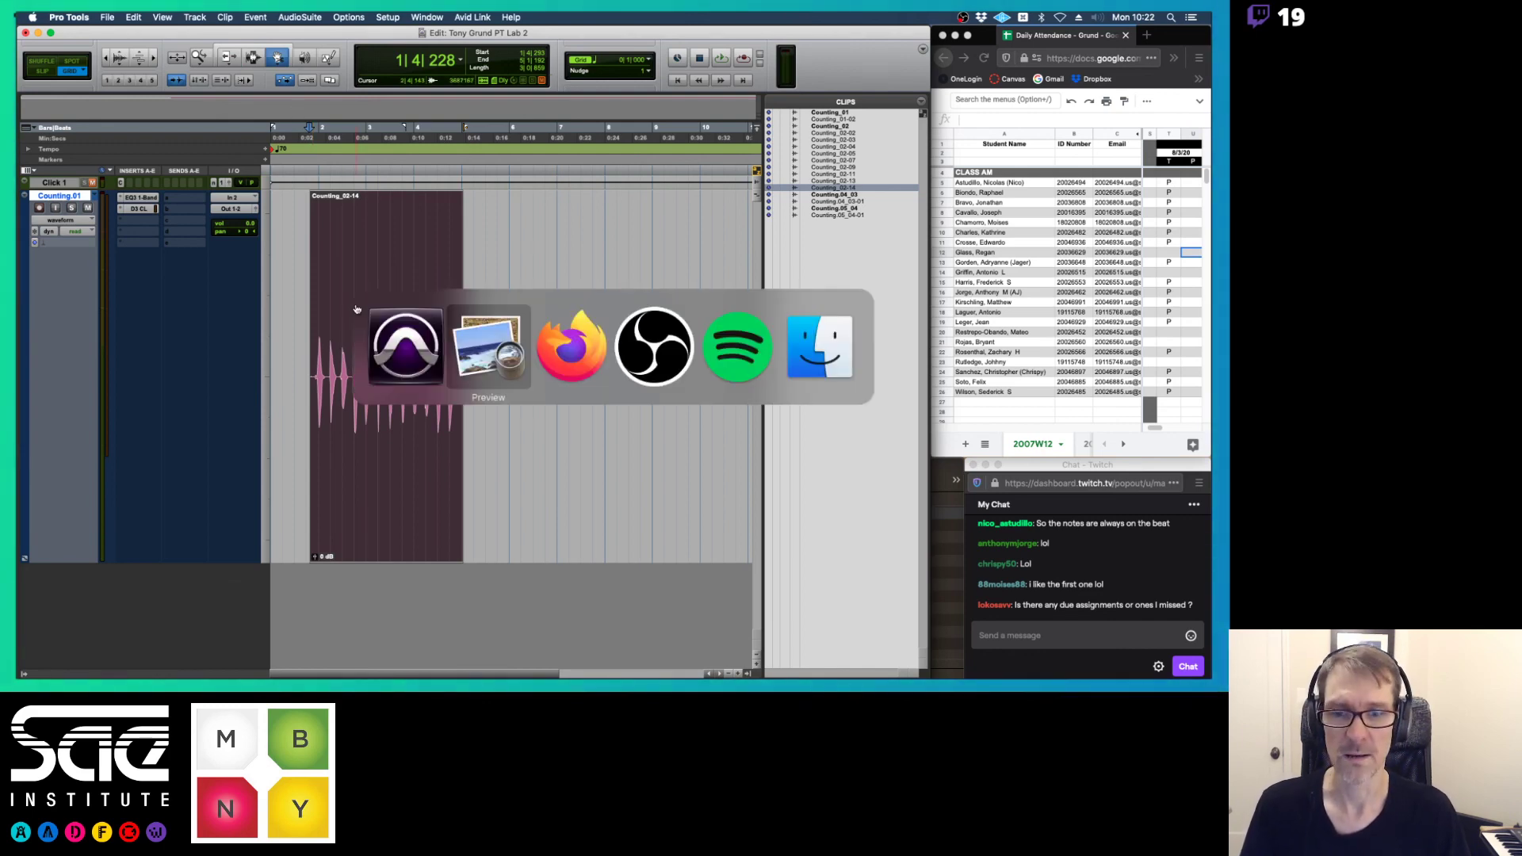
key("Down")
key("Down")
key("Down")
key("Down")
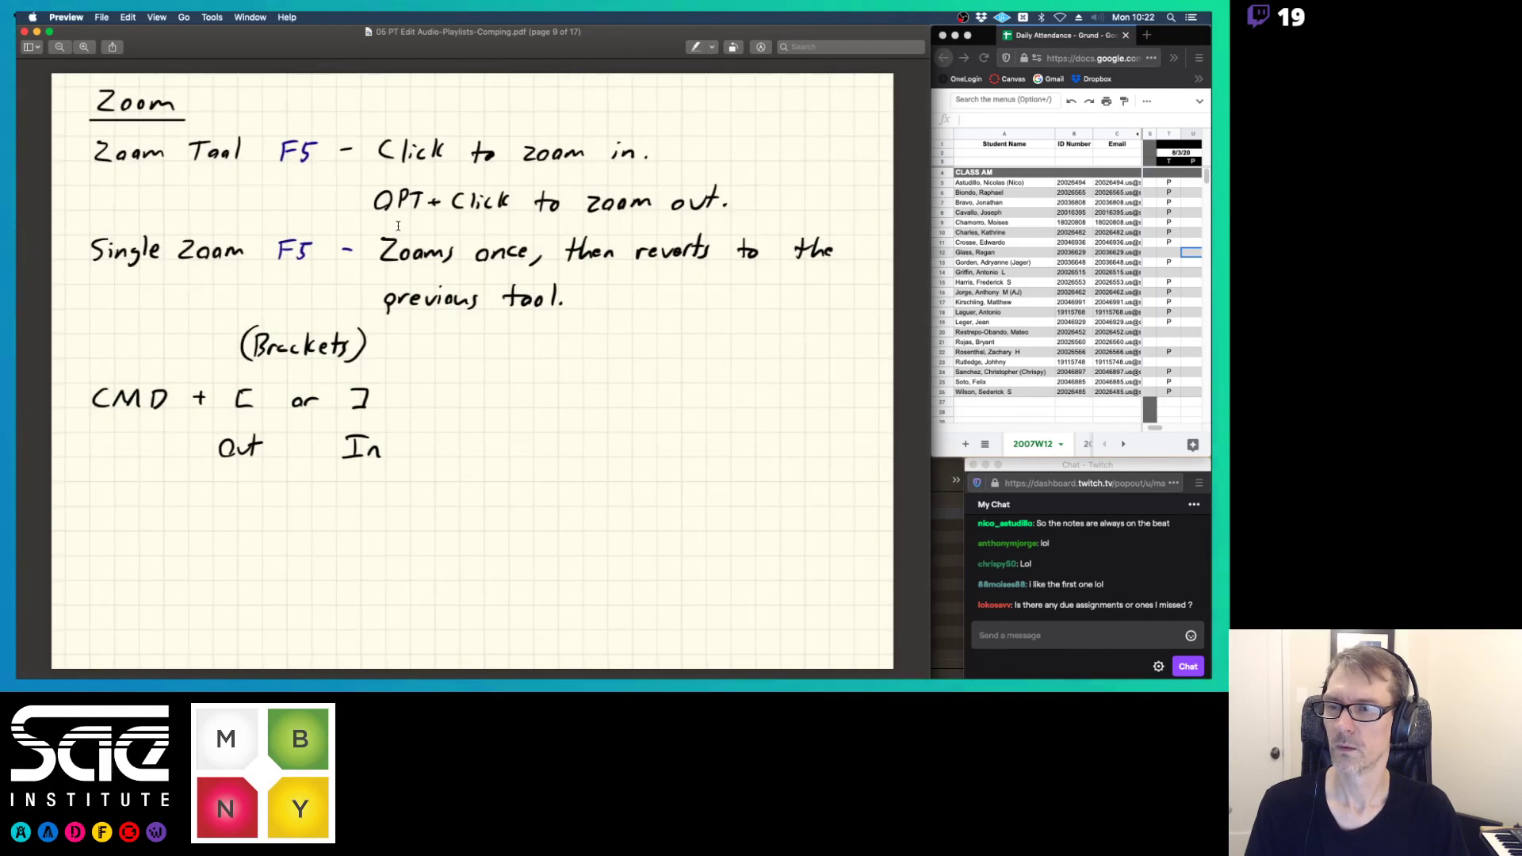
key("Down")
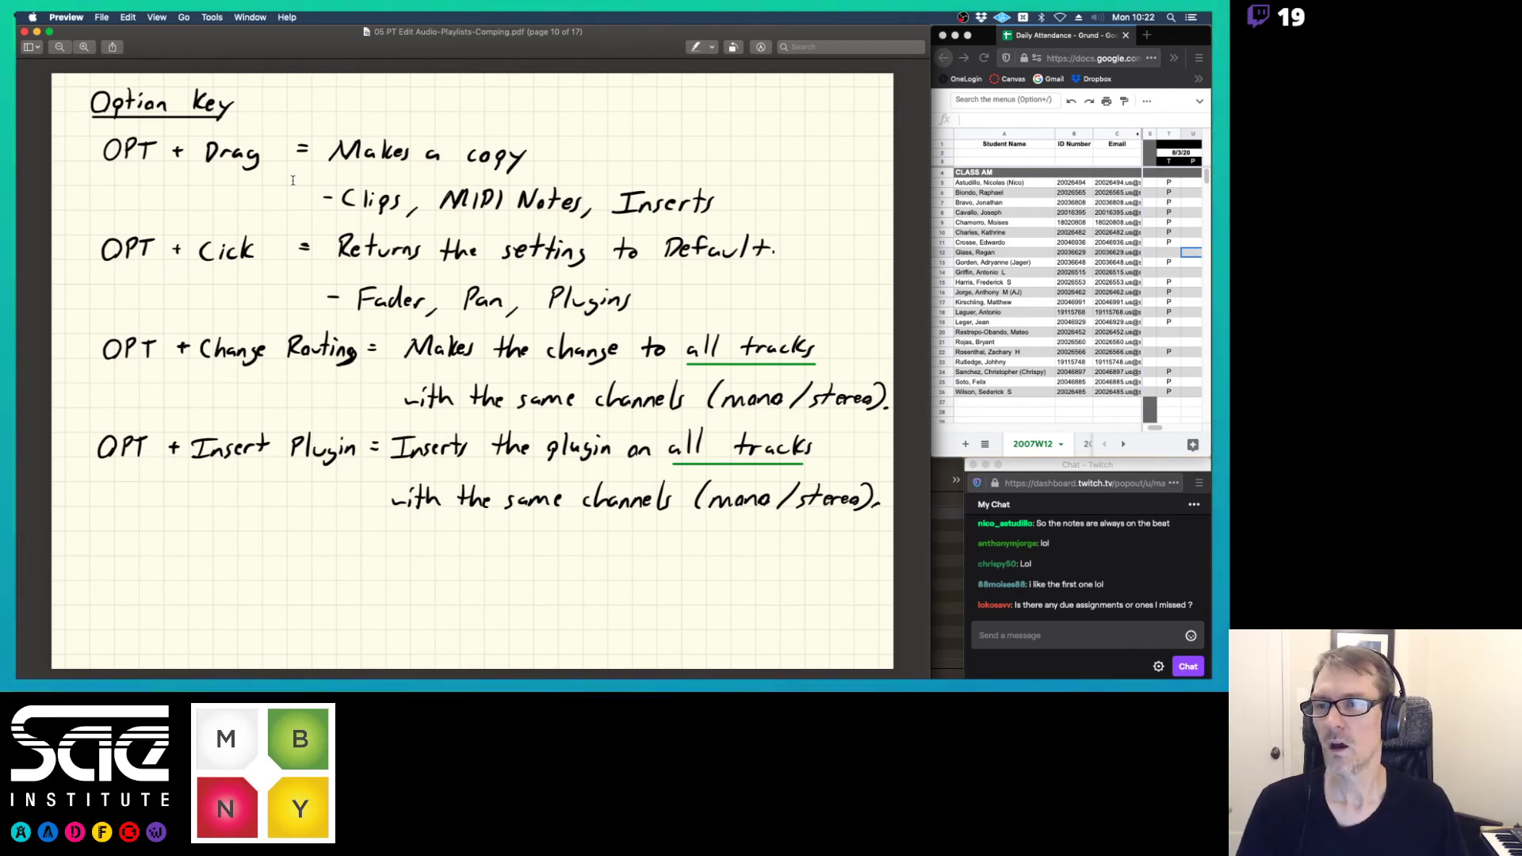
- Switch to Pro Tools, zoom out one level, and activate the Smart Tool with Slip edit mode
key("super+Tab")
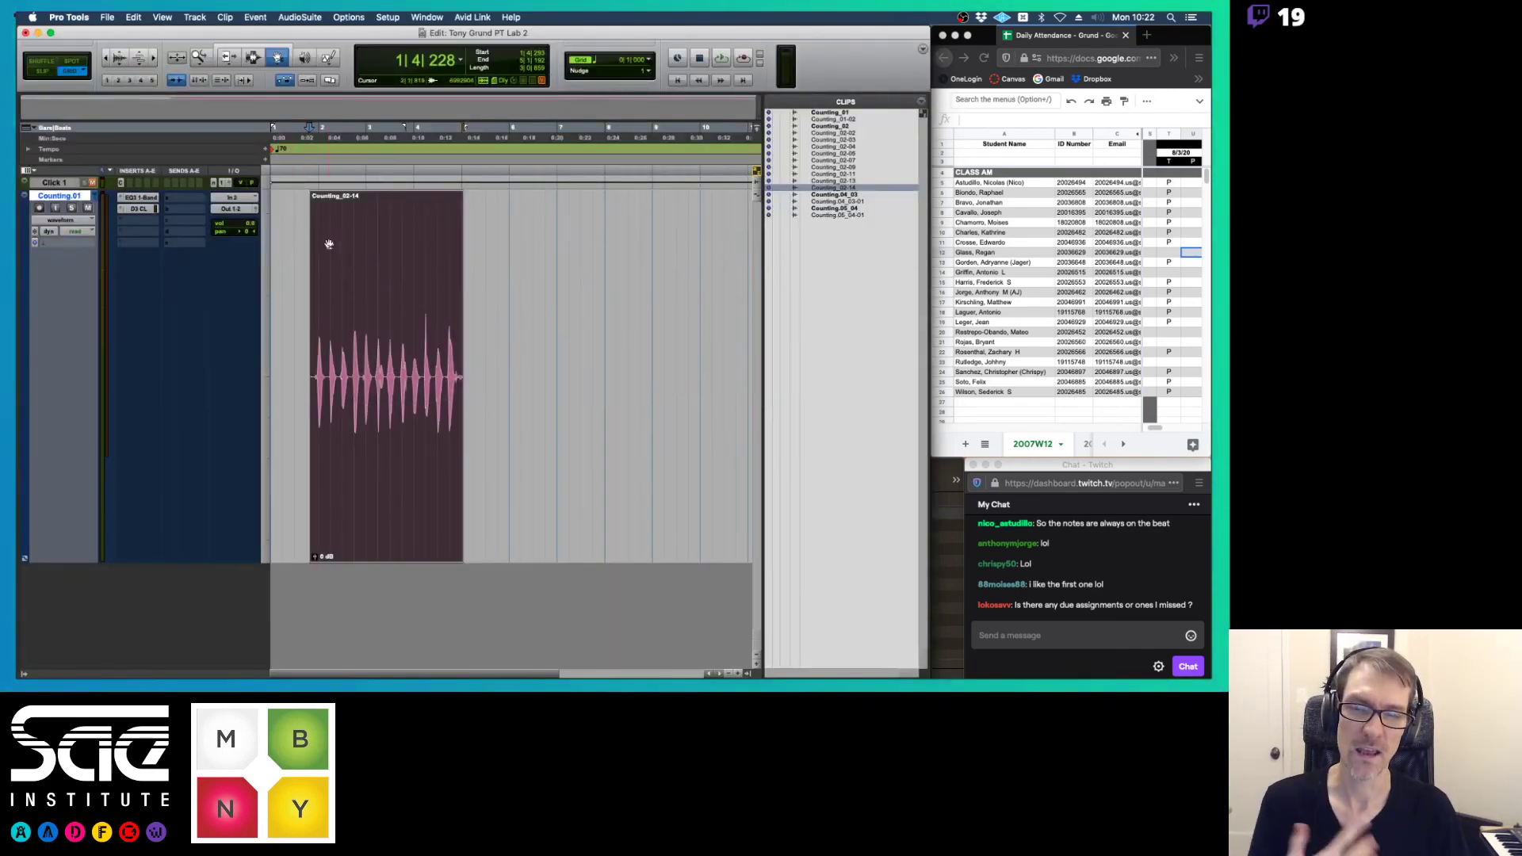
key("super+bracketleft")
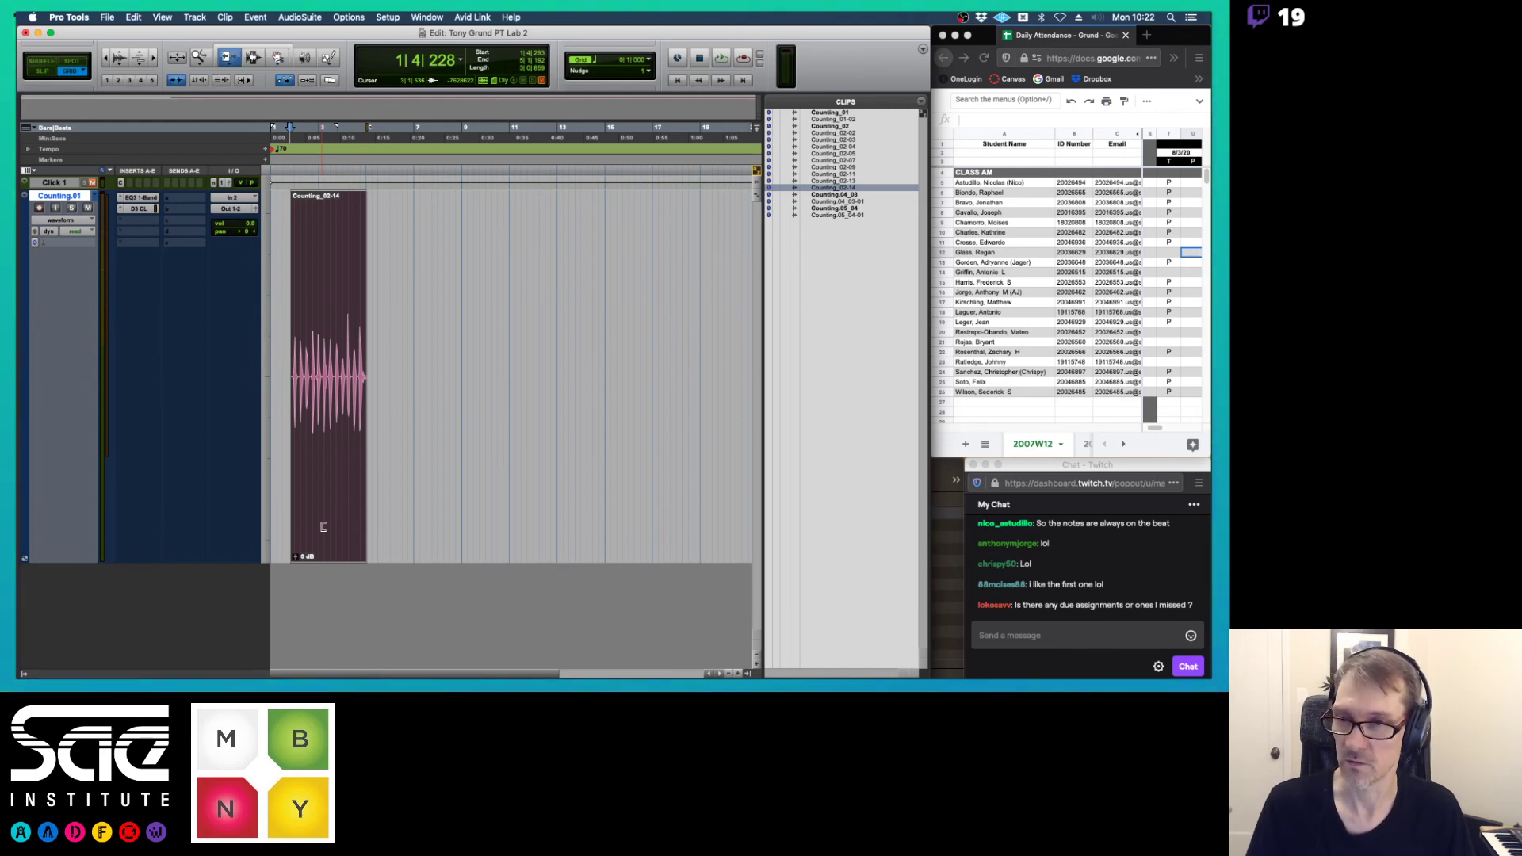
key("super+7")
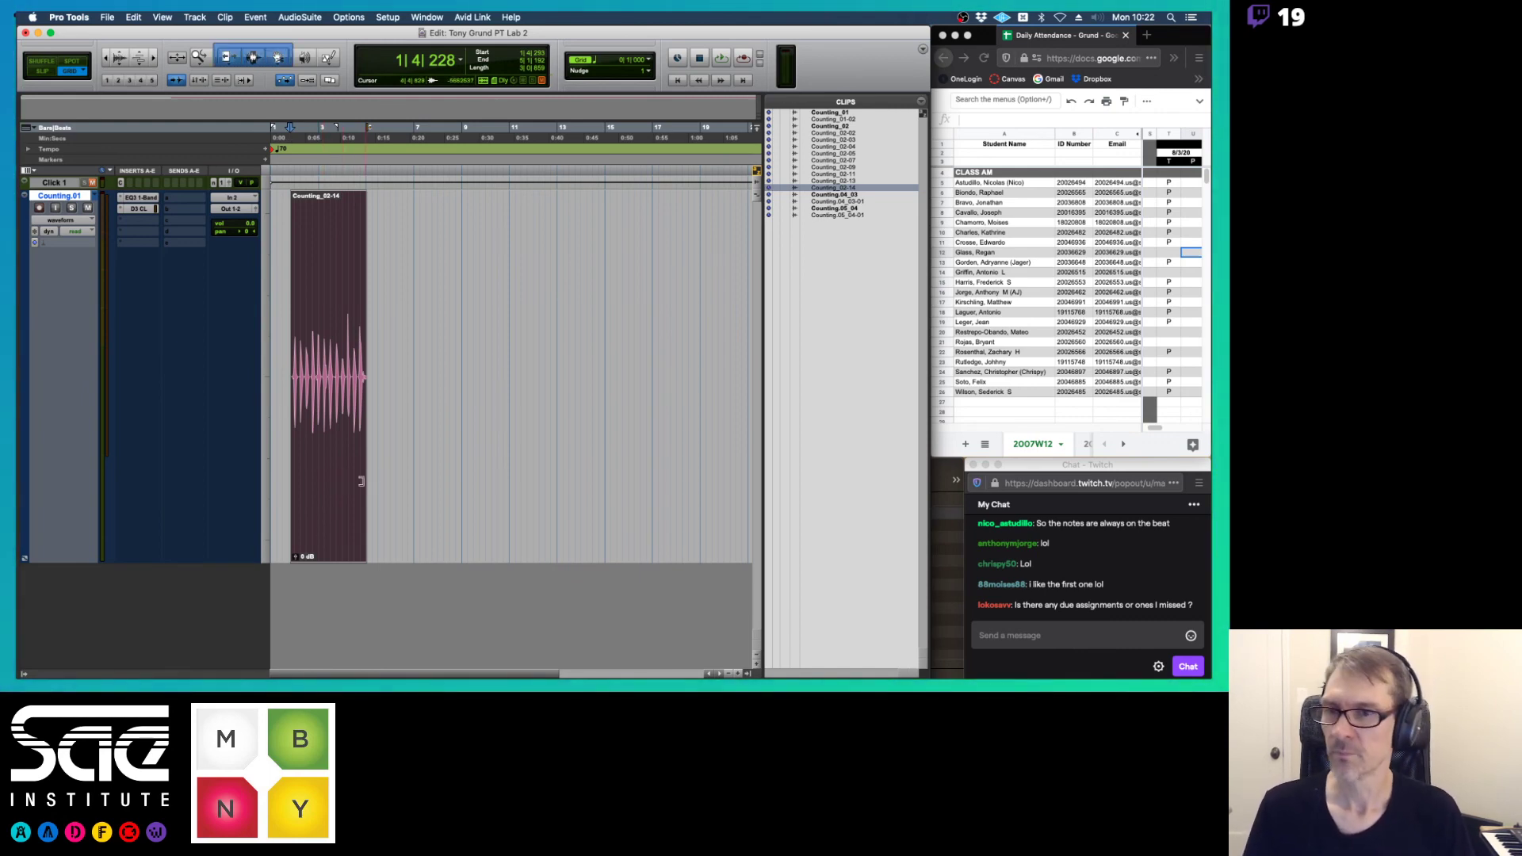
key("F2")
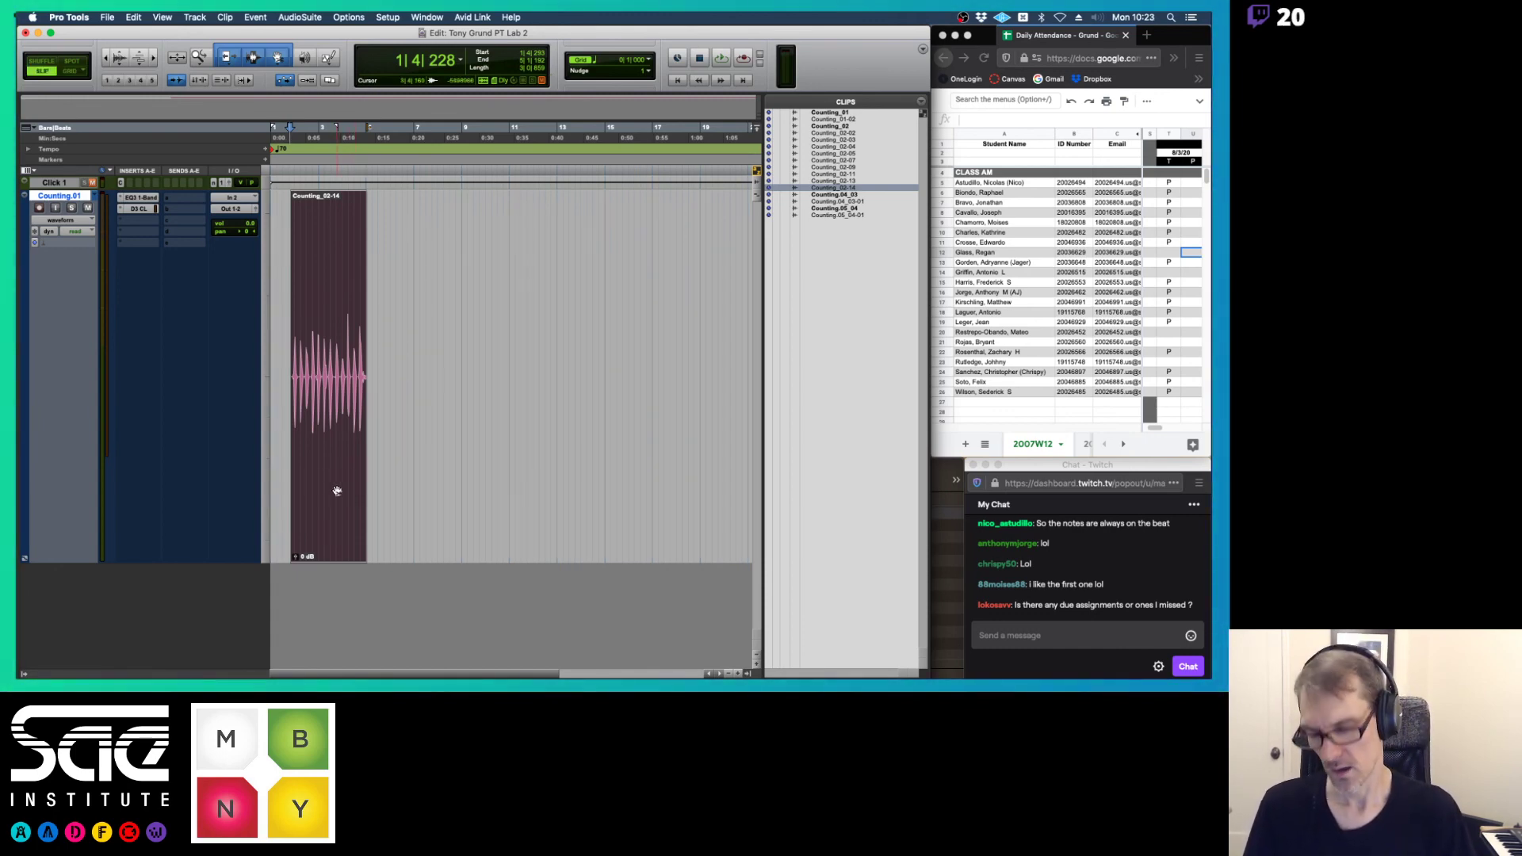
- Place three copies of the Counting_02-14 clip along its track with small gaps between them, and undo the copies
left_click_drag(336, 492, 605, 490)
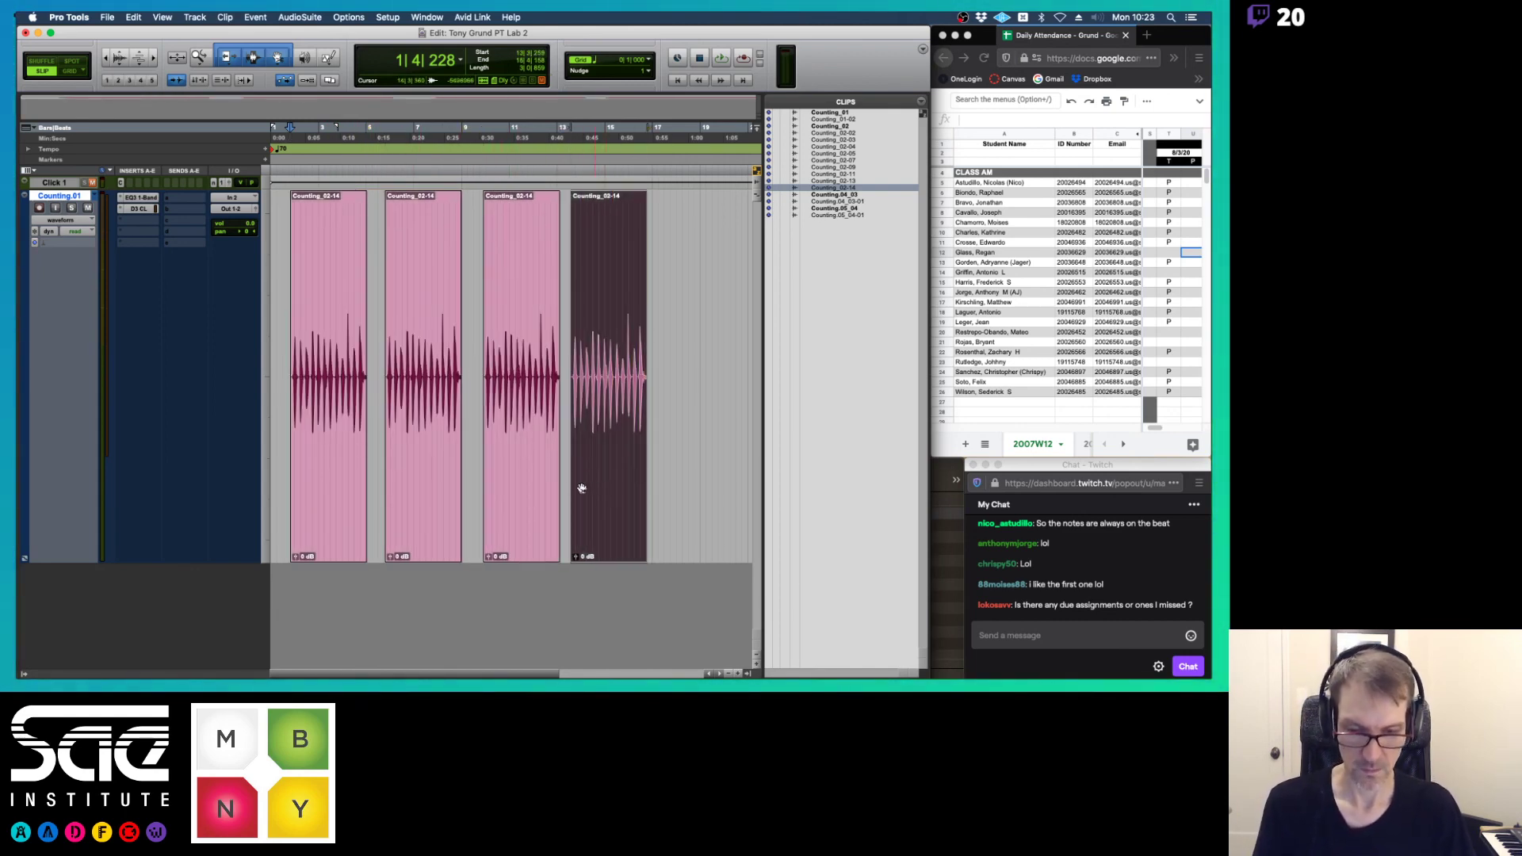
key("super+z")
key("super+z")
key("super+z")
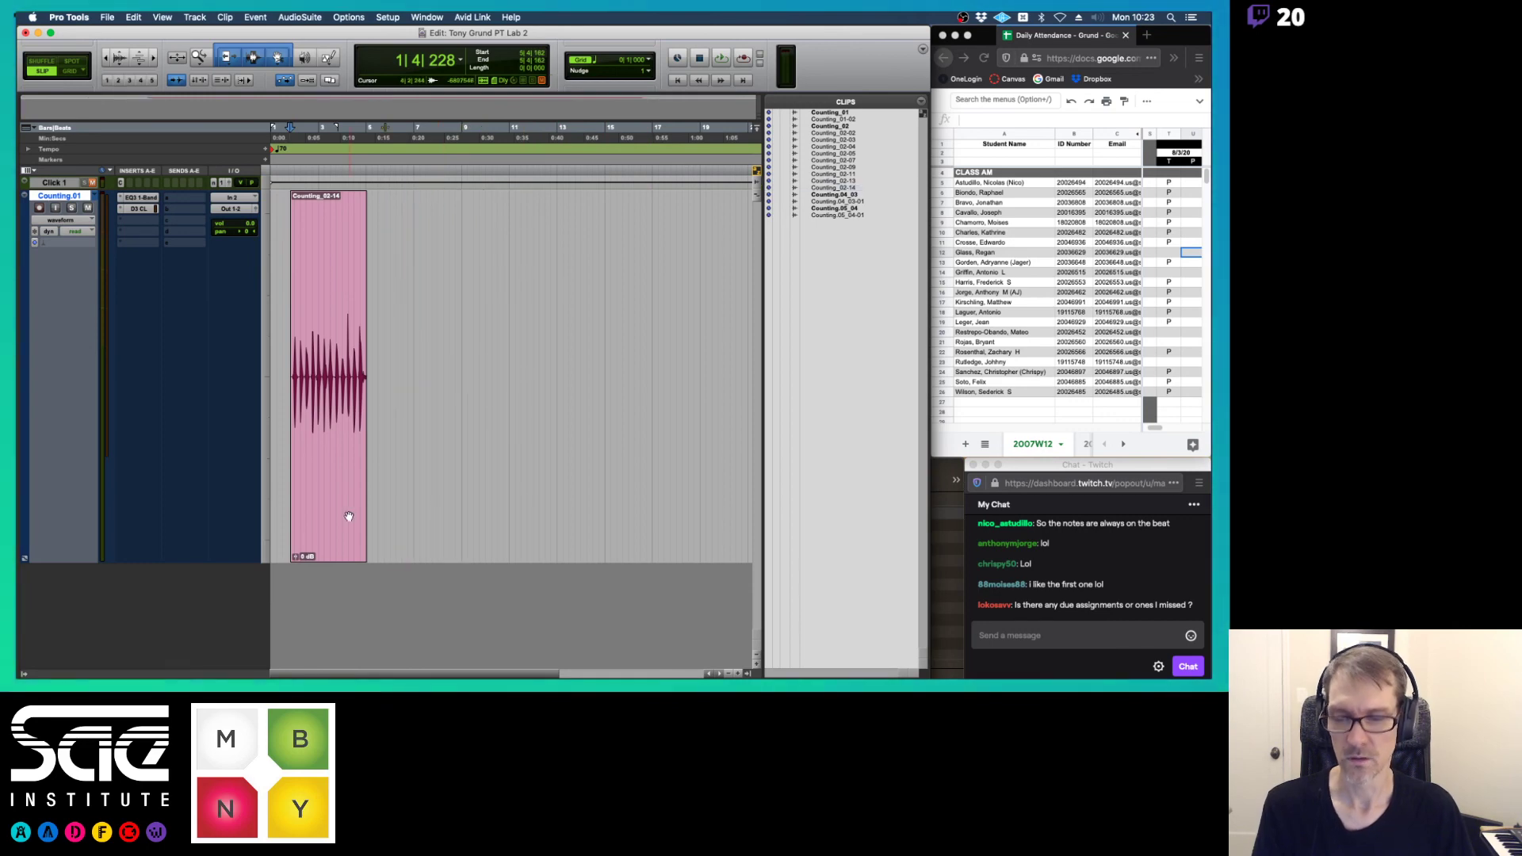
- Return to the Option Key page of the lesson notes in Preview
key("super+Tab")
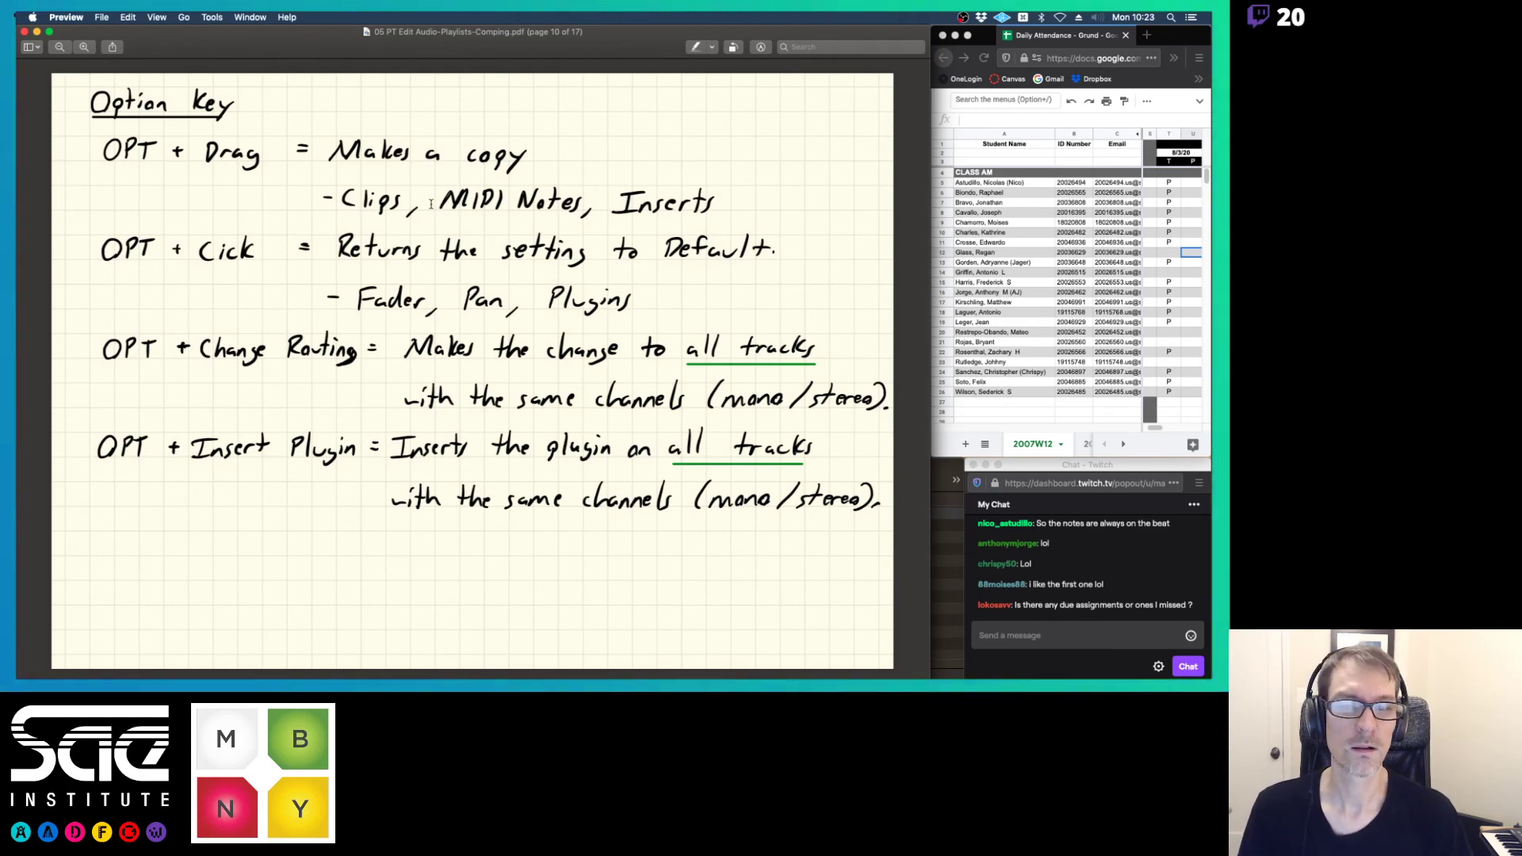
- Switch to Pro Tools, show the Mix window, and create four new mono audio tracks named Audio
key("super+Tab")
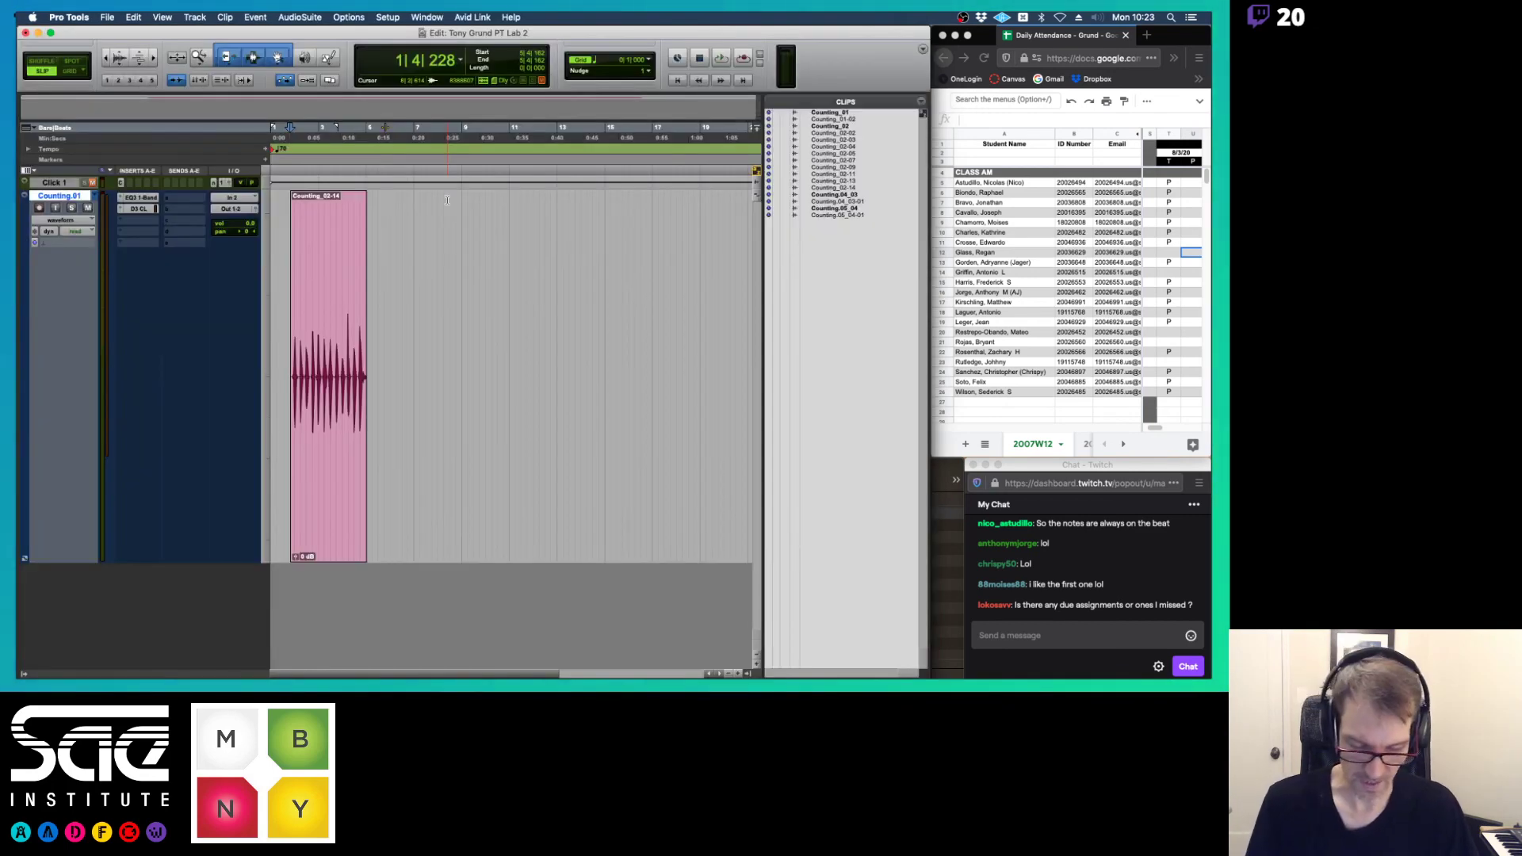
key("super+equal")
key("super+n")
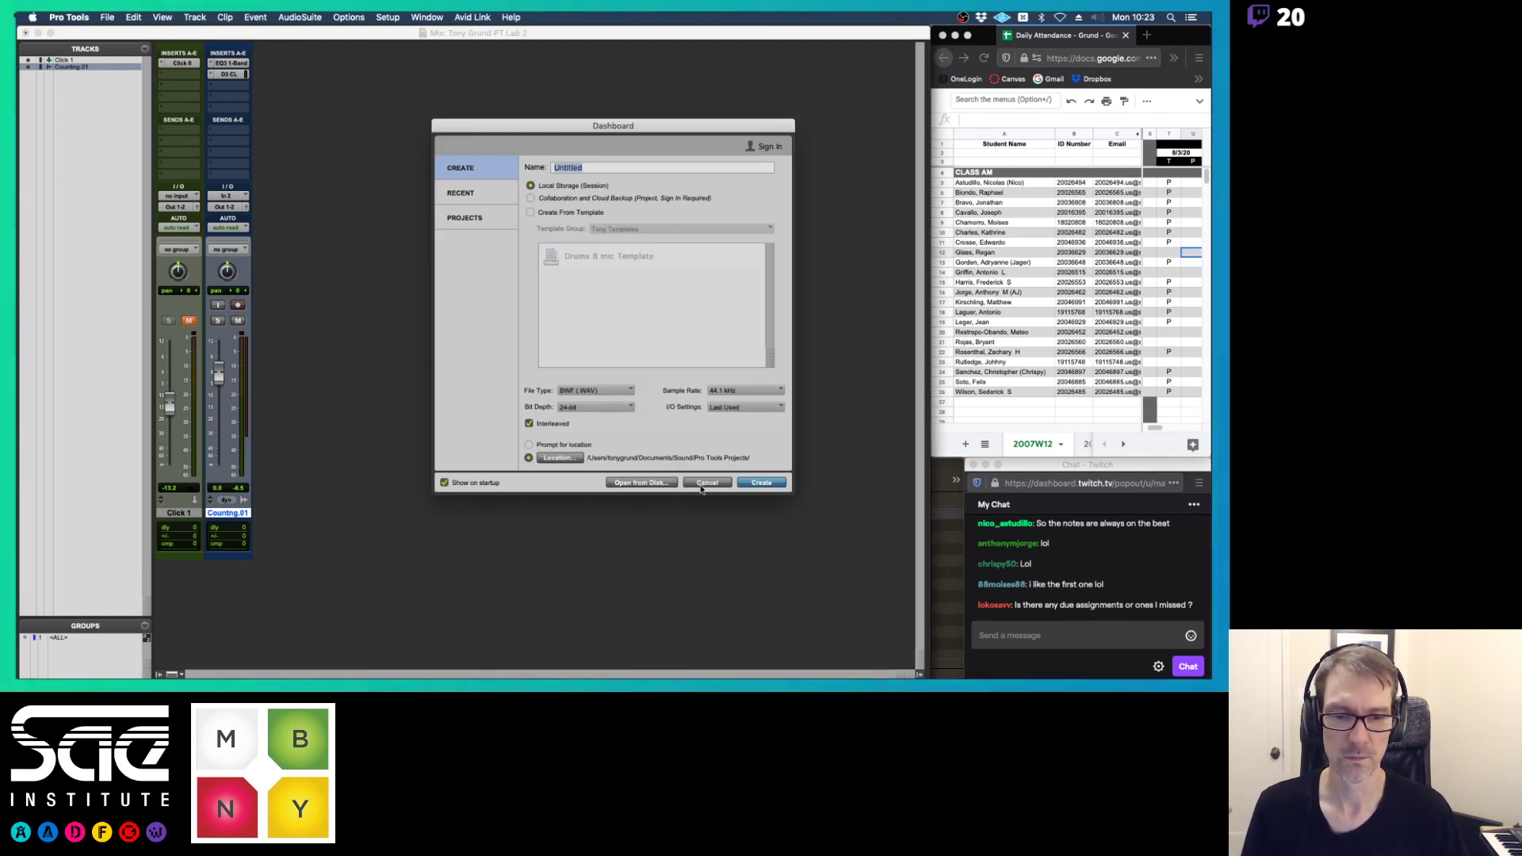
left_click(708, 483)
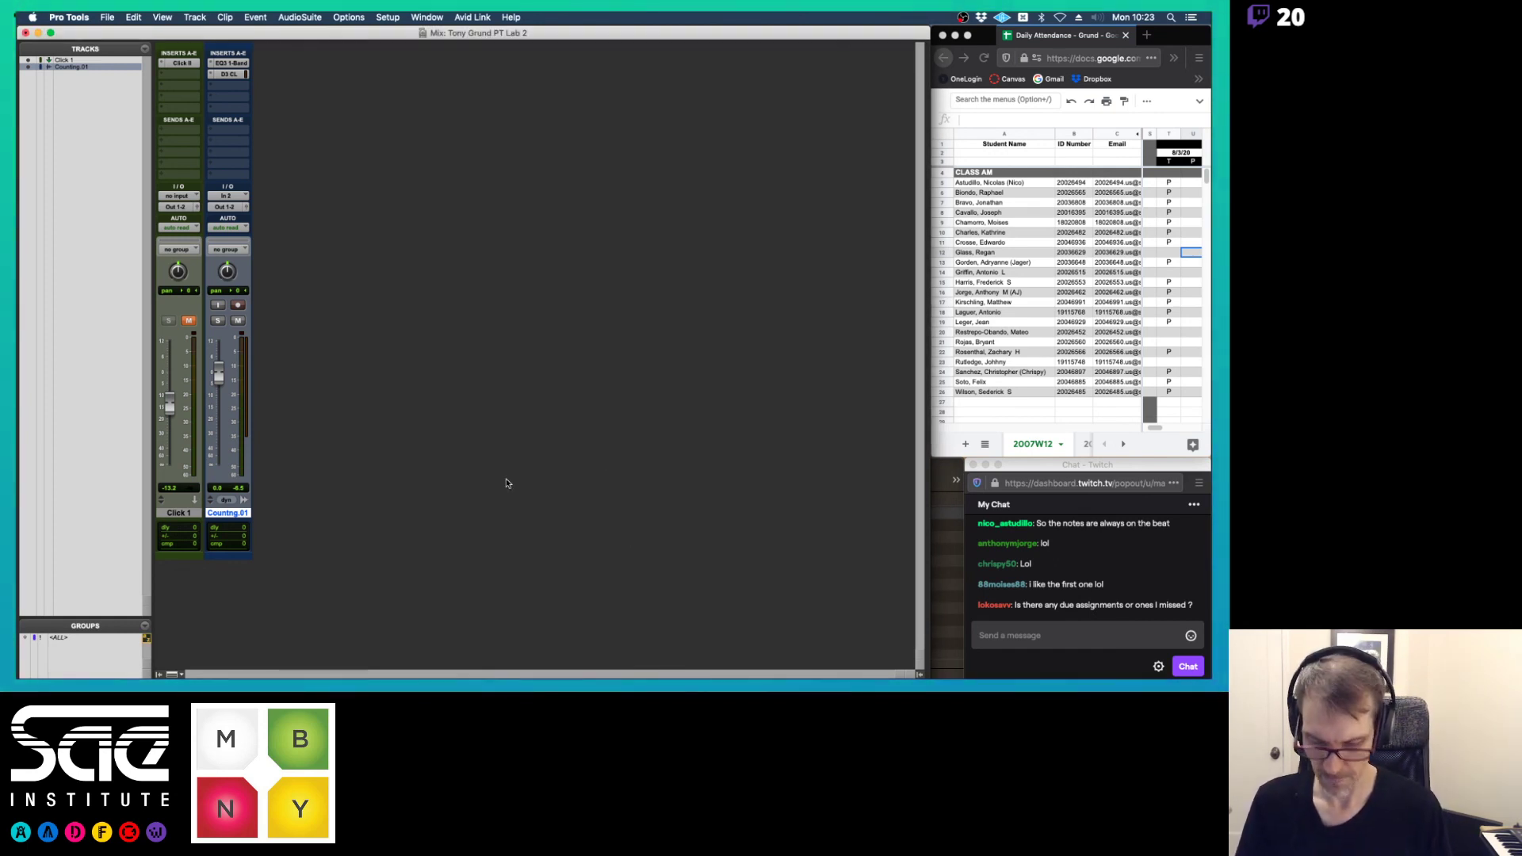
key("shift+super+n")
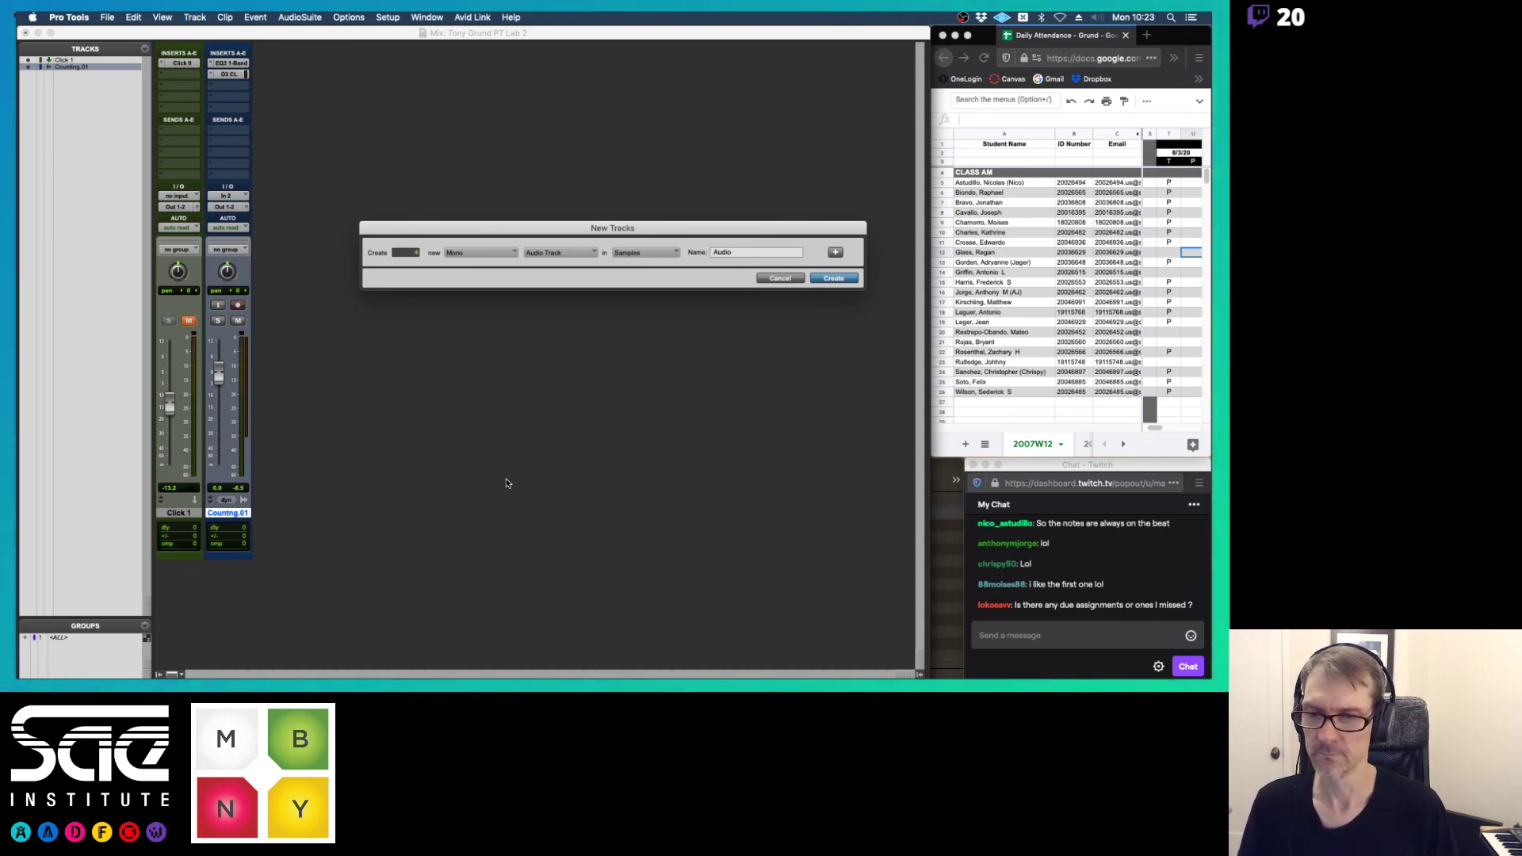
key("Return")
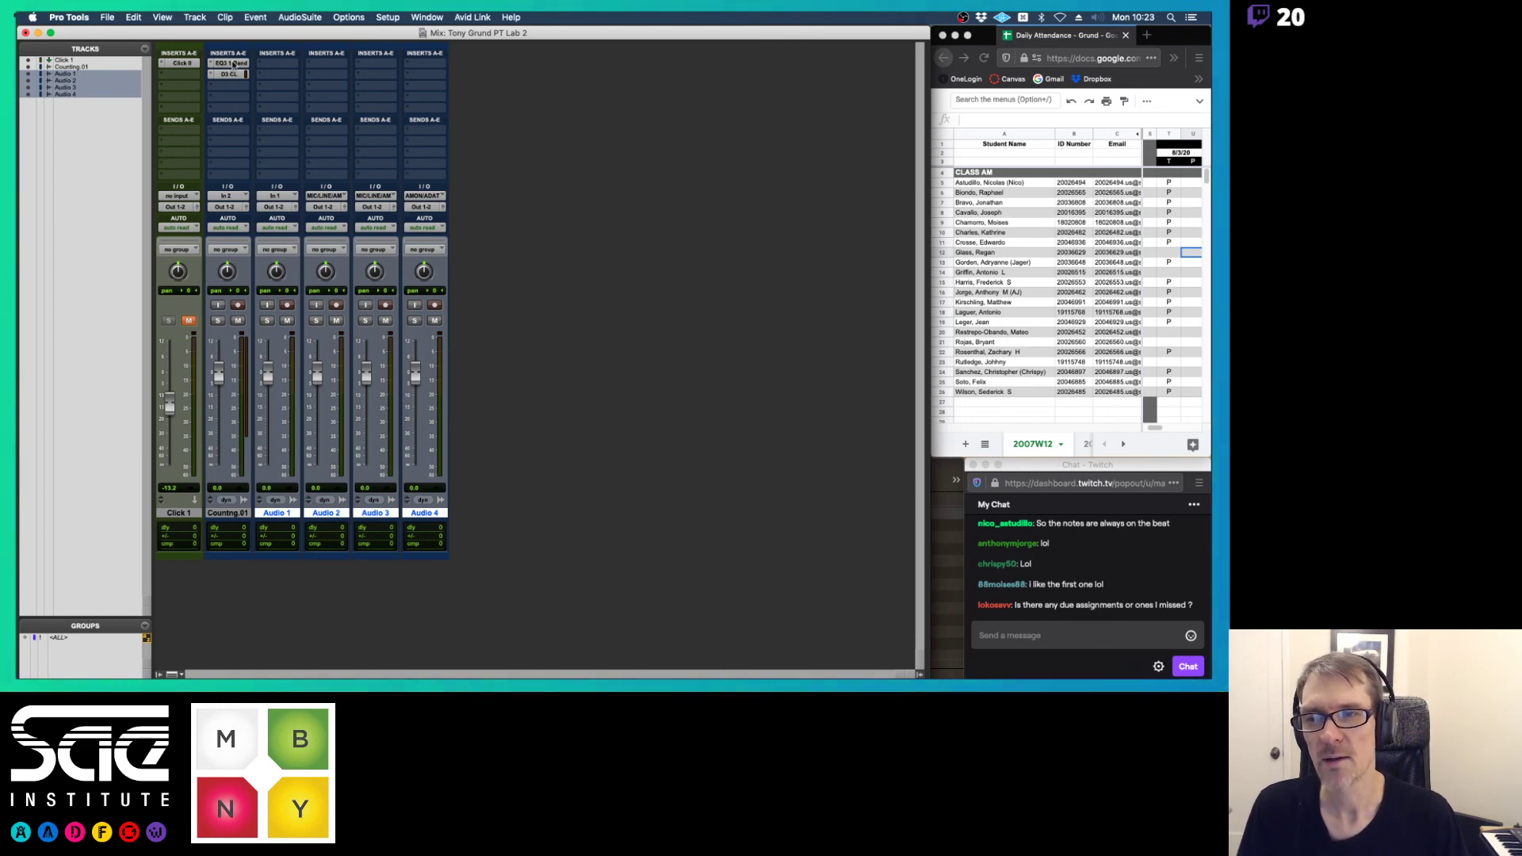
- Copy the EQ3 1-Band insert from Counting.01 to Audio 1 through Audio 4 and compare the settings of all the copies
left_click_drag(244, 63, 415, 65)
left_click(417, 63)
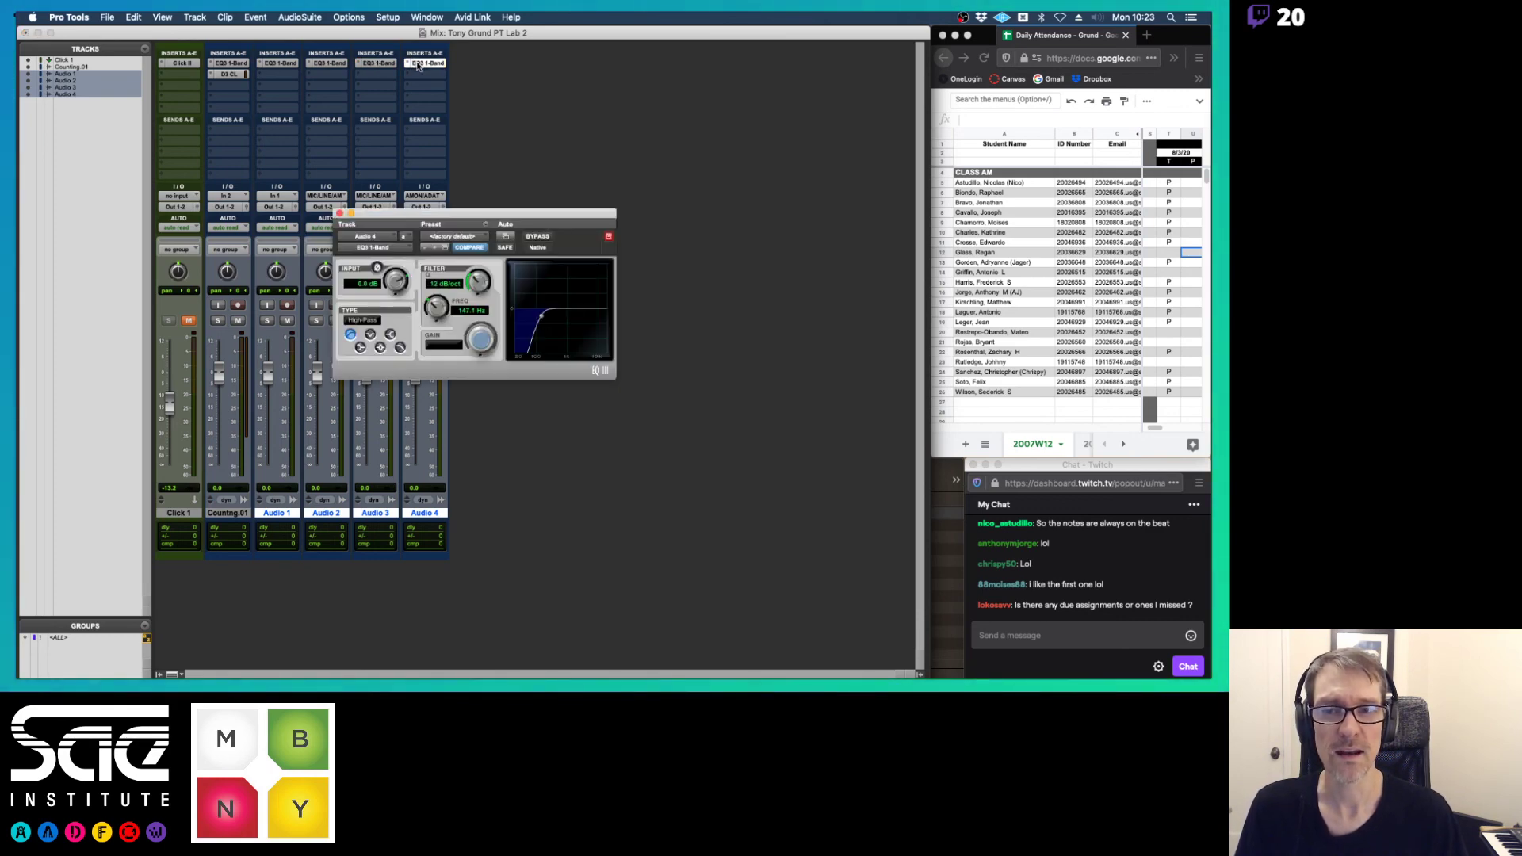
left_click_drag(449, 210, 587, 175)
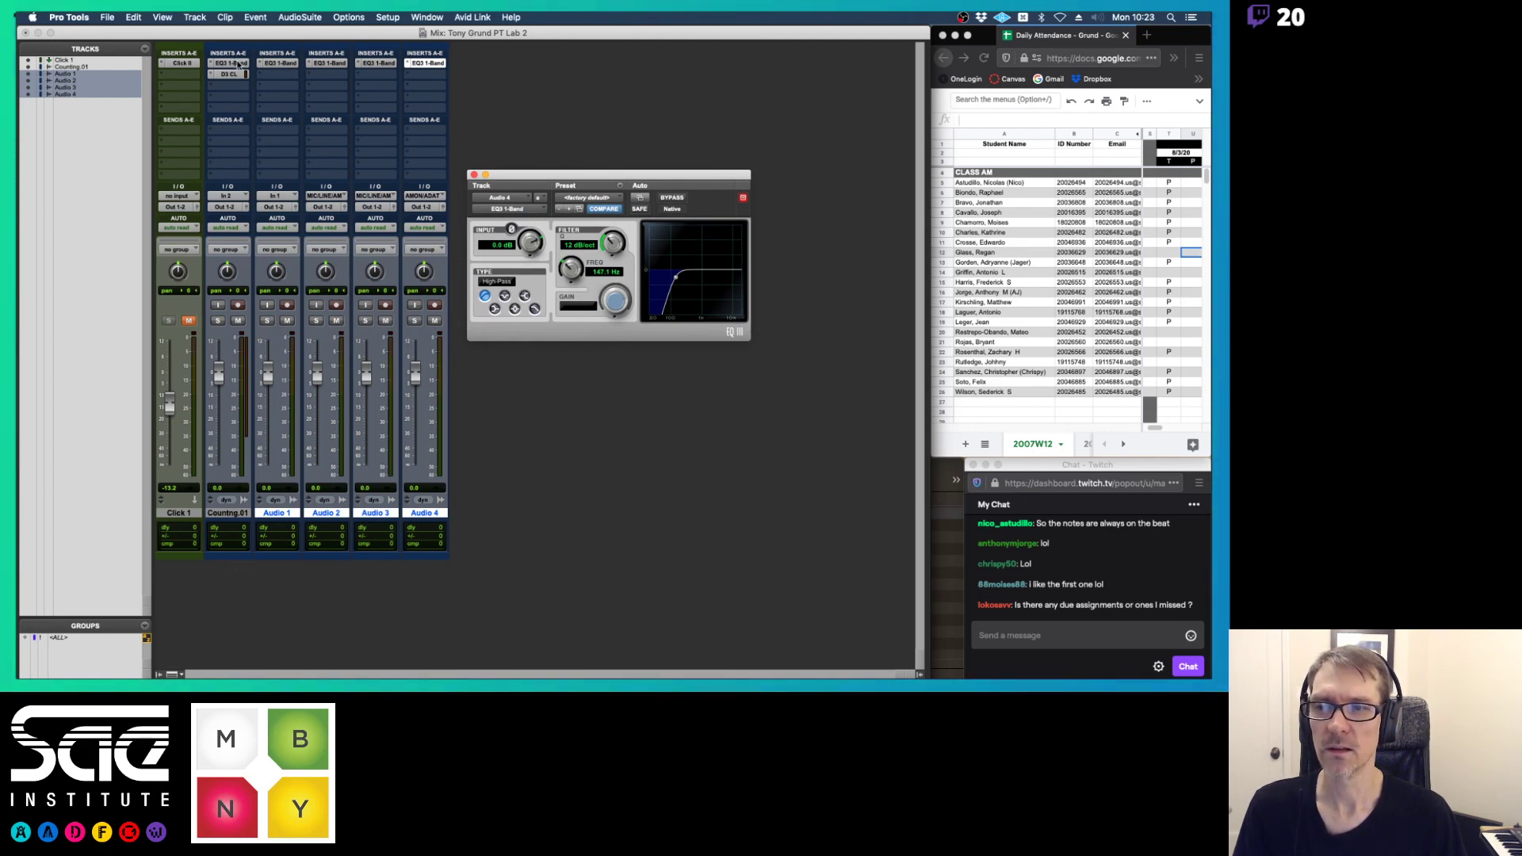
left_click(230, 63)
left_click(279, 64)
left_click(327, 63)
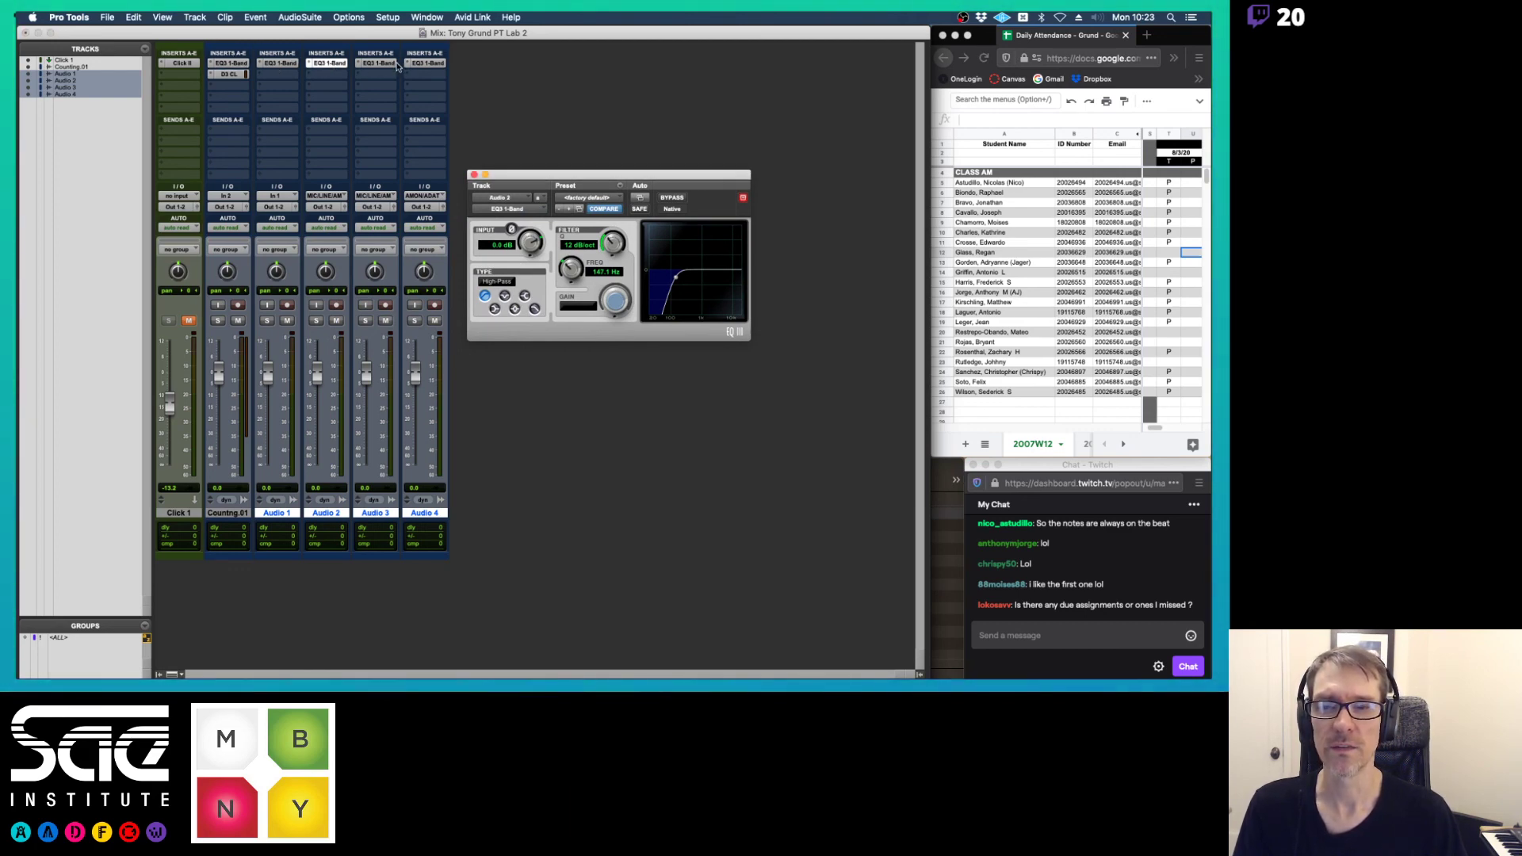
left_click(385, 63)
left_click(421, 64)
- Remove the copied EQ3 1-Band inserts from Audio 4, Audio 3, Audio 2 and Audio 1
left_click(416, 65)
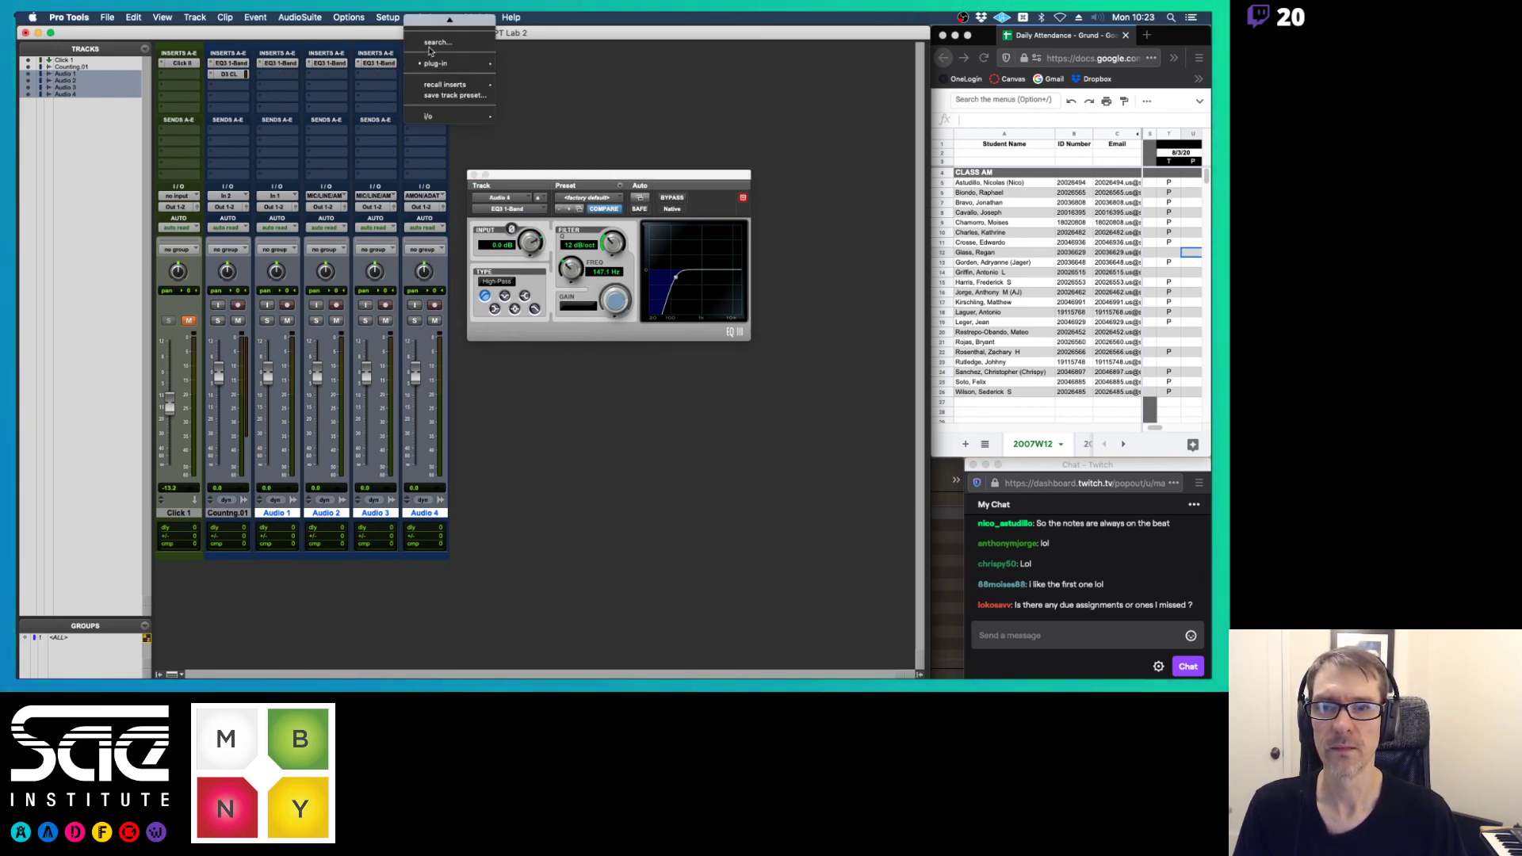
left_click(434, 24)
left_click(365, 65)
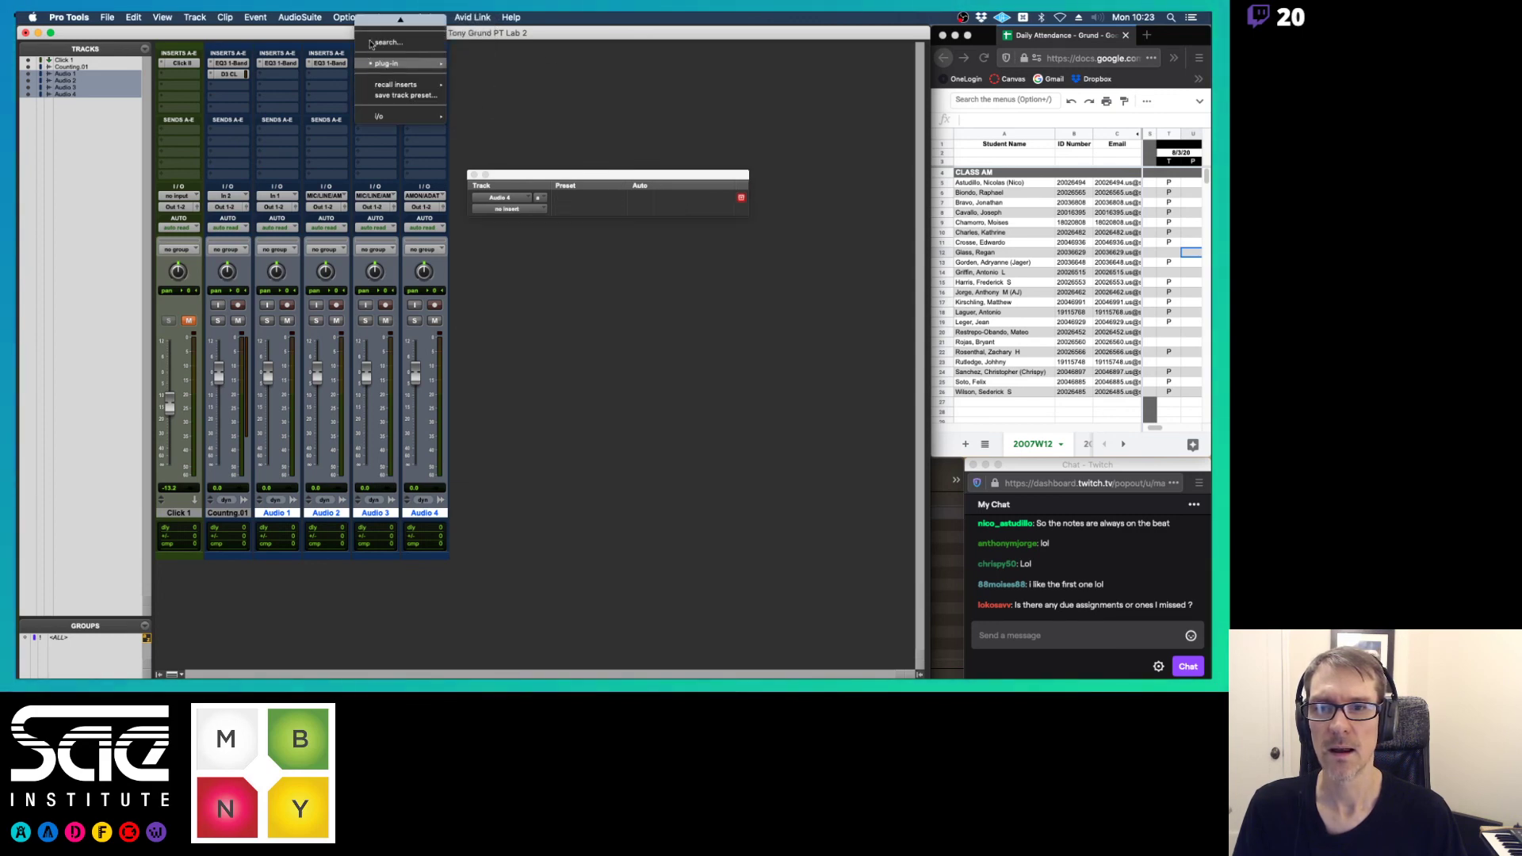
left_click(385, 23)
left_click(315, 65)
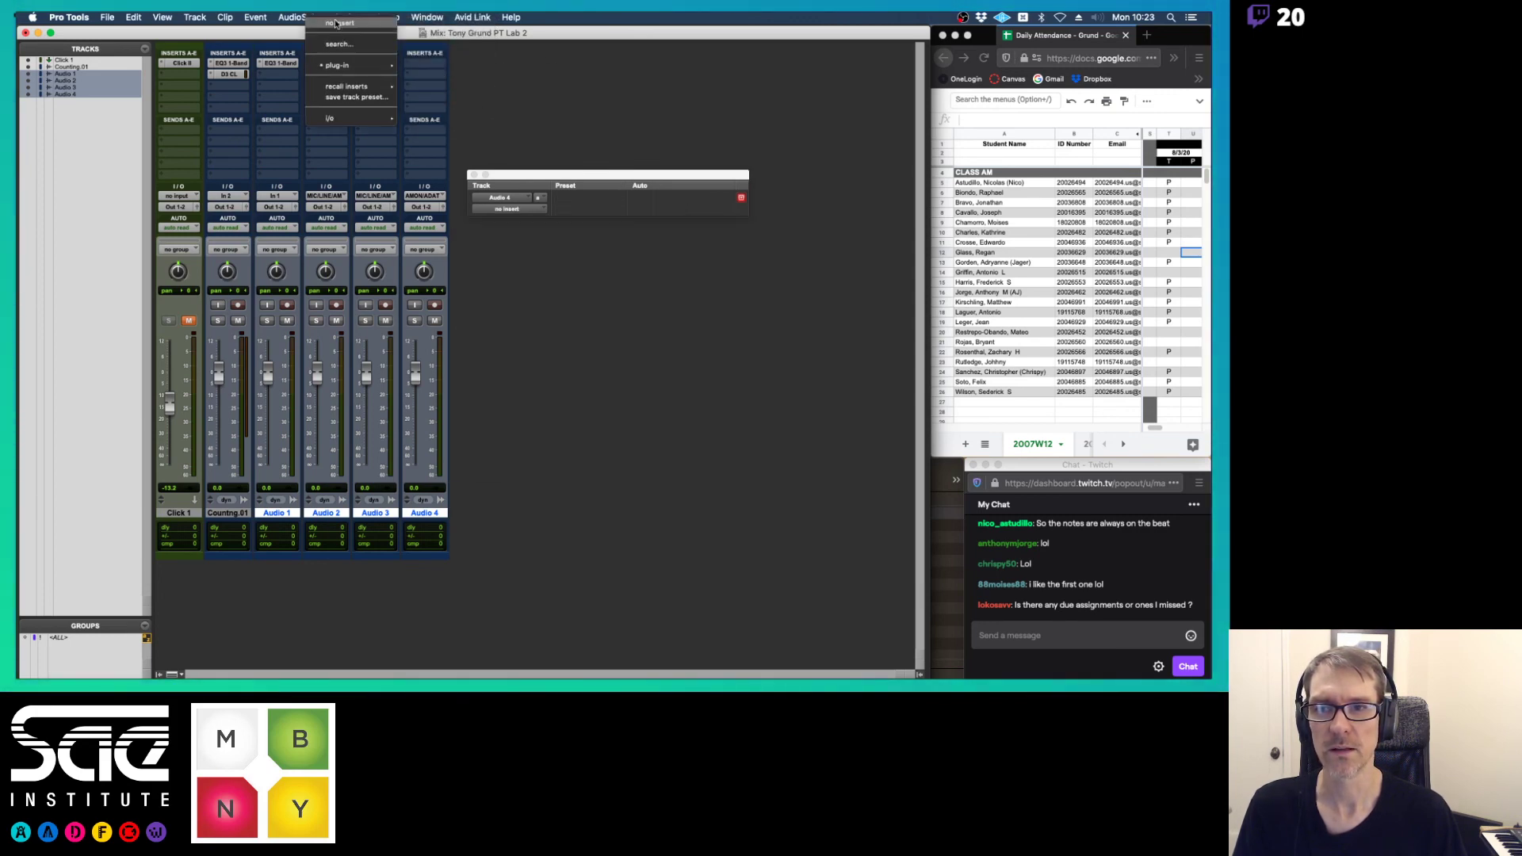
left_click(335, 22)
left_click(261, 68)
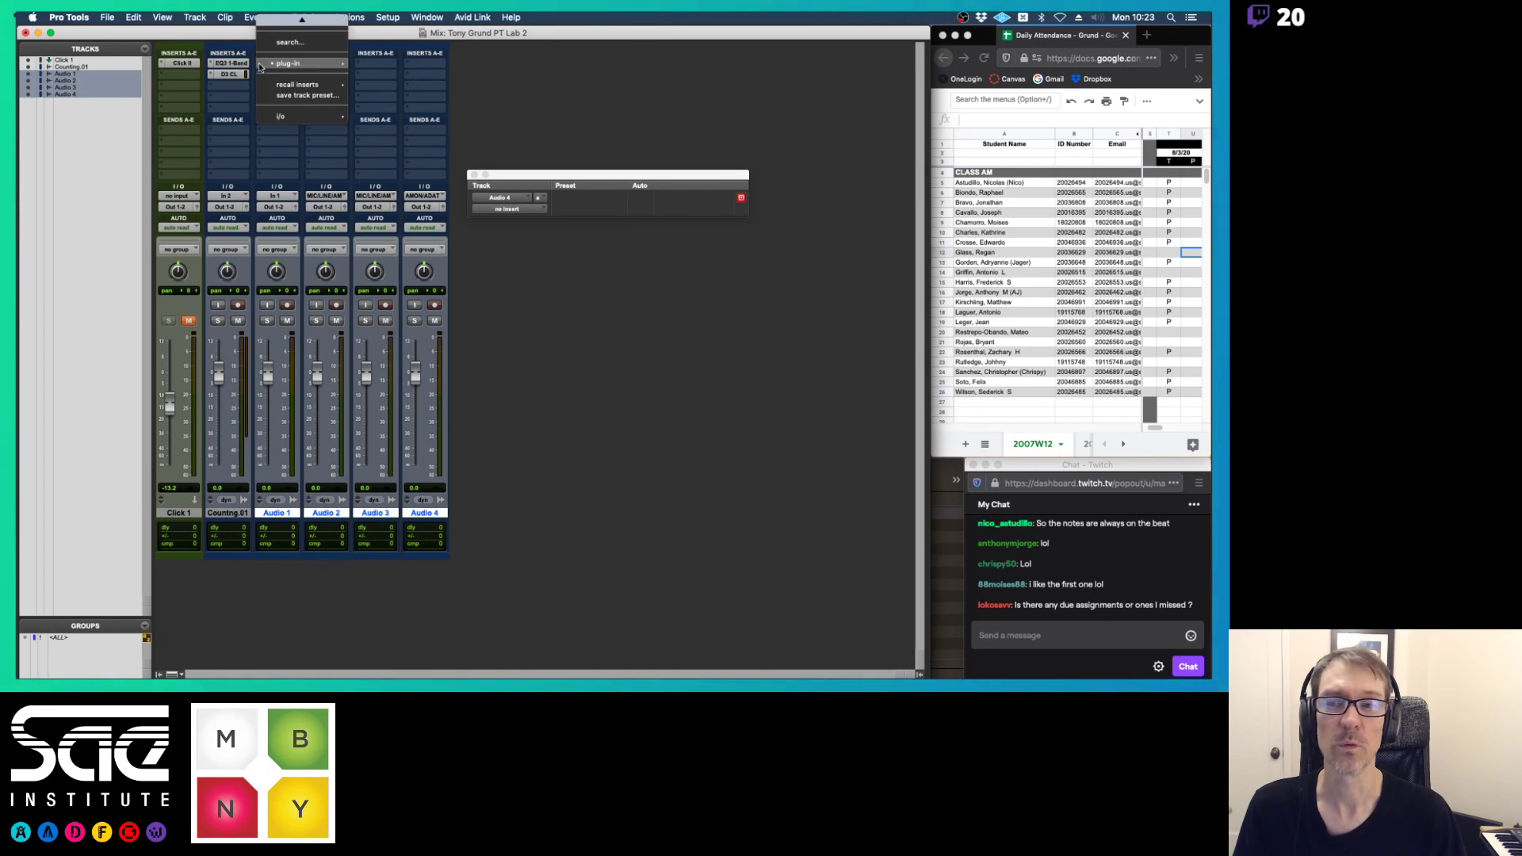
left_click(294, 23)
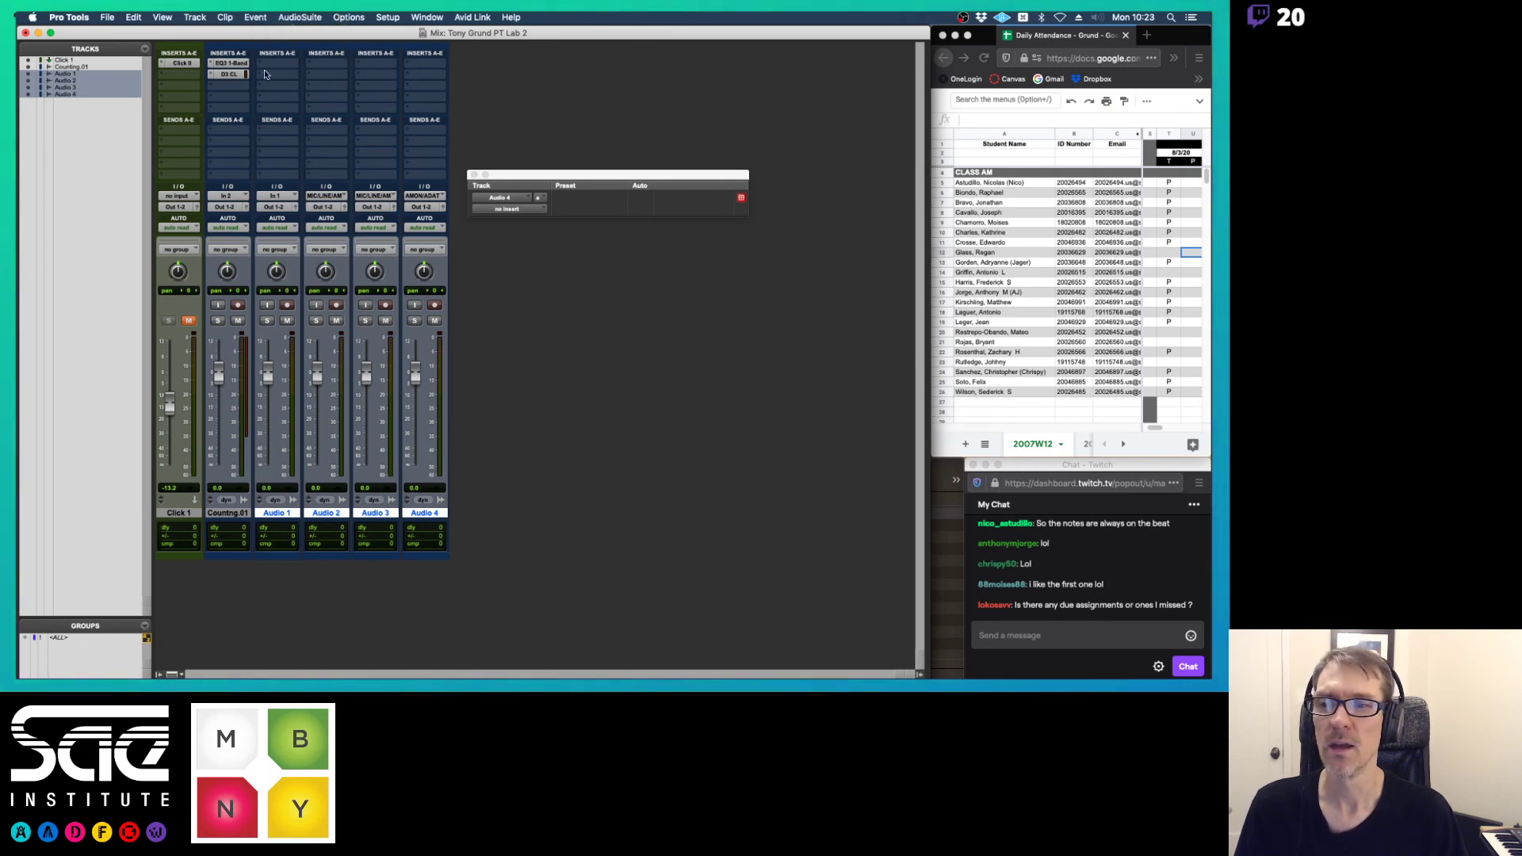
- Insert the mono EQ3 7-Band plug-in in the fourth insert slot of all tracks at once
left_click(227, 98)
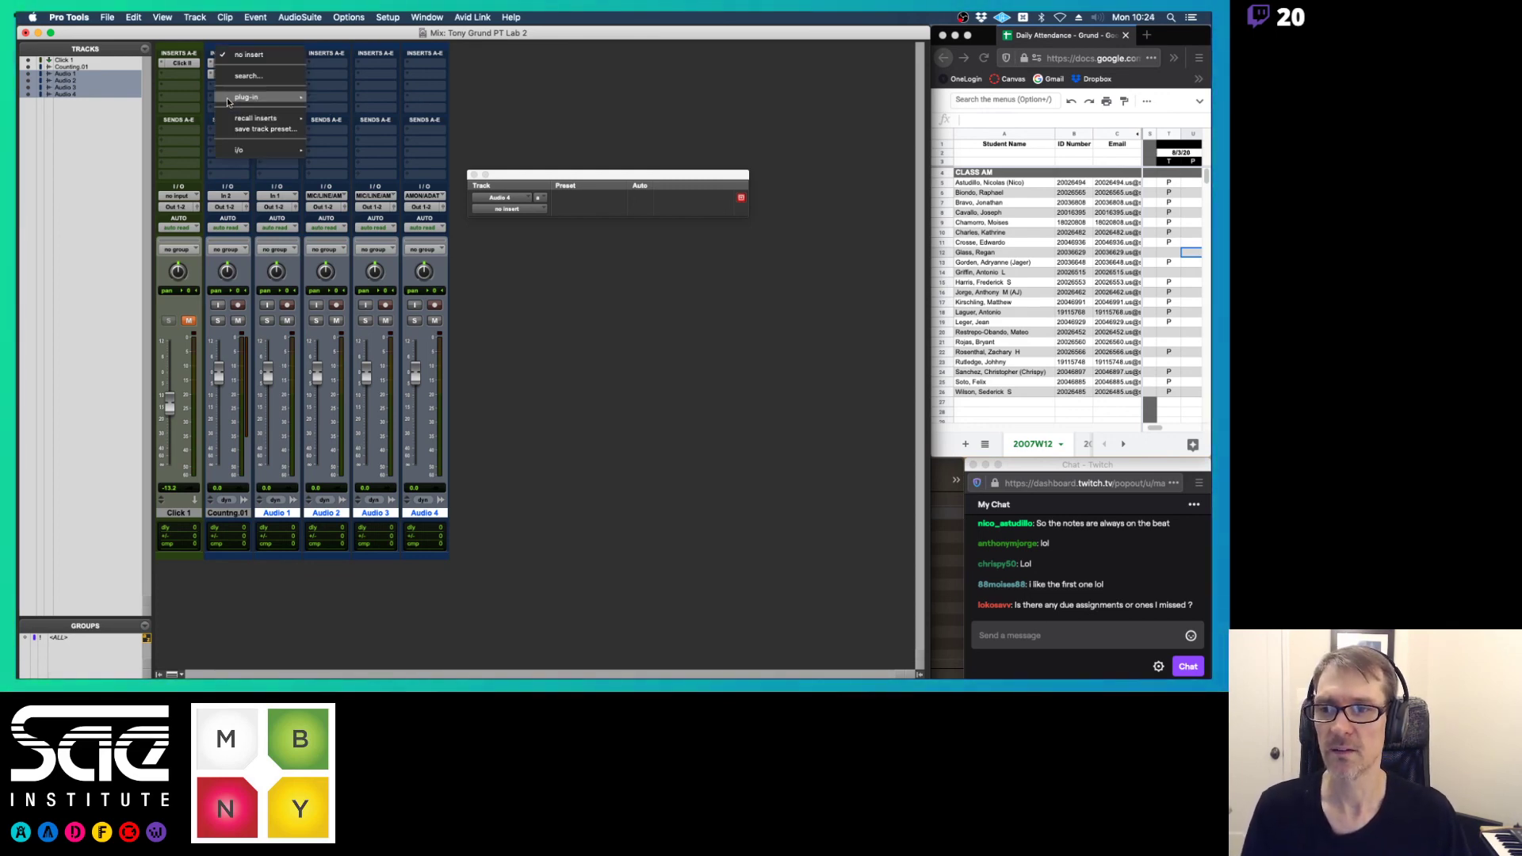
mouse_move(267, 95)
mouse_move(358, 101)
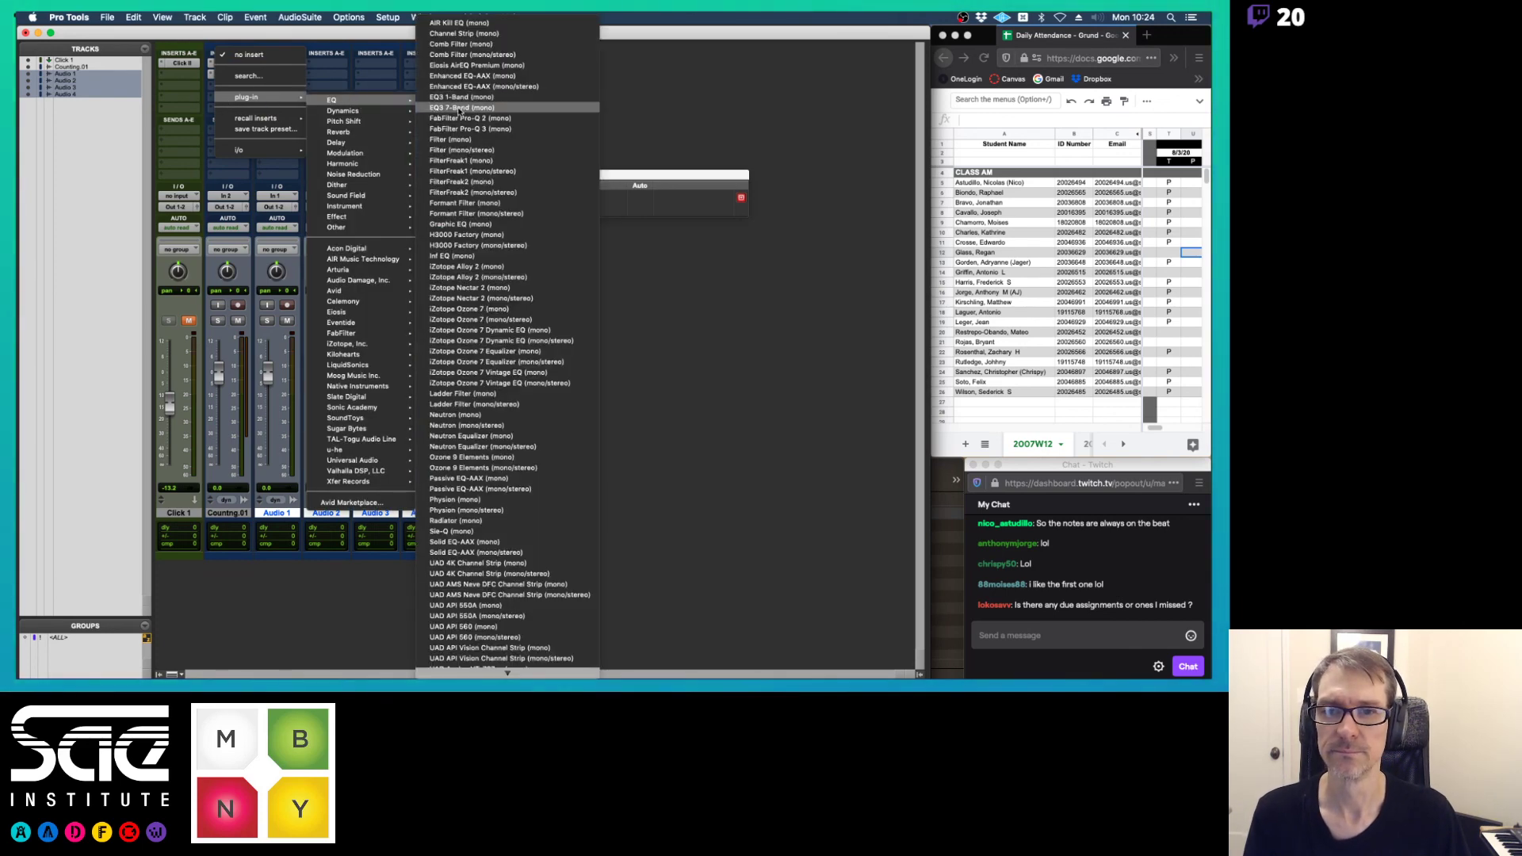
left_click(457, 112, "alt")
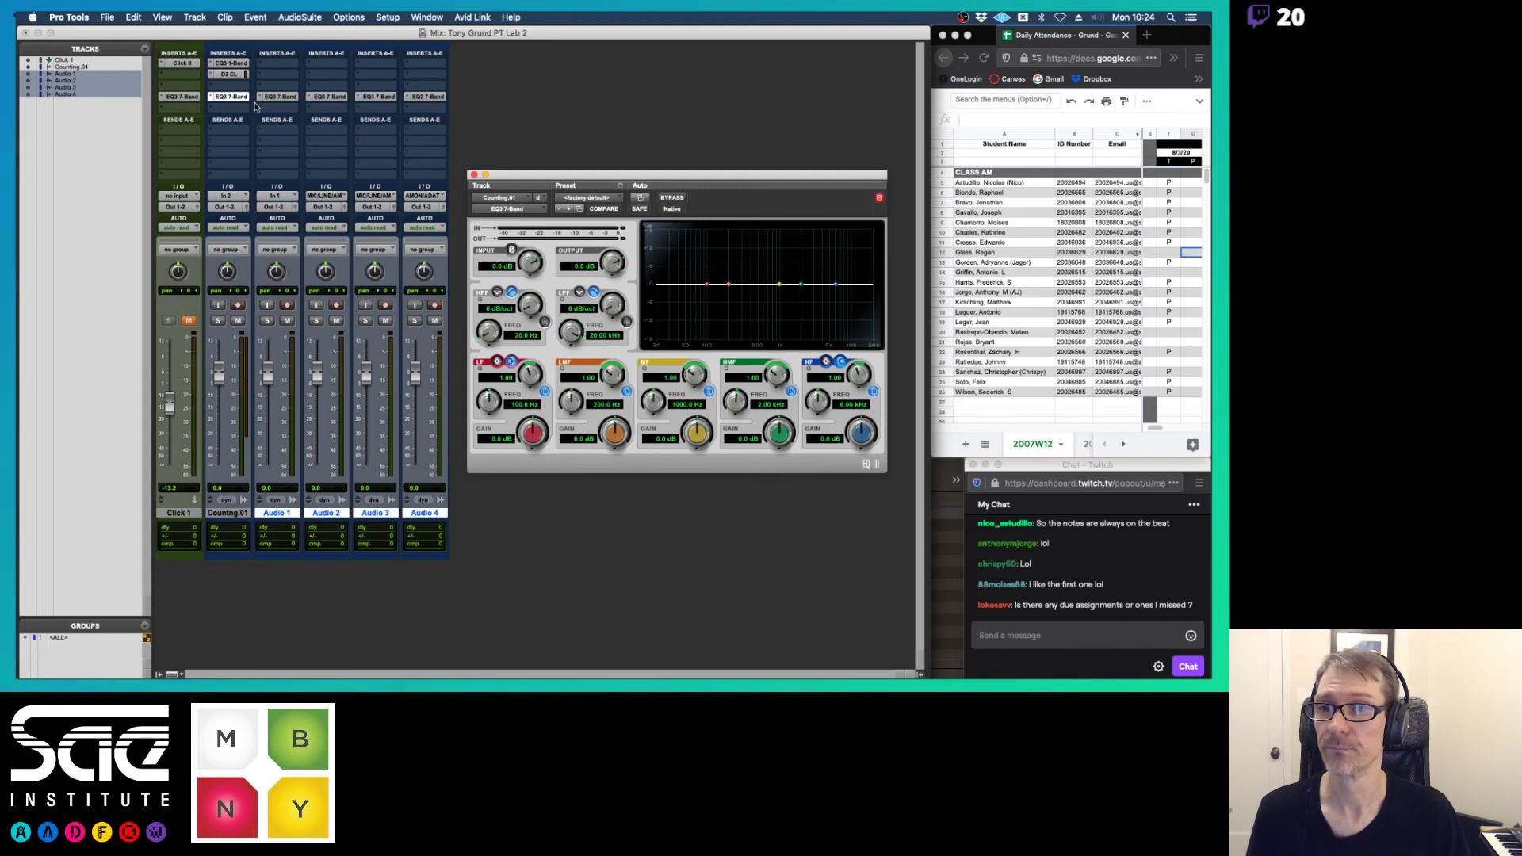
- Remove the EQ3 7-Band from all tracks at once and close the empty plug-in window
left_click(210, 99)
left_click(266, 56, "alt")
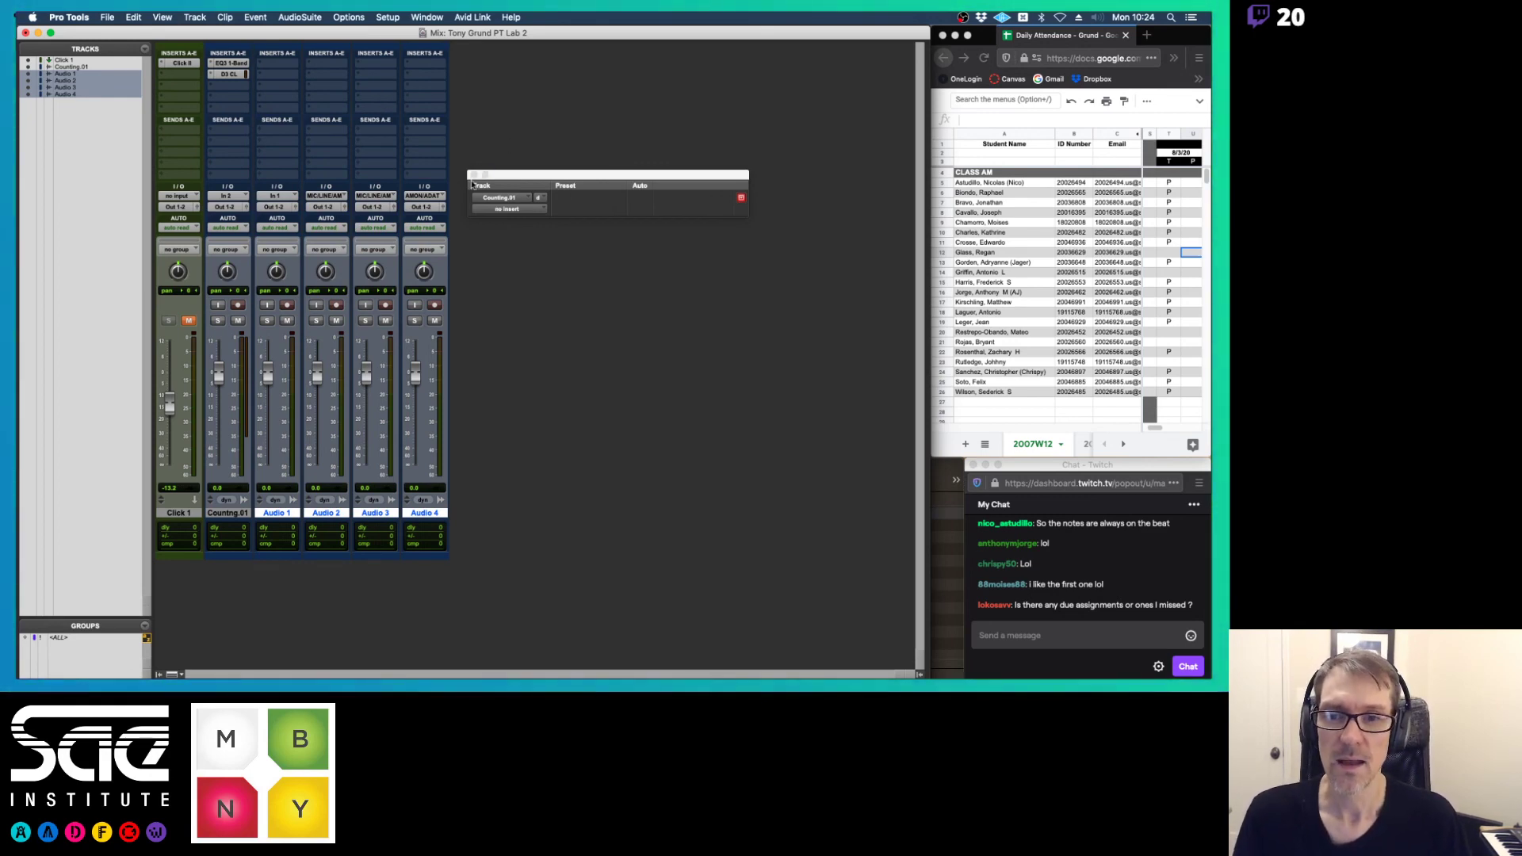
left_click(474, 176)
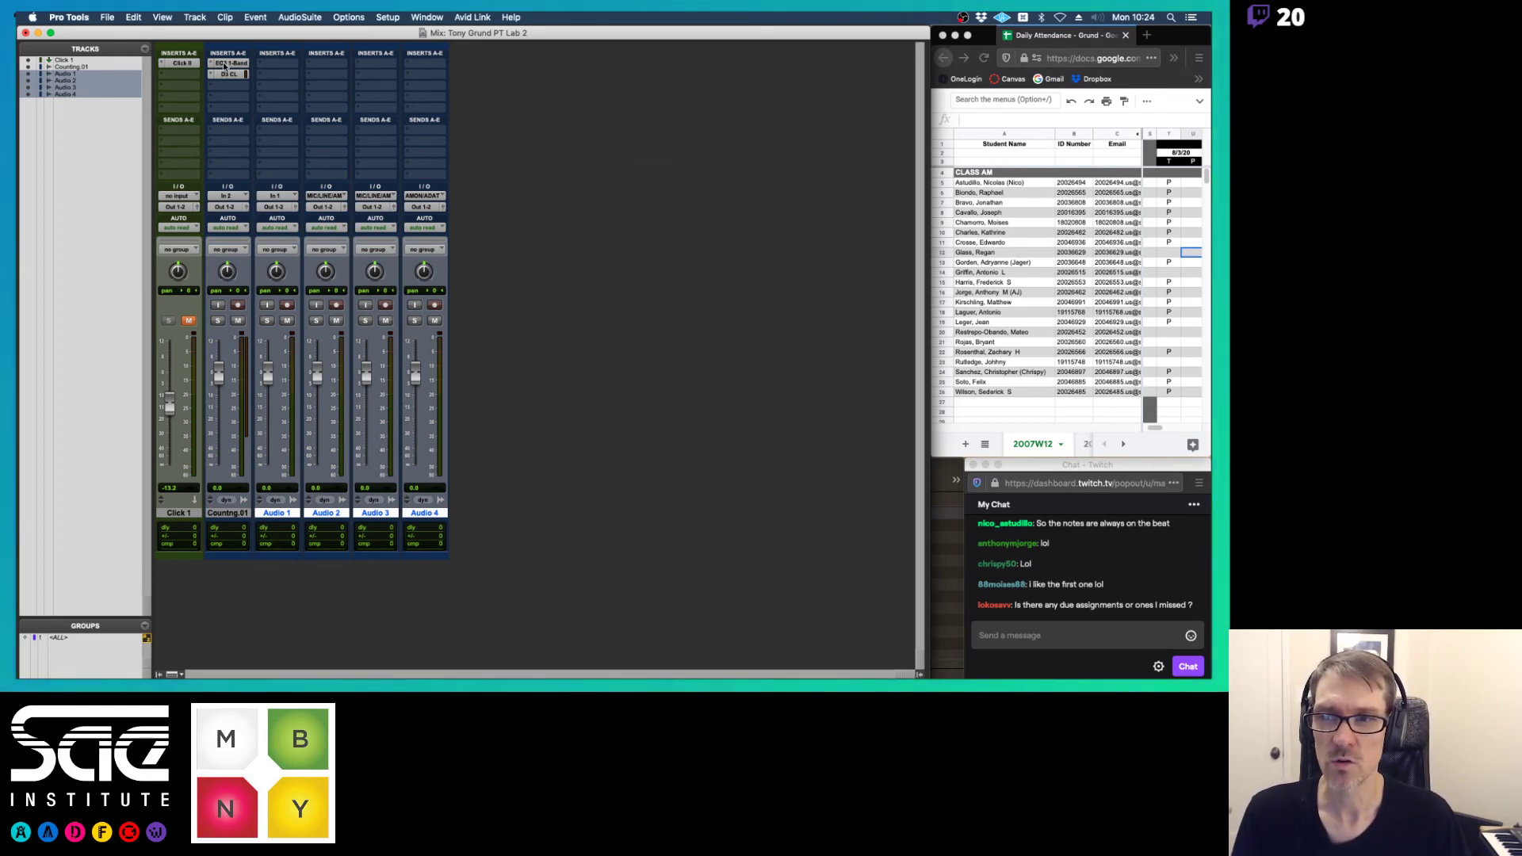
- Copy the EQ3 1-Band from Counting.01 to Audio 1, view the original's settings, and remove the copy
left_click_drag(238, 67, 277, 64)
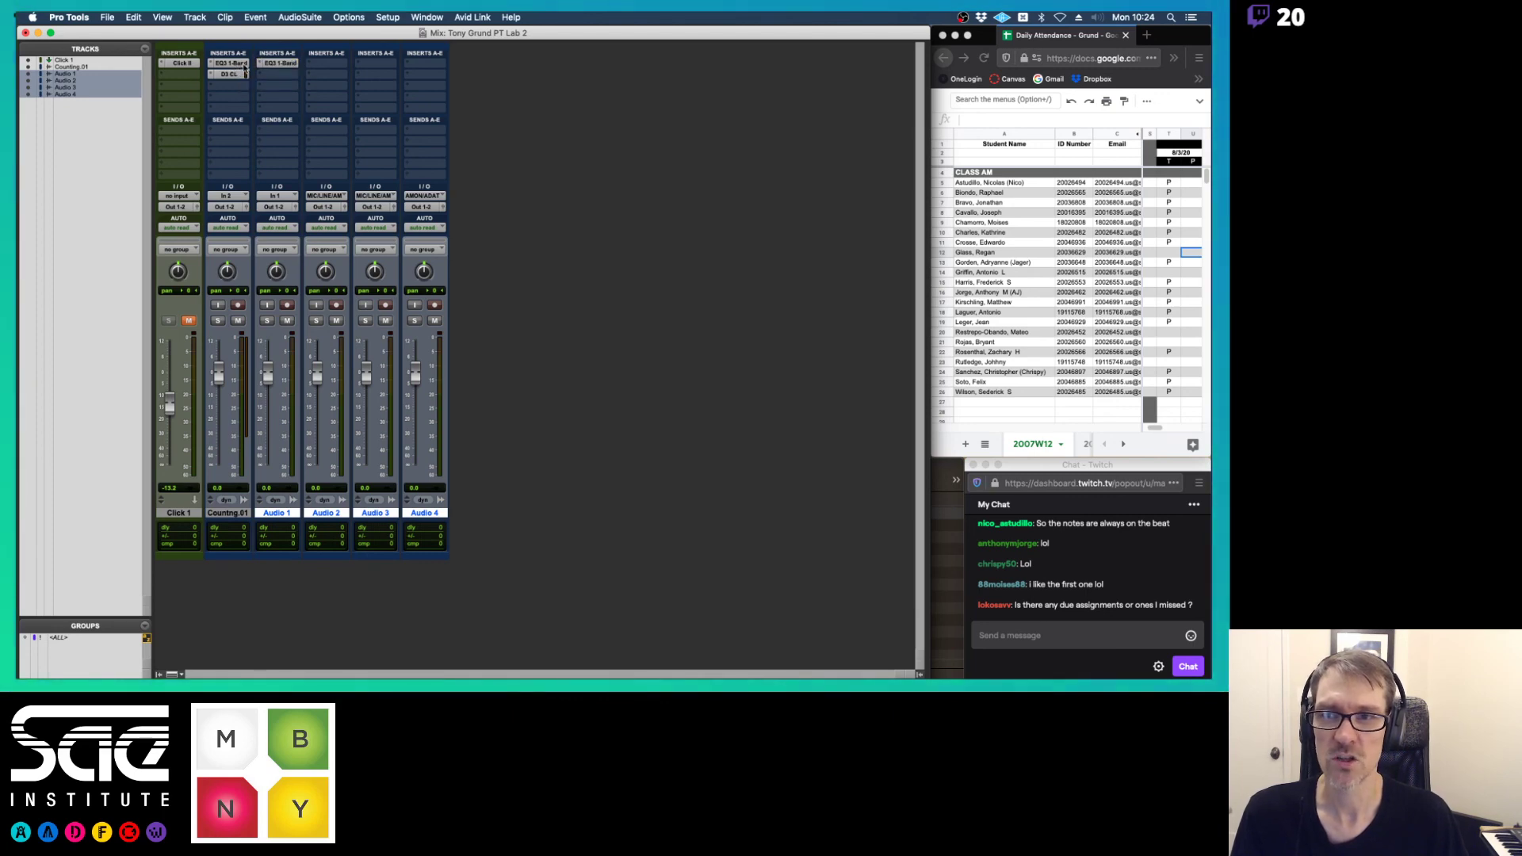
left_click(243, 65)
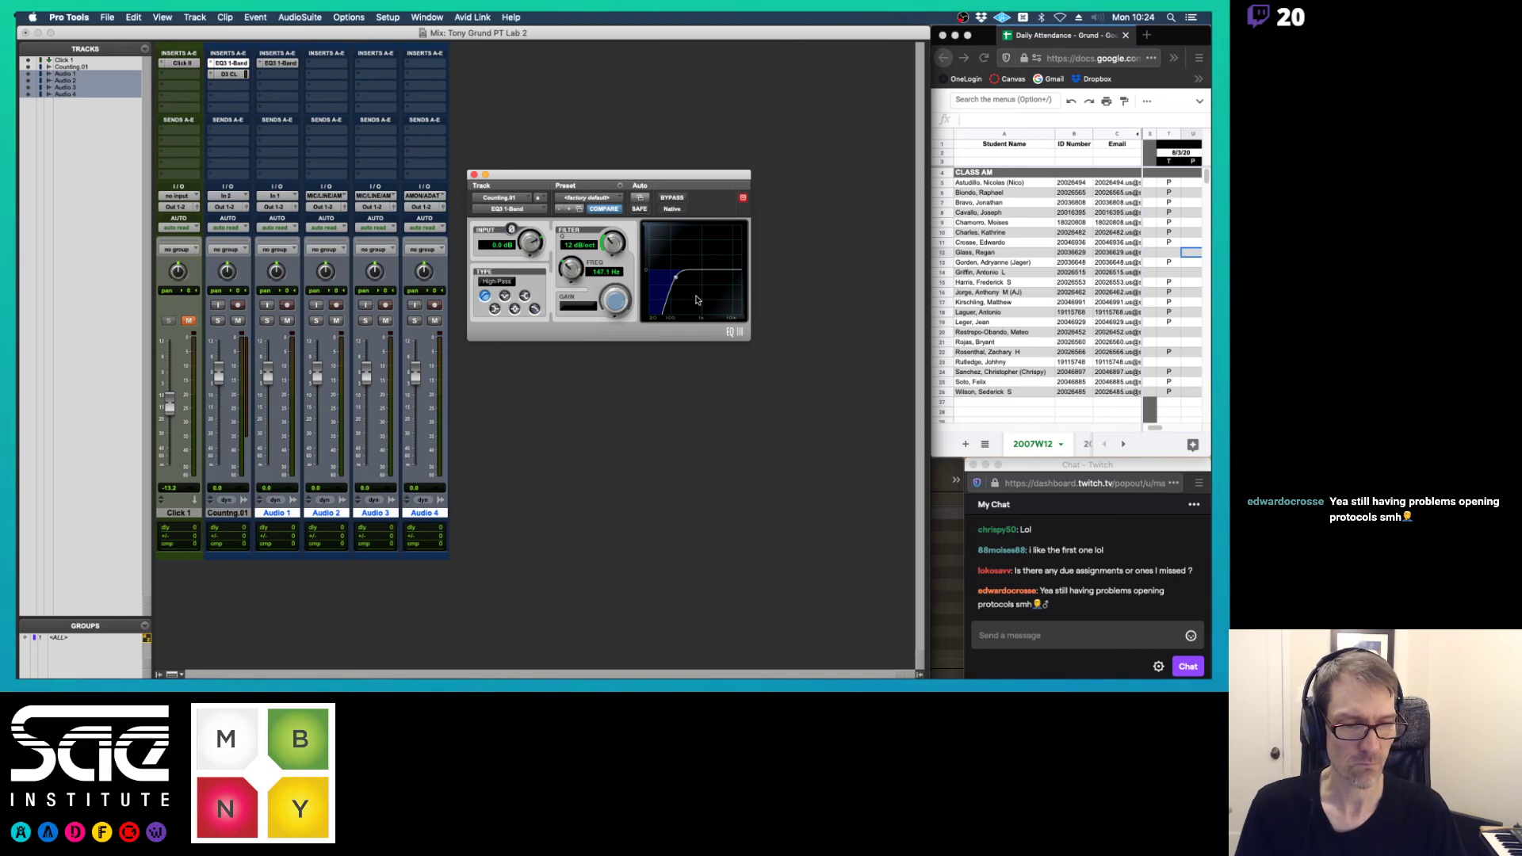
left_click(474, 175)
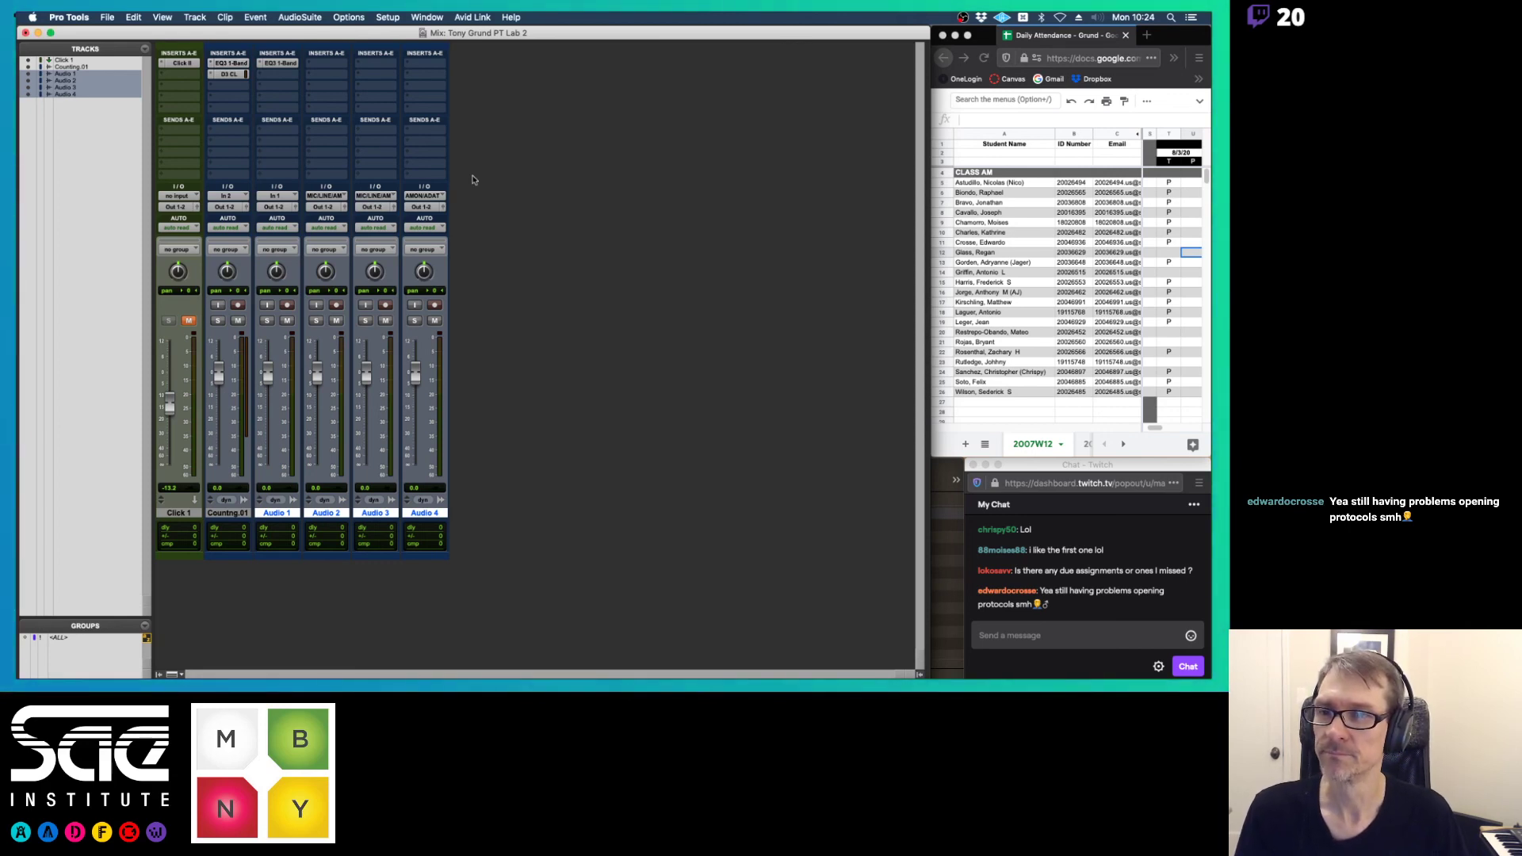
left_click(262, 63)
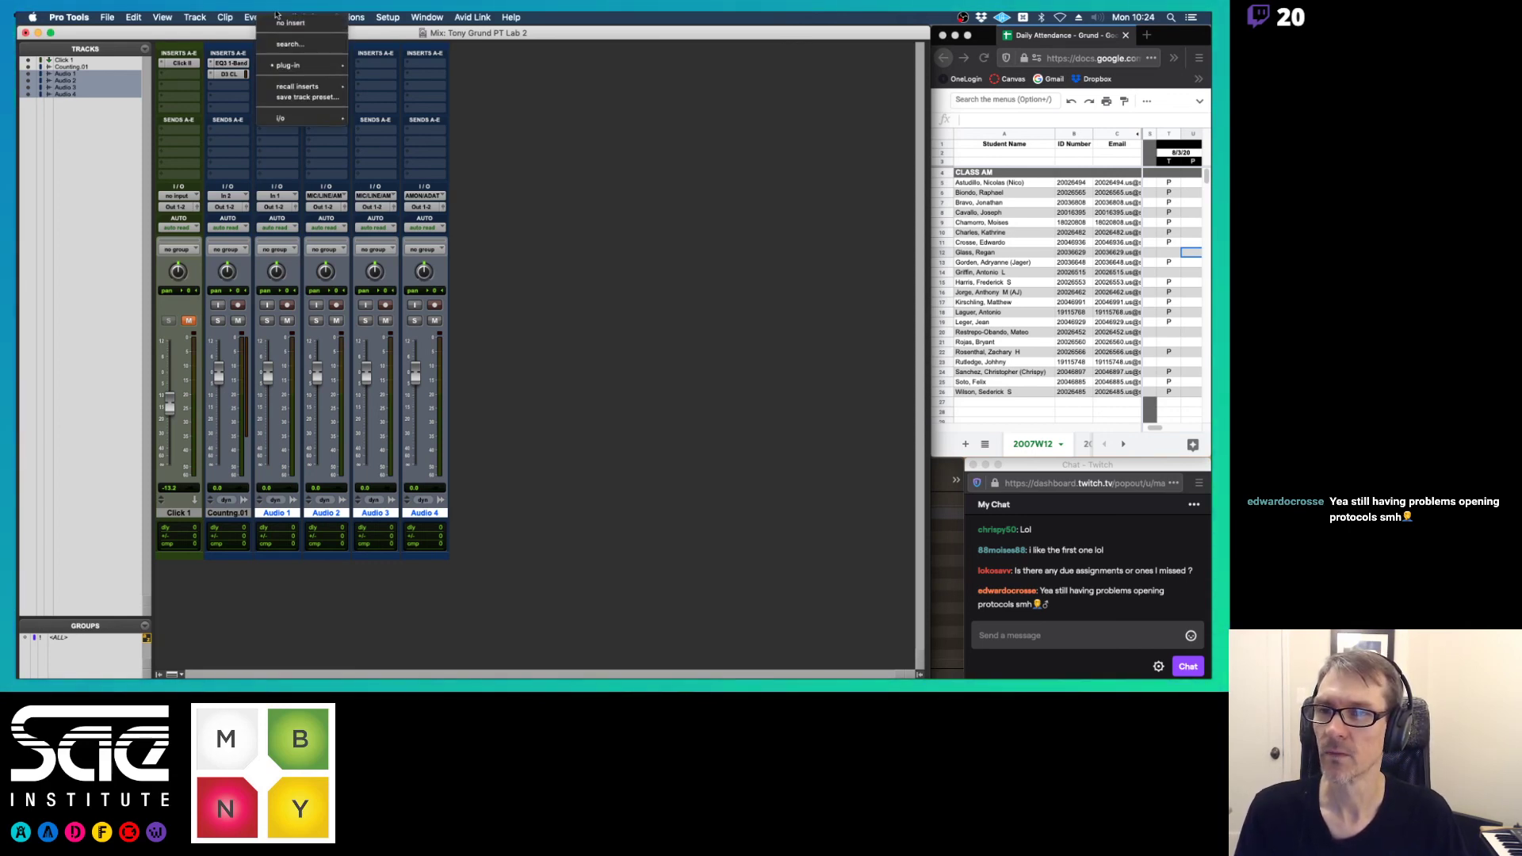
left_click(271, 19)
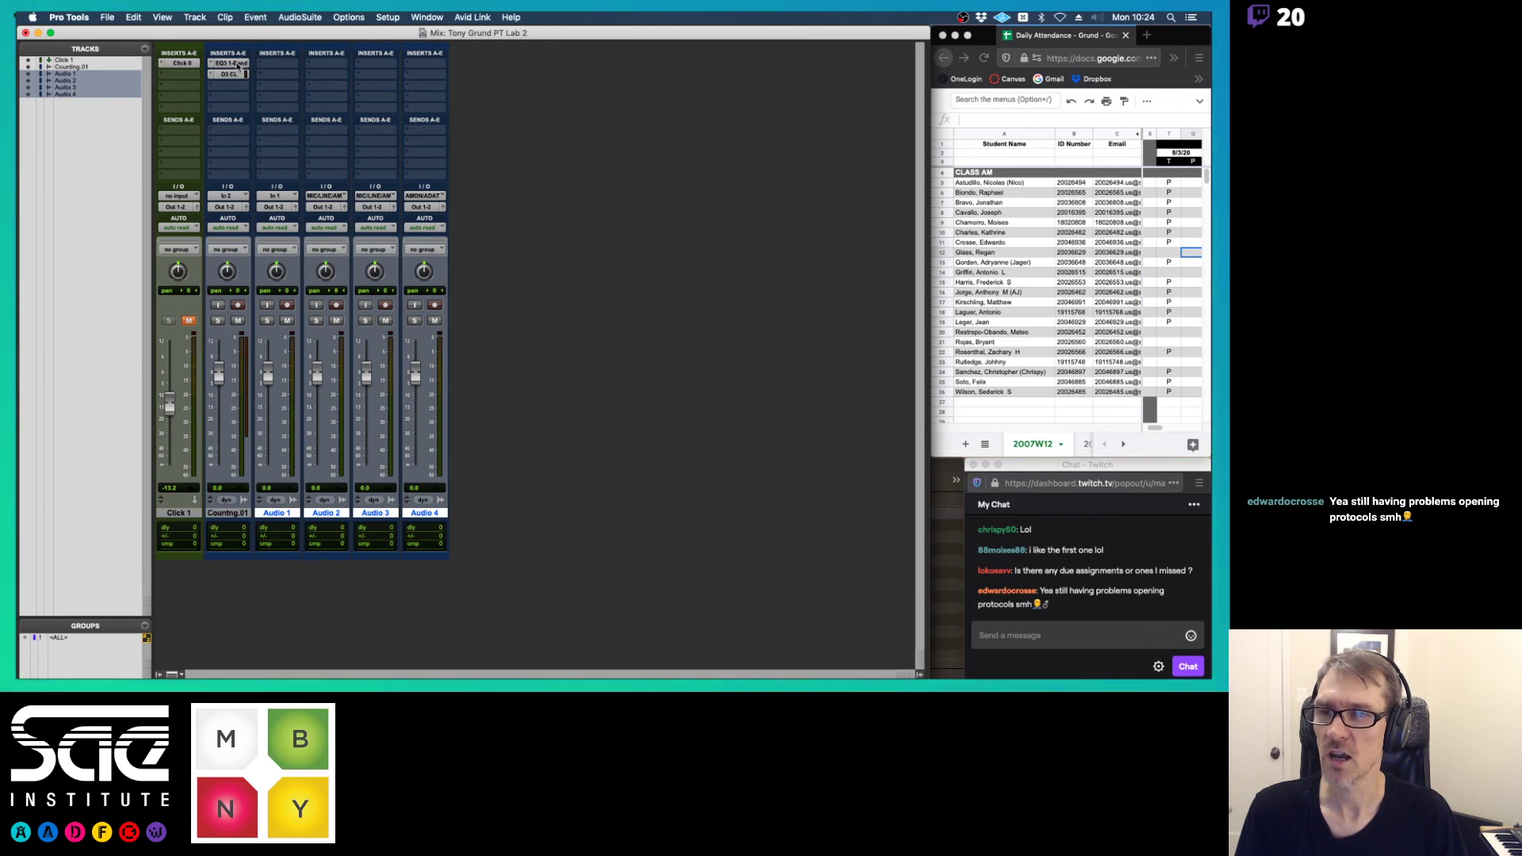
- Raise the high-pass frequency of Counting.01's EQ3 1-Band to about 172 Hz and copy the insert to Audio 1 and Audio 2
left_click(237, 65)
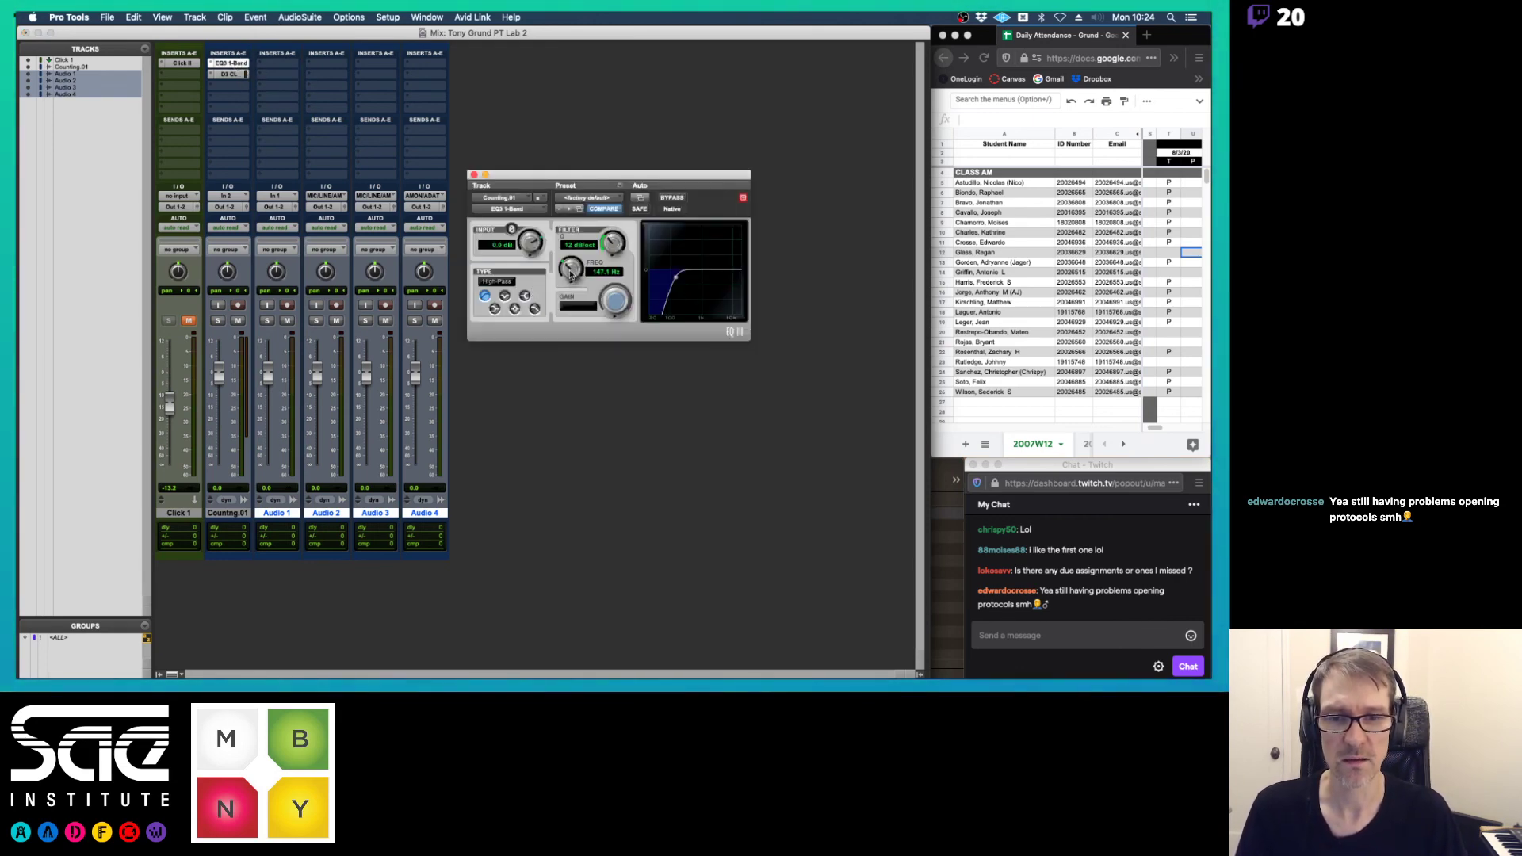
left_click_drag(571, 273, 571, 272)
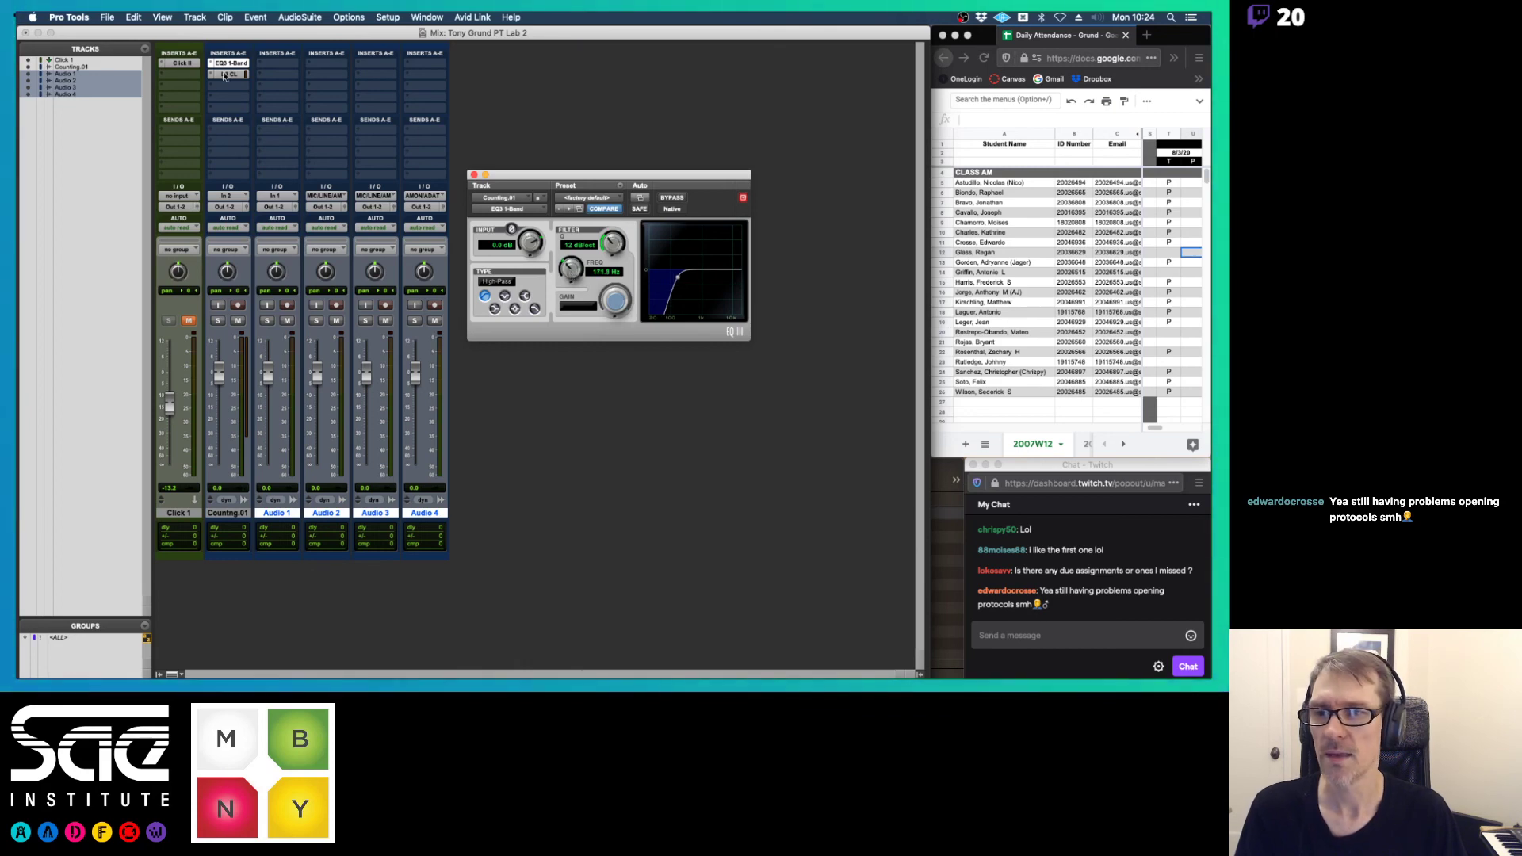
left_click_drag(235, 63, 277, 66)
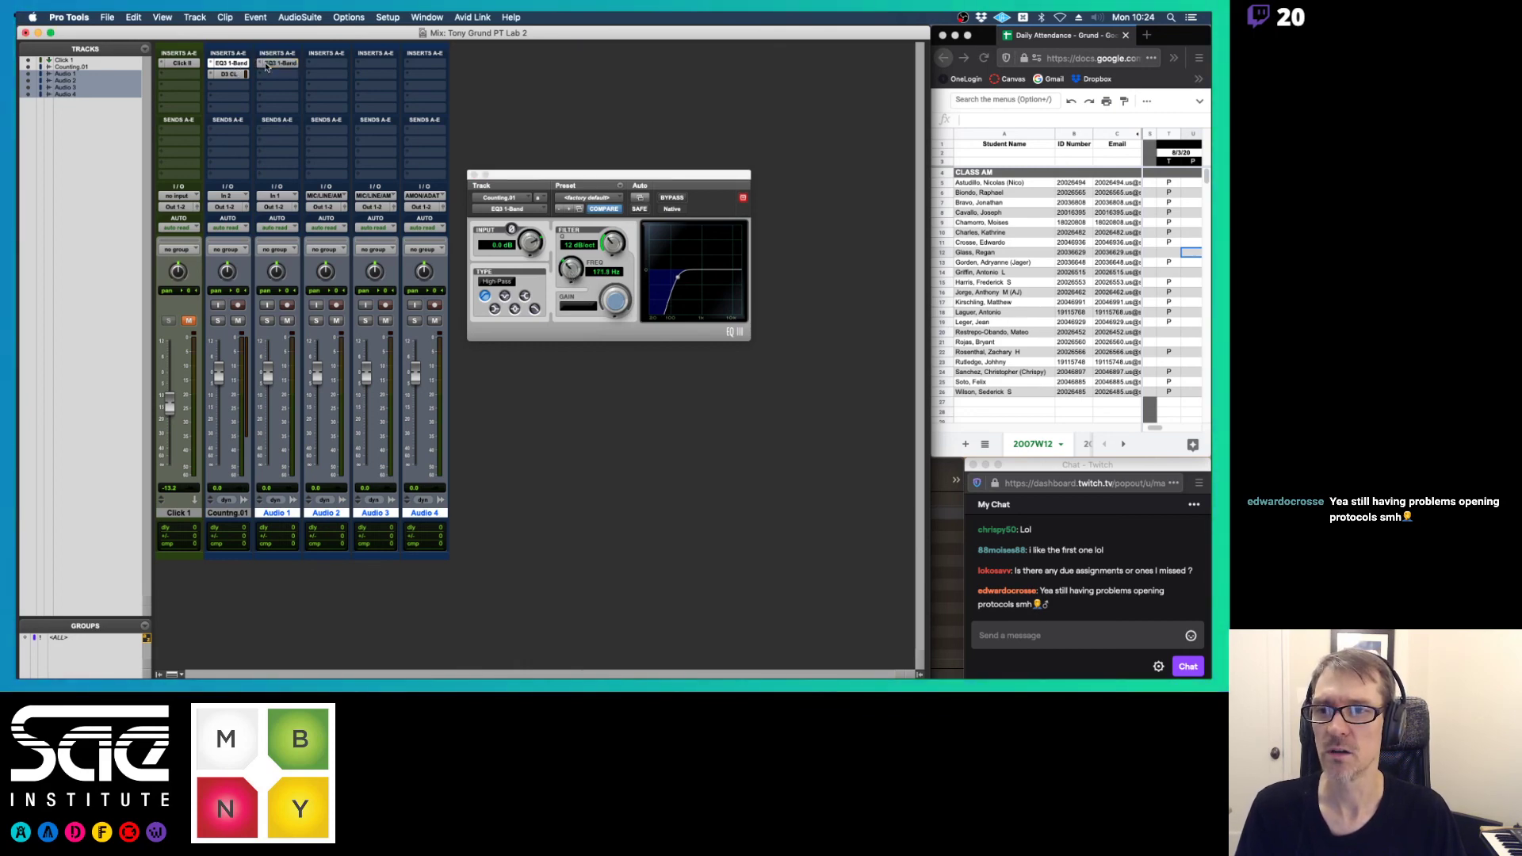
- Remove the EQ3 1-Band copy from Audio 2, check the settings of the copy on Audio 1, and remove that one too
left_click(320, 64)
left_click(339, 23)
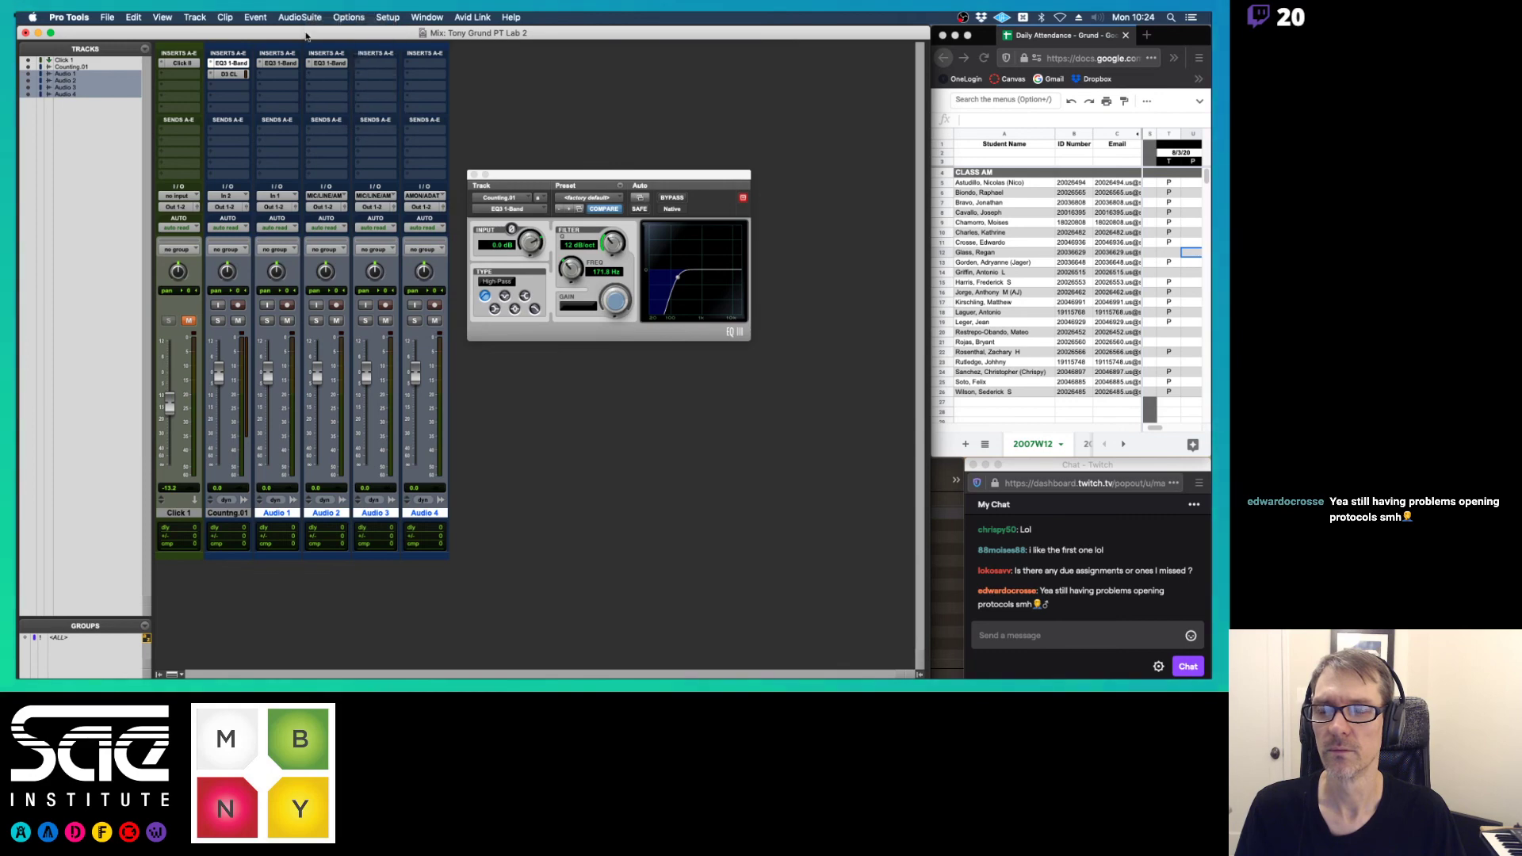
left_click(273, 74)
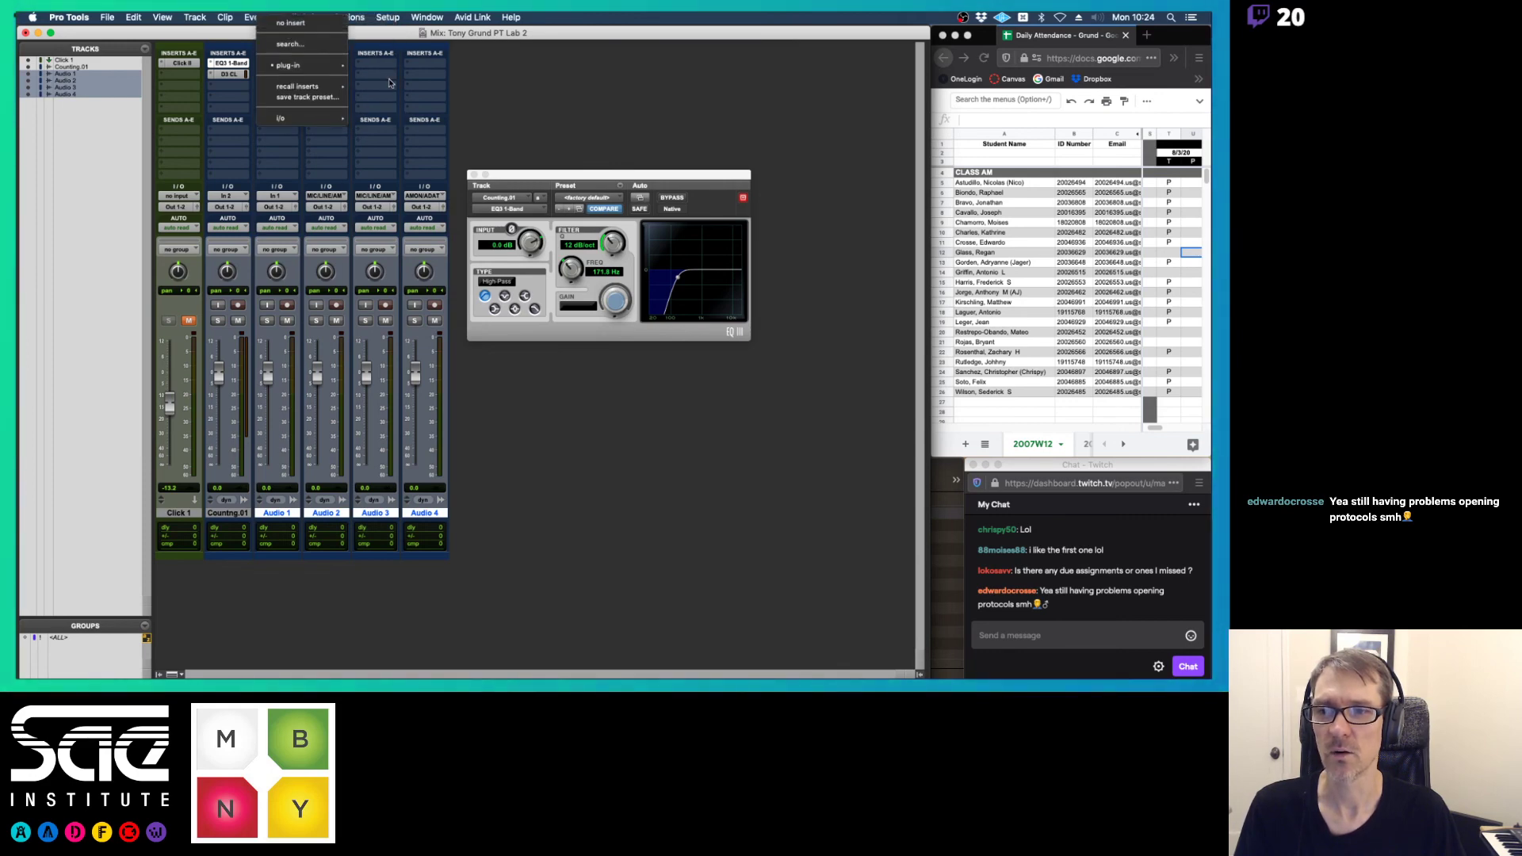
key("Escape")
left_click(279, 63)
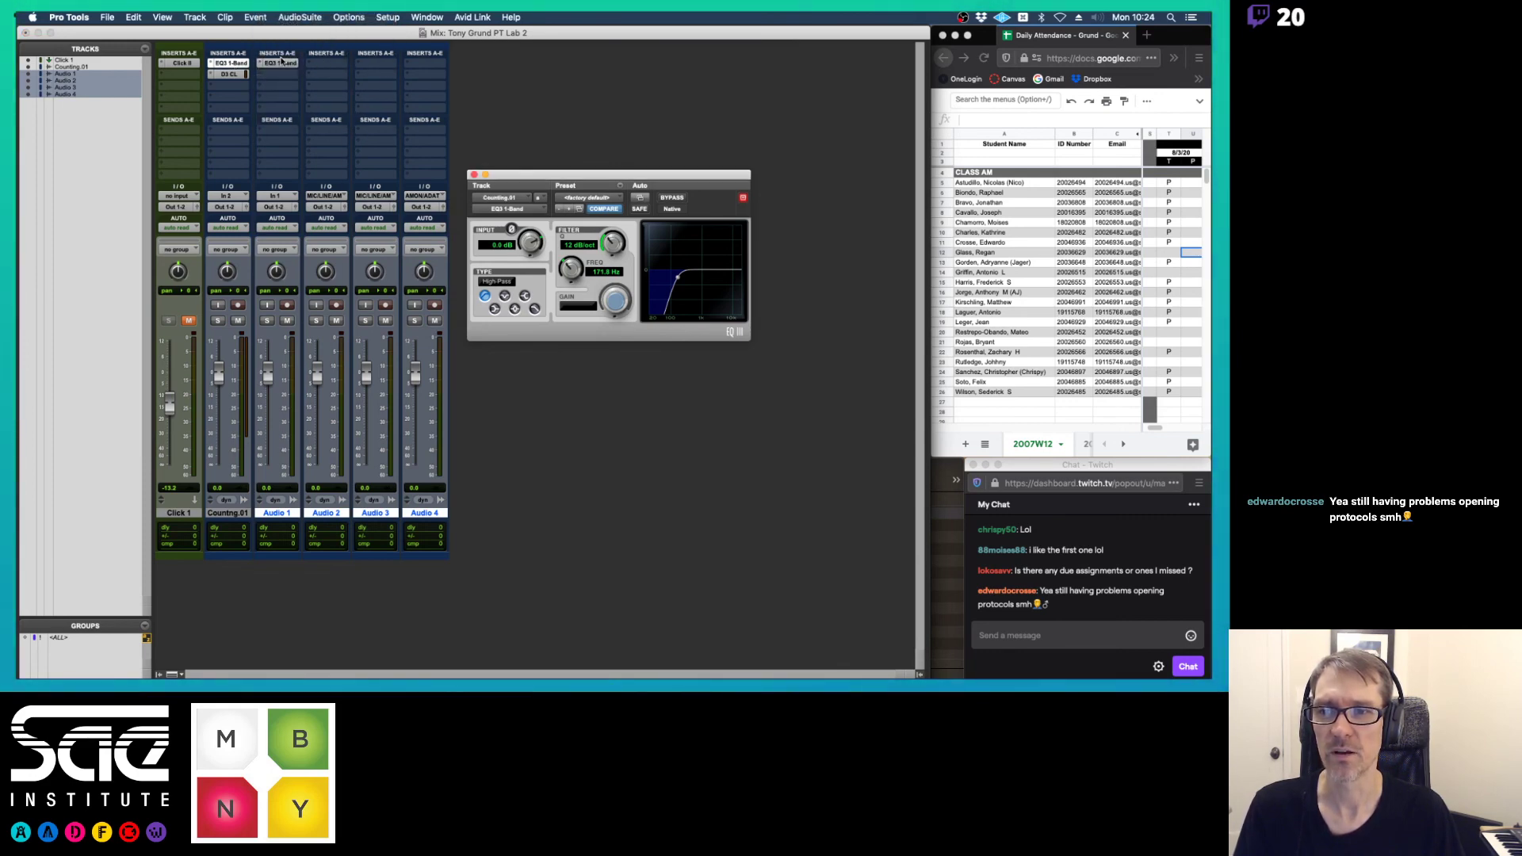
left_click(261, 64)
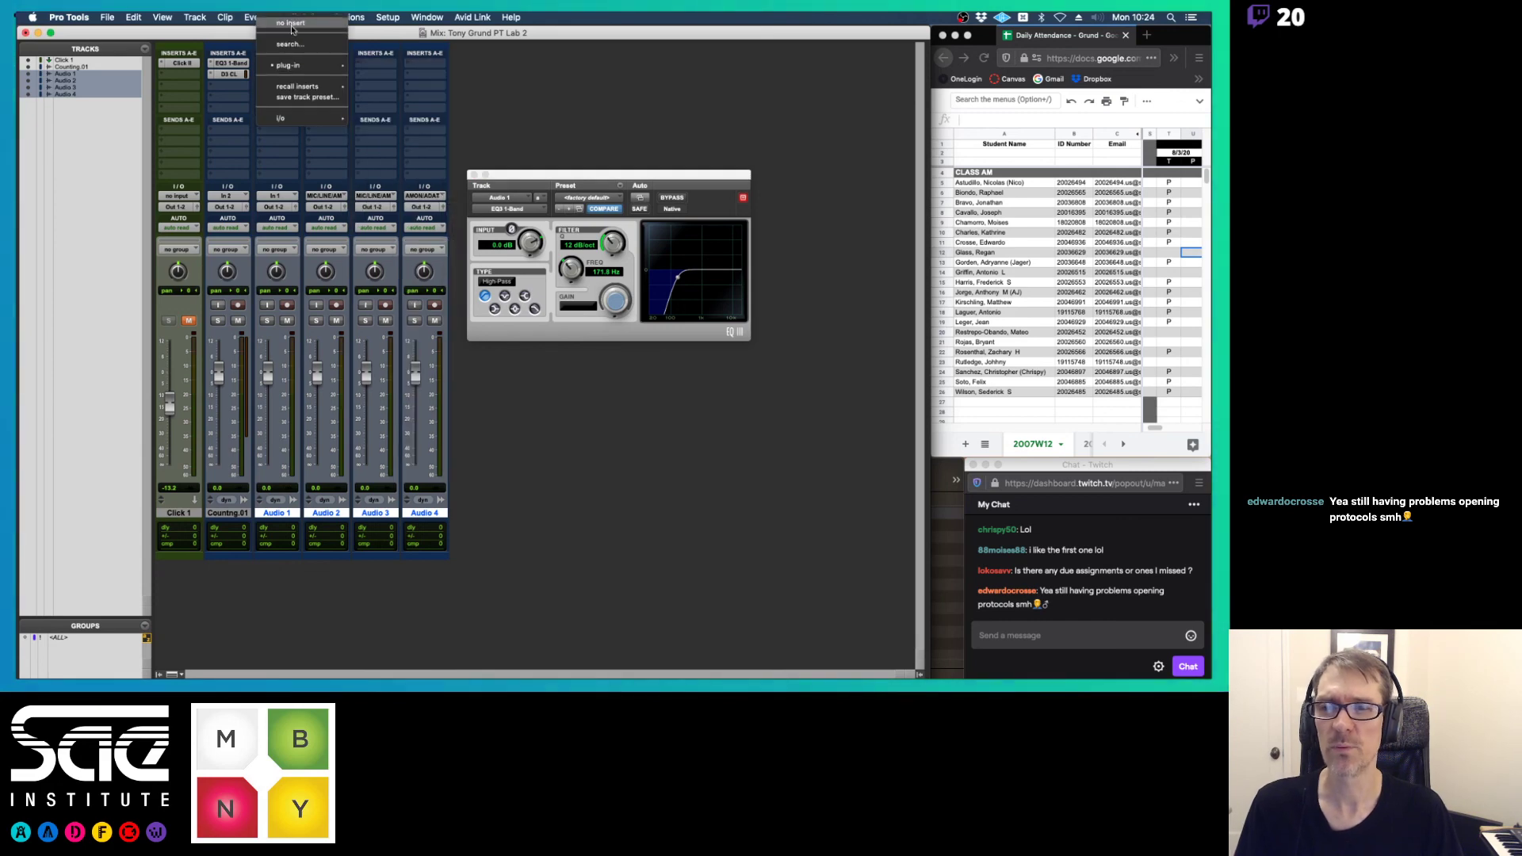
left_click(290, 23)
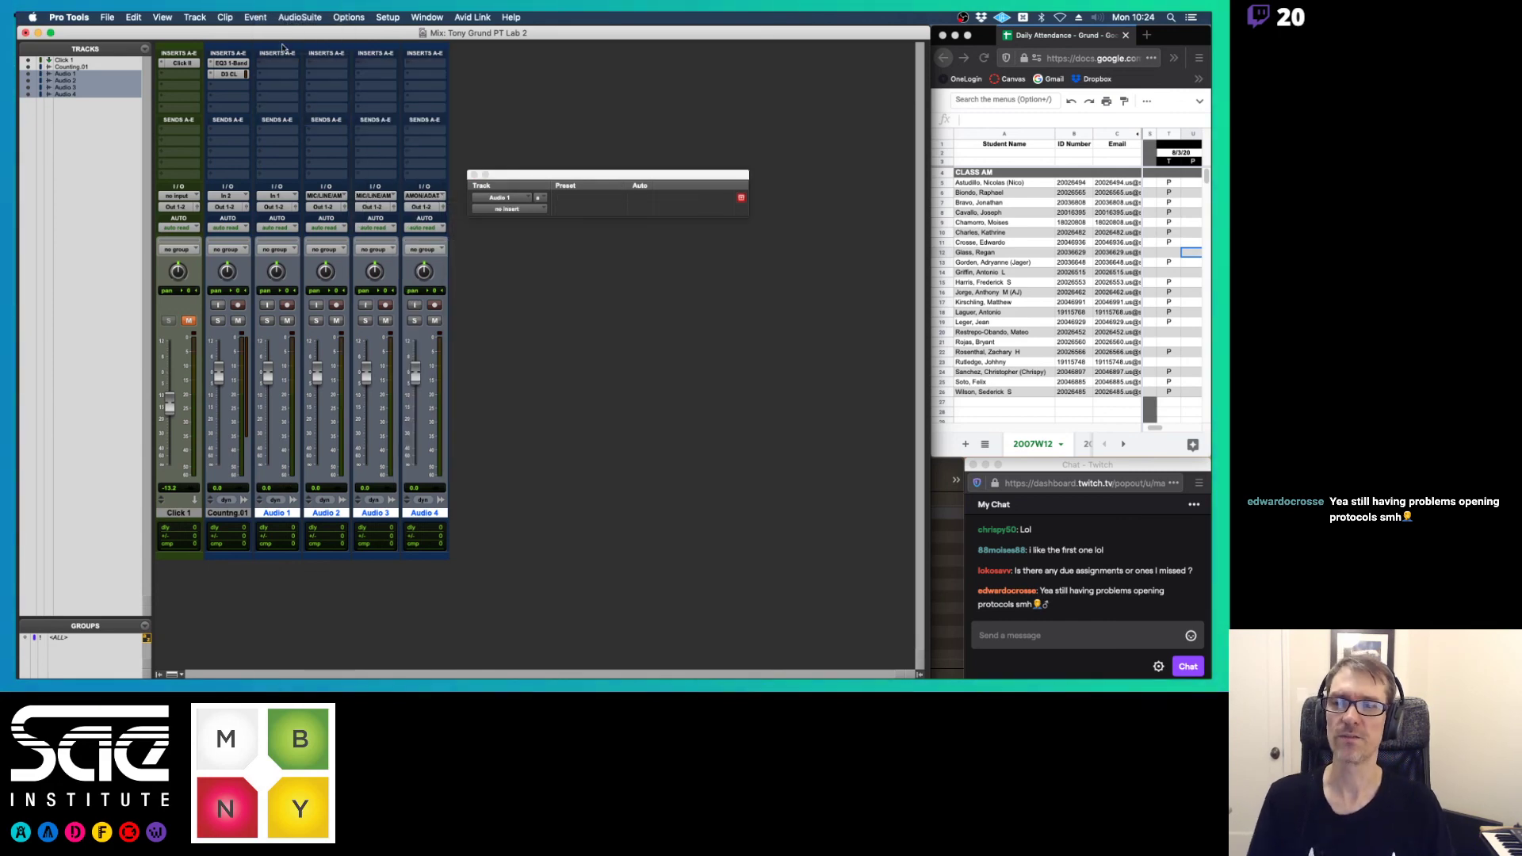
- Insert the mono EQ3 1-Band in the fourth insert slot of all tracks at once and view its settings on Audio 4, 3 and 2
left_click(235, 97)
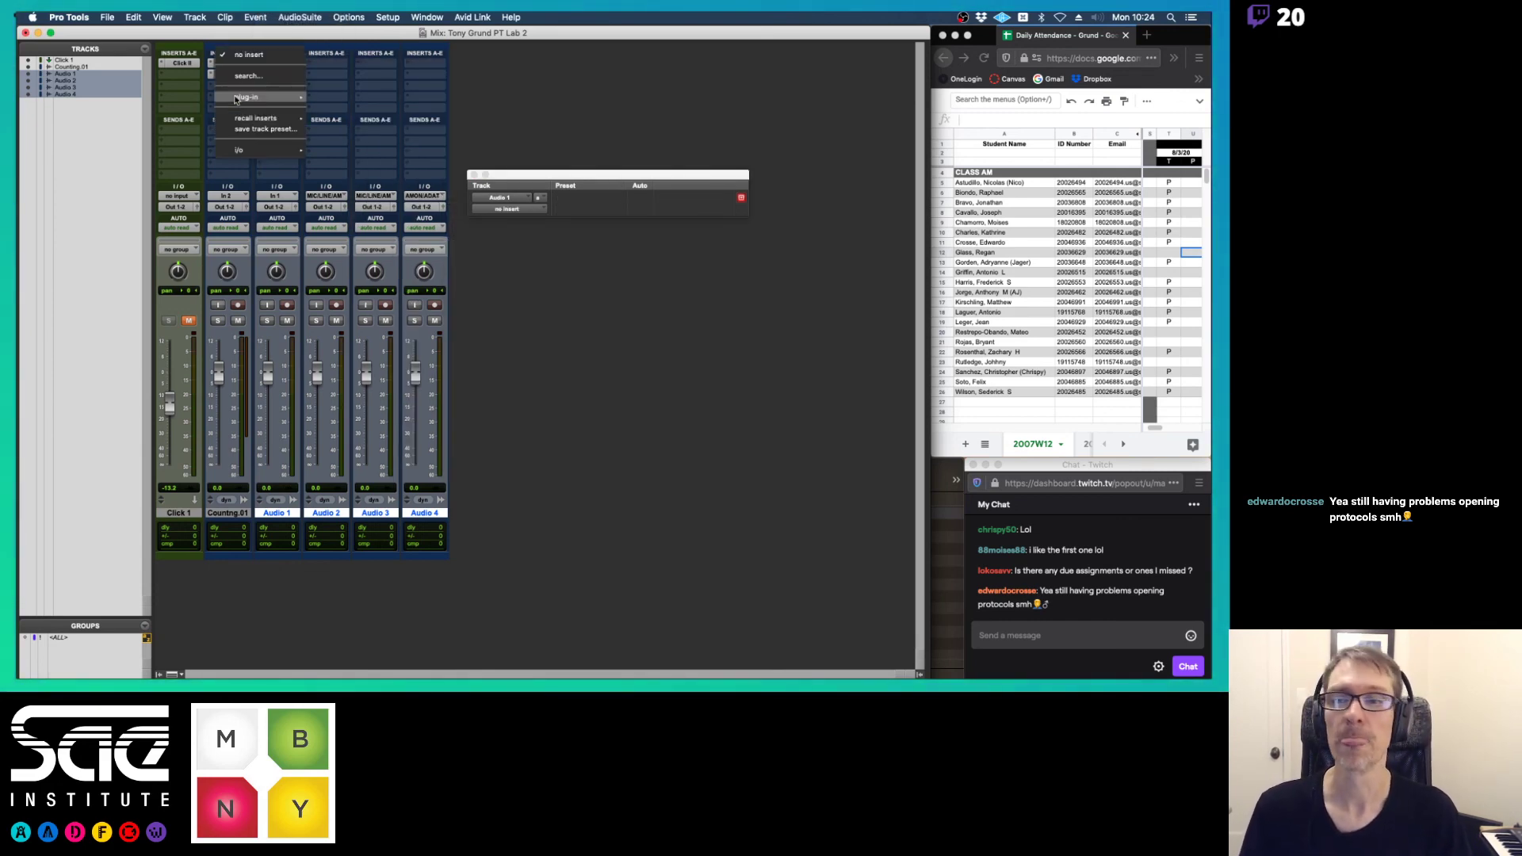
mouse_move(262, 96)
mouse_move(346, 103)
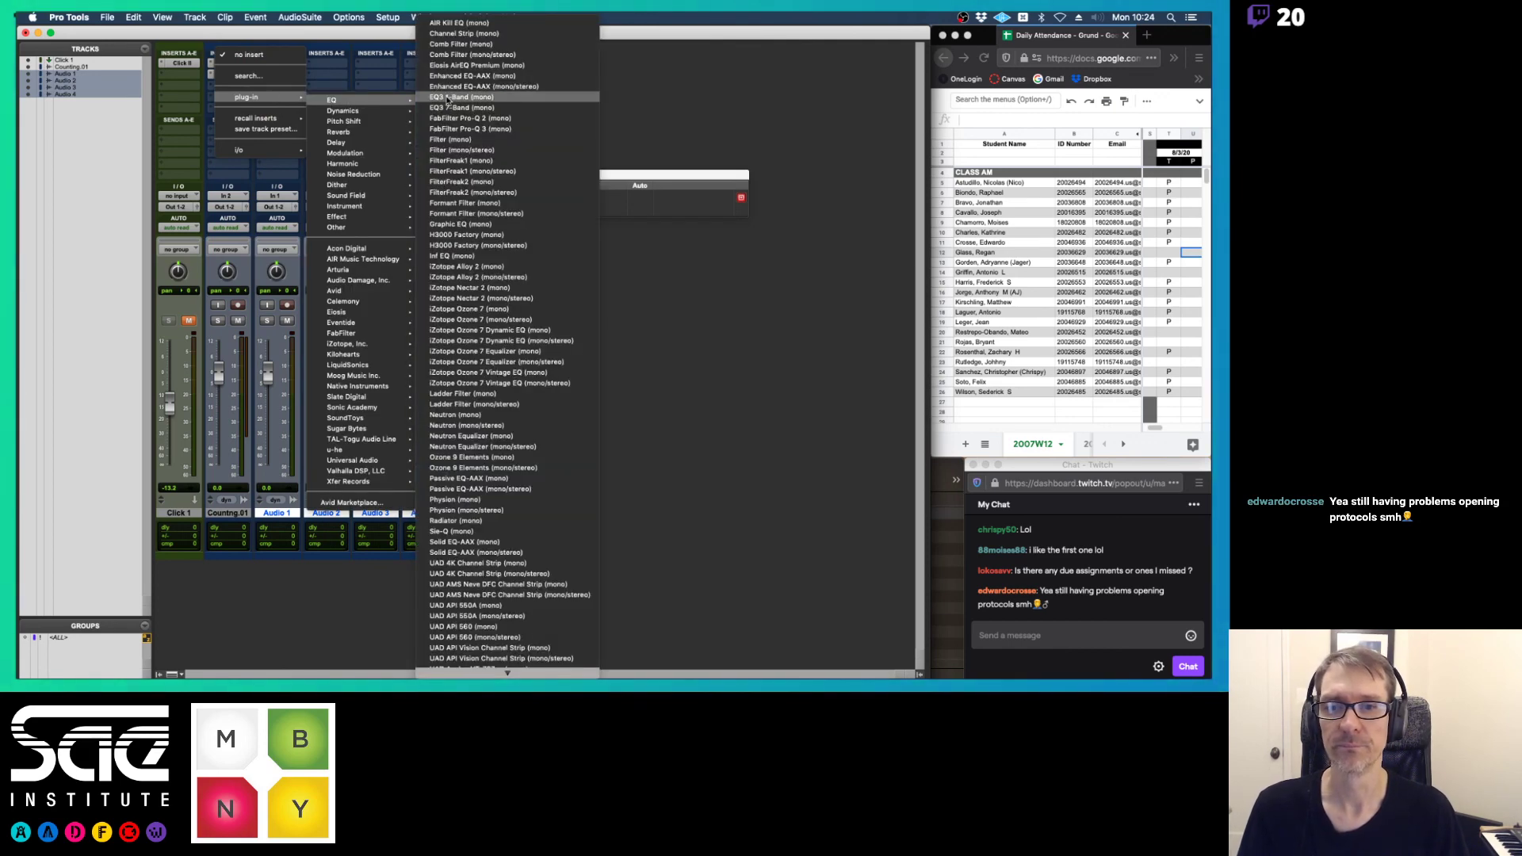
left_click(449, 101, "alt")
left_click(428, 97)
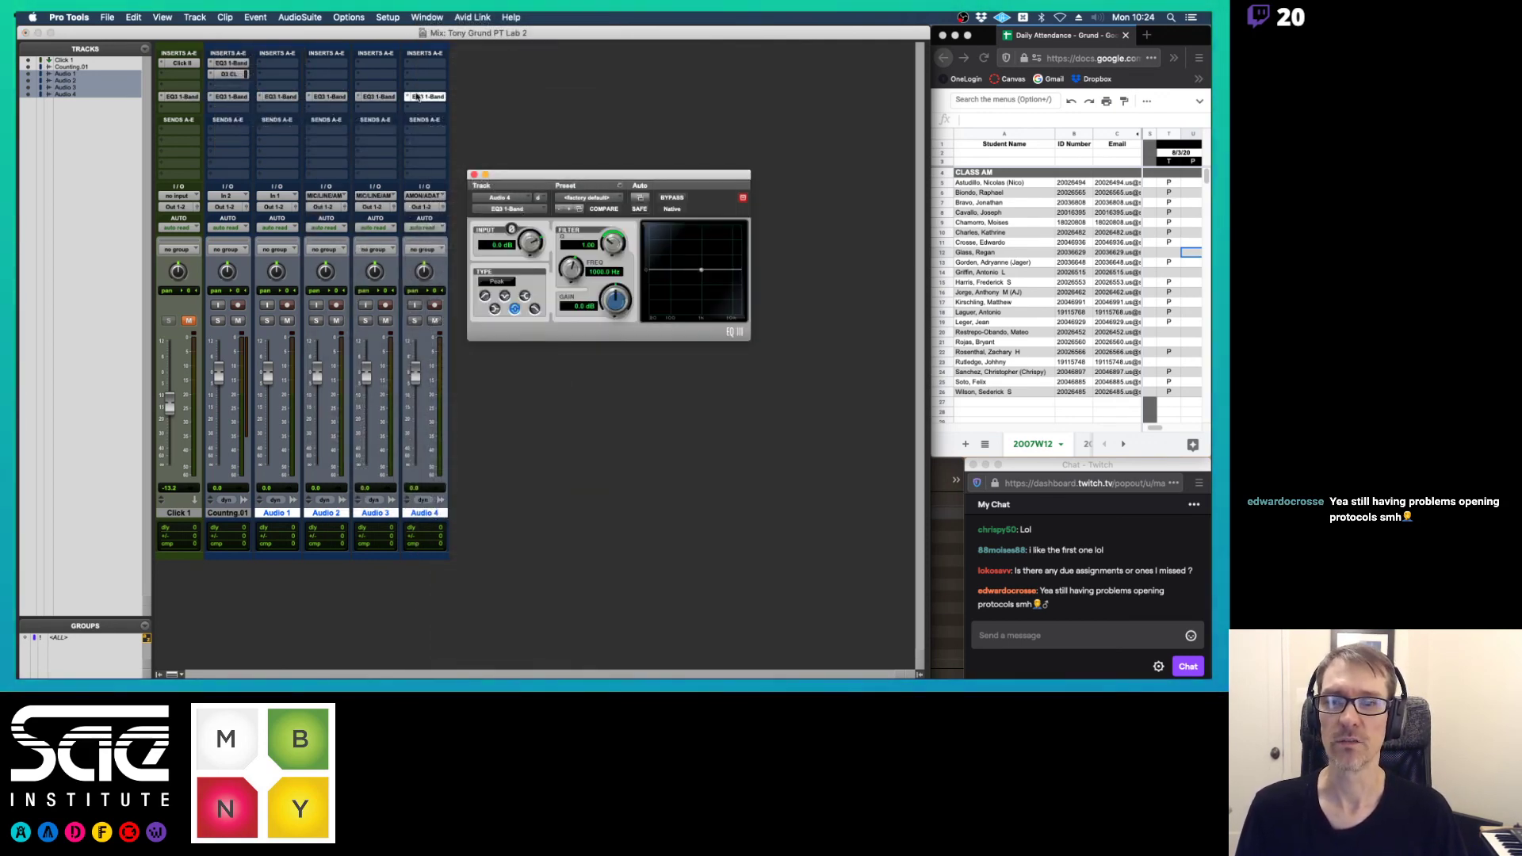
left_click(382, 98)
left_click(323, 98)
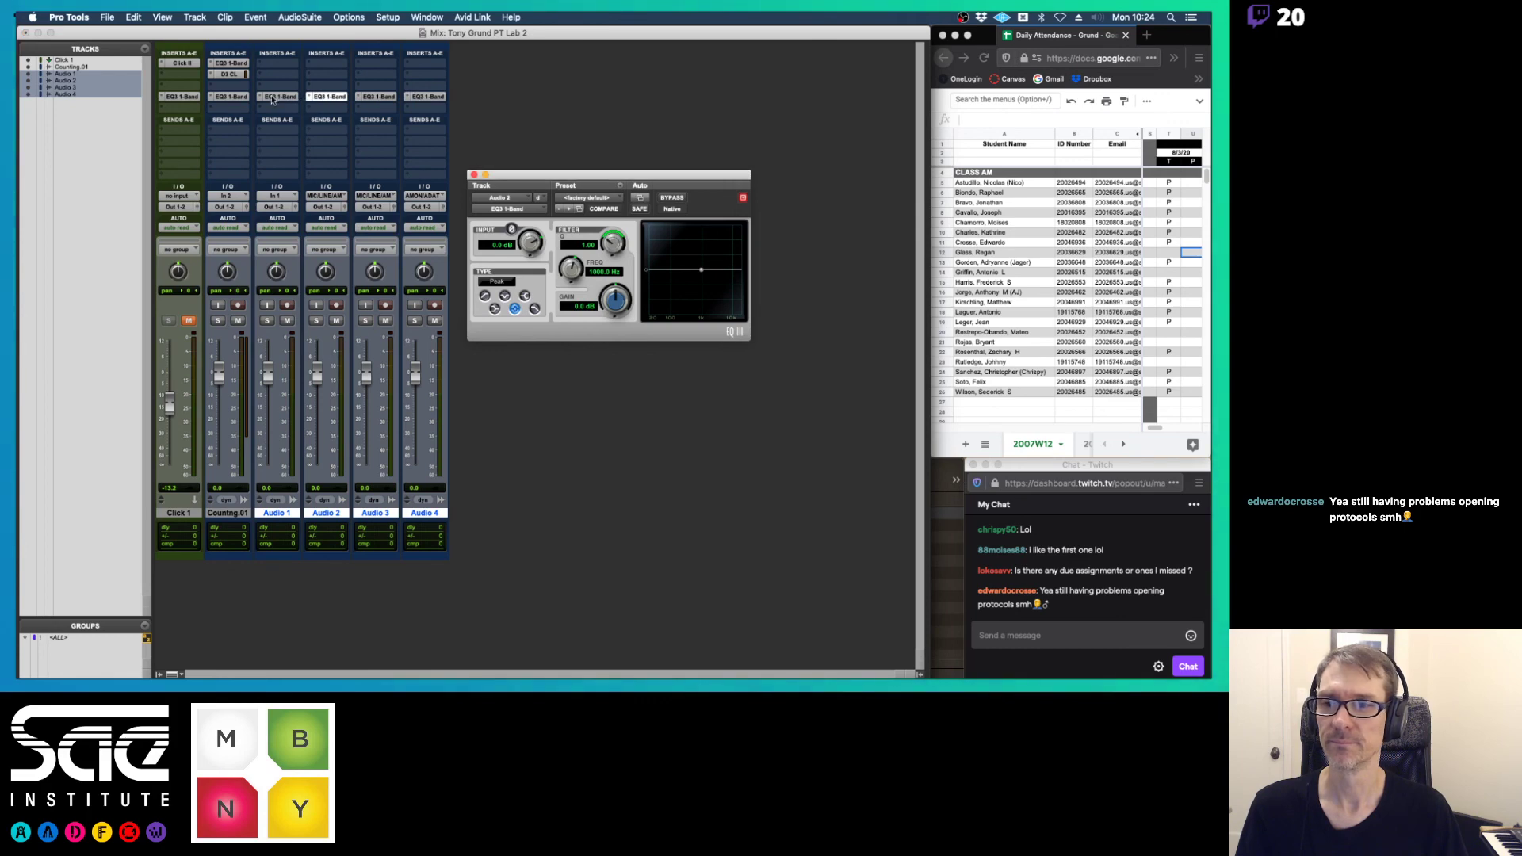
- Remove the EQ3 1-Band from the fourth insert slot of all tracks at once
left_click(276, 96)
left_click(215, 96)
left_click(239, 56)
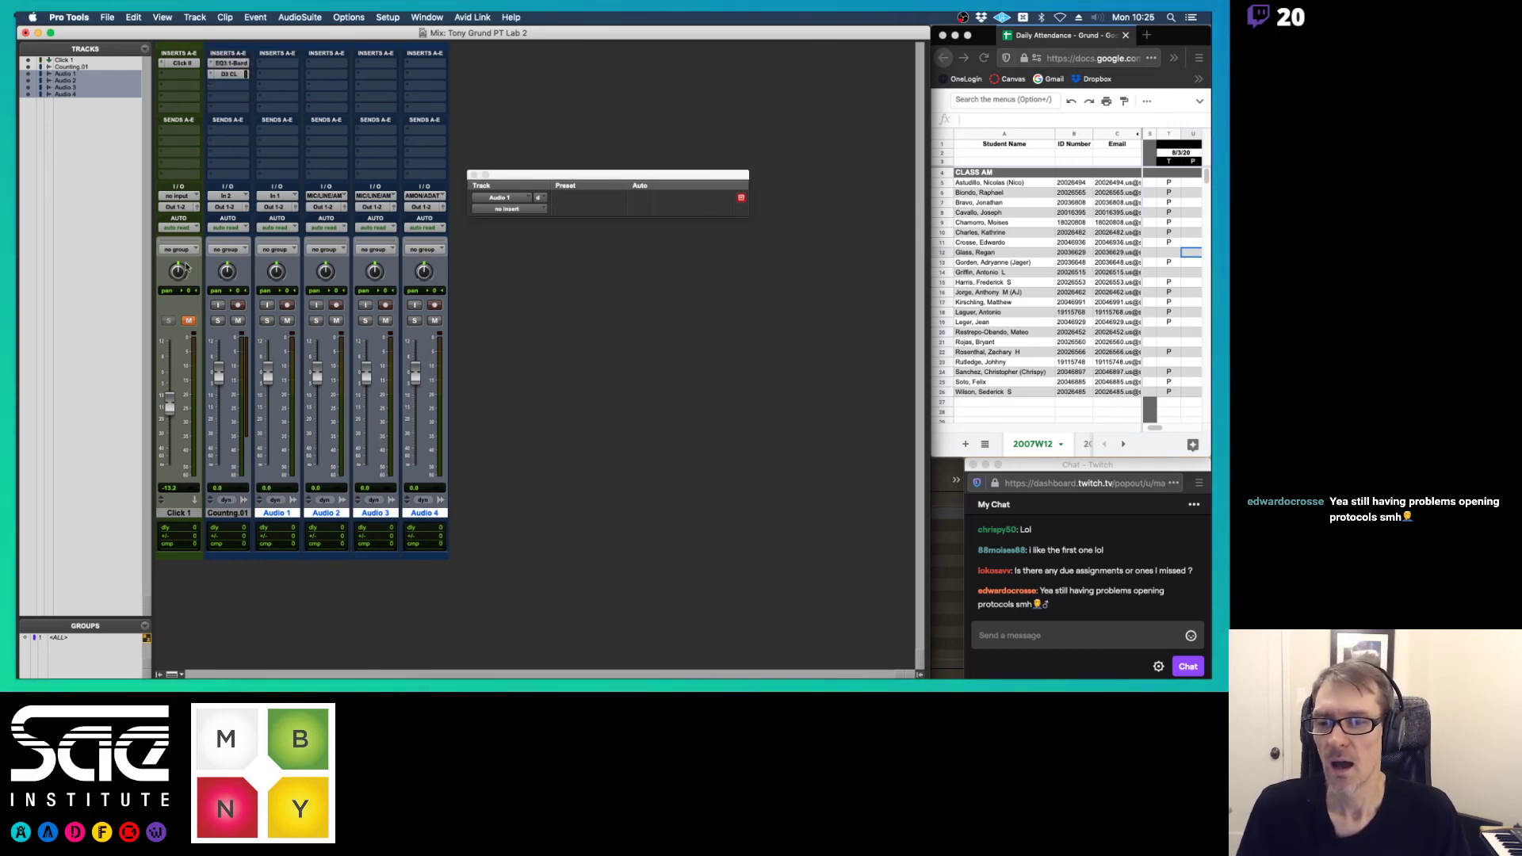
- Pan Audio 1 to Audio 4 away from centre and offset their faders, with Audio 4 at about -12.1 dB
left_click_drag(276, 272, 322, 302)
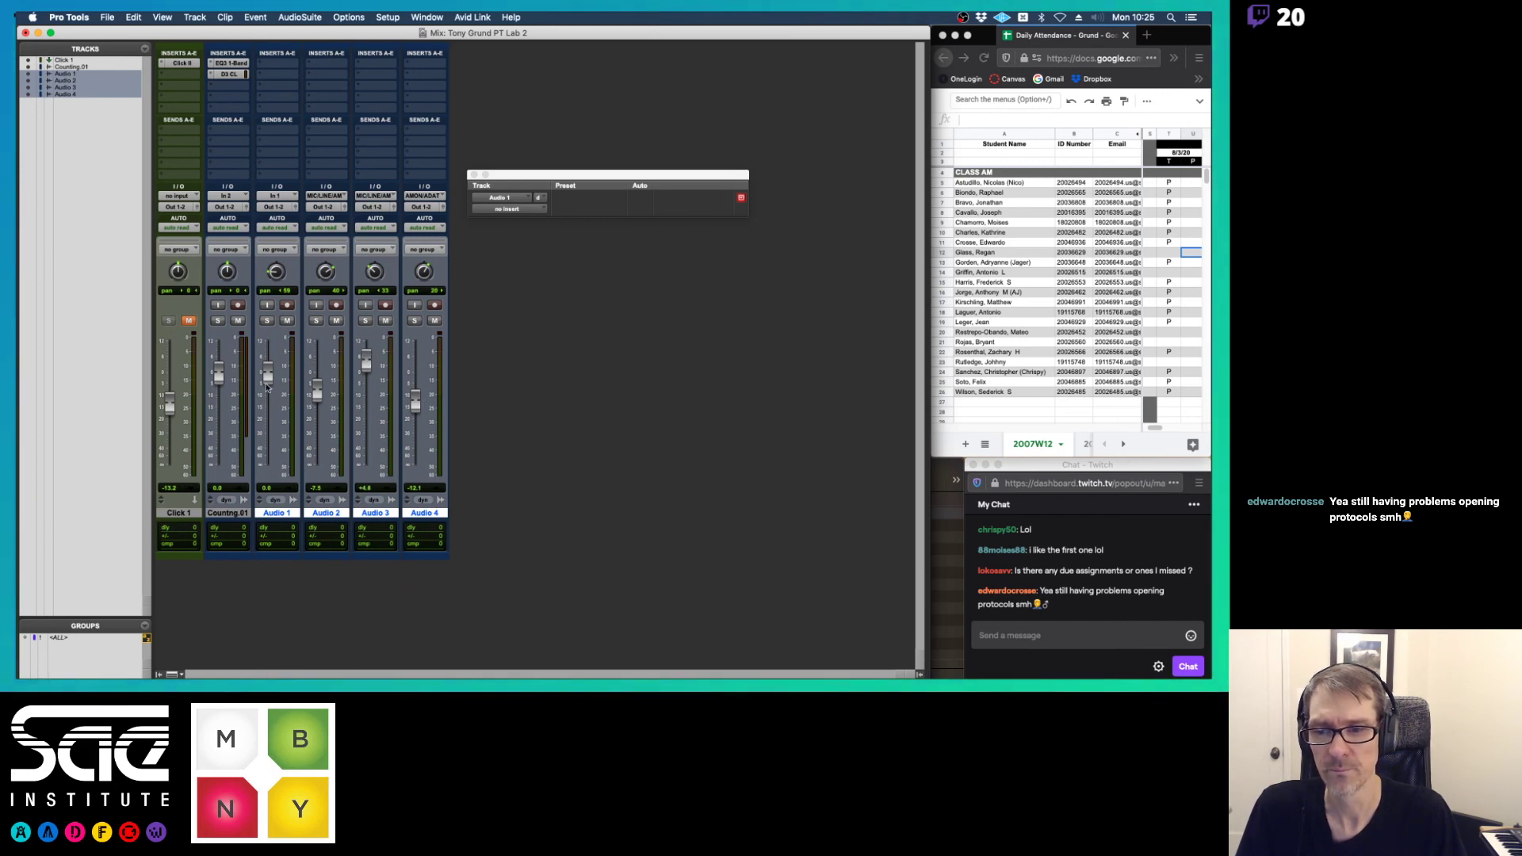
left_click_drag(268, 371, 265, 419)
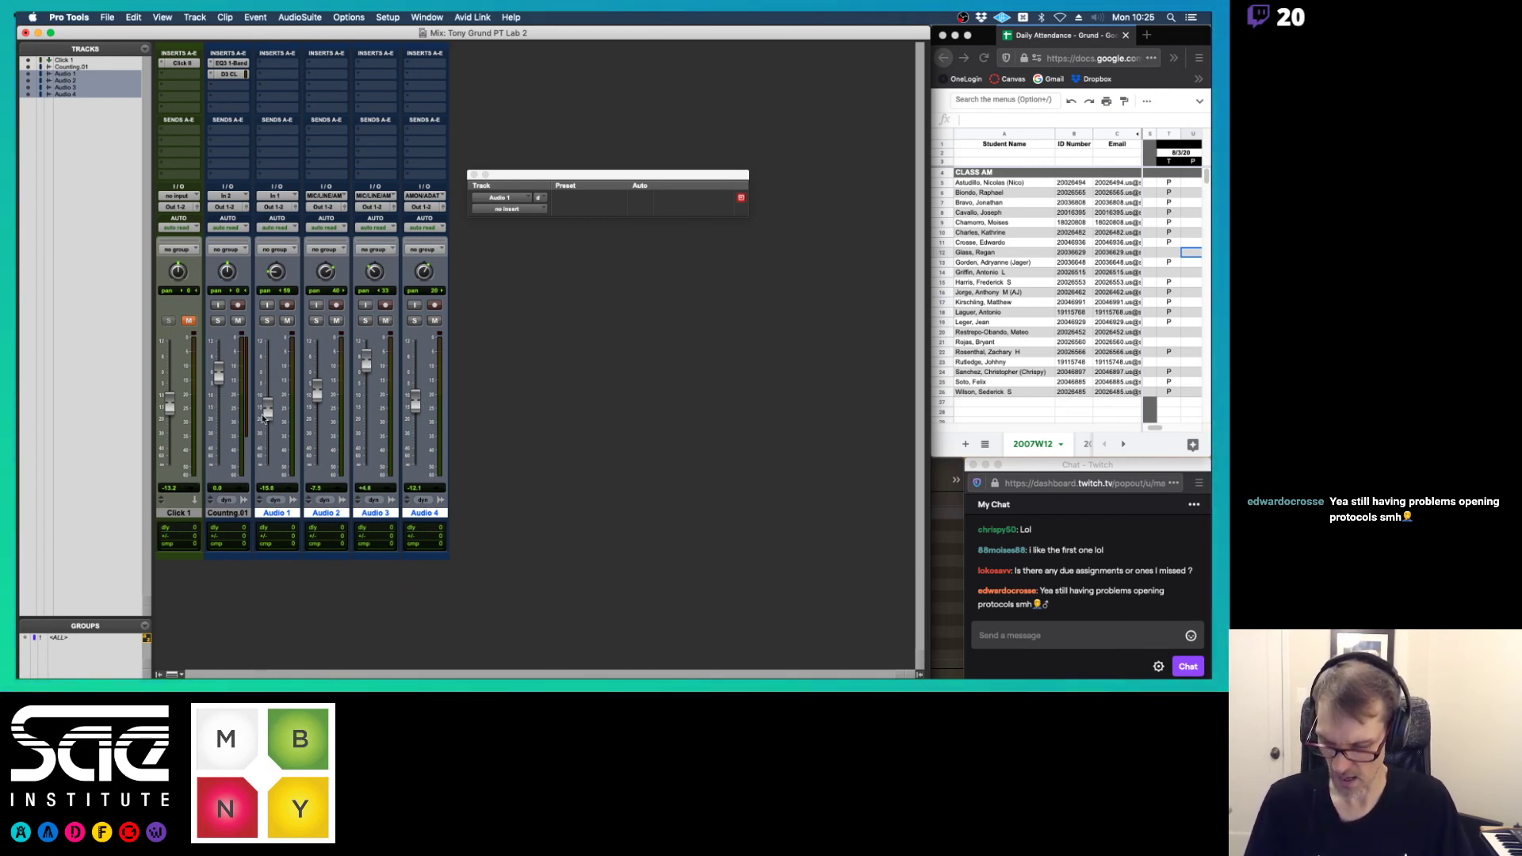
- Reset the faders of Audio 1 to Audio 4 to 0 dB and their pans to centre
left_click(266, 408, "alt")
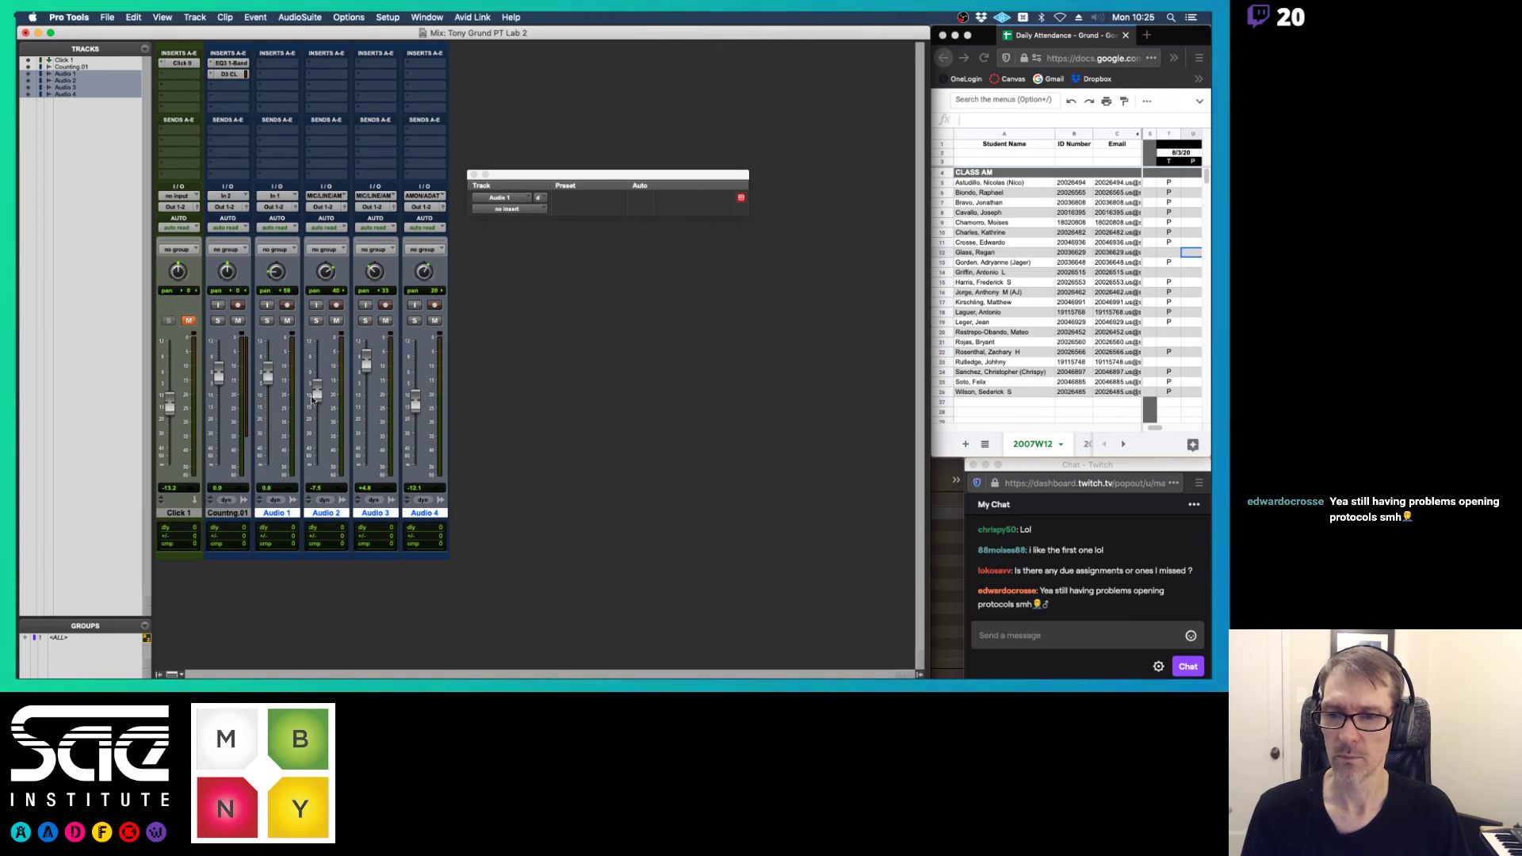
left_click(318, 394, "alt")
left_click(366, 362, "alt")
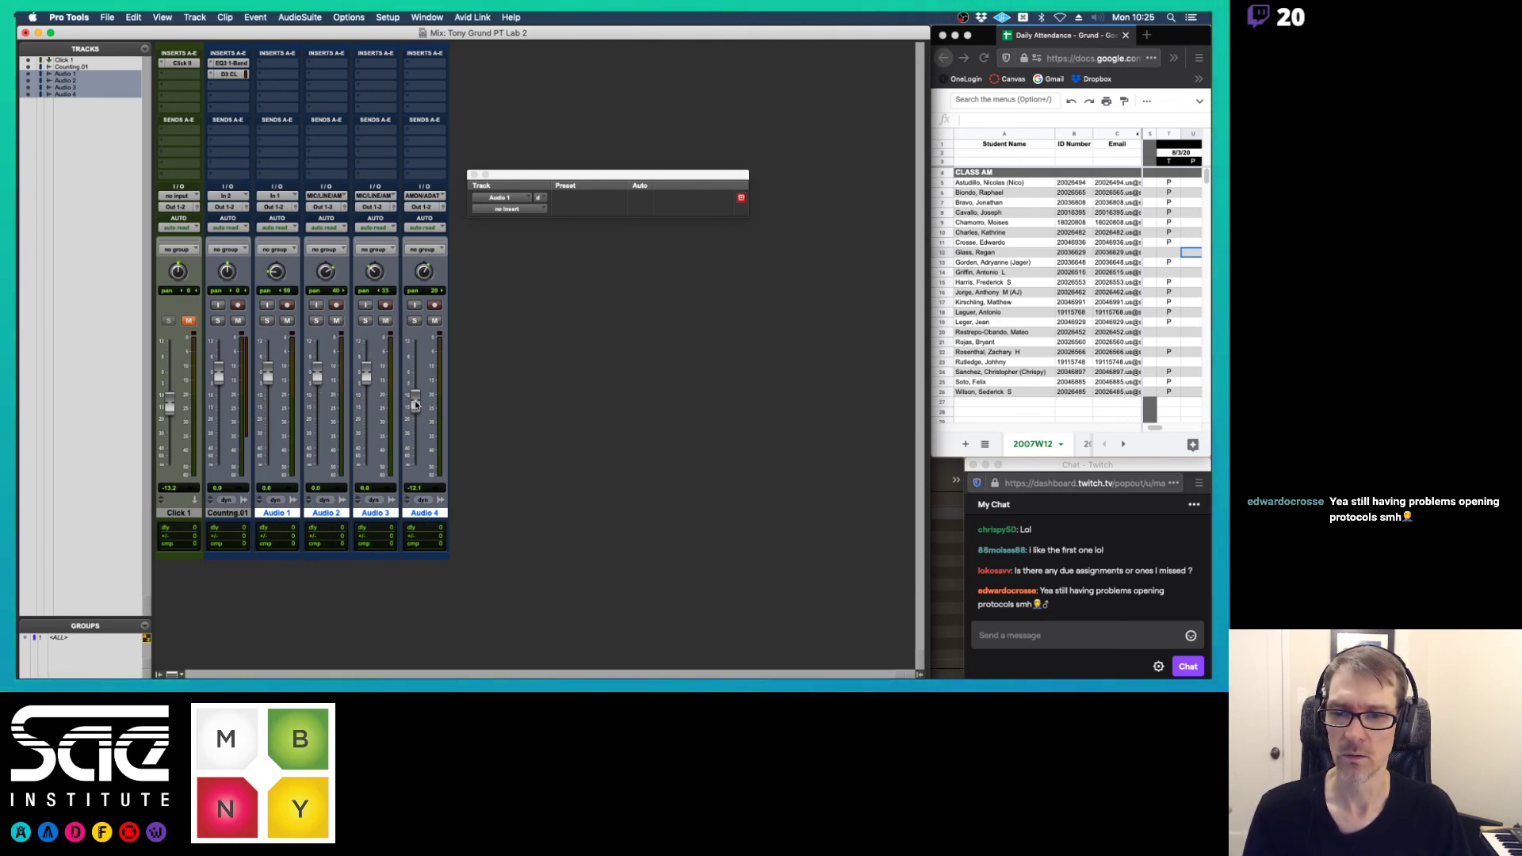
left_click(416, 402, "alt")
left_click(374, 272, "alt")
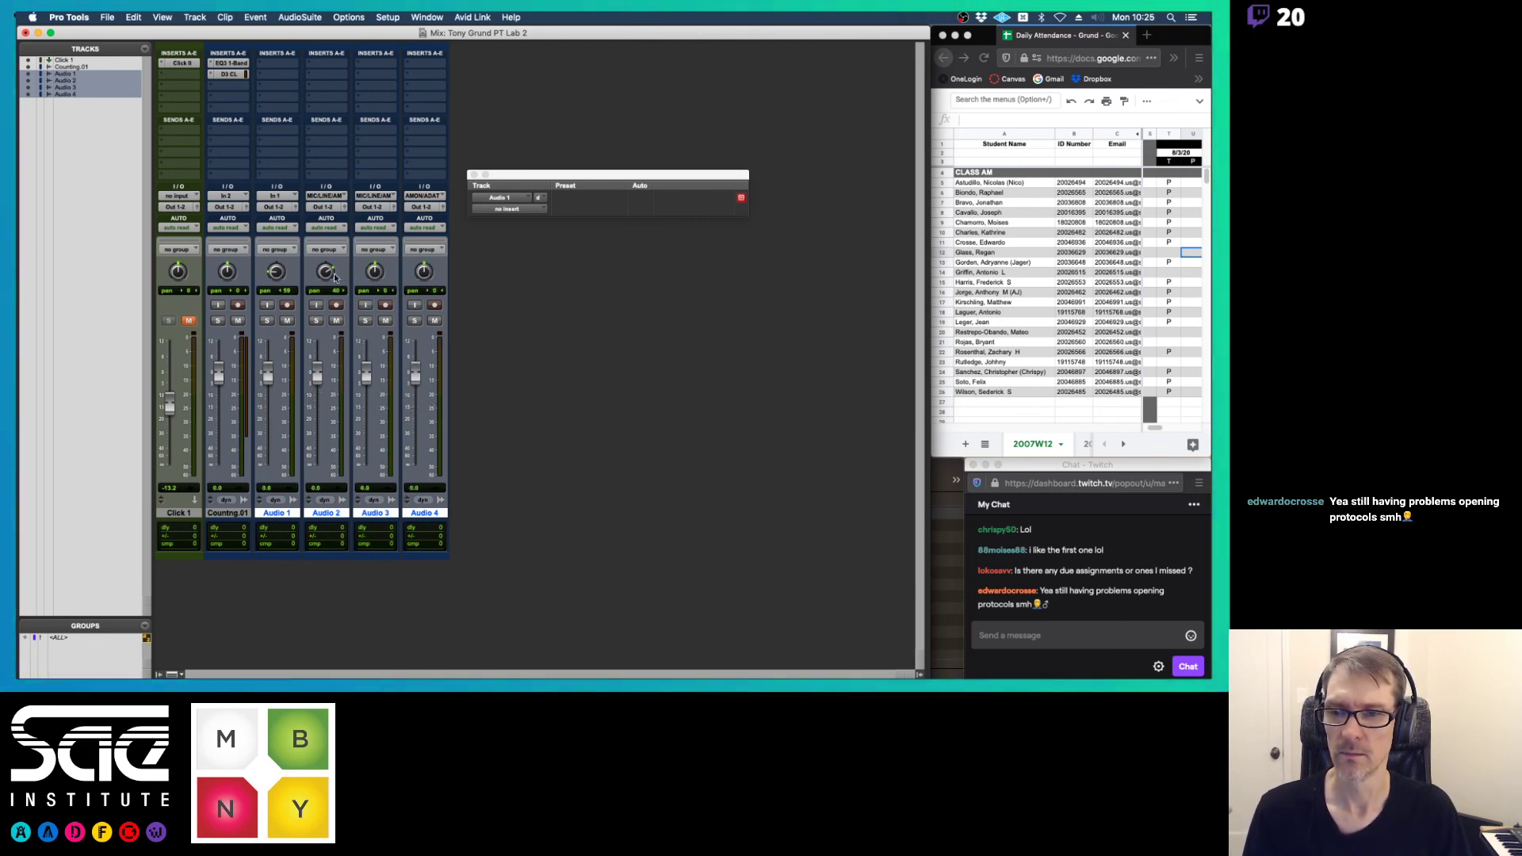
left_click(325, 272, "alt")
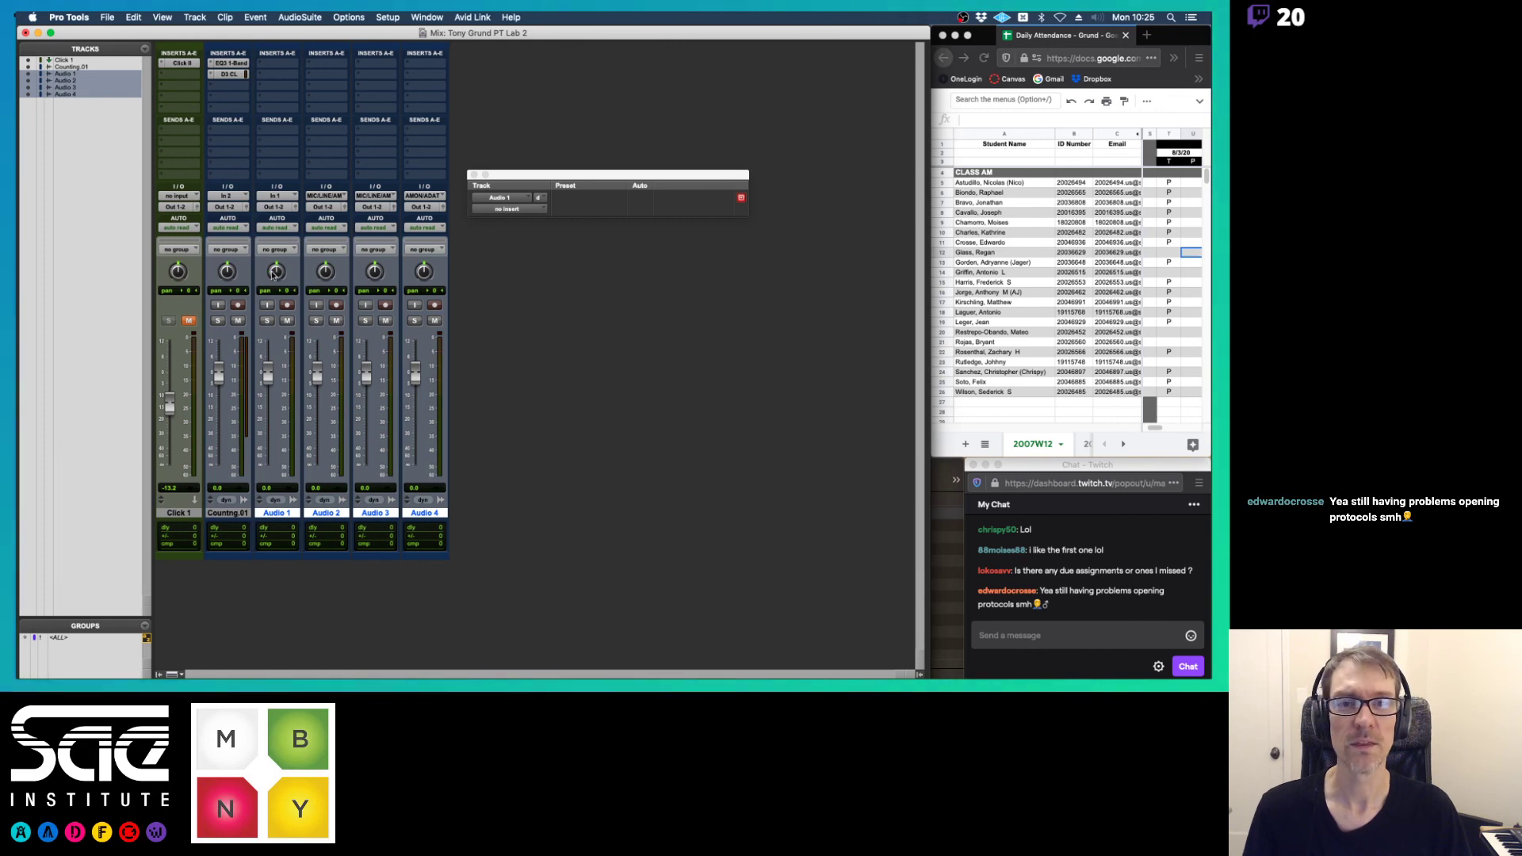
- Pan Audio 1–4 alternately left and right by about 52, 49, 43 and 41, and offset their faders, Audio 1 to about -3.6 dB
left_click_drag(273, 275, 275, 295)
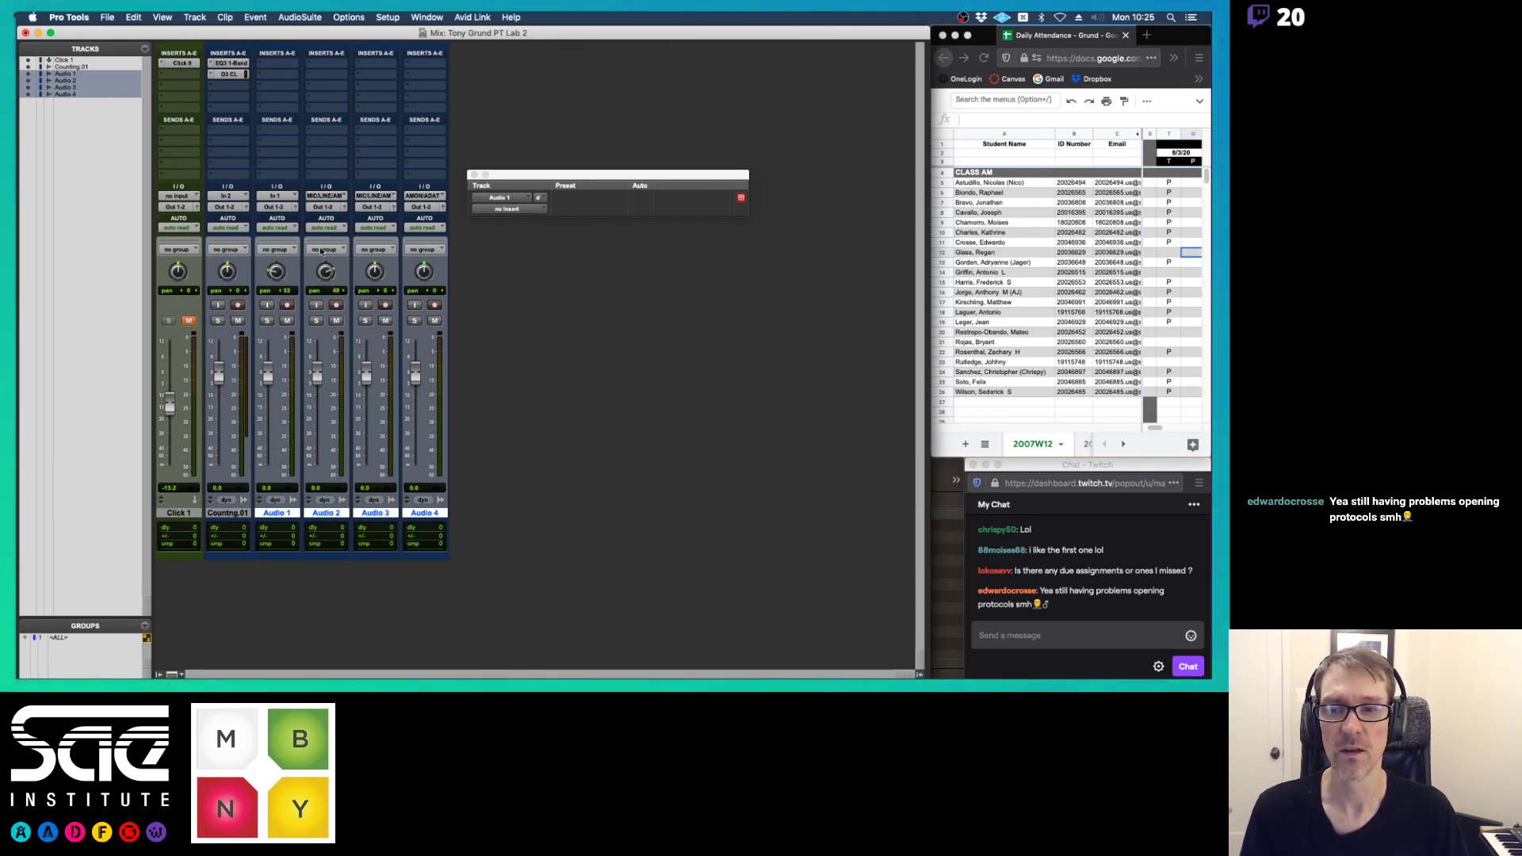
left_click_drag(379, 272, 427, 256)
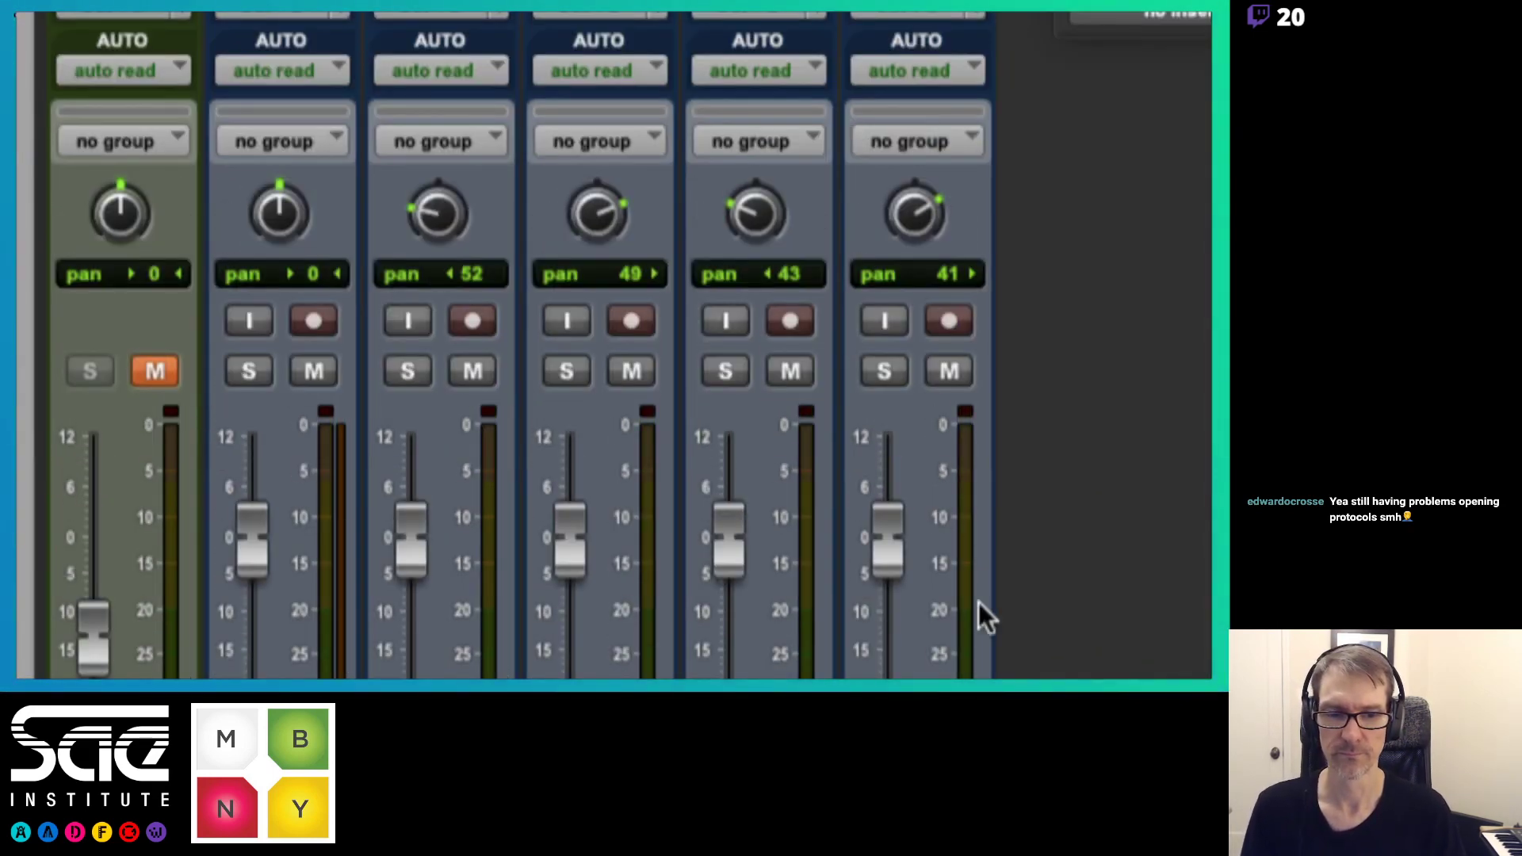
left_click_drag(411, 561, 416, 588)
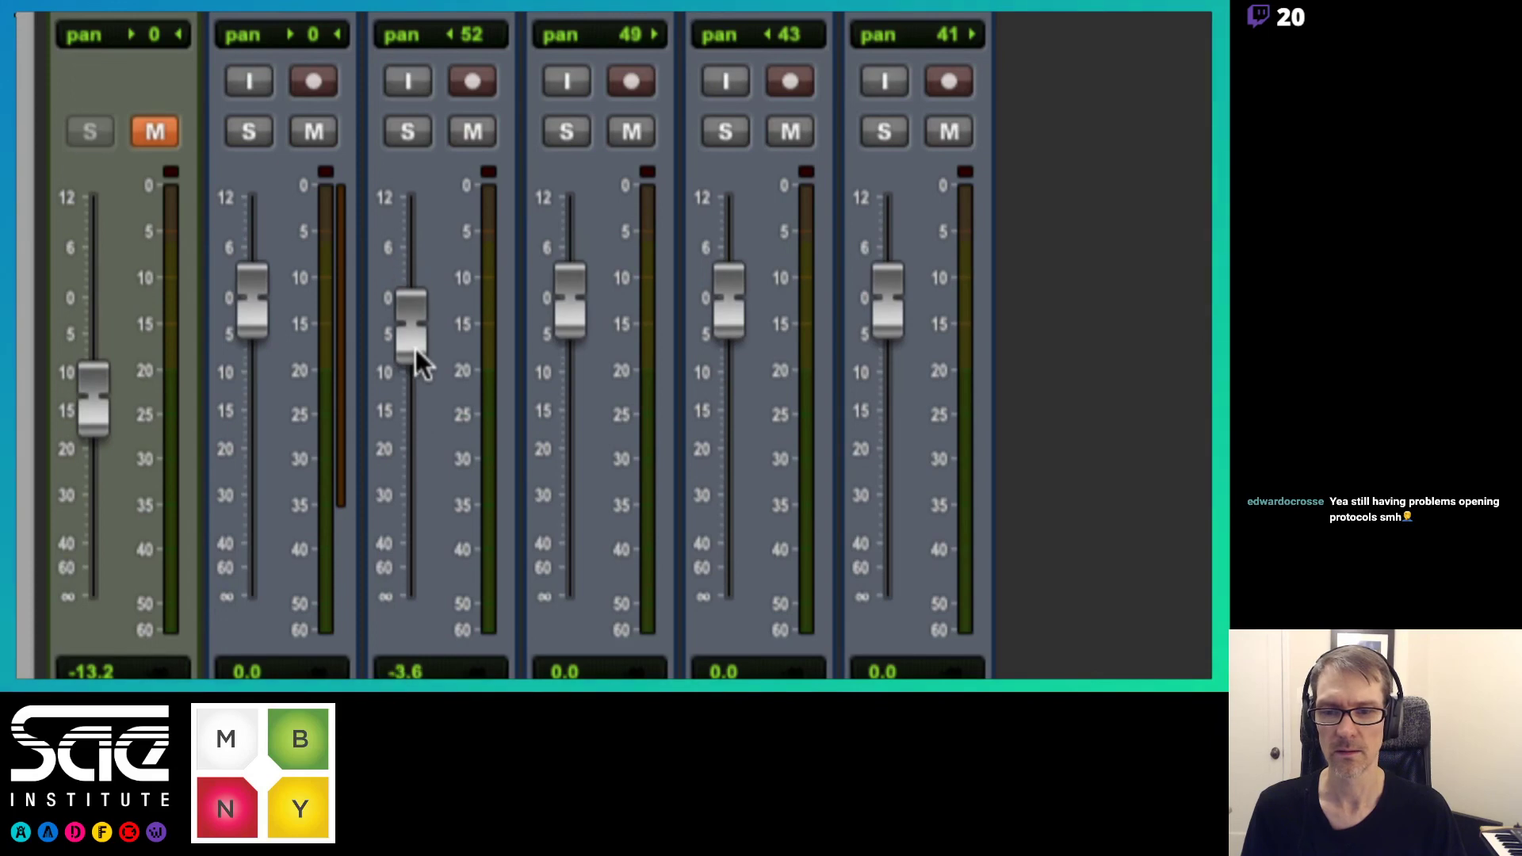
left_click_drag(542, 318, 558, 292)
left_click_drag(737, 315, 760, 402)
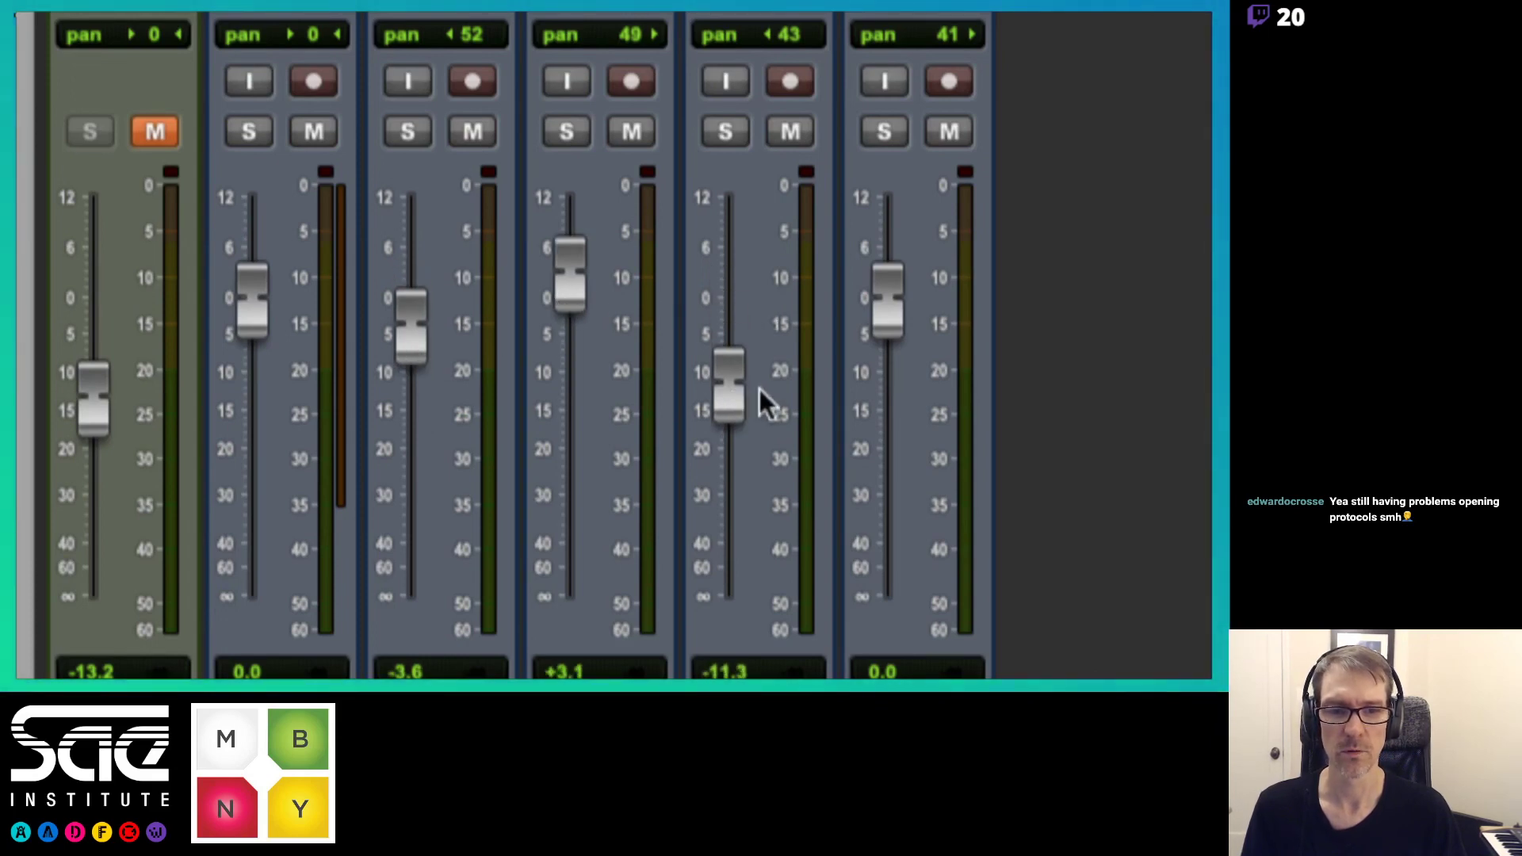
left_click_drag(904, 325, 895, 345)
- Return the faders of Audio 4, 3, 2 and 1 to their default level and recentre the pans of all four tracks
left_click(891, 336, "alt")
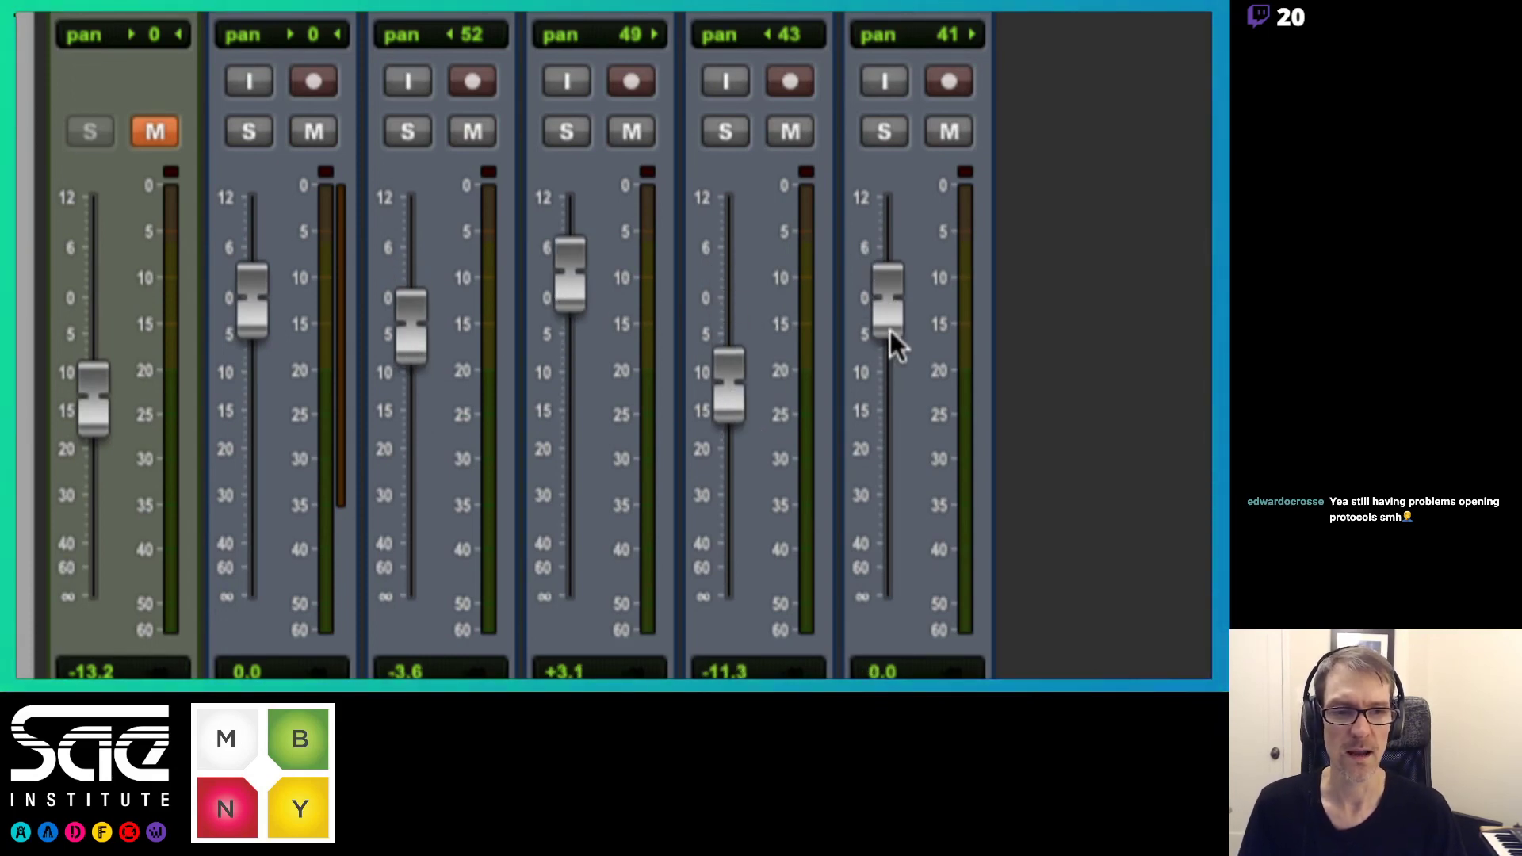
left_click(730, 397, "alt")
left_click(577, 301, "alt")
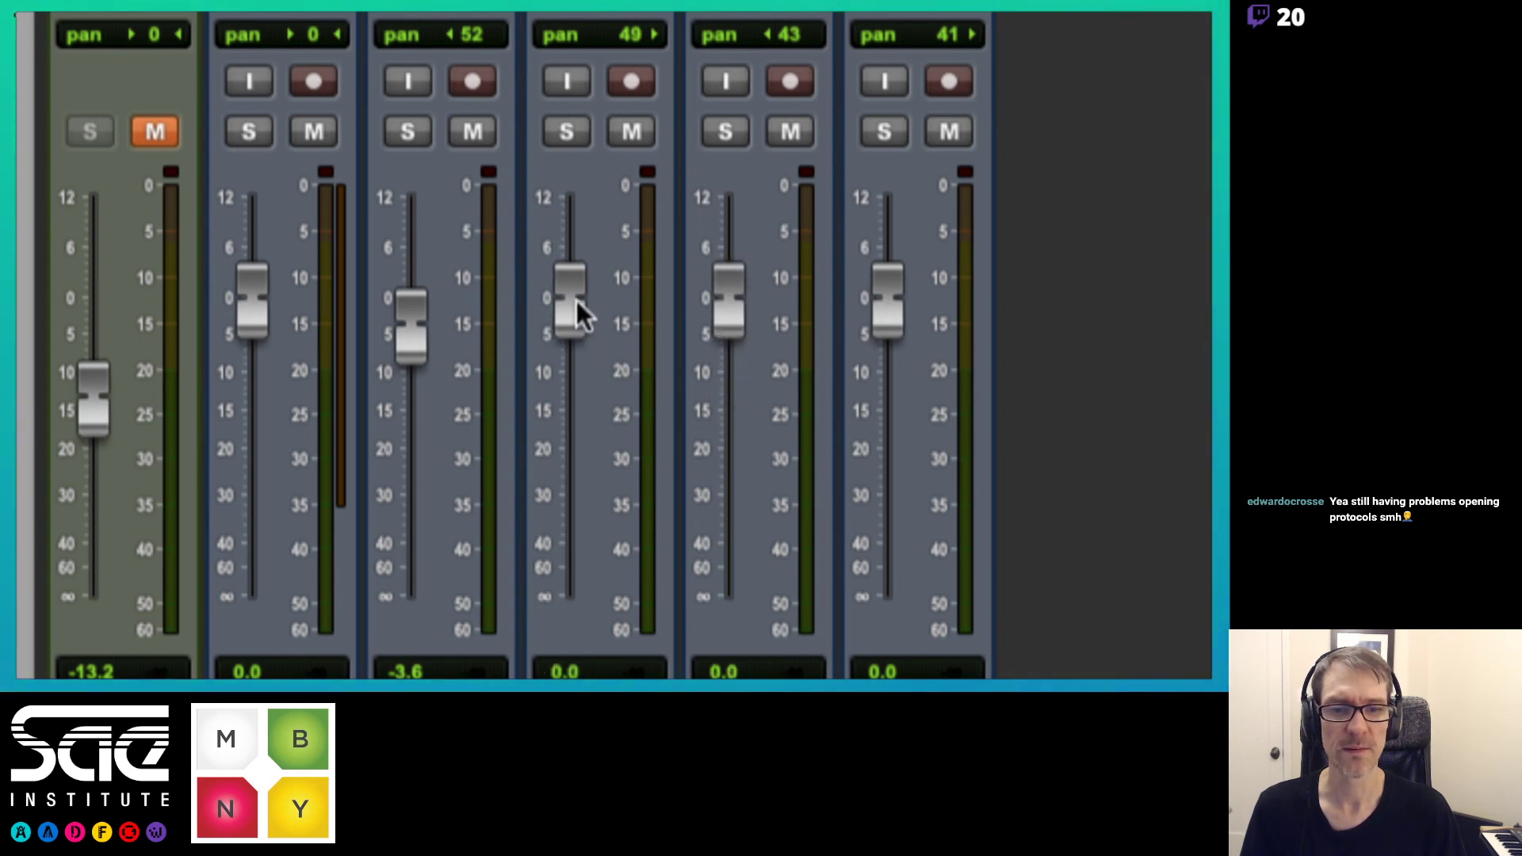
left_click(412, 325, "alt")
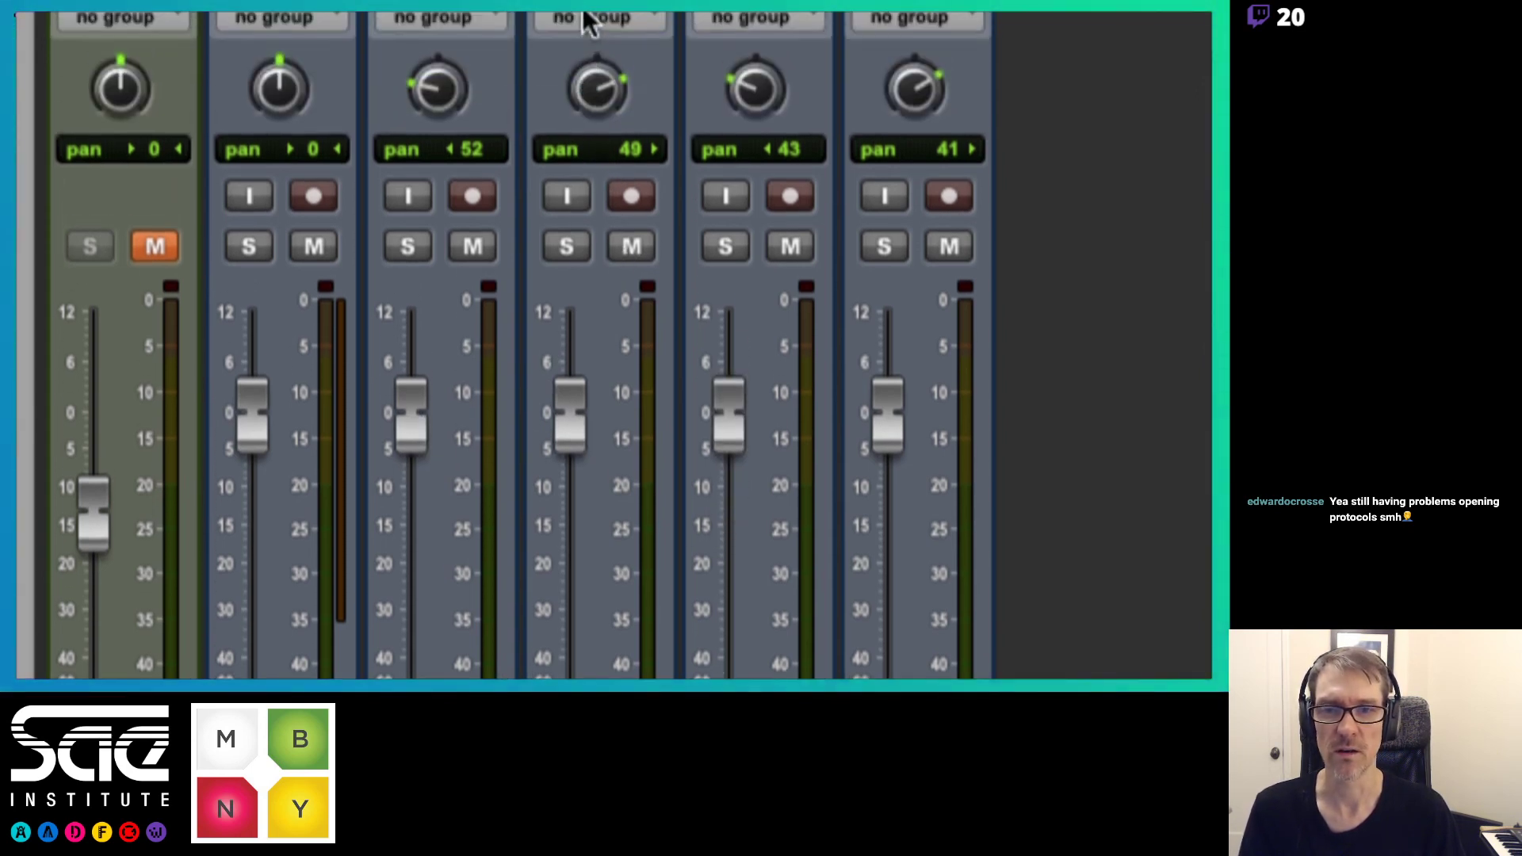
left_click(440, 129, "alt")
left_click(584, 136, "alt")
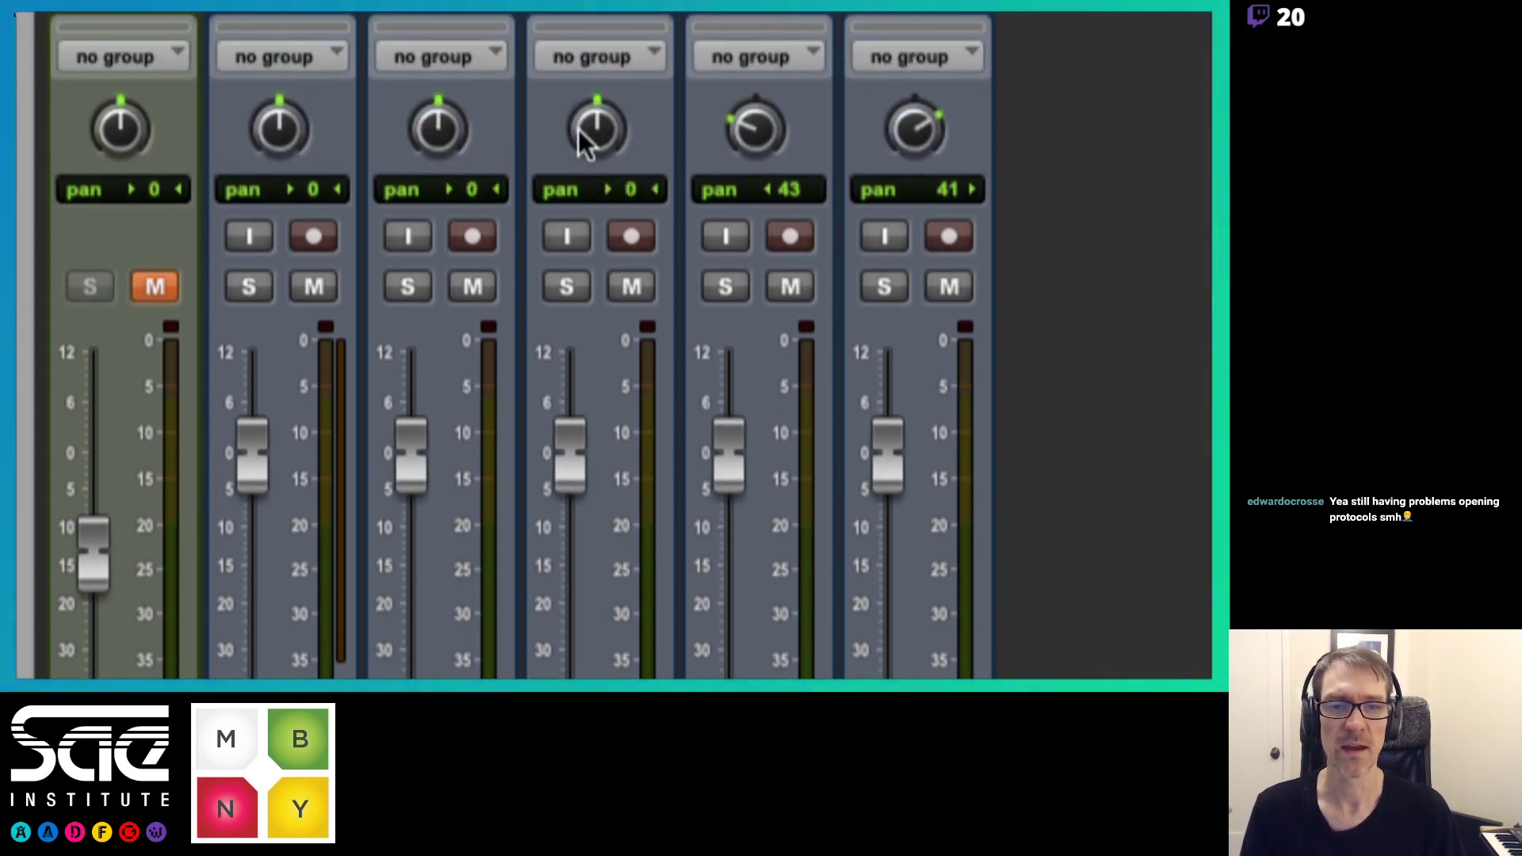
left_click(751, 129, "alt")
left_click(911, 131, "alt")
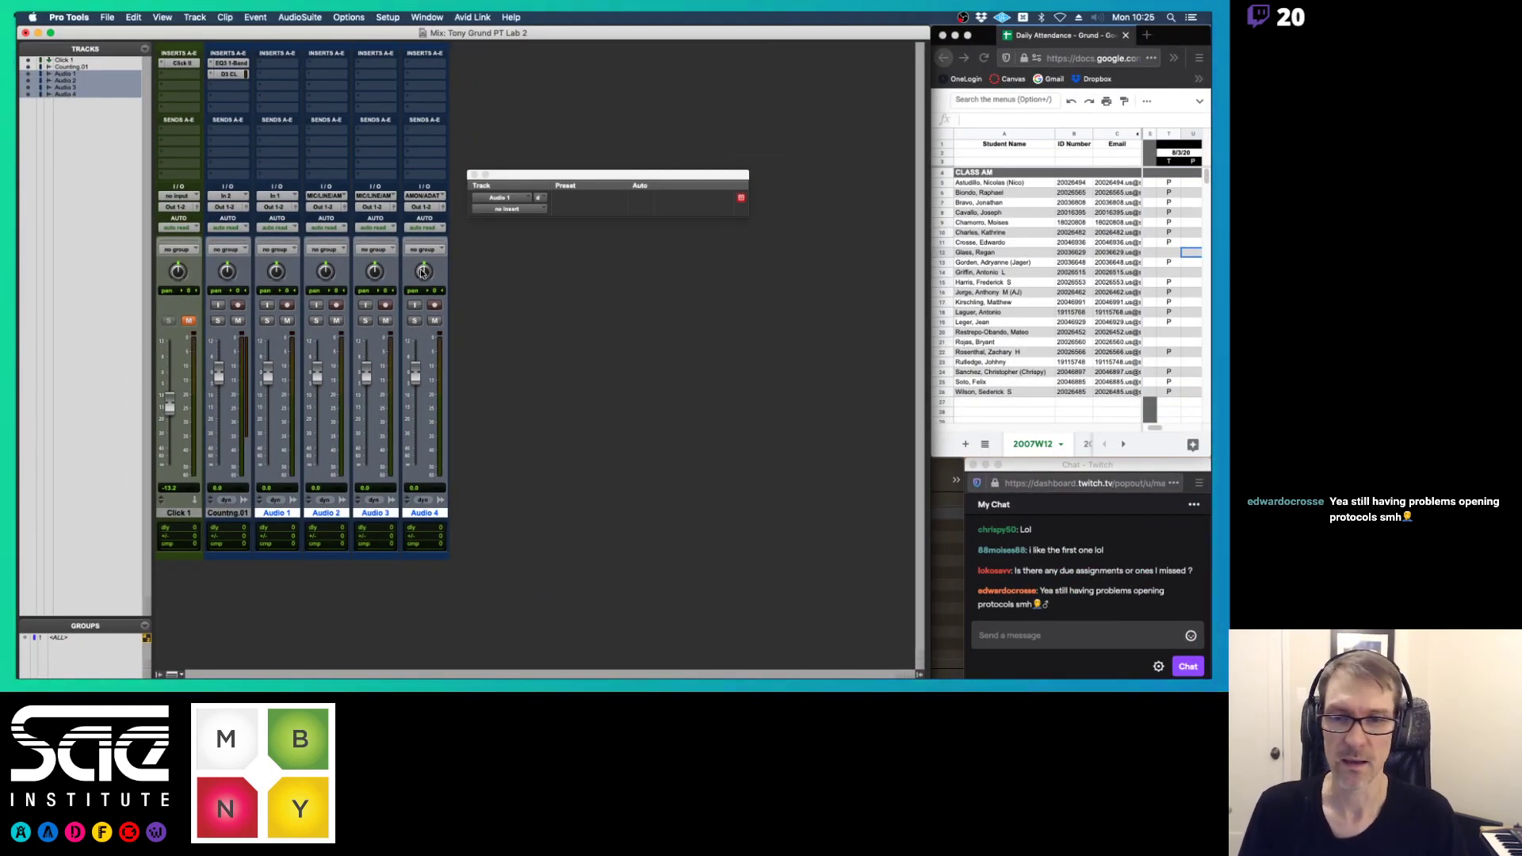
- Check the Option key notes in Preview, return to Pro Tools and close the empty plug-in window
key("super+Tab")
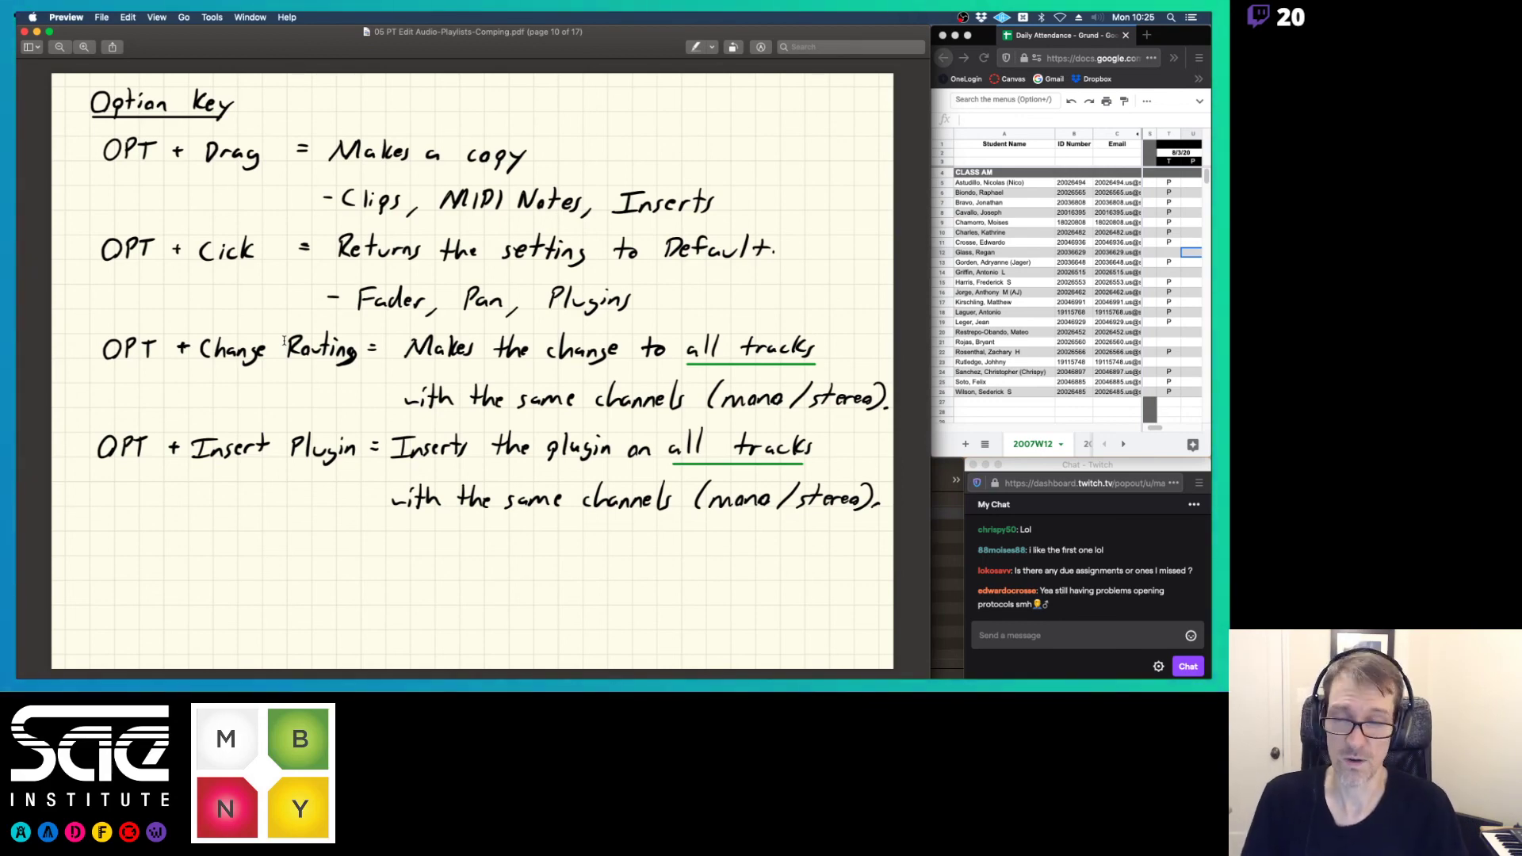
key("super+Tab")
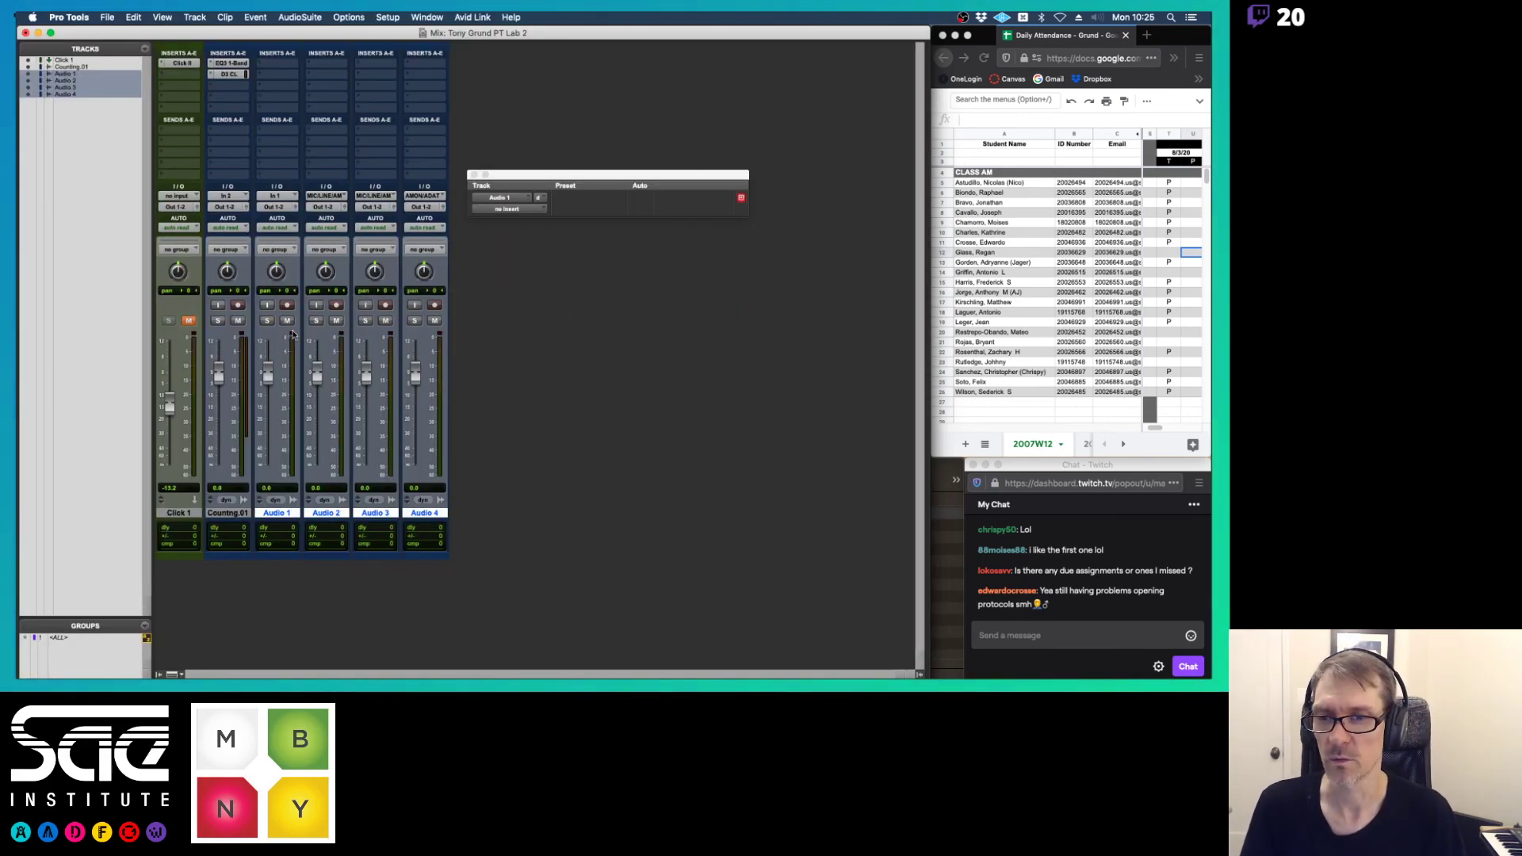
left_click(474, 175)
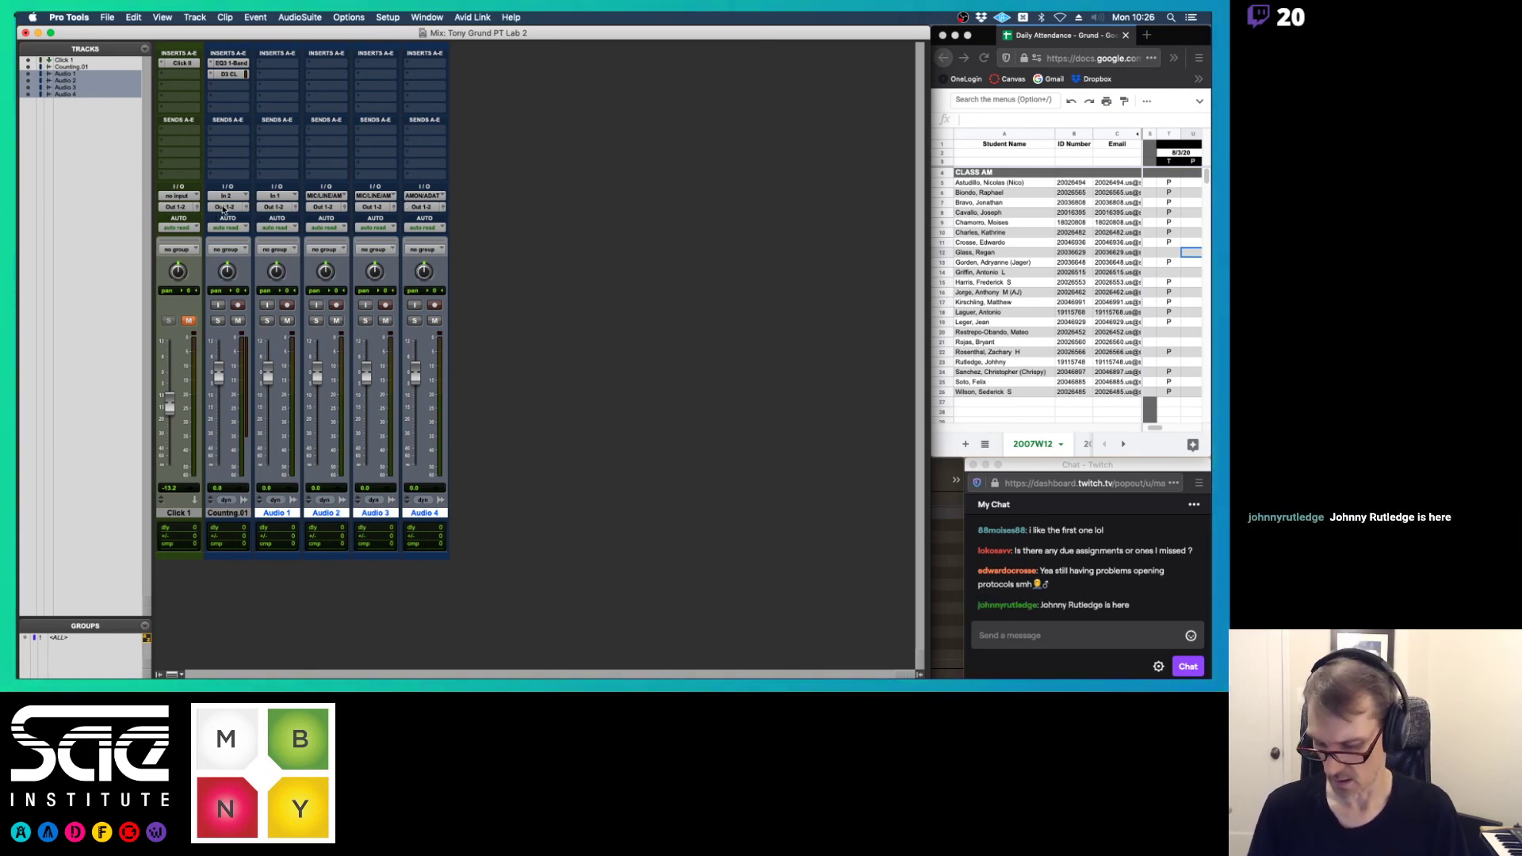
- Route the outputs of all tracks at once to MON / A CUE1 (Stereo), followed by A CUE1 / None (4) (Stereo)
left_click(222, 207)
mouse_move(224, 207)
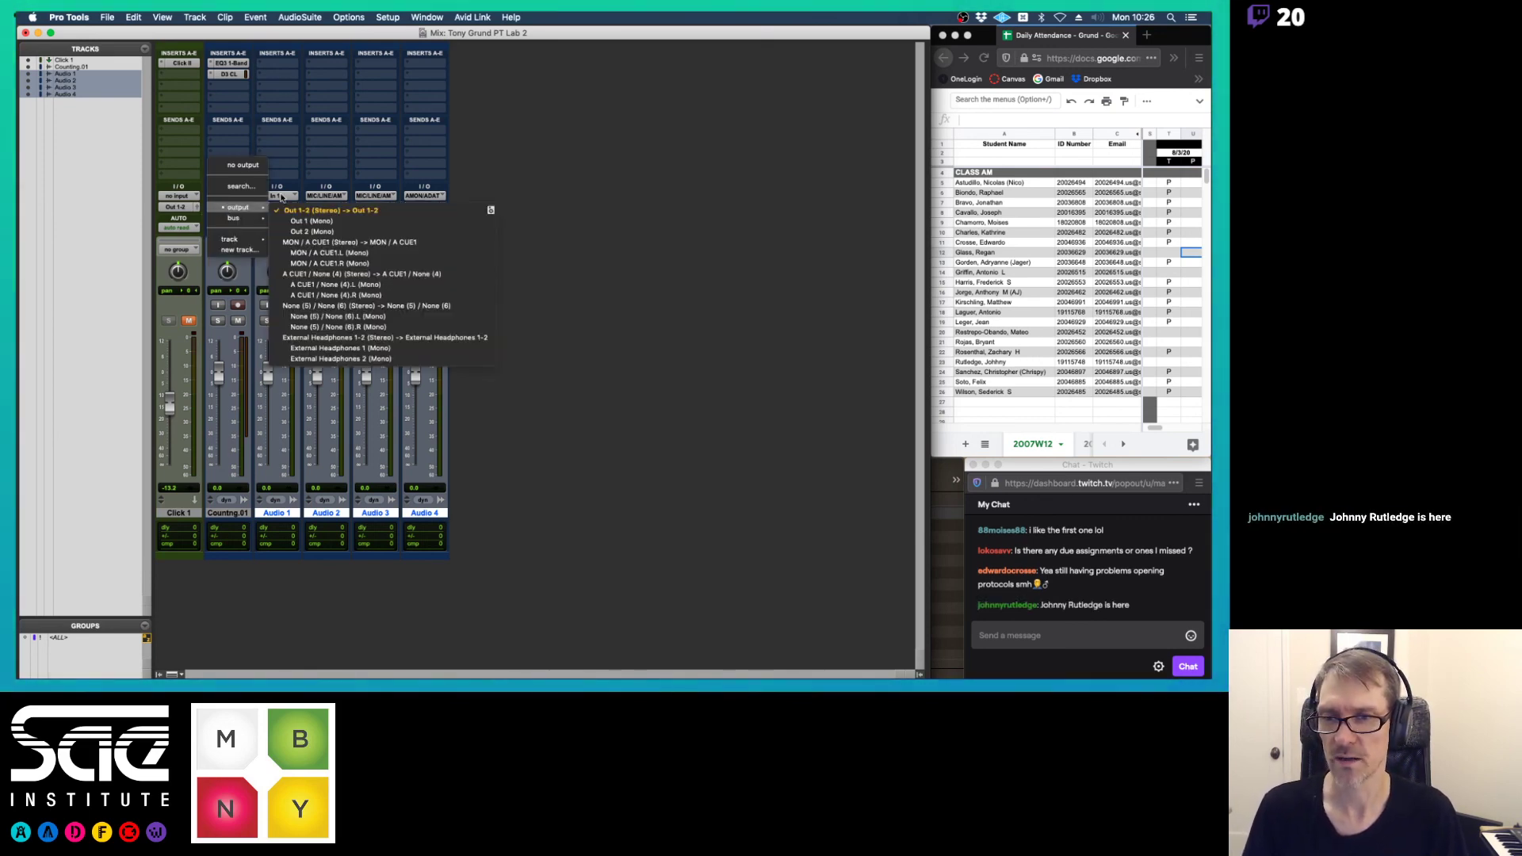
left_click(340, 242)
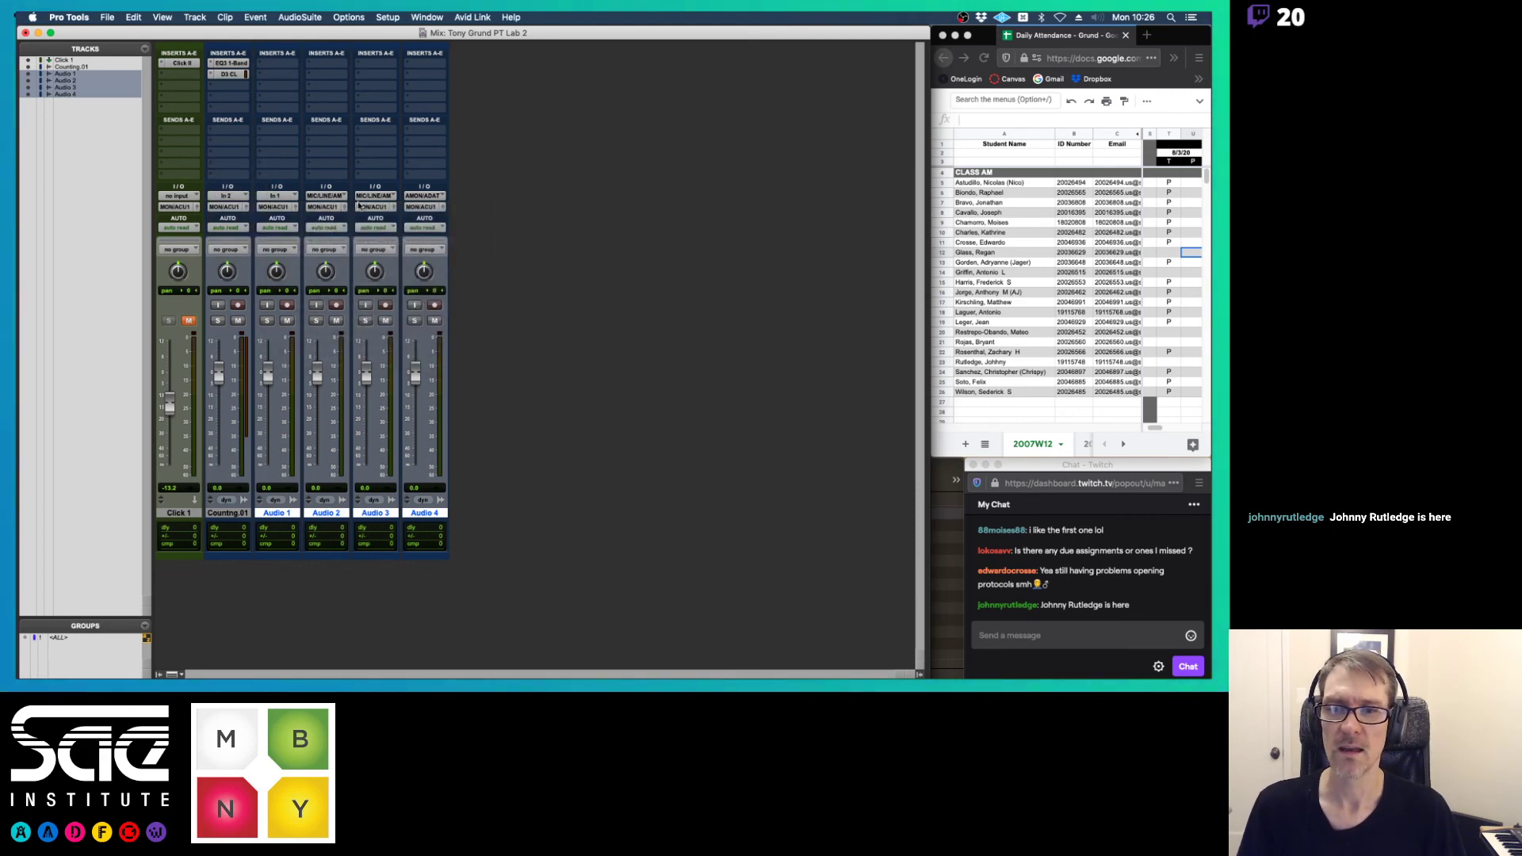
left_click(238, 208)
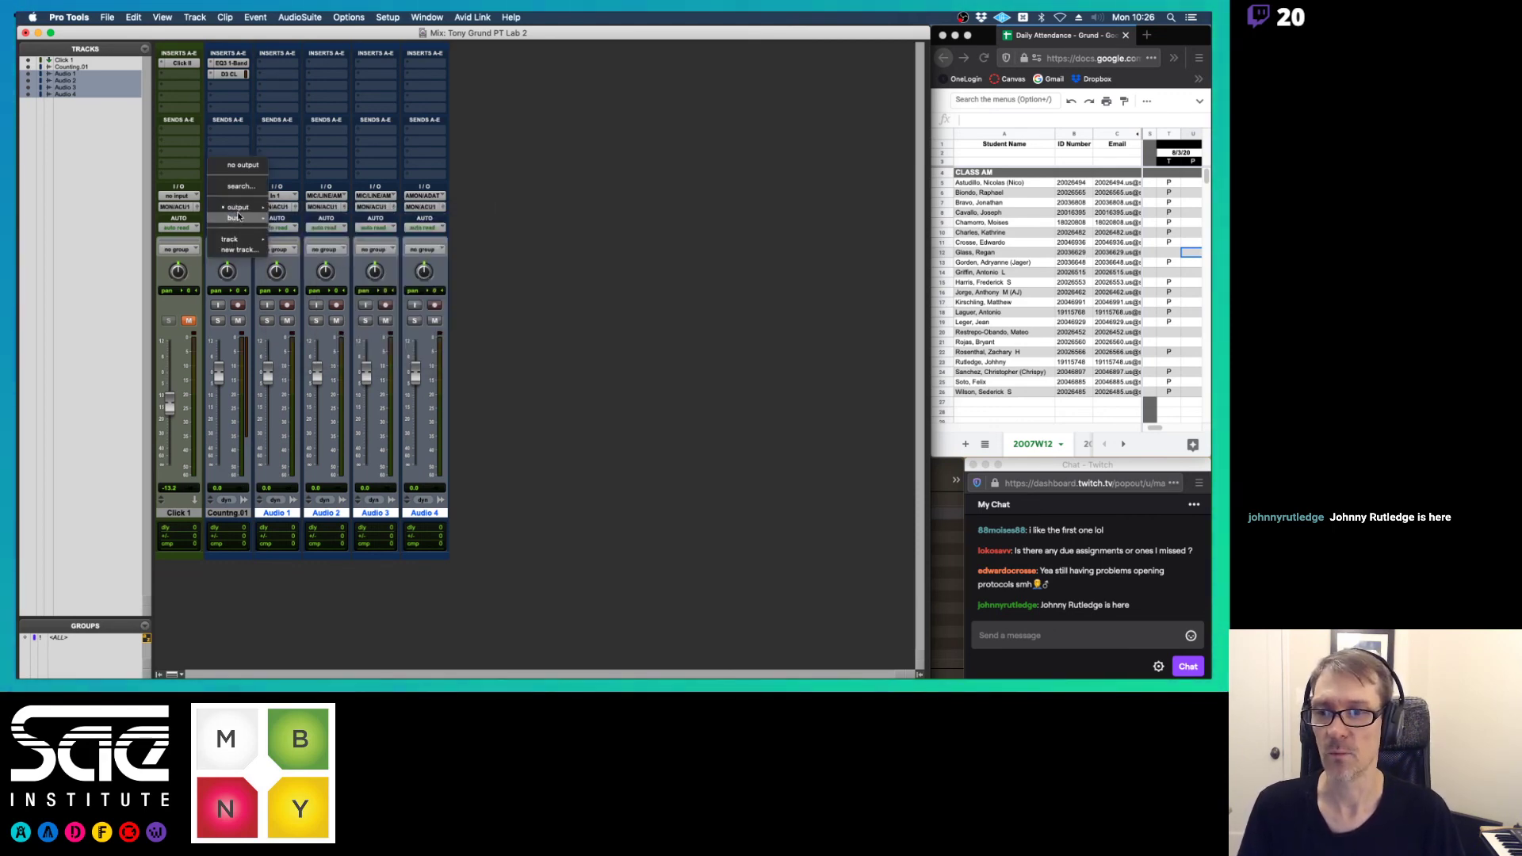
mouse_move(238, 207)
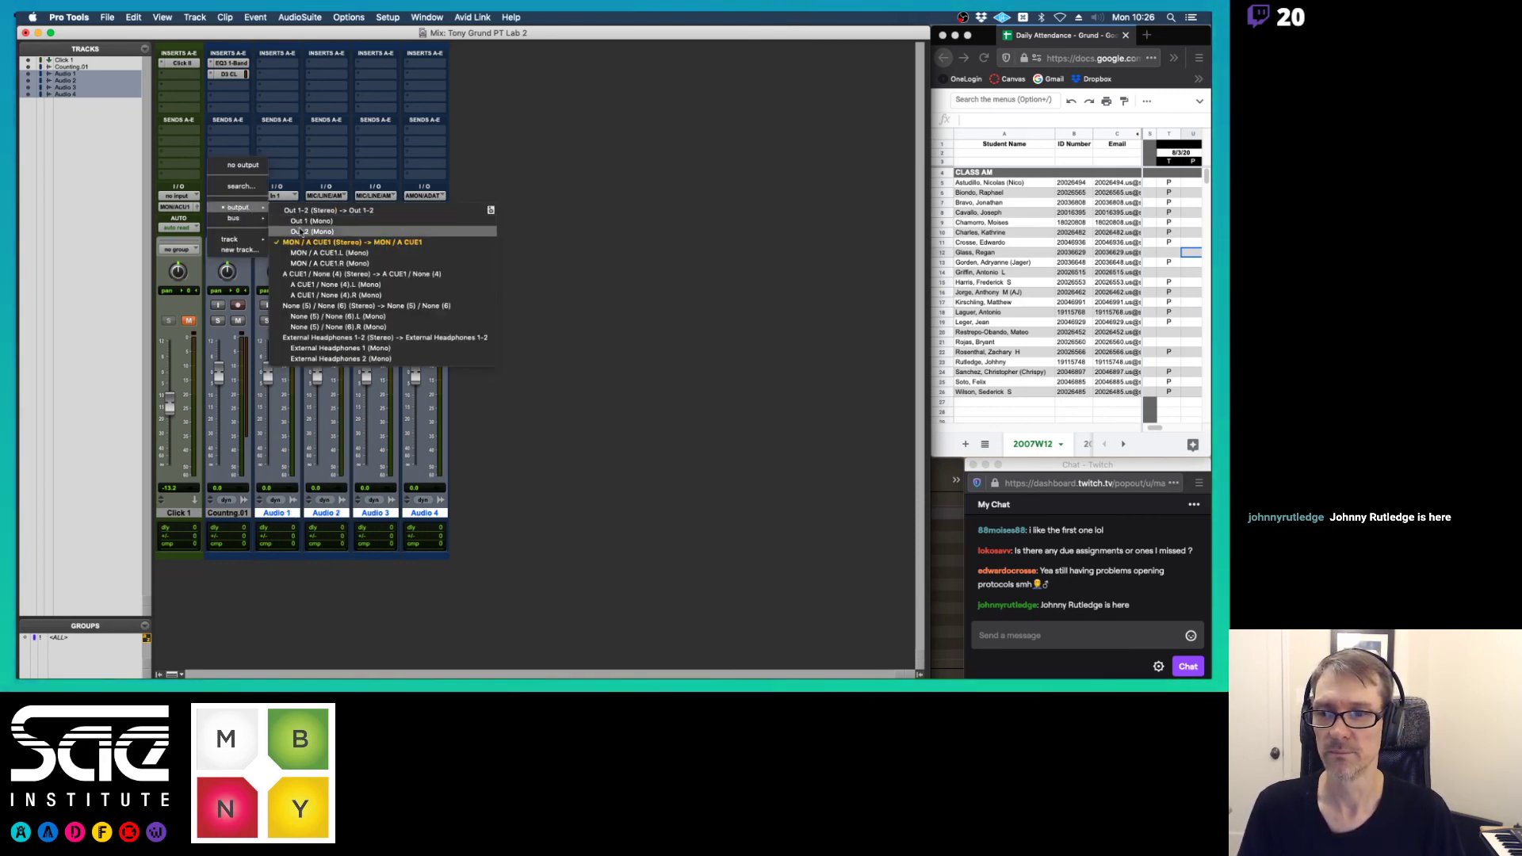
left_click(310, 275)
- Route the outputs of all tracks at once to Bus 1-2, starting from the Counting.01 track
left_click(225, 208)
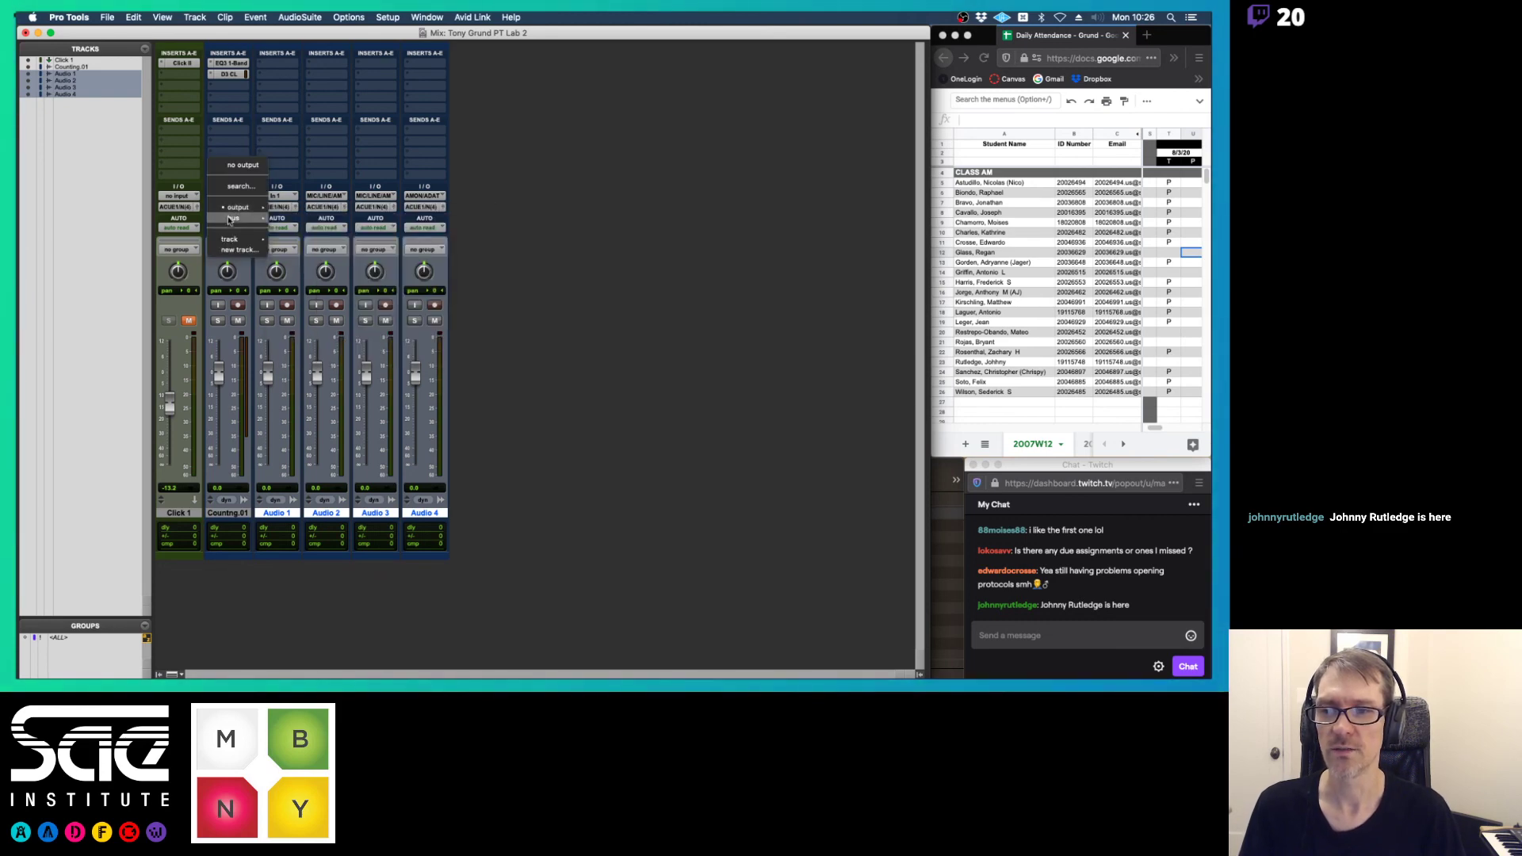
mouse_move(238, 218)
left_click(313, 222)
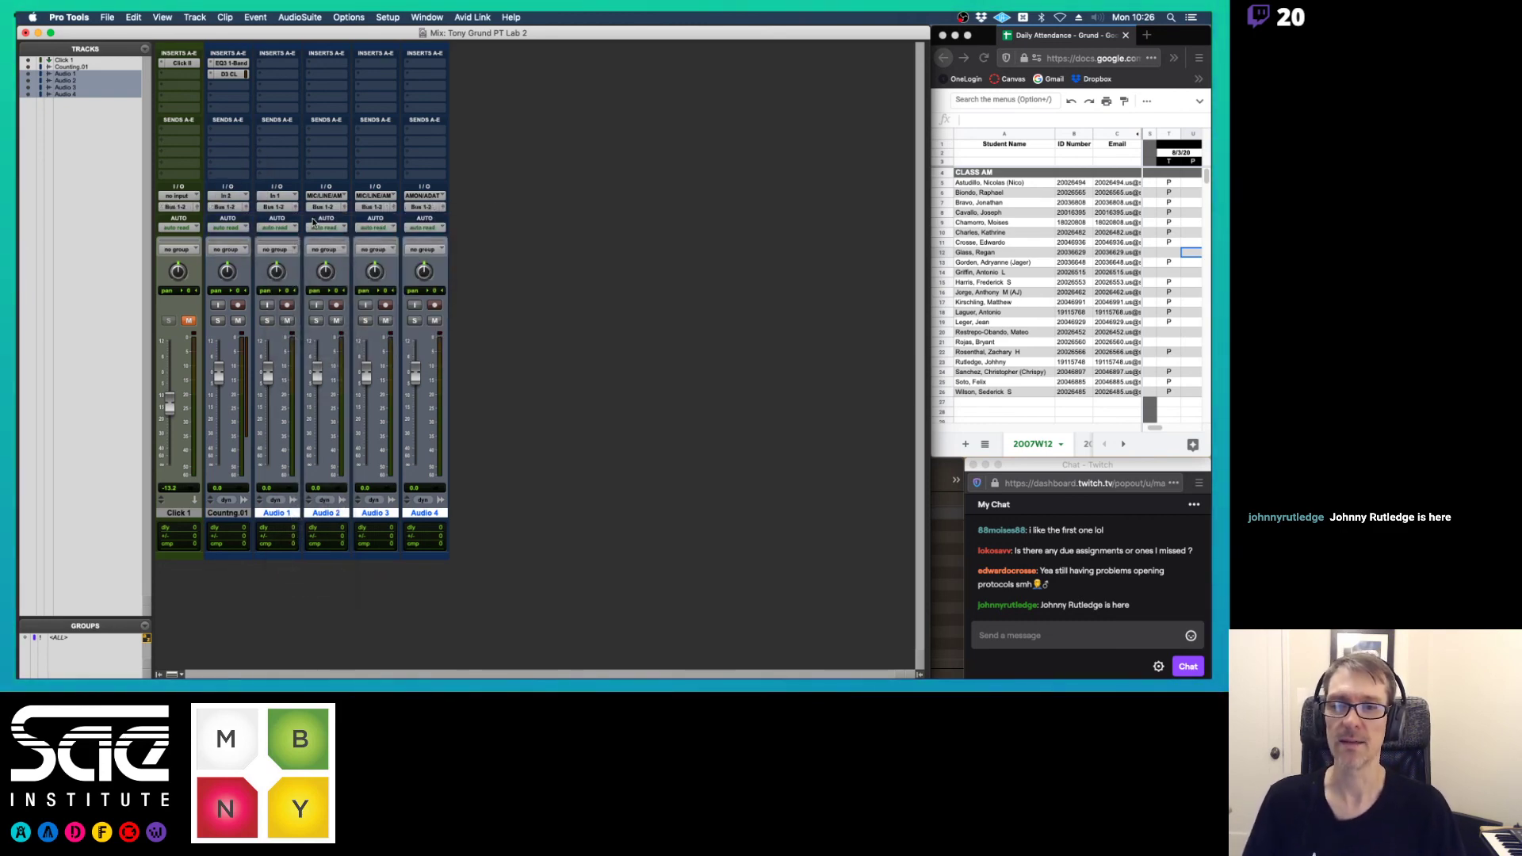
- Route the outputs of all tracks at once back to Out 1-2 (Stereo)
left_click(235, 209)
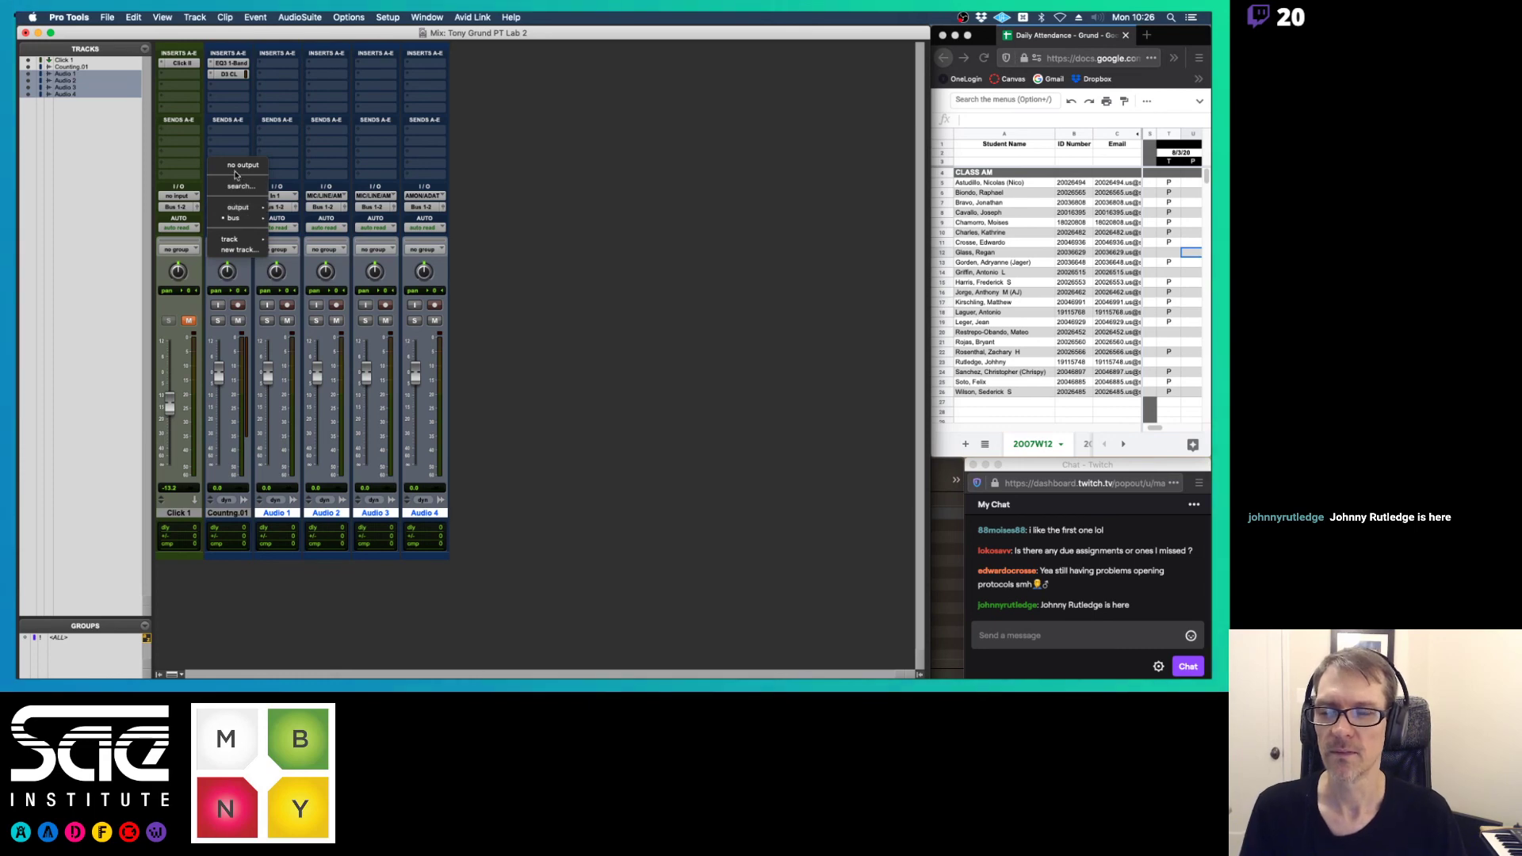
mouse_move(237, 207)
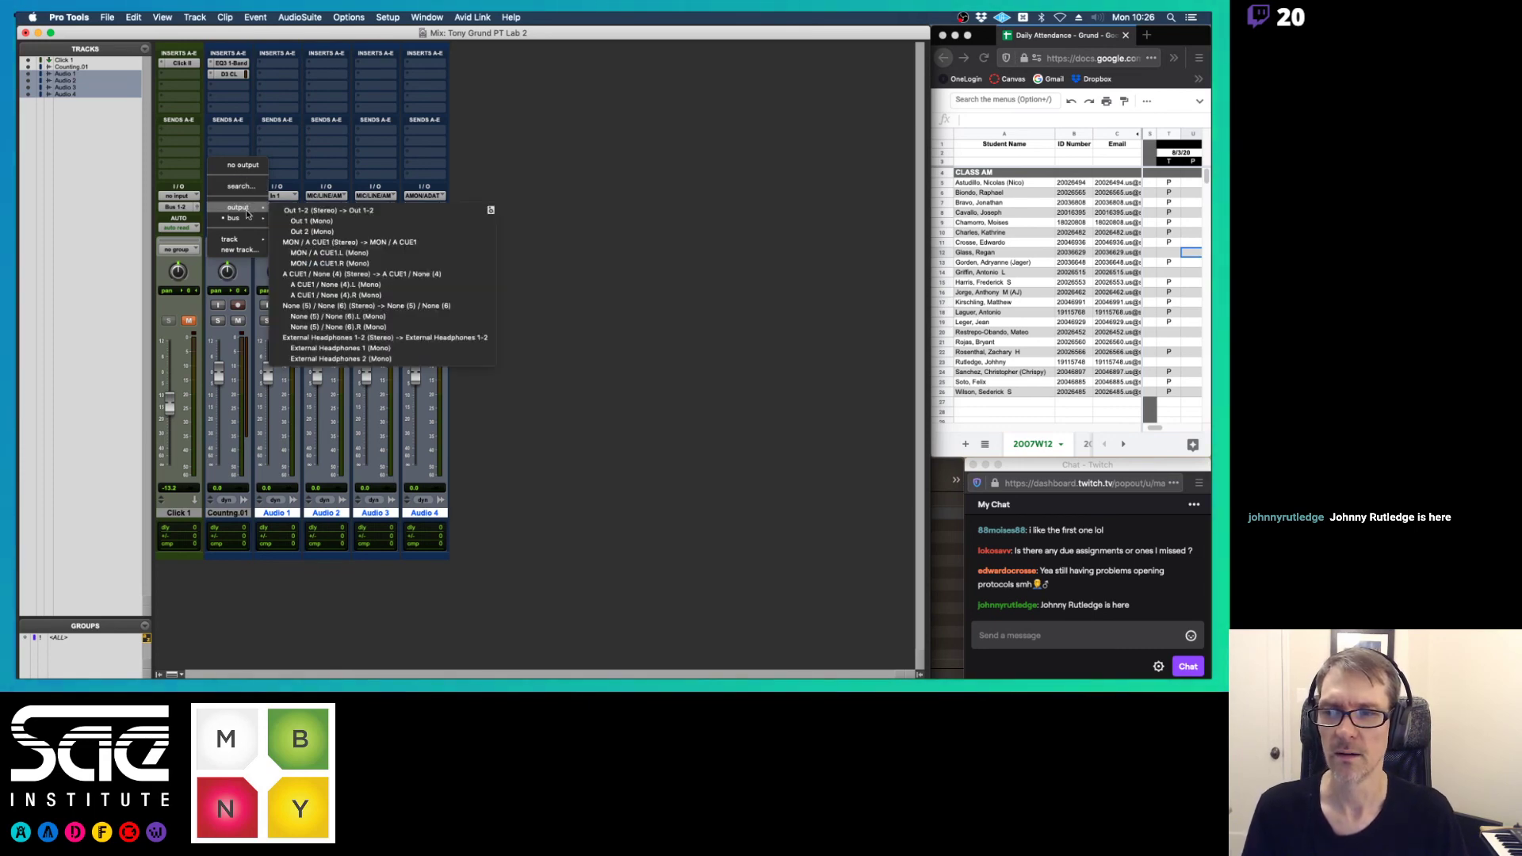
left_click(330, 206)
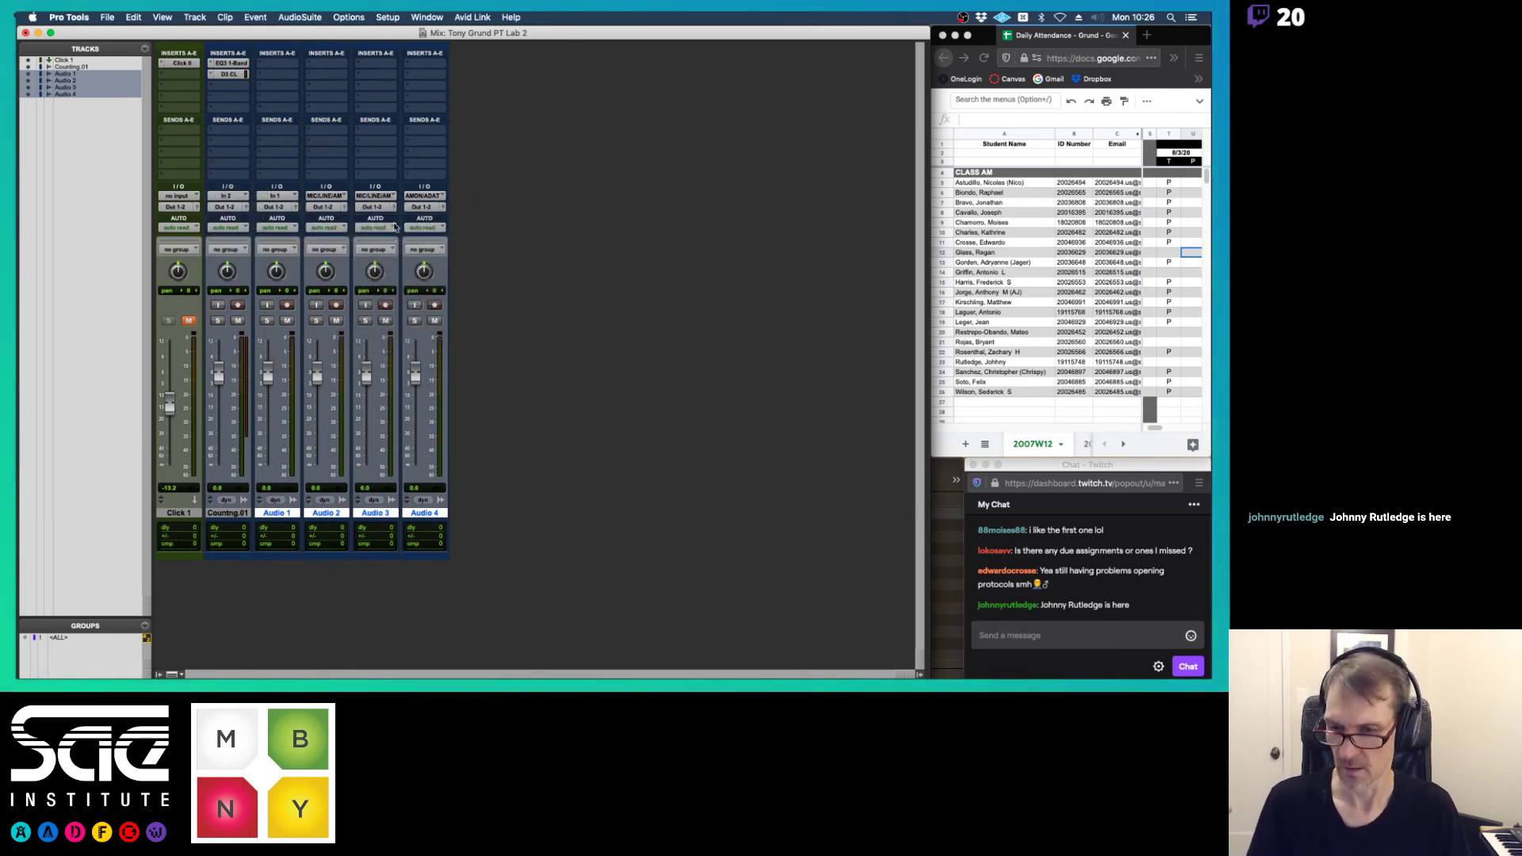
- Switch to the attendance spreadsheet in Firefox and mark the student who announced their arrival in the chat with P
key("super+Tab")
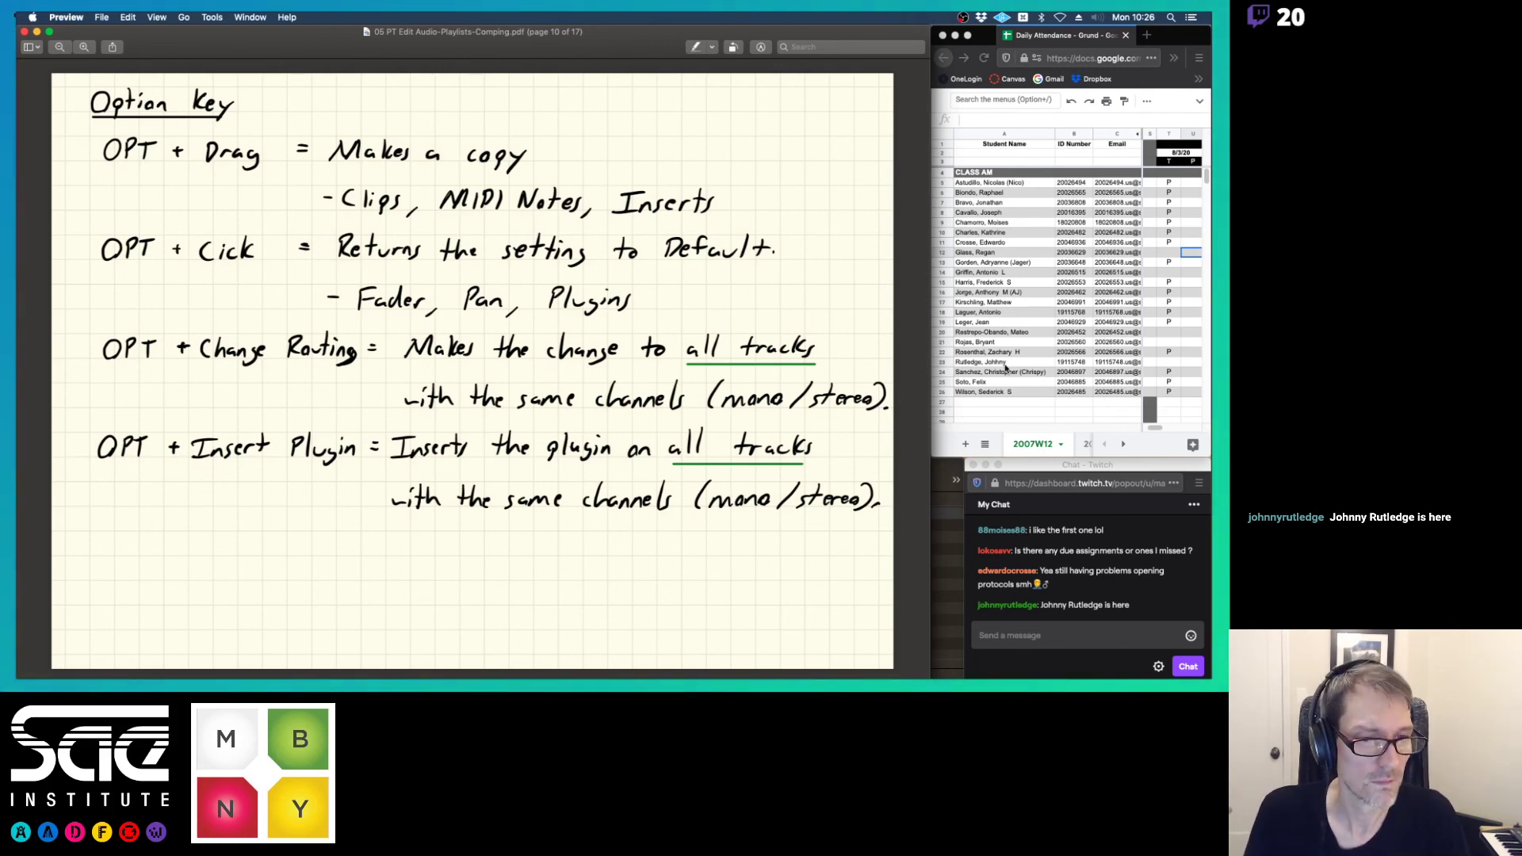
left_click(1177, 363)
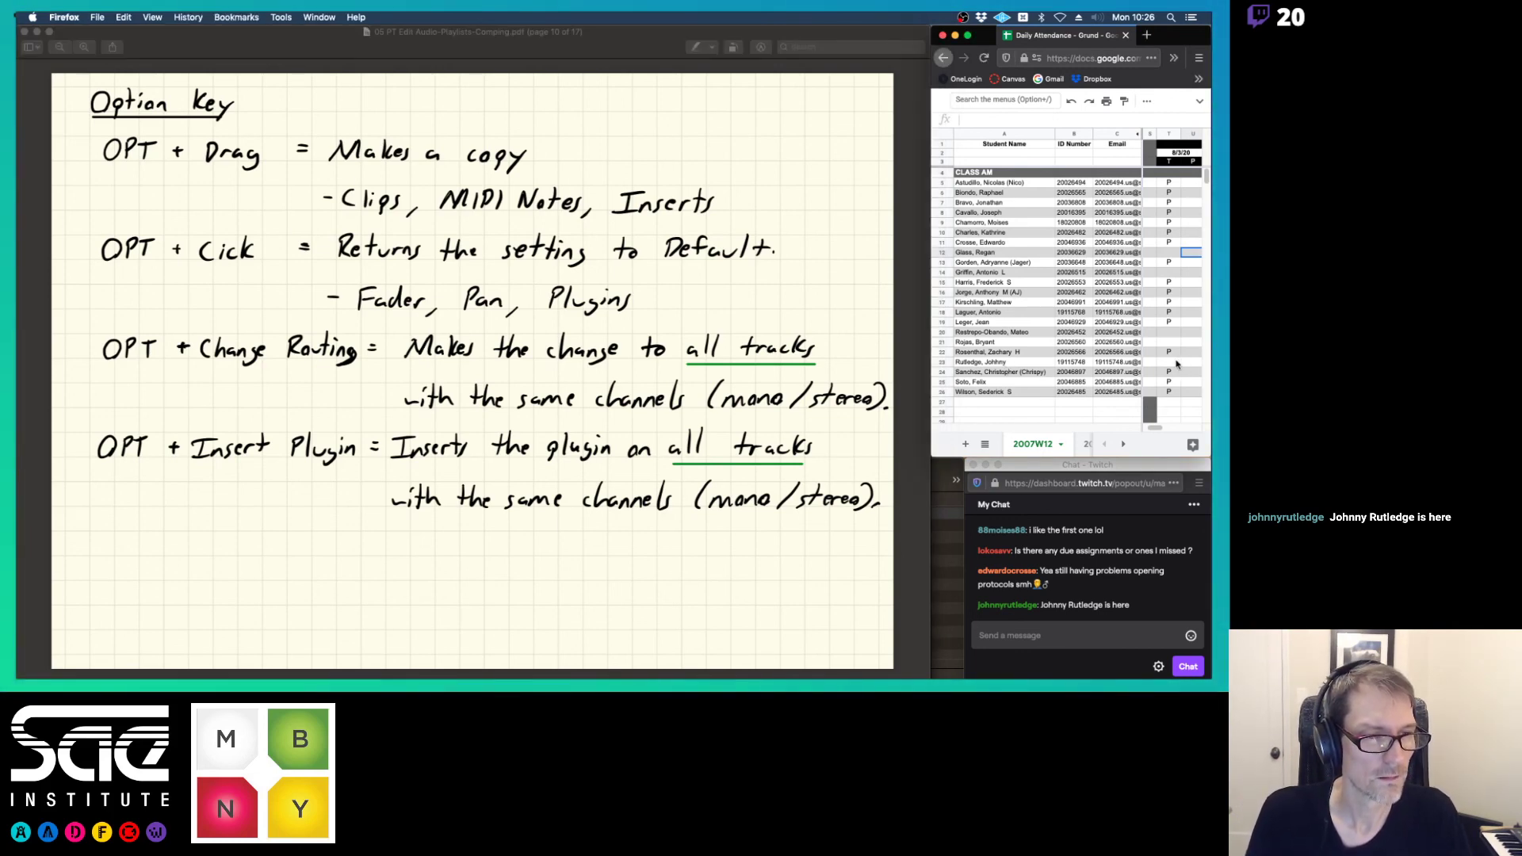
type("P")
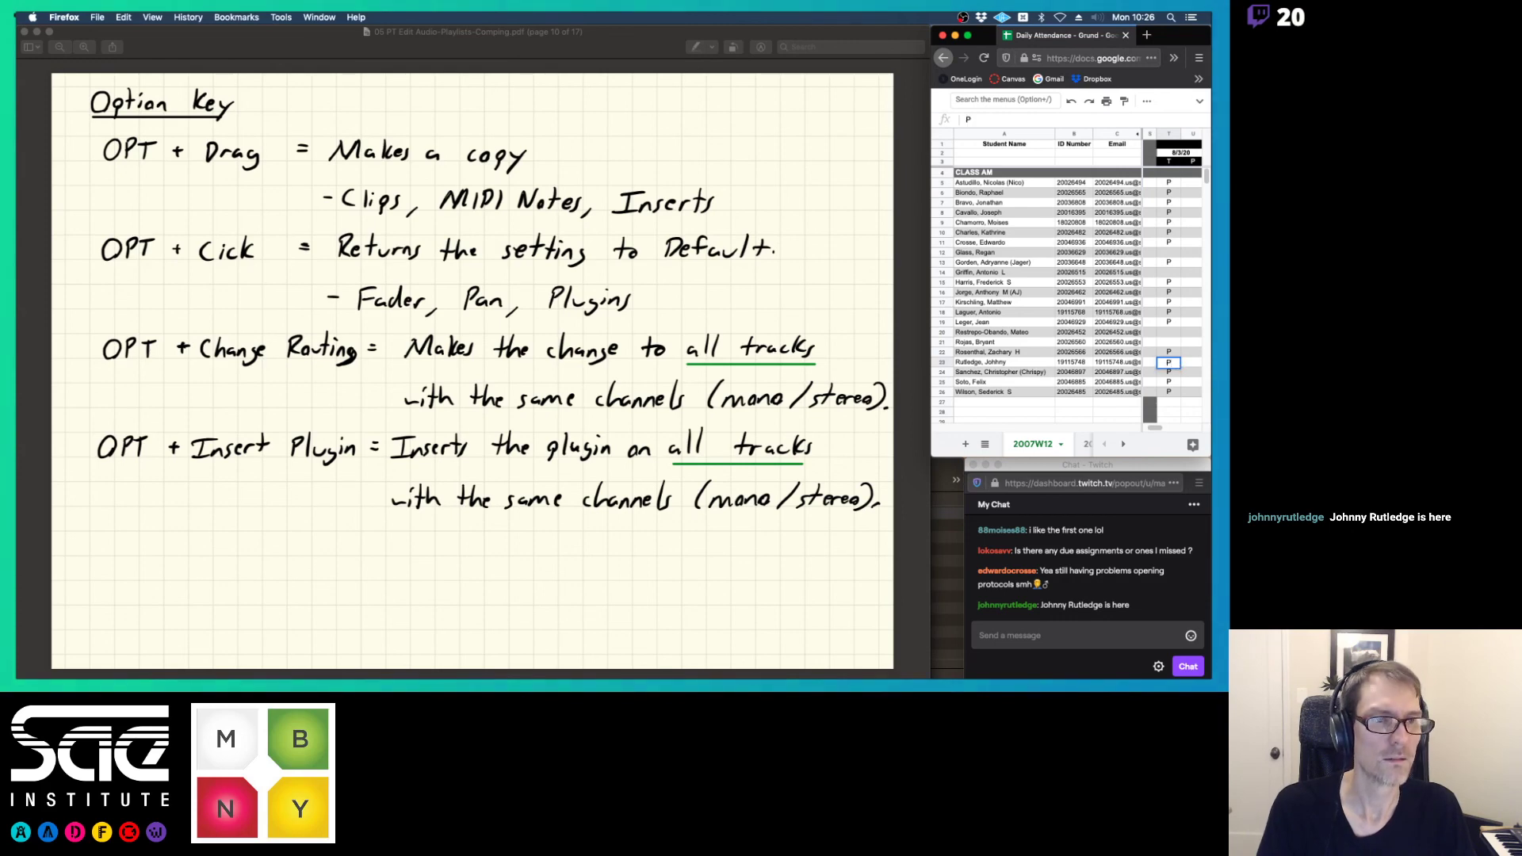
key("Return")
- Return to the lesson notes in Preview and go from the Option Key page to the Playlists page, page 14
left_click(597, 61)
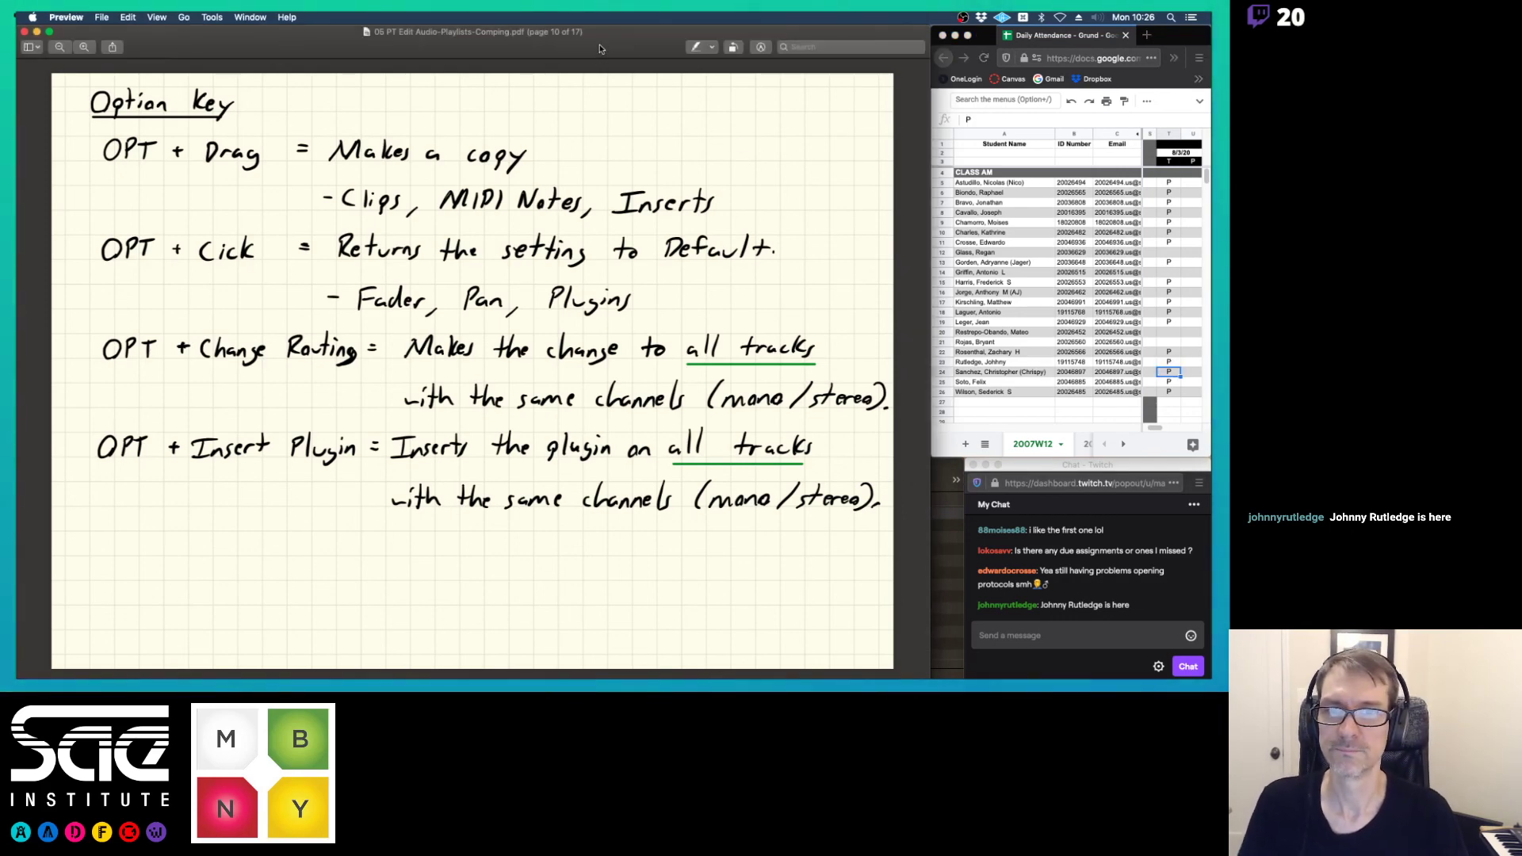
key("Down")
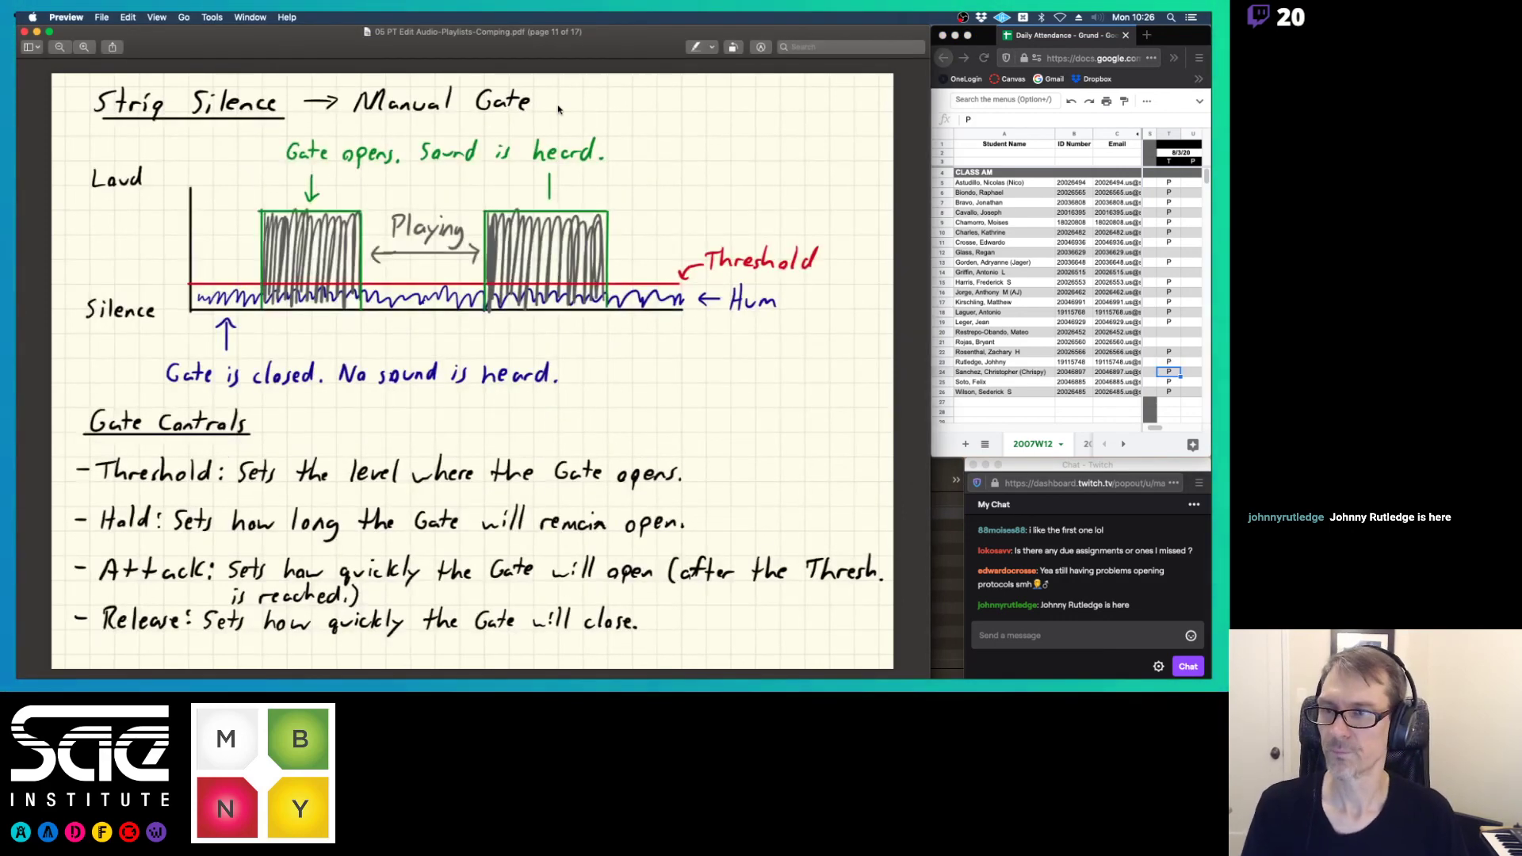
key("Up")
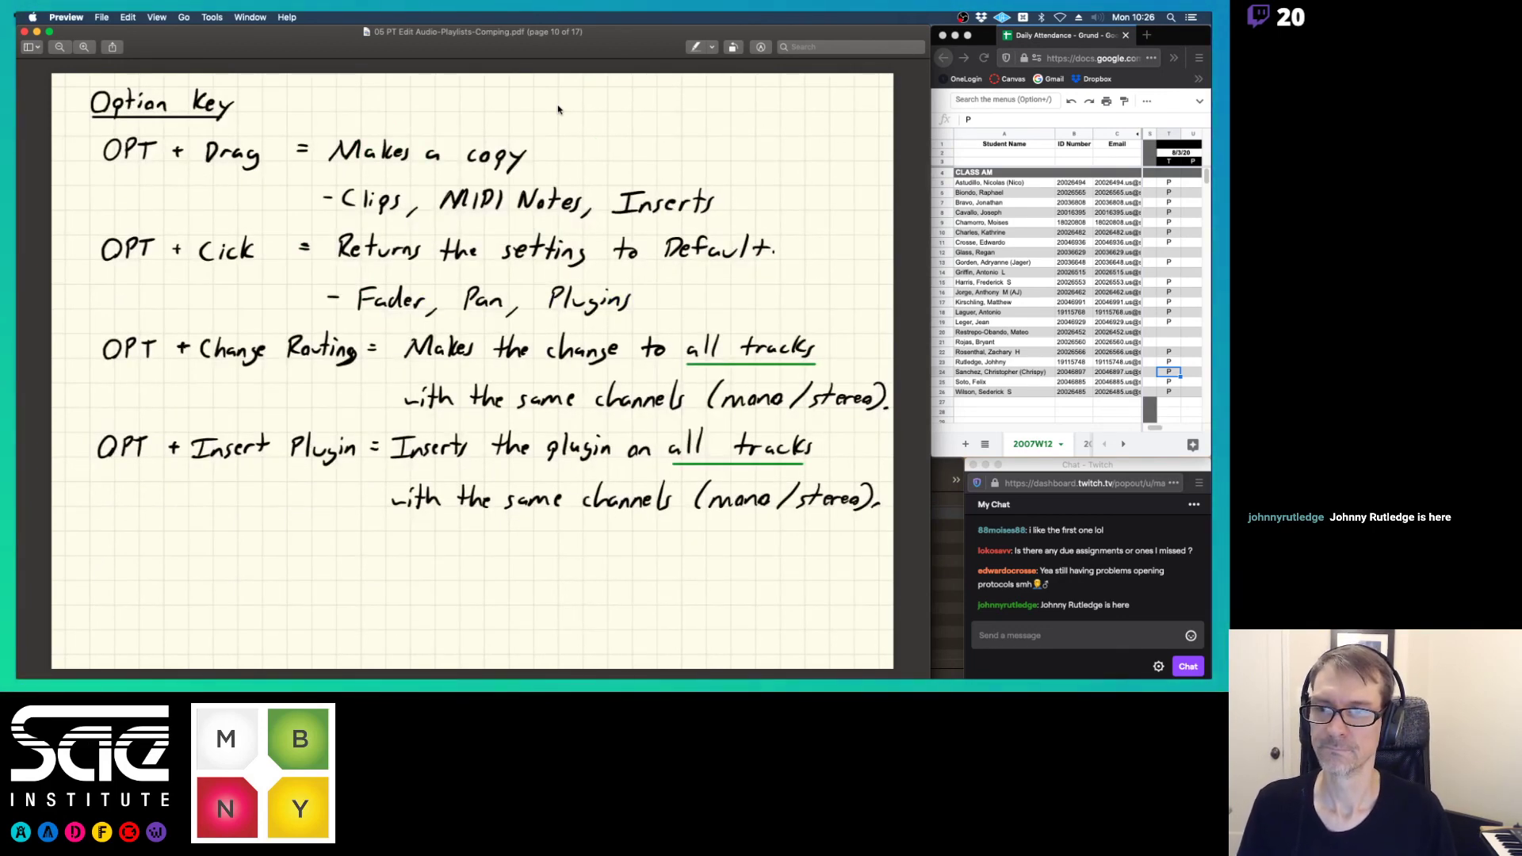
key("Down")
key("Down")
key("Down")
key("Down")
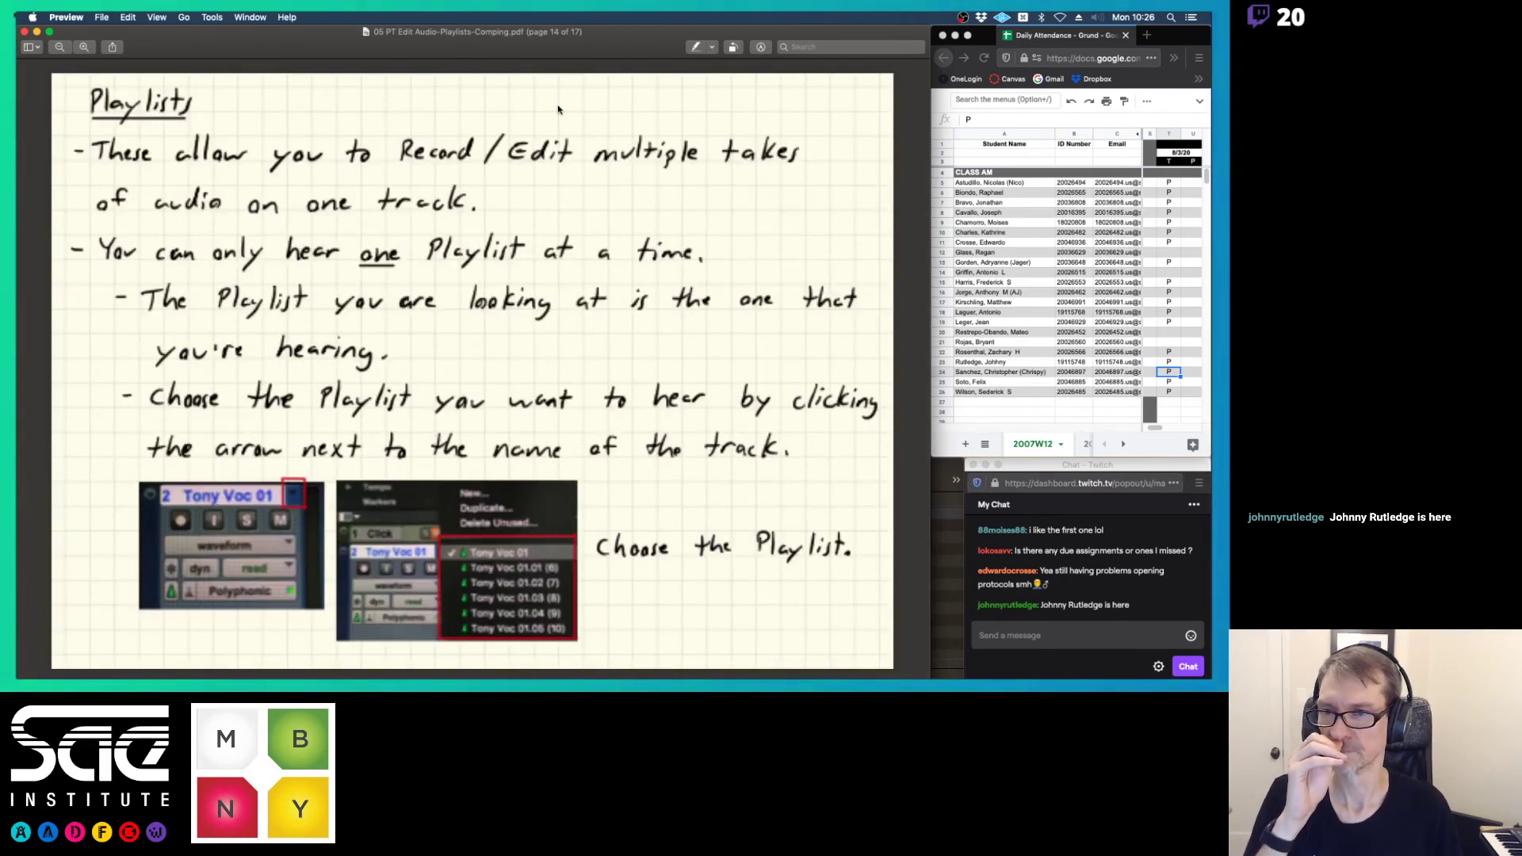
- Go back in the lesson notes from the Playlists page to the Option Key page, page 10
key("Up")
key("Up")
key("Up")
key("Up")
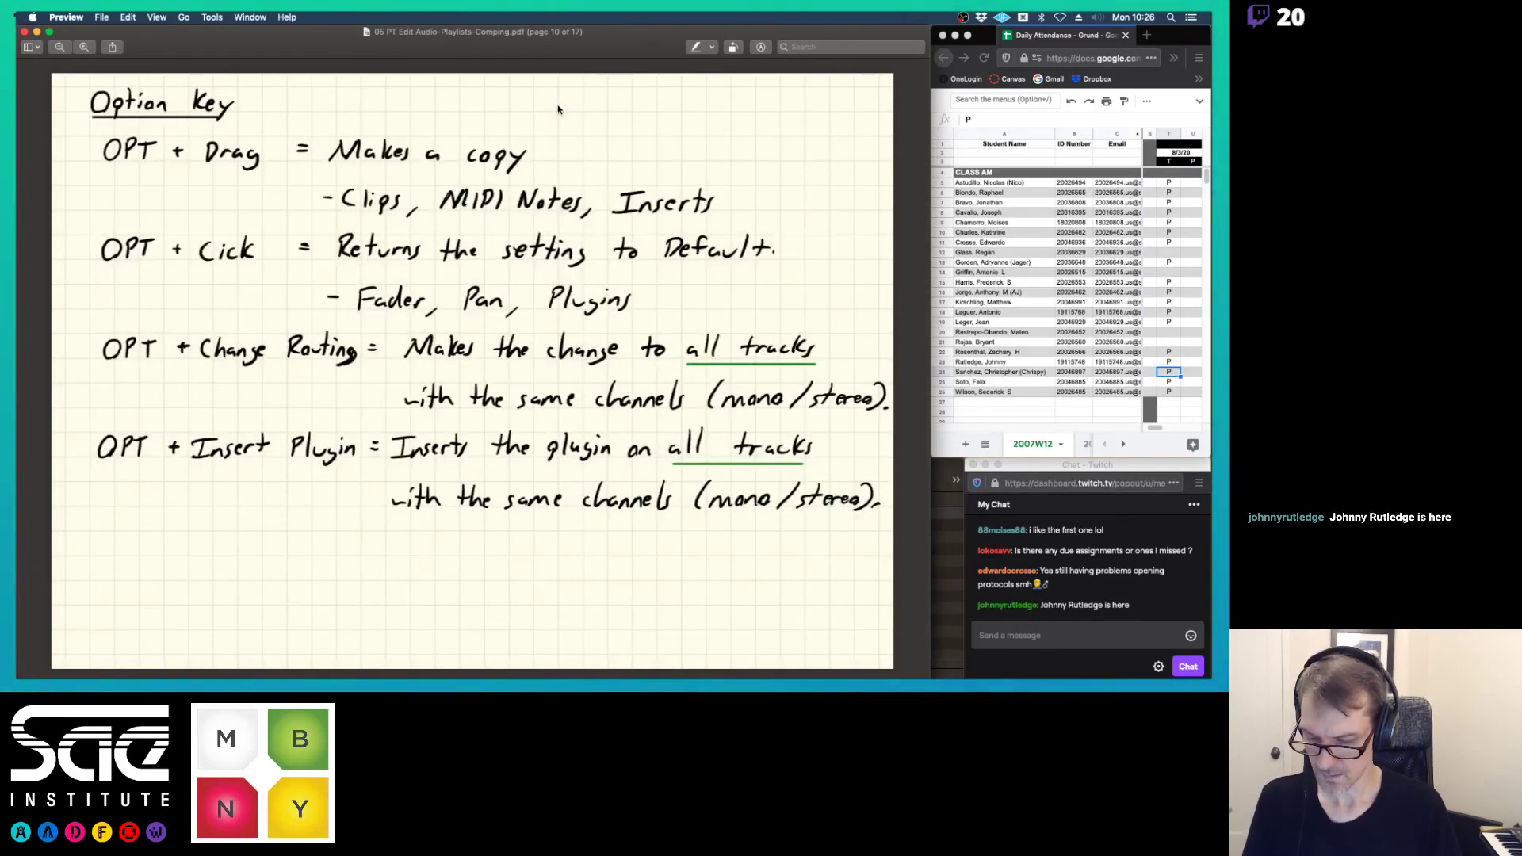
- Switch to Pro Tools and delete the four selected tracks, Audio 1 to Audio 4
key("super+Tab")
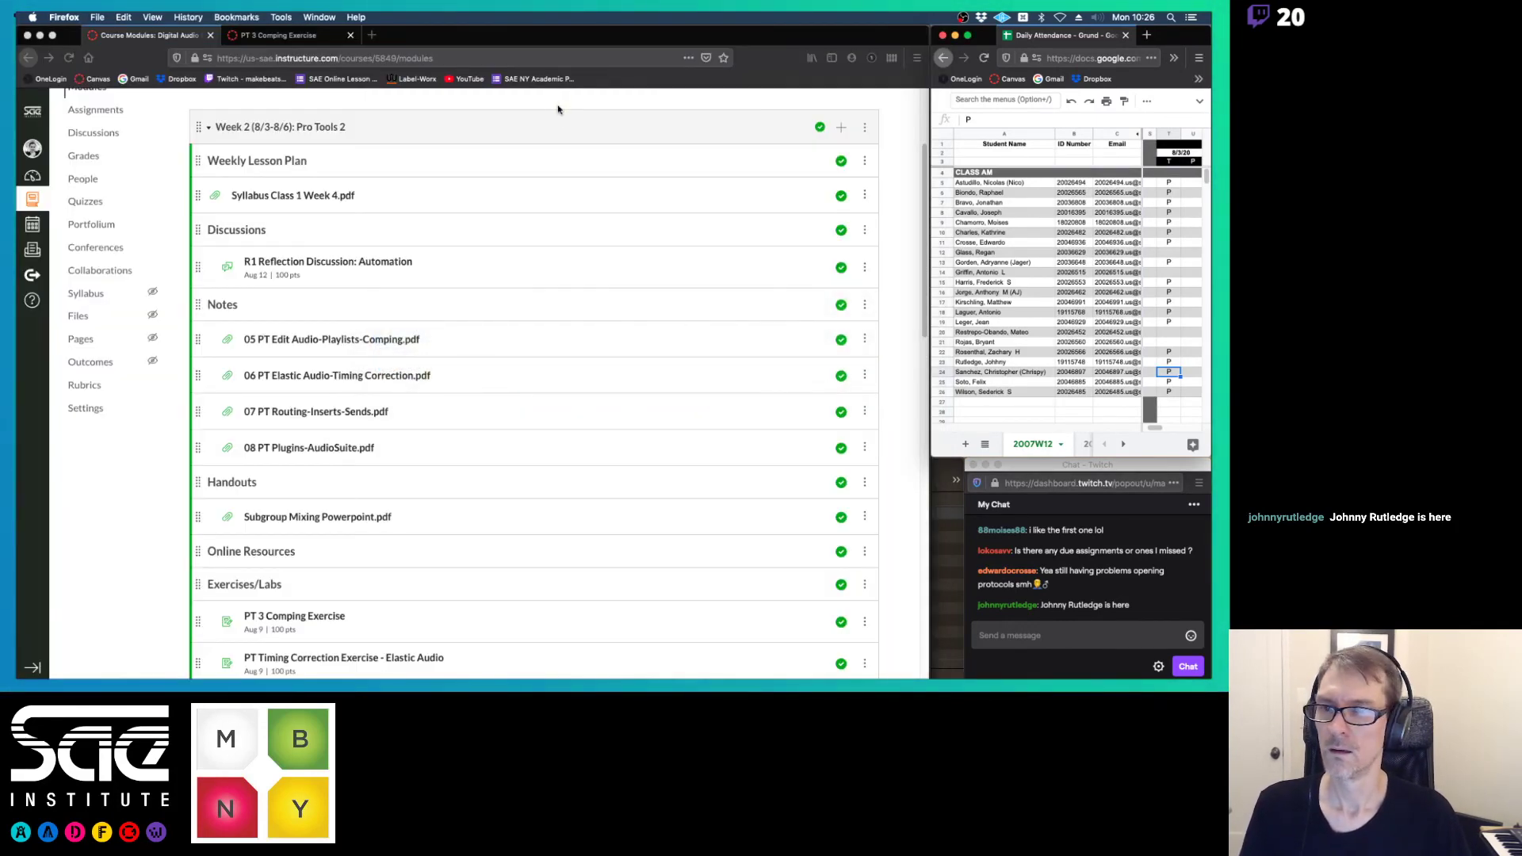
key("super+Tab")
key("super+Tab")
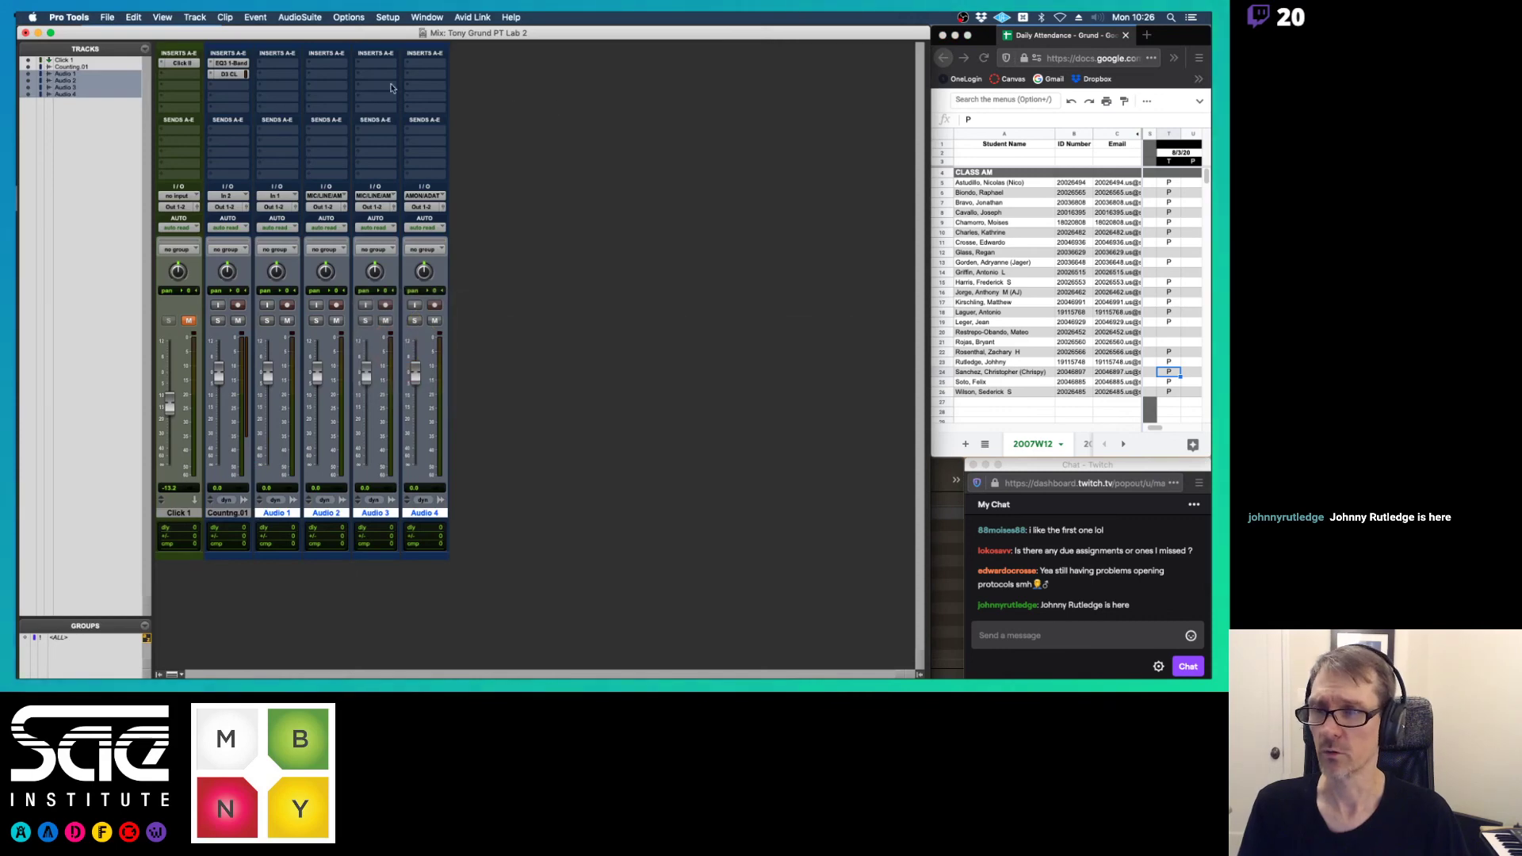
right_click(292, 512)
left_click(327, 671)
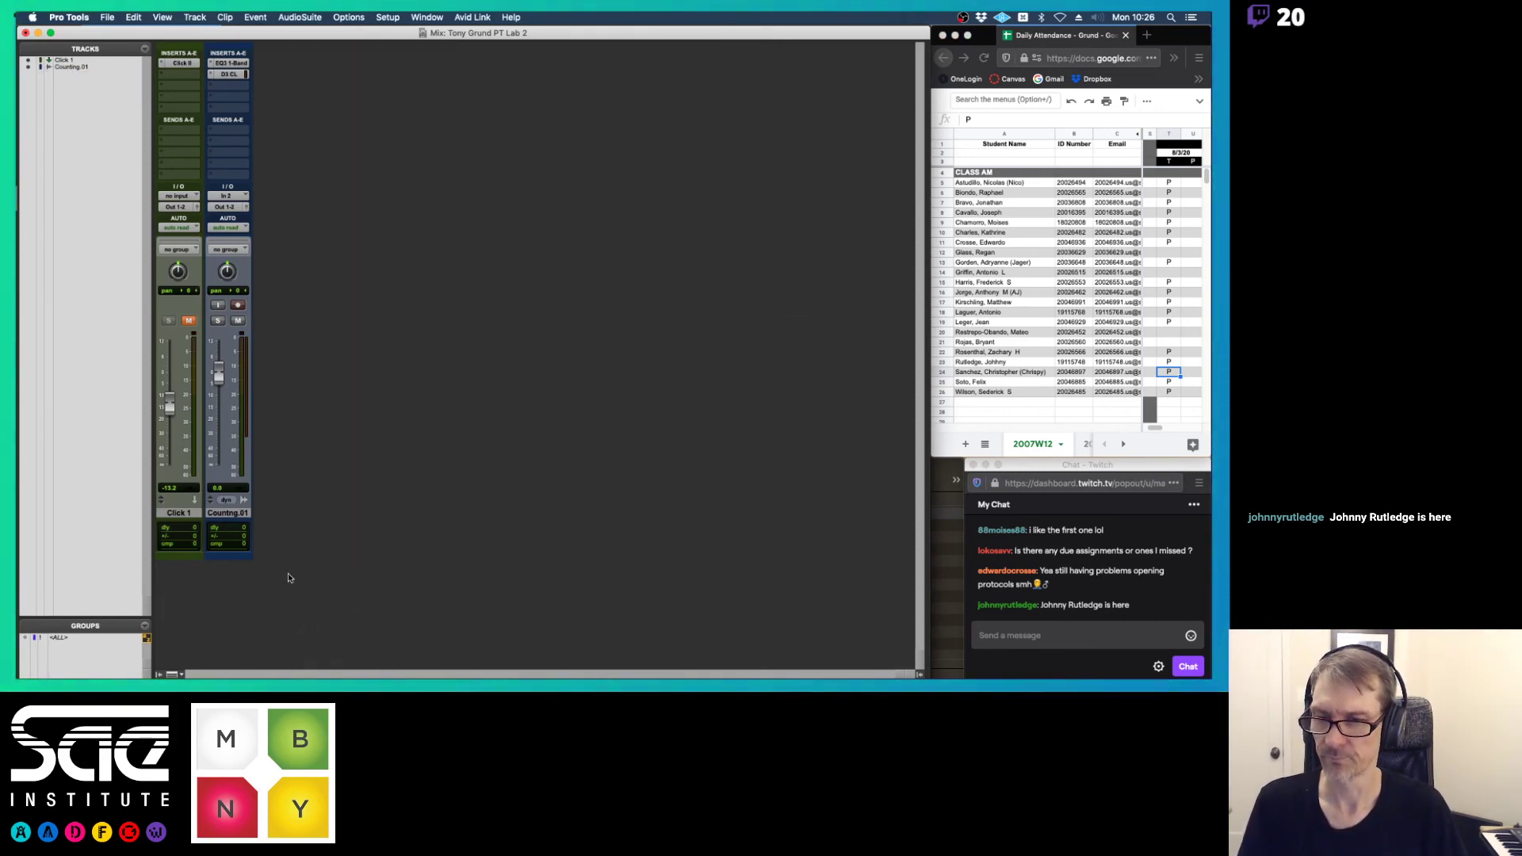
- Select the Counting.01 track, show the Edit window and reduce that track's height to small
left_click(226, 513)
key("super+equal")
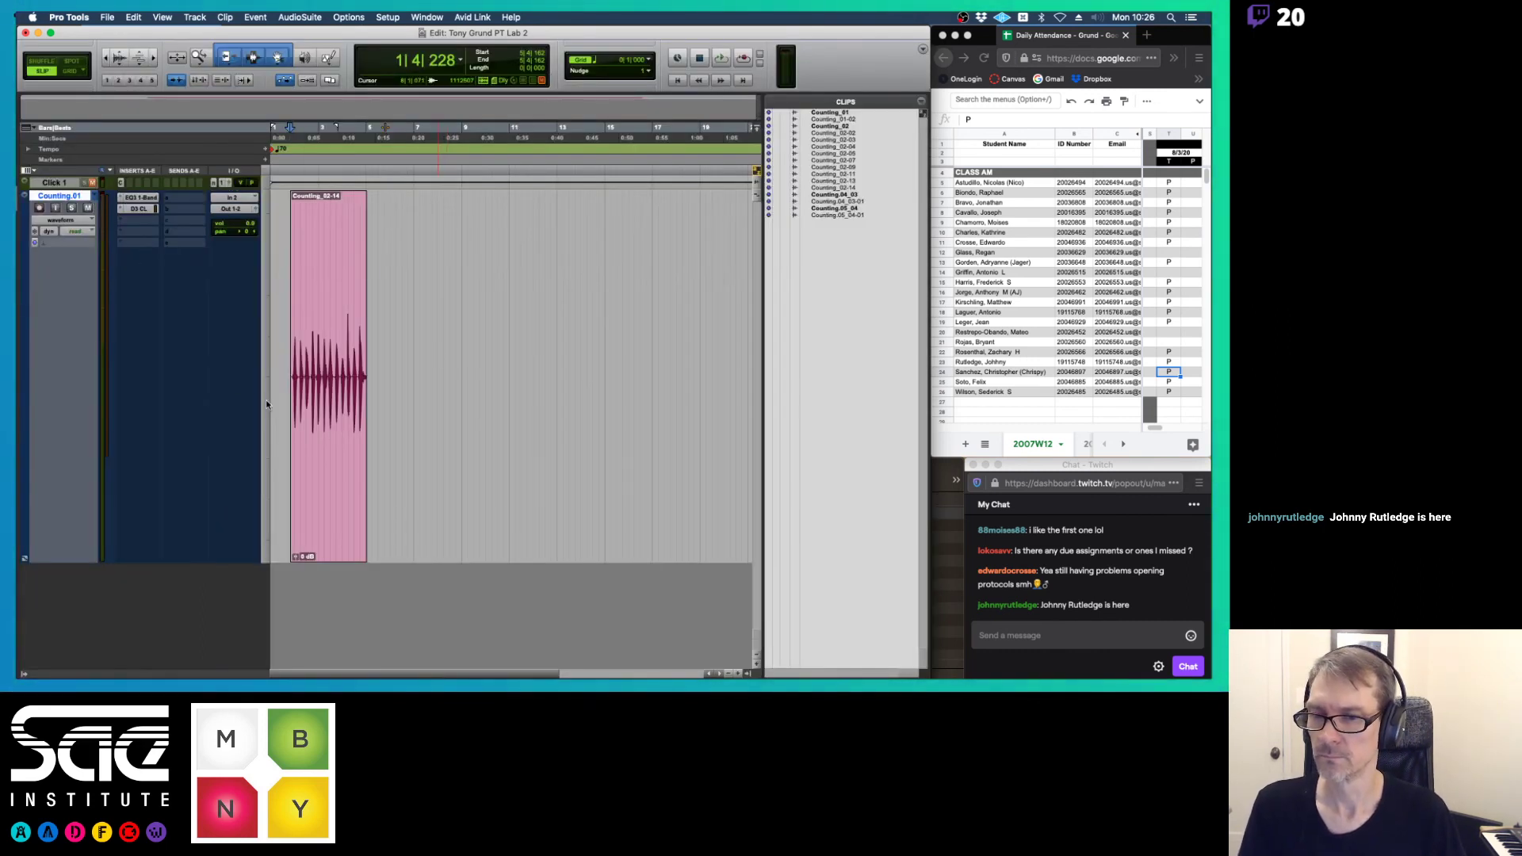
left_click(273, 369)
left_click(273, 368)
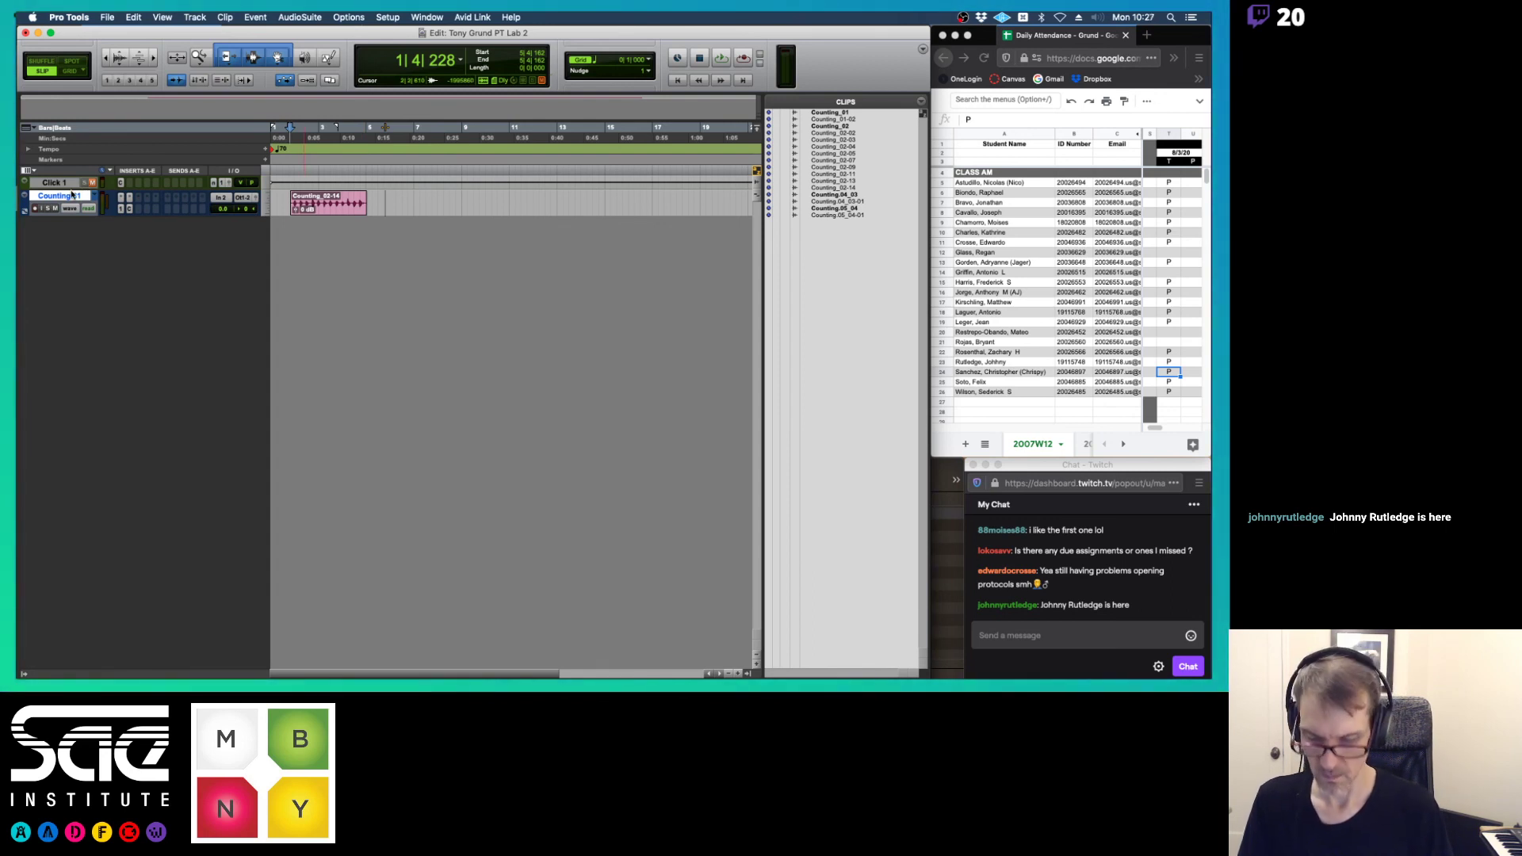
- Create one new mono audio track below Counting.01 and set its track height to large
key("super+shift+n")
key("Return")
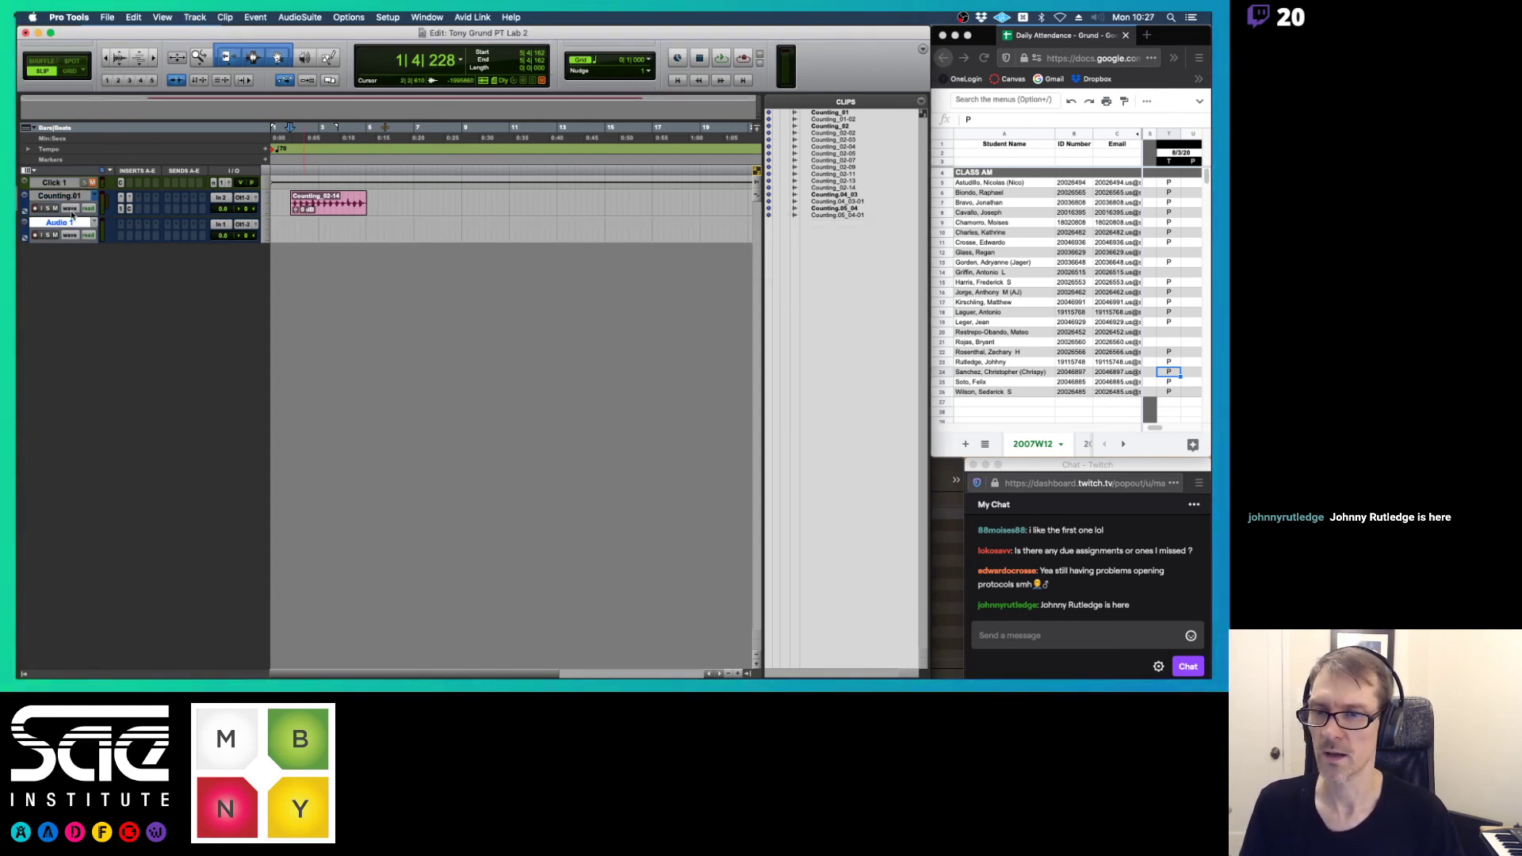
left_click(265, 232)
left_click(290, 252)
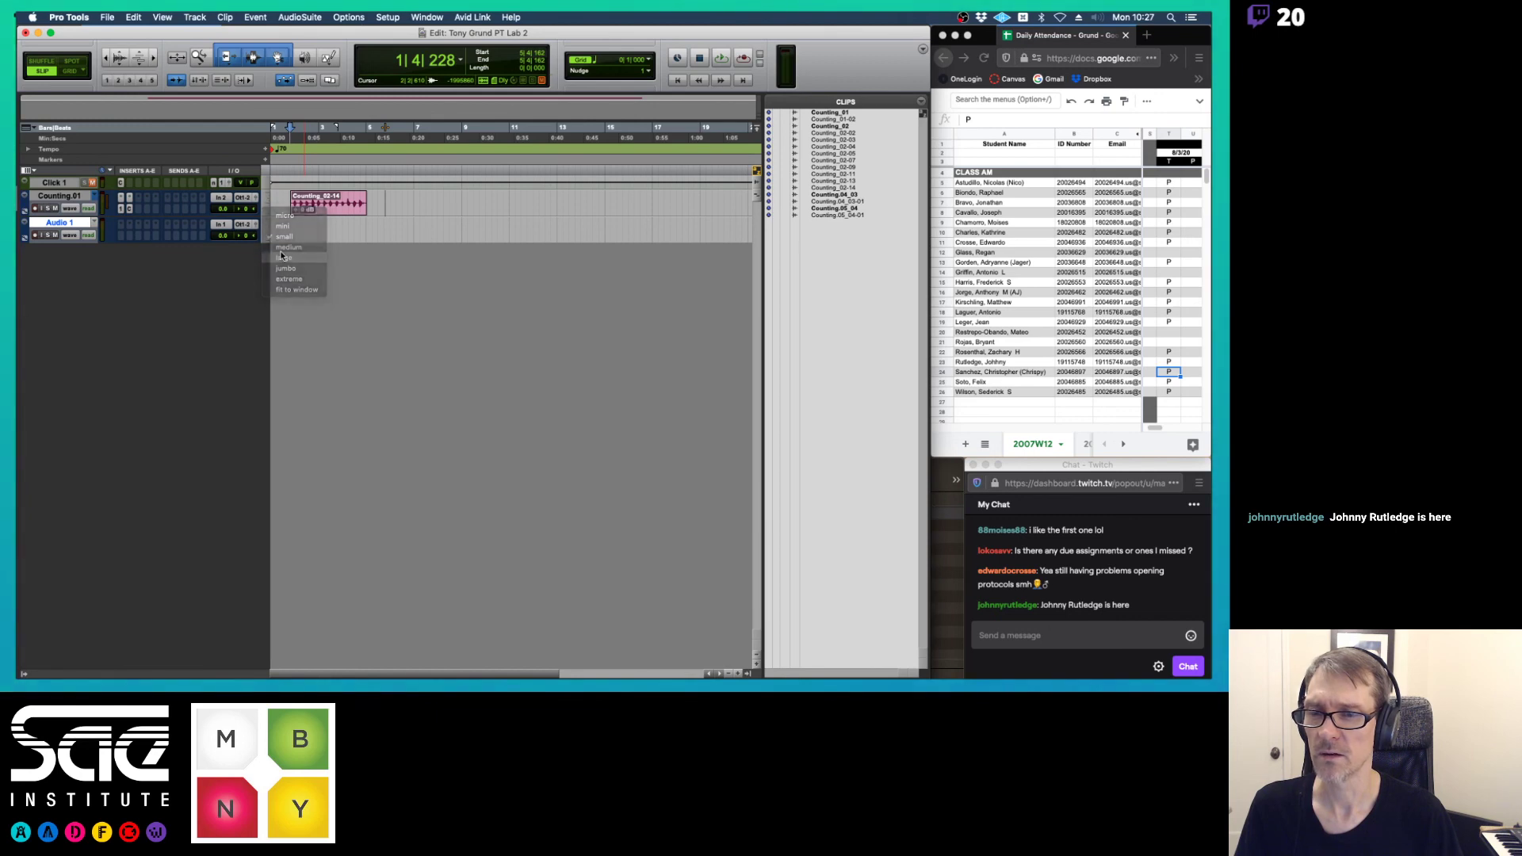
- Rename the new audio track as Story
double_click(69, 225)
type("Alloy")
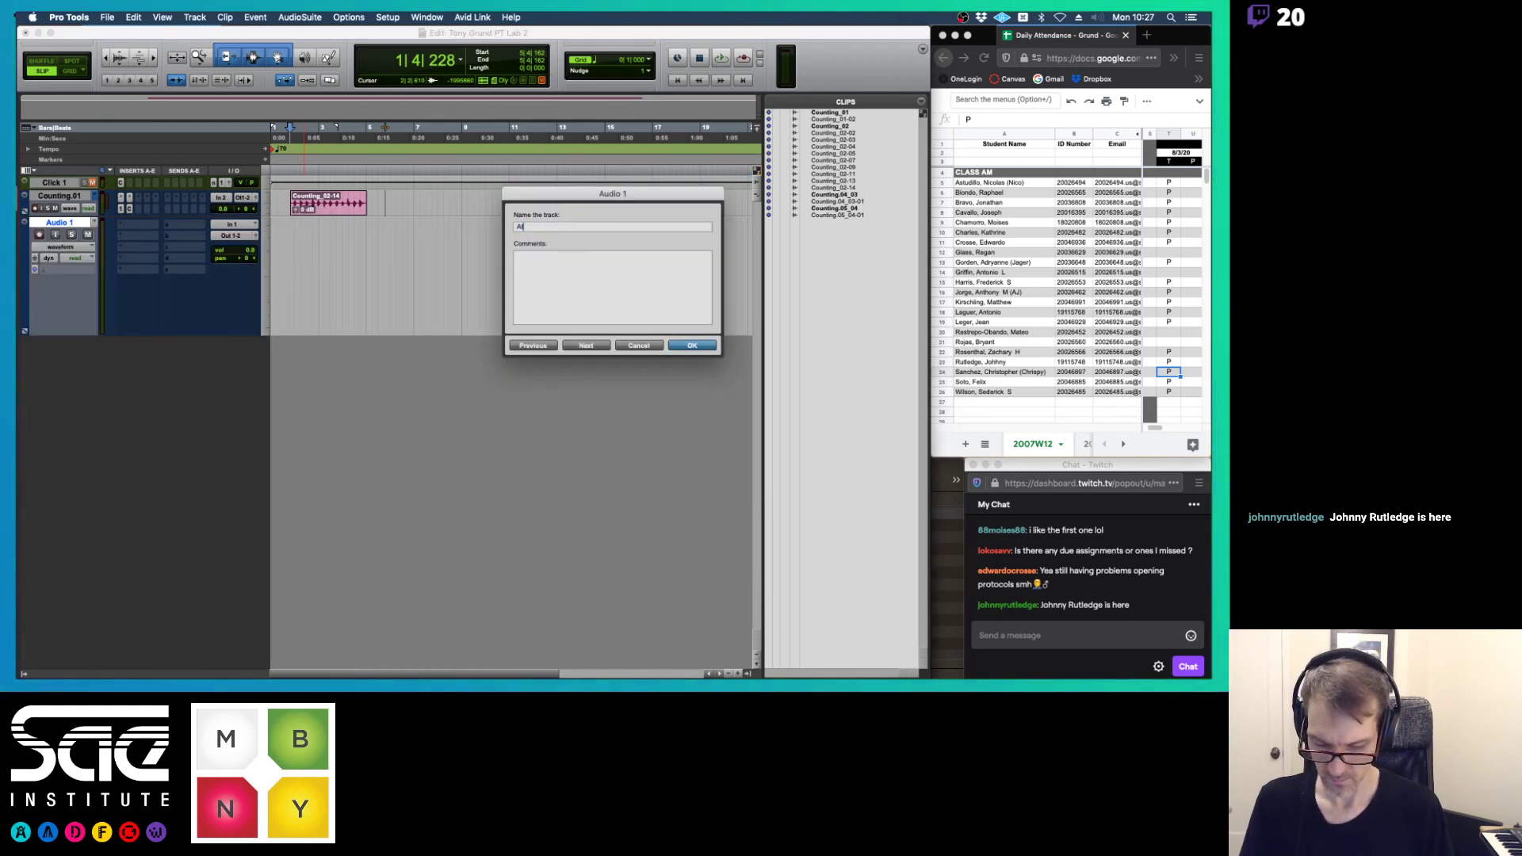
key("BackSpace")
key("BackSpace")
key("BackSpace")
key("BackSpace")
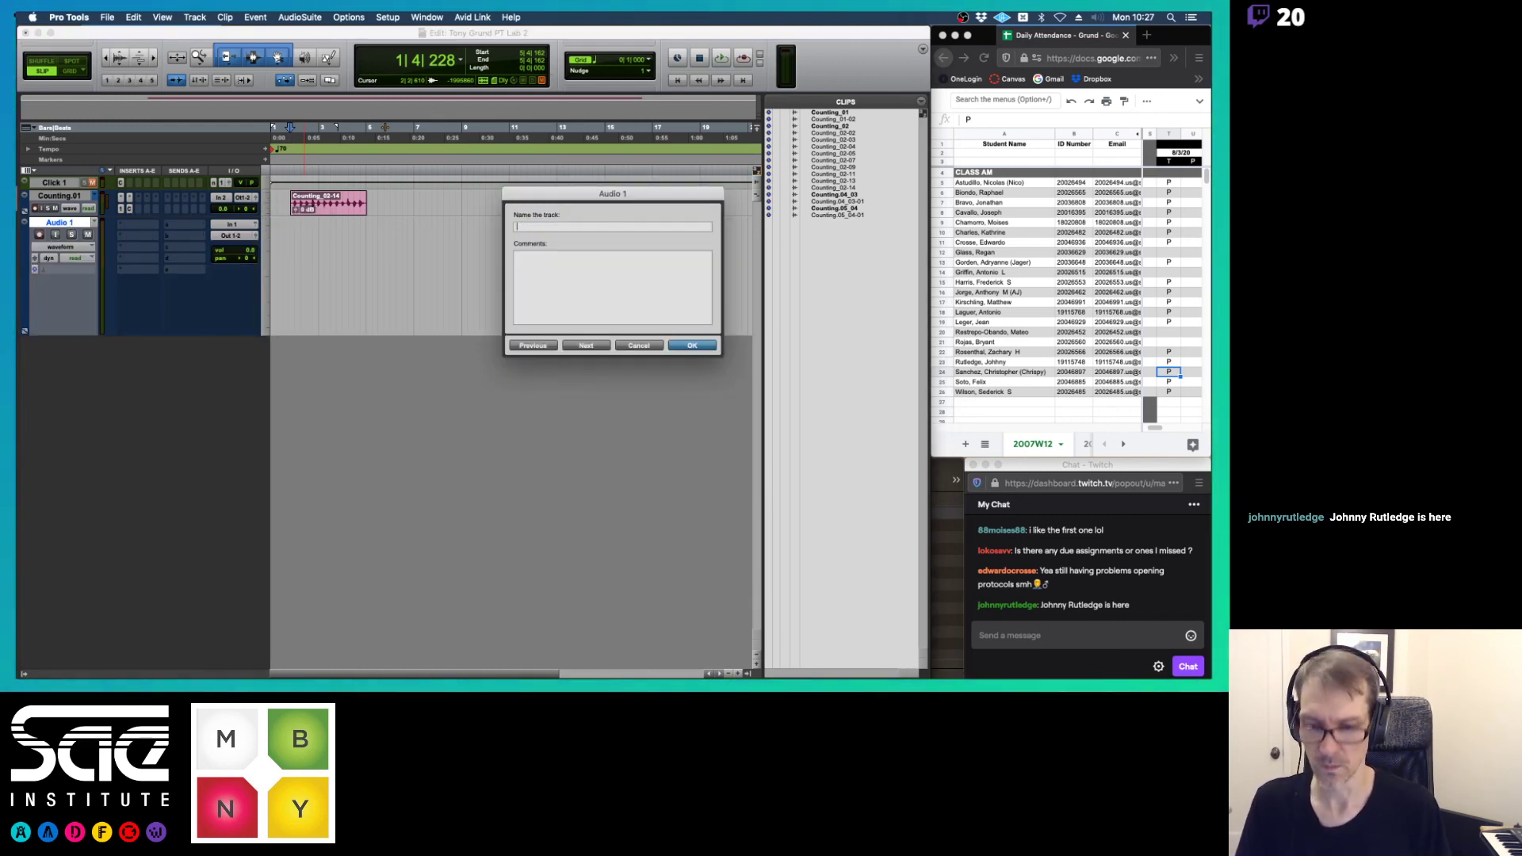
type("Story")
key("Return")
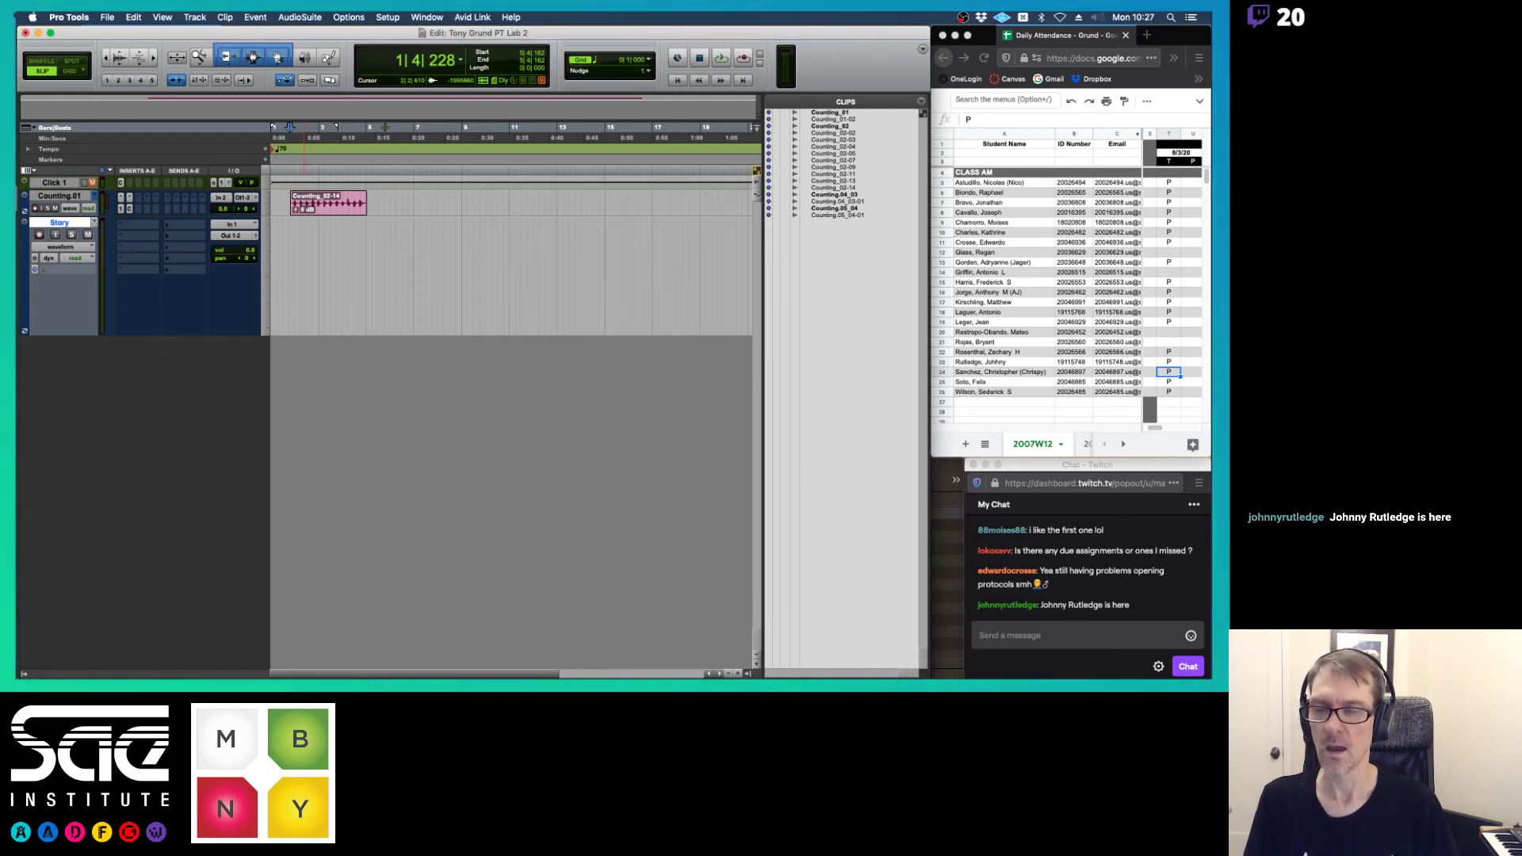
- Switch to Firefox, search the web for news in a new tab and open Google News
mouse_move(19, 148)
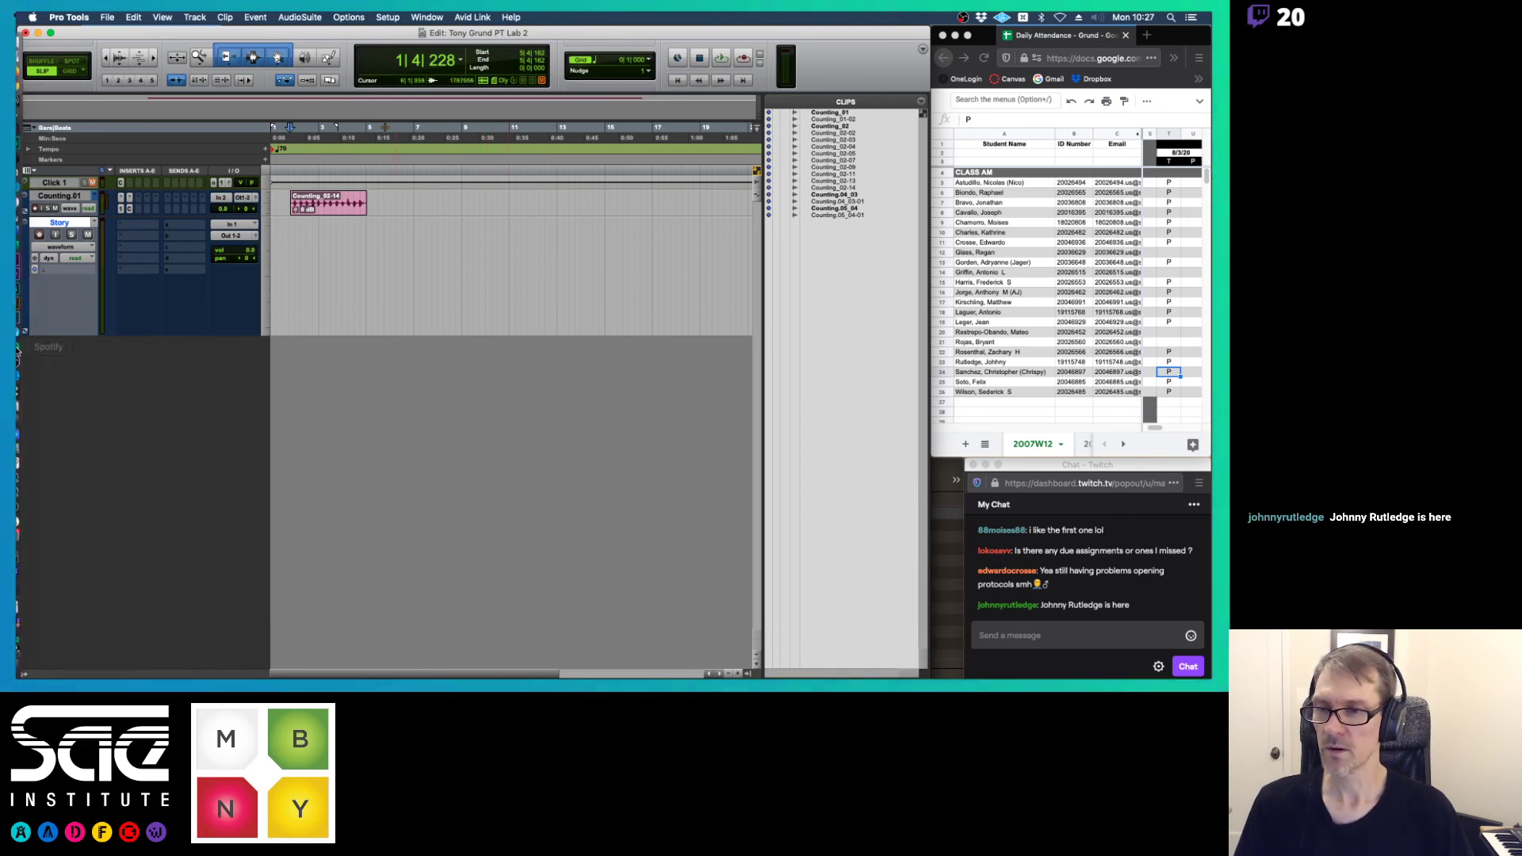
mouse_move(19, 350)
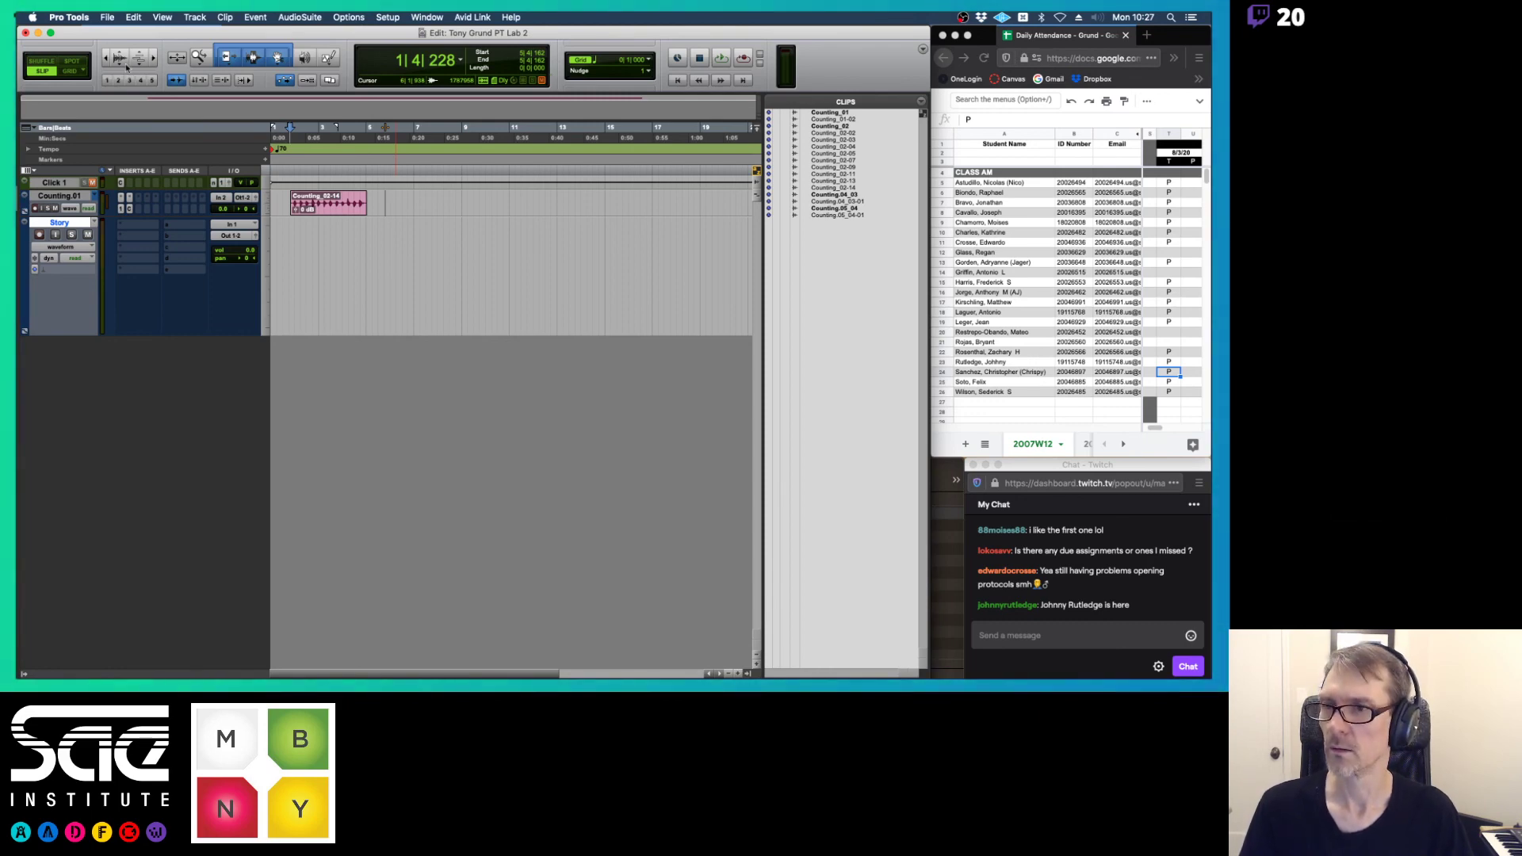
key("super+Tab")
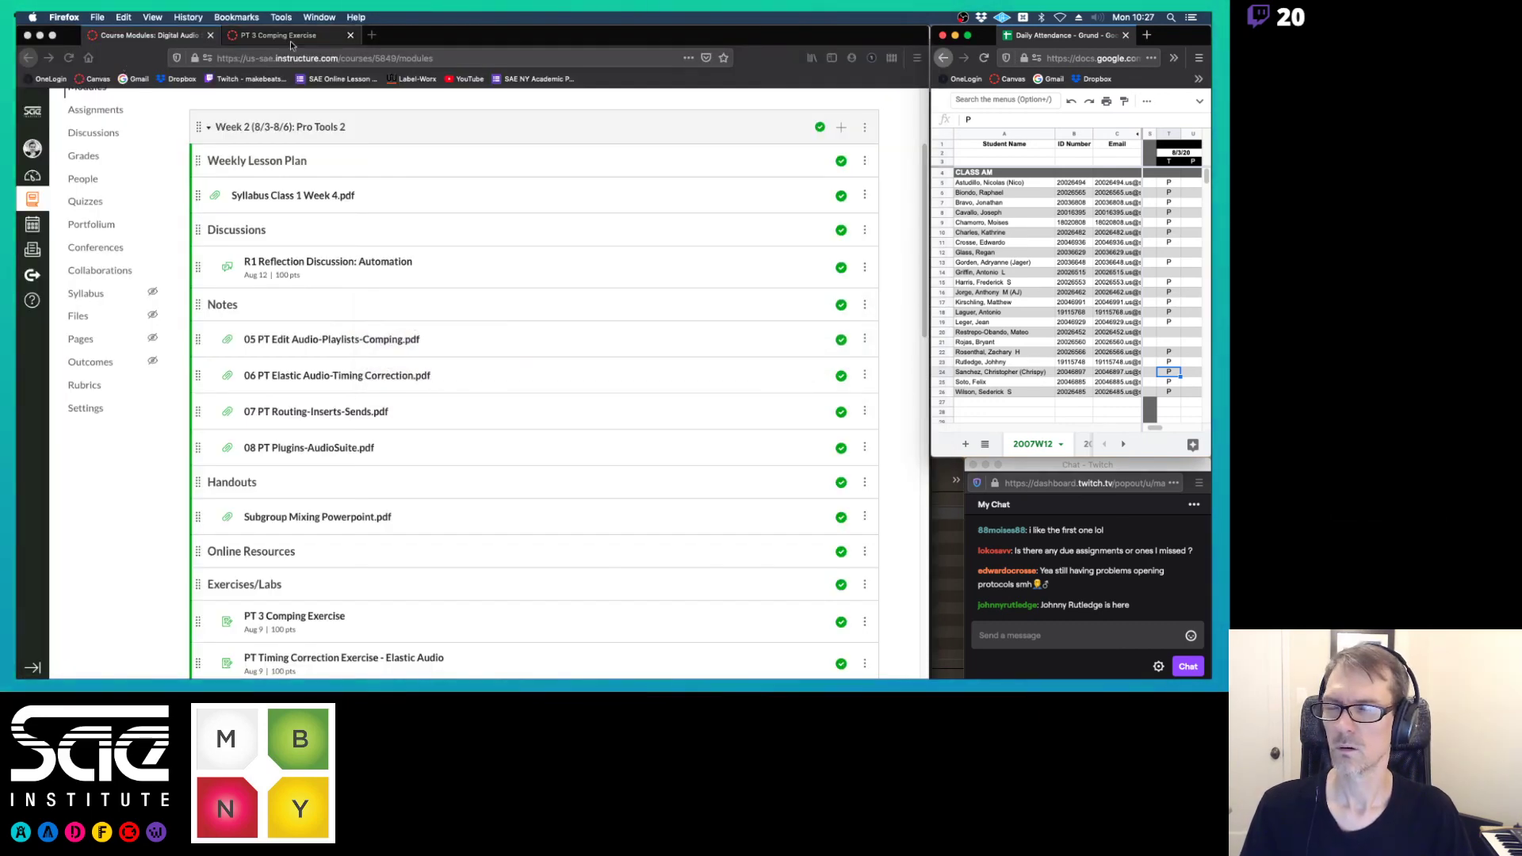
left_click(372, 35)
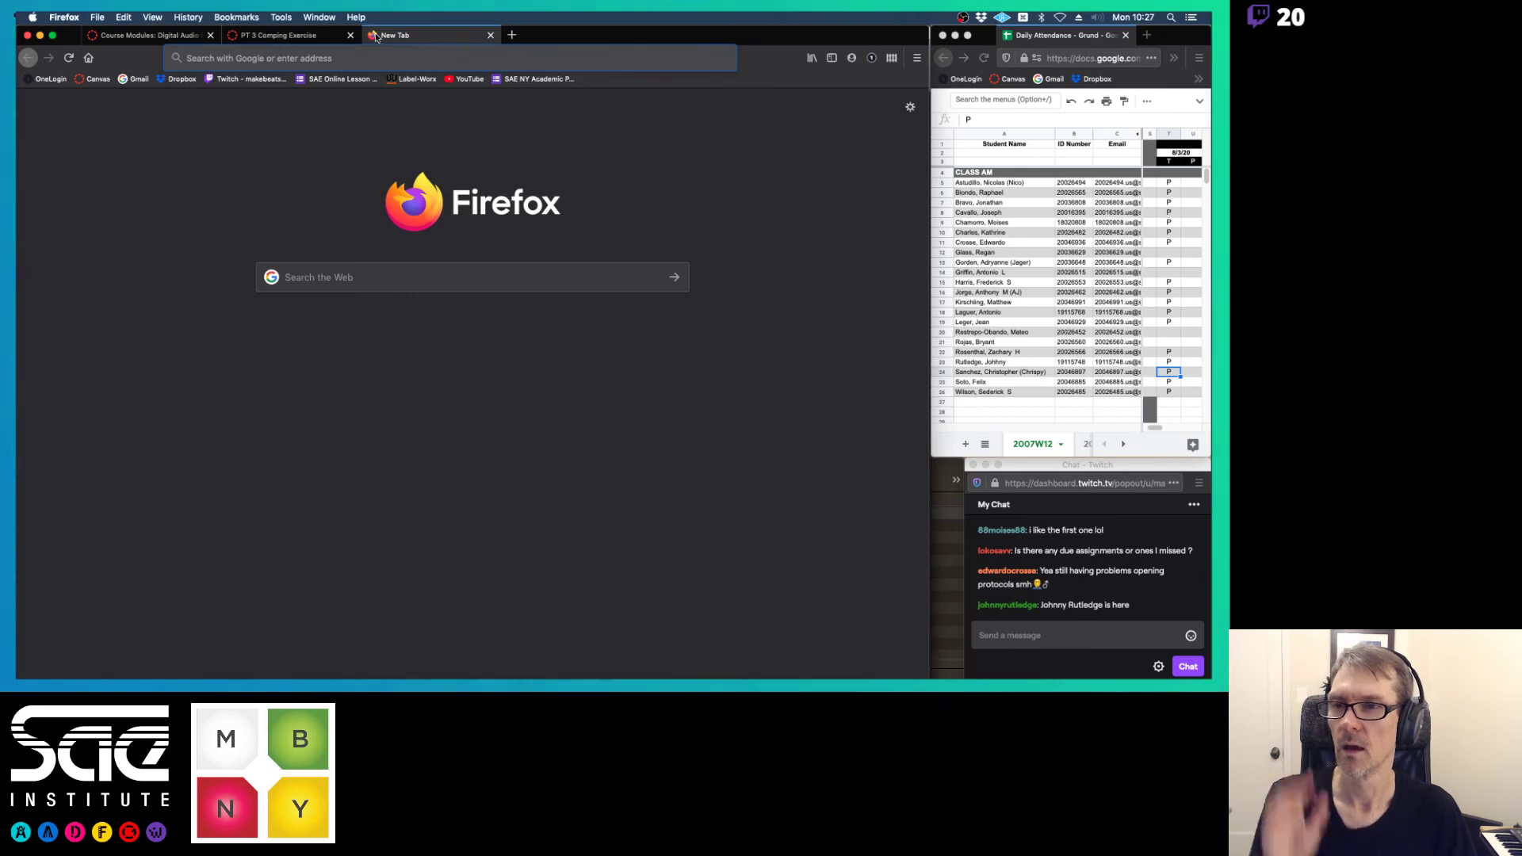
type("new")
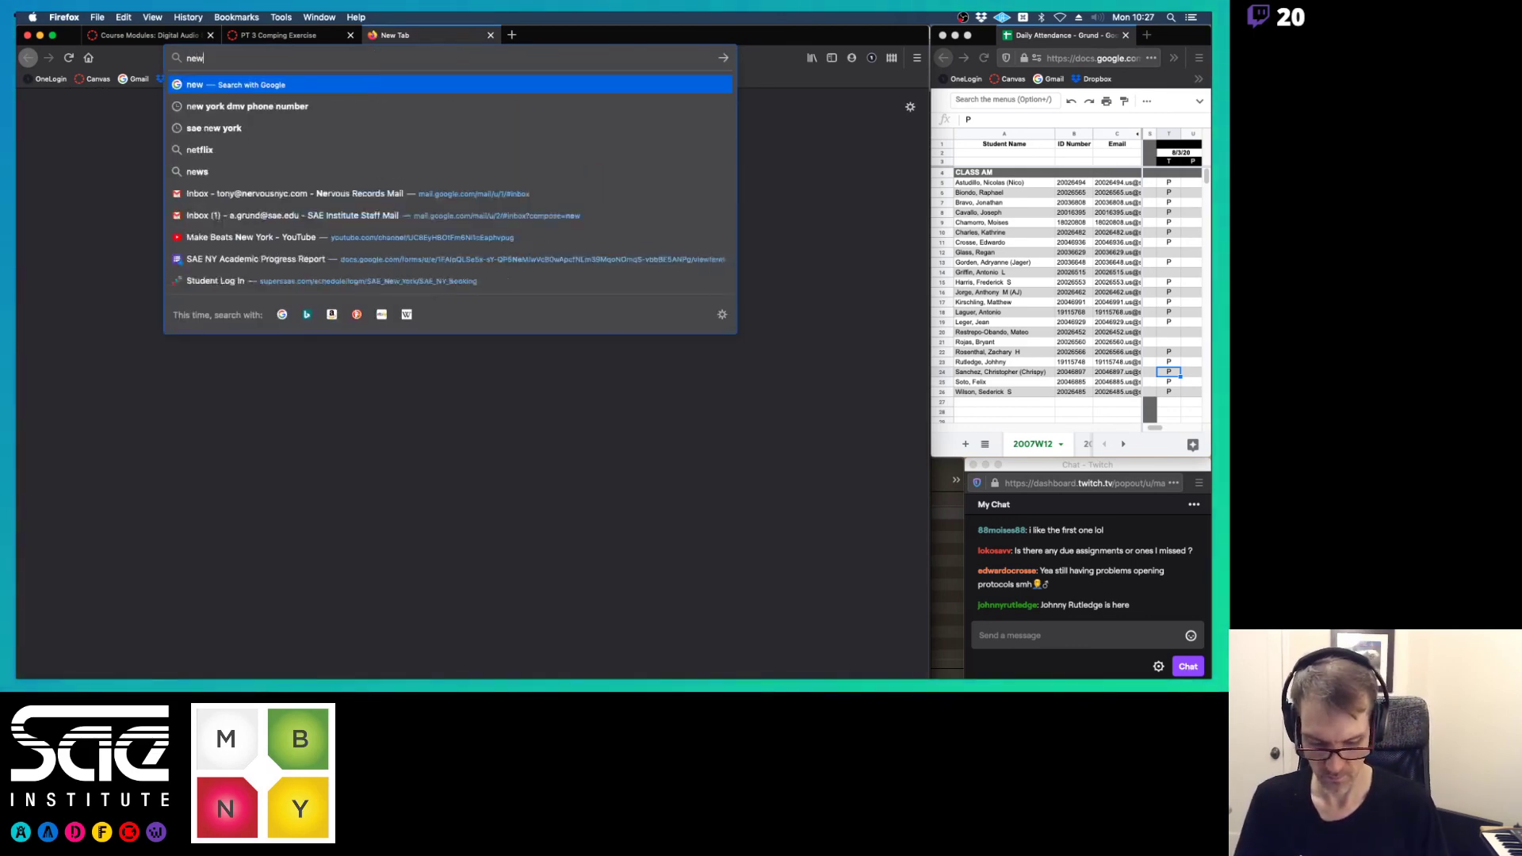
type("s")
key("Return")
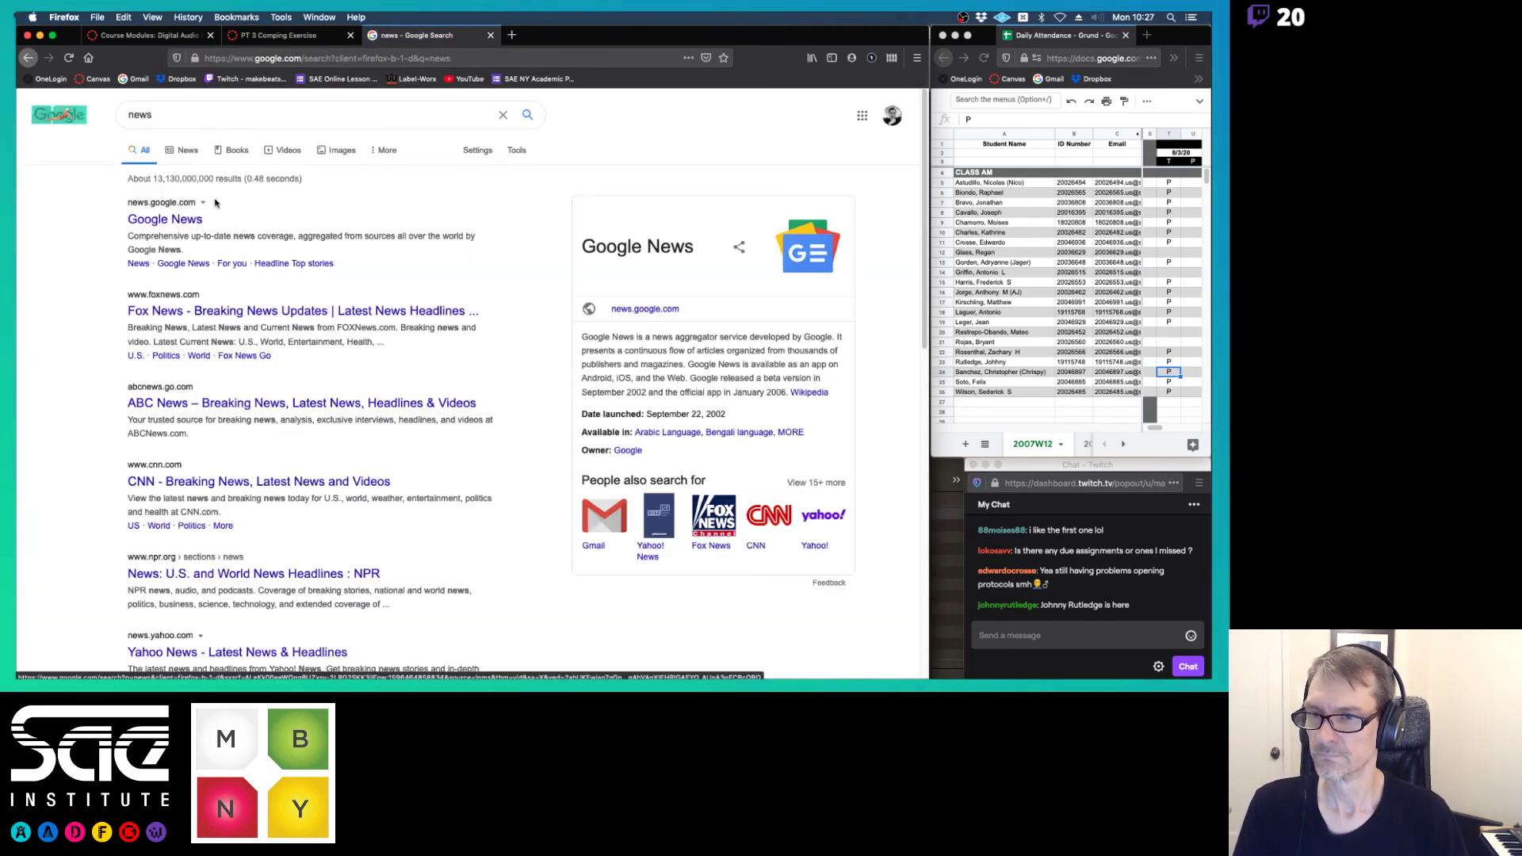
left_click(191, 221)
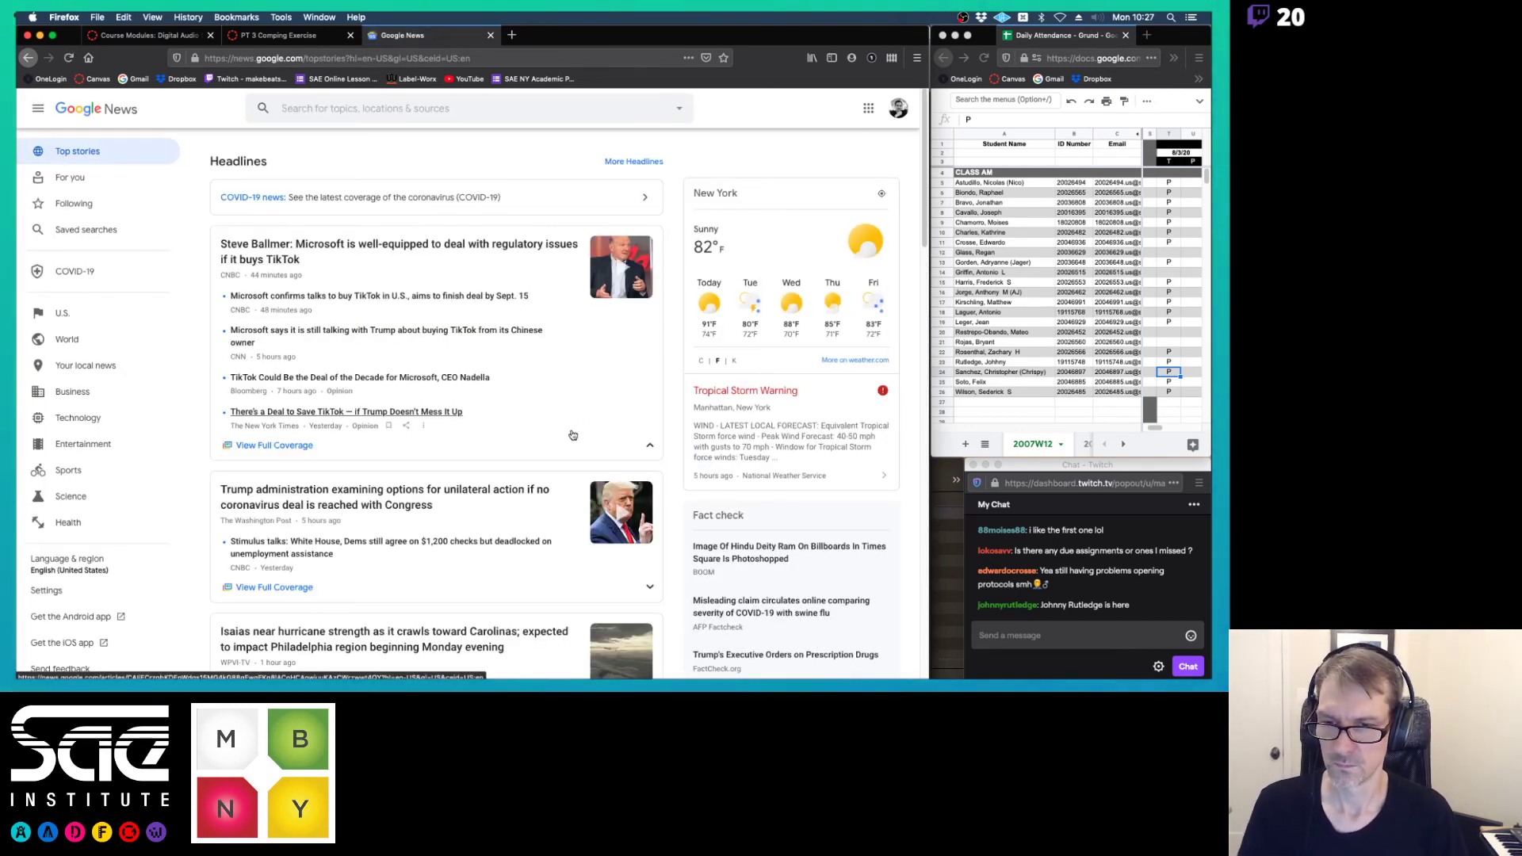
- Search Google News for "cute news" and open the article "Cute Baby Contest now accepting entries"
scroll(572, 435, "down", 5)
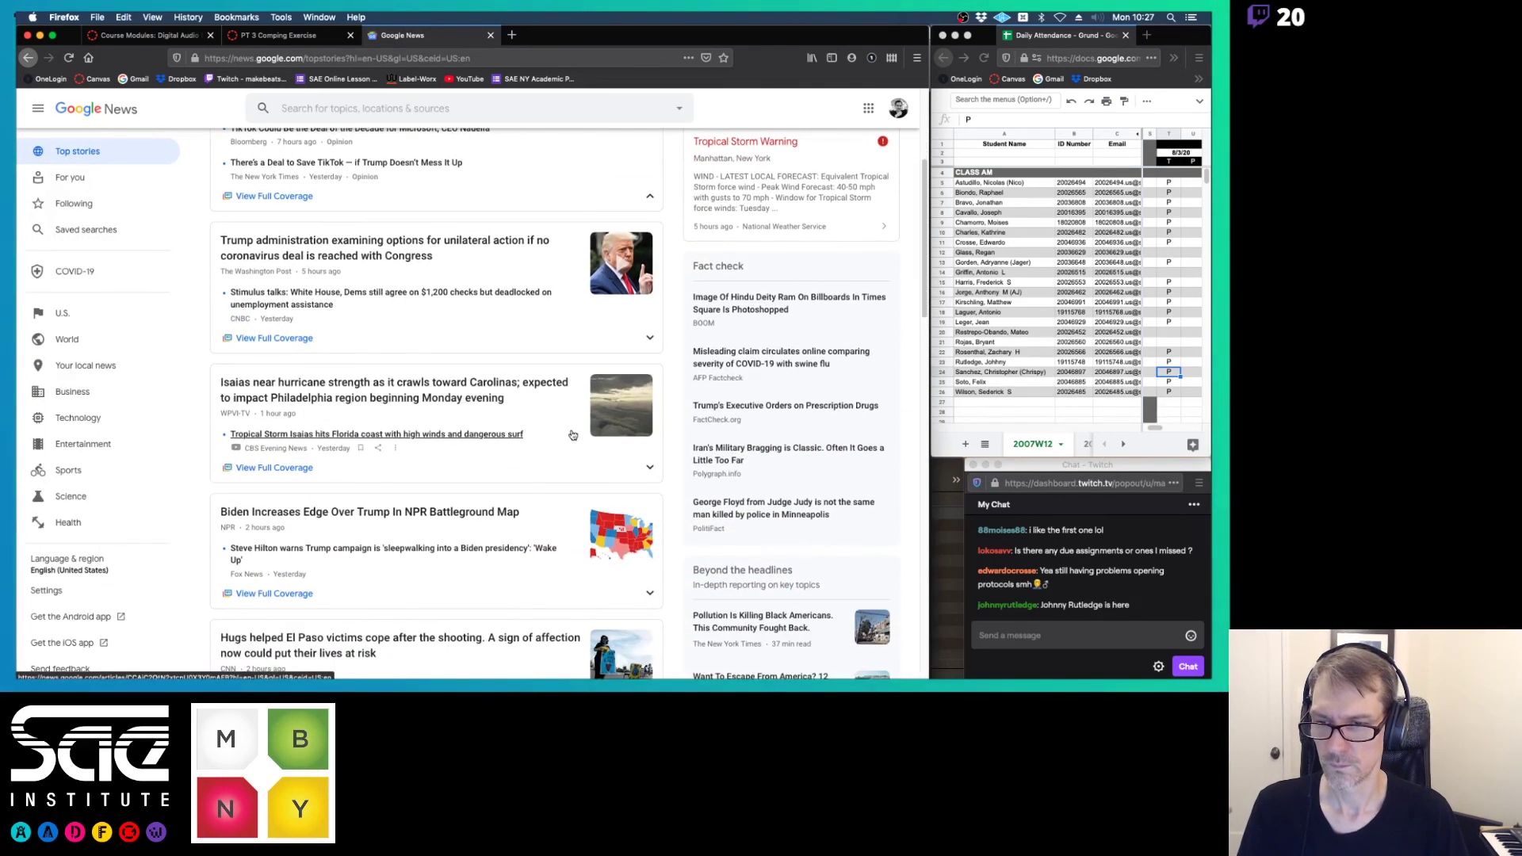
scroll(573, 435, "down", 2)
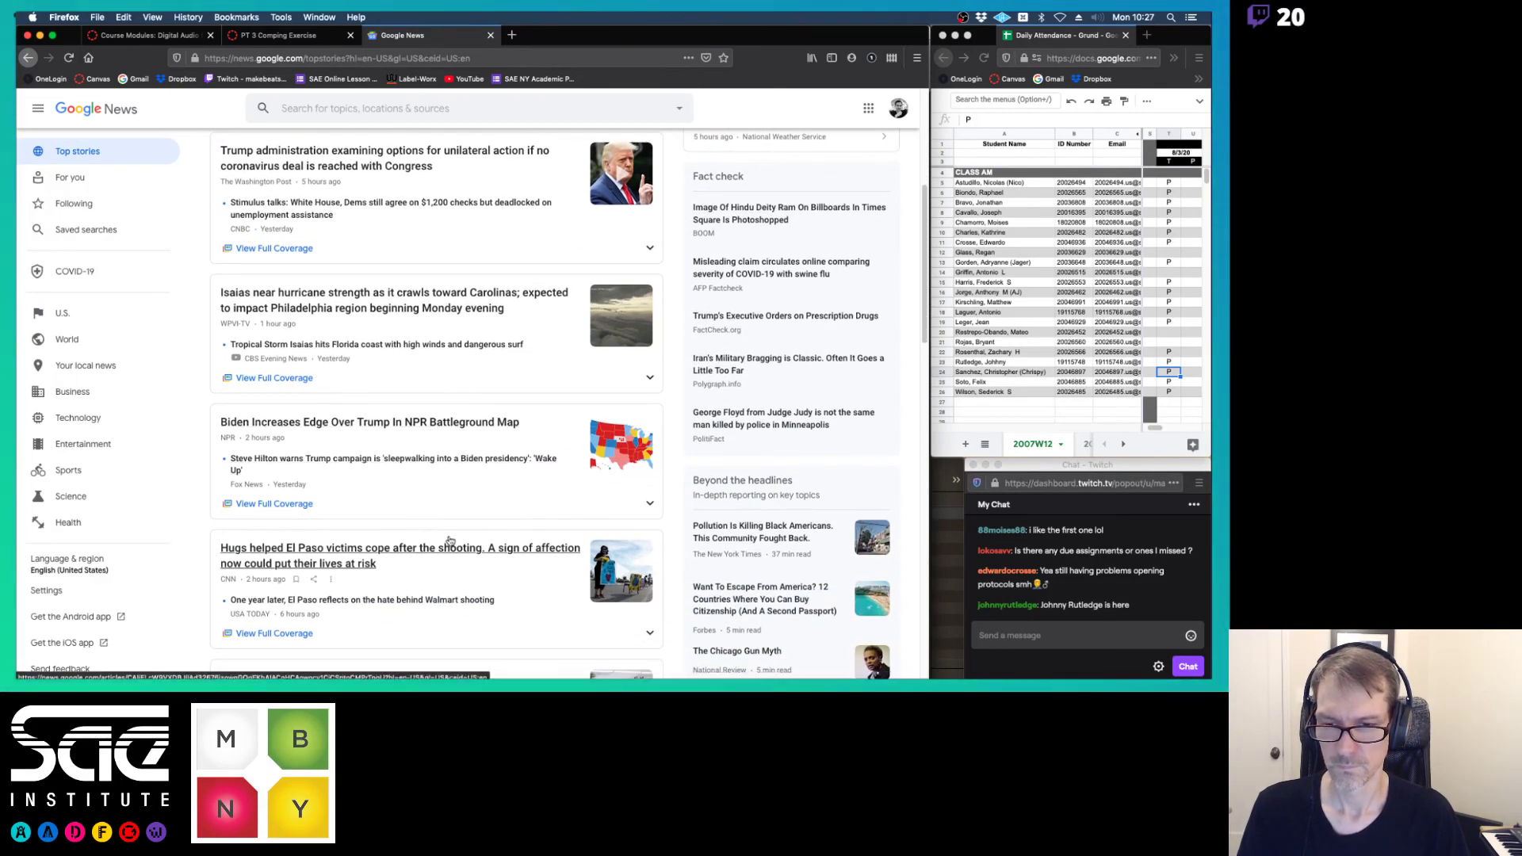
scroll(812, 357, "up", 7)
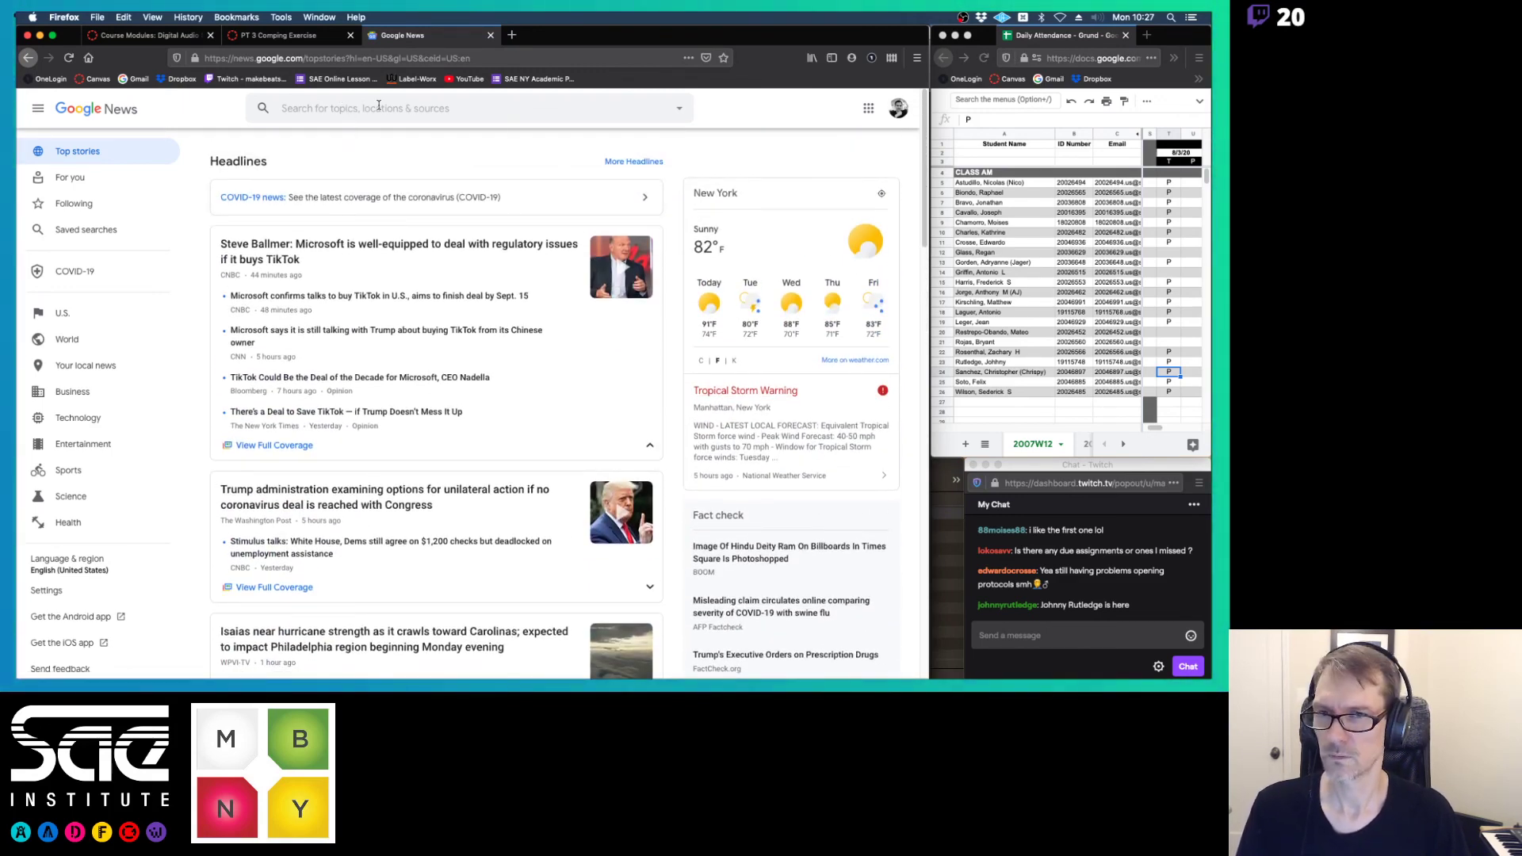
left_click(511, 110)
type("cute news")
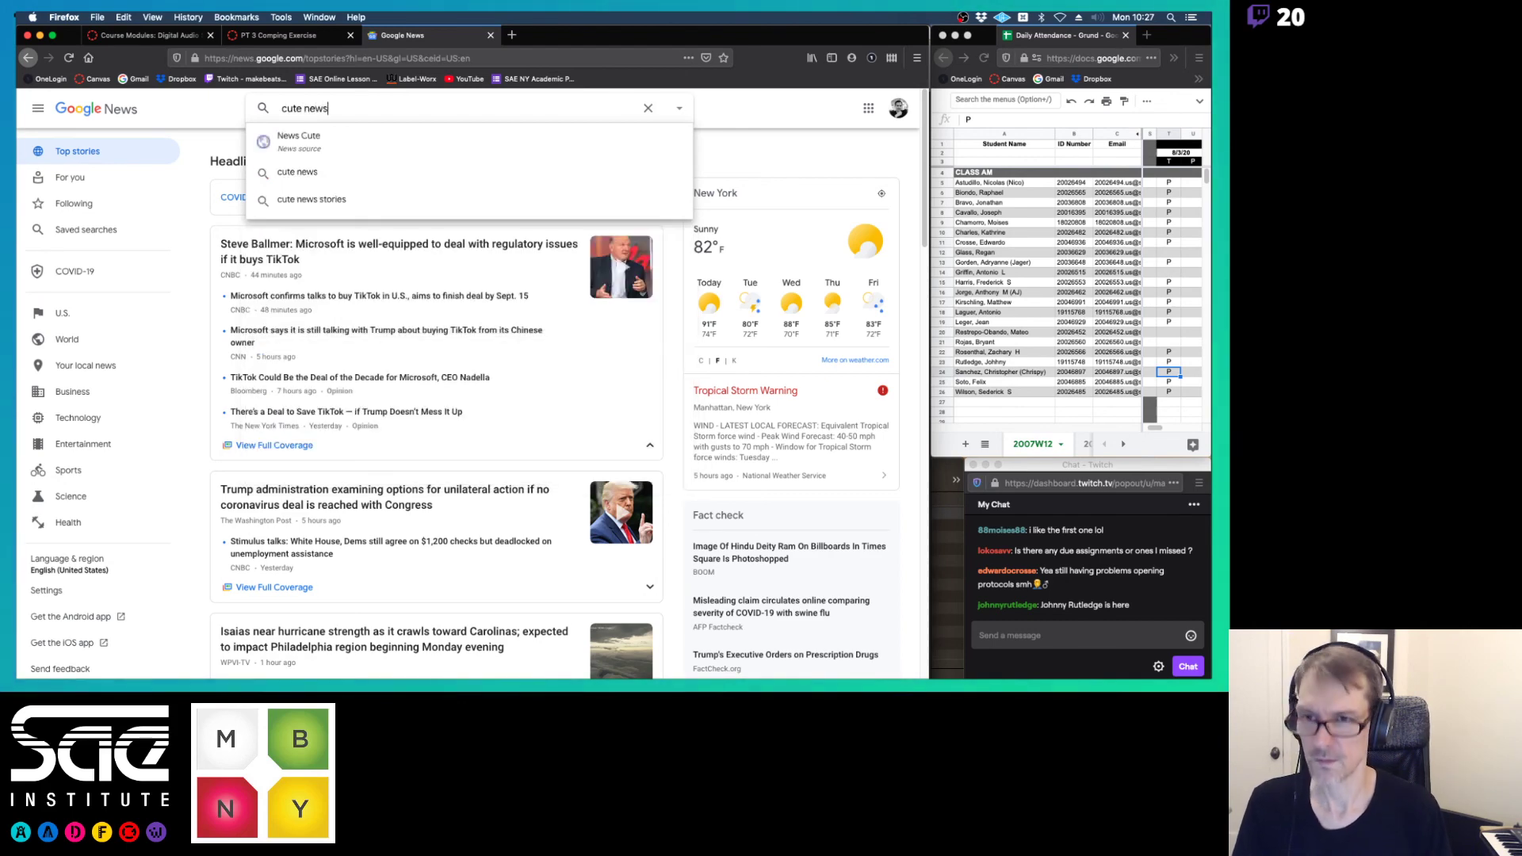
key("Return")
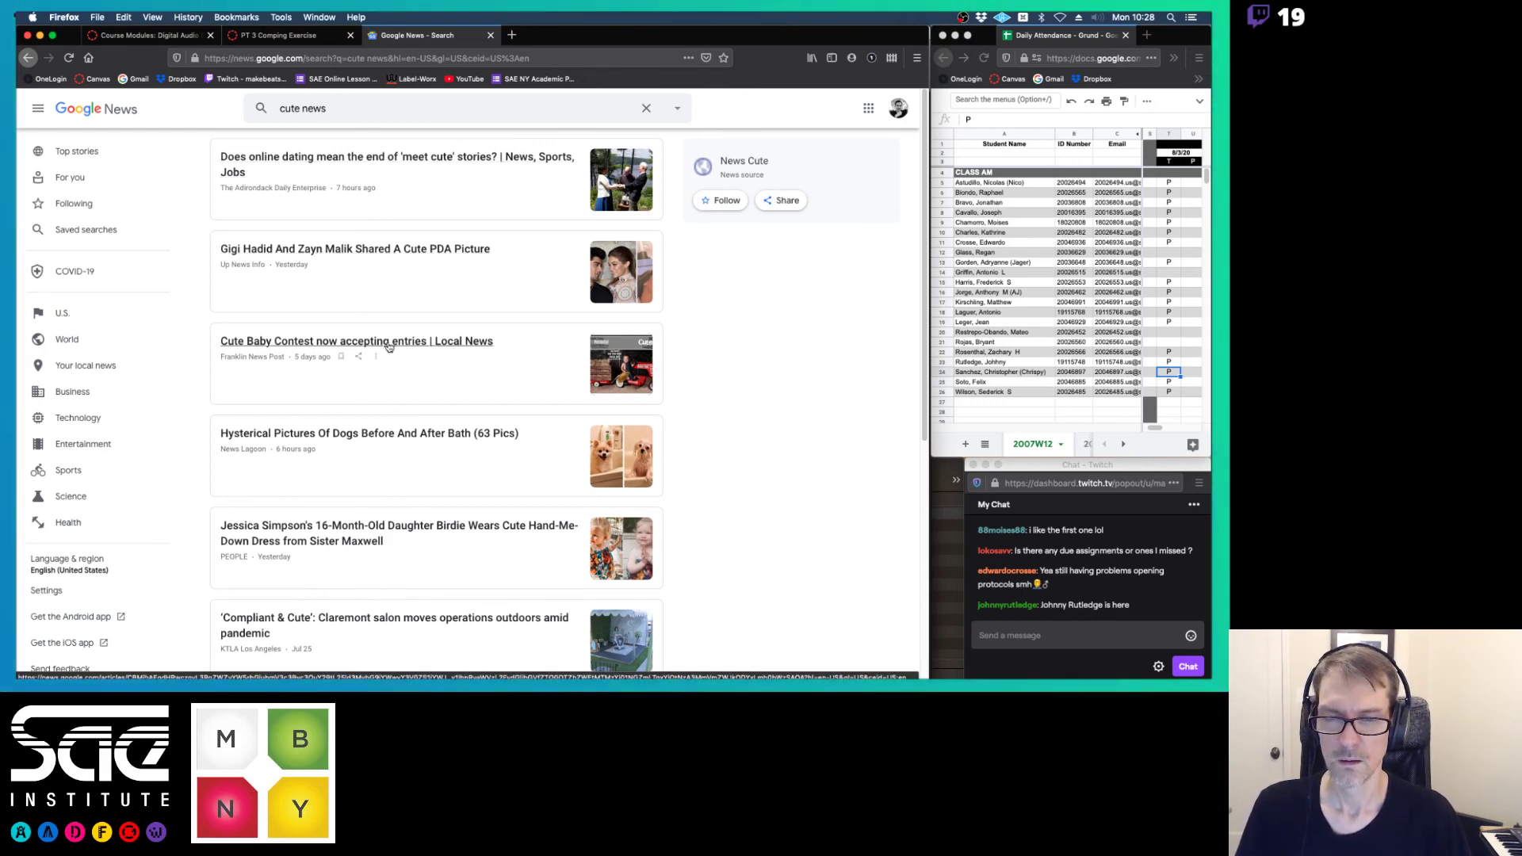
left_click(388, 346)
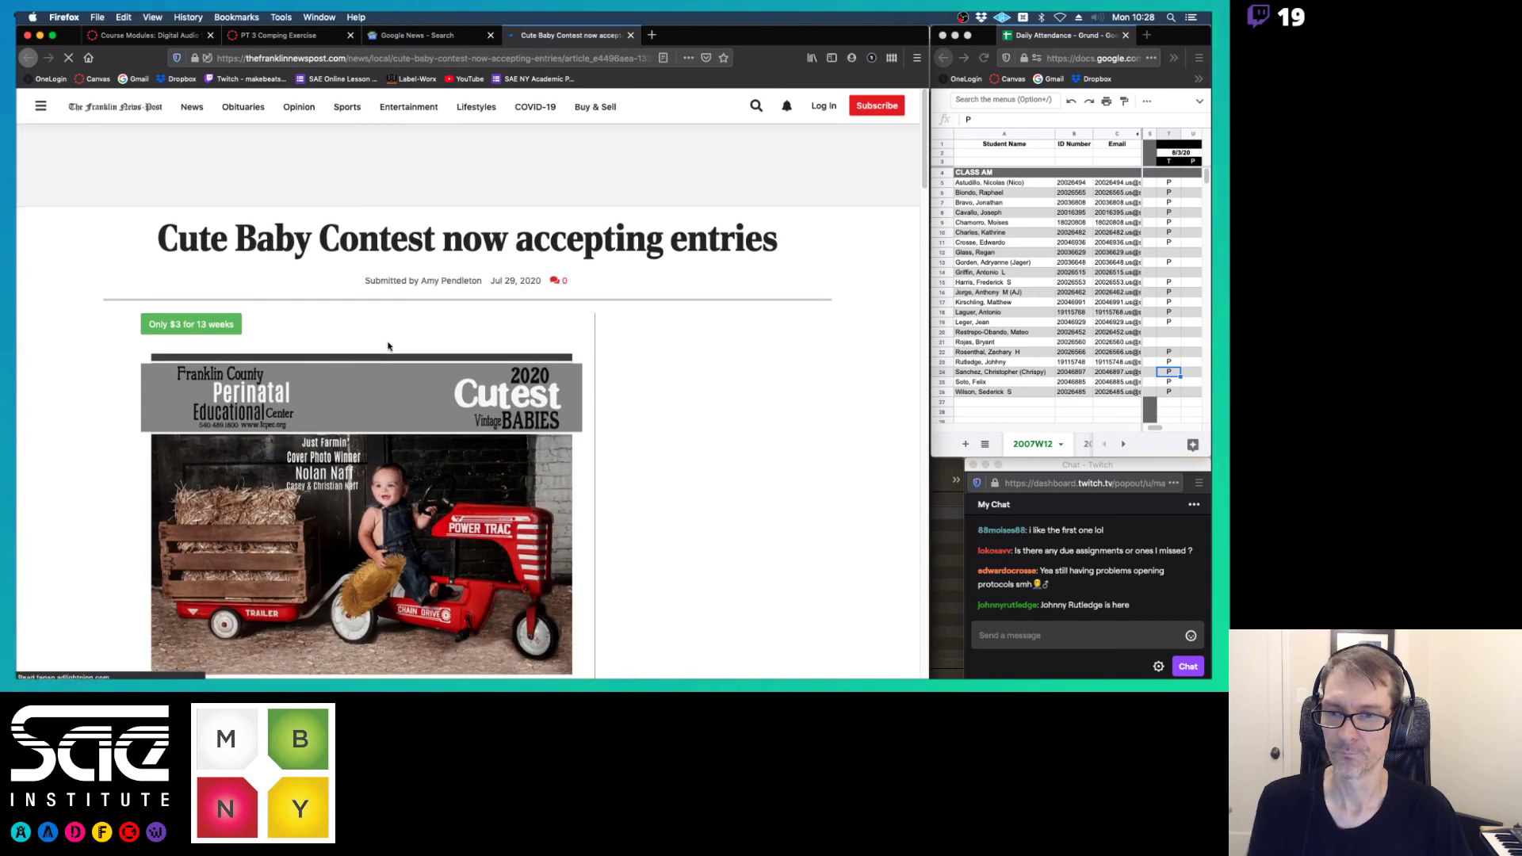
- Narrow the Firefox article window and the Pro Tools Edit window so that they sit side by side, with the article's body text in view
scroll(737, 421, "down", 1)
scroll(737, 422, "down", 8)
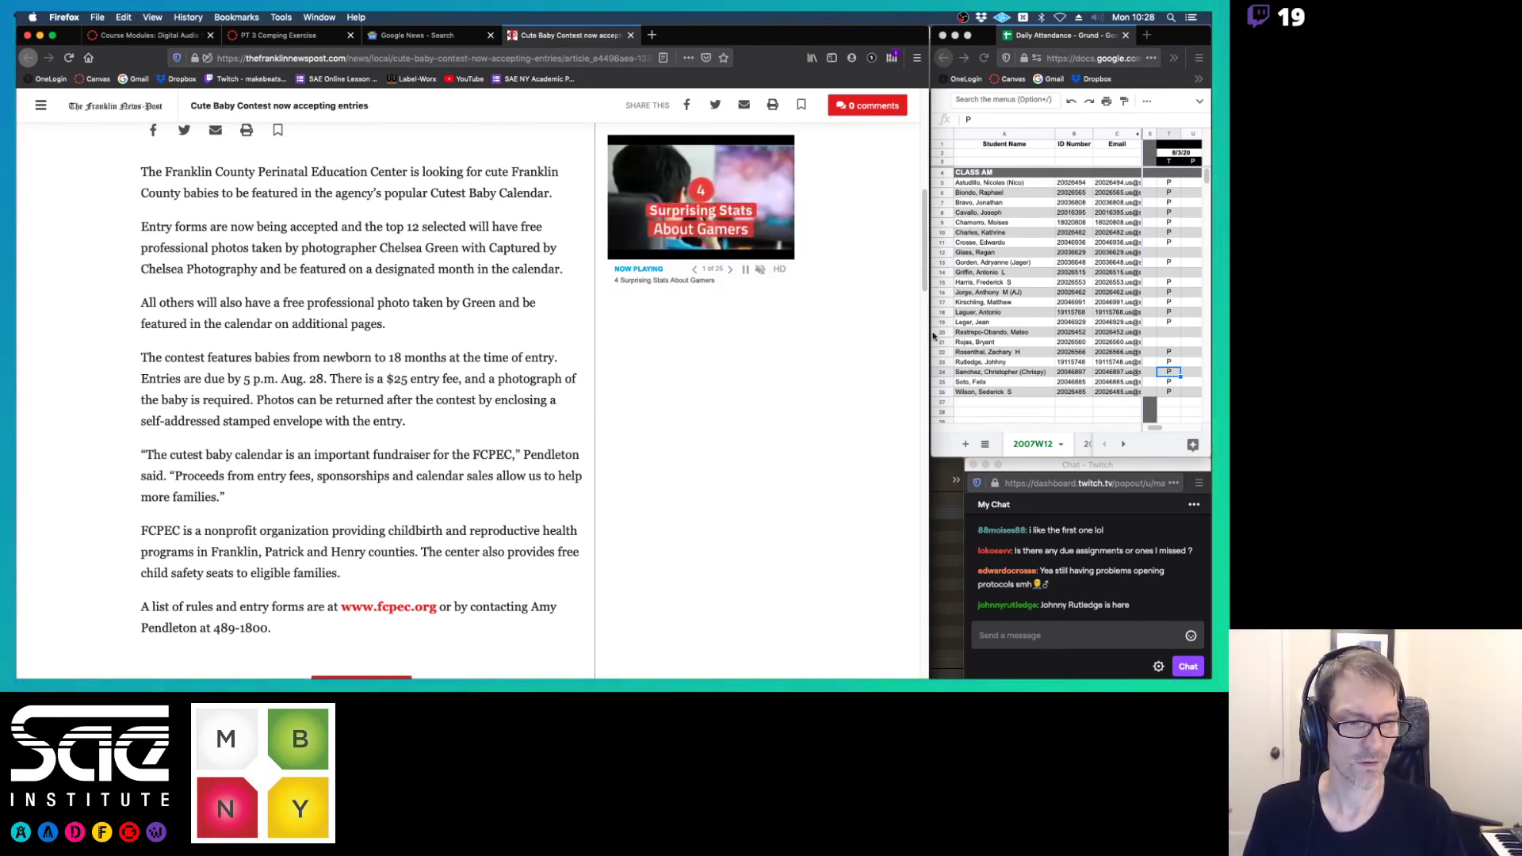
left_click_drag(928, 330, 555, 355)
left_click_drag(70, 36, 722, 19)
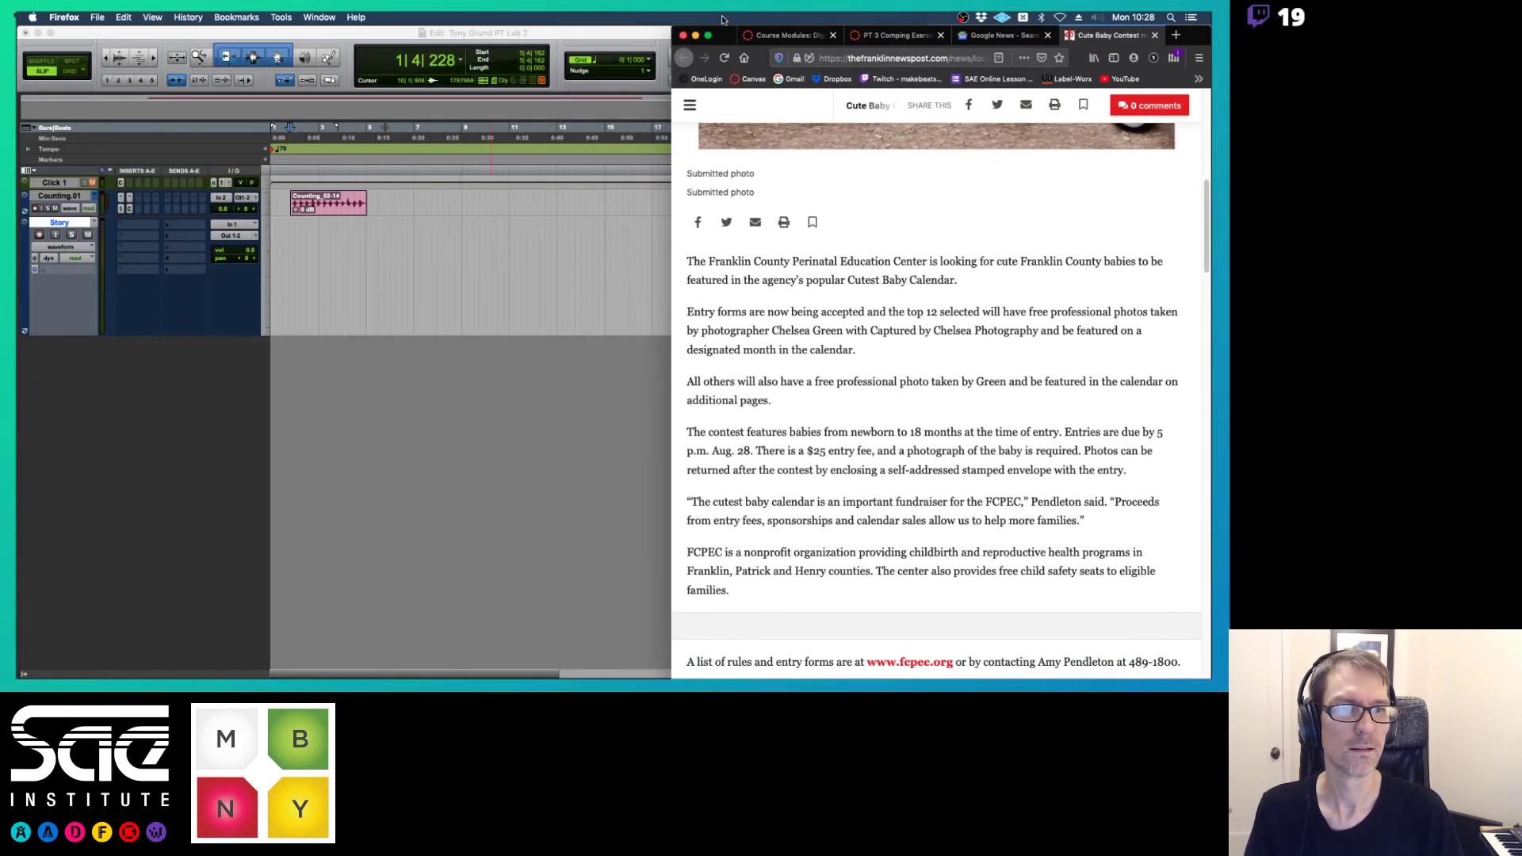
left_click(536, 34)
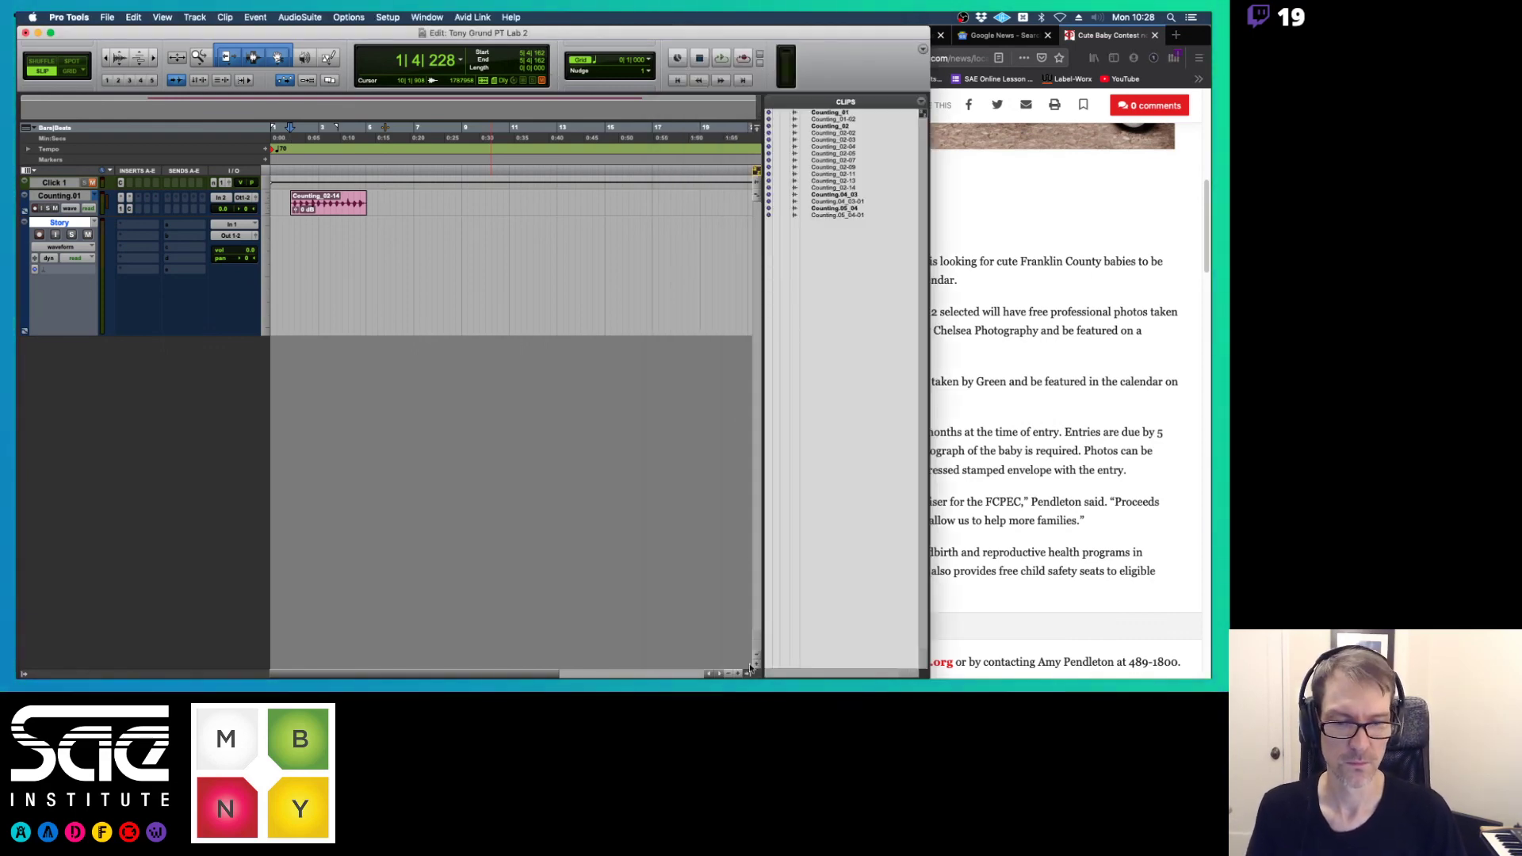
left_click_drag(747, 673, 679, 616)
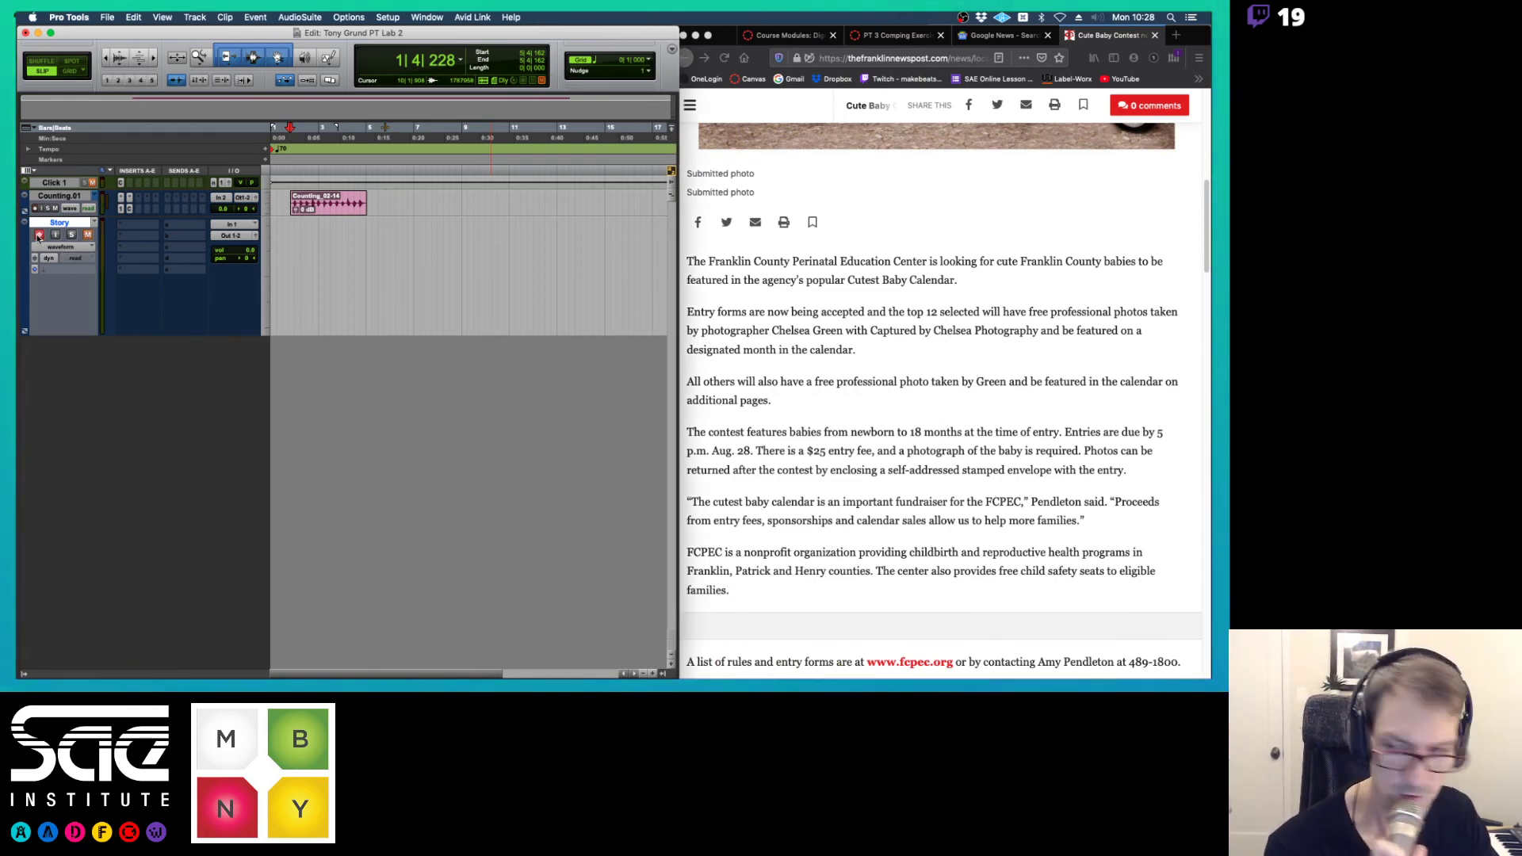
- Set the Story track's input to the interface channel In 2 (Mono)
left_click(235, 230)
mouse_move(241, 226)
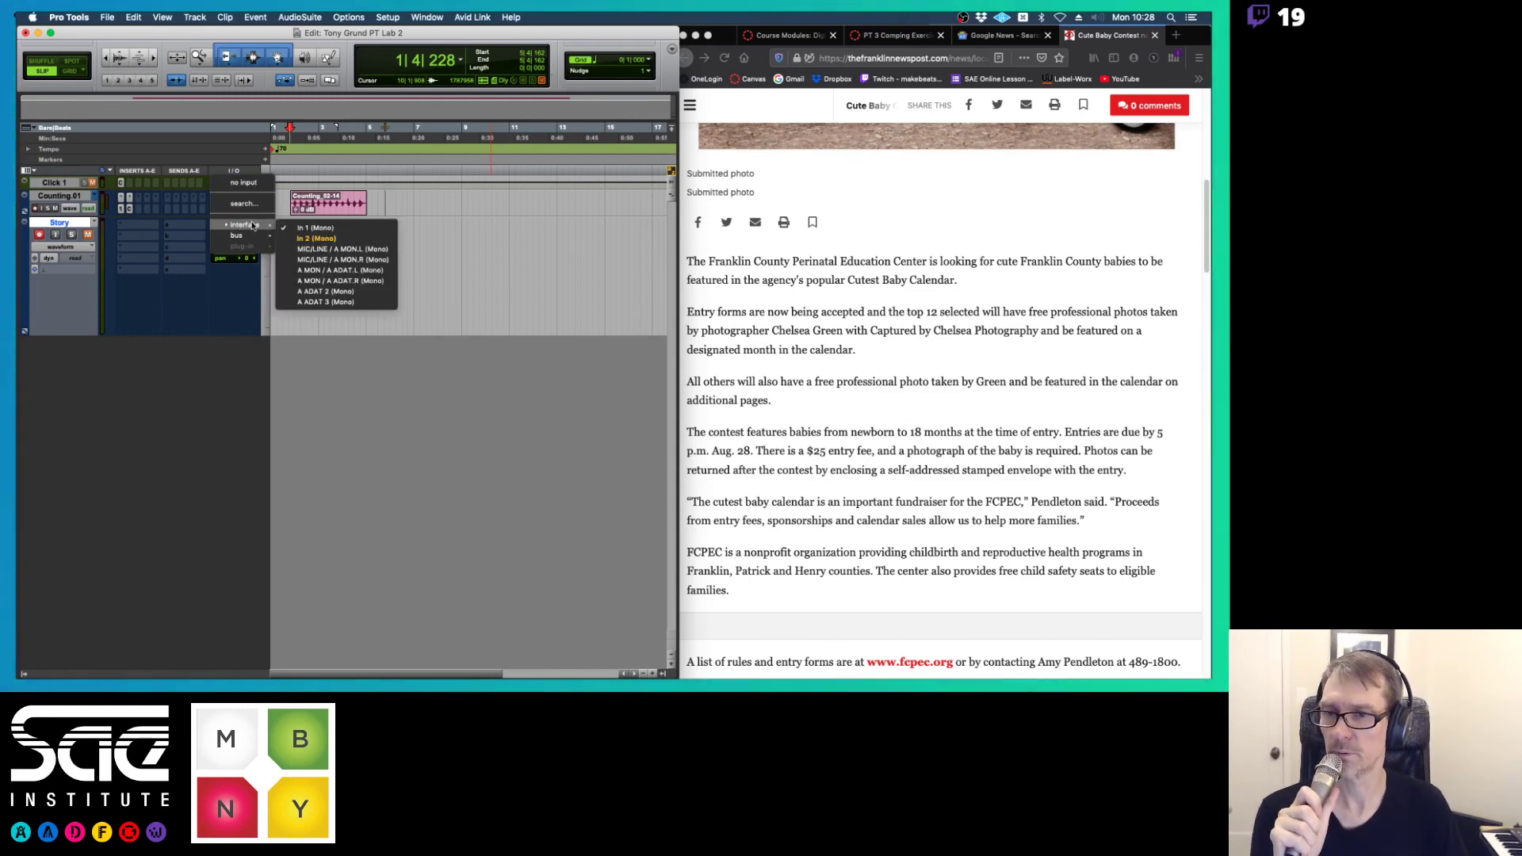
left_click(300, 239)
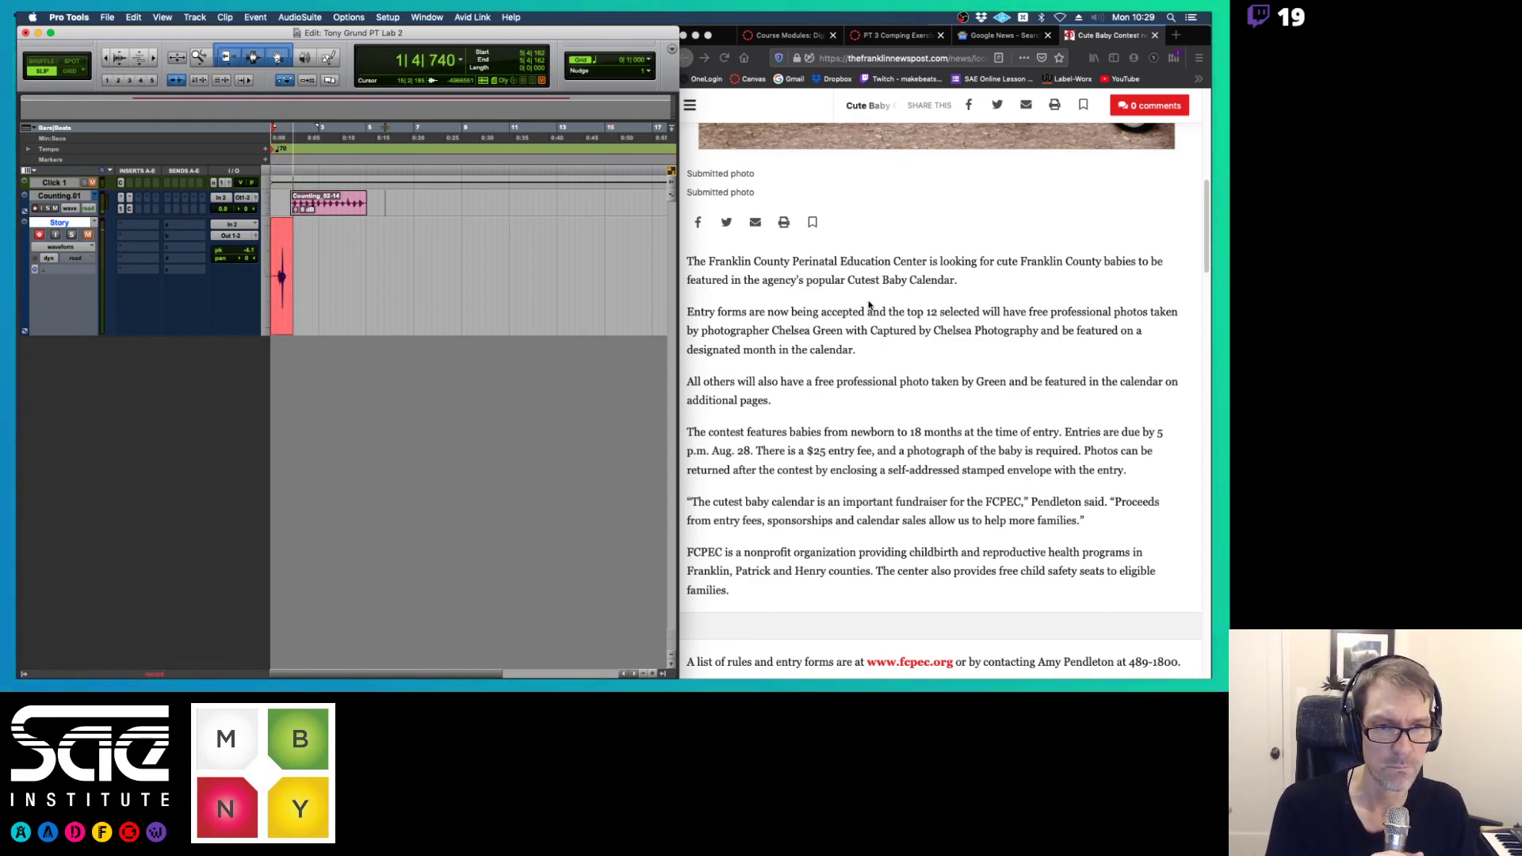
- Stop and delete the short test recording on the Story track, and start recording a new take from the session start
key("space")
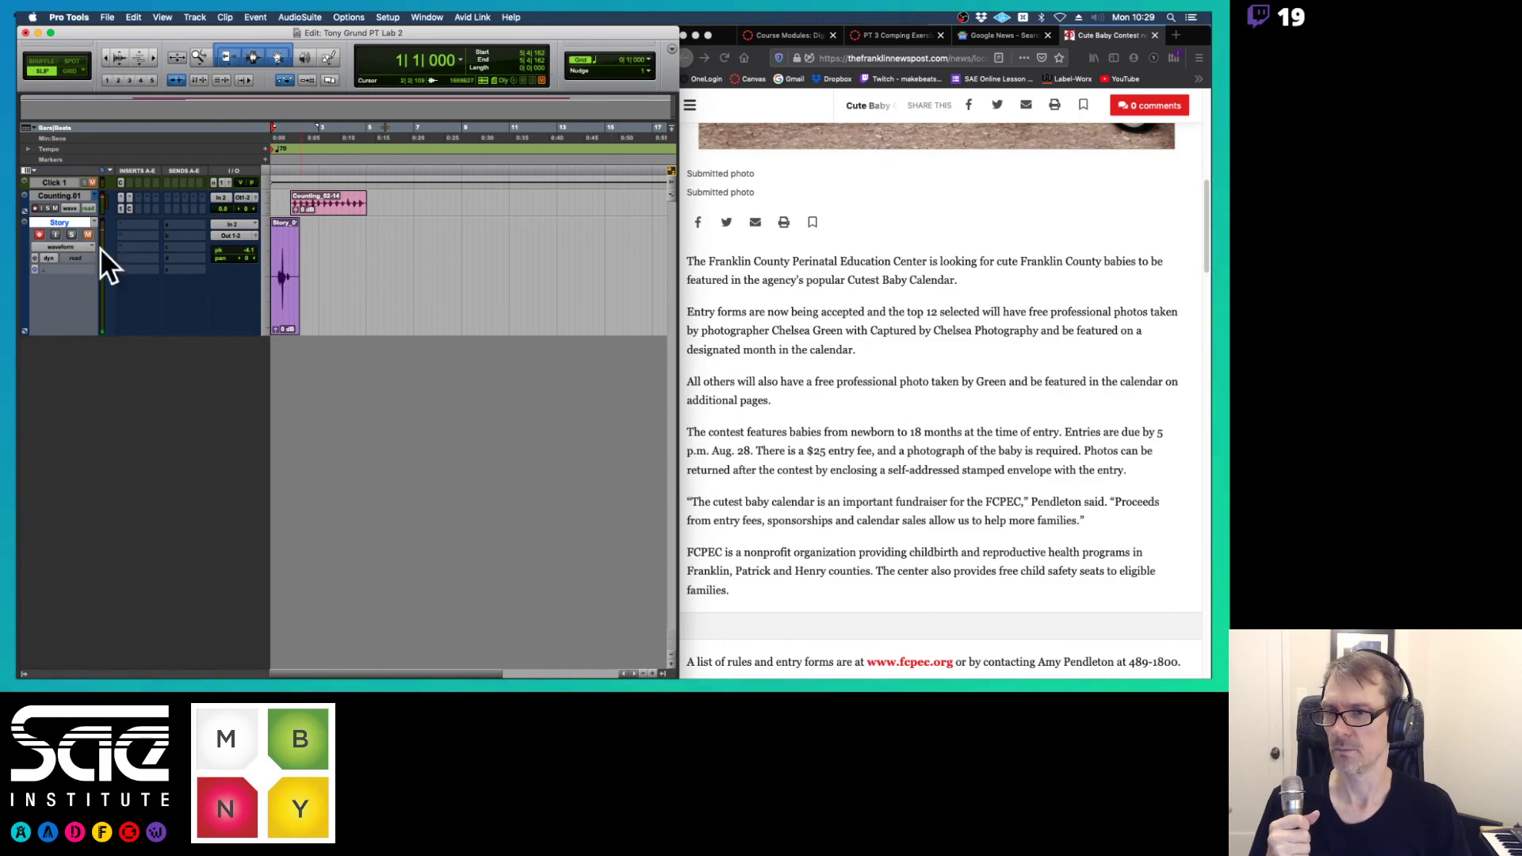
left_click(54, 209)
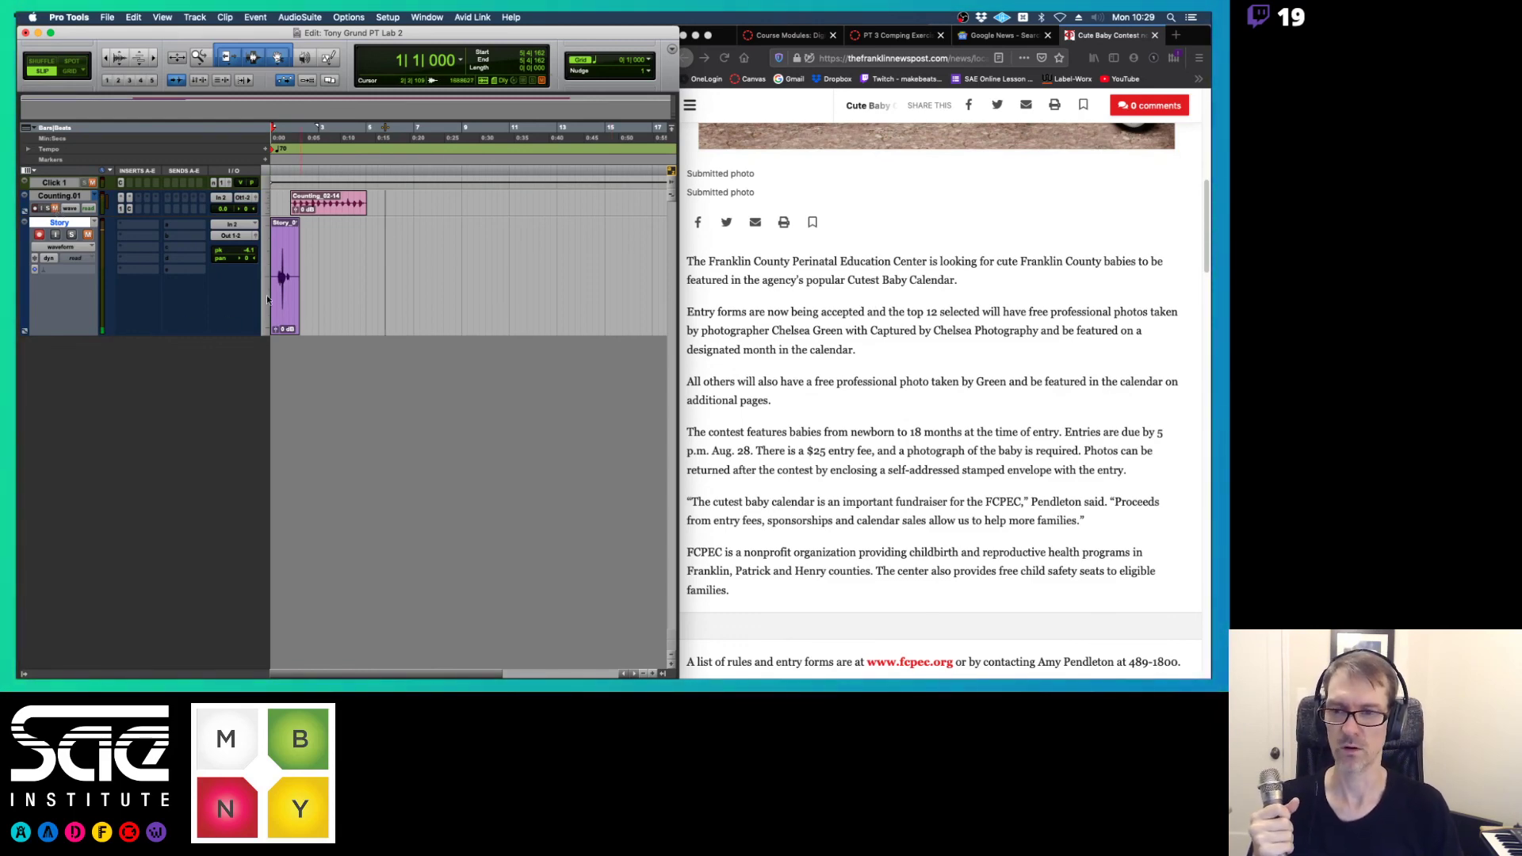
left_click(283, 319)
key("Delete")
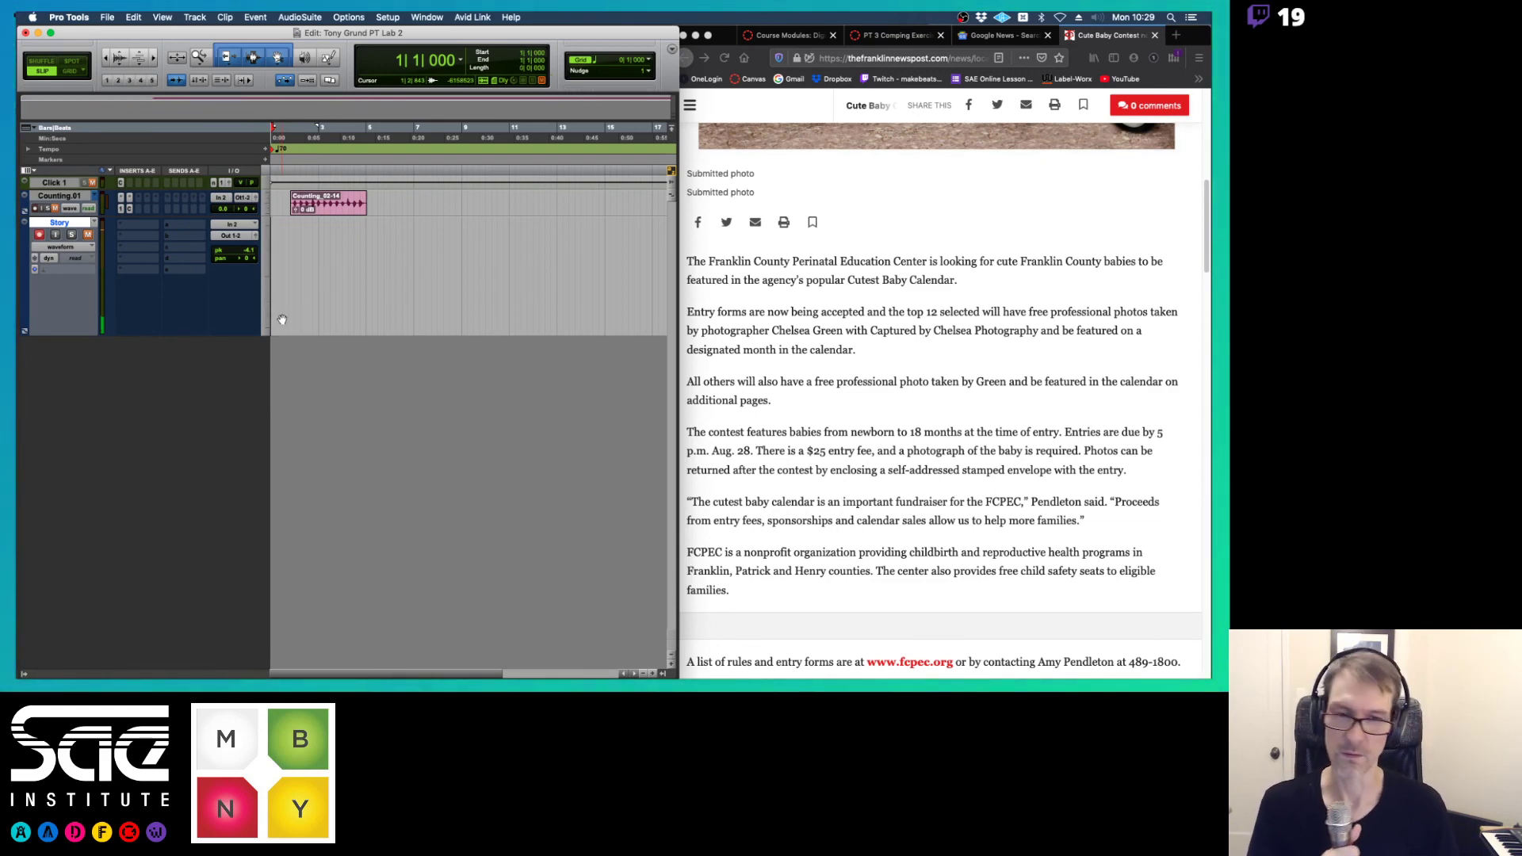
key("super+space")
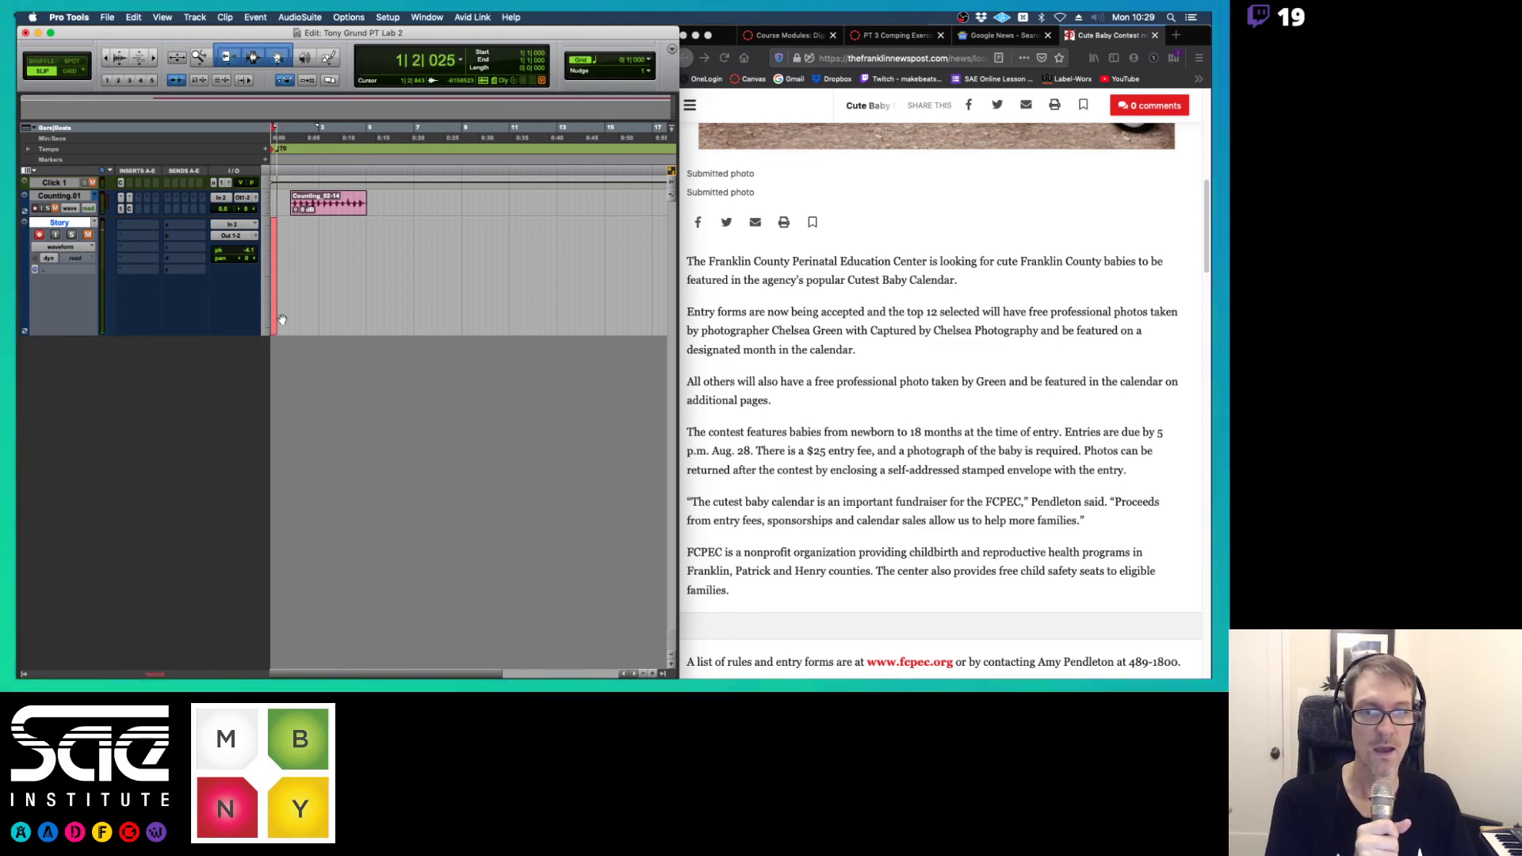
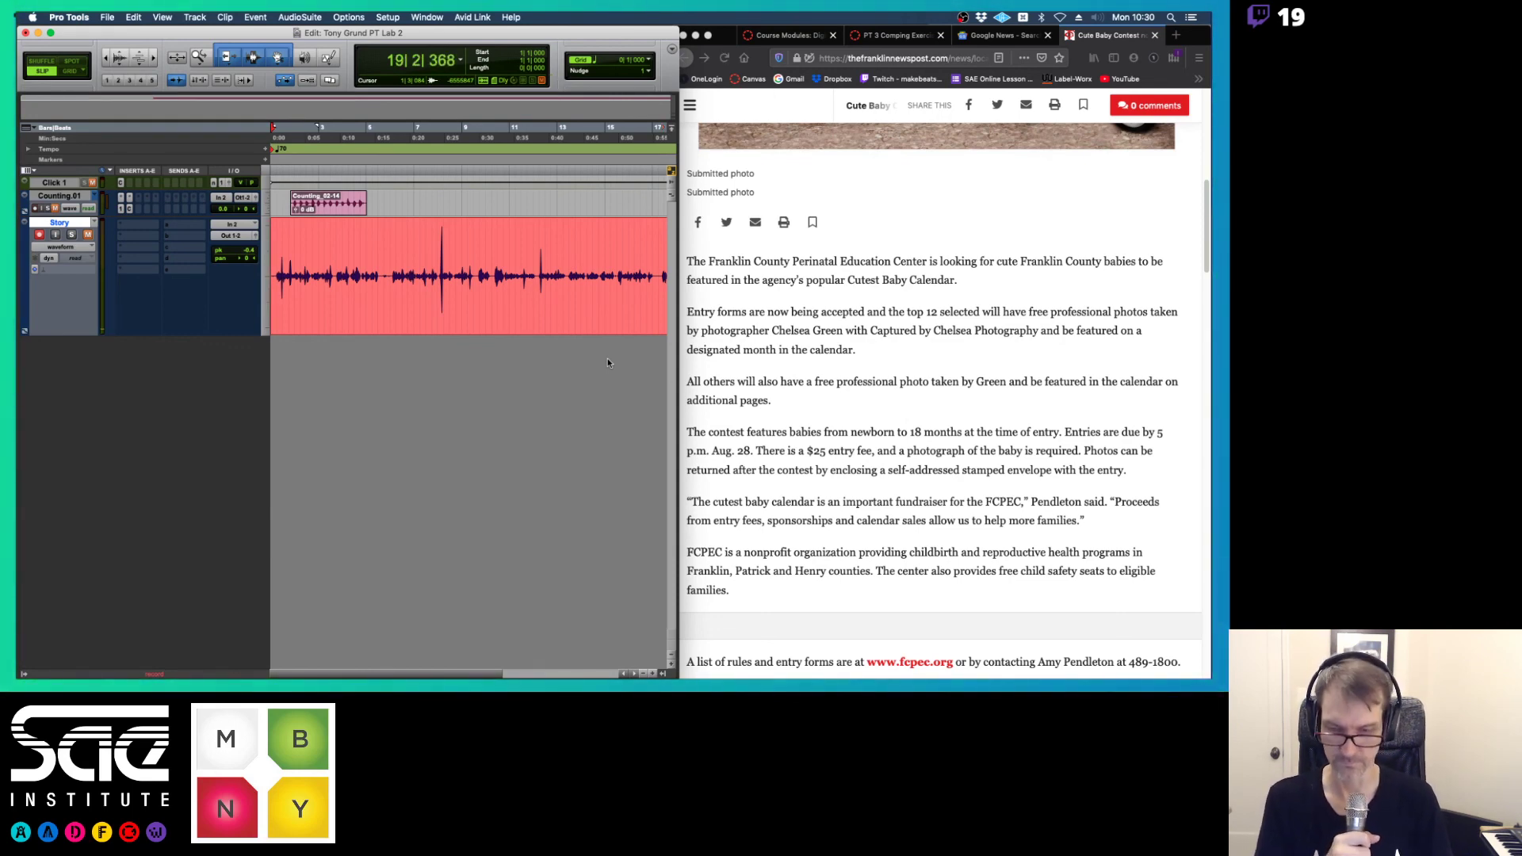
- Stop and disarm the Story recording, and copy Counting.01's EQ3 1-Band and D3 CL inserts onto the Story track
key("space")
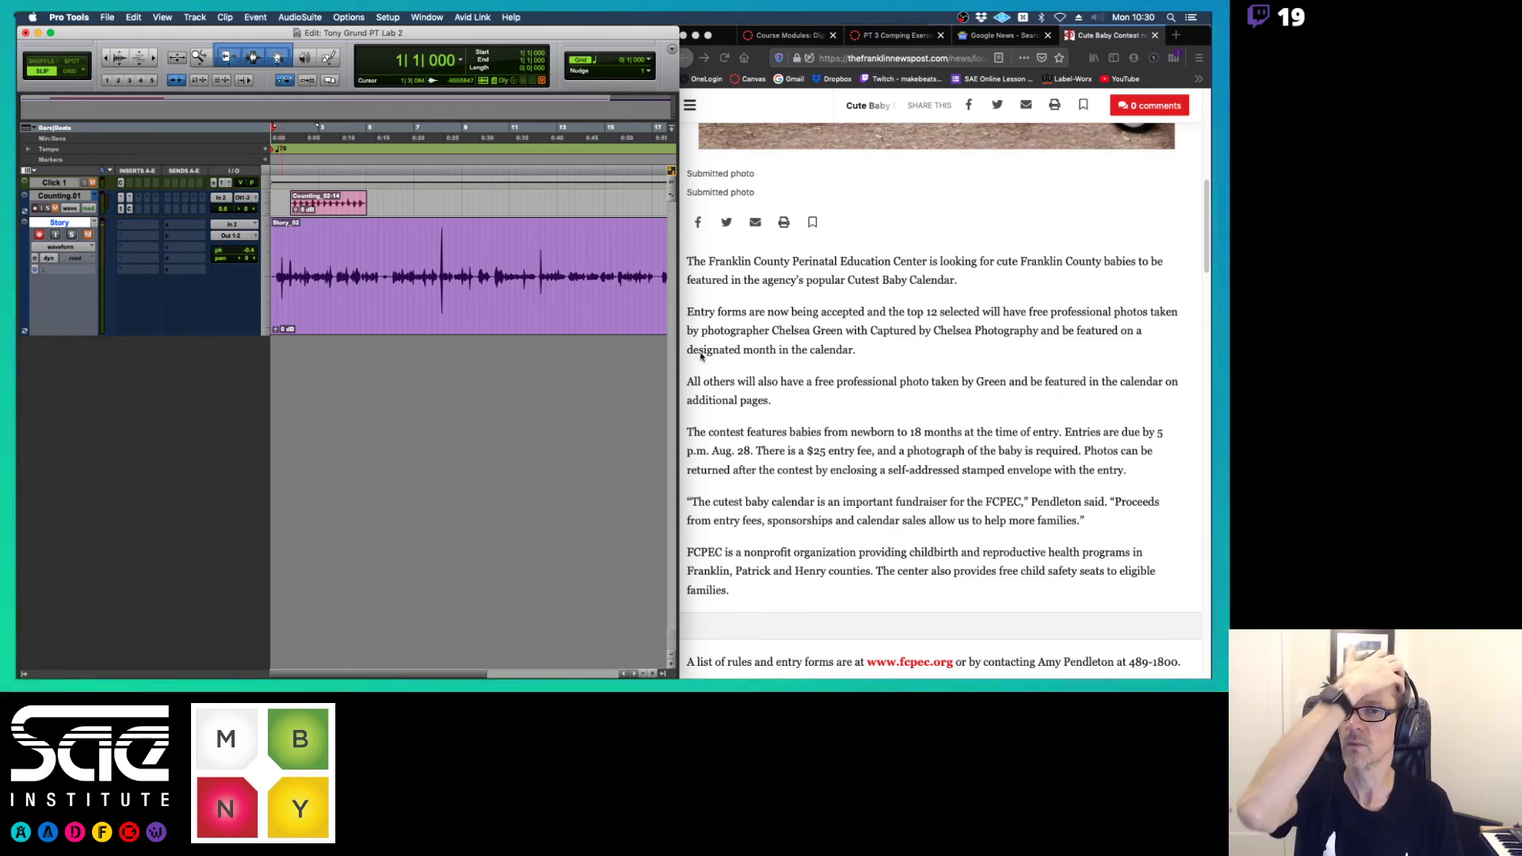
left_click(39, 235)
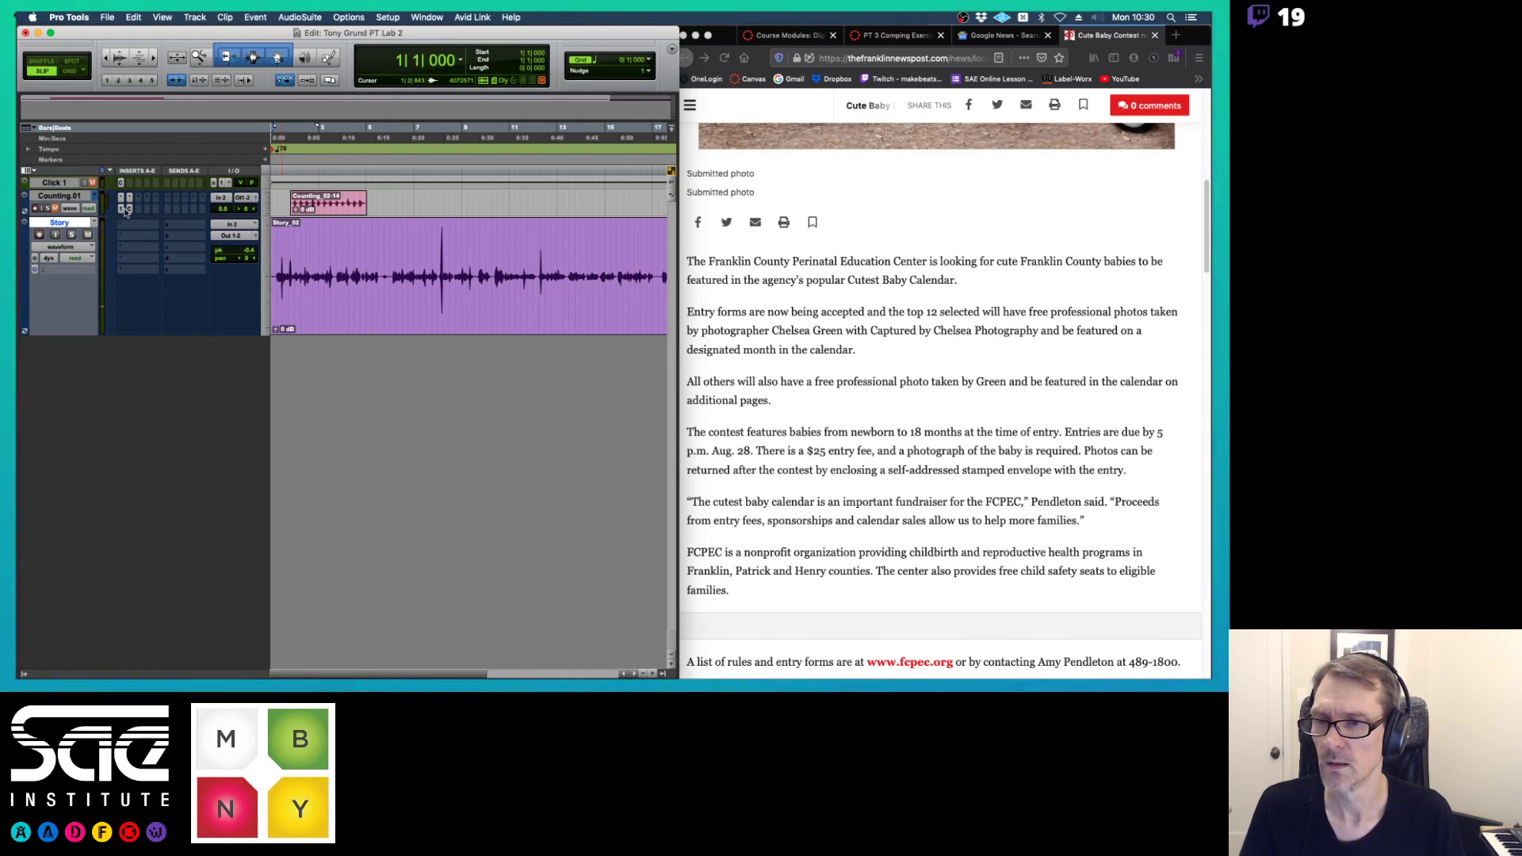
left_click_drag(125, 213, 139, 239)
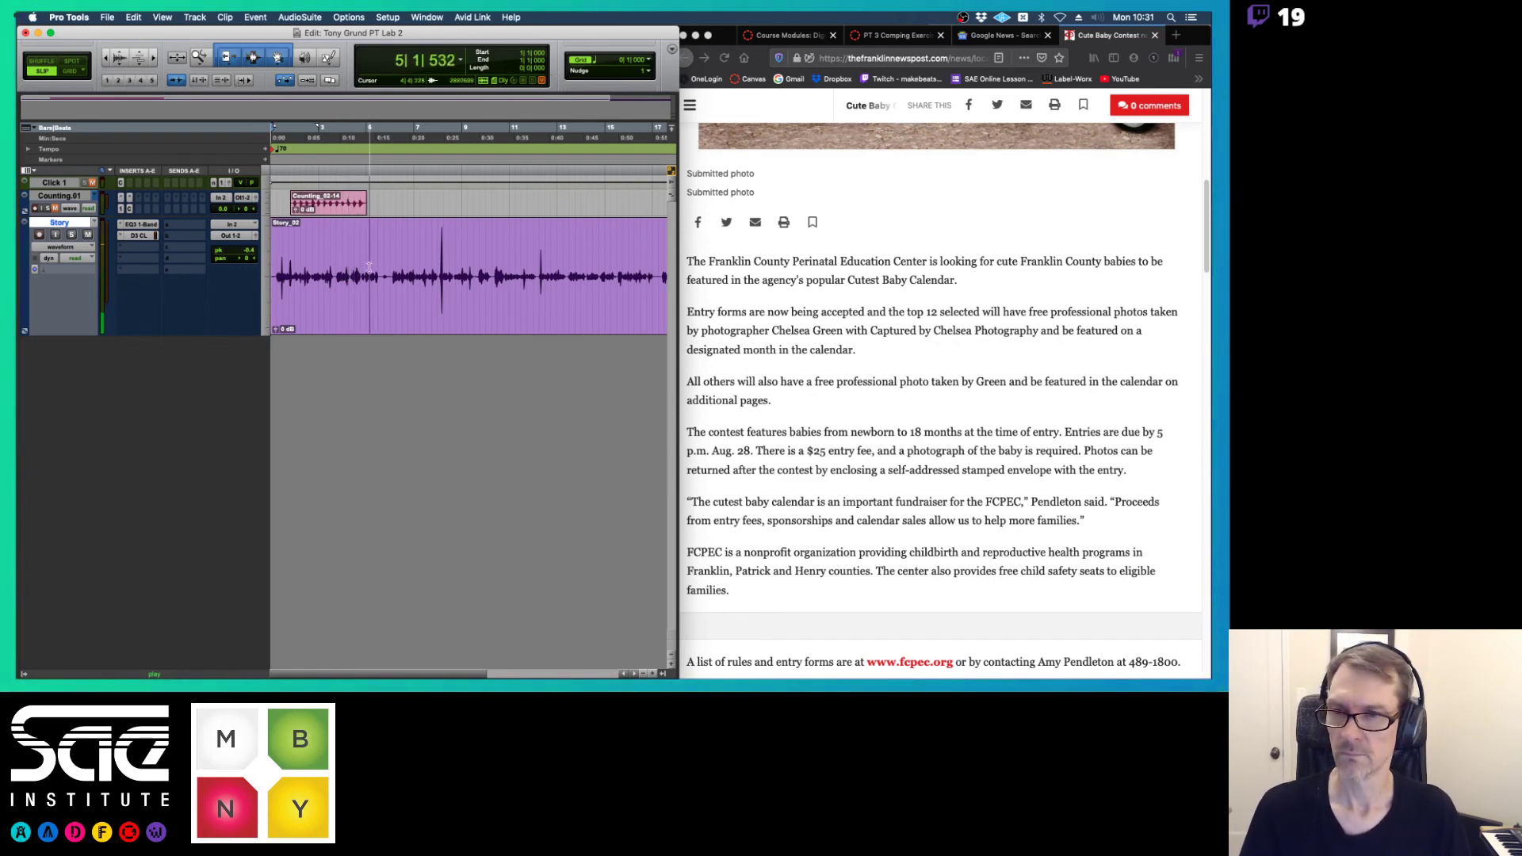
- Set the Story track height to jumbo and stop playback
left_click(269, 291)
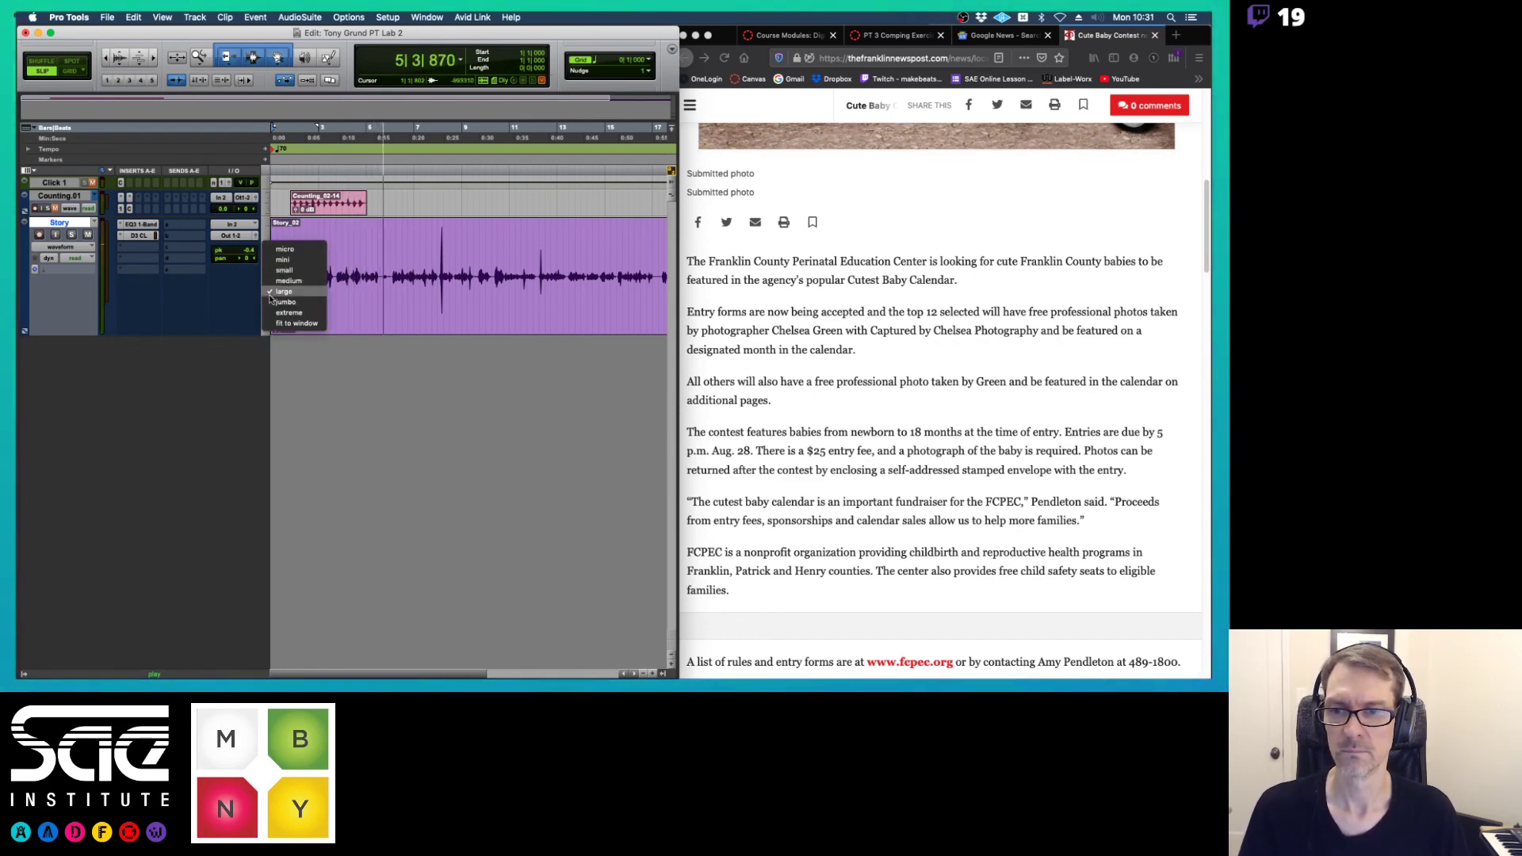
left_click(271, 302)
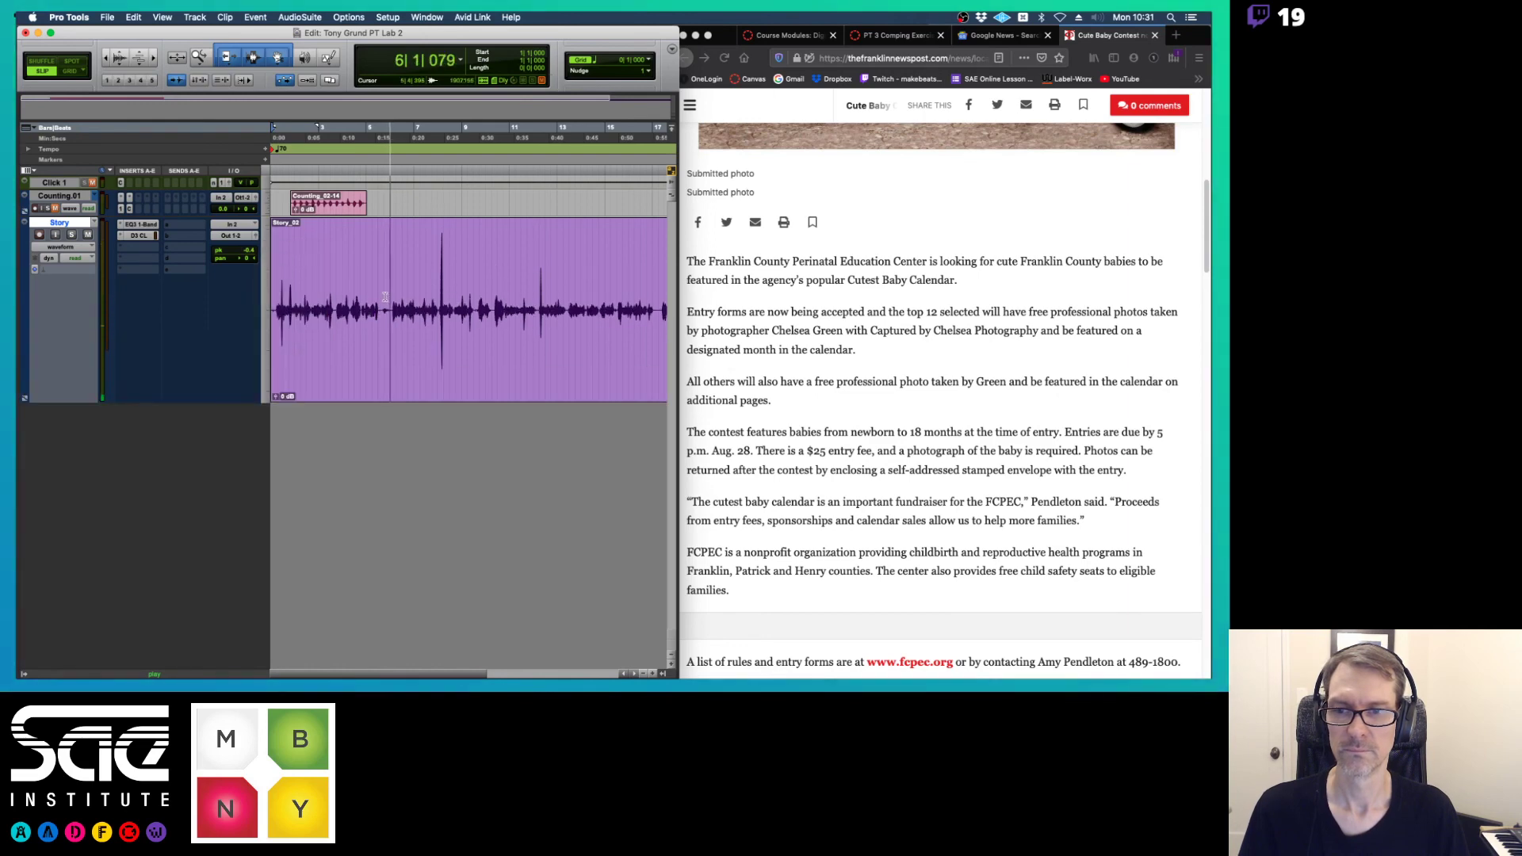
key("space")
- Switch to Shuffle mode and remove the passage from about 0:09 to 0:17 of the Story clip, closing the gap
left_click(337, 301)
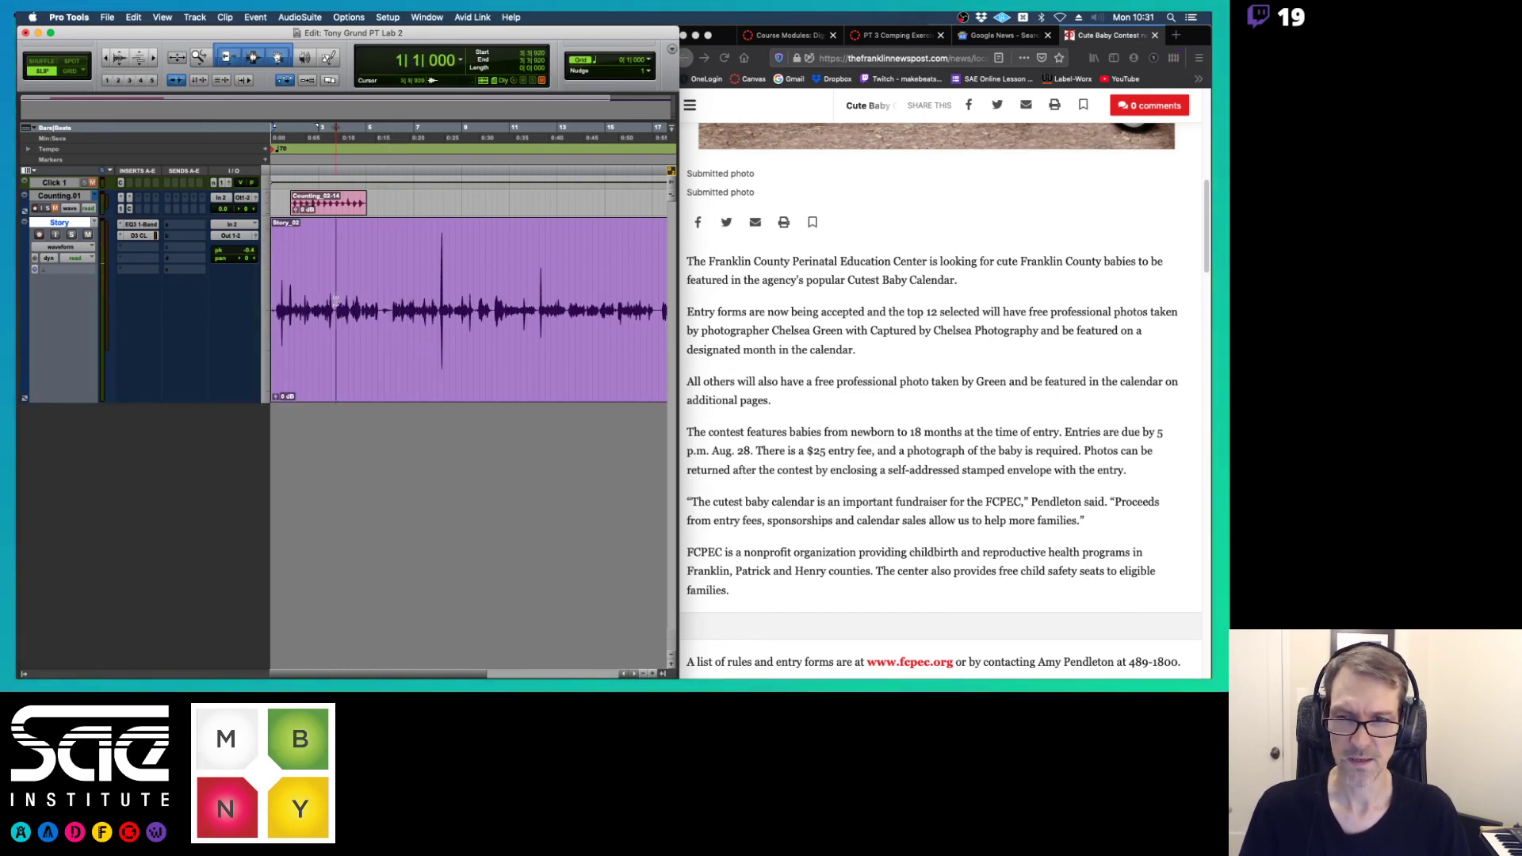
key("super+bracketright")
key("super+bracketright")
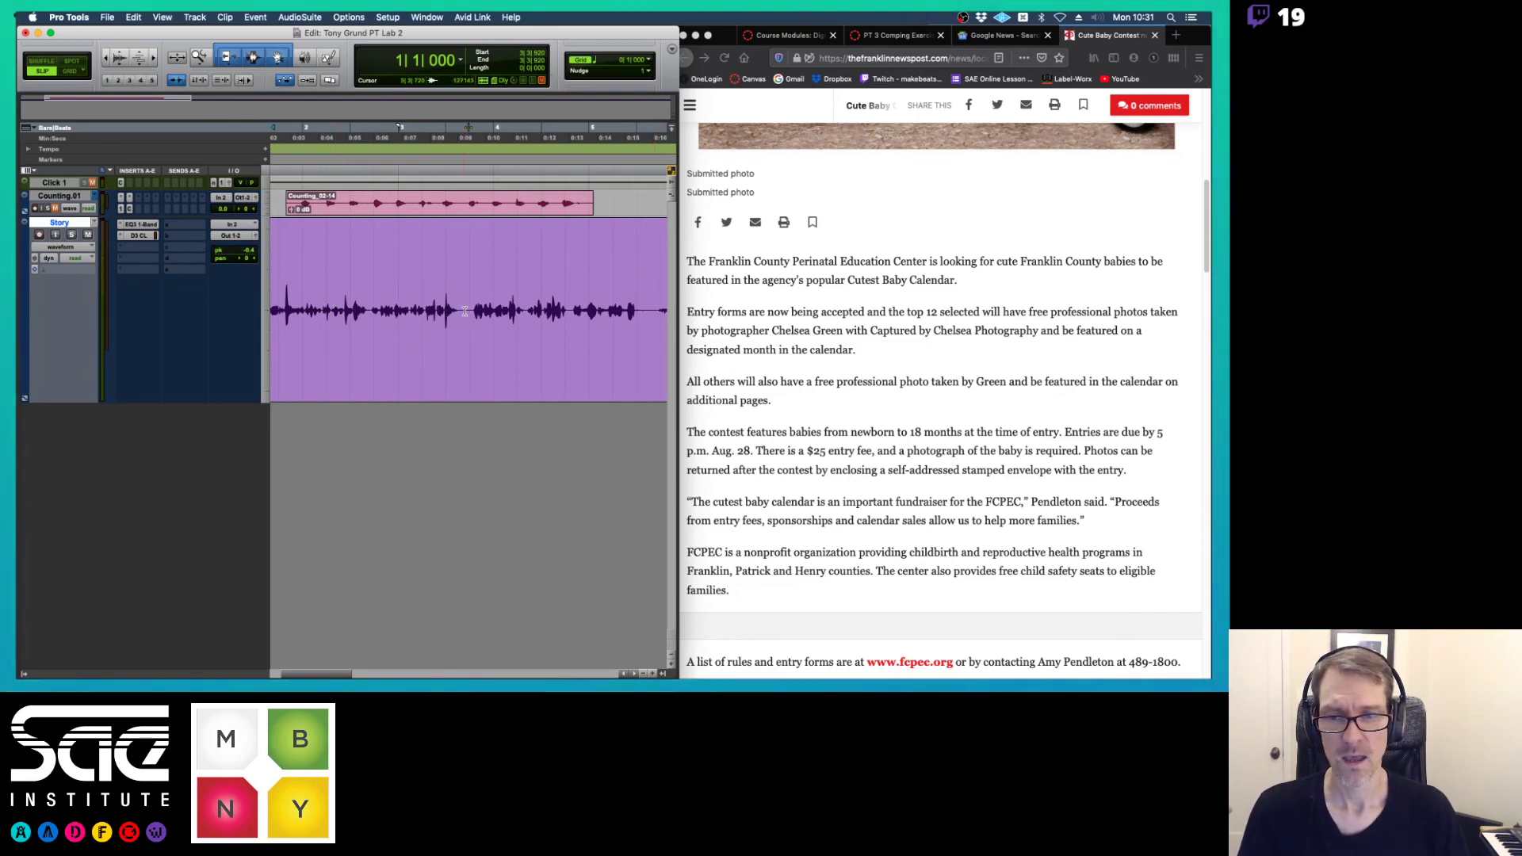
scroll(465, 311, "right", 5)
left_click(379, 309)
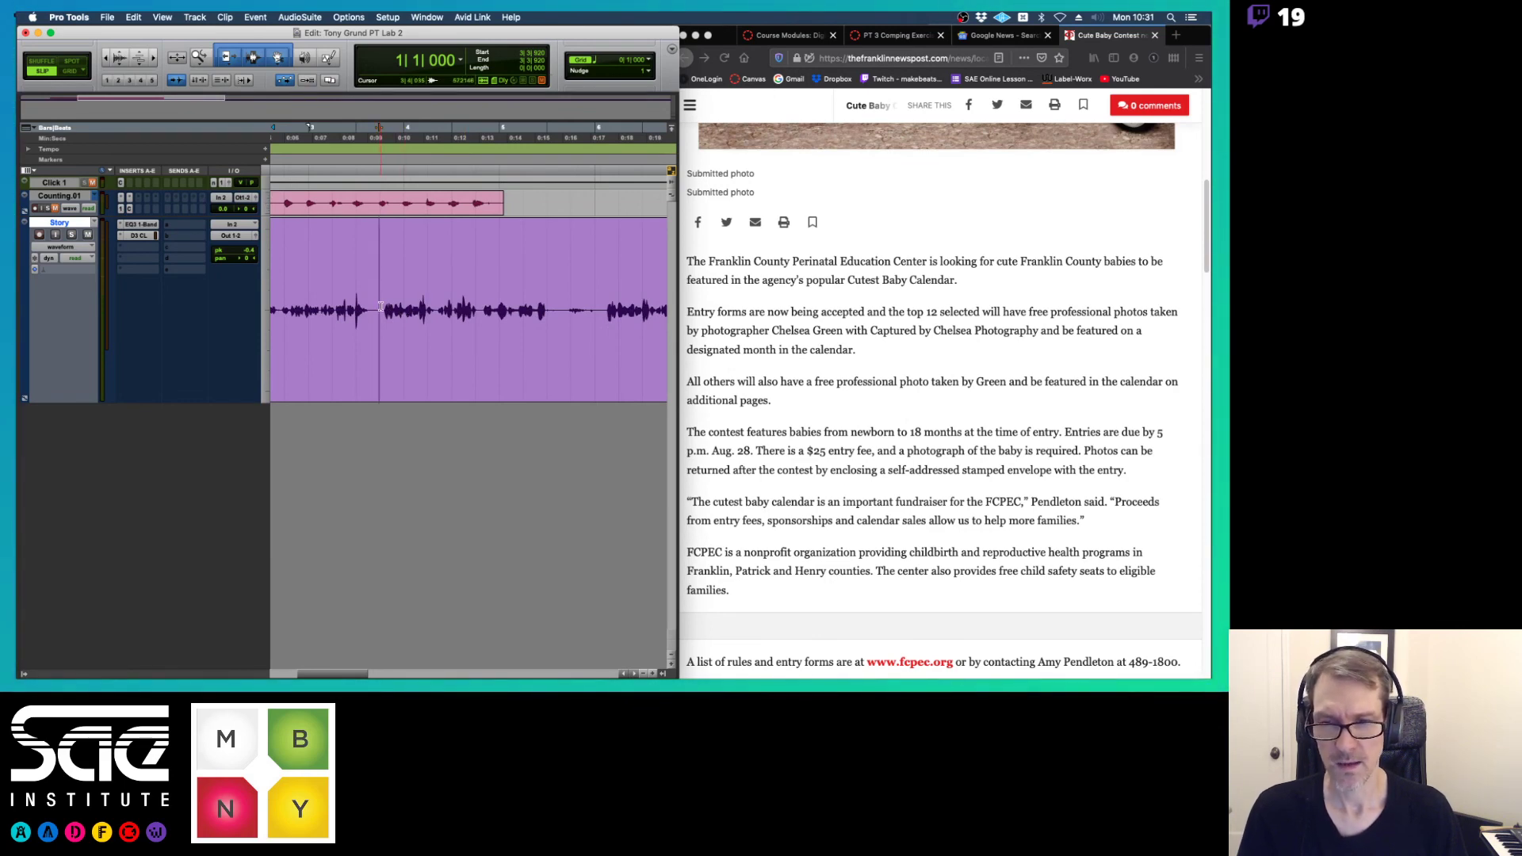
right_click(271, 328)
left_click(269, 329)
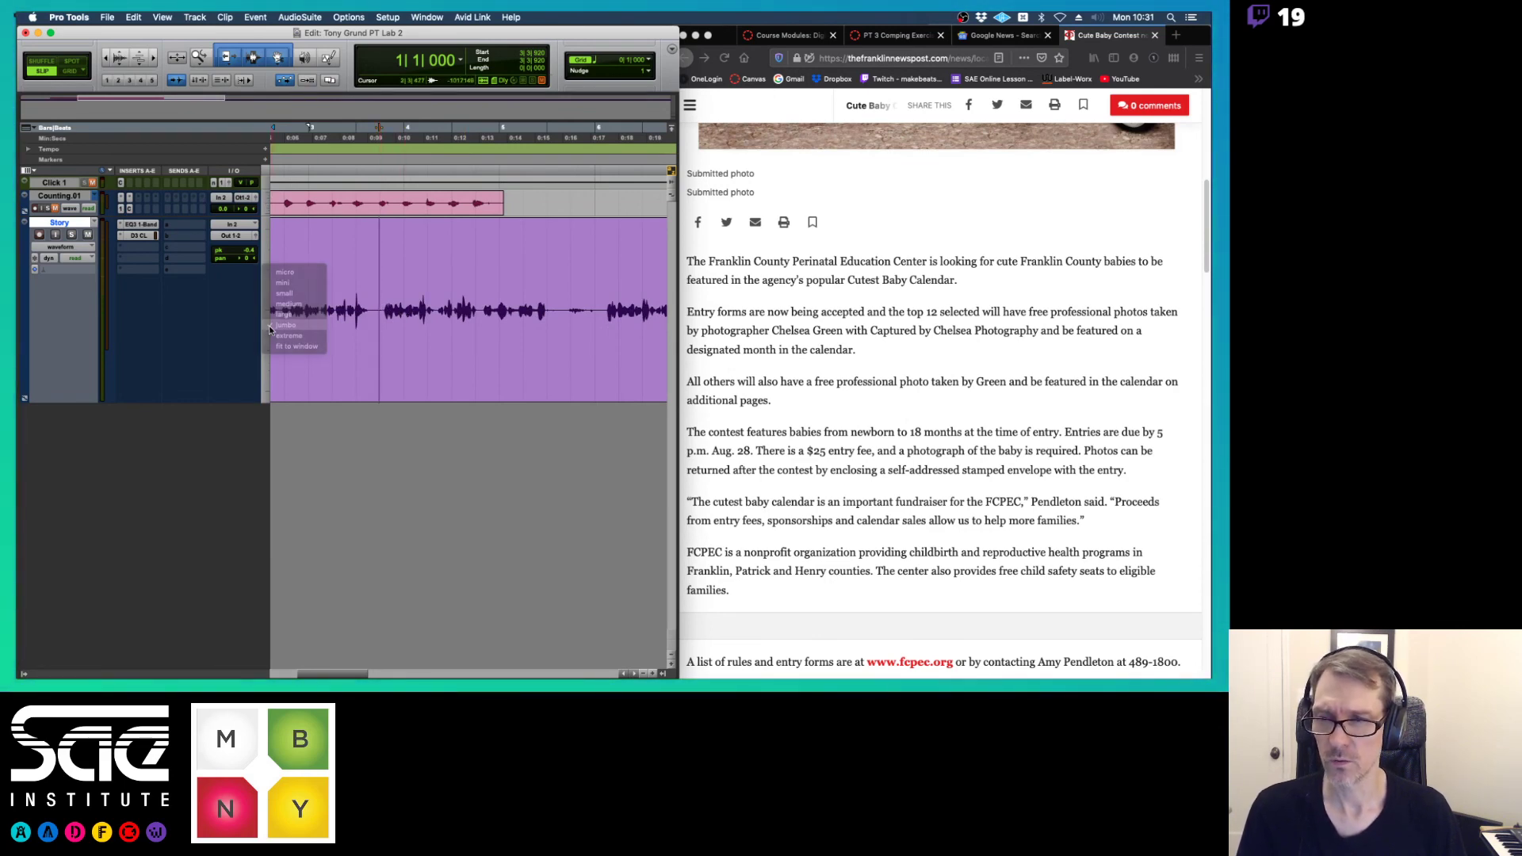
key("F1")
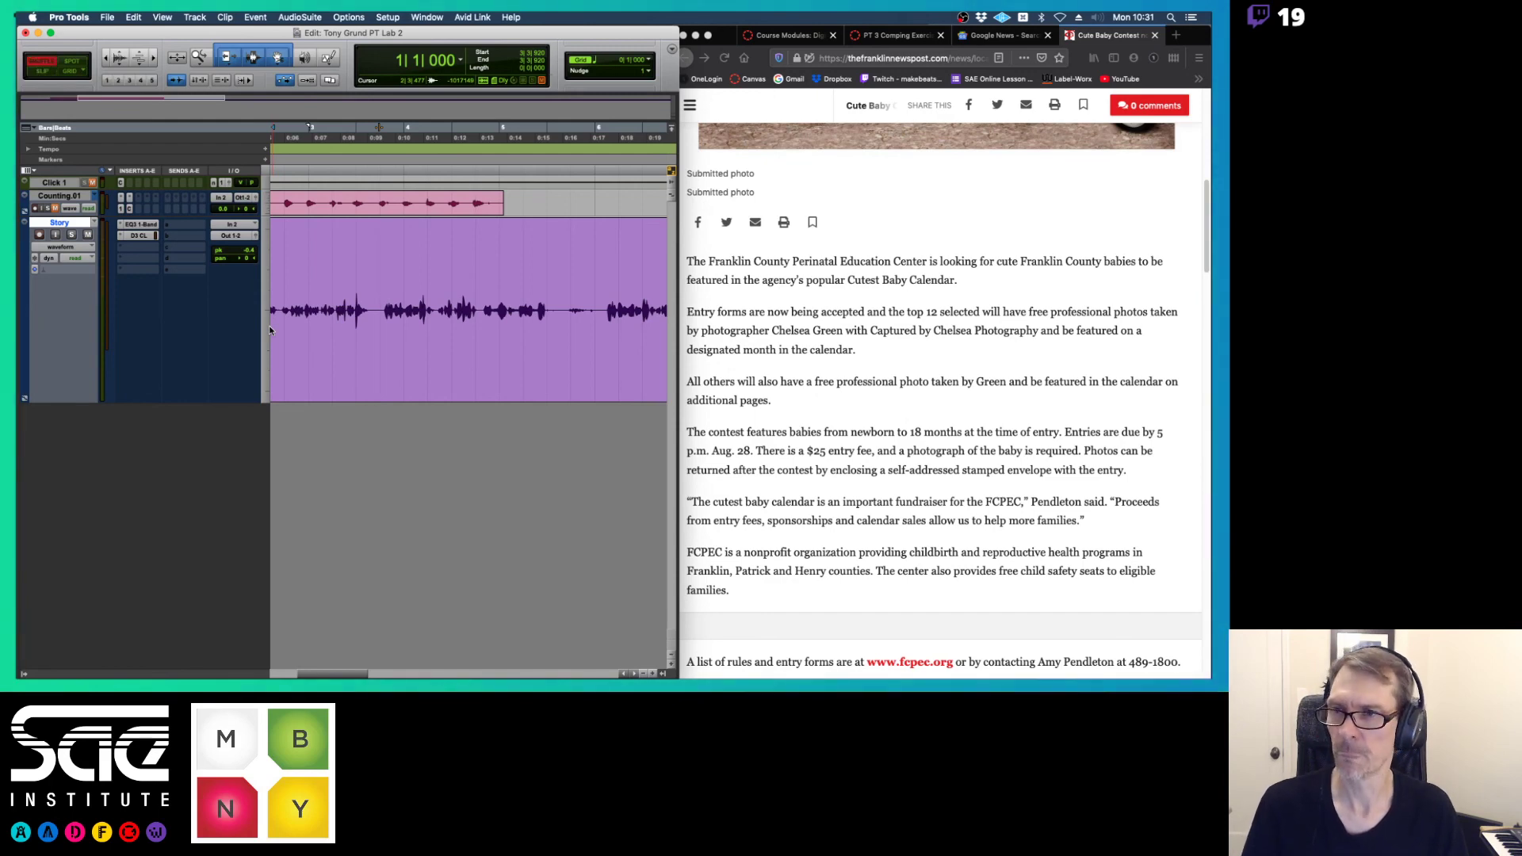
left_click(380, 302)
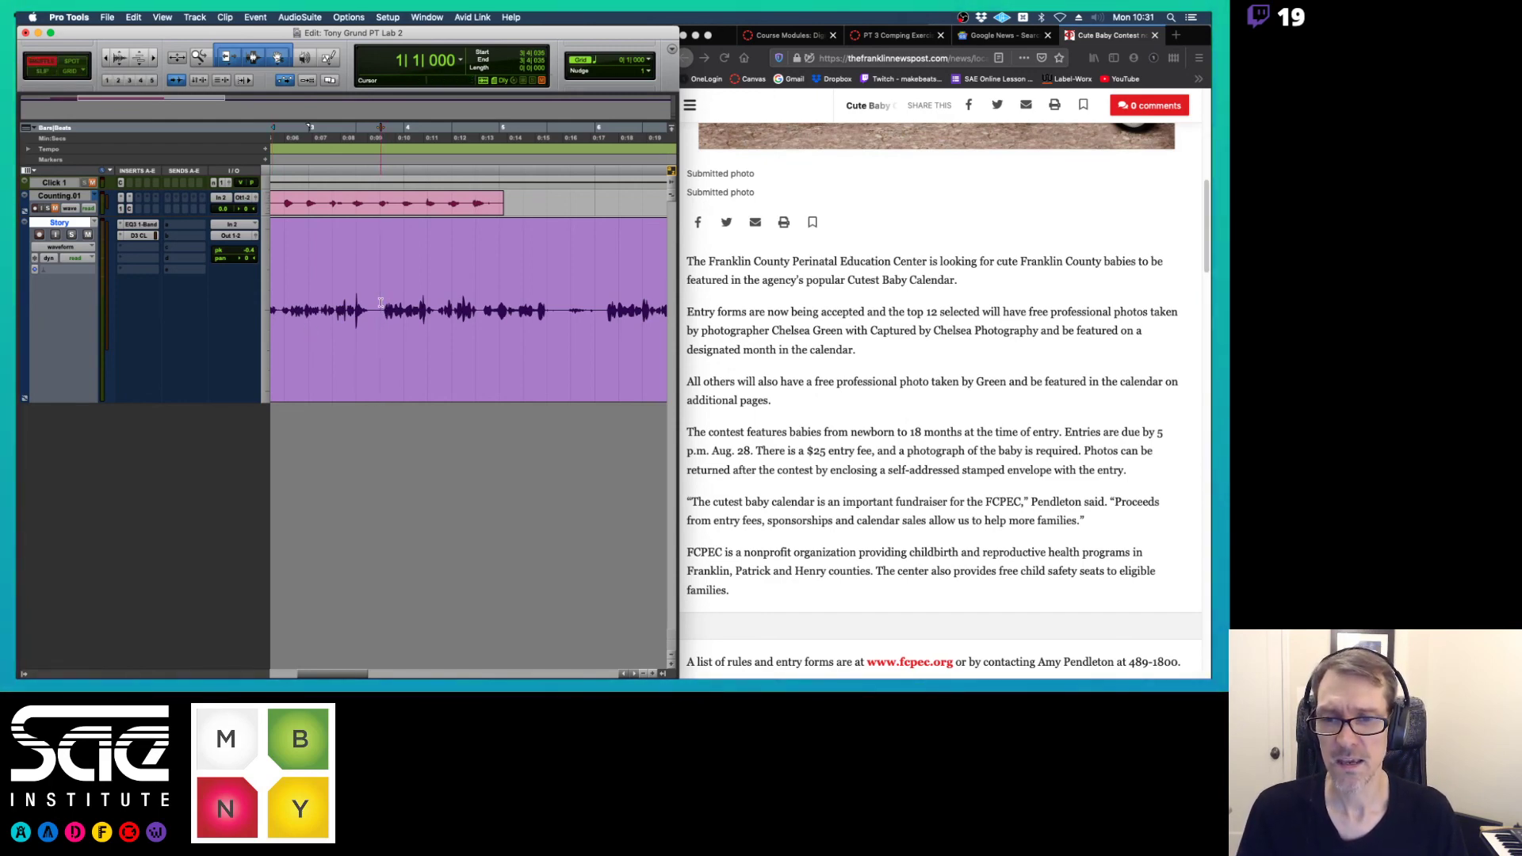
left_click_drag(381, 302, 562, 313)
left_click_drag(593, 314, 605, 327)
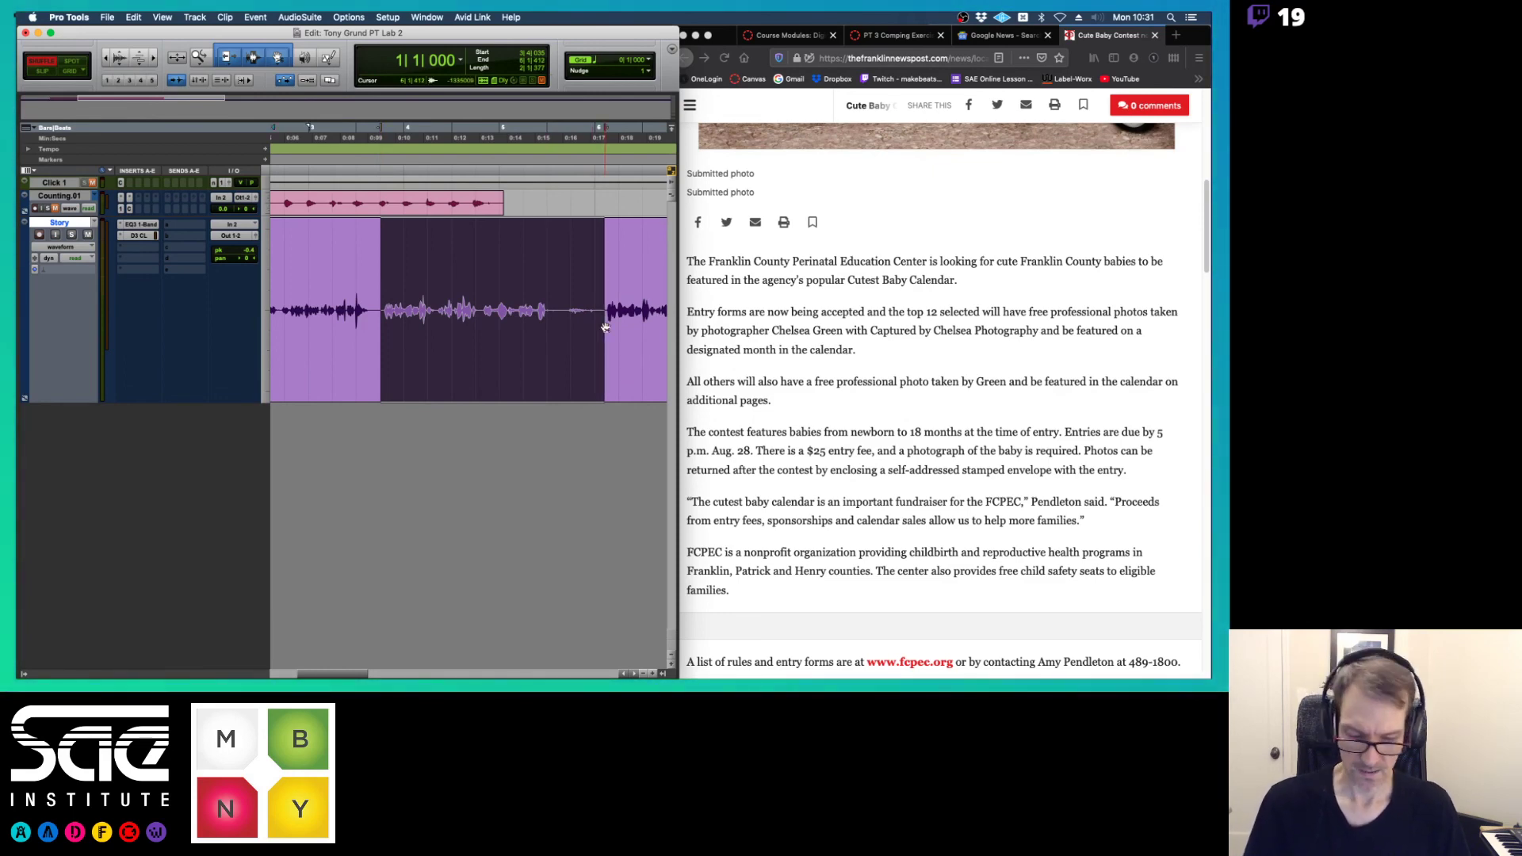
key("super+v")
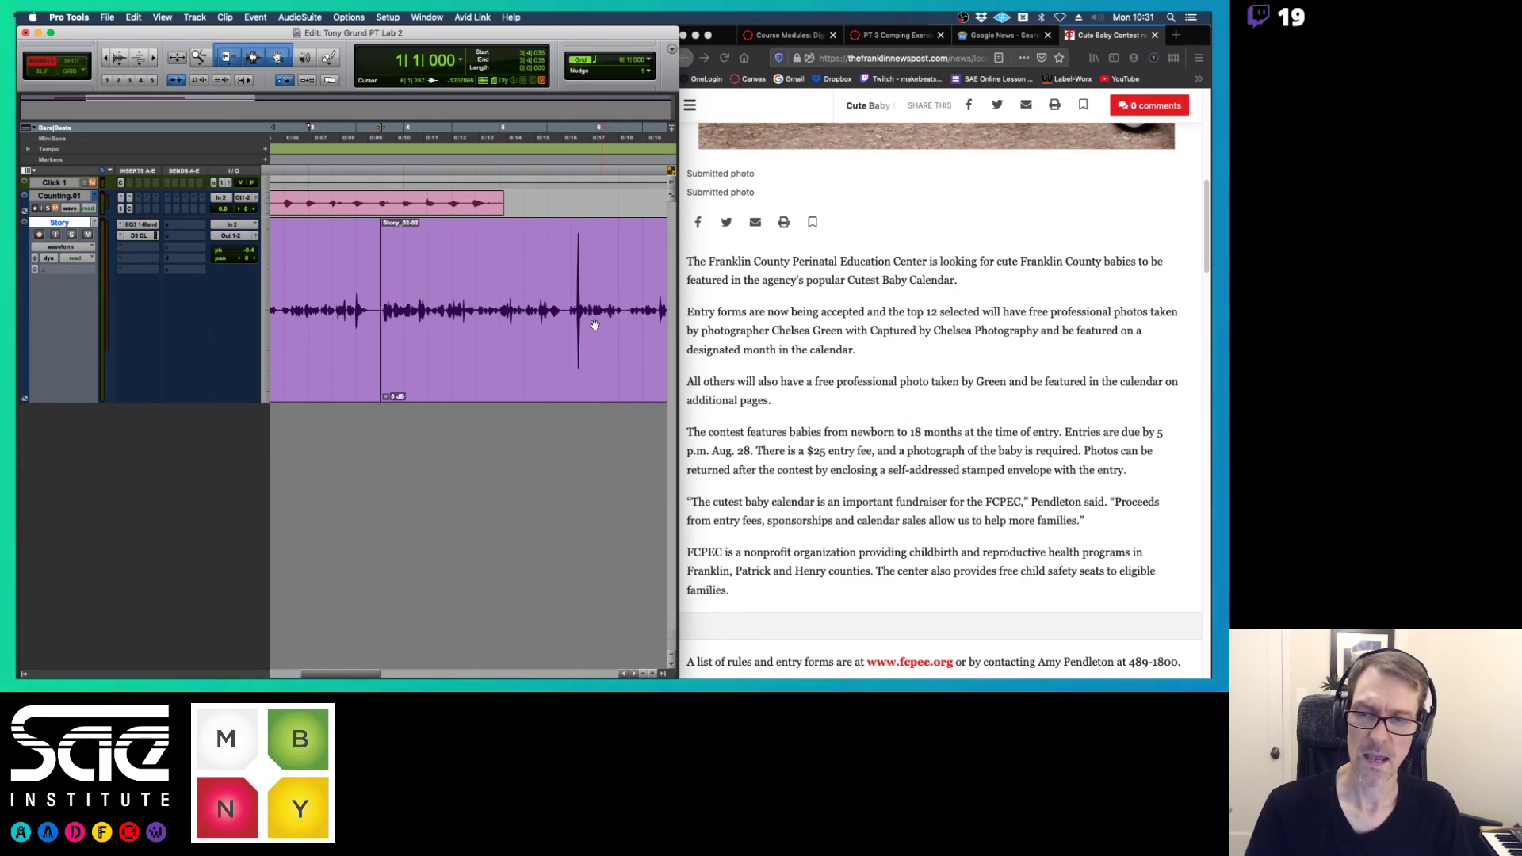
- Play the Story track from about 0:07 across the first edit to find the next passage to cut, and stop
left_click(319, 298)
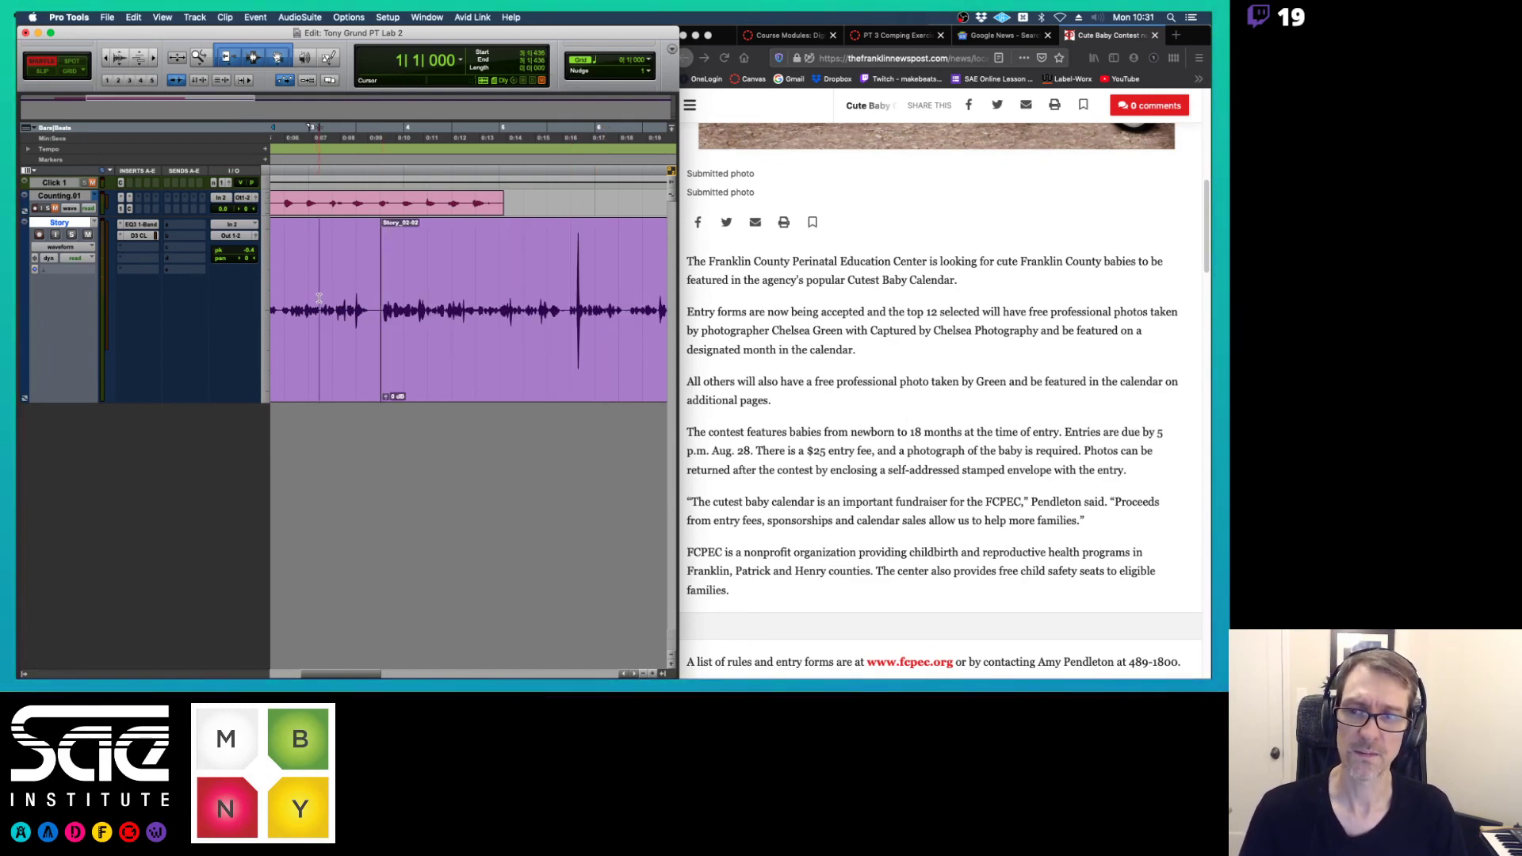
key("space")
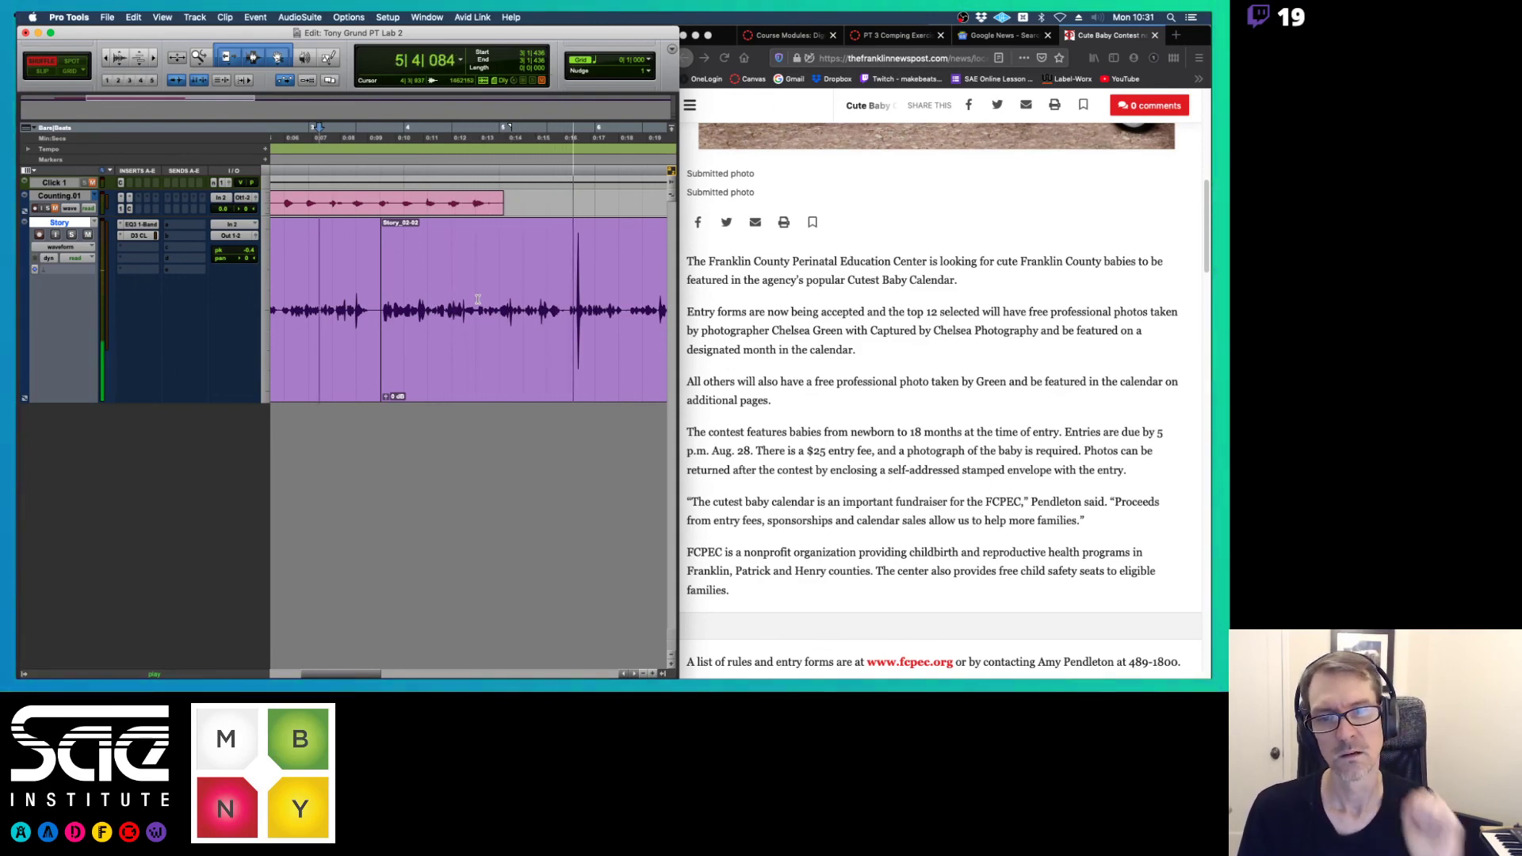
scroll(499, 313, "right", 5)
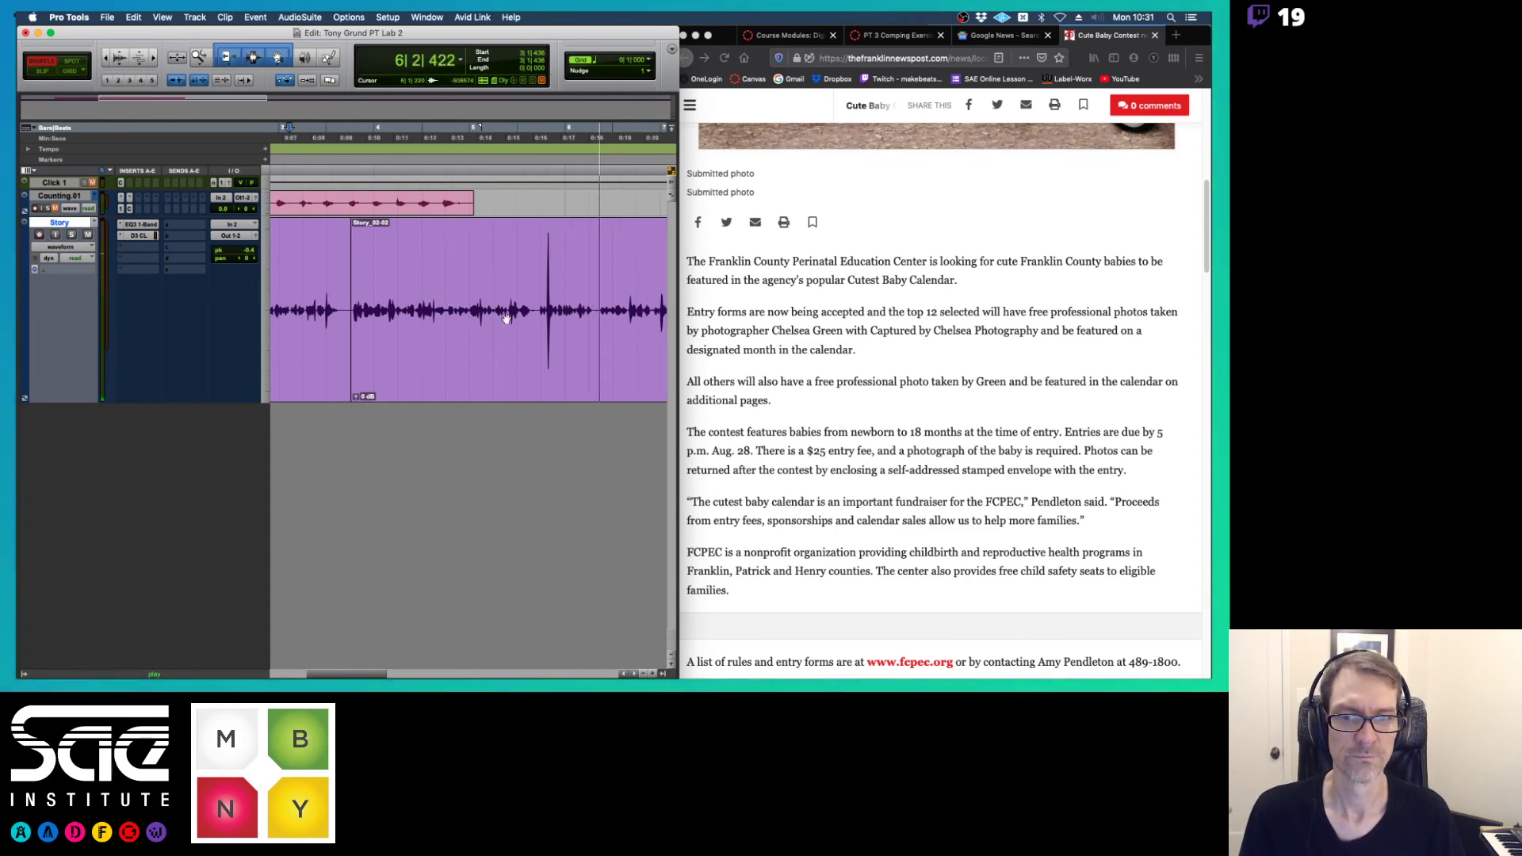
scroll(505, 318, "right", 5)
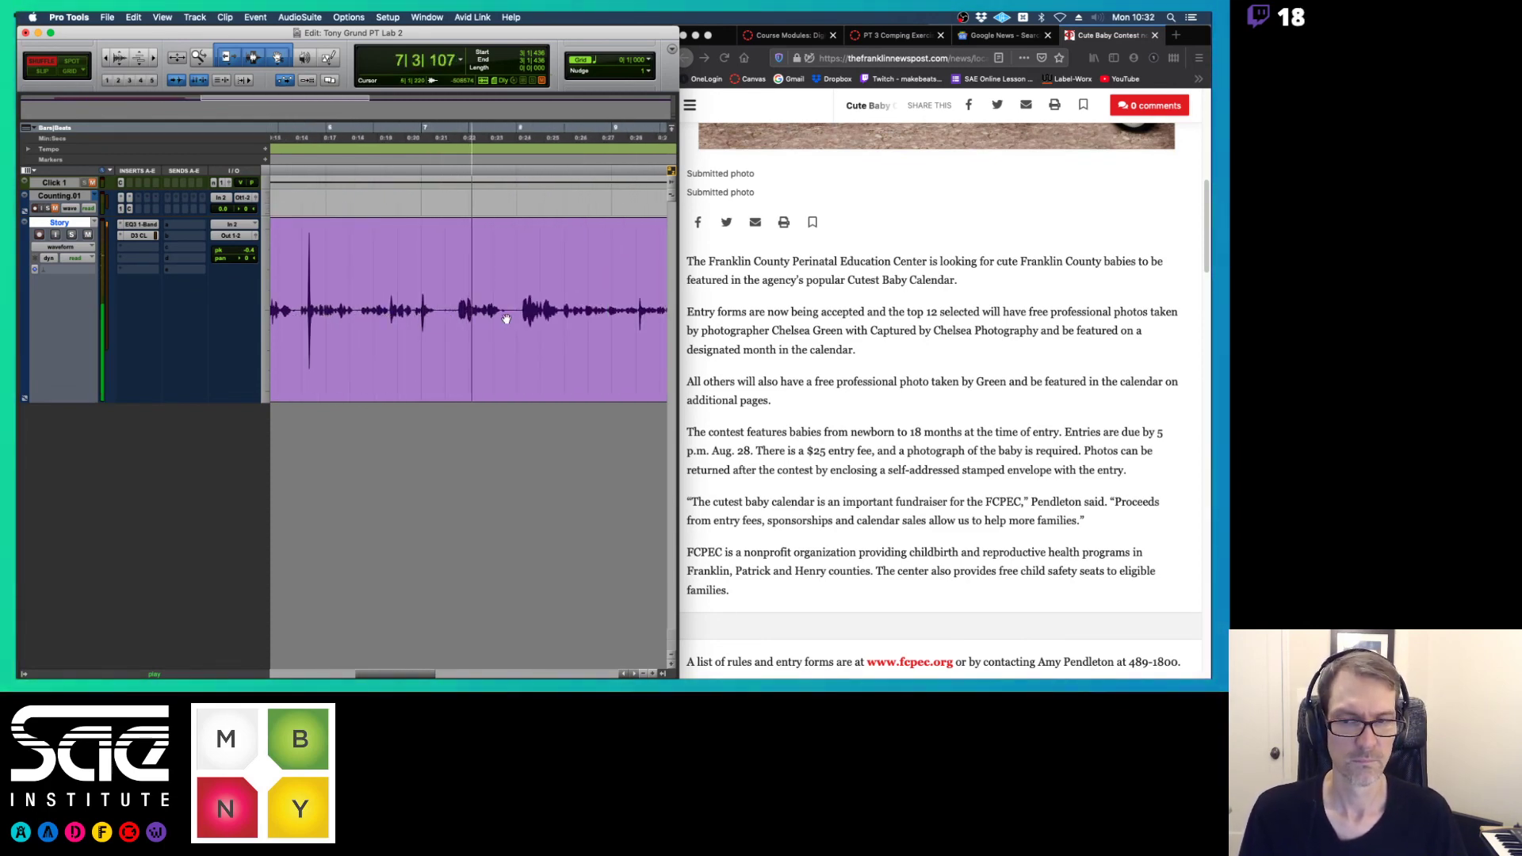
scroll(506, 318, "right", 5)
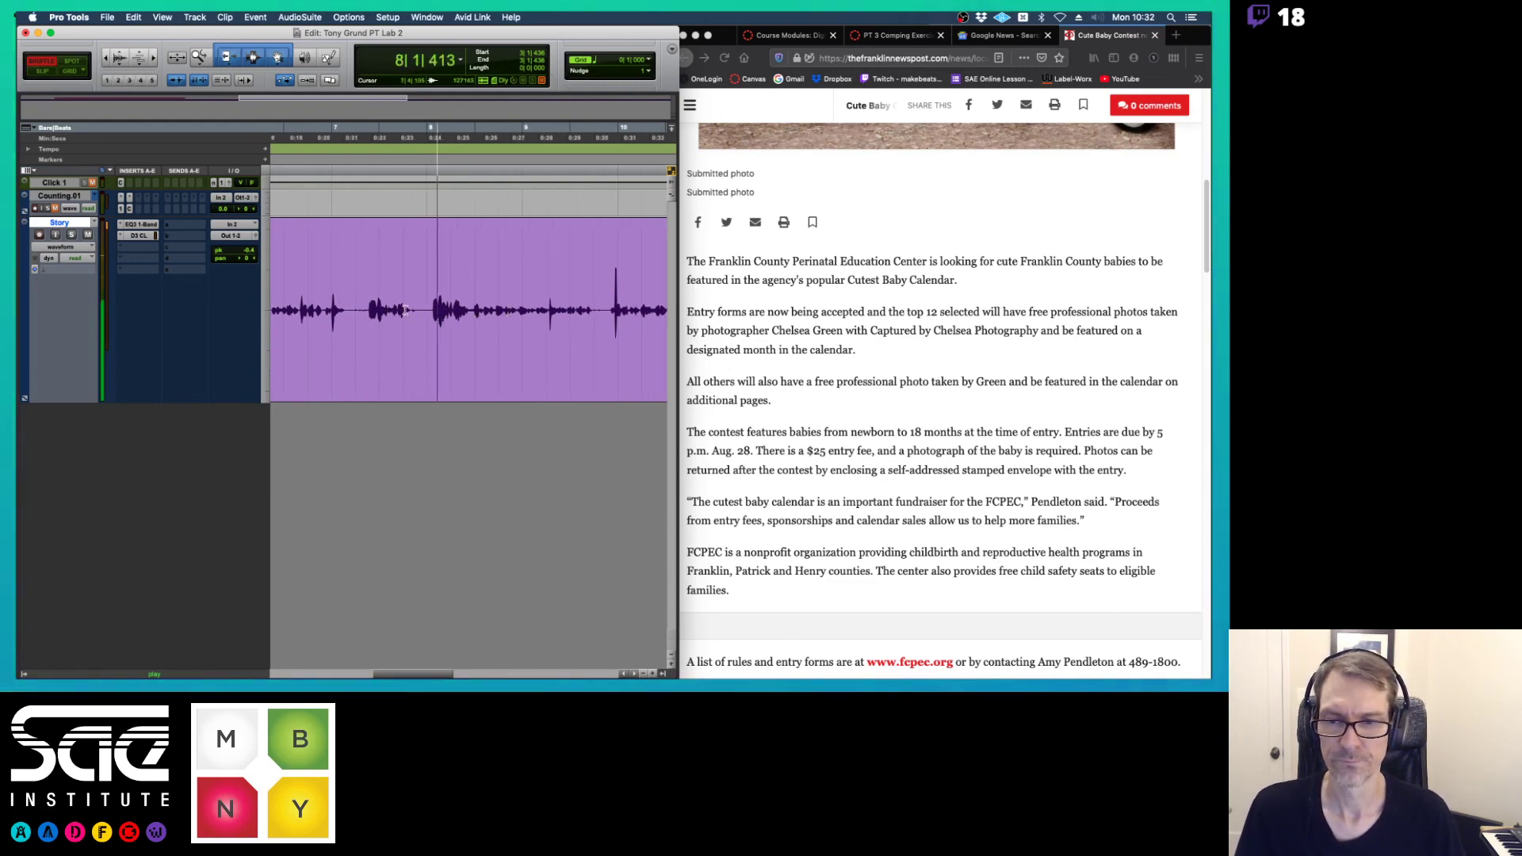
key("space")
- Delete the short passage from about 0:21 to 0:23 on the Story track and play from just before the join
left_click(347, 300)
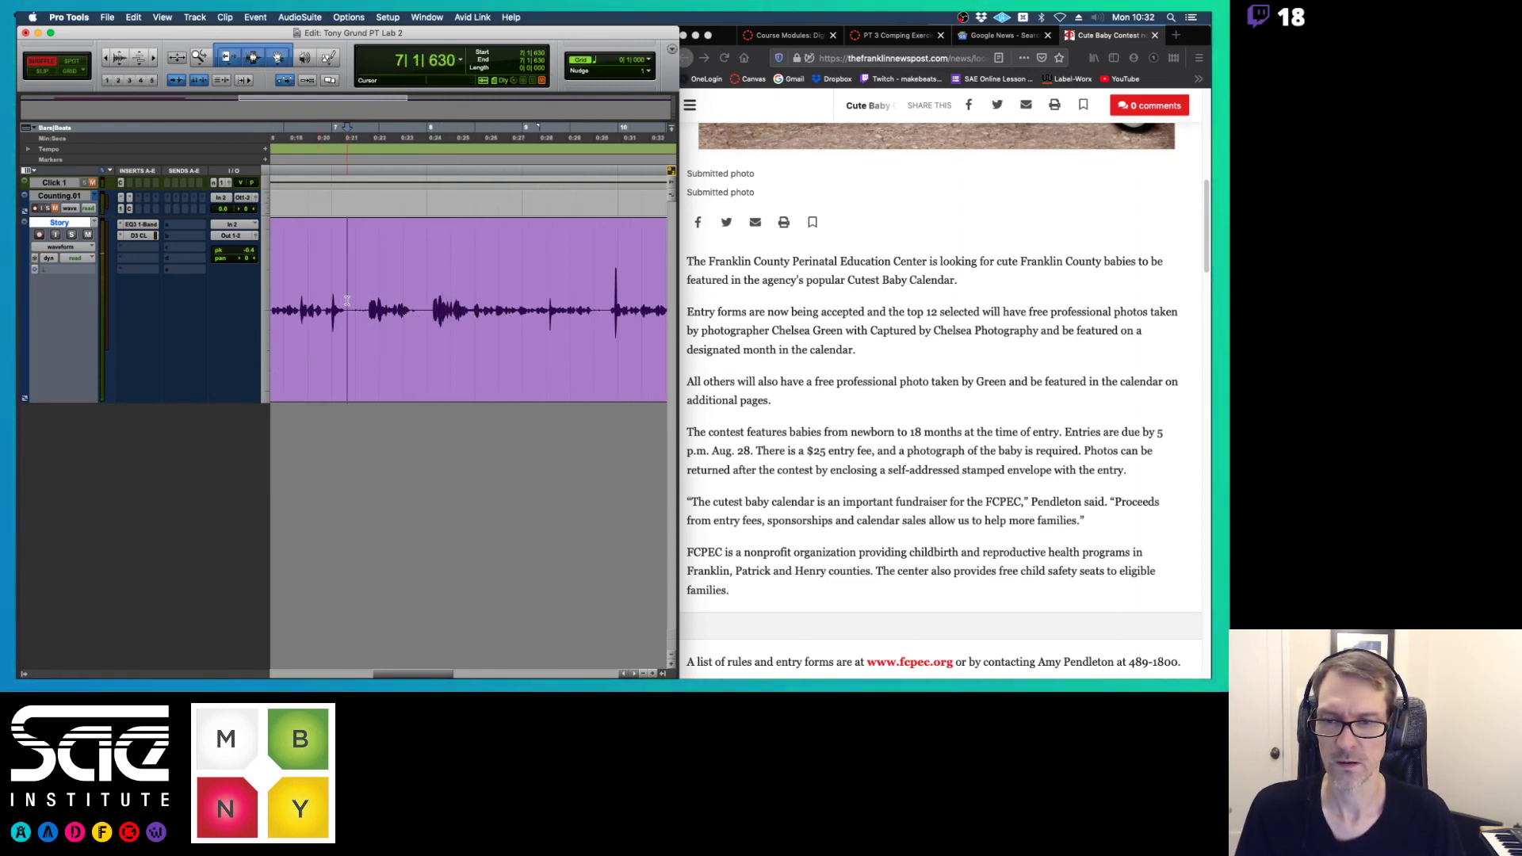
left_click_drag(346, 300, 420, 299)
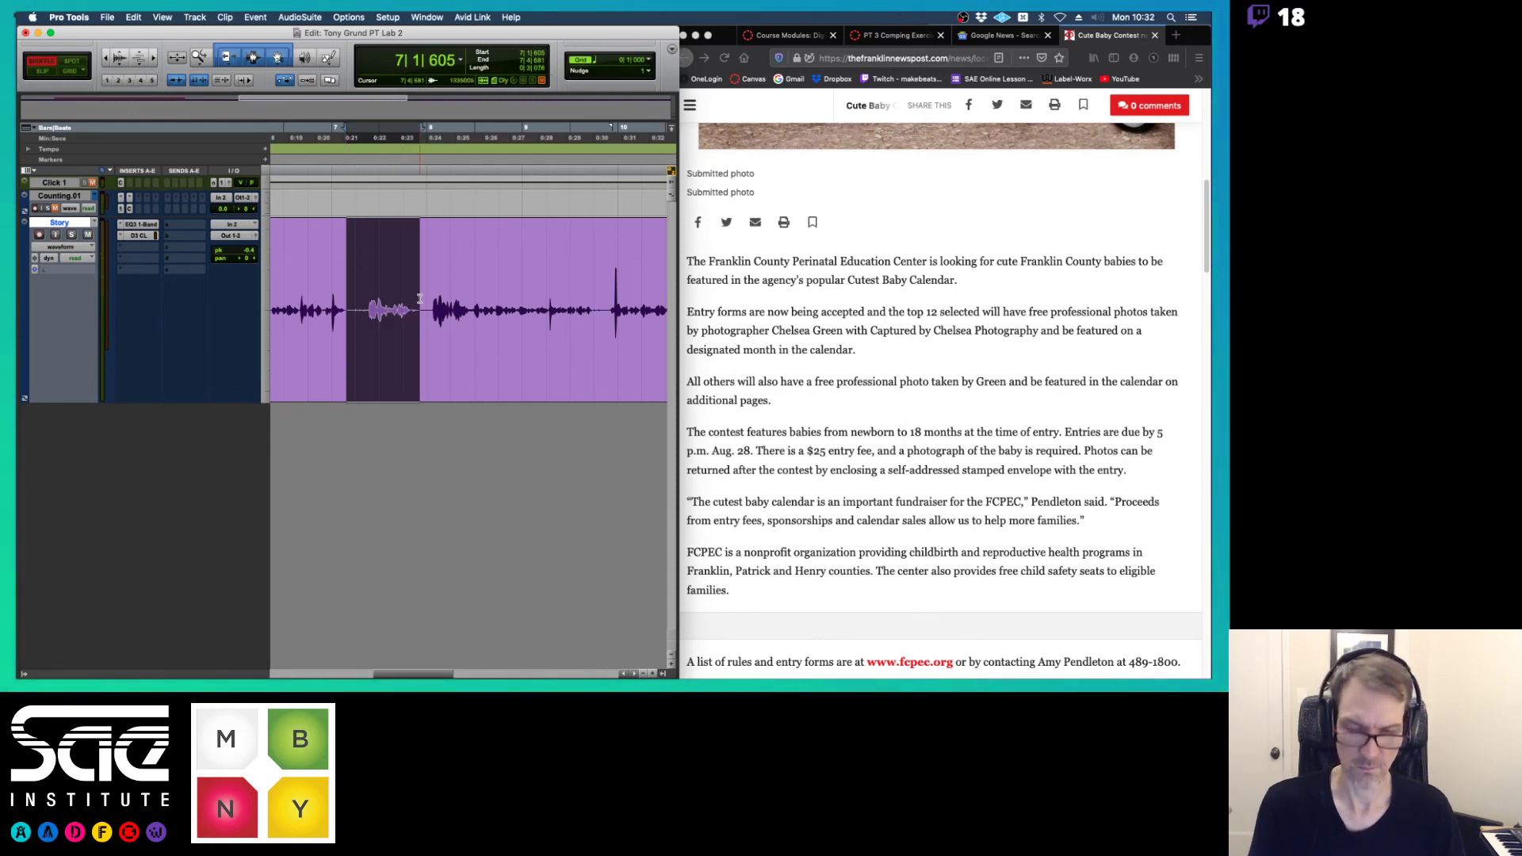
key("Delete")
left_click(300, 294)
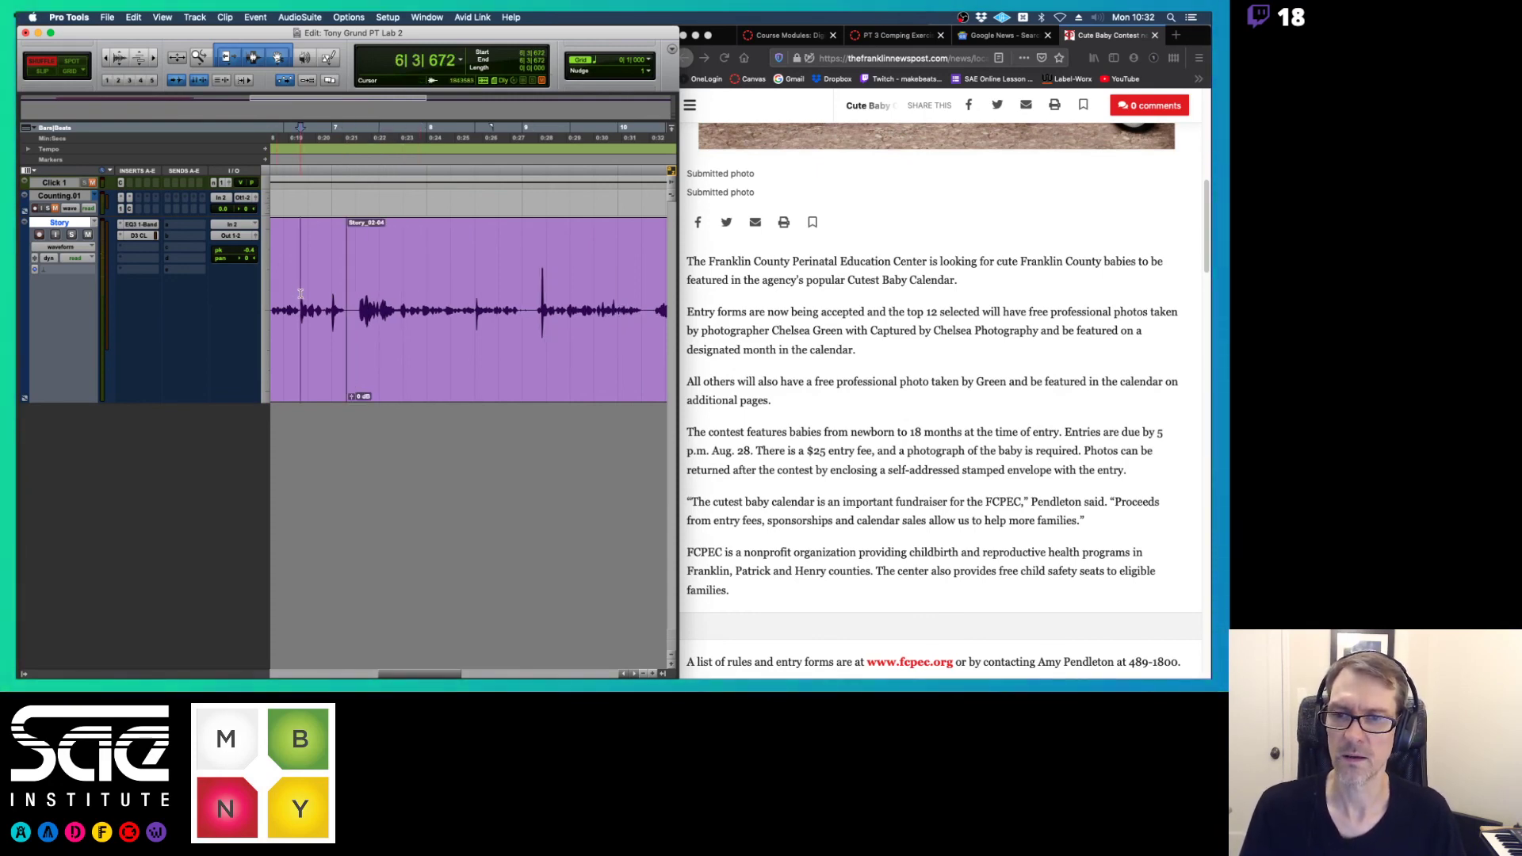
key("space")
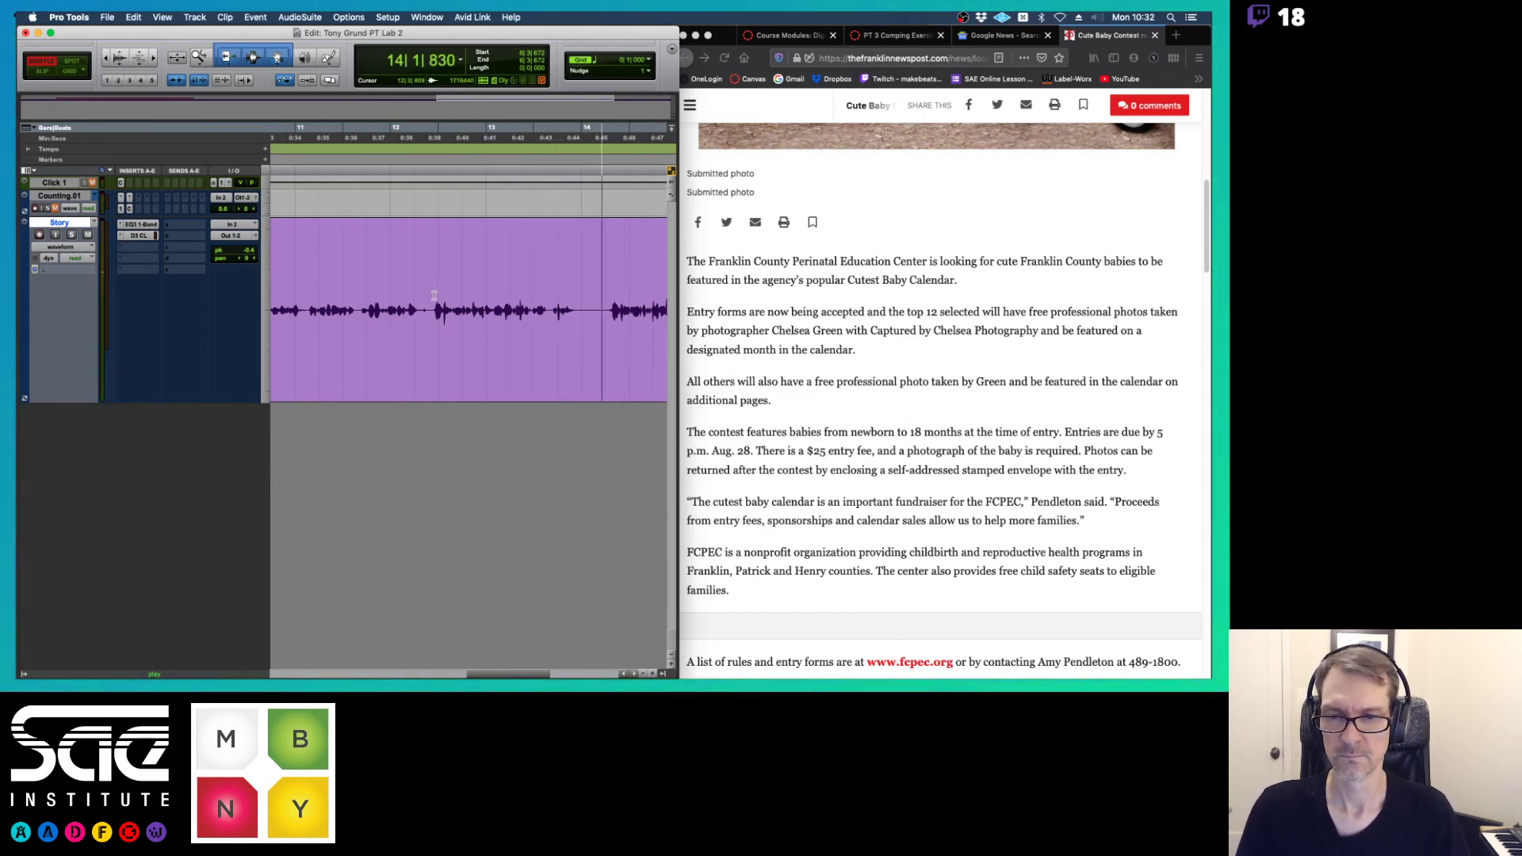
- Stop playback, delete the Story passage from about 0:39 to 0:45, and listen from just before the cut
key("space")
left_click_drag(430, 294, 607, 296)
key("Delete")
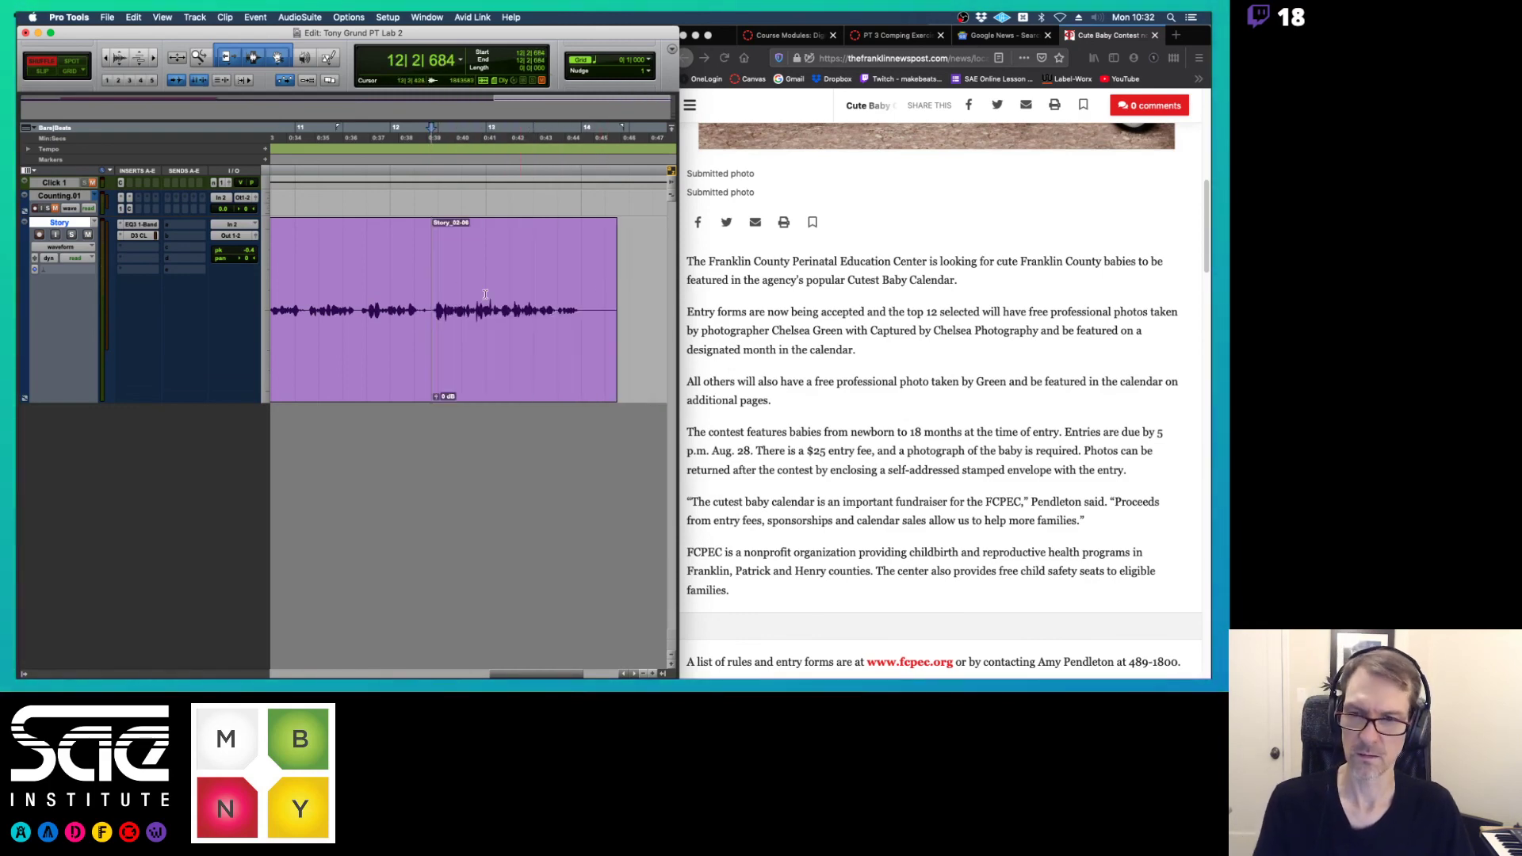
left_click(385, 290)
key("space")
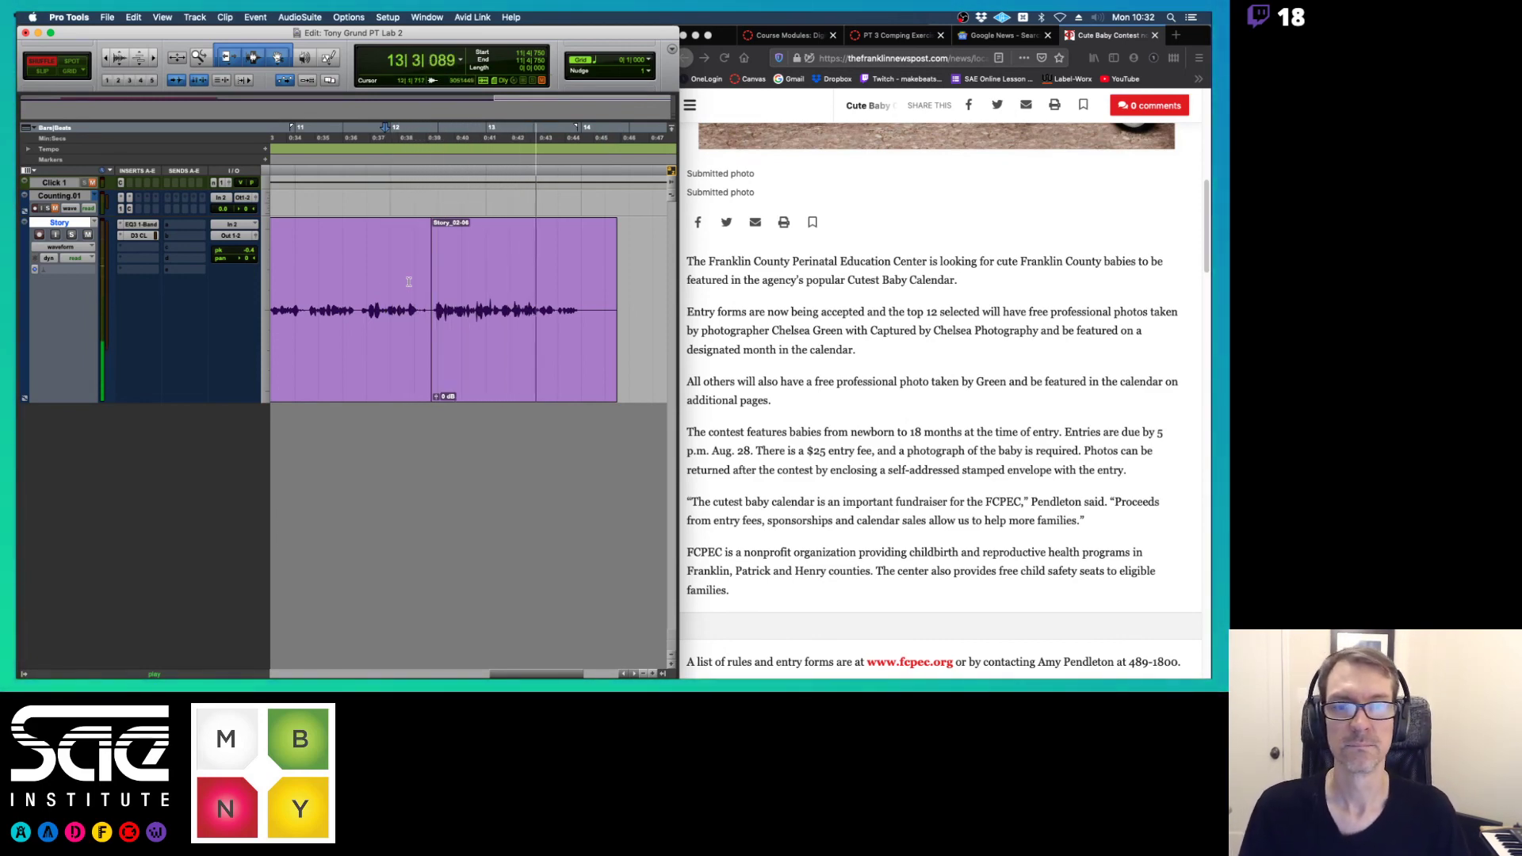
- Delete the silent tail of the last Story clip from 14|1|176 onward and bring the whole edited take into view
left_click(640, 305)
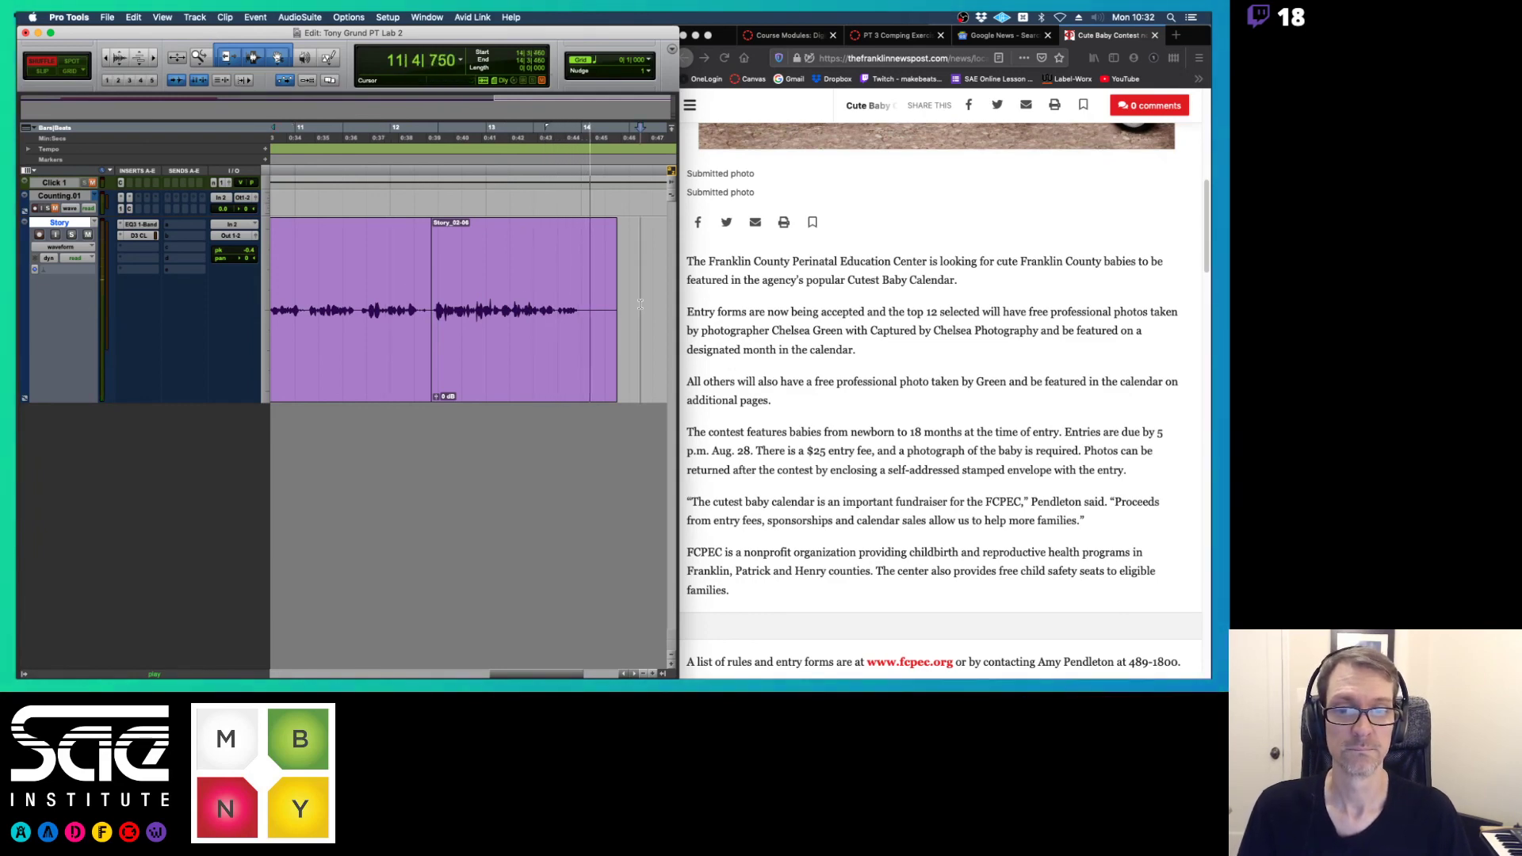
left_click_drag(640, 304, 585, 309)
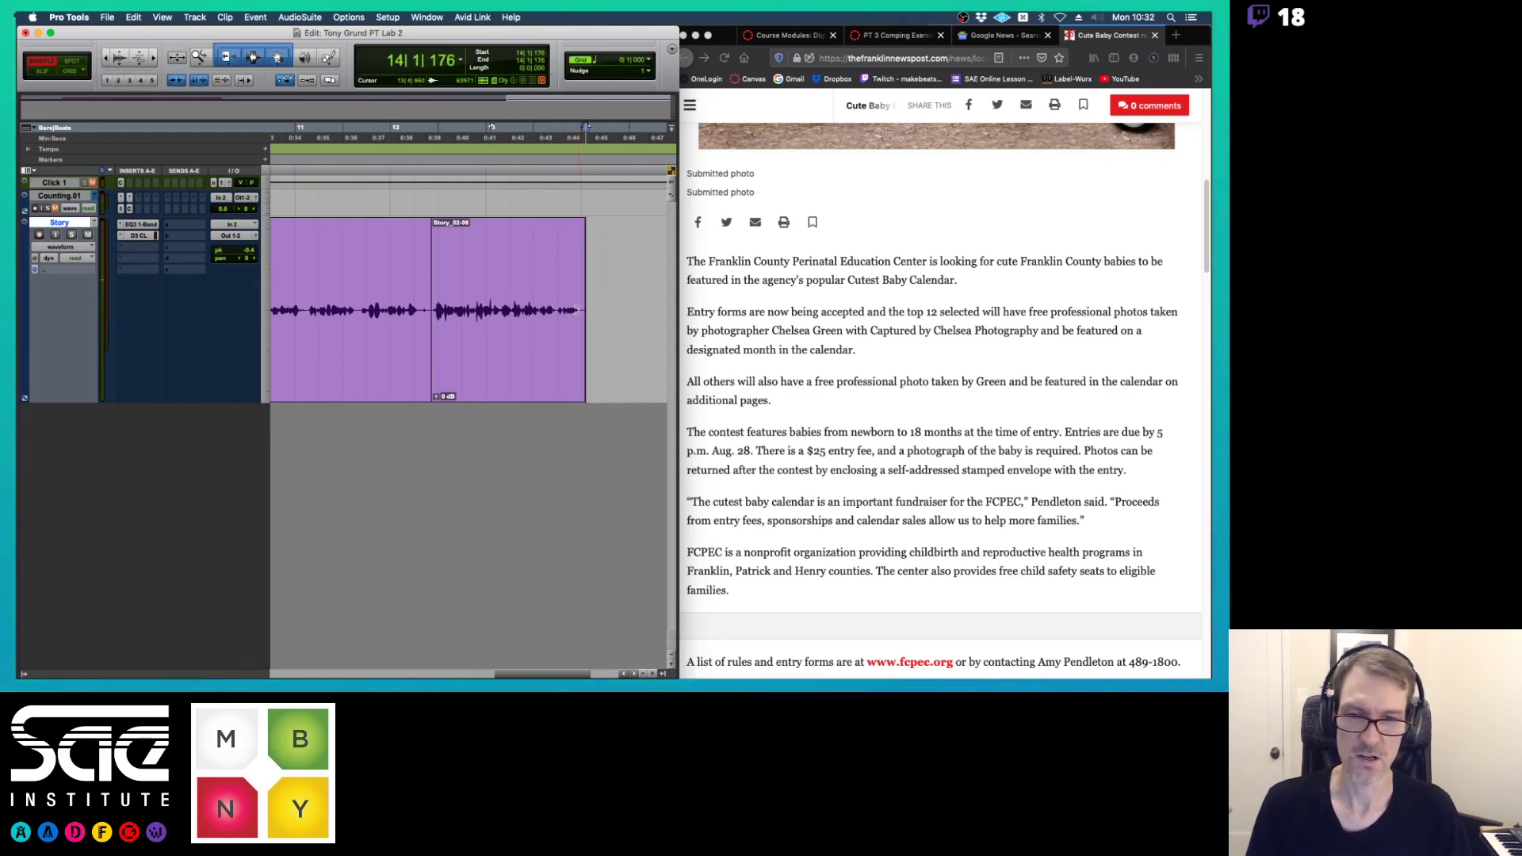
key("super+bracketleft")
key("super+bracketleft")
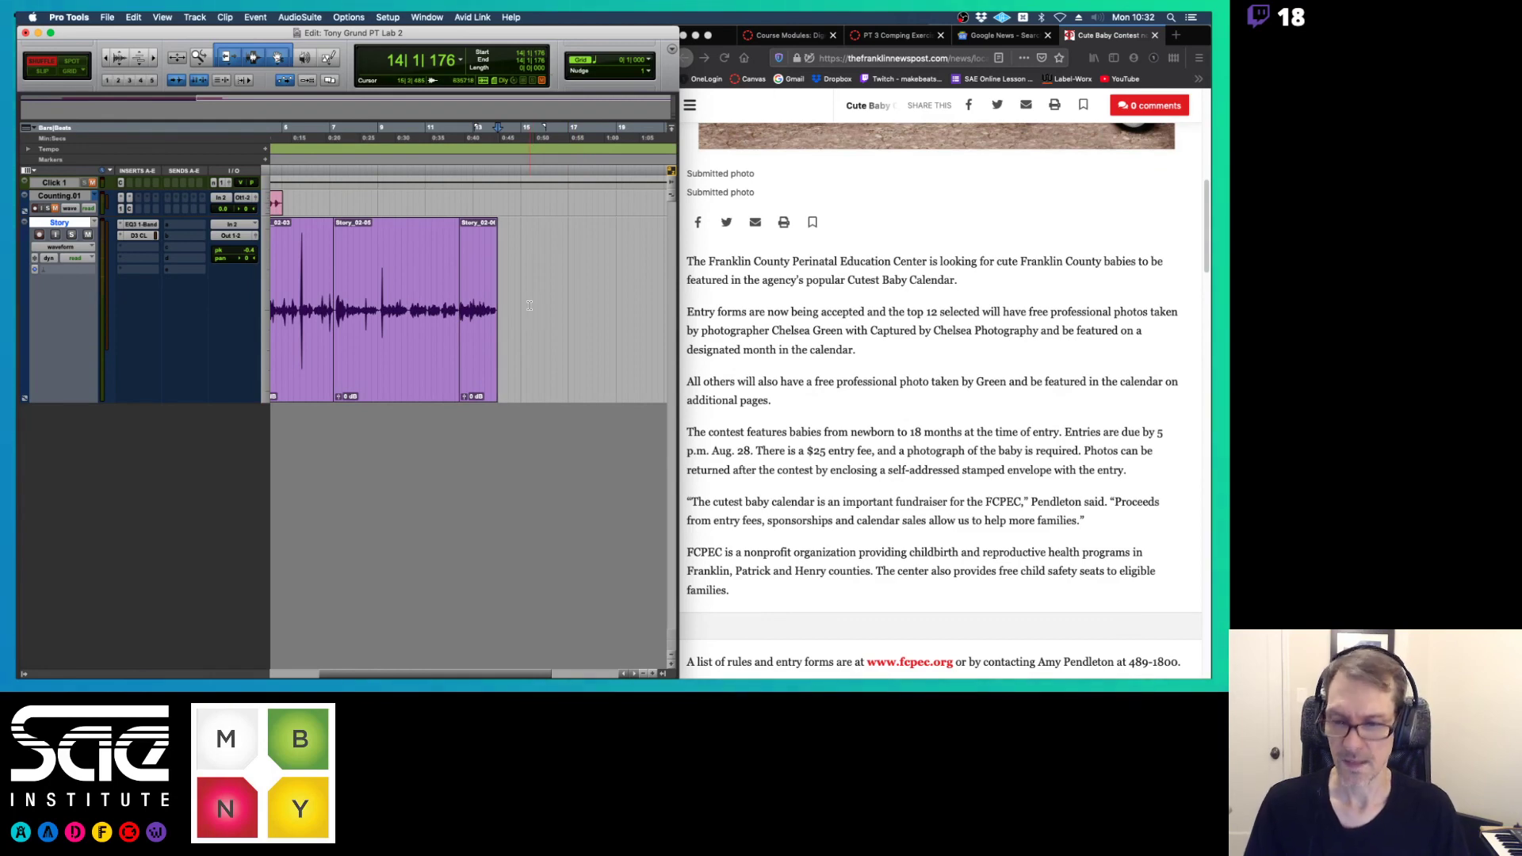
scroll(530, 305, "left", 3)
- Minimise the Firefox article window and widen the Pro Tools Edit window up to the attendance sheet
key("super+Tab")
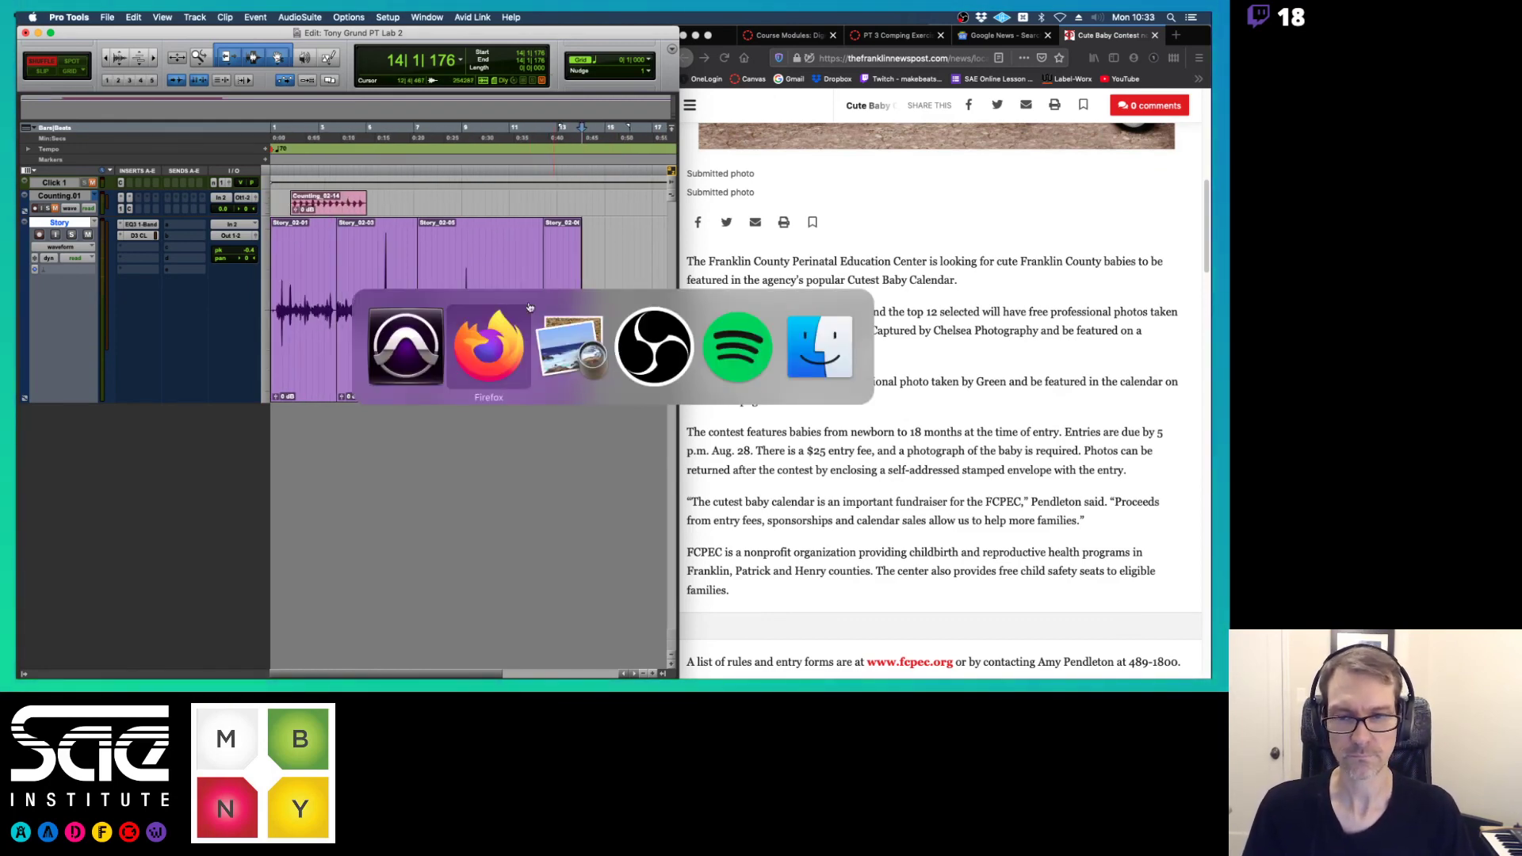
key("super+Tab")
key("super+Tab")
key("super+Tab")
key("super+Tab")
key("super+Tab")
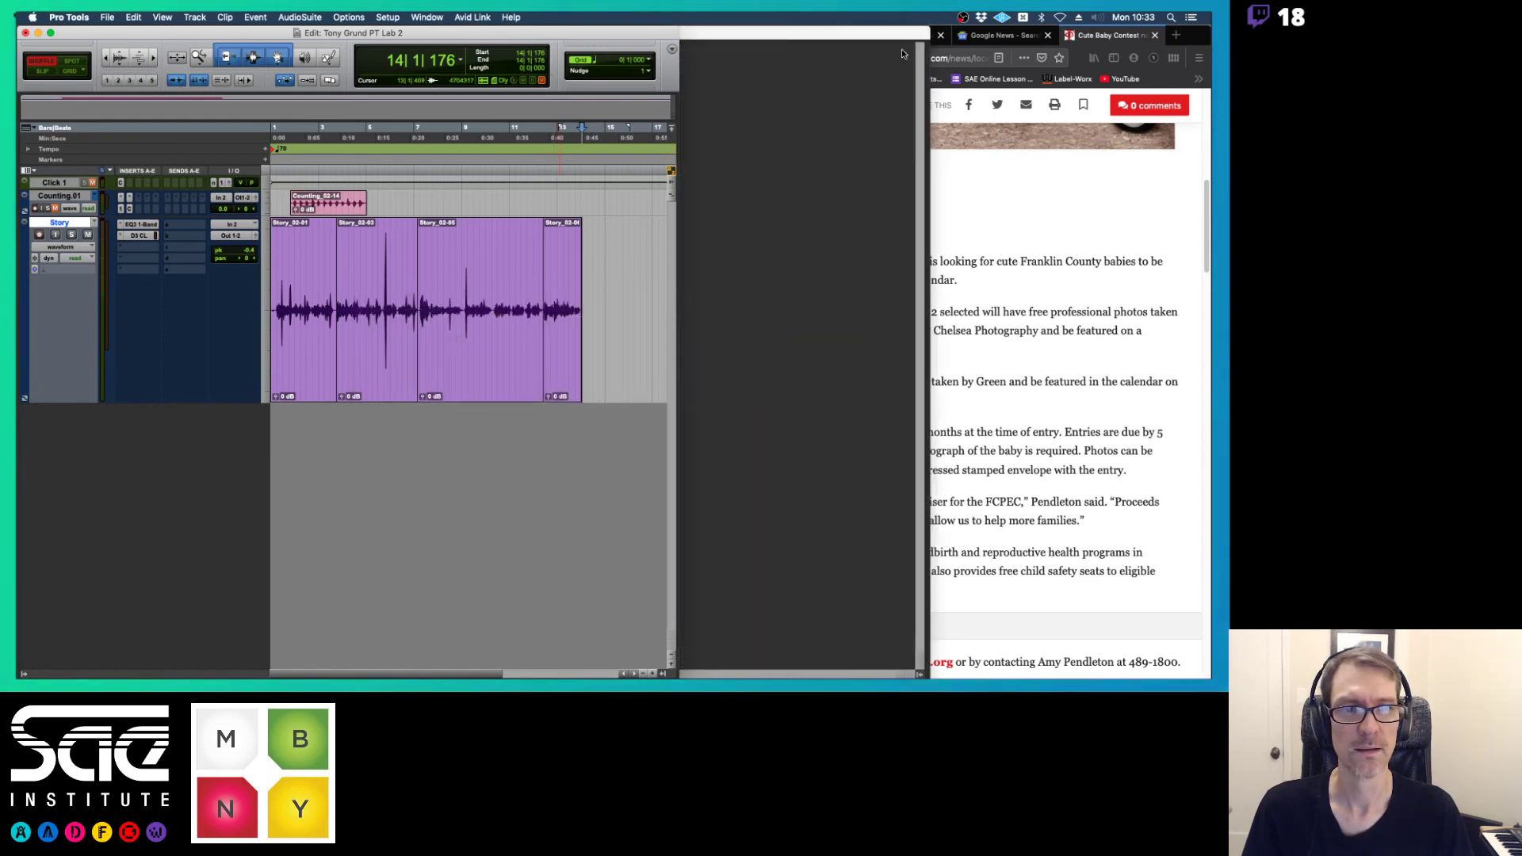
left_click(872, 45)
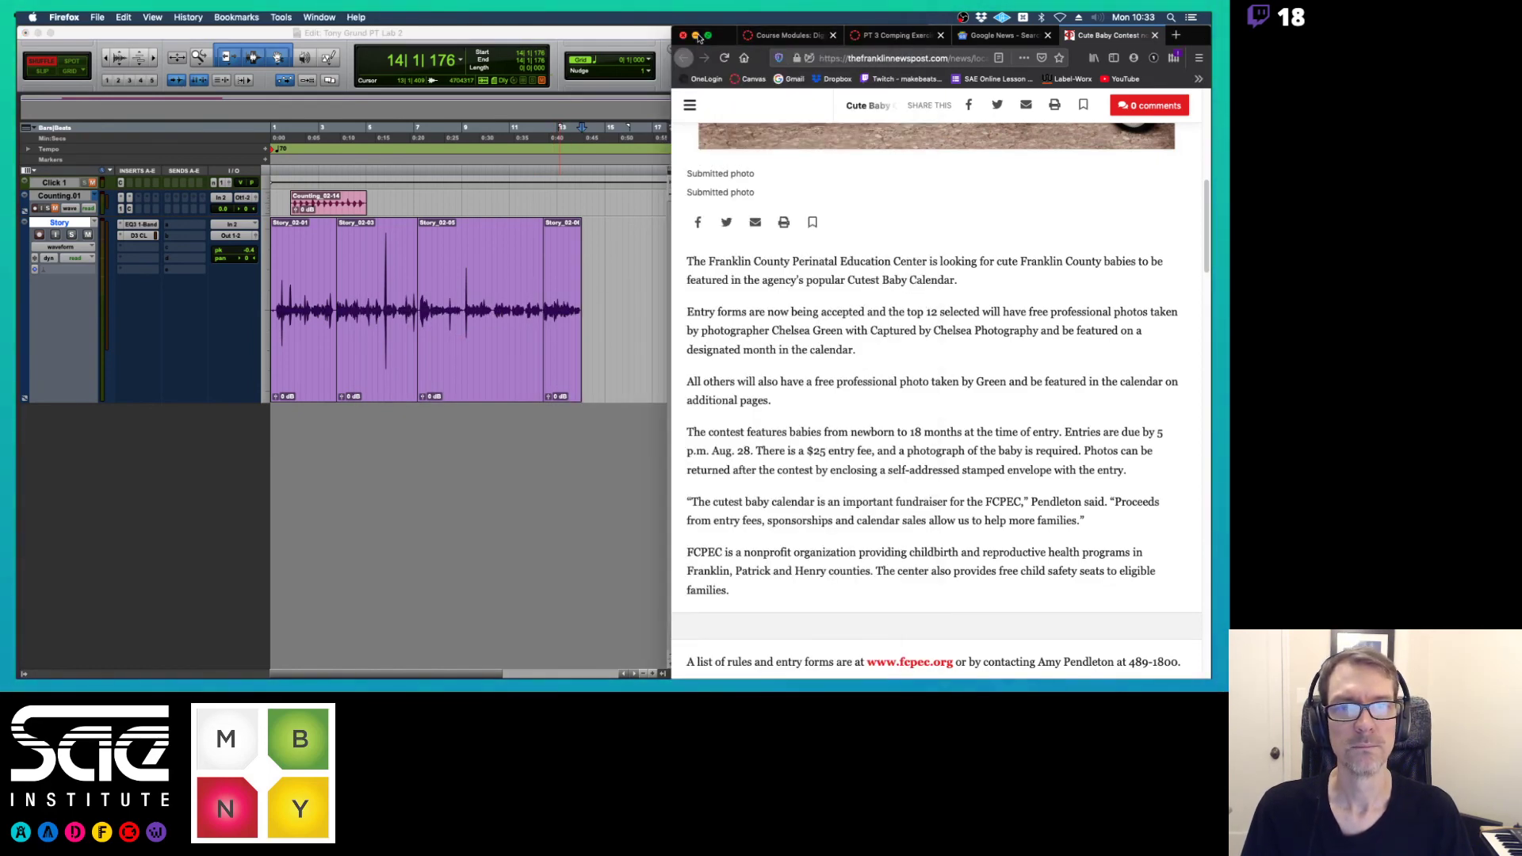
left_click(696, 36)
left_click(669, 61)
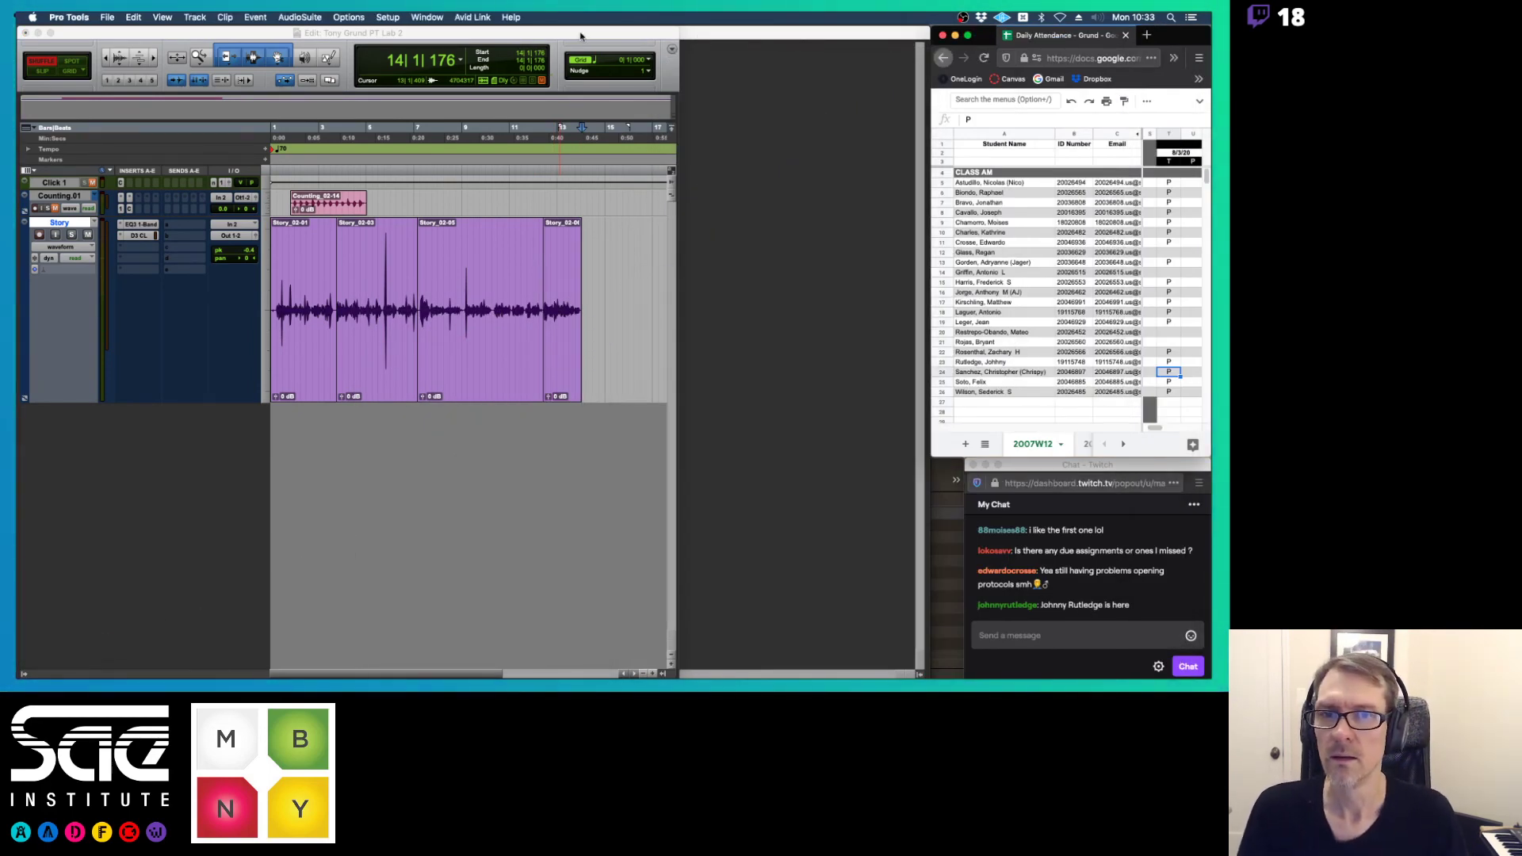
left_click_drag(680, 72, 932, 72)
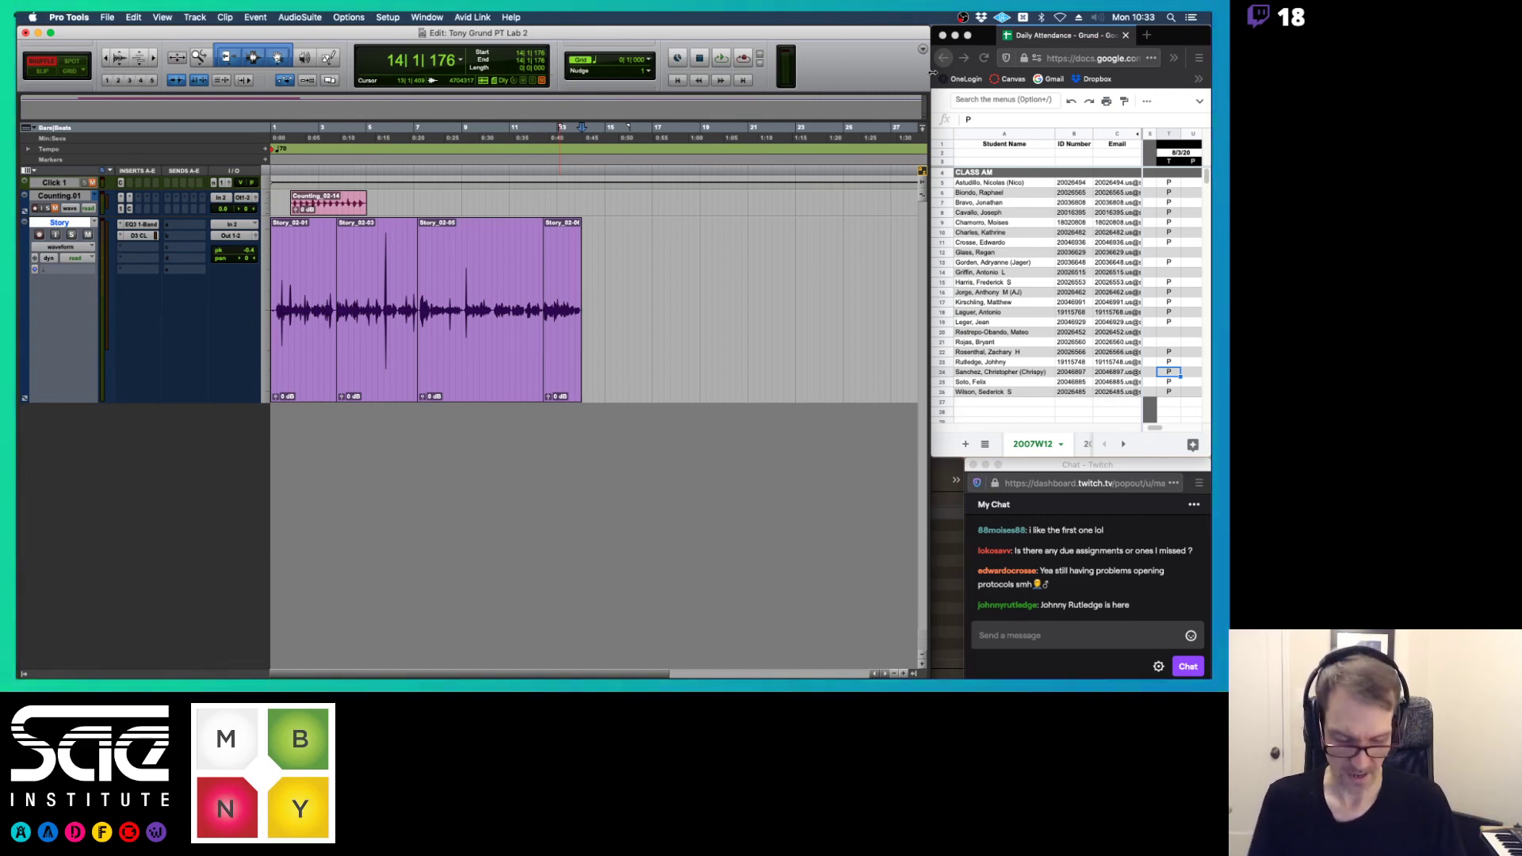
- Return to the session start and select the end of the second Story clip, from about 0:16 to 0:20
key("Return")
key("super+bracketright")
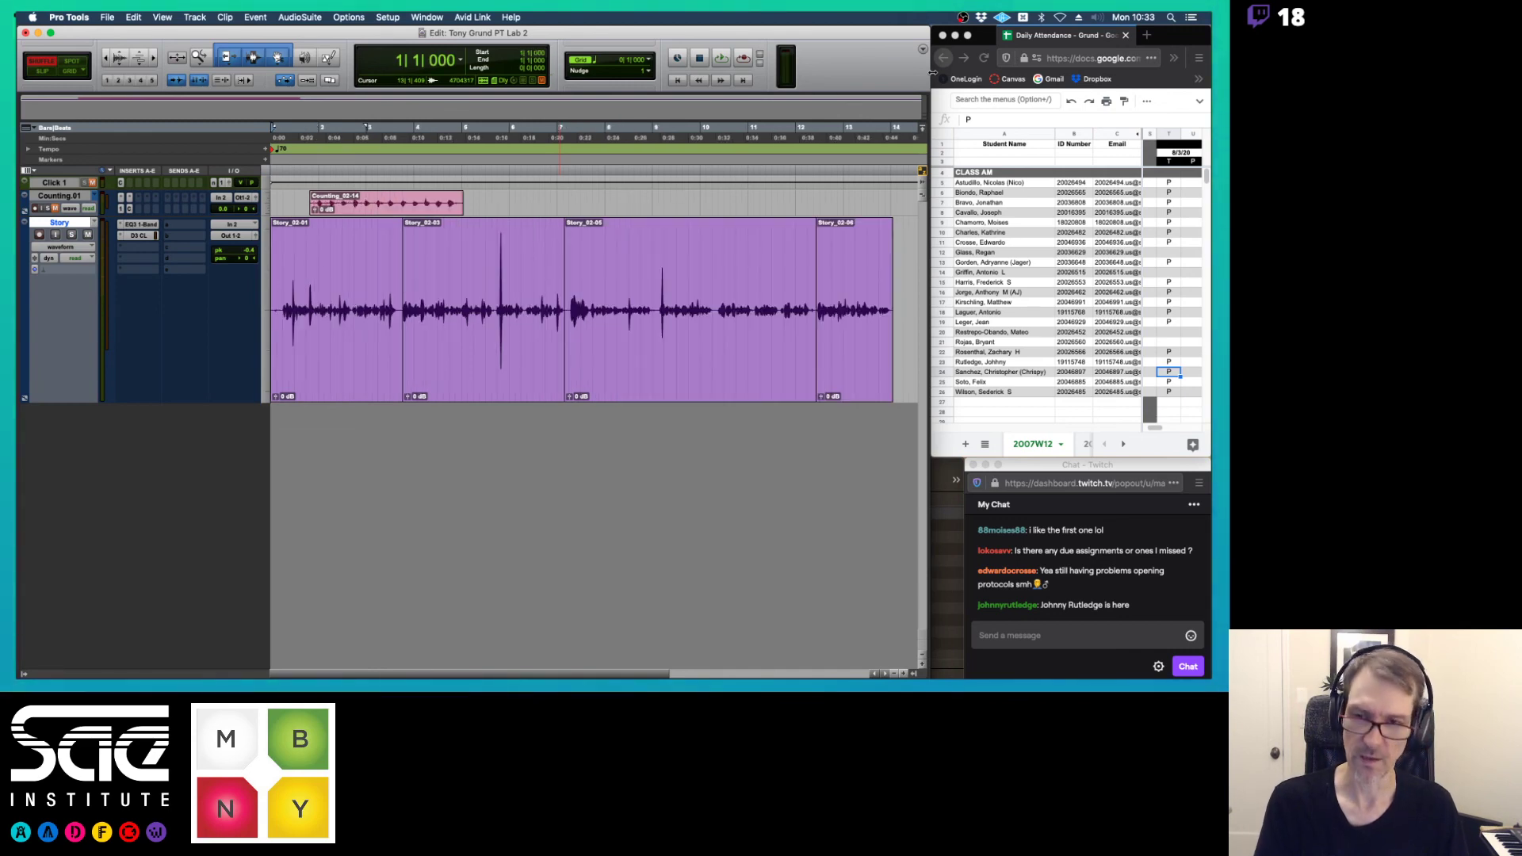
key("super+bracketright")
key("super+bracketleft")
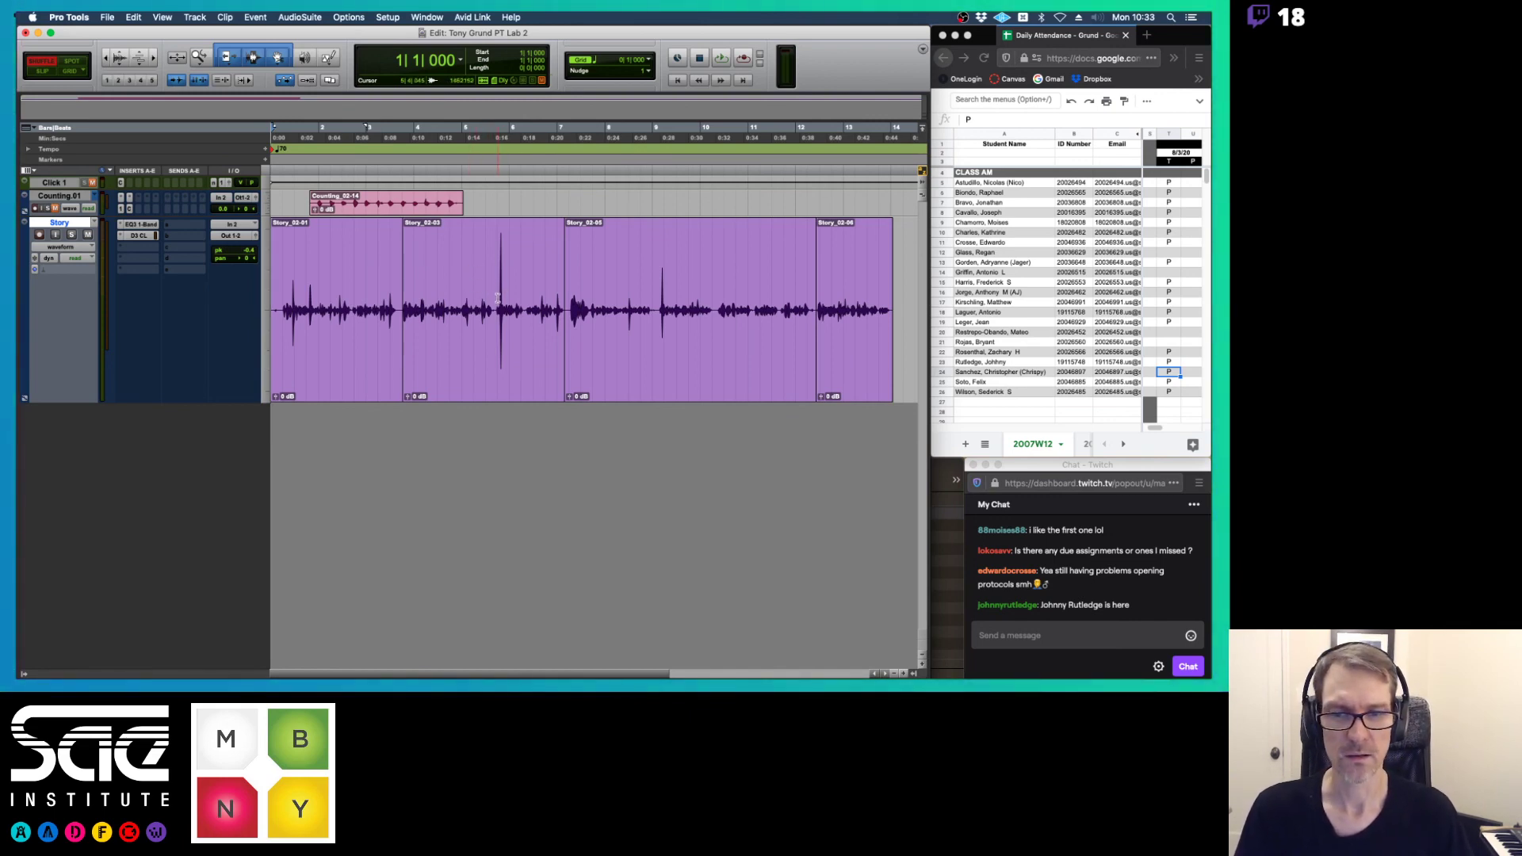
left_click_drag(493, 298, 560, 295)
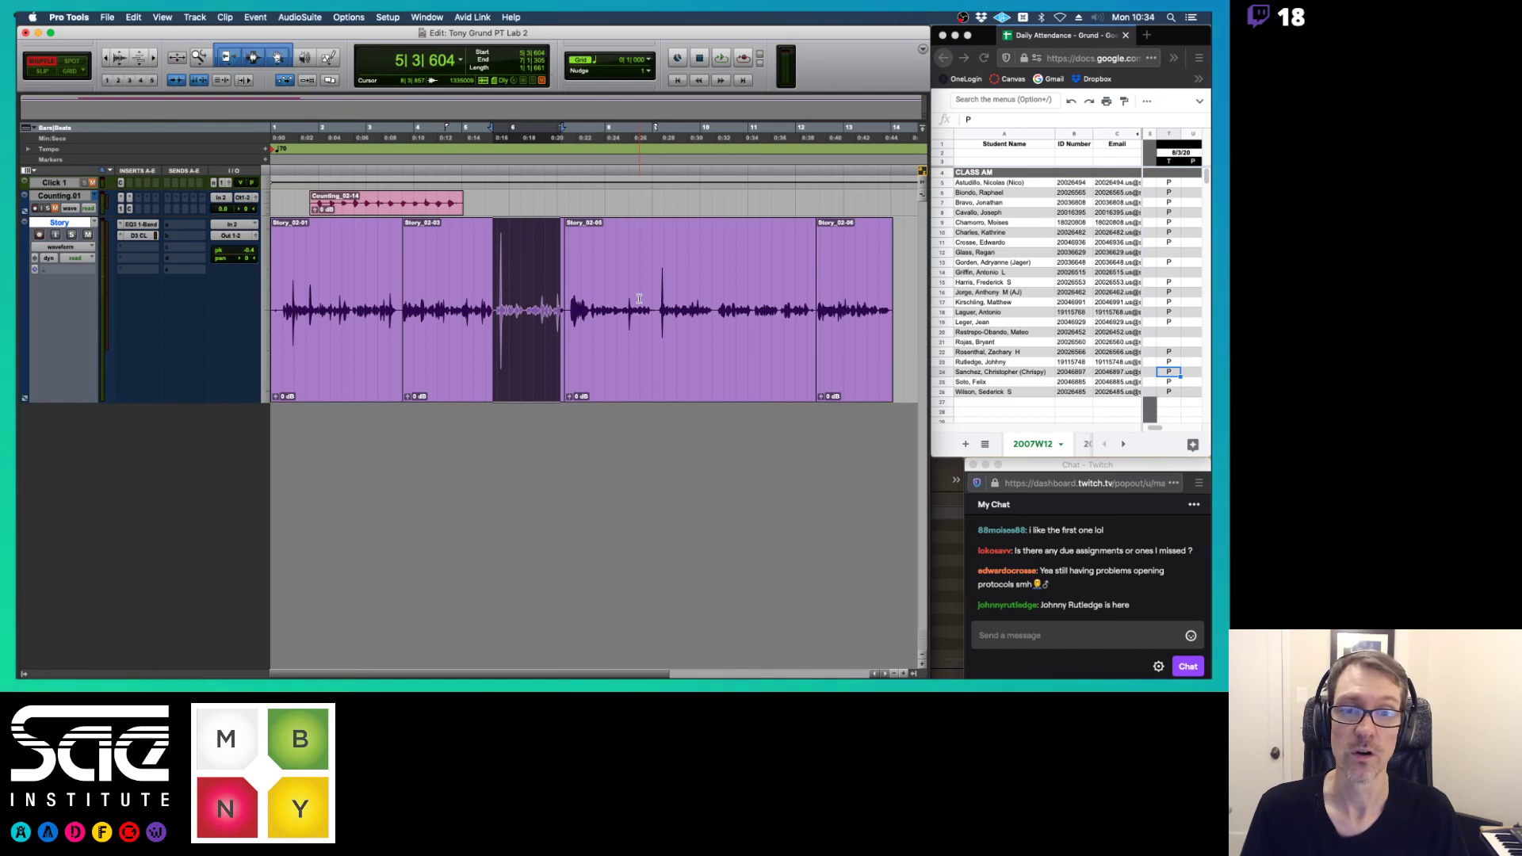
- Switch to the lecture PDF in Preview, read the Strip Silence page with its gate diagram and controls, and return to Pro Tools
key("cmd+Tab")
key("super+Tab")
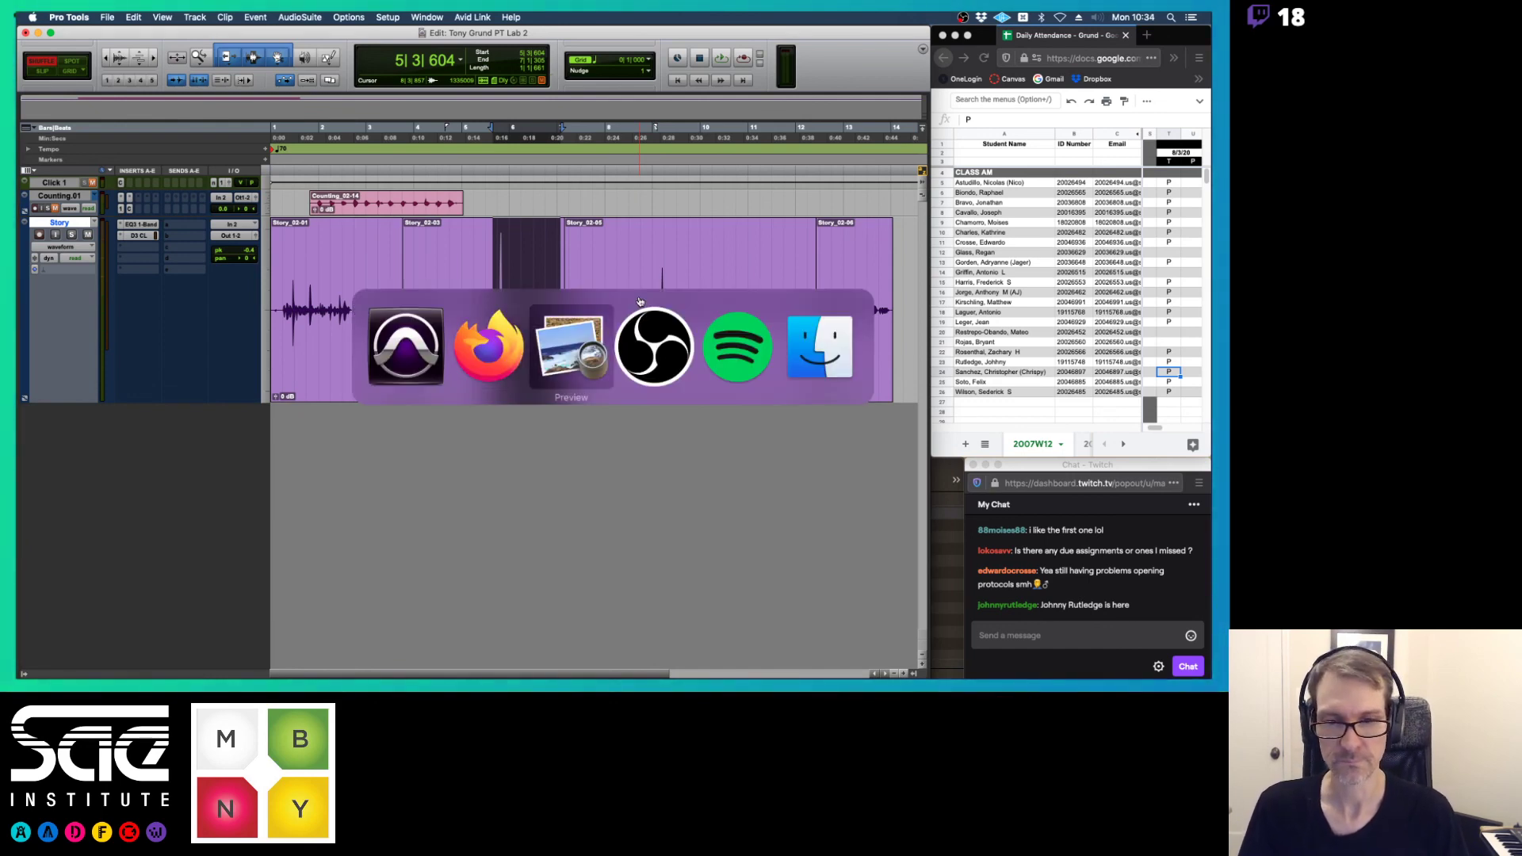
key("Down")
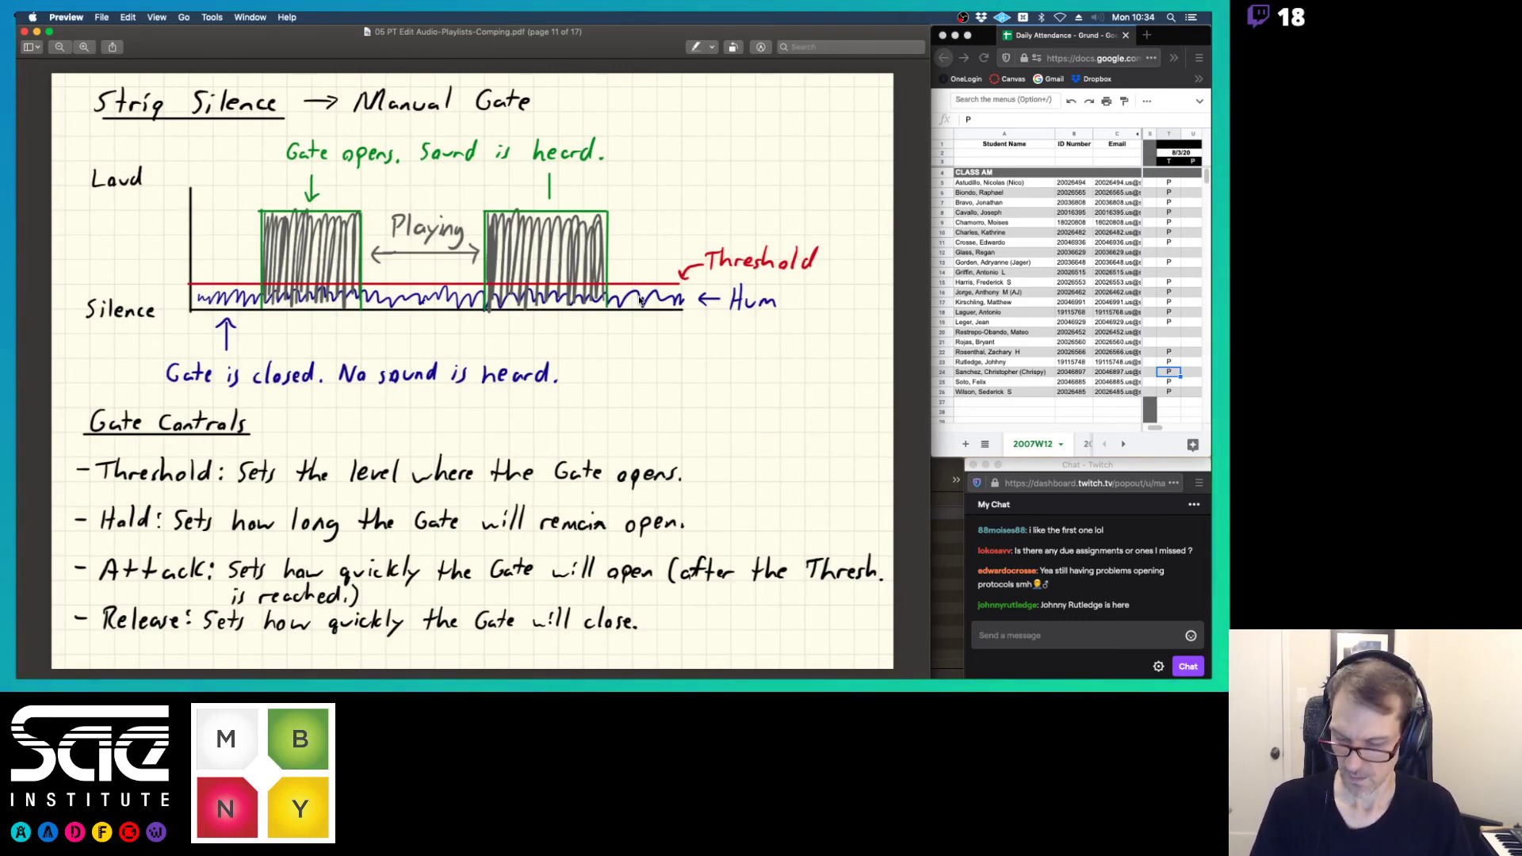
key("super+Tab")
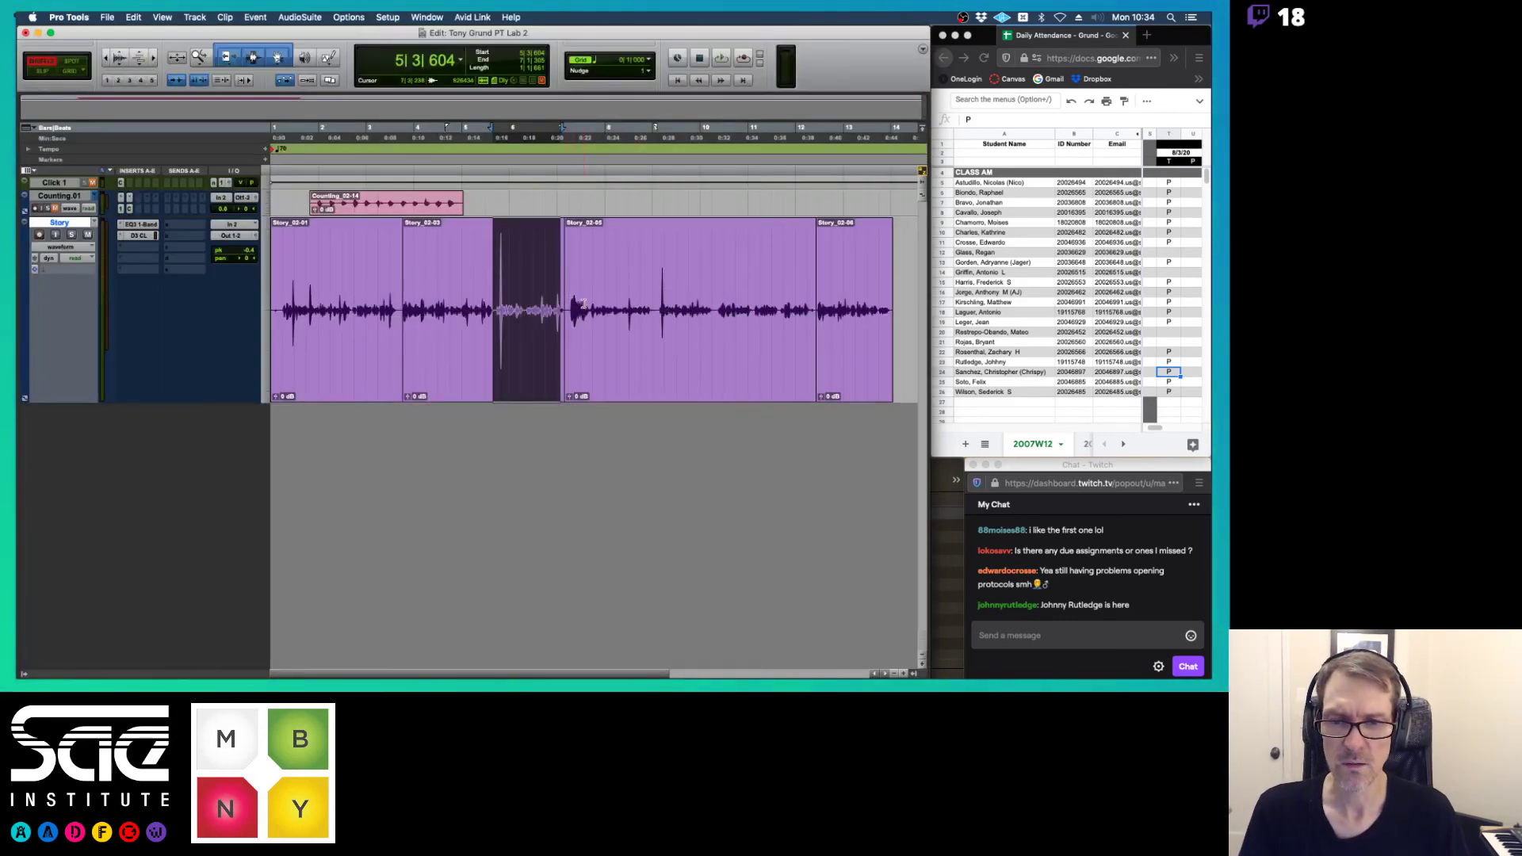
- Clear the time selection and delete the Story track together with its clips
left_click(598, 300)
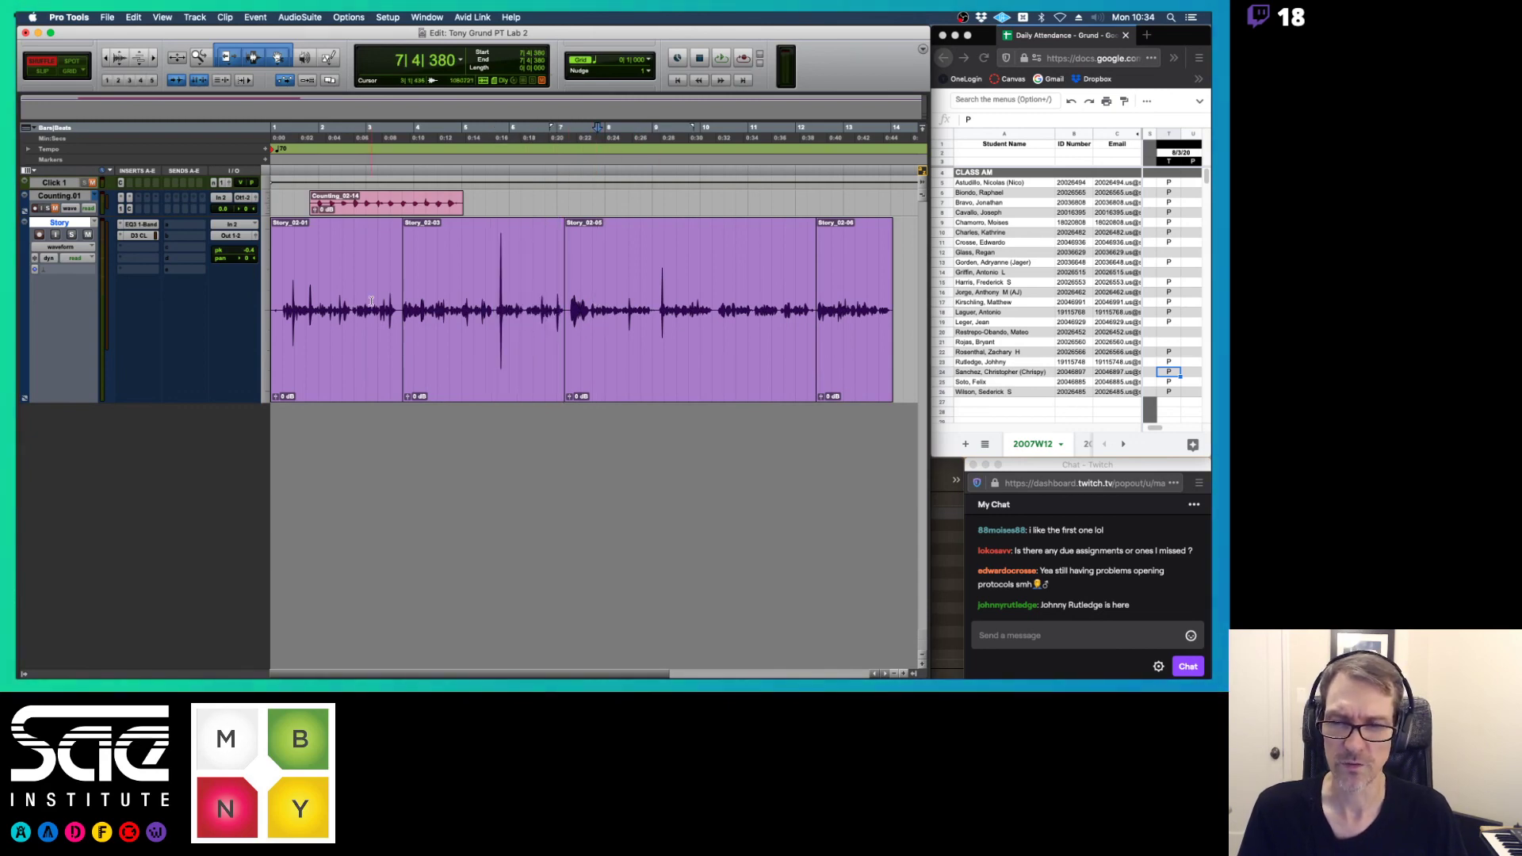
left_click(266, 327)
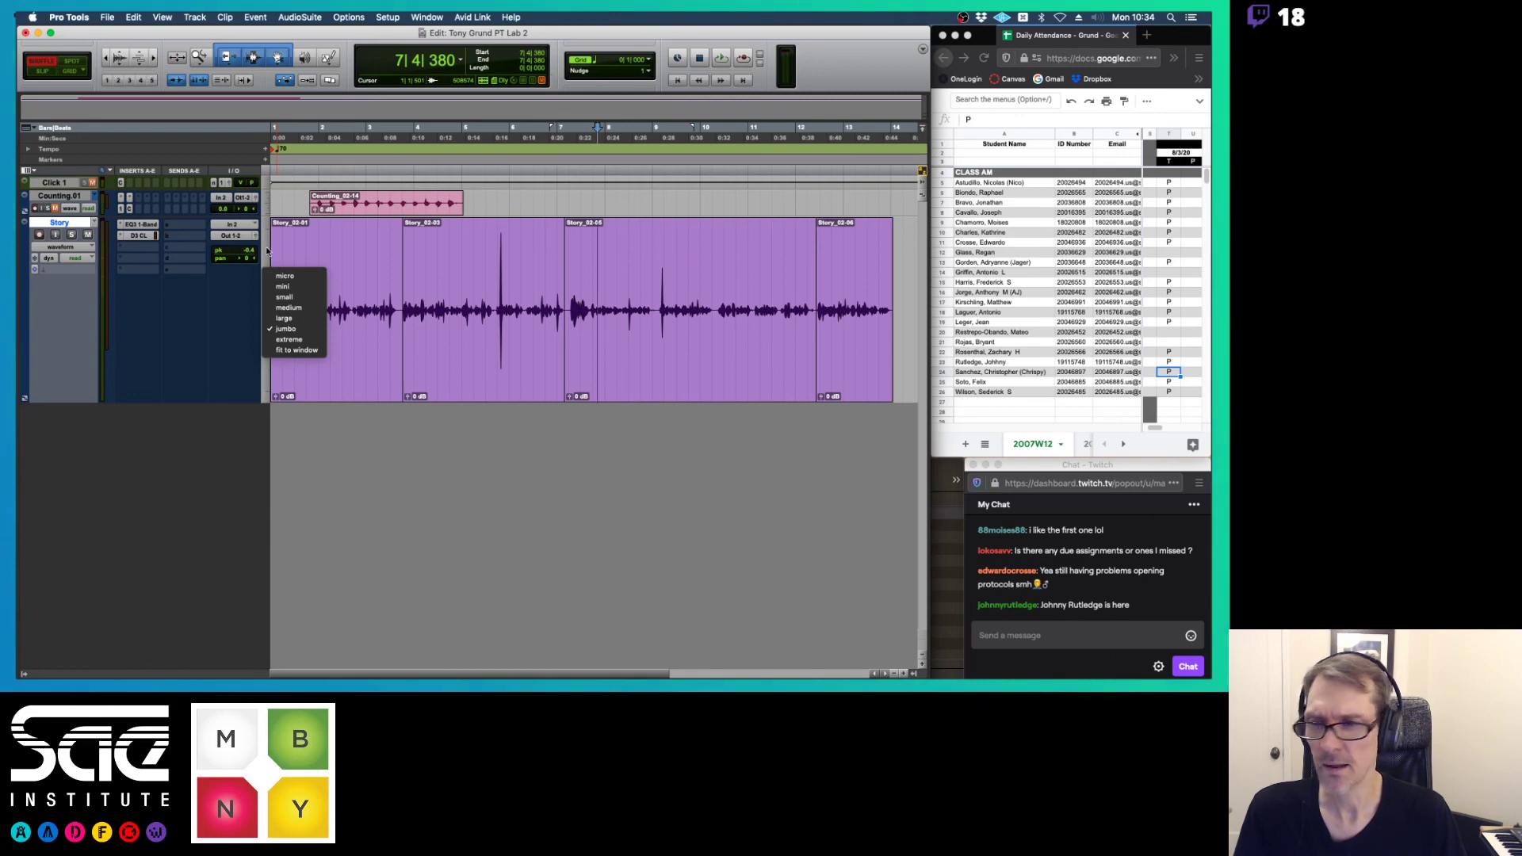
left_click(73, 225)
right_click(76, 223)
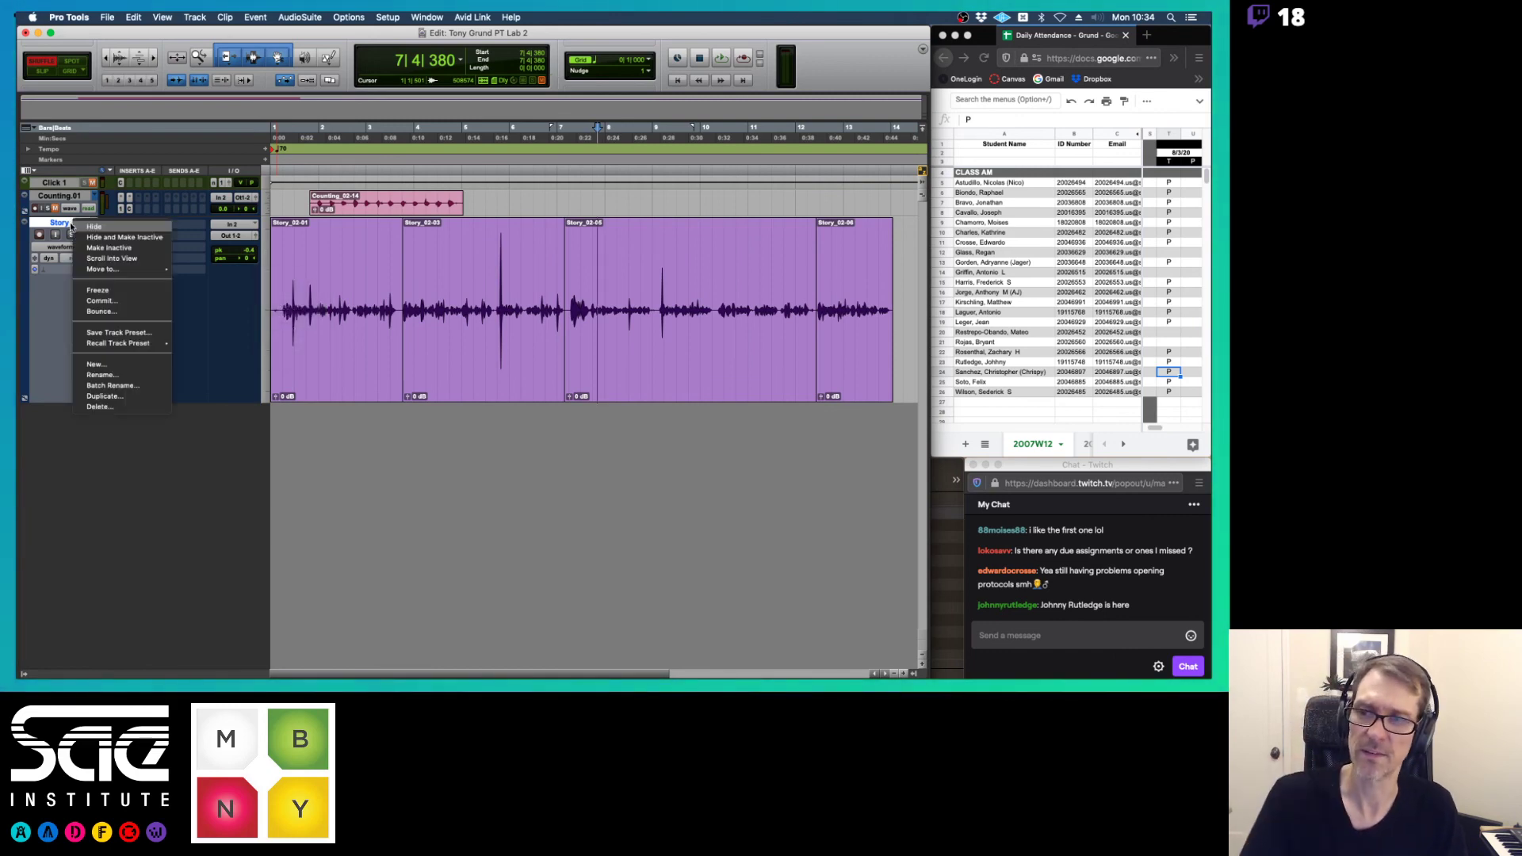
left_click(99, 406)
key("Return")
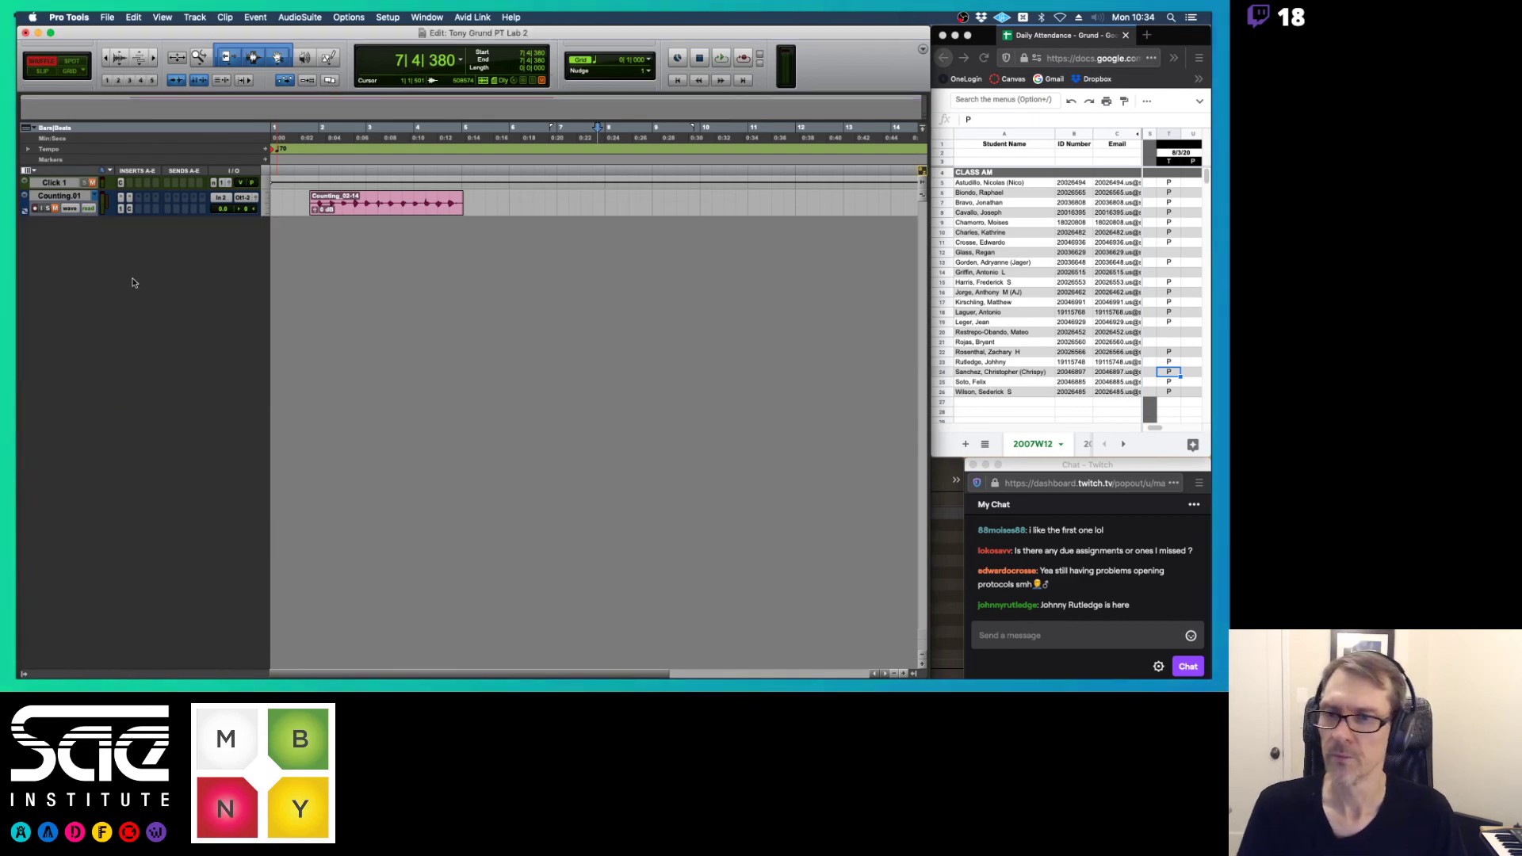
- Set the Counting.01 track height to large and fit its whole clip in the timeline view
left_click(265, 206)
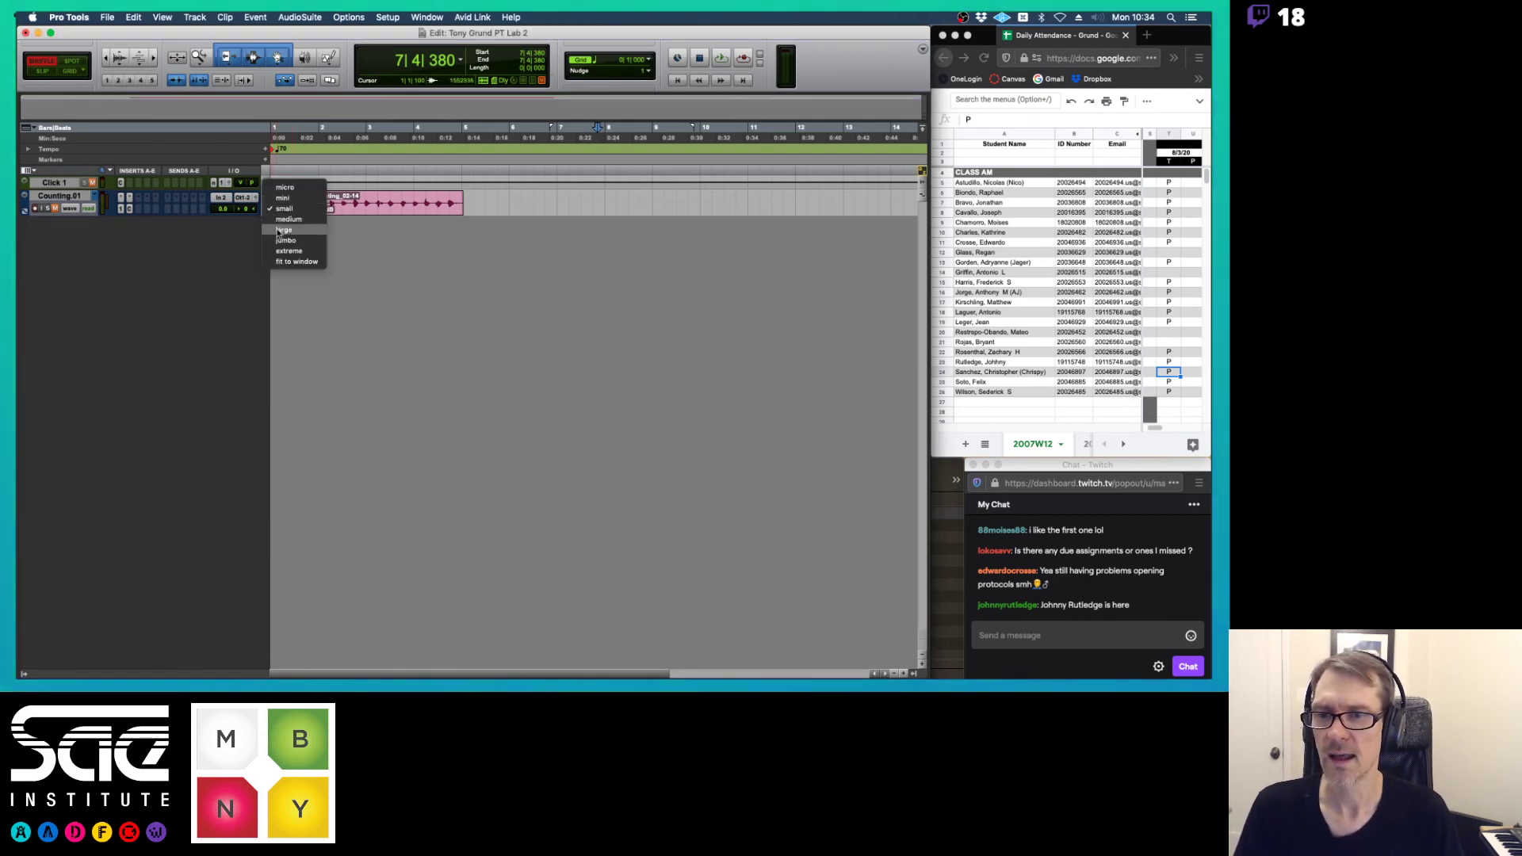
left_click(279, 232)
key("super+bracketright")
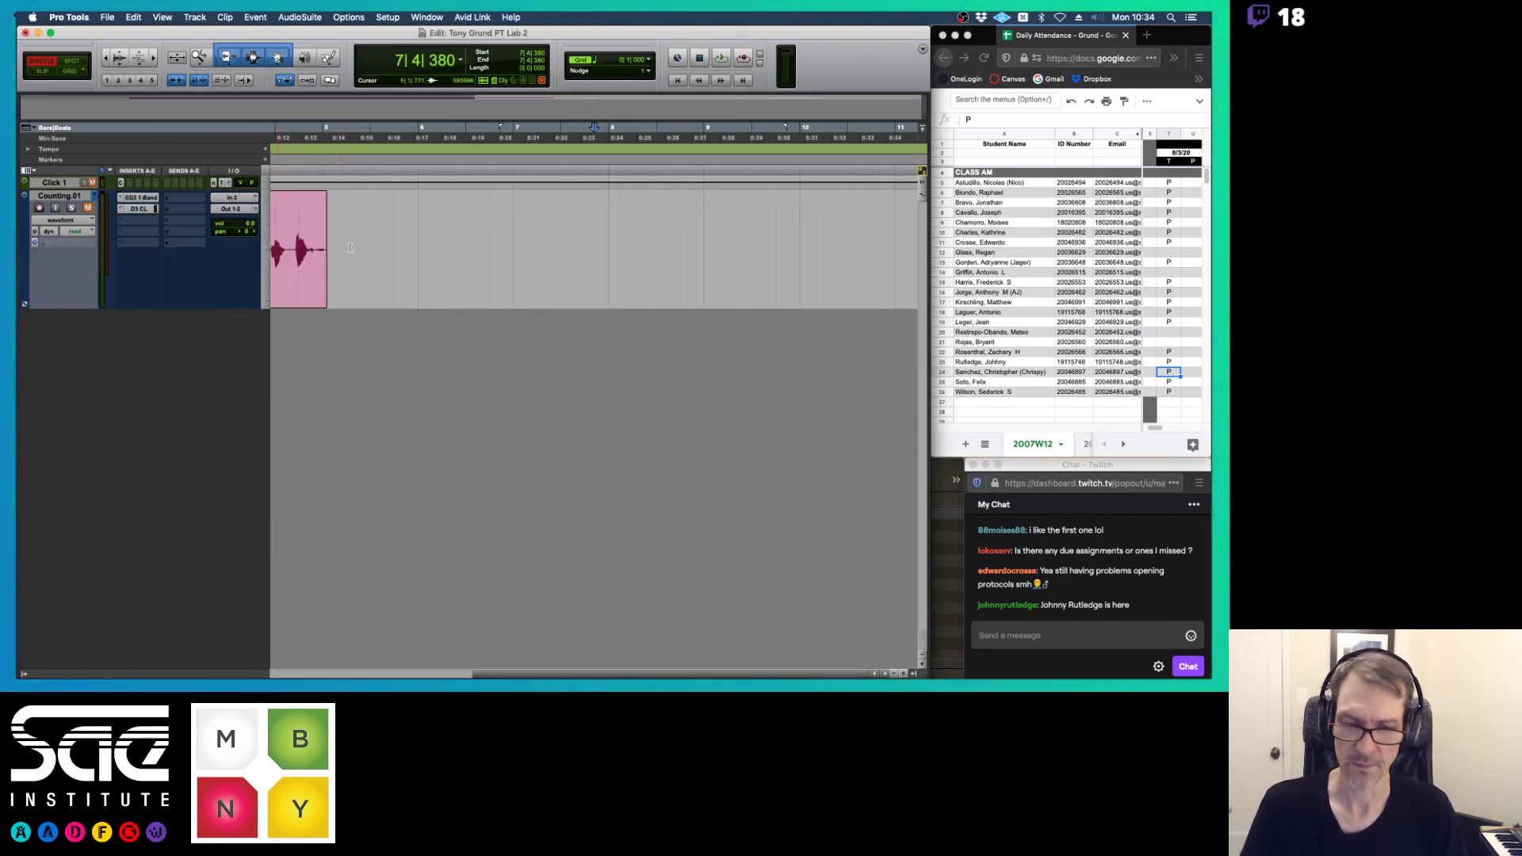
key("Return")
key("super+bracketright")
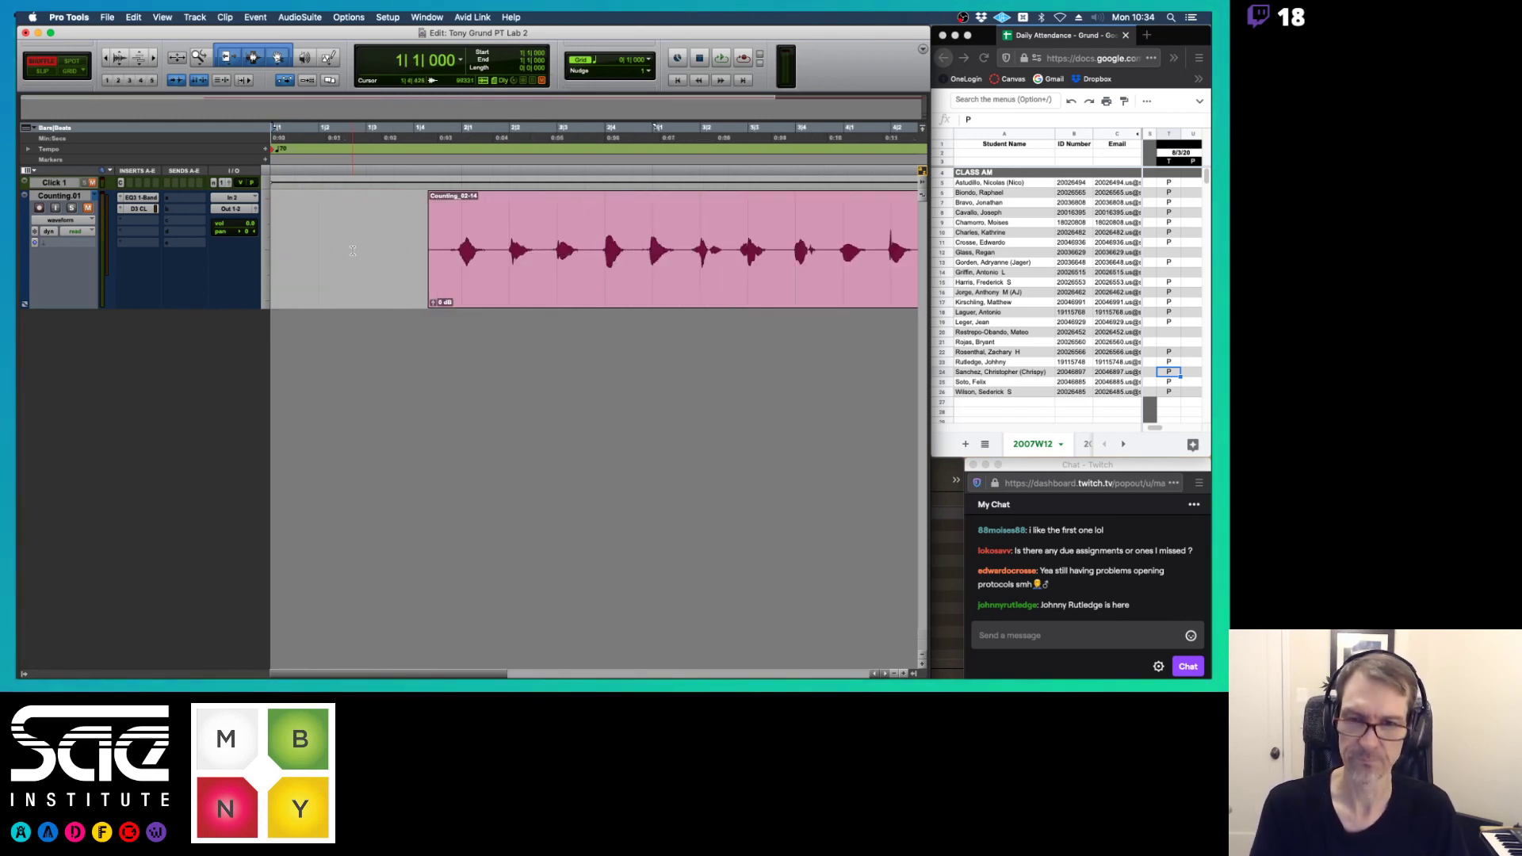
scroll(403, 251, "right", 5)
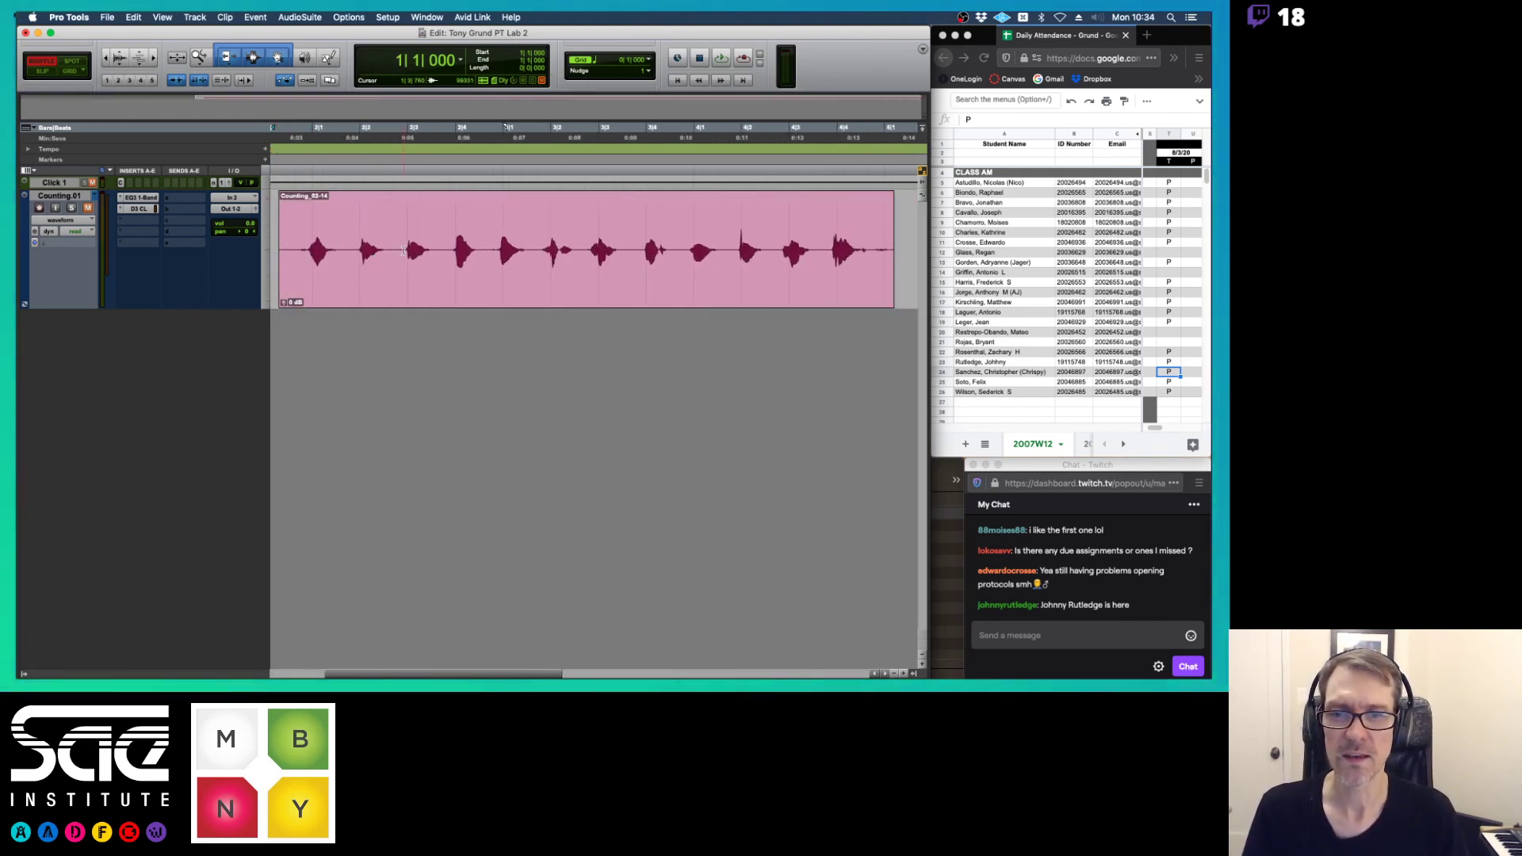
key("super+bracketleft")
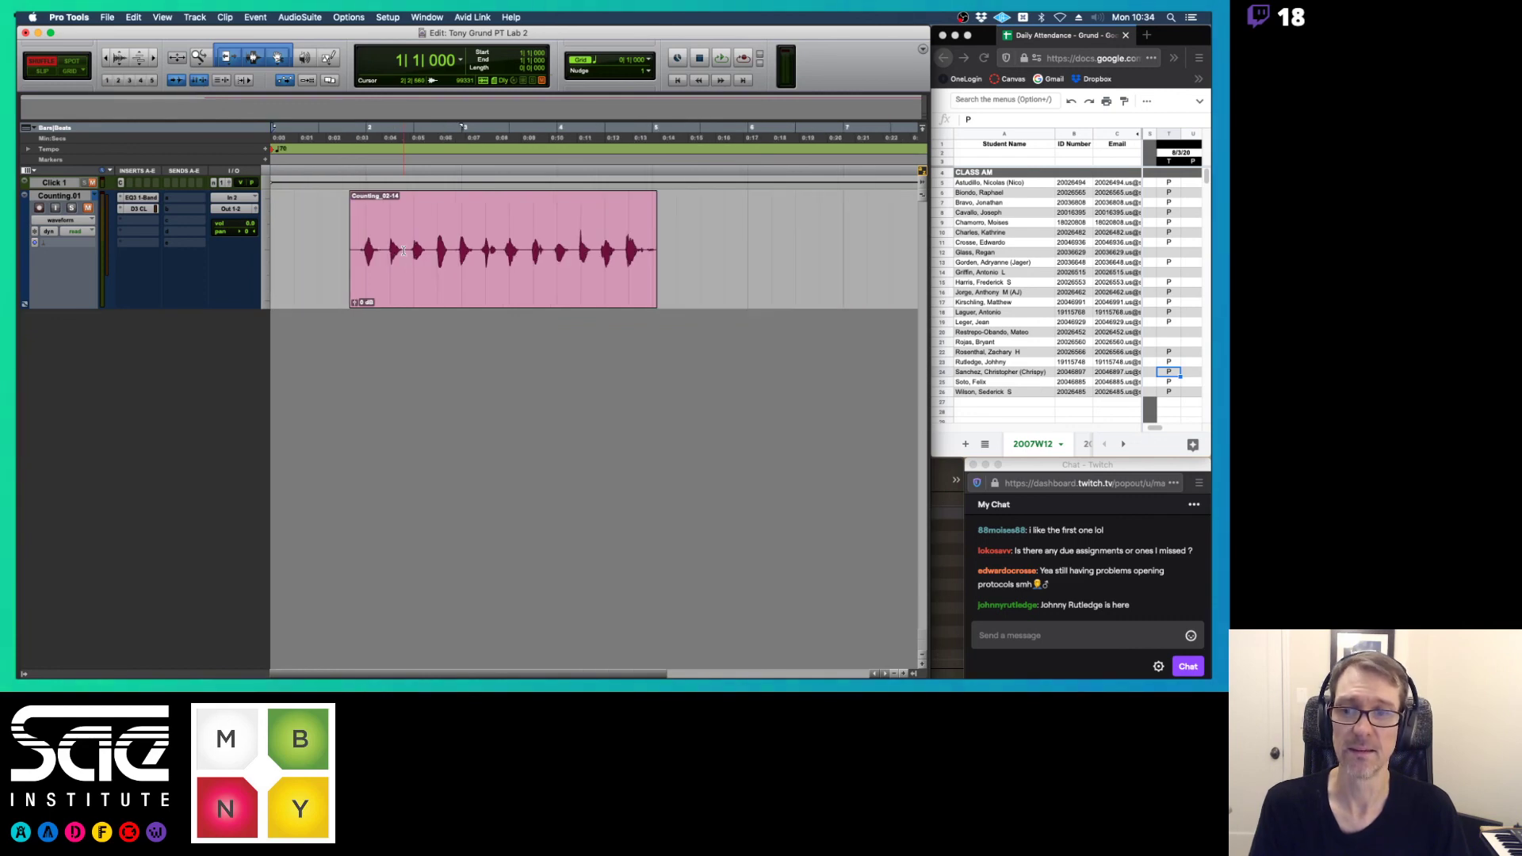
- Select the whole Counting.01 clip and set its track height to jumbo
left_click(443, 296)
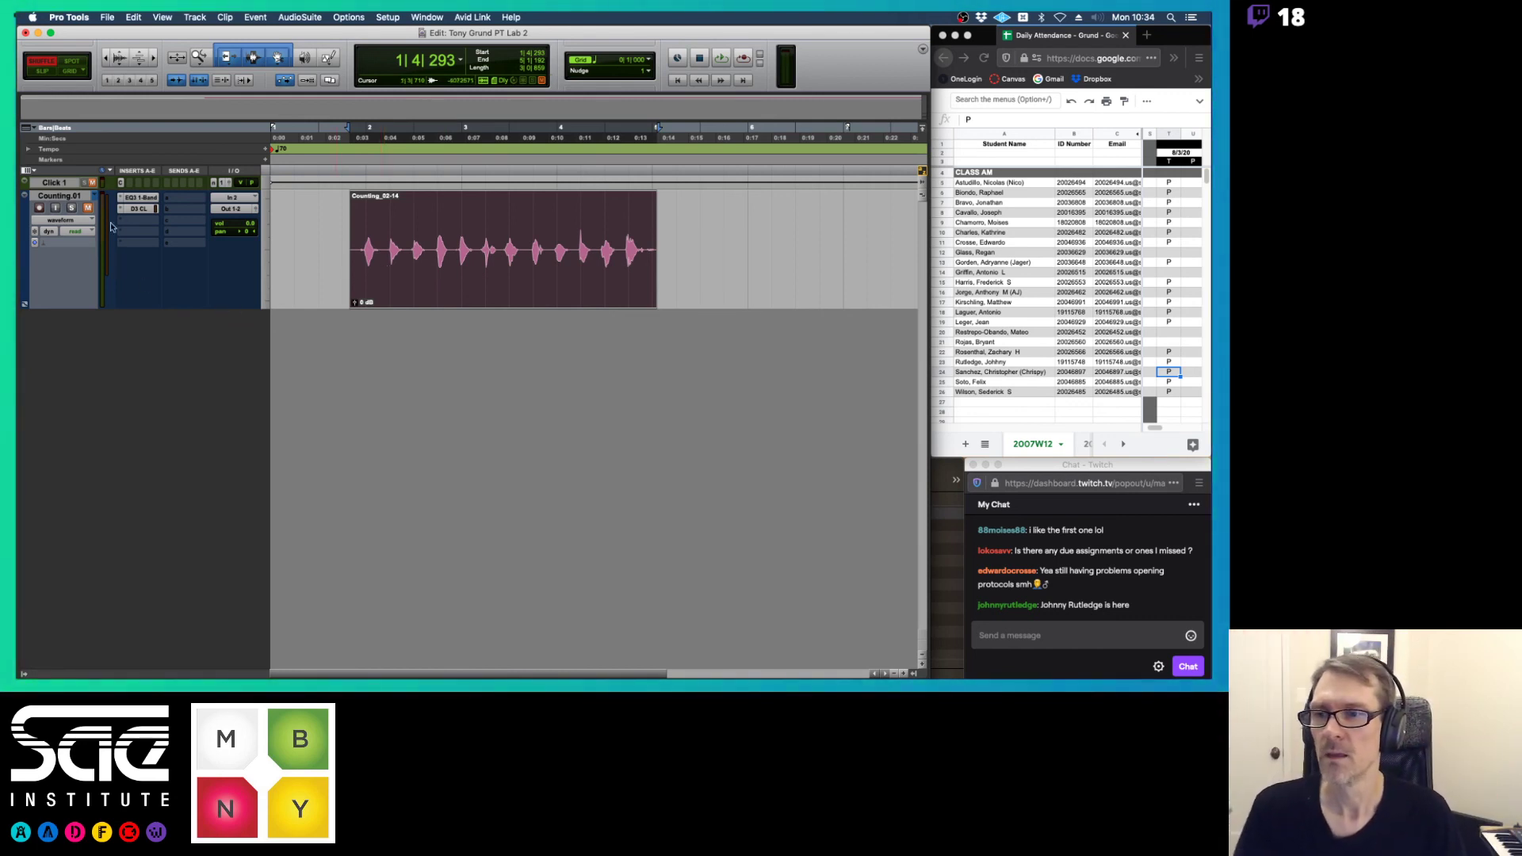
left_click(274, 229)
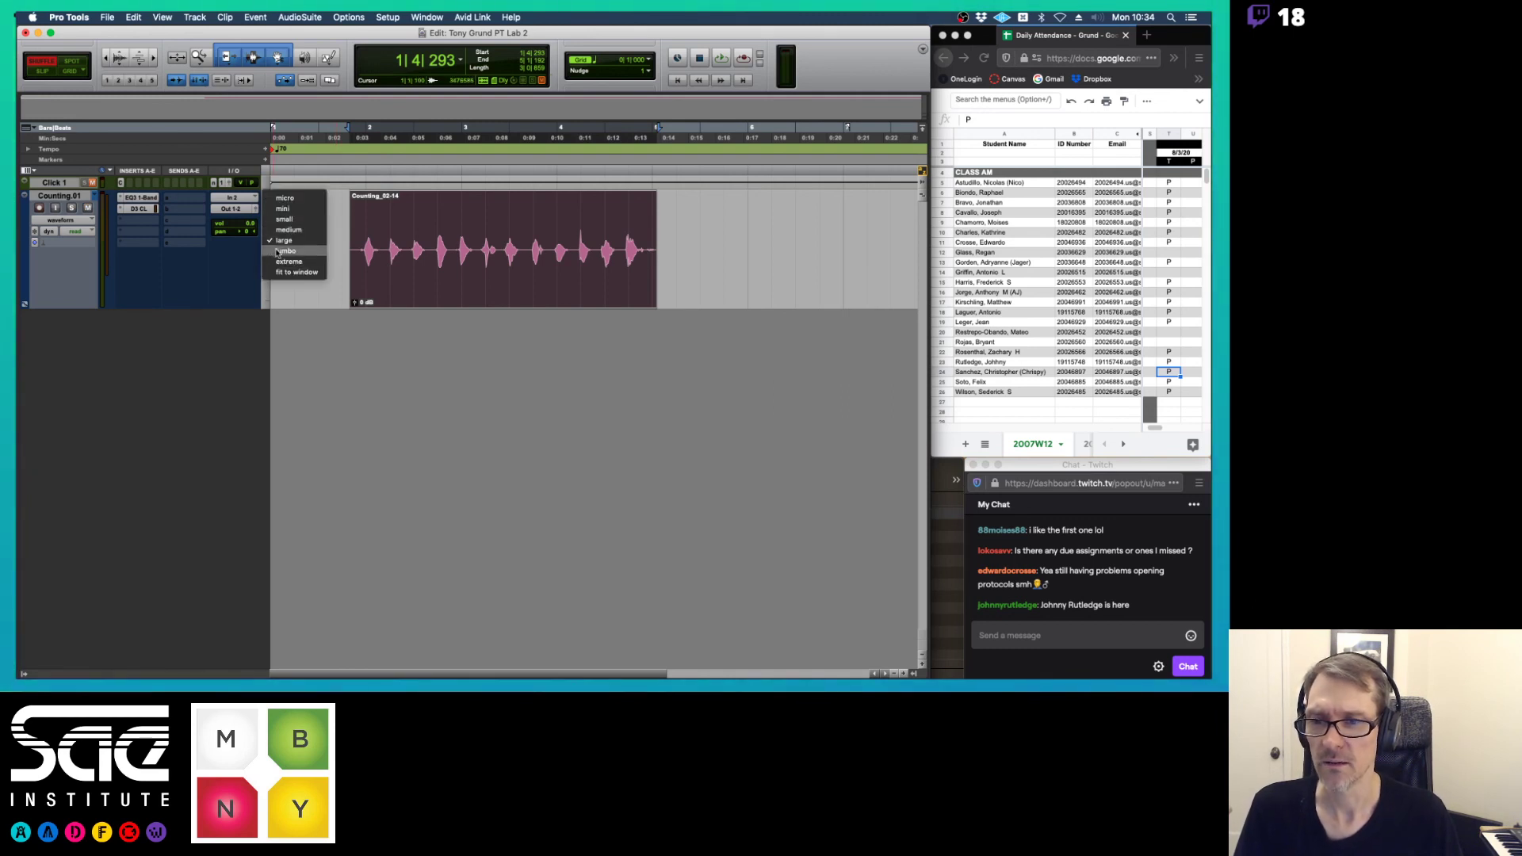
left_click(285, 251)
- Play the selected counting clip and examine the gaps between its spoken numbers up close
key("space")
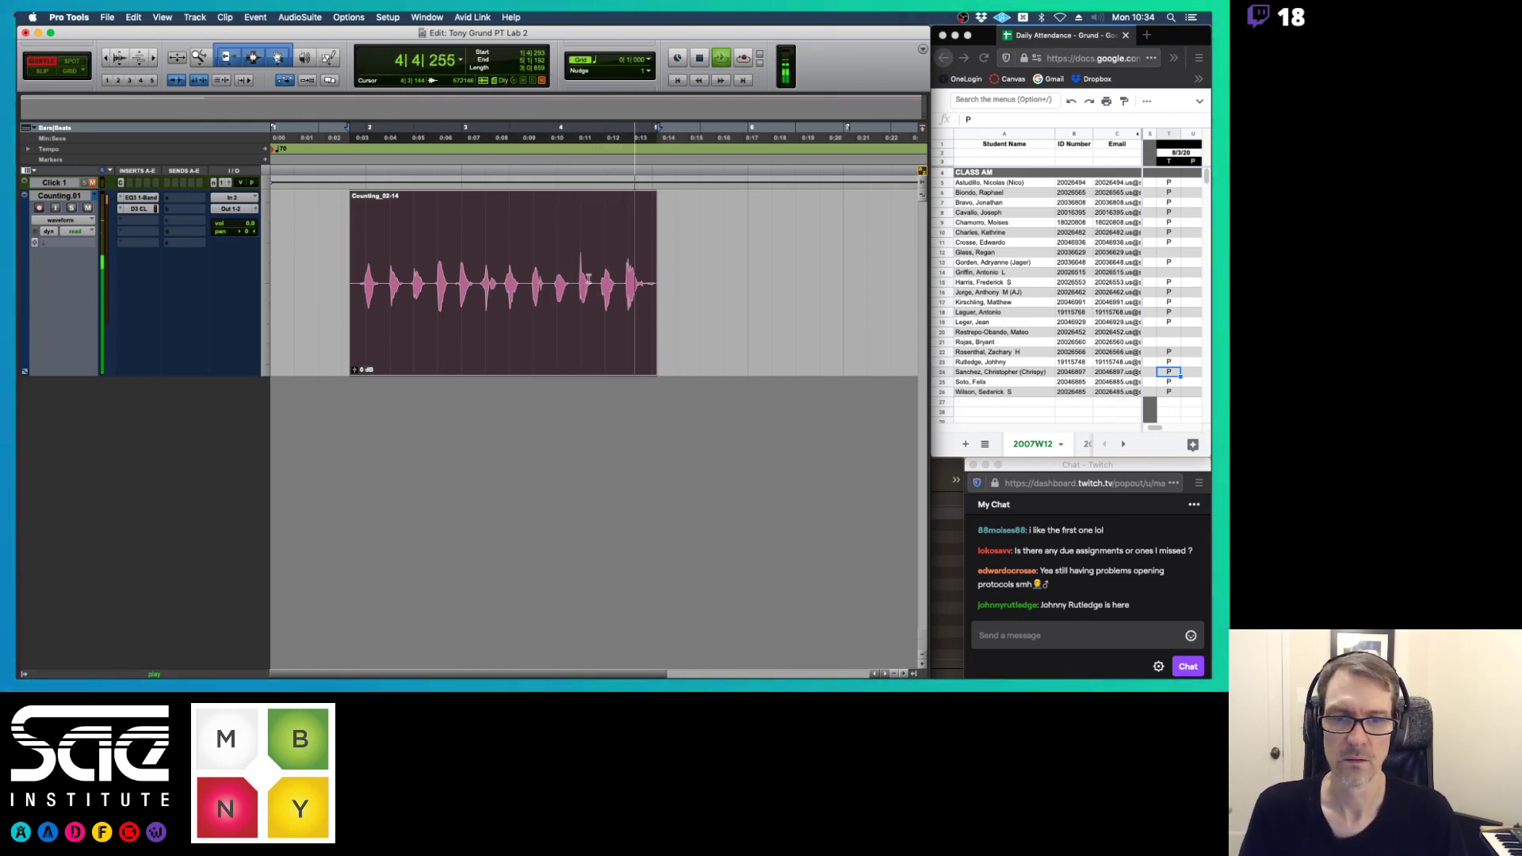
key("space")
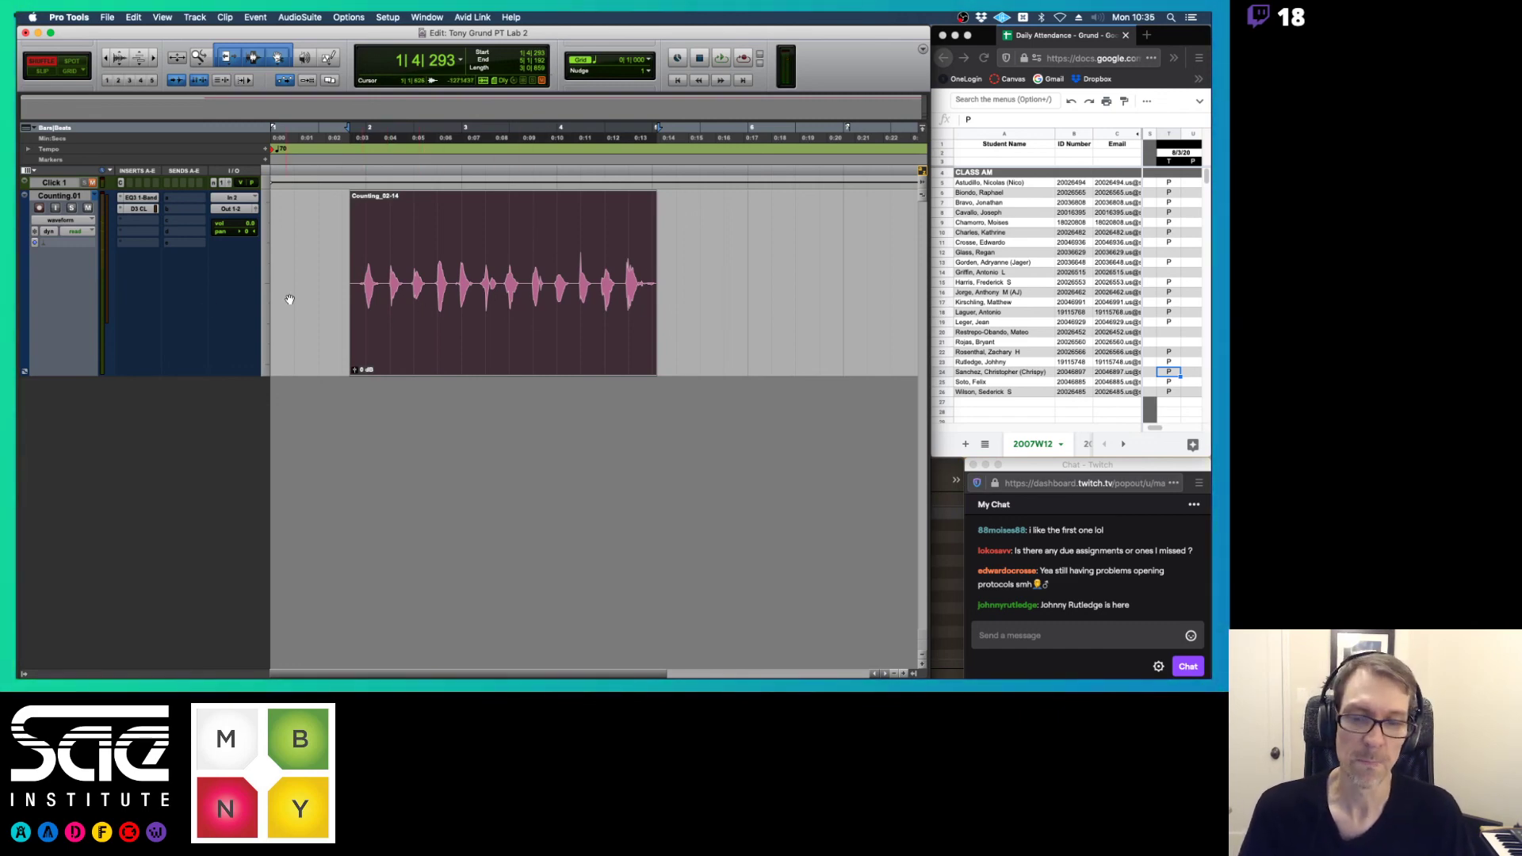
key("super+bracketright")
scroll(543, 265, "right", 3)
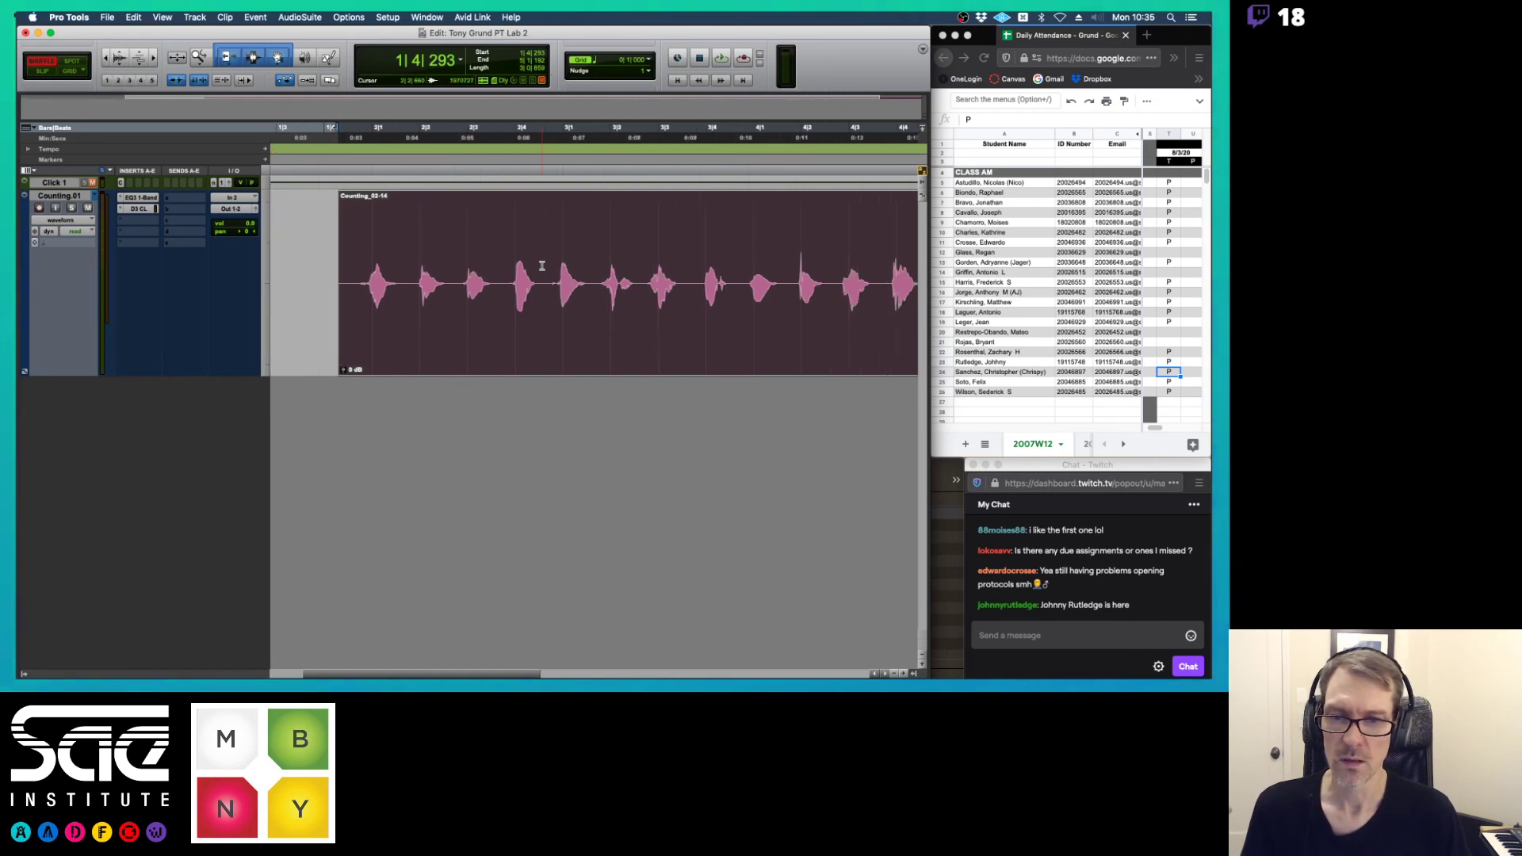
key("super+bracketleft")
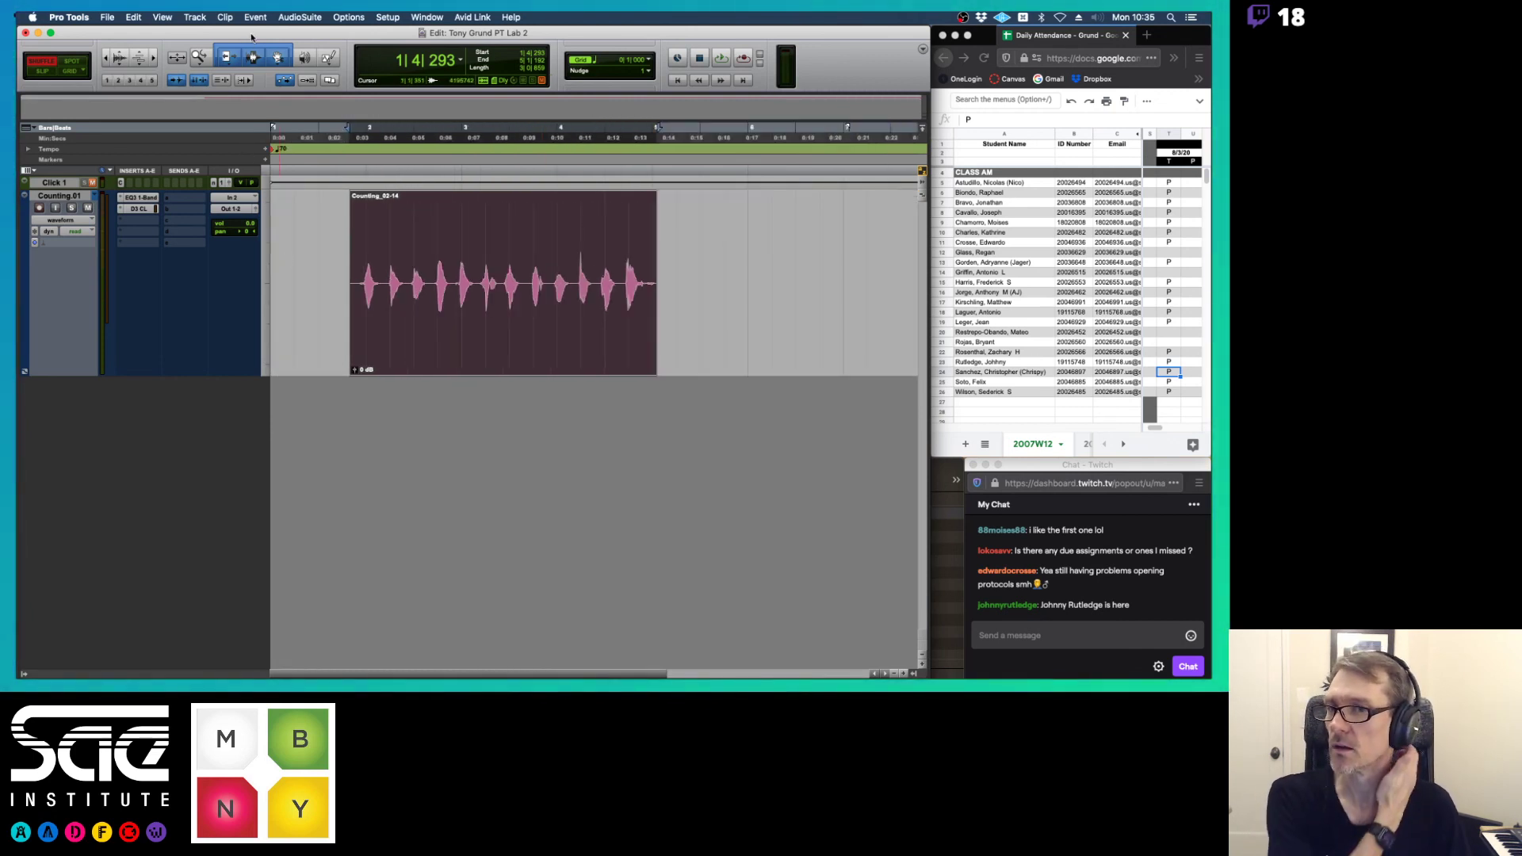
- Open Strip Silence for the selected counting clip and place its window above the waveform, clear of the track controls
left_click(196, 16)
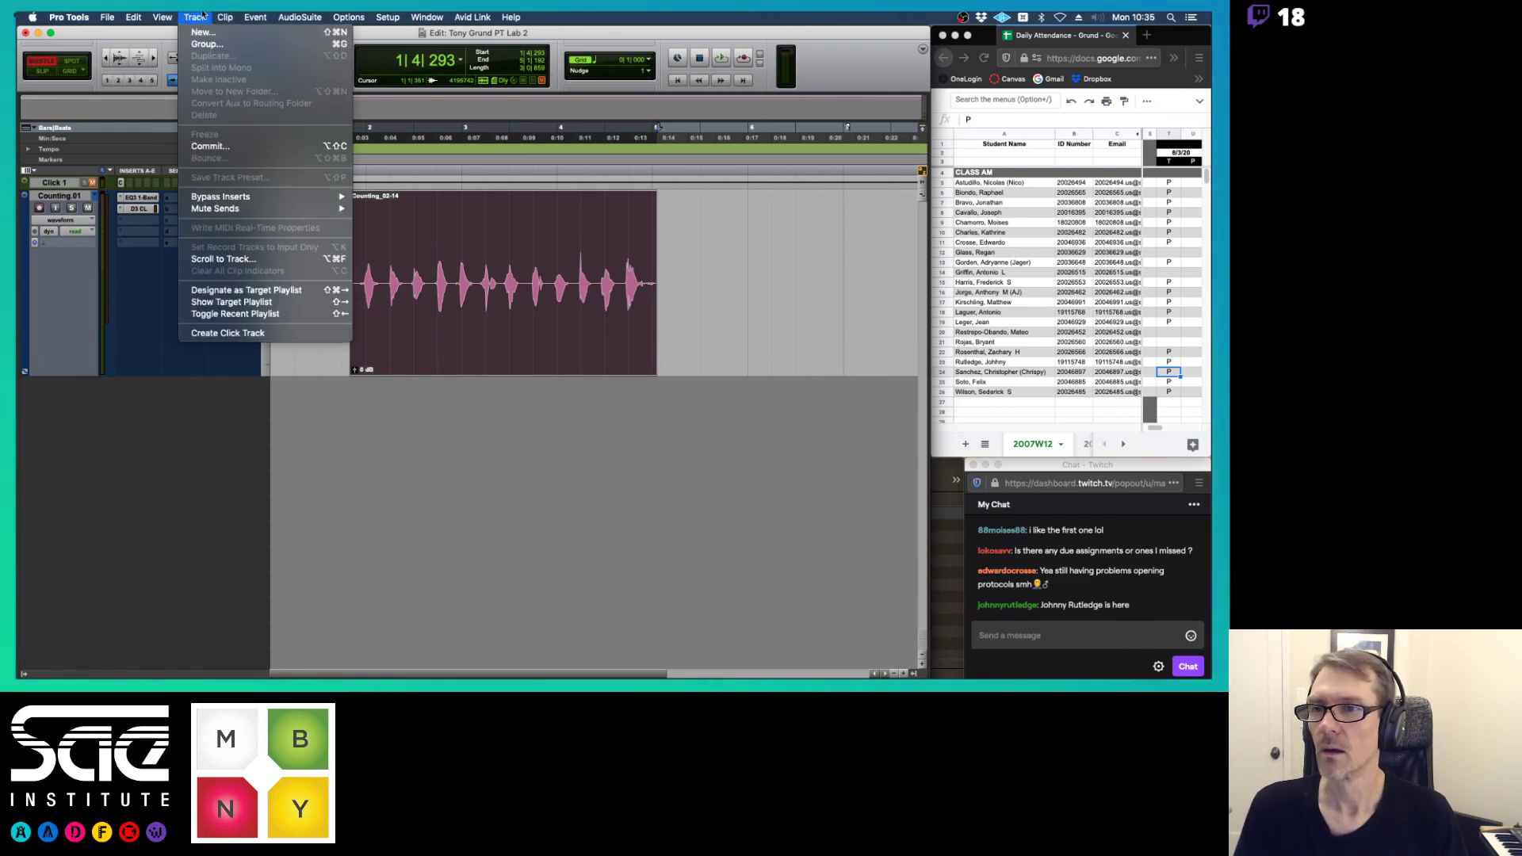
mouse_move(221, 15)
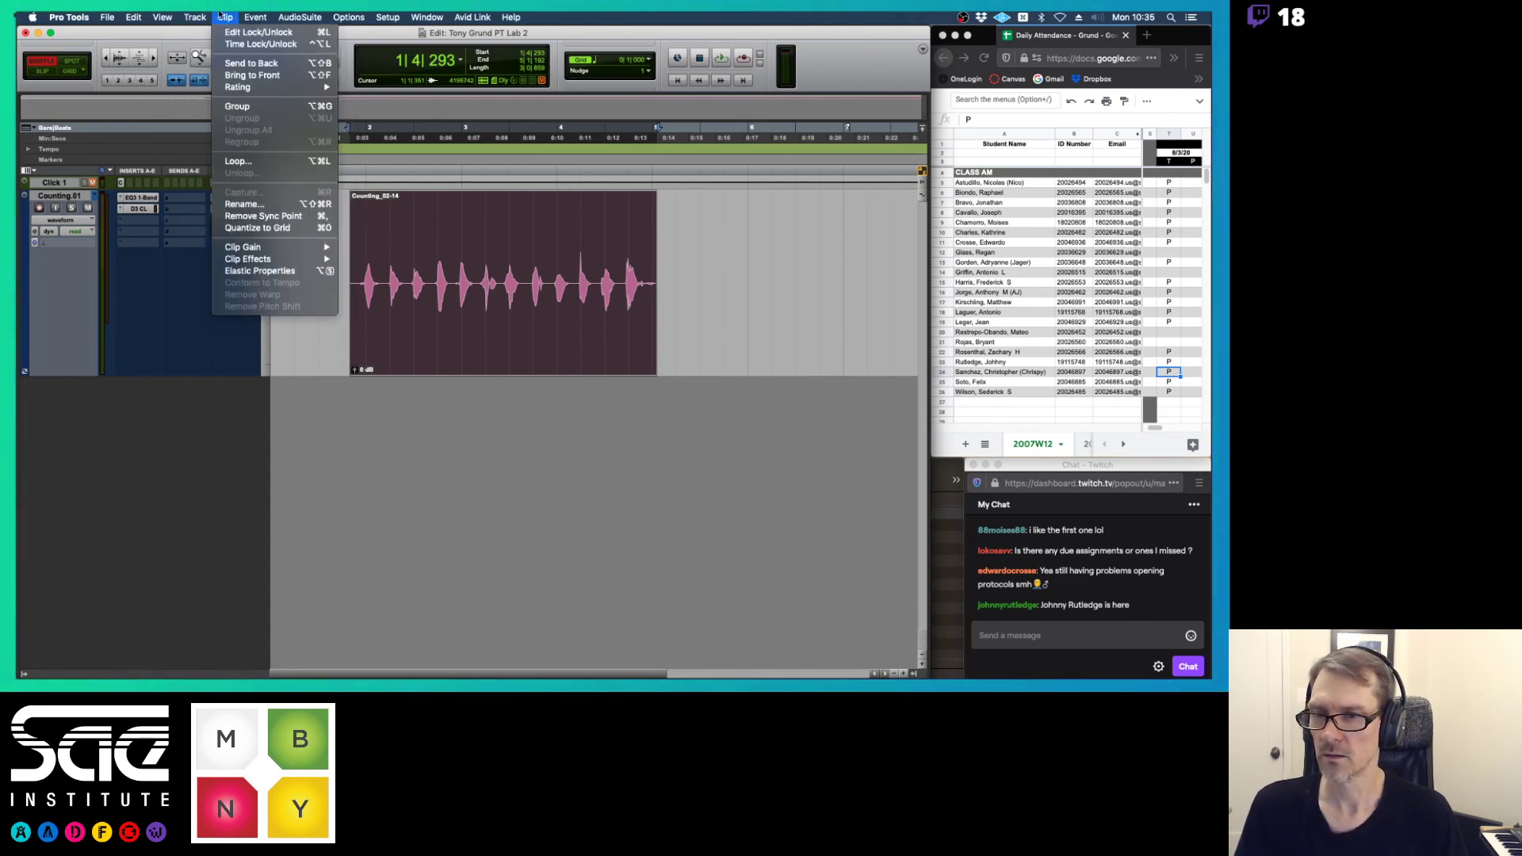
mouse_move(144, 13)
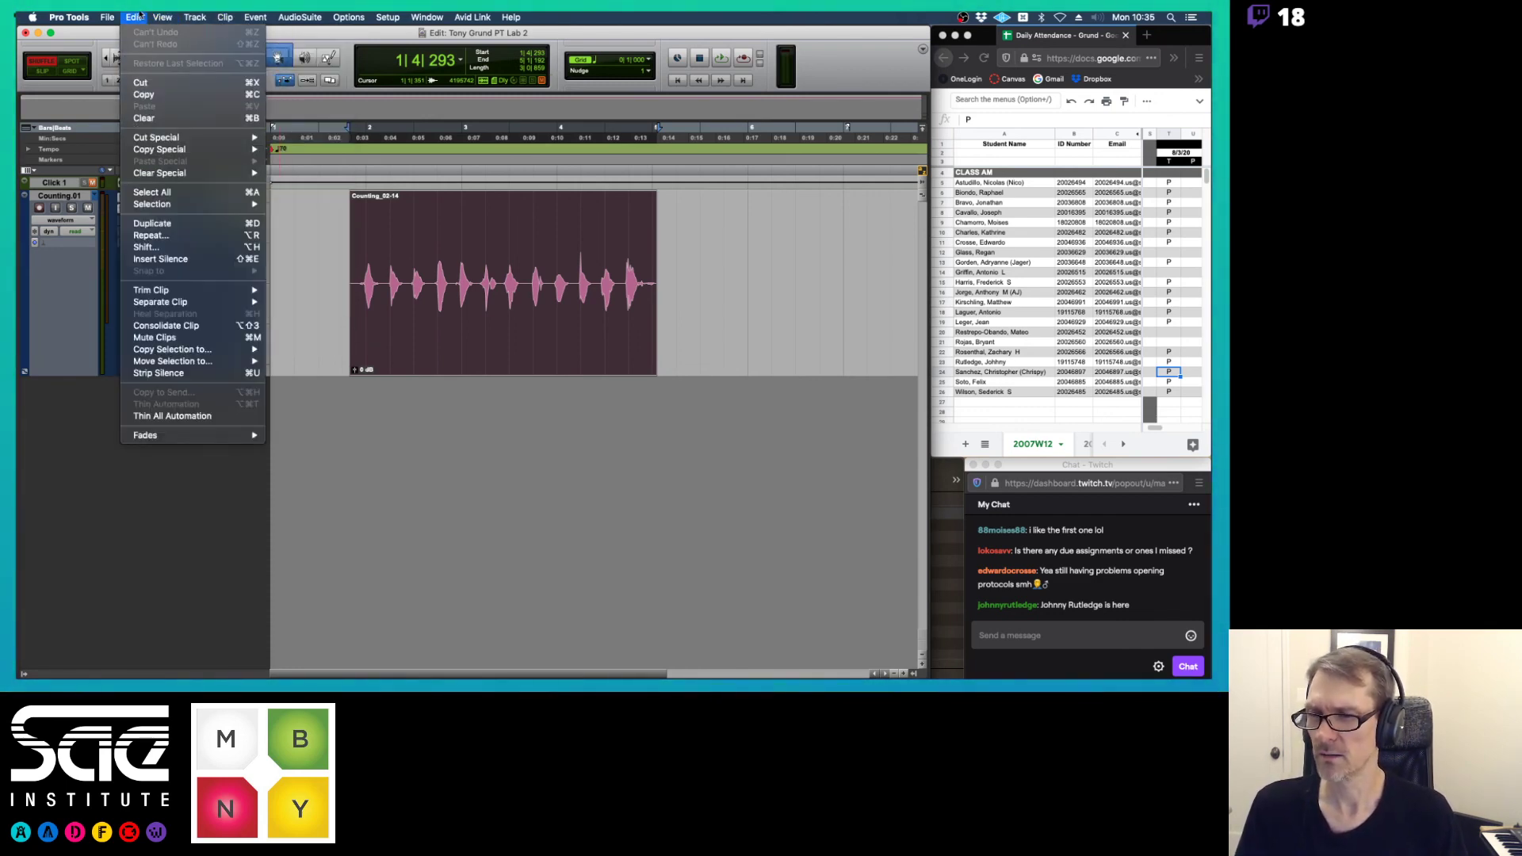
left_click(180, 376)
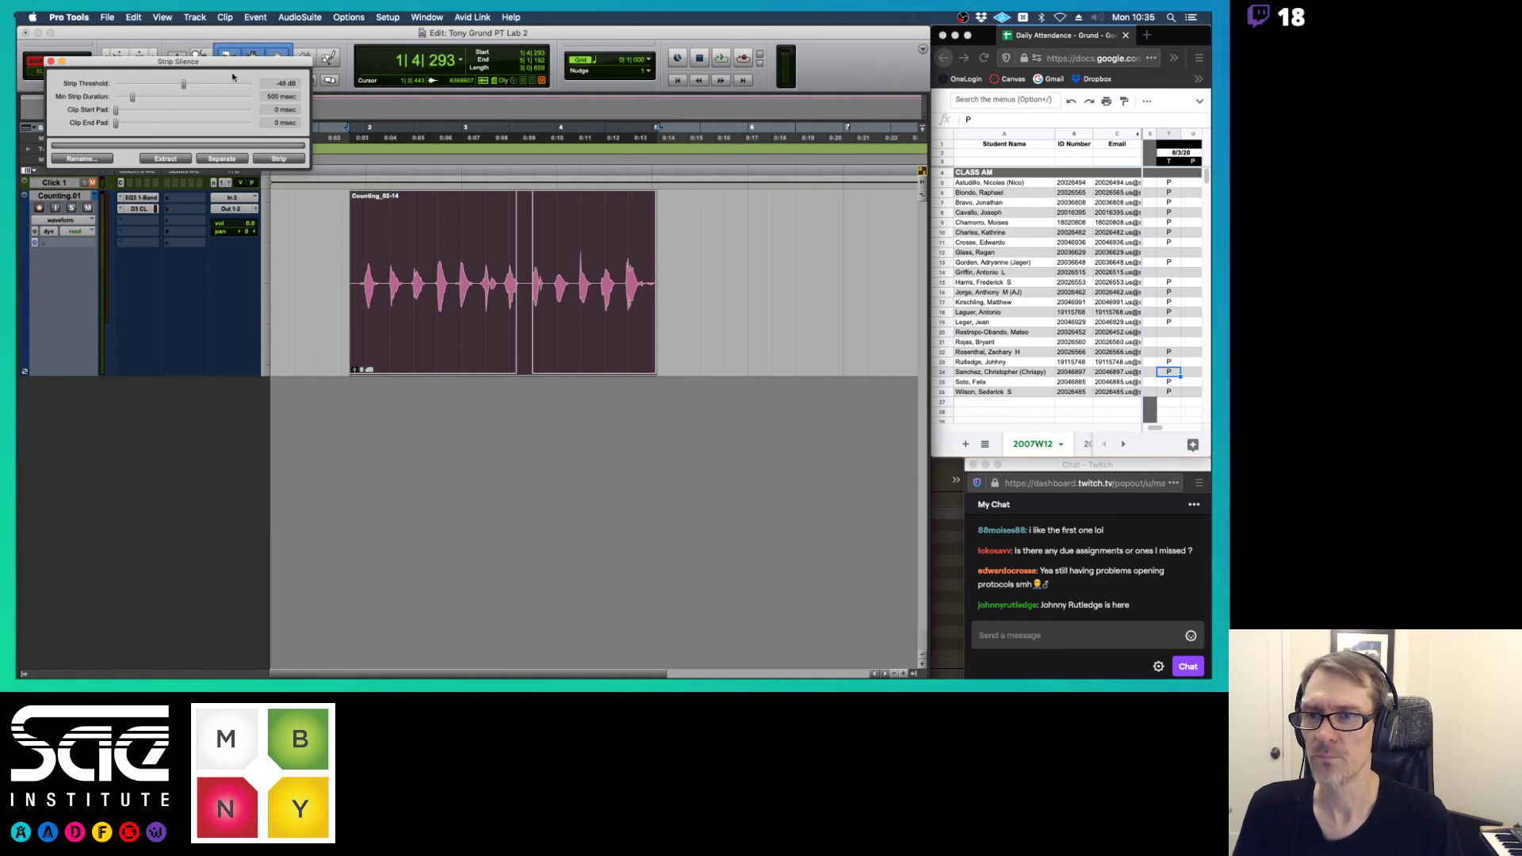
left_click_drag(234, 63, 544, 36)
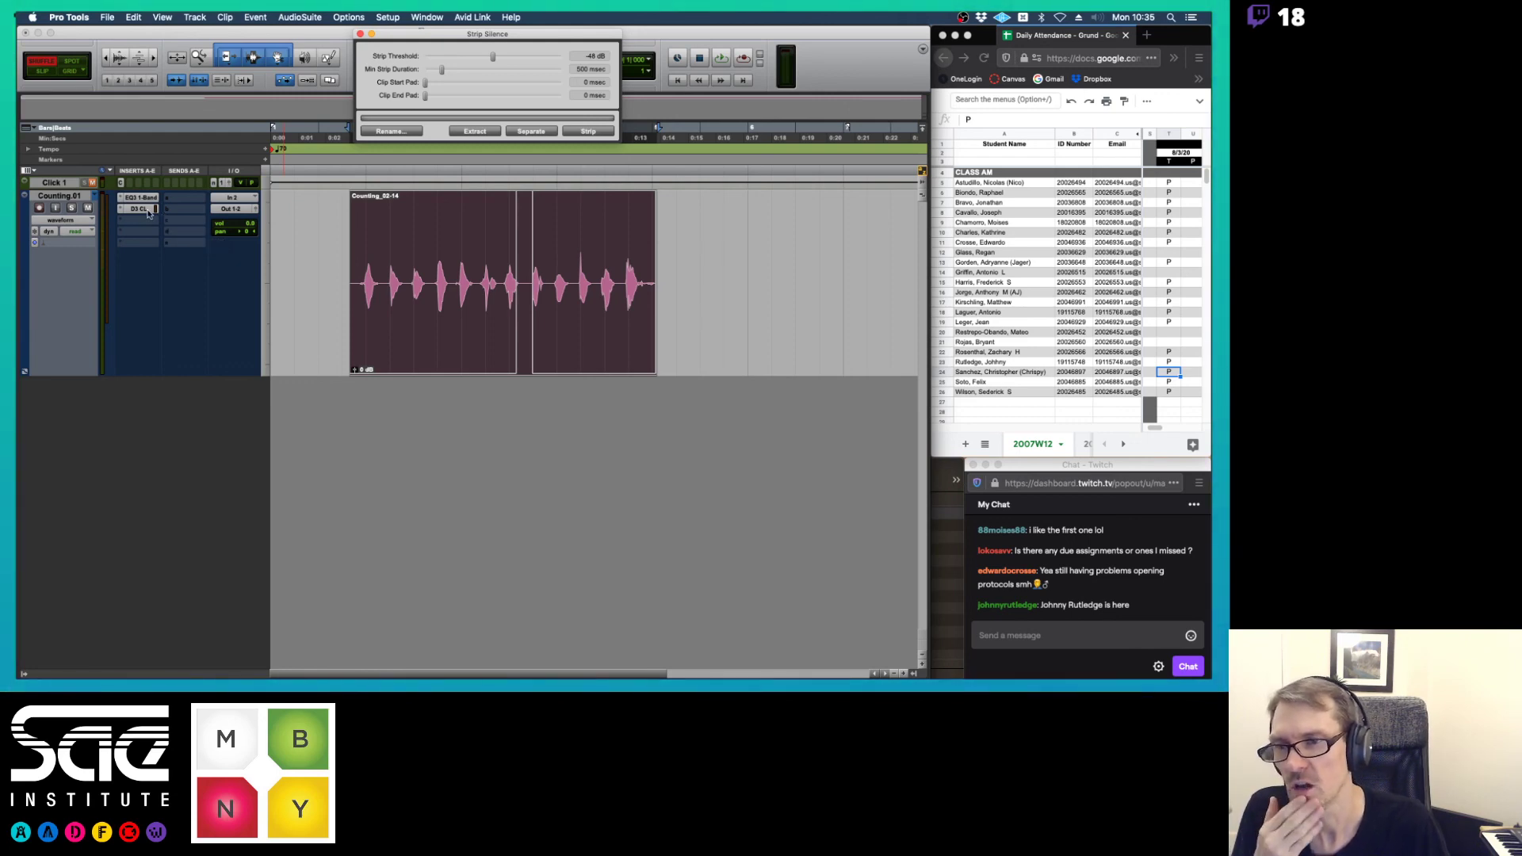
- On the Counting.01 track, move EQ3 1-Band to the third insert and put a fresh Dyn3 Compressor/Limiter (mono) in the second
left_click(147, 212)
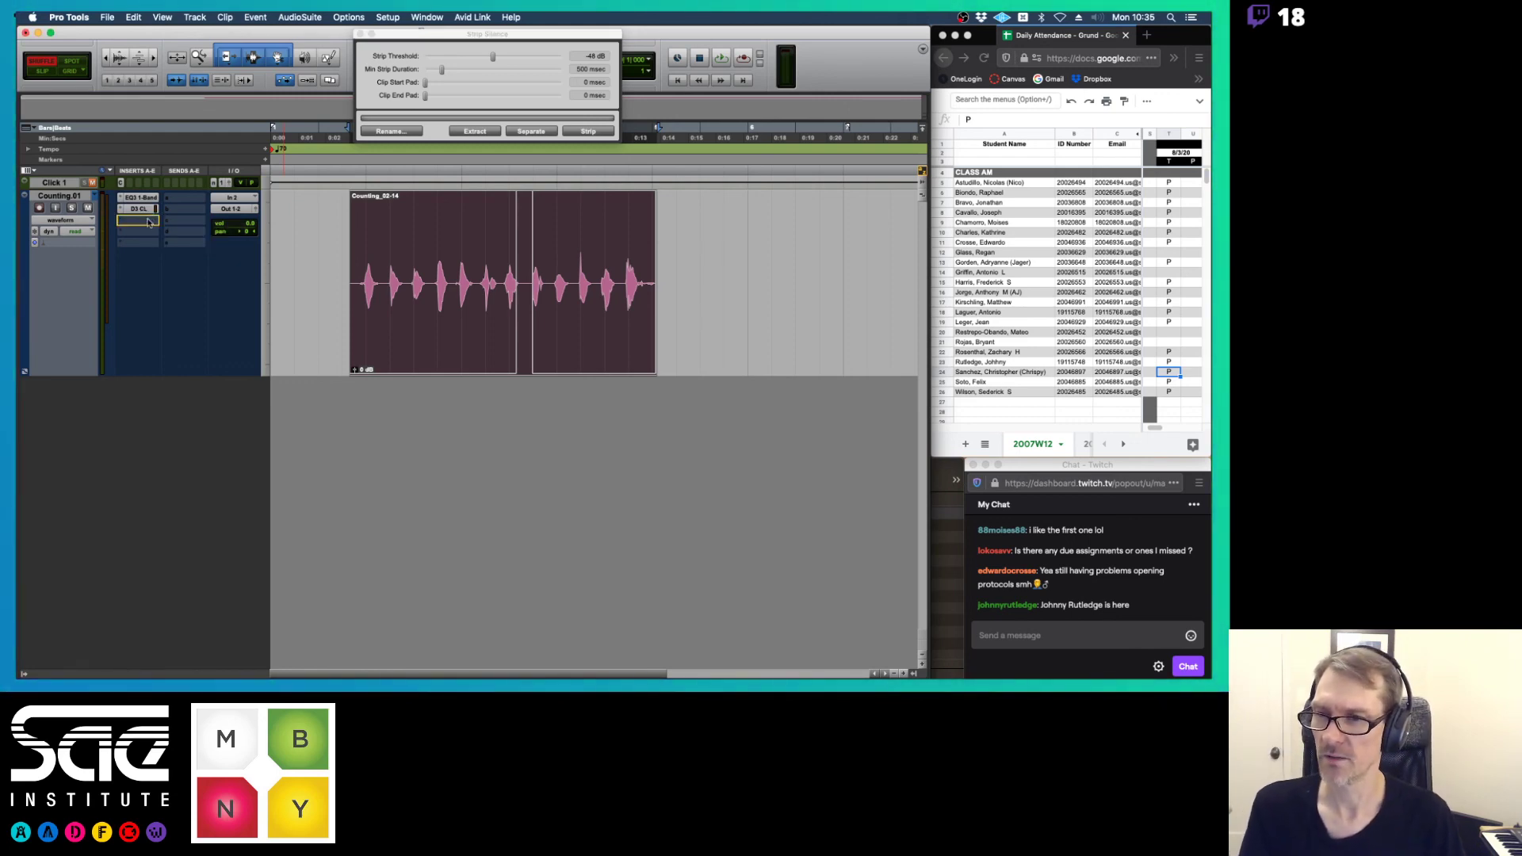
left_click(149, 216)
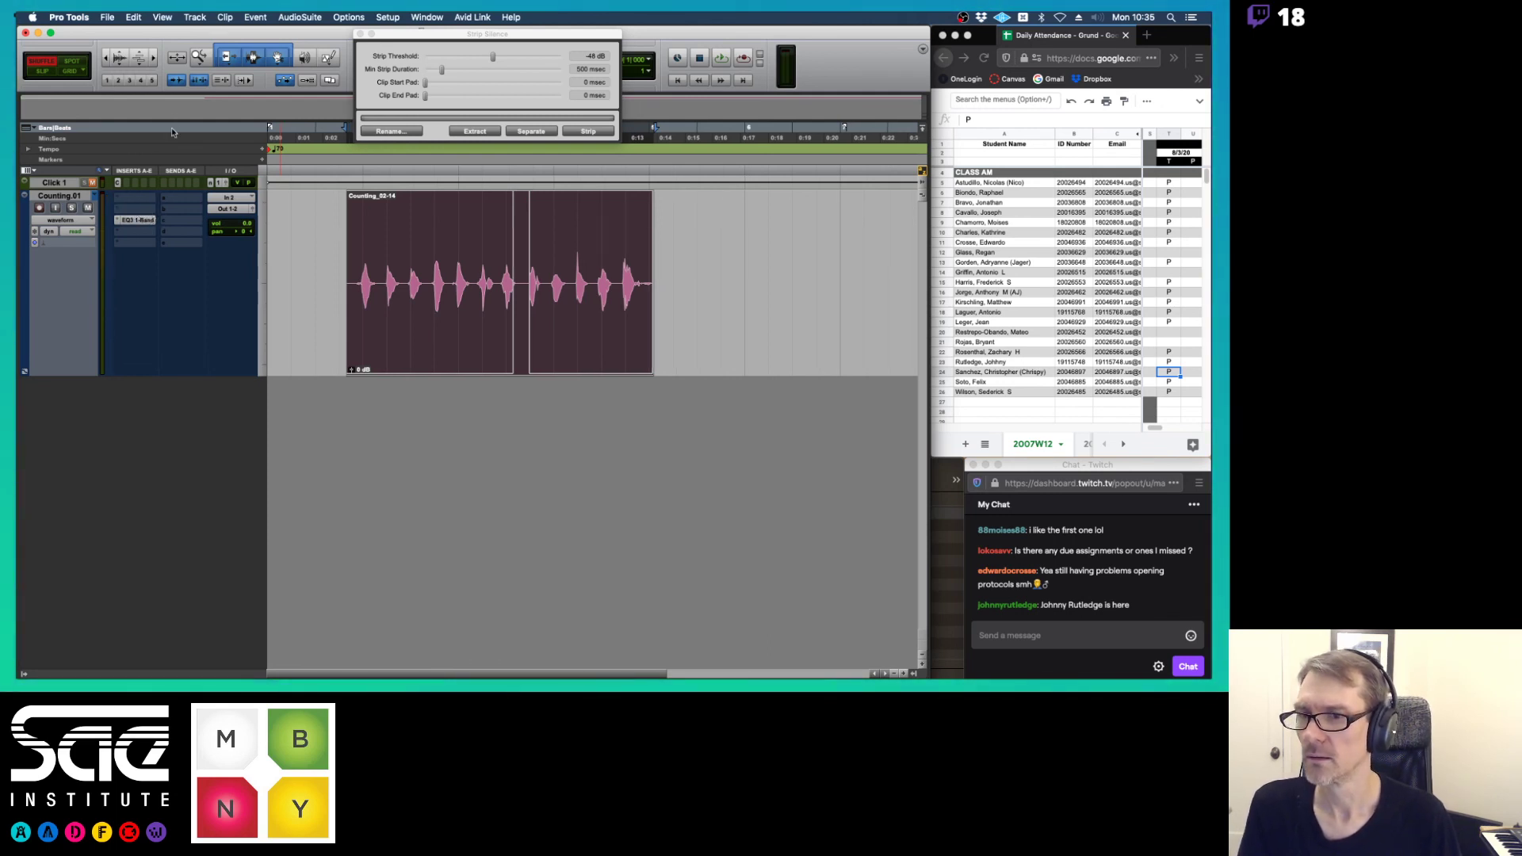
left_click(138, 211)
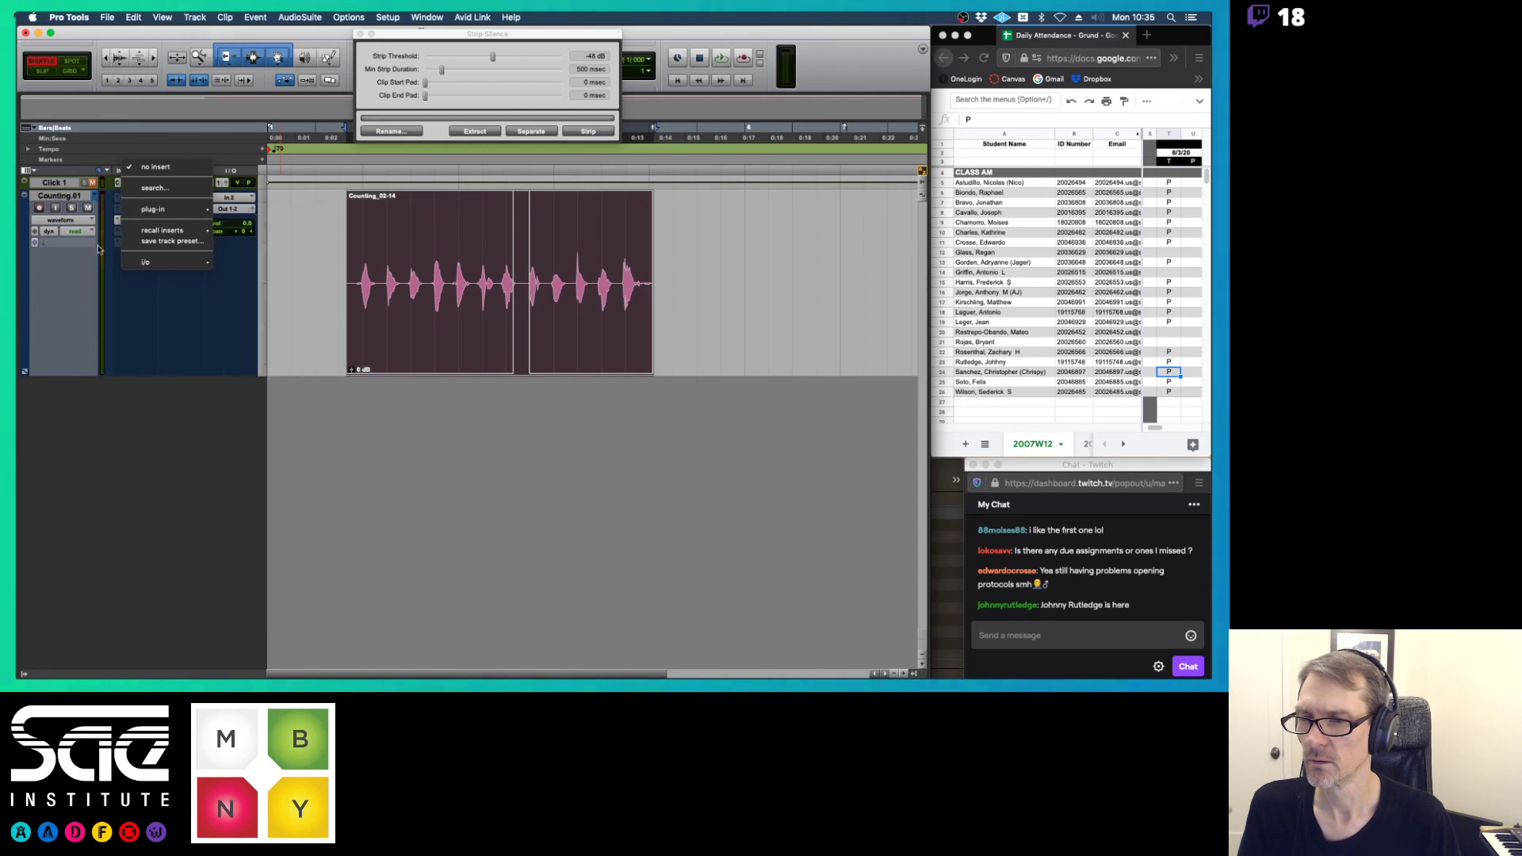
mouse_move(138, 211)
mouse_move(266, 216)
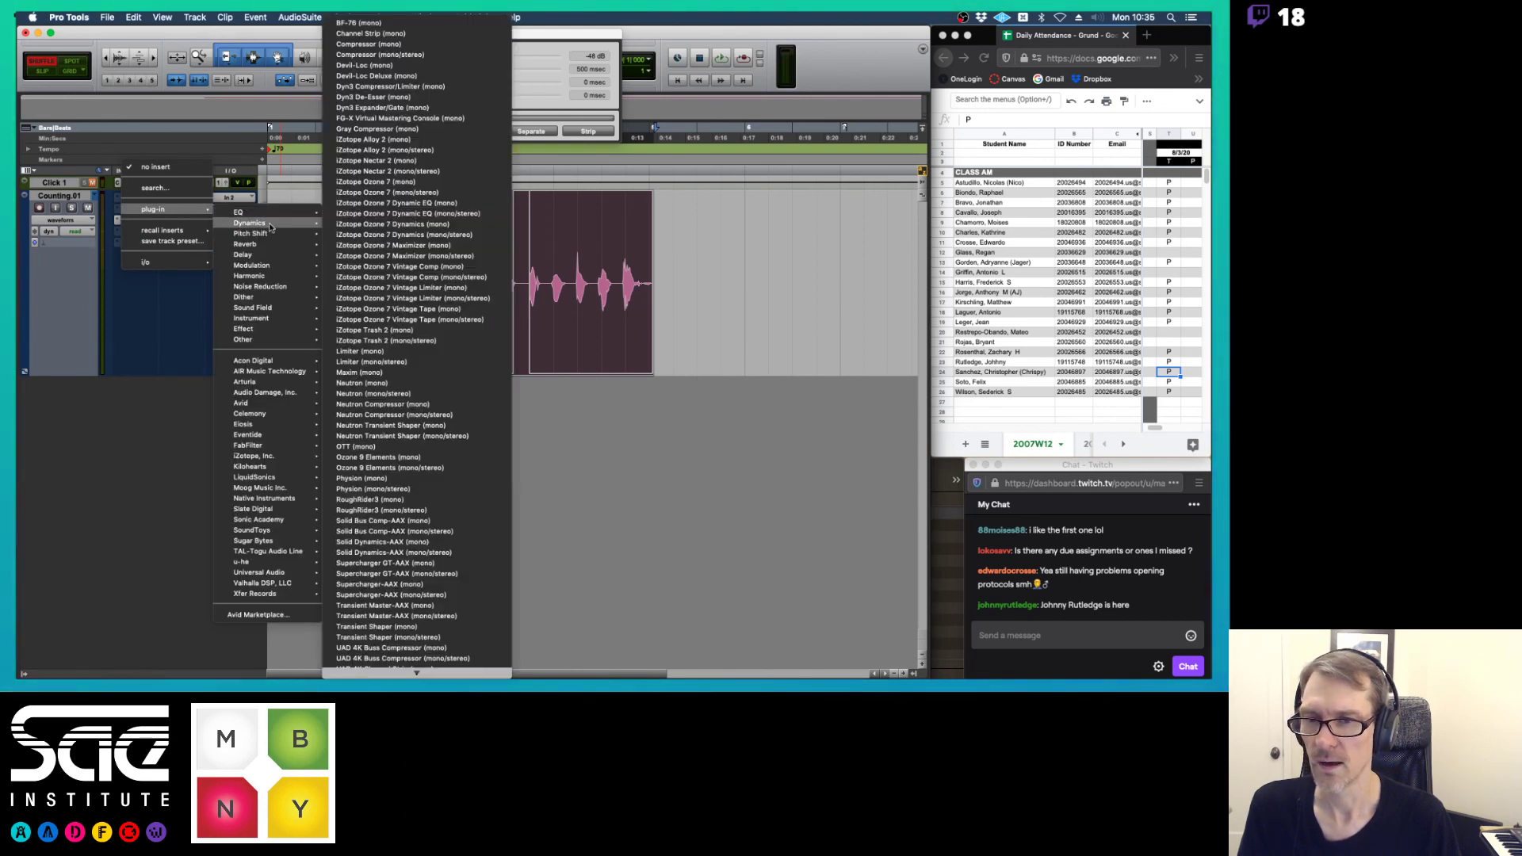
left_click(410, 87)
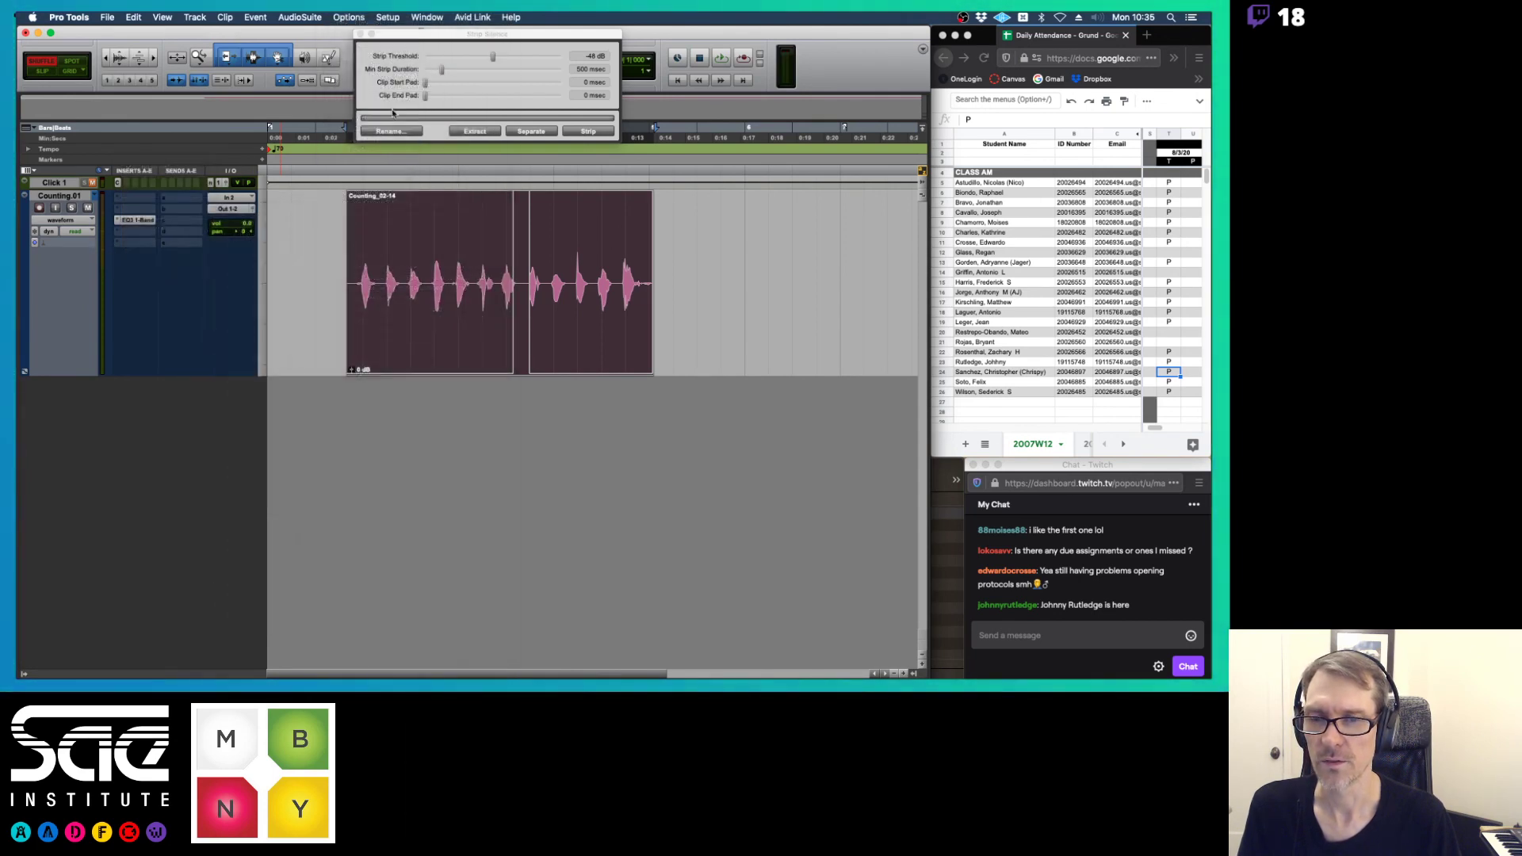
- Load the compressor's Vocal Comp preset, raise its threshold to about -21.1 dB during playback, and close the plug-in window
left_click(604, 199)
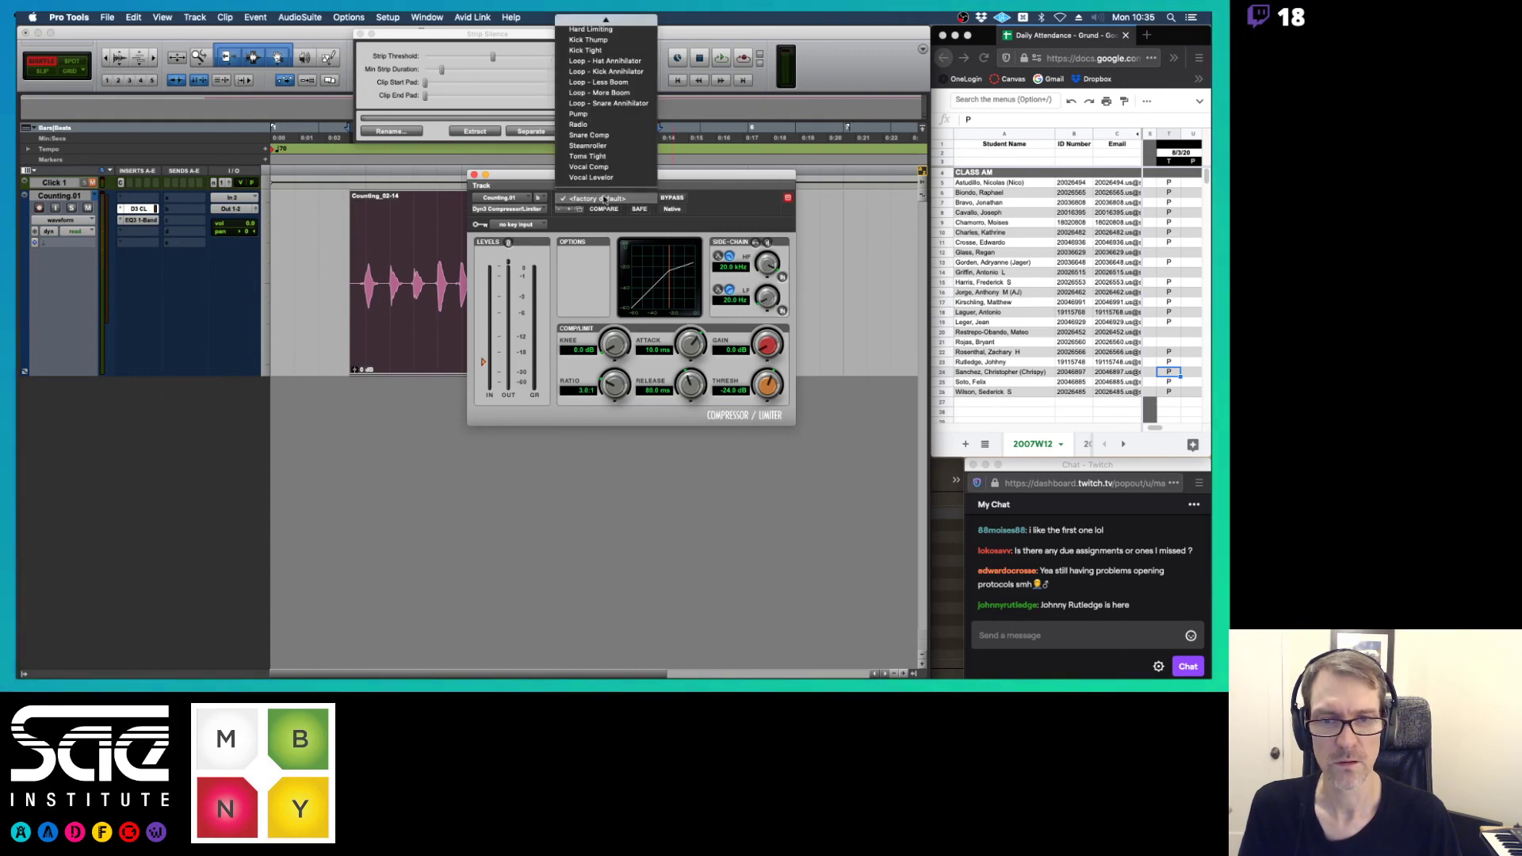
left_click(602, 169)
key("space")
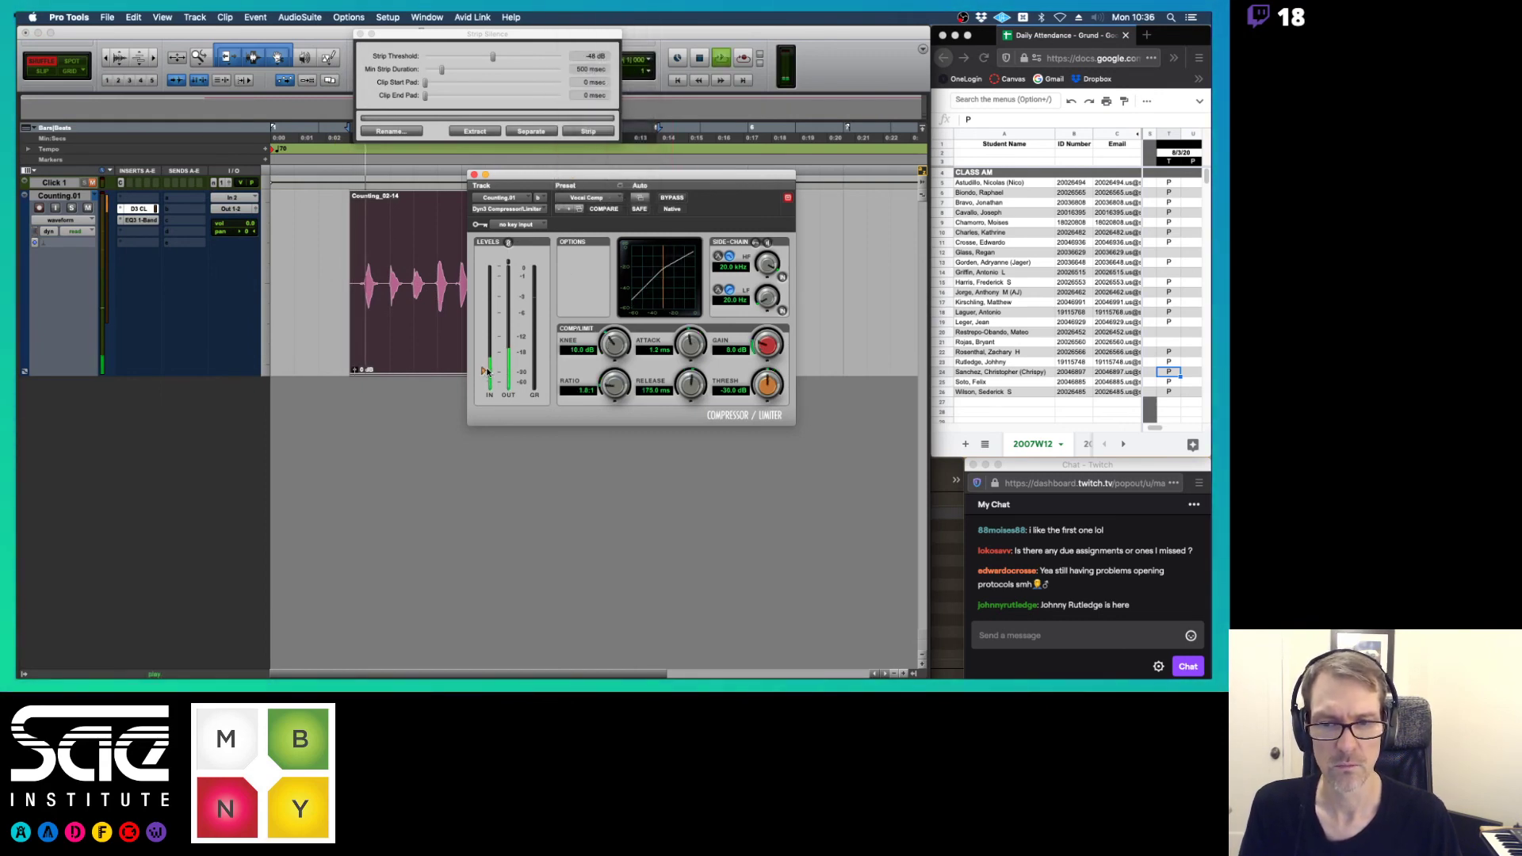
left_click_drag(485, 373, 489, 359)
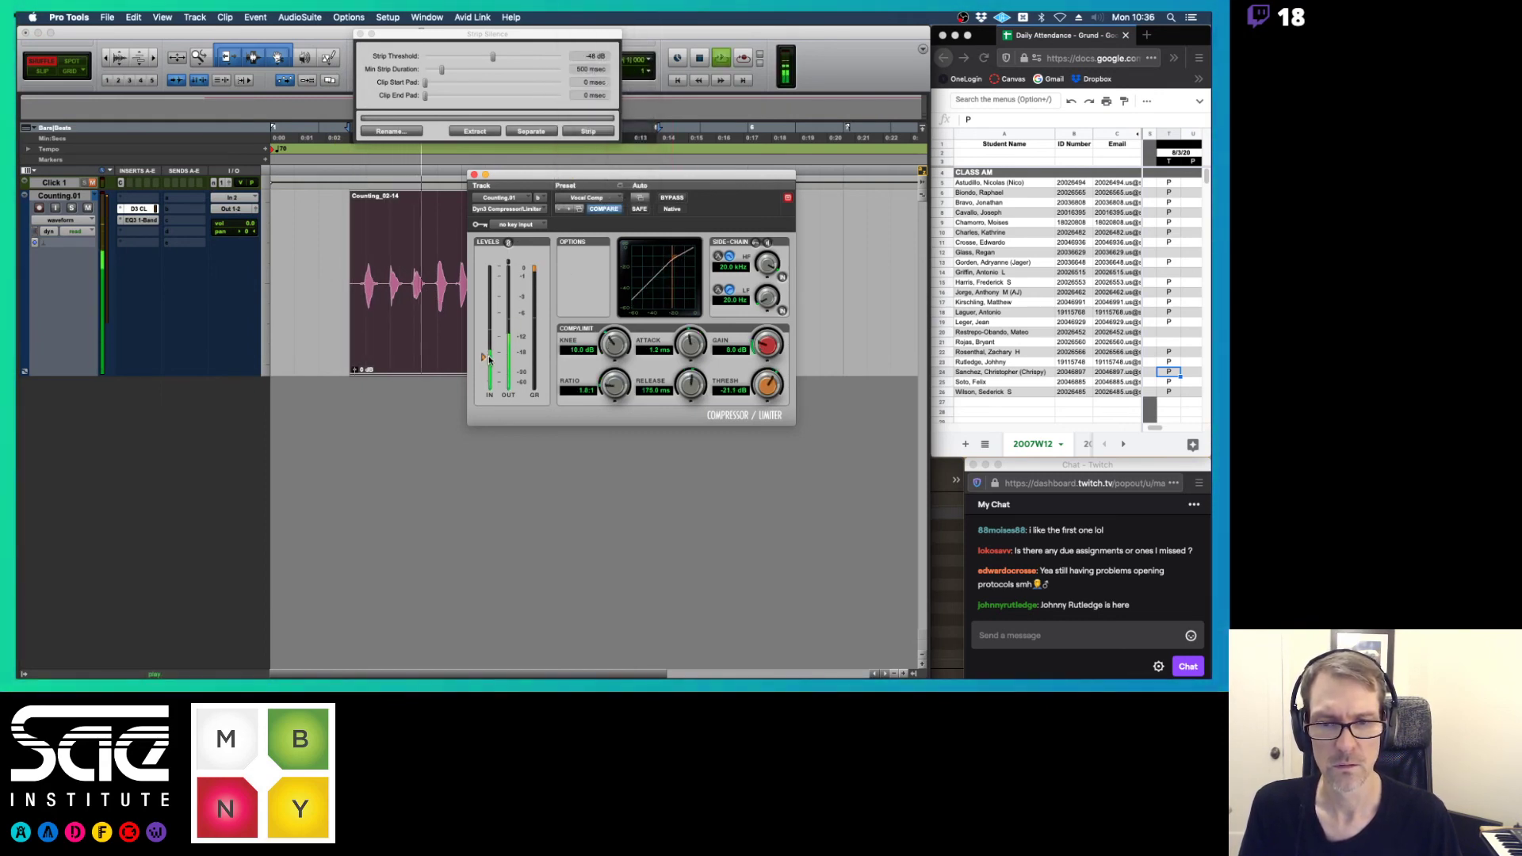
key("space")
left_click(474, 175)
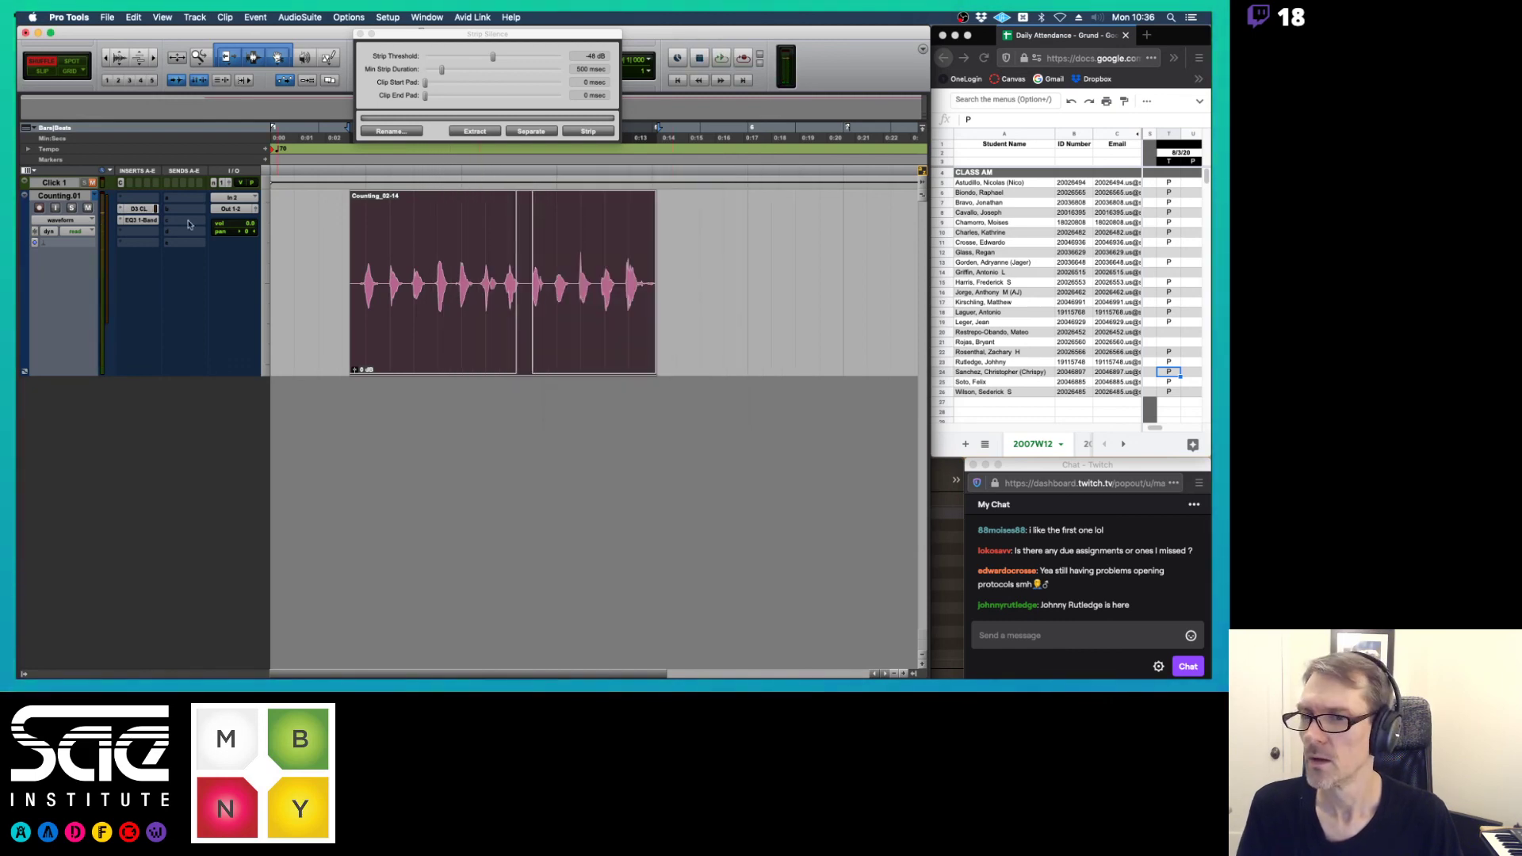
- Insert Guitar Rig 5 in the first slot of the Counting.01 track and move the compressor and EQ down one slot
left_click(142, 198)
mouse_move(197, 198)
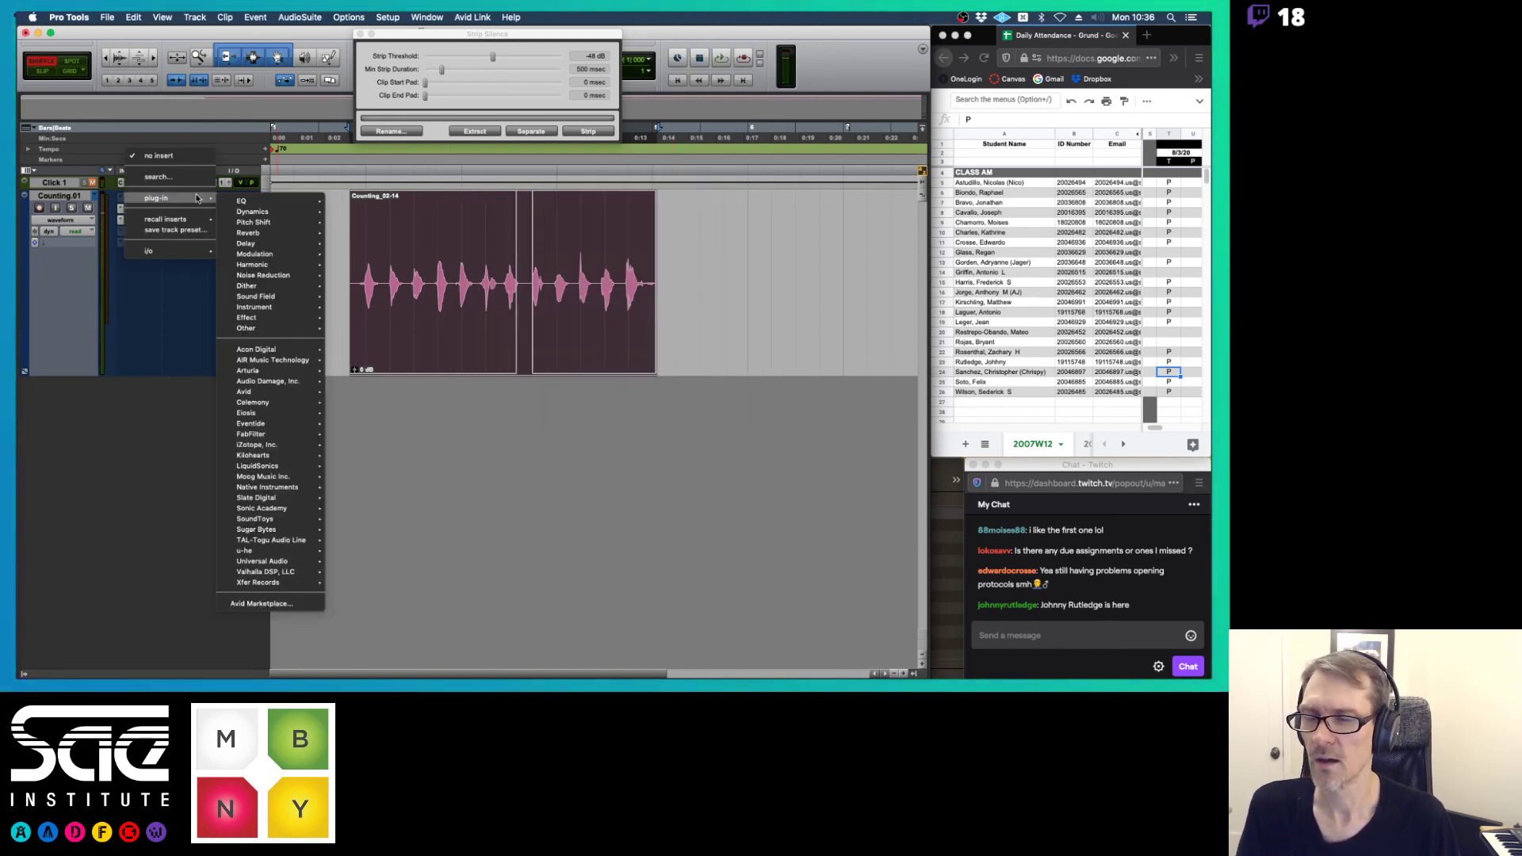
mouse_move(256, 226)
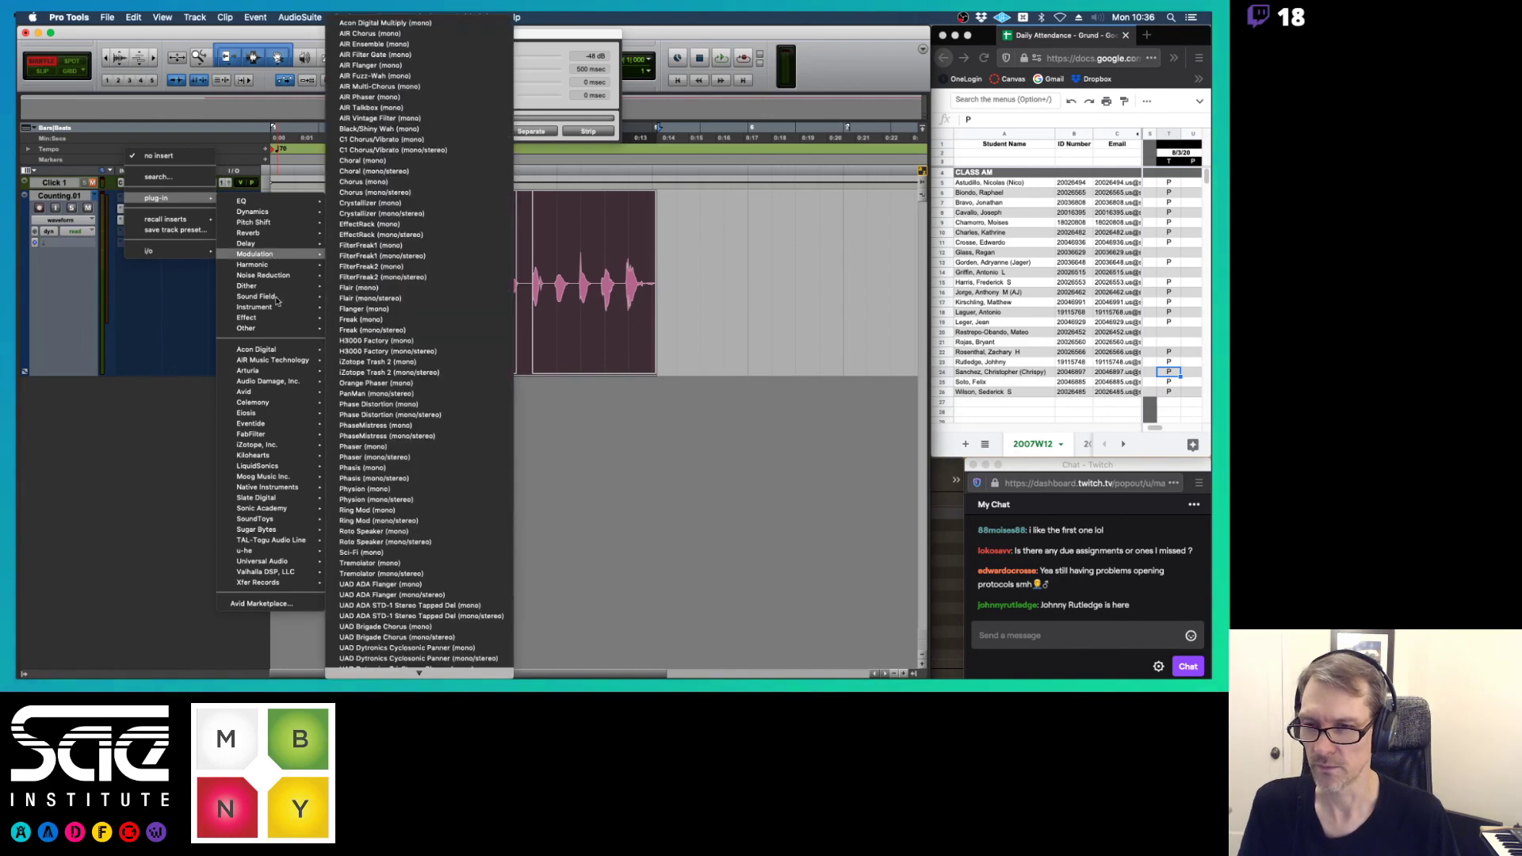
mouse_move(278, 320)
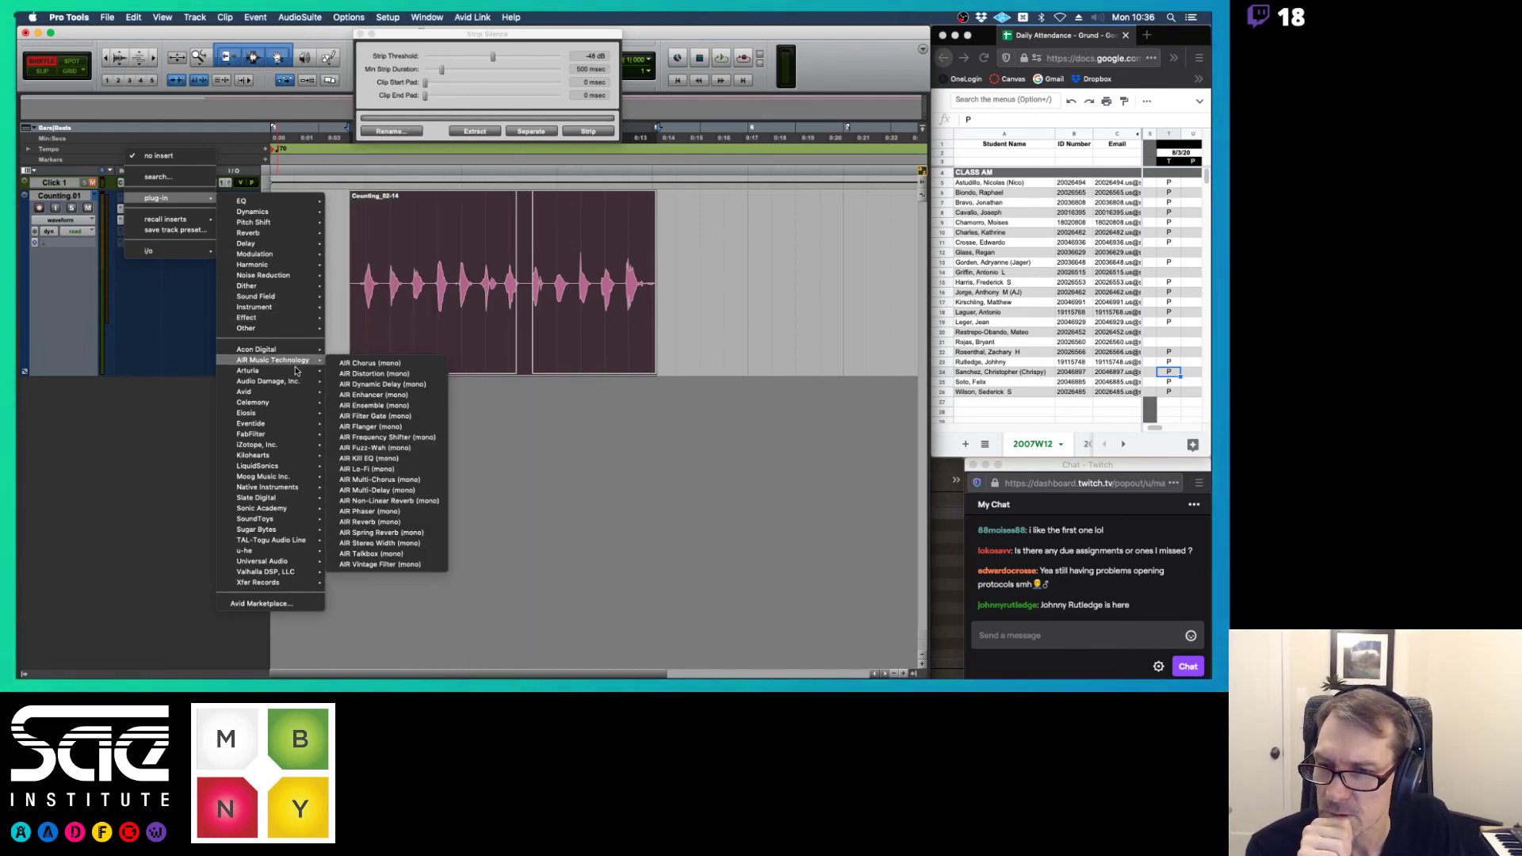
mouse_move(291, 408)
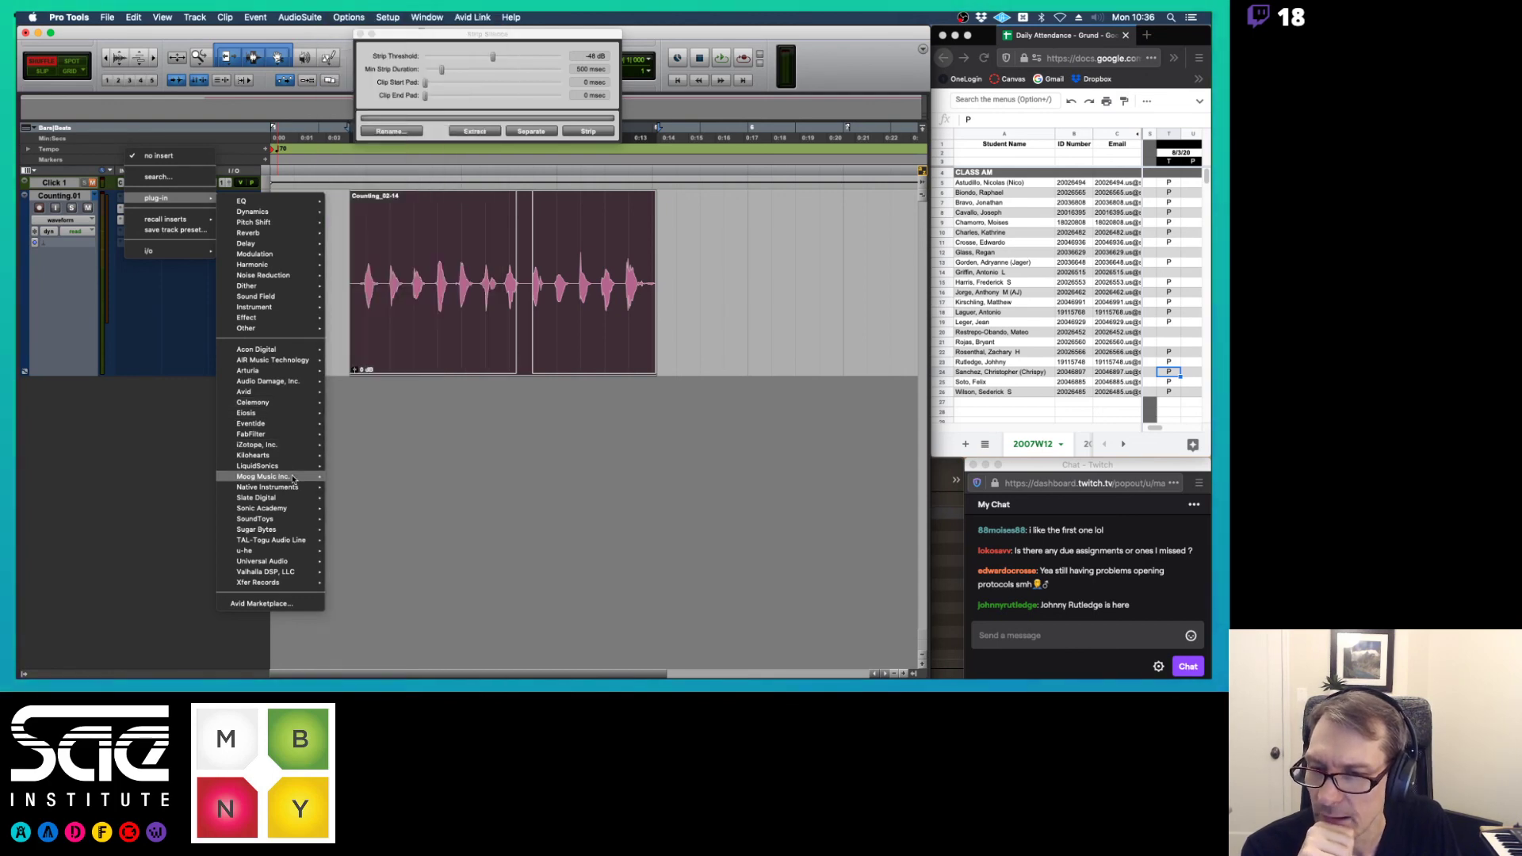
mouse_move(288, 487)
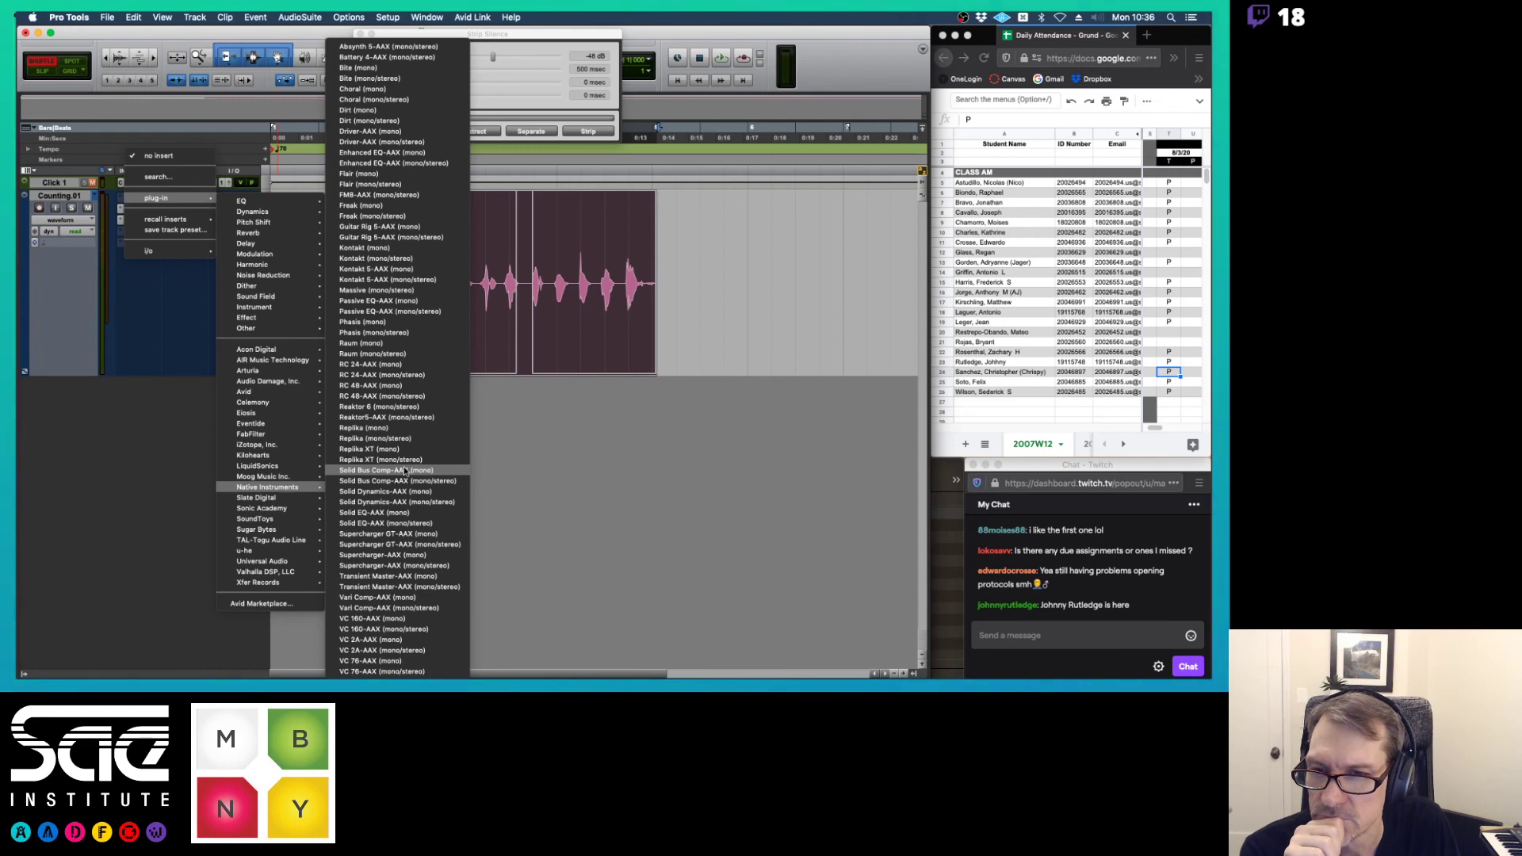
key("Escape")
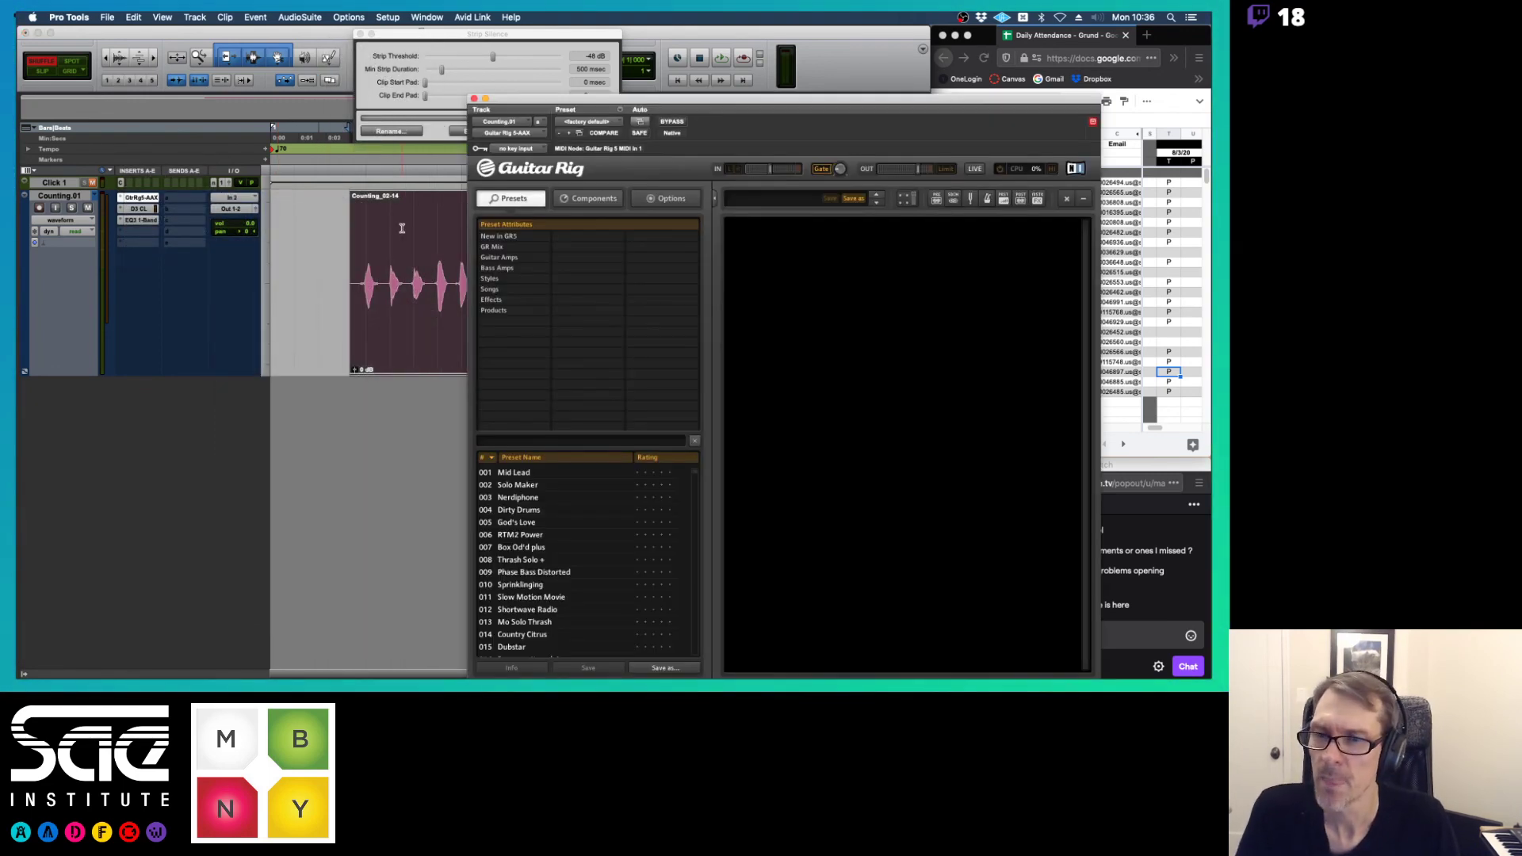
left_click_drag(149, 222, 147, 219)
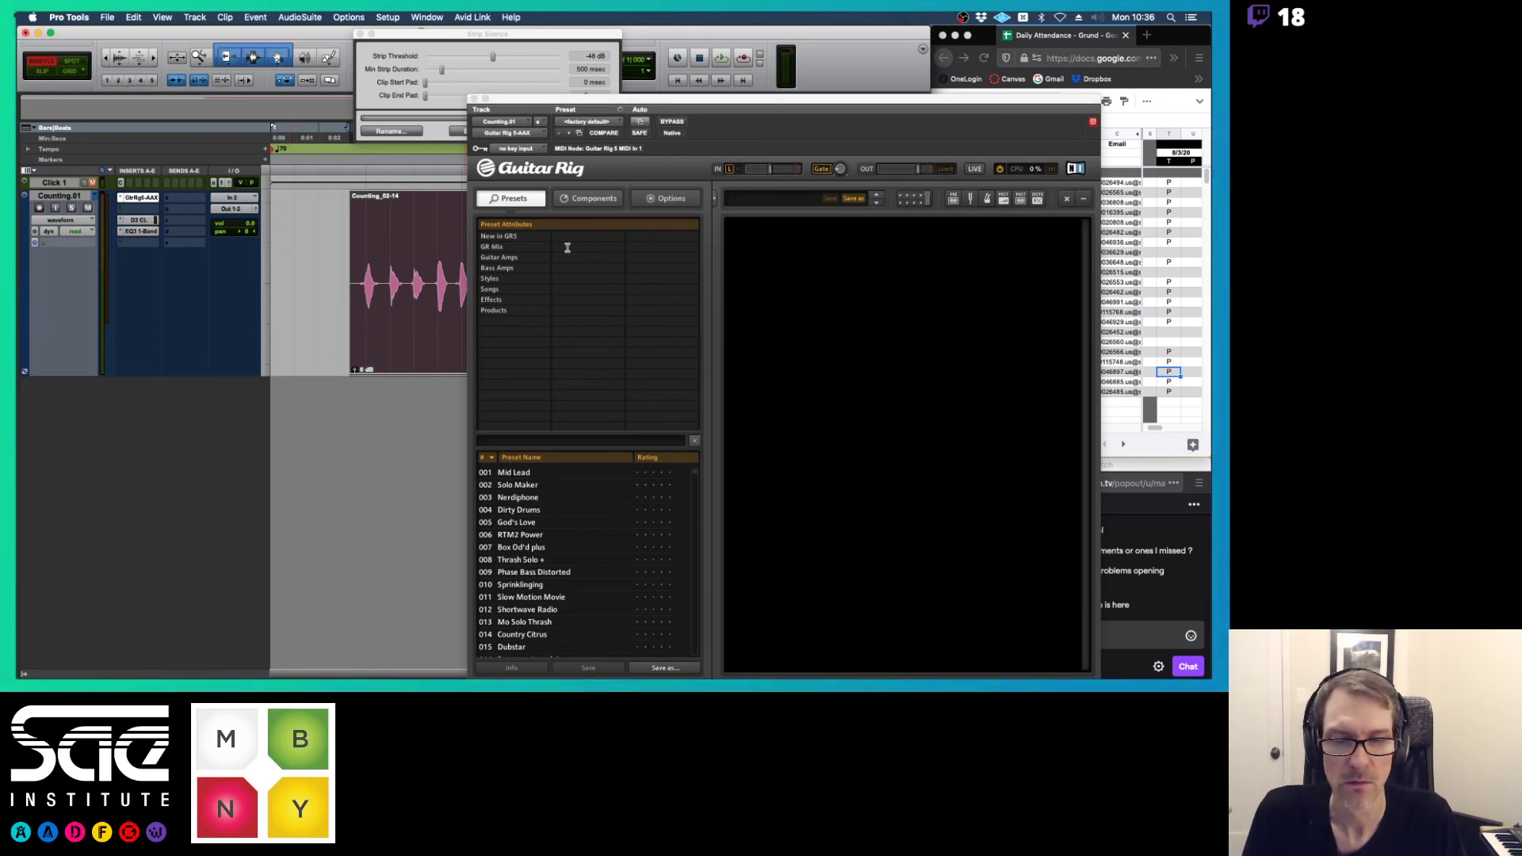
- Audition Guitar Rig's Comp Plex Driven preset from the Hot Plex guitar amps during playback
left_click(501, 260)
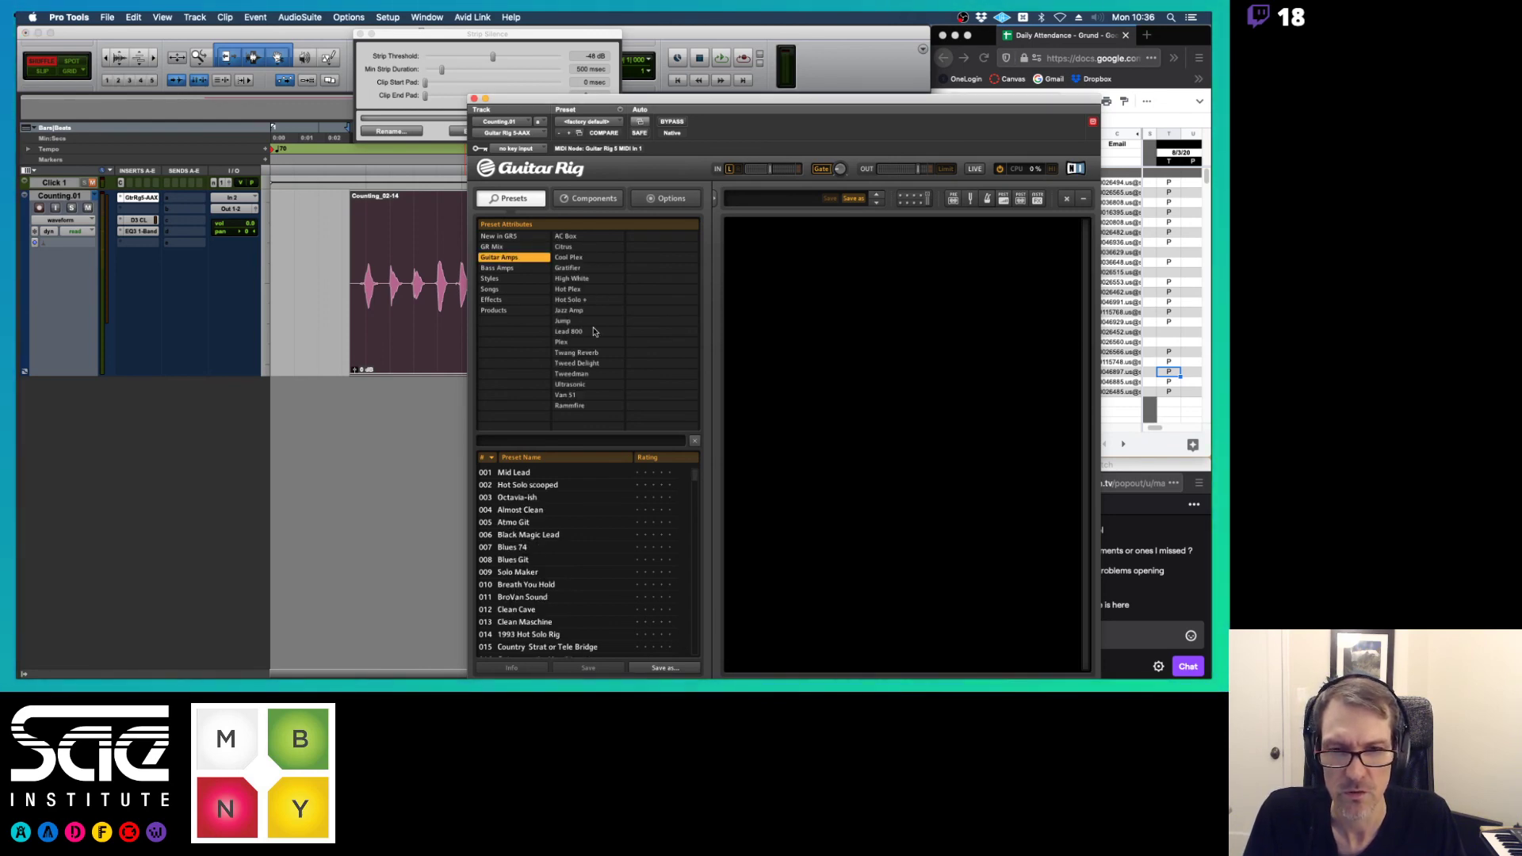
left_click(581, 290)
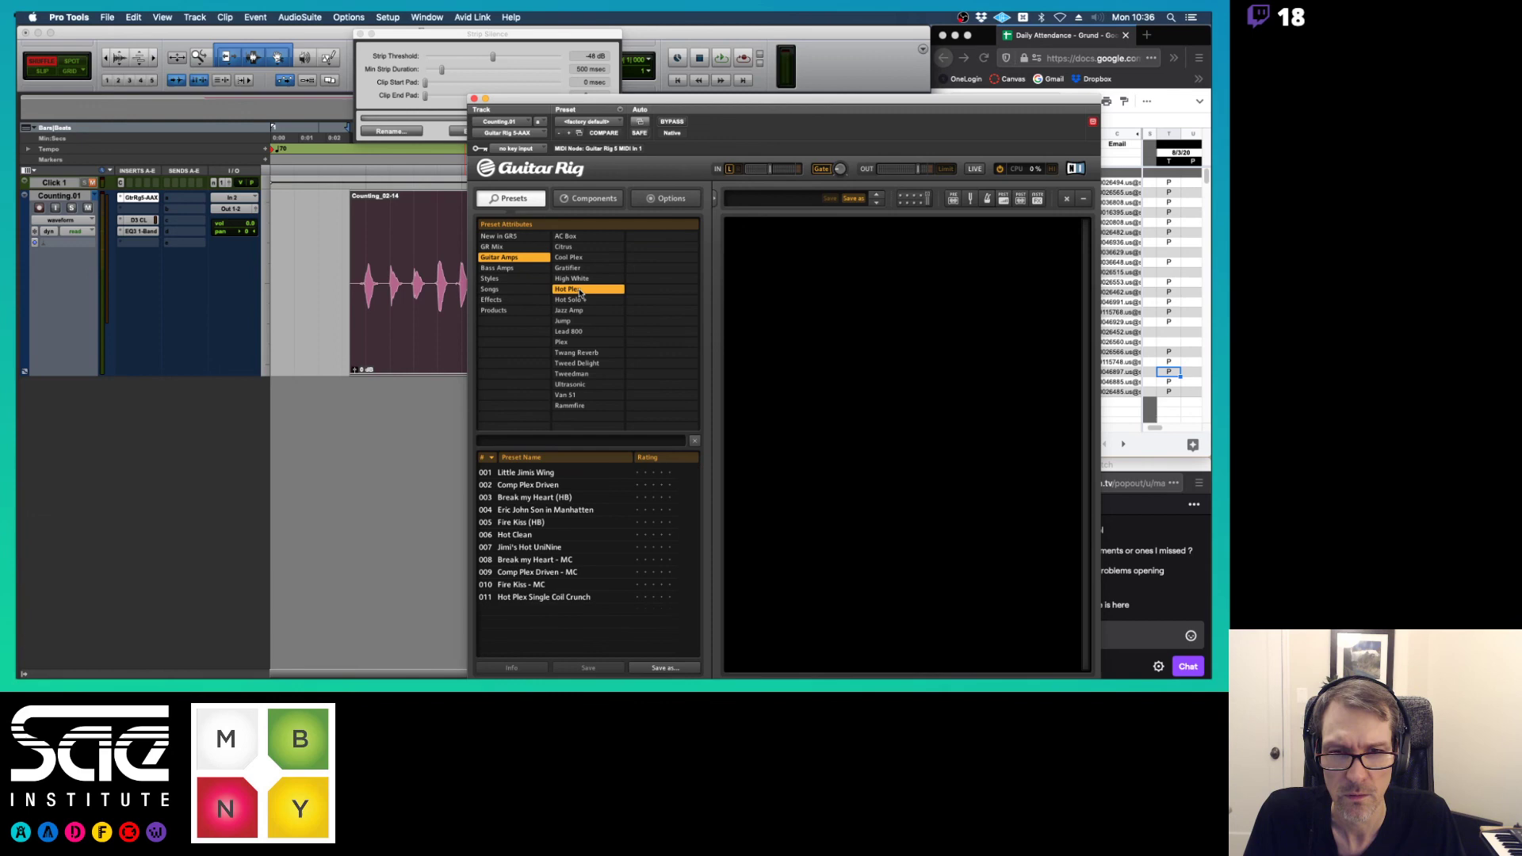
left_click(532, 485)
key("space")
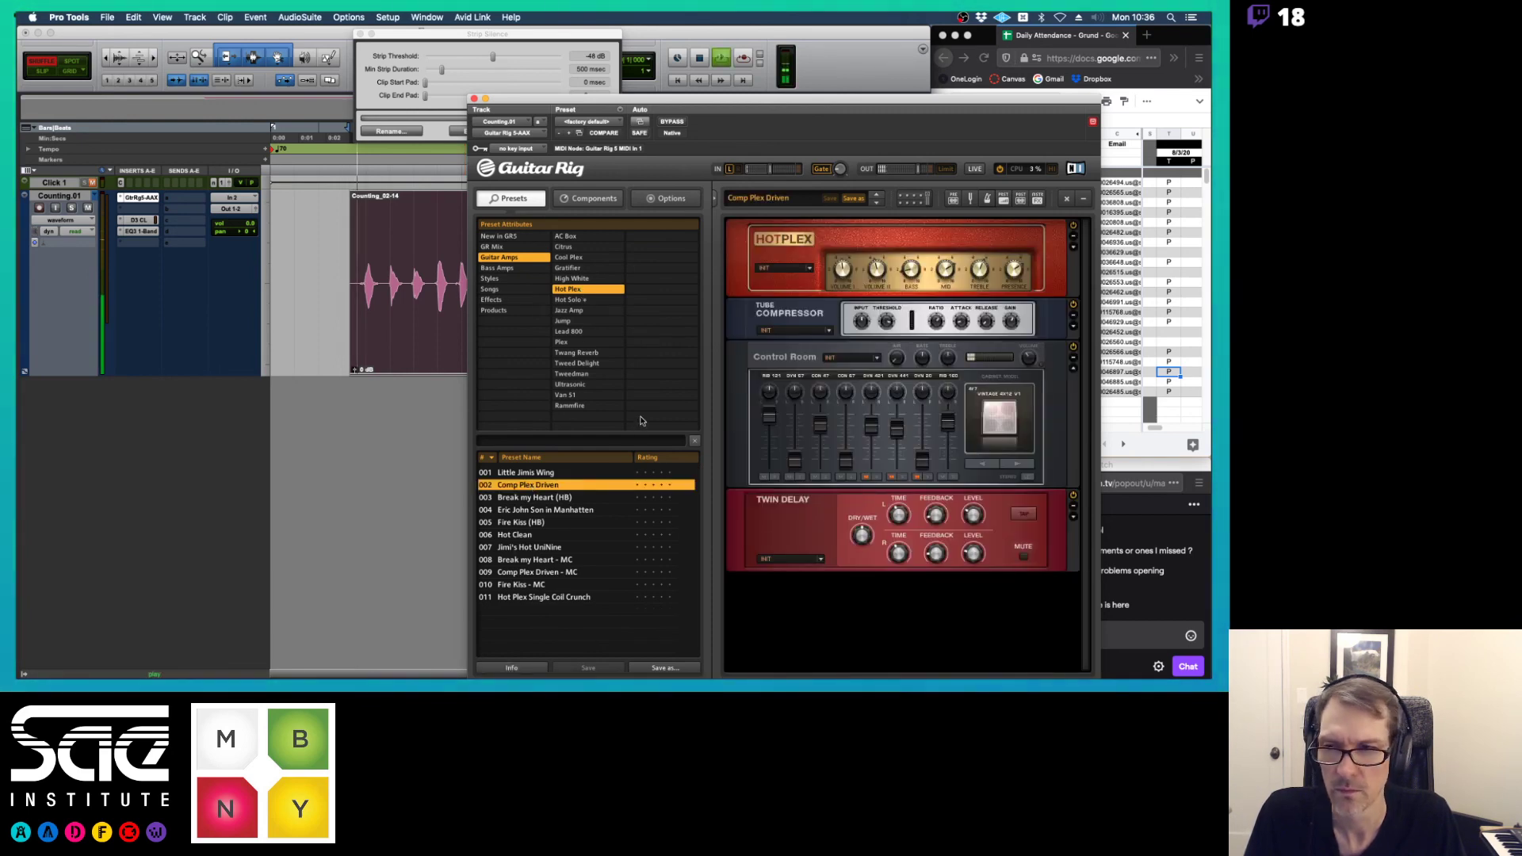
key("space")
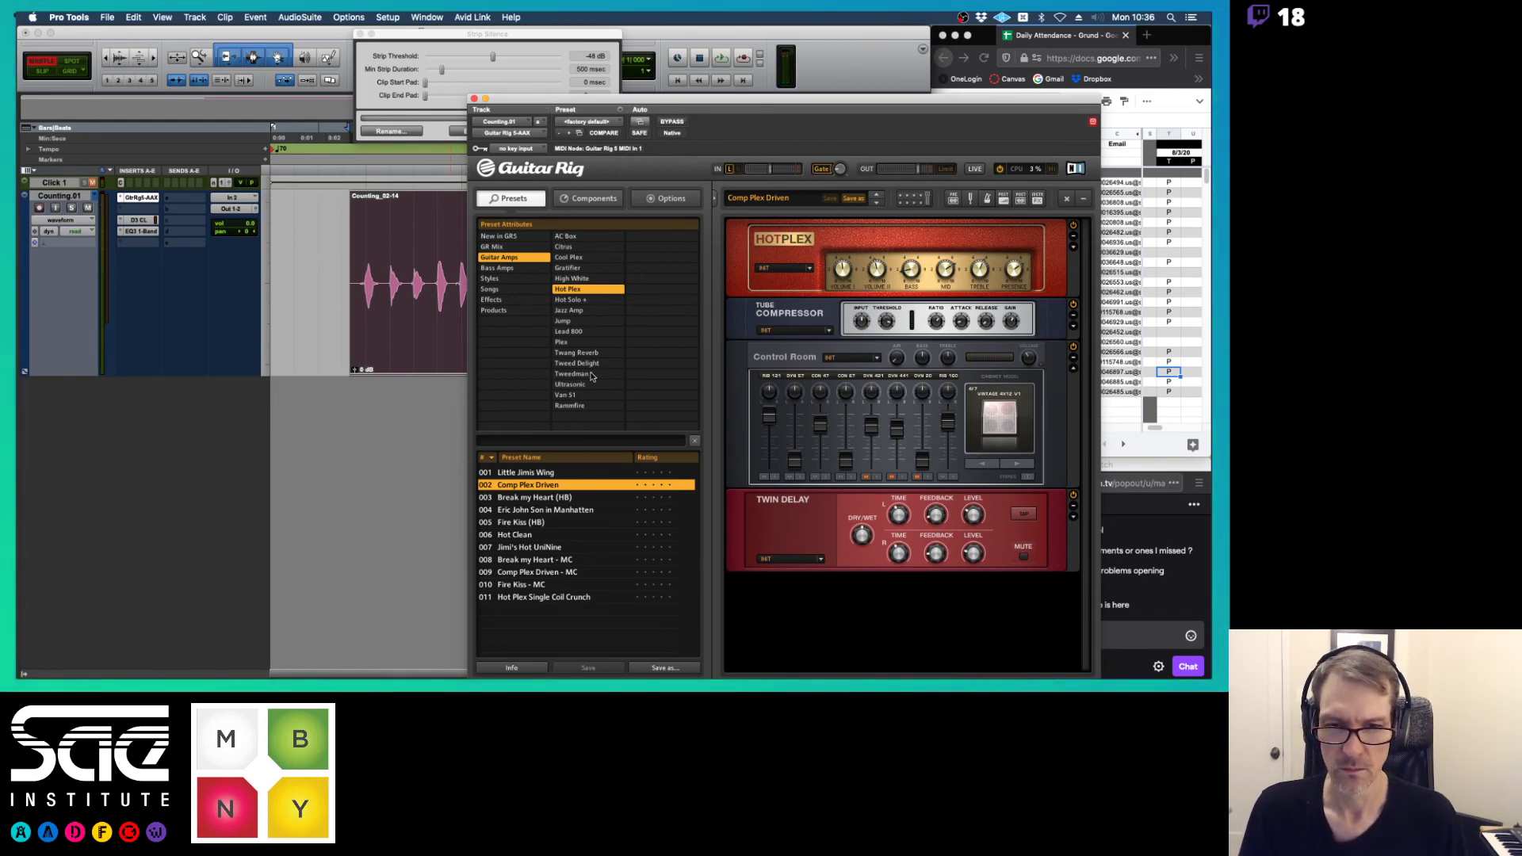
- Clear the amp model filter and audition Guitar Rig's Mid Lead guitar amp preset during playback
left_click(589, 387)
left_click(589, 387)
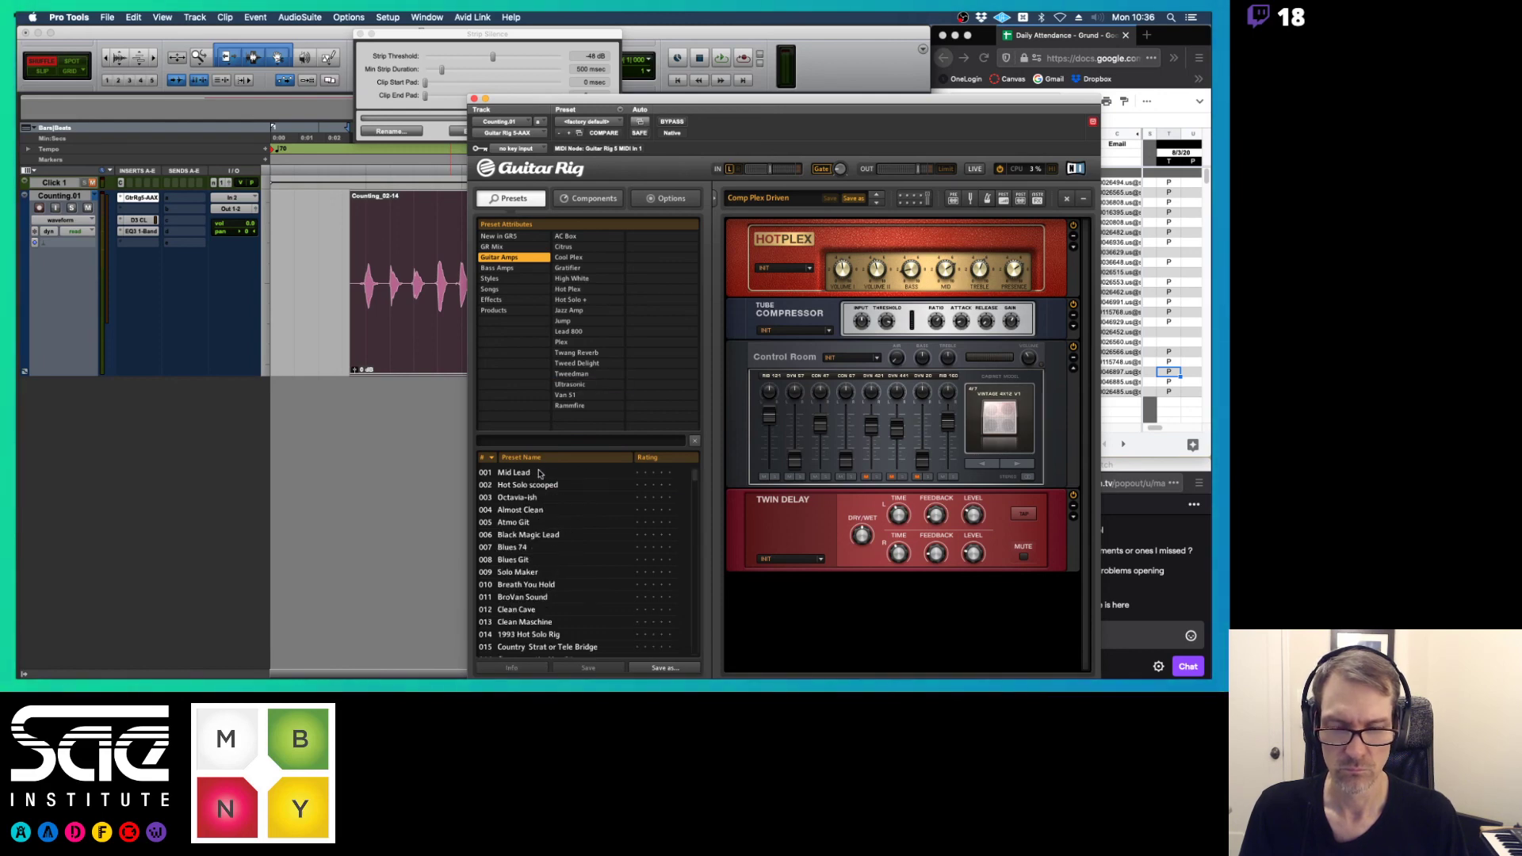
left_click(514, 472)
key("space")
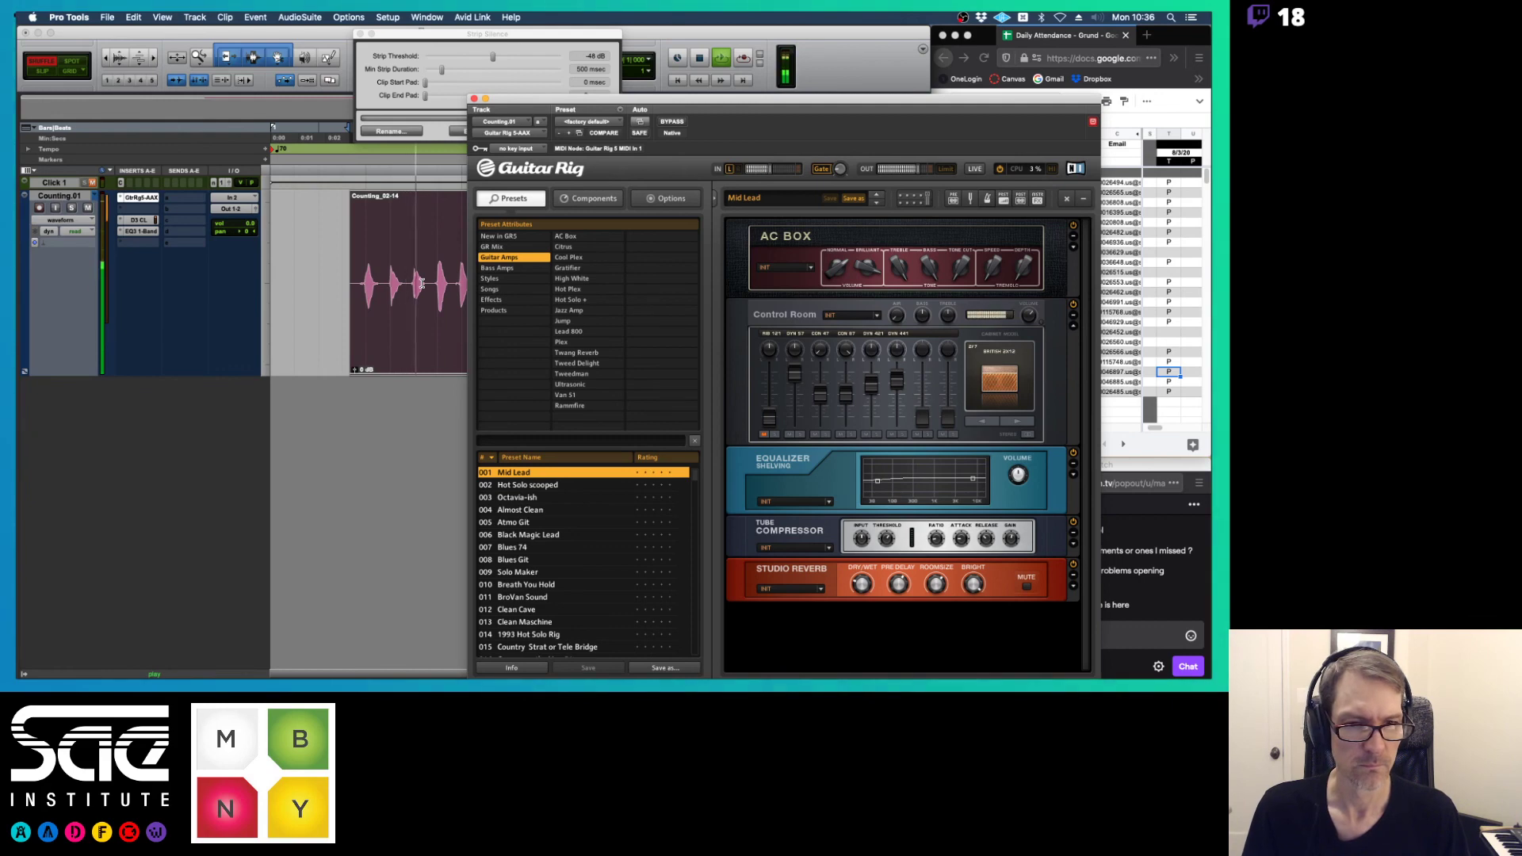
key("space")
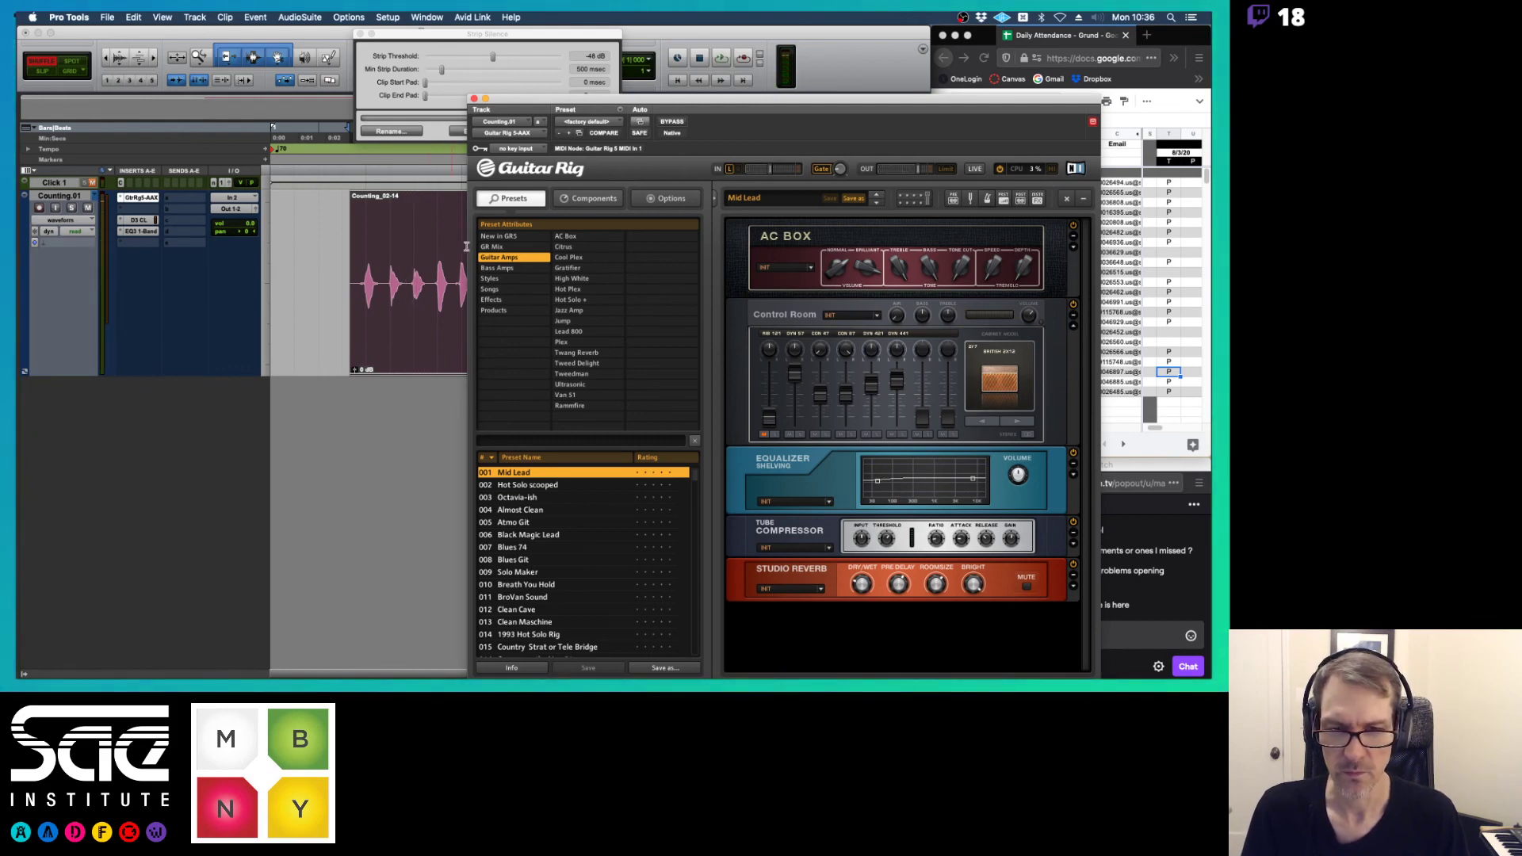
- Load Guitar Rig's 1993 Hot Solo Rig preset and close the plug-in window
scroll(580, 547, "down", 2)
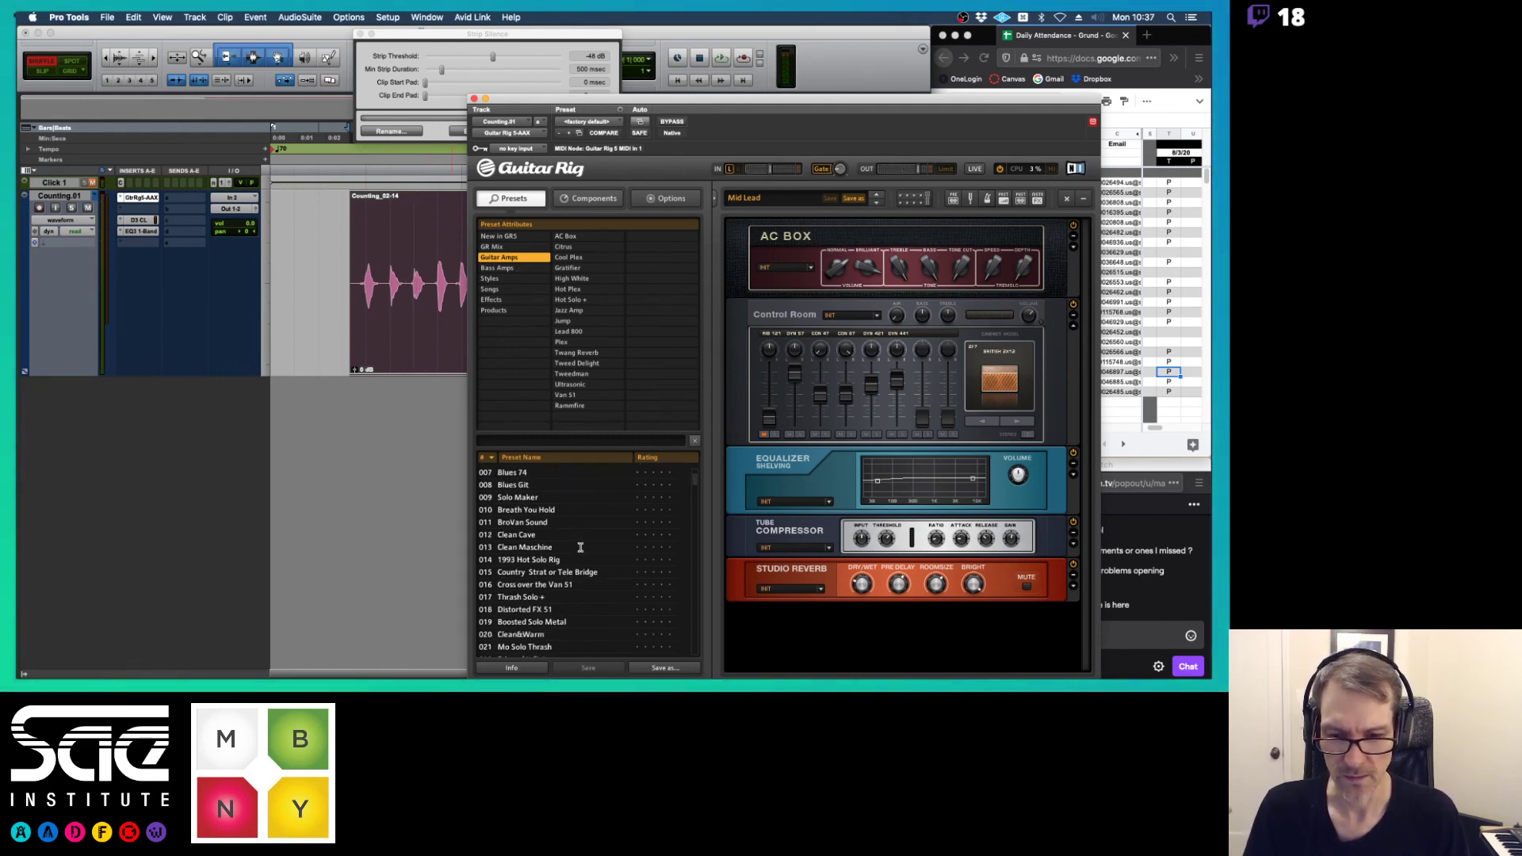
left_click(528, 560)
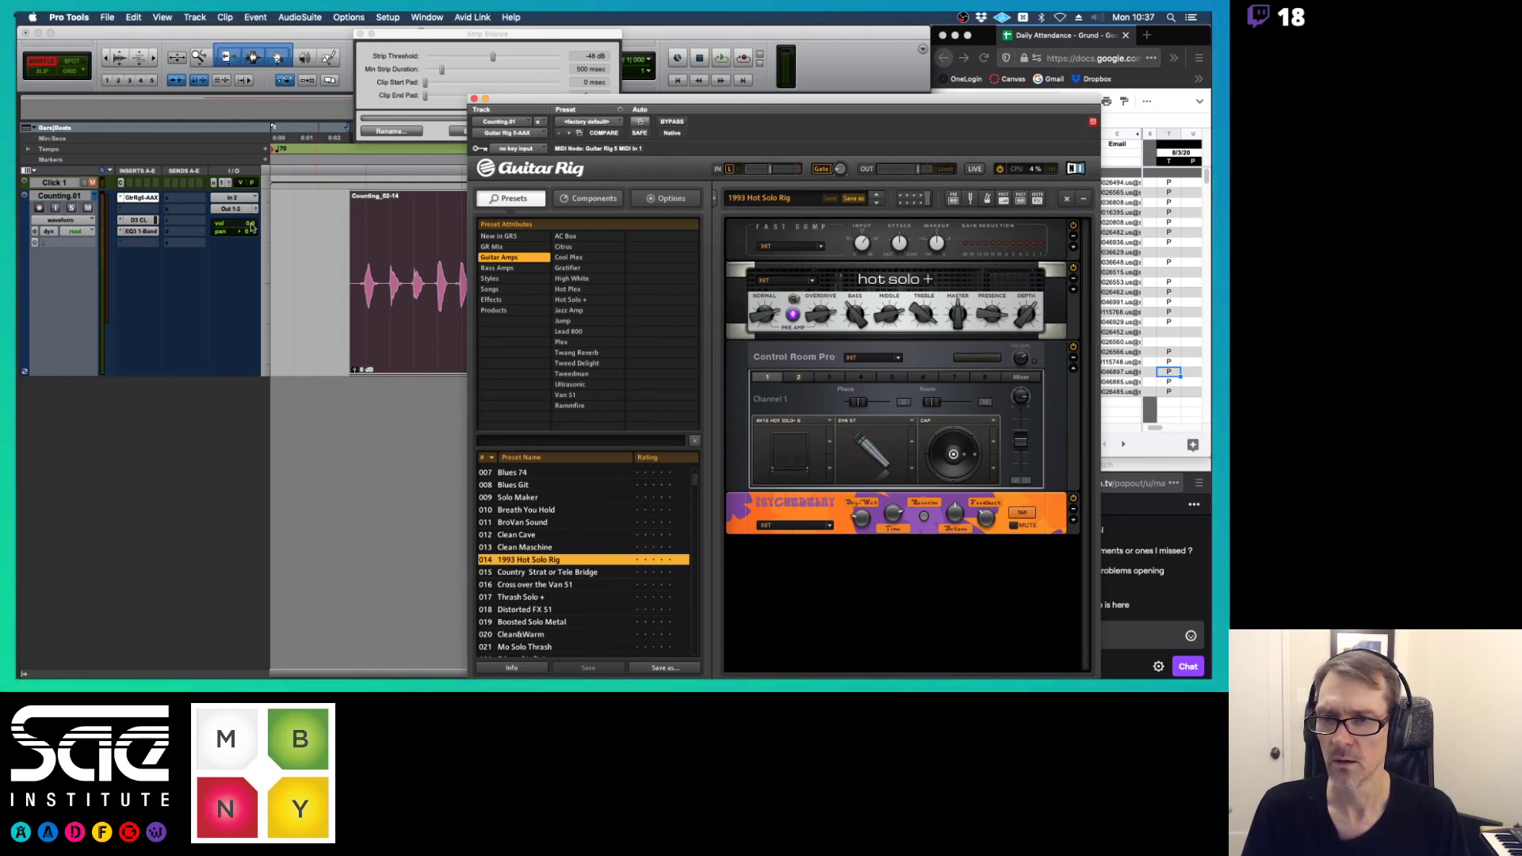
mouse_move(252, 225)
left_mouse_down()
mouse_move(254, 254)
mouse_move(247, 241)
left_mouse_up()
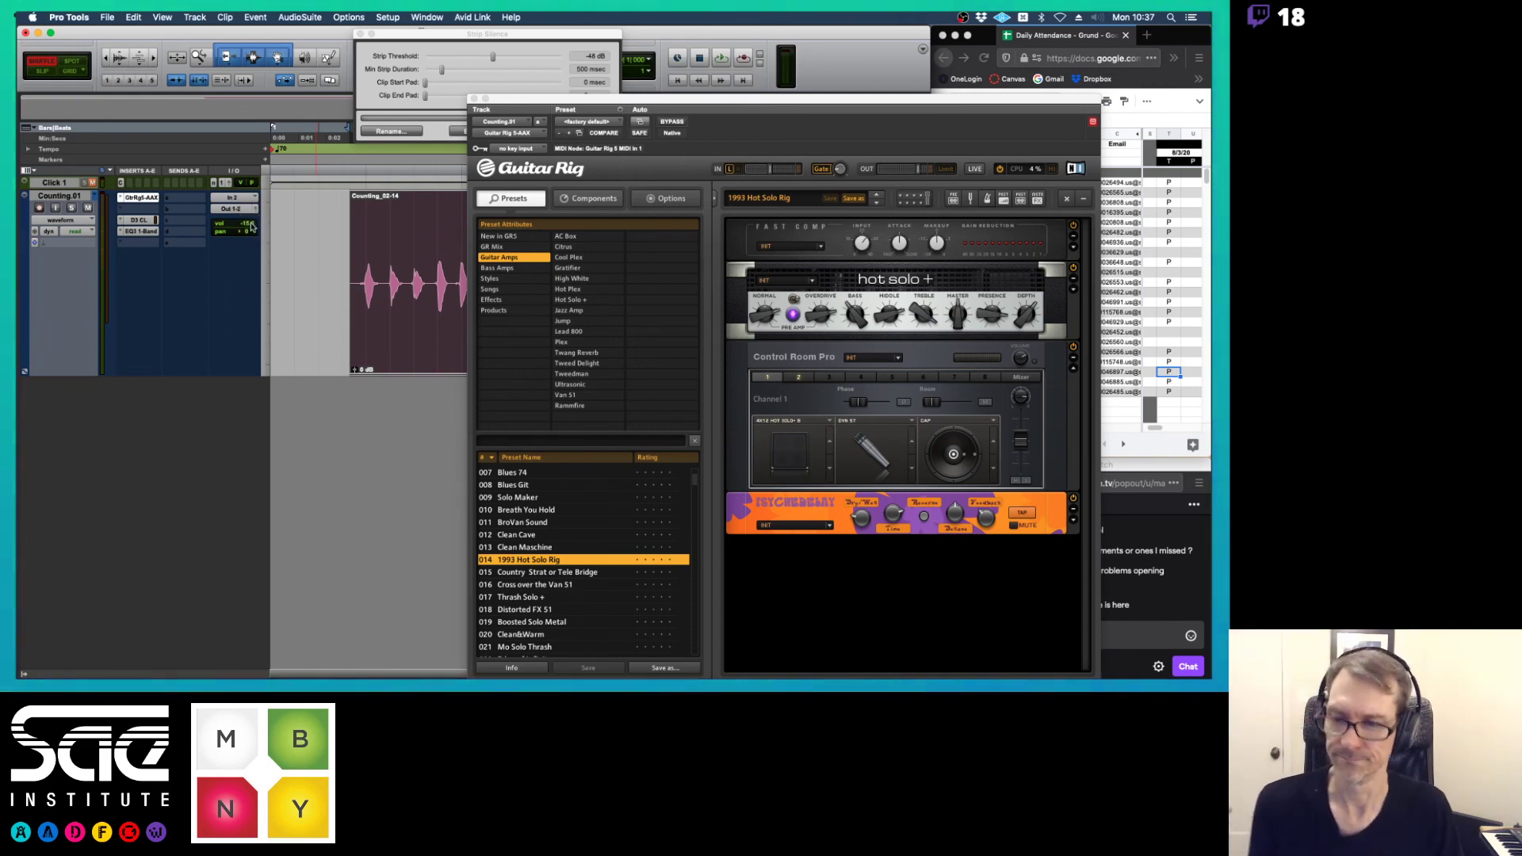
left_click(252, 227, "alt")
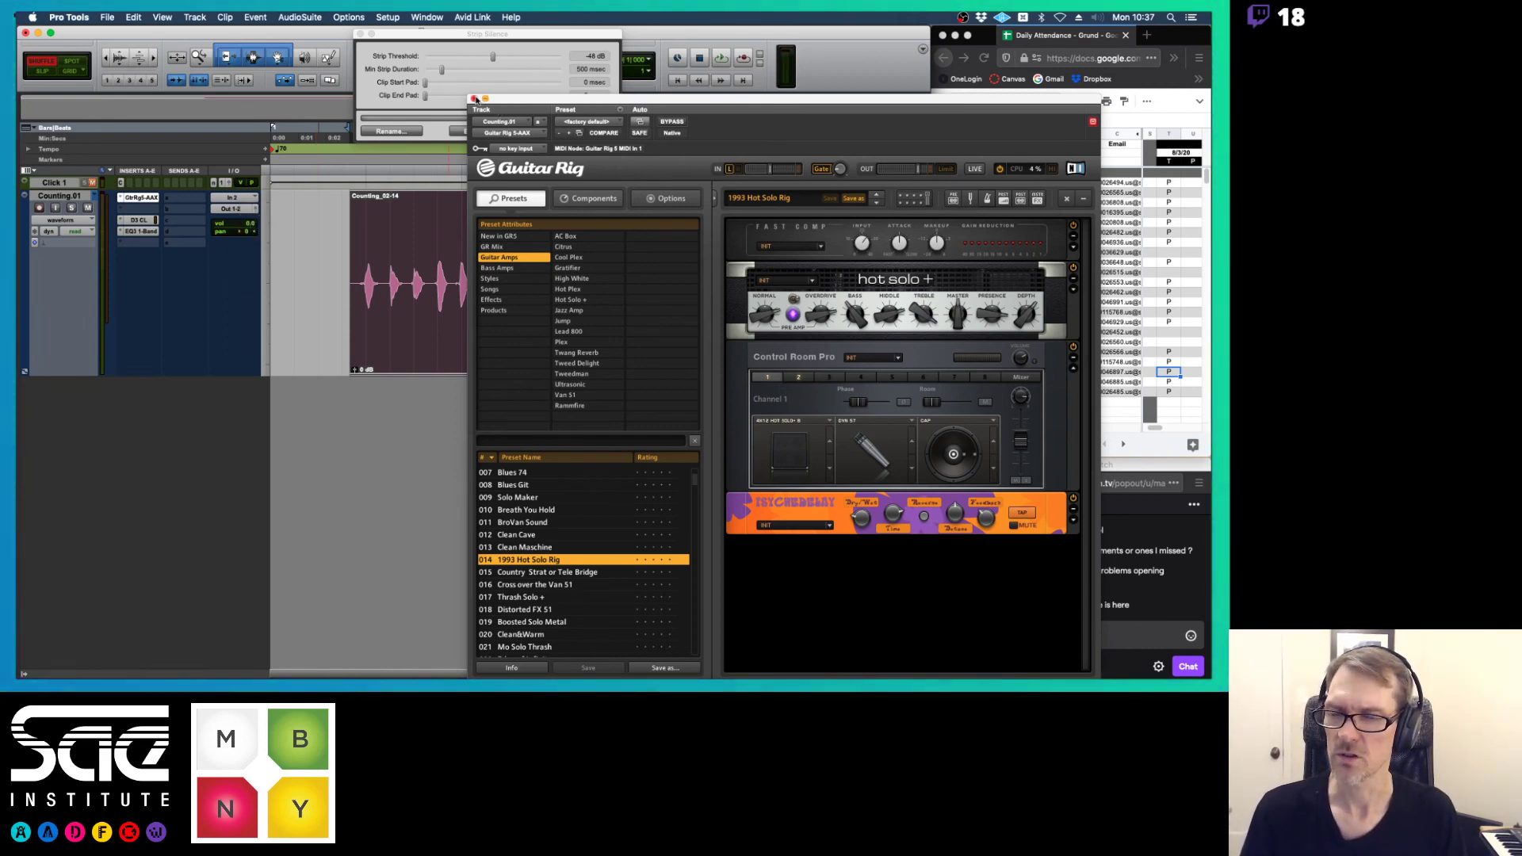
left_click(474, 99)
left_click_drag(402, 36, 412, 36)
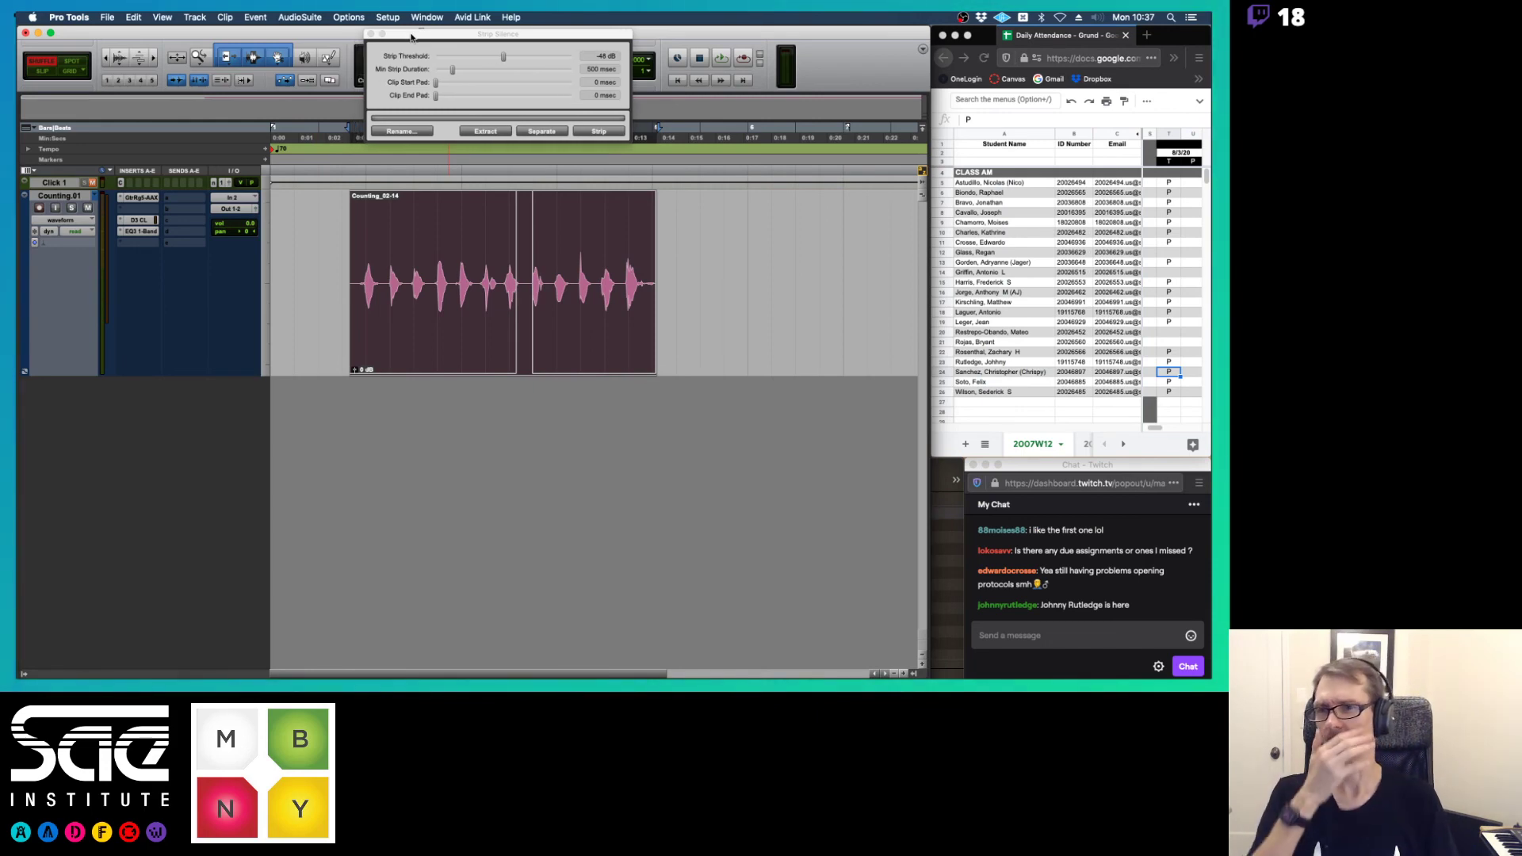
left_click(125, 198)
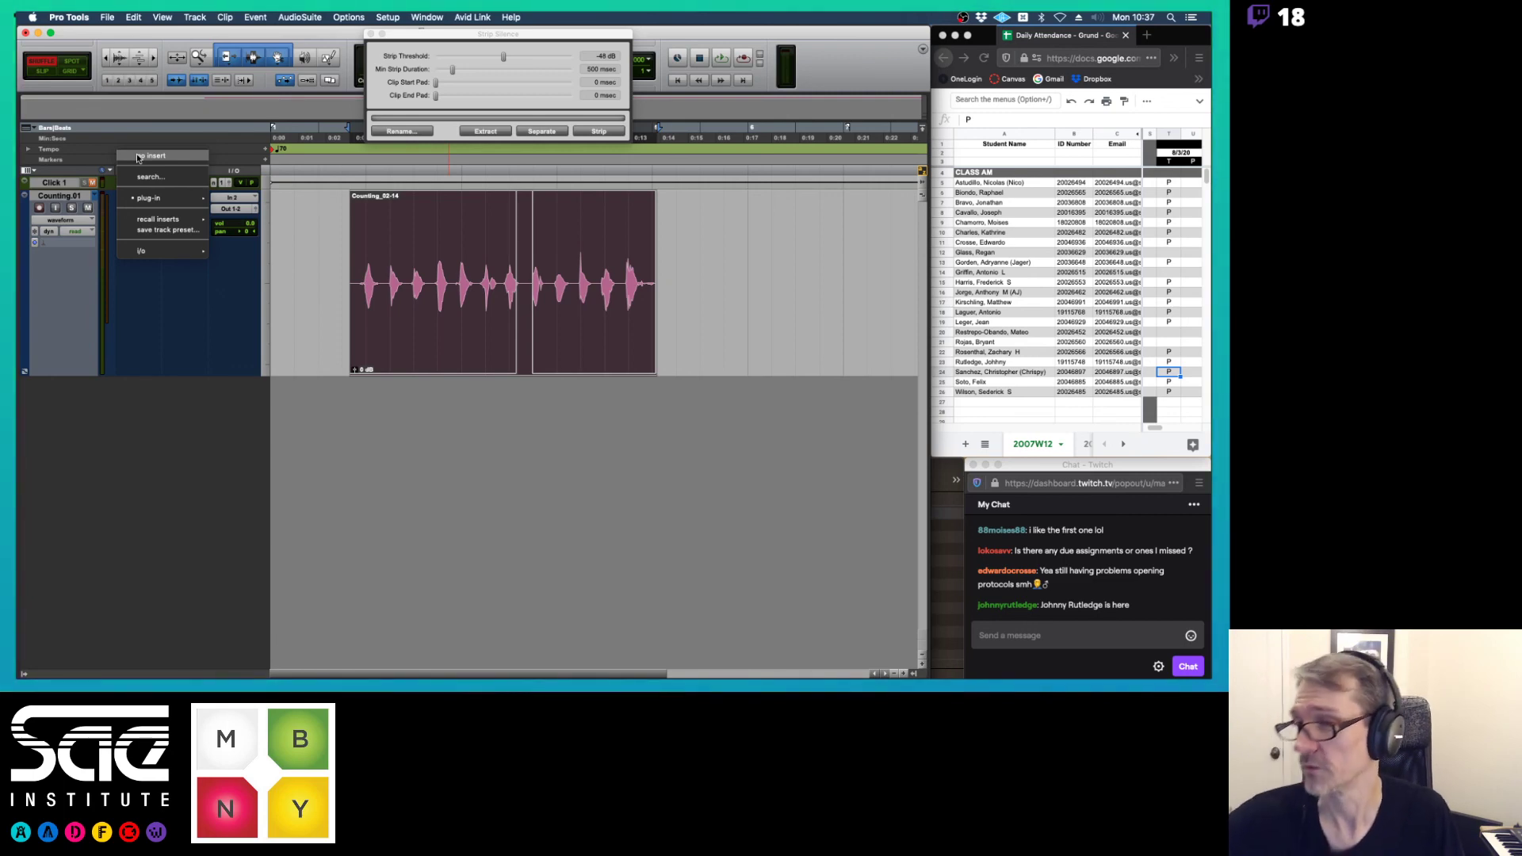
key("Escape")
- Mute Counting.01 while record-enabling it, unmute it for live monitoring, and set its volume to about -13.0 dB
left_click(244, 227)
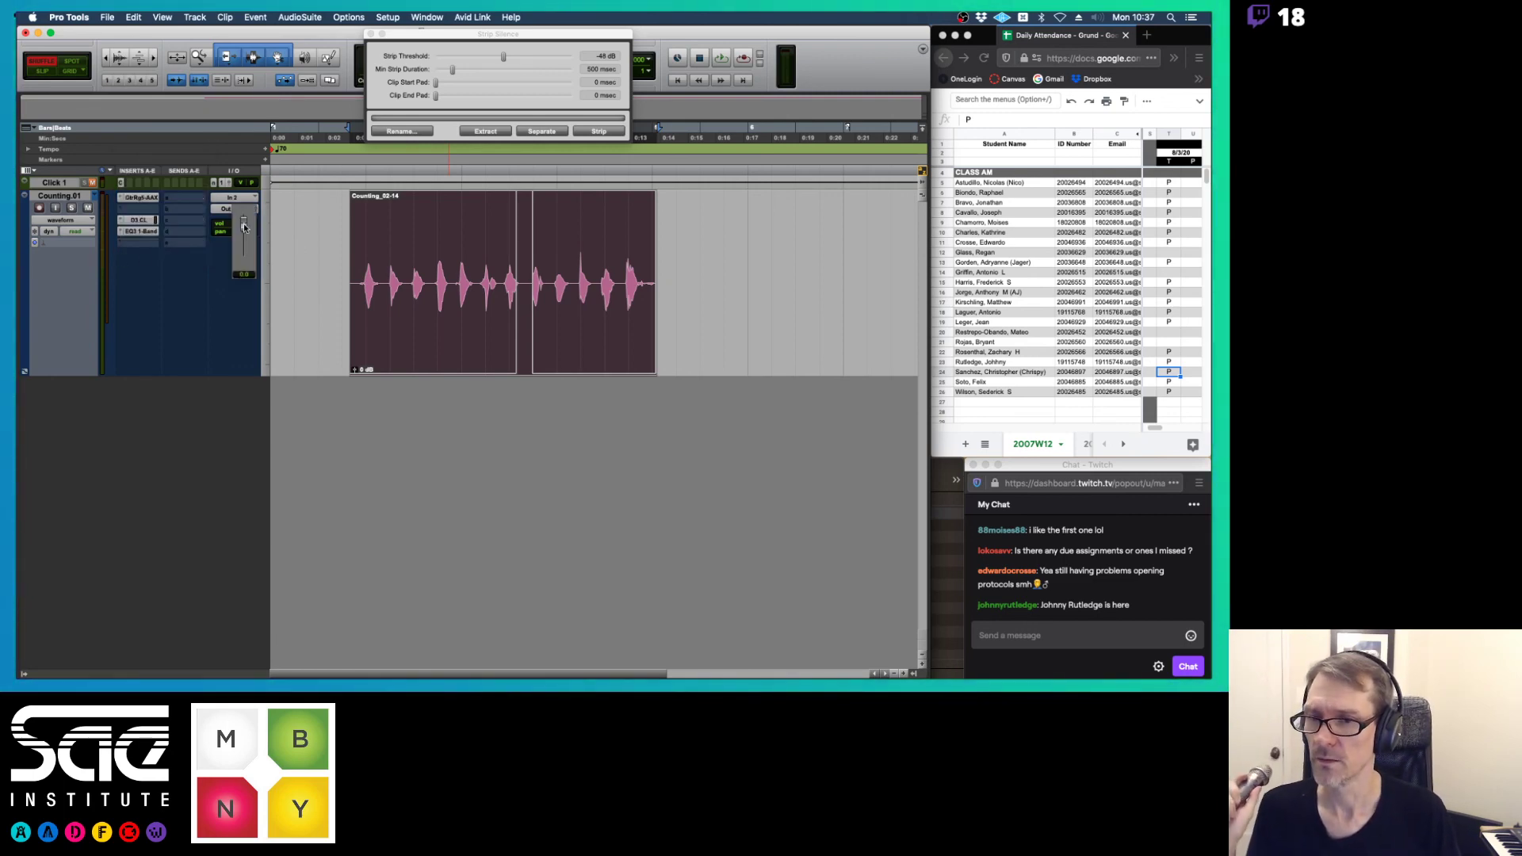
left_click_drag(244, 228, 243, 254)
left_click(85, 207)
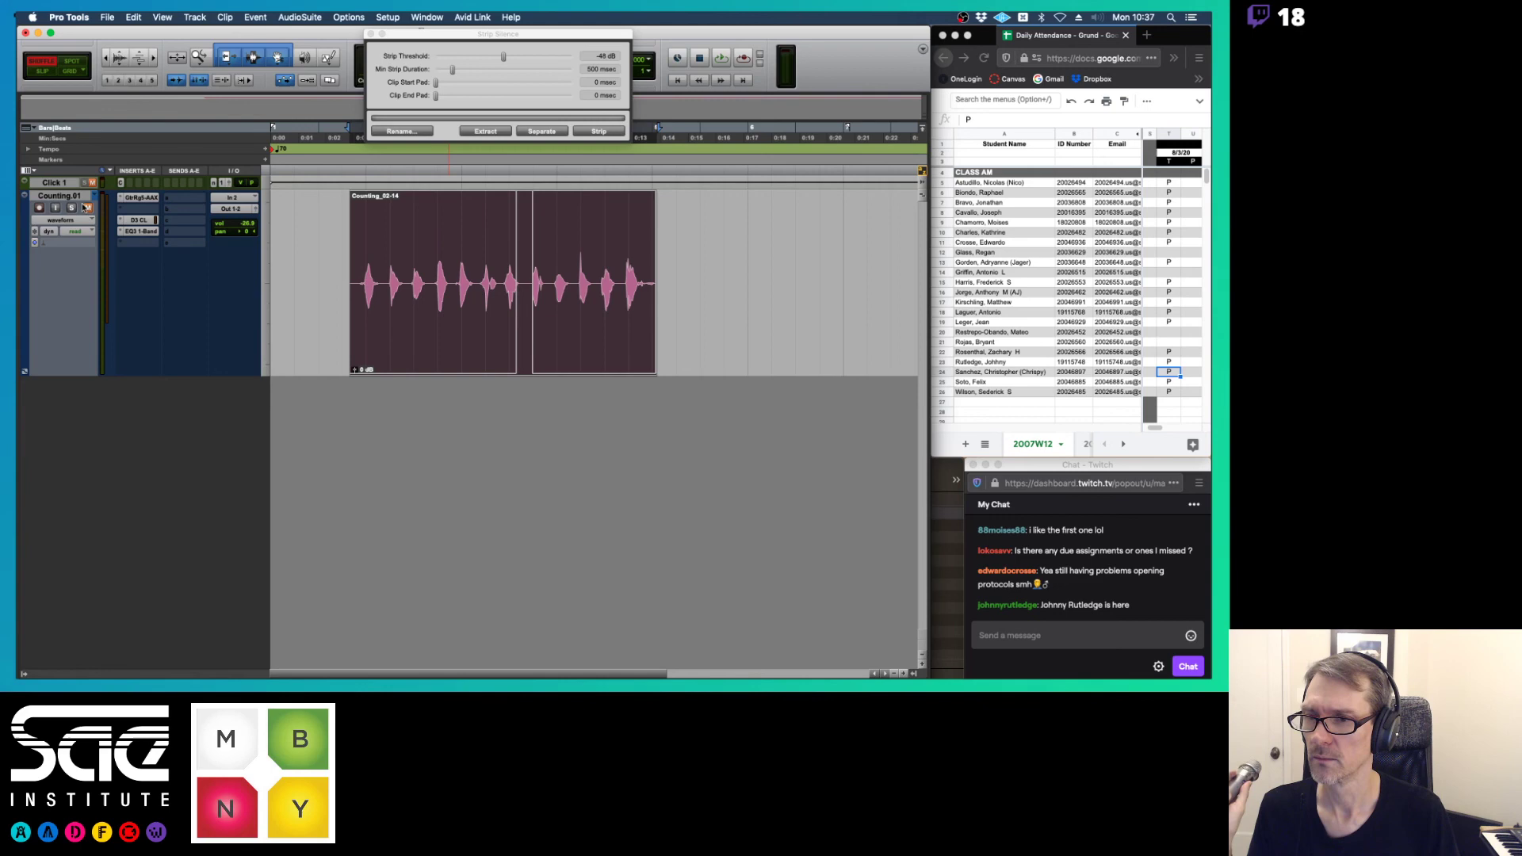
left_click(39, 208)
left_click(87, 208)
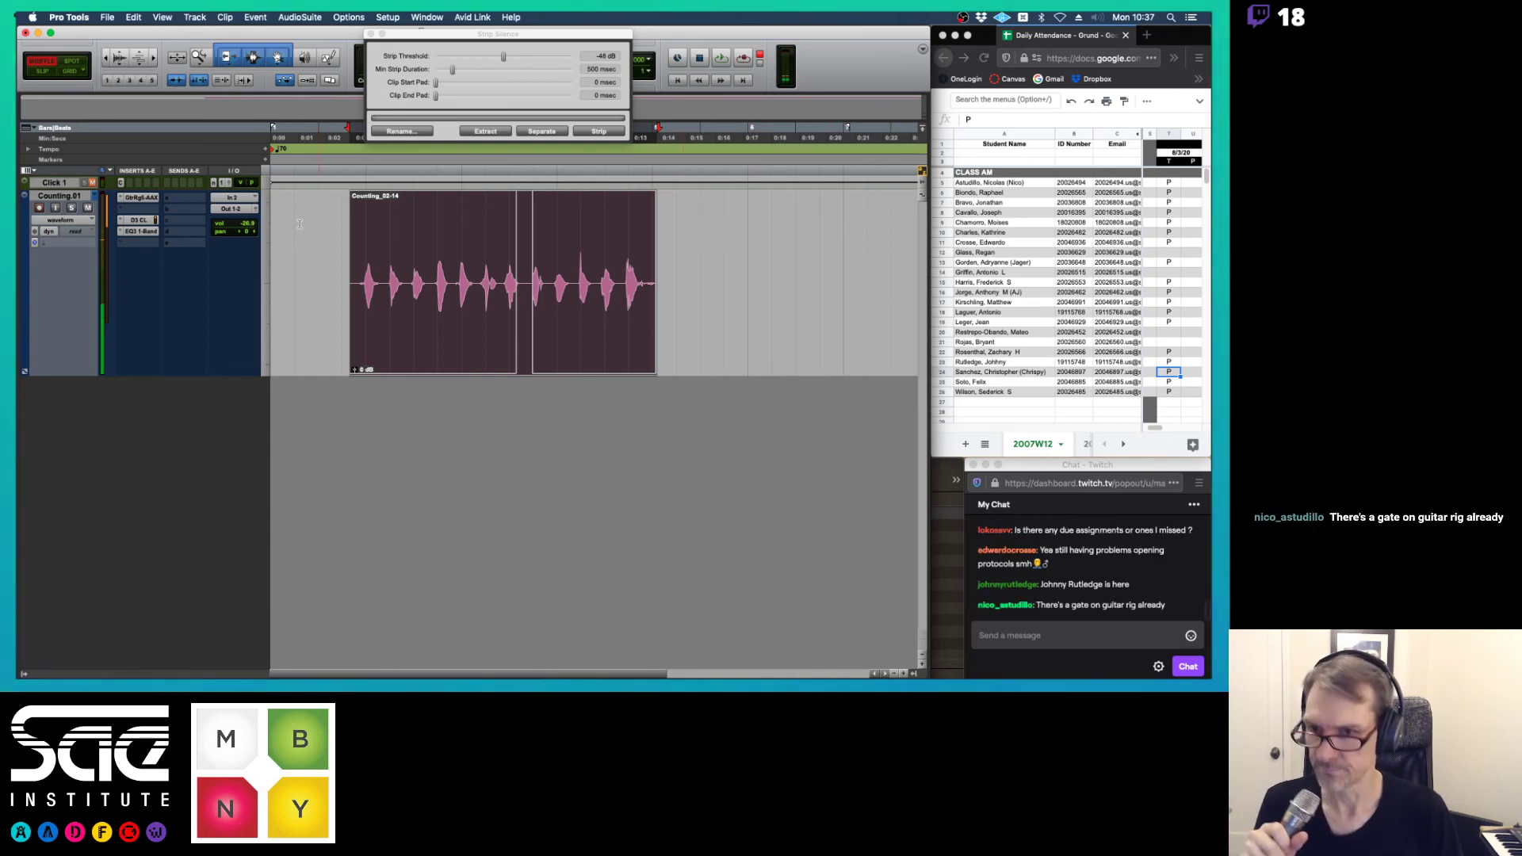
left_click_drag(244, 225, 250, 213)
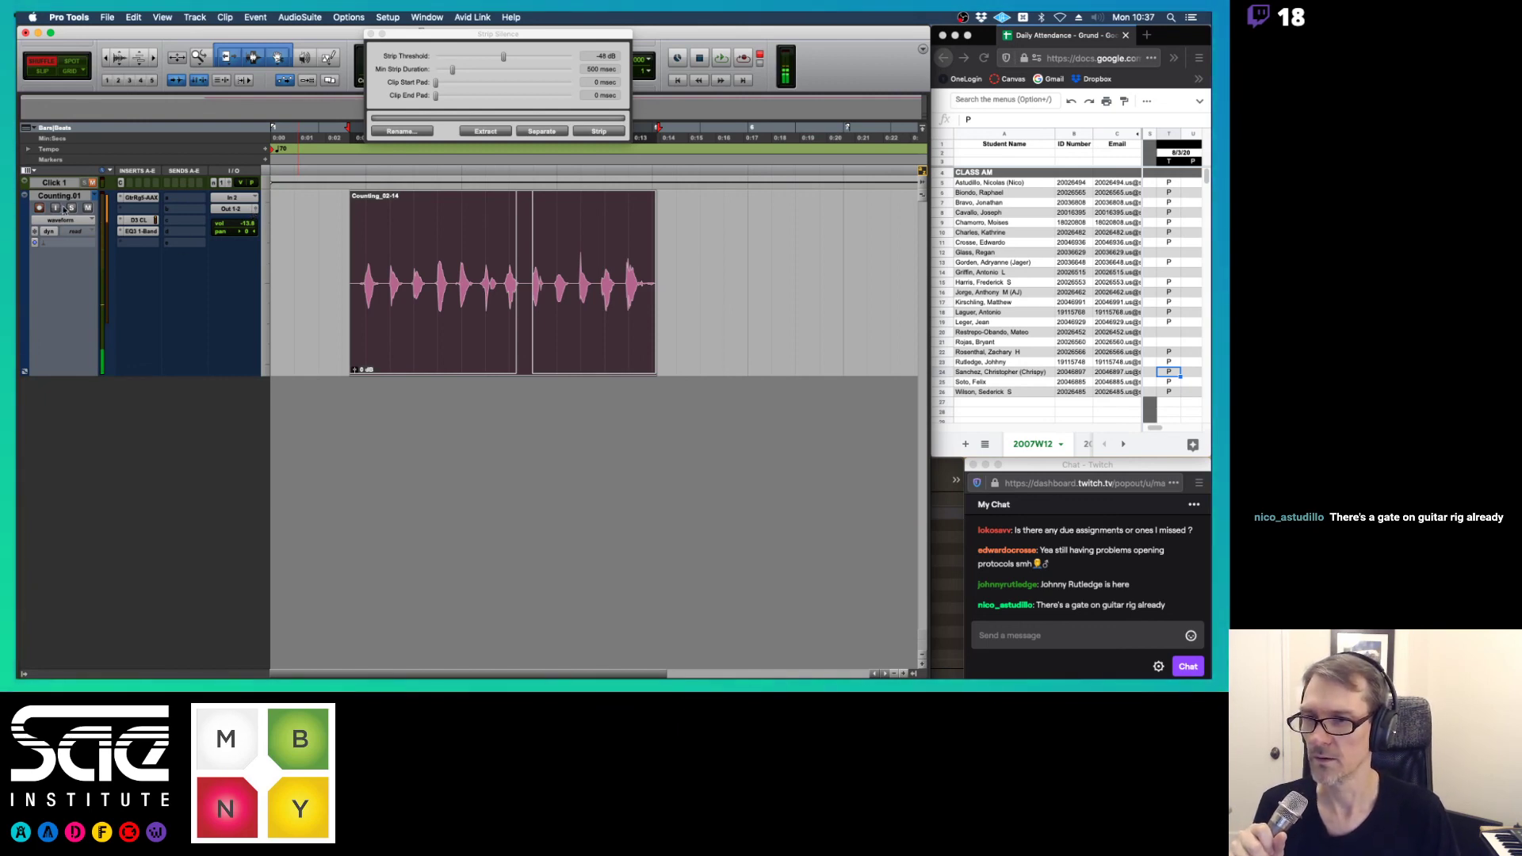
- Reopen Guitar Rig, move its window clear of the Strip Silence window, and close it
left_click(140, 197)
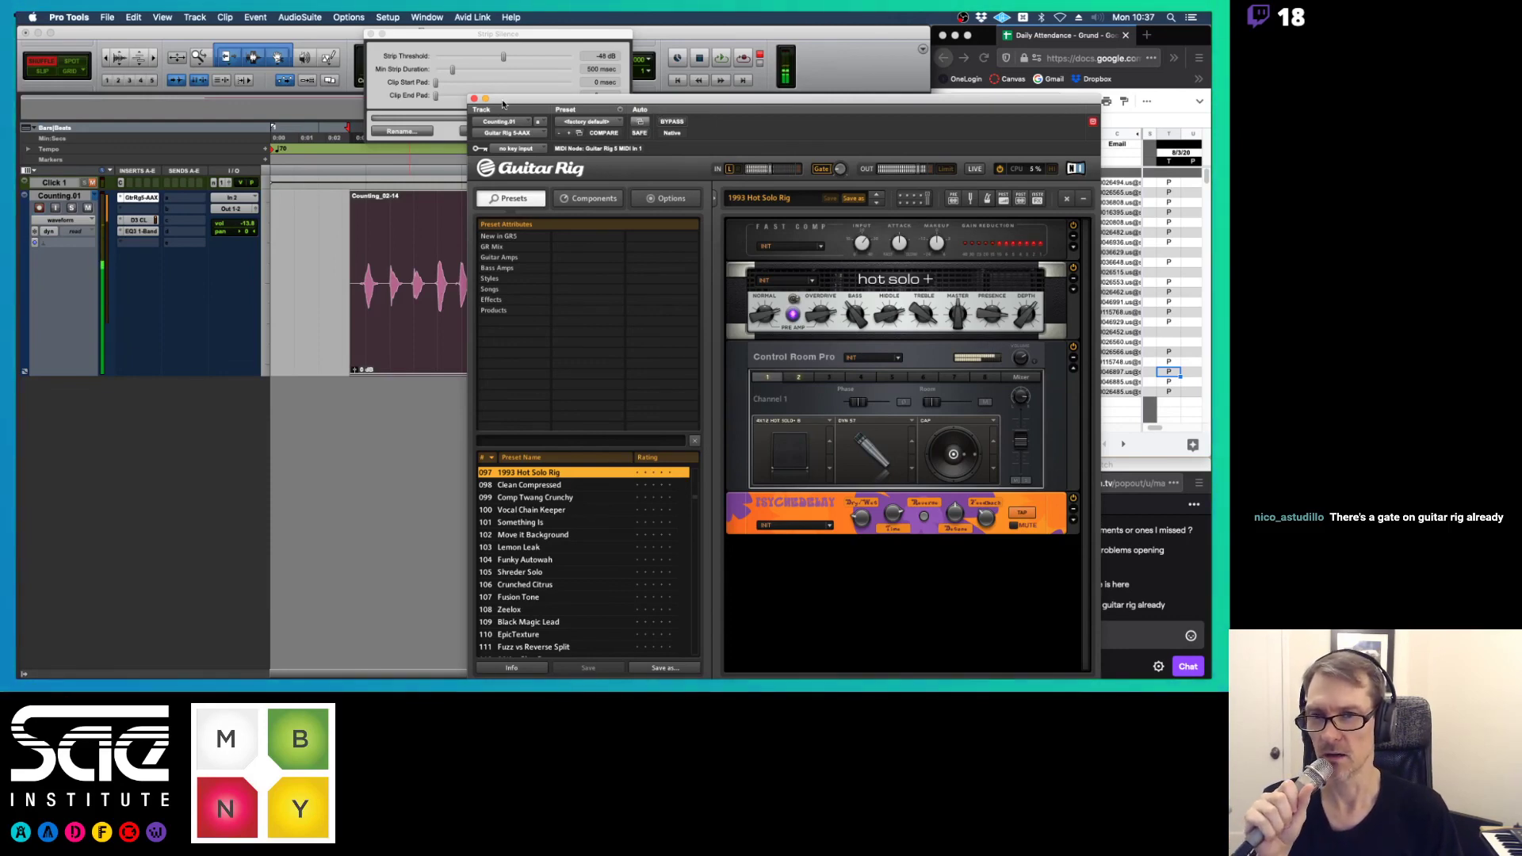
left_click_drag(502, 104, 416, 233)
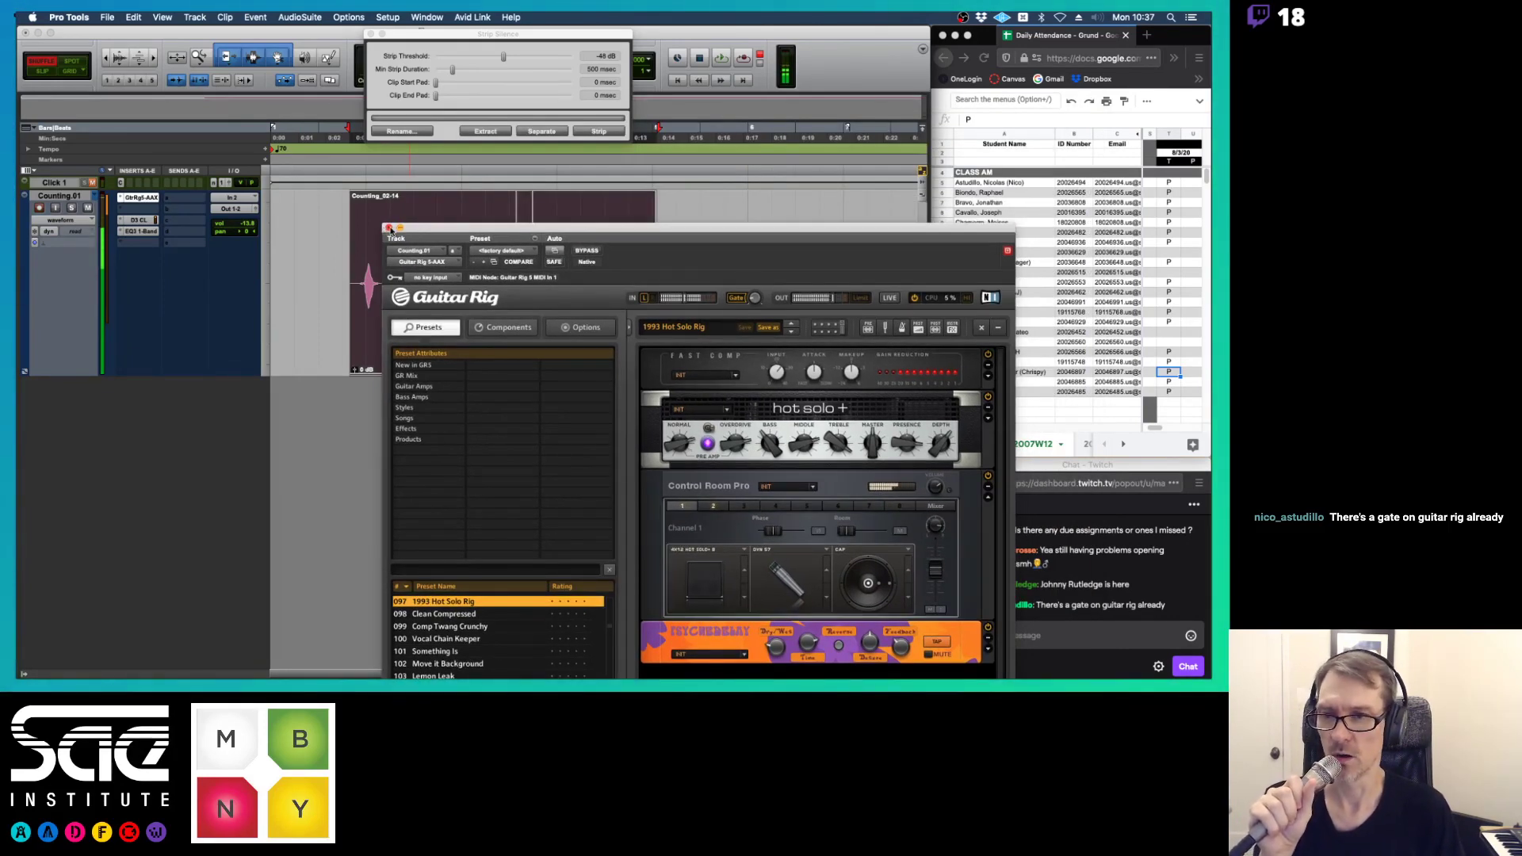
left_click(389, 229)
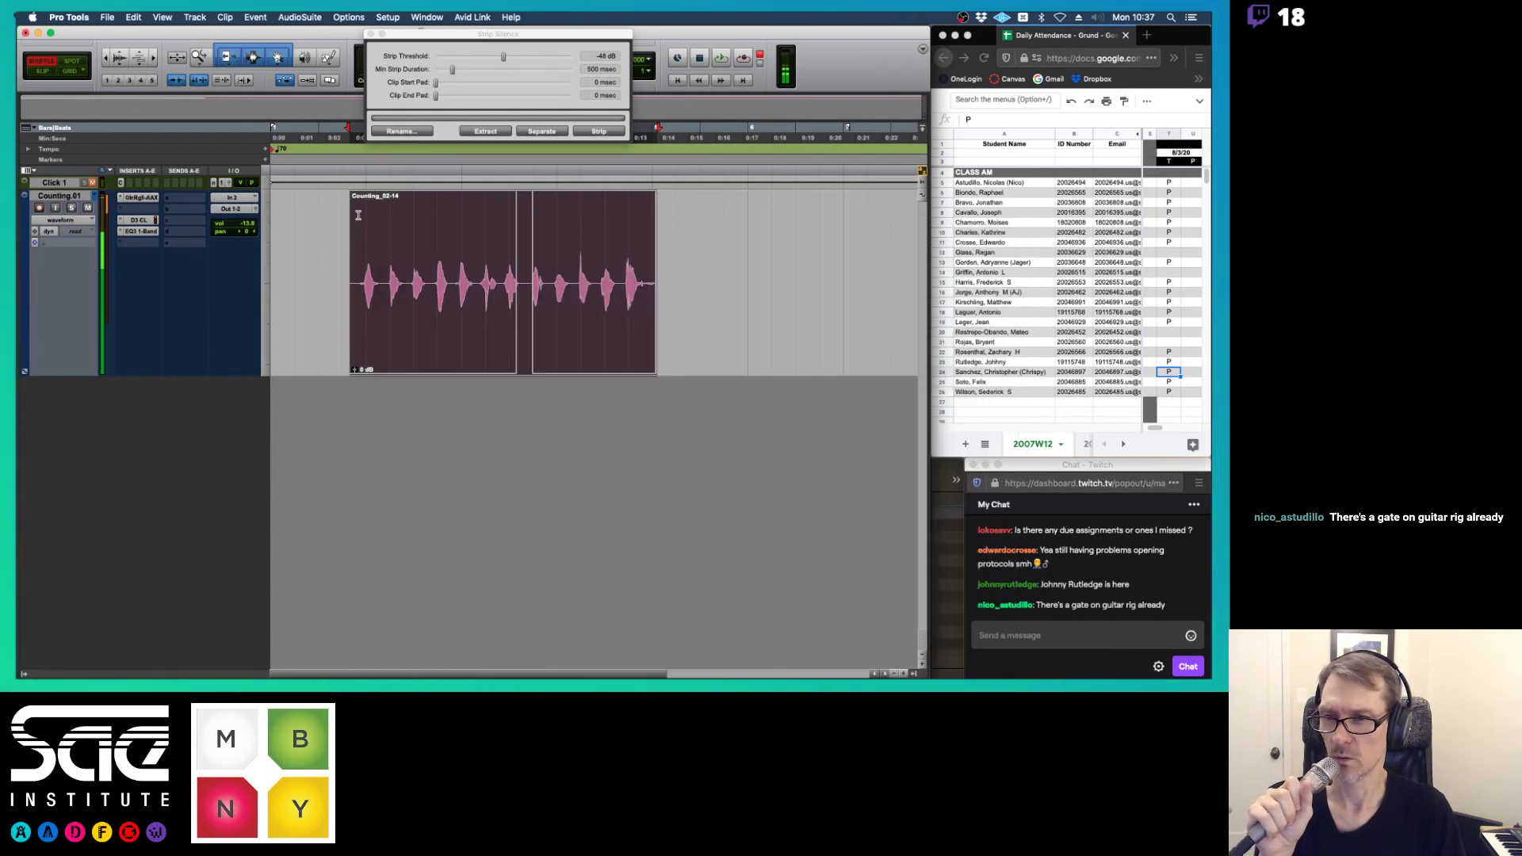
- Insert Dyn3 Expander/Gate (mono) in the second slot of Counting.01, between Guitar Rig and the compressor
left_click(139, 208)
mouse_move(205, 208)
mouse_move(262, 223)
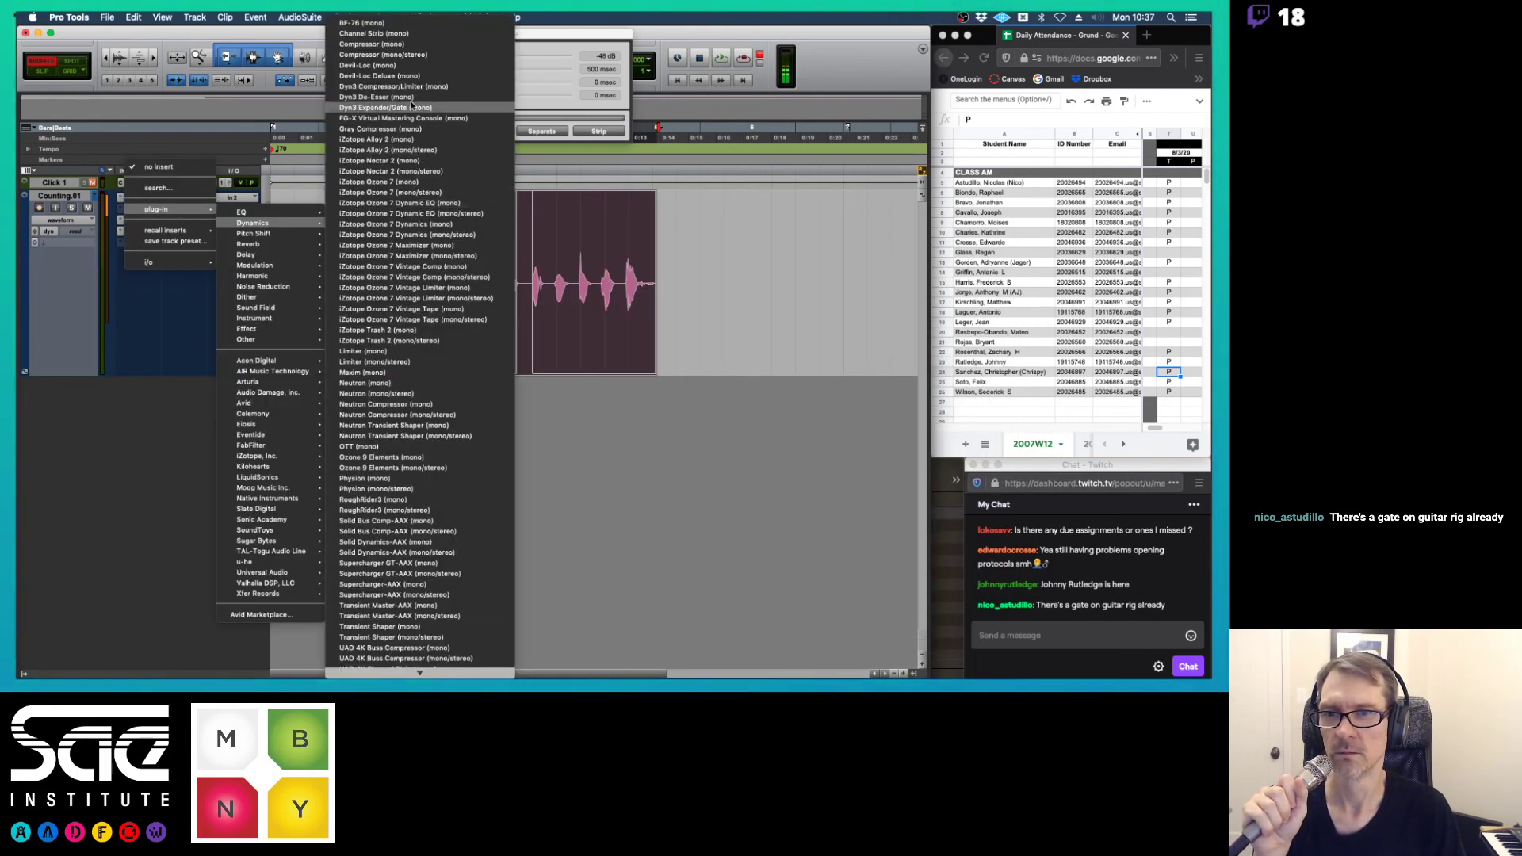
left_click(408, 109)
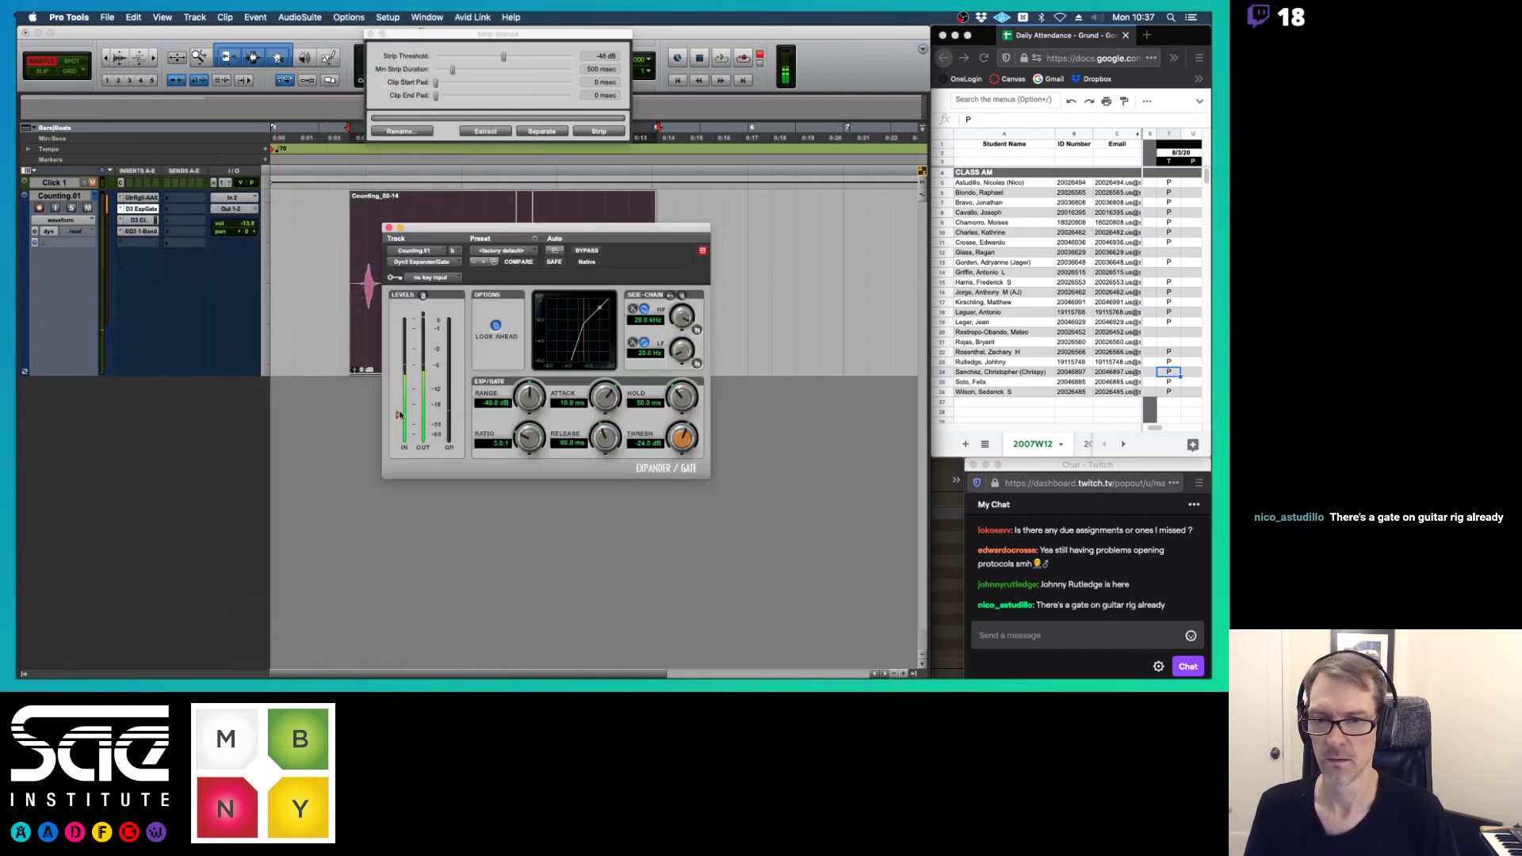
- Set the gate's range to -80.0 dB, ratio to 100.0:1 and threshold to about -4.0 dB against the live microphone signal
left_click_drag(400, 414, 401, 351)
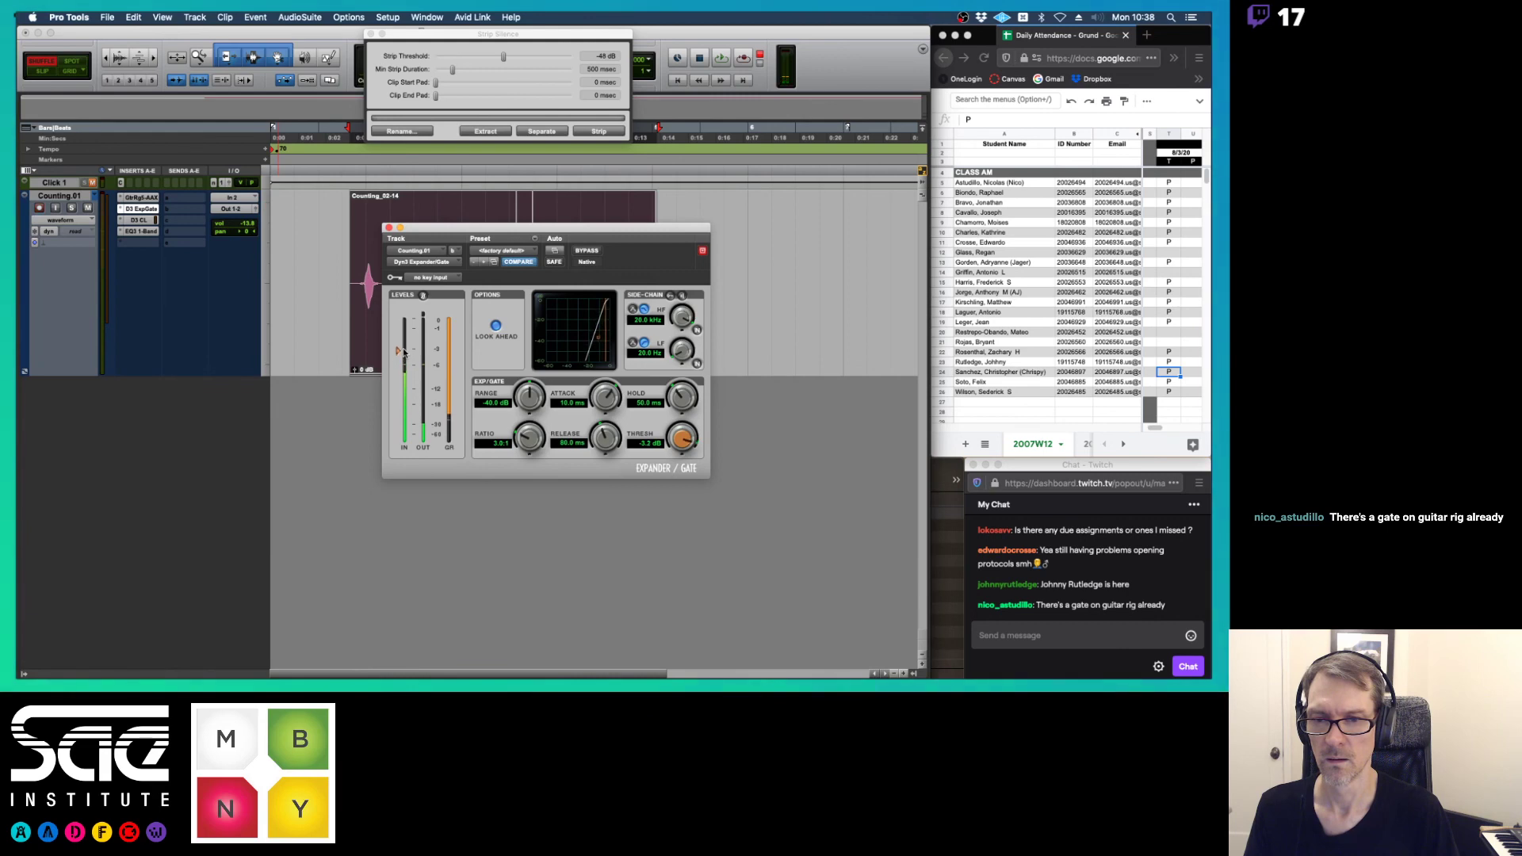
left_click_drag(521, 396, 522, 573)
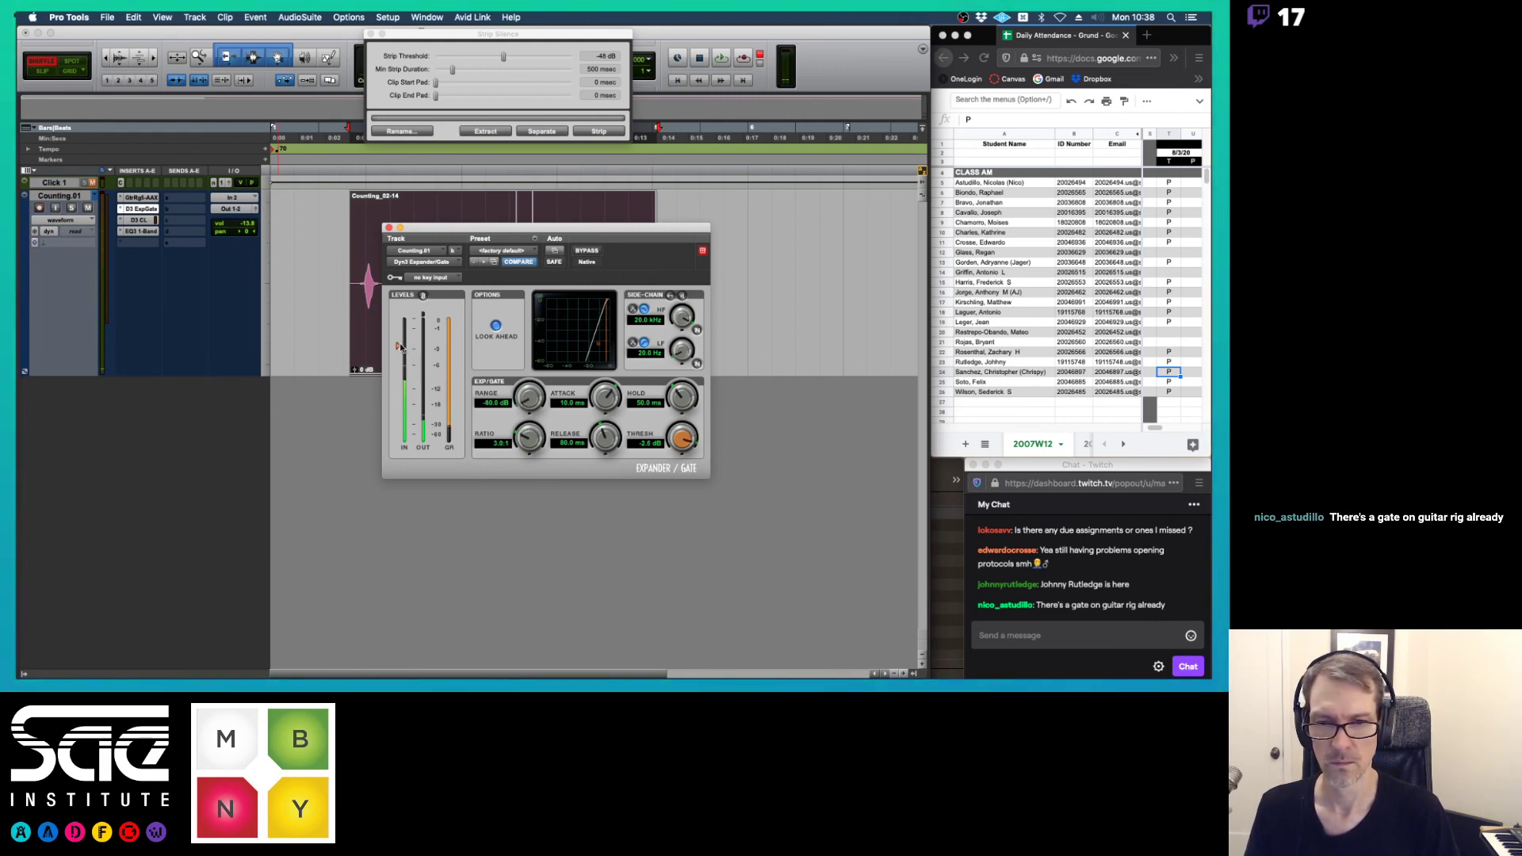
left_click_drag(400, 339, 400, 359)
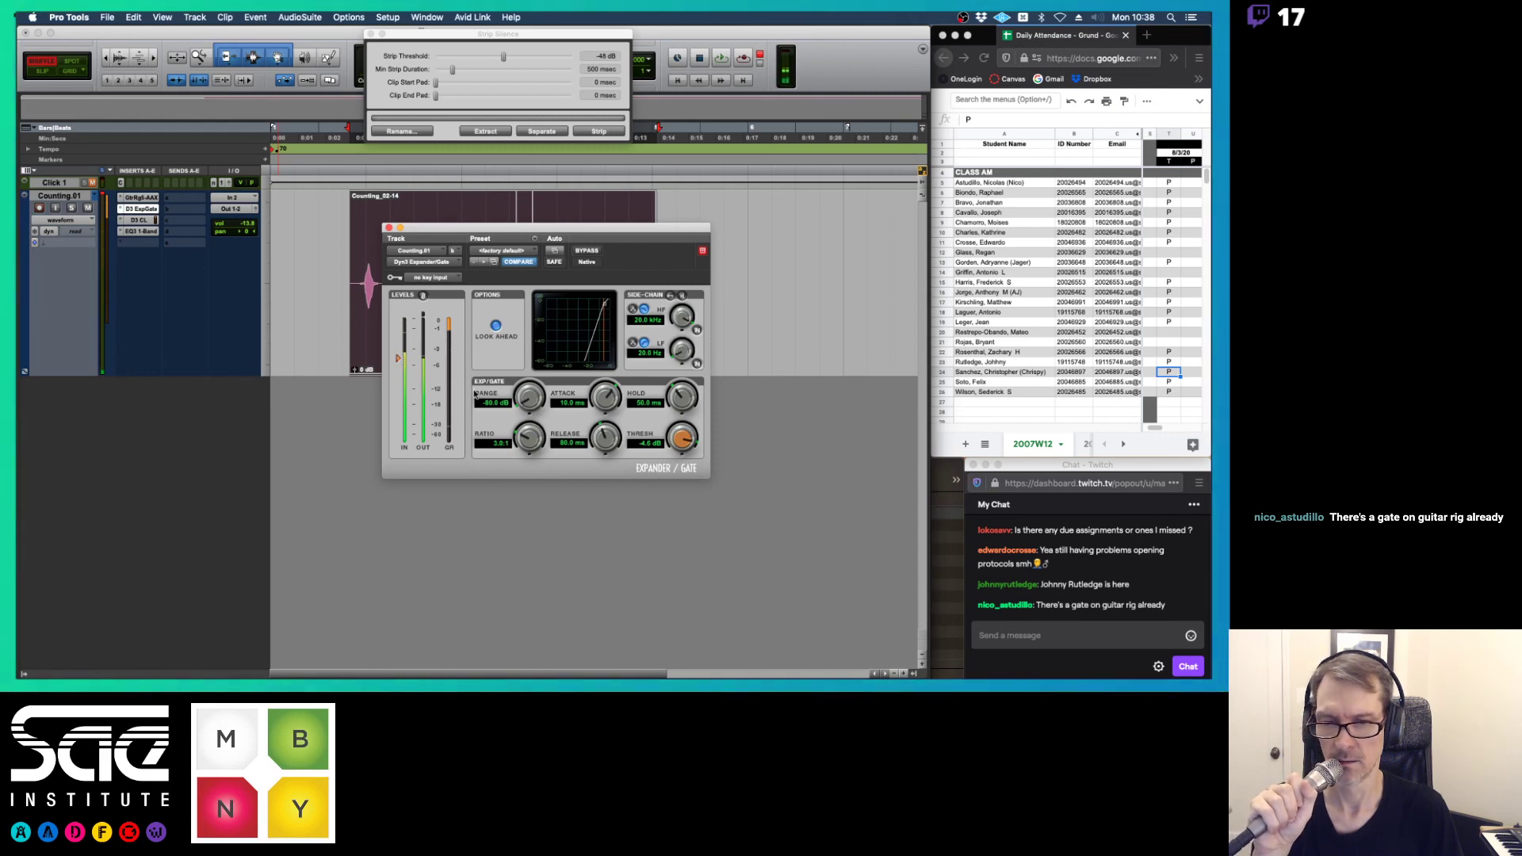
left_click_drag(527, 442, 537, 305)
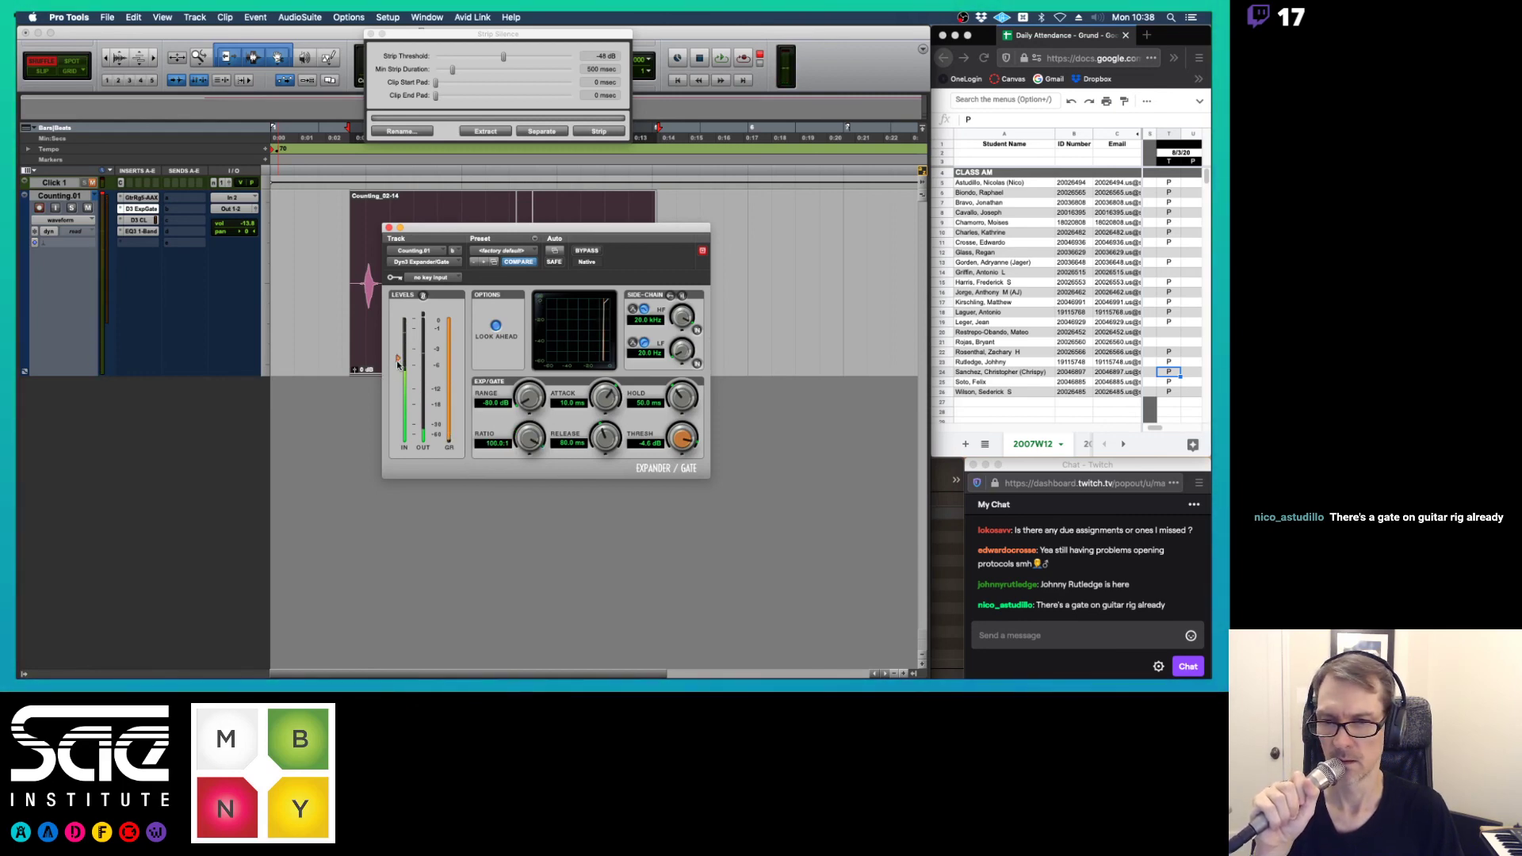
left_click_drag(397, 380, 402, 357)
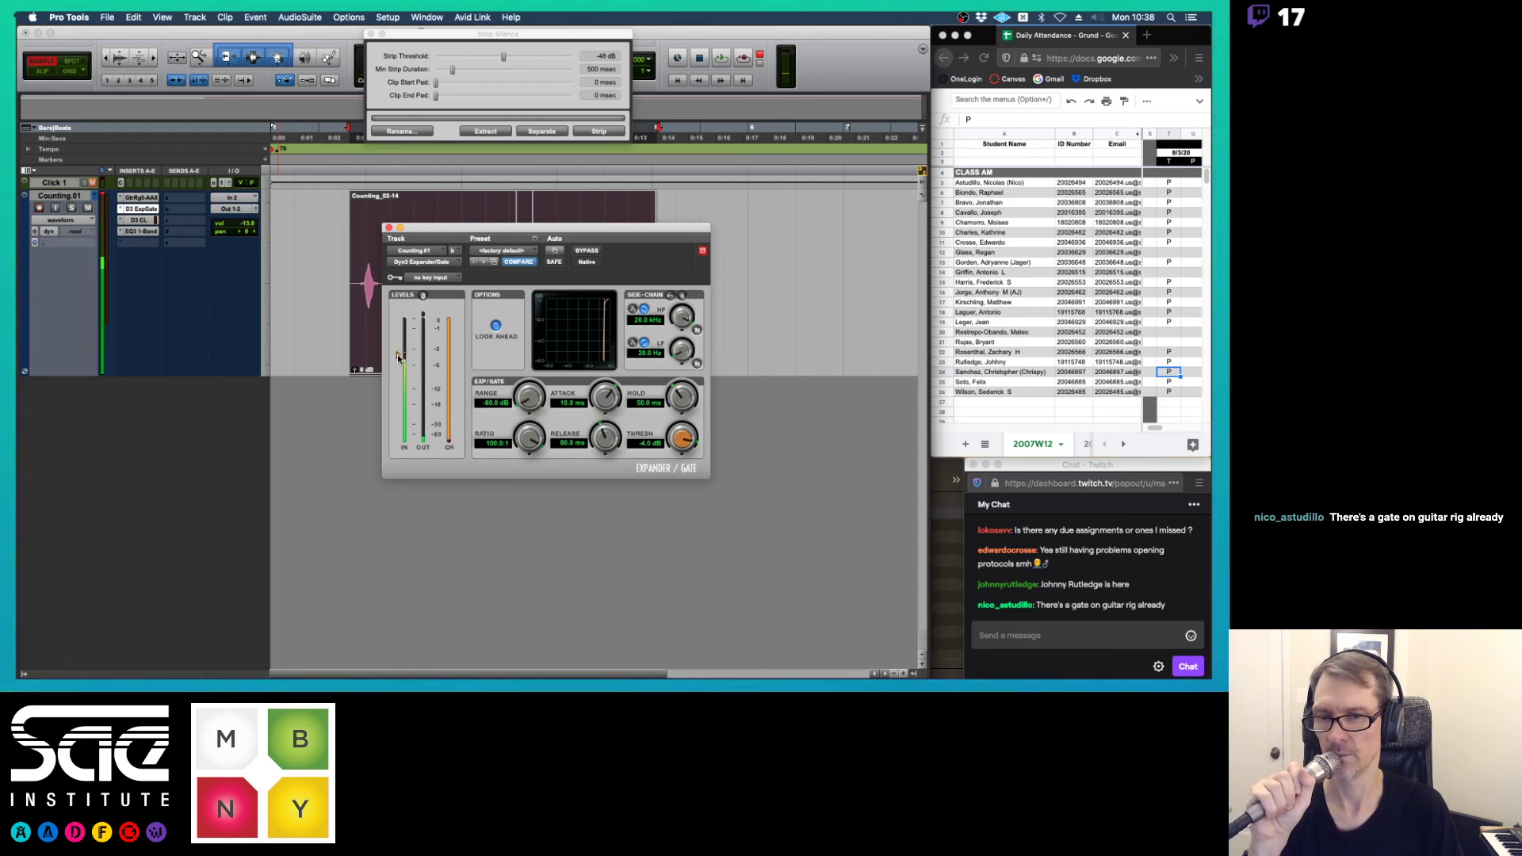
mouse_move(530, 396)
left_mouse_down()
mouse_move(536, 362)
mouse_move(527, 401)
left_mouse_up()
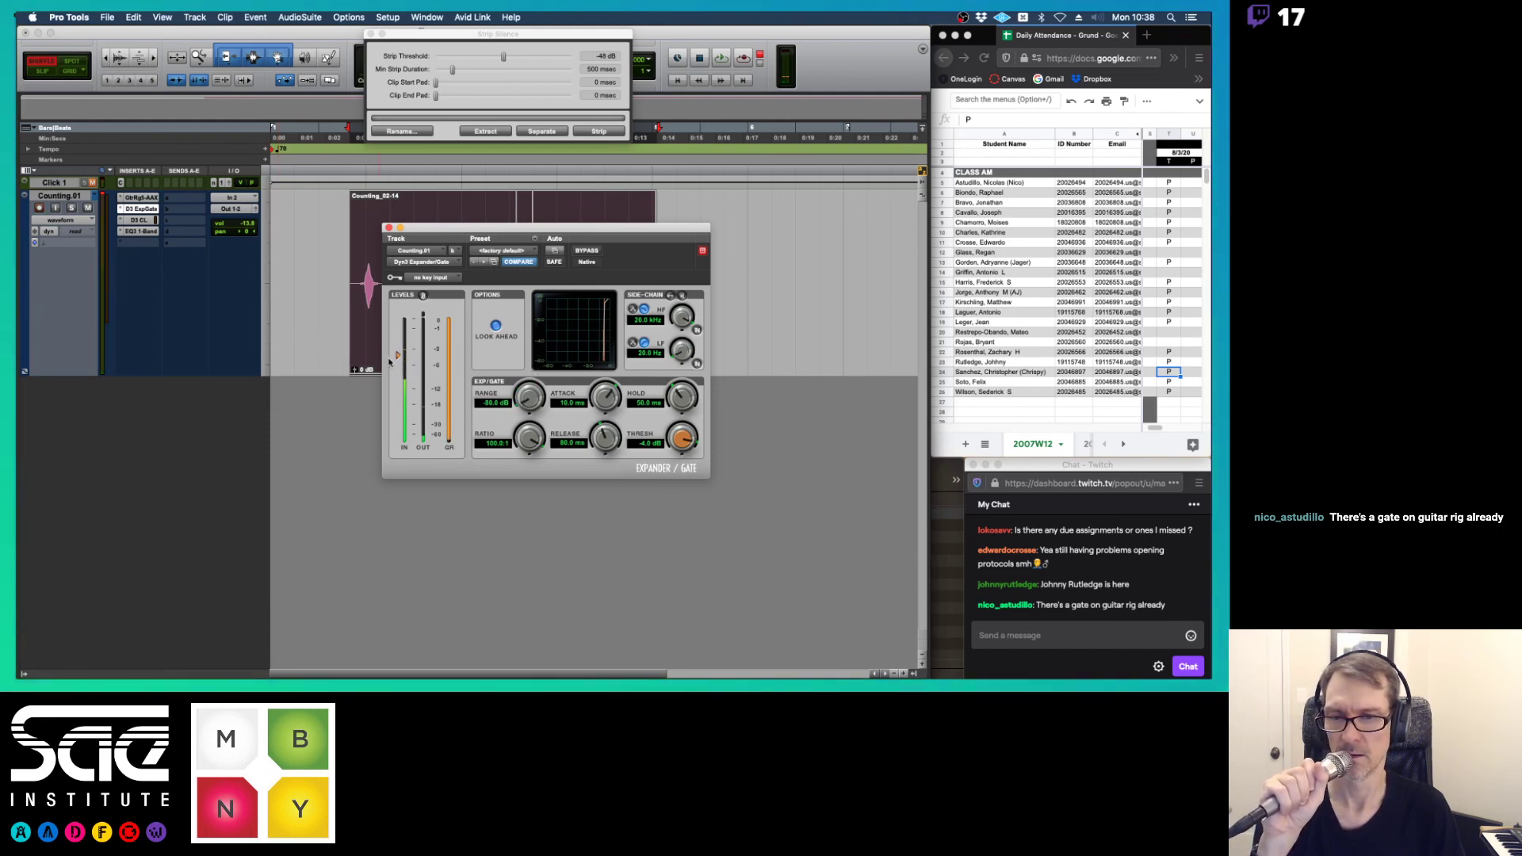
- Lower the gate's threshold further against the live microphone signal and mute Counting.01
left_click_drag(397, 358, 399, 377)
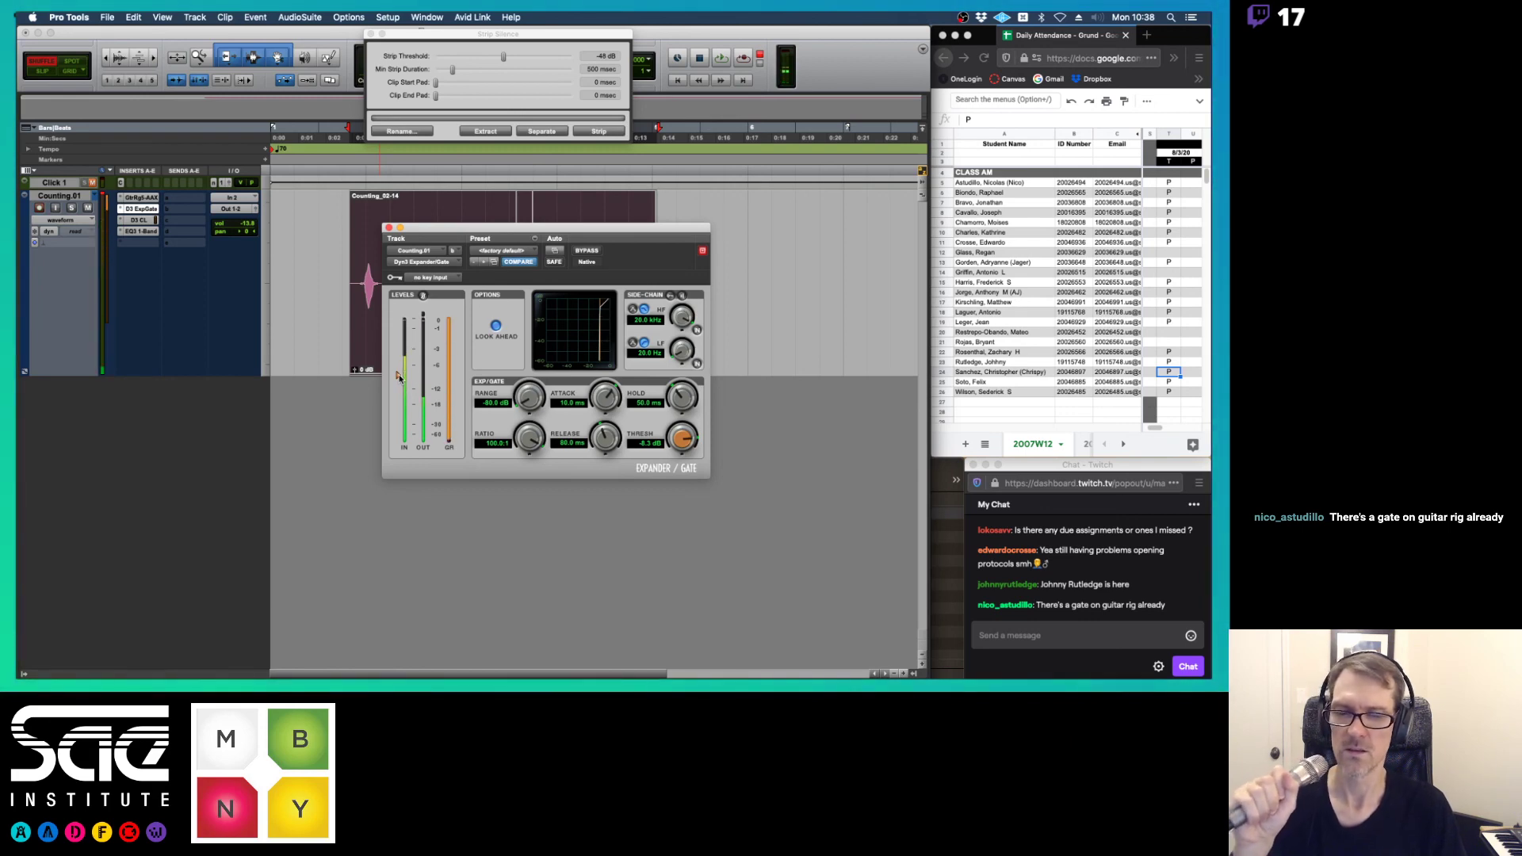
left_click(88, 207)
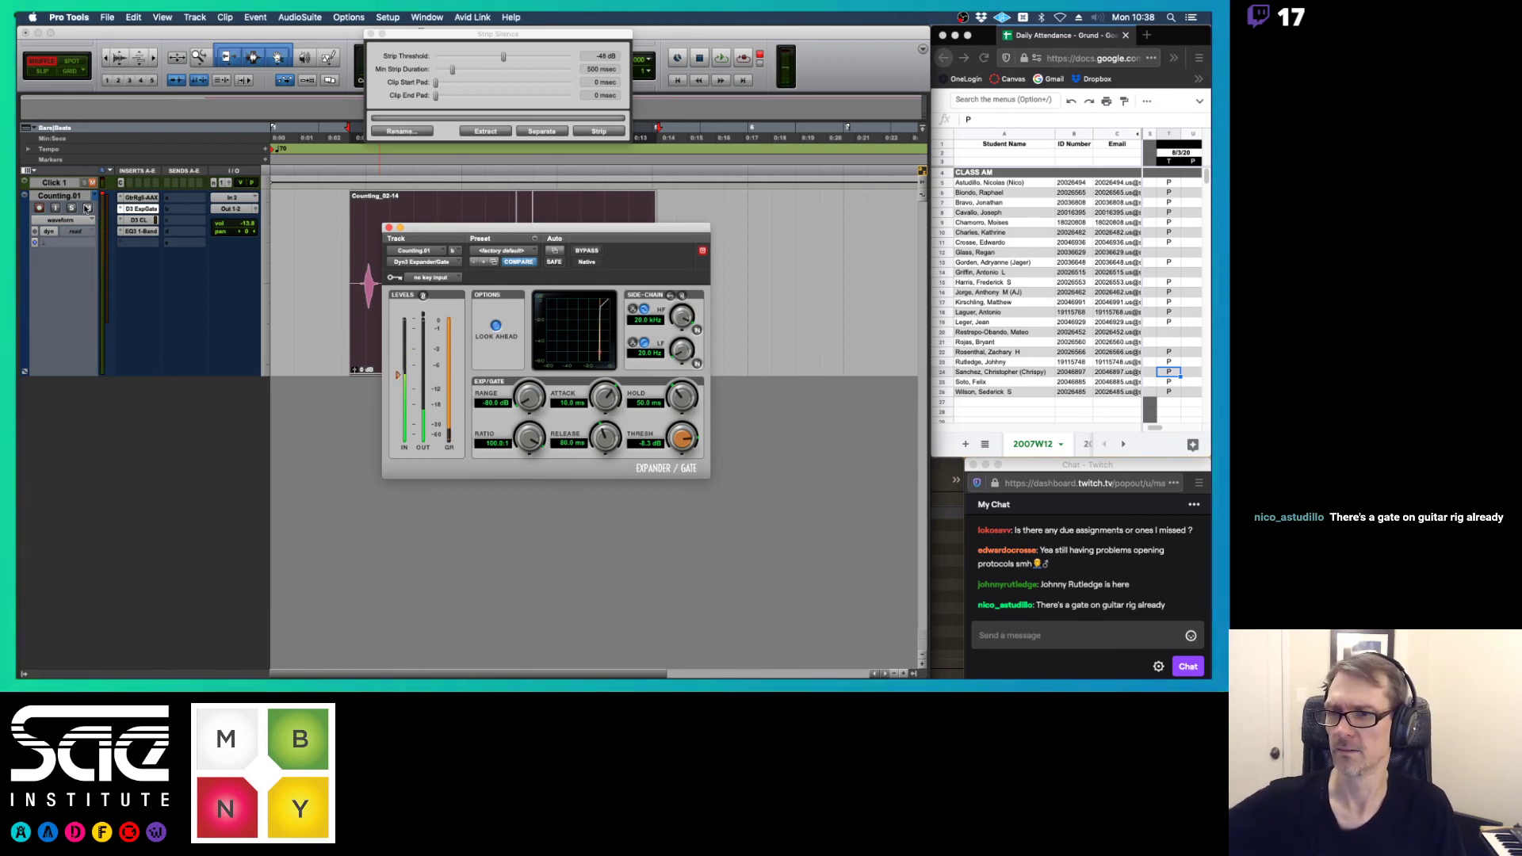
- Remove Guitar Rig and the Expander/Gate from Counting.01, and move the remaining EQ and compressor up to the first insert slots
left_click(123, 198)
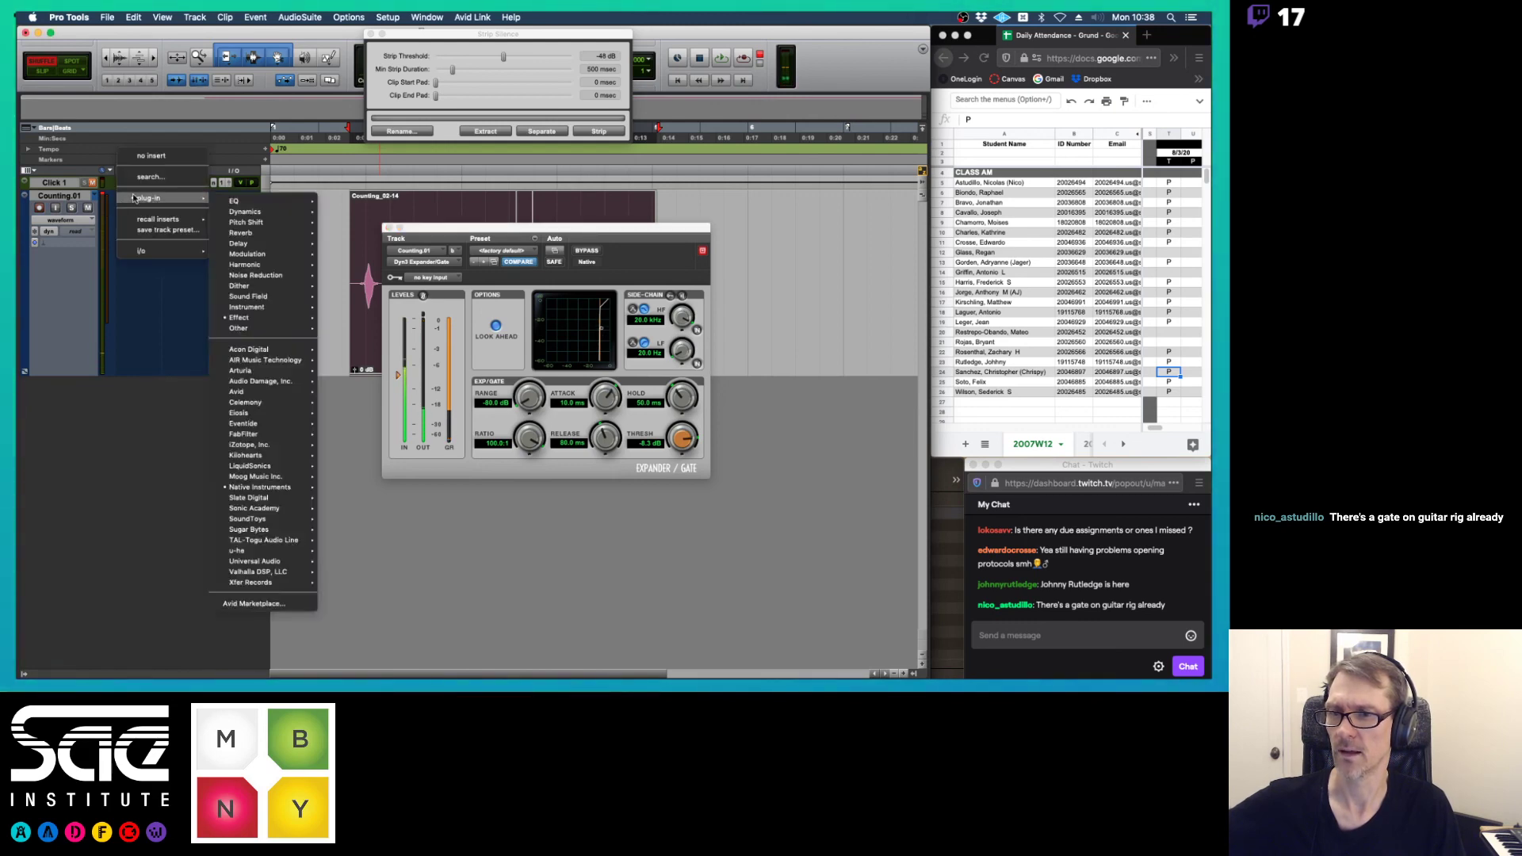
left_click(222, 198)
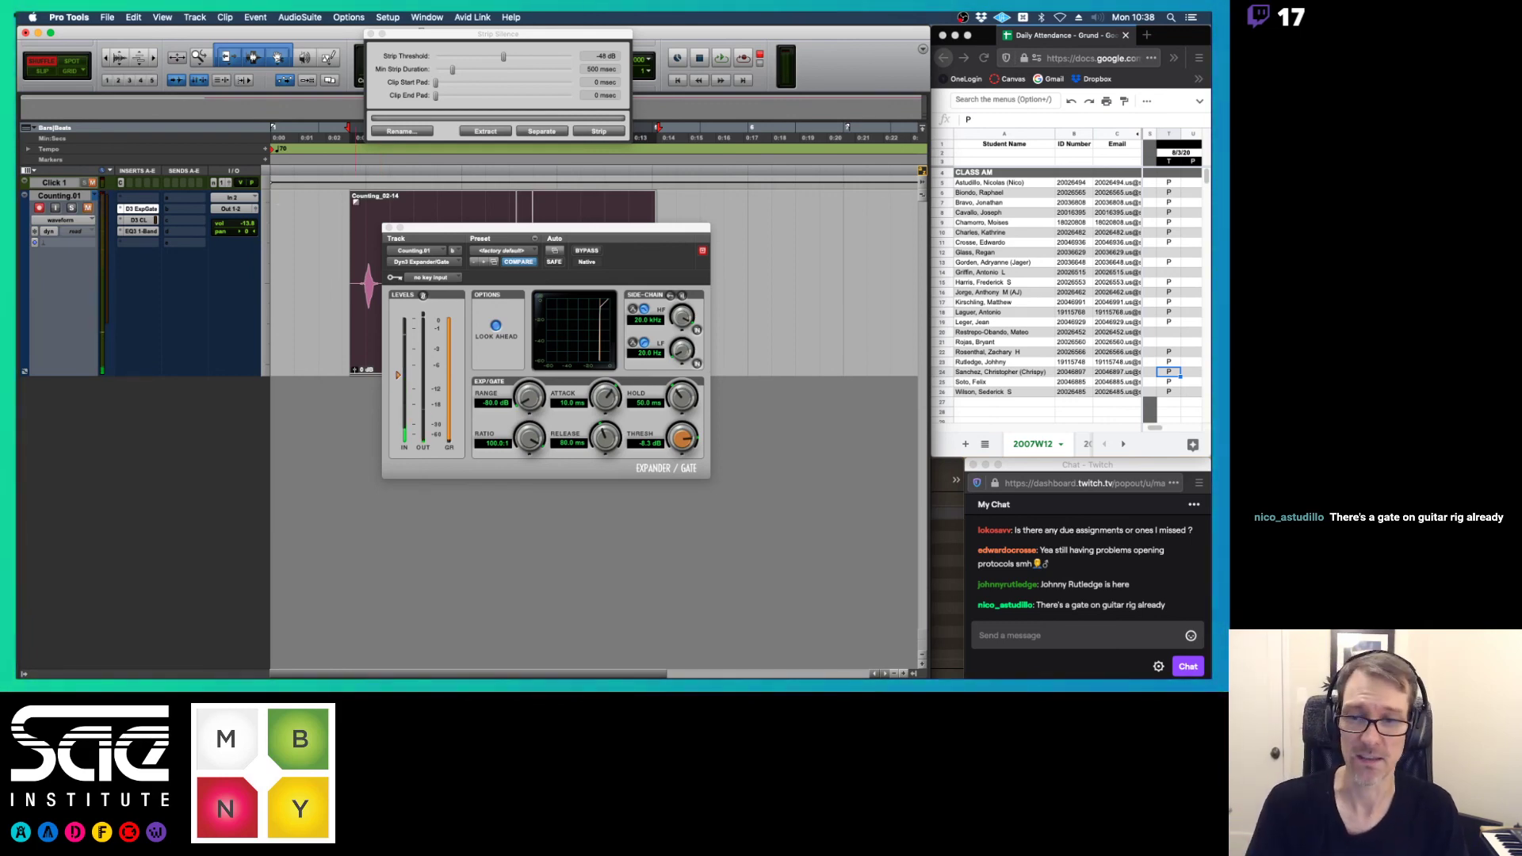
left_click(388, 227)
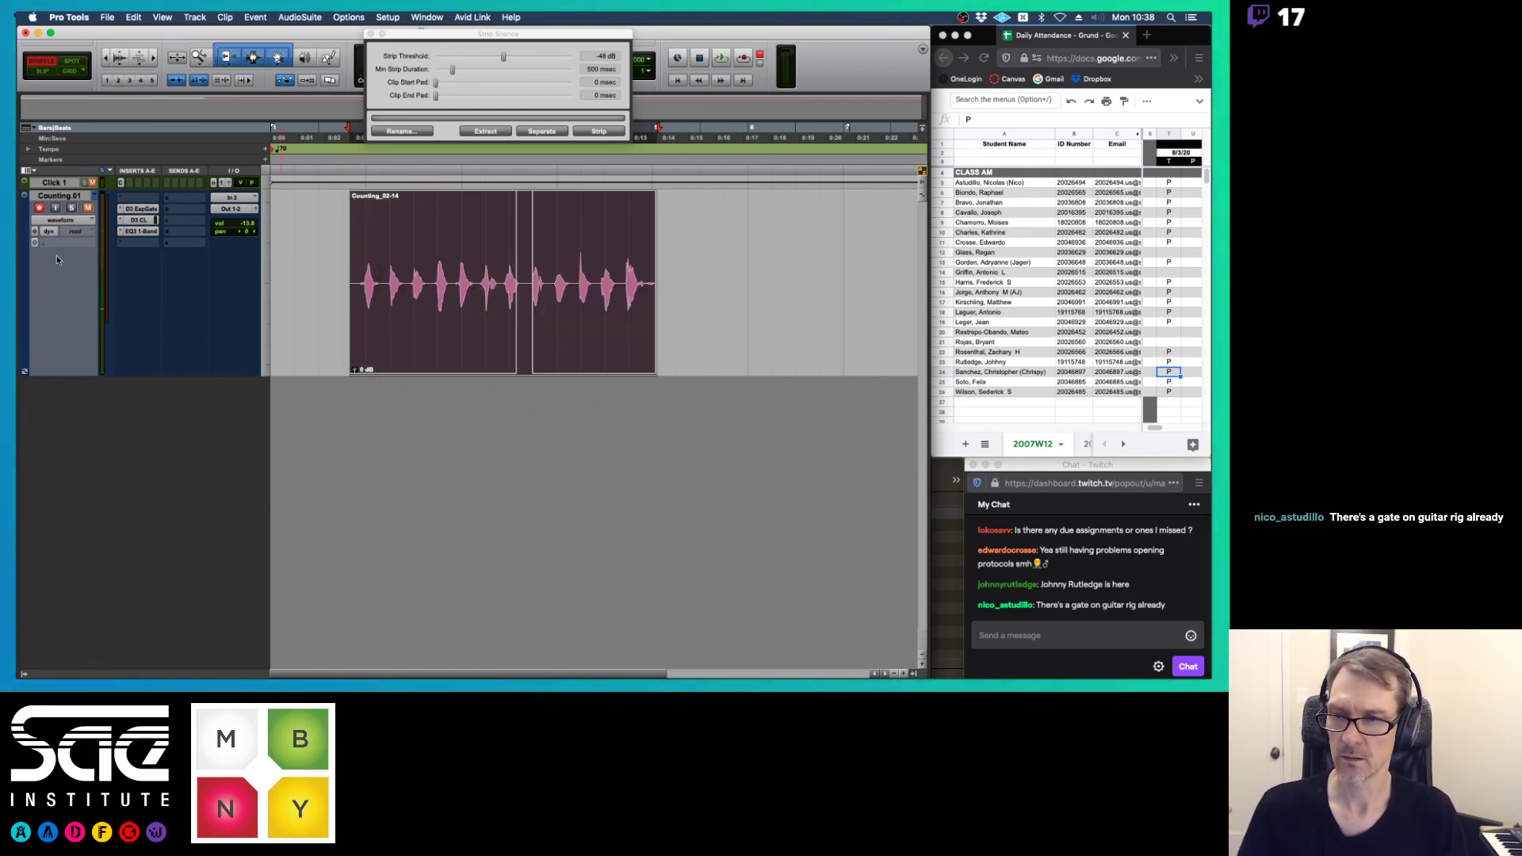
left_click(121, 209)
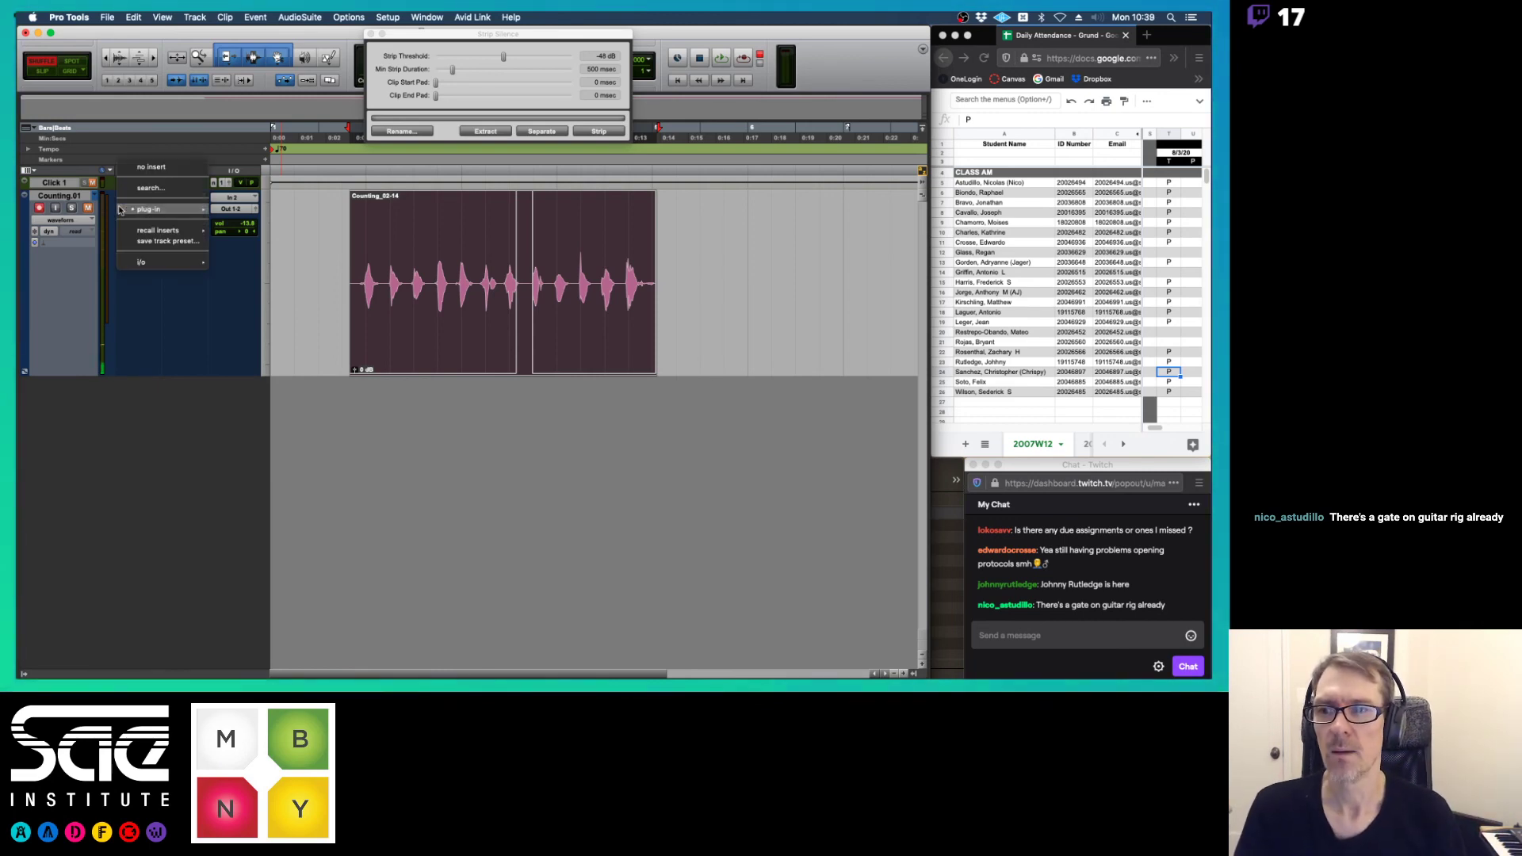
left_click(163, 169)
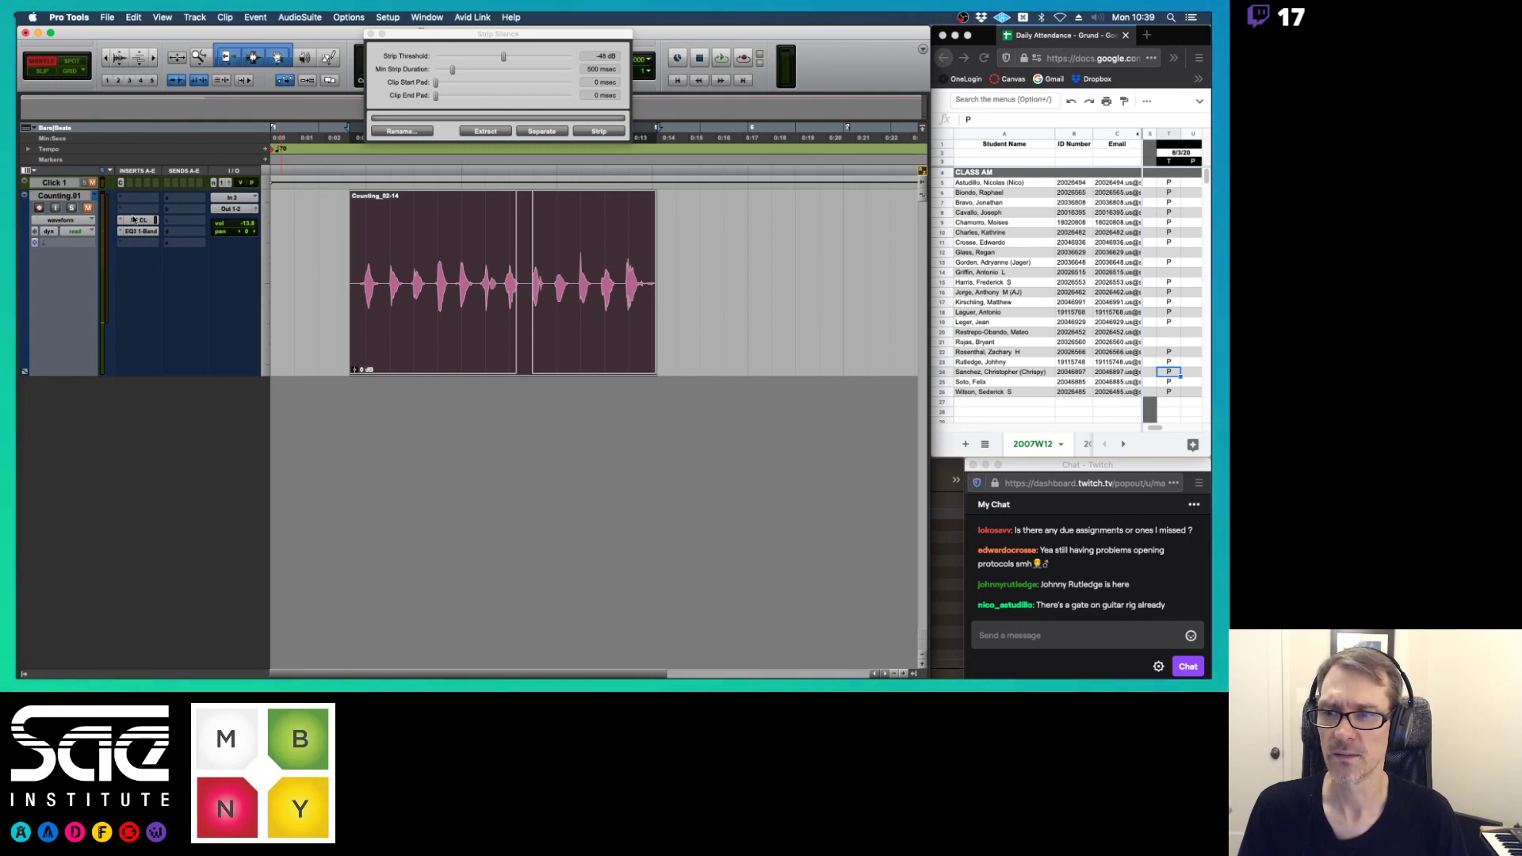
left_click_drag(134, 219, 140, 198)
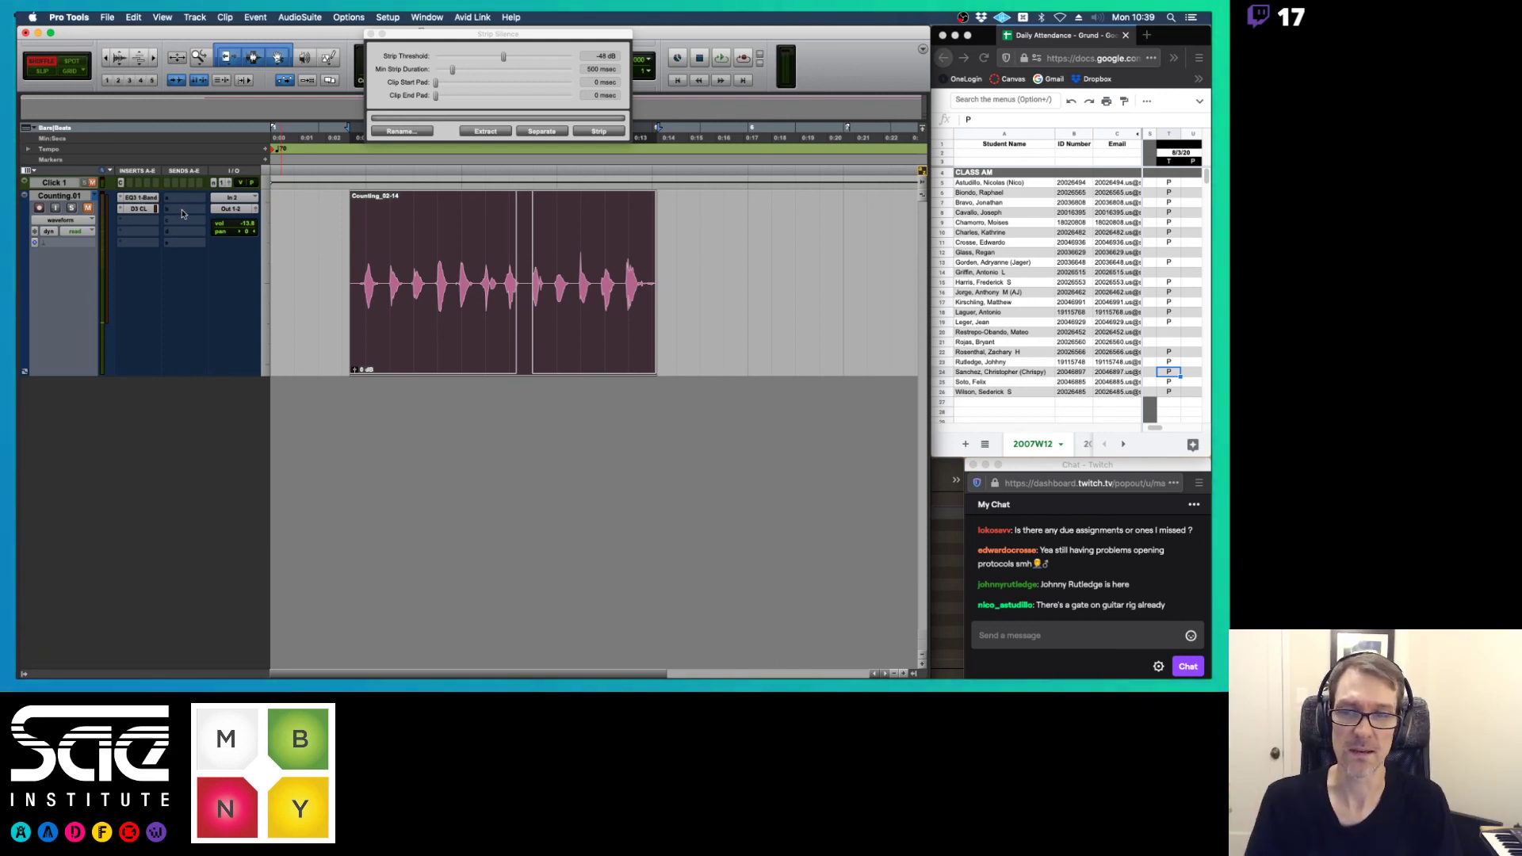
- Enlarge the Counting_02-14 waveform horizontally, and close and reopen the Strip Silence window
key("super+bracketright")
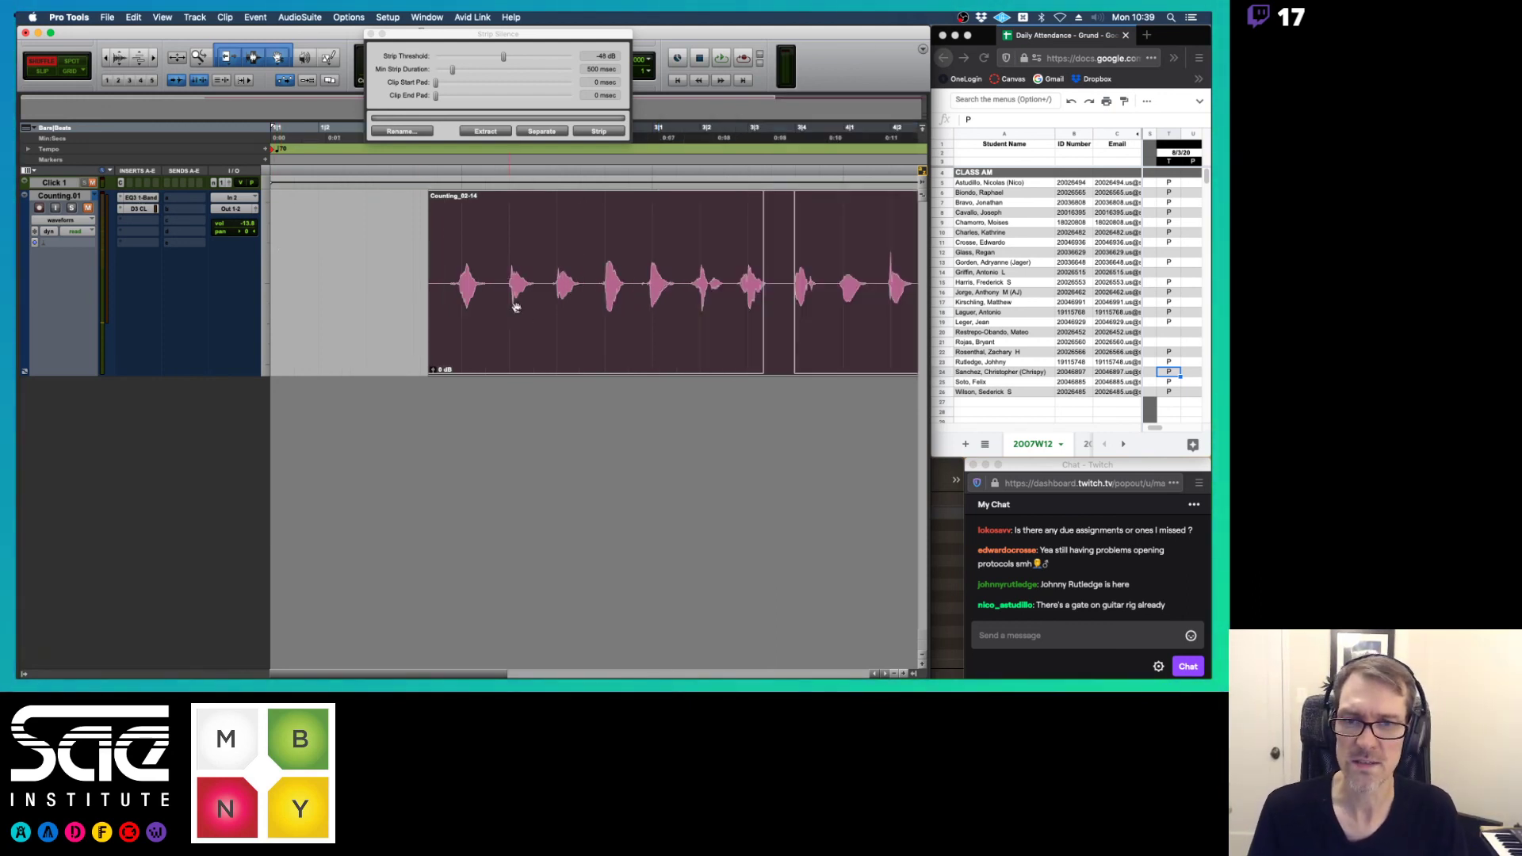
left_click(371, 34)
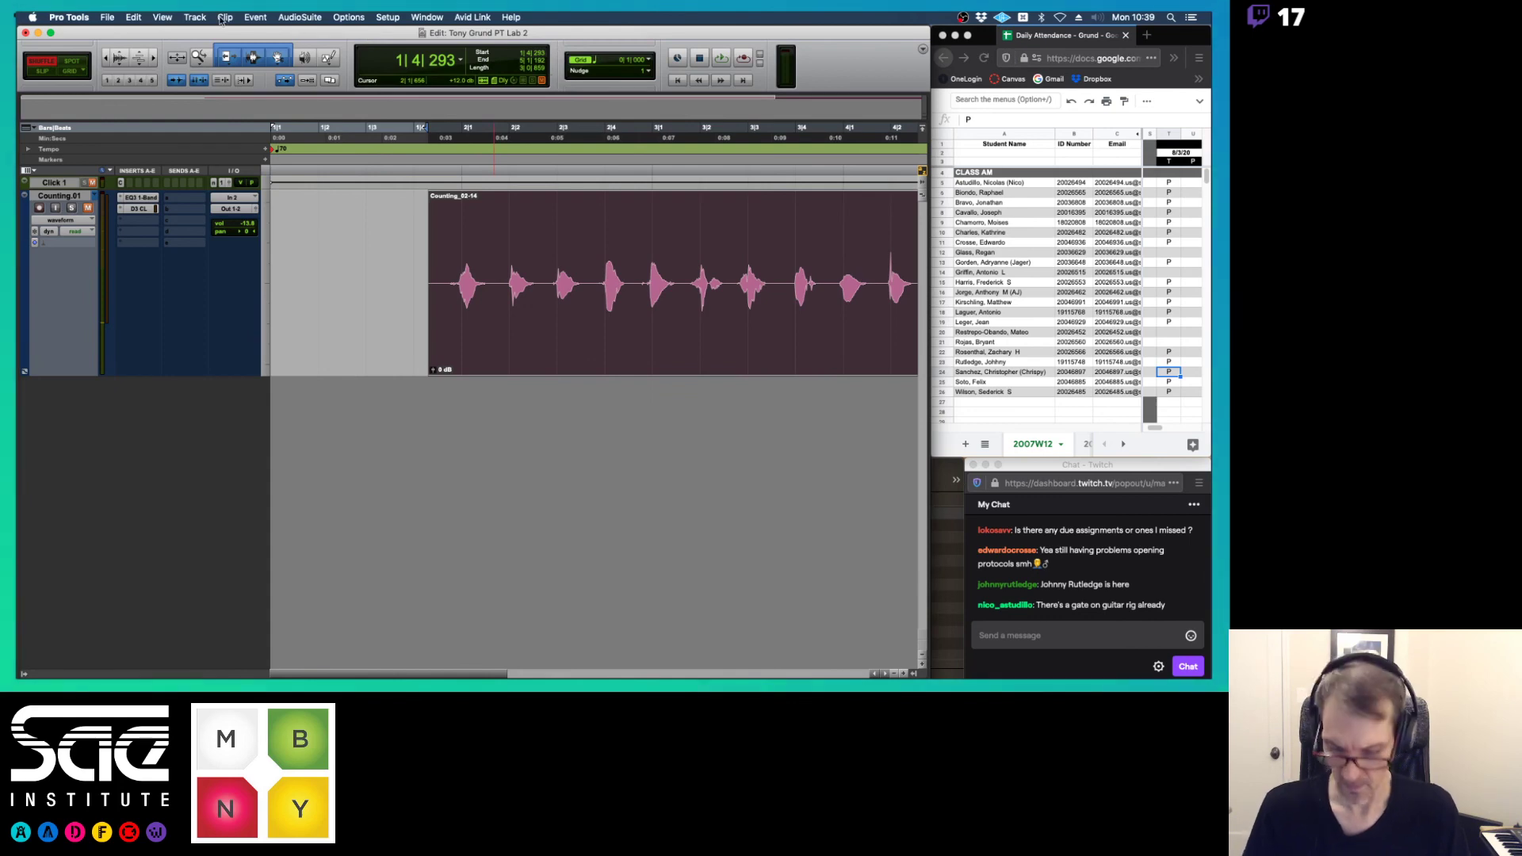
key("super+u")
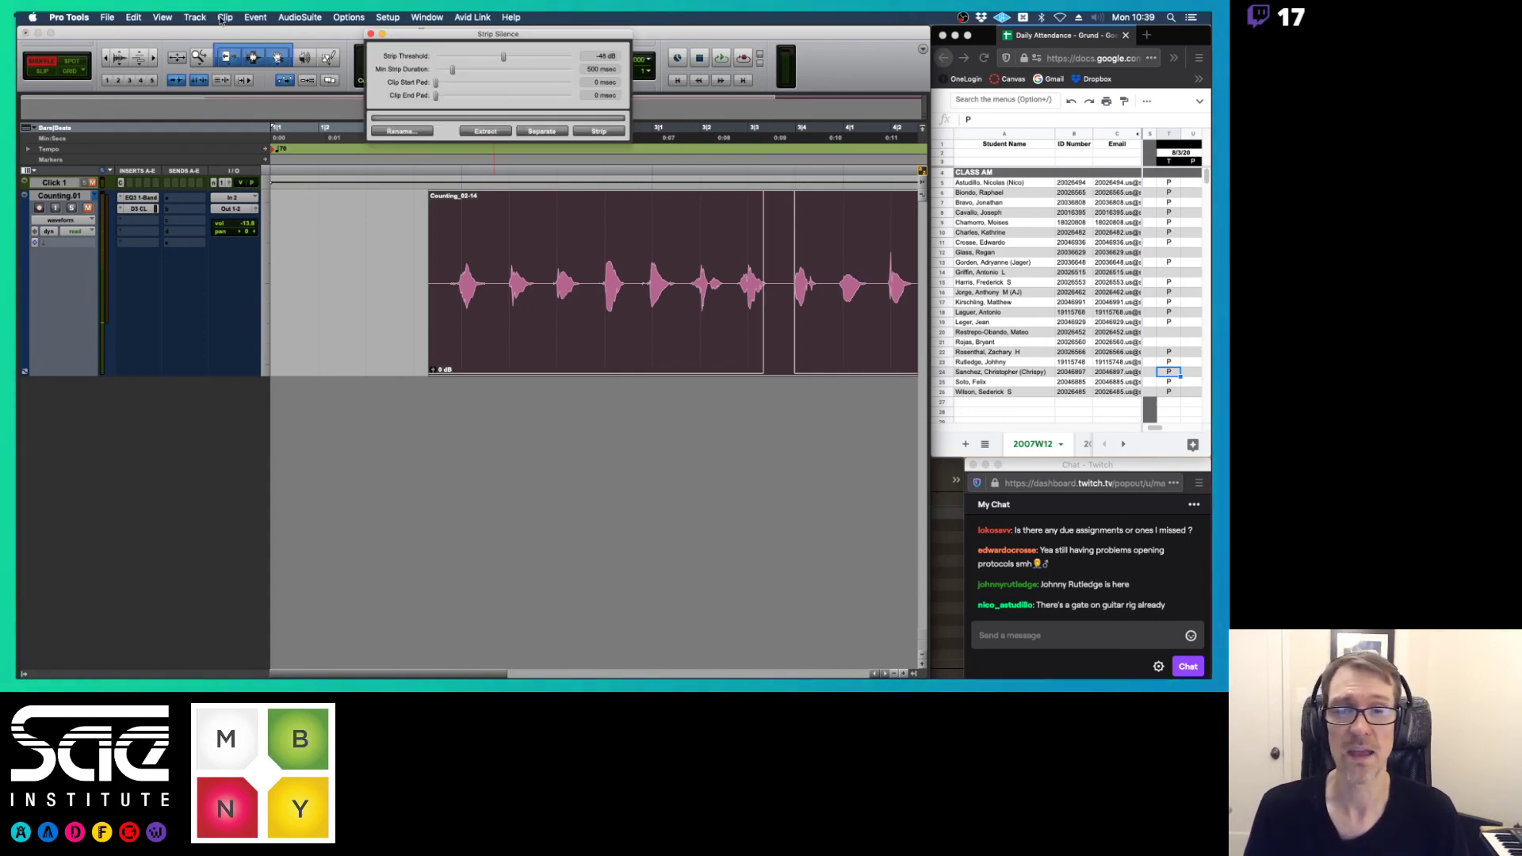
- Switch to the Preview notes, review the Strip Silence and gate control pages, and return to Pro Tools
key("super+Tab")
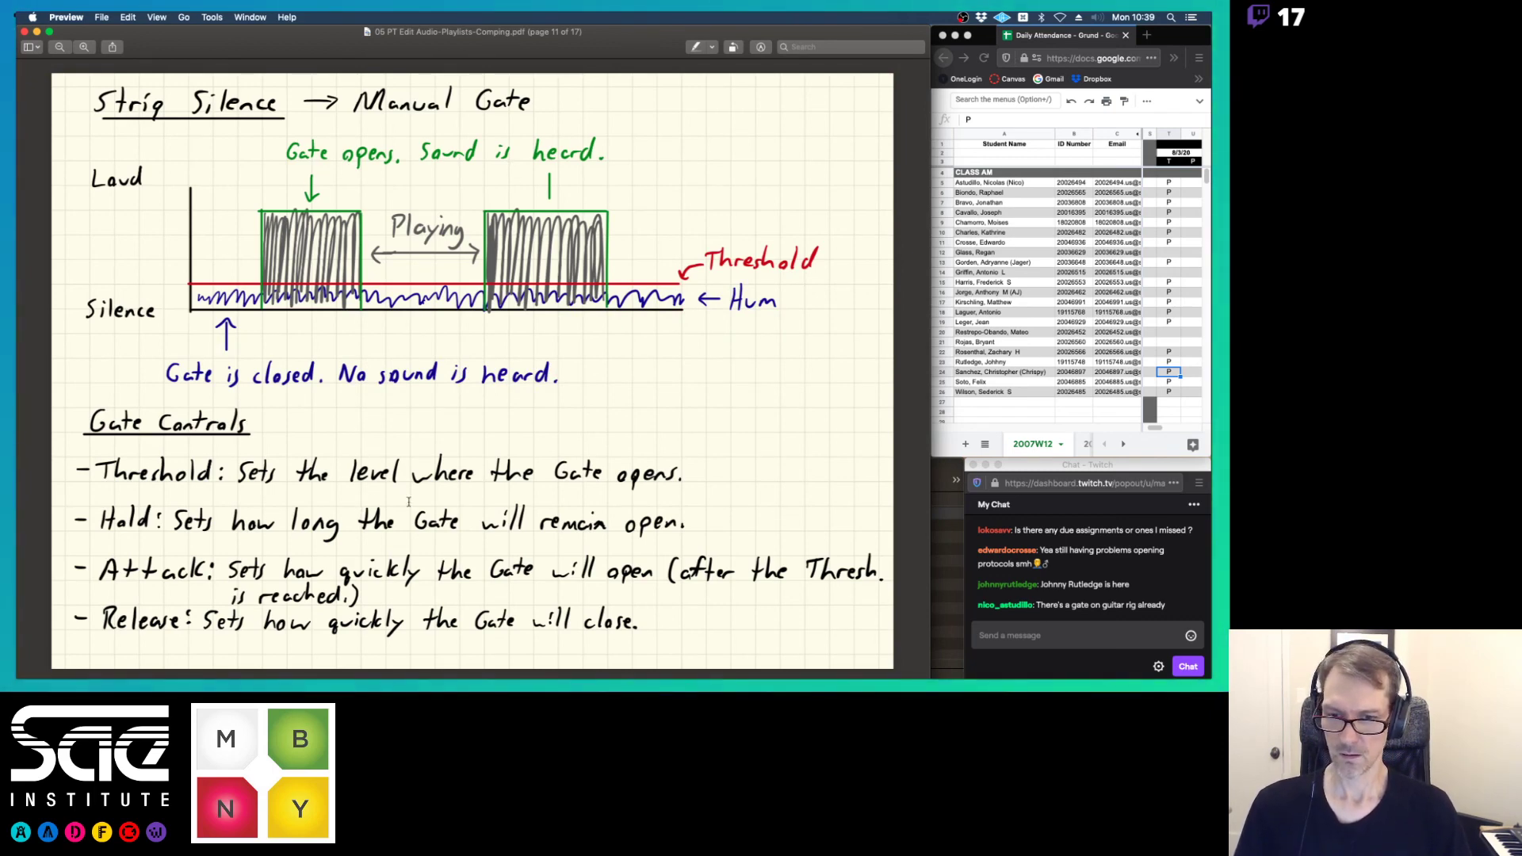
key("Down")
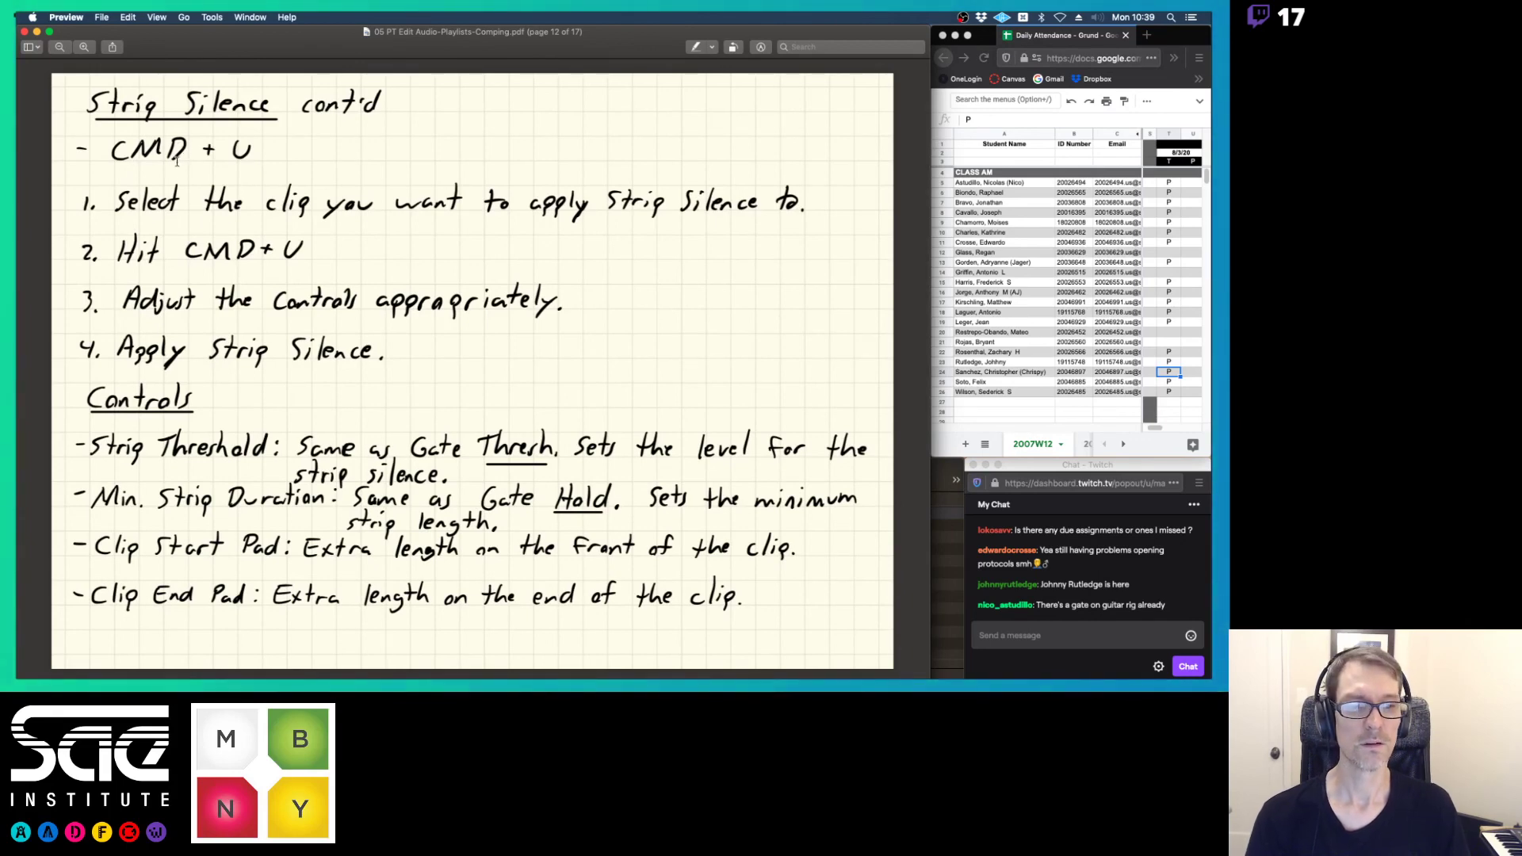
key("Up")
key("super+Tab")
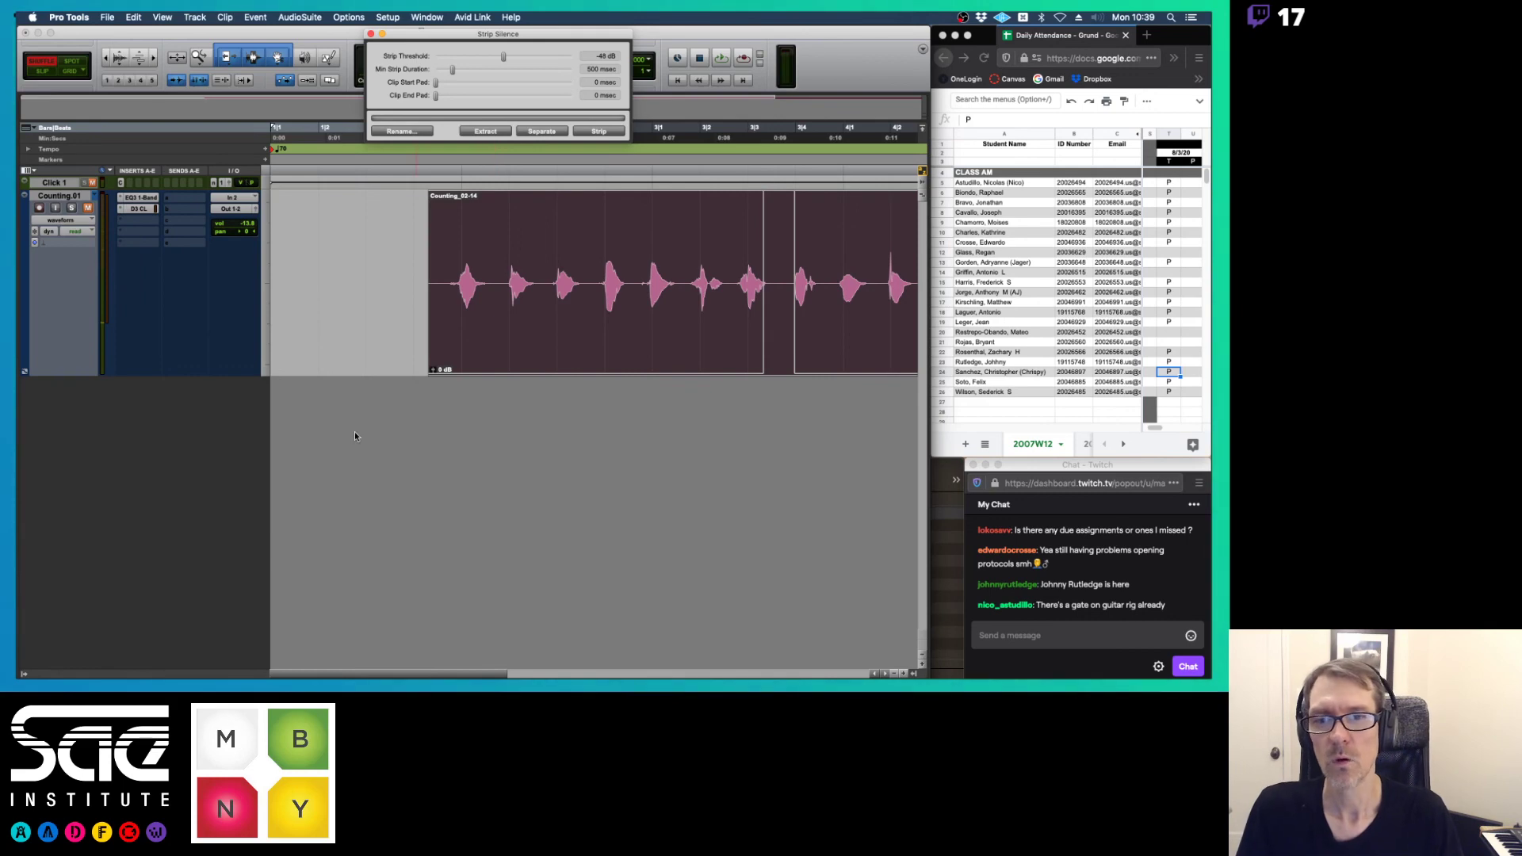
- Select the whole Counting_02-14 clip and set Strip Silence to a -20 dB threshold and 234 msec minimum strip duration
scroll(614, 260, "right", 5)
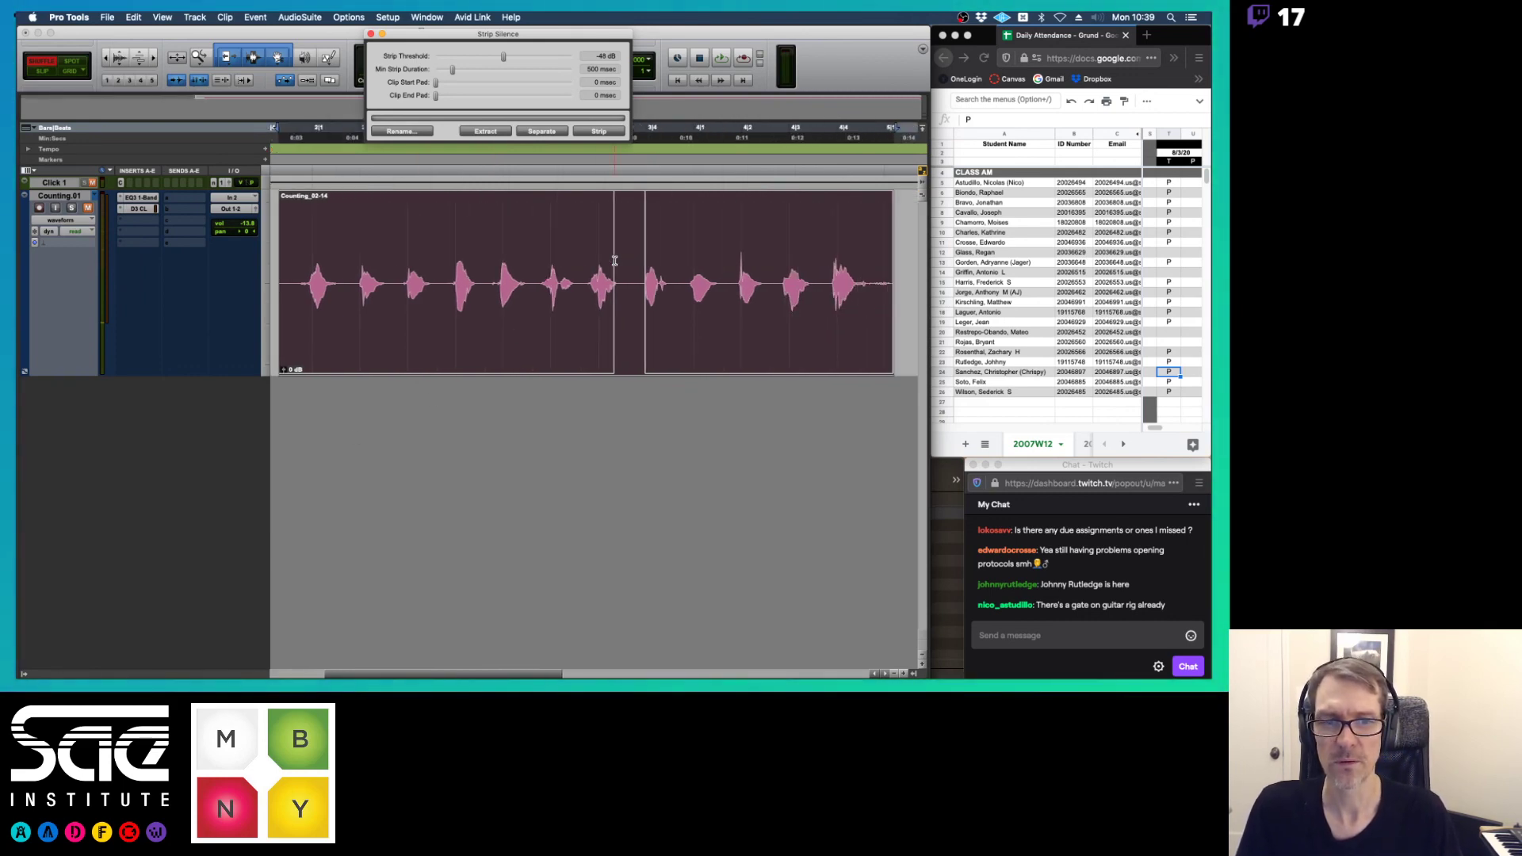
double_click(546, 216)
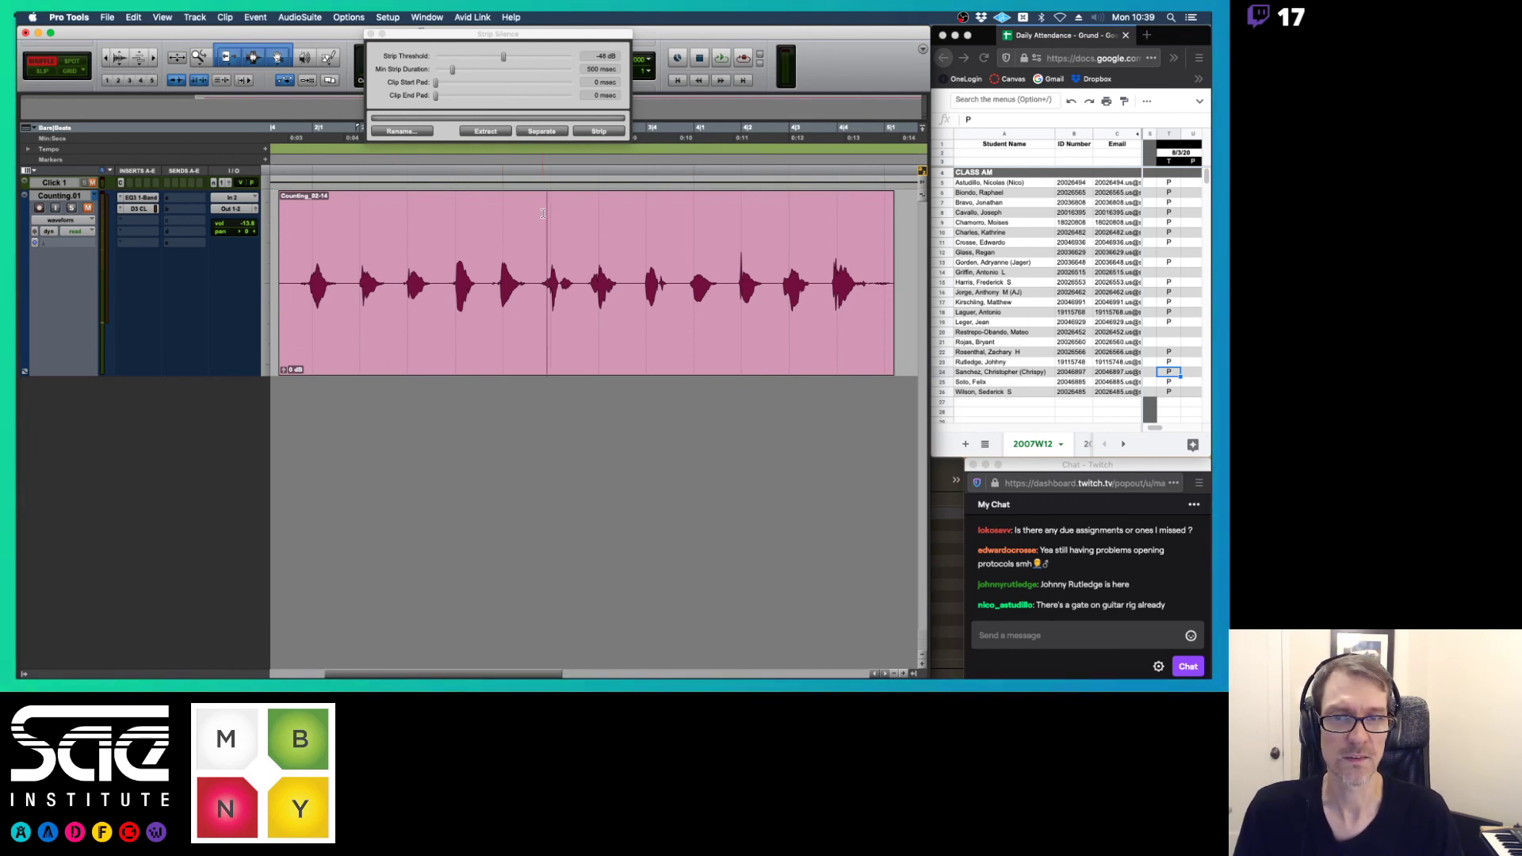
left_click(571, 336)
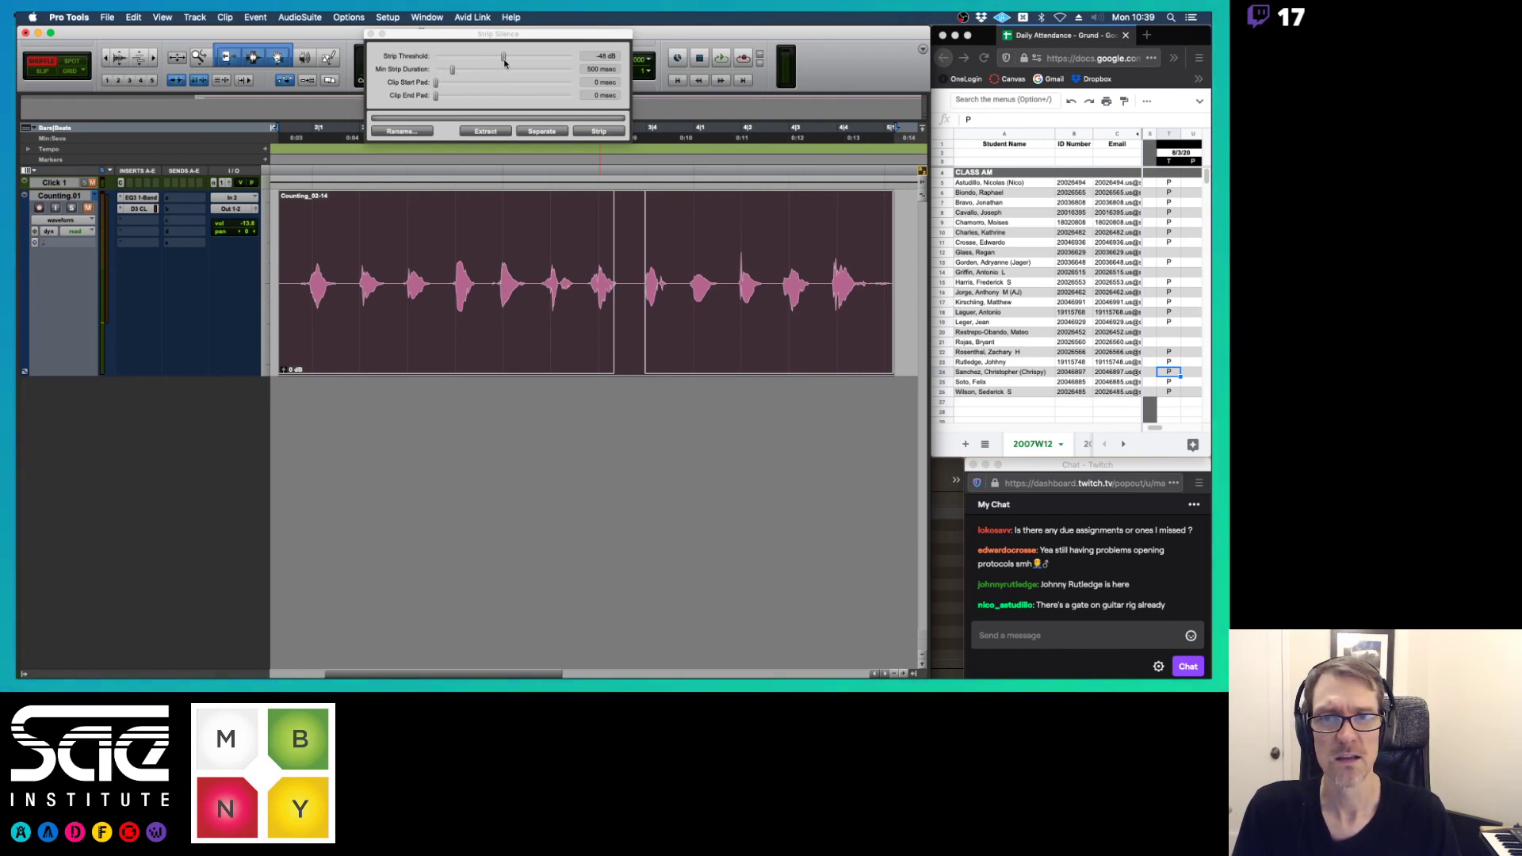
left_click_drag(504, 57, 546, 66)
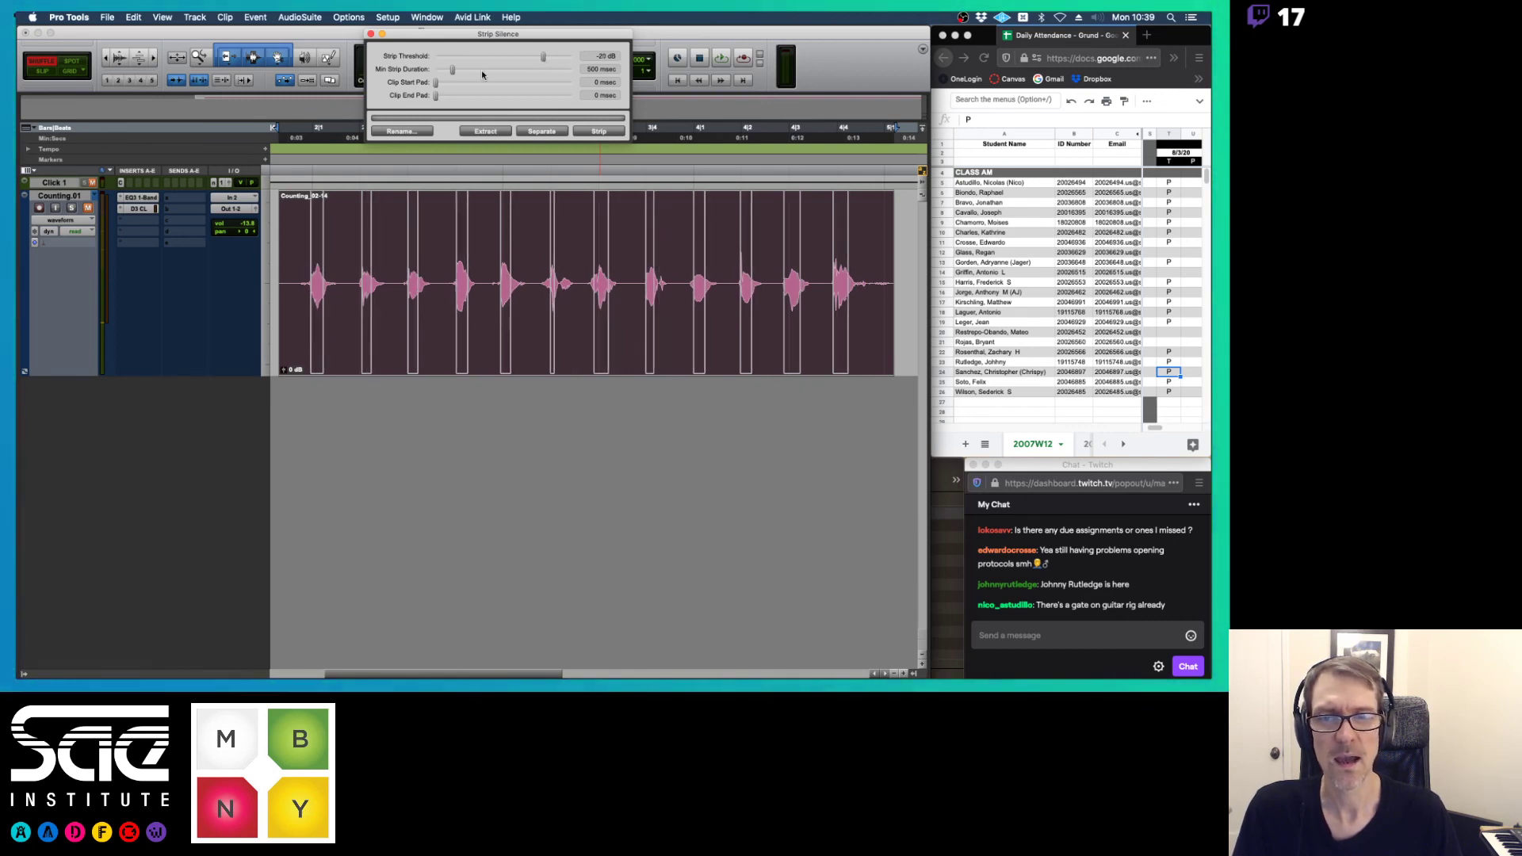
left_click_drag(452, 71, 442, 71)
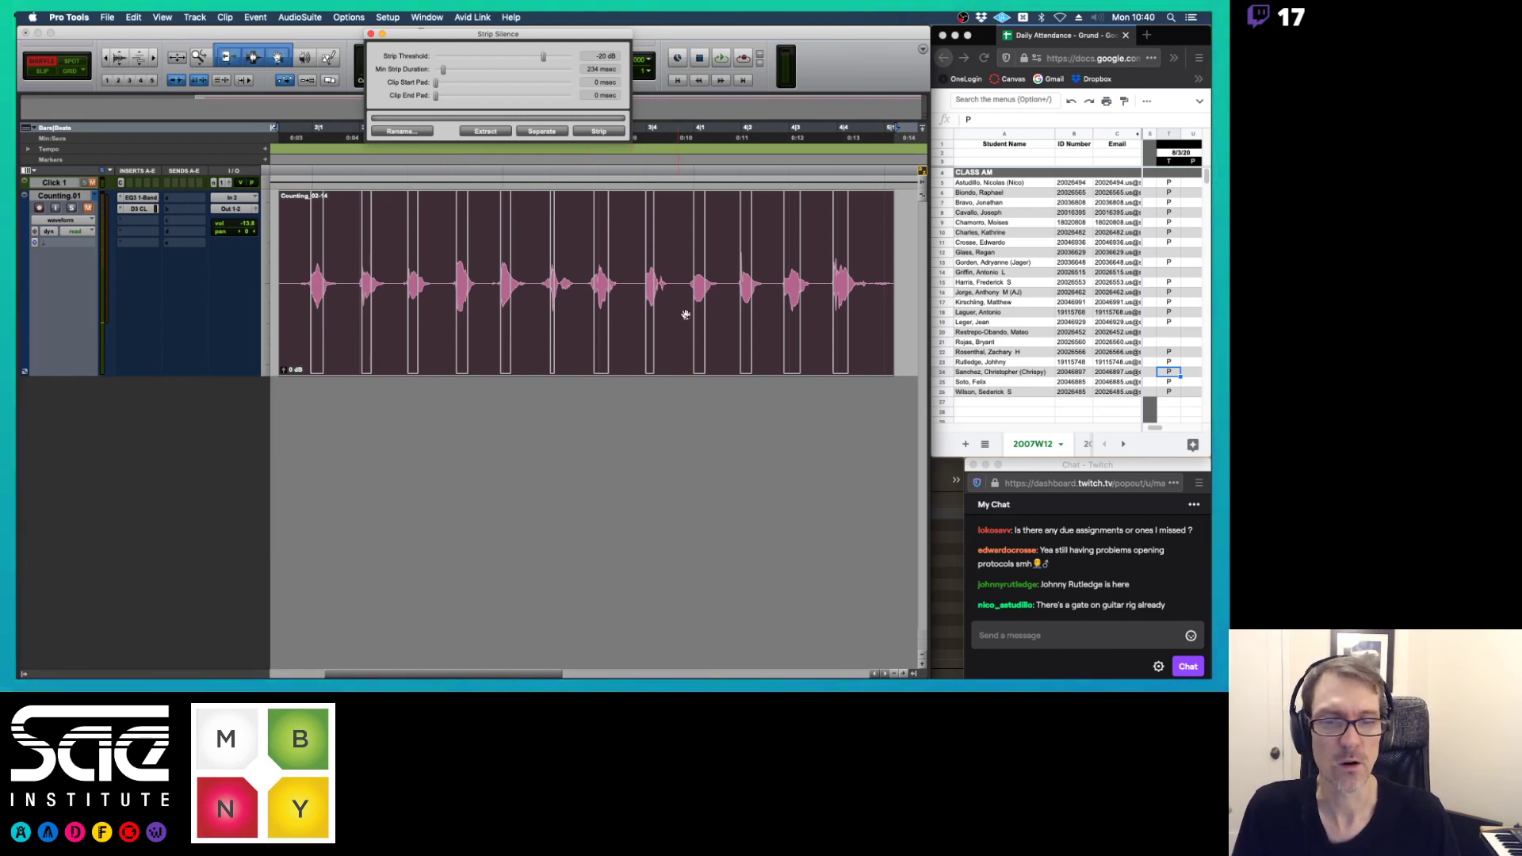
- Strip the silence from Counting_02-14 without any pads and play the resulting clips from before the first count
left_click(599, 131)
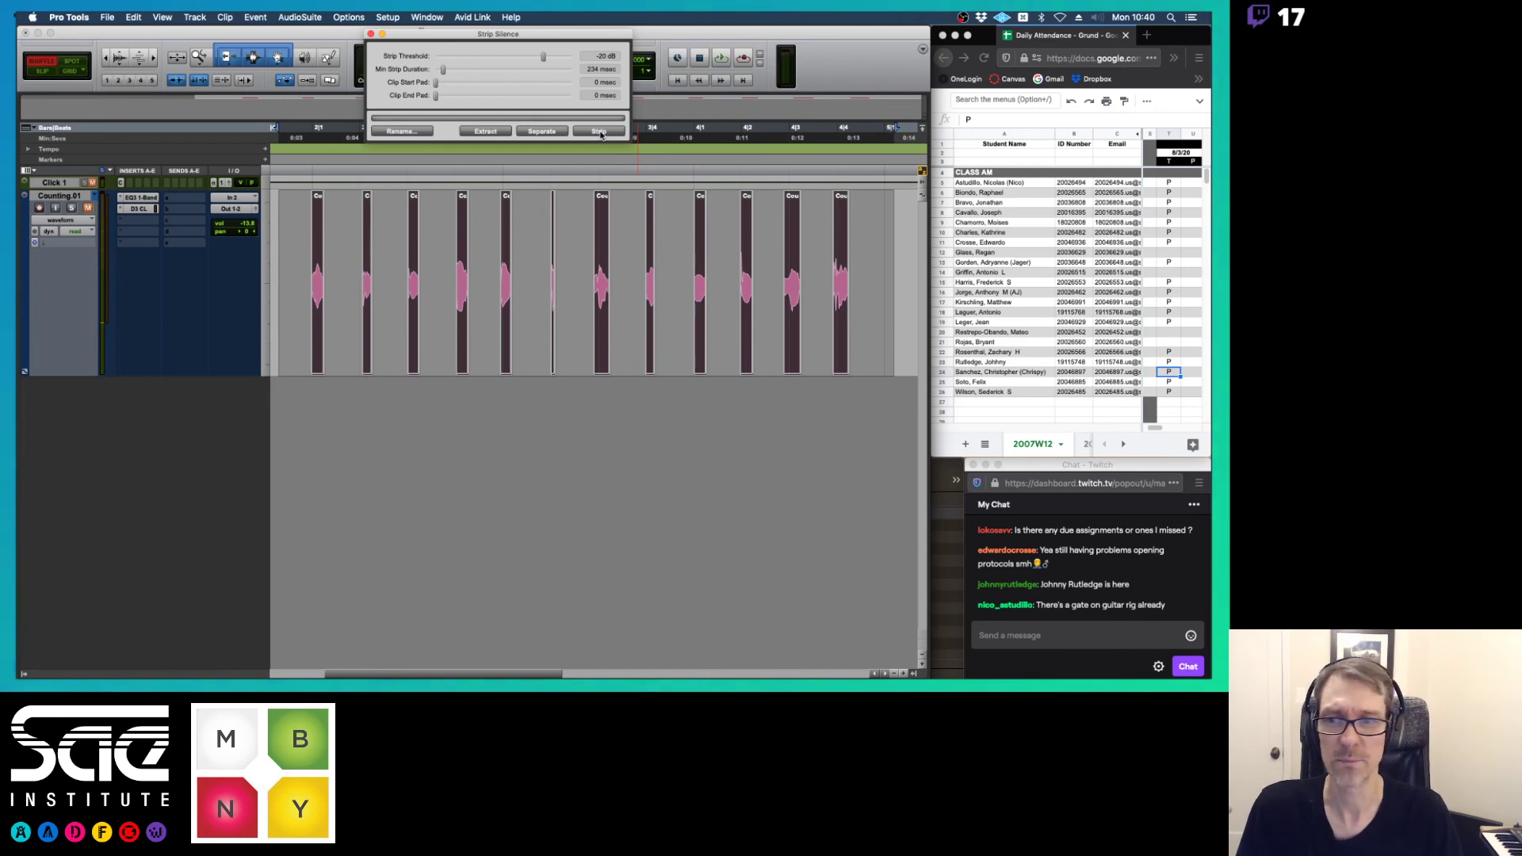
left_click(299, 235)
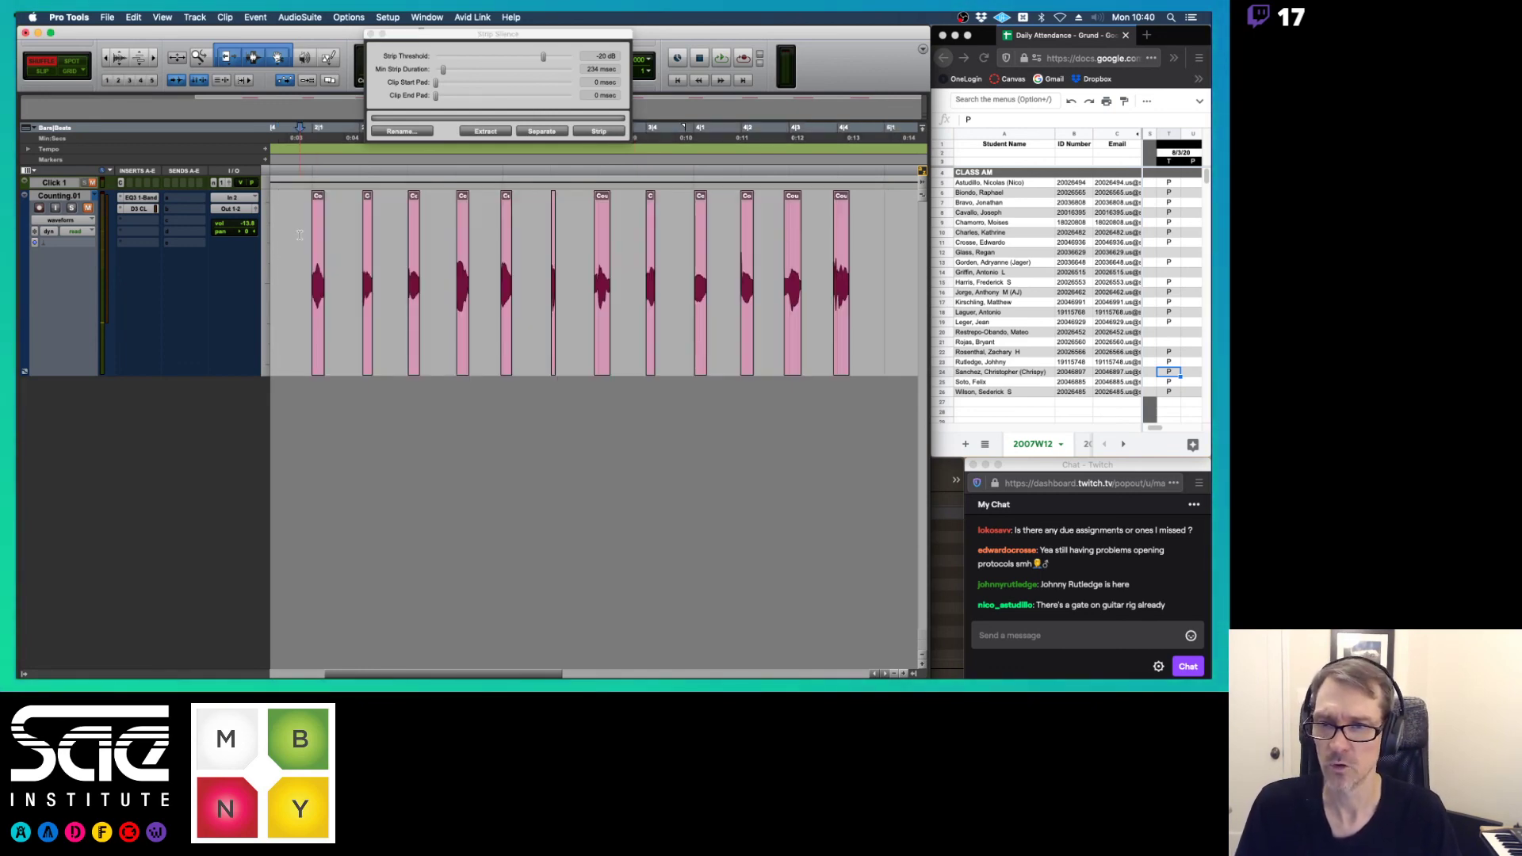
key("space")
key("space")
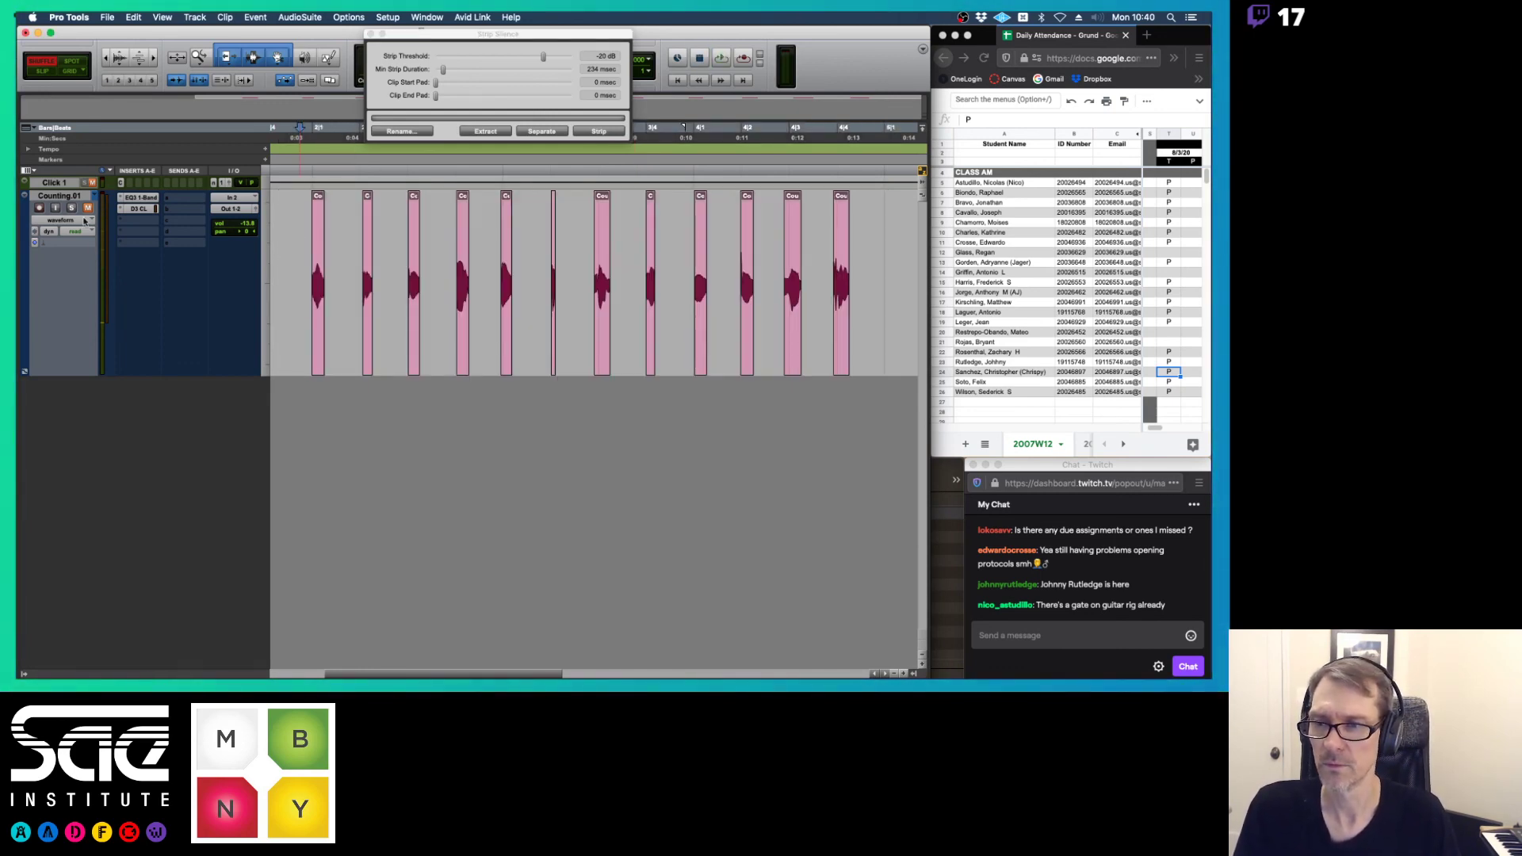
key("space")
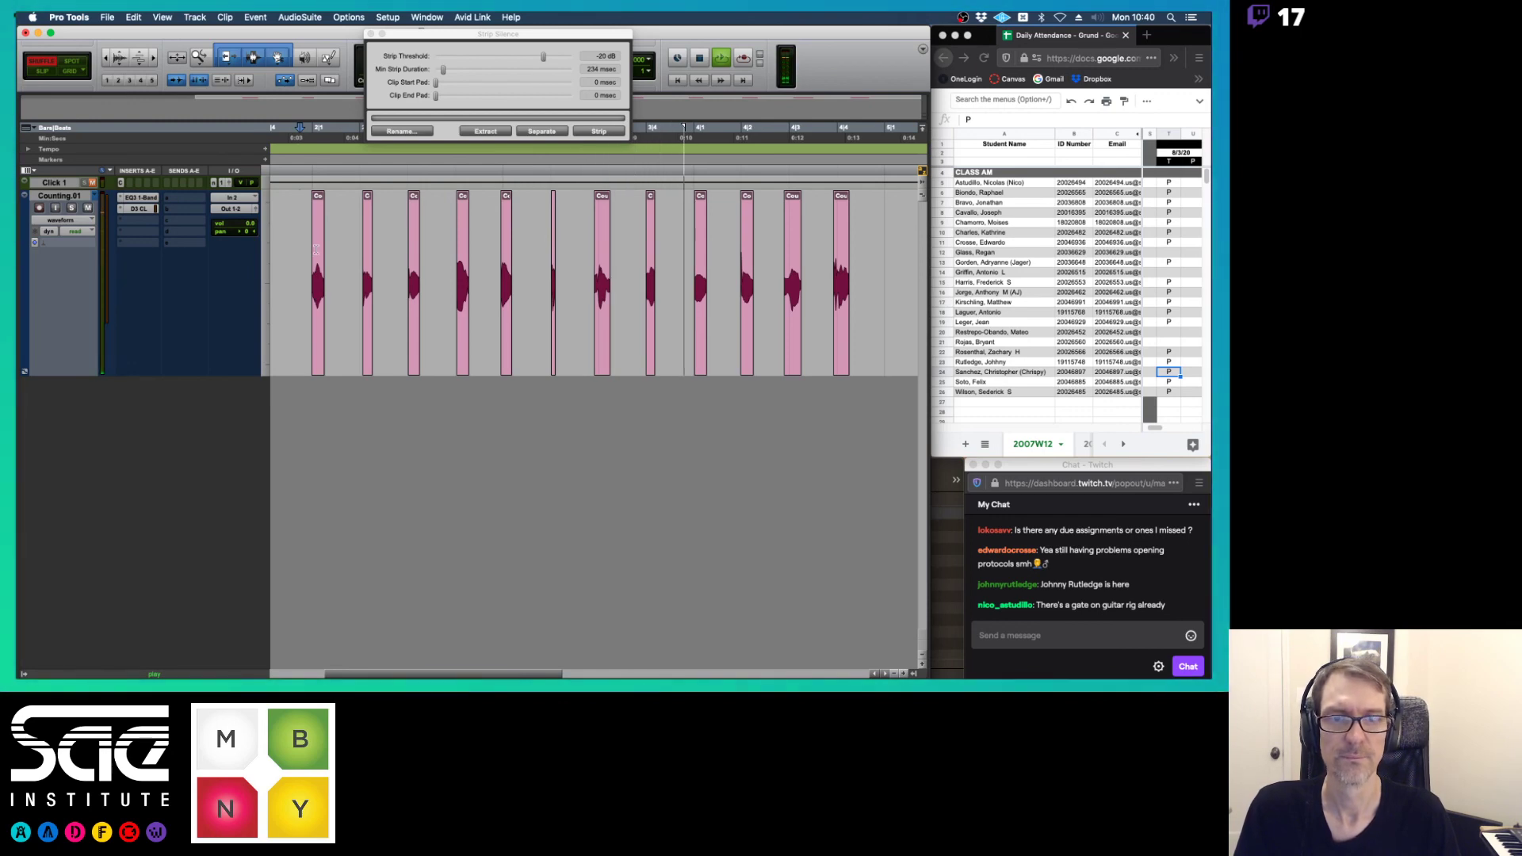
key("space")
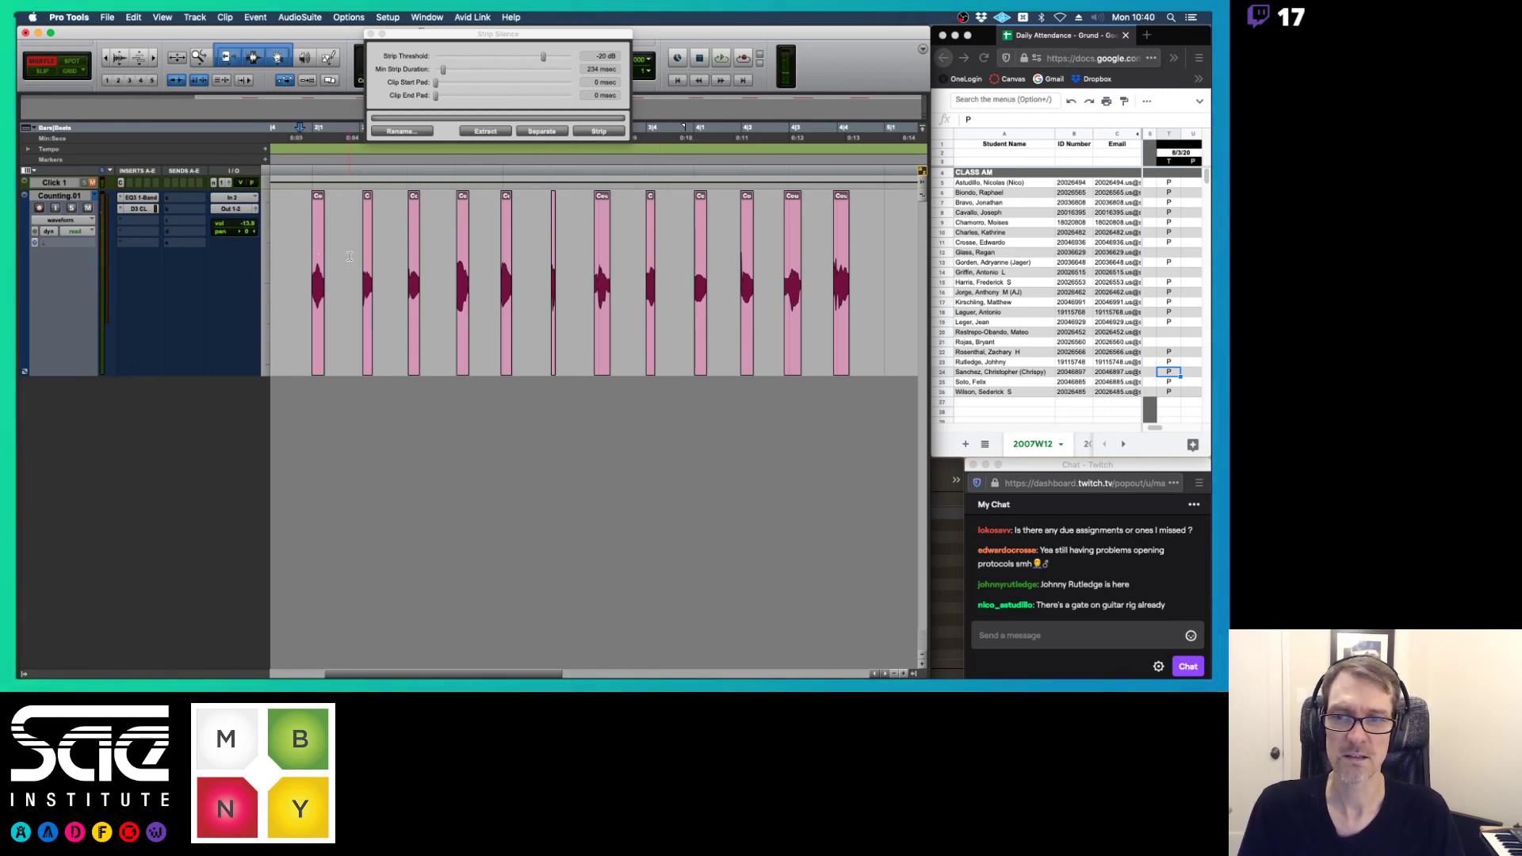
- Undo the strip on Counting_02-14 and reset the Counting.01 track volume to 0.0 dB
key("super+z")
left_click(248, 224, "alt")
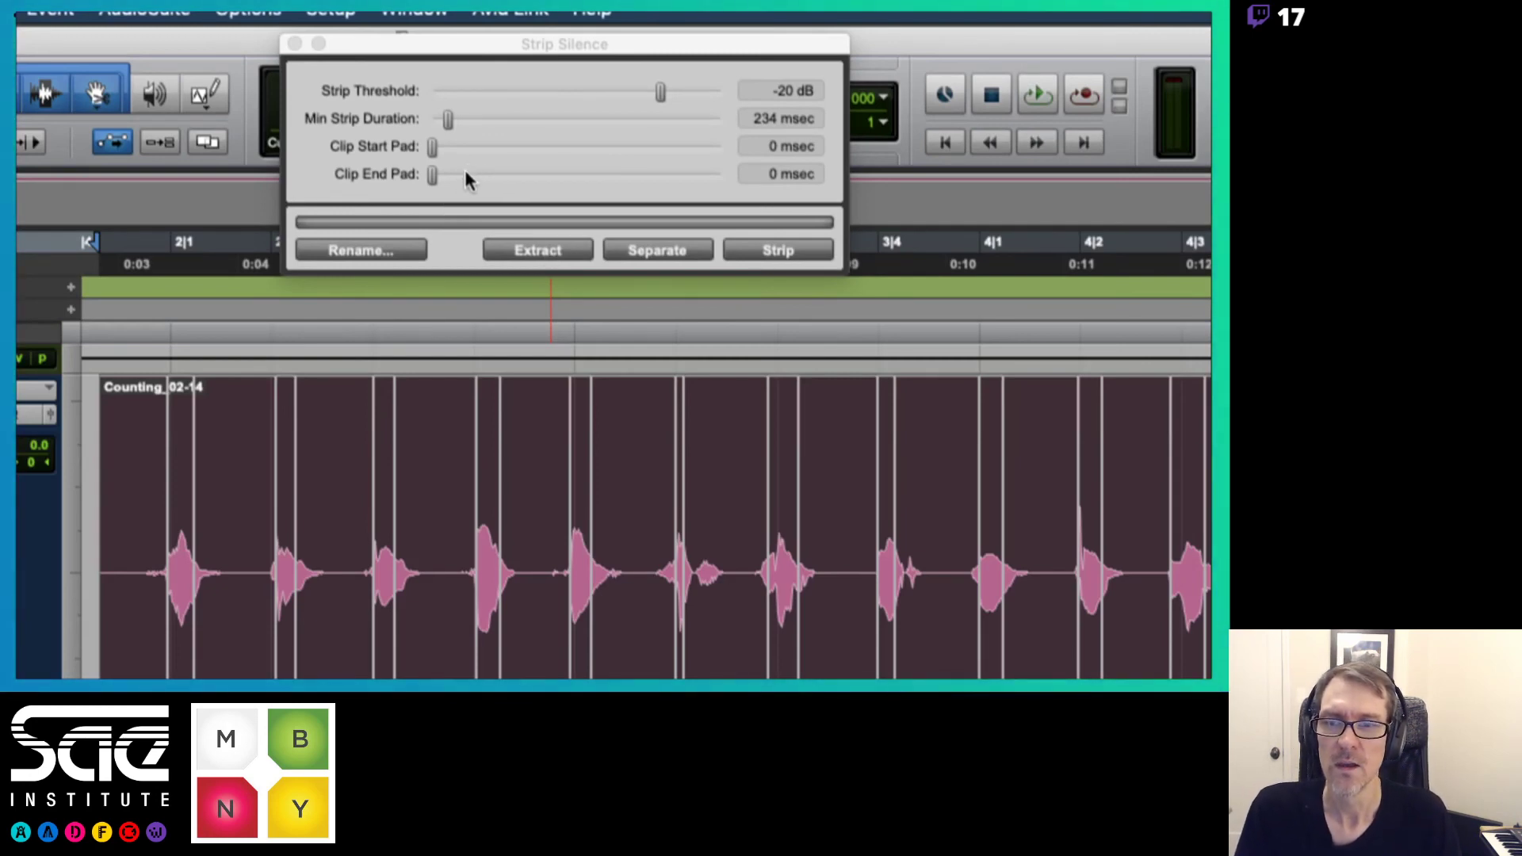
- Strip the silence from Counting_02-14 with a 106 msec clip start pad and a 212 msec clip end pad
left_click(432, 172)
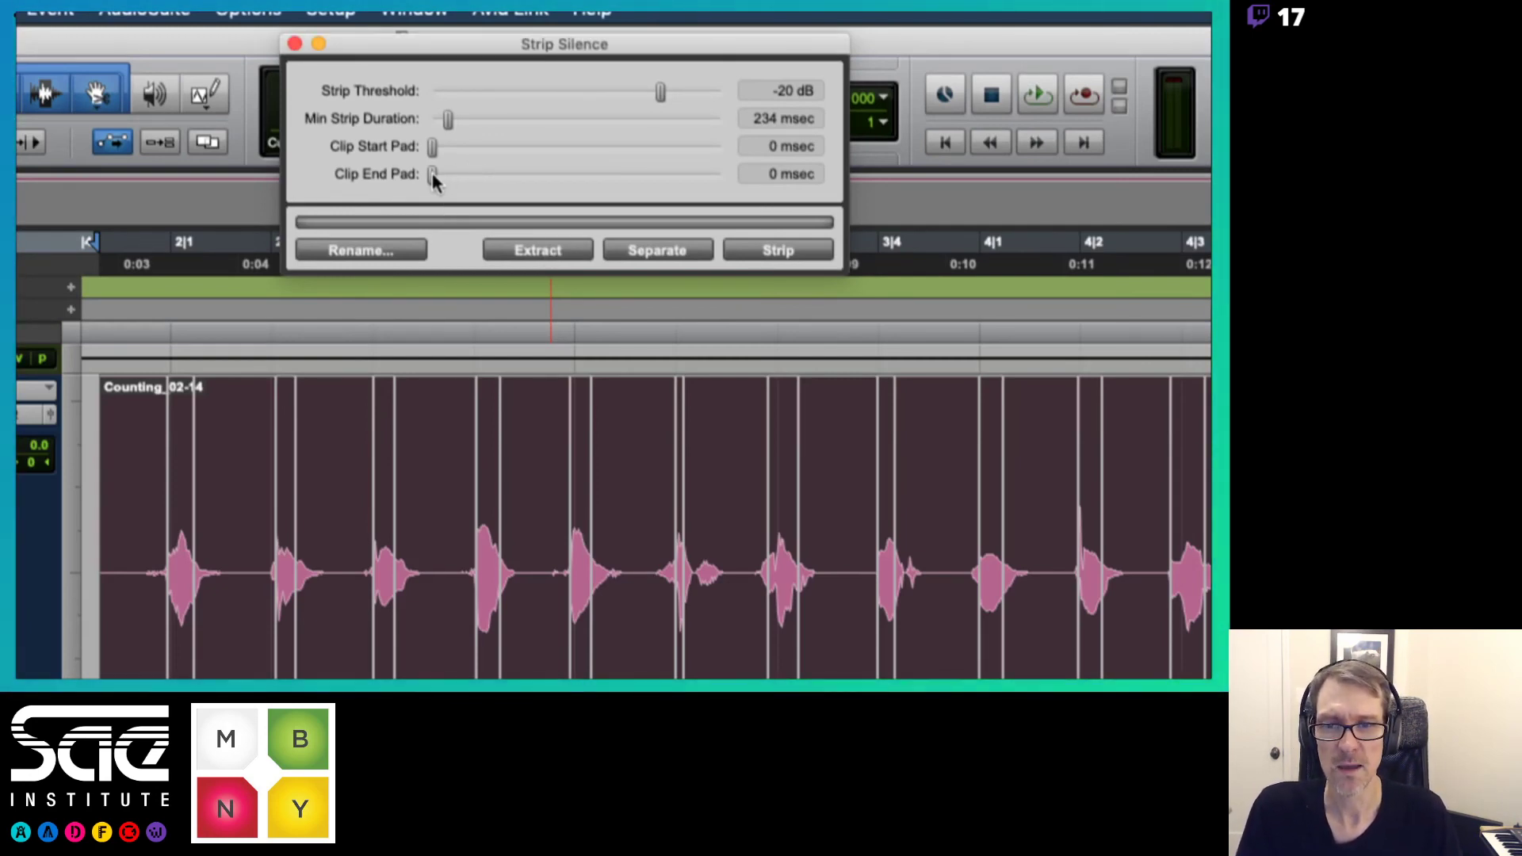
left_click_drag(432, 173, 448, 176)
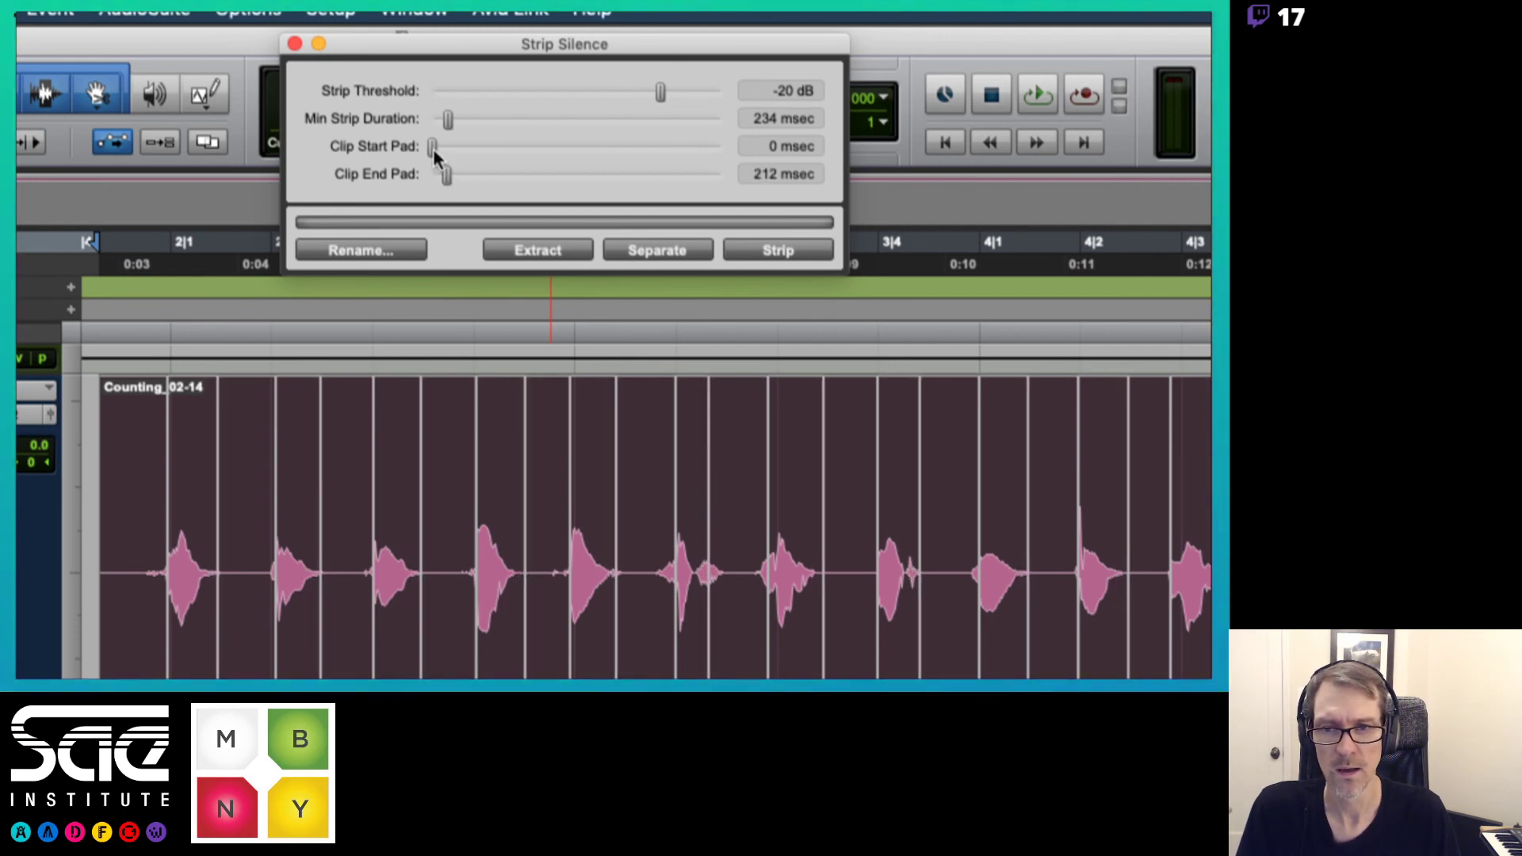
left_click_drag(433, 149, 440, 151)
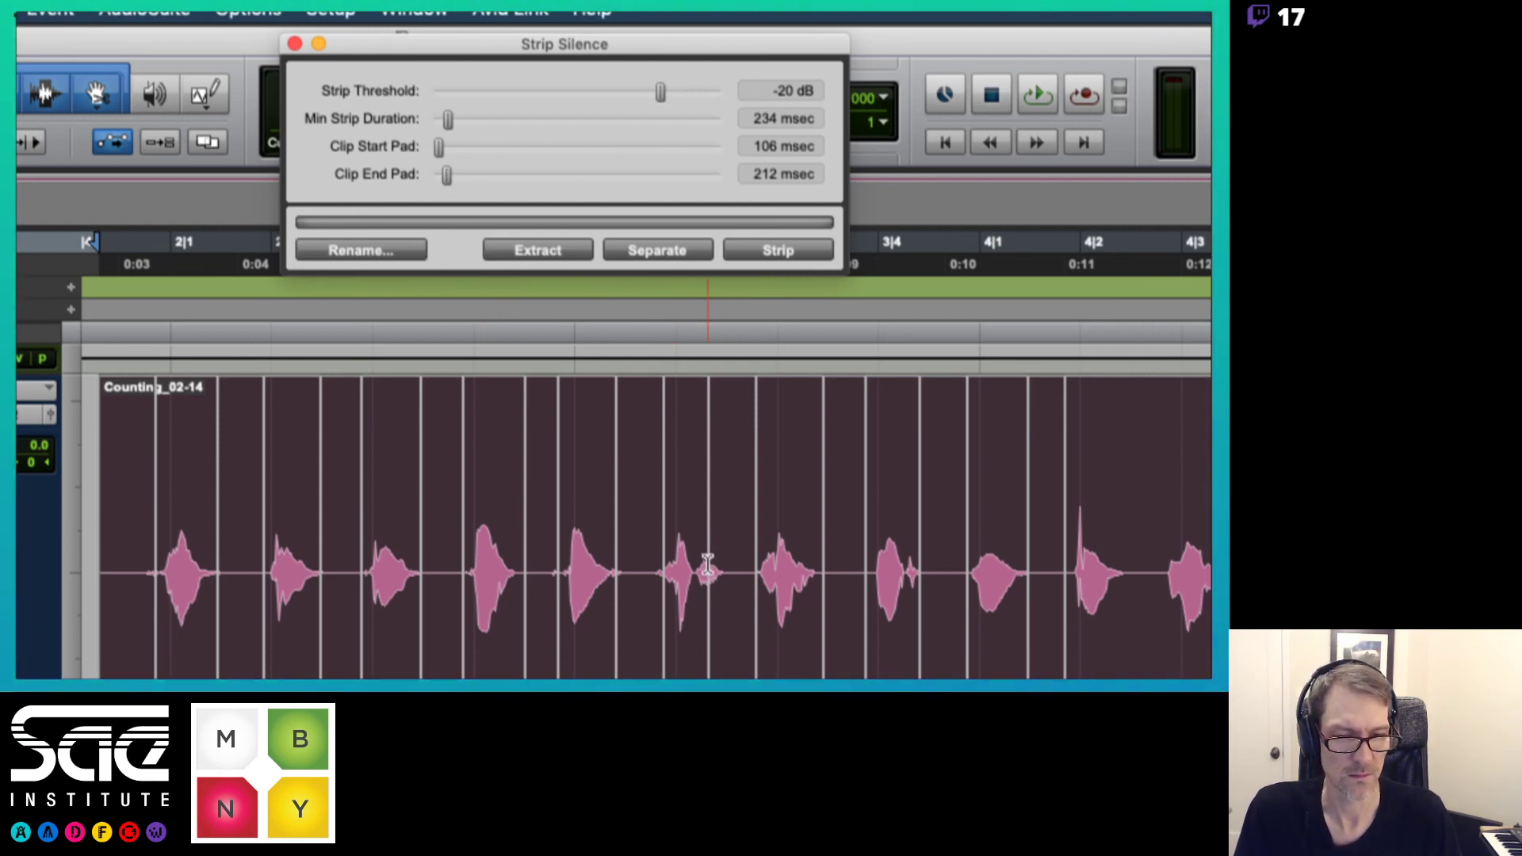
left_click(779, 250)
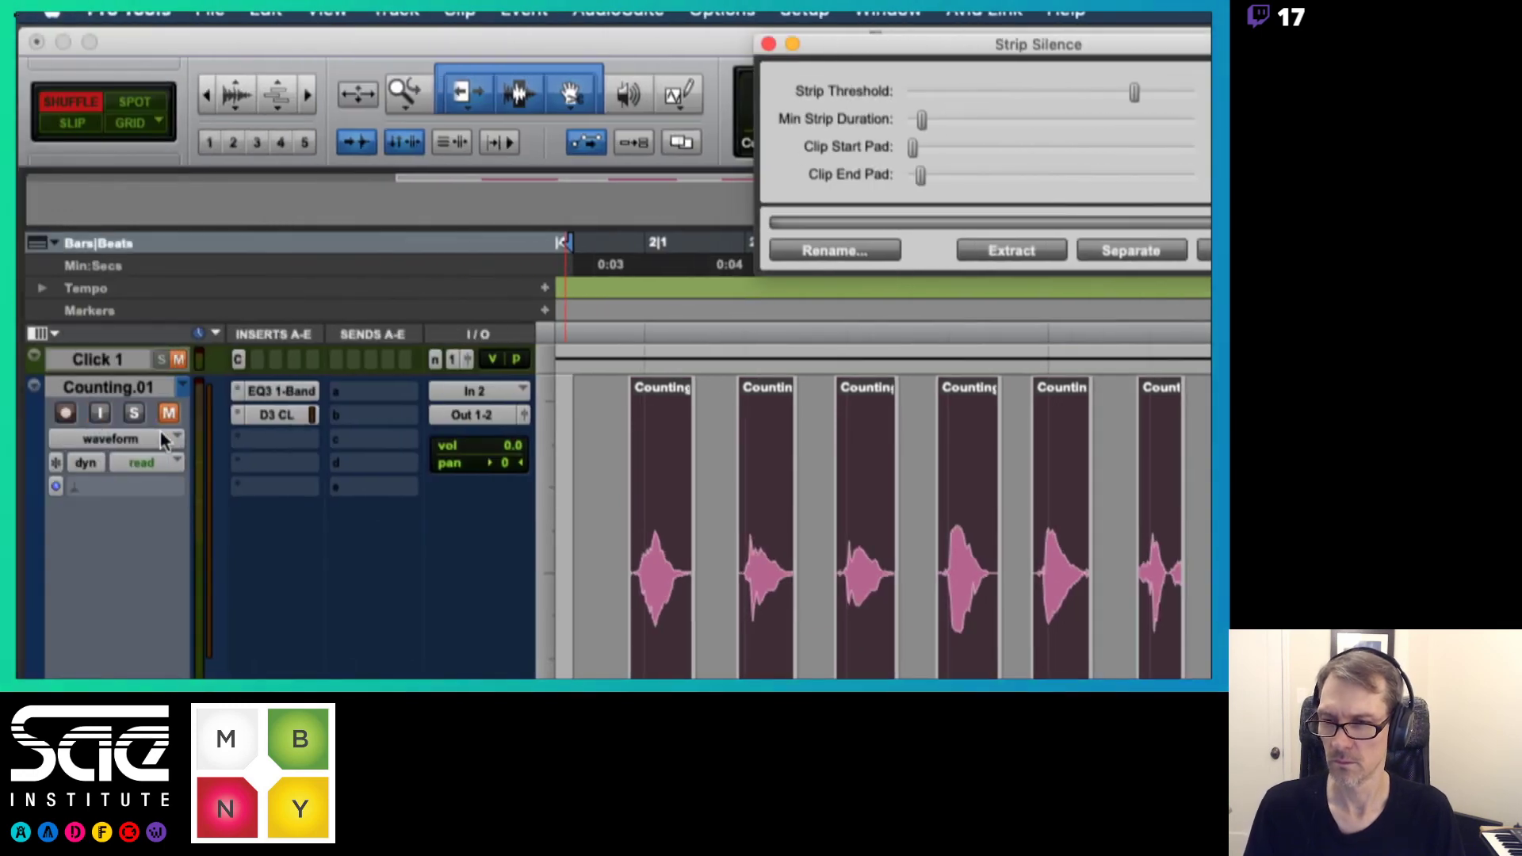
- Unmute Counting.01 and play back the padded, stripped clips
left_click(169, 428)
key("space")
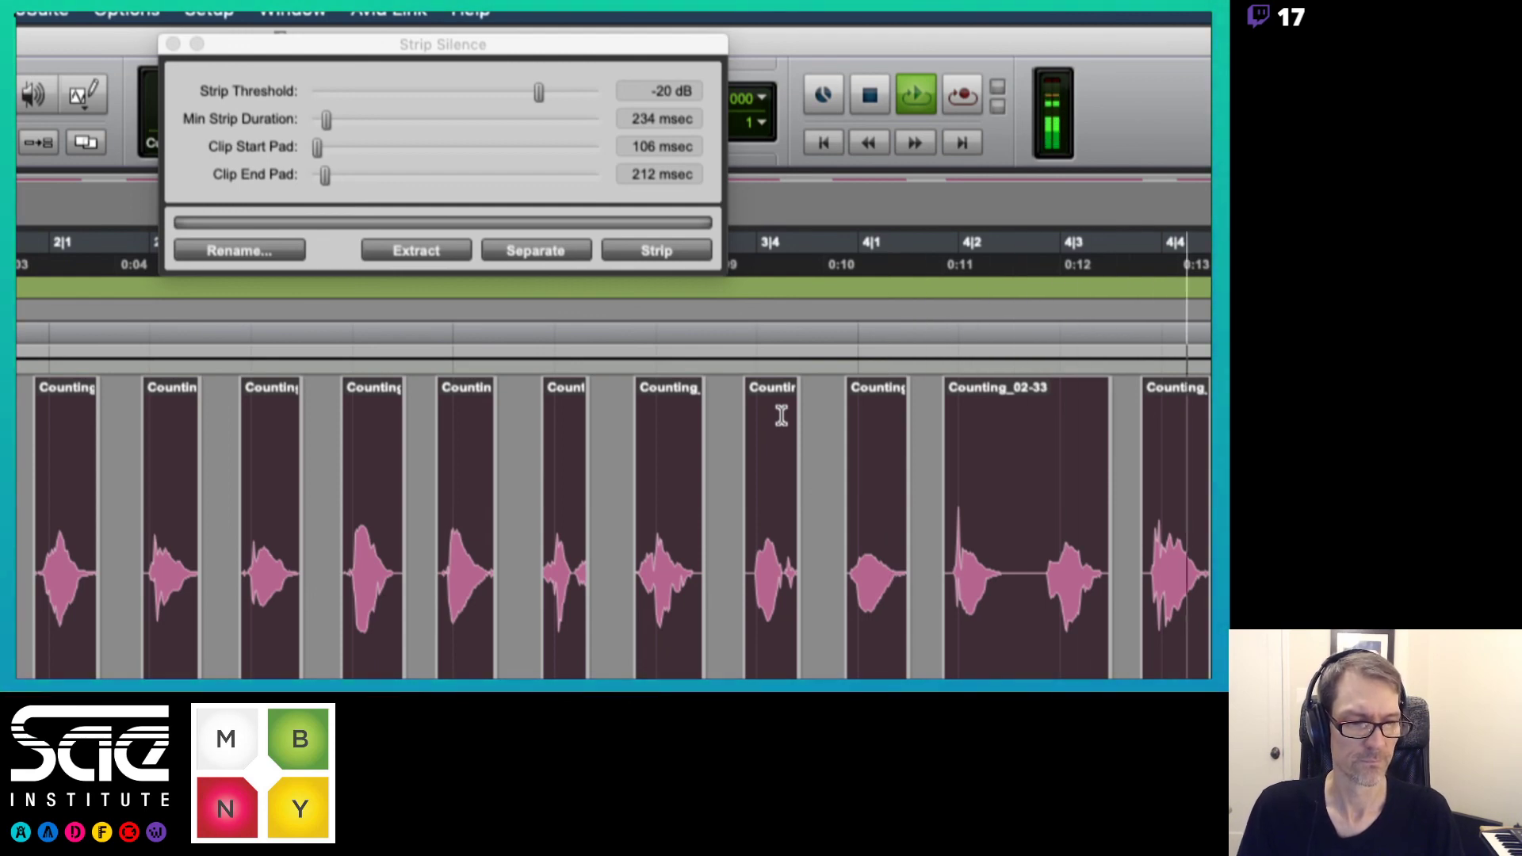
key("space")
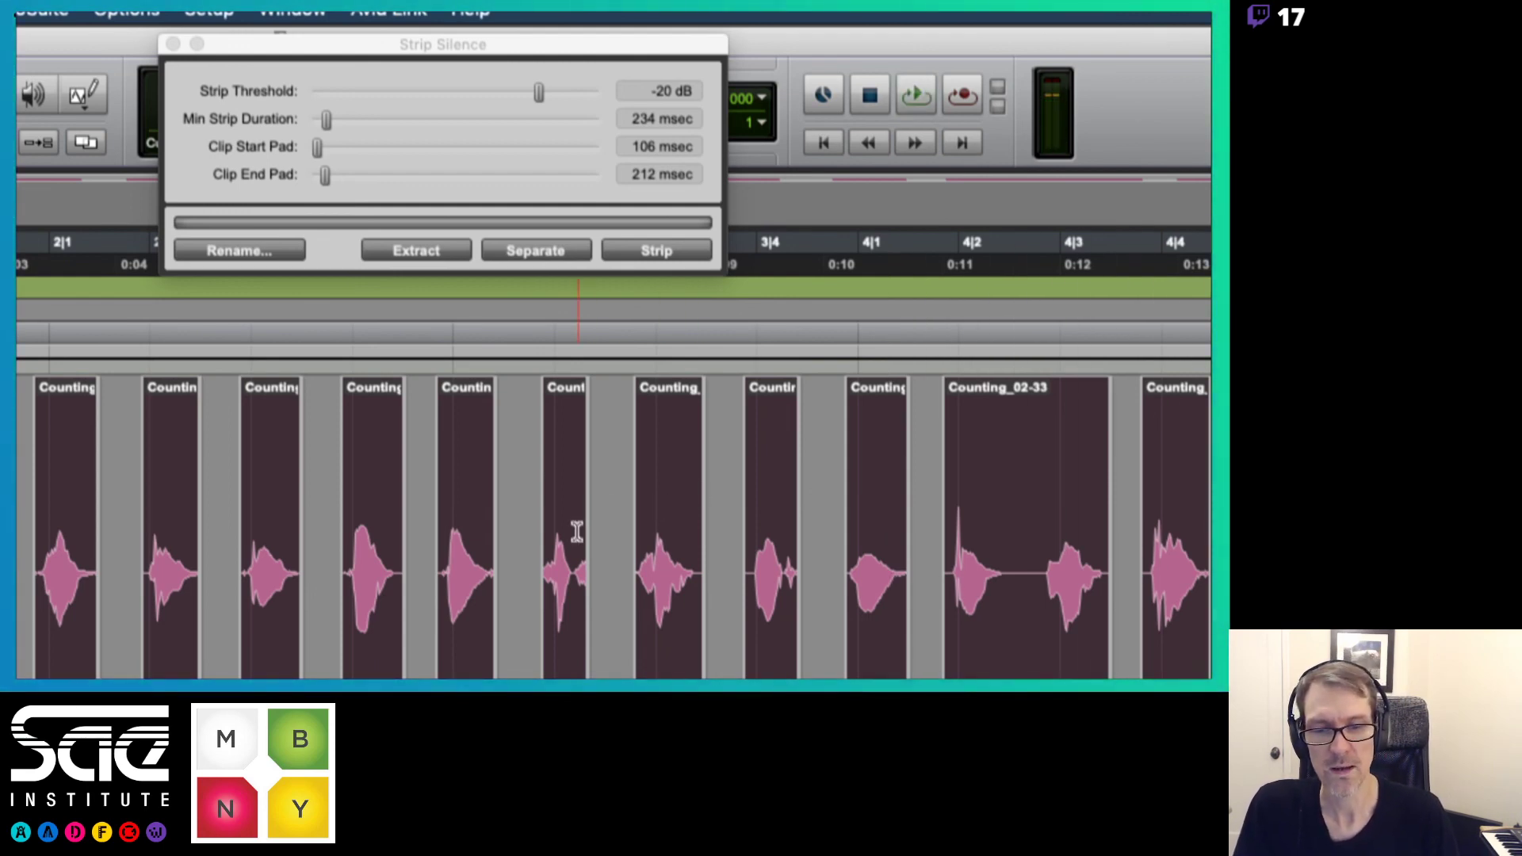
- Extend the end of the sixth stripped clip to recover the cut-off end of its word
triple_click(607, 519)
left_click_drag(589, 545, 602, 546)
key("ctrl+z")
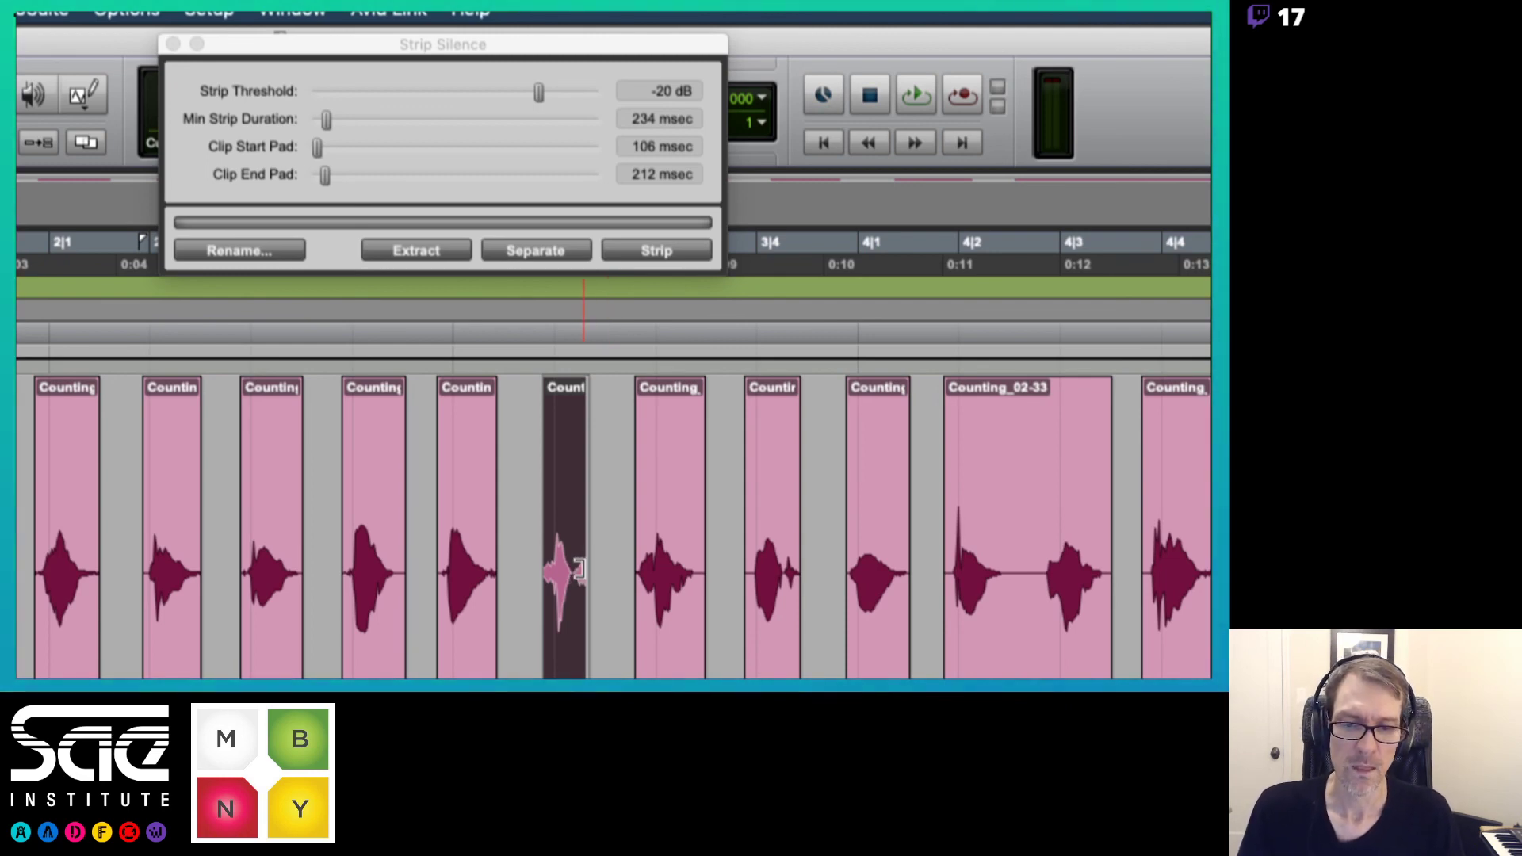
left_click_drag(587, 570, 604, 565)
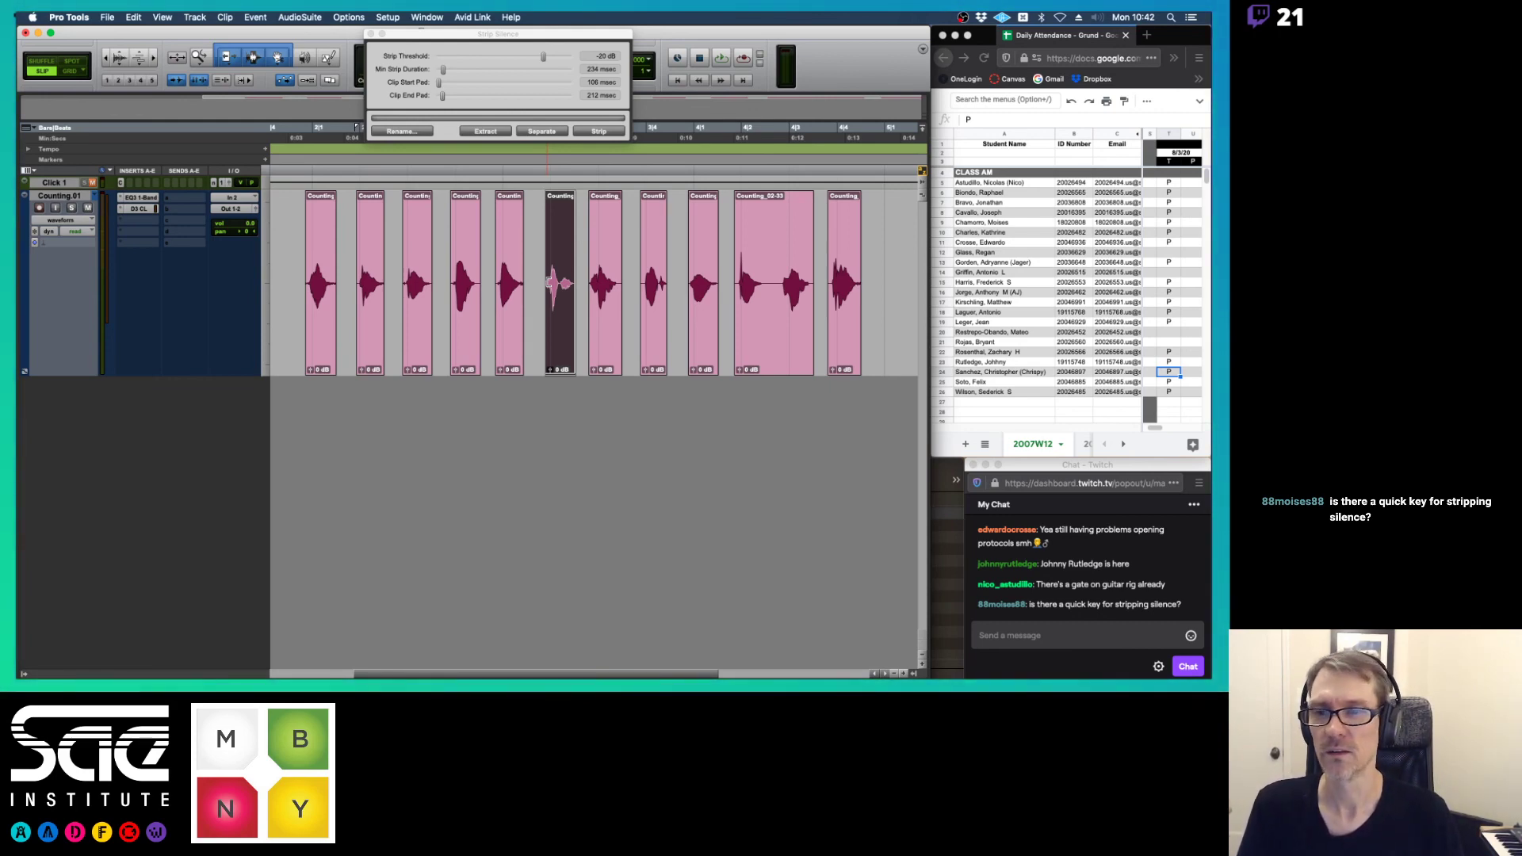
- Switch the counting track to the Counting.02 playlist
left_click(96, 196)
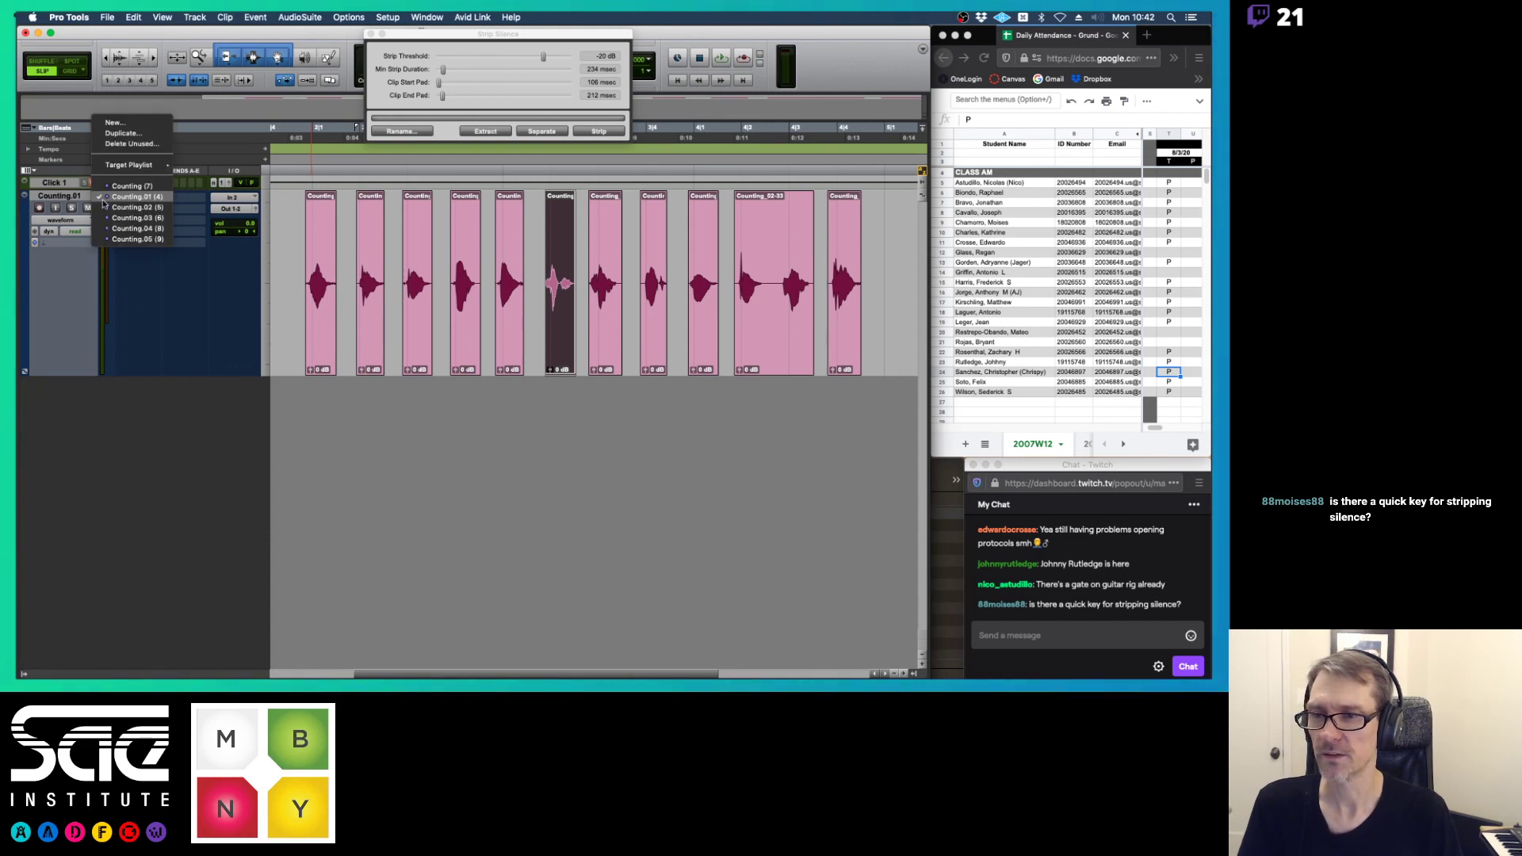
left_click(104, 207)
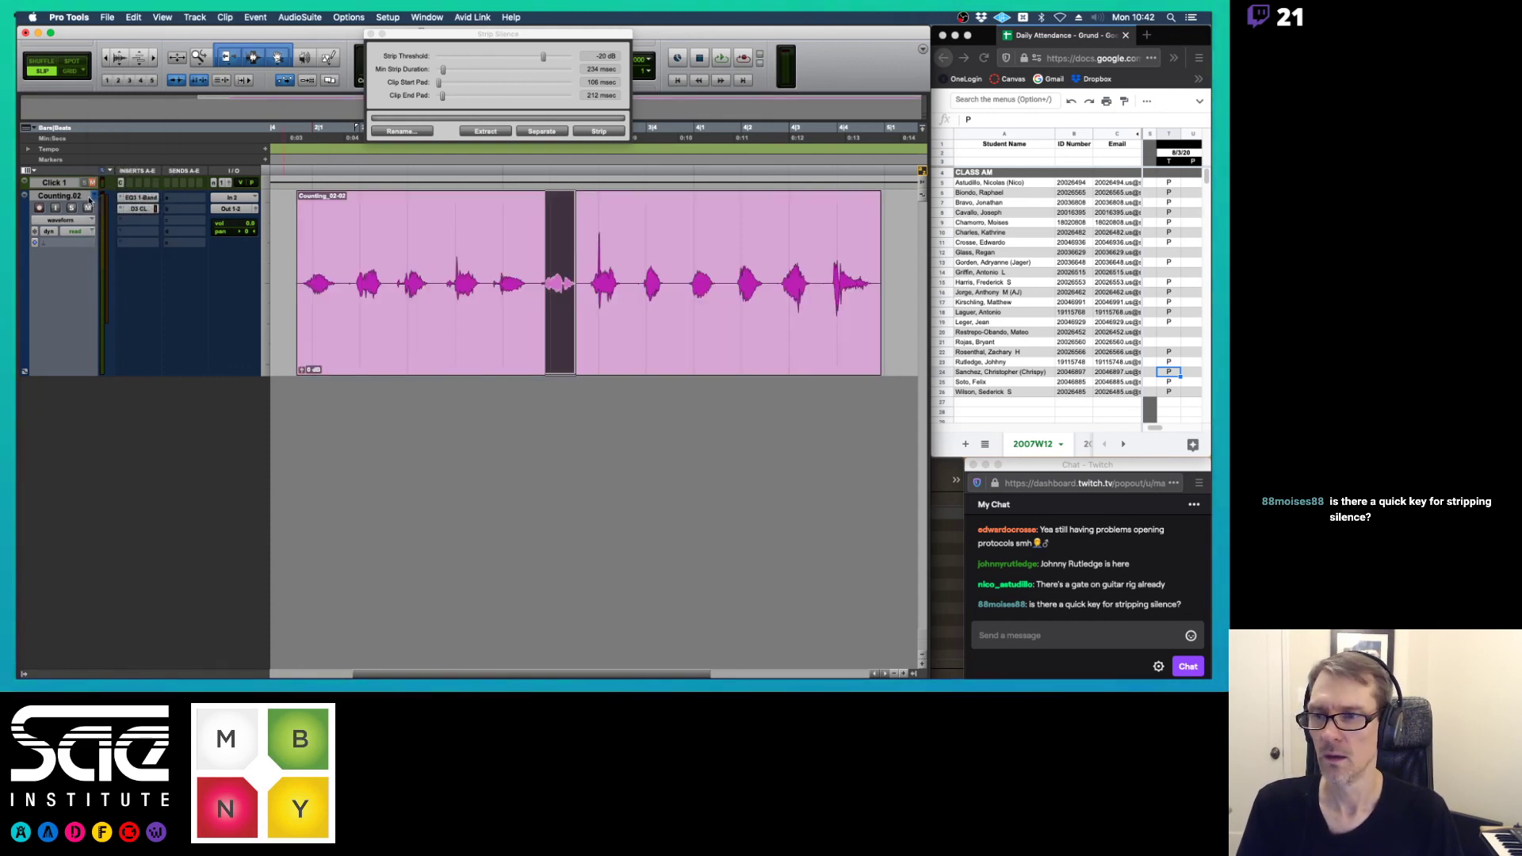
- Switch the counting track to the Counting.03 playlist and select its entire clip
left_click(93, 198)
left_click(107, 207)
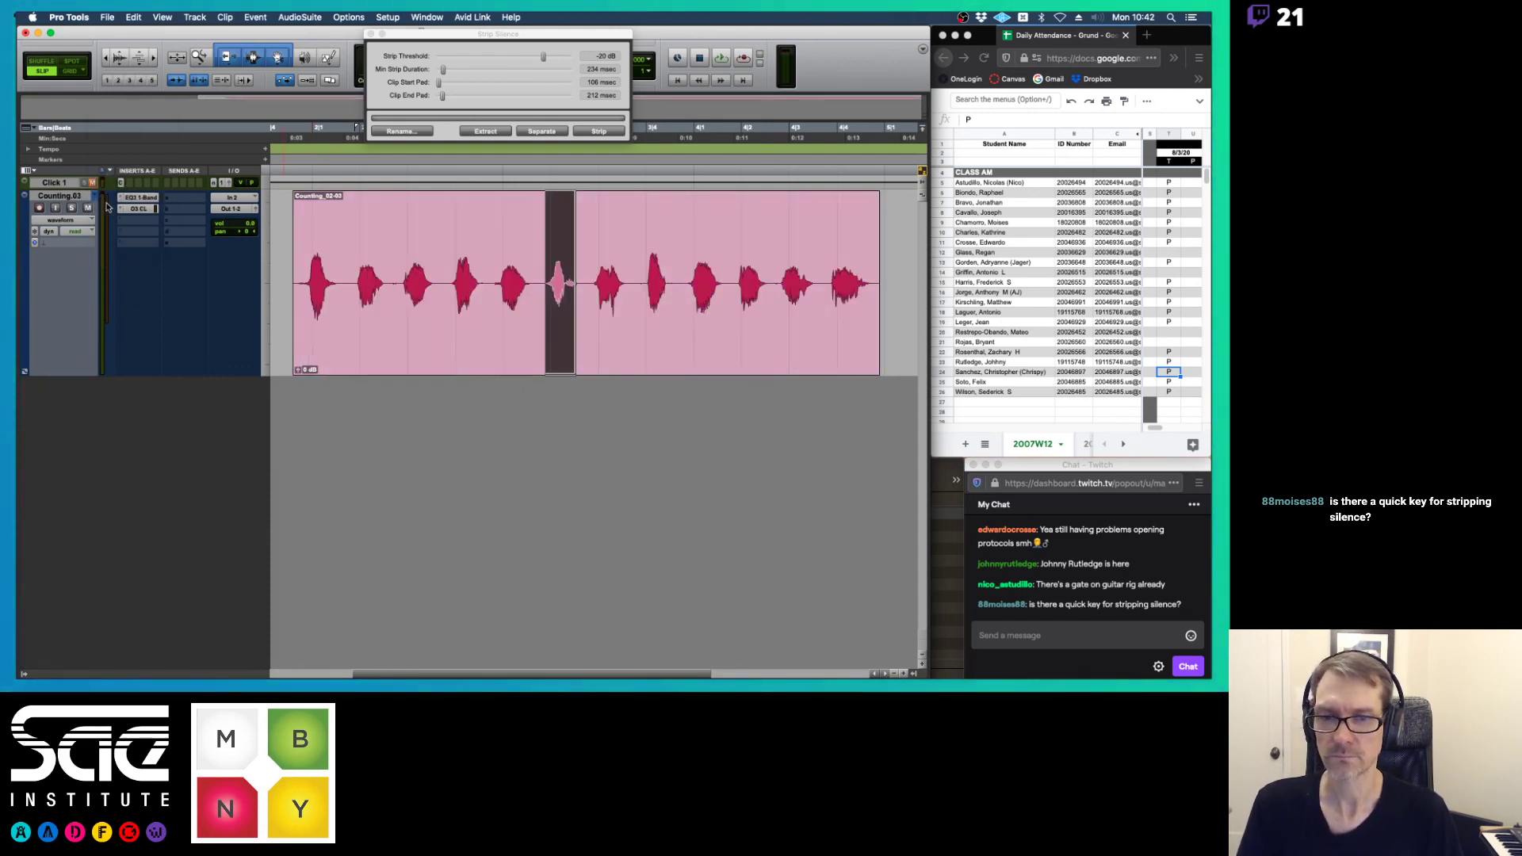
left_click(287, 254)
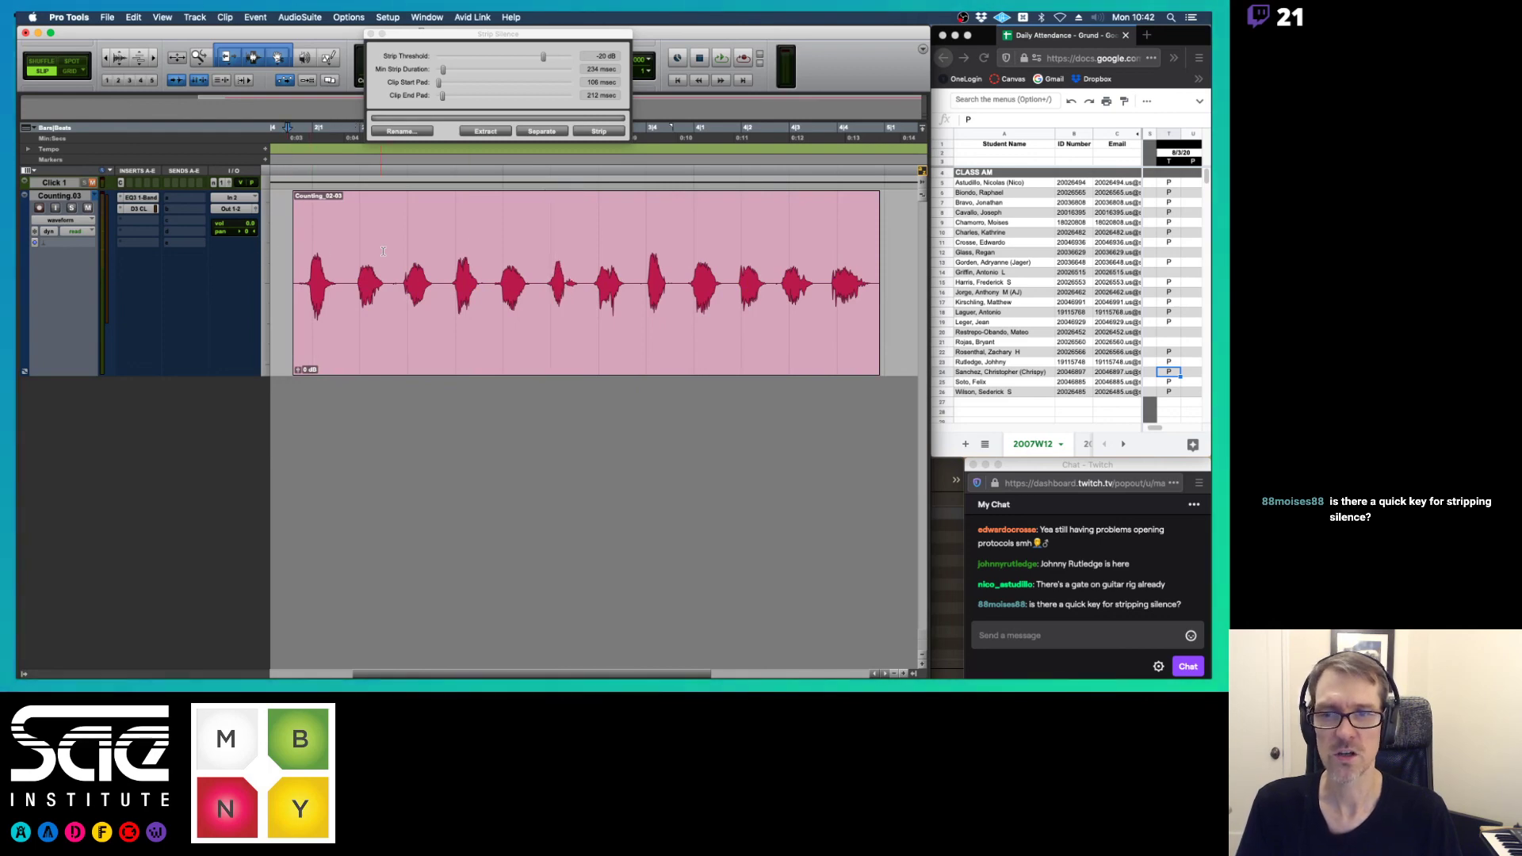
left_click(530, 355)
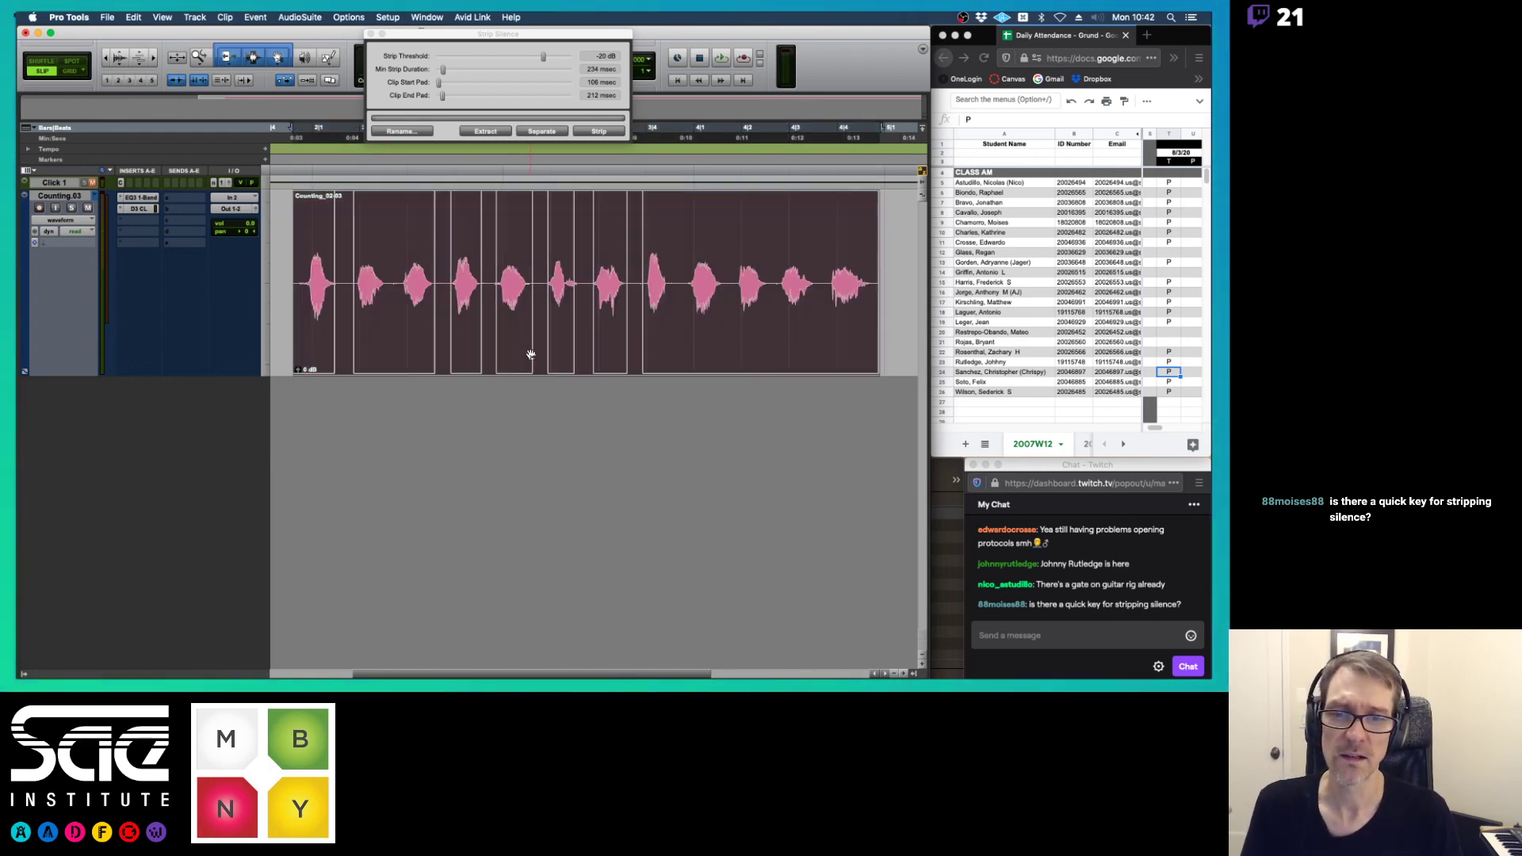
- Reset the clip start and end pads to 0 msec and lower the strip threshold to -29 dB
left_click_drag(442, 95, 410, 86)
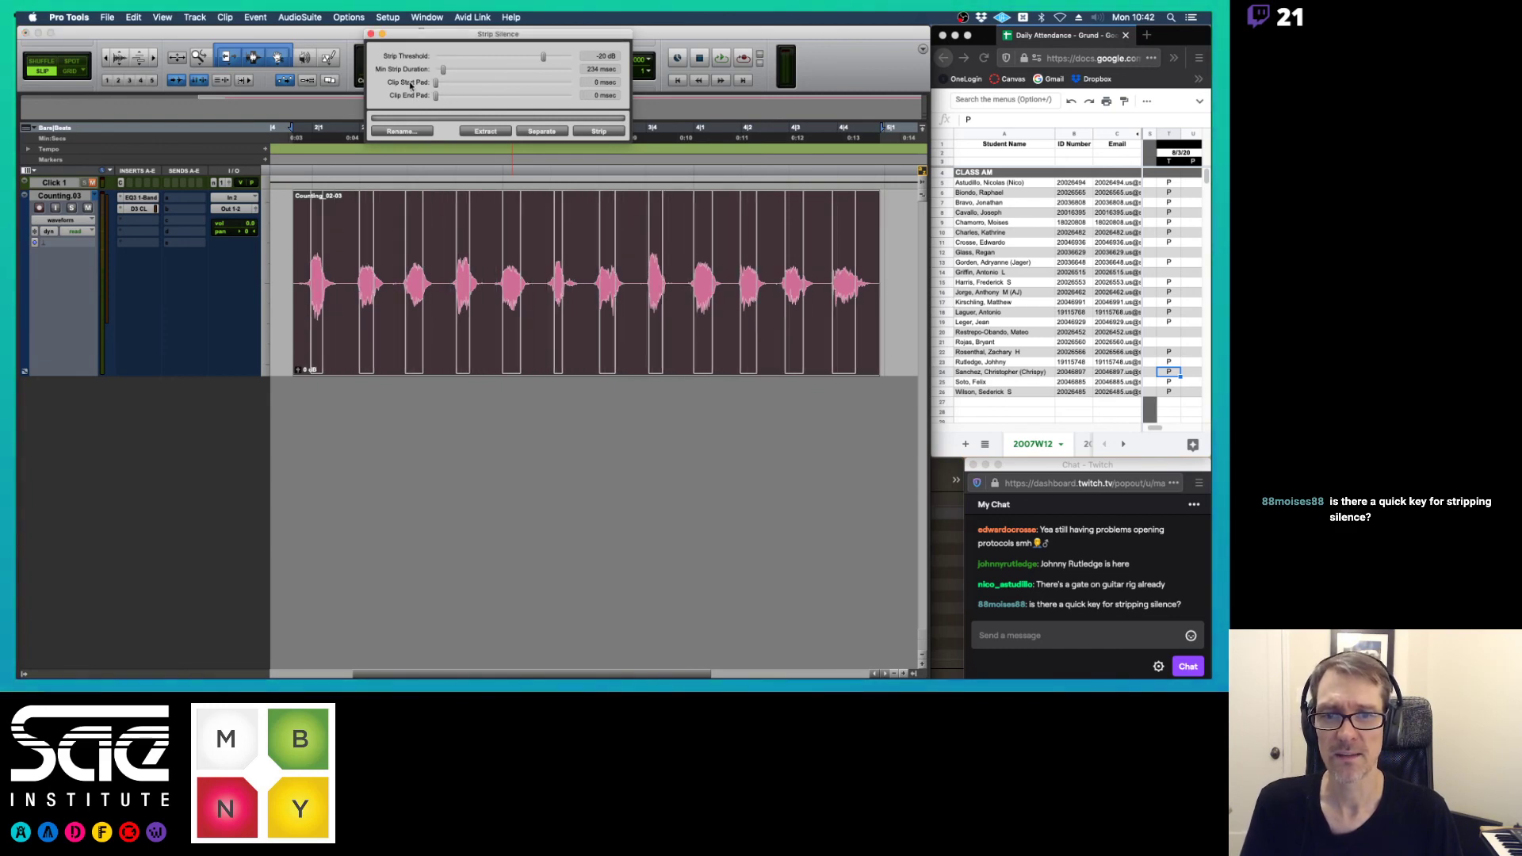
left_click_drag(543, 55, 530, 61)
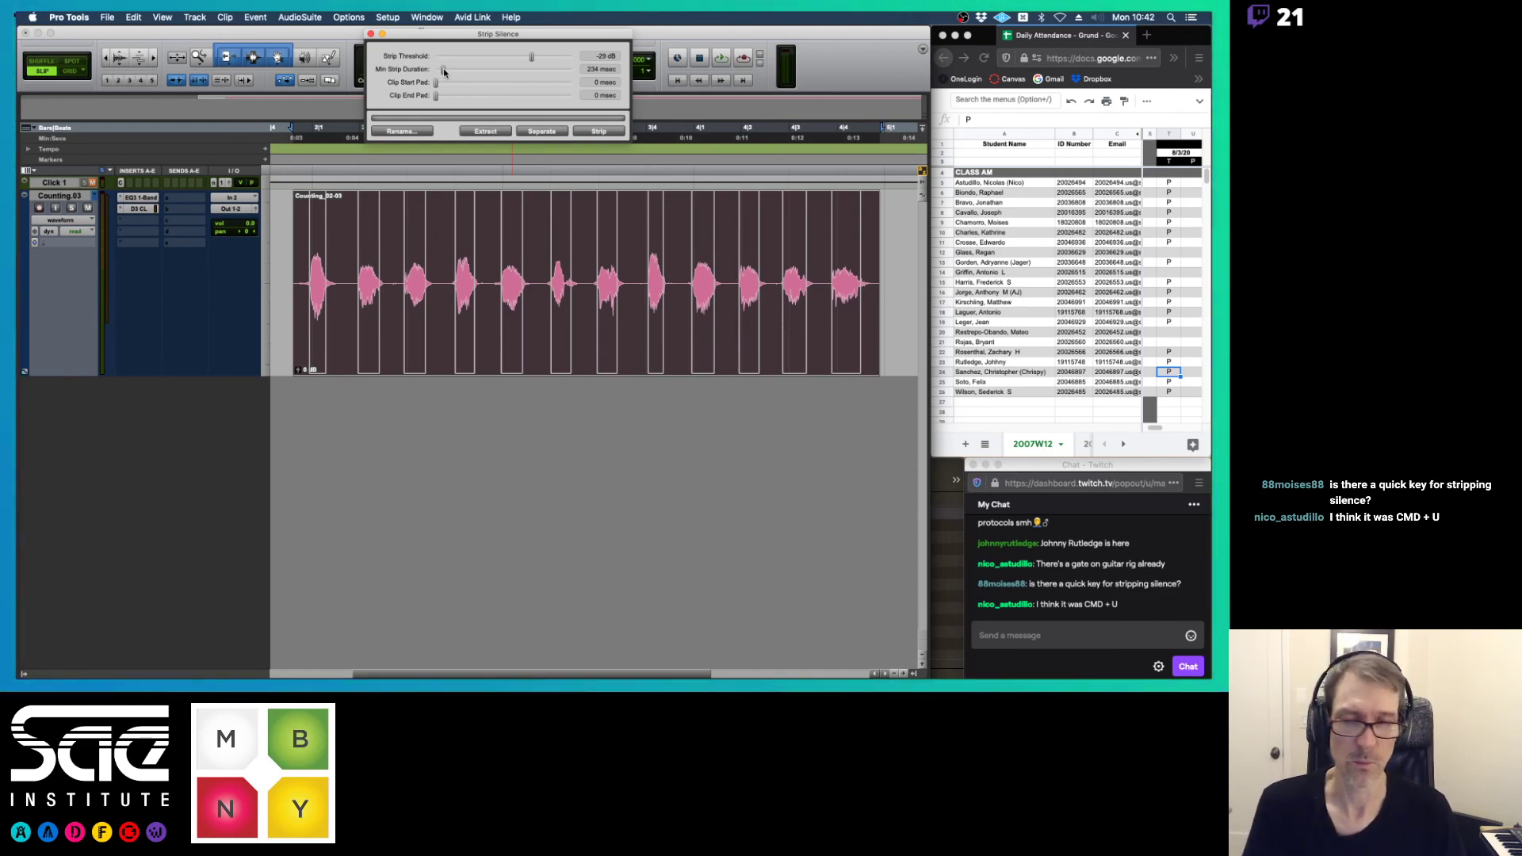
- Switch to the lesson notes in Preview, check the Strip Silence shortcut on page 12, and return to Pro Tools
key("super+Tab")
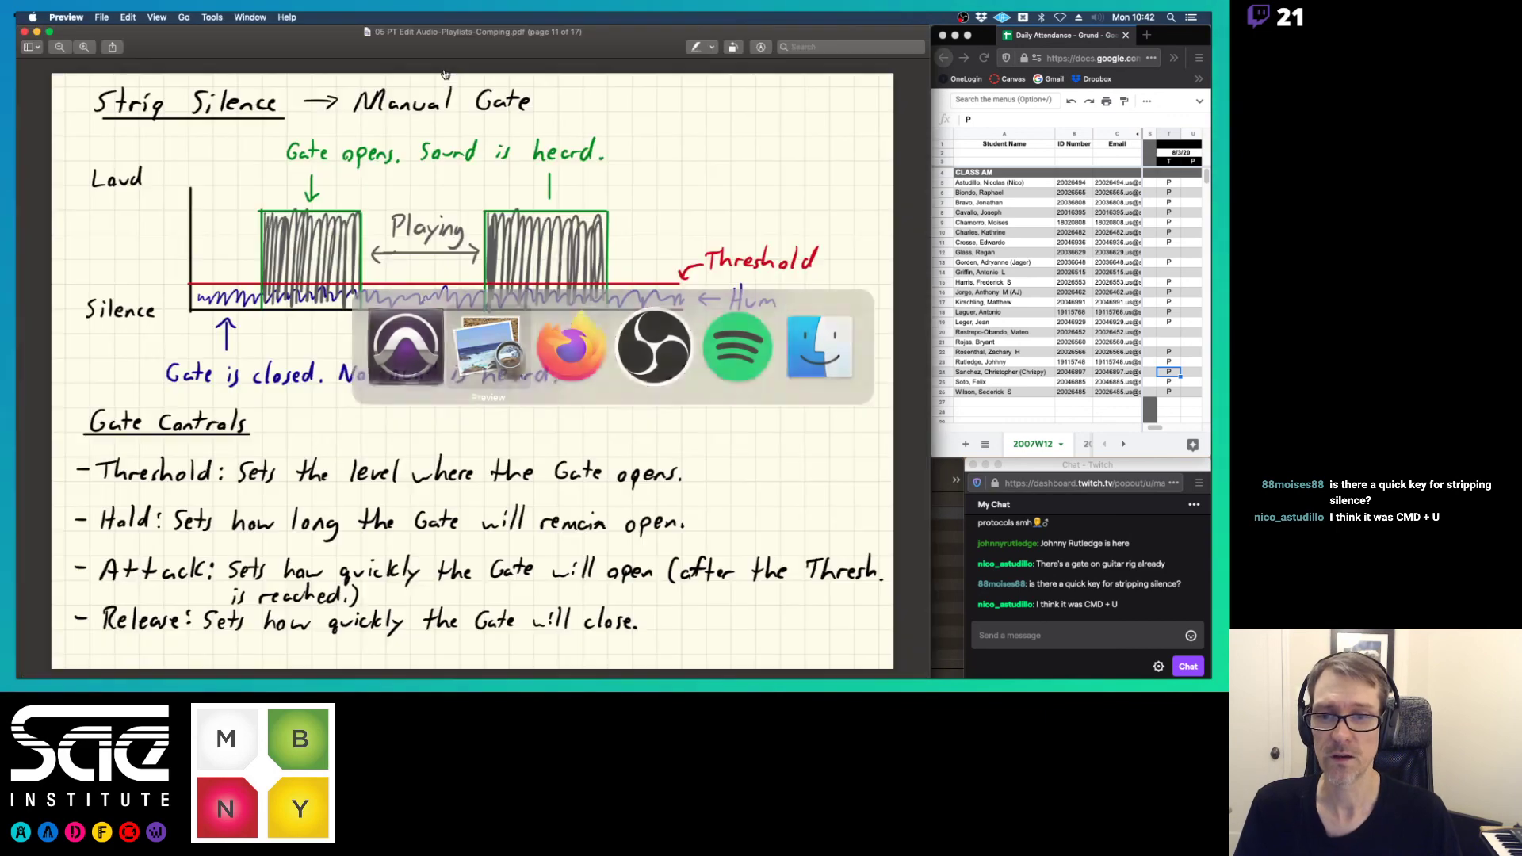
key("Down")
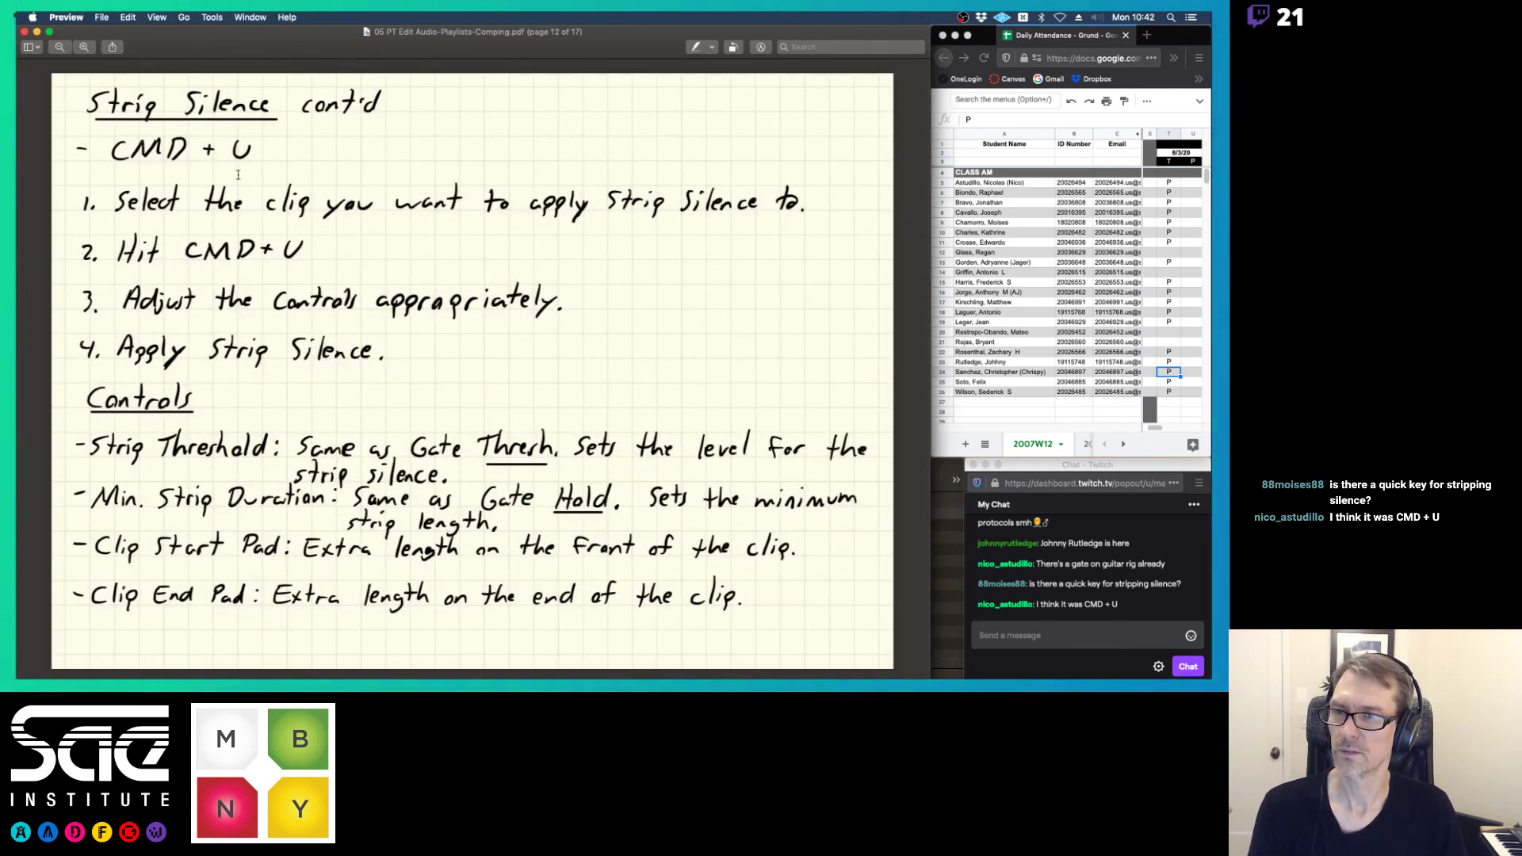
key("Up")
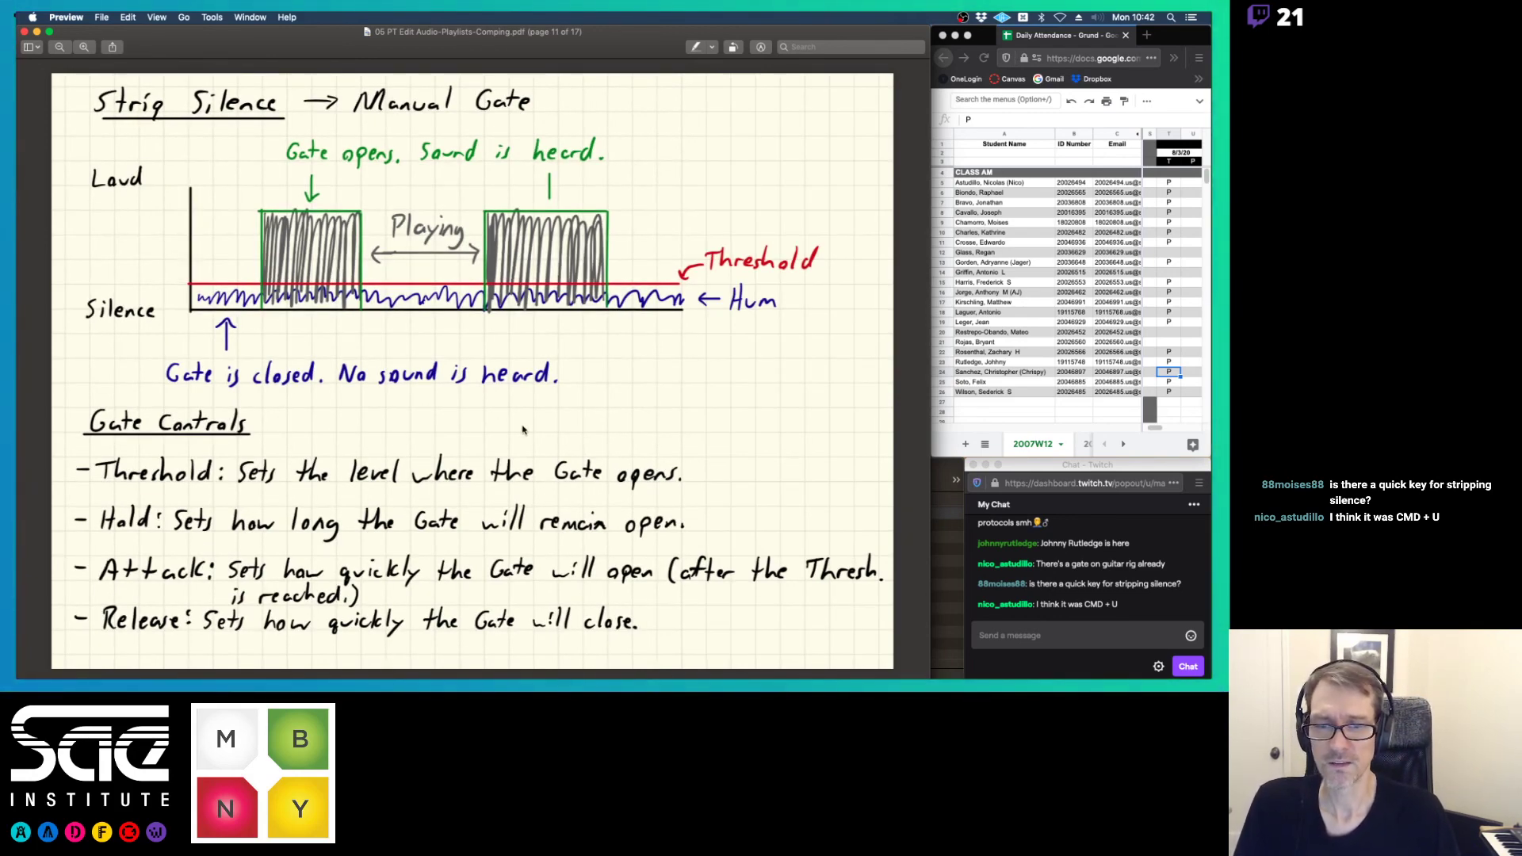
key("super+Tab")
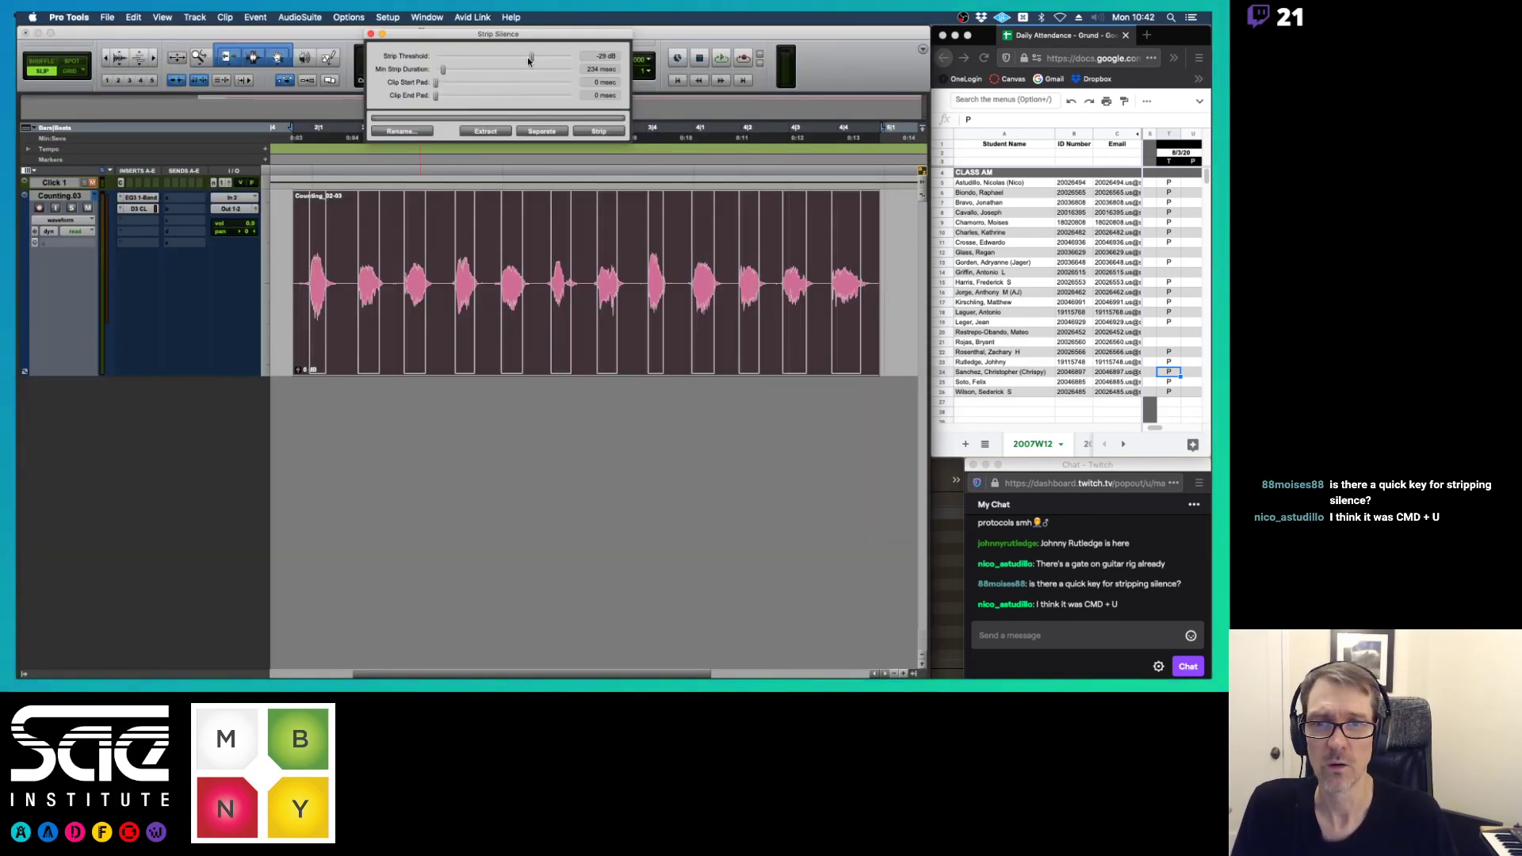
- Set Strip Silence to a -45 dB threshold, 176 msec minimum strip duration, and 17 msec clip start and end pads
left_click_drag(531, 58, 448, 81)
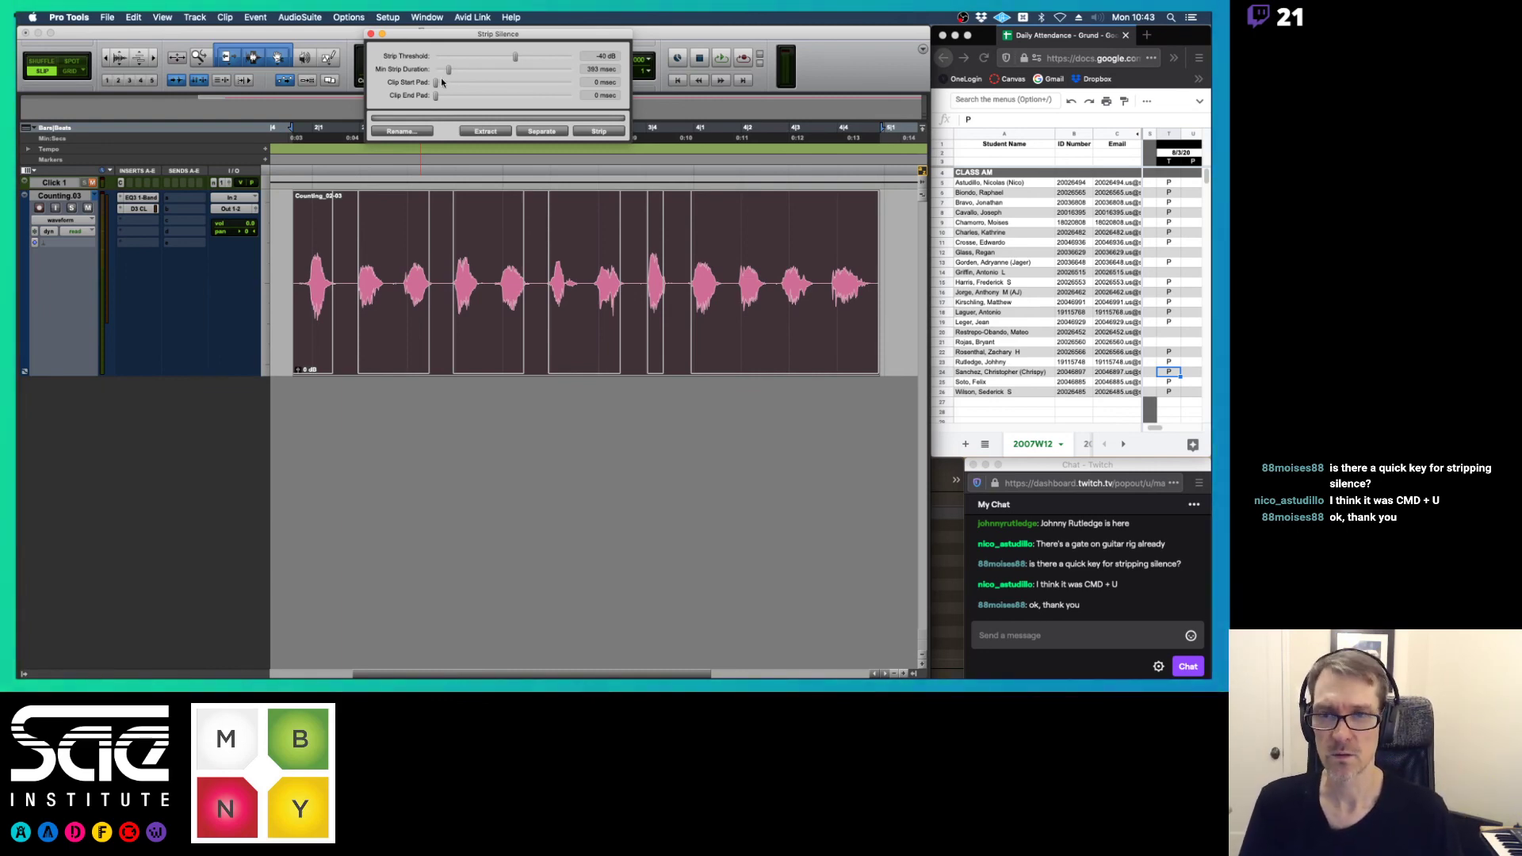
left_click_drag(449, 72, 436, 73)
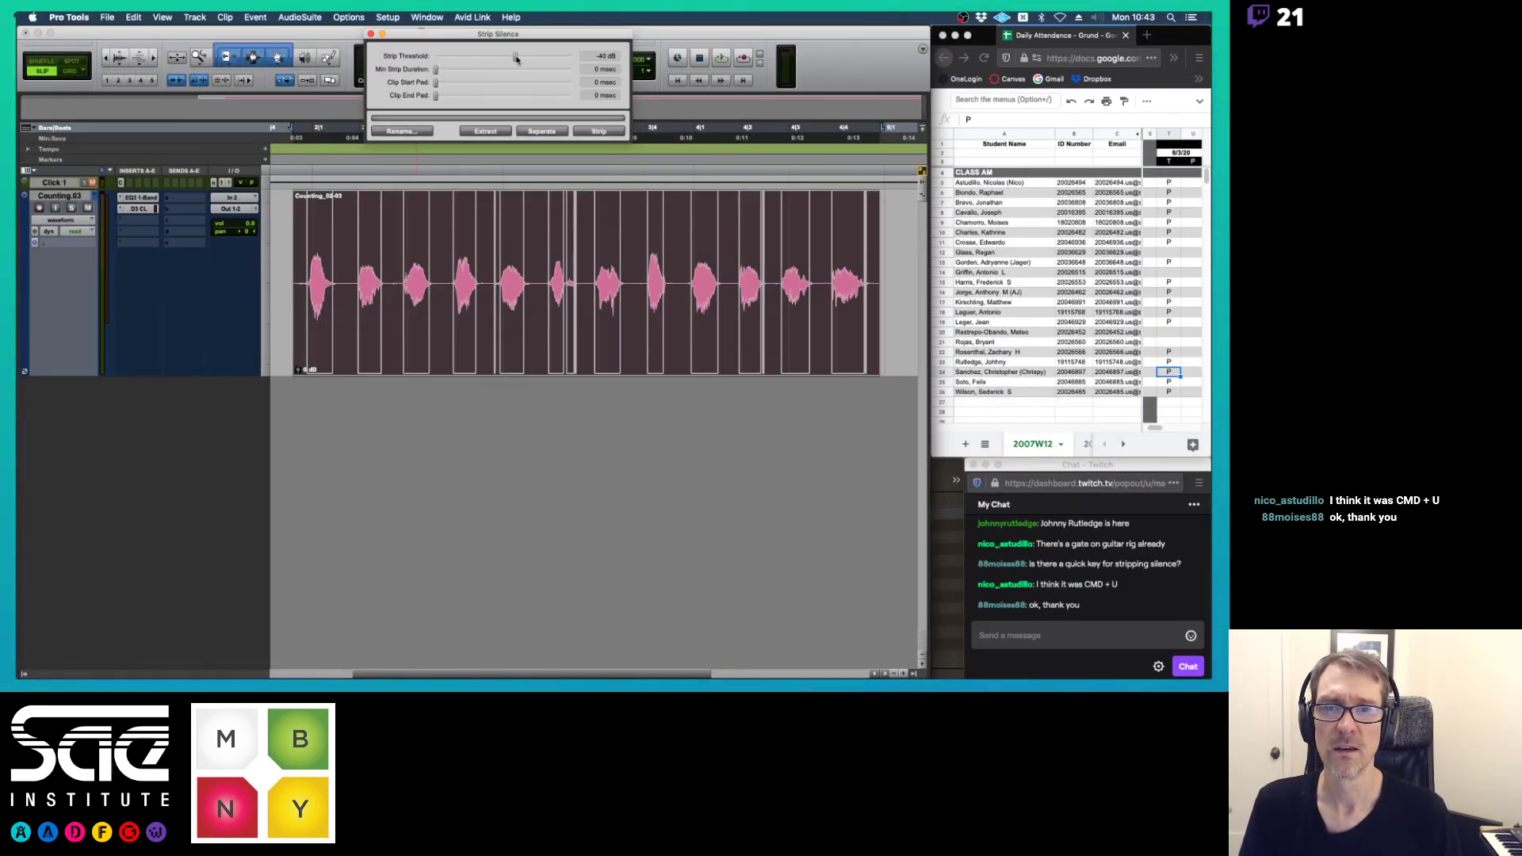
left_click_drag(516, 57, 441, 75)
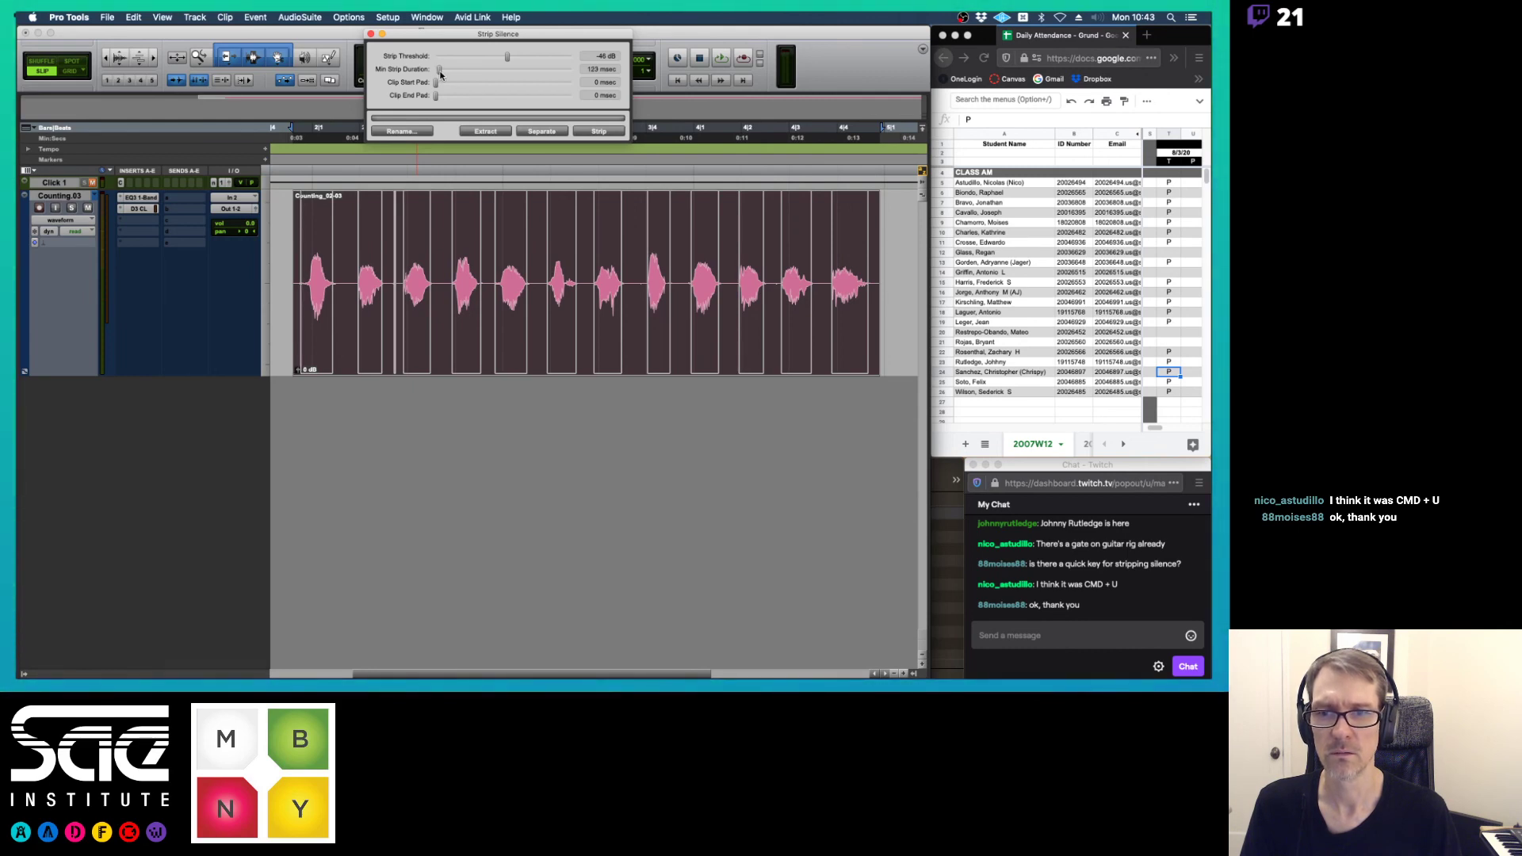
left_click_drag(441, 74, 442, 74)
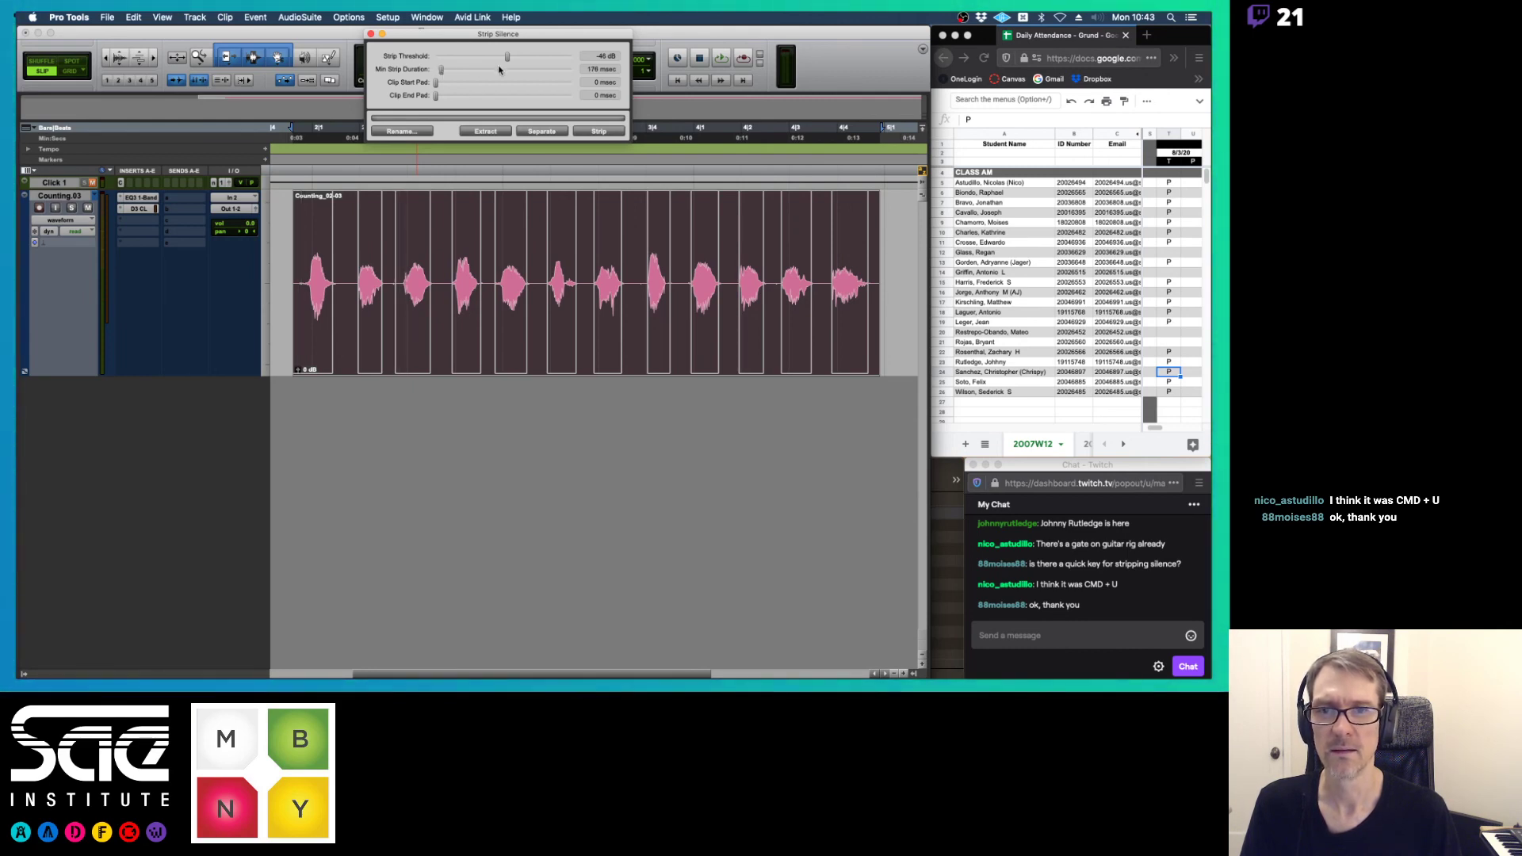
left_click_drag(508, 57, 509, 57)
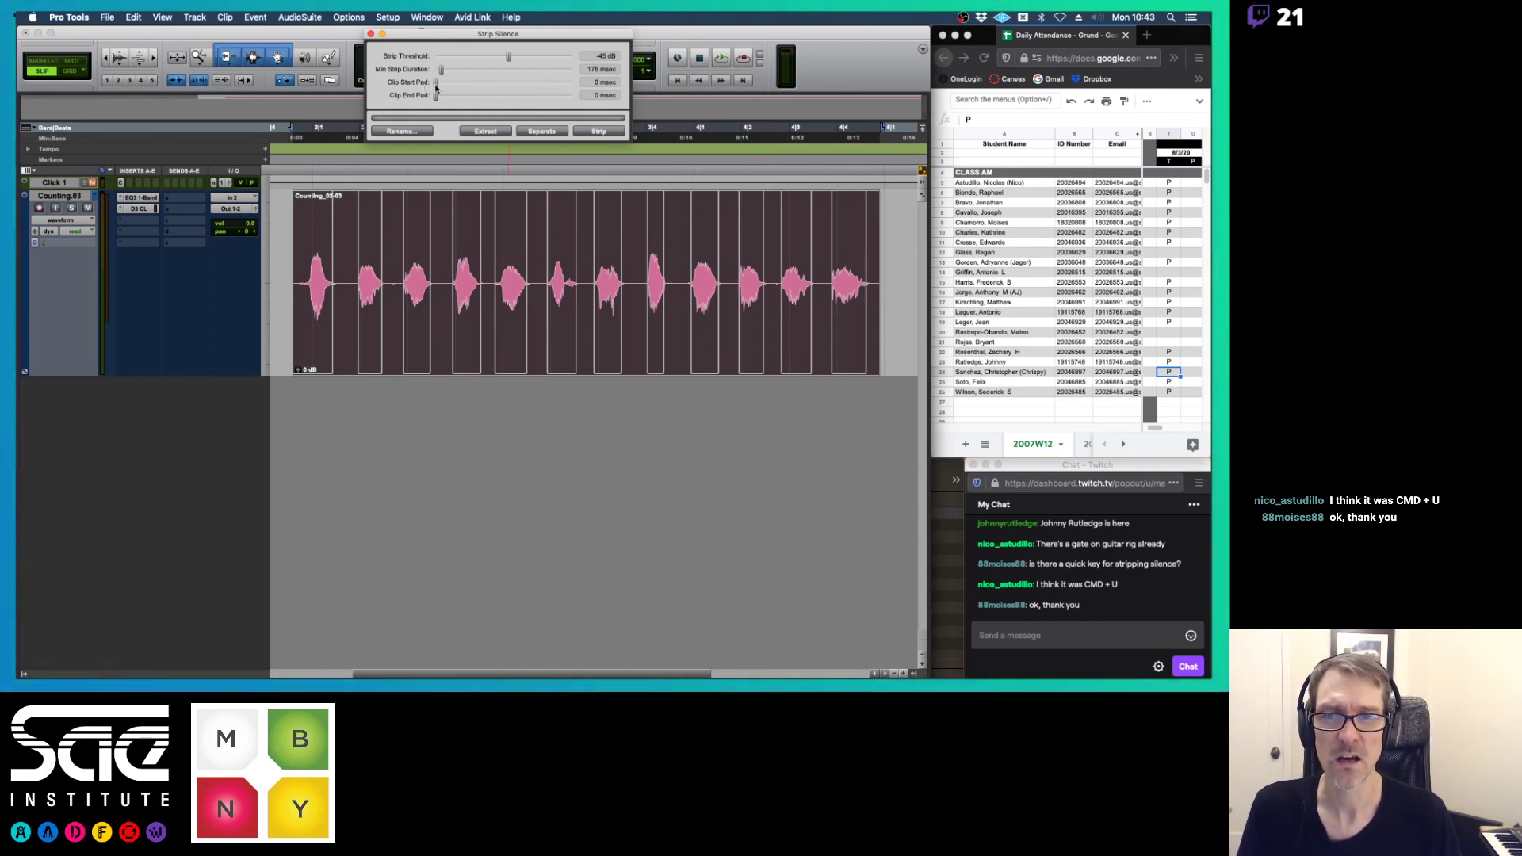
left_click_drag(435, 87, 438, 101)
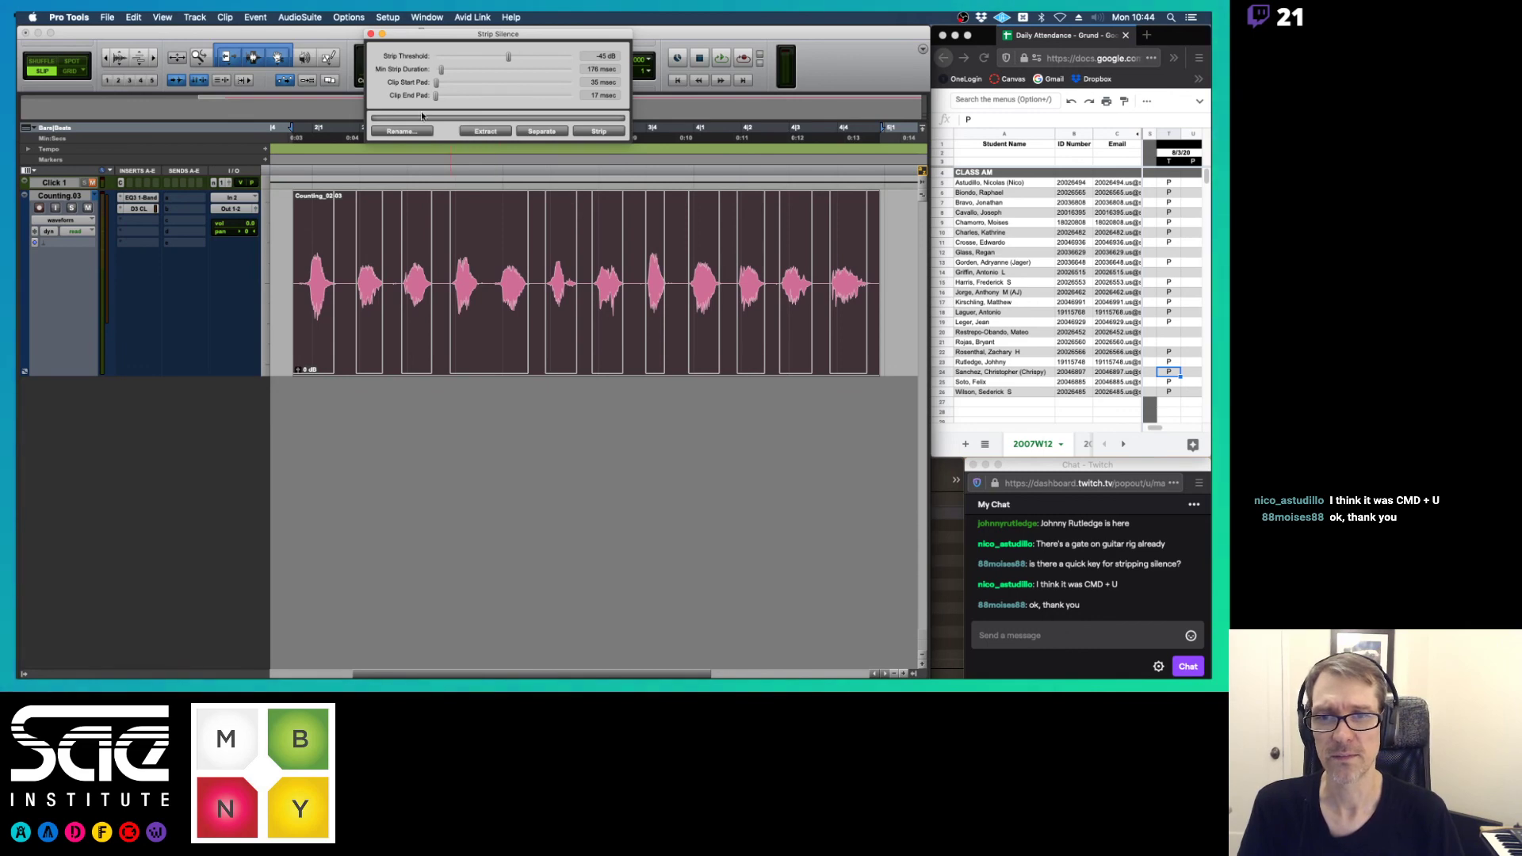
left_click_drag(436, 89, 436, 91)
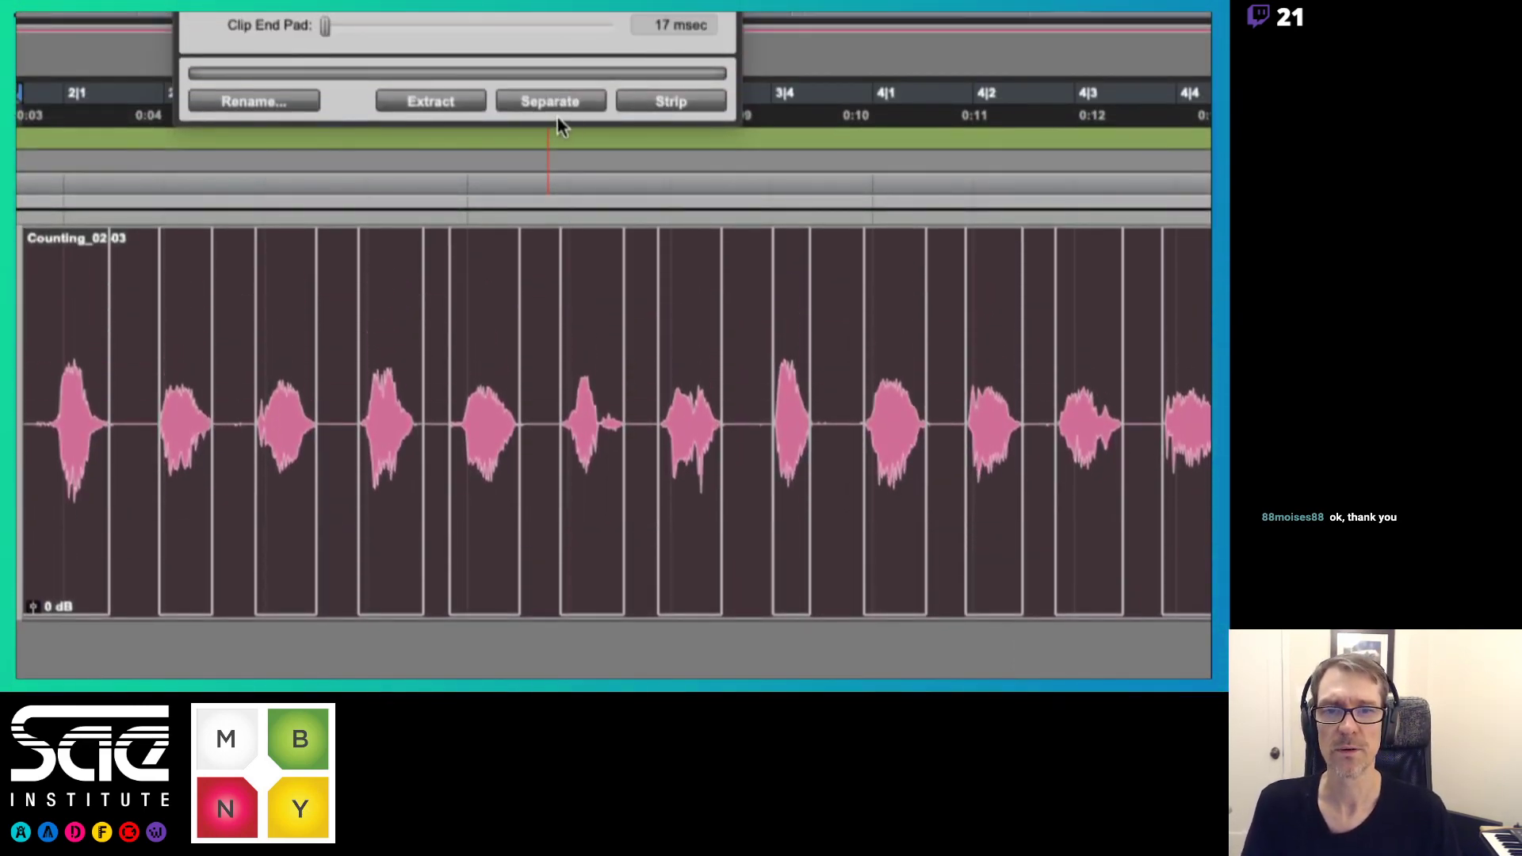
- Try Strip and Separate on the Counting.03 clip, undoing each operation
left_click(647, 103)
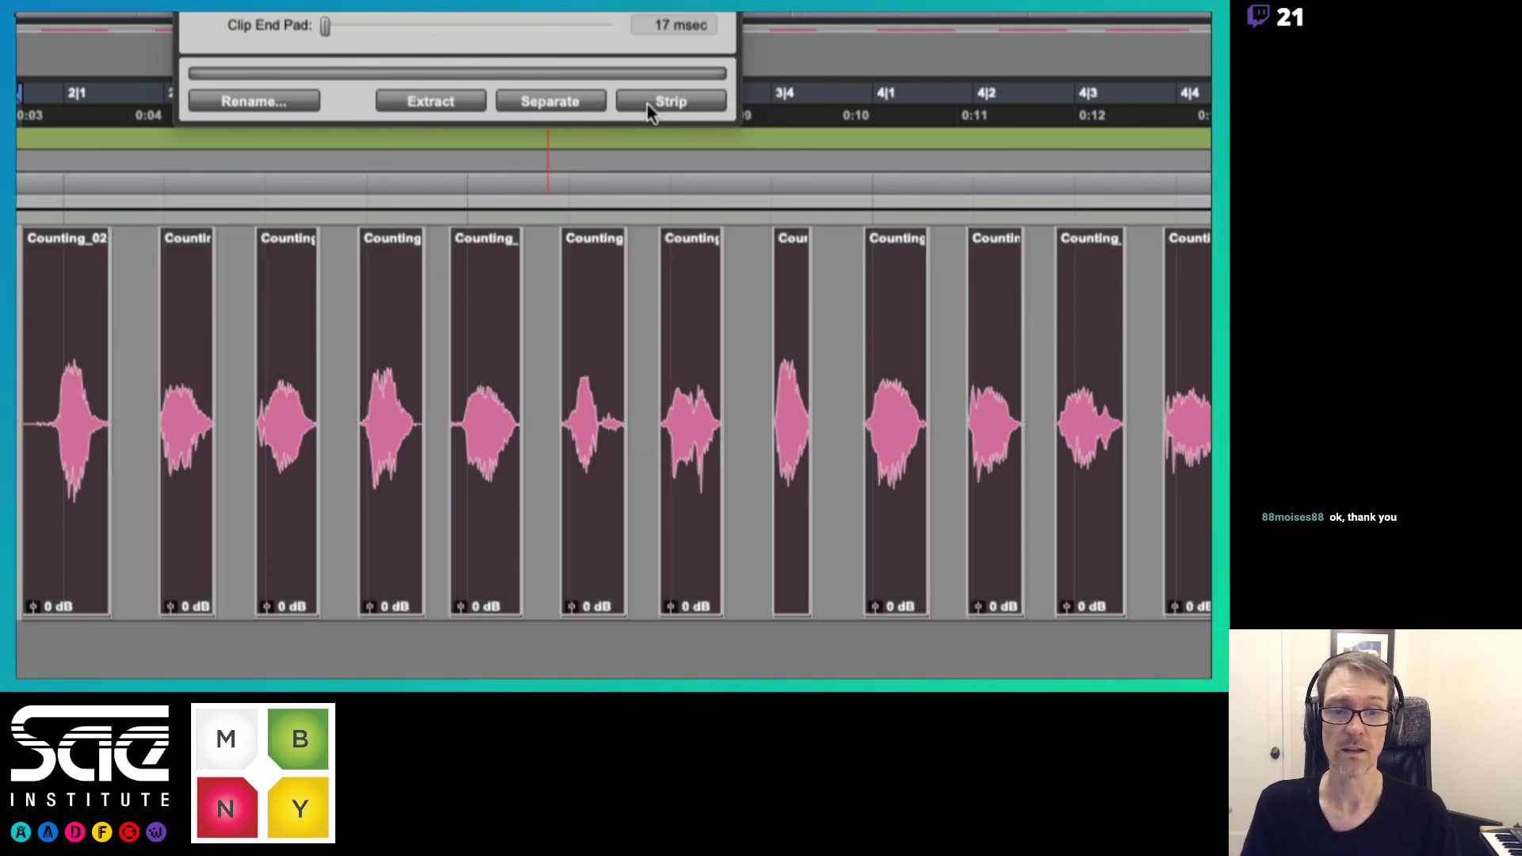
key("ctrl+z")
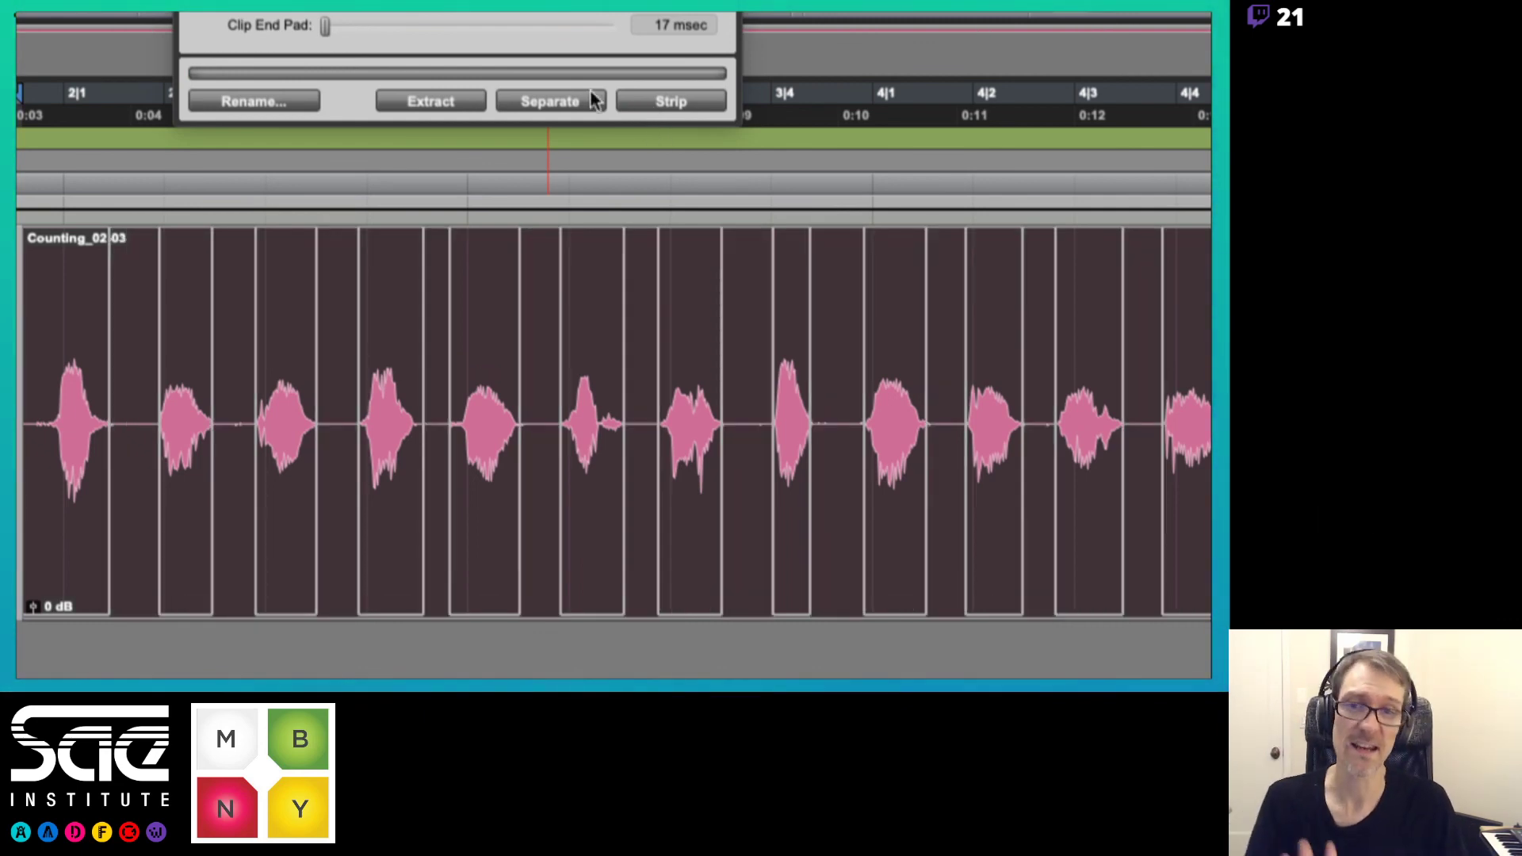
left_click(551, 101)
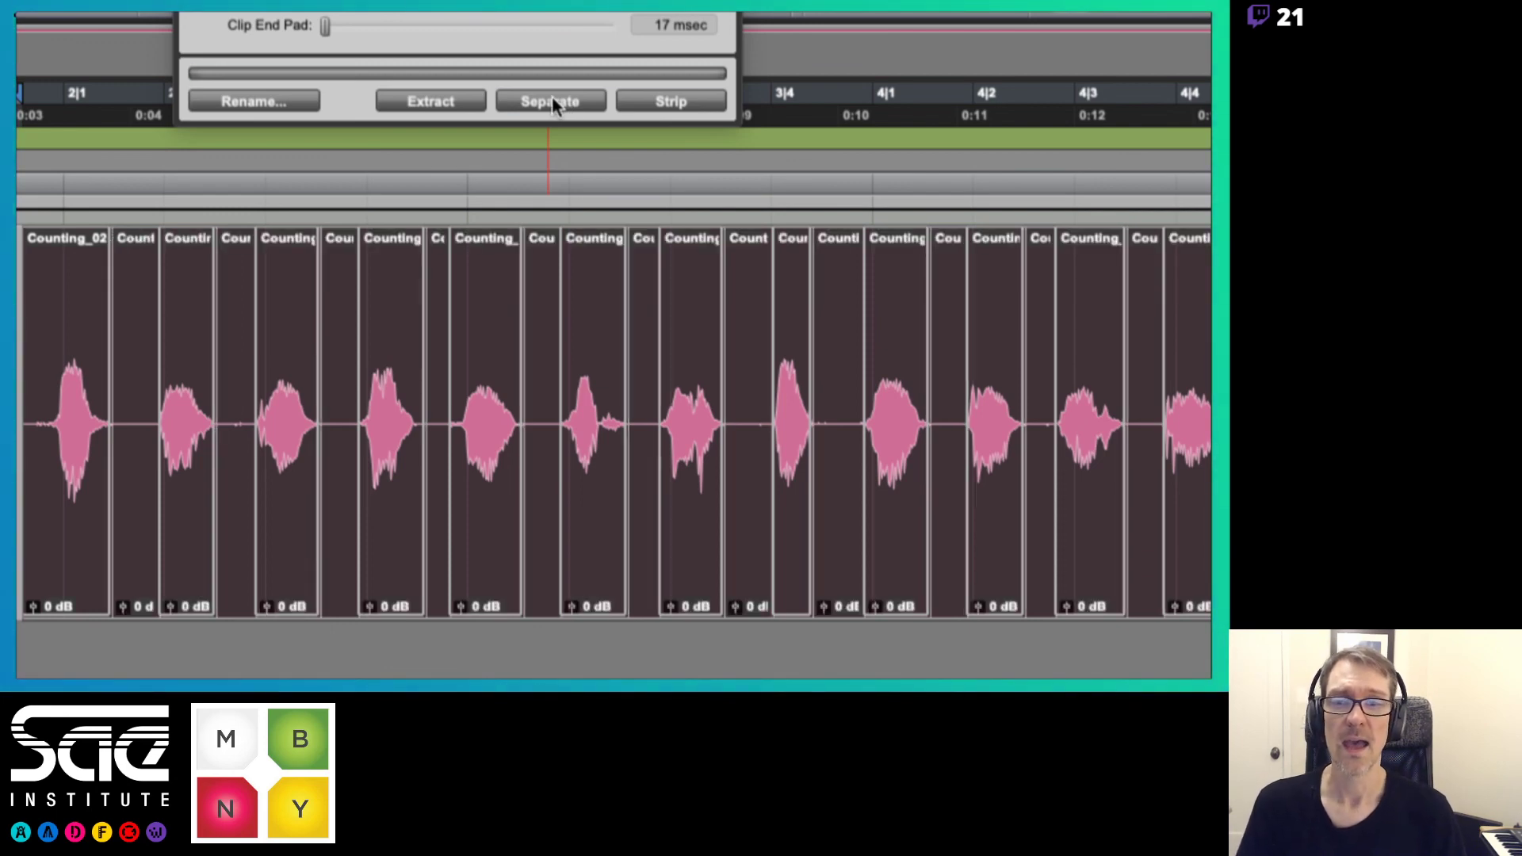
key("ctrl+z")
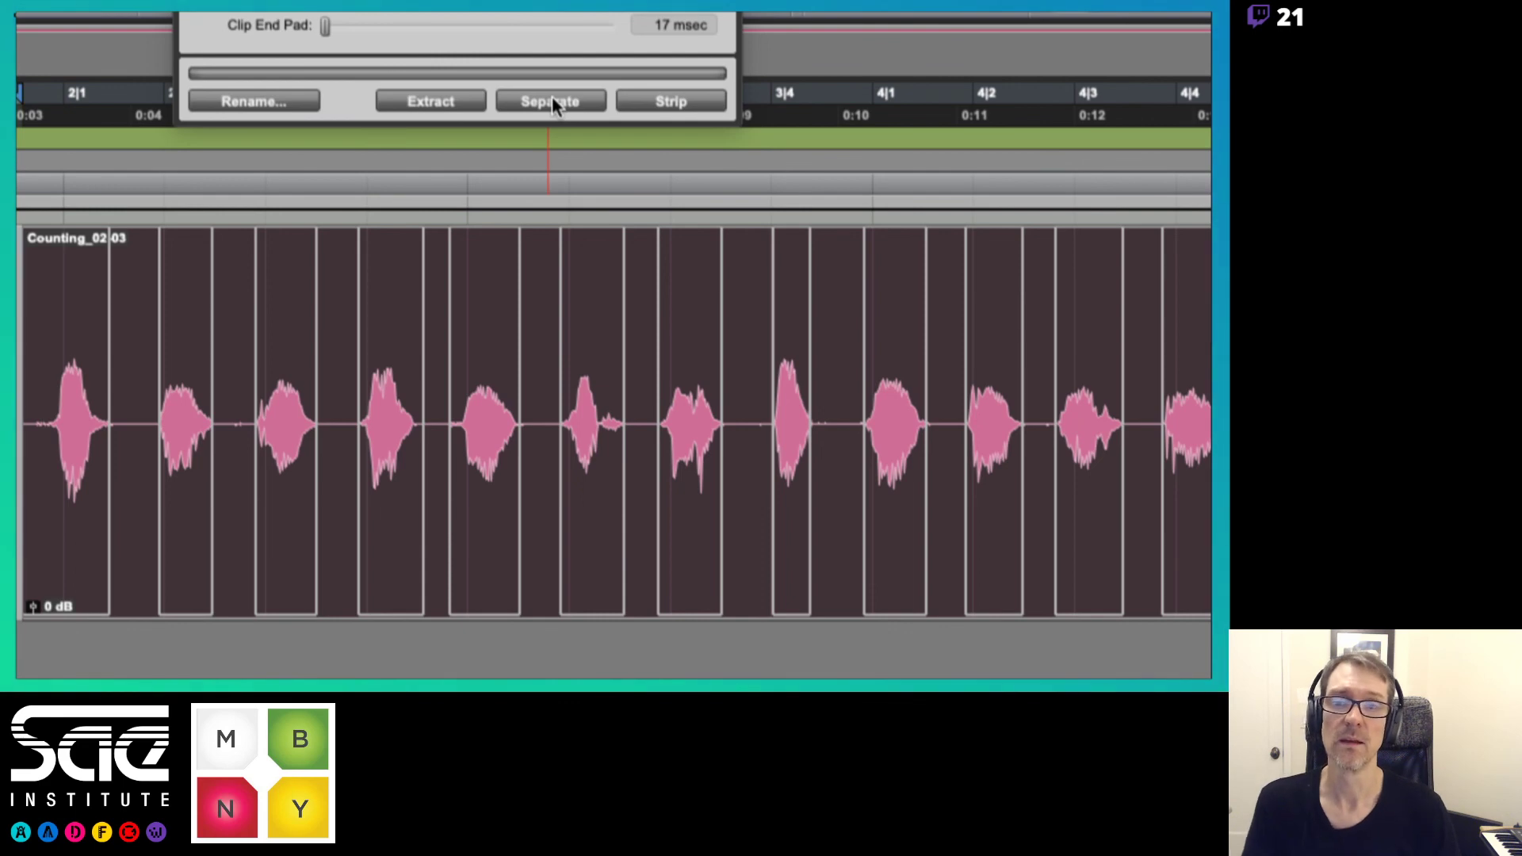
- Try Extract on the Counting.03 clip and undo it
left_click(432, 101)
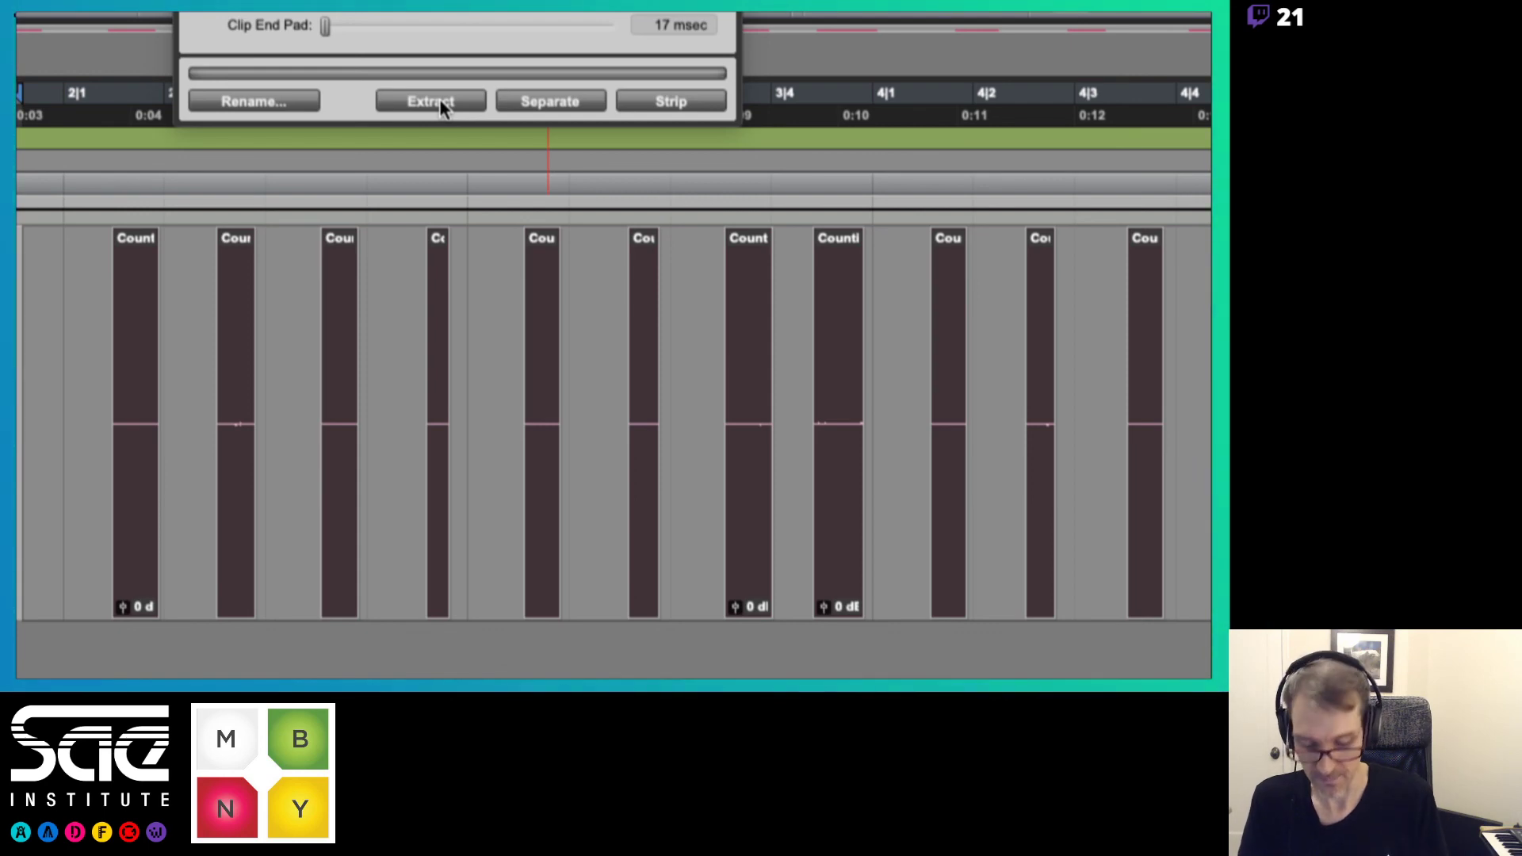
key("ctrl+z")
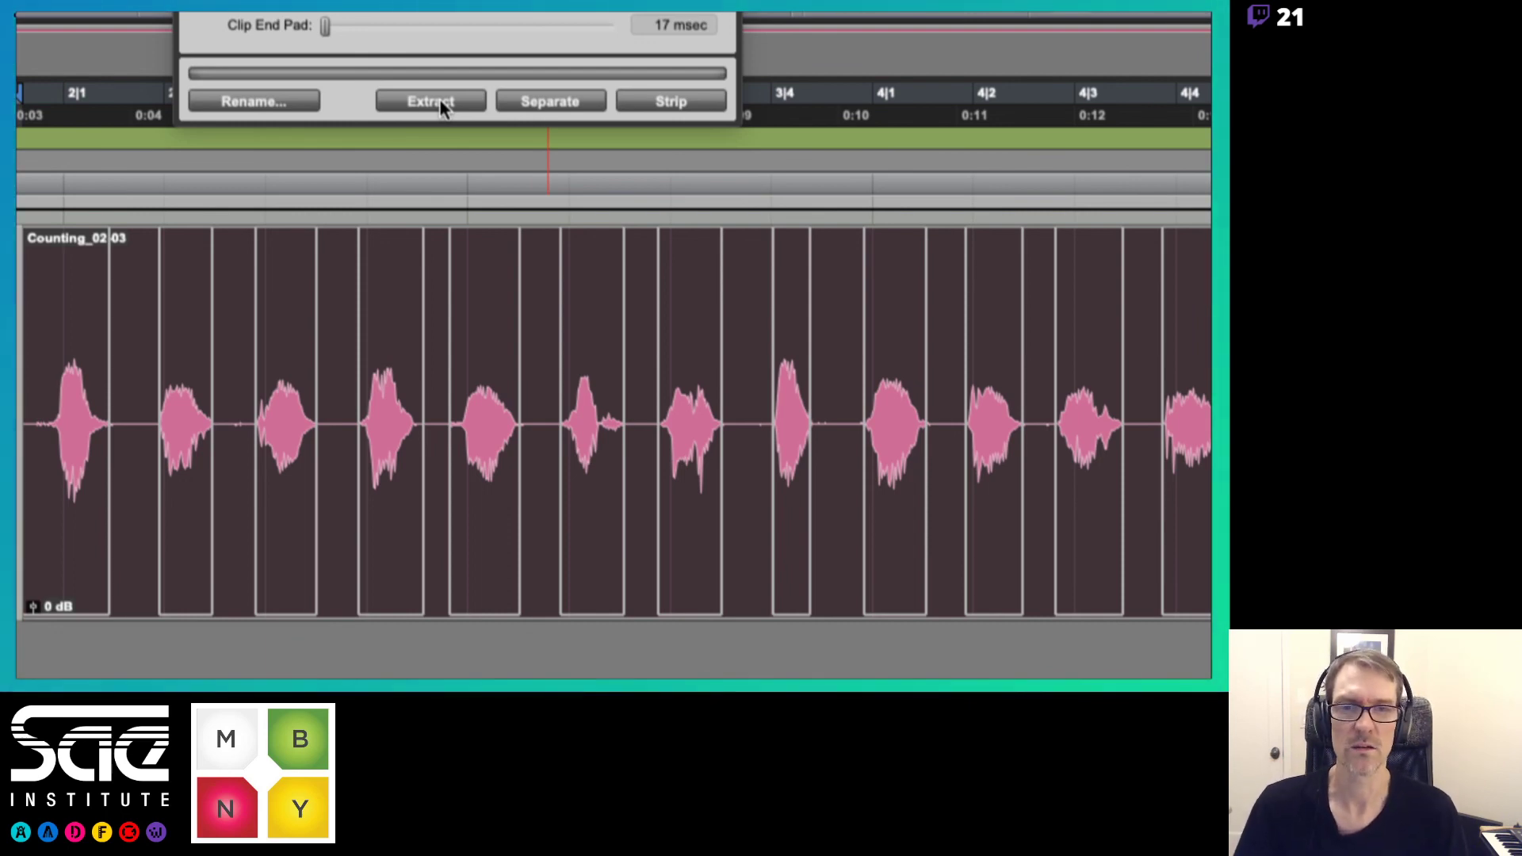
- Strip the silence from the Counting.03 clip and play back the separated words
left_click(757, 111)
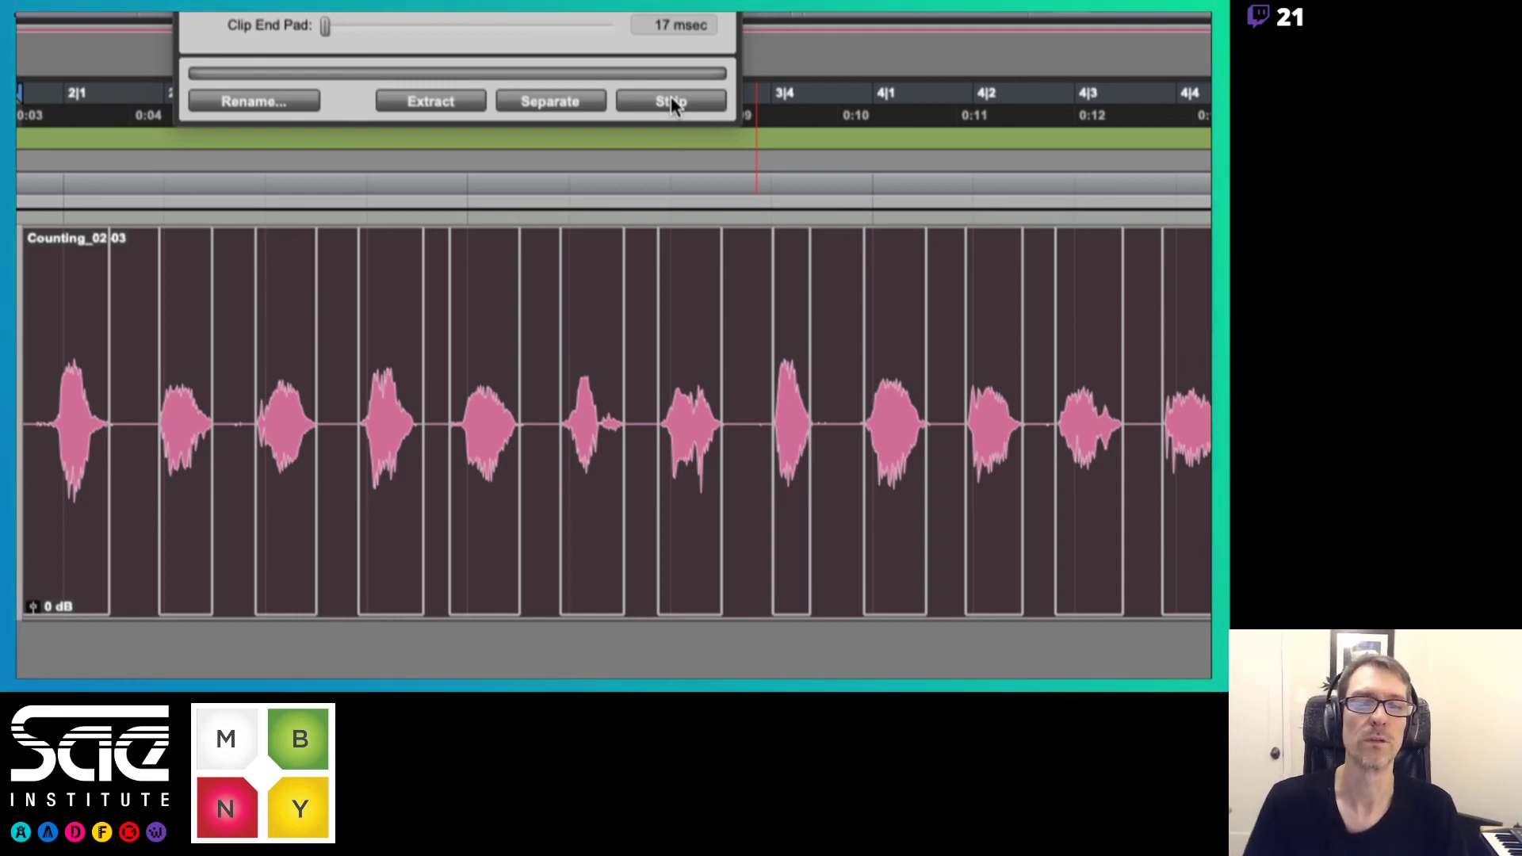
left_click(671, 103)
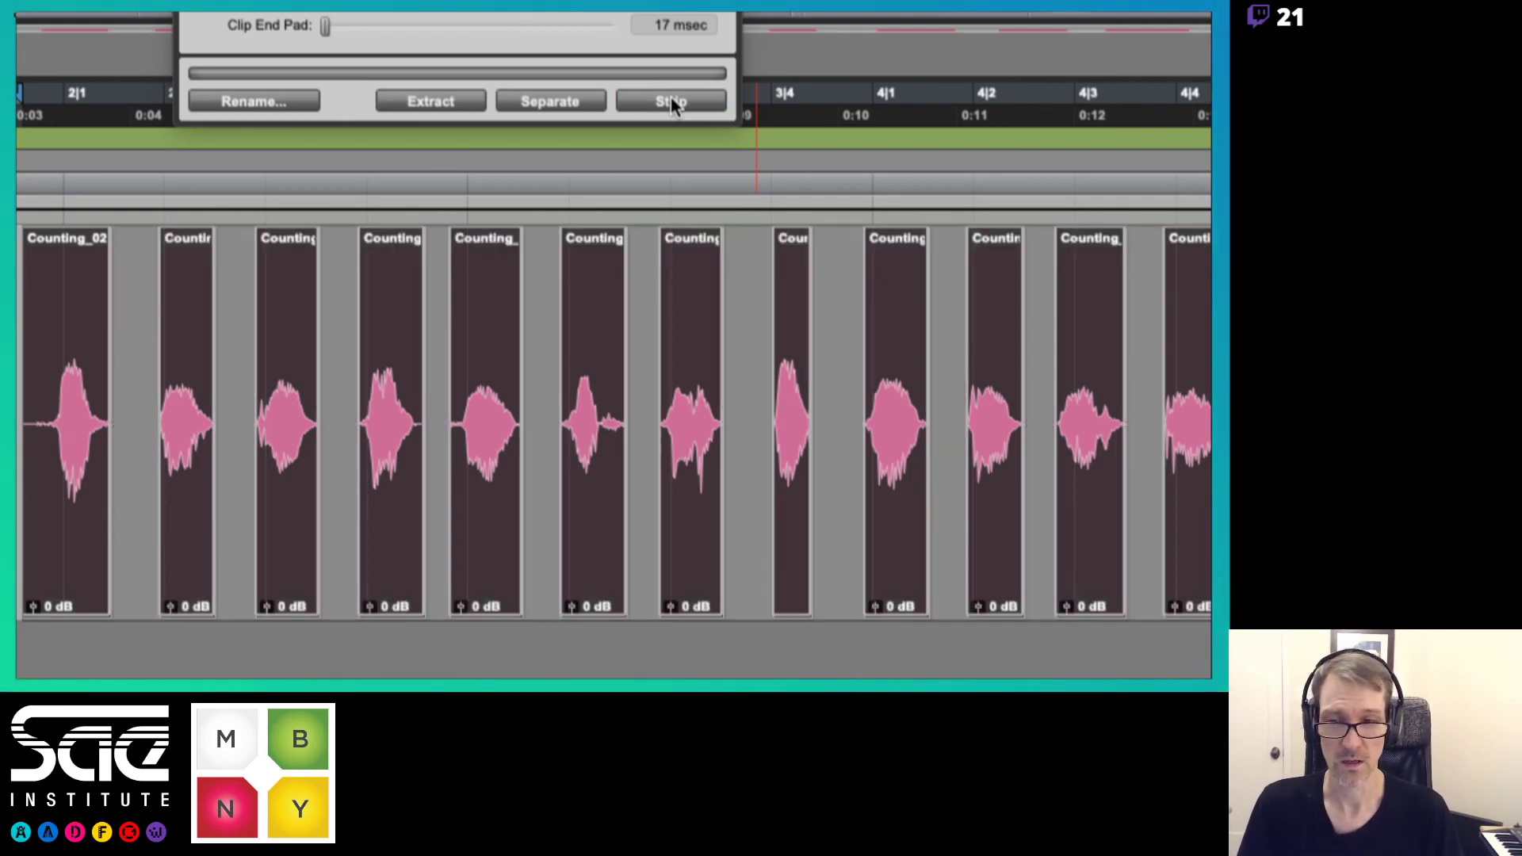
key("space")
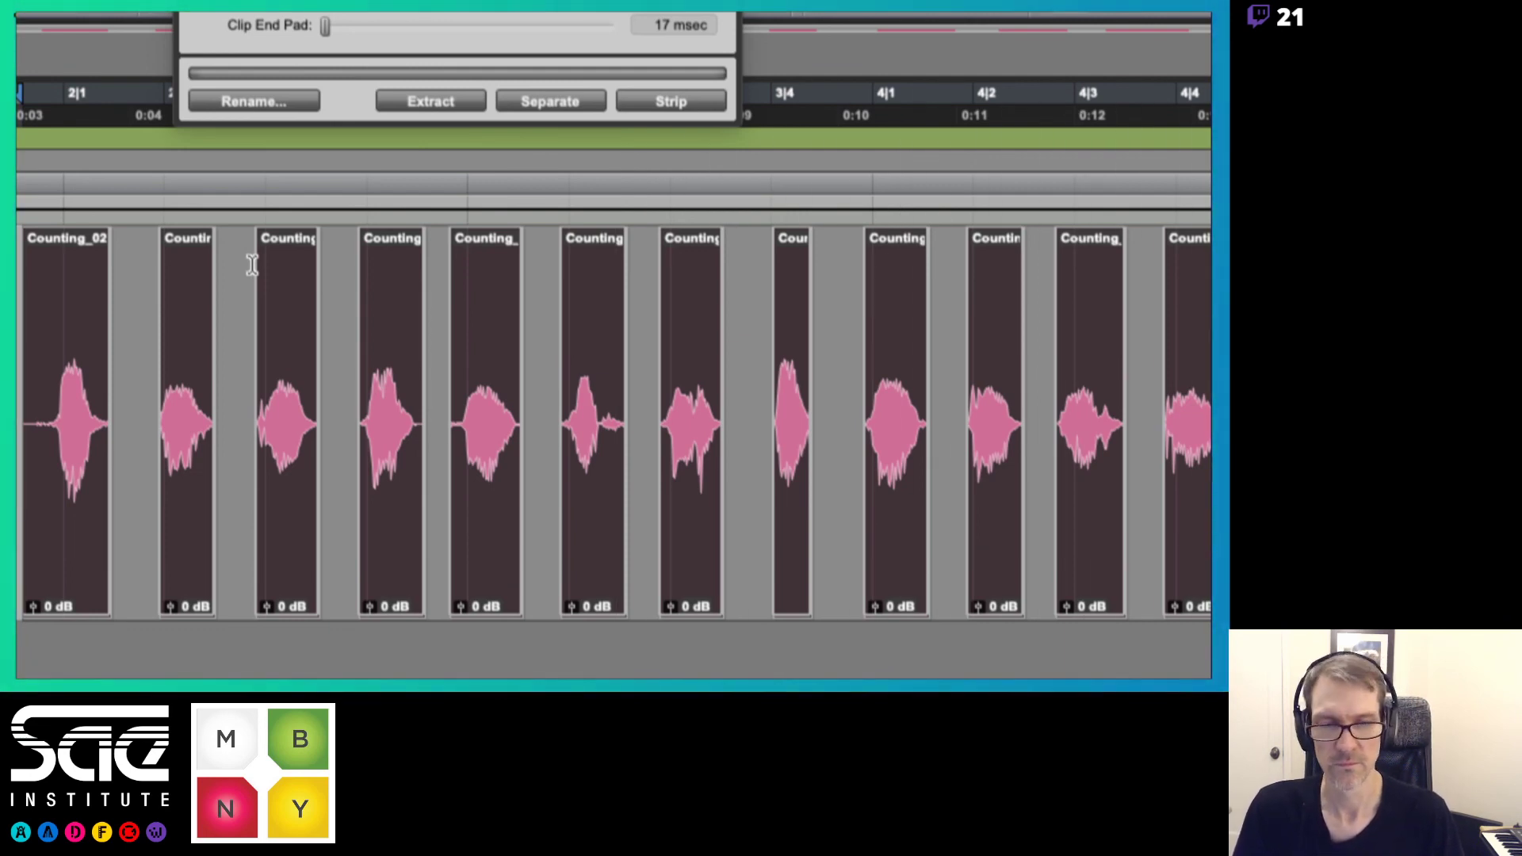
left_click(252, 266)
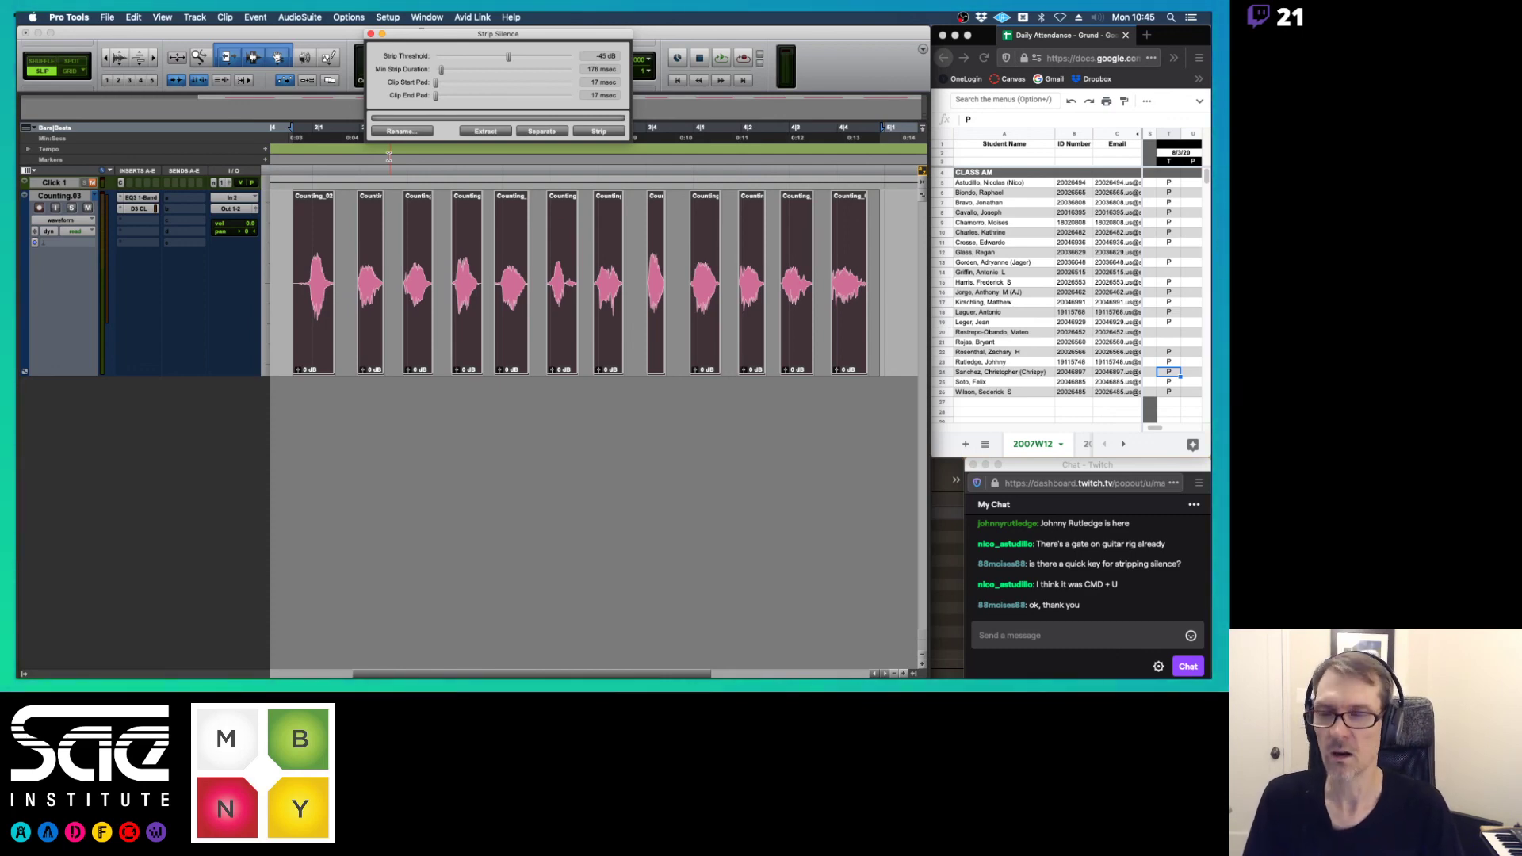
- Switch to the Preview notes and review the Strip Silence steps and controls on page 12
key("super+Tab")
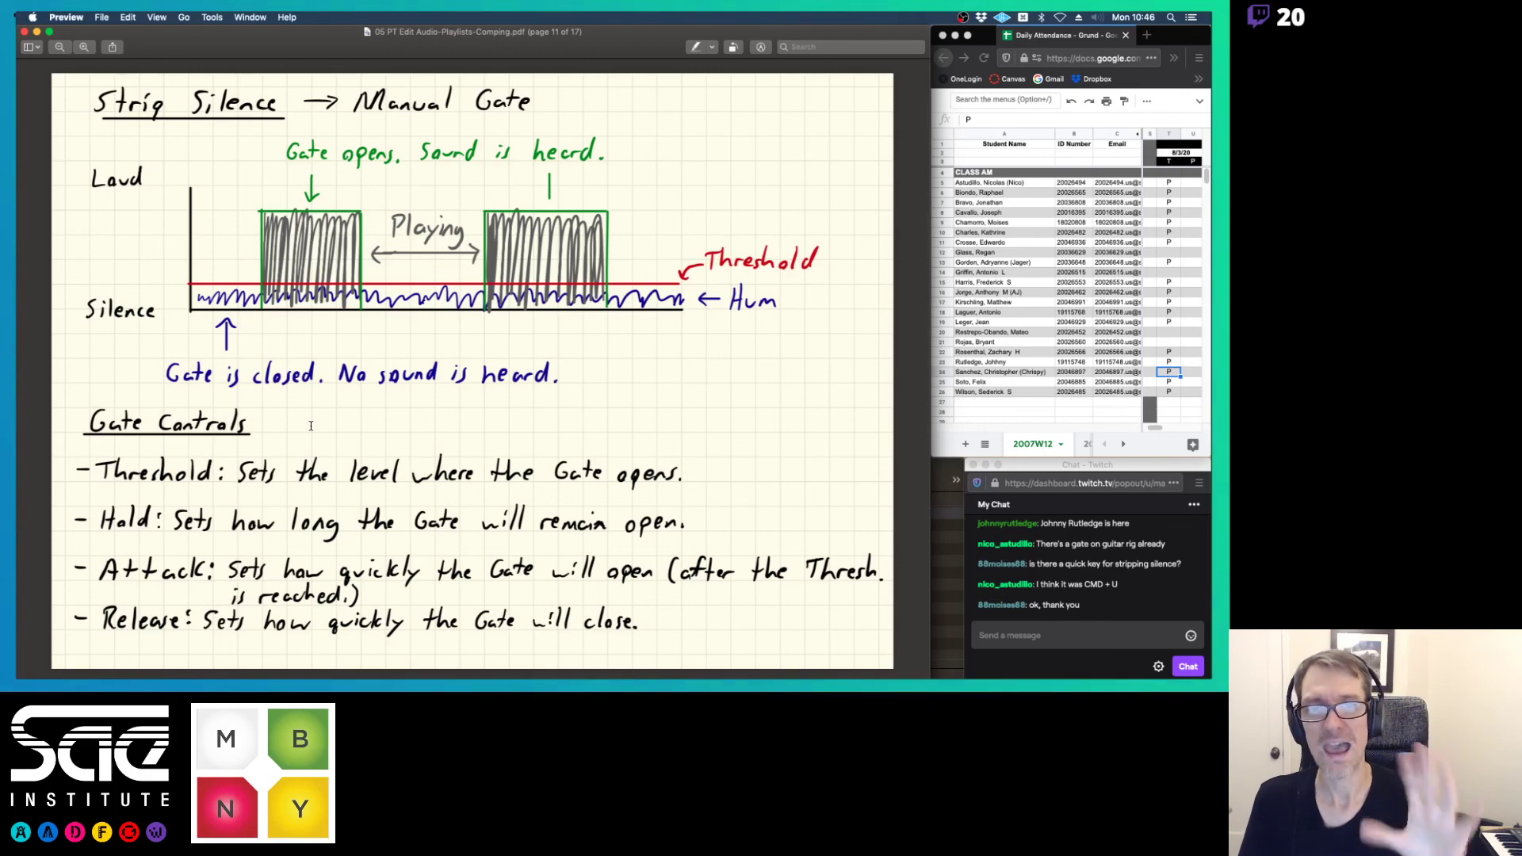
key("Down")
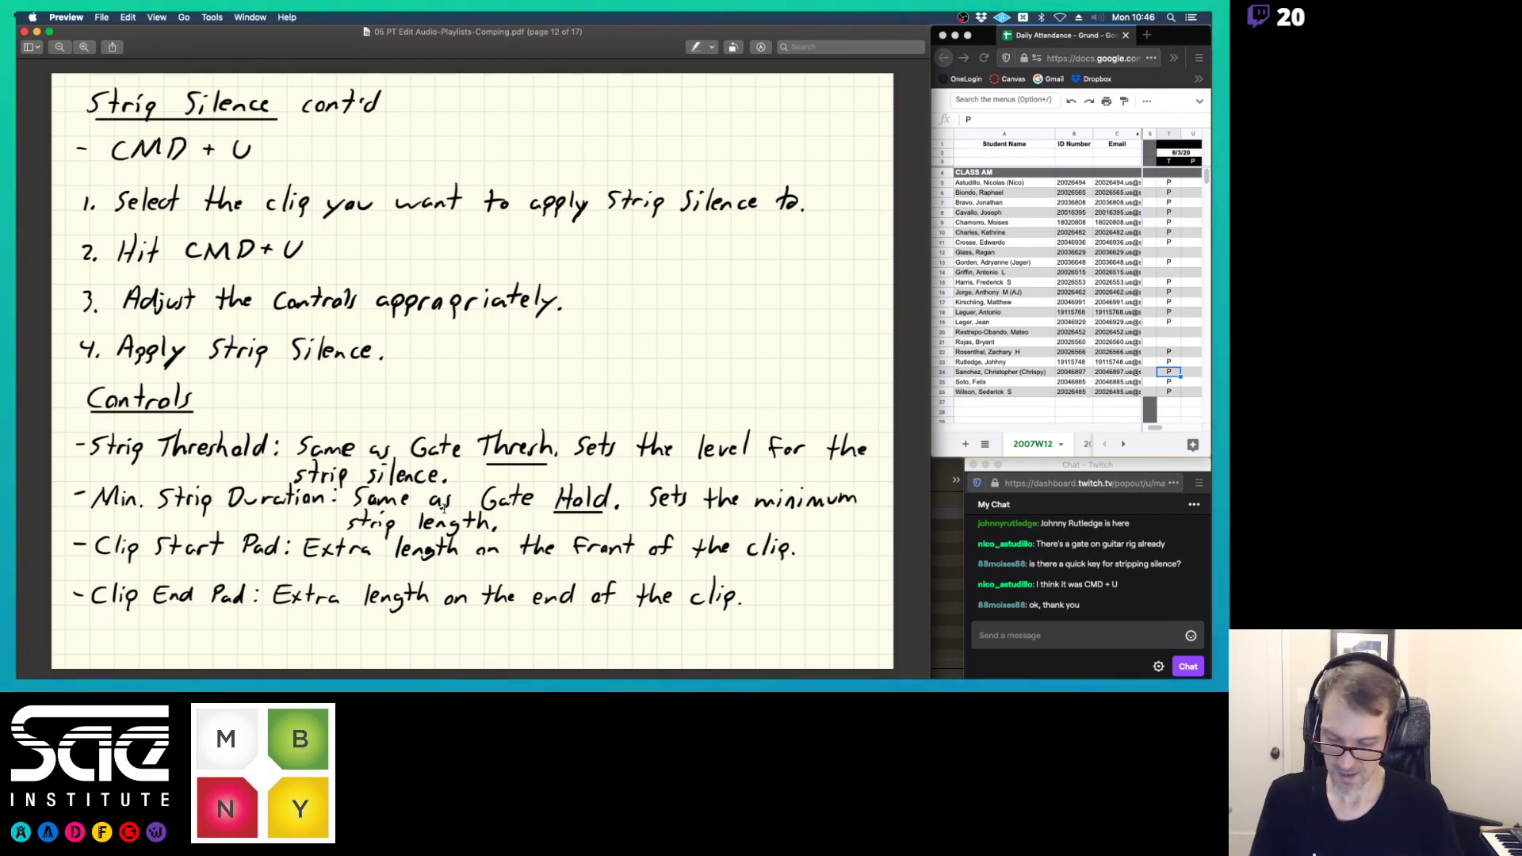
key("super+Tab")
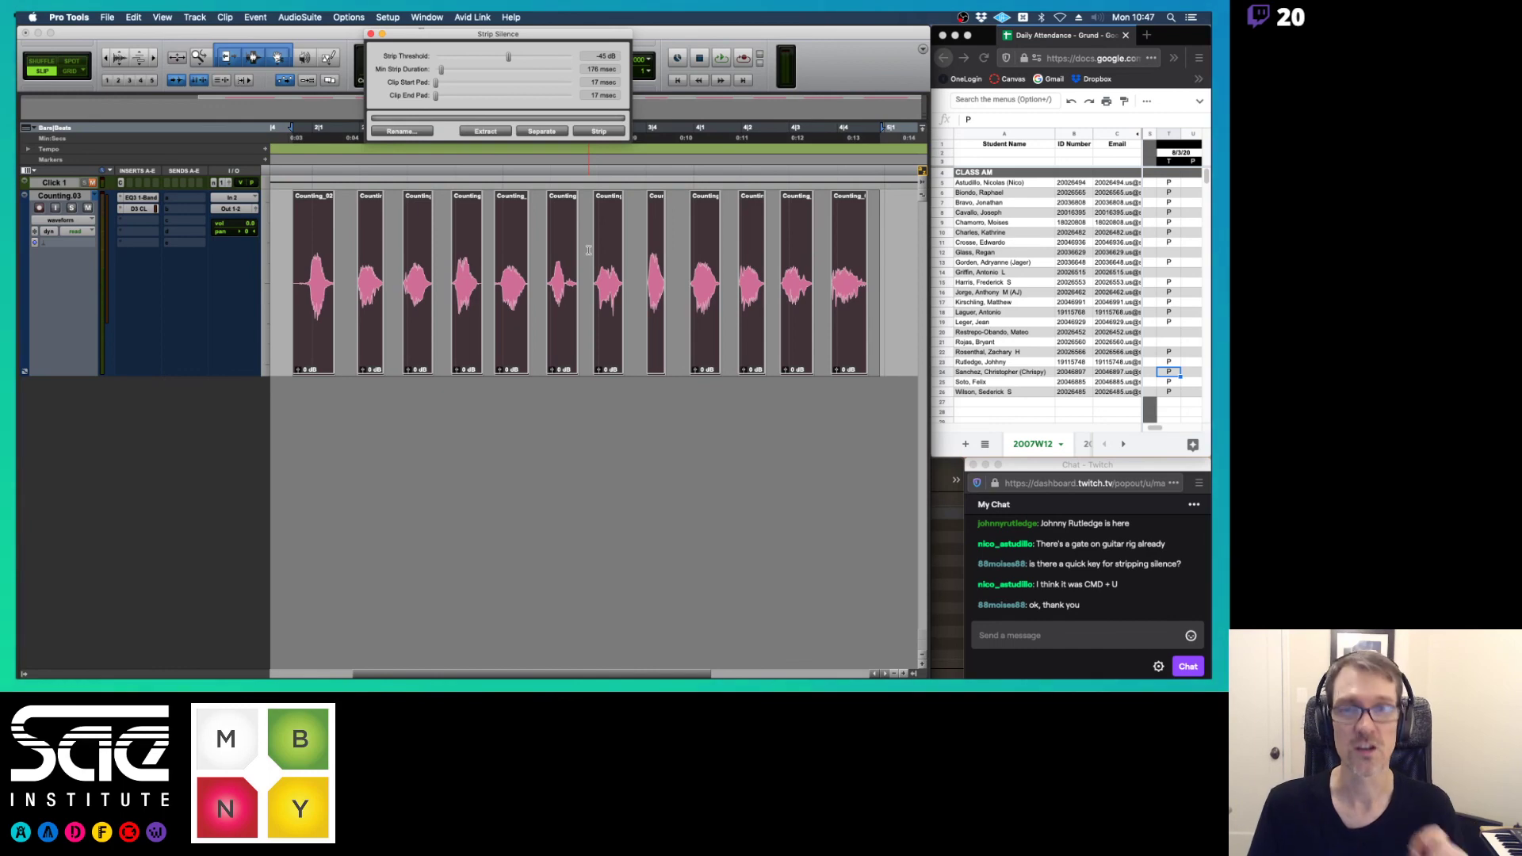
key("super+Tab")
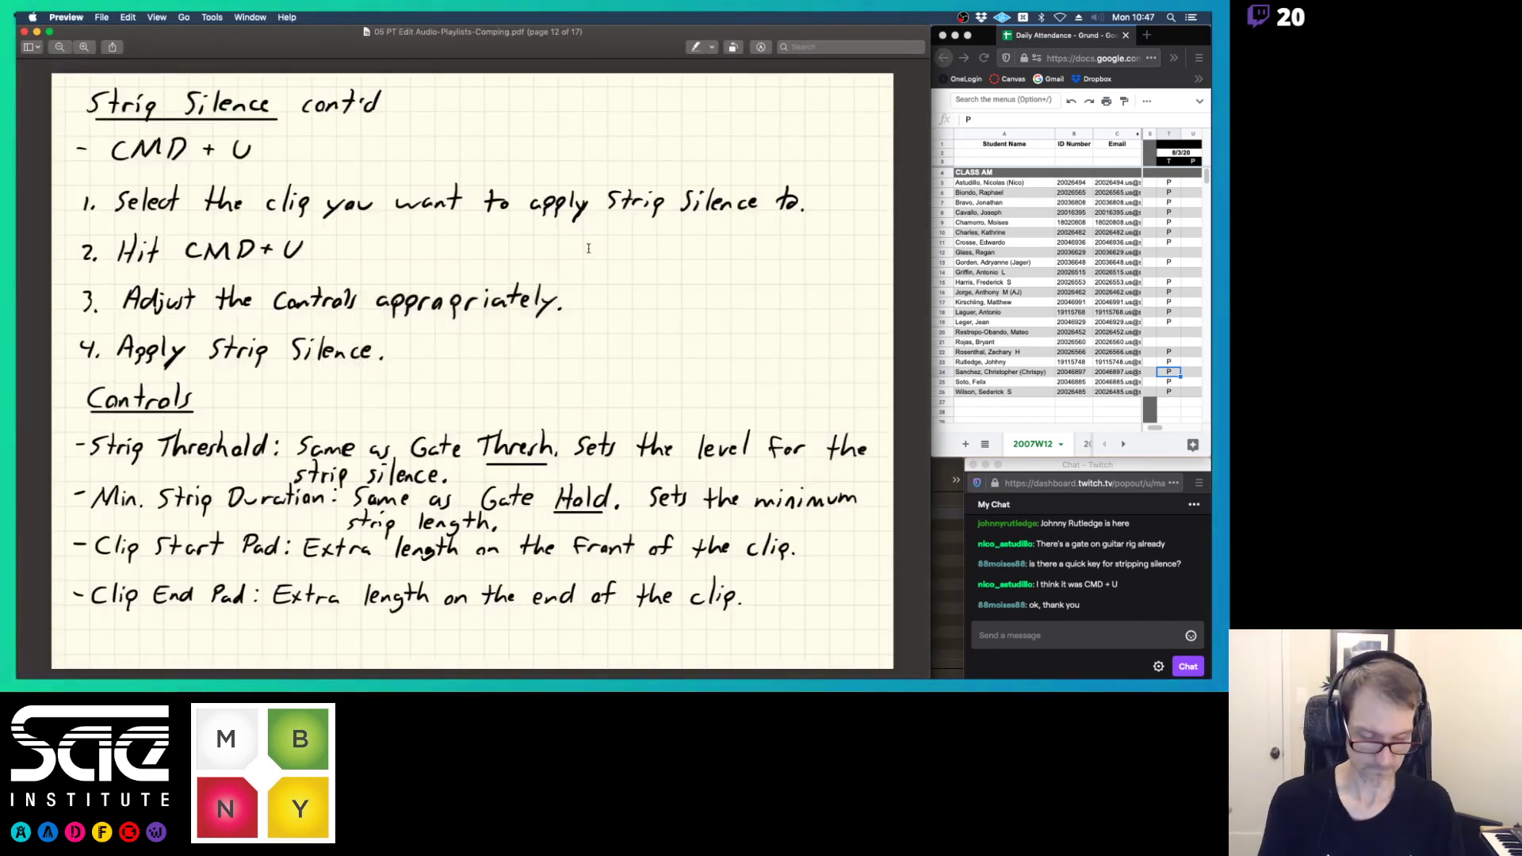
- Review page 13 of the notes on Strip, Extract and Separate, and examine the diagram of the clip pads
key("Down")
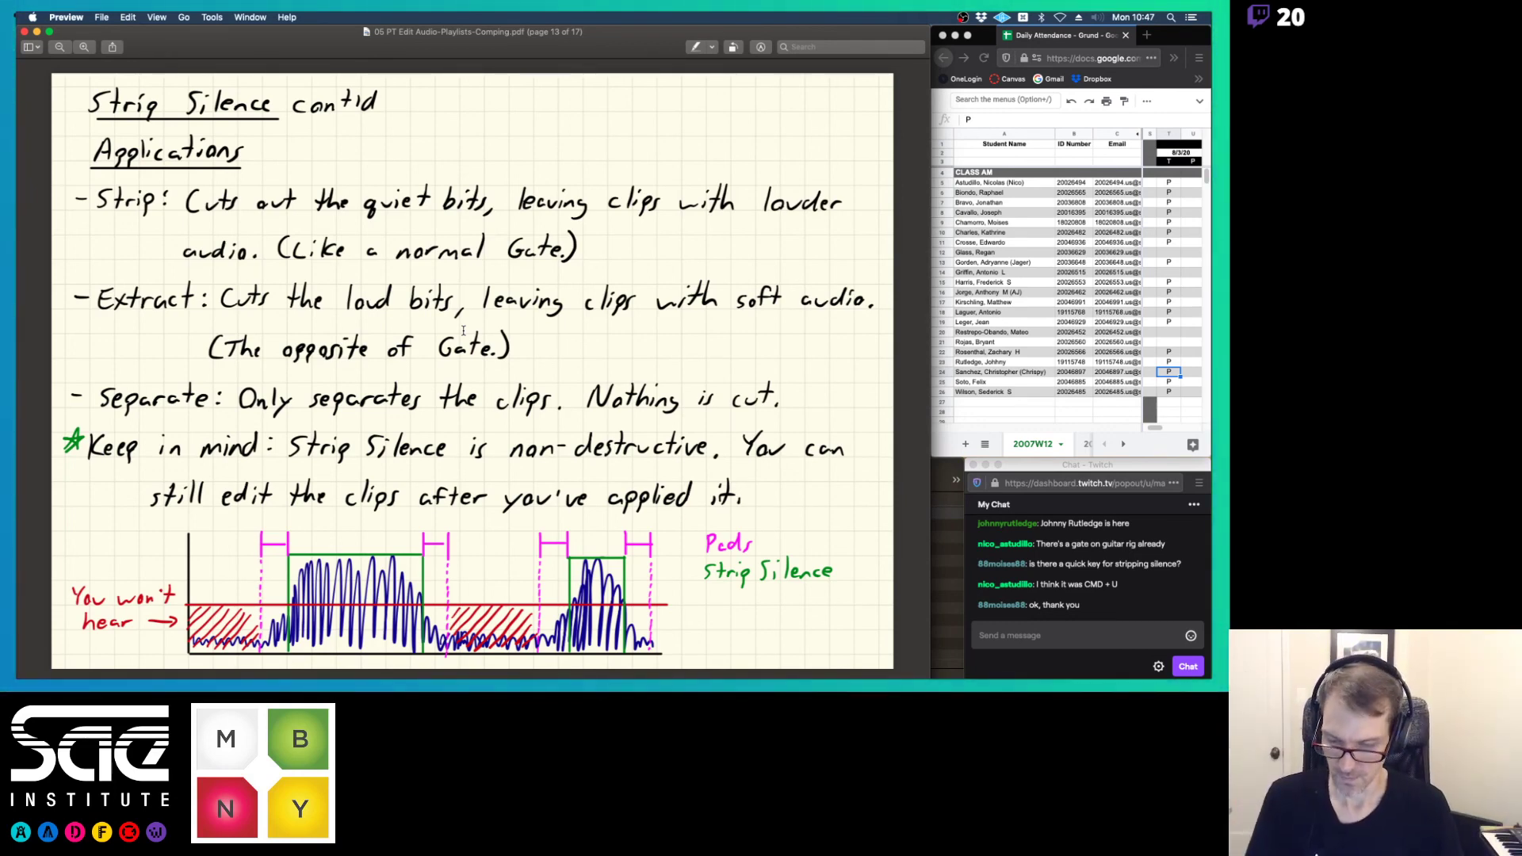
key("super+Tab")
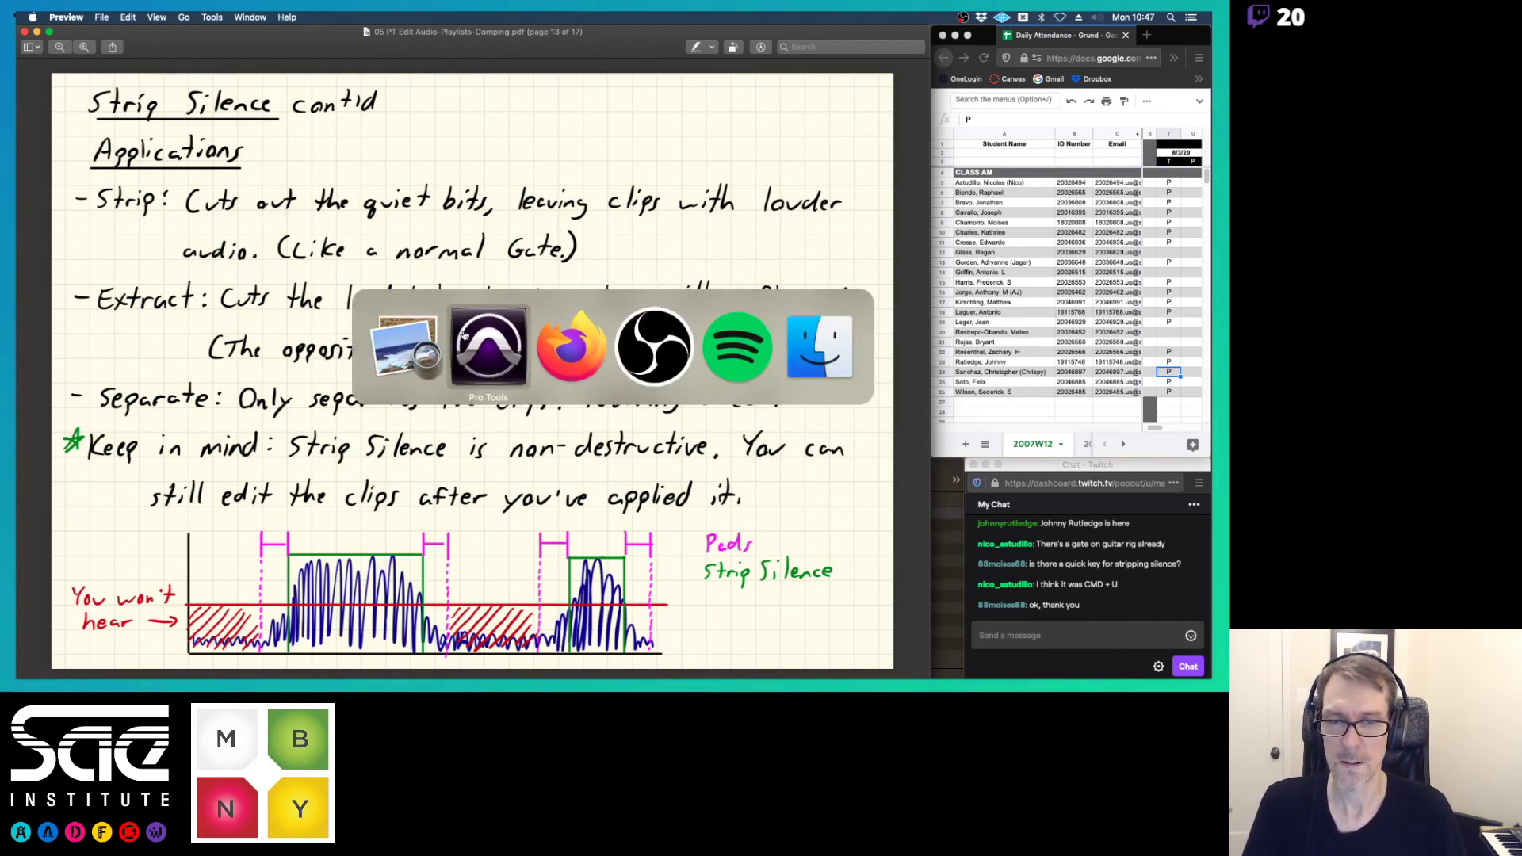
key("Tab")
key("Tab")
key("Tab")
key("Tab")
key("Tab")
key("Tab")
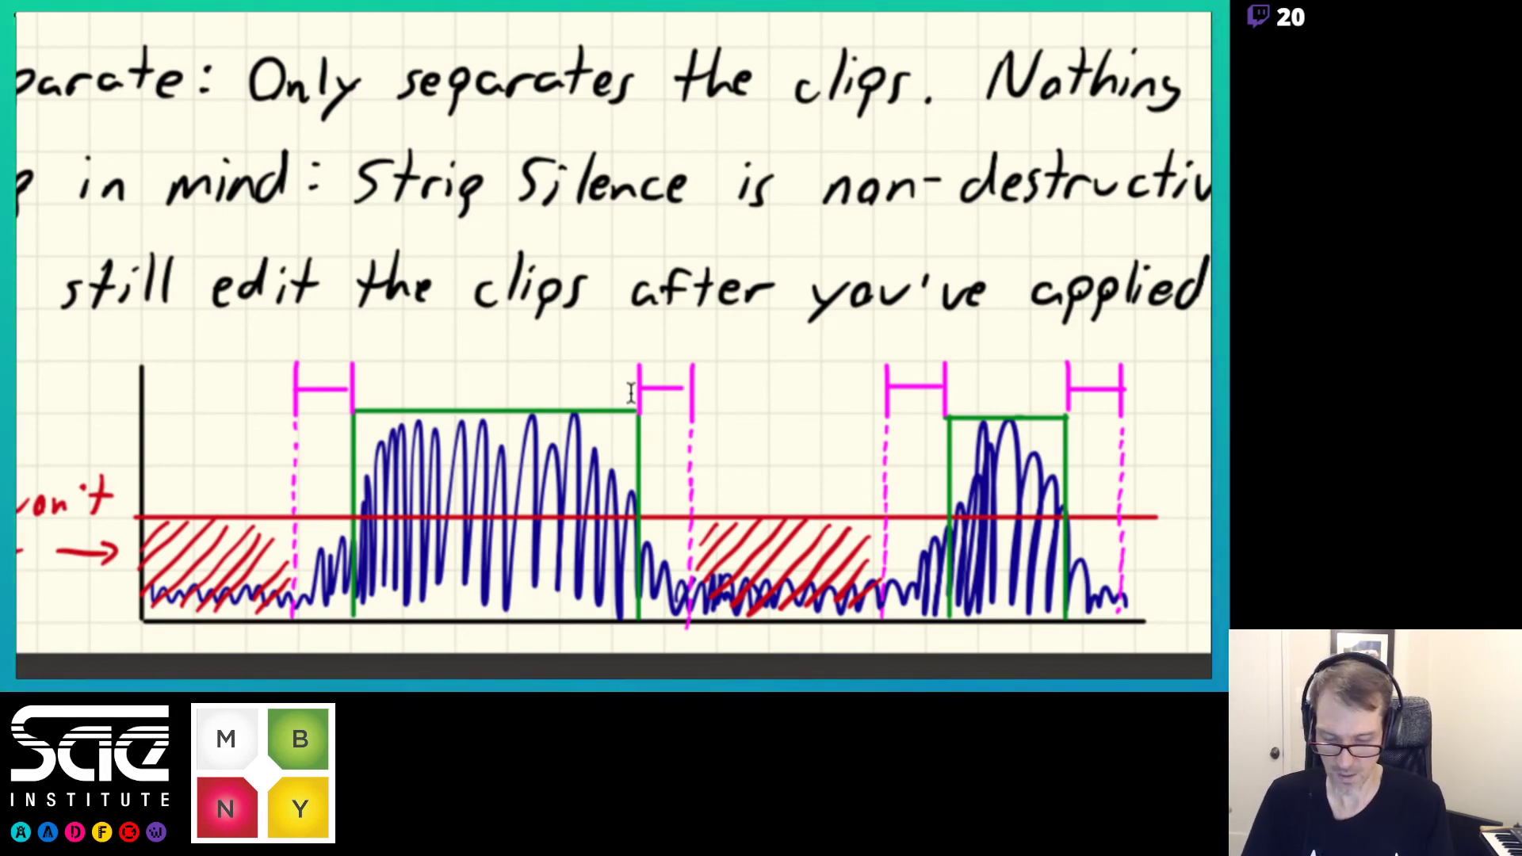
- Switch to Pro Tools and trim the start and end boundaries of the sixth word clip on the Counting.03 track
key("super+Tab")
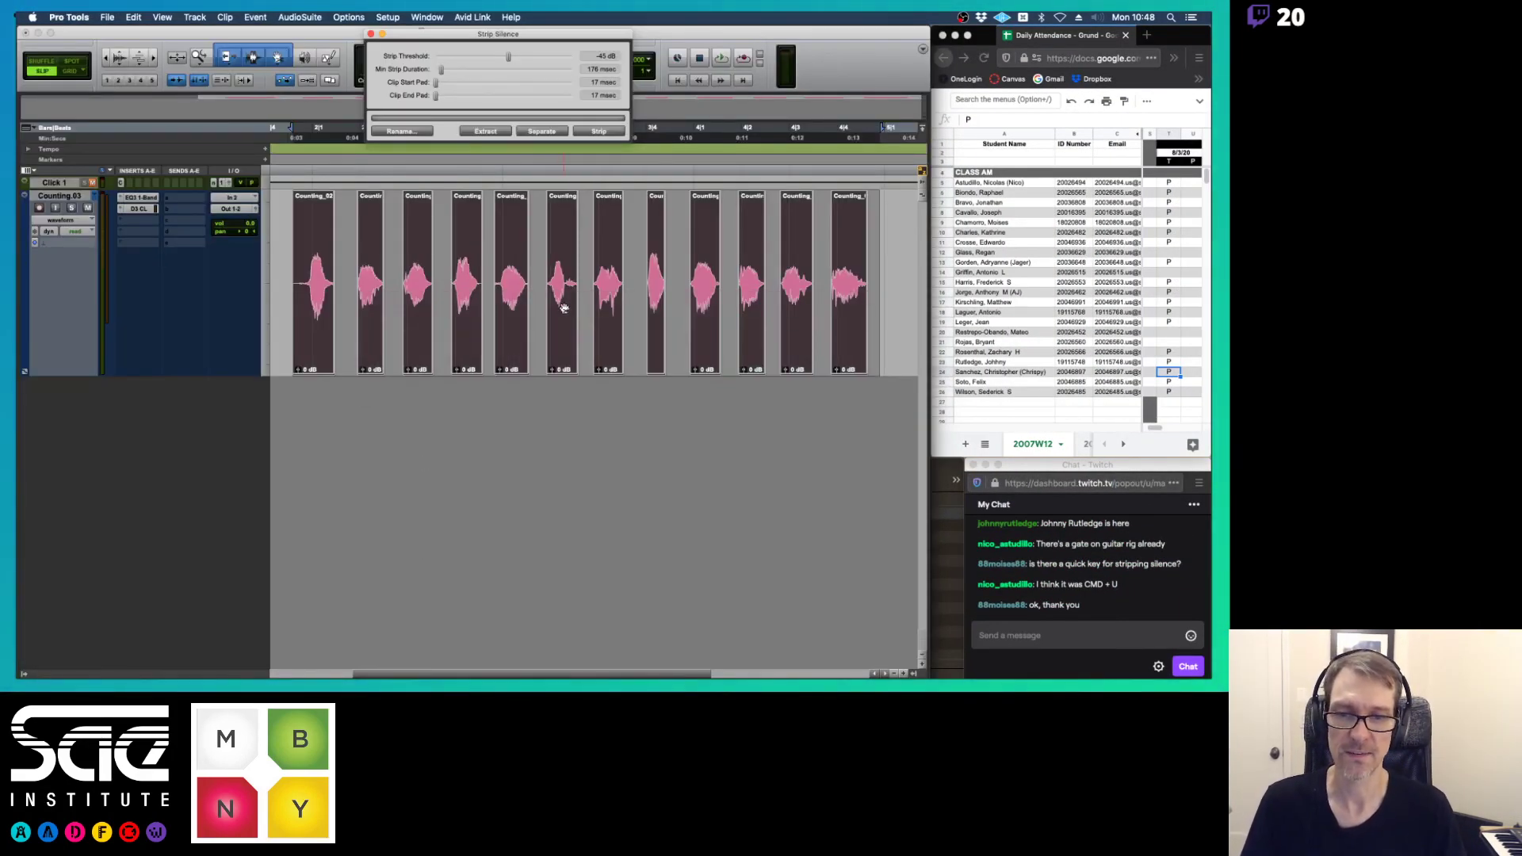
left_click(565, 321)
left_click(563, 342)
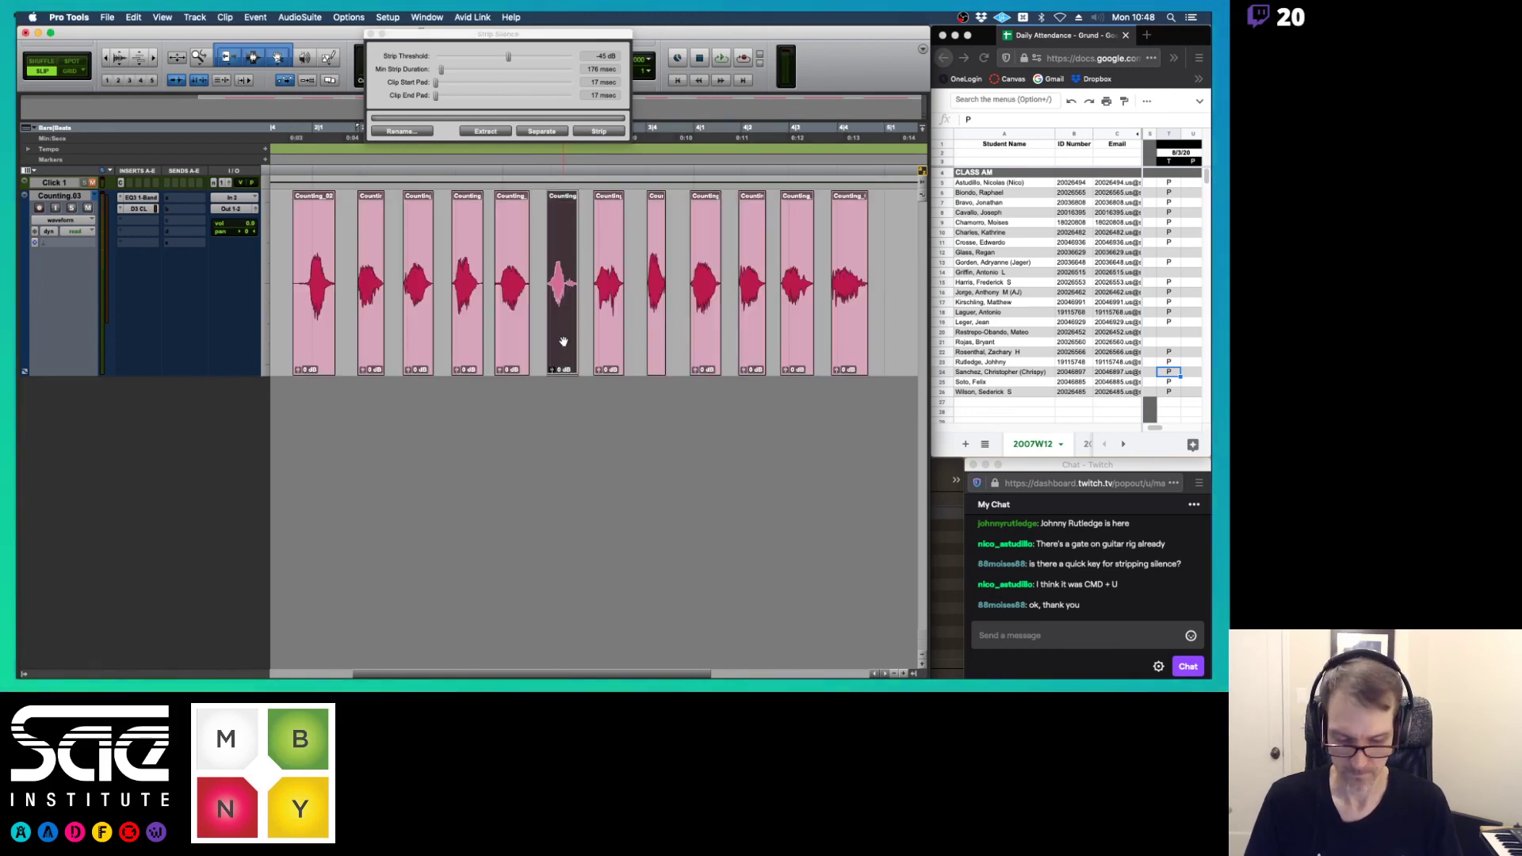
key("e")
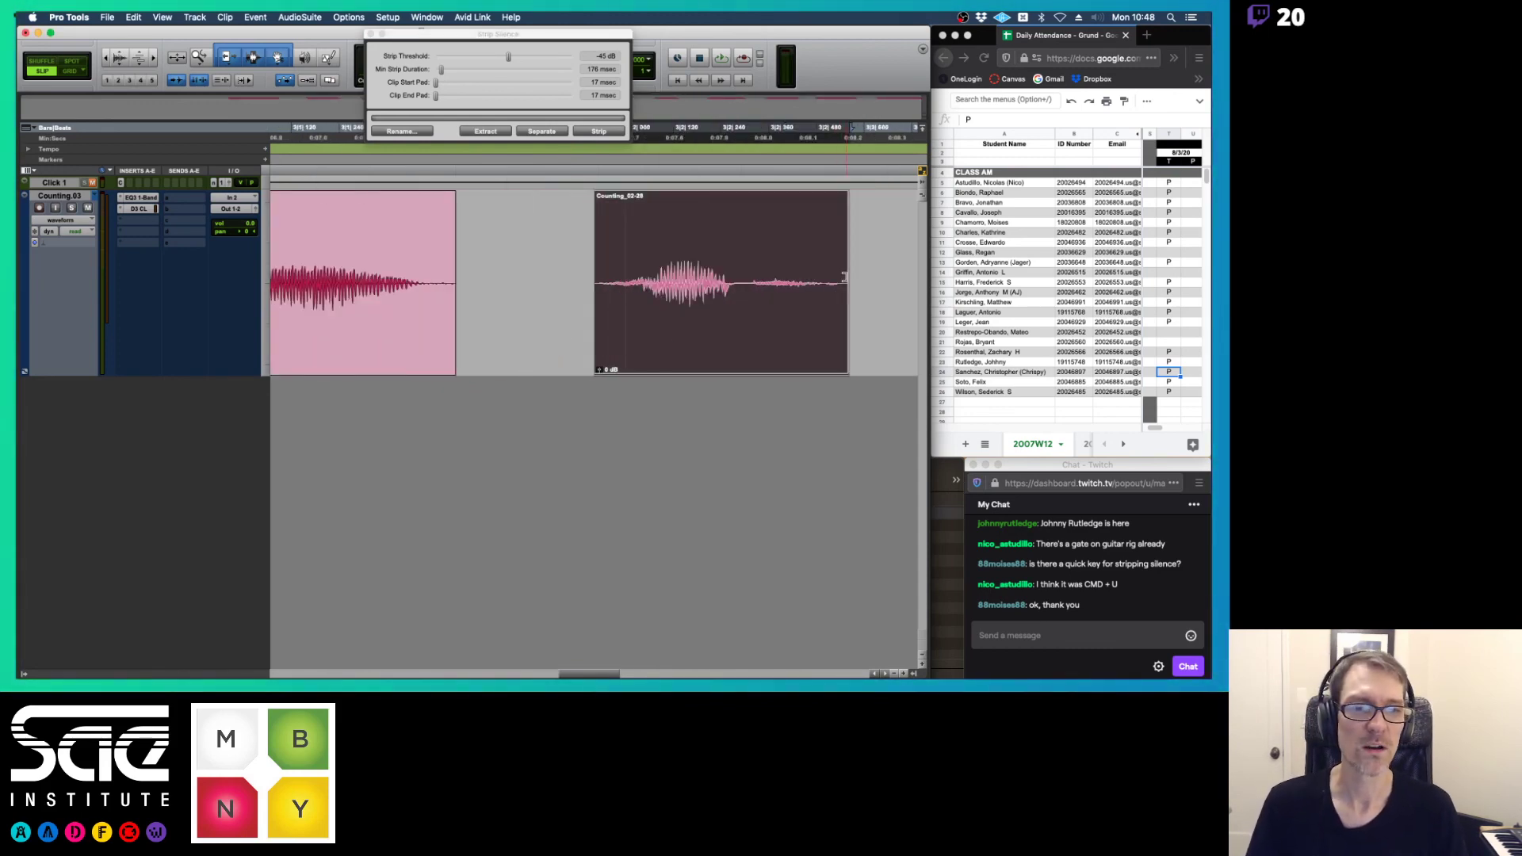
mouse_move(845, 277)
left_mouse_down()
mouse_move(887, 278)
mouse_move(841, 281)
left_mouse_up()
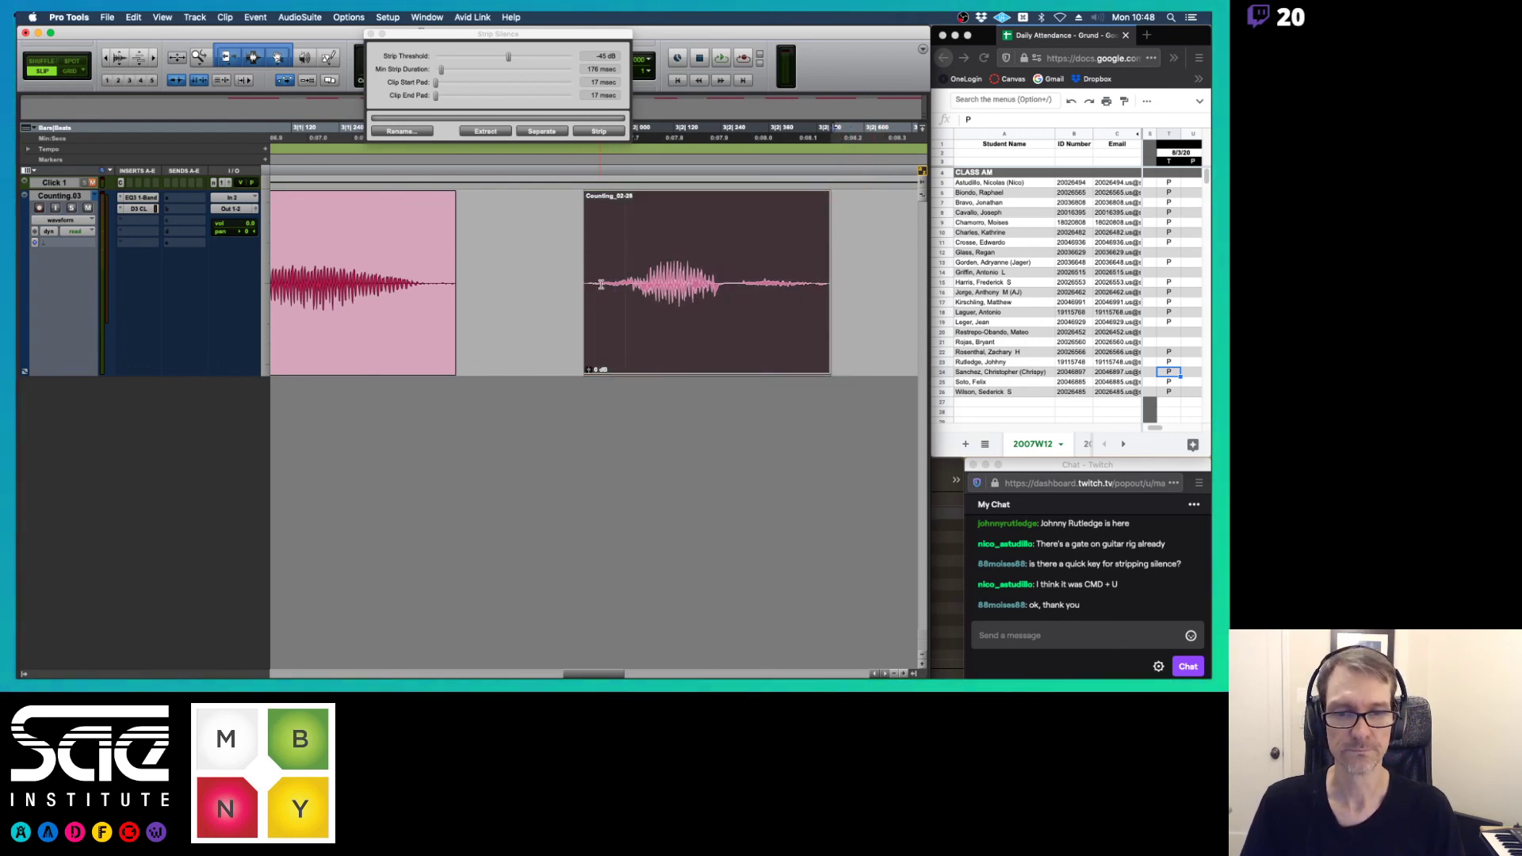
key("Delete")
key("super+z")
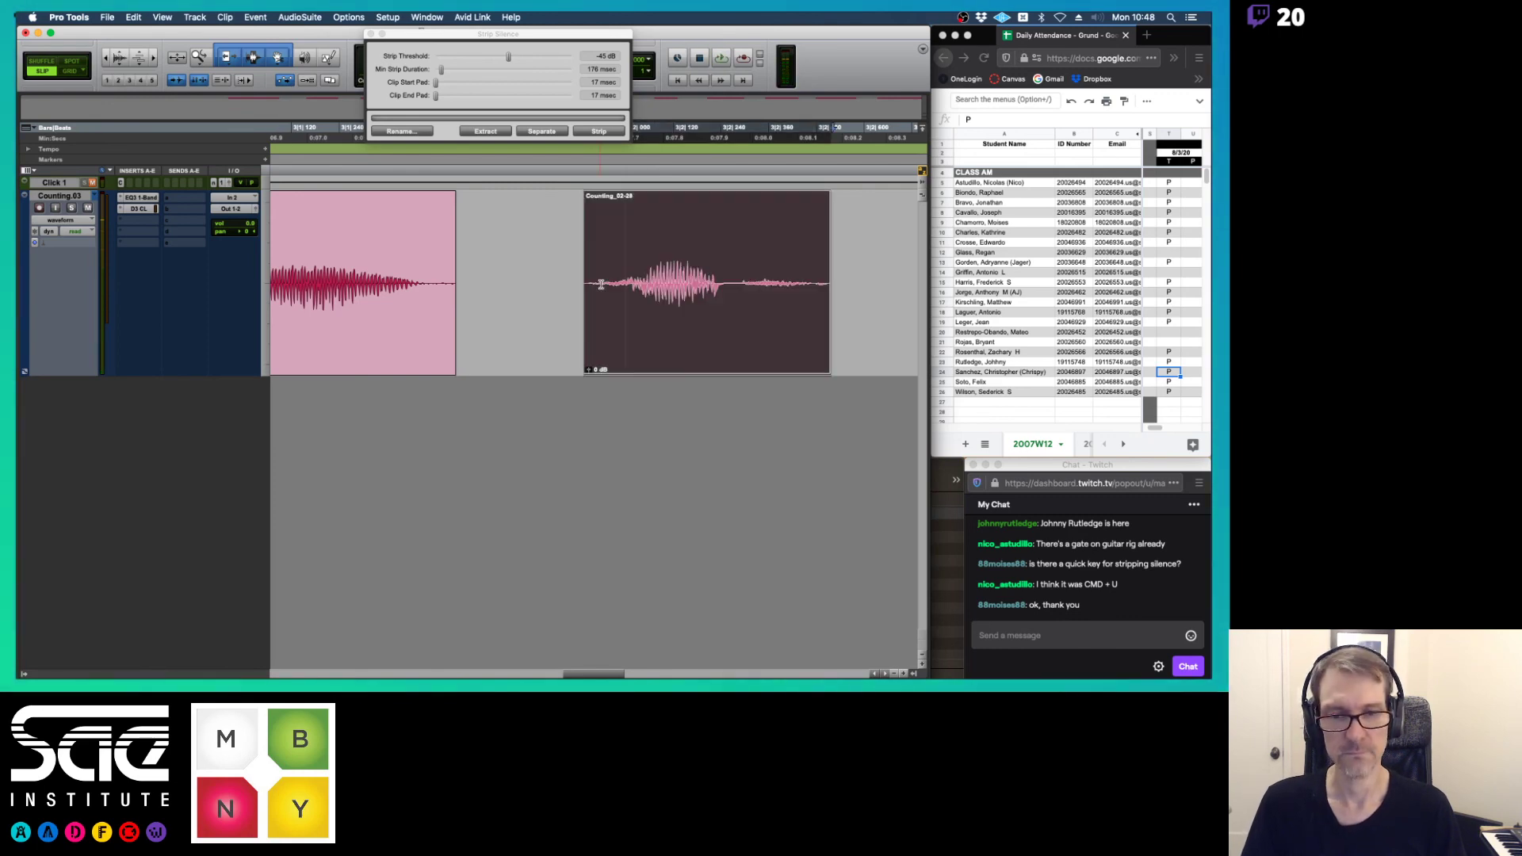
mouse_move(598, 281)
left_mouse_down()
mouse_move(574, 283)
mouse_move(590, 284)
left_mouse_up()
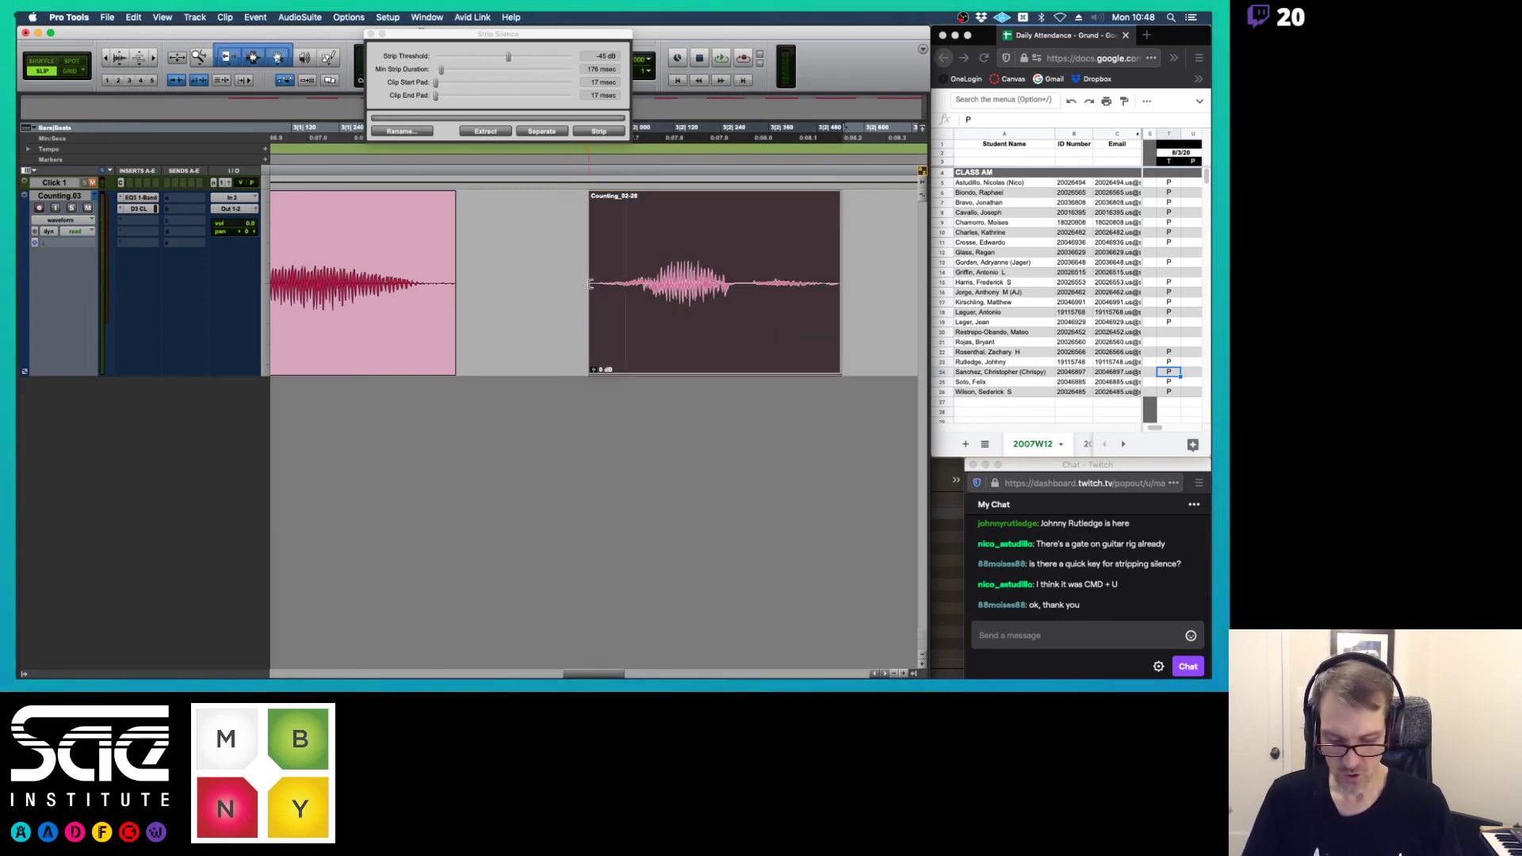
- Close the Strip Silence window and play back the stripped counting clips from just before the first word
key("super+bracketleft")
key("super+bracketleft")
key("super+bracketleft")
key("super+bracketleft")
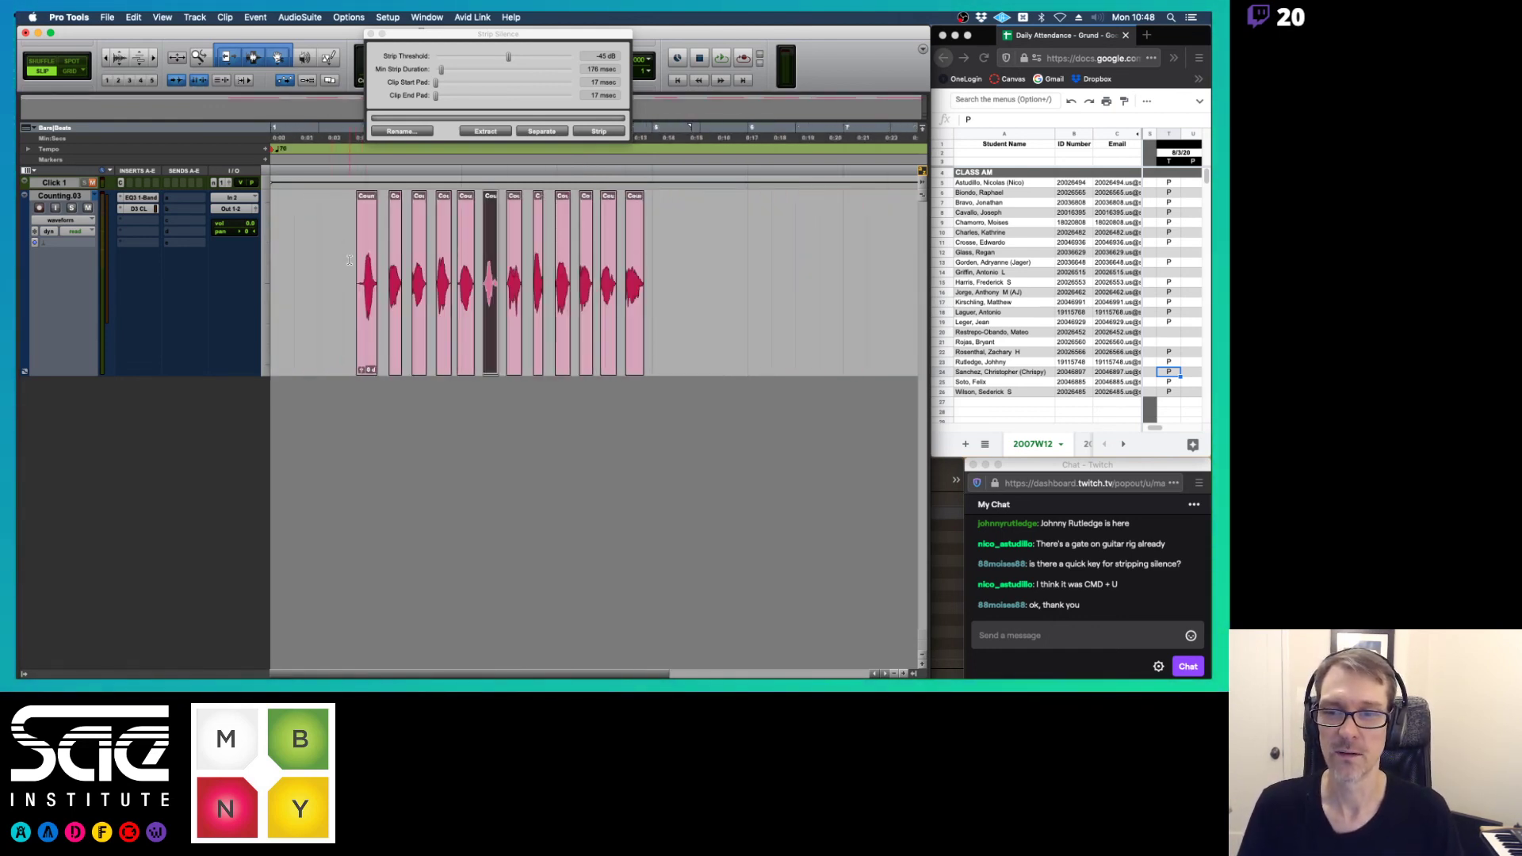
left_click(349, 260)
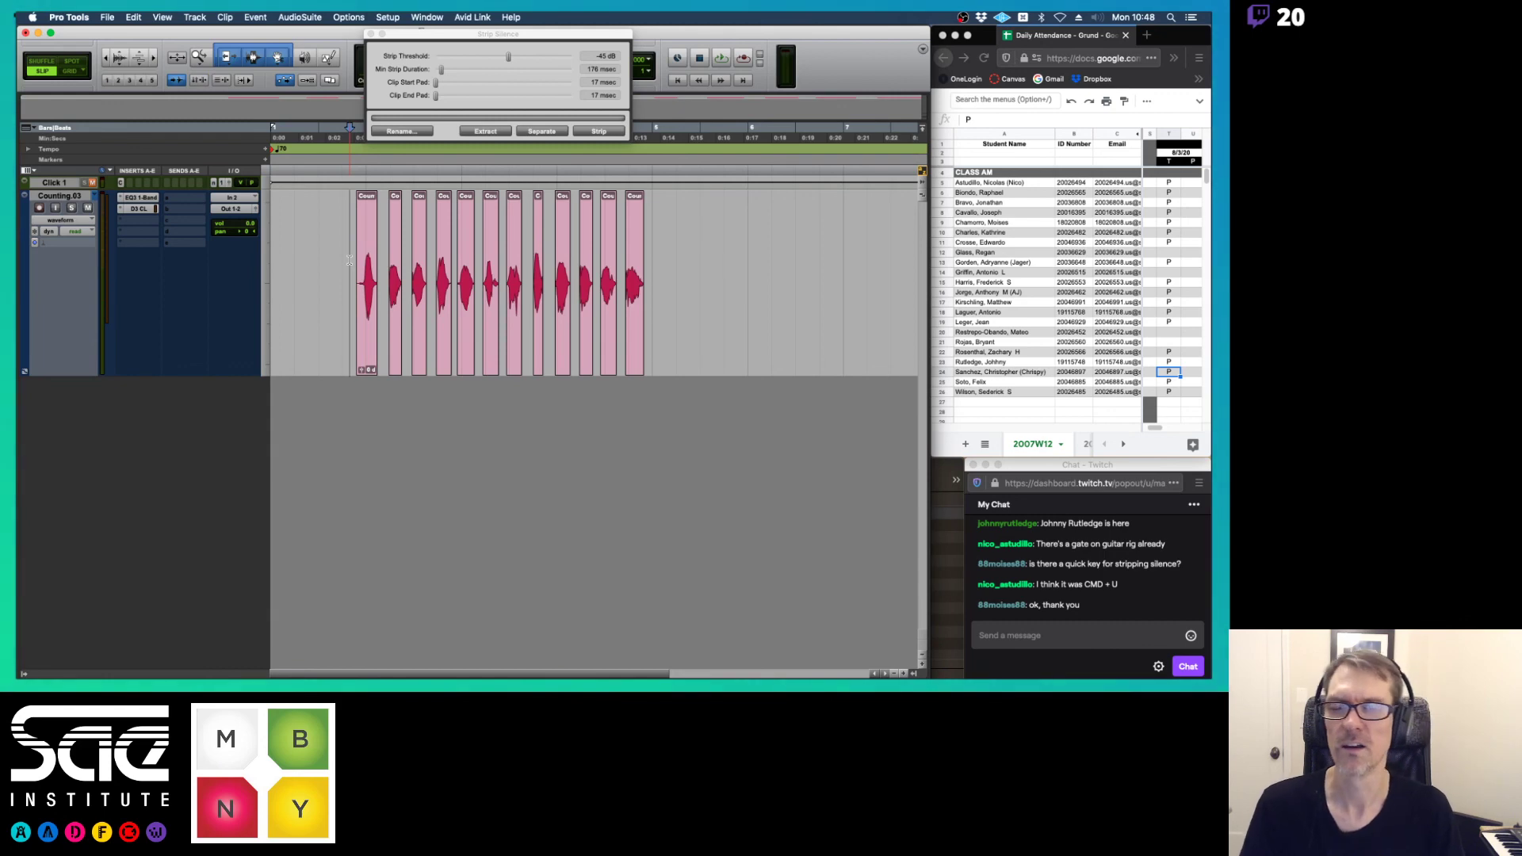
left_click(370, 35)
key("space")
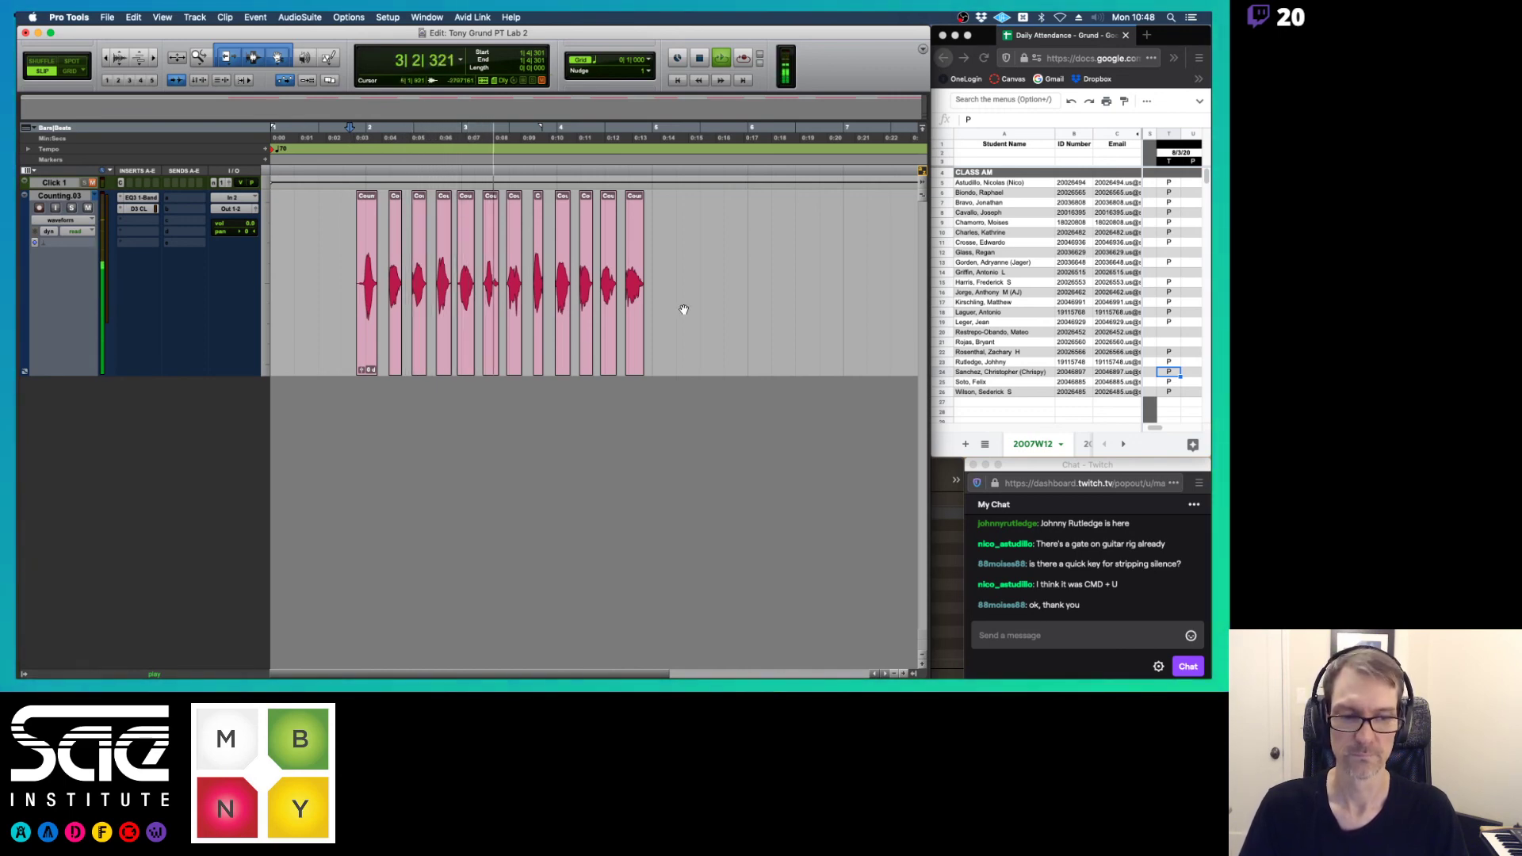
key("space")
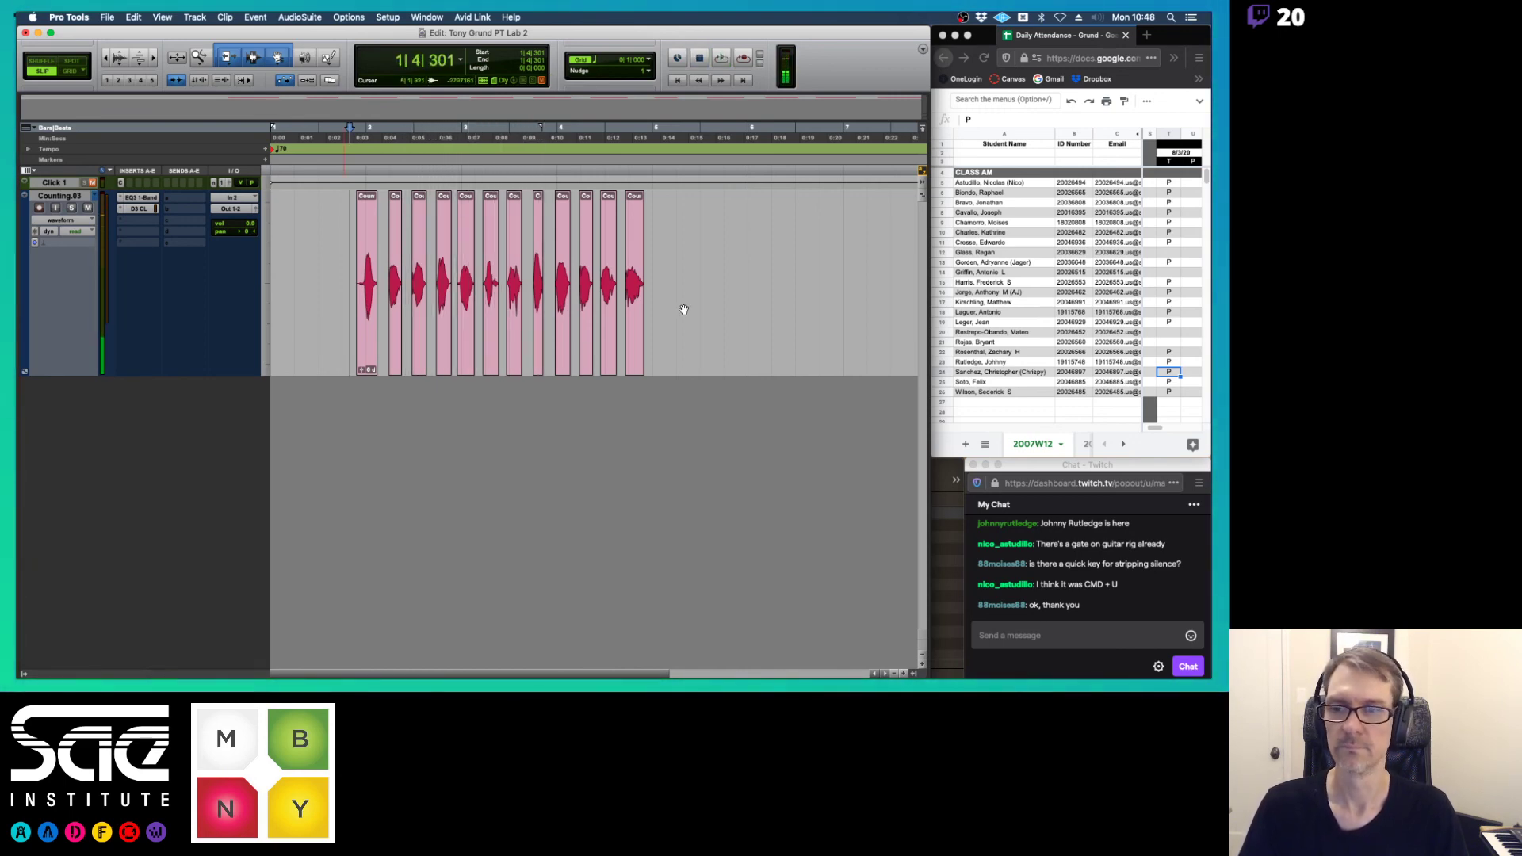
- Switch to the Preview notes and look through pages 14 to 17 on playlists and comping, returning to the Playlists page
key("super+Tab")
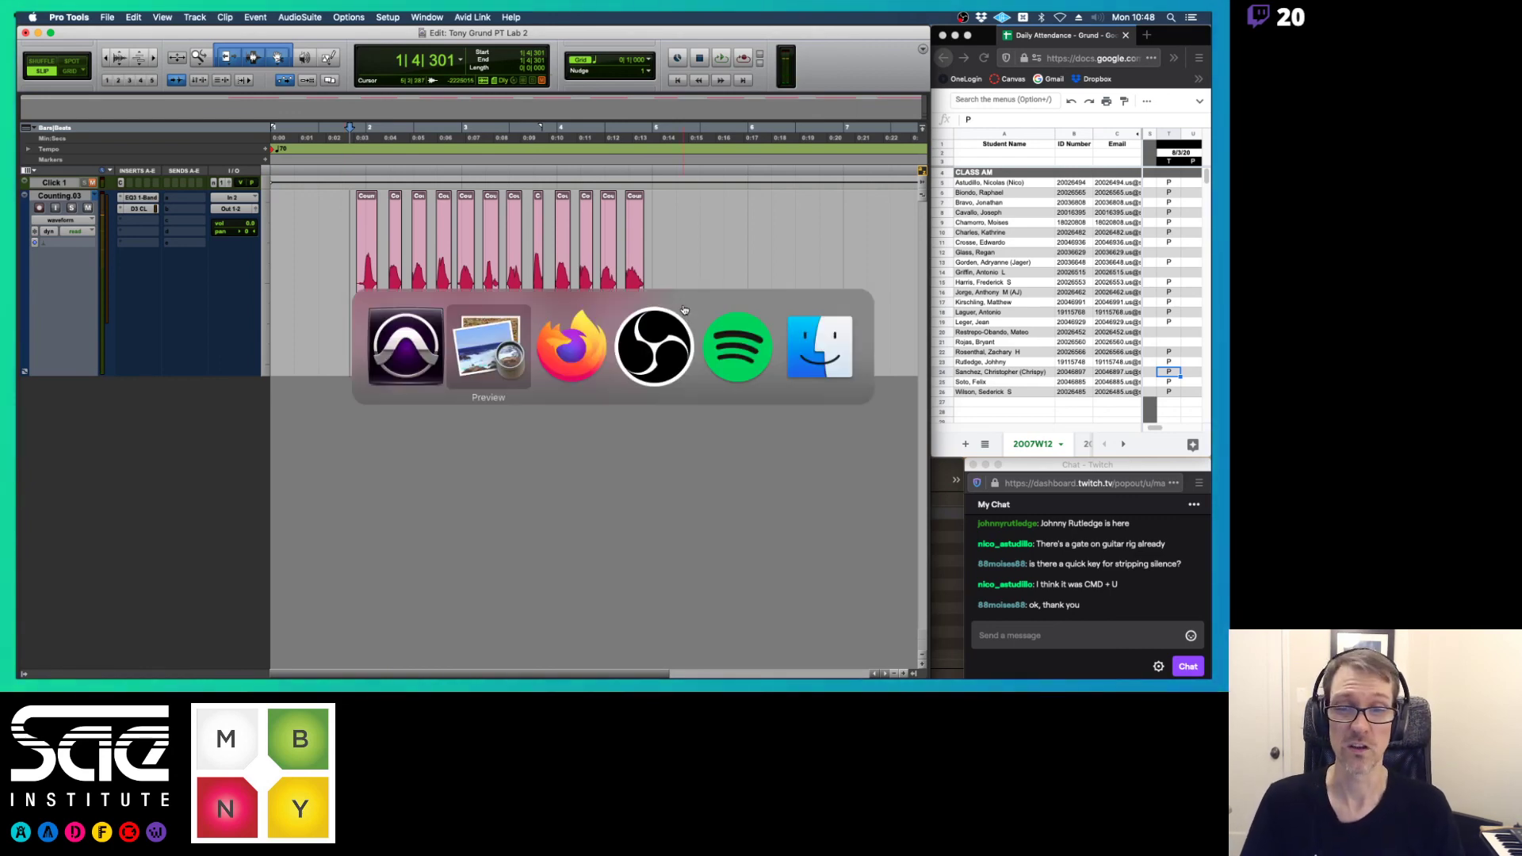
key("Right")
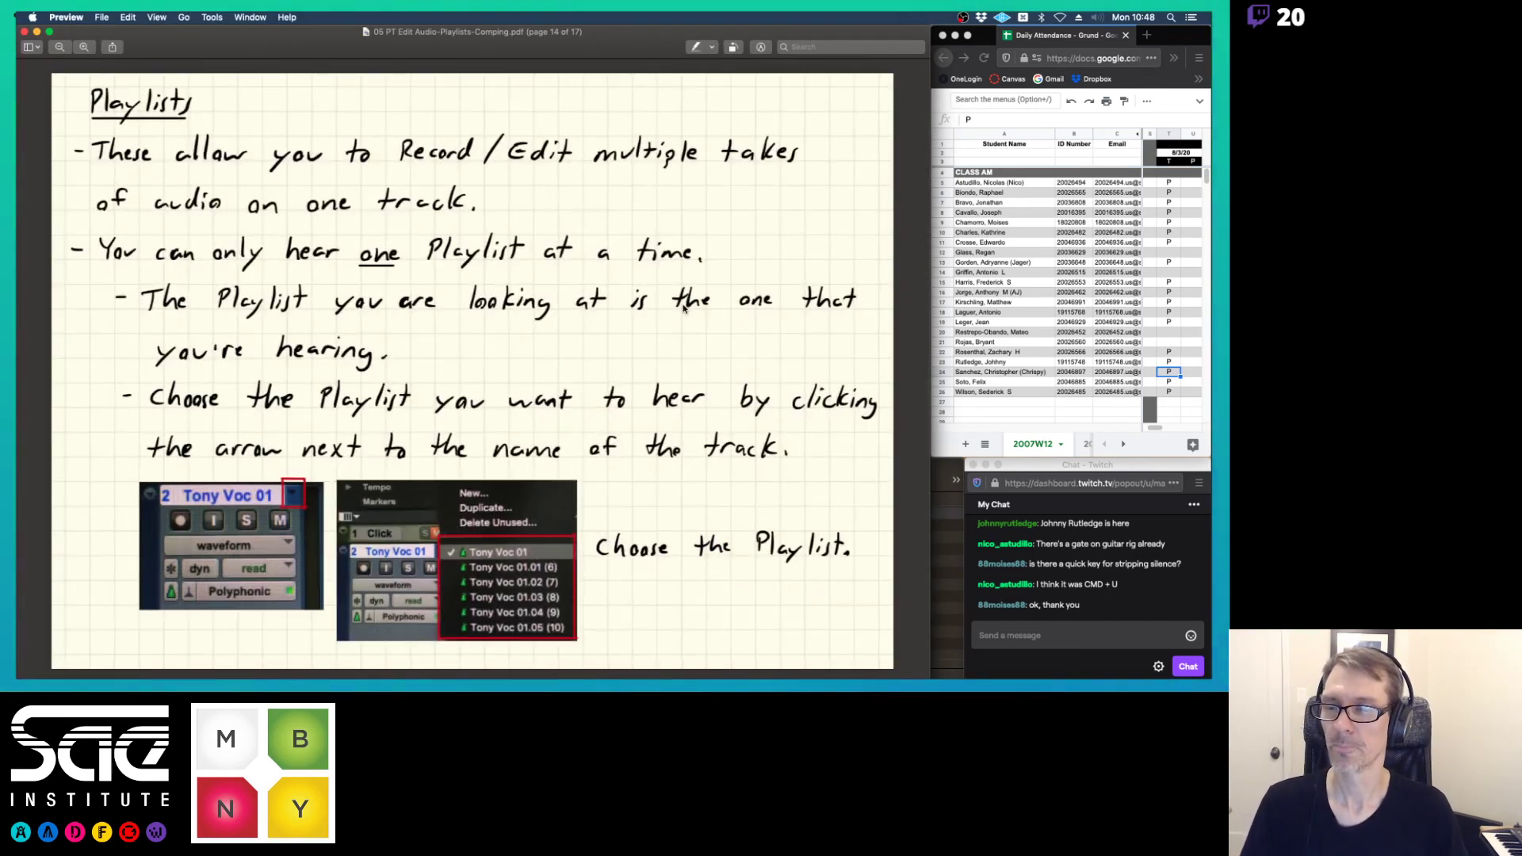
key("Left")
key("Right")
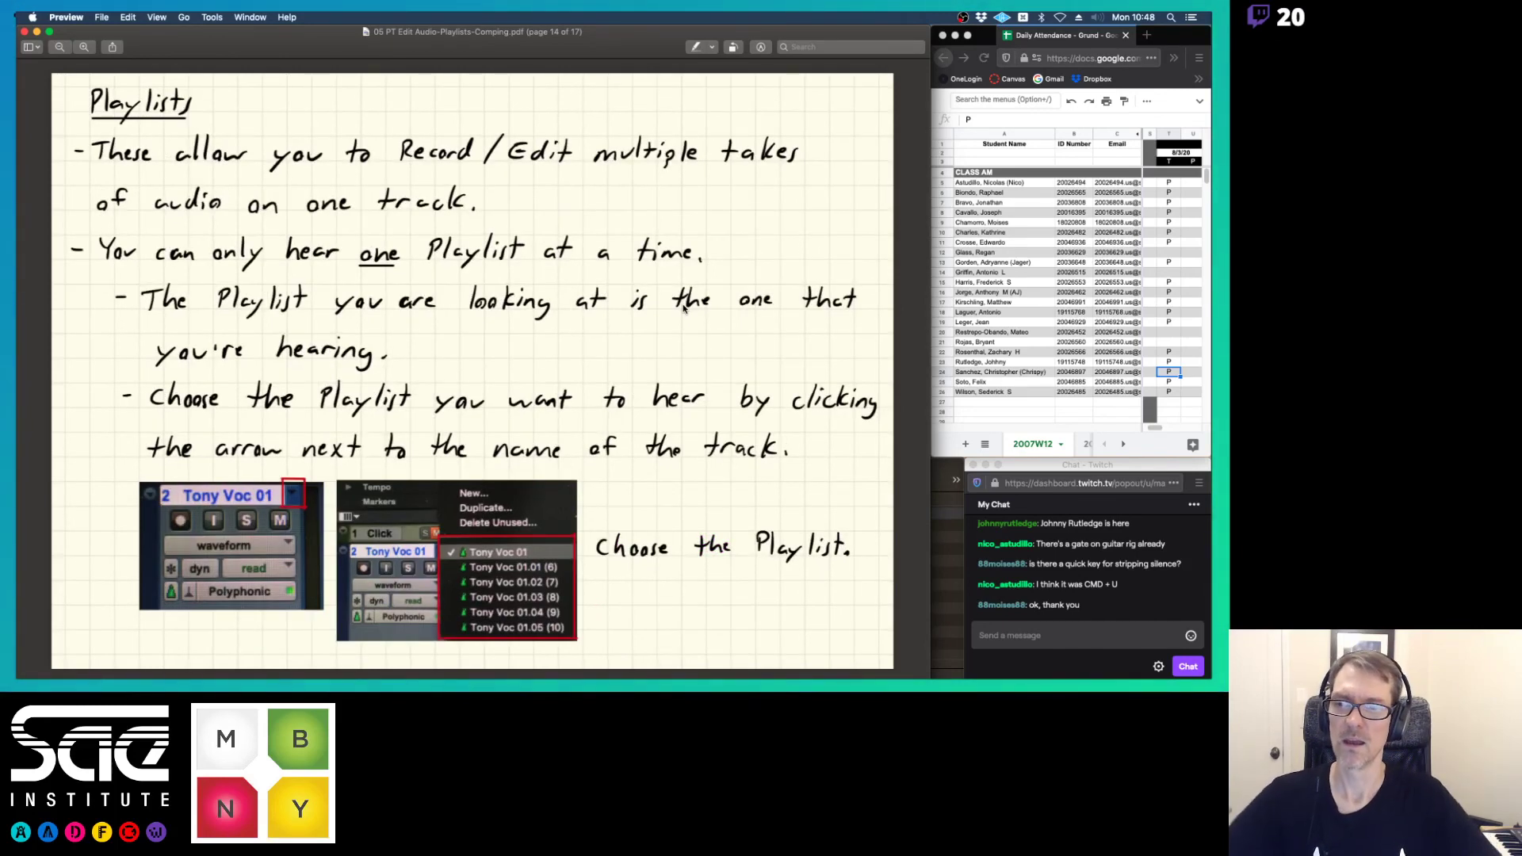
key("Right")
key("Right")
key("Right")
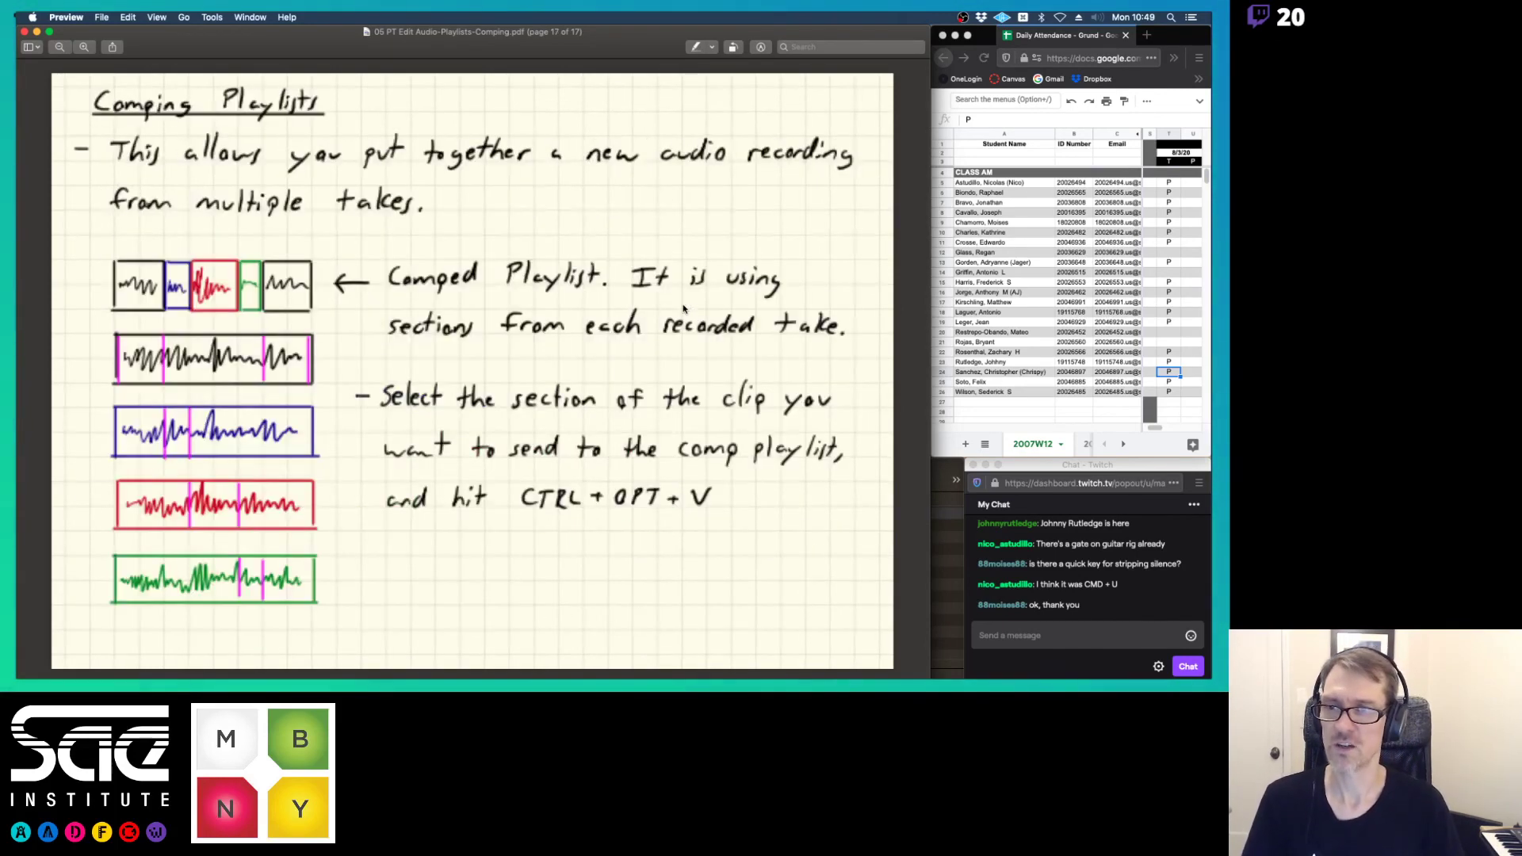
key("Left")
key("Left")
key("Left")
key("Right")
key("Left")
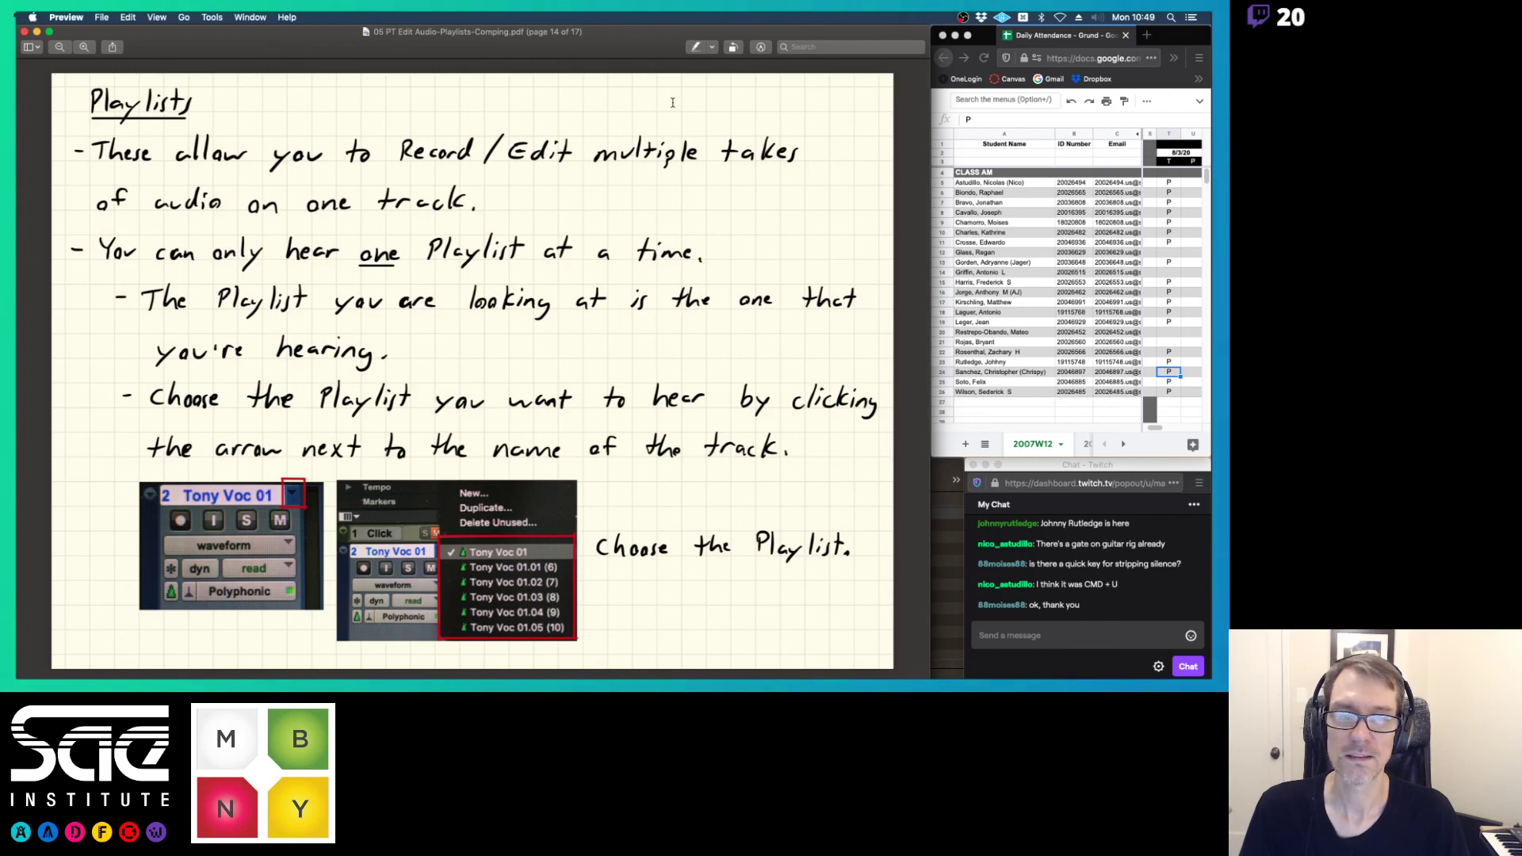
- Switch to OBS and bring up its main window with the scenes and recording controls
key("super+Tab")
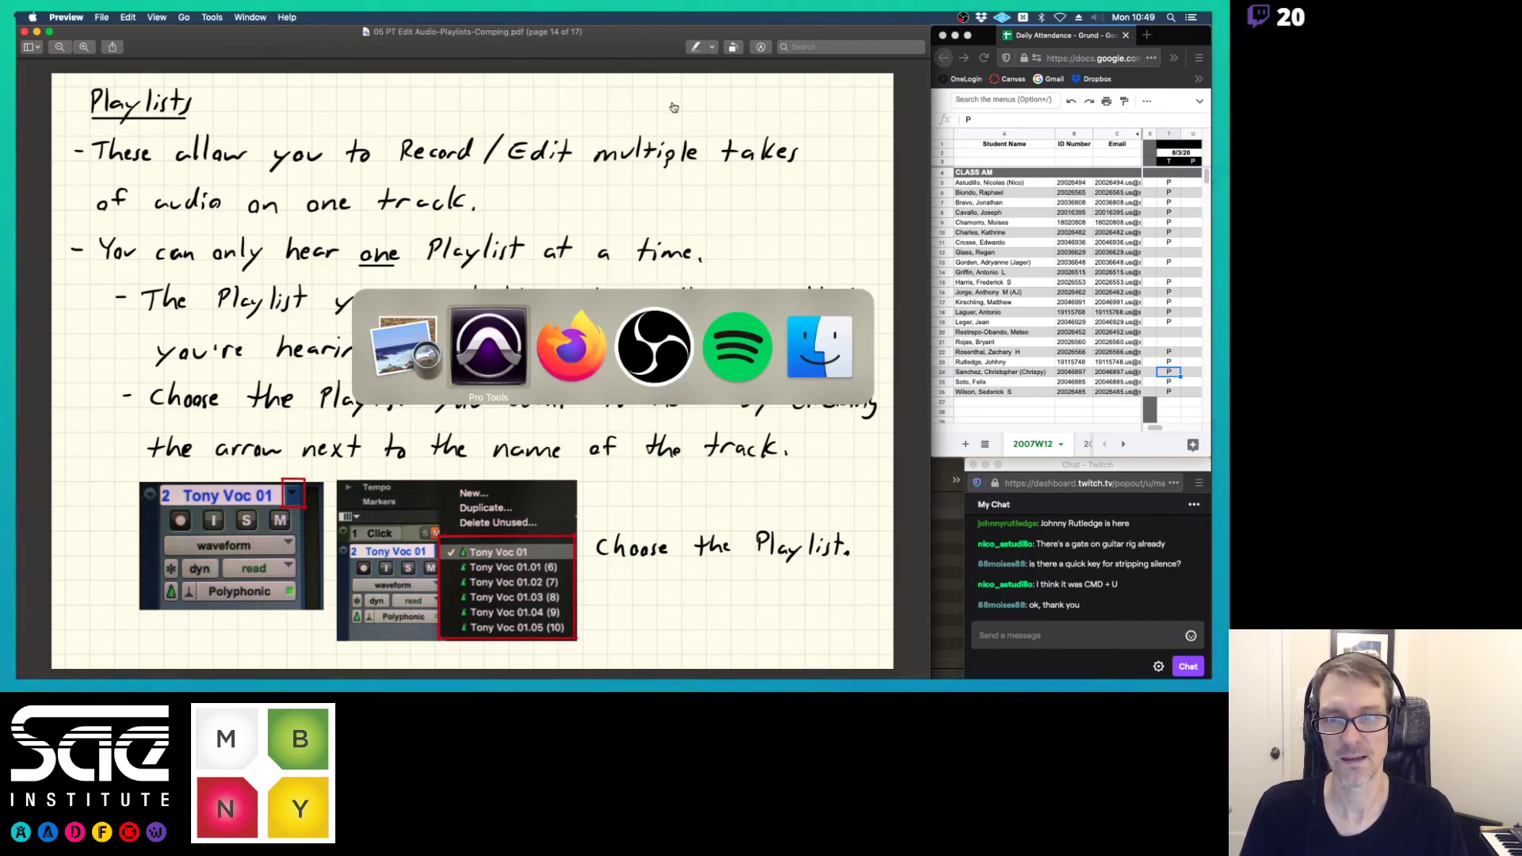
key("super+Tab")
key("super+Tab")
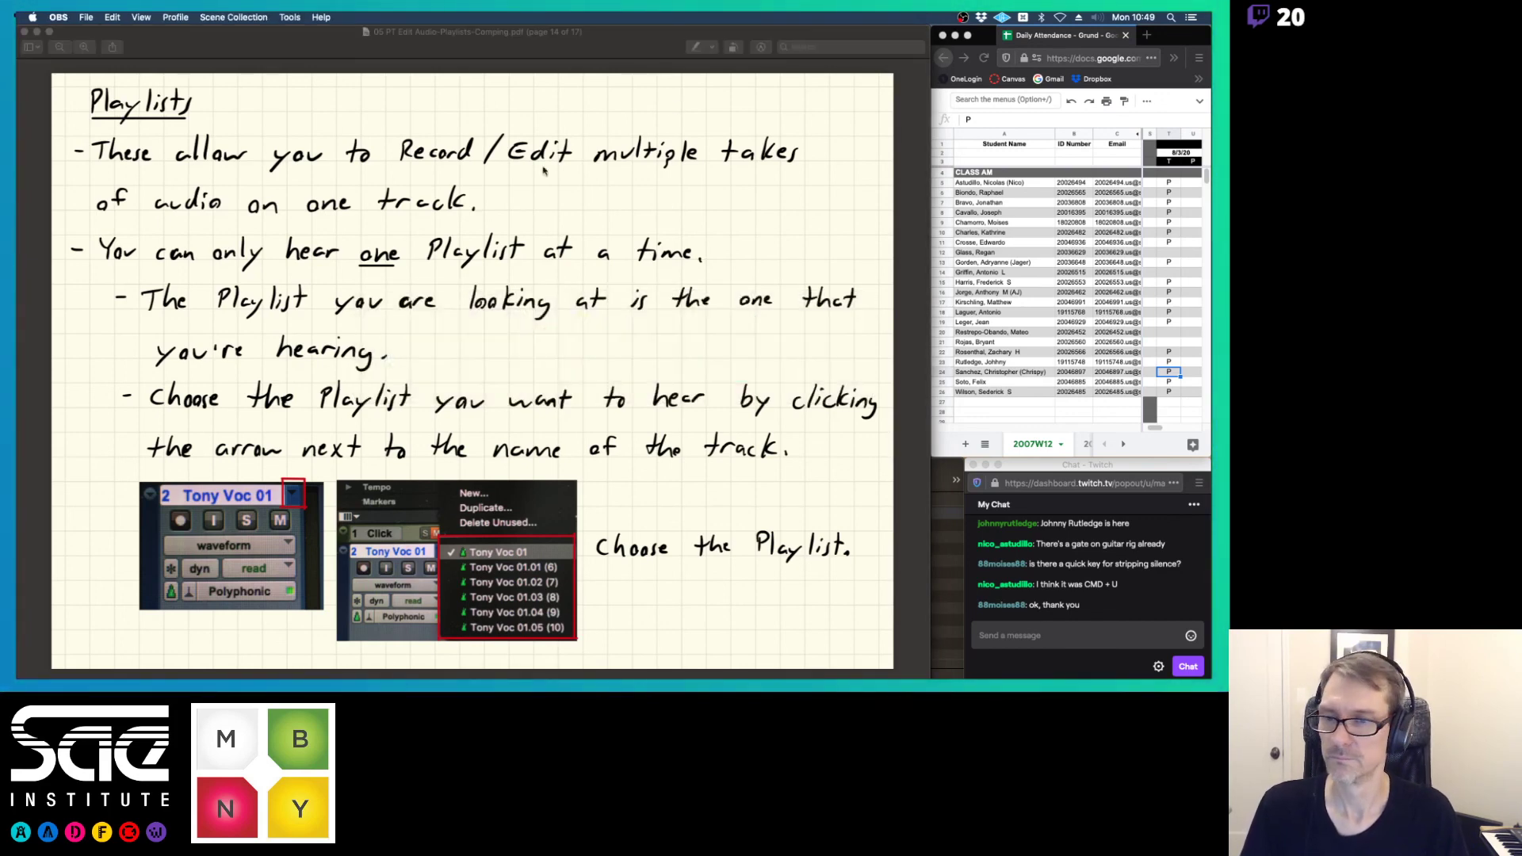
mouse_move(23, 241)
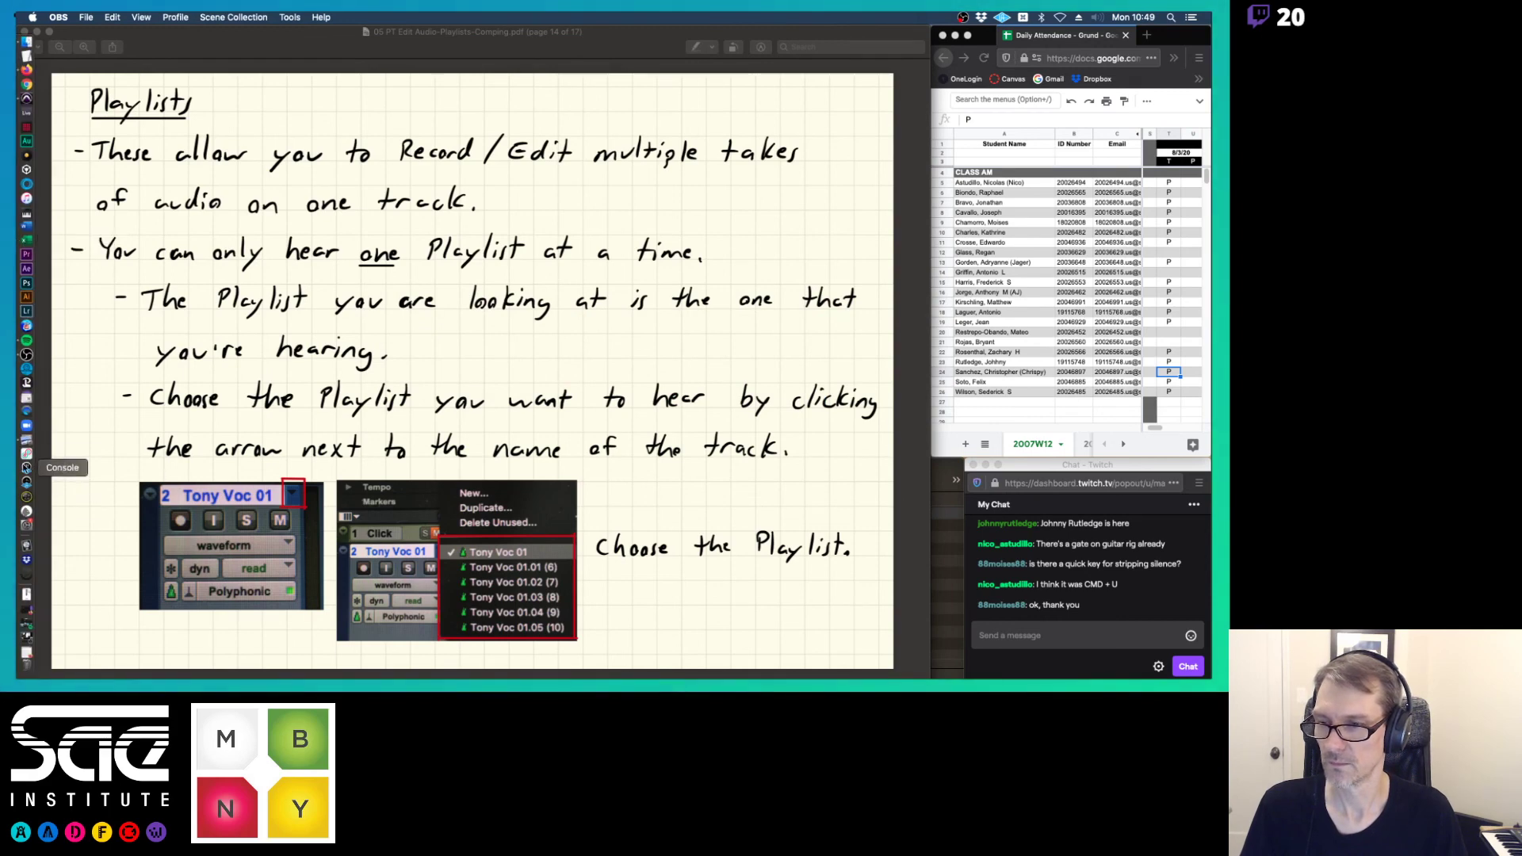
left_click(26, 652)
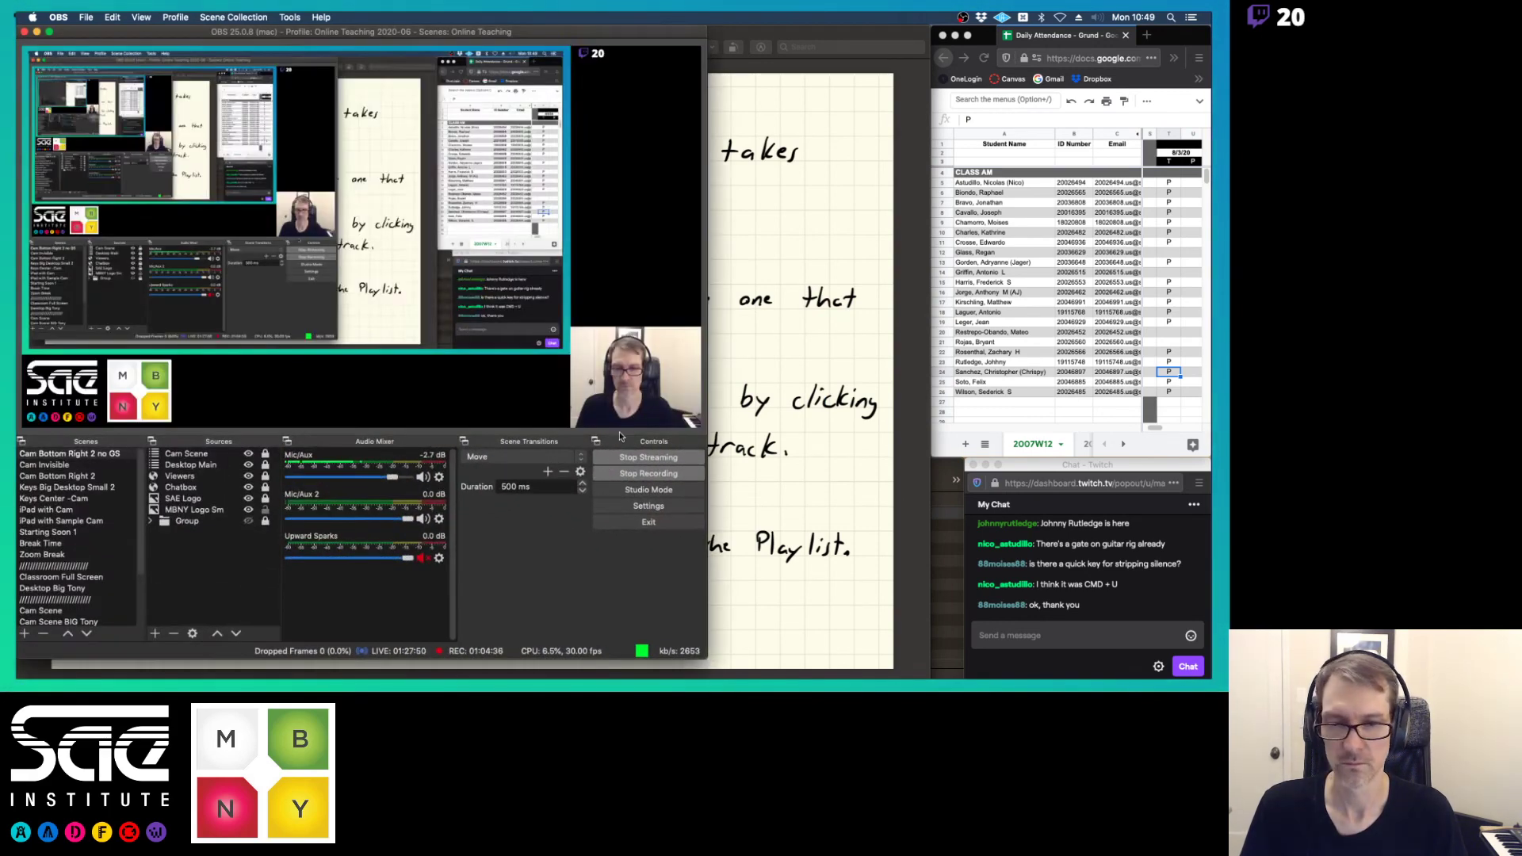